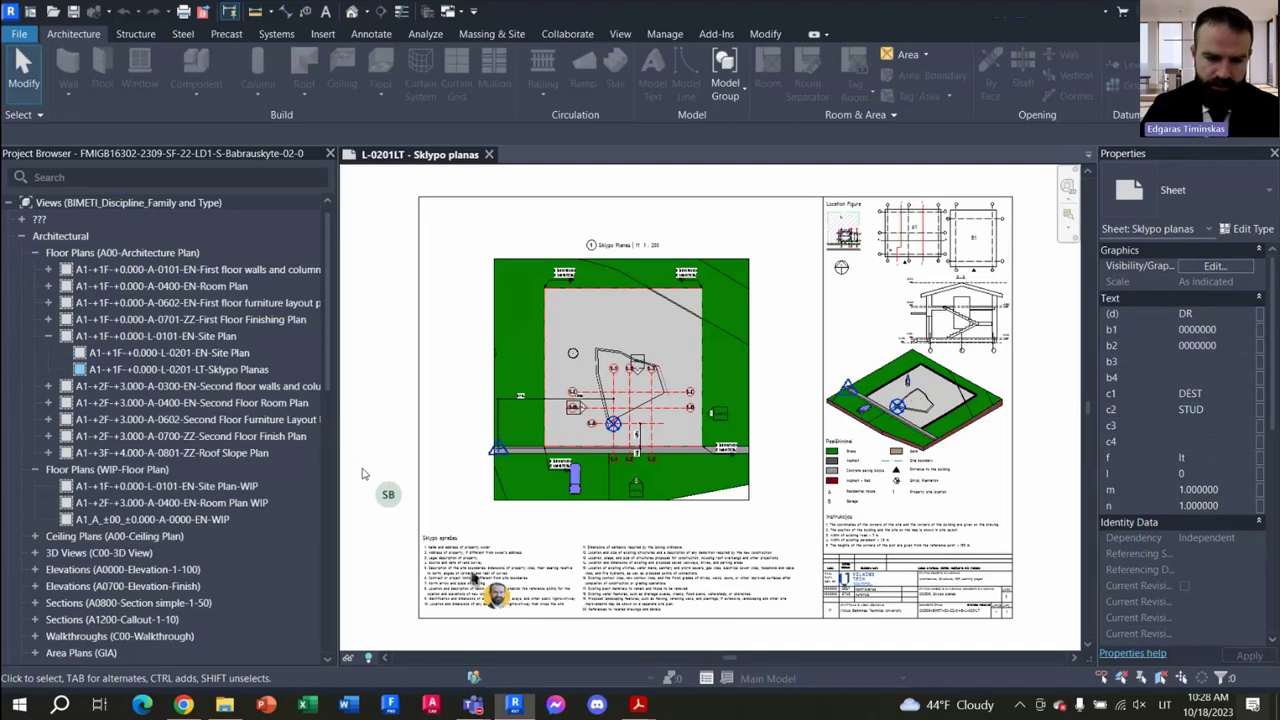
# - Delete the Sklypo aprašas notes legend viewport from sheet L-0201LT, keeping the site plan viewport
pyautogui.click(468, 566)
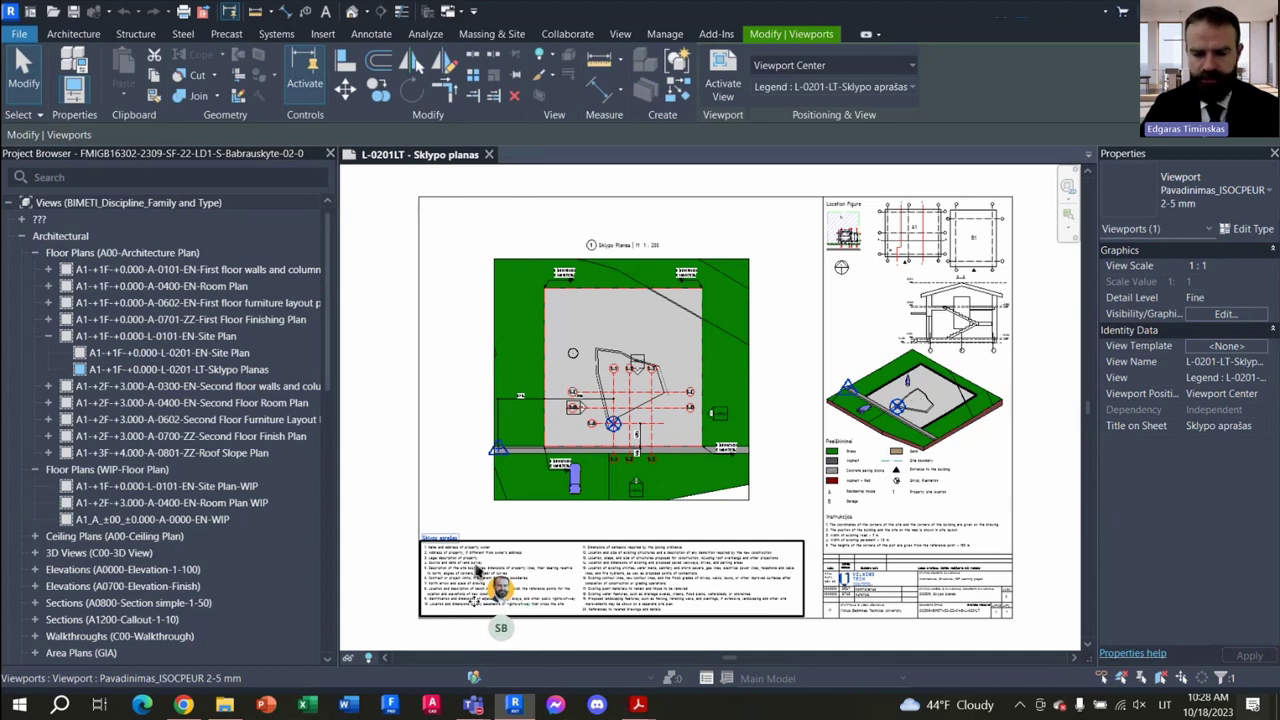
pyautogui.scroll(1, 477, 570)
pyautogui.scroll(2, 477, 570)
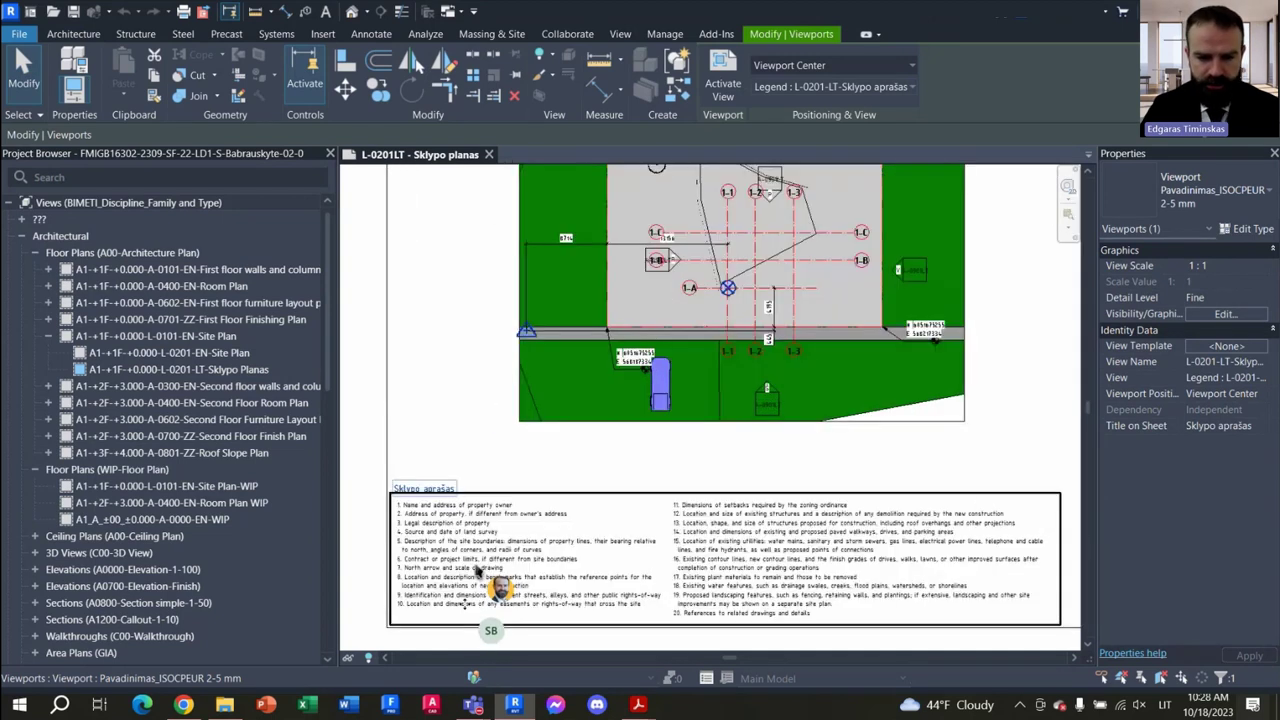
pyautogui.scroll(1, 477, 570)
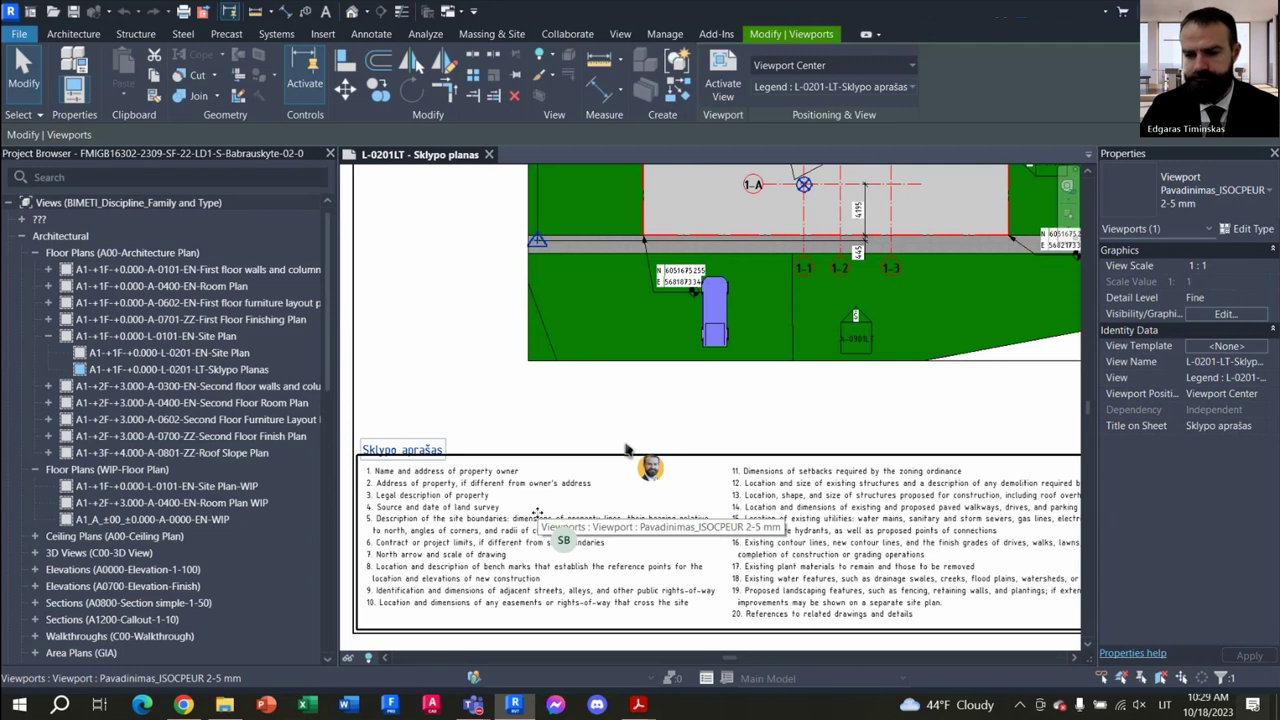
pyautogui.press('Down')
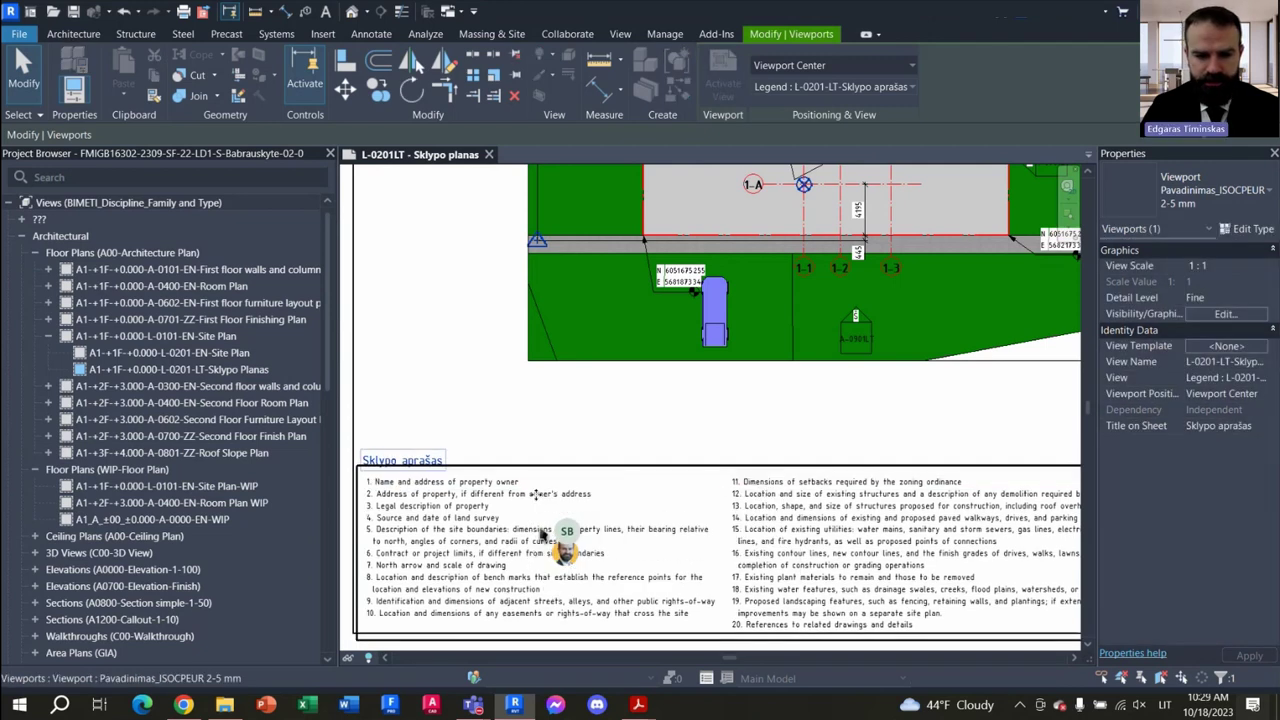
pyautogui.press('Delete')
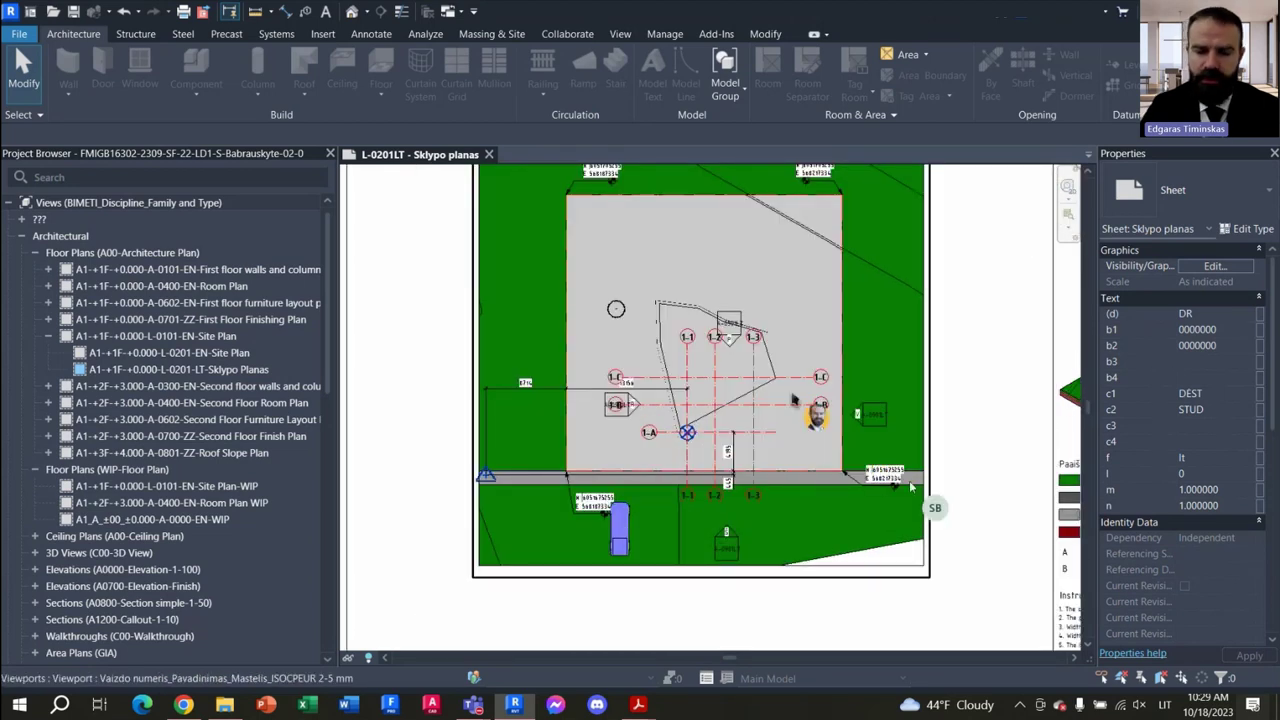
# - Inside the site plan viewport, hide grids 1-2 and 1-B with Hide in View > Elements
pyautogui.doubleClick(738, 409)
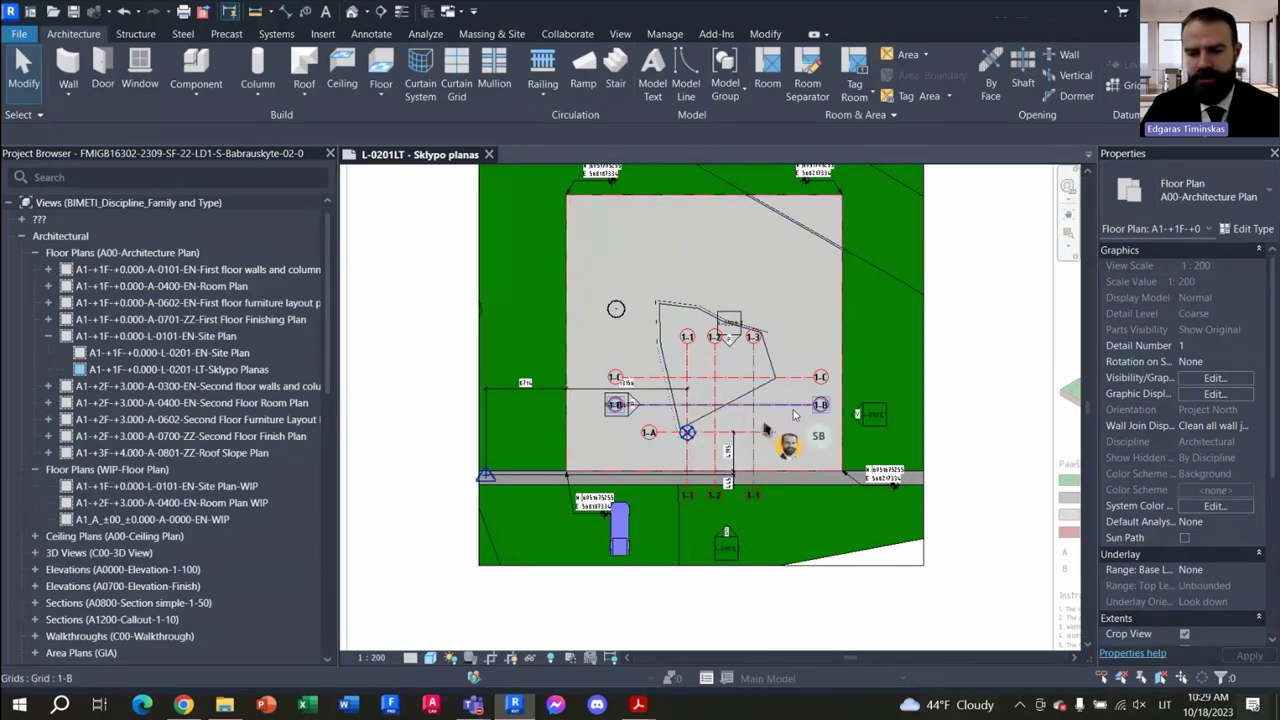
pyautogui.click(716, 440)
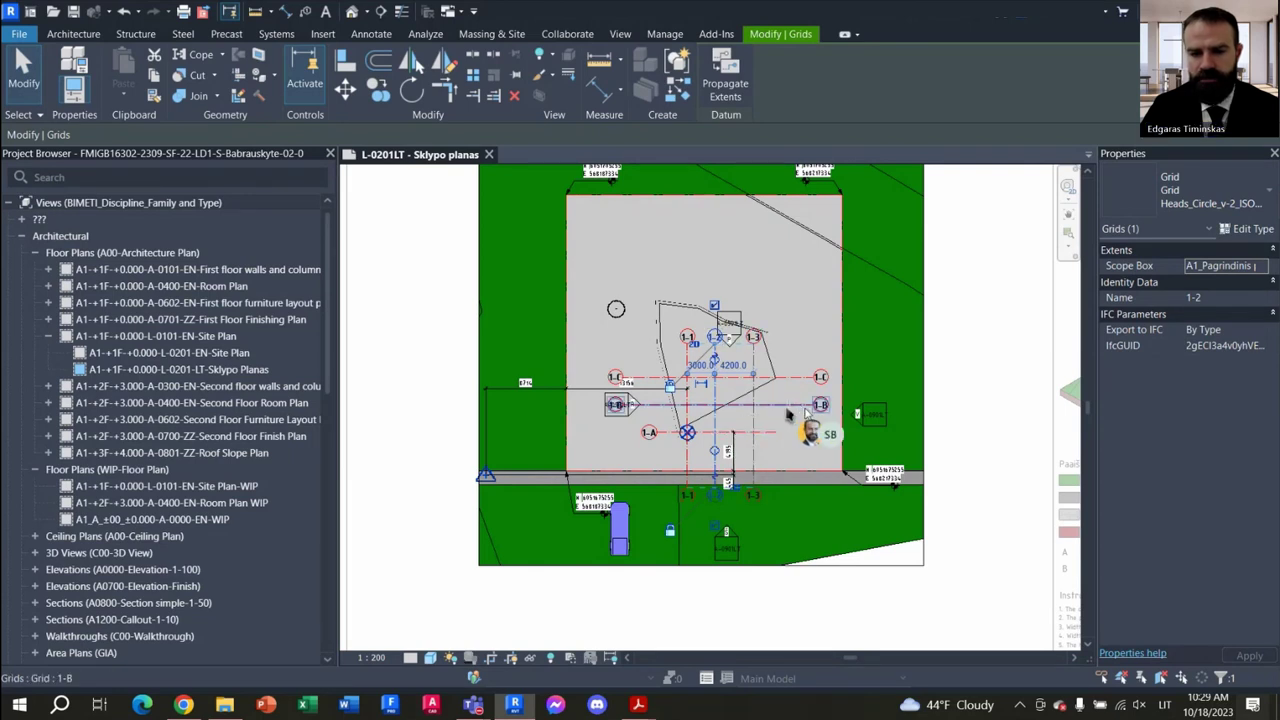
pyautogui.click(787, 413)
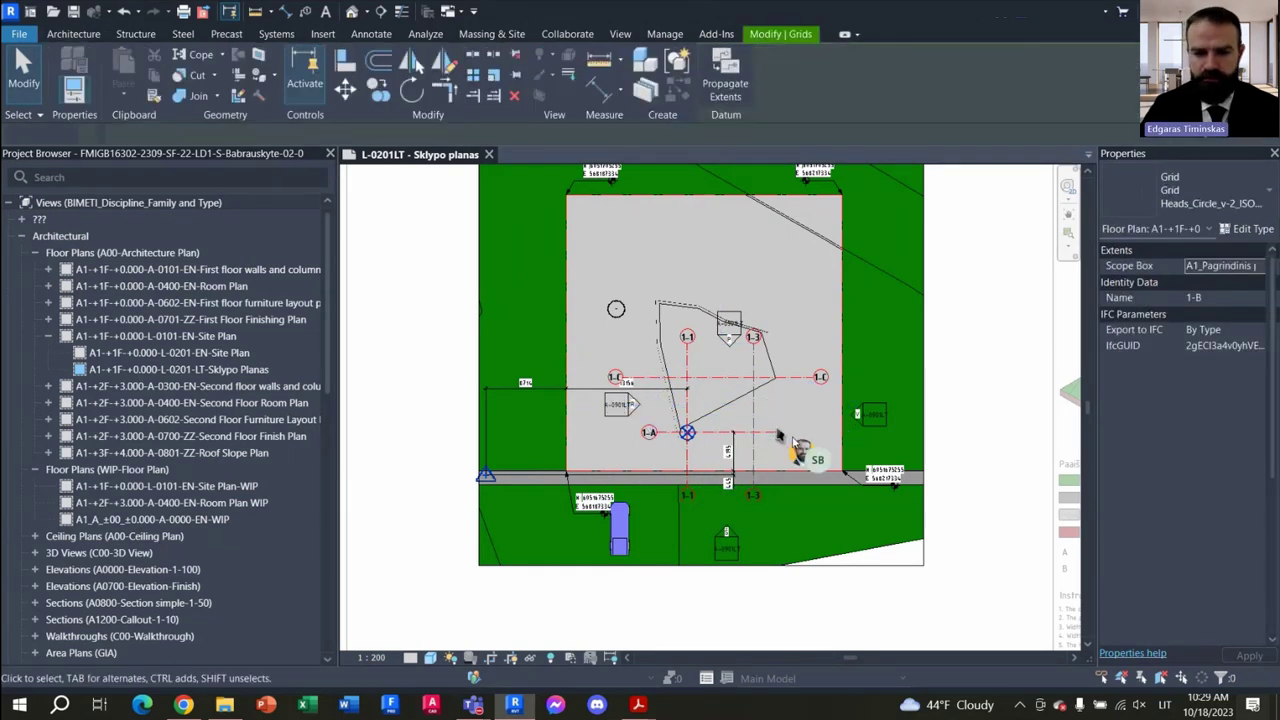
pyautogui.press('Escape')
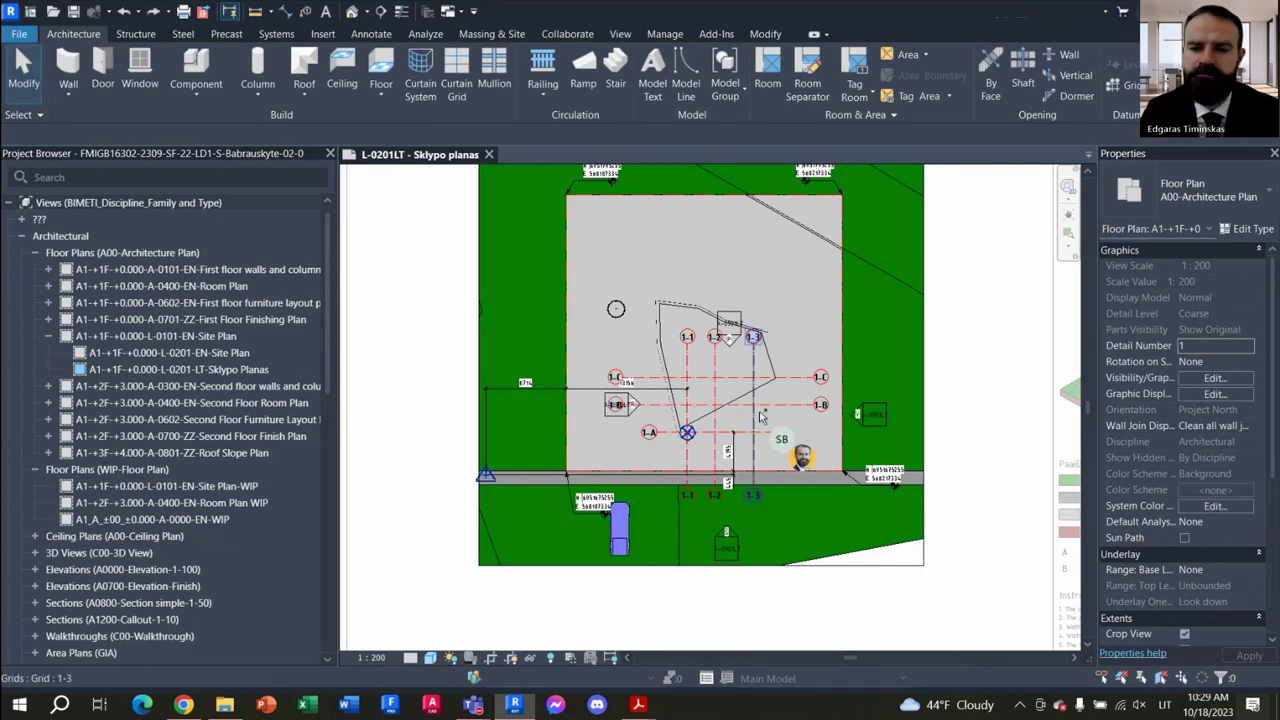
pyautogui.hotkey('ctrl', 'Left')
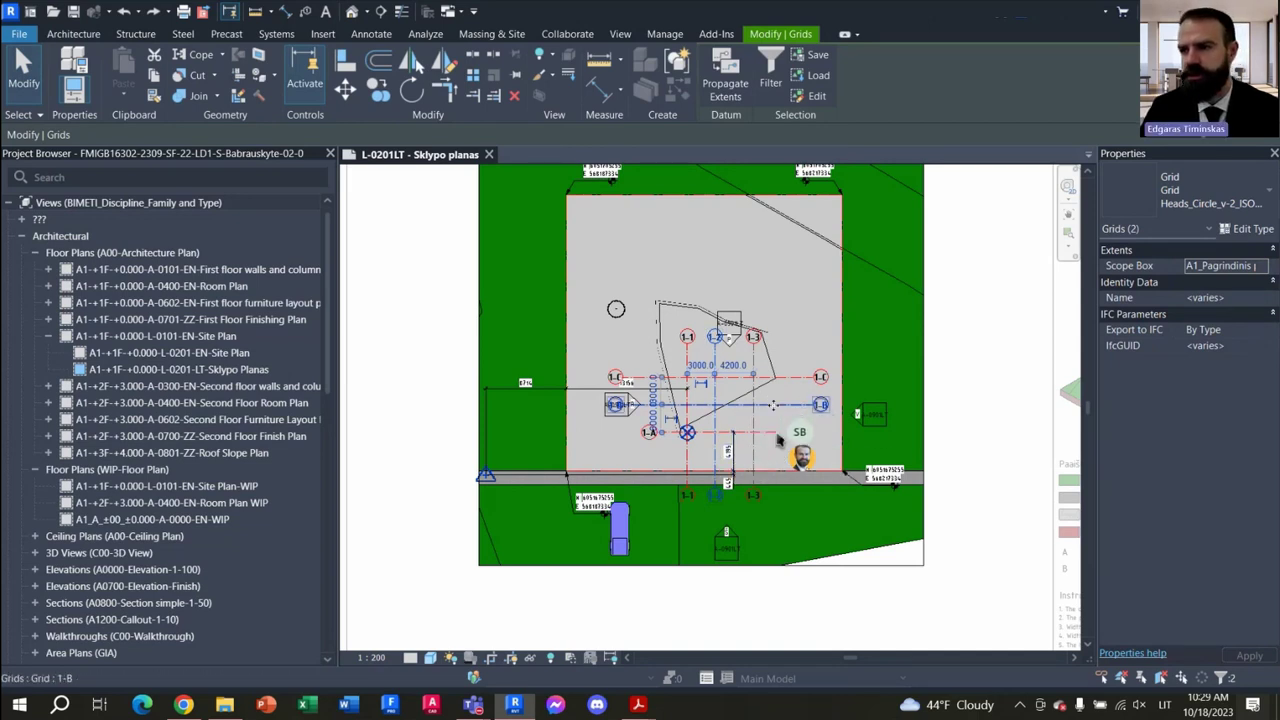
pyautogui.rightClick(777, 439)
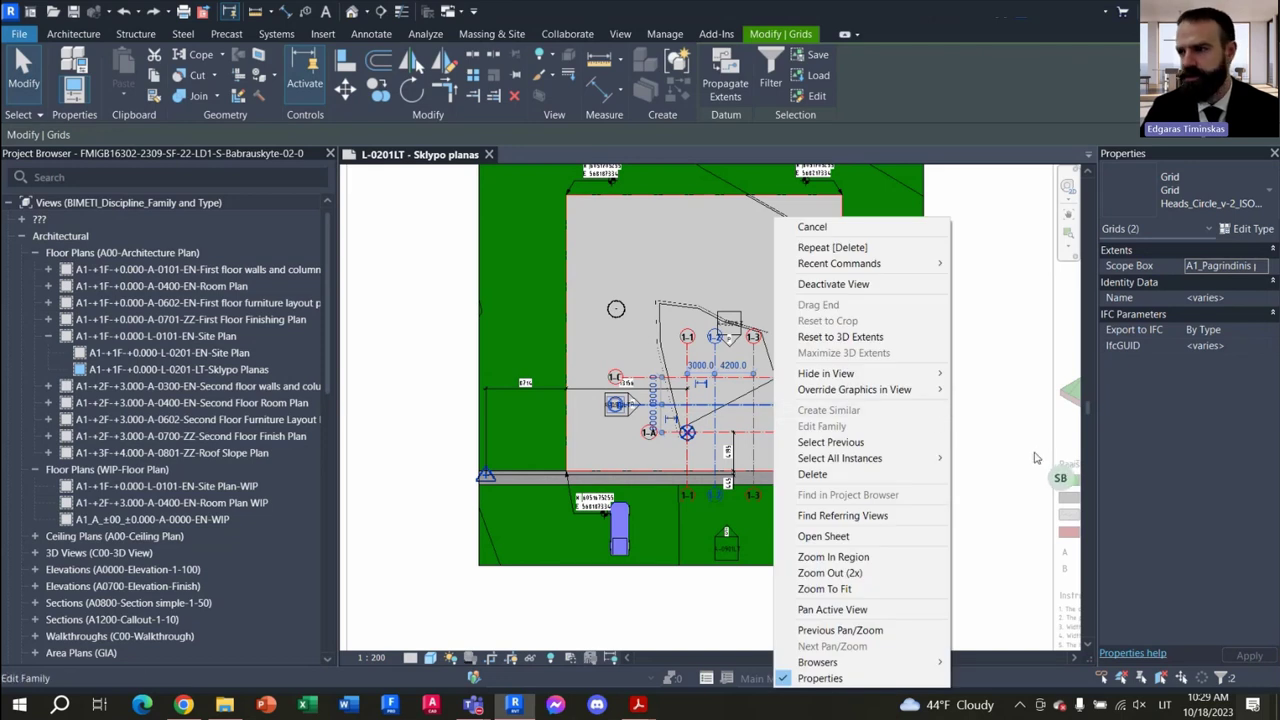
pyautogui.rightClick(978, 451)
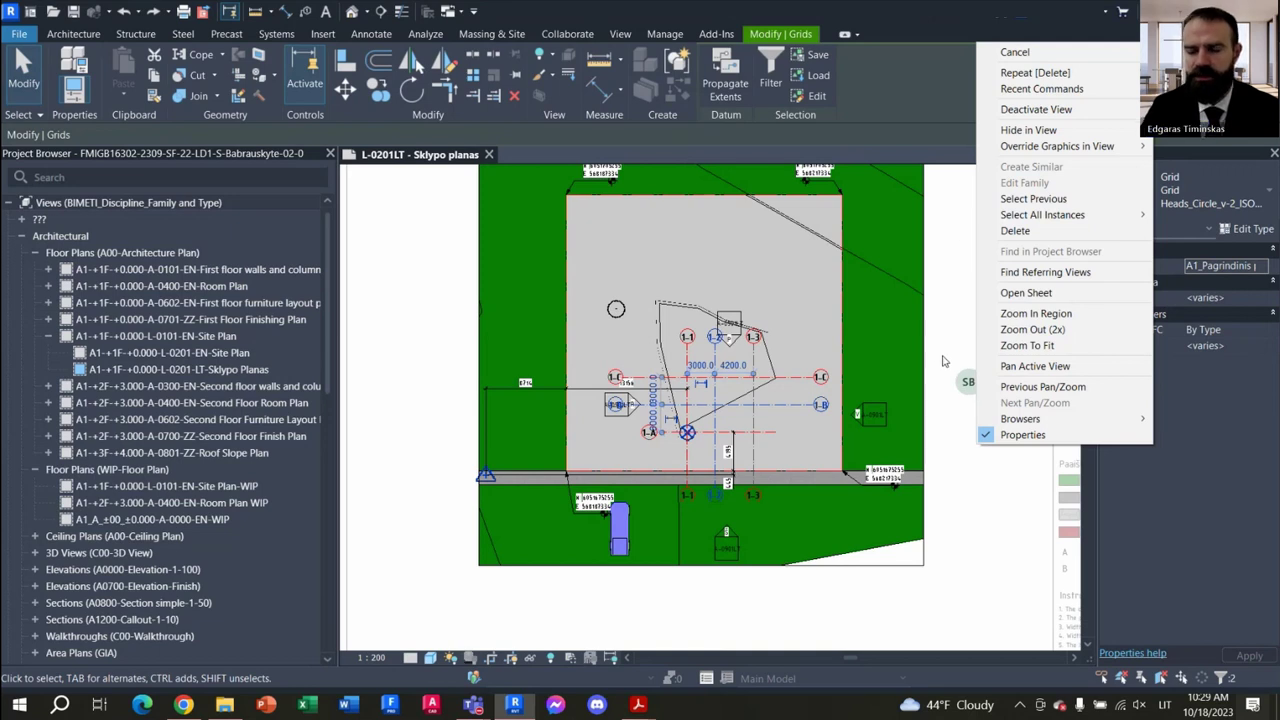
pyautogui.moveTo(1029, 130)
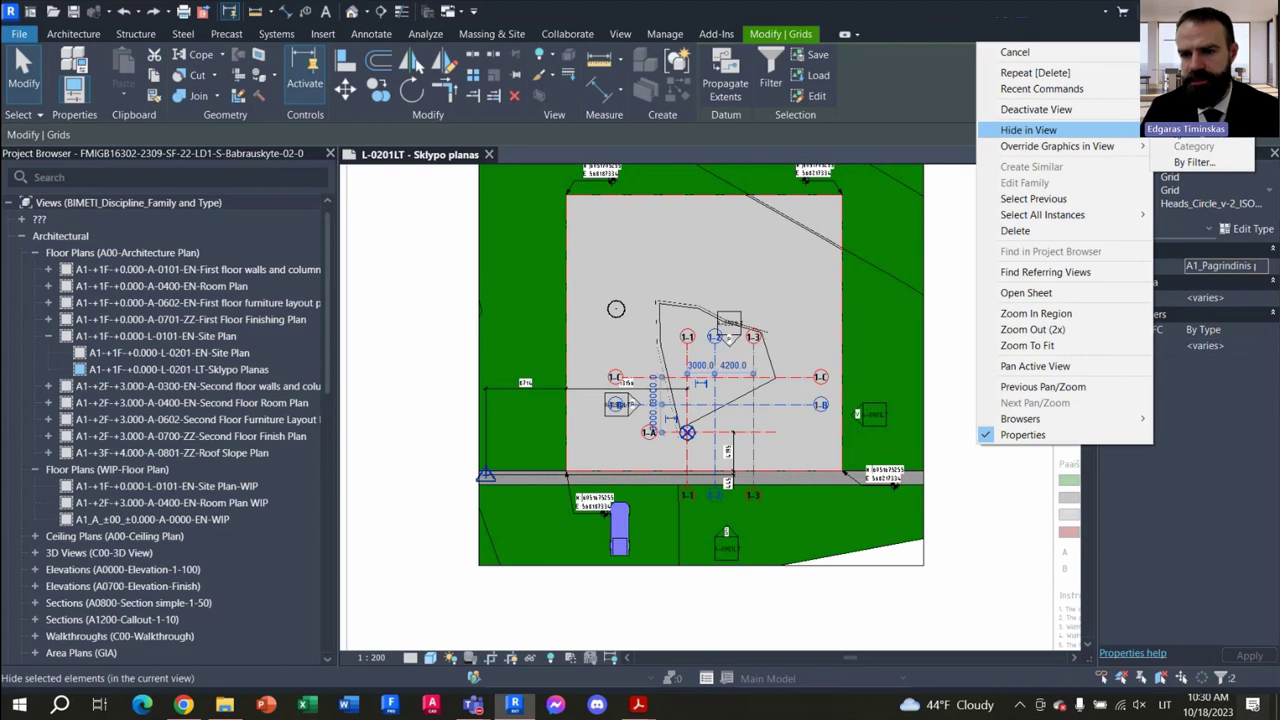
pyautogui.click(1190, 130)
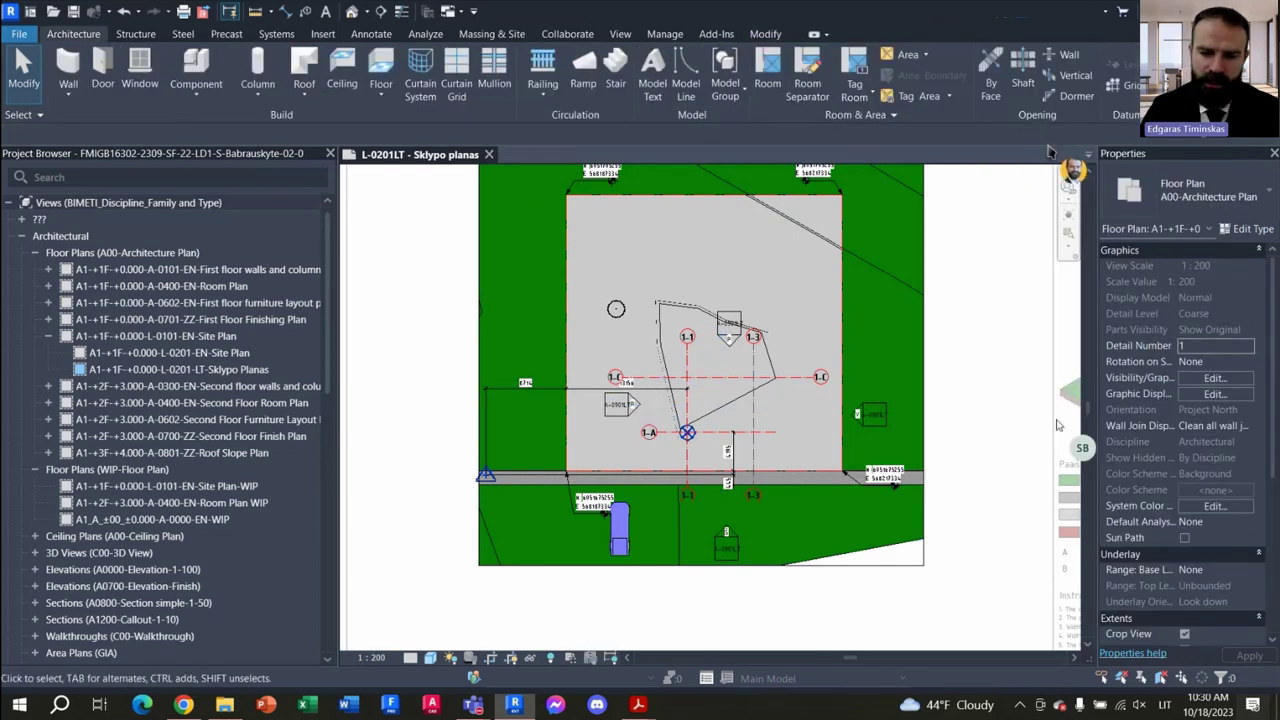
# - Show a bubble at grid 1-A's right end and trim both ends of grid 1-C to match 1-A
pyautogui.scroll(2, 768, 445)
pyautogui.scroll(1, 768, 445)
pyautogui.click(765, 428)
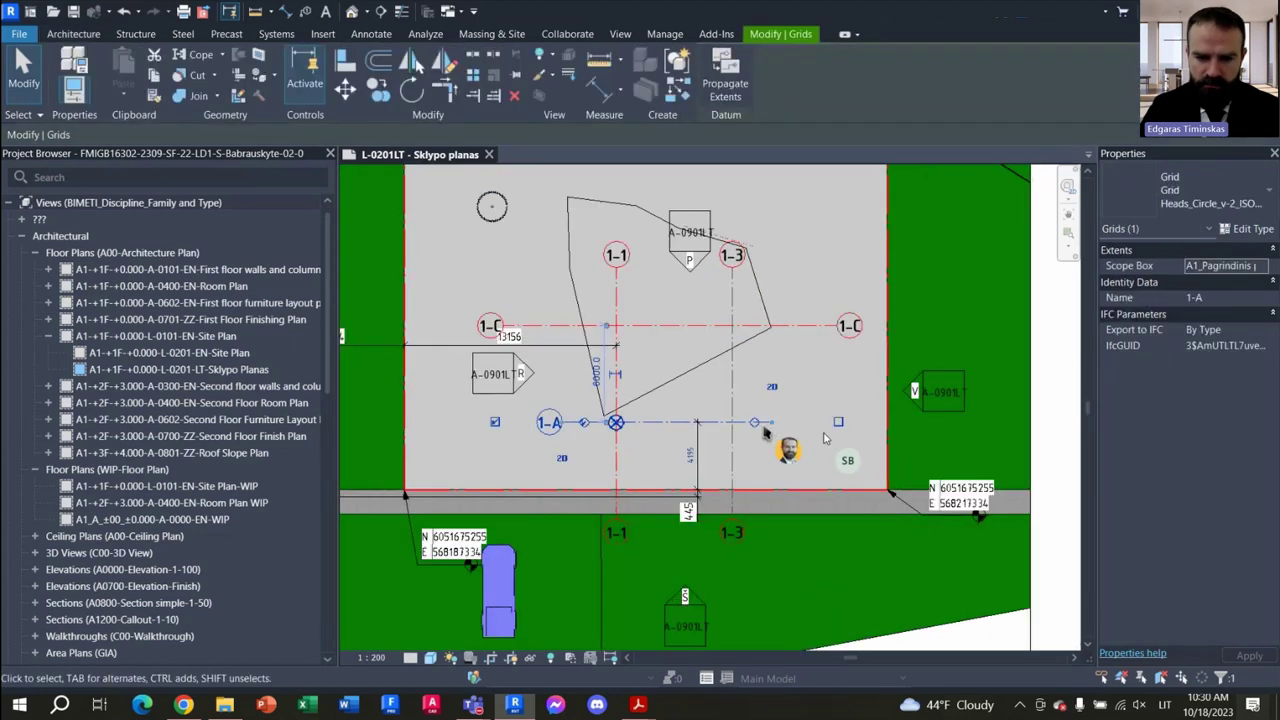
pyautogui.click(838, 421)
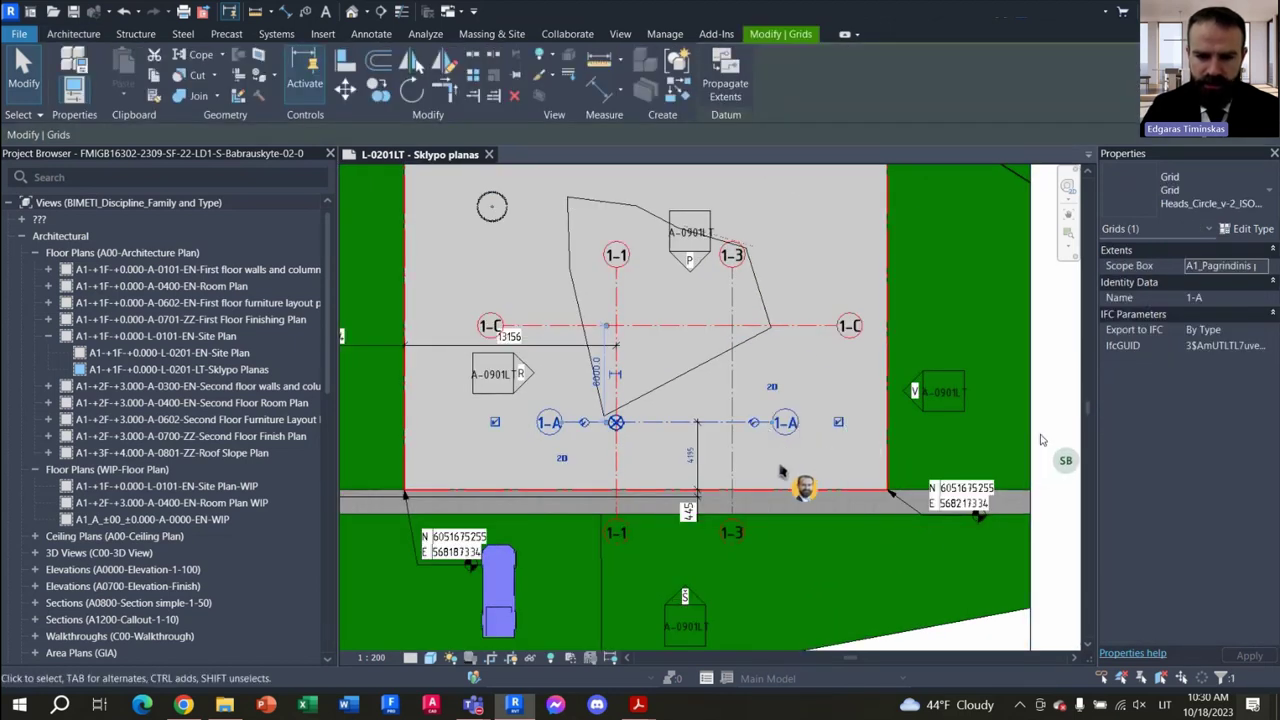
pyautogui.click(812, 368)
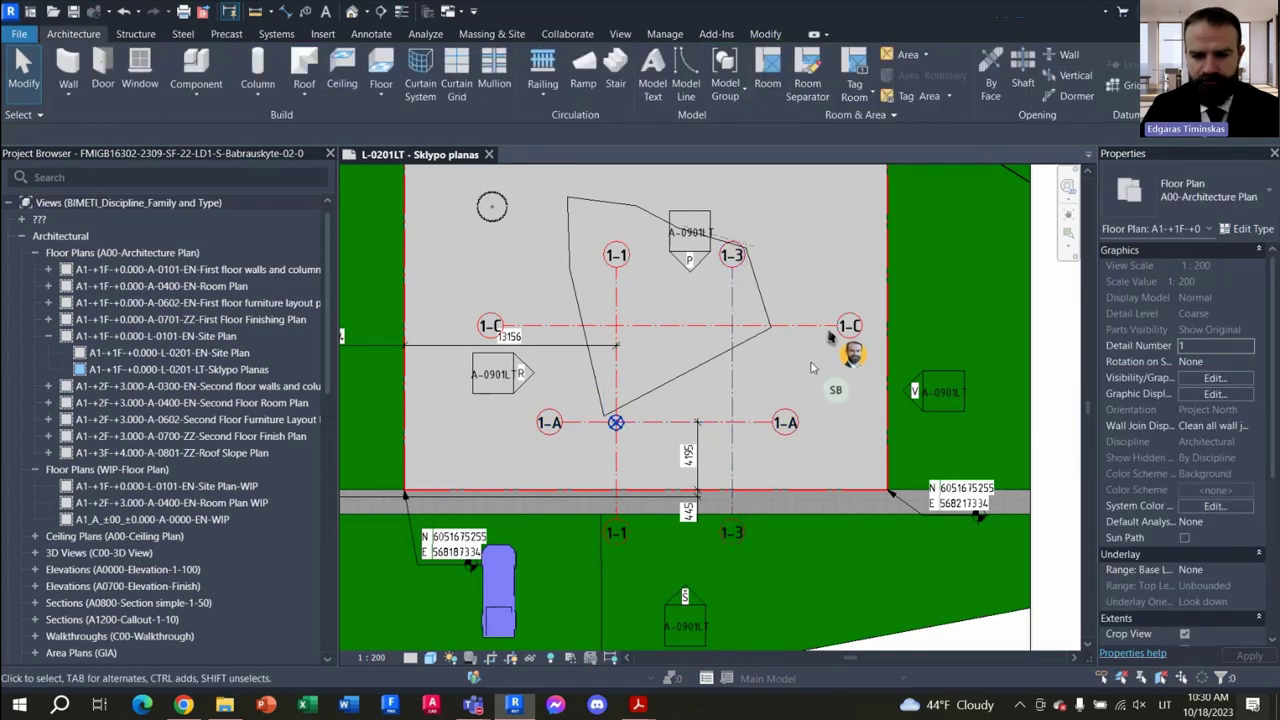
pyautogui.click(818, 326)
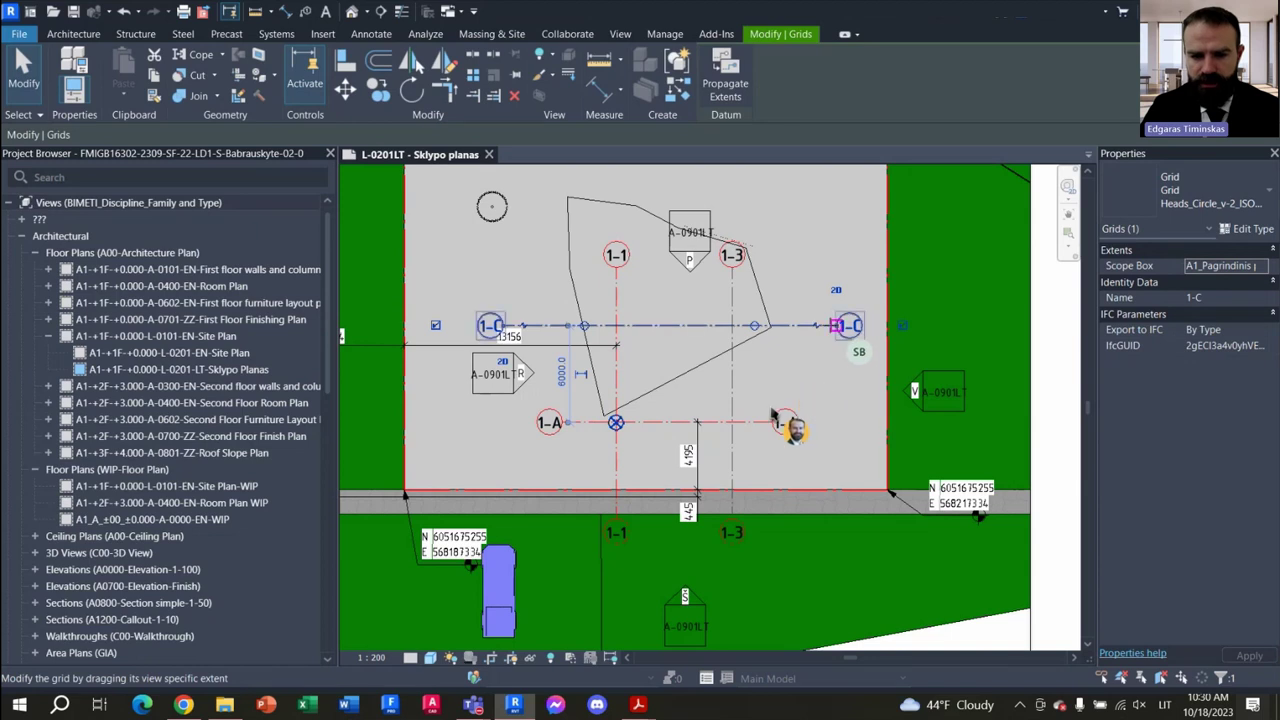
pyautogui.moveTo(772, 415); pyautogui.dragTo(780, 455)
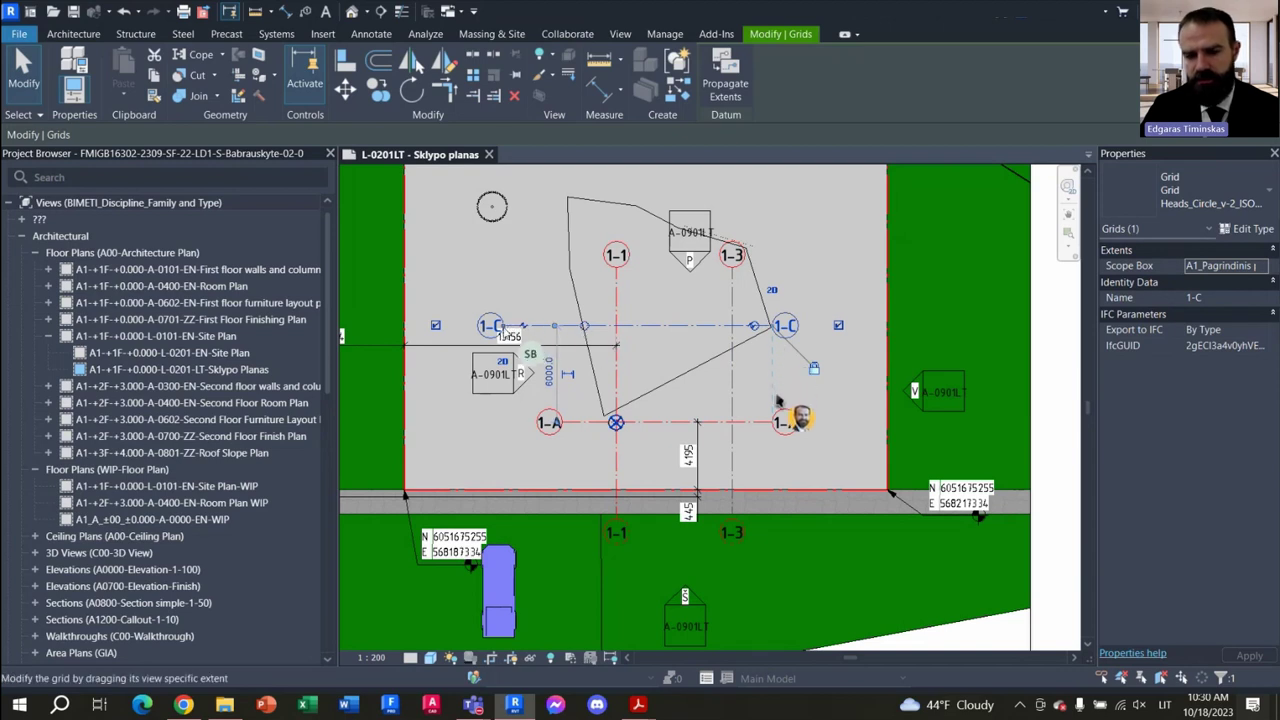
pyautogui.moveTo(520, 326); pyautogui.dragTo(578, 458)
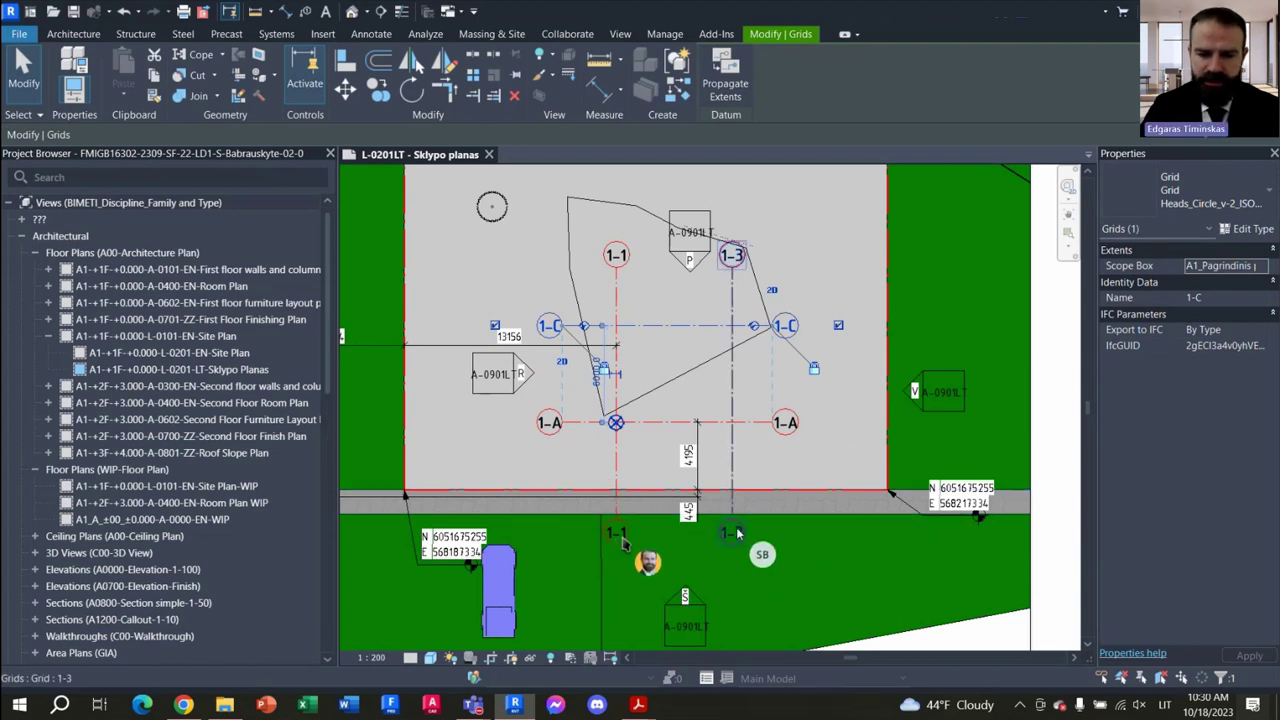
# - Shorten grids 1-1 and 1-3 at both ends so their top bubbles sit just above grid 1-C
pyautogui.click(619, 538)
pyautogui.moveTo(631, 531); pyautogui.dragTo(838, 566)
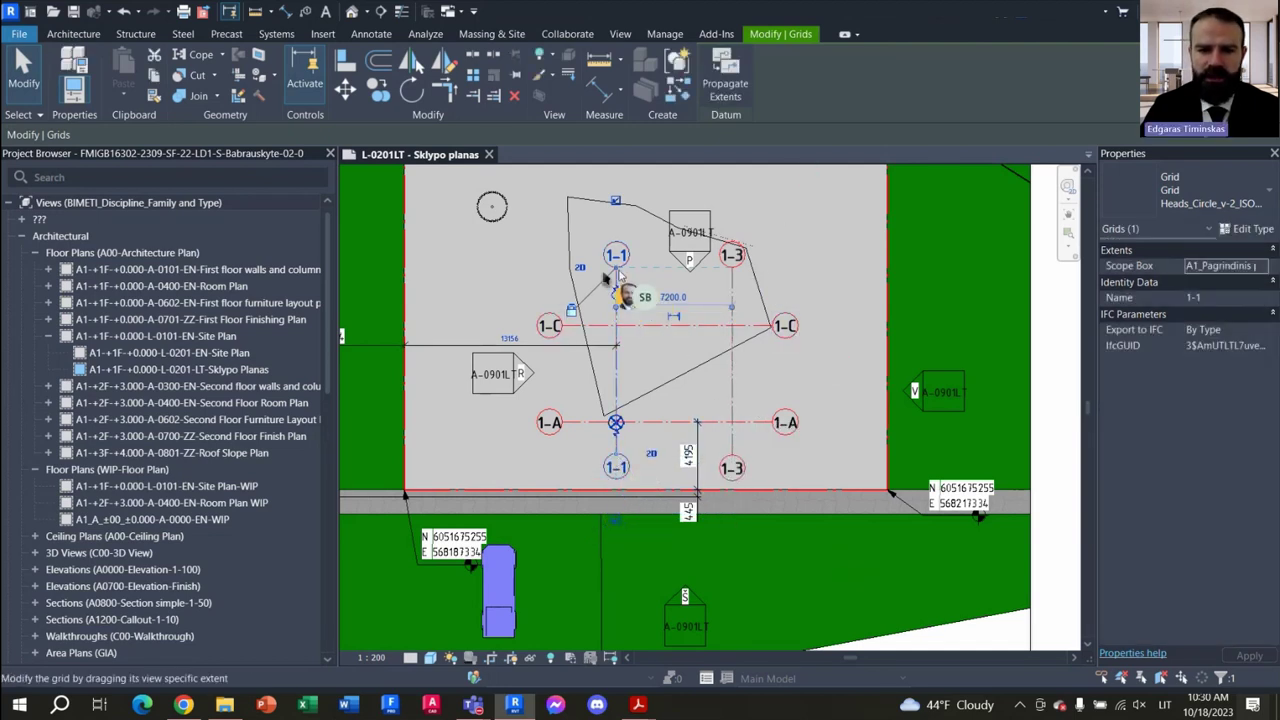
pyautogui.moveTo(628, 274); pyautogui.dragTo(848, 257)
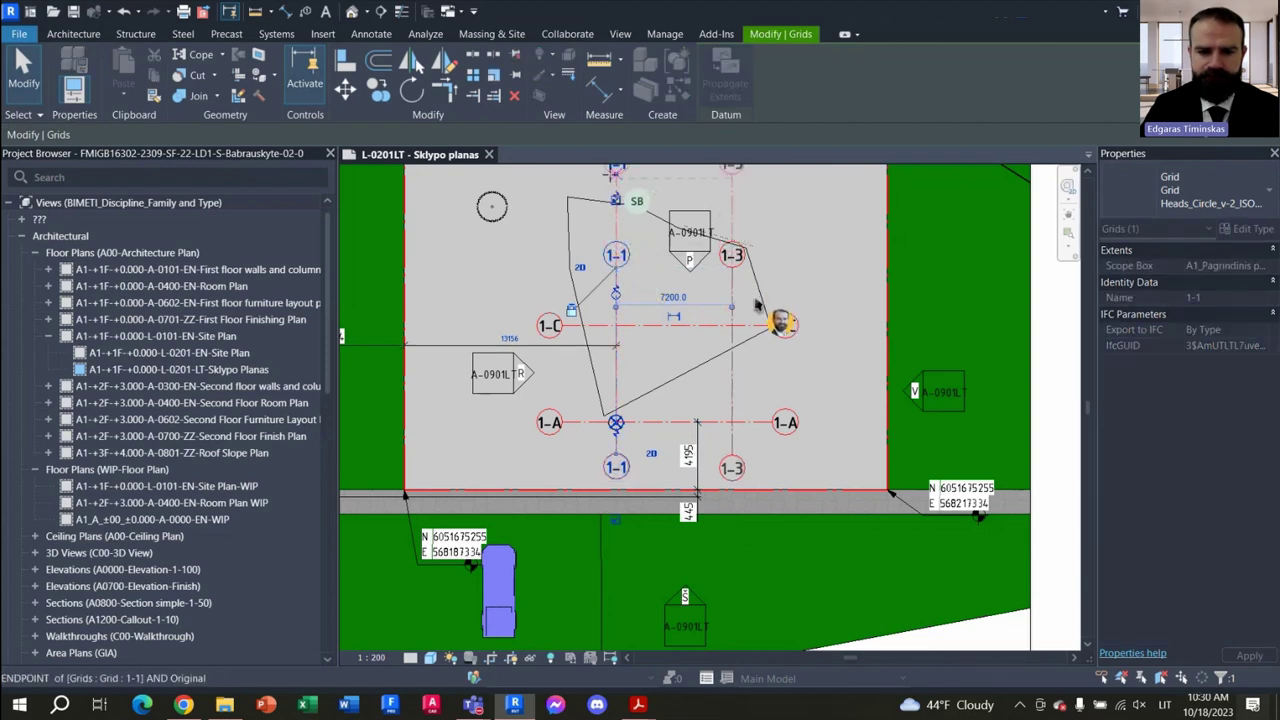
pyautogui.moveTo(848, 257); pyautogui.dragTo(756, 307)
pyautogui.moveTo(617, 190); pyautogui.dragTo(616, 295)
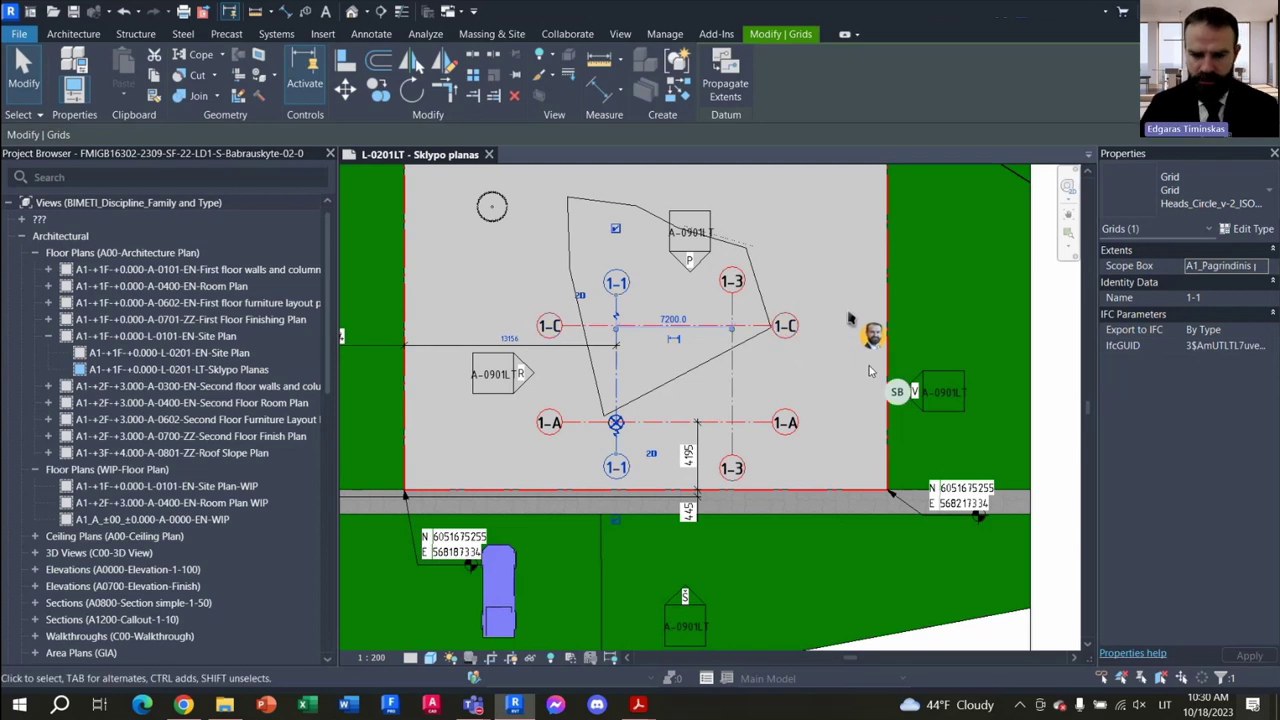
# - Open elevation A-0901-LT-Fasadas 1-C_1-A via Go to Elevation View on the A-0901LT marker
pyautogui.press('Escape')
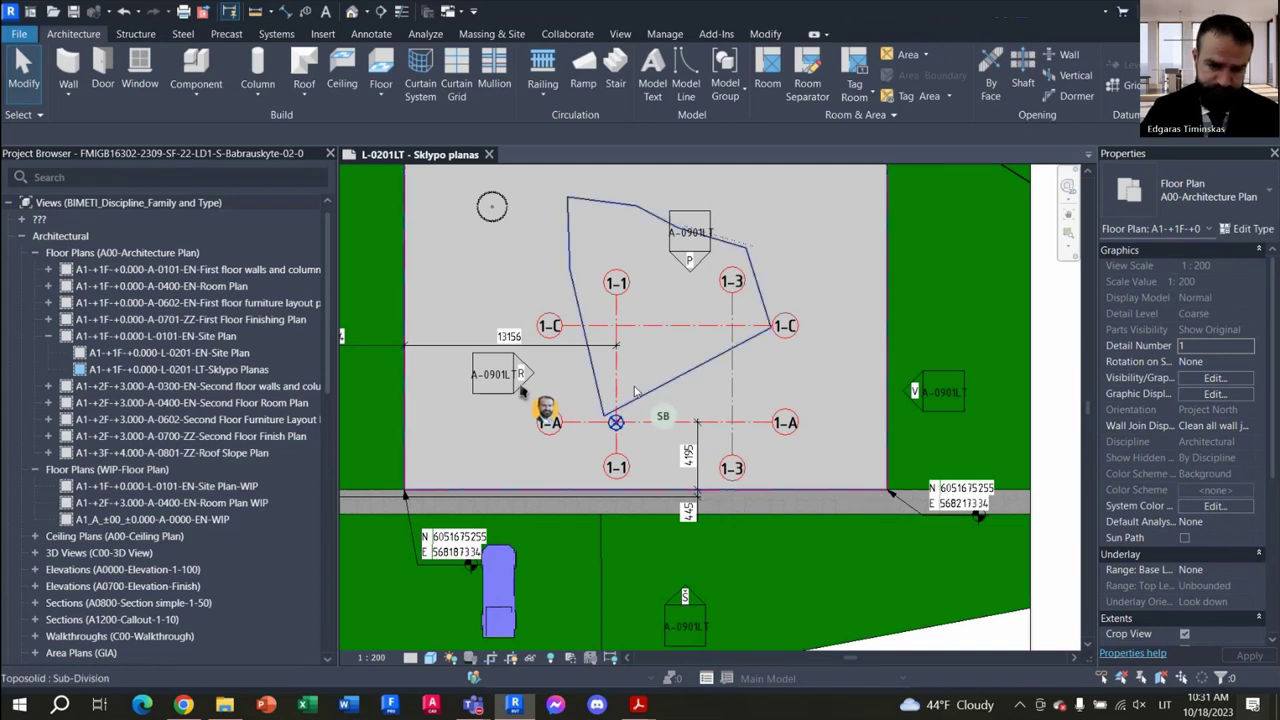
pyautogui.click(522, 386)
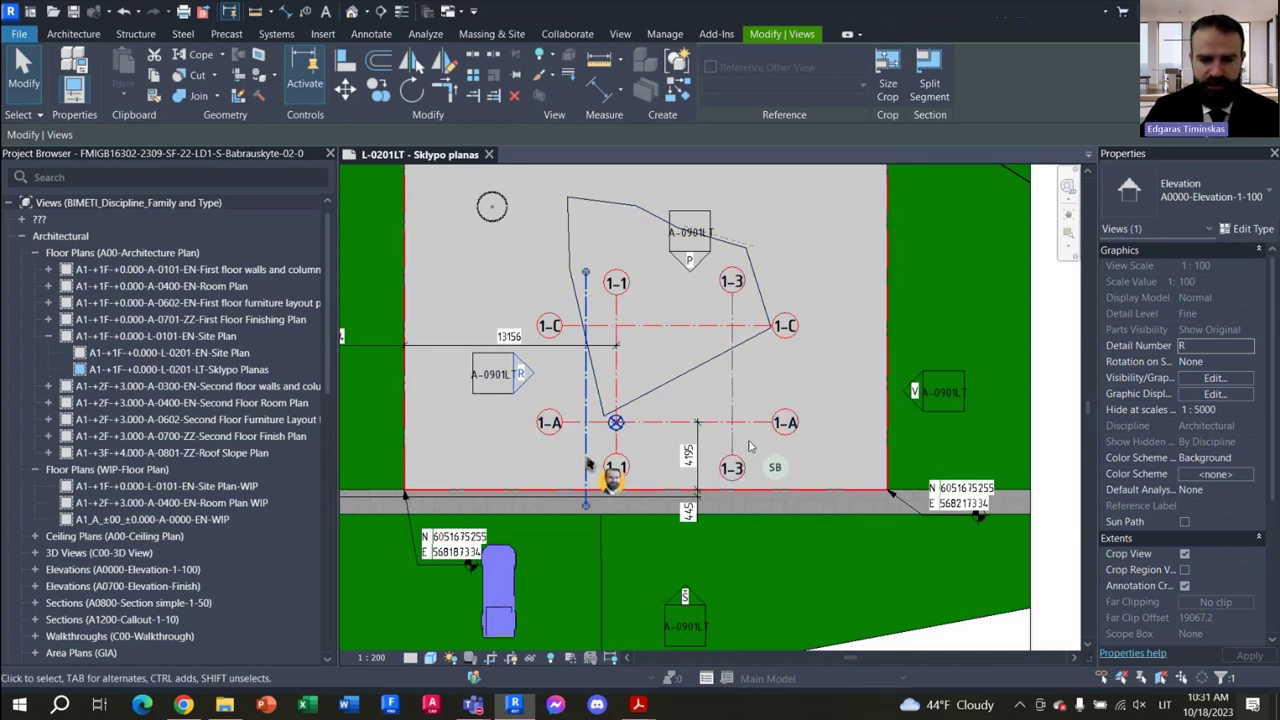
pyautogui.rightClick(536, 410)
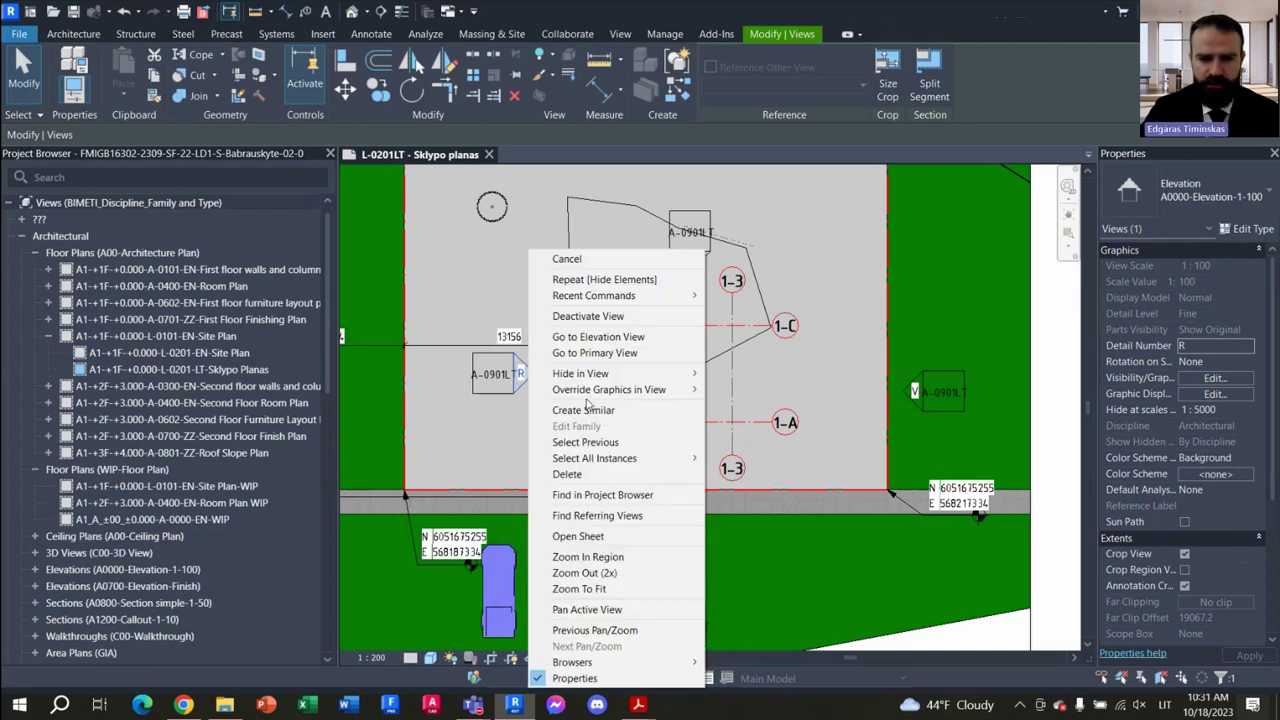
pyautogui.click(589, 260)
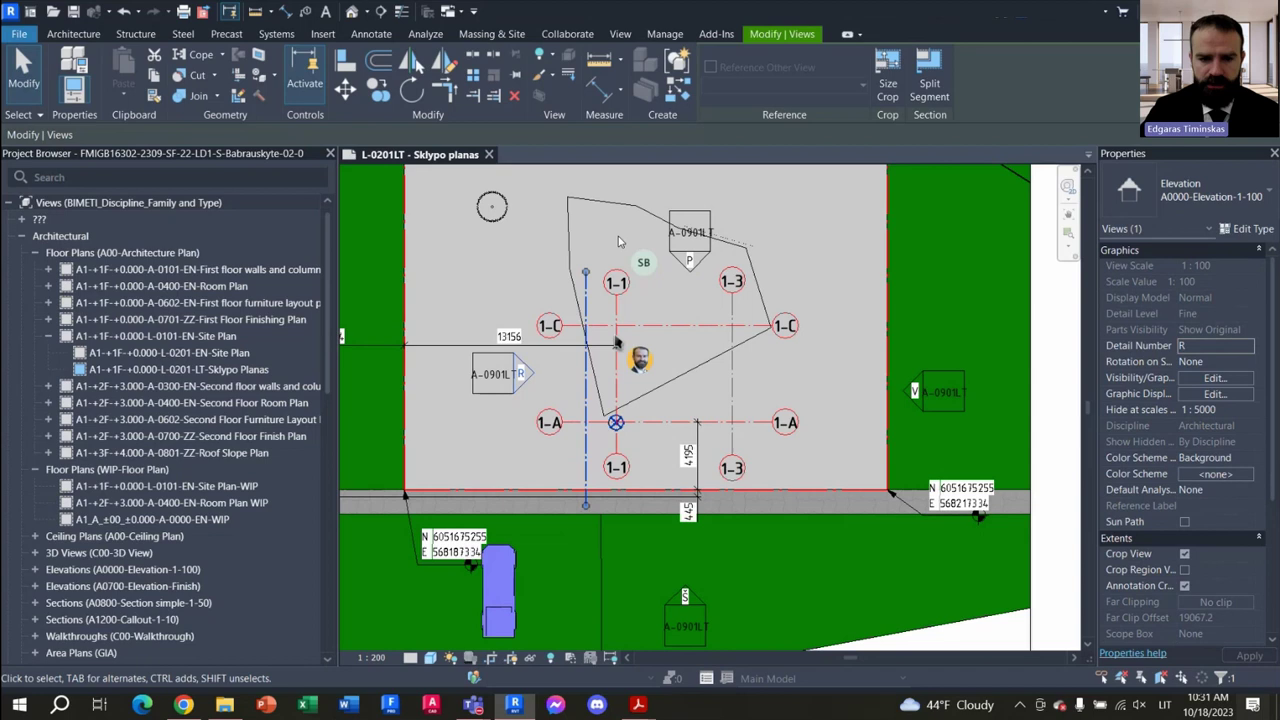
pyautogui.rightClick(586, 305)
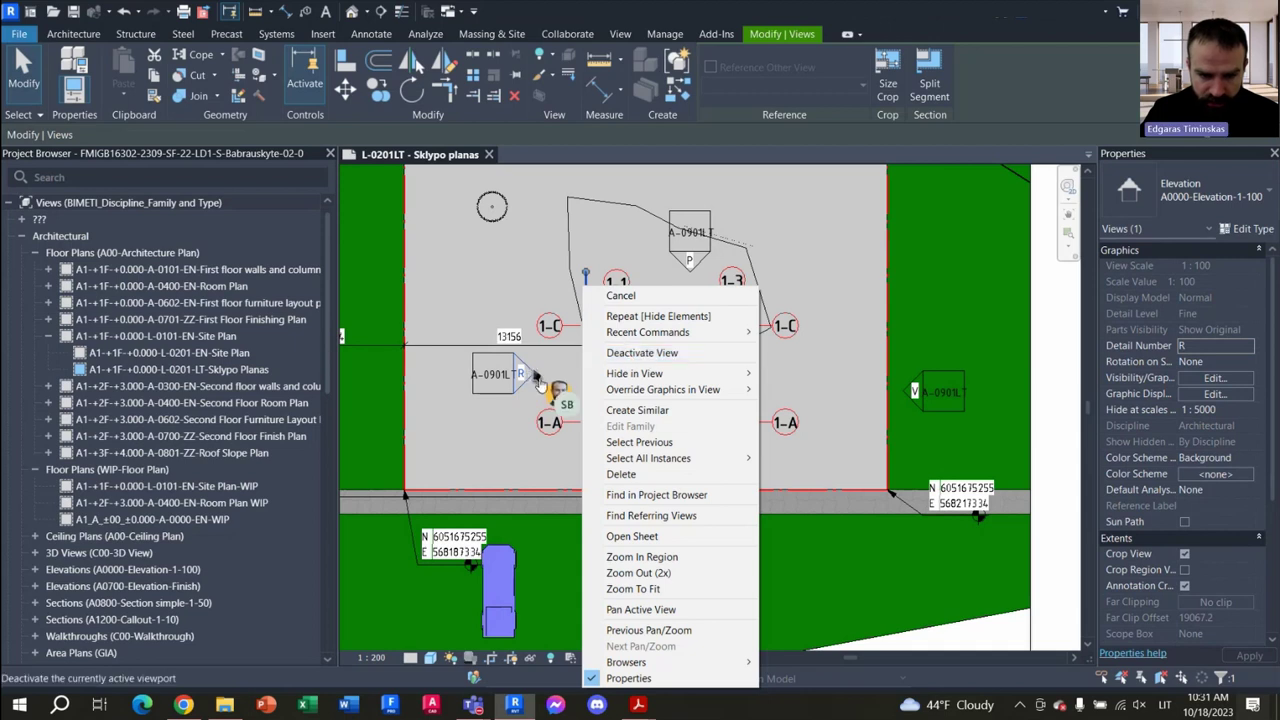
pyautogui.click(520, 374)
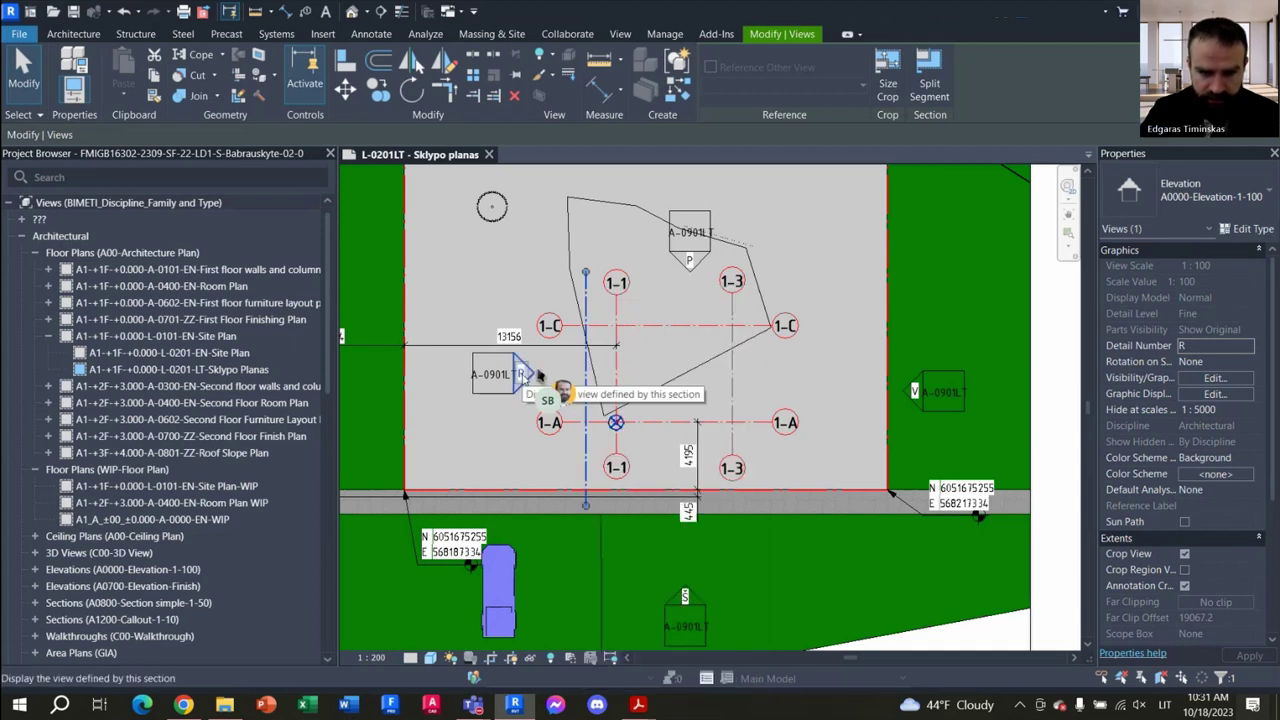
pyautogui.rightClick(520, 375)
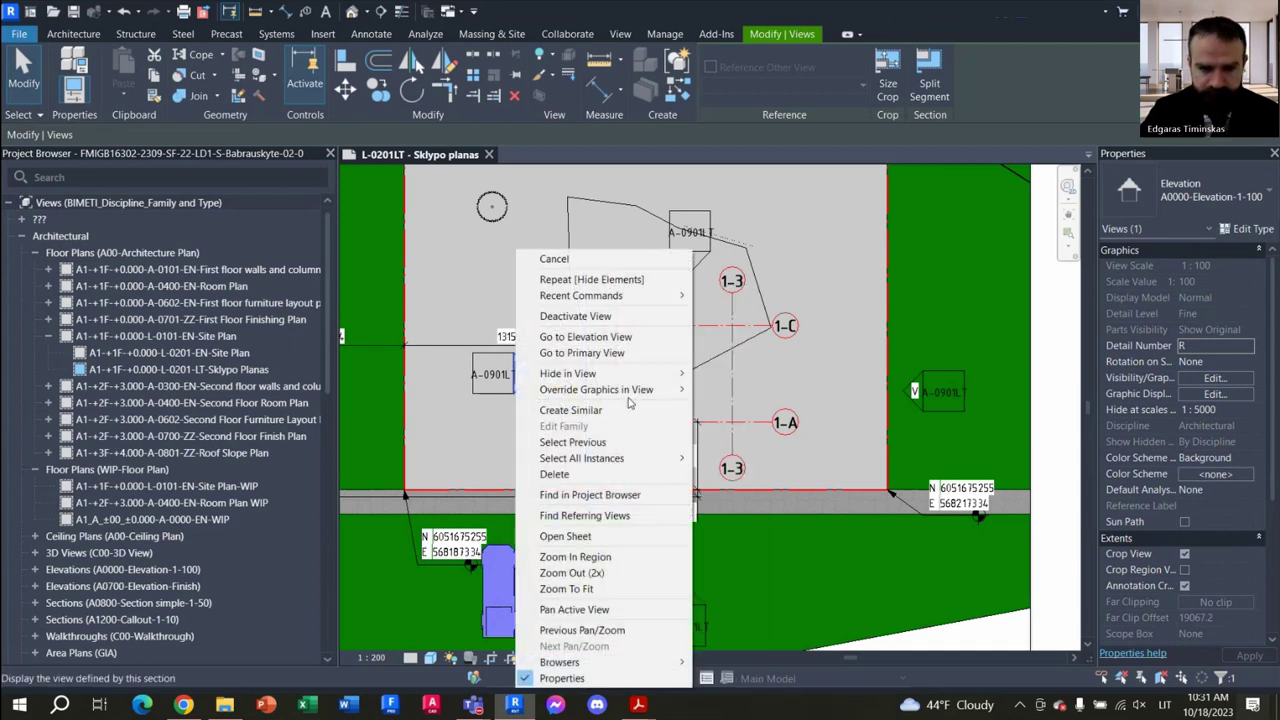
pyautogui.click(590, 337)
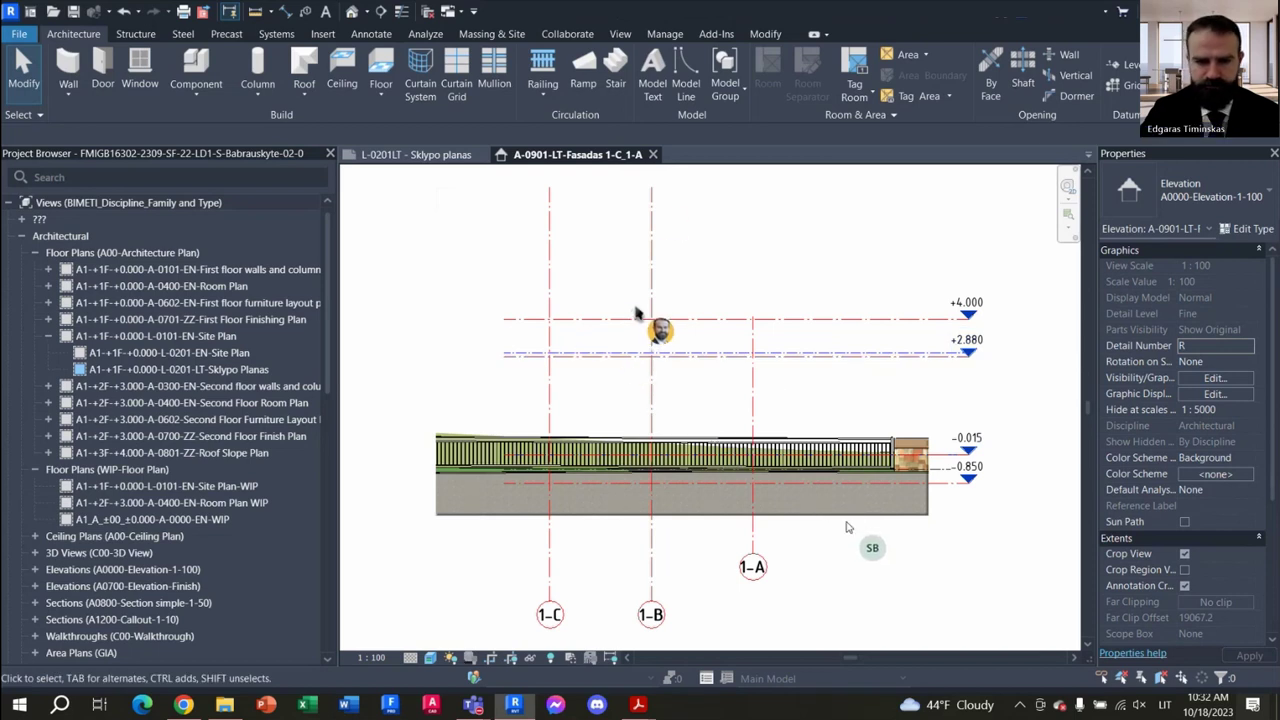
# - Close the A-0901-LT-Fasadas elevation tab to return to sheet L-0201LT – Sklypo planas
pyautogui.click(652, 154)
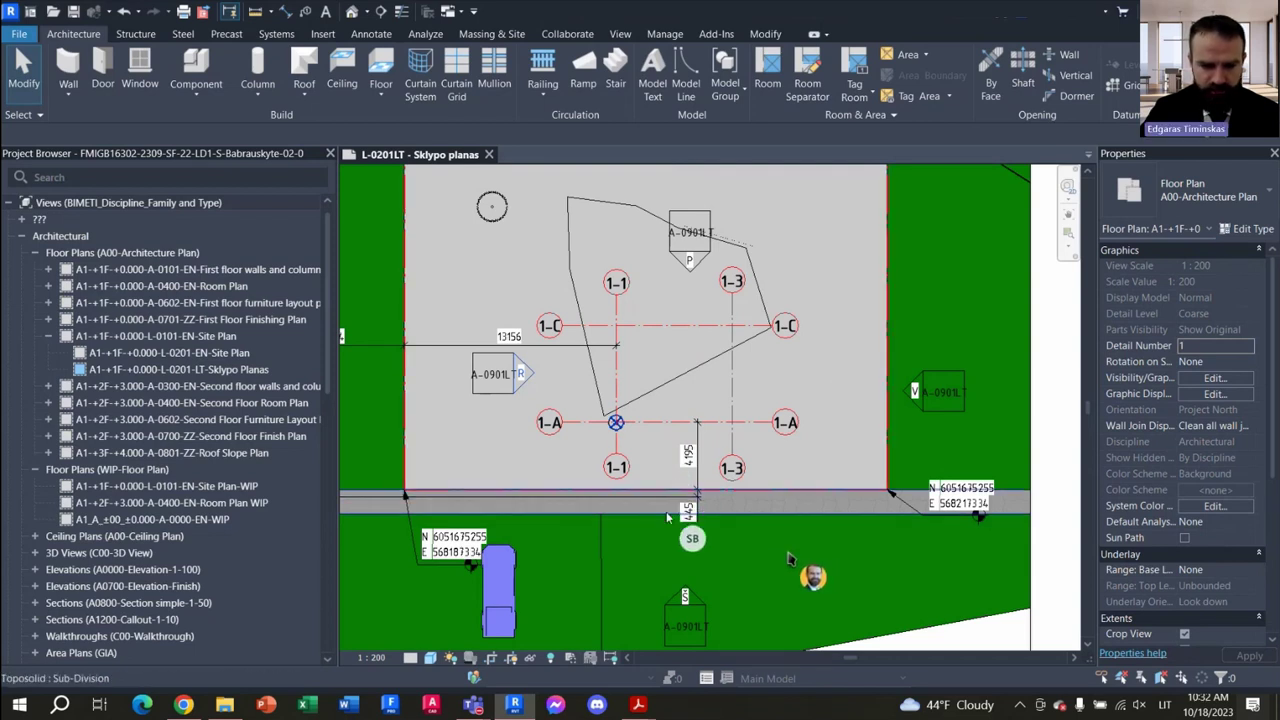
# - Open the default {3D} view aimed at the fenced lawn and close the L-0201LT sheet tab
pyautogui.scroll(-4, 815, 529)
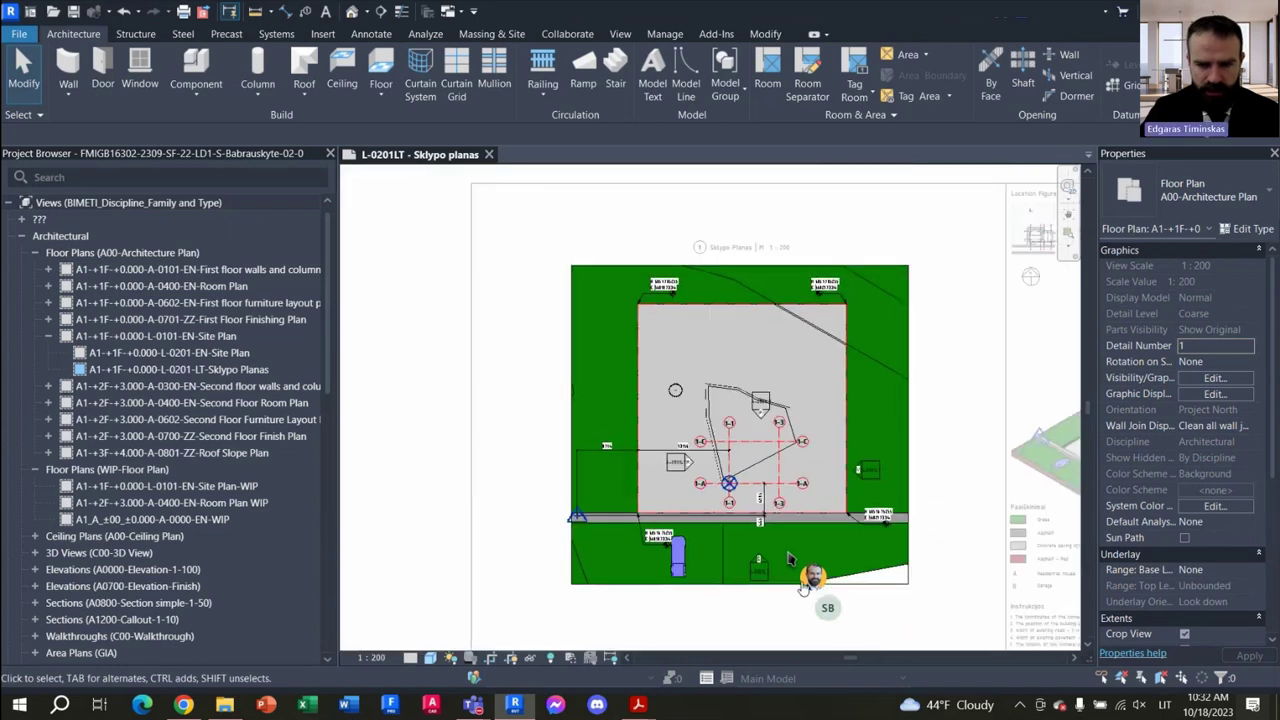
pyautogui.scroll(2, 802, 588)
pyautogui.scroll(2, 808, 578)
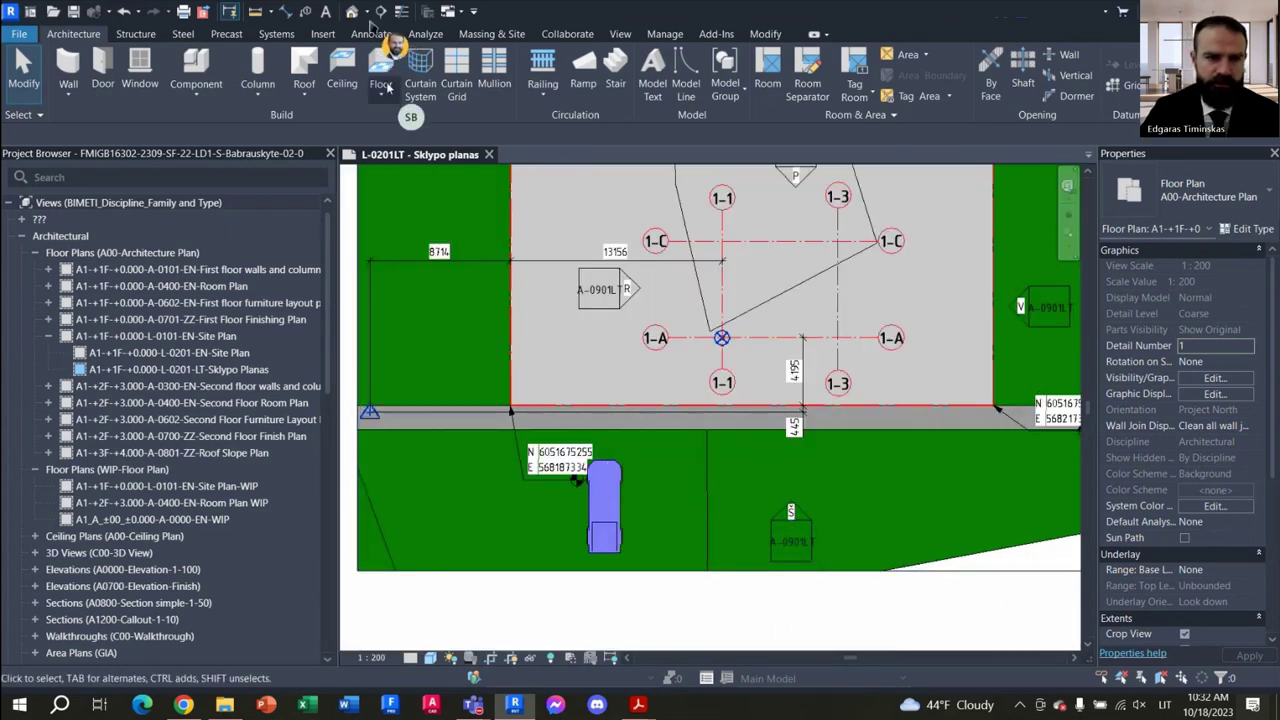
pyautogui.click(352, 12)
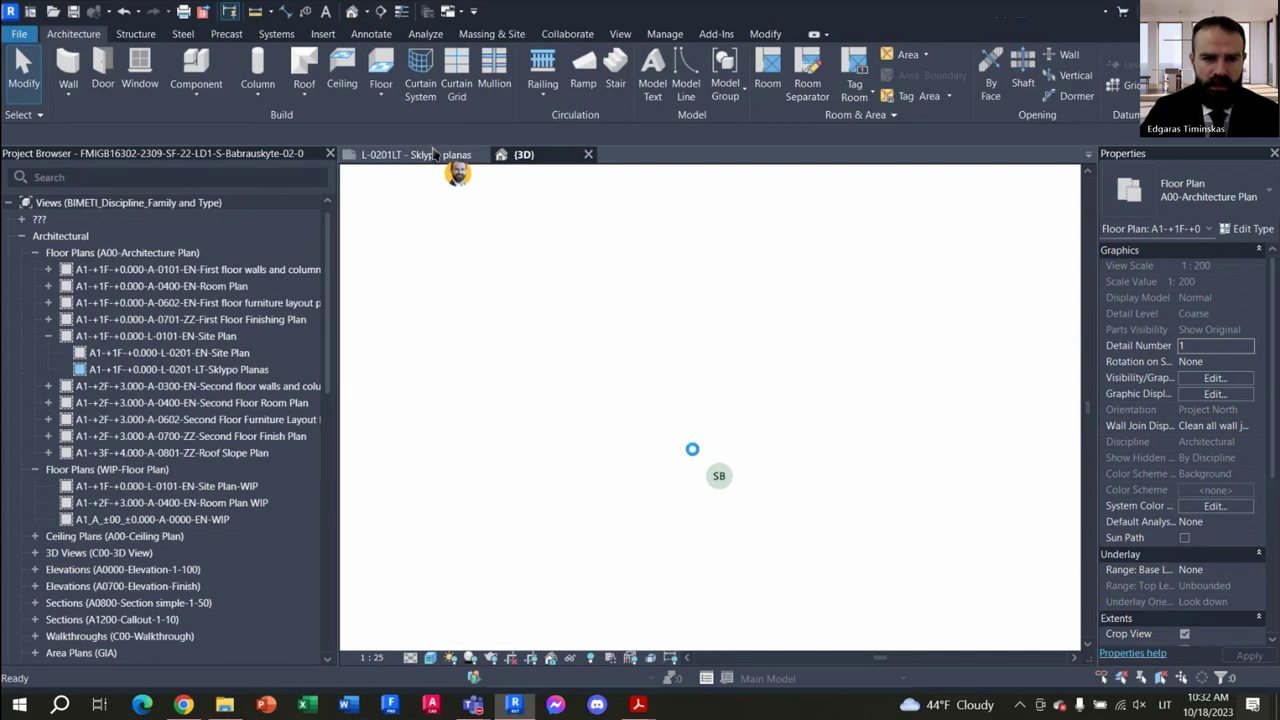
pyautogui.scroll(5, 694, 456)
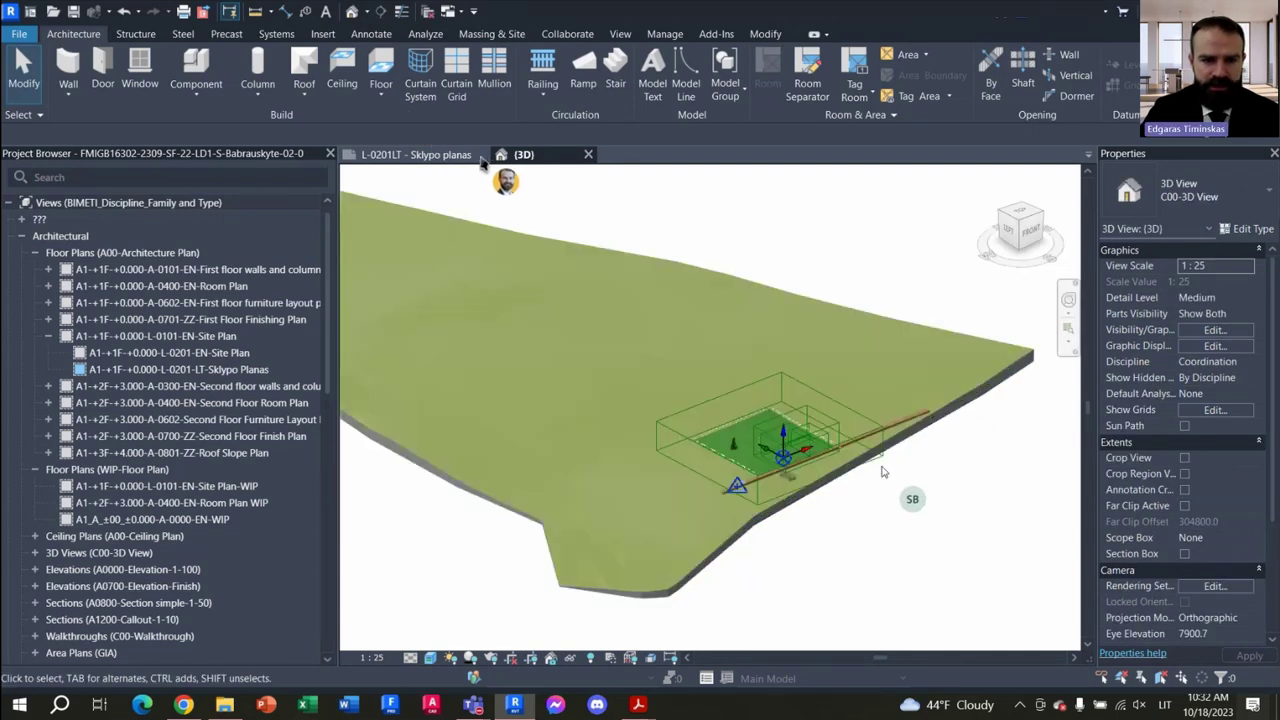
pyautogui.moveTo(940, 530)
pyautogui.keyDown('shift'); pyautogui.mouseDown(button='middle')
pyautogui.moveTo(822, 450)
pyautogui.moveTo(482, 160)
pyautogui.mouseUp(button='middle'); pyautogui.keyUp('shift')
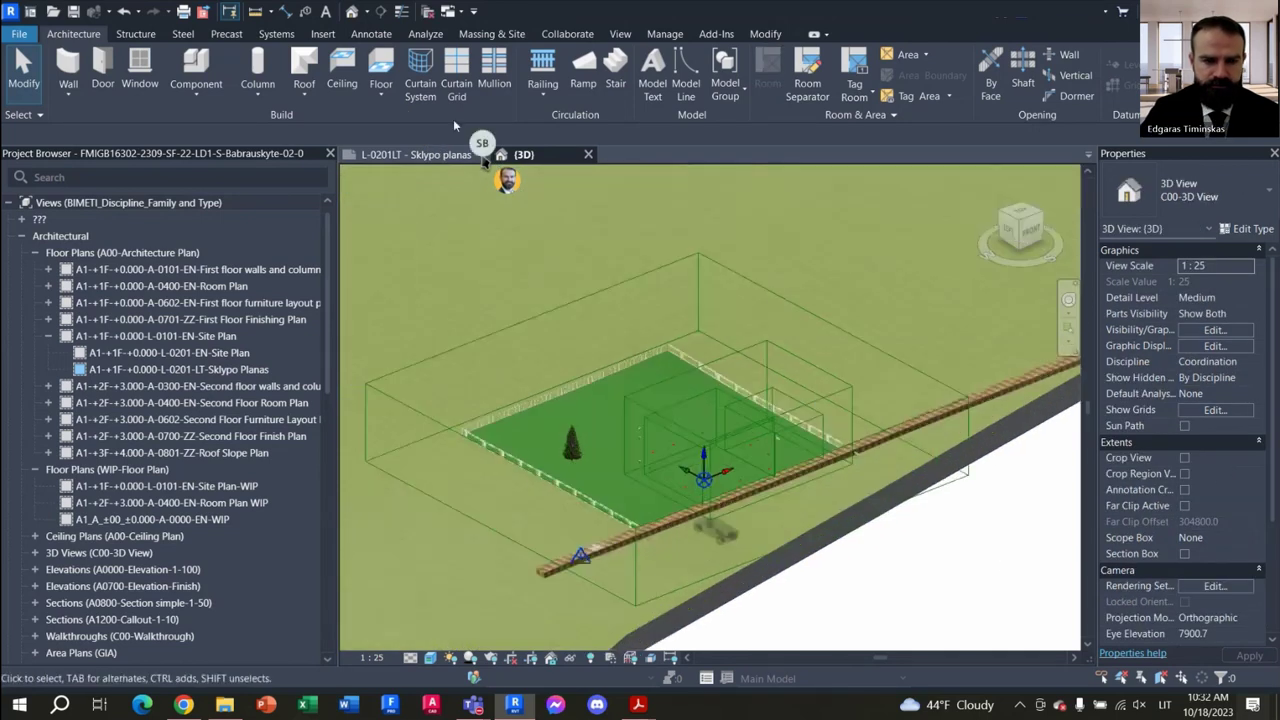
pyautogui.click(480, 155)
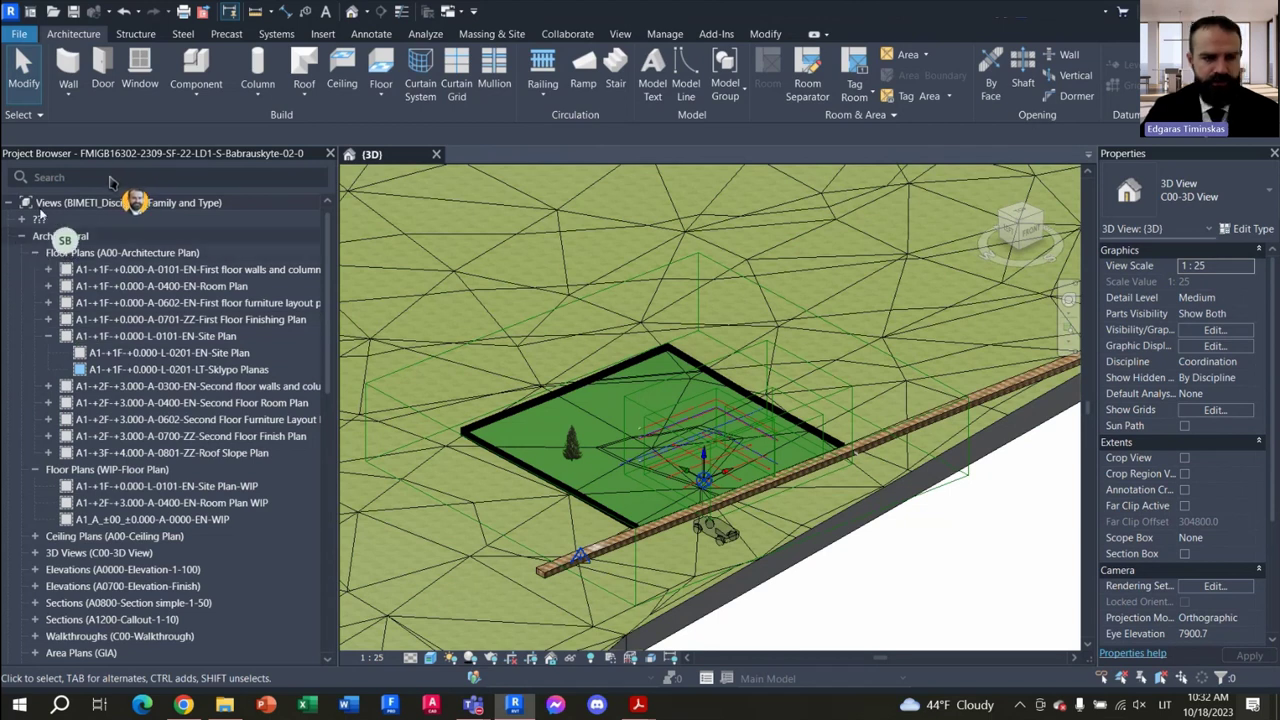
# - Filter the Project Browser by 'wip', open A1-+1F-+0.000-L-0101-EN-Site Plan-WIP, then switch back to {3D}
pyautogui.click(110, 181)
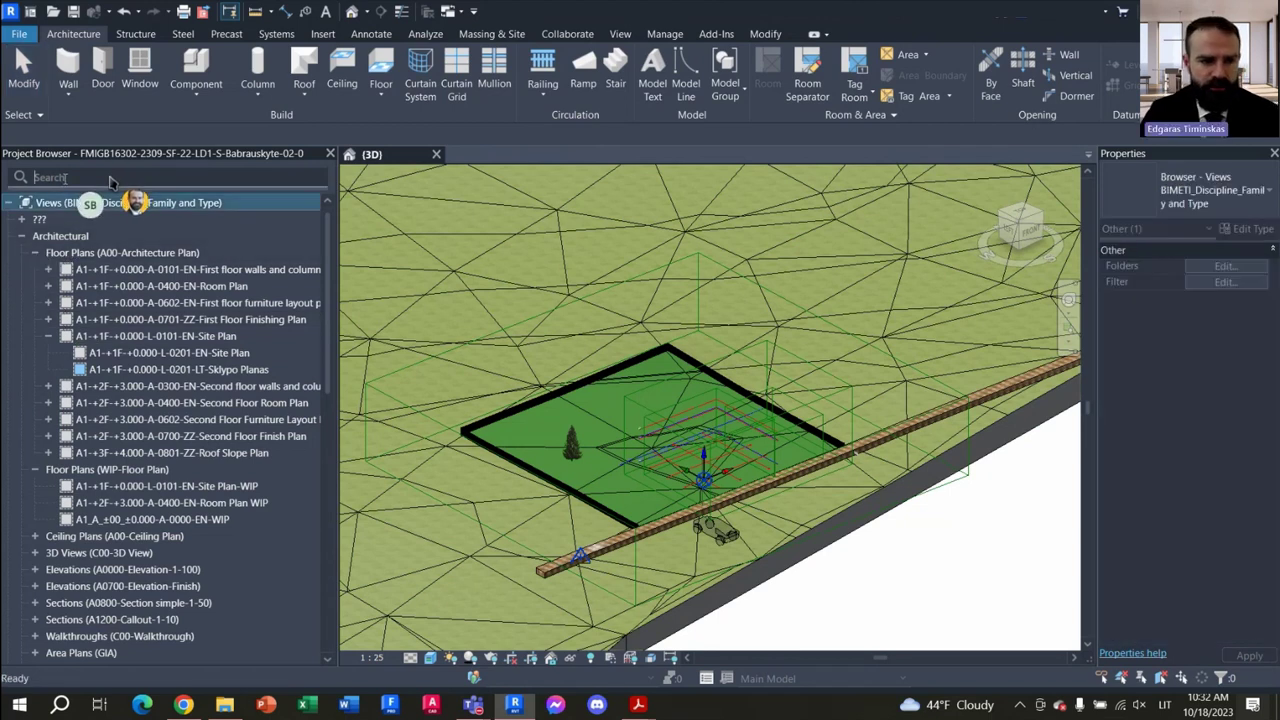
pyautogui.write('wip')
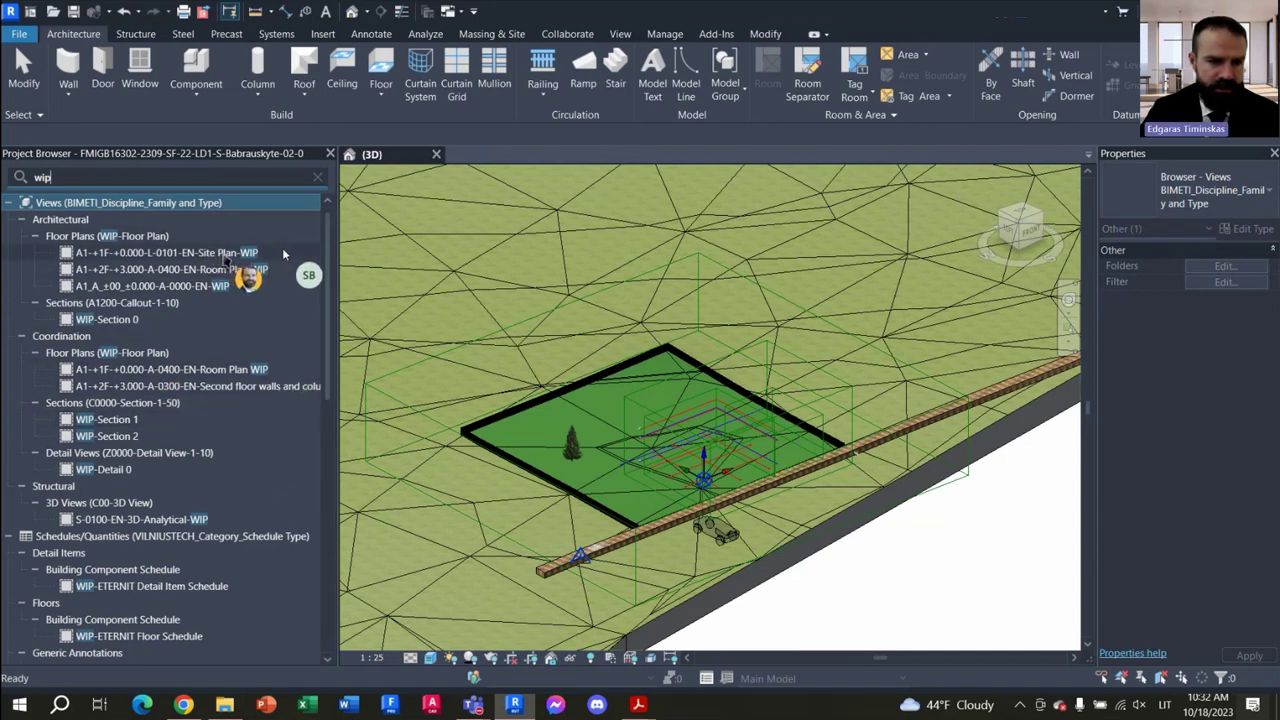
pyautogui.click(224, 256)
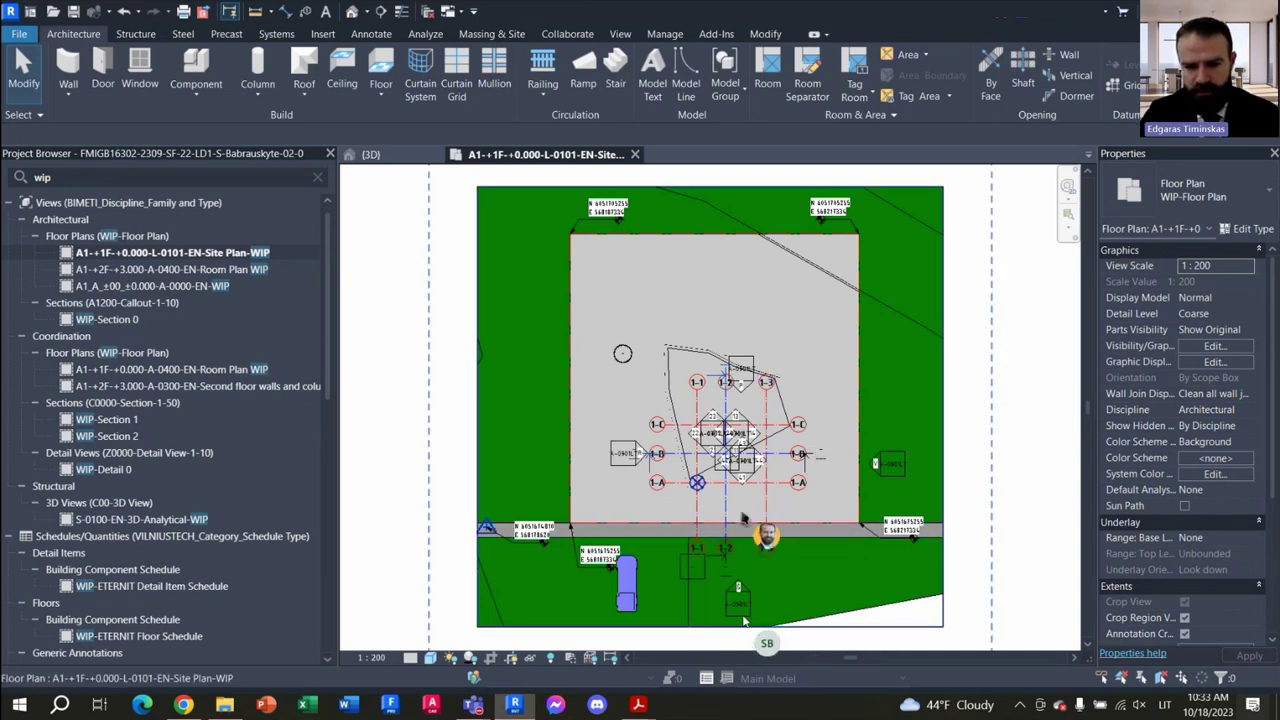
pyautogui.scroll(1, 993, 533)
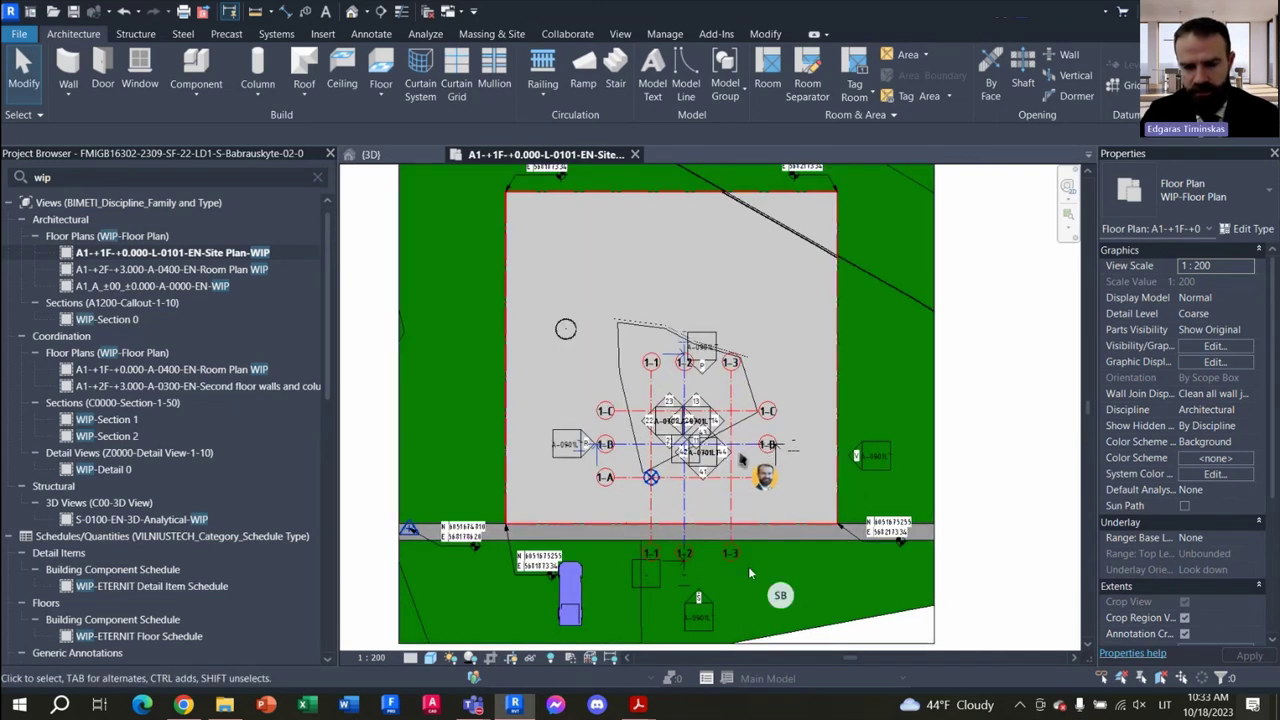
pyautogui.scroll(-1, 640, 558)
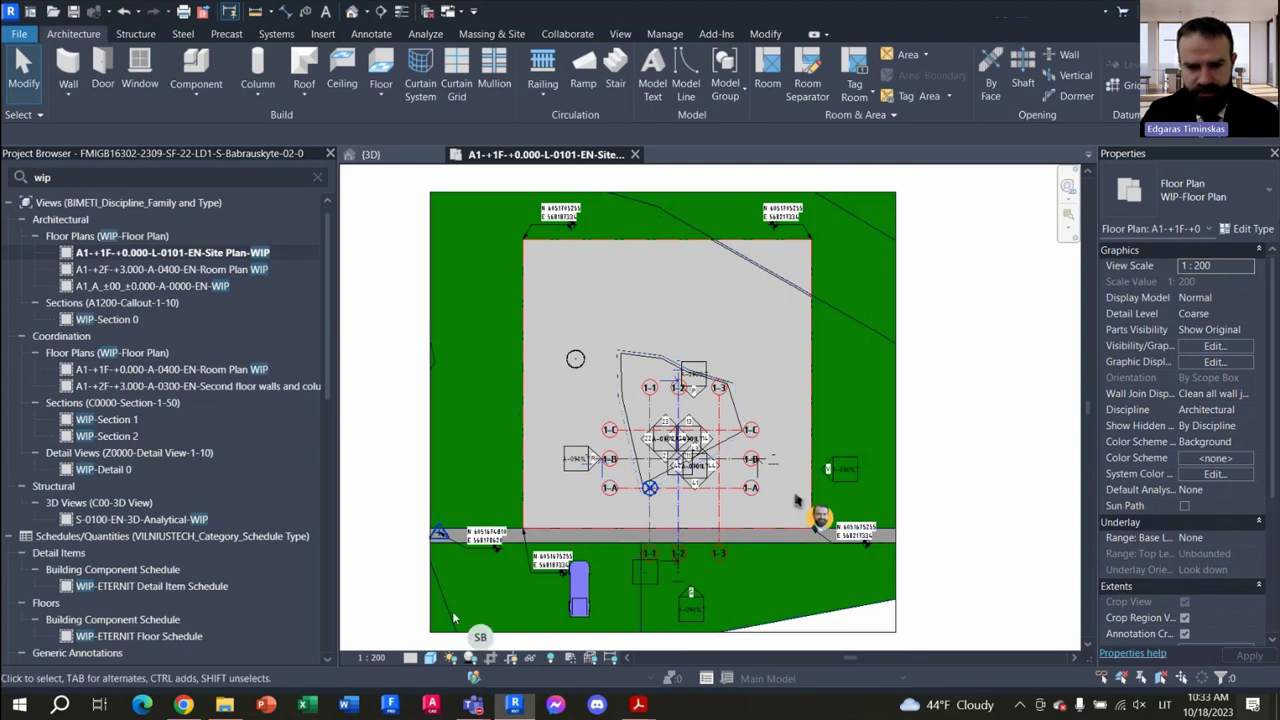
pyautogui.click(370, 155)
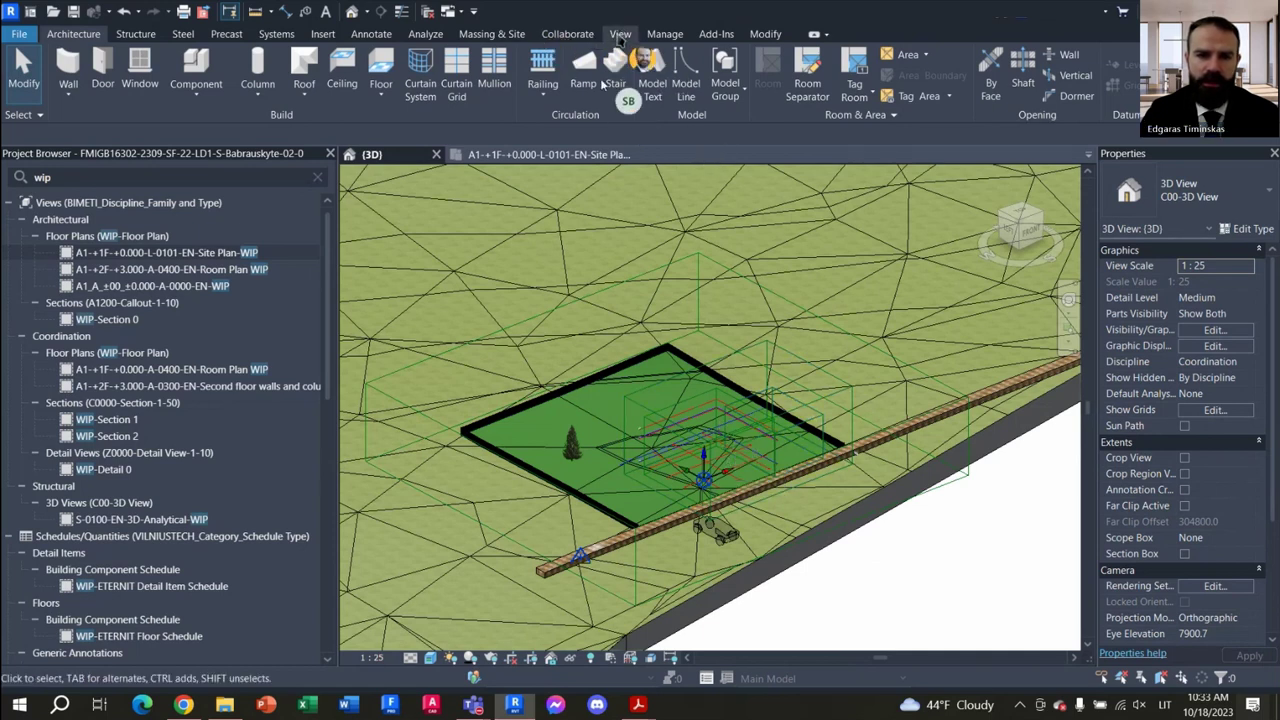
# - Tile the {3D} view and the Site Plan-WIP floor plan side by side with View > Tile Views
pyautogui.click(620, 34)
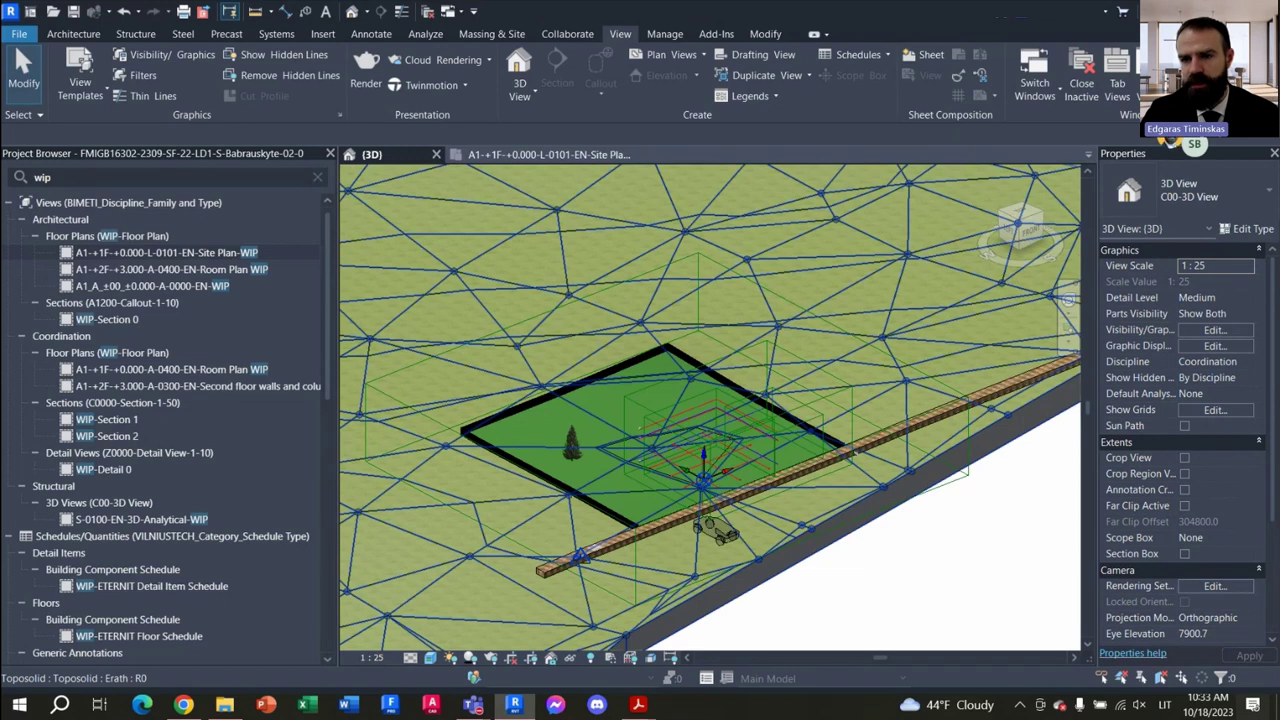
pyautogui.click(1150, 80)
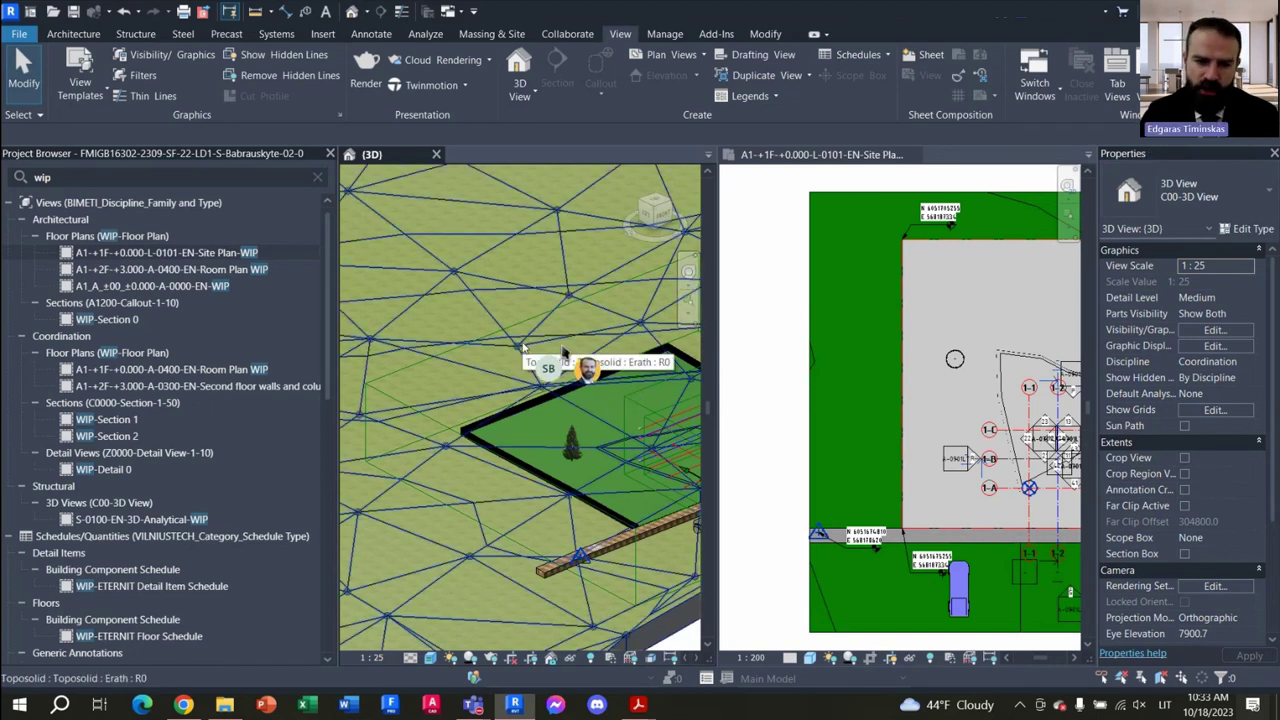
# - Zoom the 3D view to fit with ZF and bring up the ViewCube's Orient to View floor plan list
pyautogui.press('z')
pyautogui.press('f')
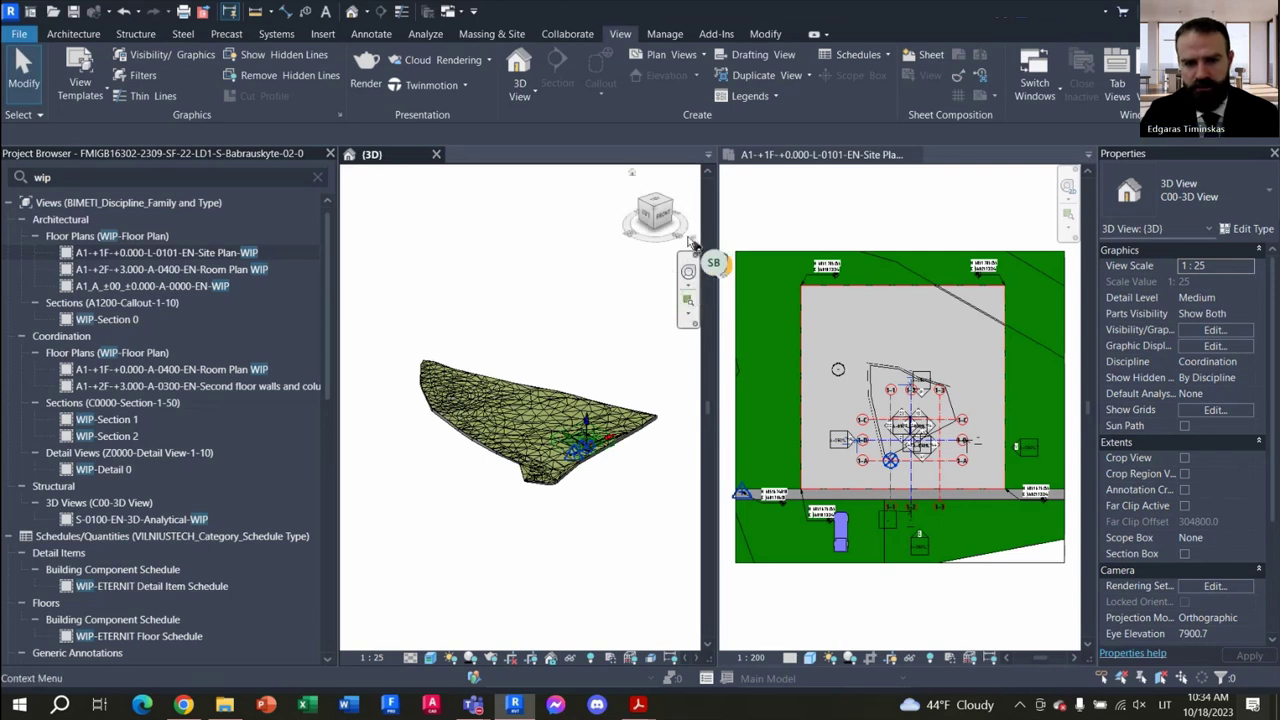
pyautogui.moveTo(687, 242)
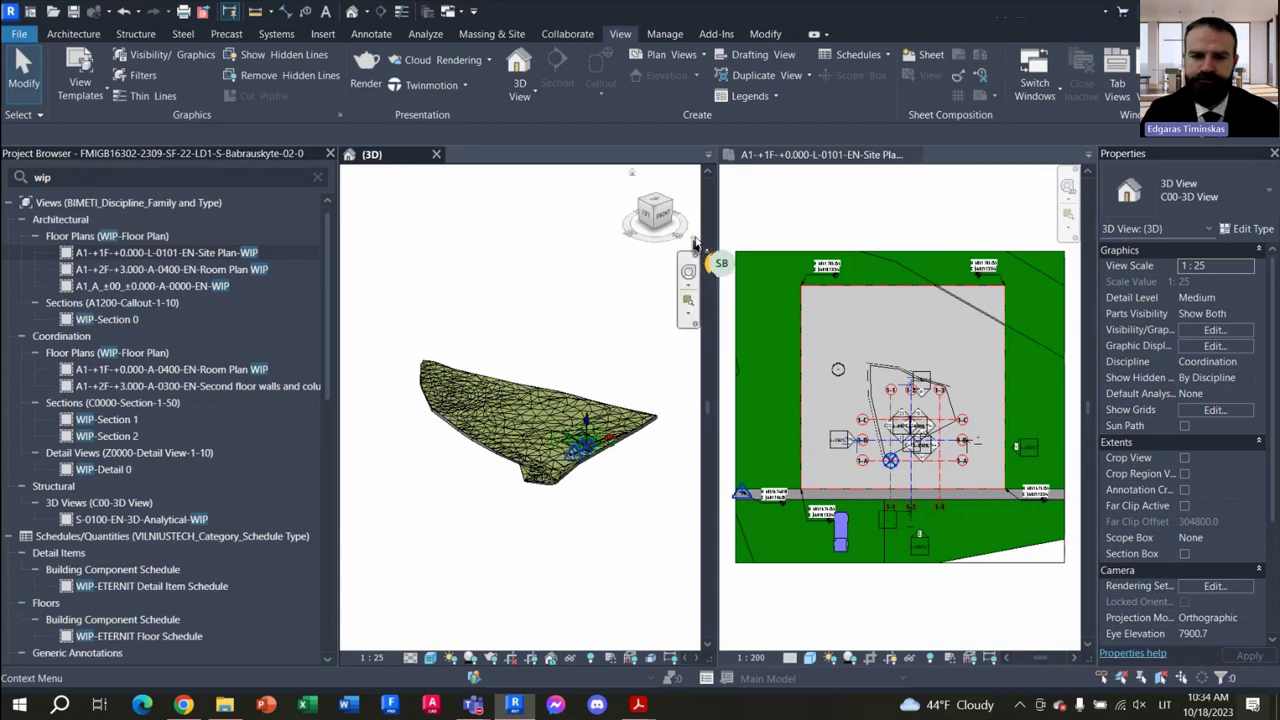
pyautogui.click(693, 245)
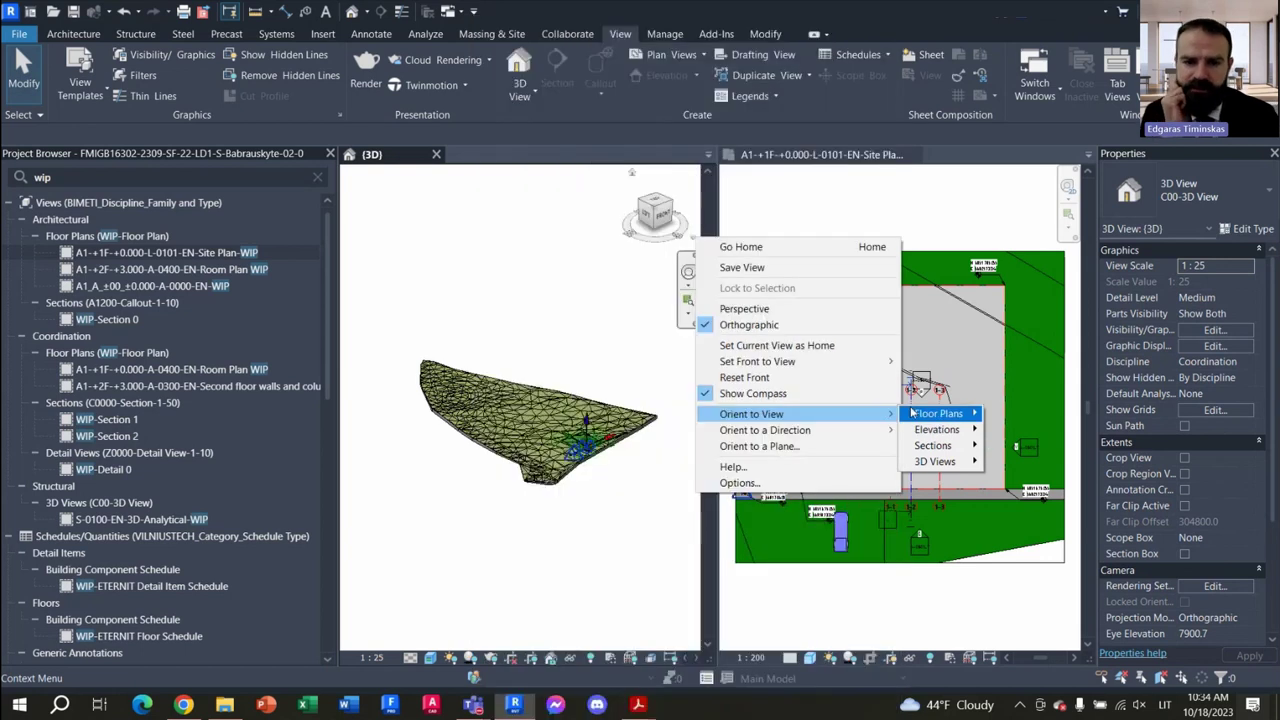
pyautogui.moveTo(938, 413)
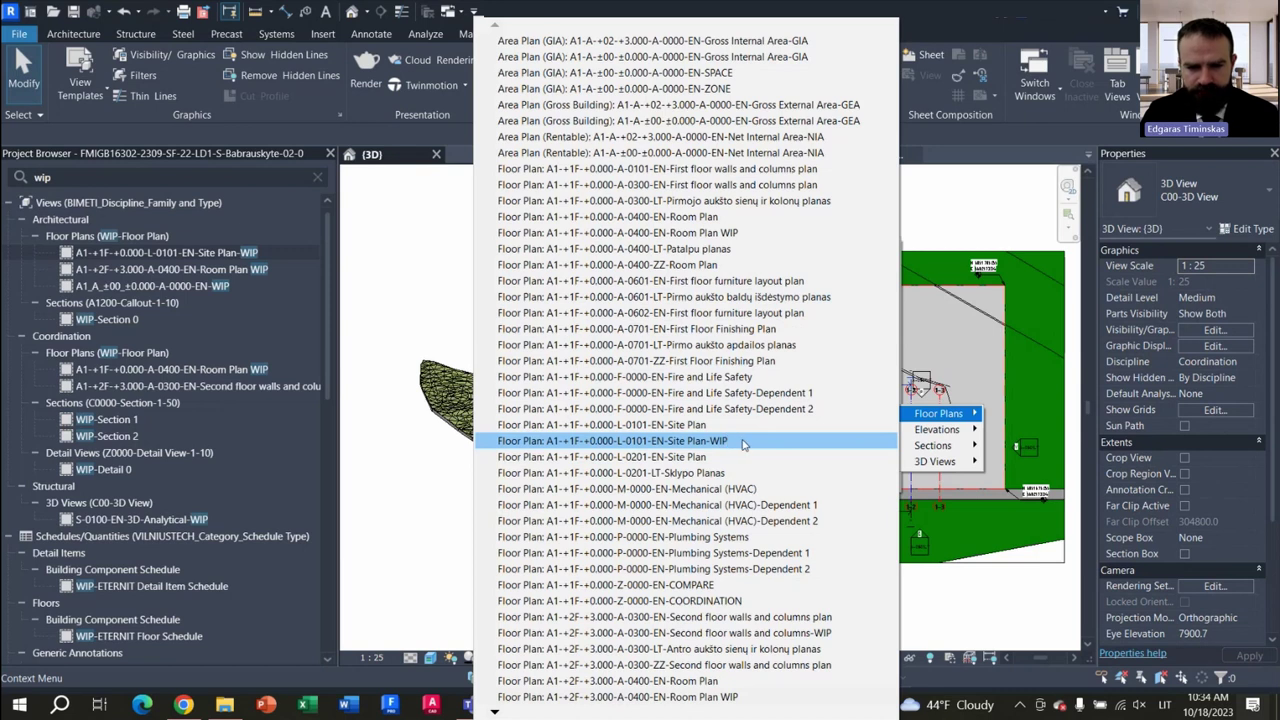
# - Orient {3D} to Floor Plan: A1-+1F-+0.000-L-0101-EN-Site Plan-WIP, zoom to fit, and view from an isometric corner
pyautogui.click(743, 441)
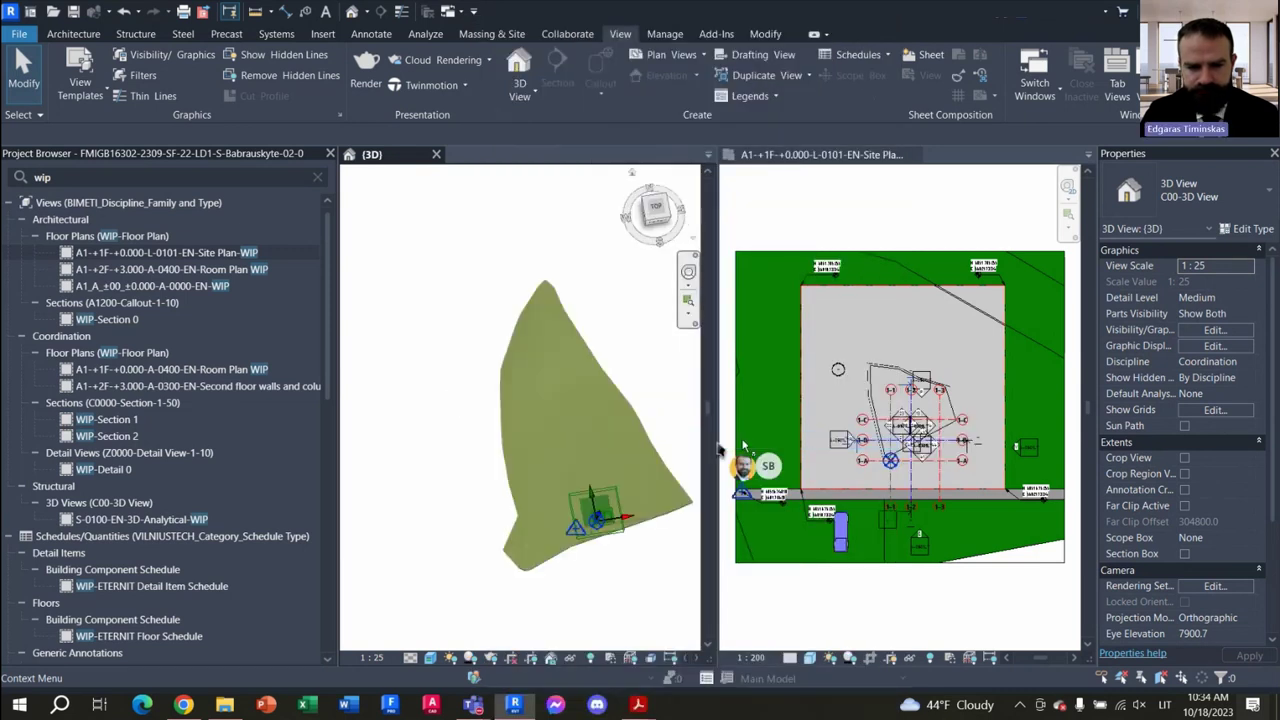
pyautogui.press('b')
pyautogui.press('x')
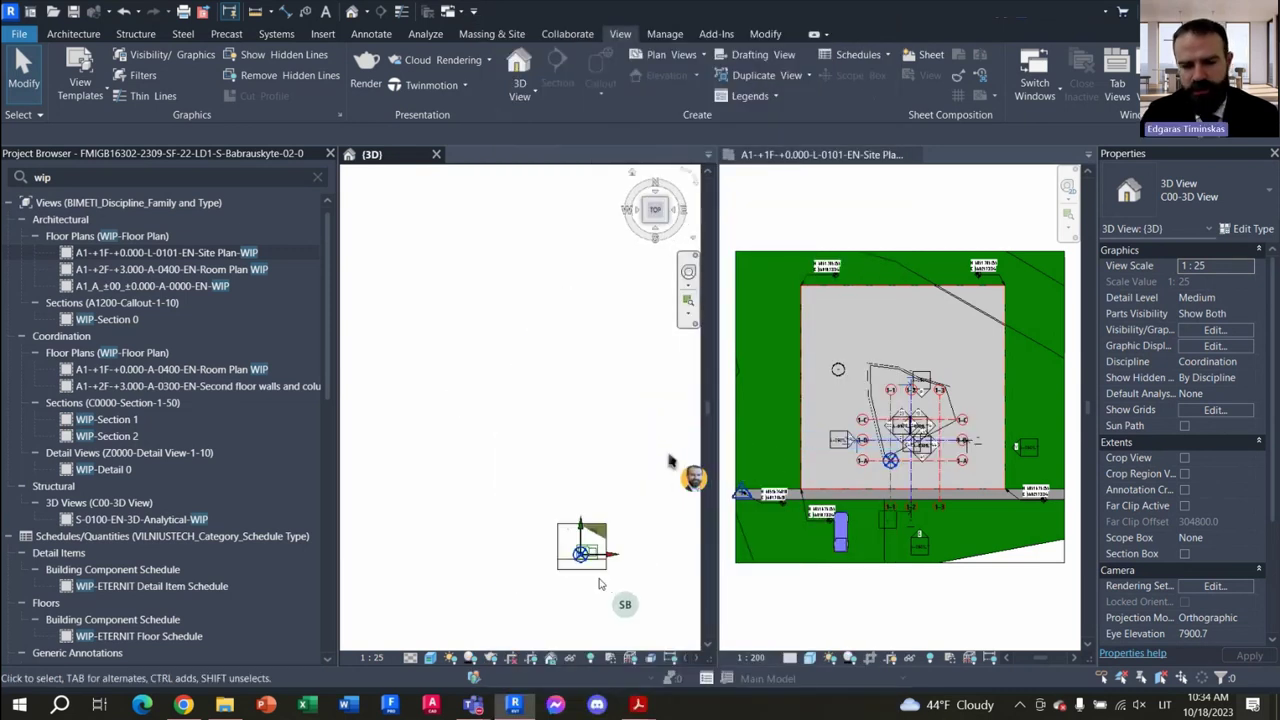
pyautogui.scroll(2, 520, 543)
pyautogui.scroll(1, 530, 545)
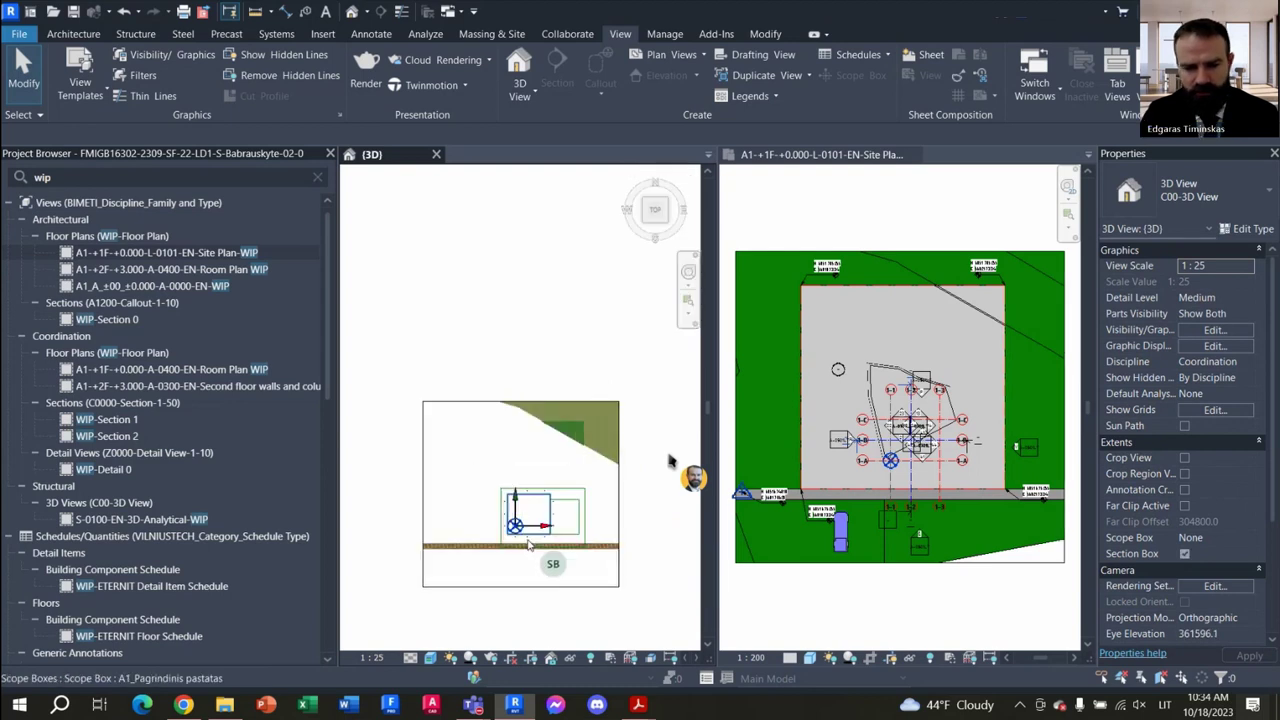
pyautogui.scroll(1, 545, 548)
pyautogui.scroll(1, 565, 552)
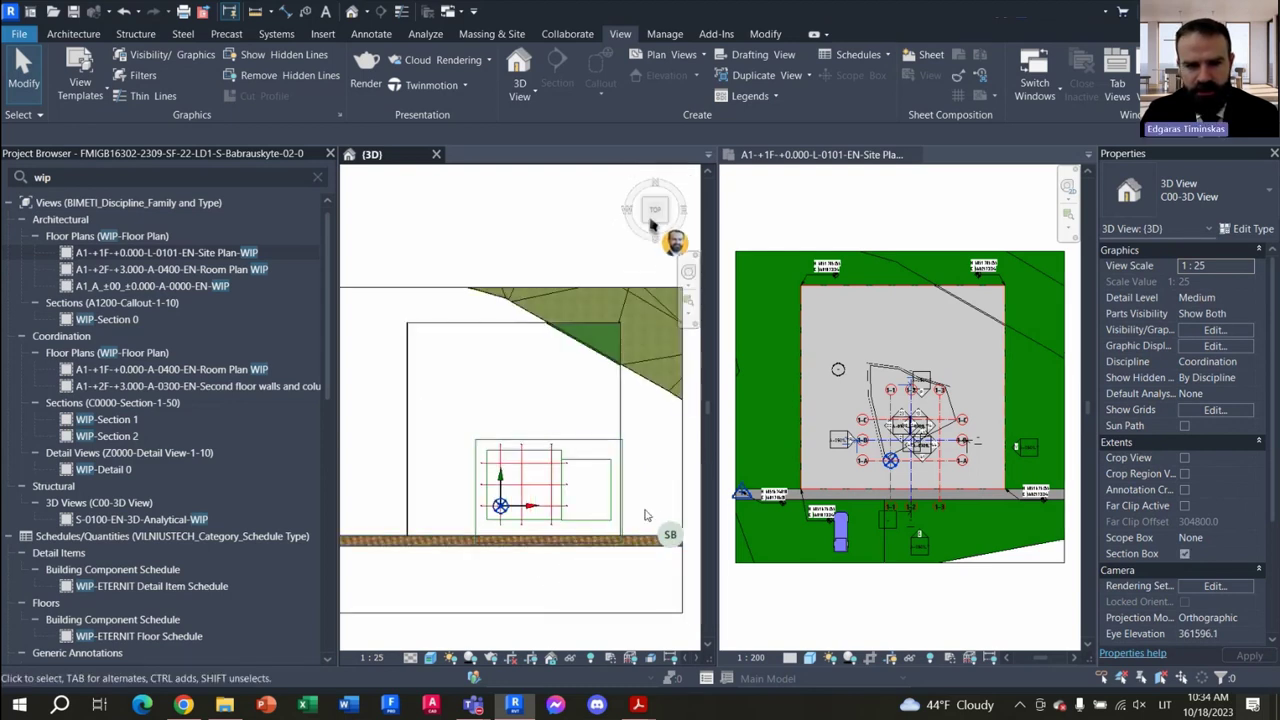
pyautogui.moveTo(652, 214)
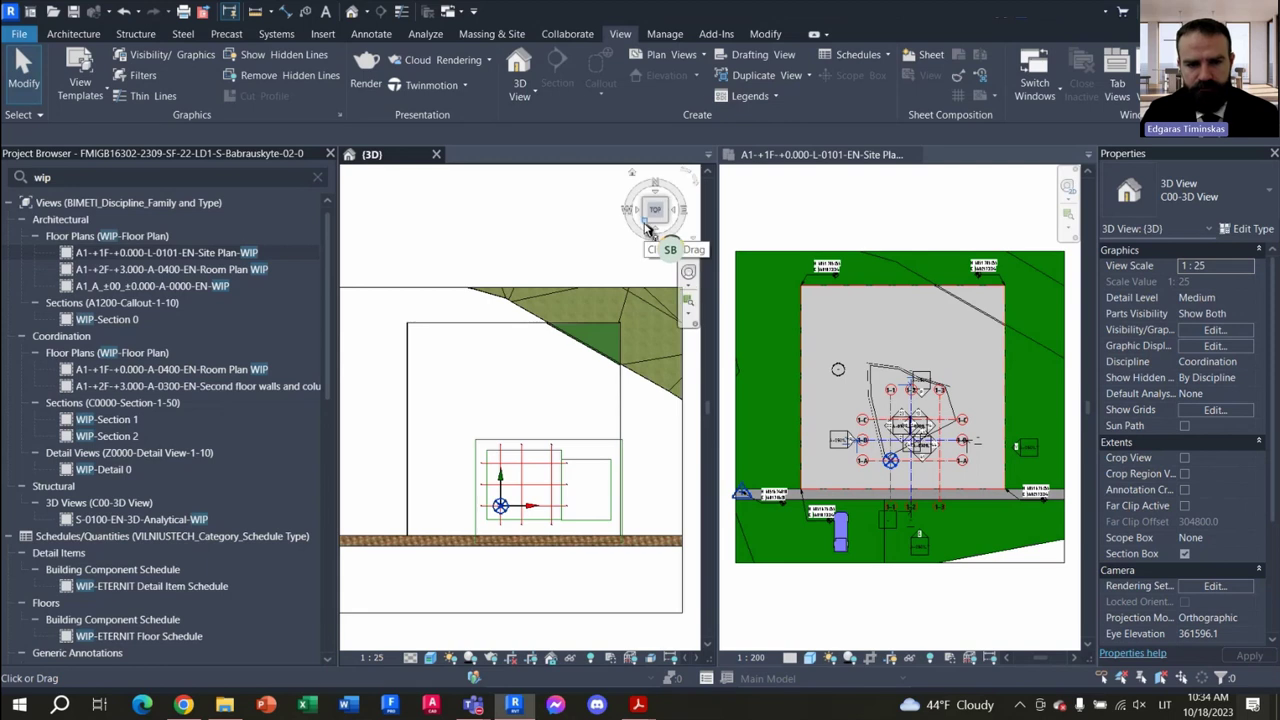
pyautogui.click(645, 229)
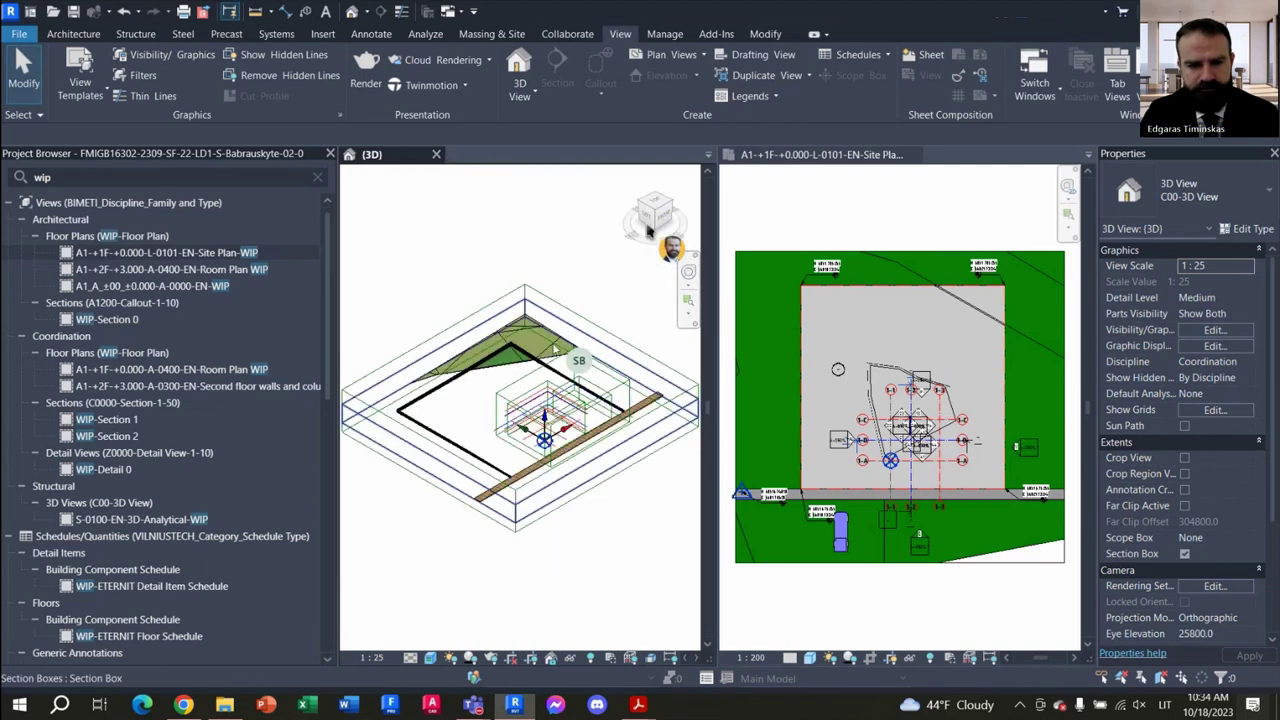
pyautogui.scroll(2, 548, 423)
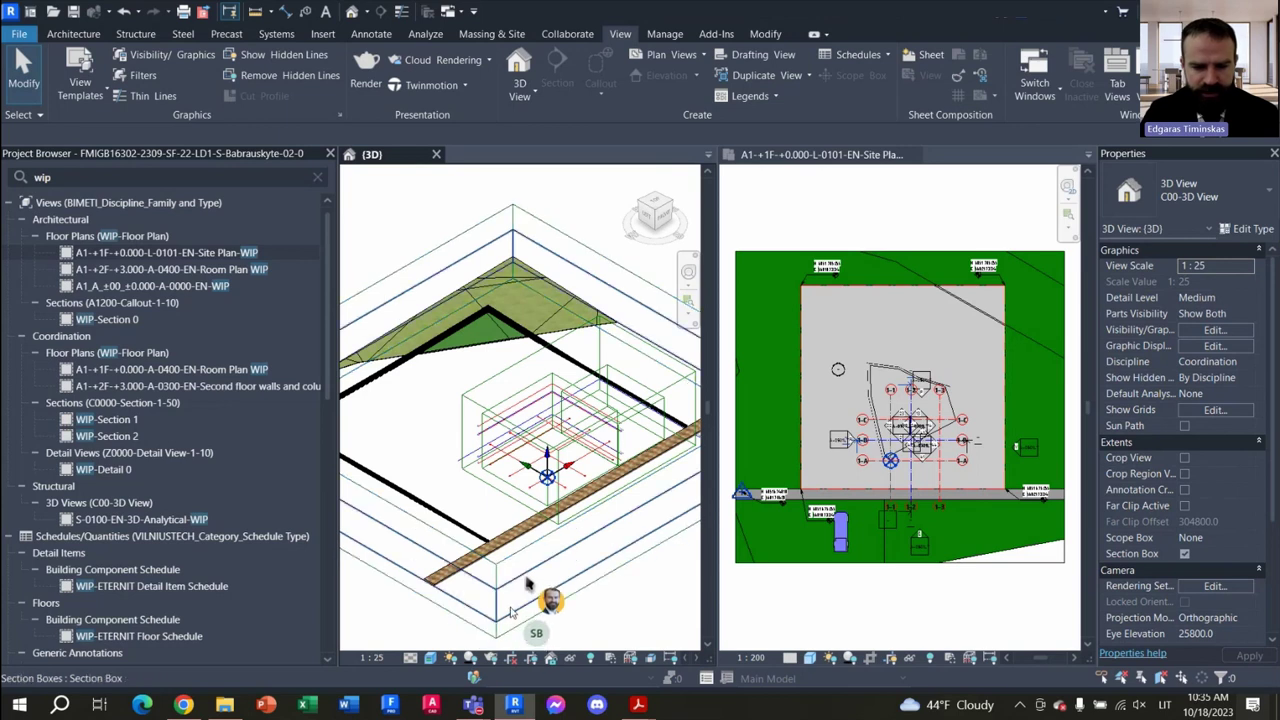
# - Stretch the section box outward until it encloses the whole fenced plot and terrain
pyautogui.click(528, 584)
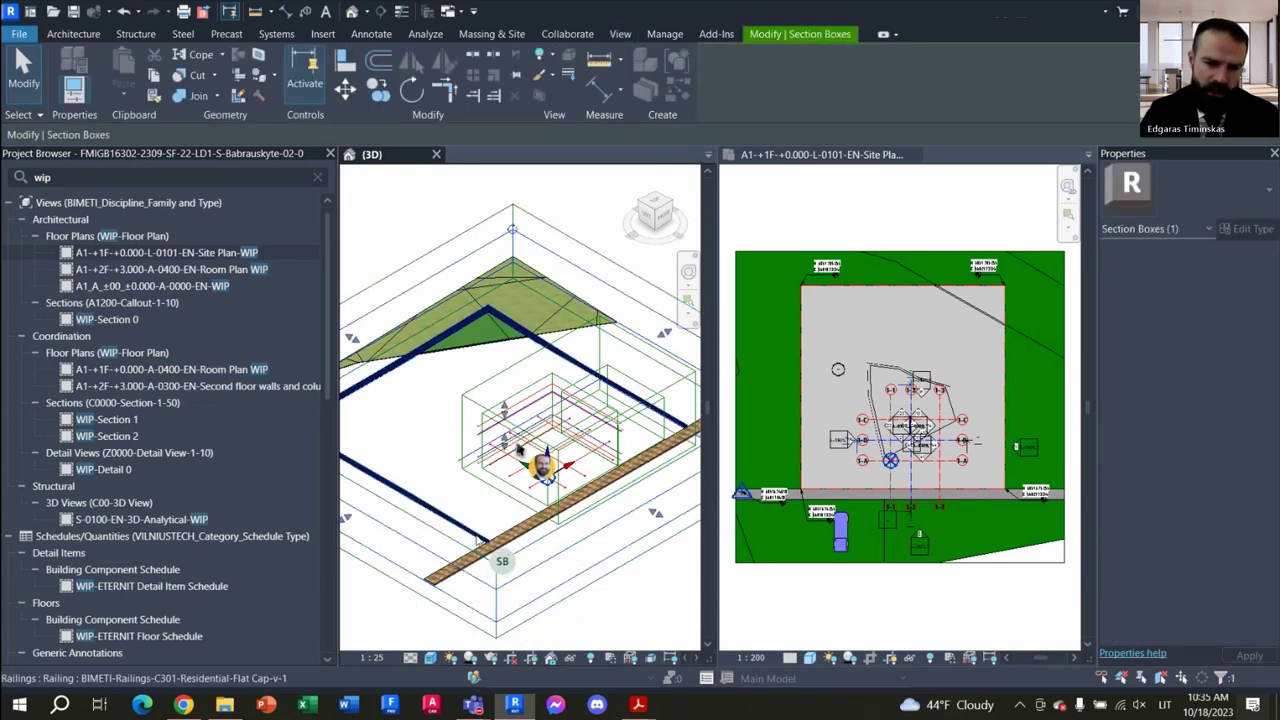
pyautogui.click(451, 517)
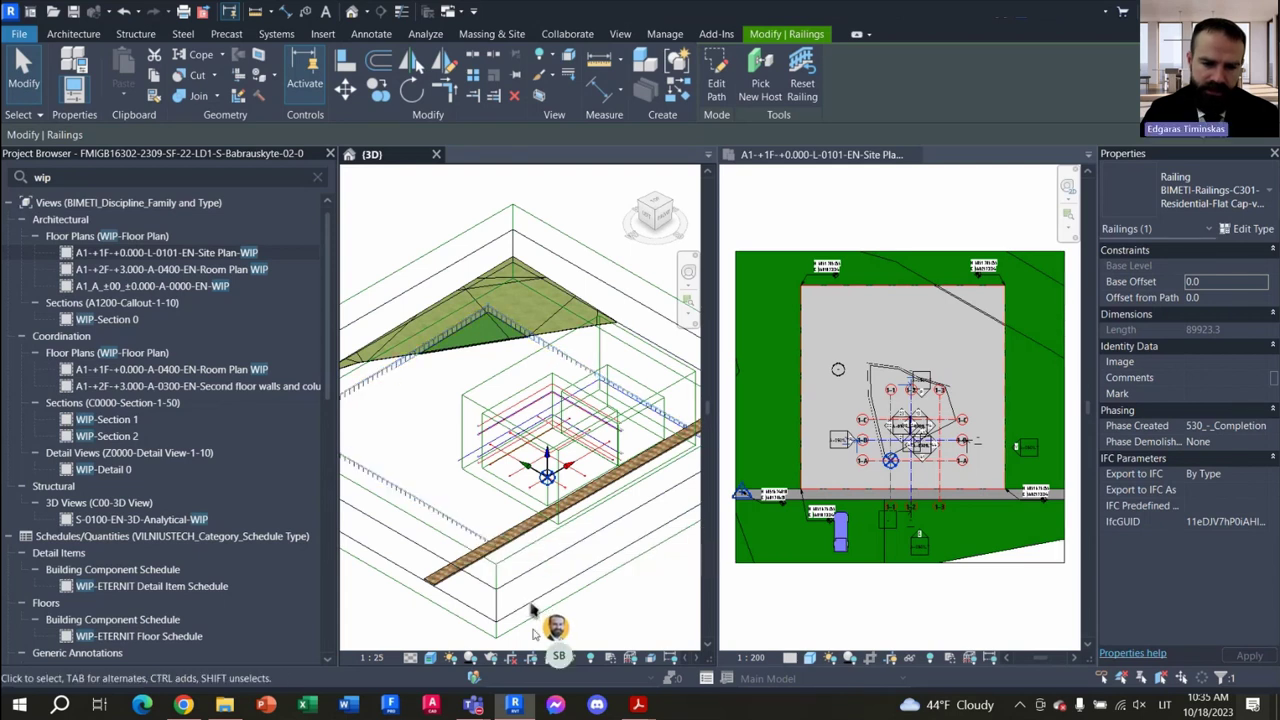
pyautogui.click(531, 604)
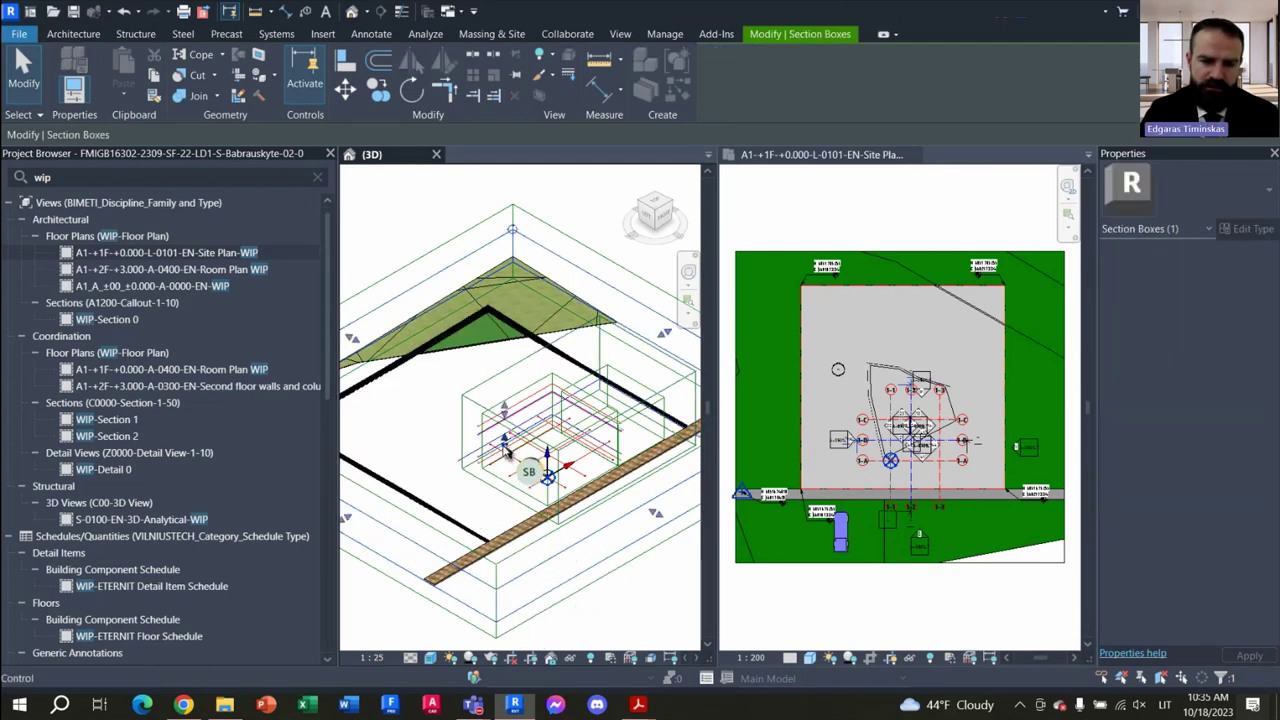
pyautogui.moveTo(506, 452); pyautogui.dragTo(506, 505)
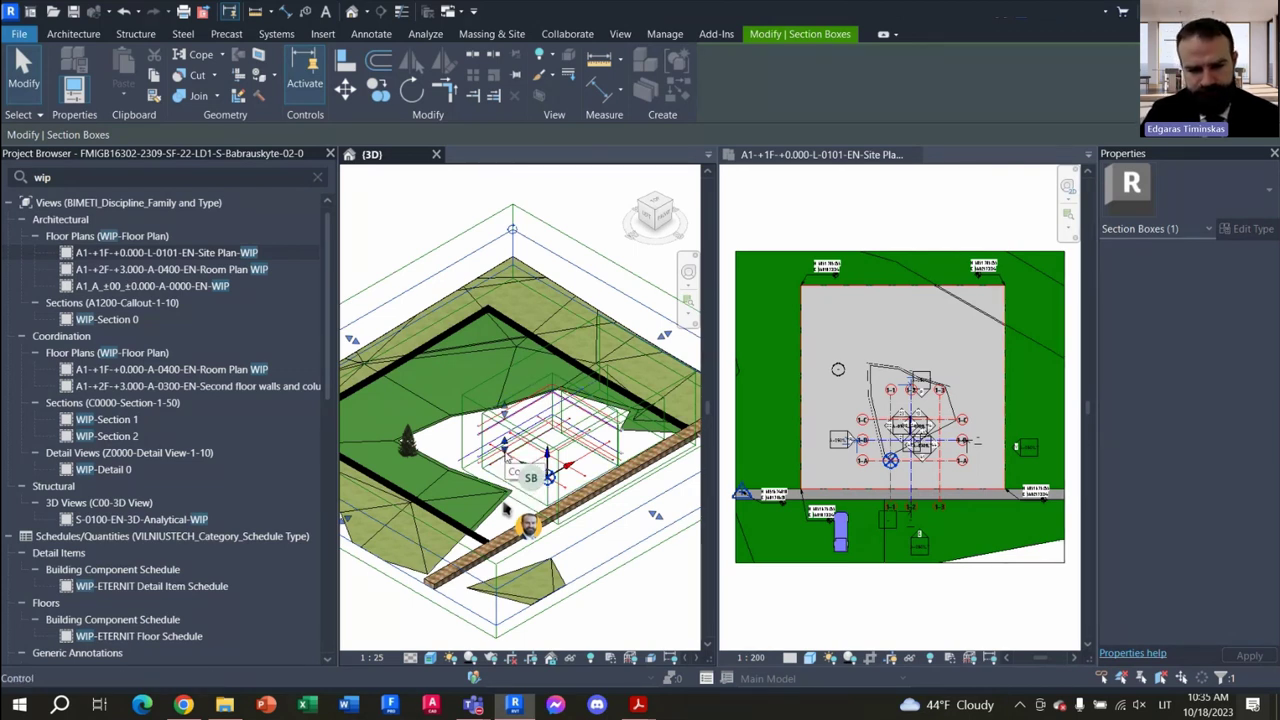
pyautogui.moveTo(506, 509); pyautogui.dragTo(503, 510)
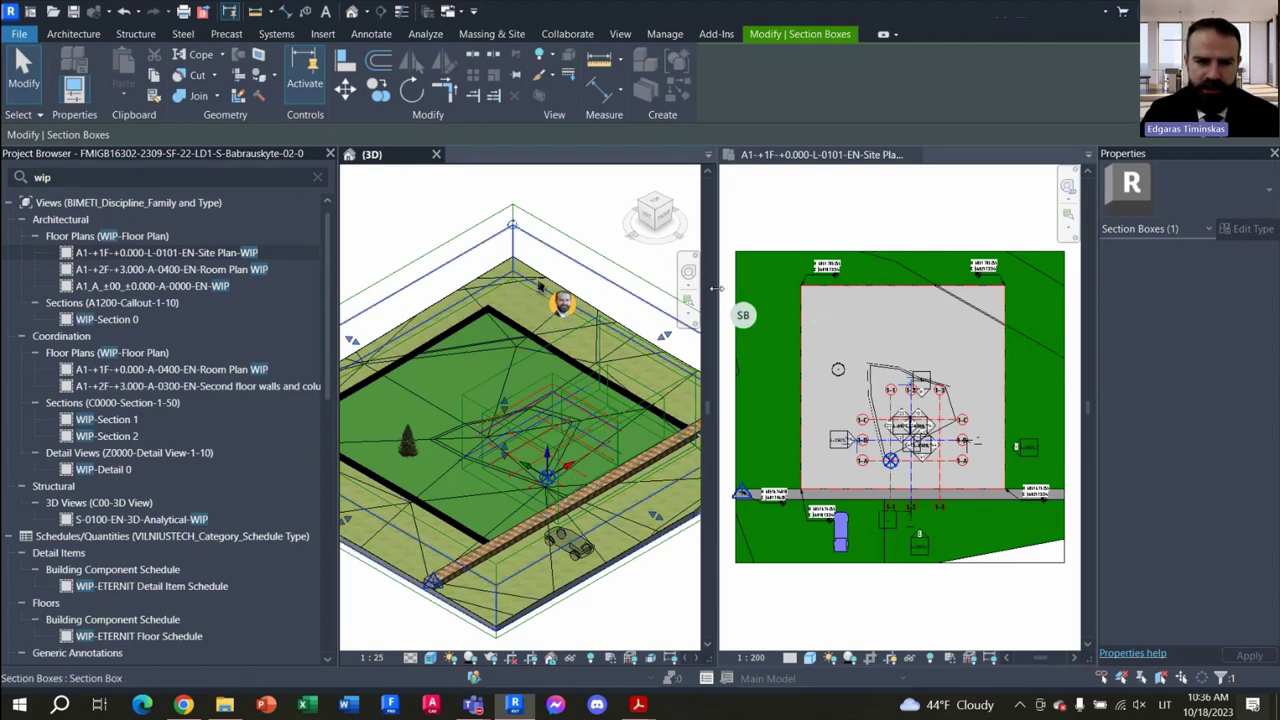
# - Drag the tile divider right to enlarge the 3D view, then deselect the section box
pyautogui.moveTo(716, 288); pyautogui.dragTo(922, 322)
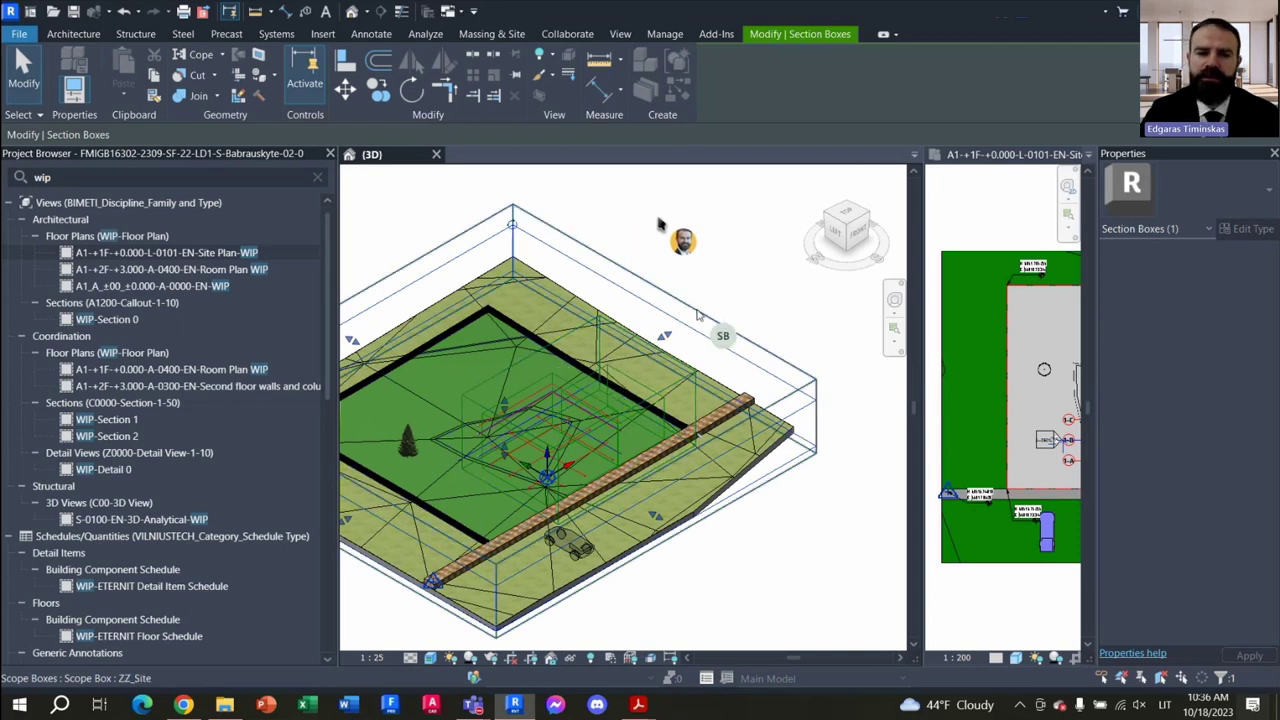
pyautogui.click(658, 222)
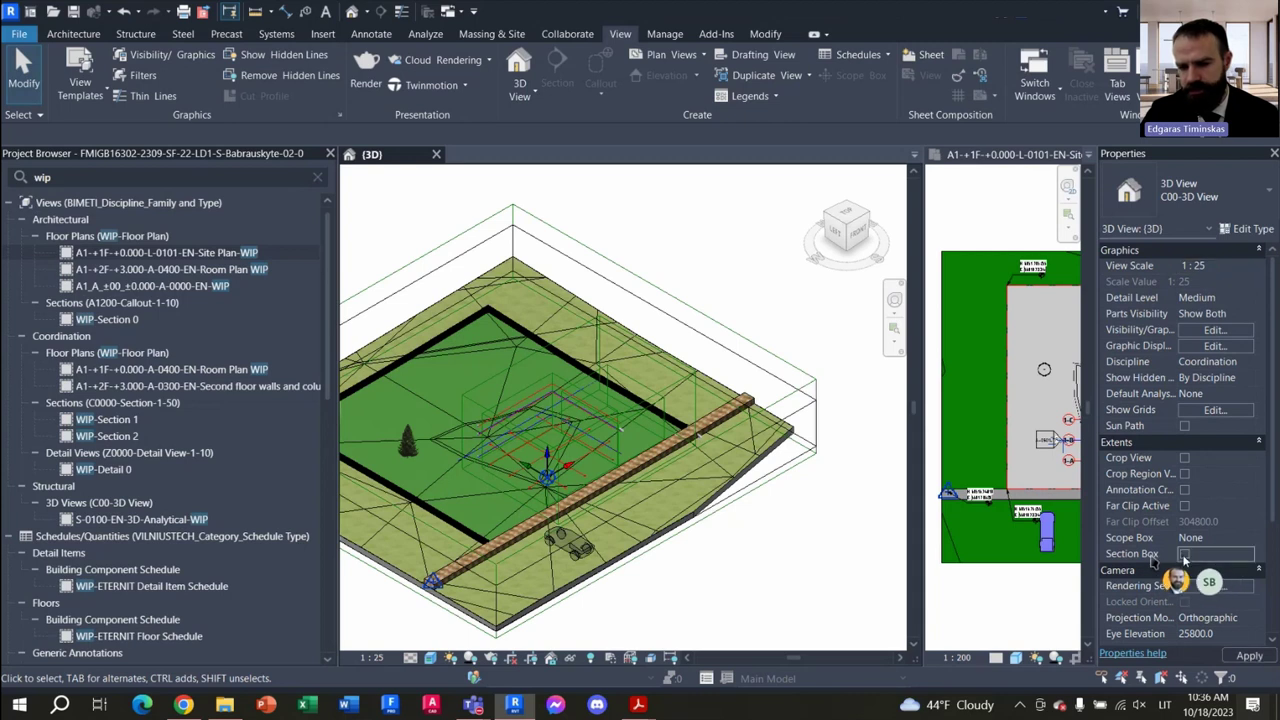
pyautogui.click(1184, 554)
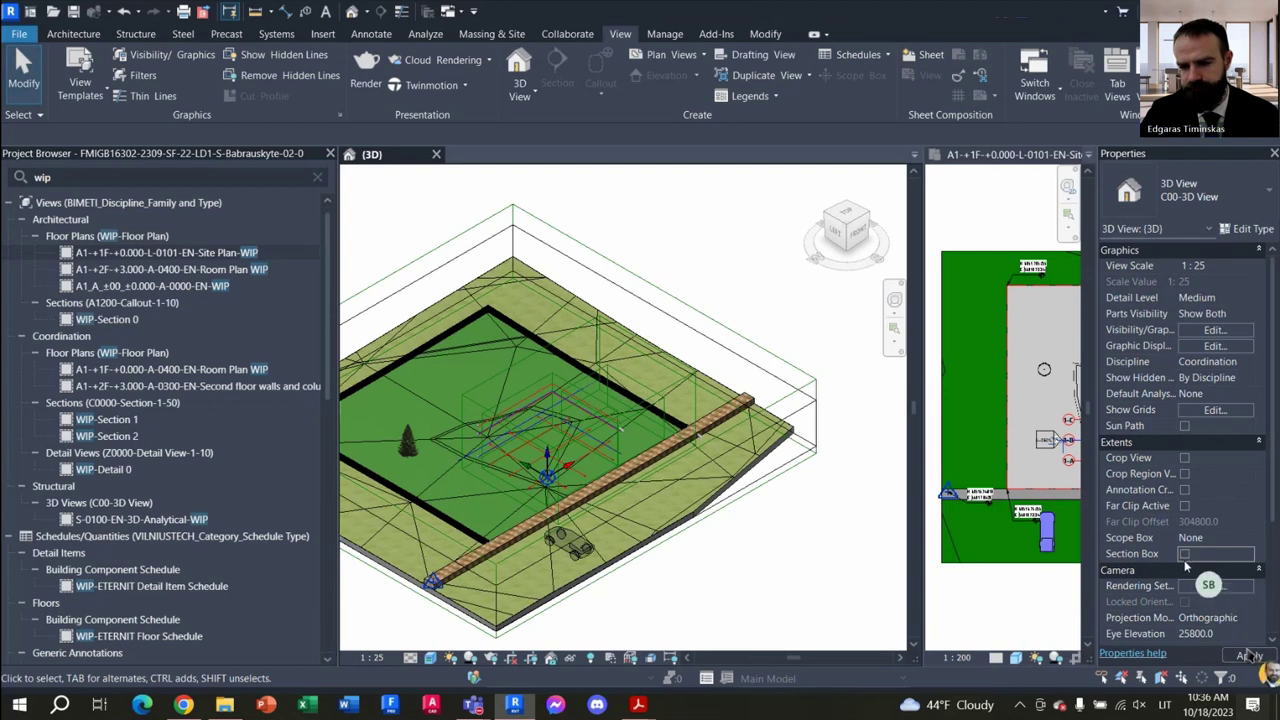
pyautogui.click(1185, 553)
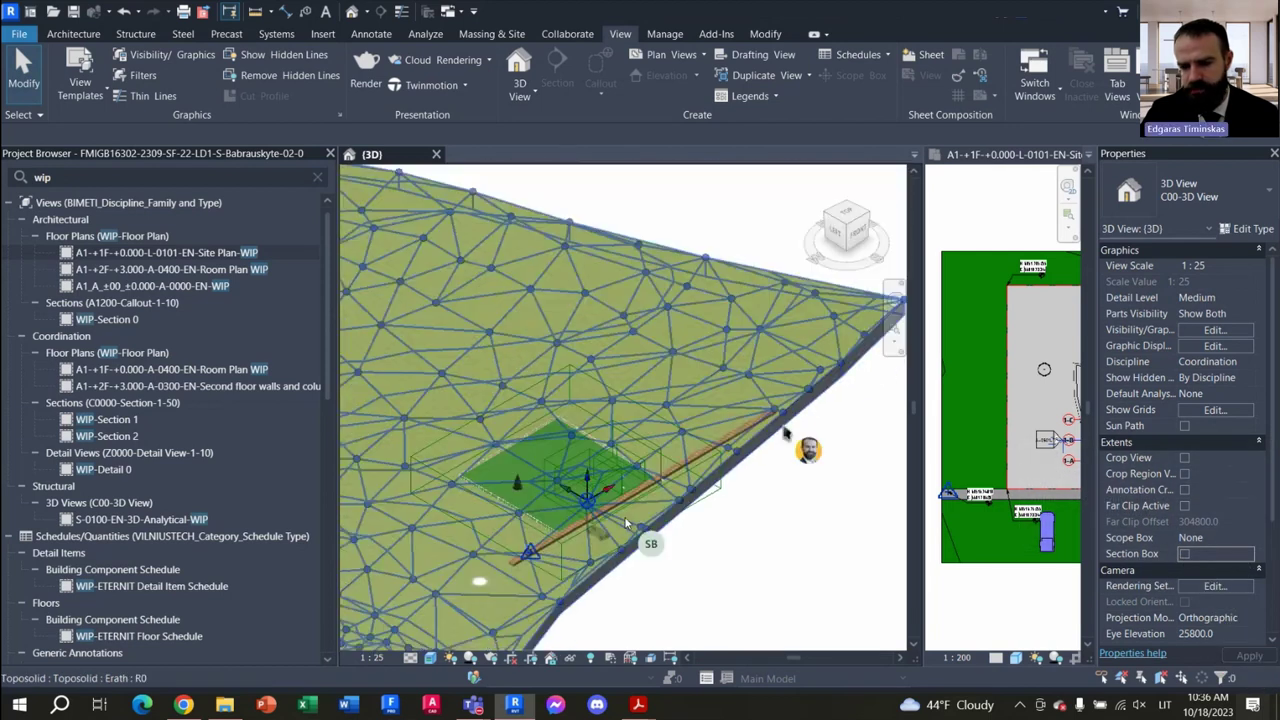
pyautogui.keyDown('shift'); pyautogui.moveTo(628, 530); pyautogui.dragTo(566, 513, button='middle'); pyautogui.keyUp('shift')
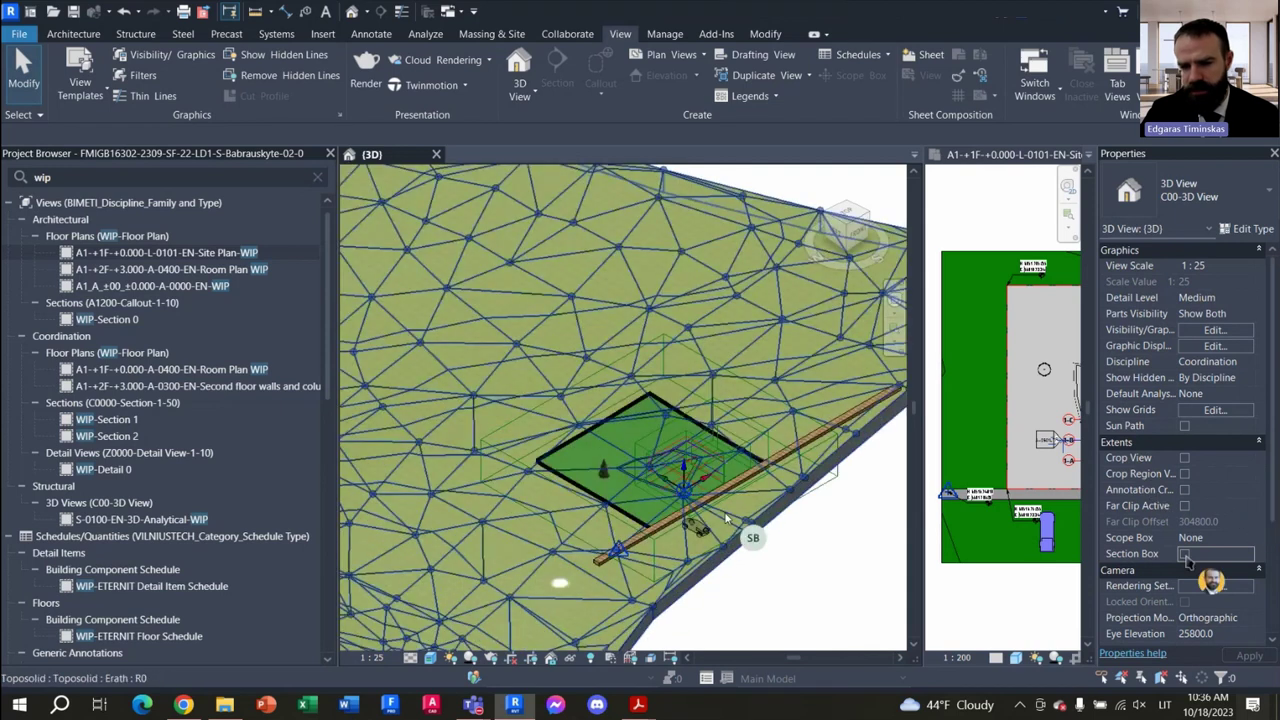
pyautogui.scroll(3, 566, 513)
pyautogui.click(1184, 554)
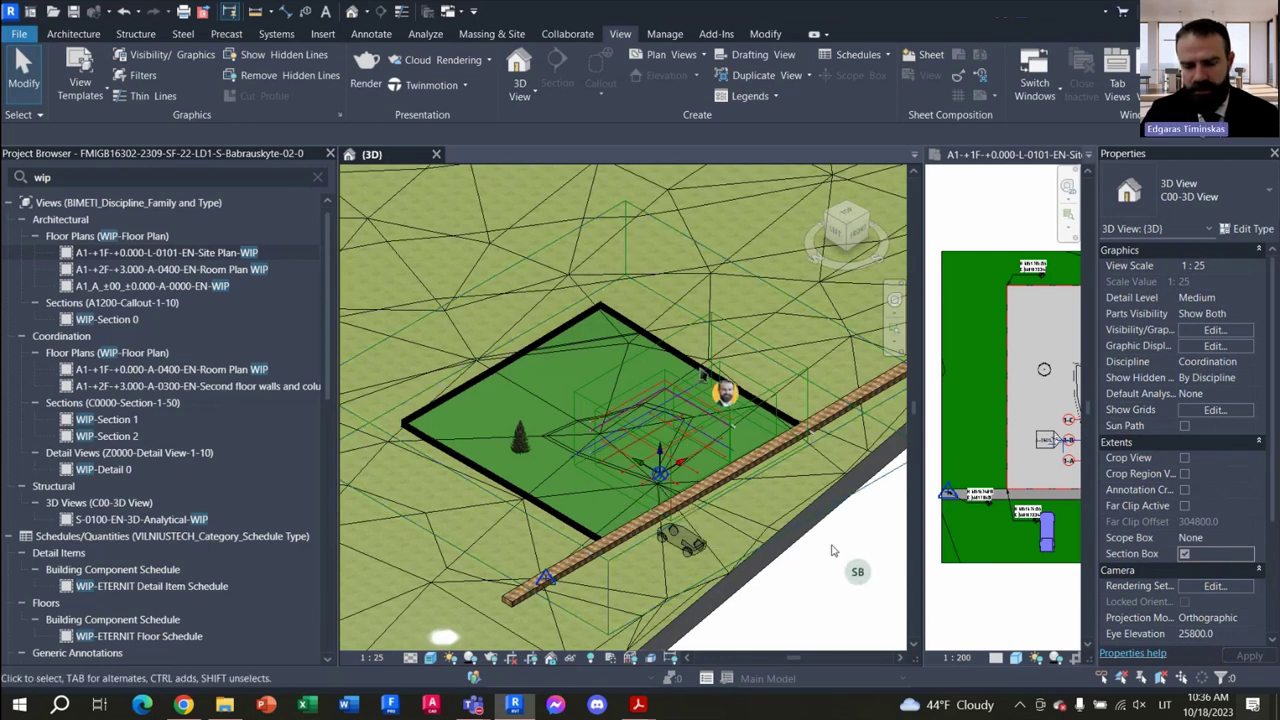
pyautogui.scroll(1, 818, 552)
pyautogui.scroll(-2, 805, 535)
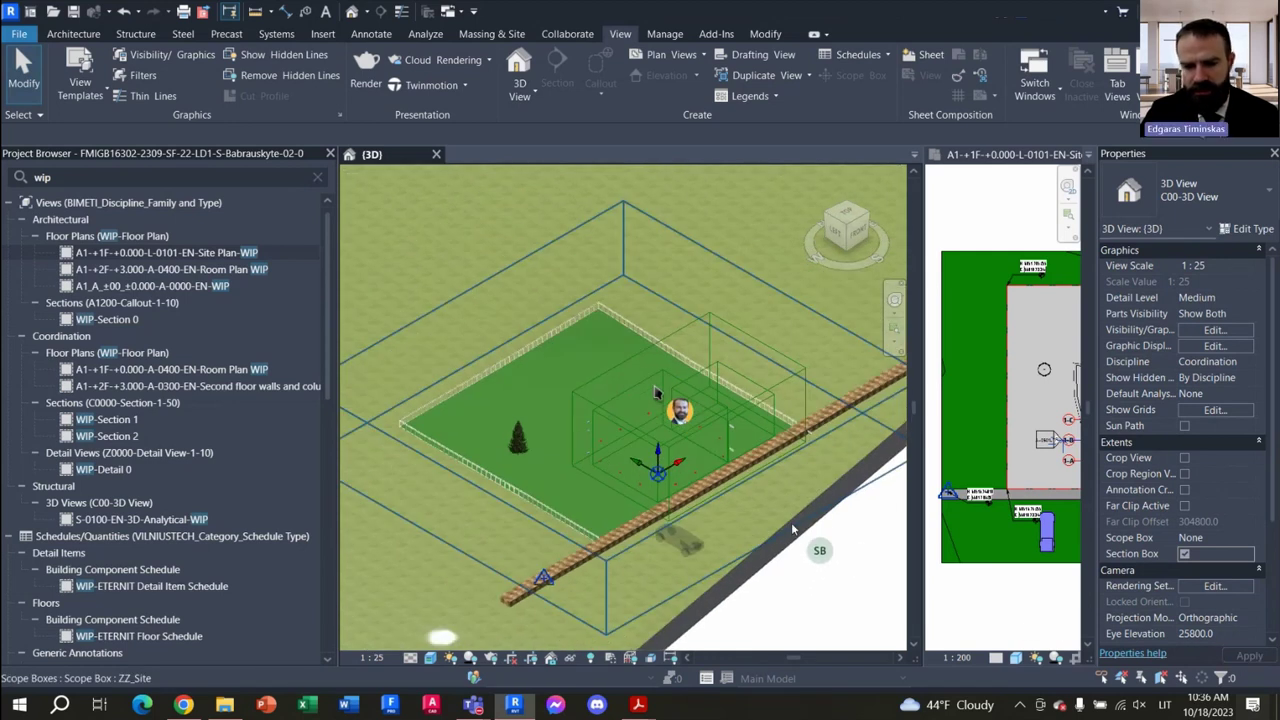
pyautogui.scroll(-2, 703, 507)
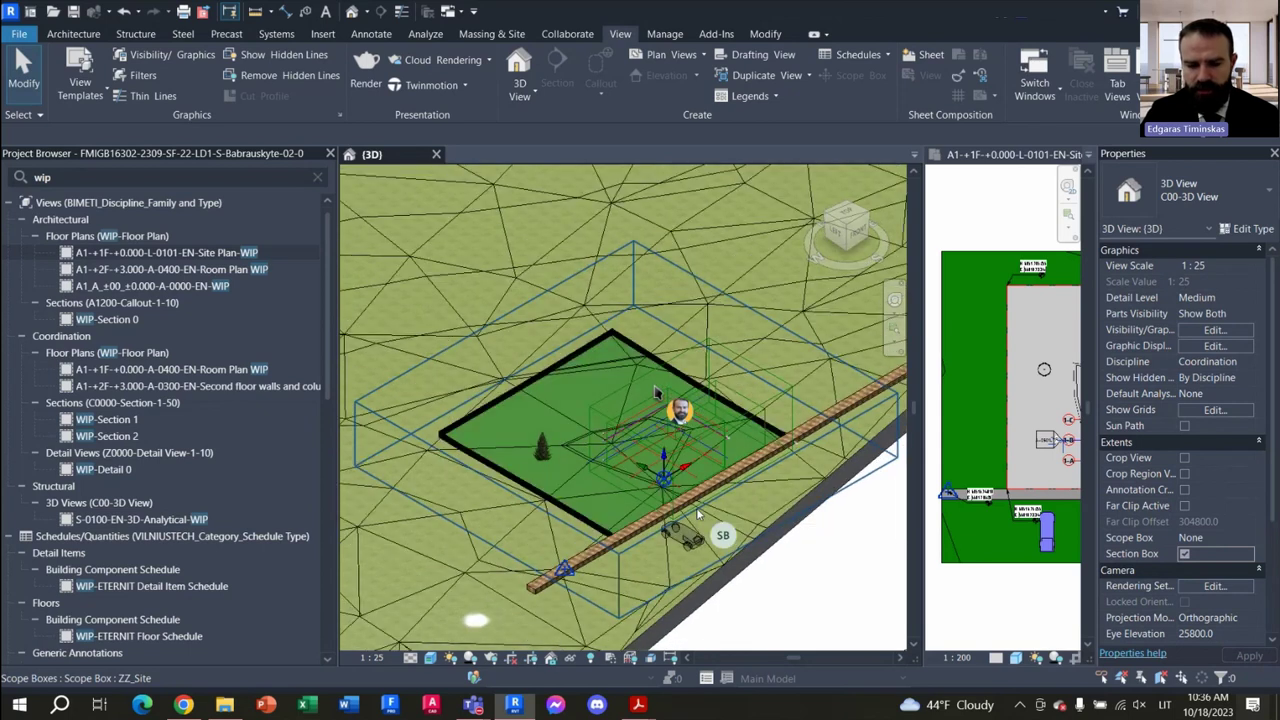
pyautogui.scroll(-1, 695, 506)
pyautogui.scroll(1, 819, 543)
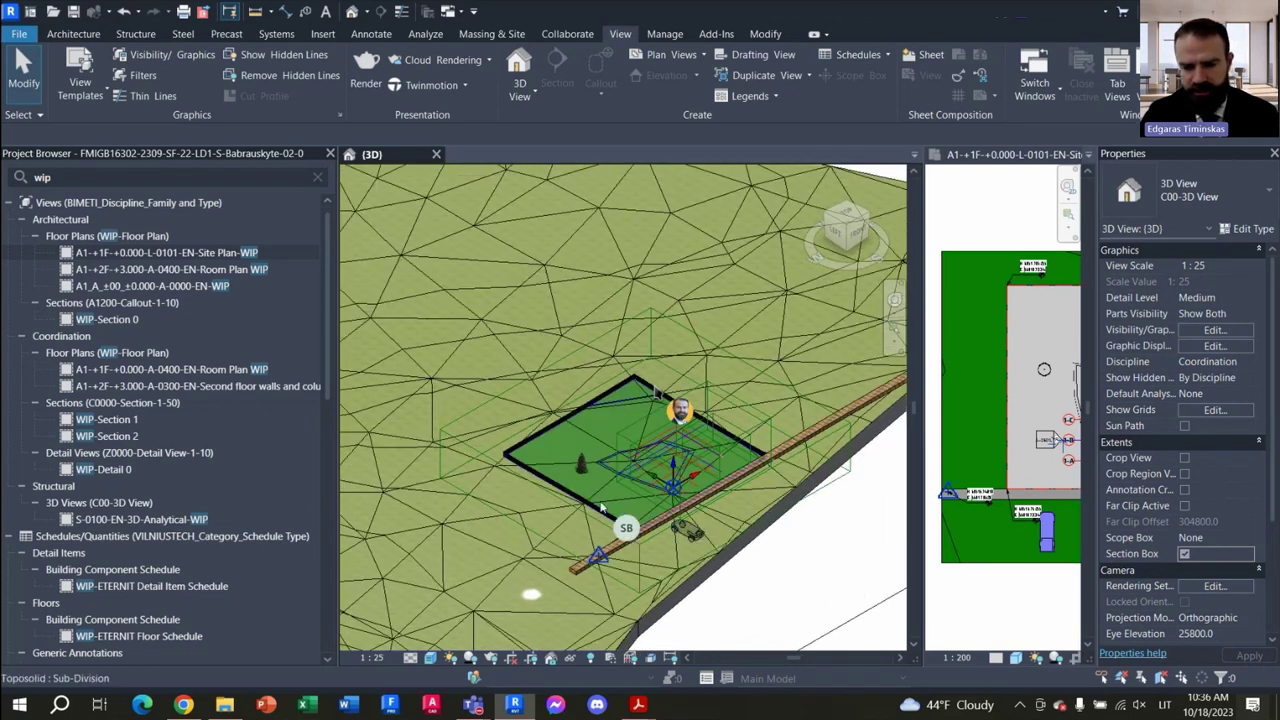
pyautogui.scroll(1, 627, 515)
pyautogui.scroll(1, 627, 515)
pyautogui.scroll(-1, 660, 522)
pyautogui.scroll(-2, 700, 530)
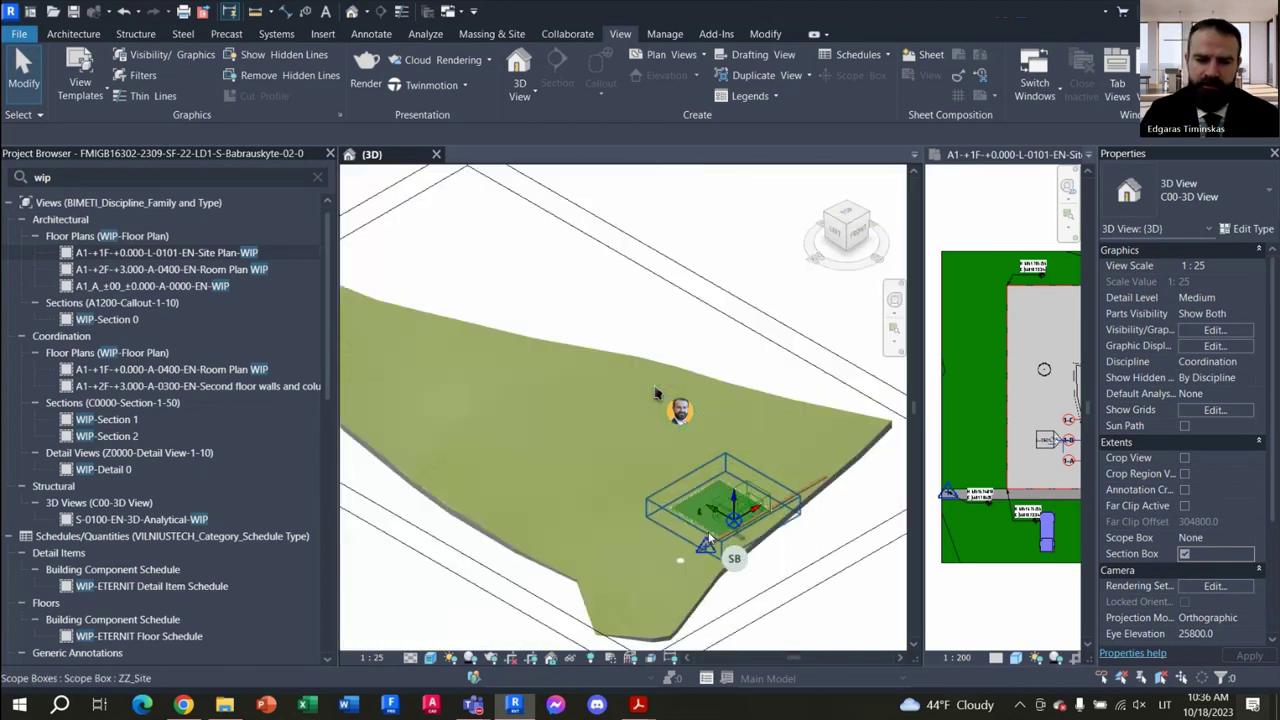
pyautogui.scroll(-1, 708, 531)
pyautogui.scroll(-1, 708, 536)
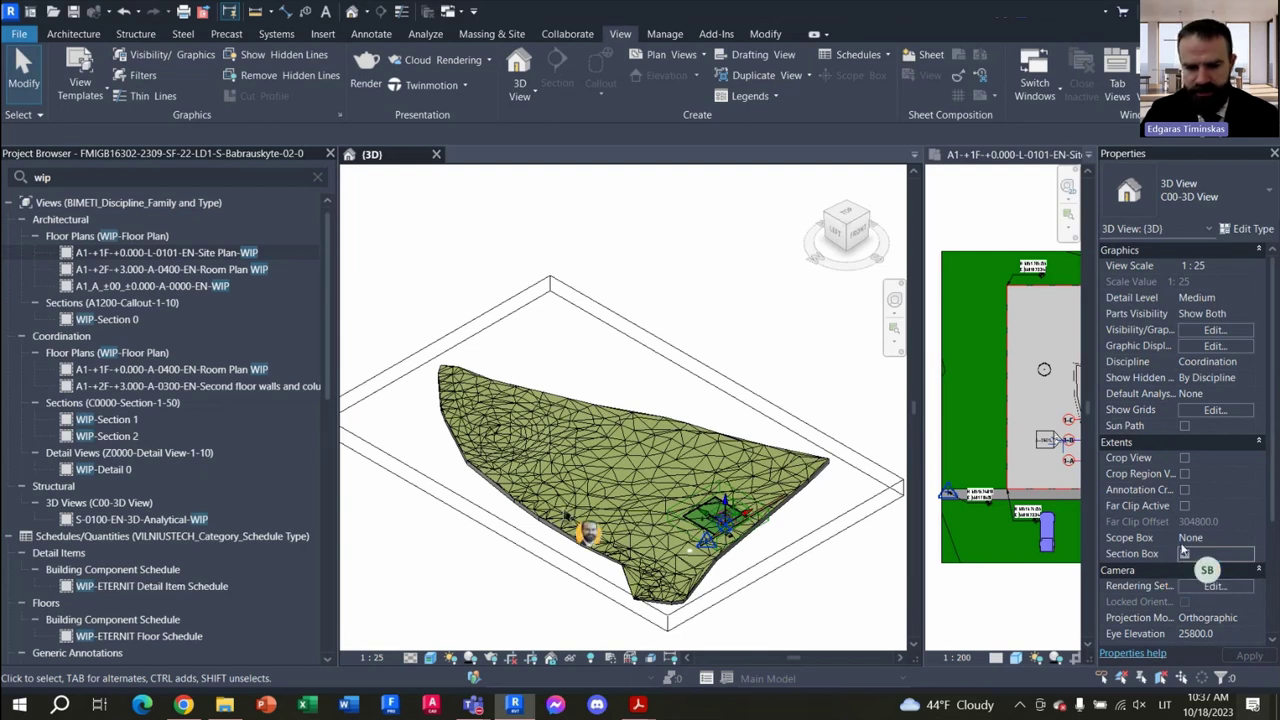
pyautogui.scroll(2, 740, 532)
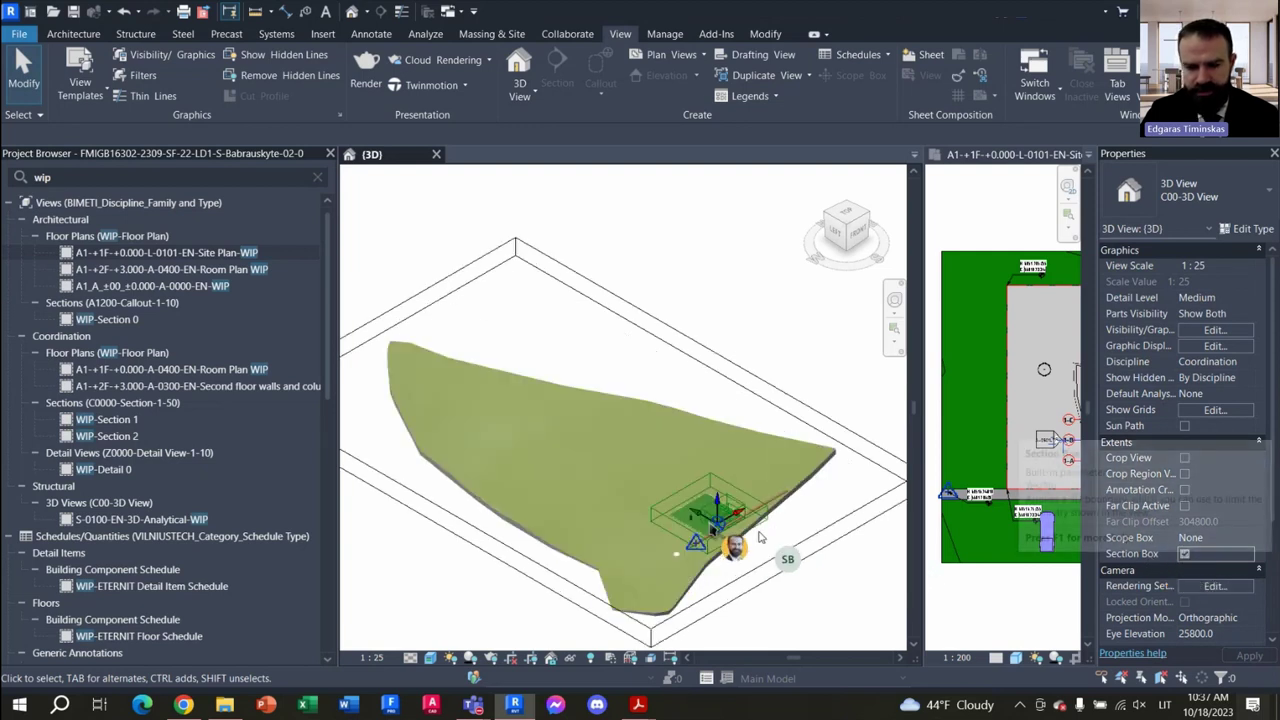
pyautogui.scroll(2, 690, 540)
pyautogui.scroll(2, 630, 545)
pyautogui.scroll(2, 579, 550)
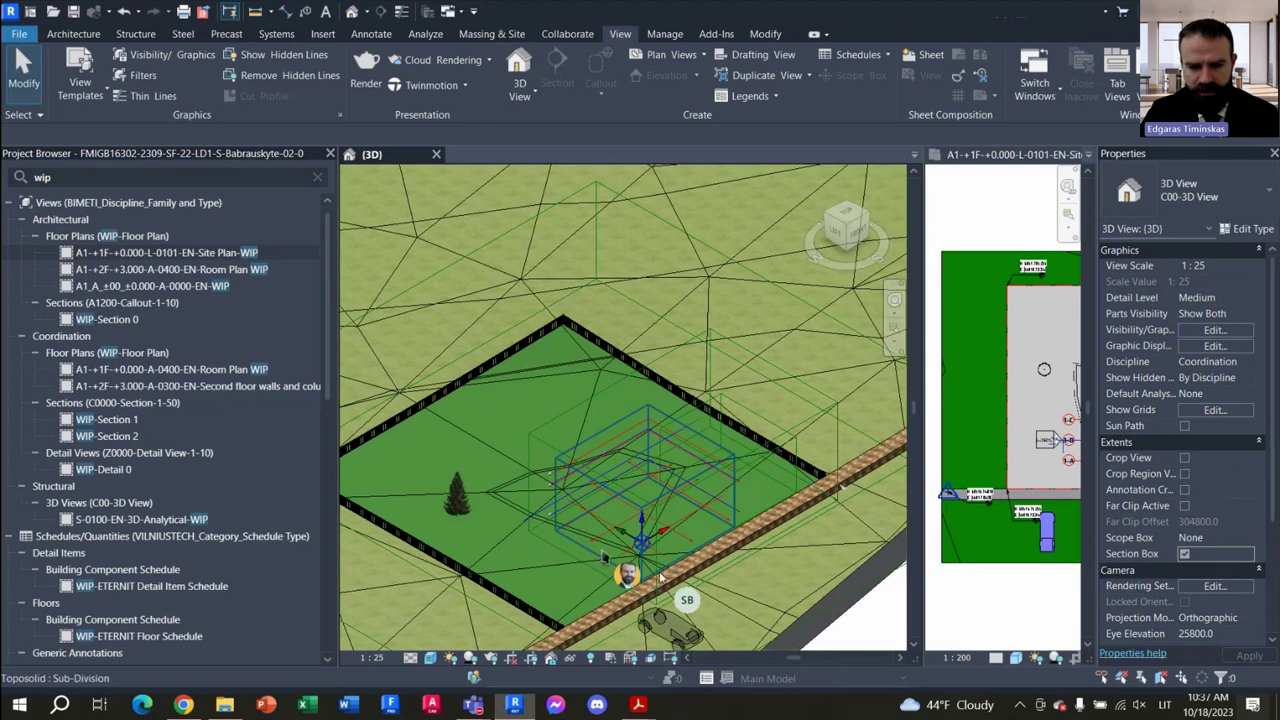
# - Crop the 3D view to a selection box around the fence railing, then uncheck Section Box
pyautogui.click(505, 600)
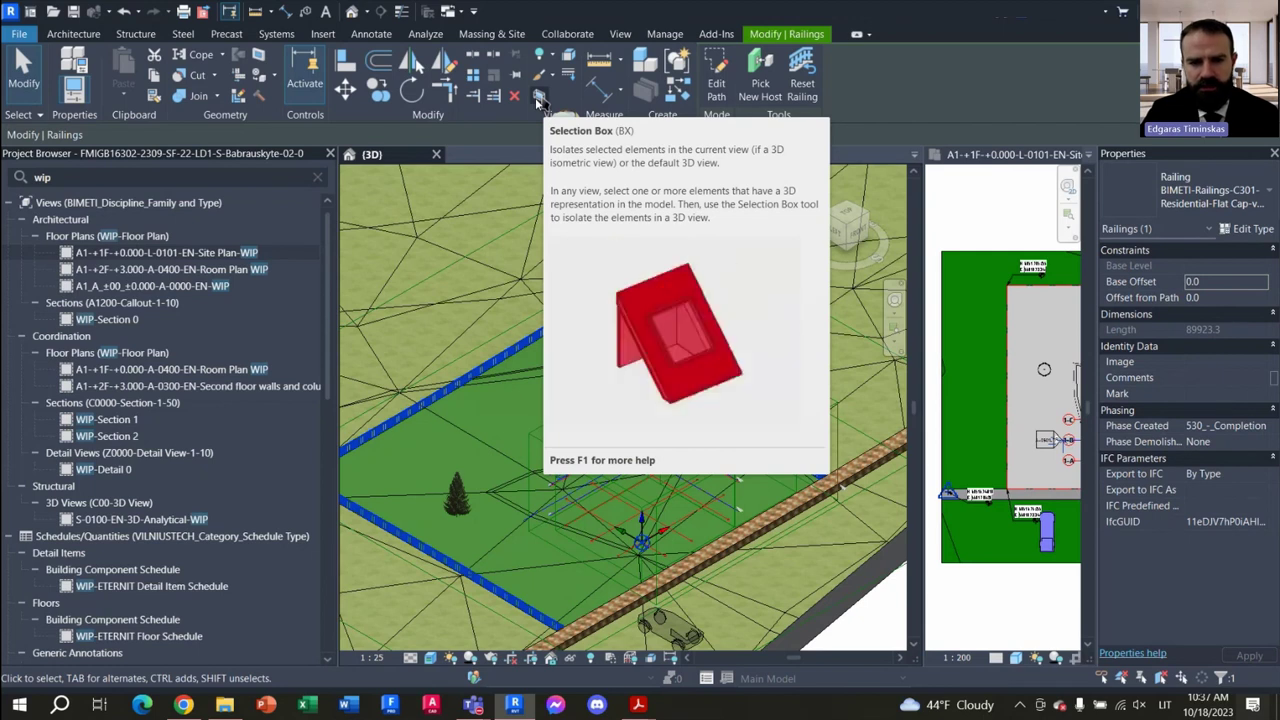
pyautogui.click(535, 98)
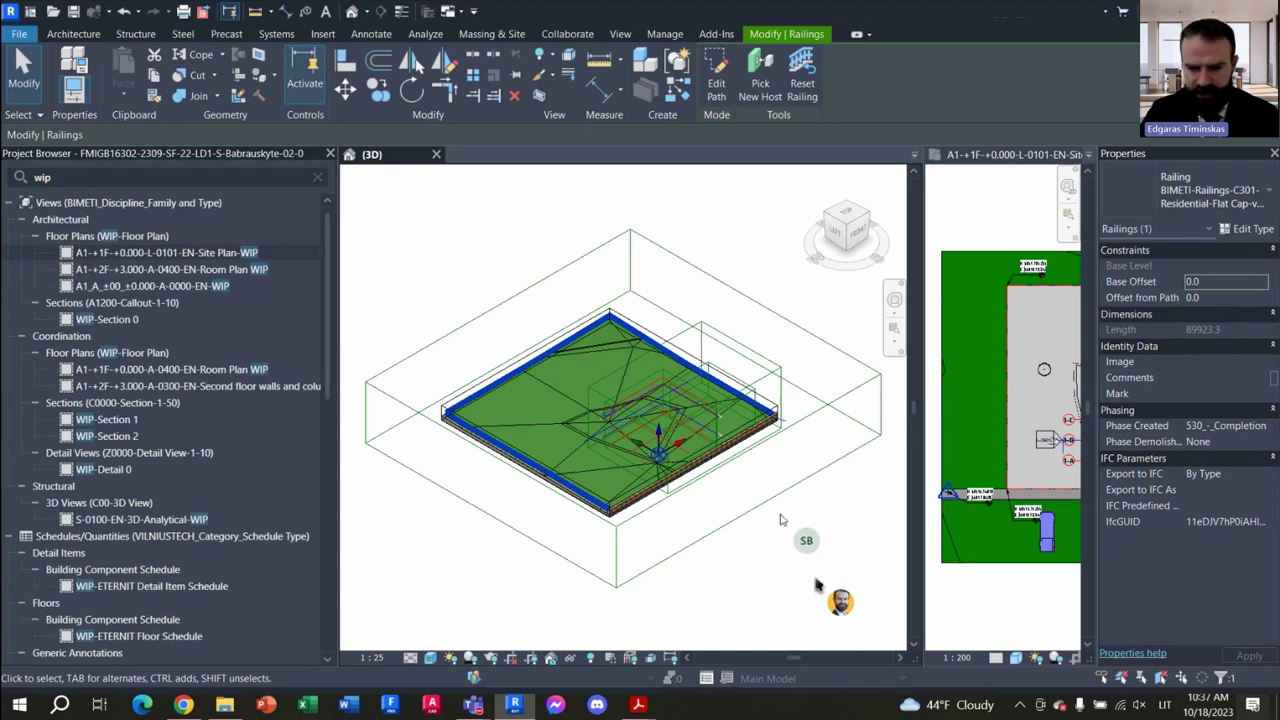
pyautogui.press('Escape')
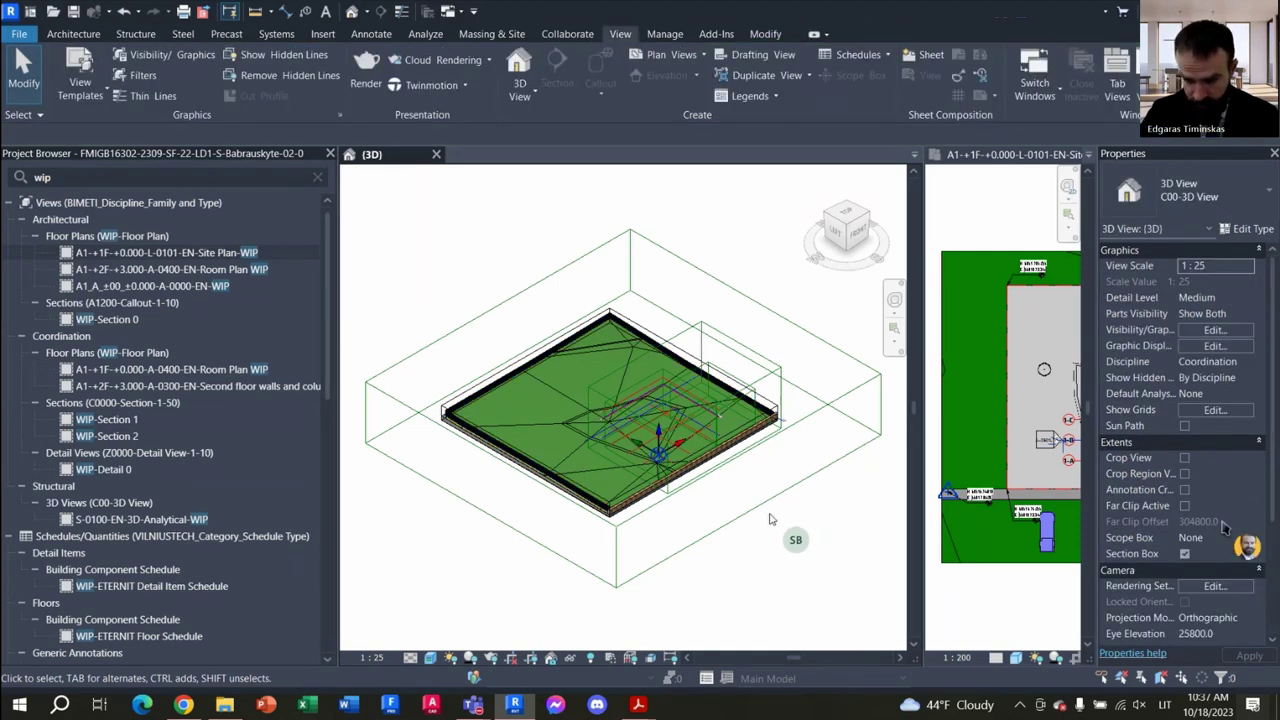
pyautogui.click(1184, 553)
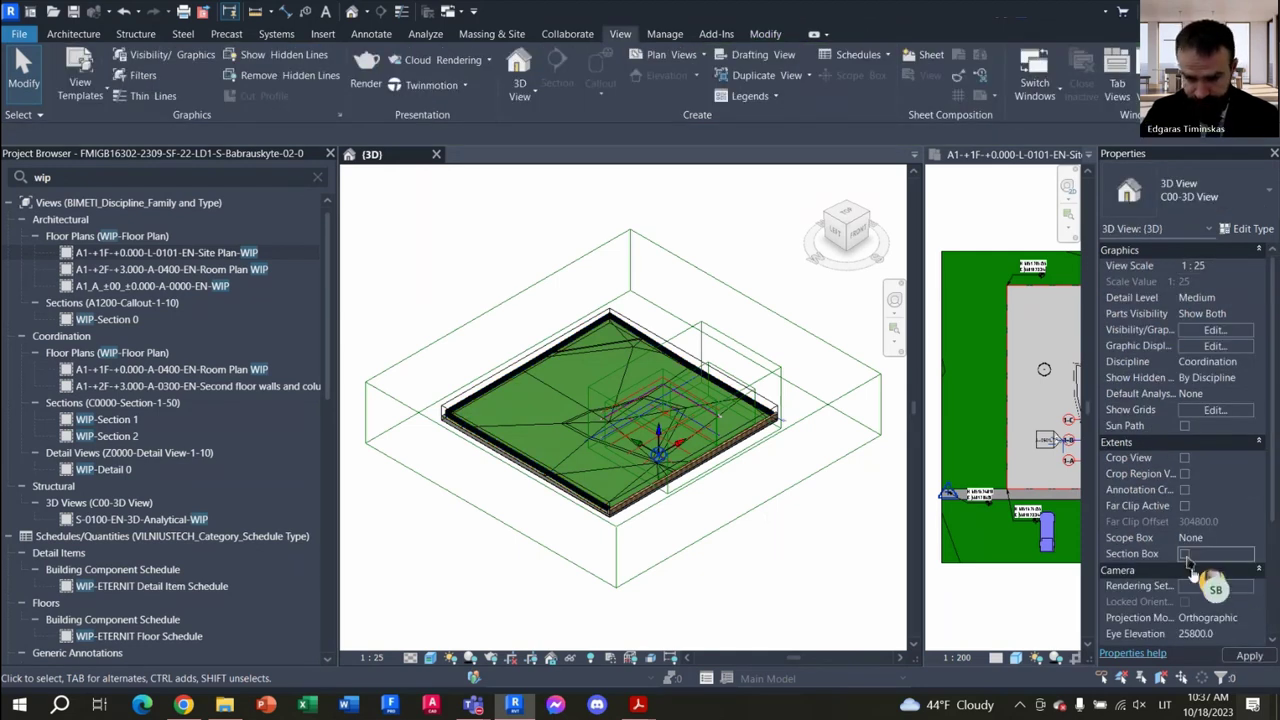
# - Apply the section box removal and set the 3D view's Scope Box to ZZ_Site
pyautogui.click(1247, 655)
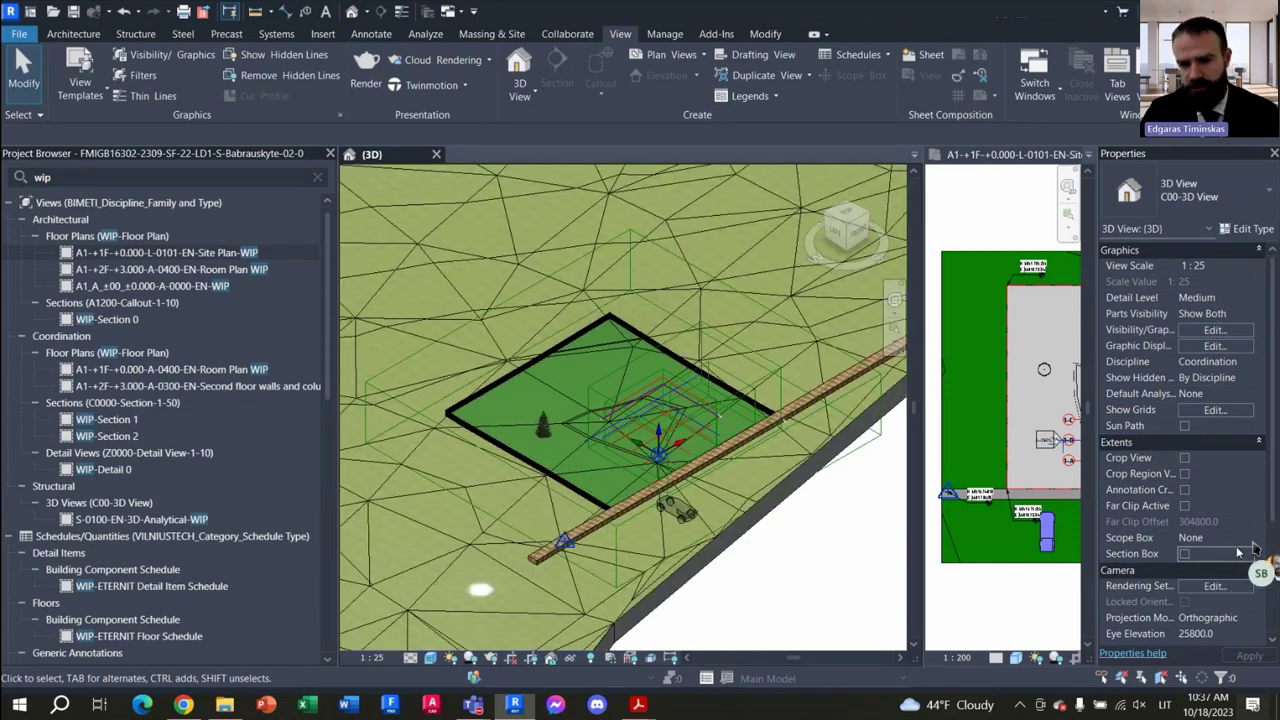
pyautogui.scroll(-1, 1200, 554)
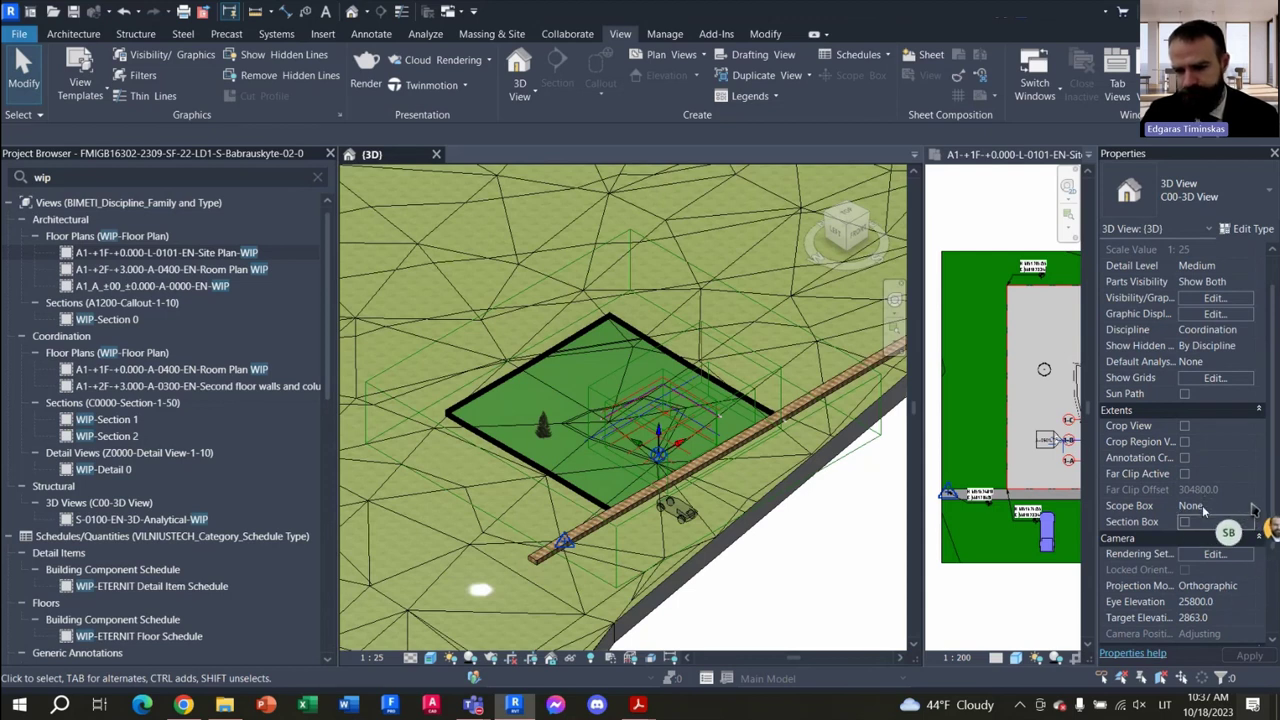
pyautogui.click(1249, 508)
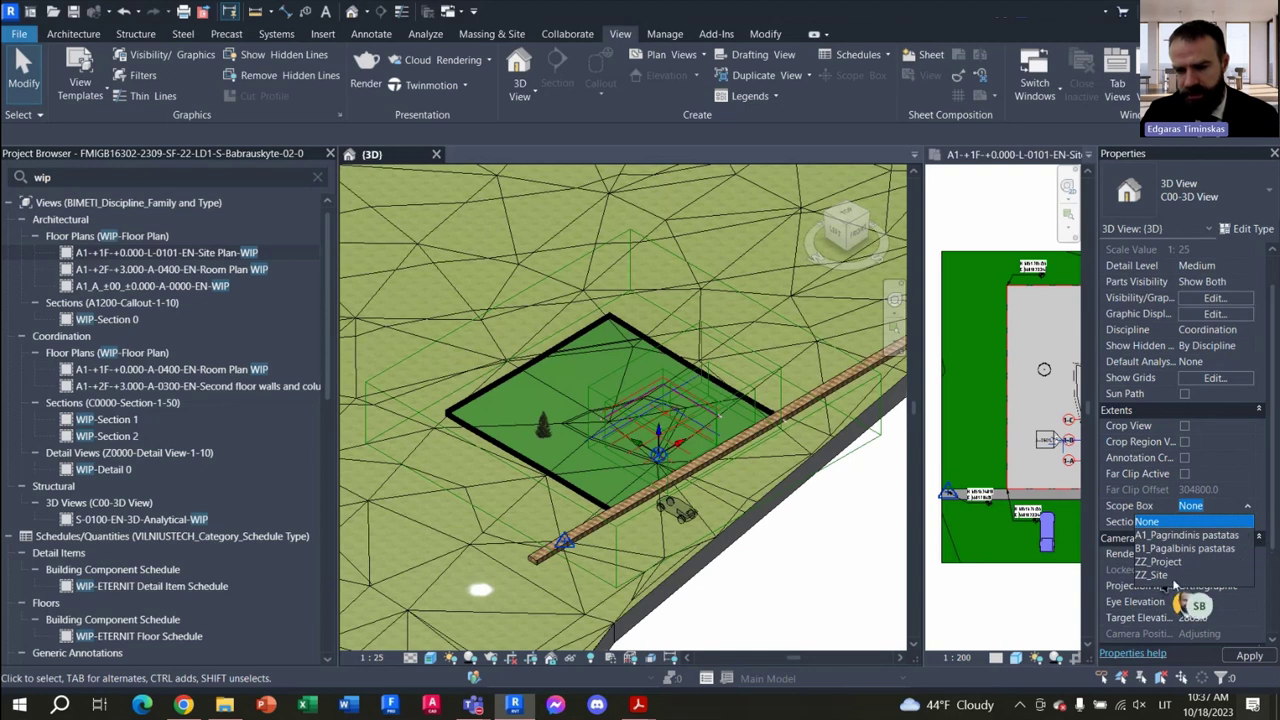
pyautogui.click(1155, 575)
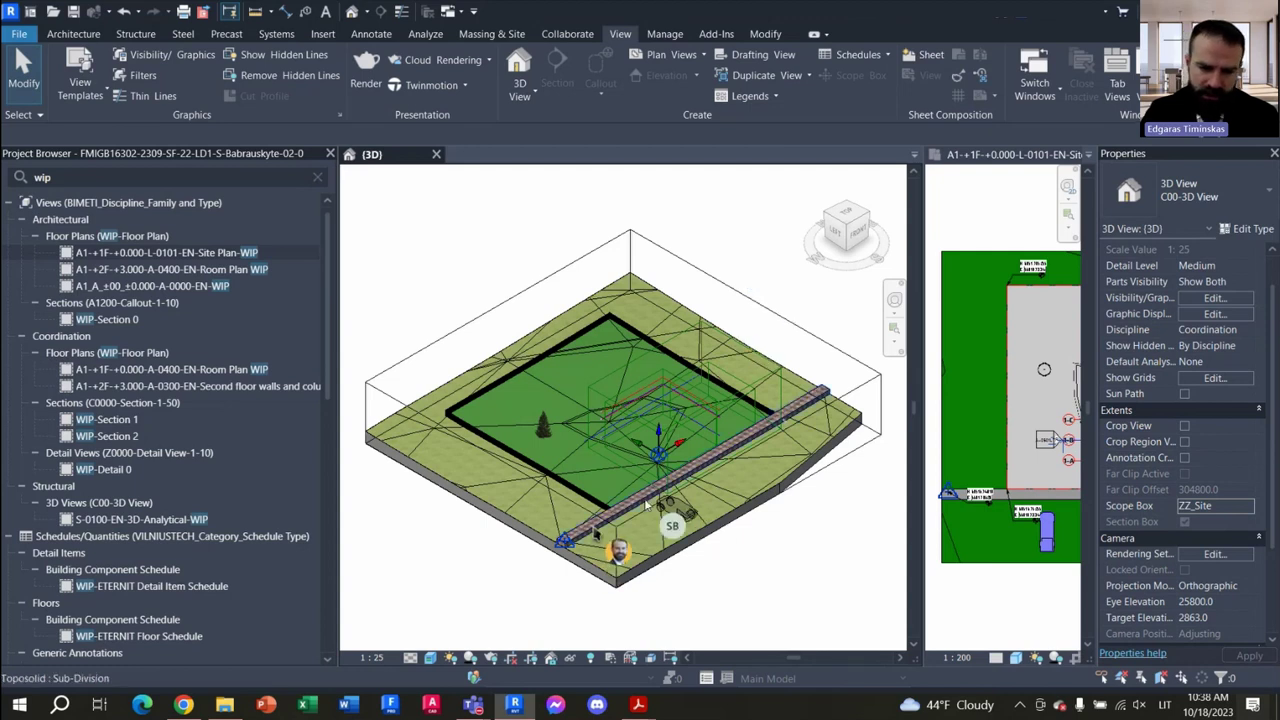
# - Select the front path sub-division in the 3D view
pyautogui.scroll(2, 603, 518)
pyautogui.scroll(2, 603, 518)
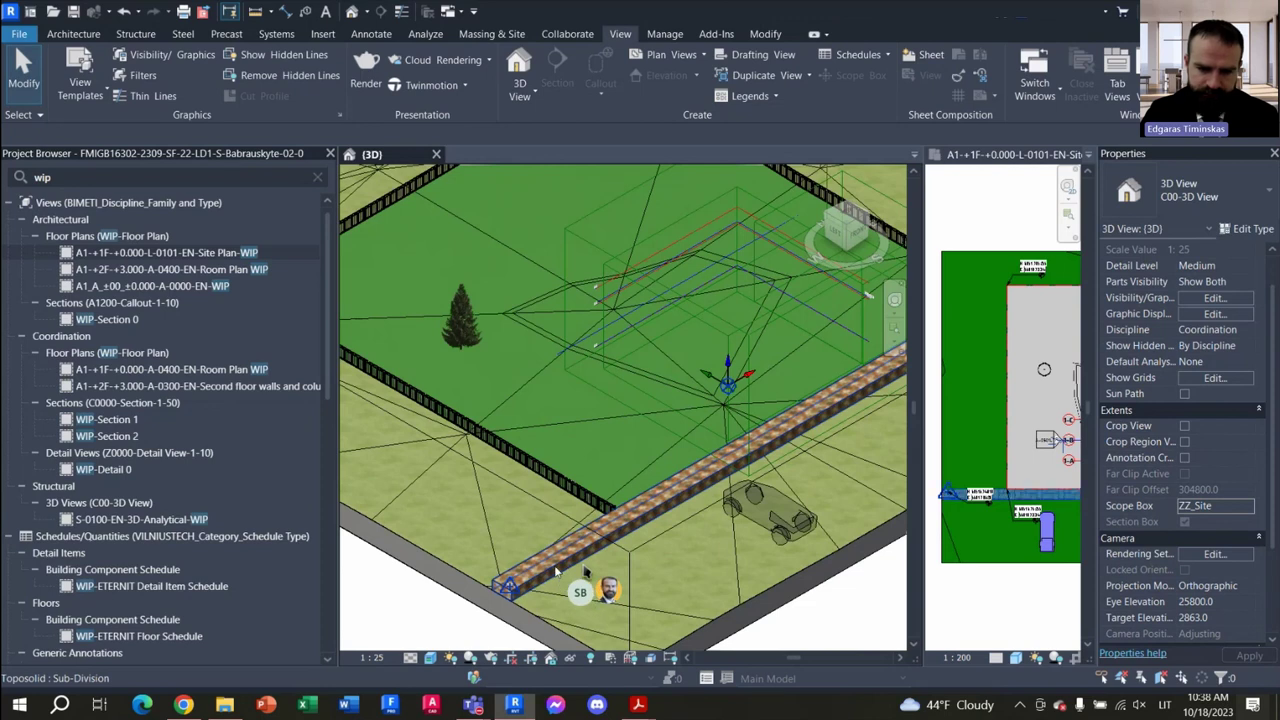
pyautogui.click(586, 570)
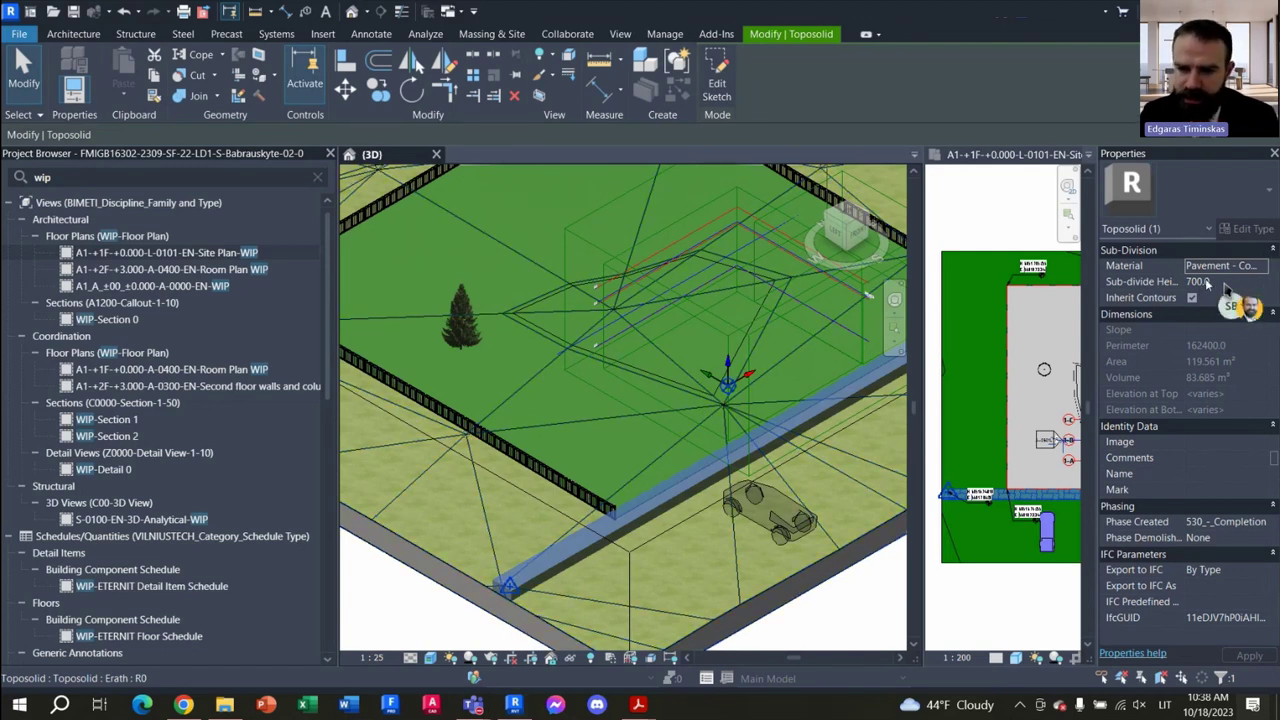
# - Apply a Sub-divide Height of 70 to the front path, then switch views to tabs
pyautogui.click(1222, 283)
pyautogui.write('70')
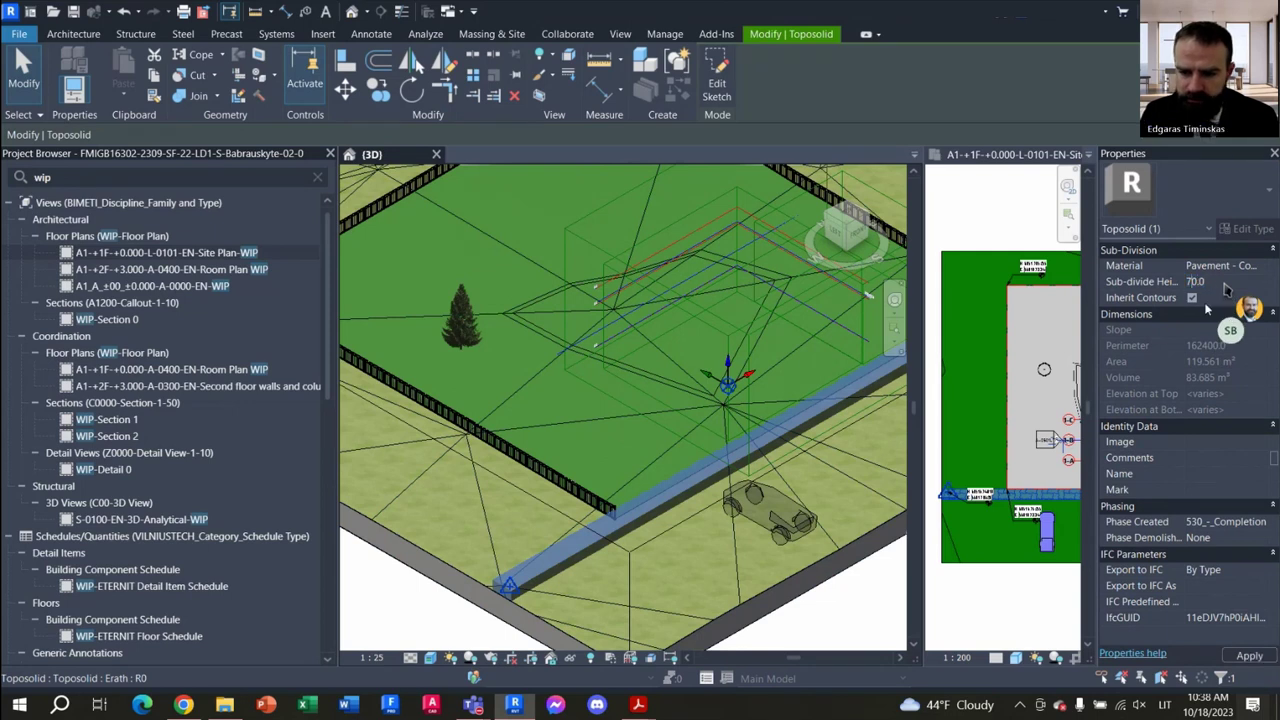
pyautogui.click(1240, 655)
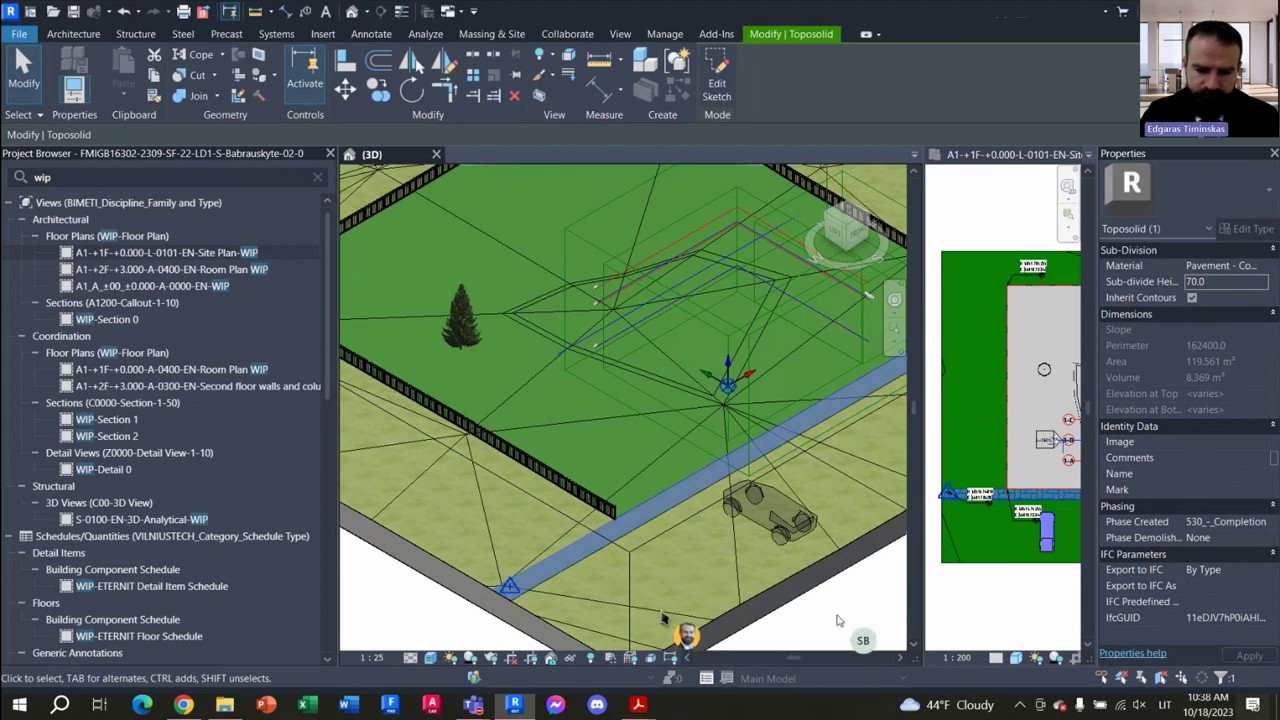
pyautogui.press('Escape')
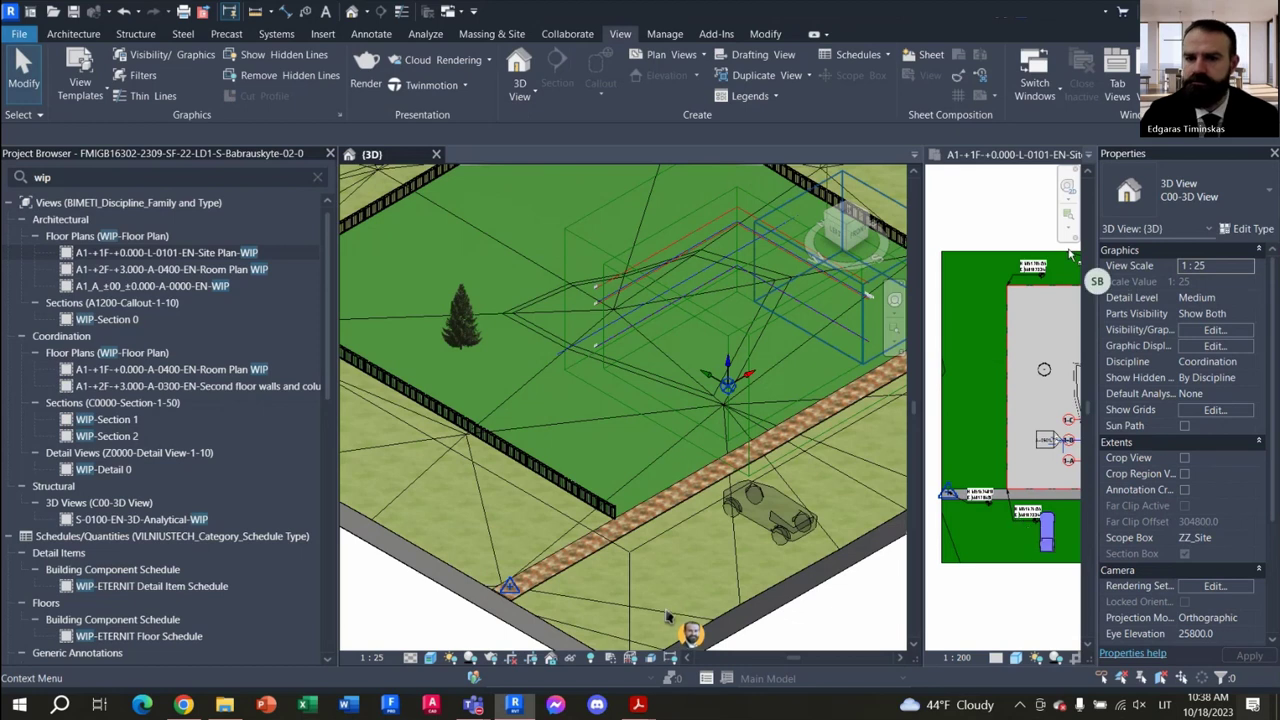
pyautogui.click(1032, 428)
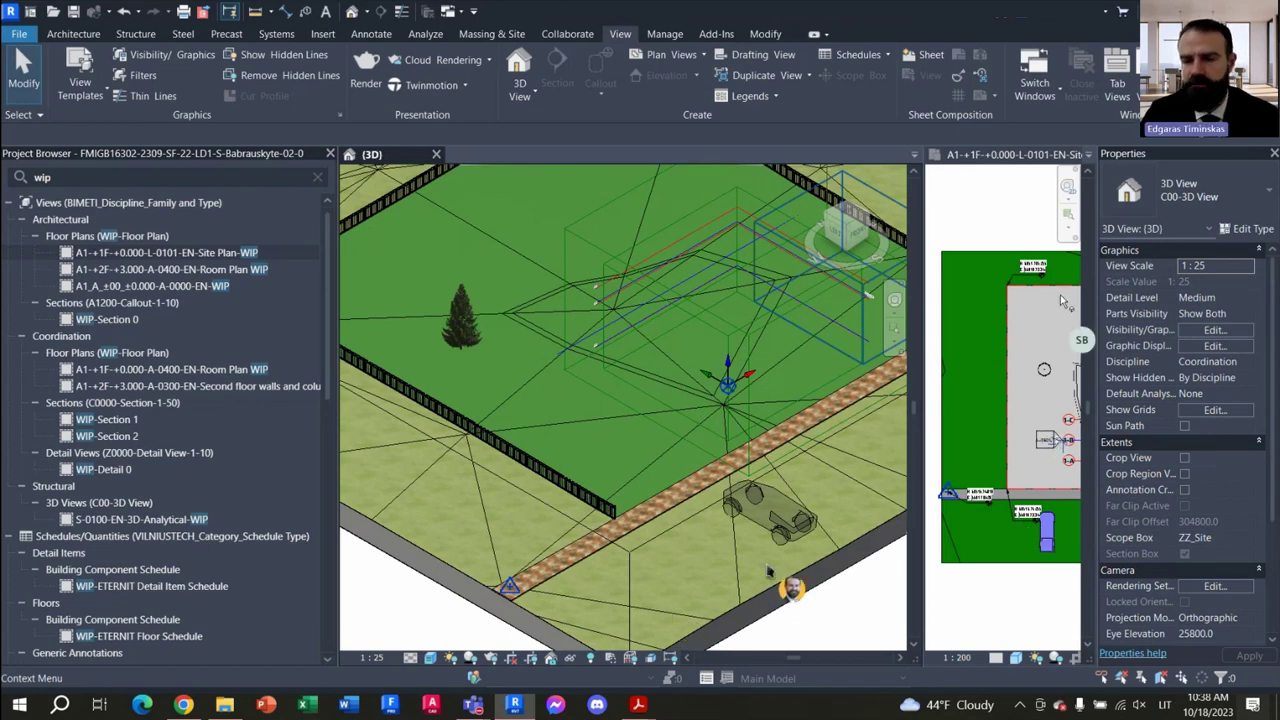
pyautogui.click(1118, 84)
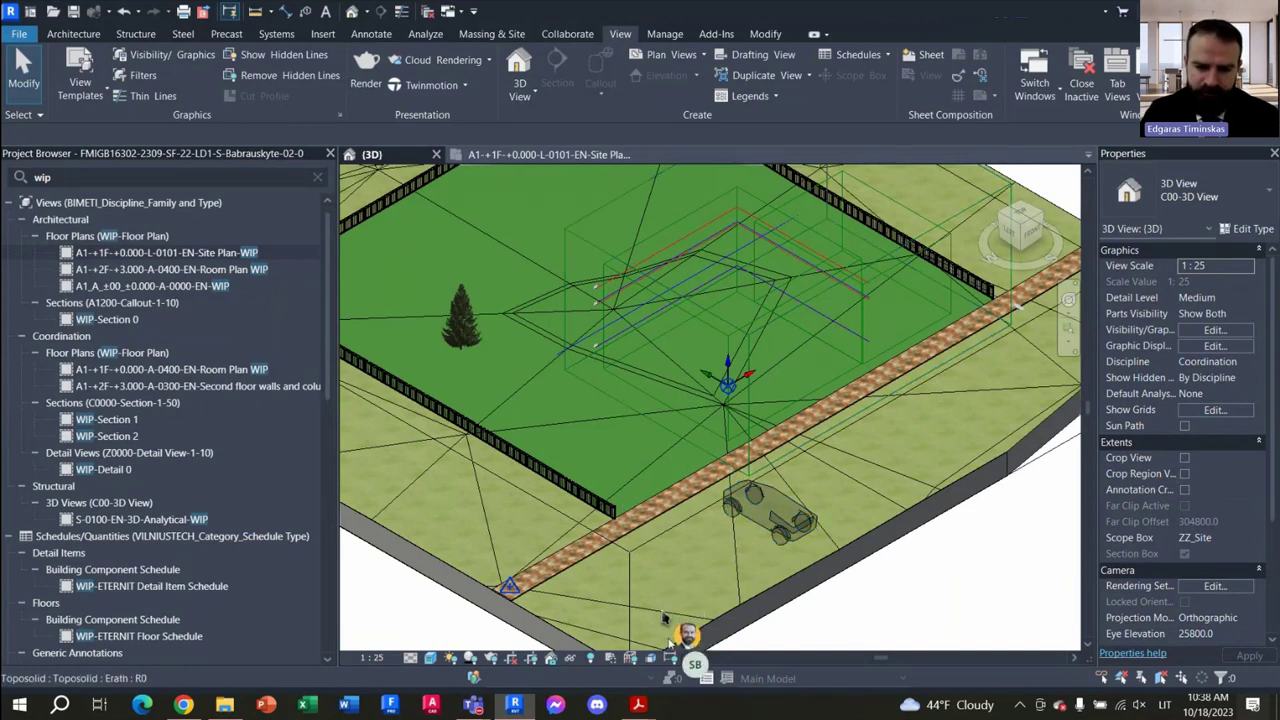
# - Select the Earth toposolid and launch Sub-Divide on it
pyautogui.click(660, 619)
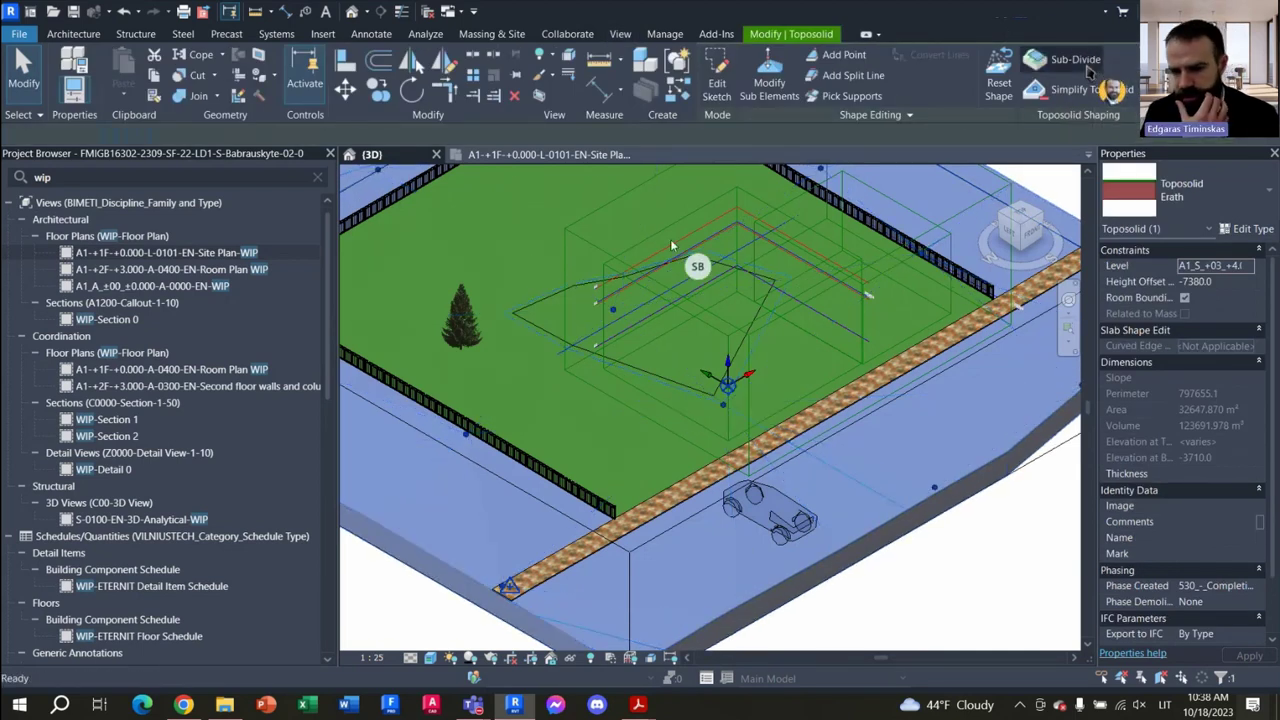
pyautogui.click(1088, 68)
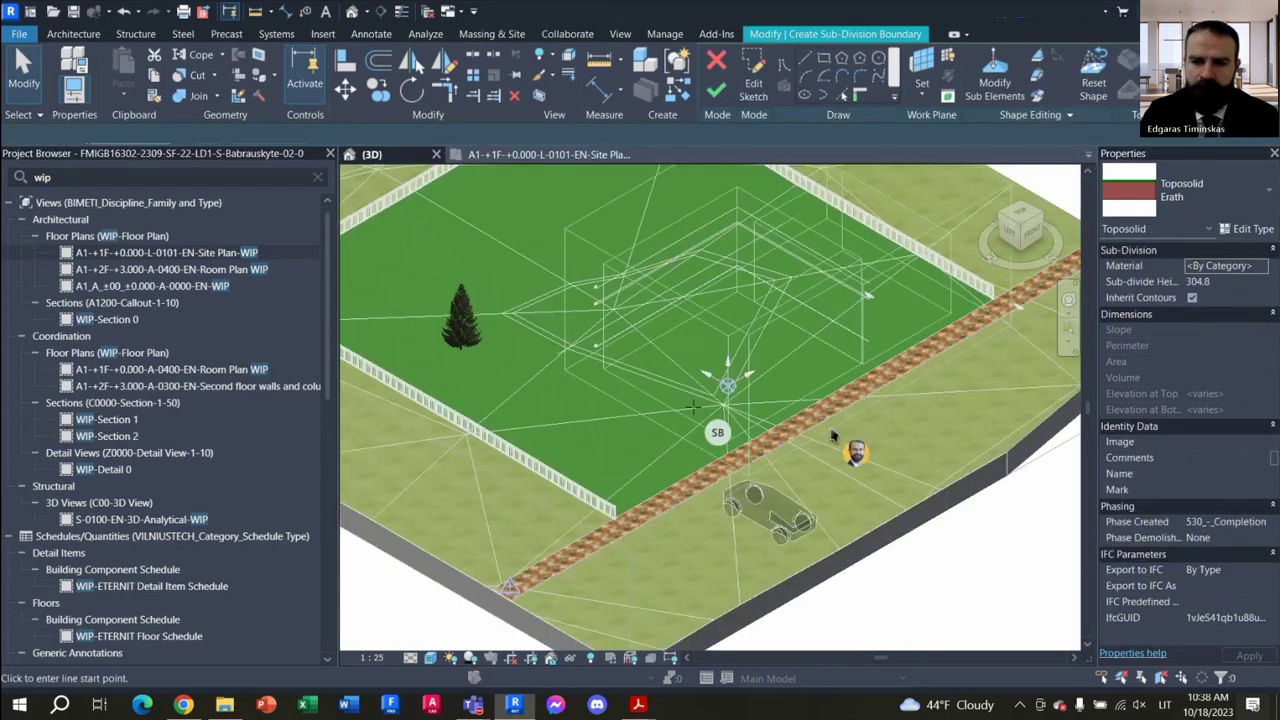
# - Switch to a top-down view, pick the Rectangle tool, and abandon a first trial rectangle
pyautogui.click(1022, 215)
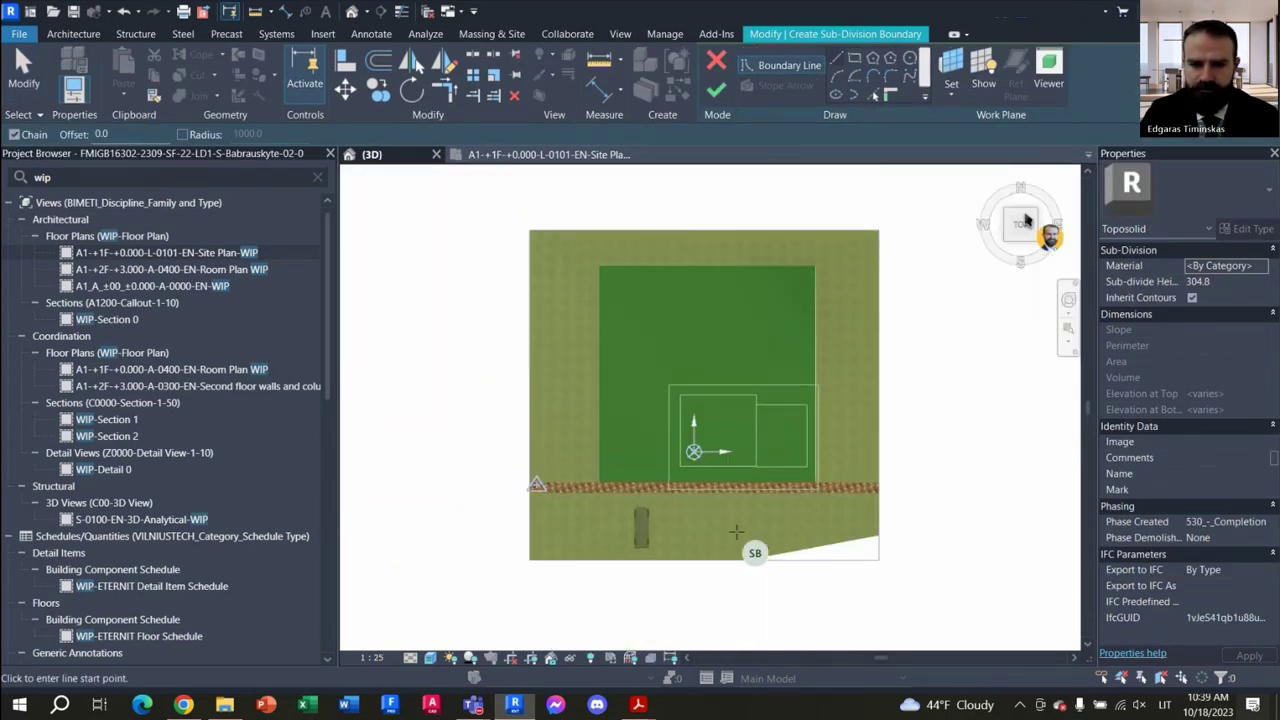
pyautogui.scroll(1, 750, 572)
pyautogui.scroll(1, 750, 572)
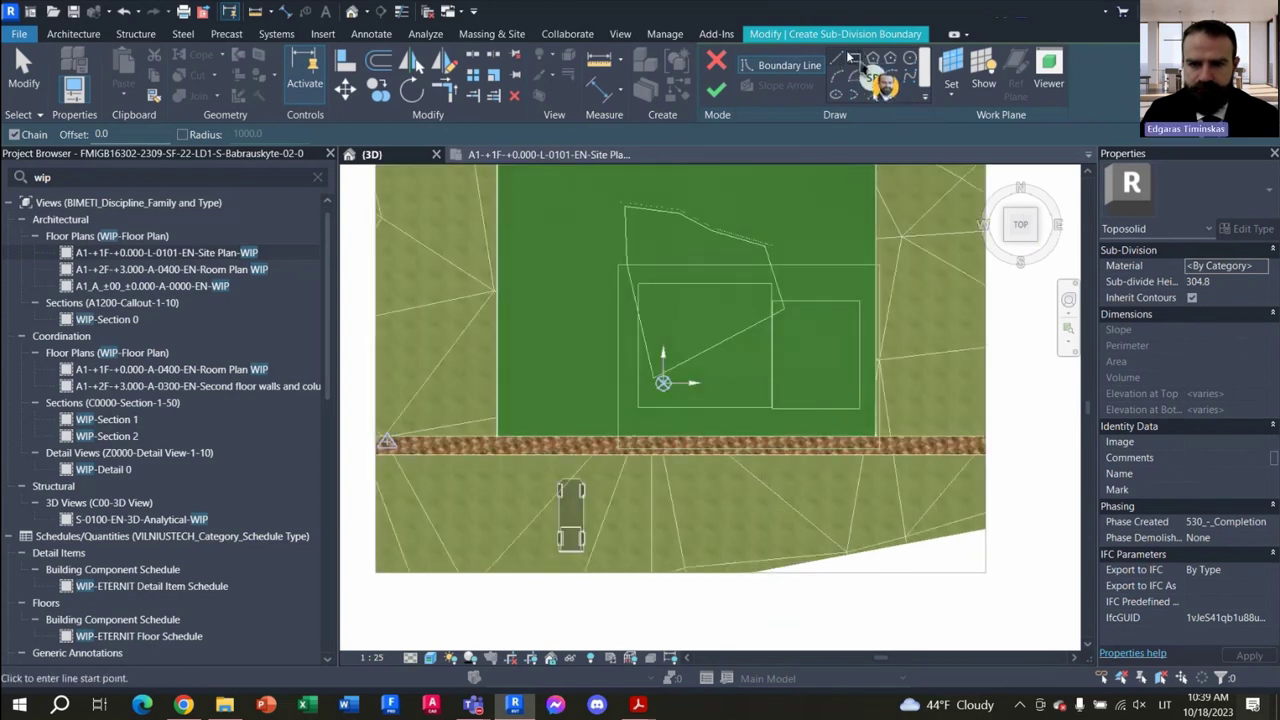
pyautogui.click(855, 58)
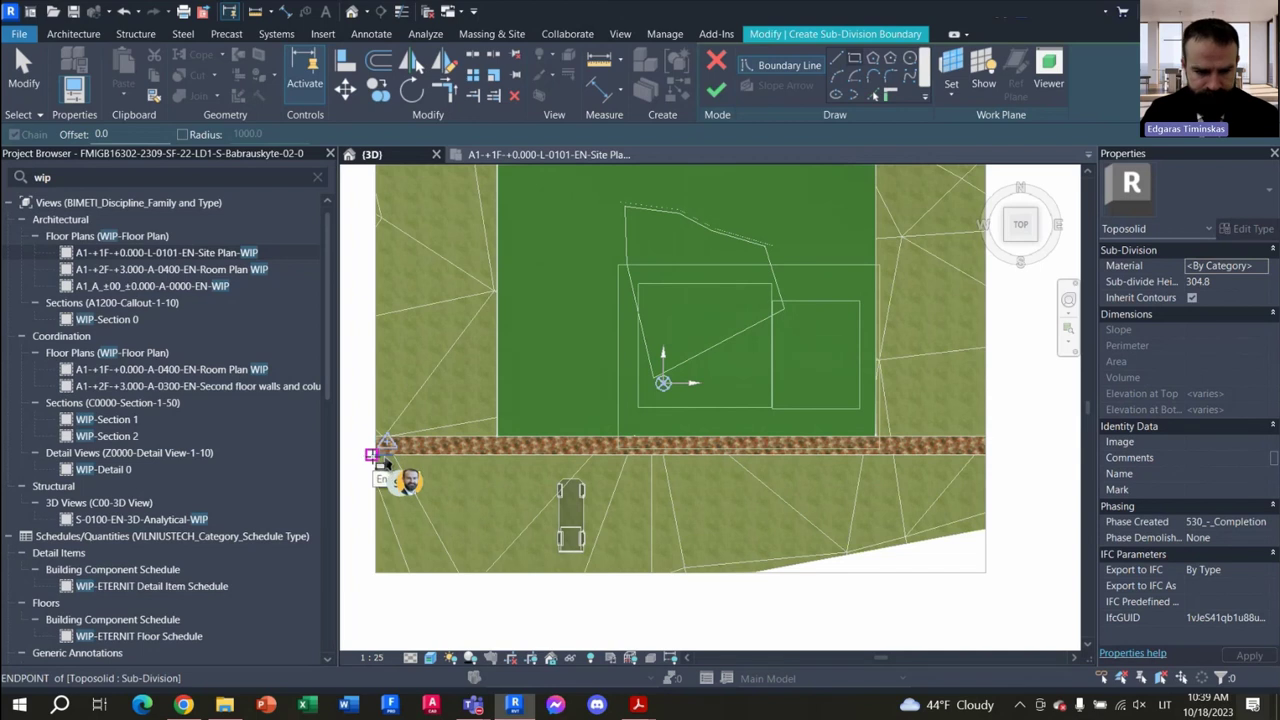
pyautogui.click(383, 455)
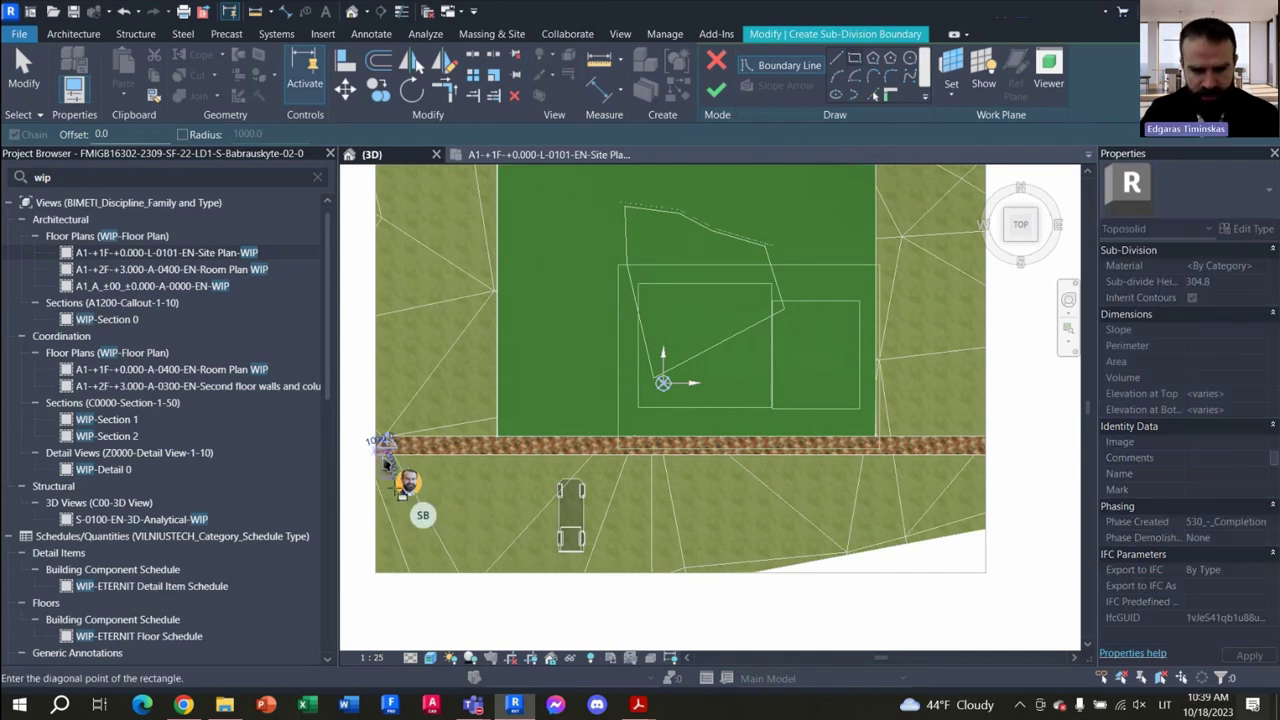
pyautogui.scroll(3, 385, 462)
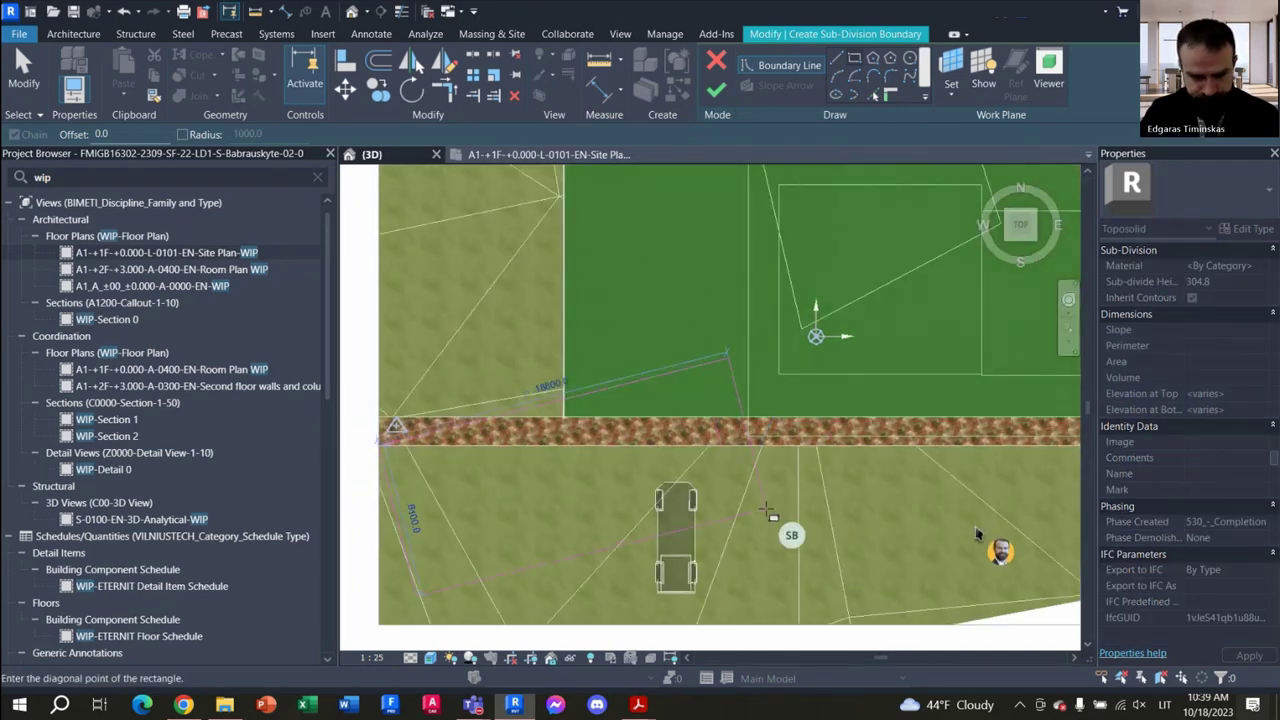
pyautogui.scroll(-3, 766, 511)
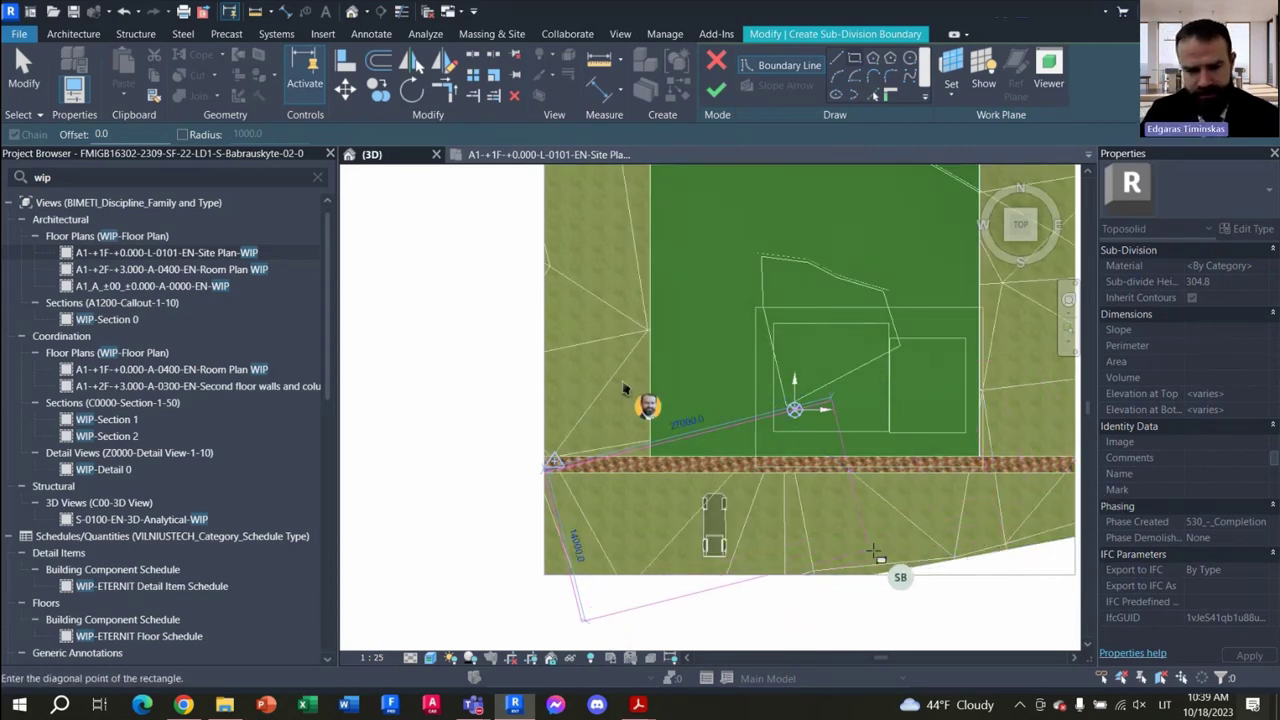
pyautogui.press('Escape')
pyautogui.press('Escape')
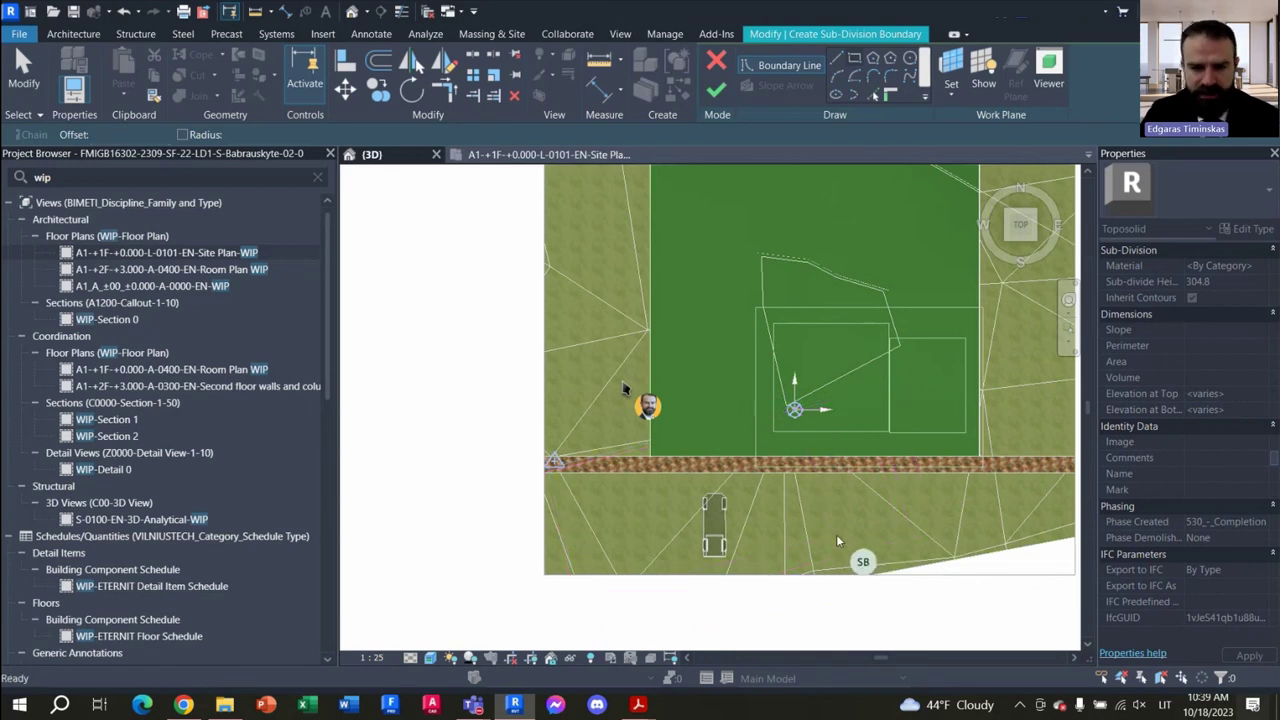
pyautogui.press('z')
pyautogui.press('f')
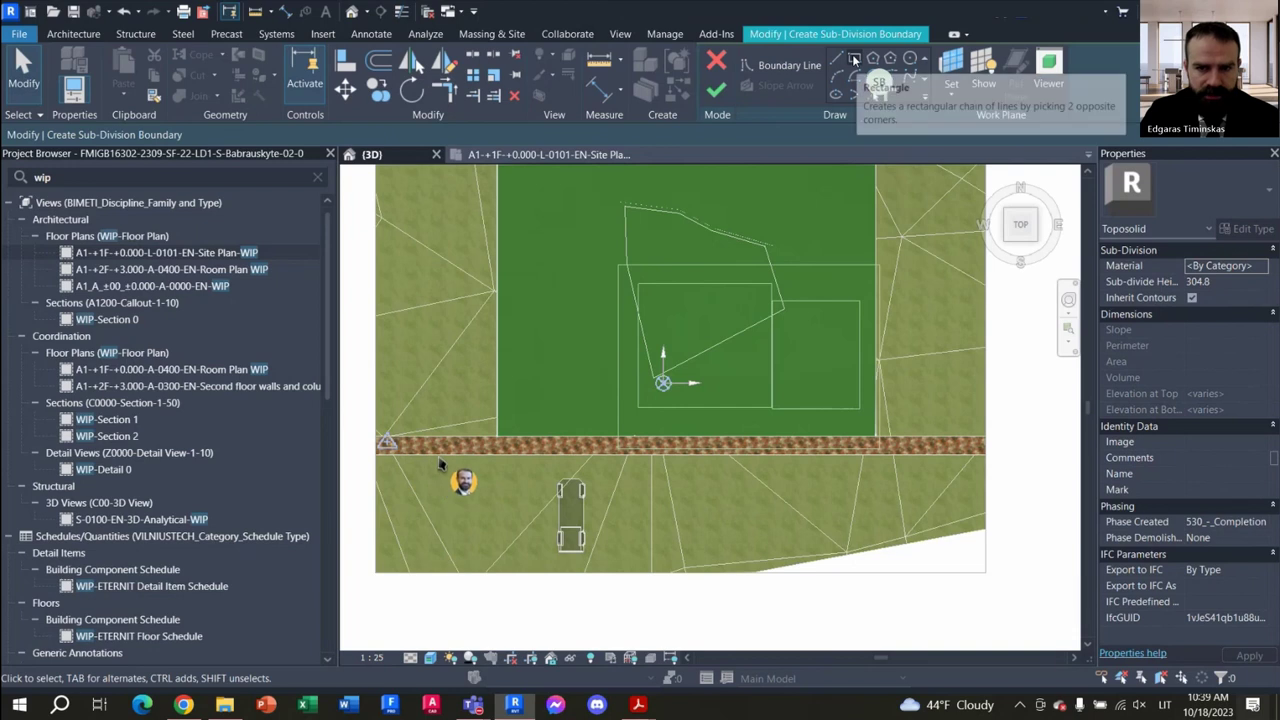
# - Start three more trial rectangles along the terrain strip, cancelling each, leaving Rectangle active
pyautogui.click(854, 60)
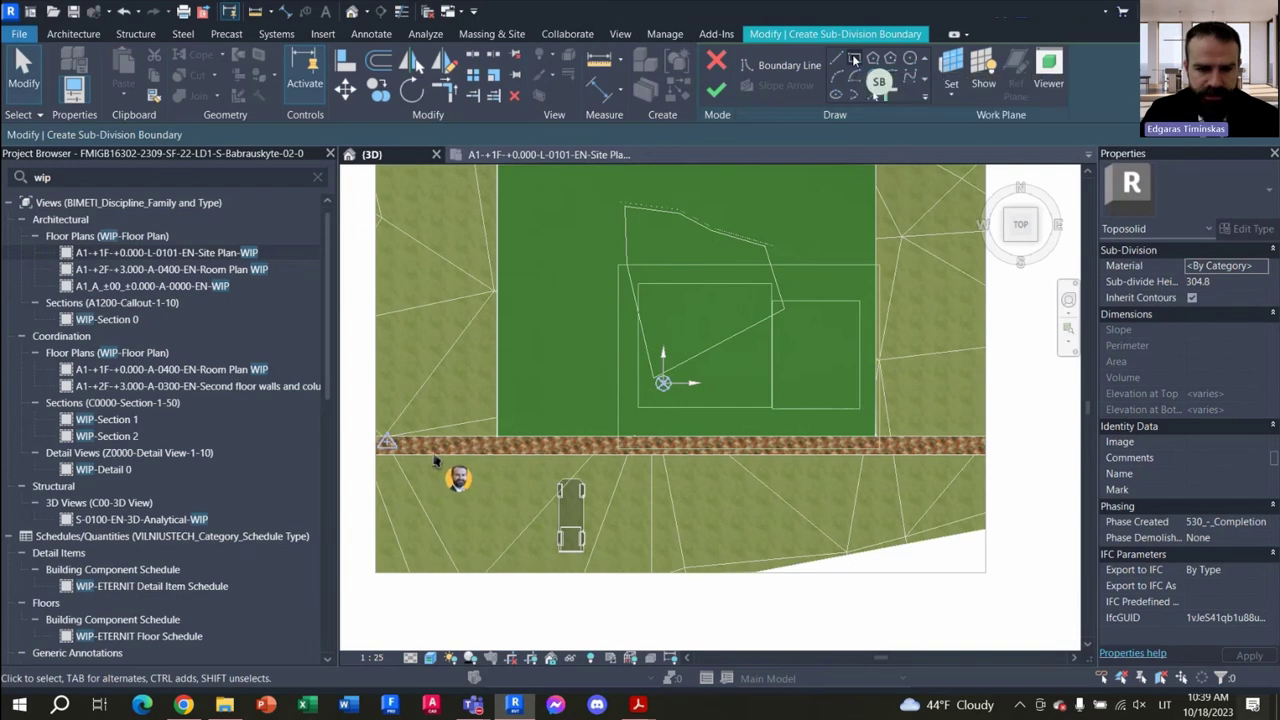
pyautogui.click(988, 449)
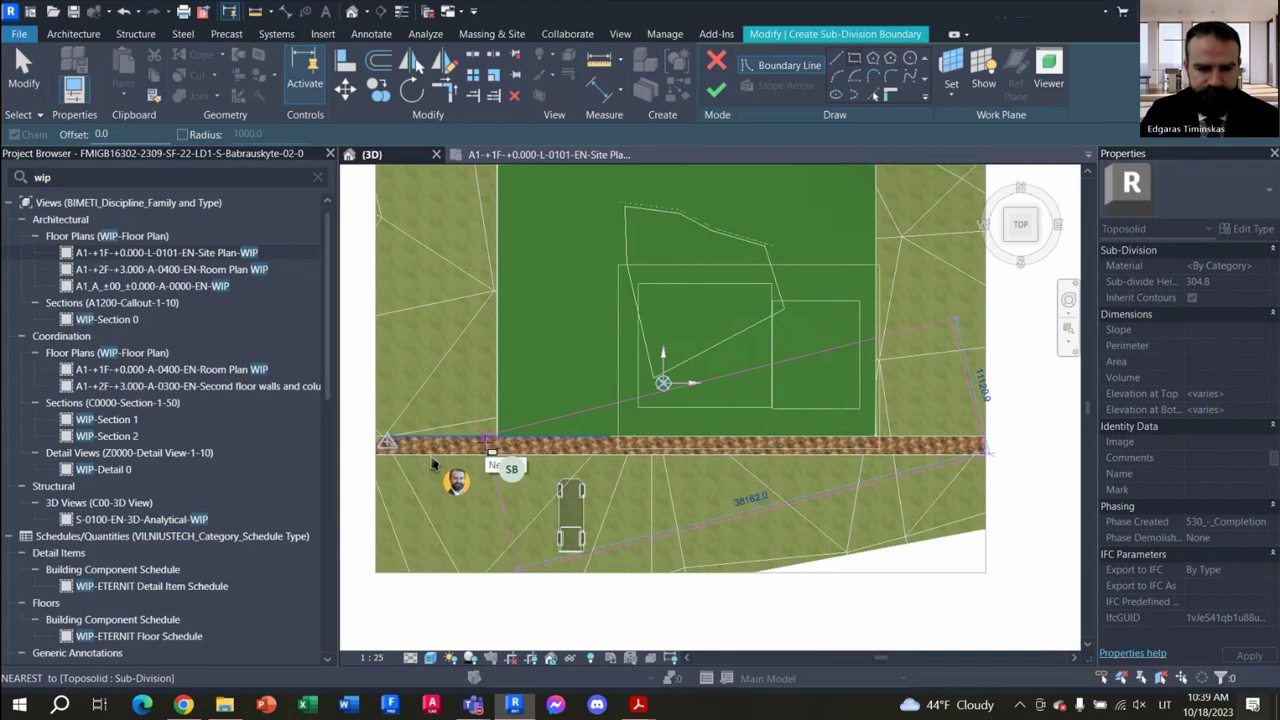
pyautogui.press('Escape')
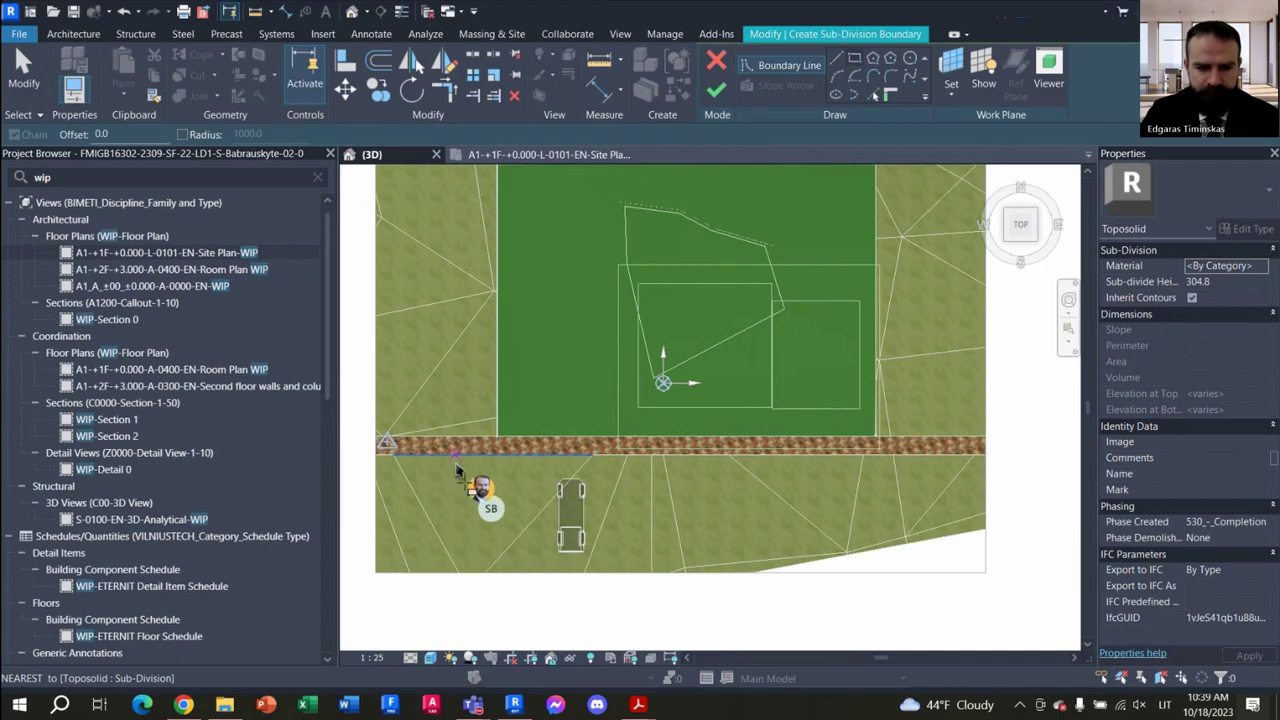
pyautogui.scroll(1, 470, 477)
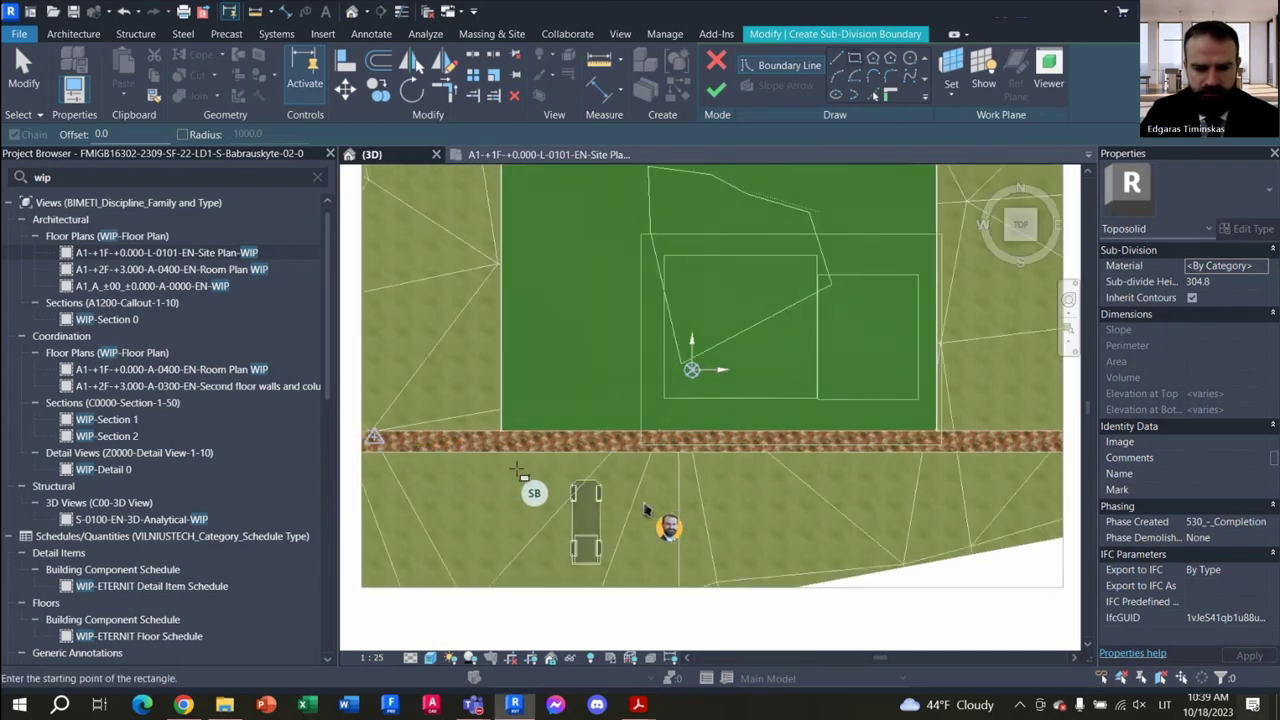
pyautogui.click(465, 452)
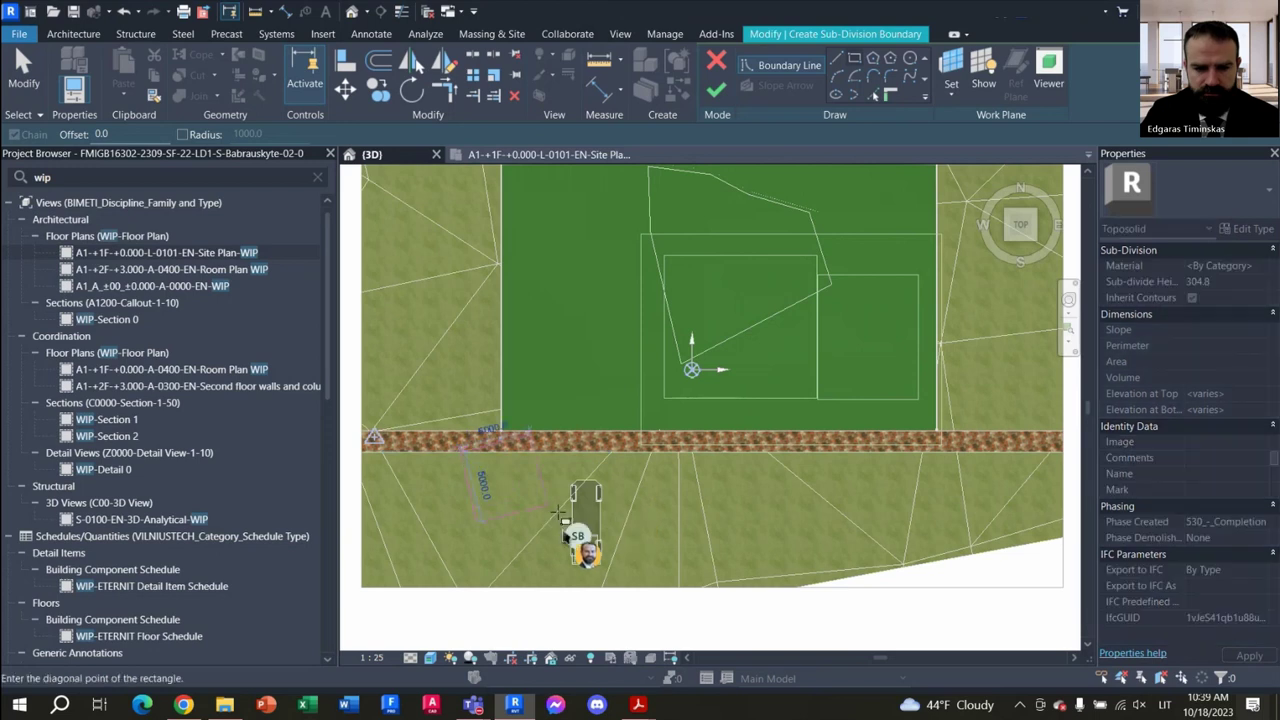
pyautogui.press('Escape')
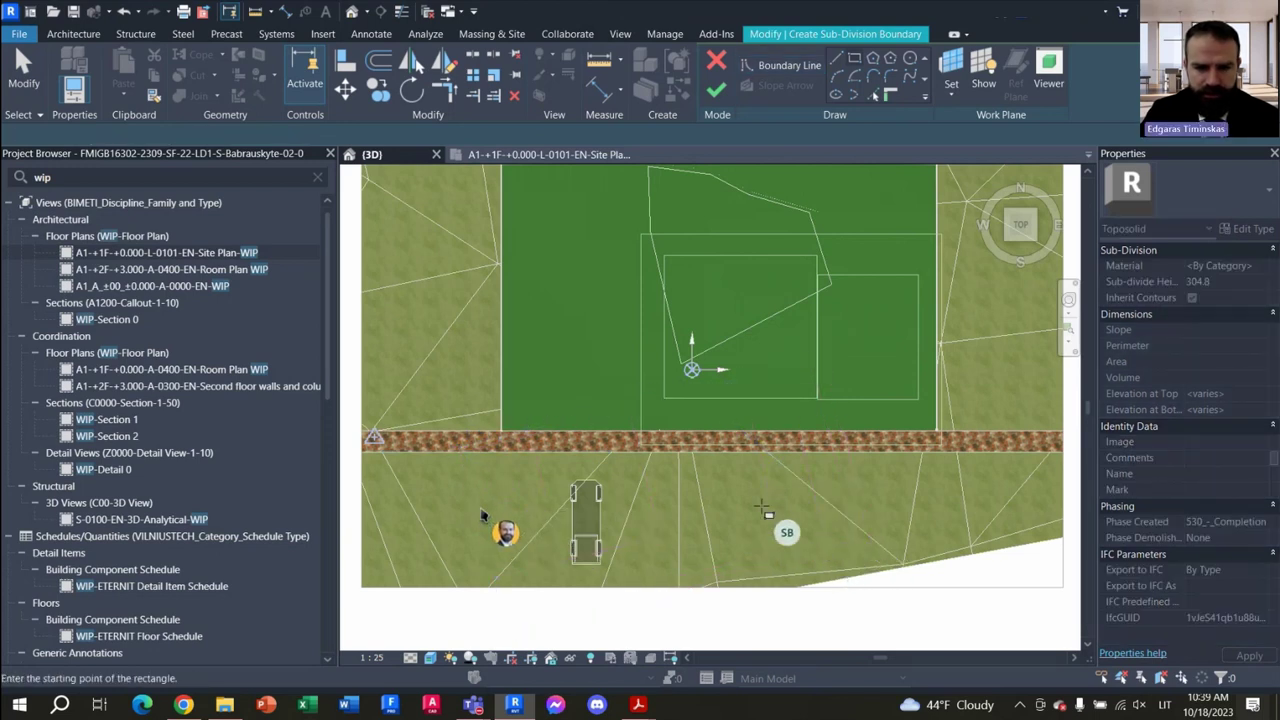
pyautogui.click(856, 93)
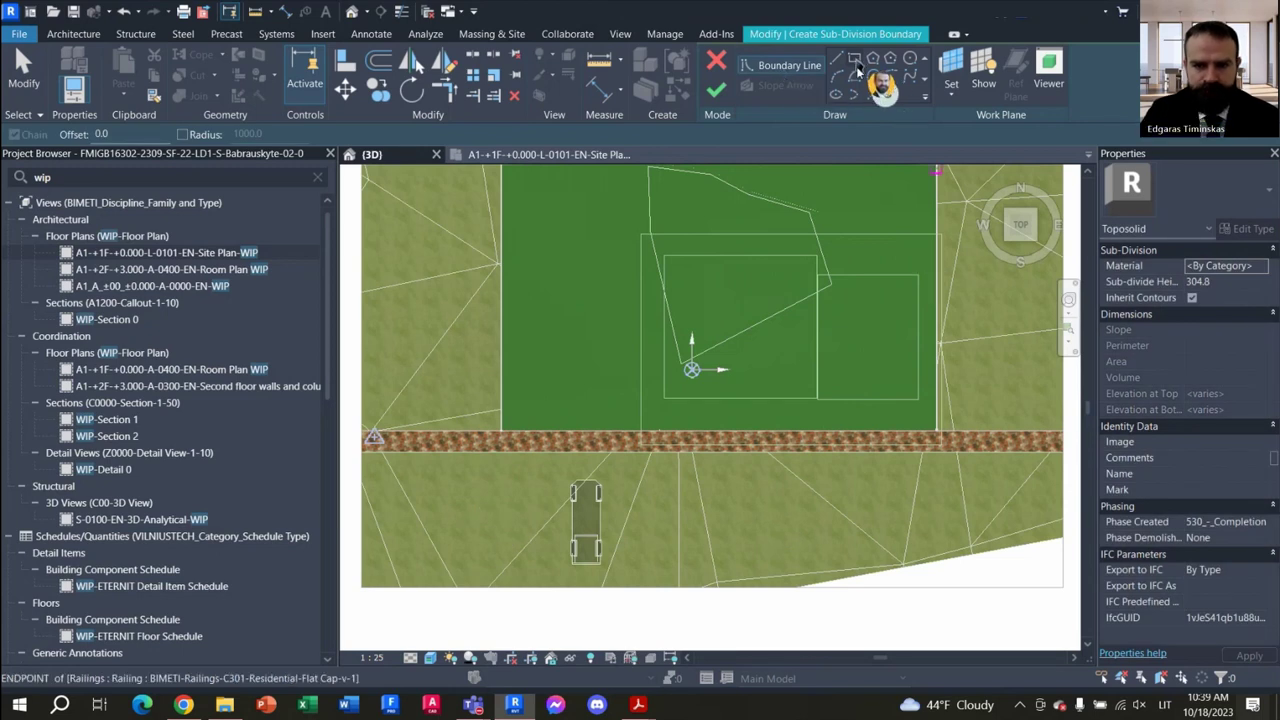
pyautogui.click(855, 58)
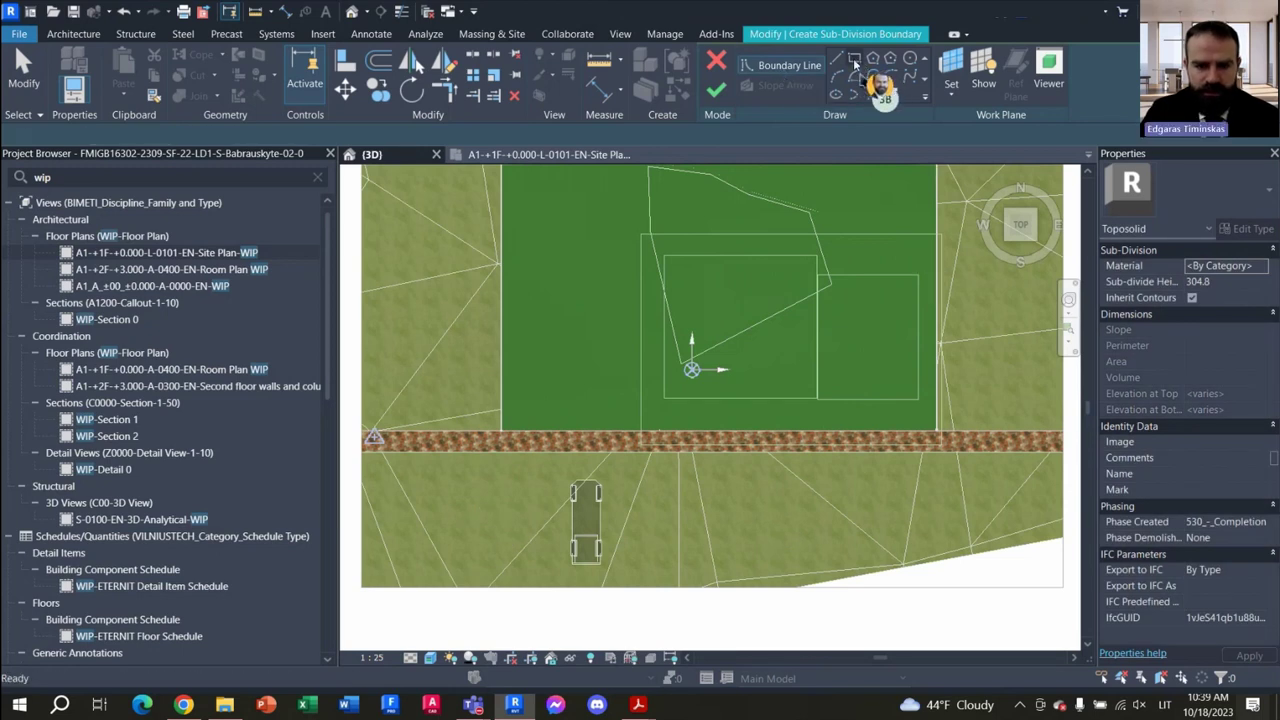
pyautogui.click(466, 474)
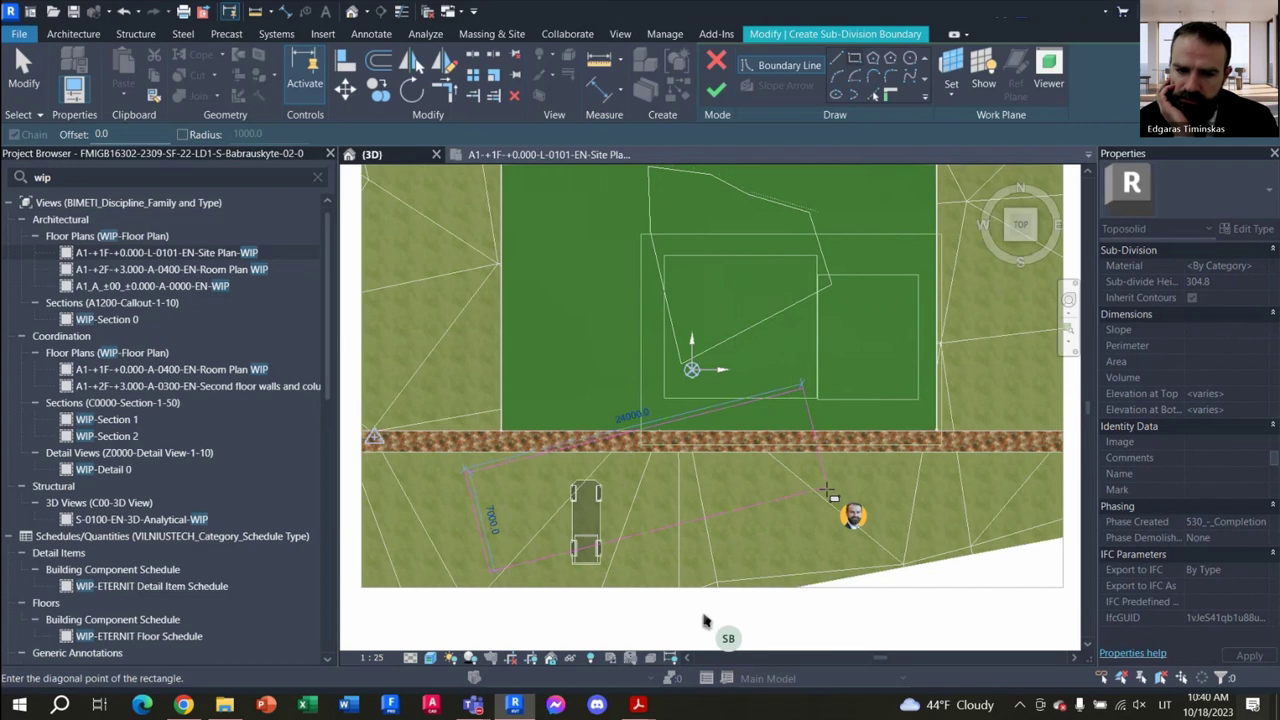
pyautogui.press('Escape')
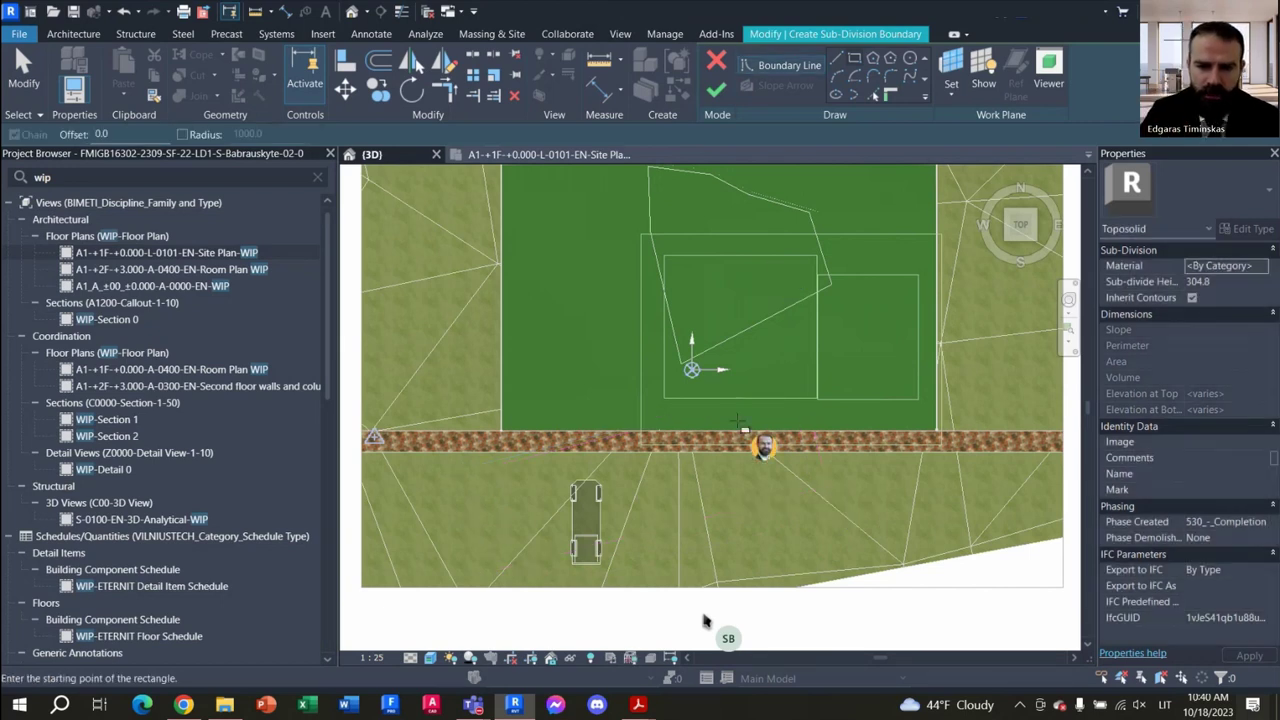
# - In the A1 site plan, sketch a rectangle about 5000 deep over the strip below the plot
pyautogui.click(540, 156)
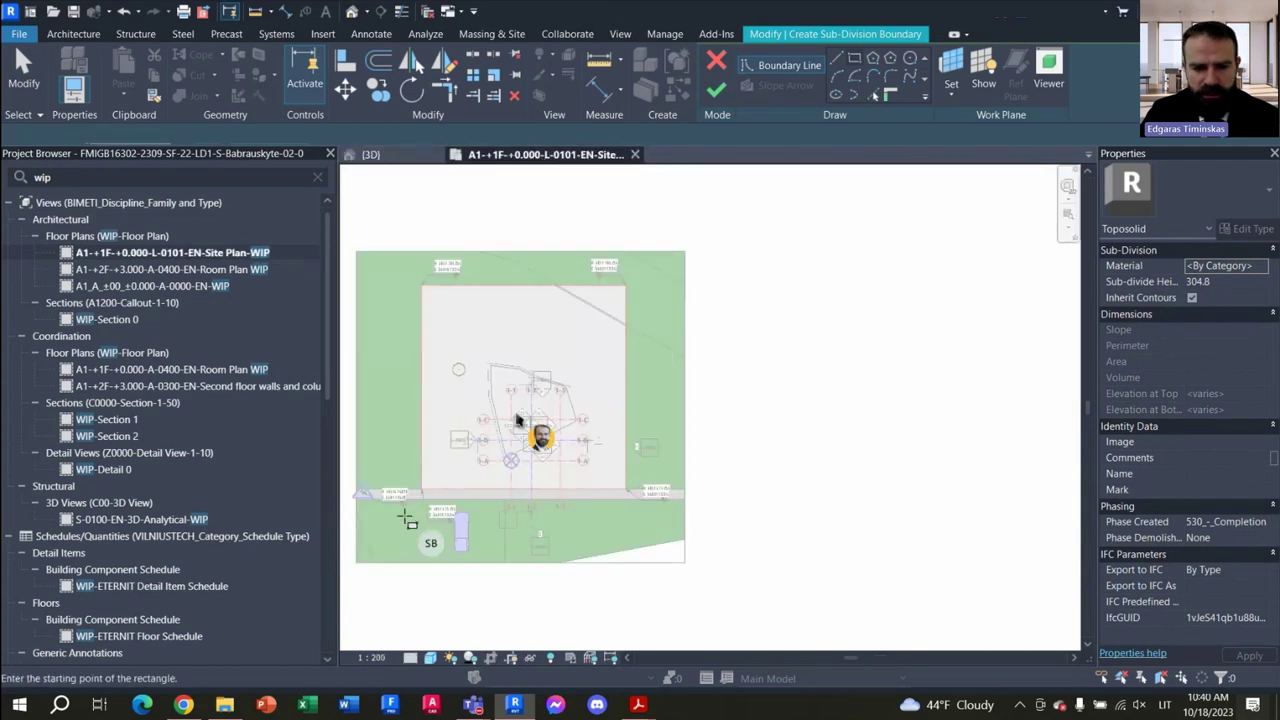
pyautogui.scroll(1, 421, 614)
pyautogui.scroll(1, 421, 614)
pyautogui.scroll(2, 414, 514)
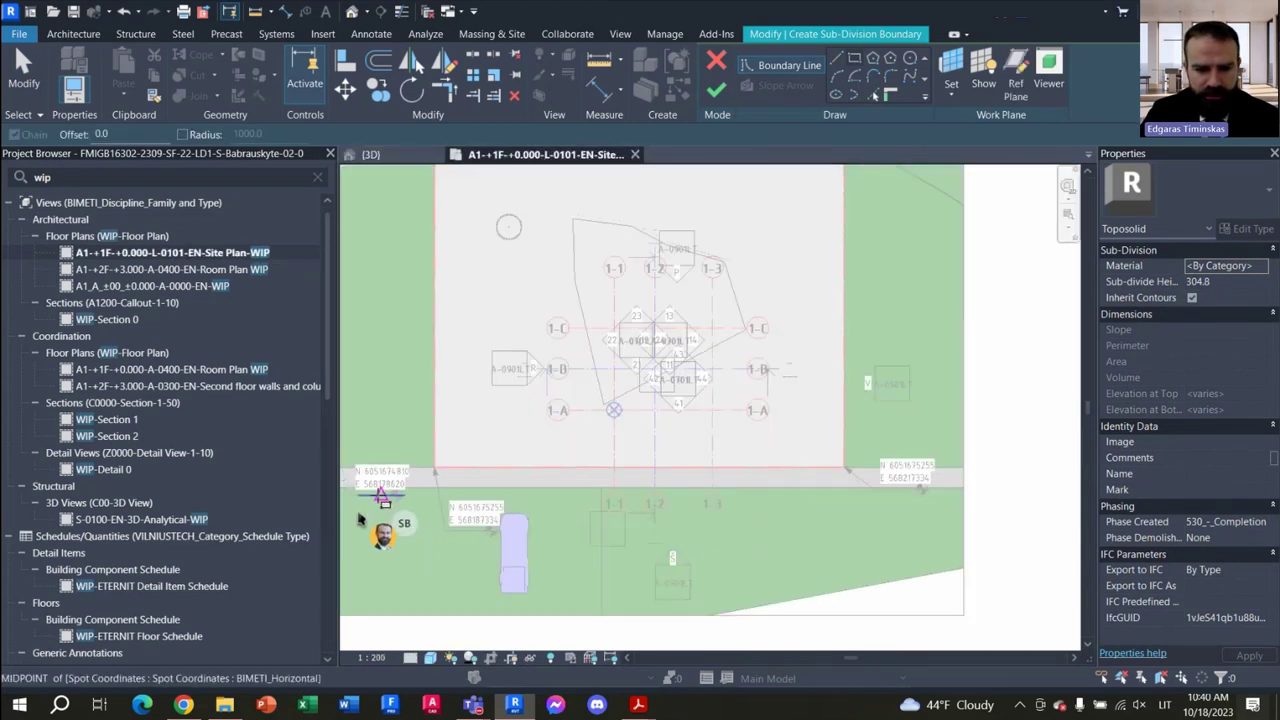
pyautogui.scroll(-1, 450, 505)
pyautogui.scroll(-1, 540, 510)
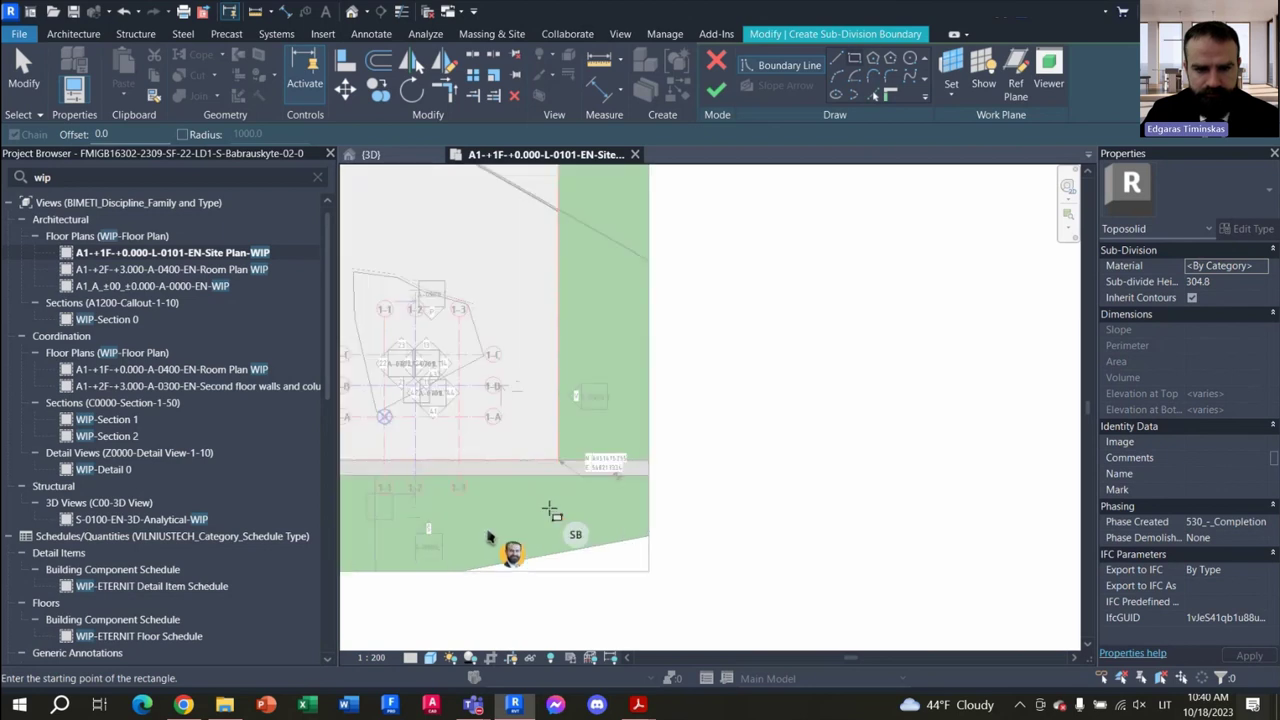
pyautogui.scroll(1, 551, 511)
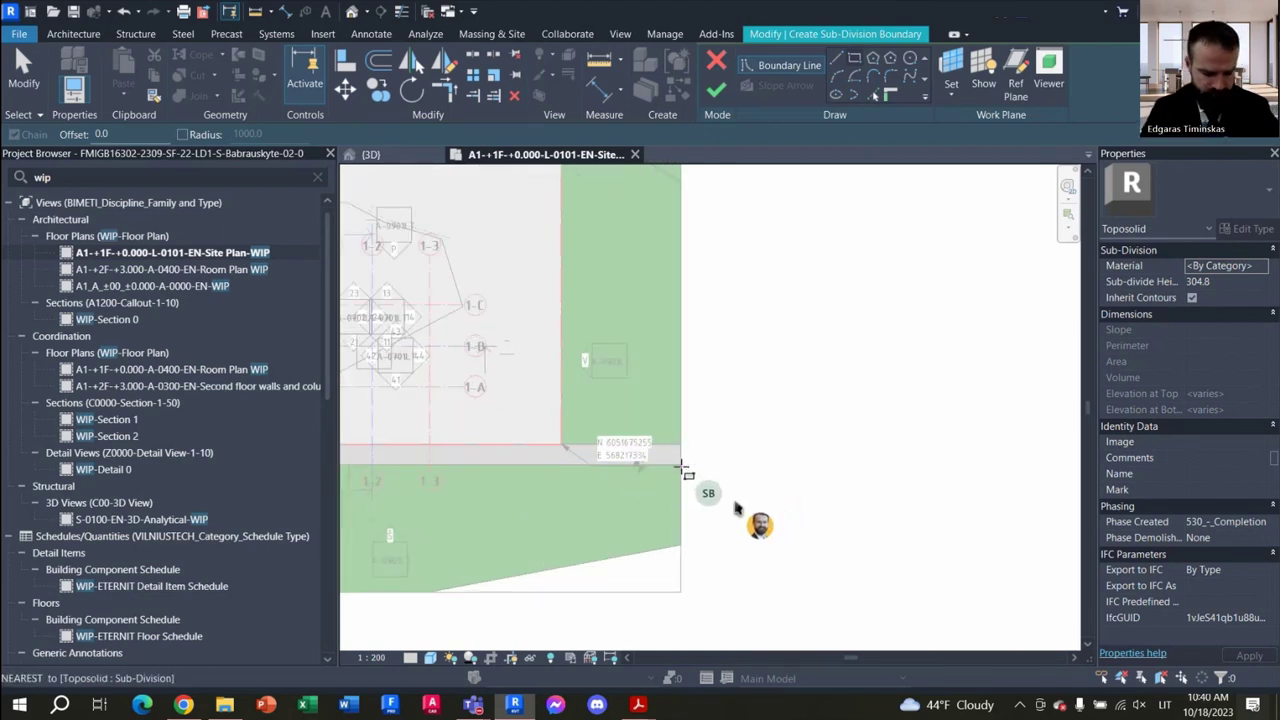
pyautogui.click(681, 466)
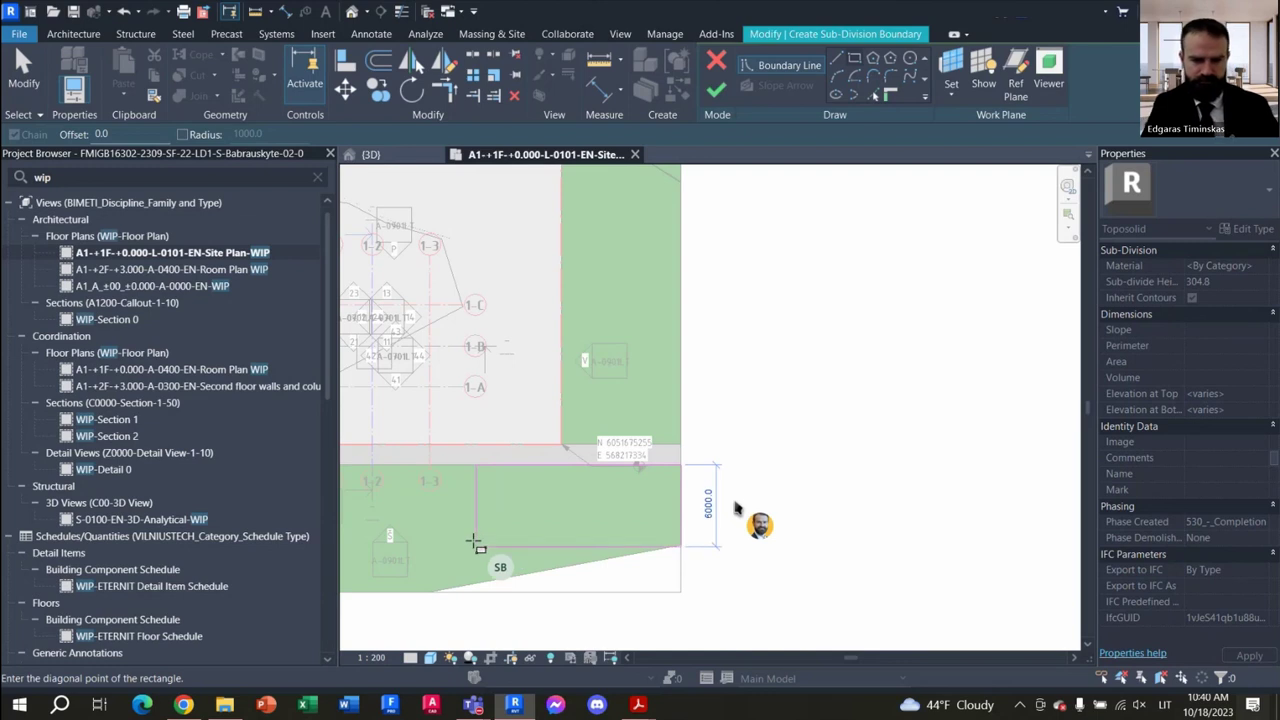
pyautogui.scroll(-2, 474, 542)
pyautogui.scroll(-2, 474, 542)
pyautogui.scroll(-1, 474, 542)
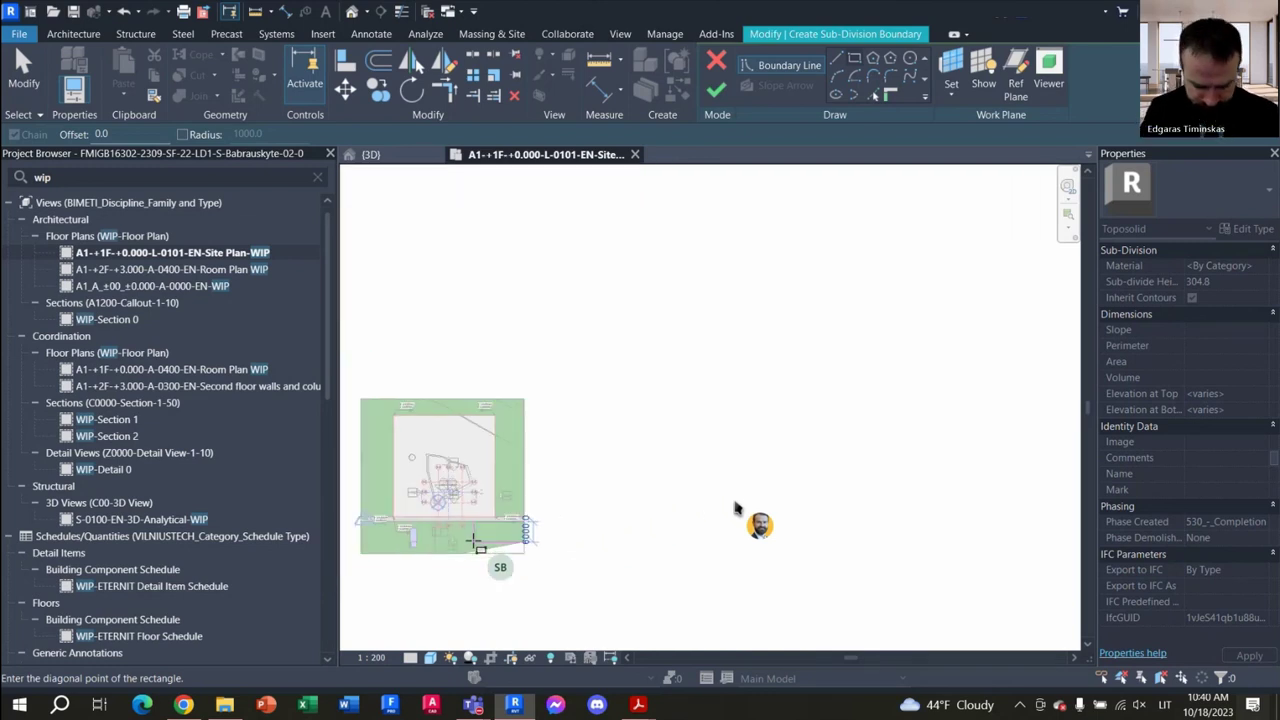
pyautogui.scroll(1, 395, 560)
pyautogui.scroll(2, 380, 550)
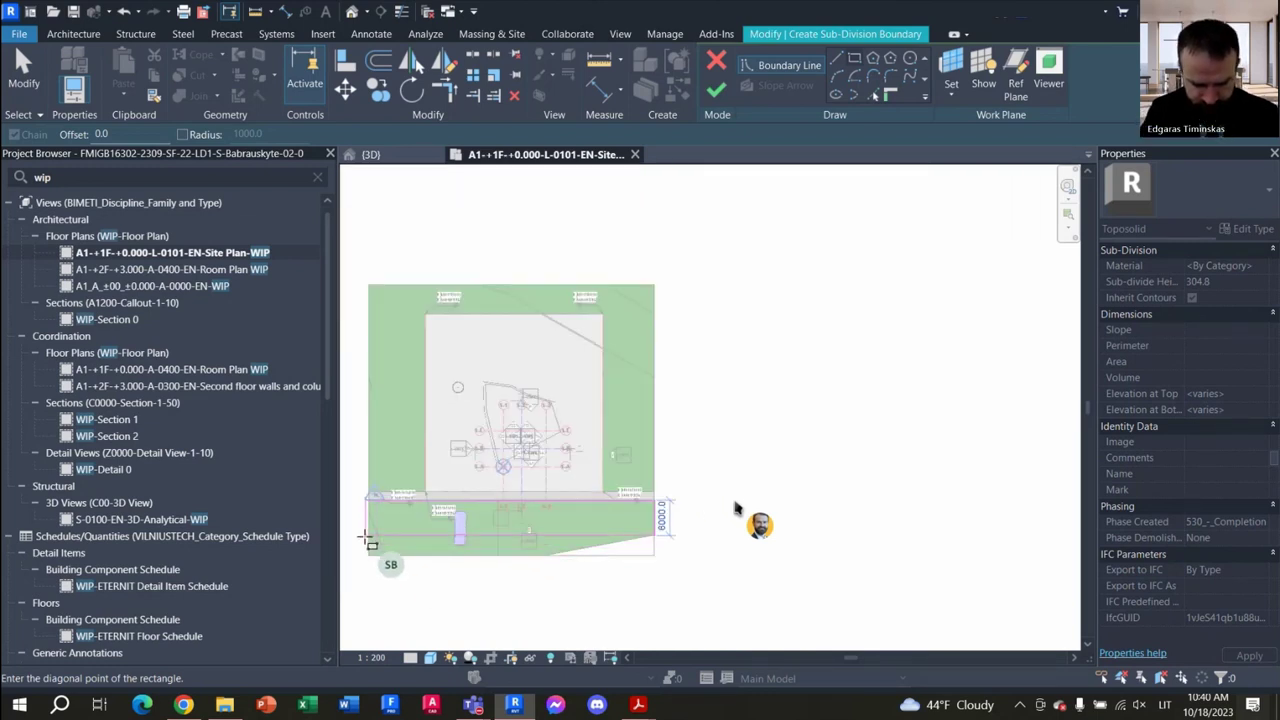
pyautogui.scroll(1, 372, 535)
pyautogui.scroll(1, 369, 530)
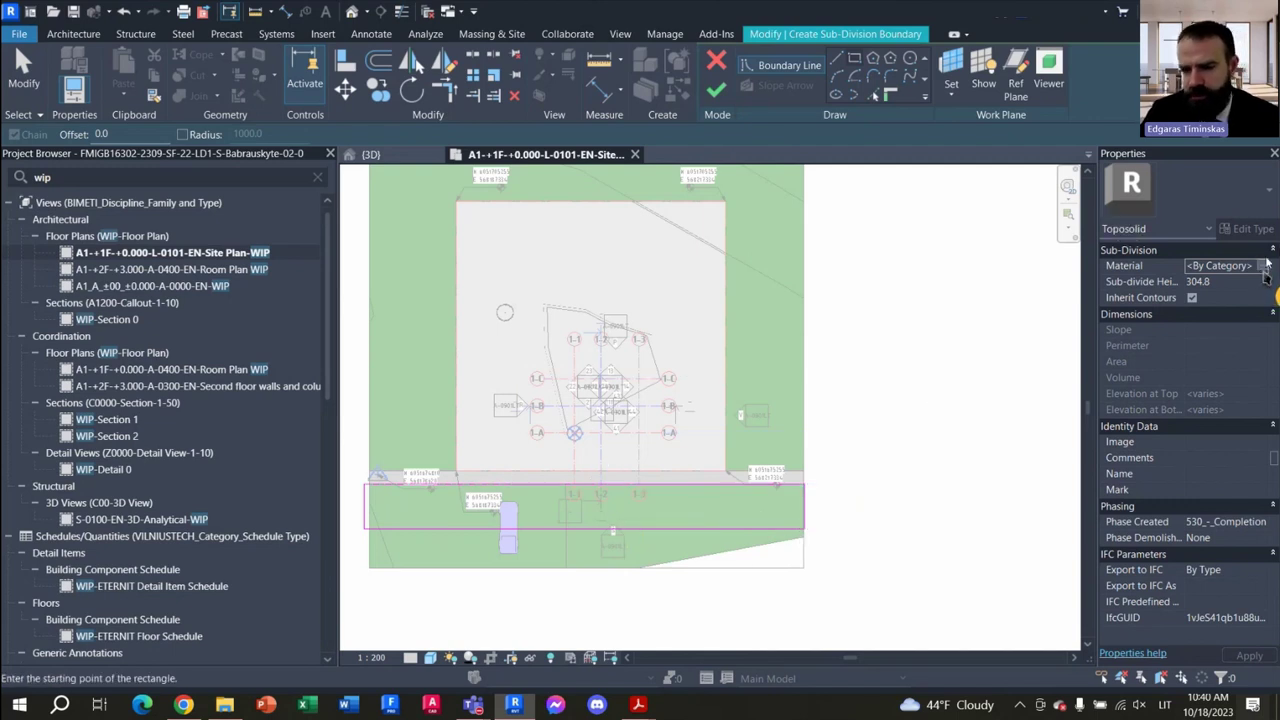
# - Pick Asphalt 2 (8) in the Material Browser, swap in Sitework > Asphalt appearance, apply and OK
pyautogui.click(1263, 267)
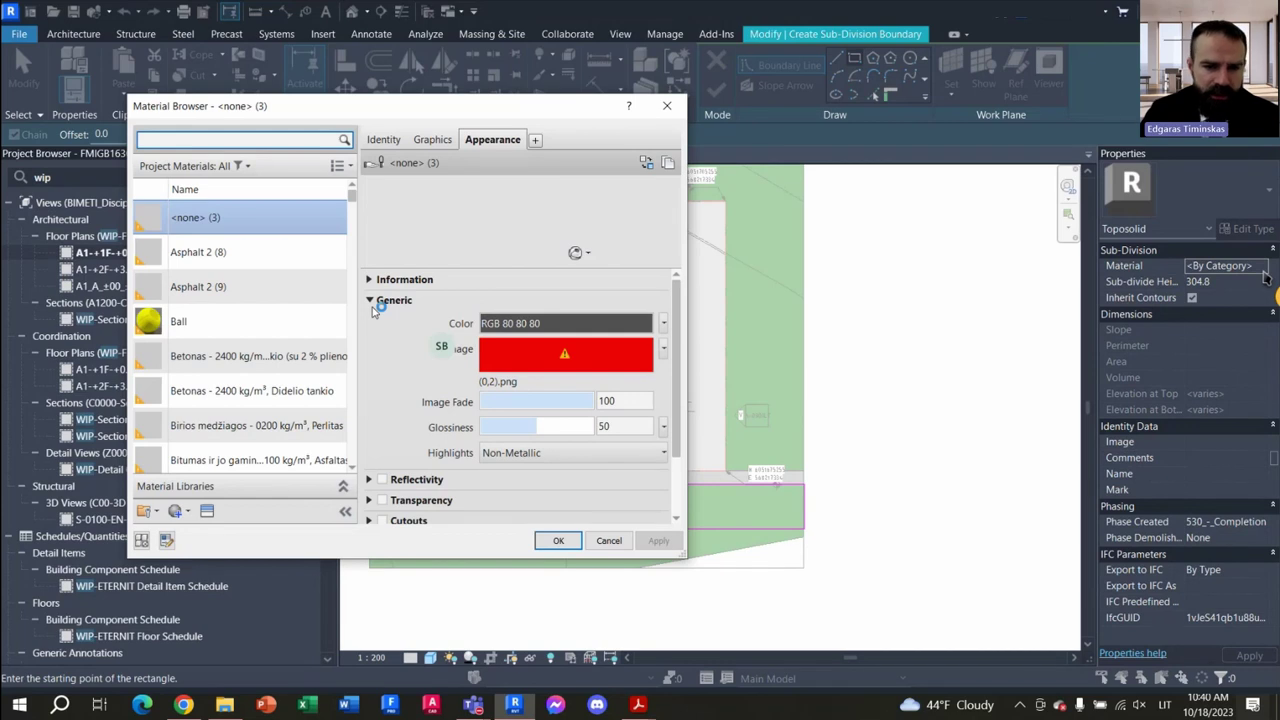
pyautogui.click(256, 258)
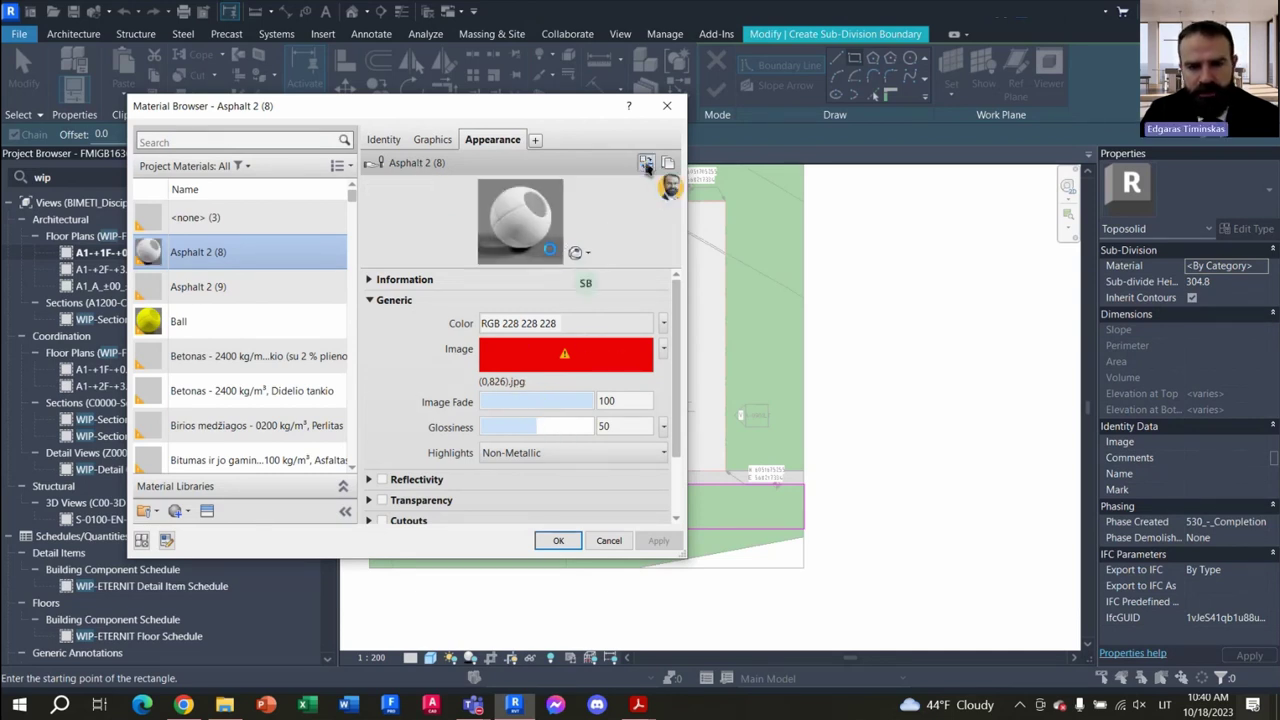
pyautogui.click(645, 163)
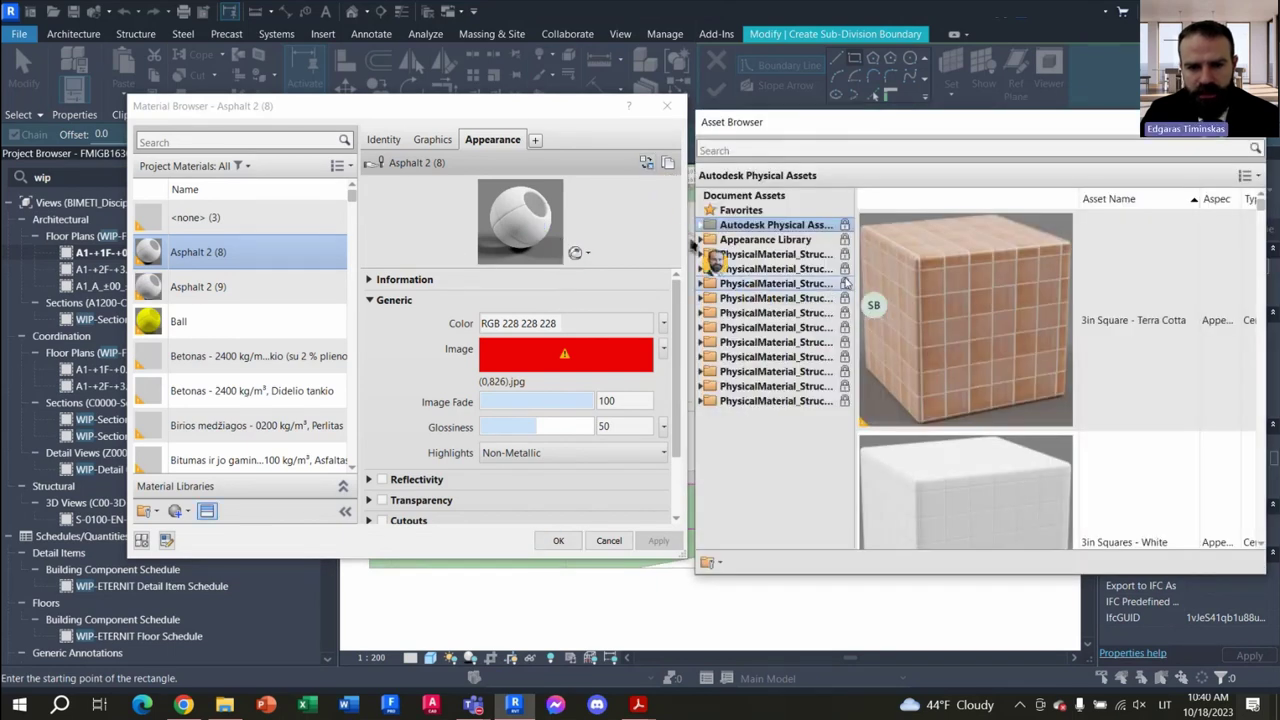
pyautogui.click(706, 242)
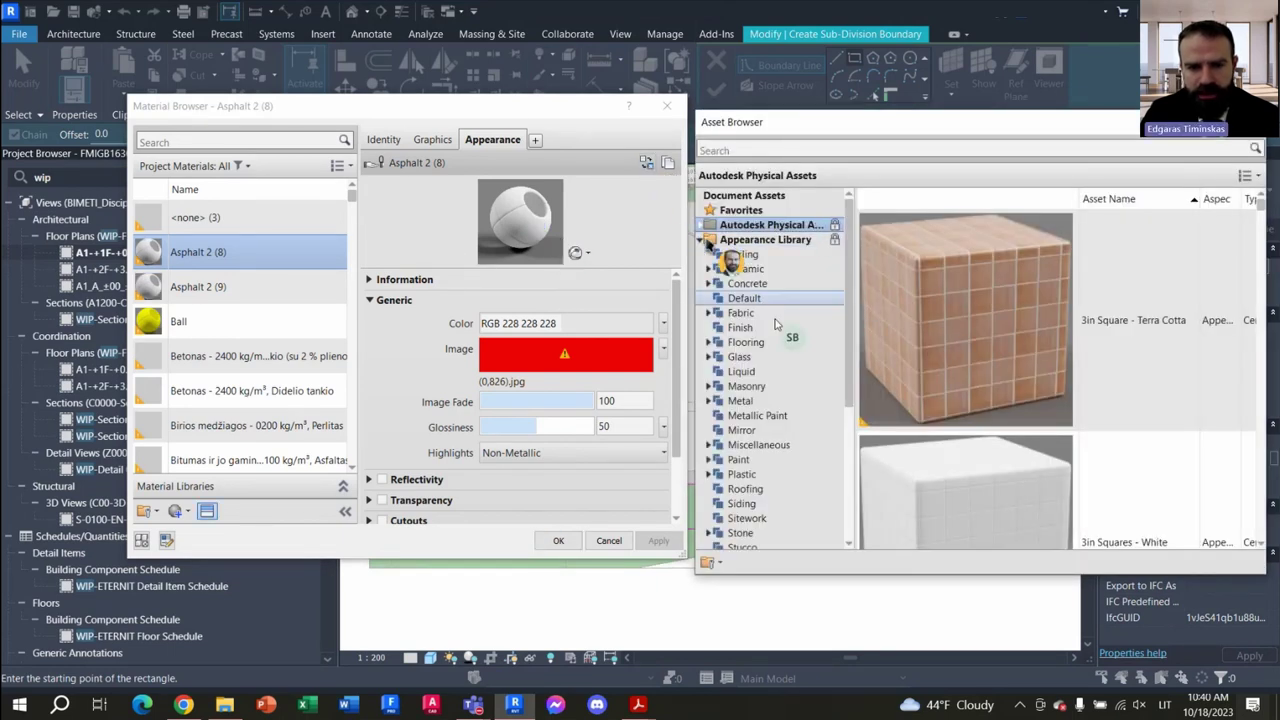
pyautogui.click(745, 519)
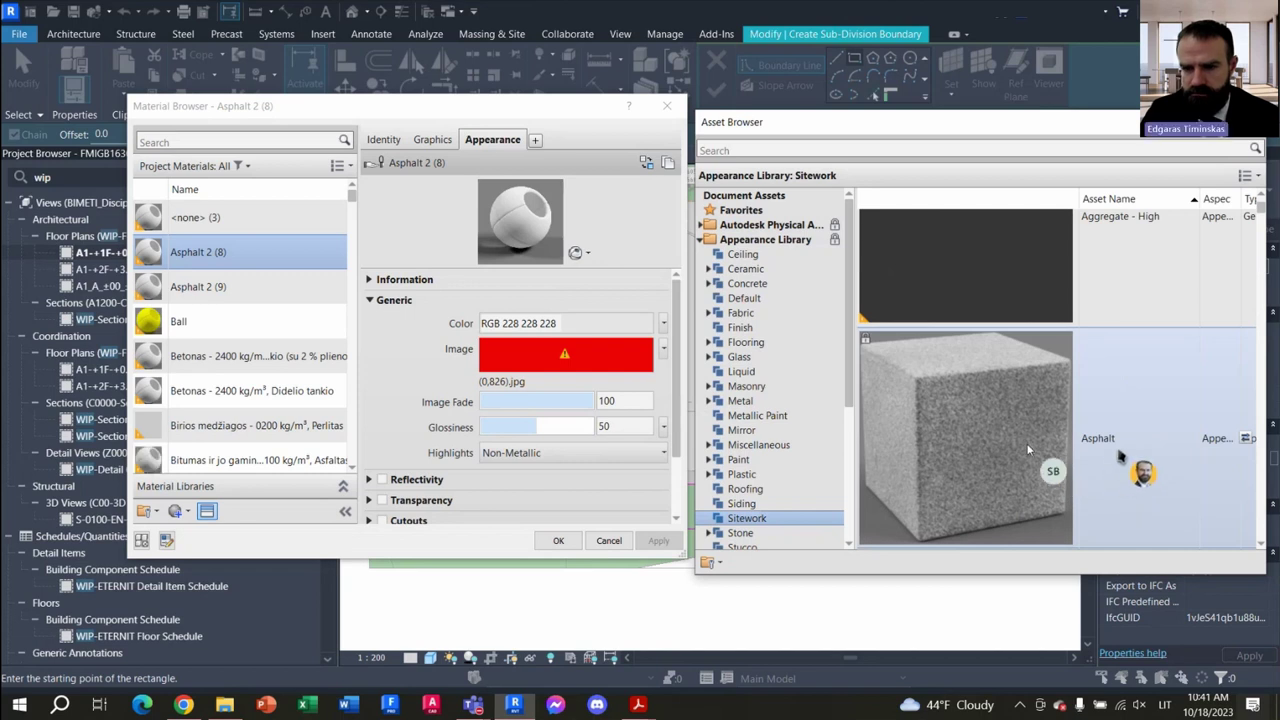
pyautogui.doubleClick(932, 438)
pyautogui.scroll(1, 971, 441)
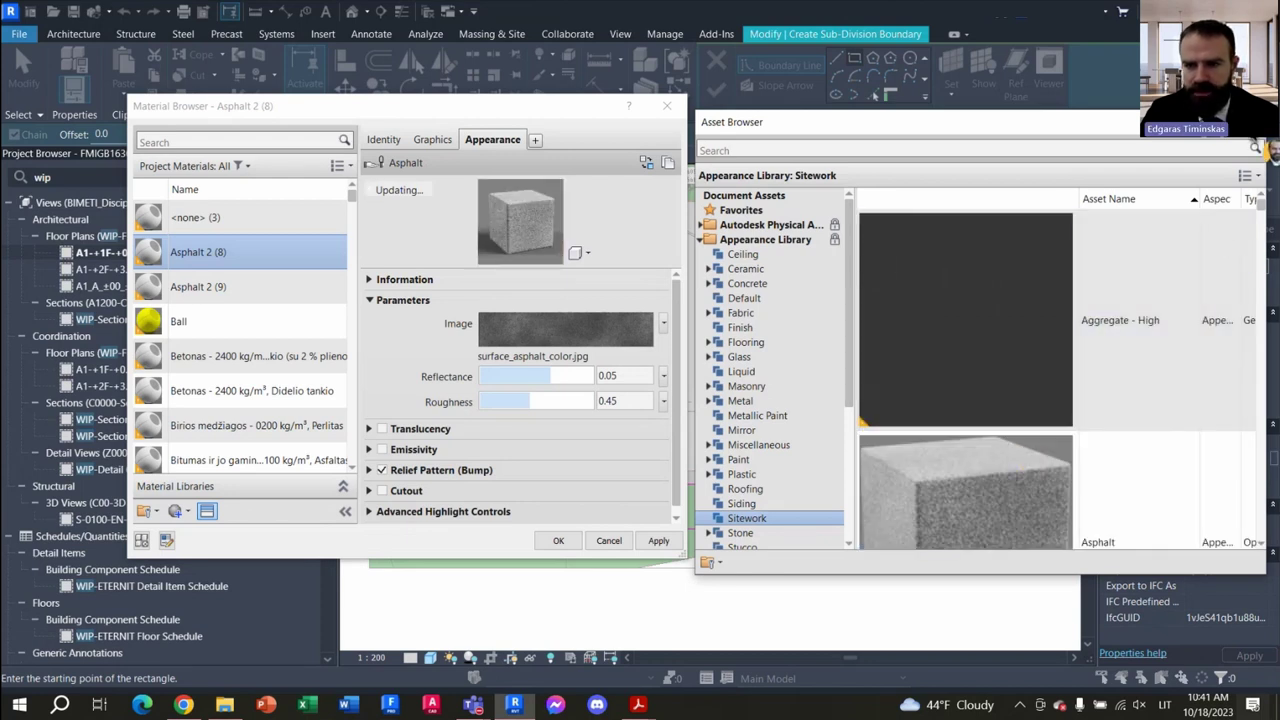
pyautogui.click(1272, 121)
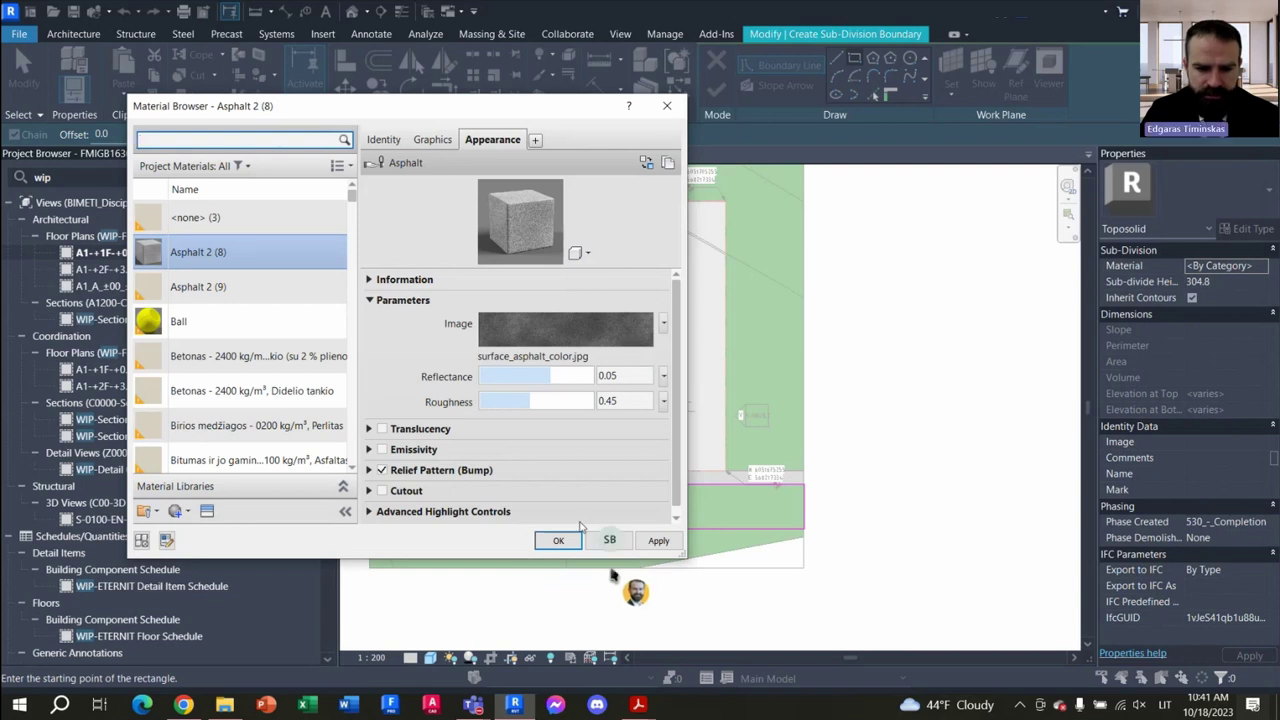
pyautogui.click(658, 540)
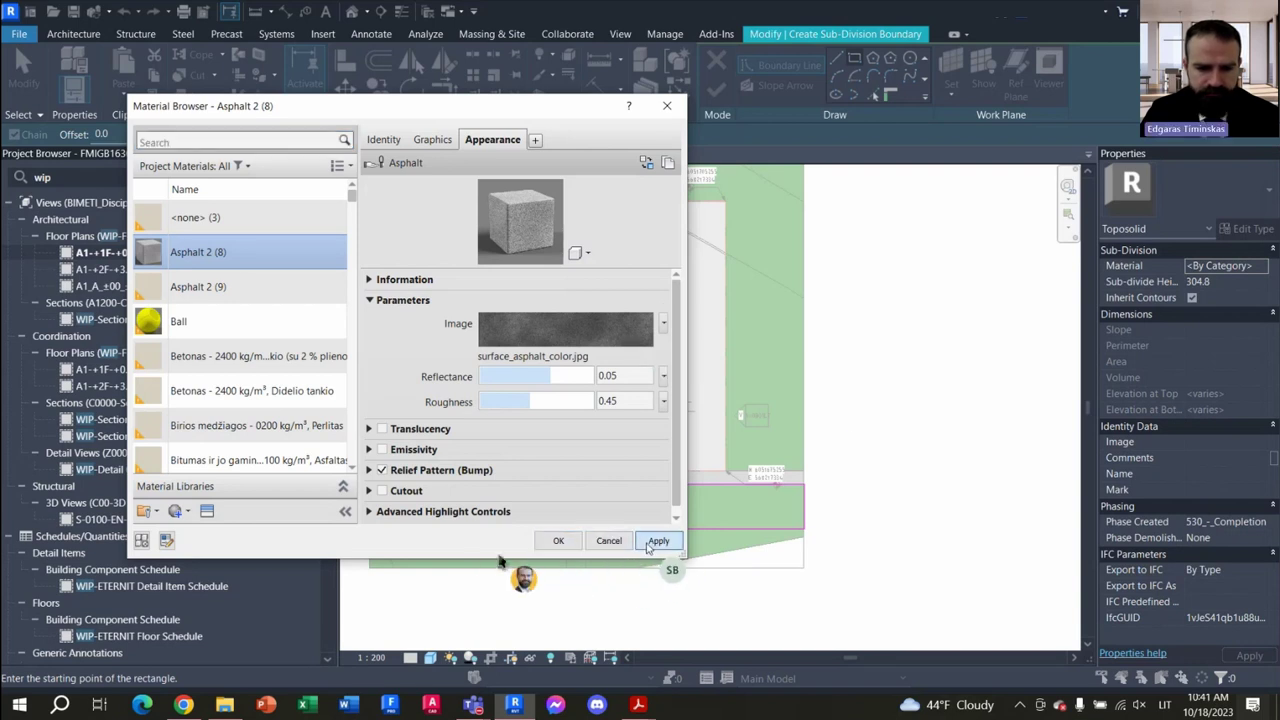
pyautogui.click(558, 540)
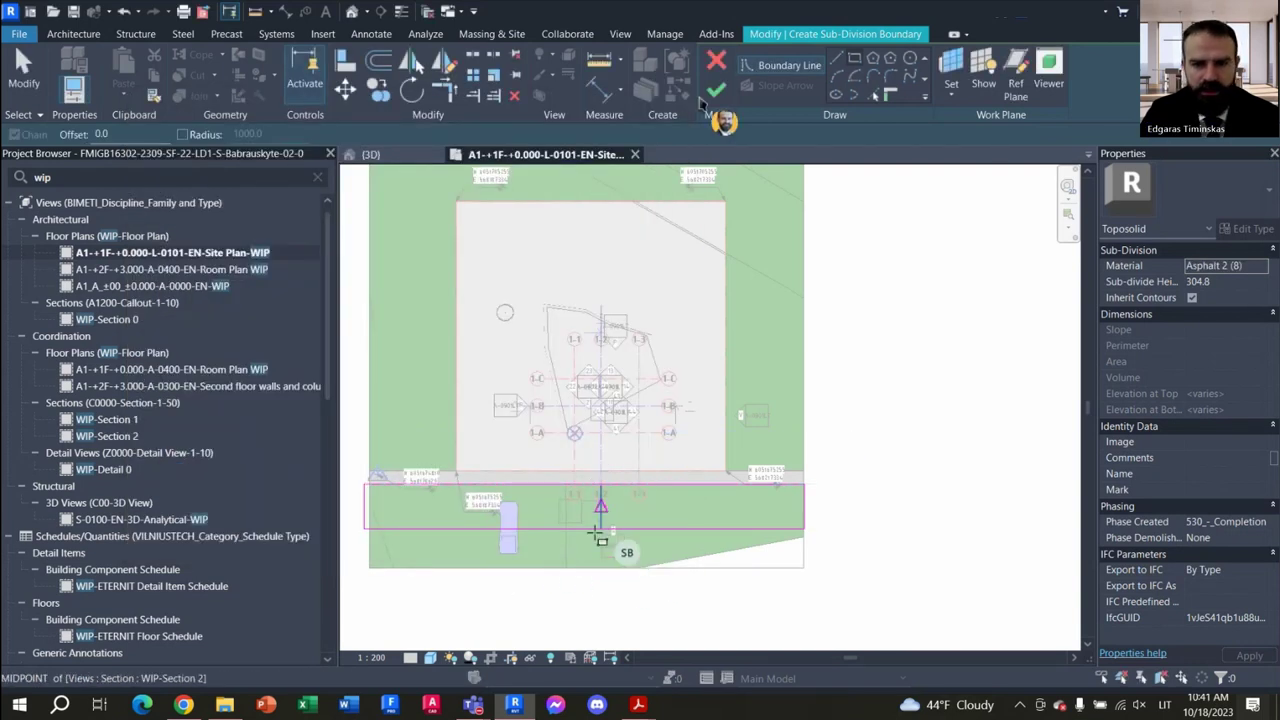
# - Finish the asphalt sub-division sketch, then set its Sub-divide Height to 20
pyautogui.click(716, 89)
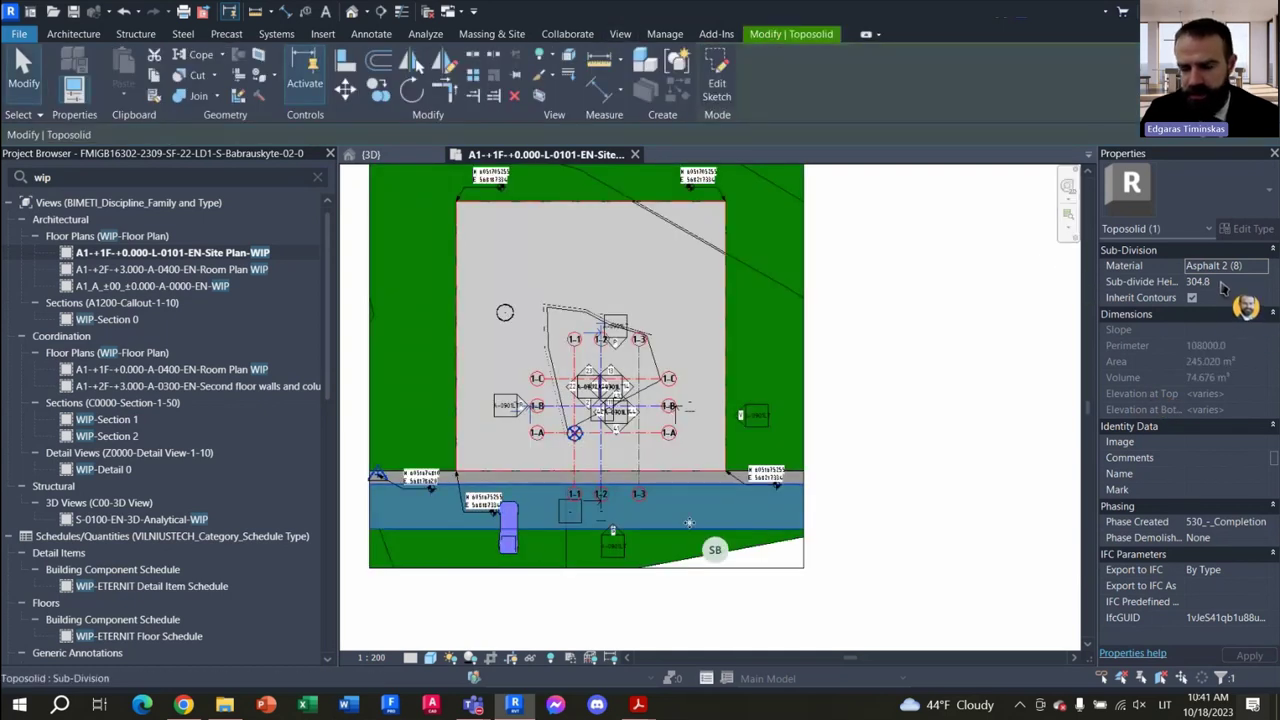
pyautogui.press('Escape')
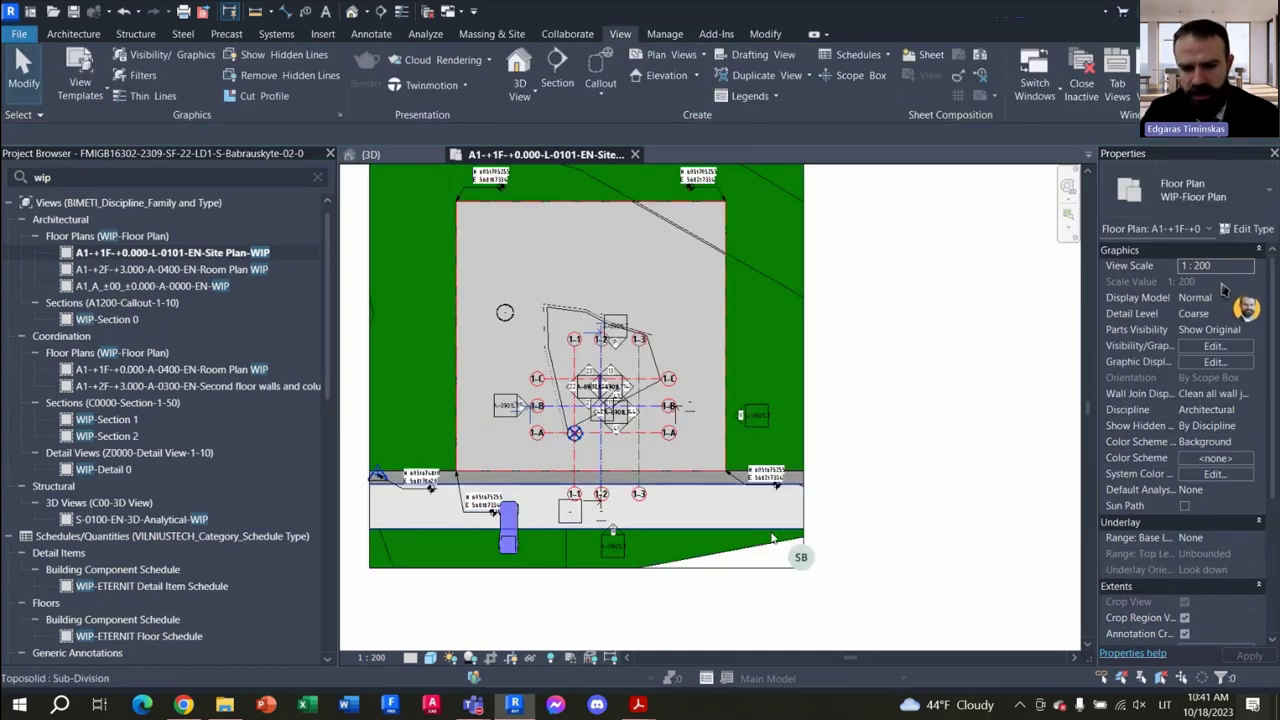
pyautogui.click(695, 528)
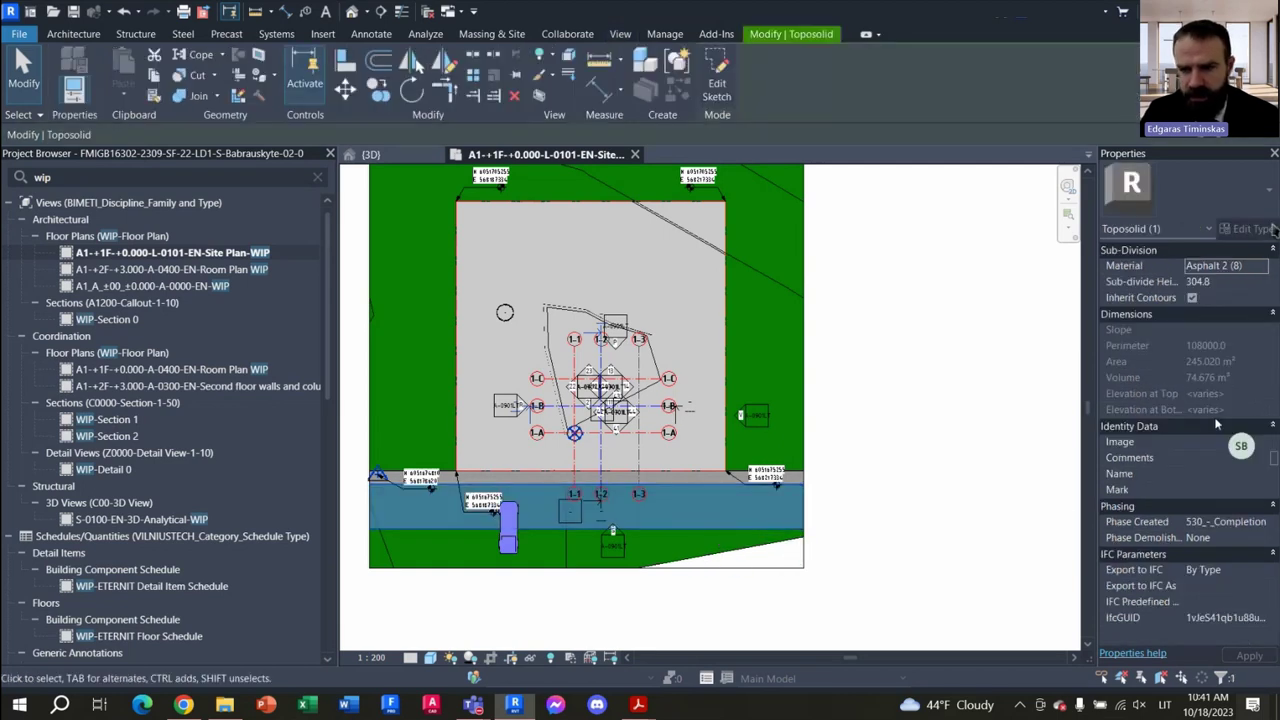
pyautogui.click(1220, 283)
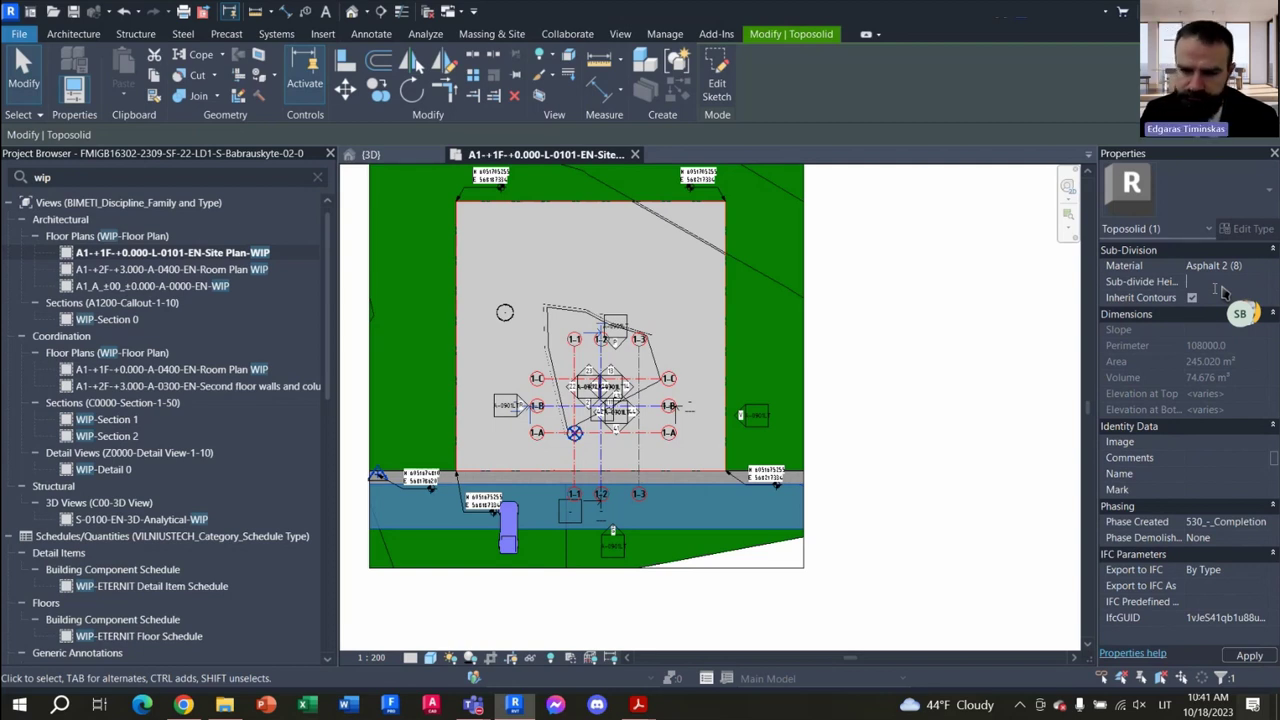
pyautogui.write('20')
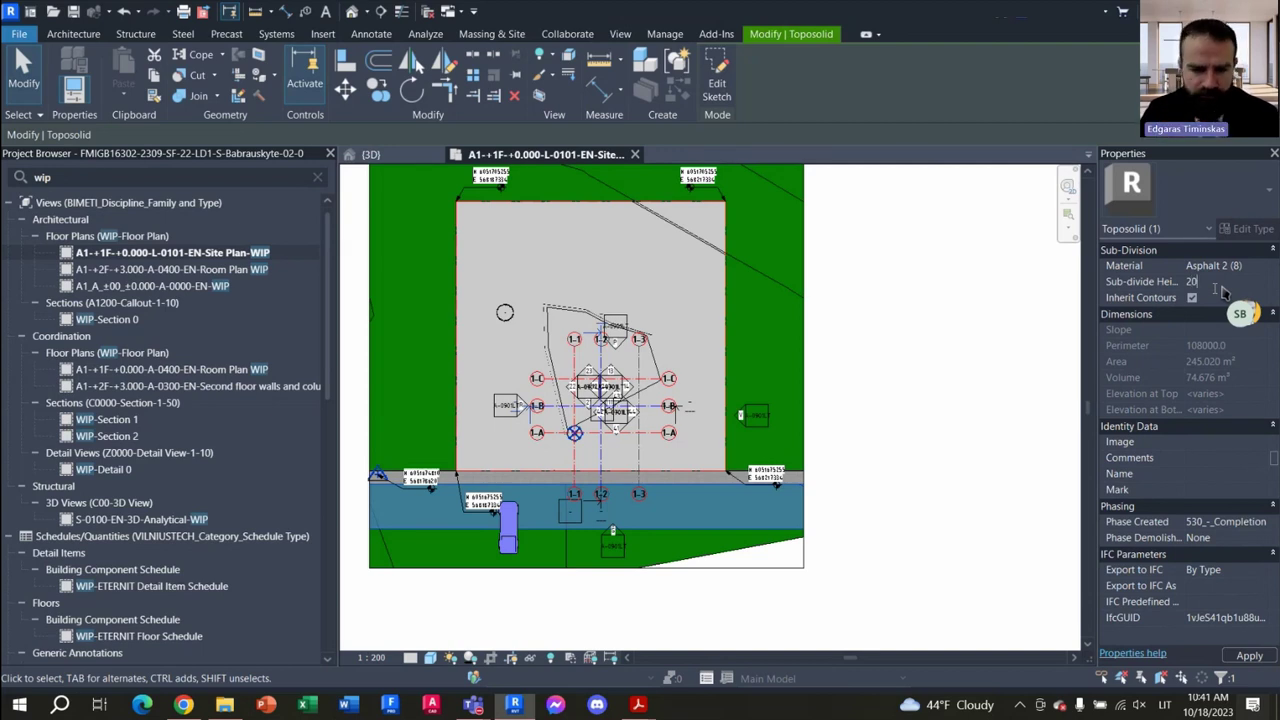
pyautogui.press('Return')
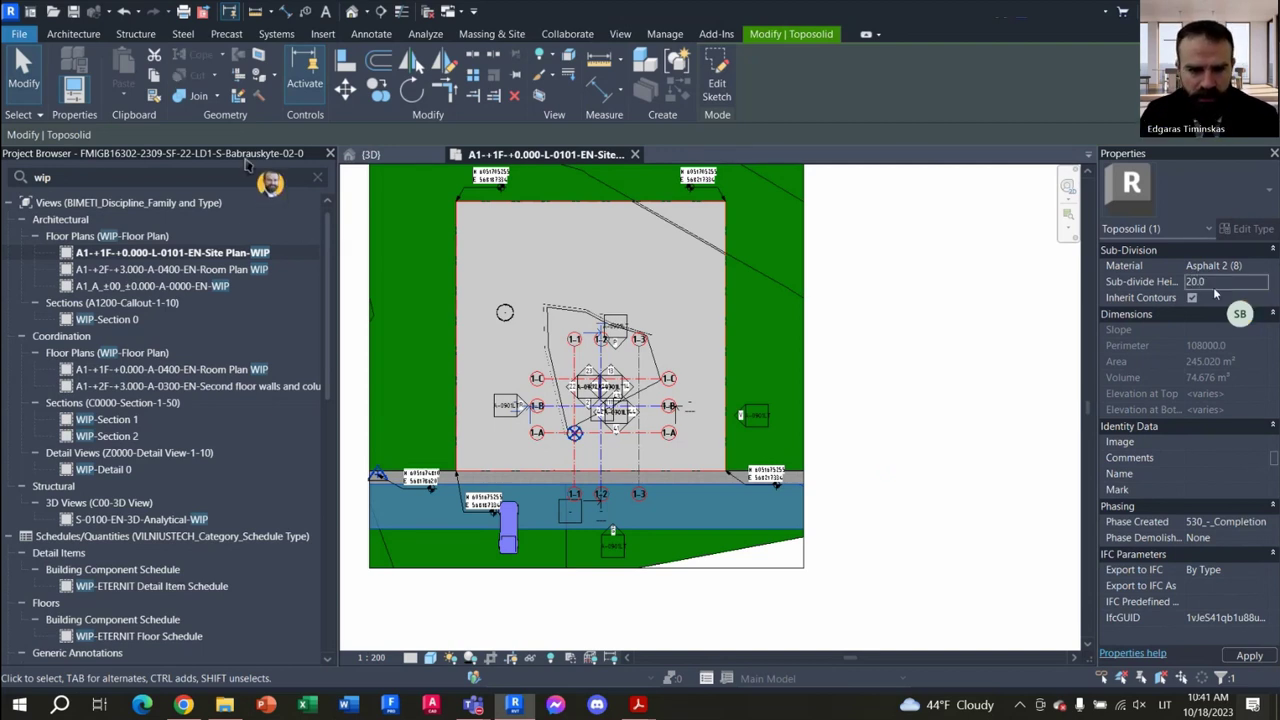
# - Show the fenced plot, road and car in an isometric 3D view with the toposolid deselected
pyautogui.click(370, 154)
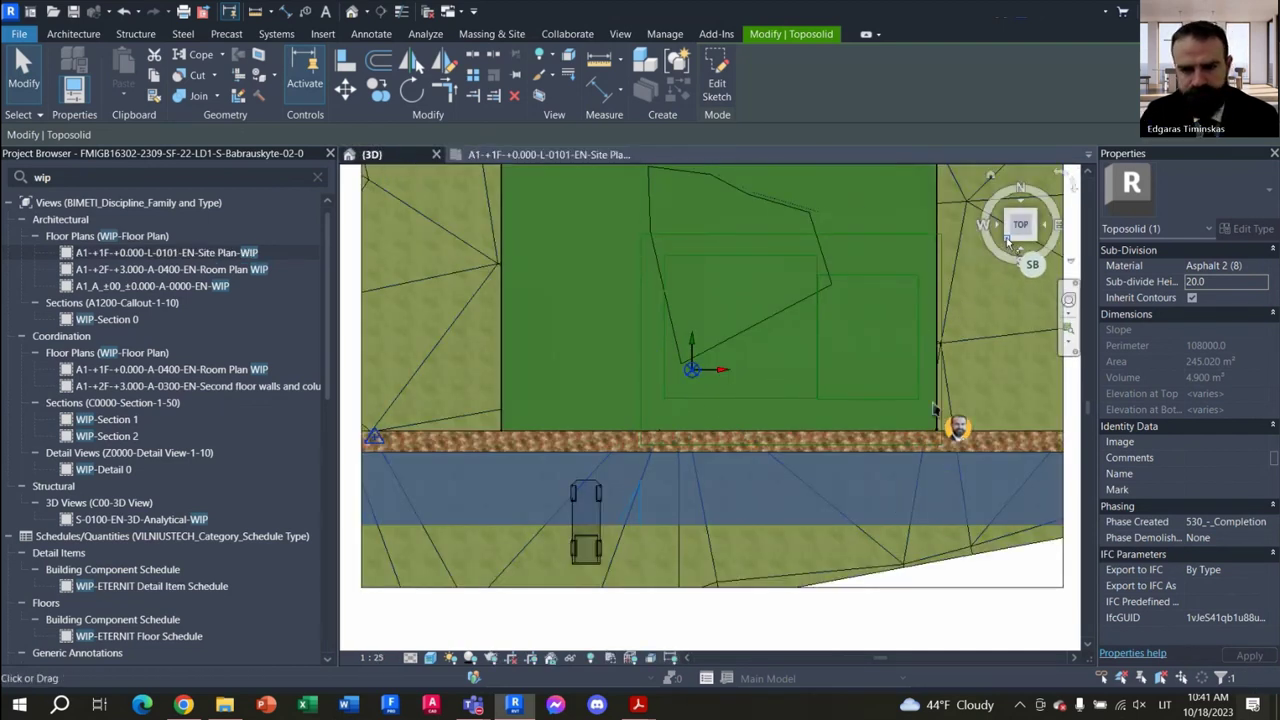
pyautogui.click(1003, 248)
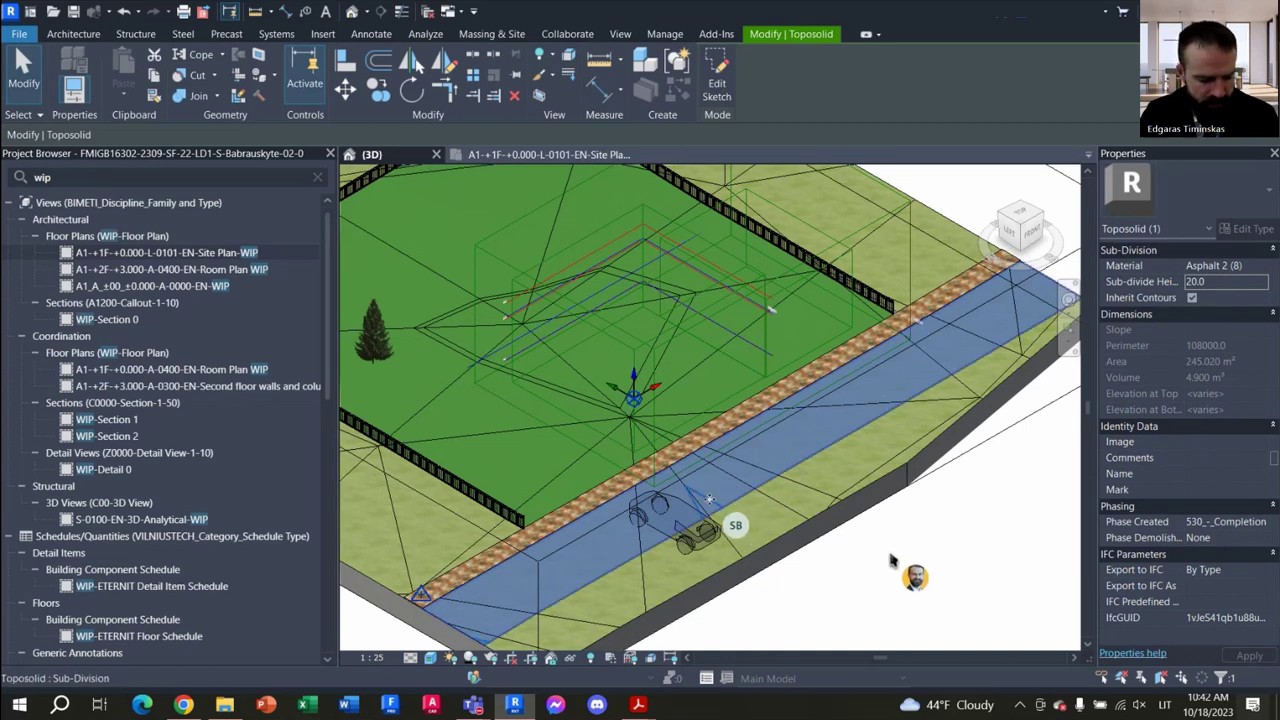
pyautogui.scroll(2, 708, 498)
pyautogui.scroll(-2, 794, 509)
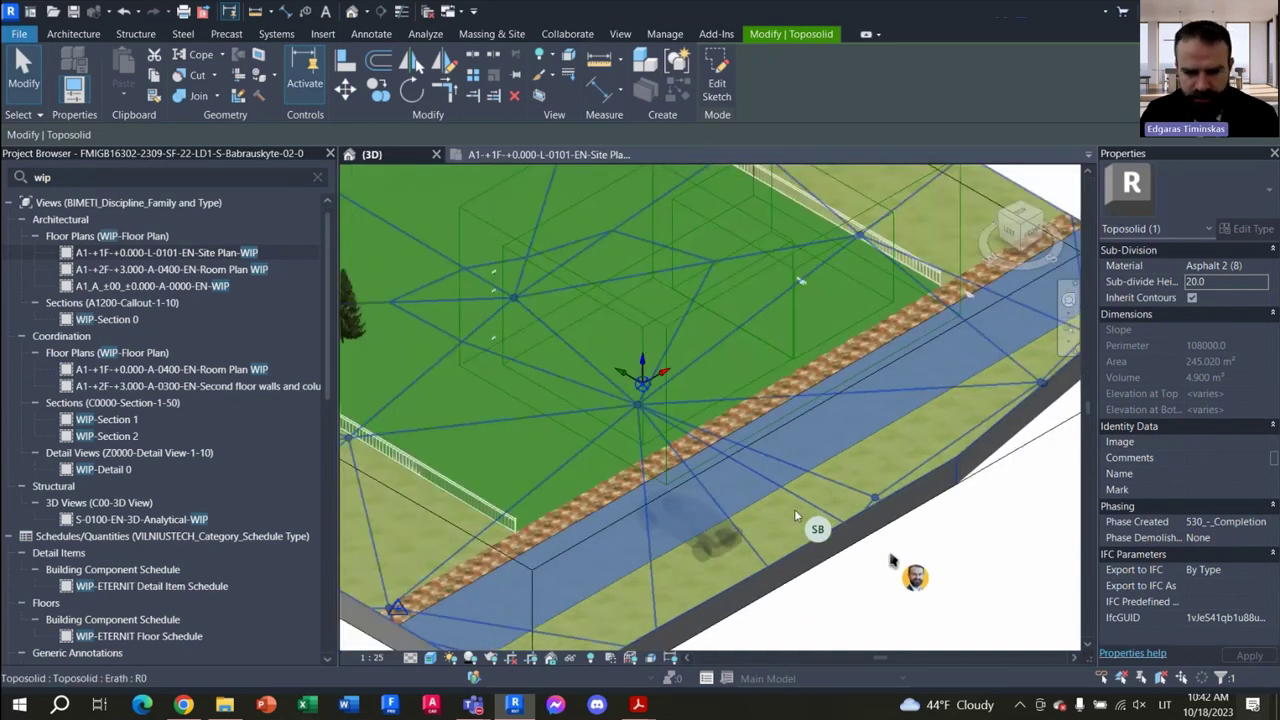
pyautogui.click(871, 596)
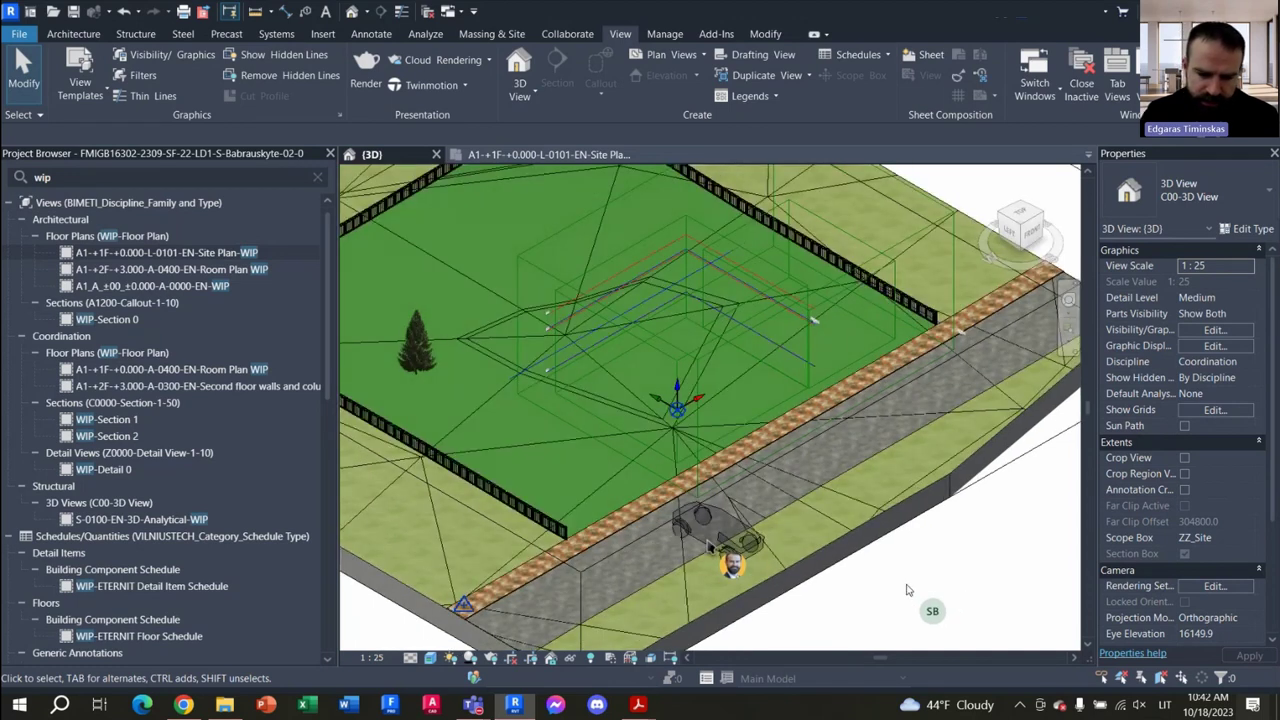
# - Flip the car to face the other way and drag it along the road
pyautogui.click(697, 541)
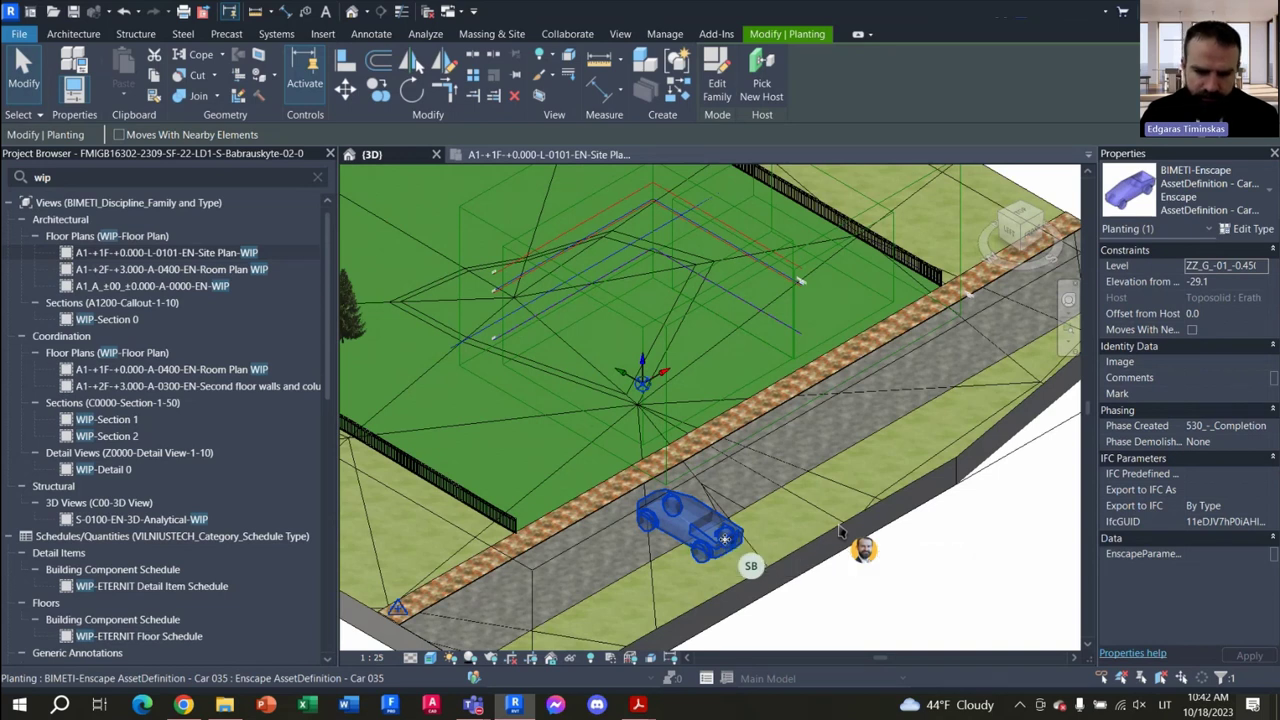
pyautogui.press('space')
pyautogui.press('space')
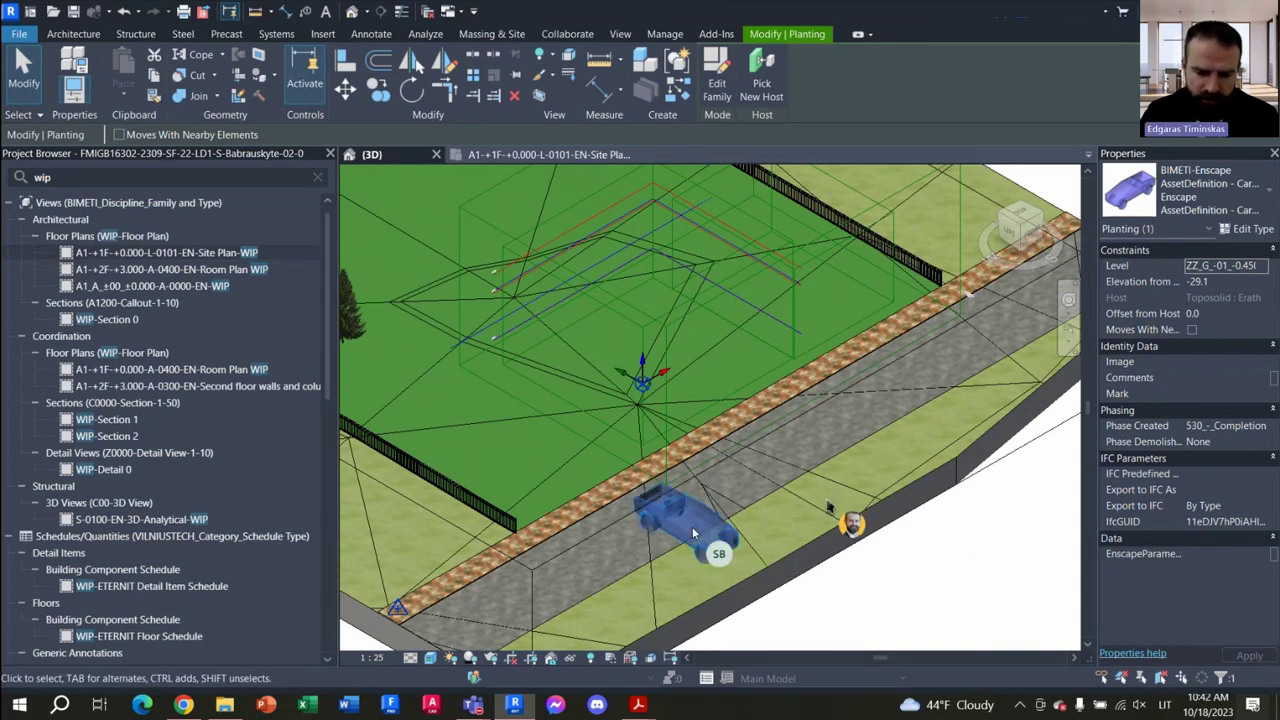
pyautogui.press('space')
pyautogui.press('space')
pyautogui.press('space')
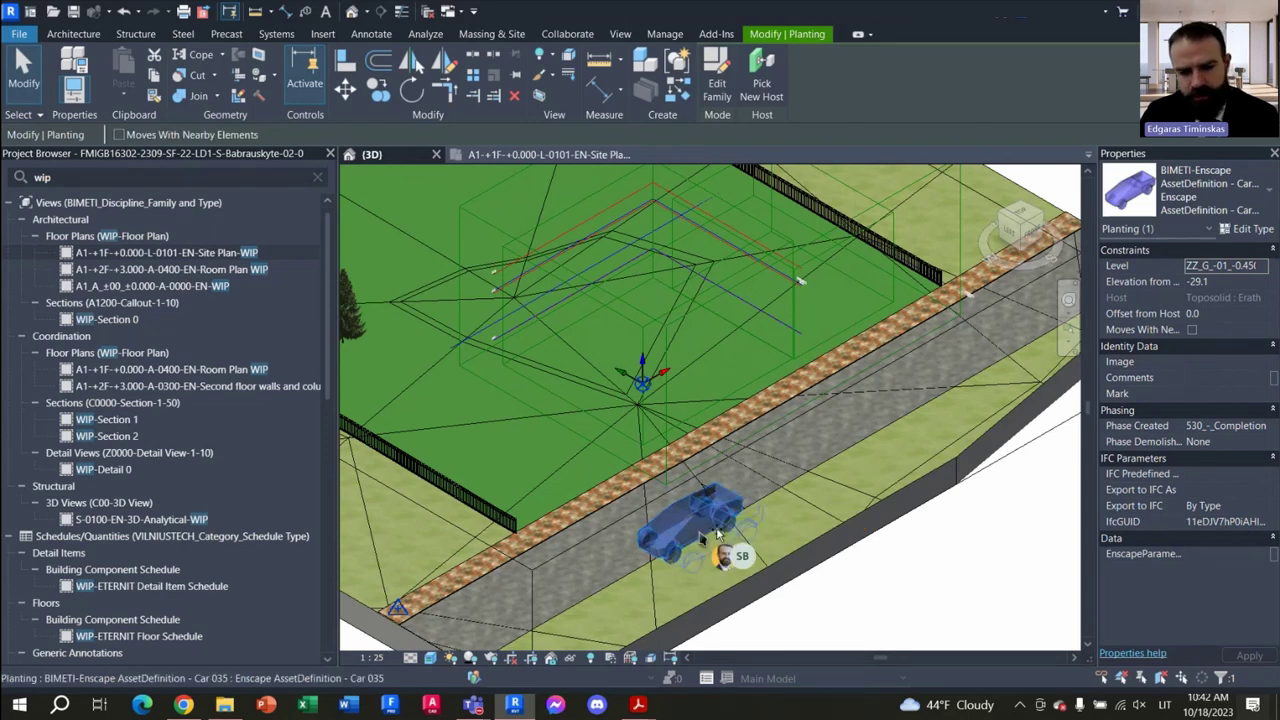
pyautogui.moveTo(692, 520); pyautogui.dragTo(756, 525)
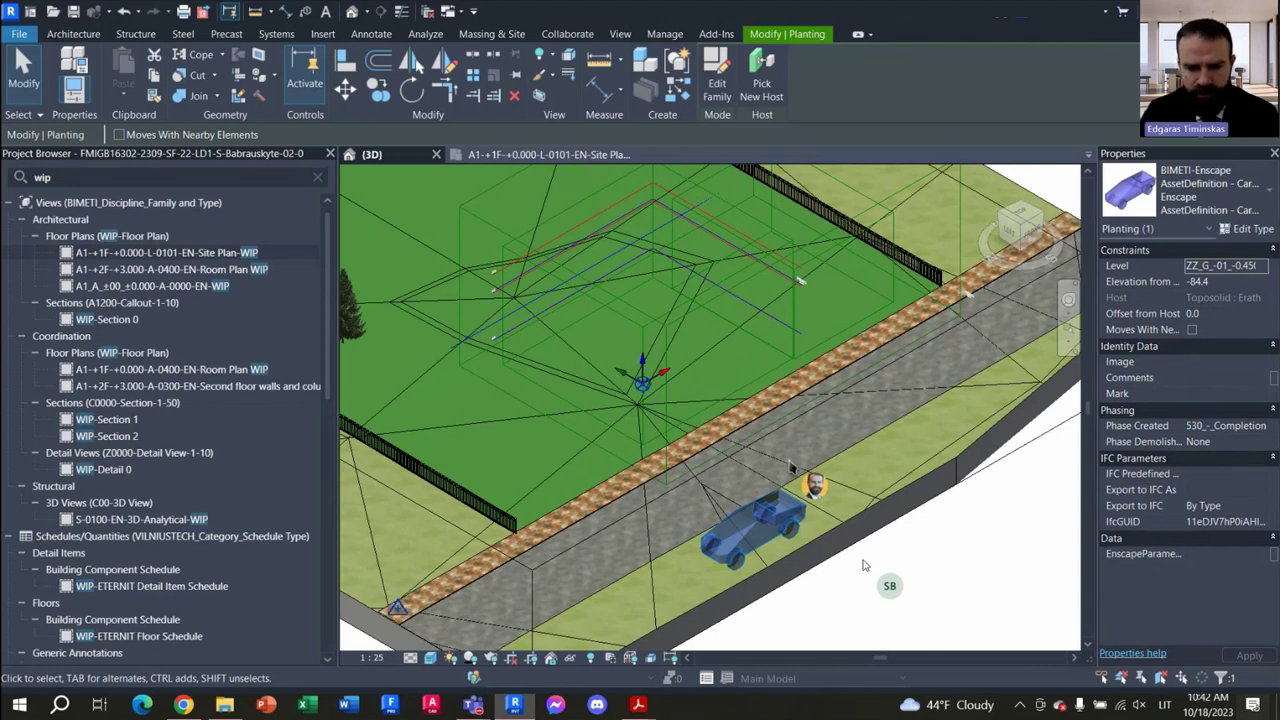
pyautogui.moveTo(756, 525); pyautogui.dragTo(858, 388)
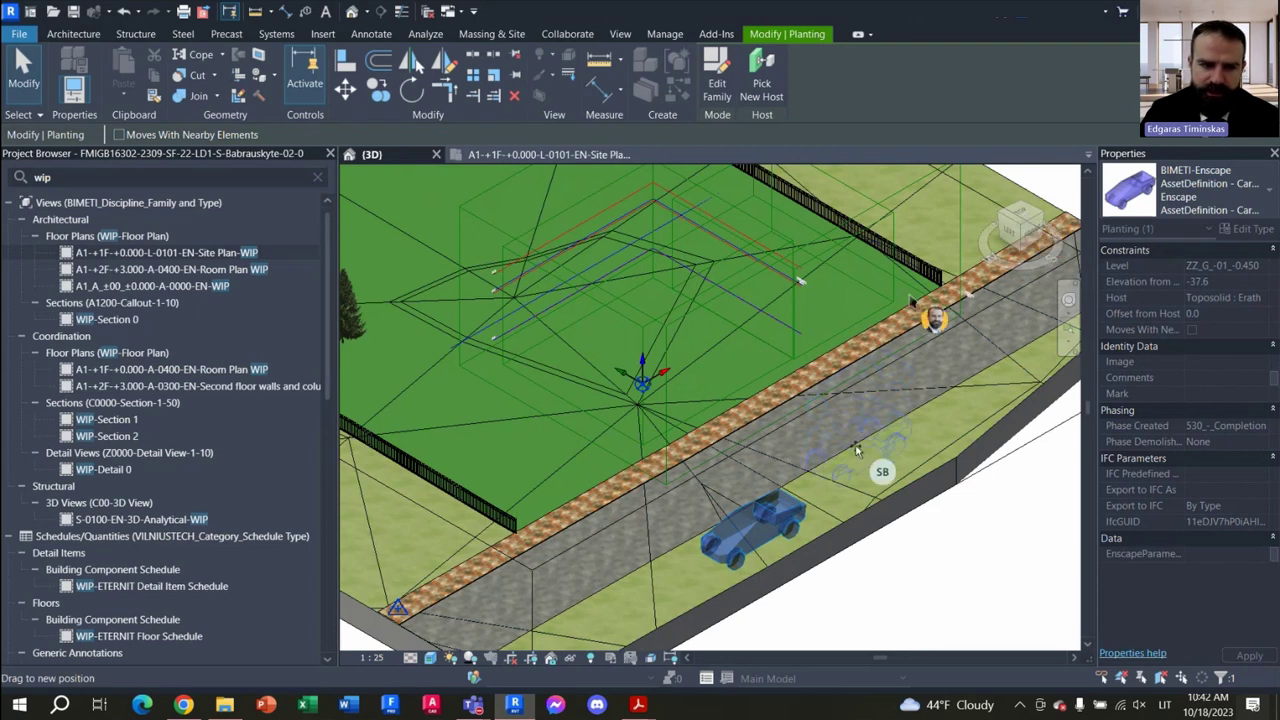
pyautogui.moveTo(858, 388); pyautogui.dragTo(860, 475)
# - From the Top view, Move the car precisely onto the asphalt road
pyautogui.click(346, 89)
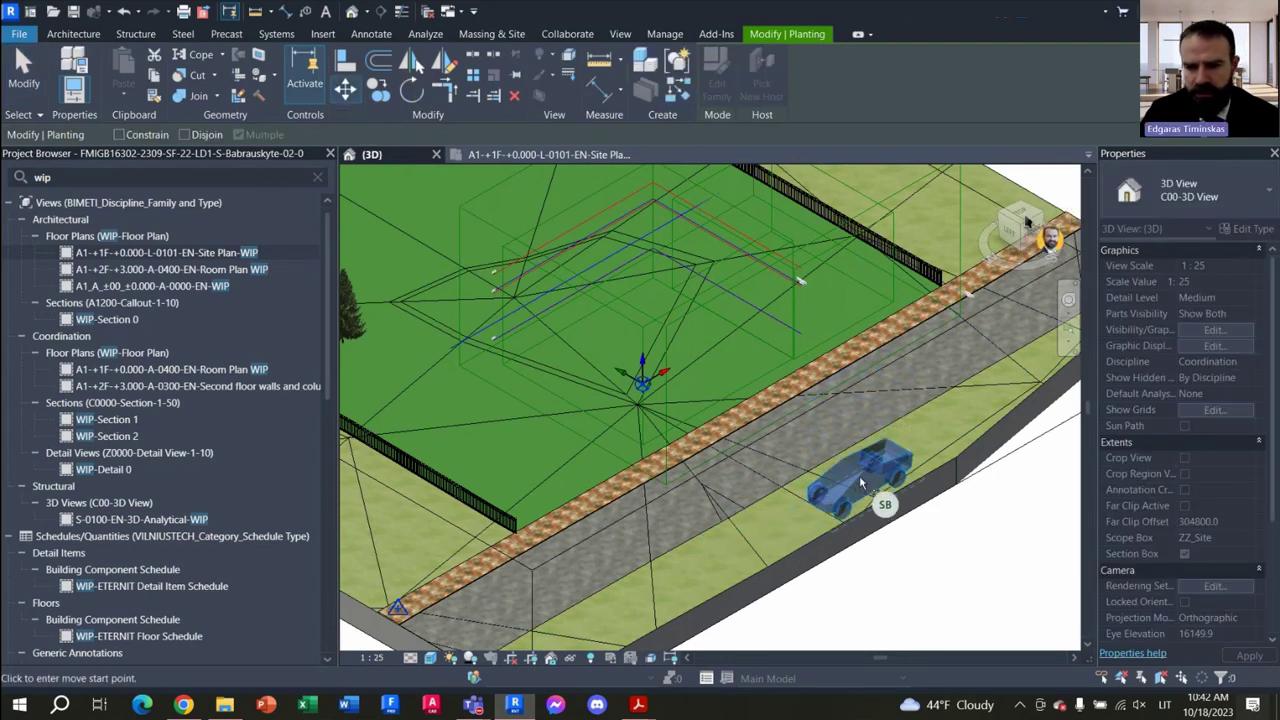
pyautogui.click(1022, 218)
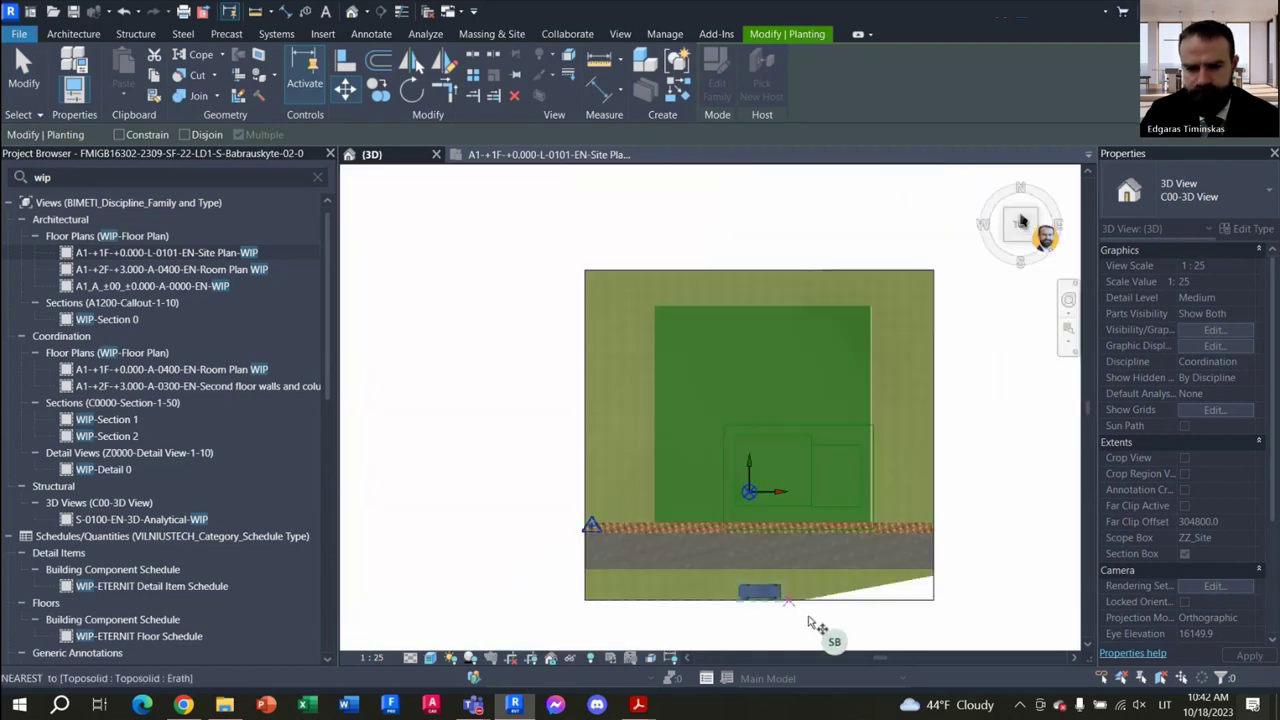
pyautogui.scroll(3, 690, 590)
pyautogui.scroll(1, 705, 524)
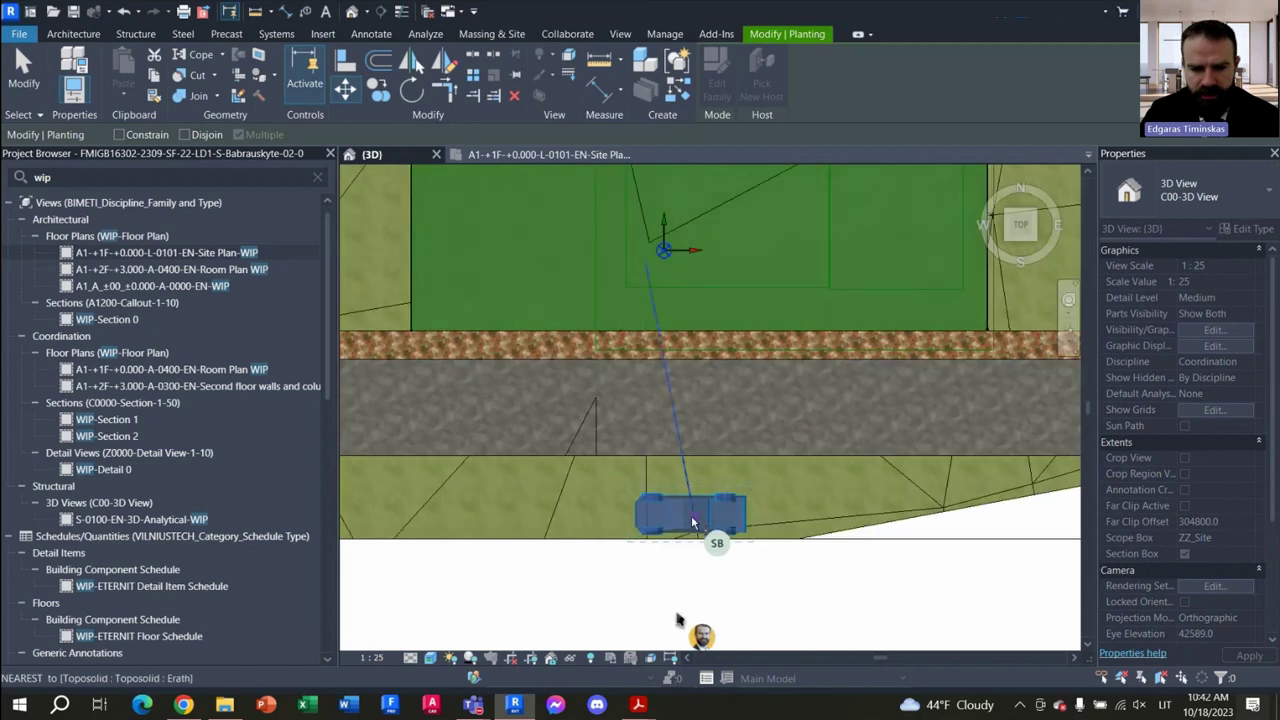
pyautogui.click(720, 515)
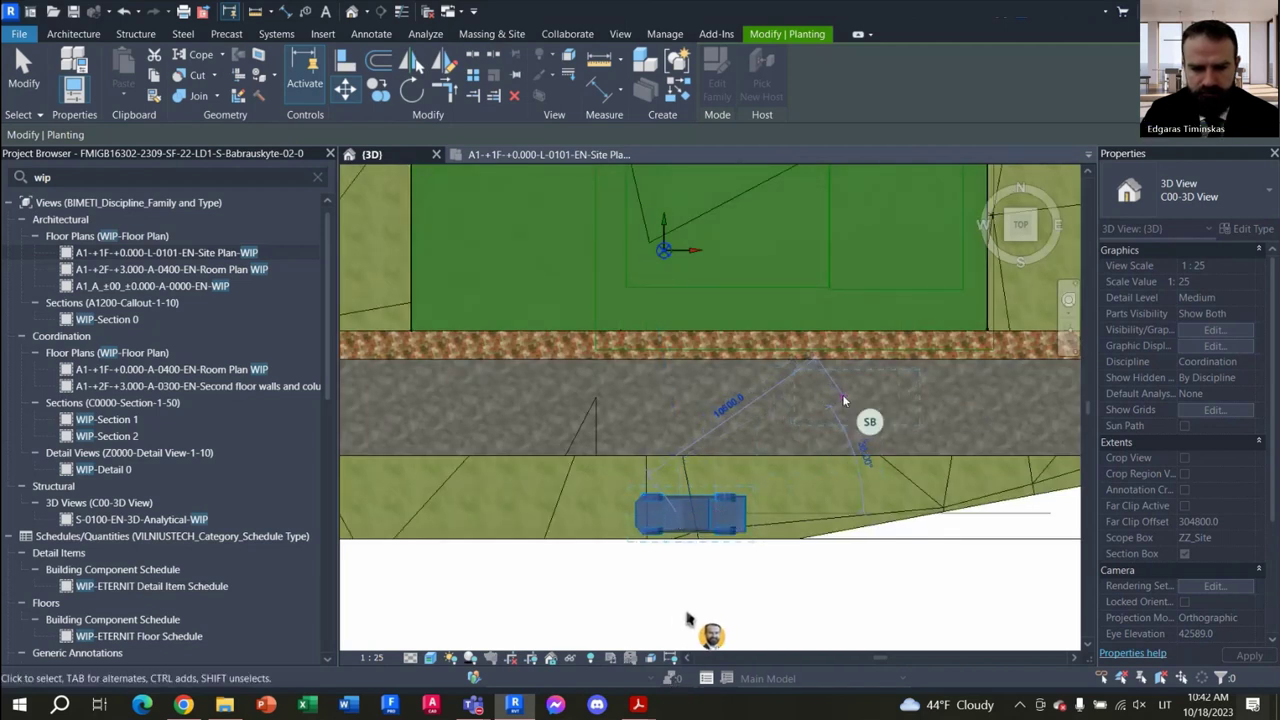
pyautogui.click(843, 397)
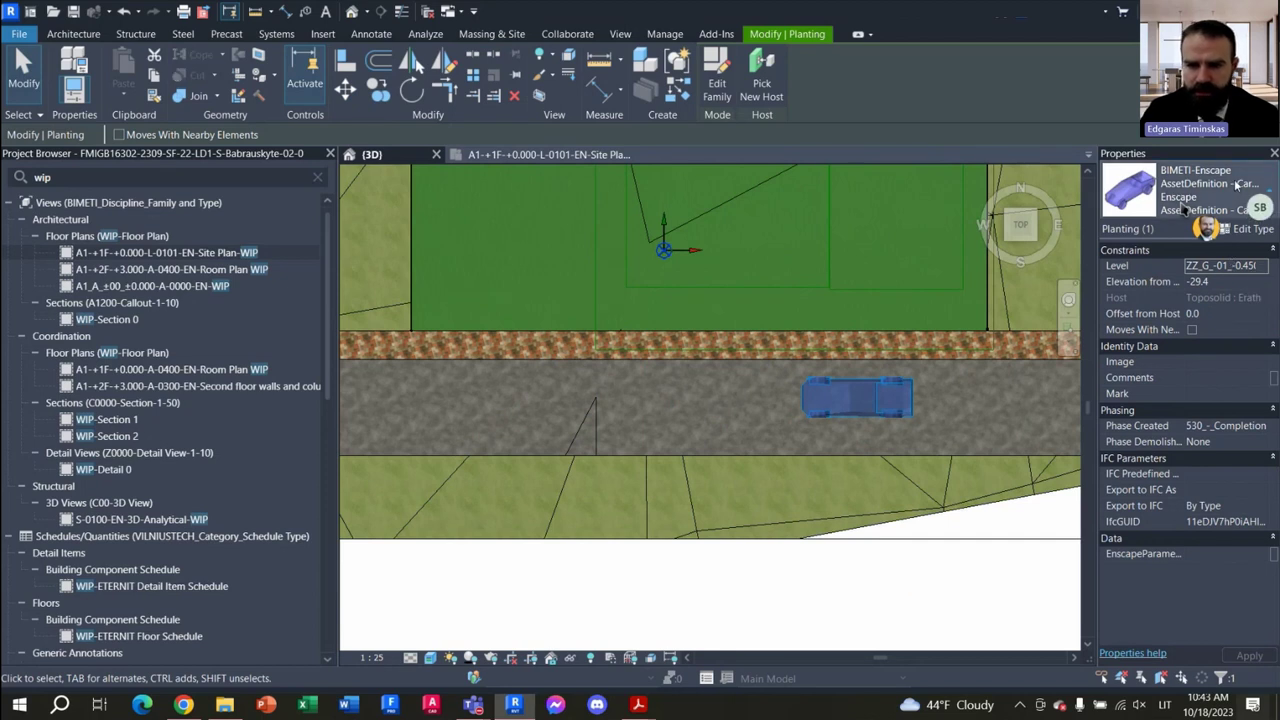
pyautogui.click(1237, 185)
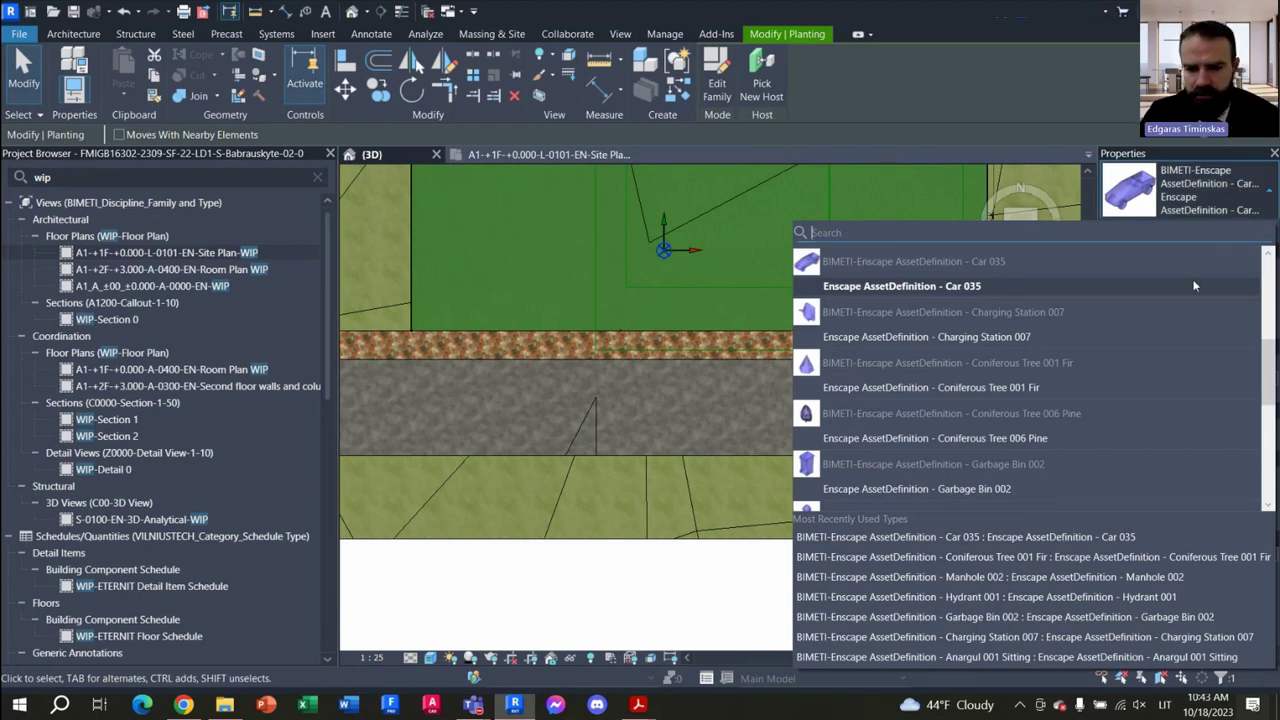
pyautogui.scroll(-5, 1190, 437)
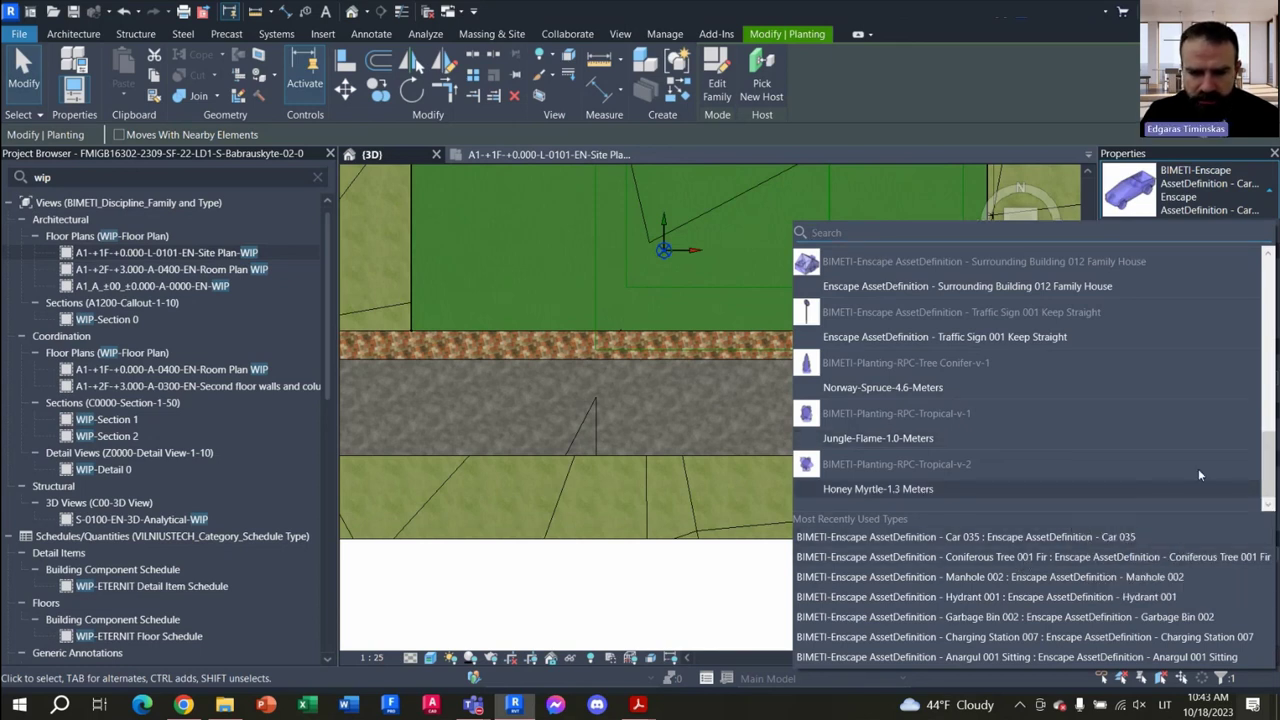
pyautogui.scroll(3, 1163, 460)
pyautogui.scroll(2, 1155, 453)
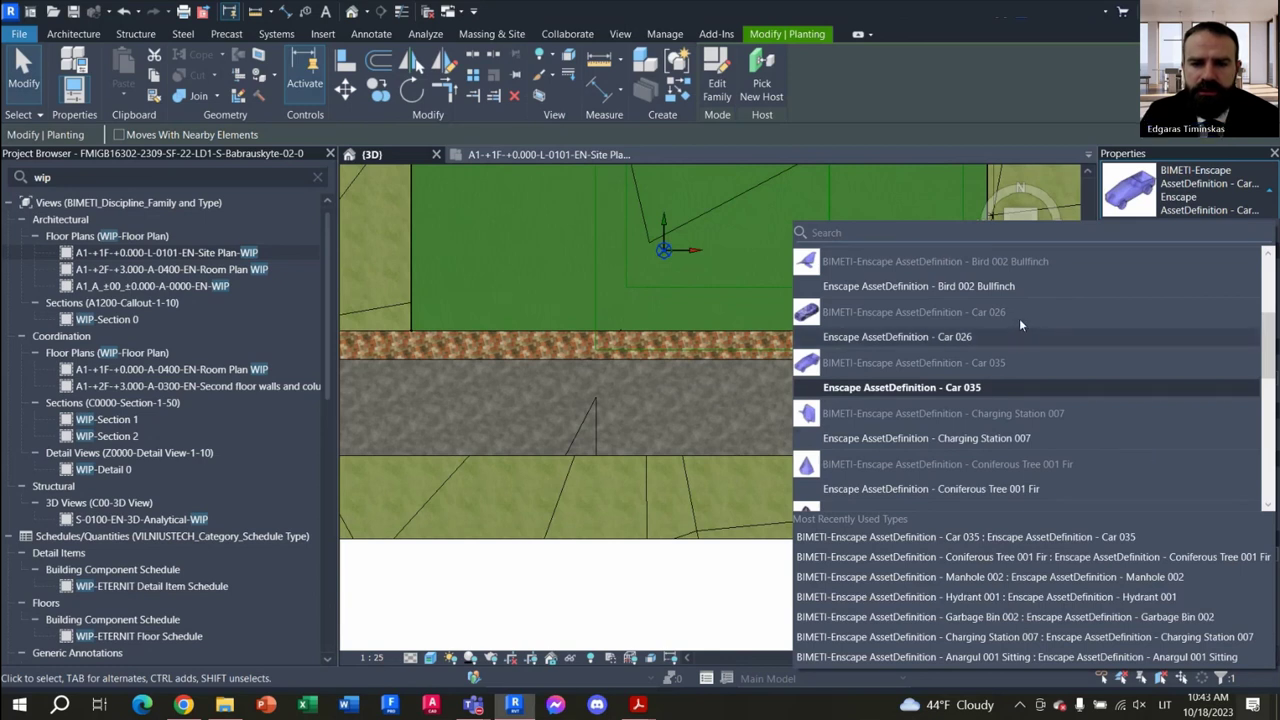
pyautogui.scroll(2, 1016, 334)
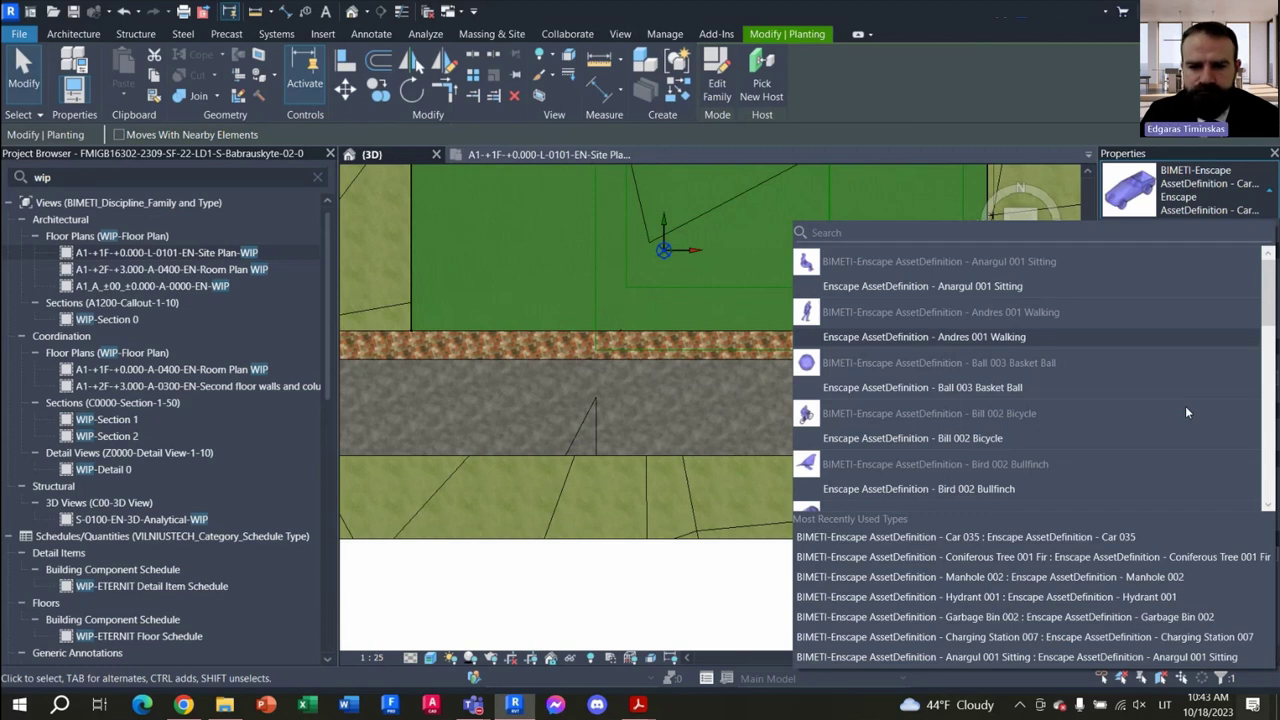
pyautogui.scroll(-1, 1187, 412)
pyautogui.scroll(-2, 1187, 412)
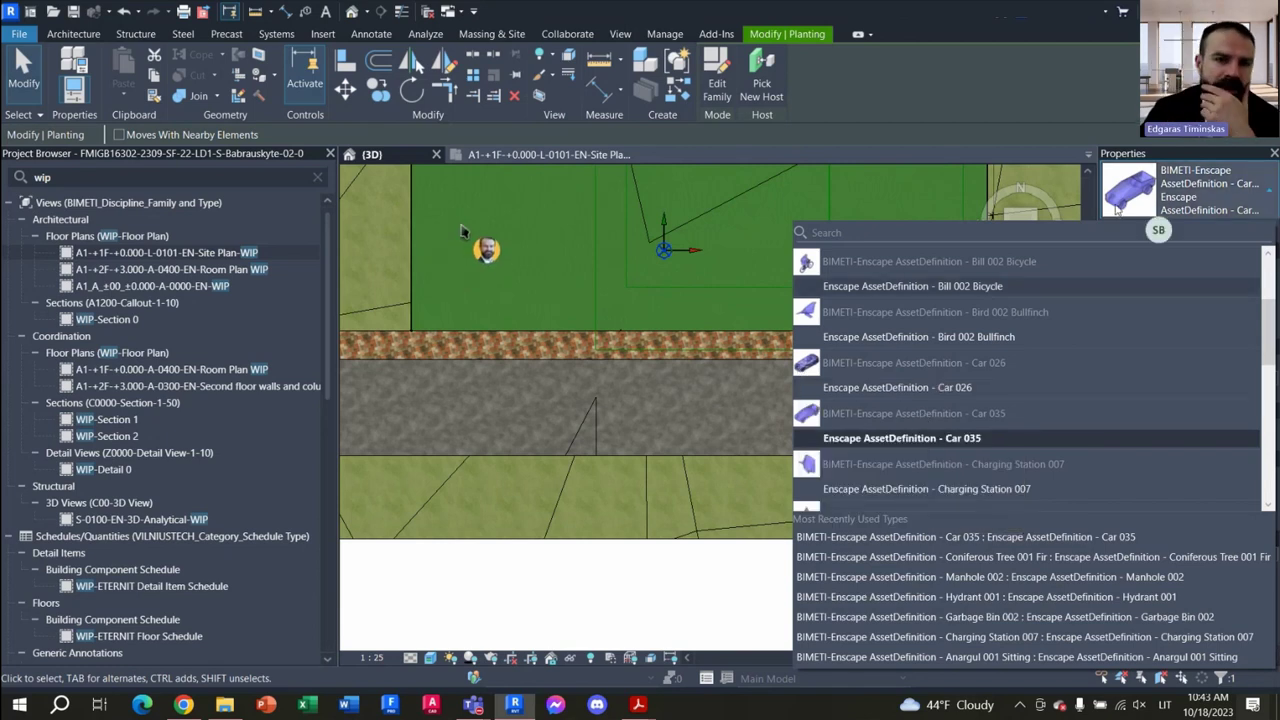
pyautogui.click(1071, 157)
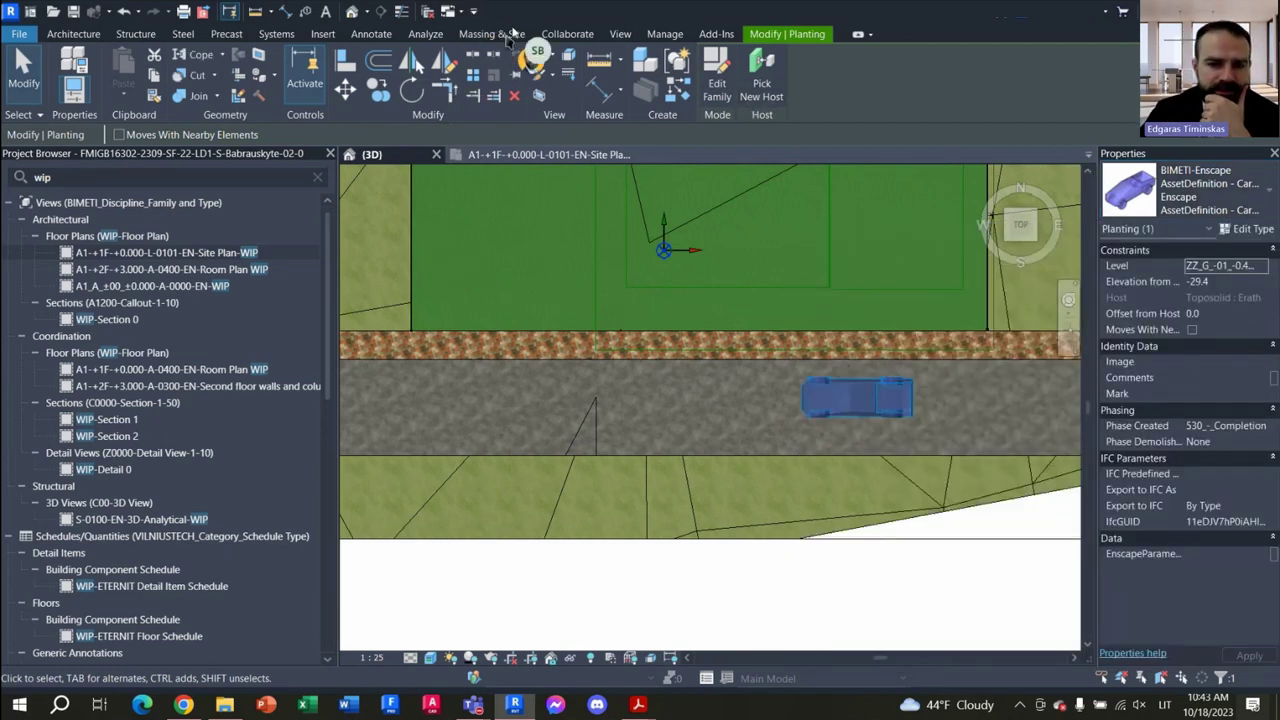
# - Start a Site Component placement from Massing & Site and open its type list
pyautogui.click(515, 38)
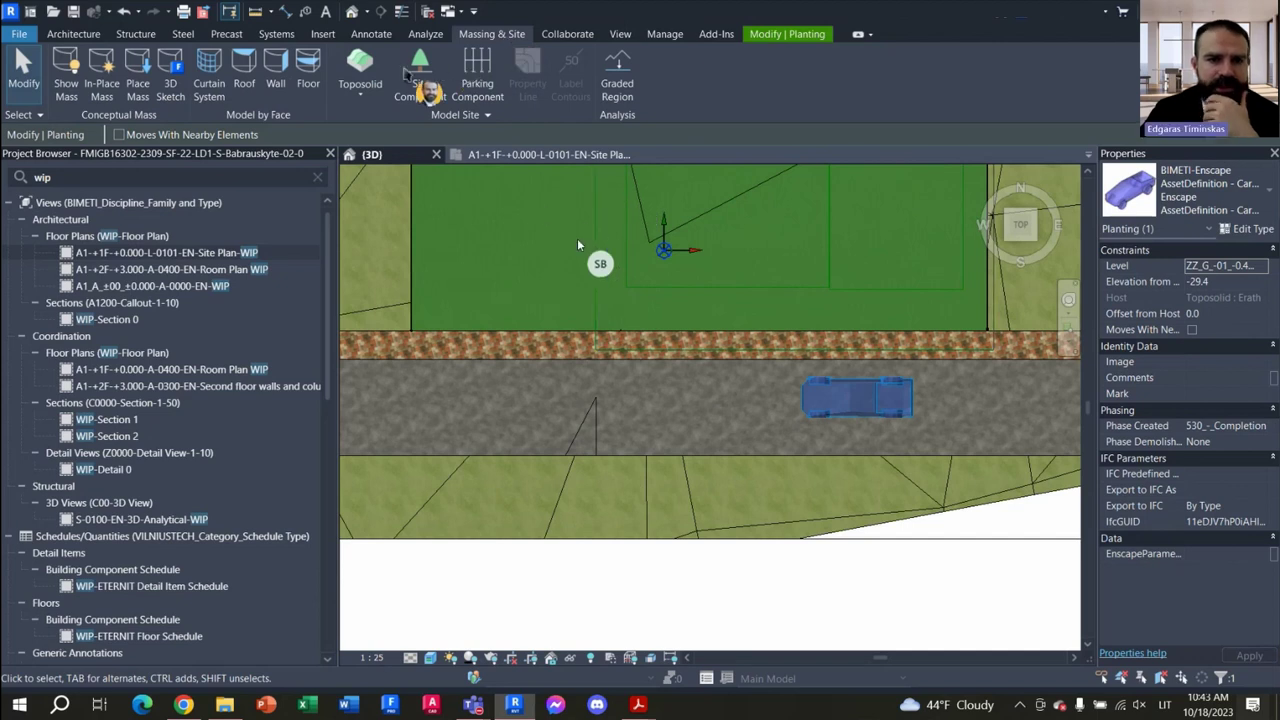
pyautogui.click(421, 72)
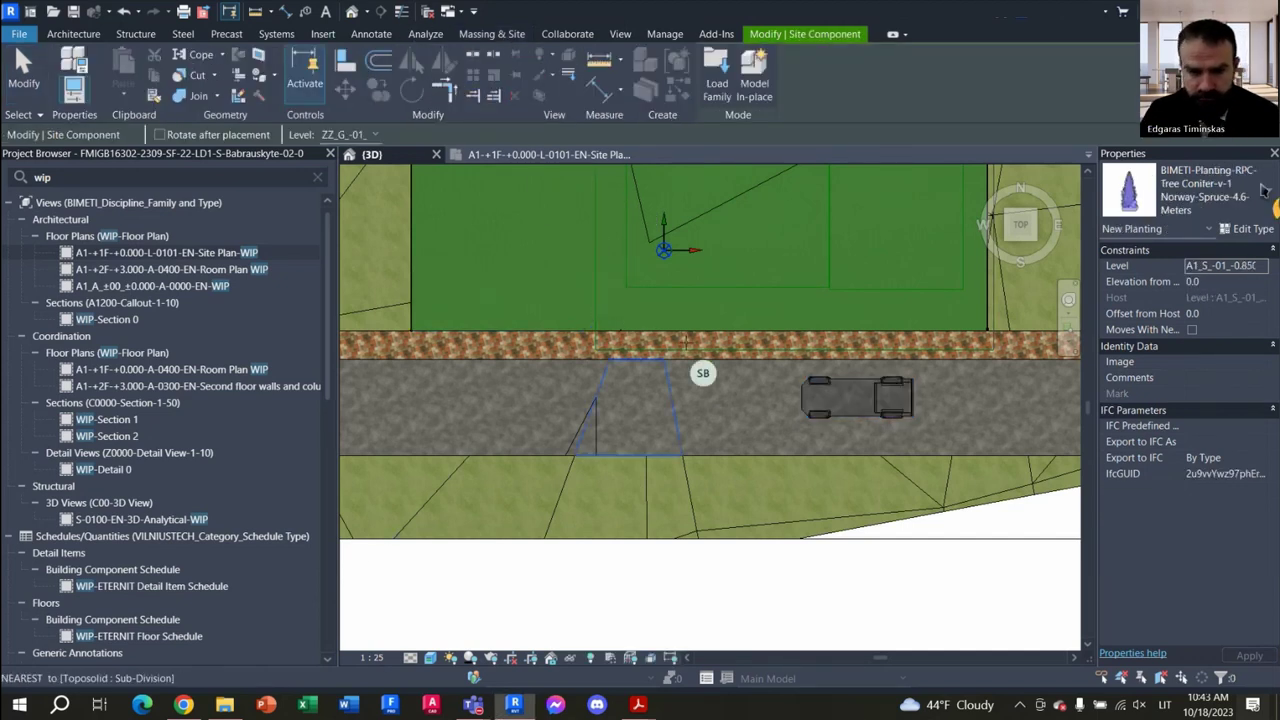
pyautogui.click(1225, 205)
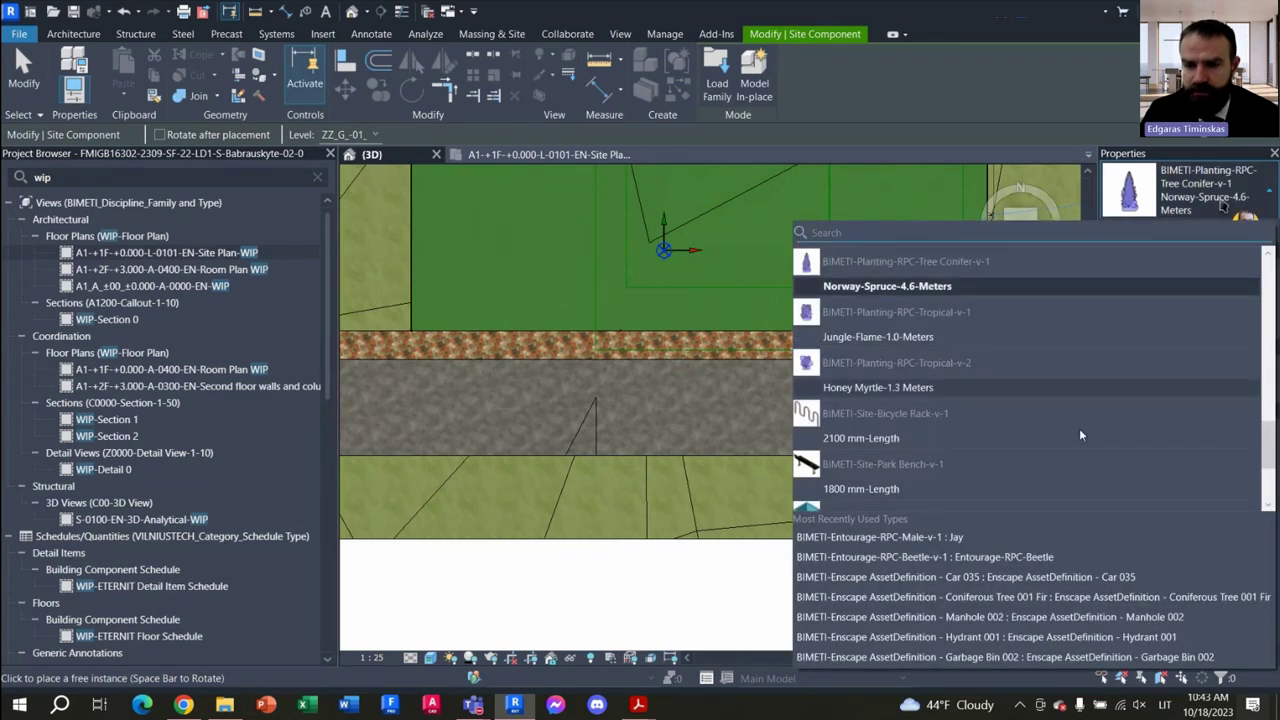
# - Scroll the component type list down toward Entourage-RPC-Beetle
pyautogui.scroll(-1, 1058, 406)
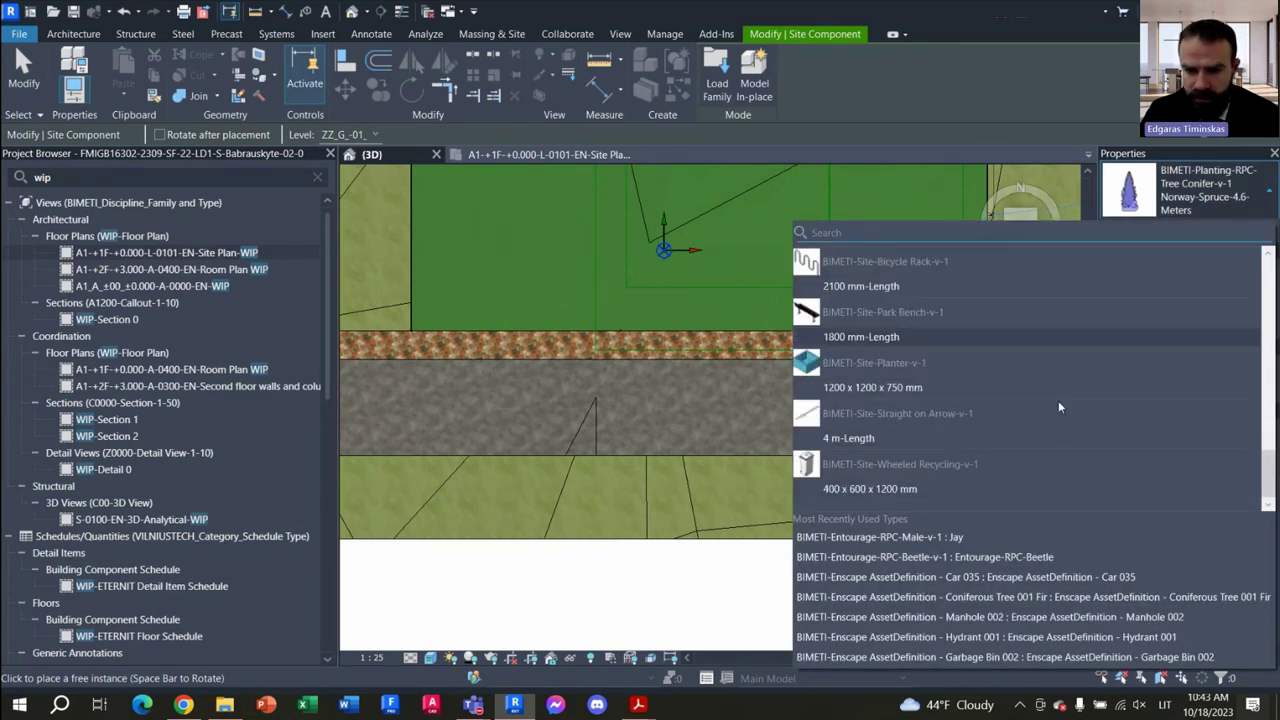
pyautogui.scroll(3, 1058, 400)
pyautogui.scroll(3, 1058, 400)
pyautogui.scroll(3, 1058, 405)
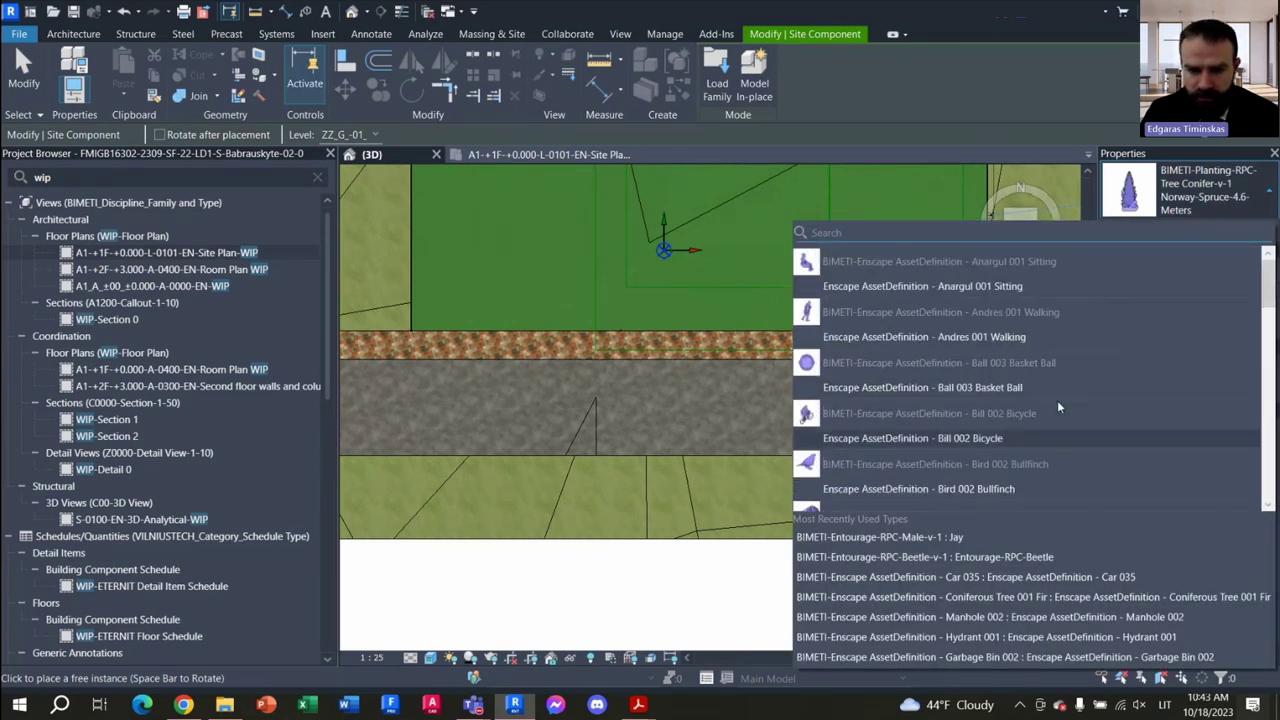
pyautogui.scroll(-1, 1048, 421)
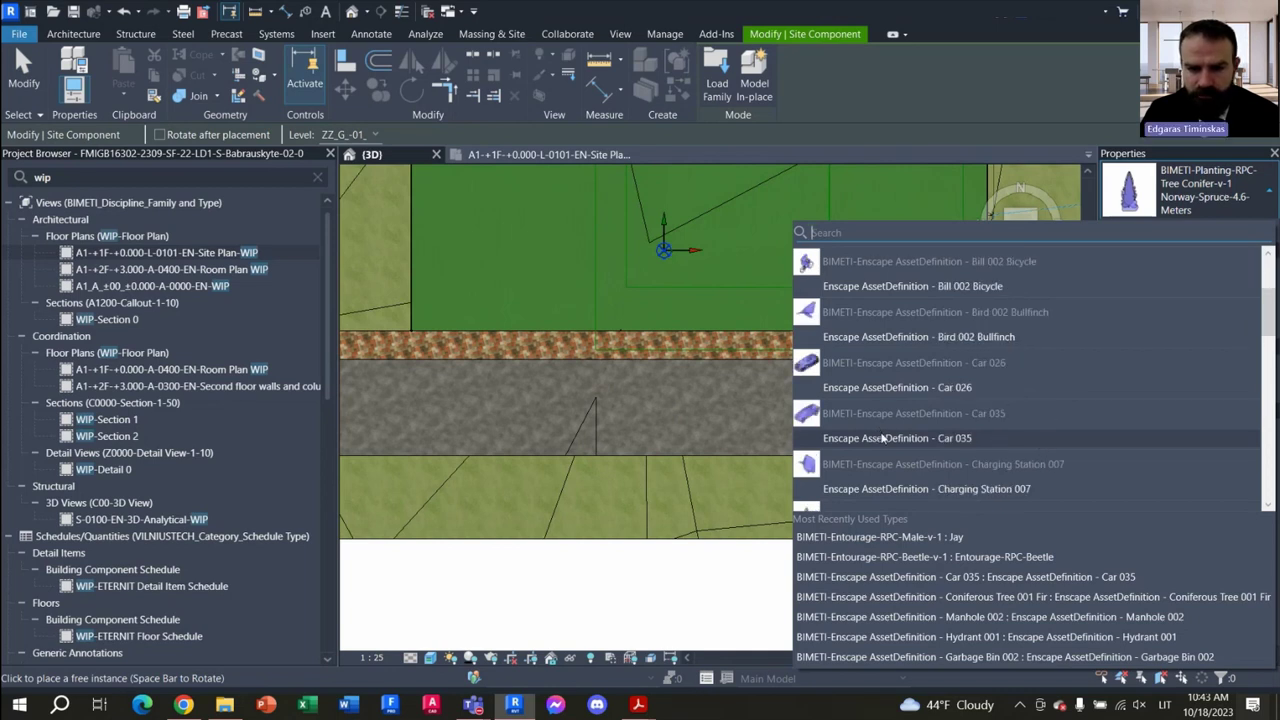
pyautogui.scroll(-1, 922, 418)
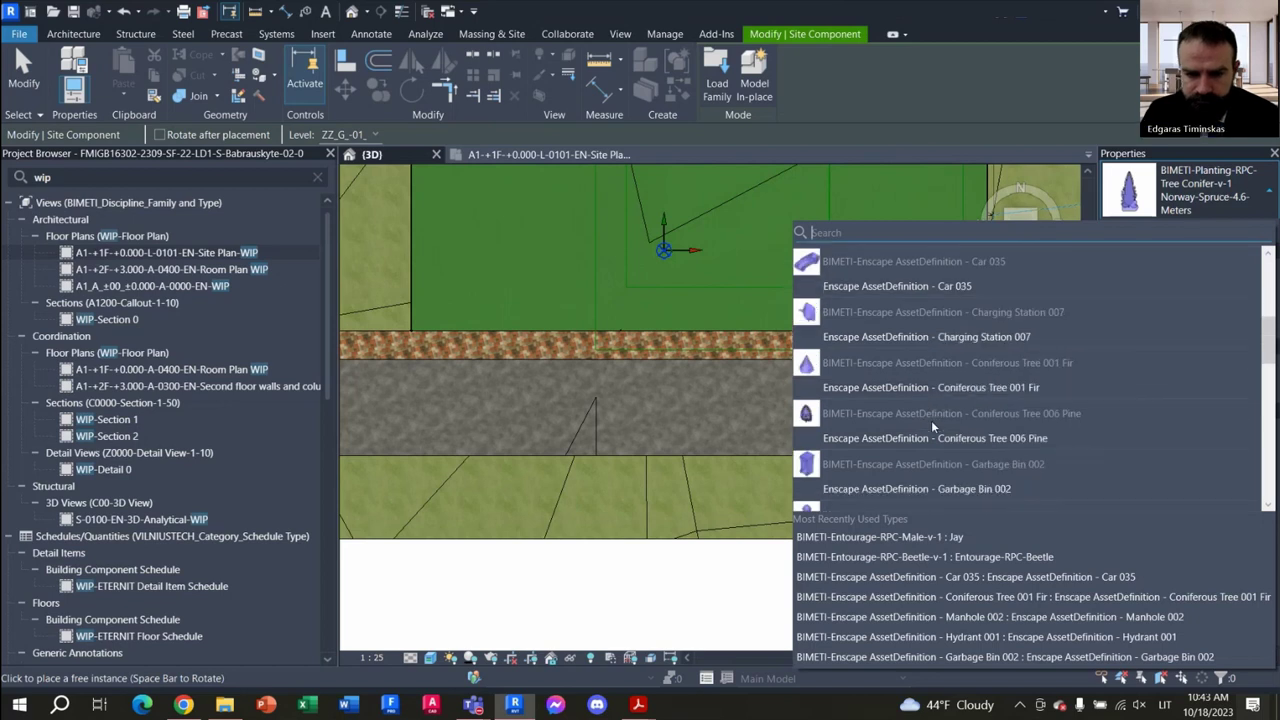
pyautogui.scroll(-1, 931, 420)
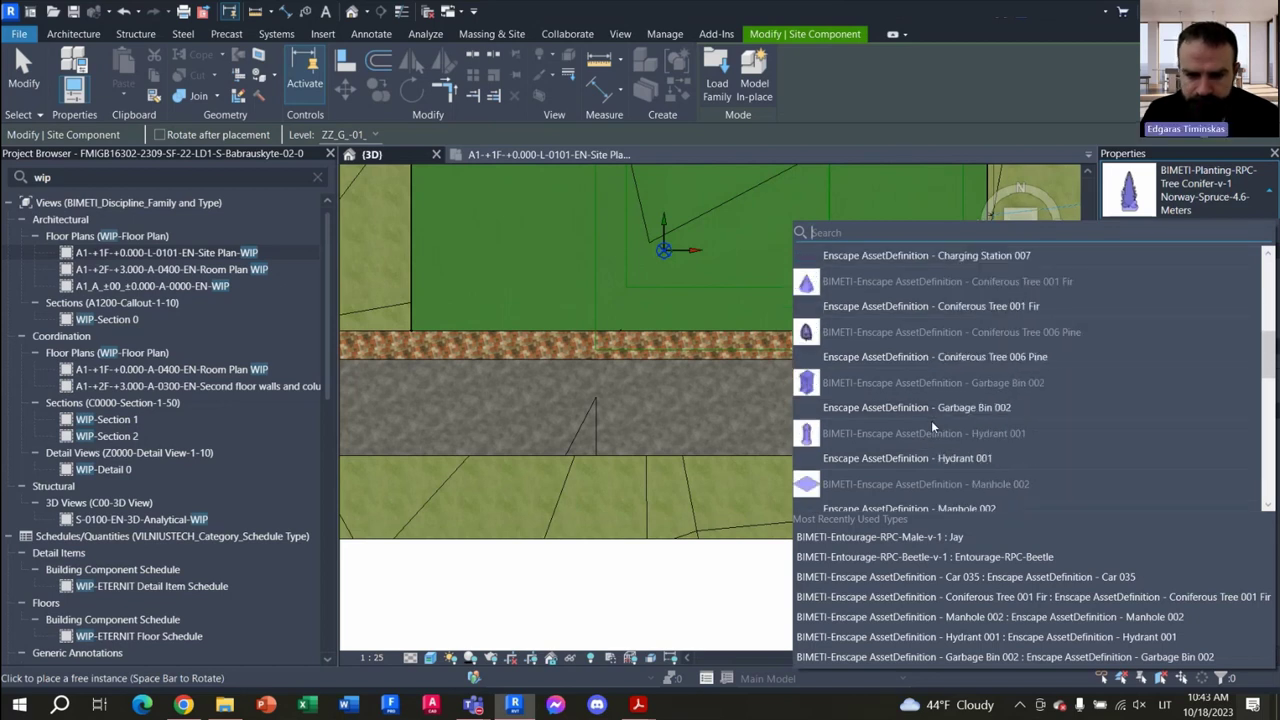
pyautogui.scroll(-2, 931, 420)
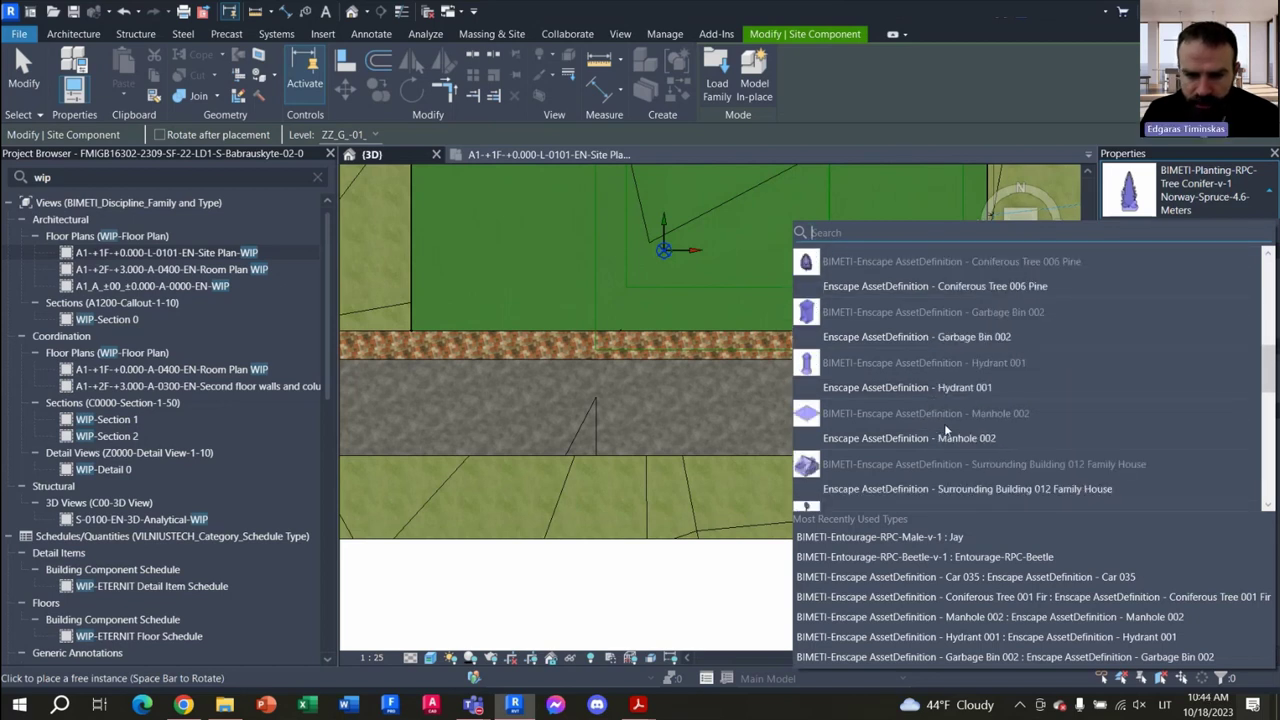
pyautogui.scroll(-1, 942, 425)
pyautogui.scroll(-1, 944, 423)
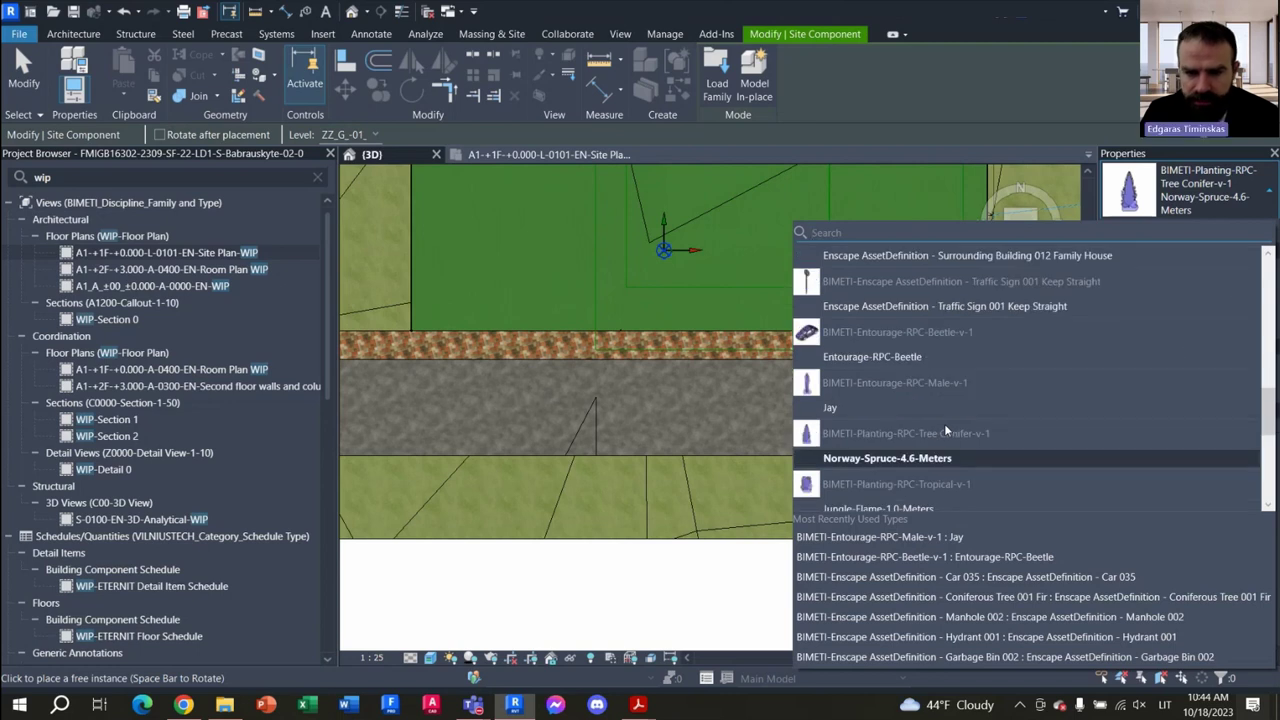
# - Place an Entourage-RPC-Beetle car on the road left of the dark car
pyautogui.click(872, 356)
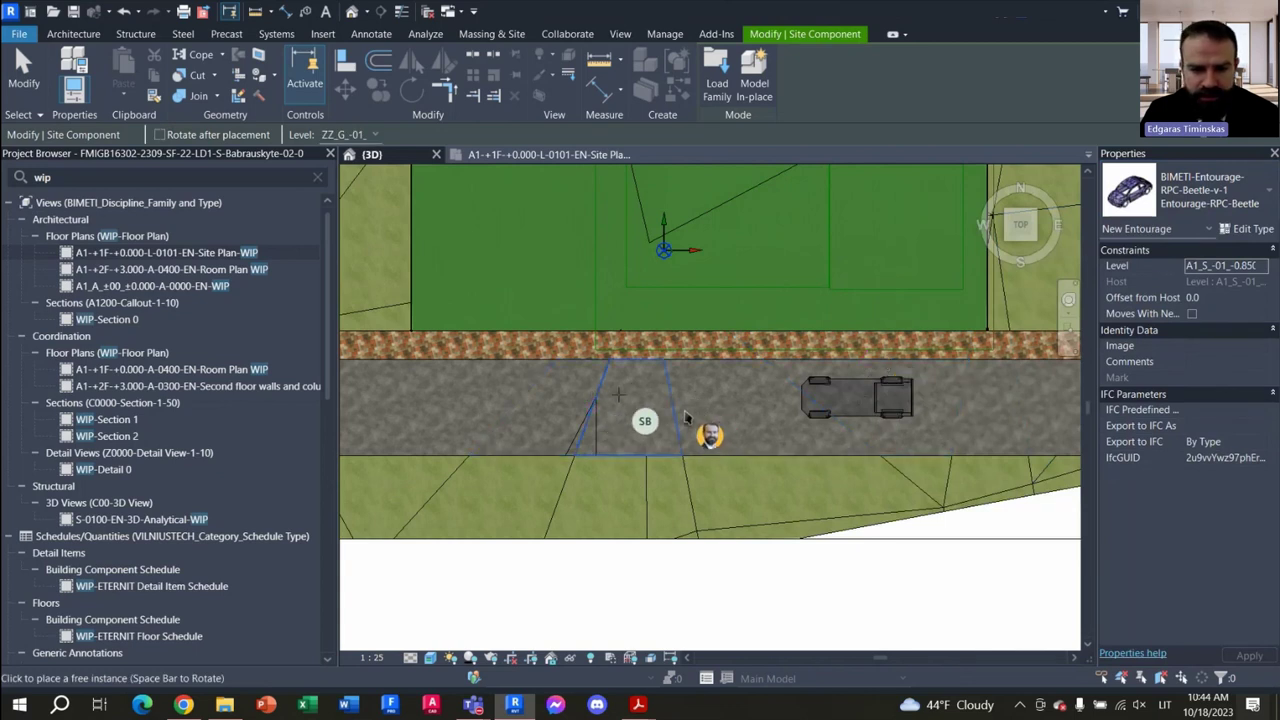
pyautogui.click(618, 380)
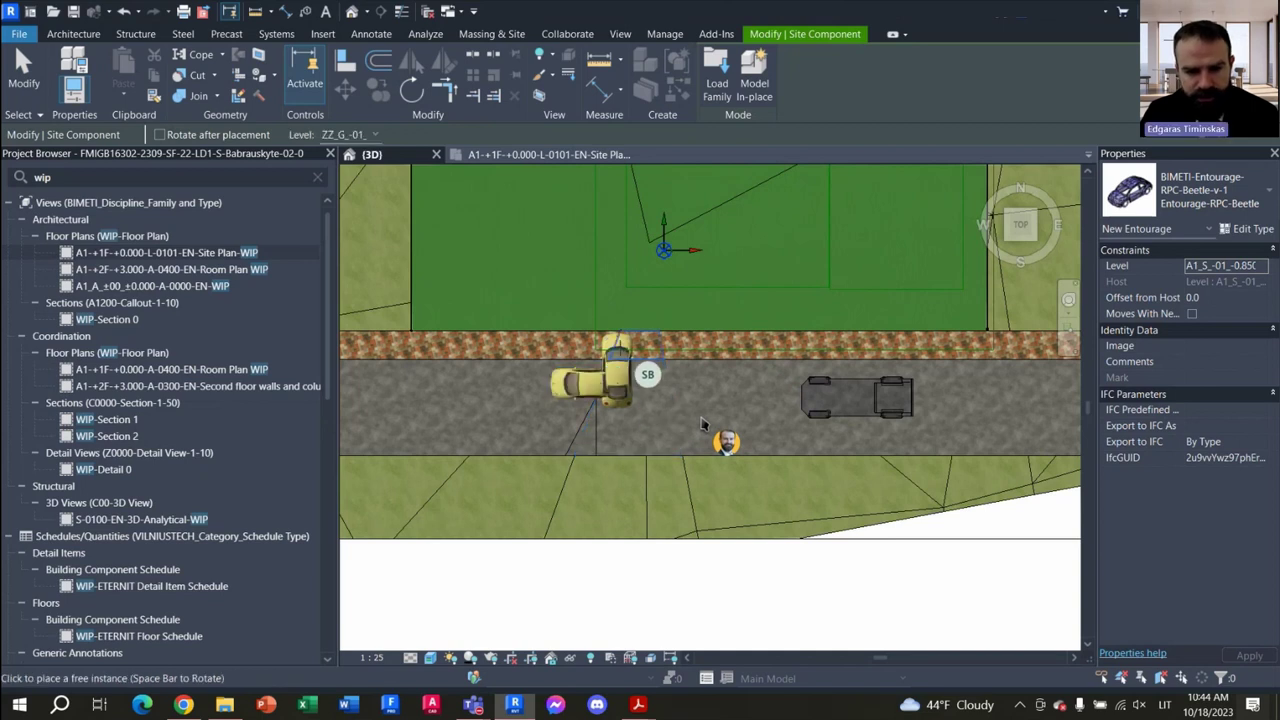
pyautogui.press('Escape')
# - Delete the extra upright Beetle, then select the dark car and orbit to an oblique view
pyautogui.click(617, 385)
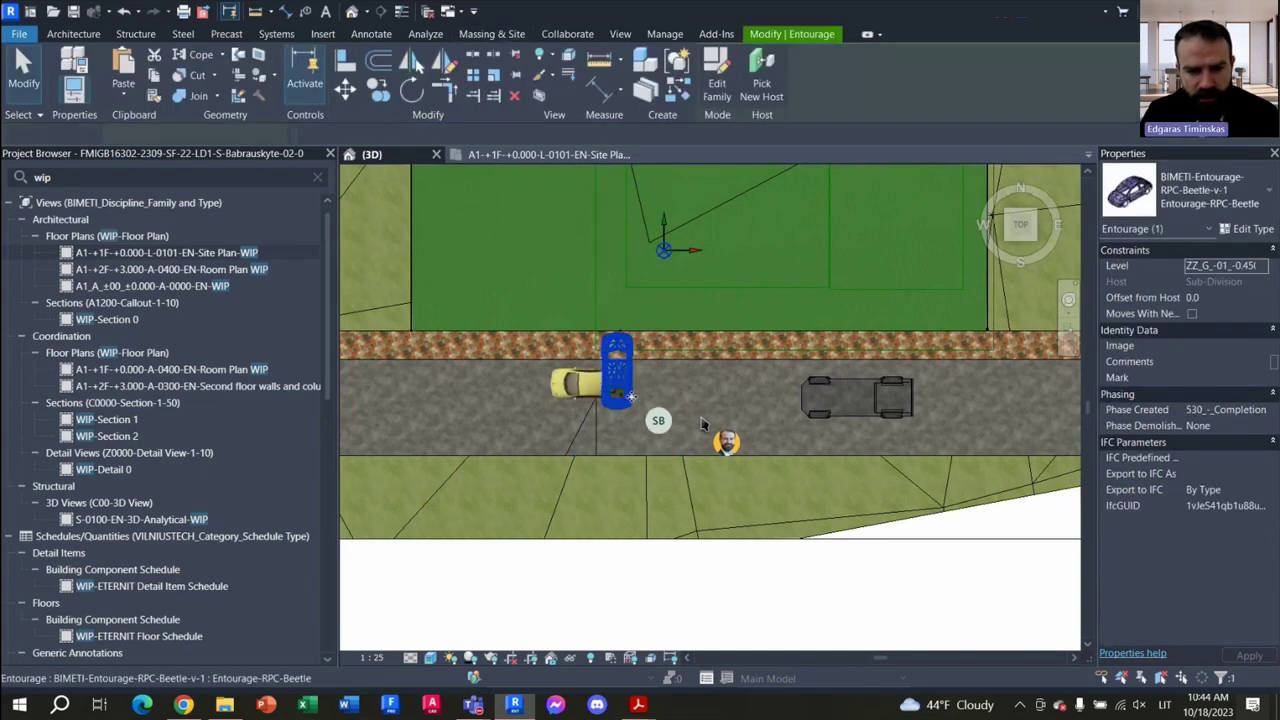
pyautogui.press('Delete')
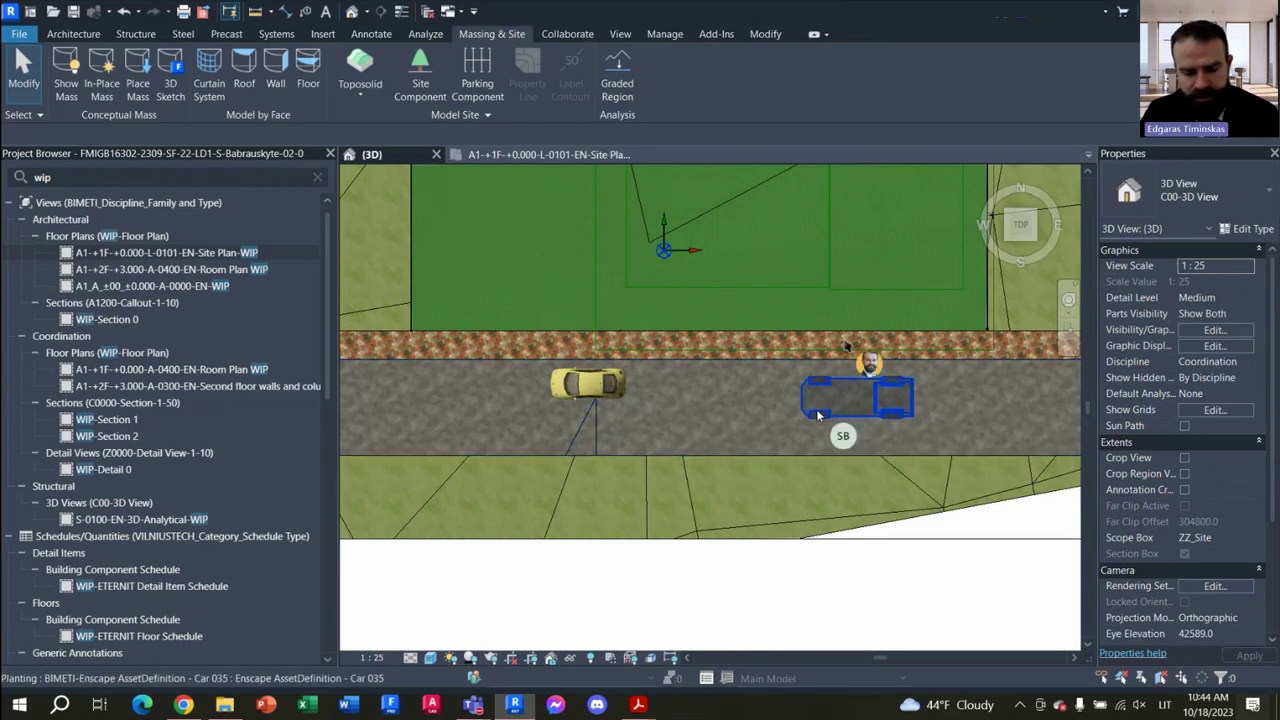
pyautogui.click(816, 411)
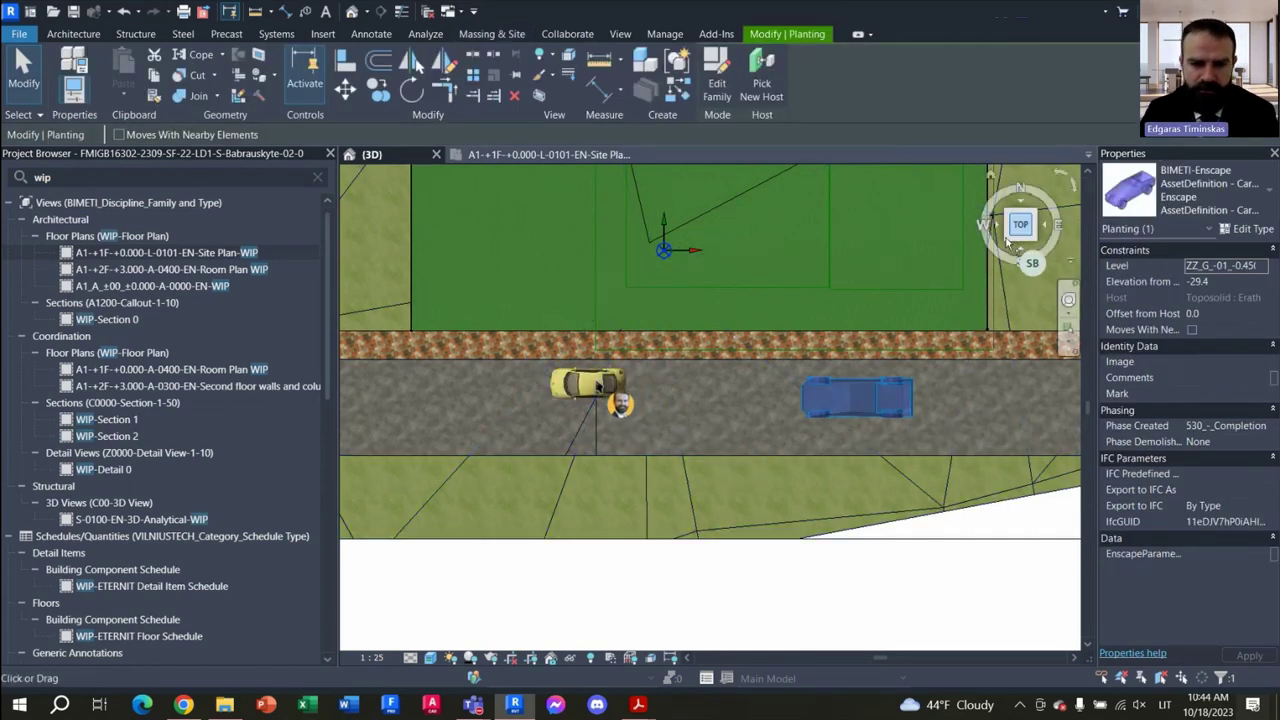
pyautogui.moveTo(1007, 243); pyautogui.dragTo(675, 358)
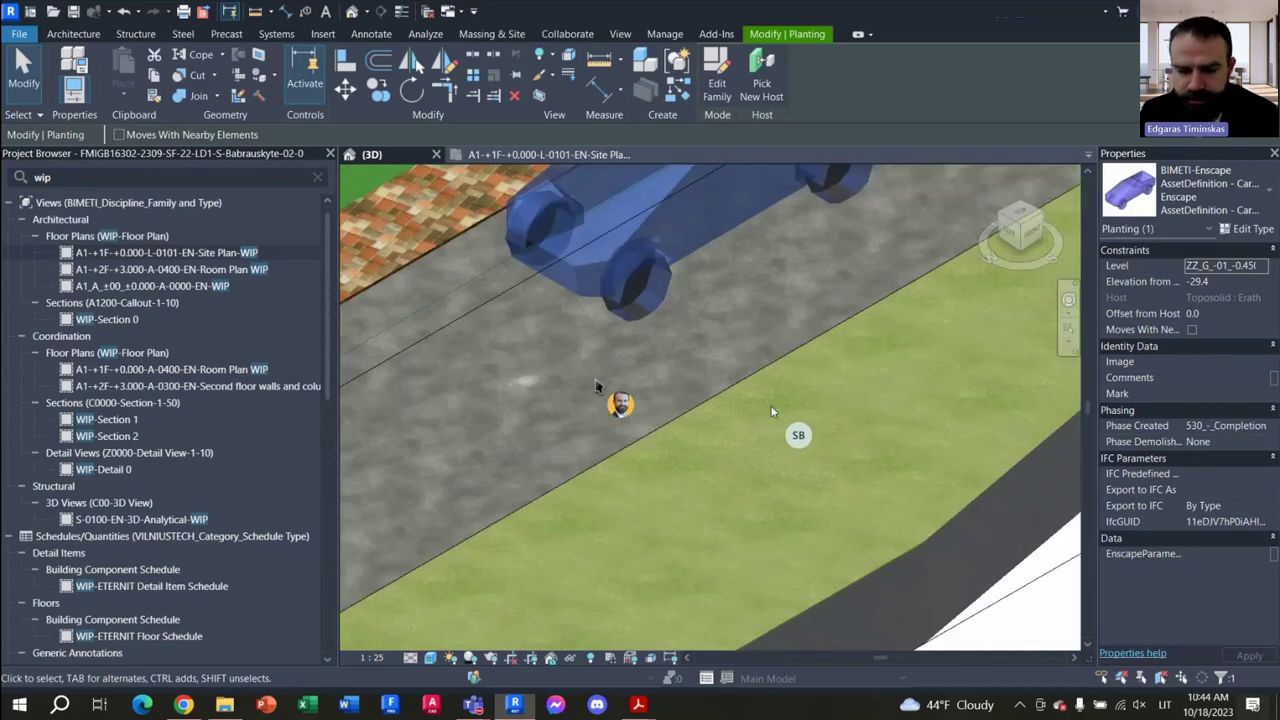
pyautogui.scroll(-4, 675, 358)
pyautogui.scroll(4, 506, 455)
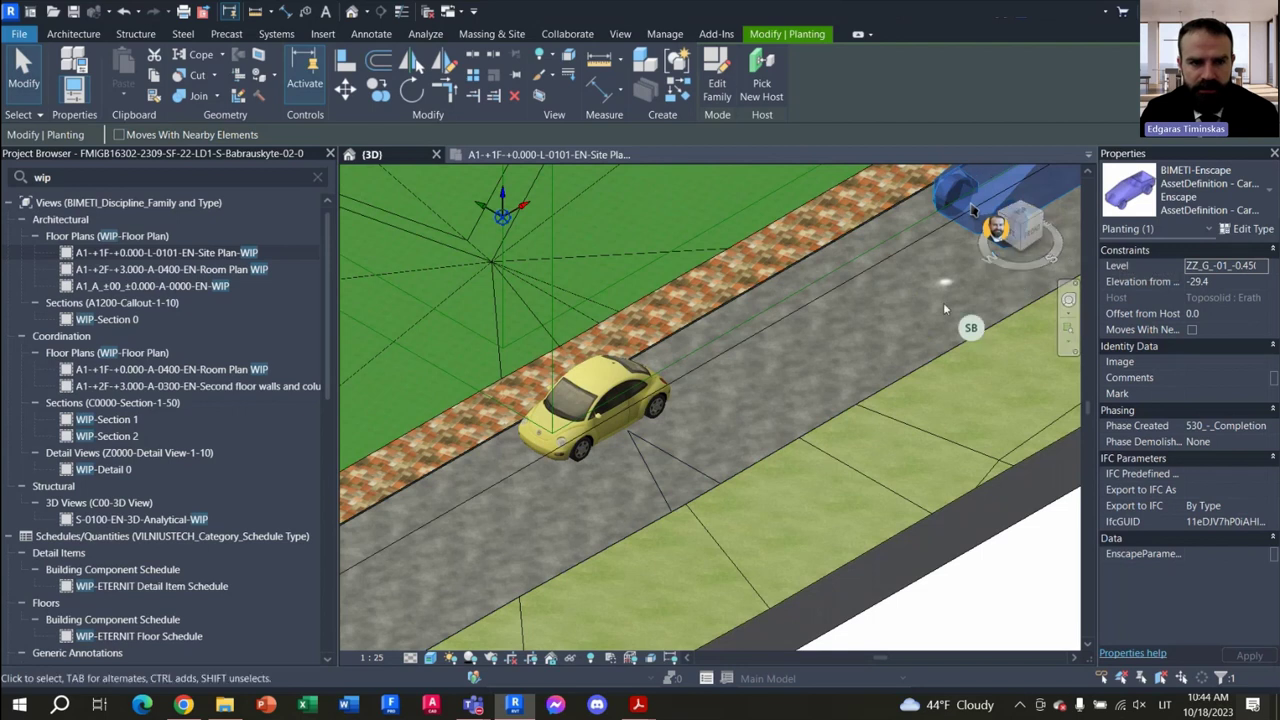
pyautogui.scroll(-1, 935, 284)
pyautogui.scroll(-1, 935, 284)
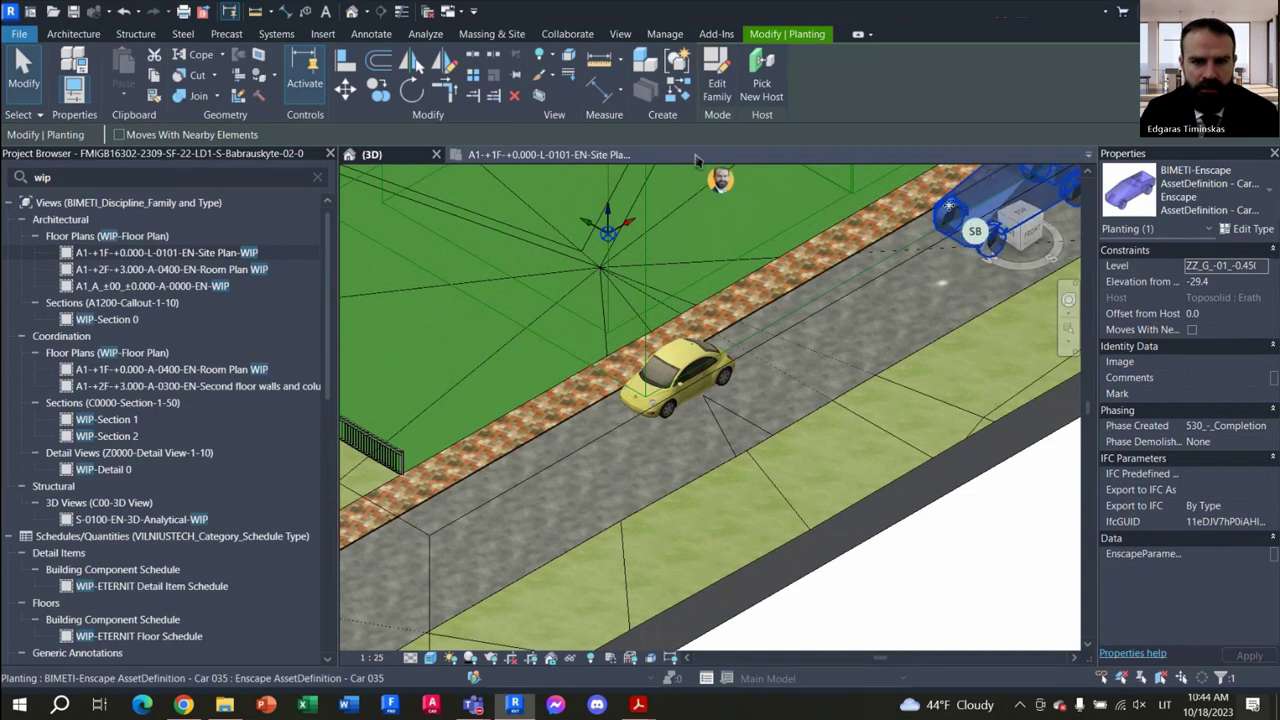
pyautogui.scroll(-2, 882, 292)
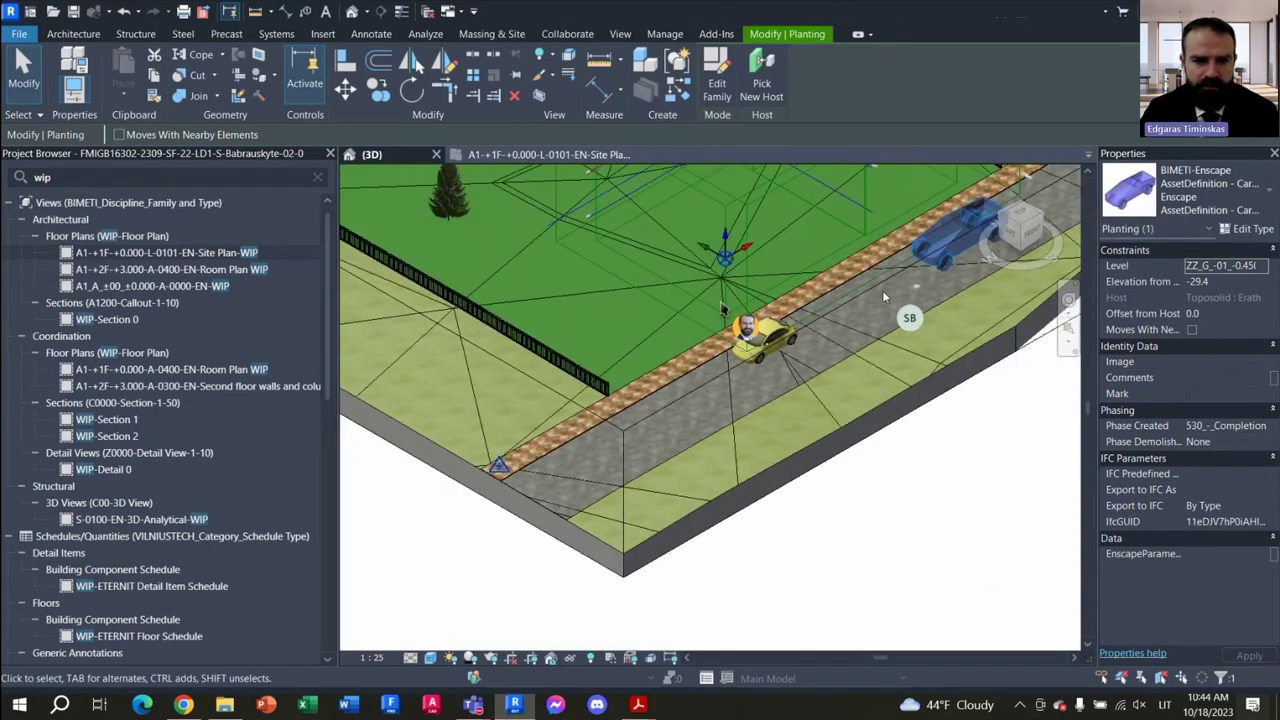
pyautogui.click(932, 527)
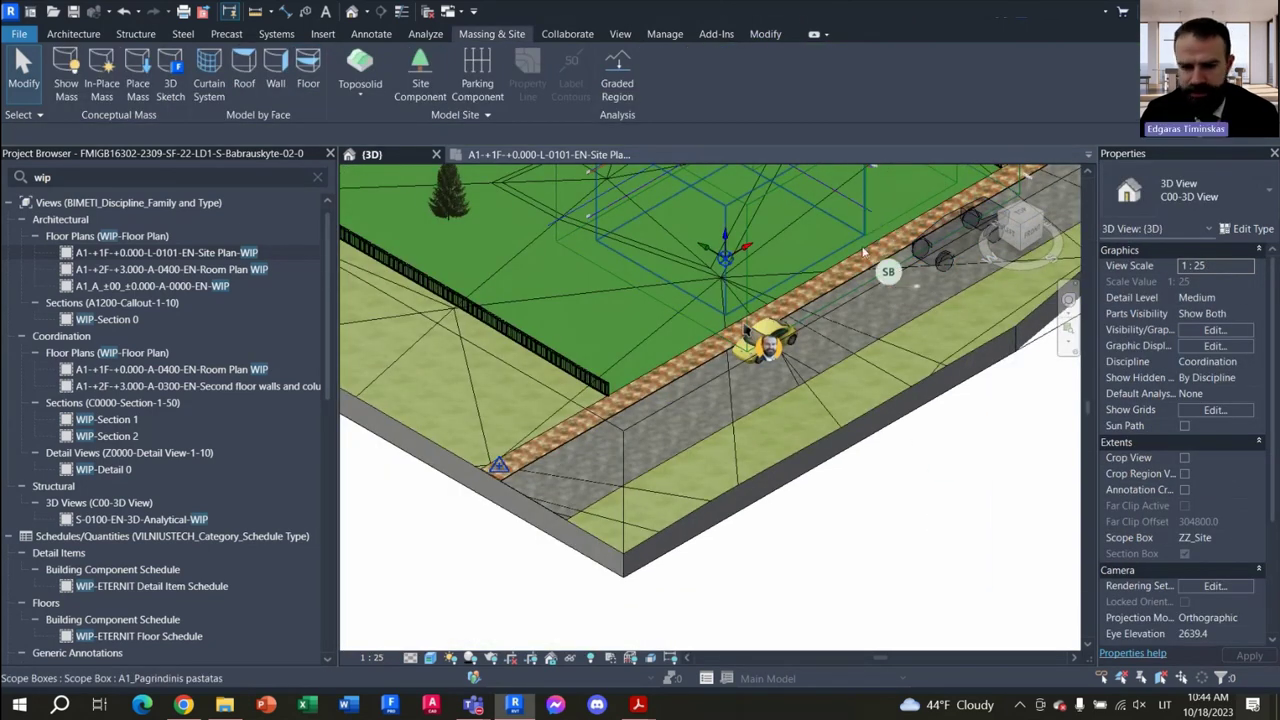
# - Select the yellow Beetle, show the Add-Ins tools, and turn the volume down
pyautogui.click(768, 343)
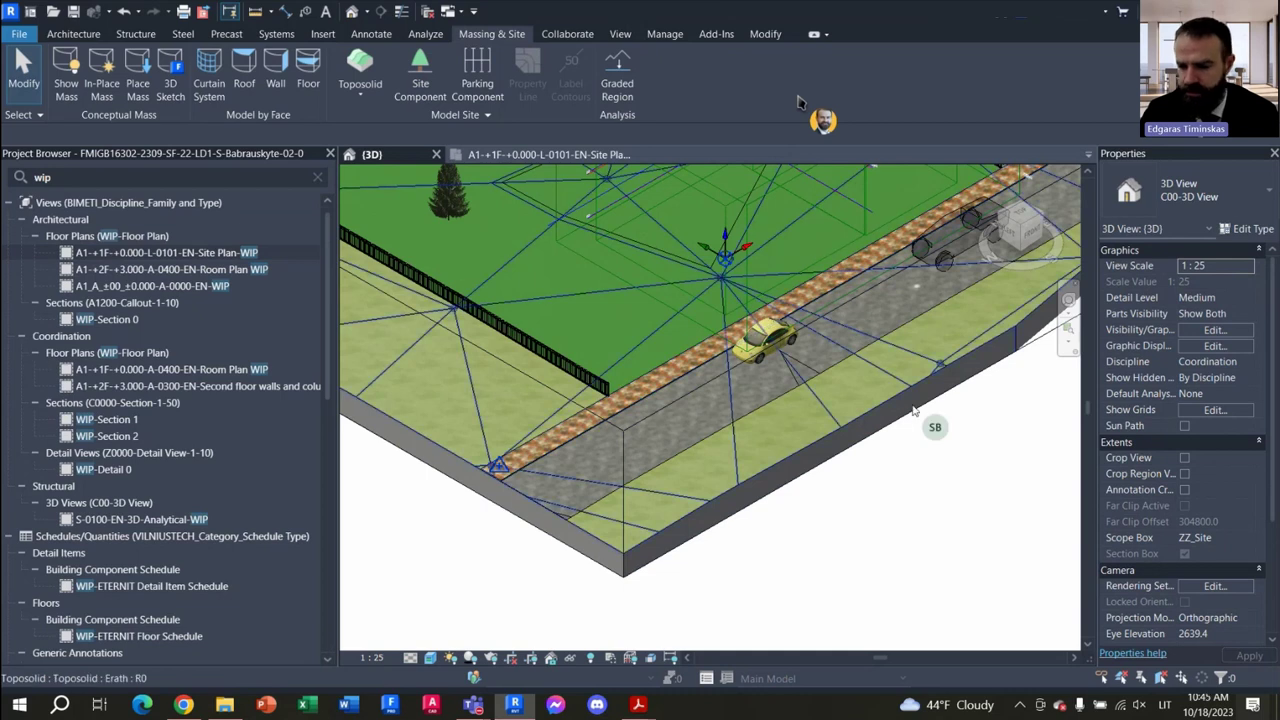
pyautogui.scroll(-2, 938, 423)
pyautogui.scroll(1, 928, 286)
pyautogui.scroll(2, 925, 281)
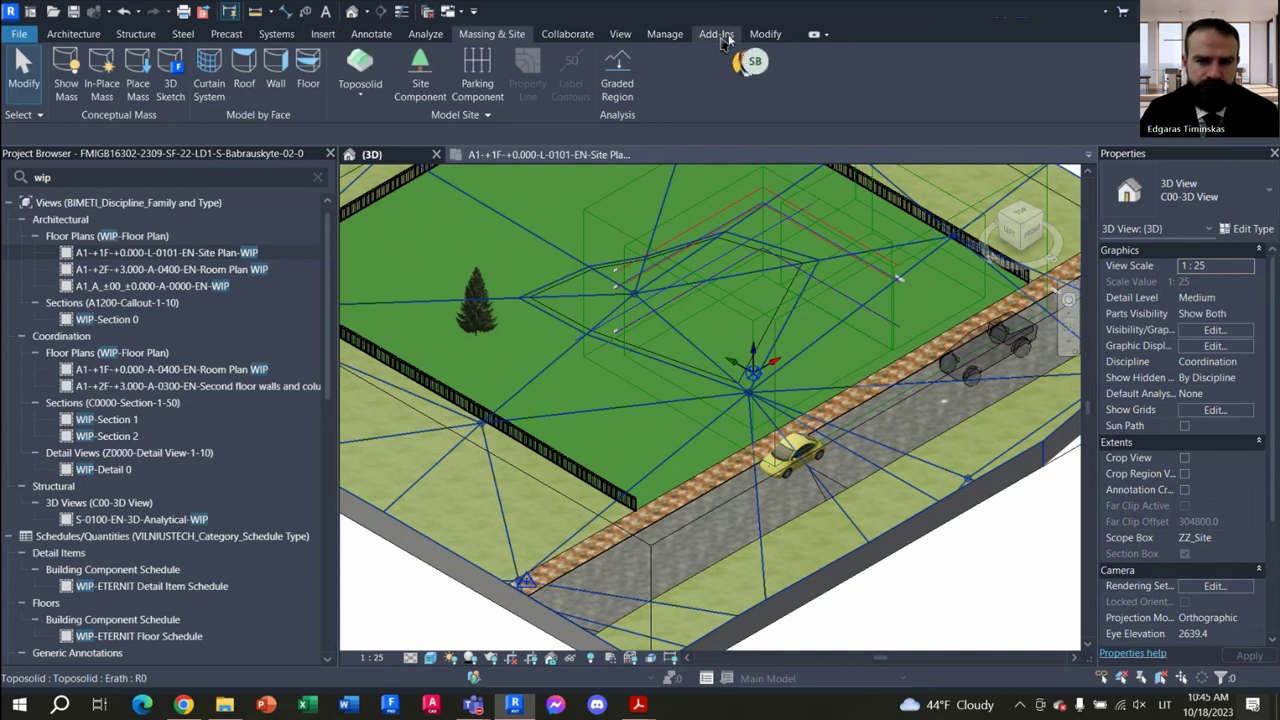
pyautogui.click(716, 34)
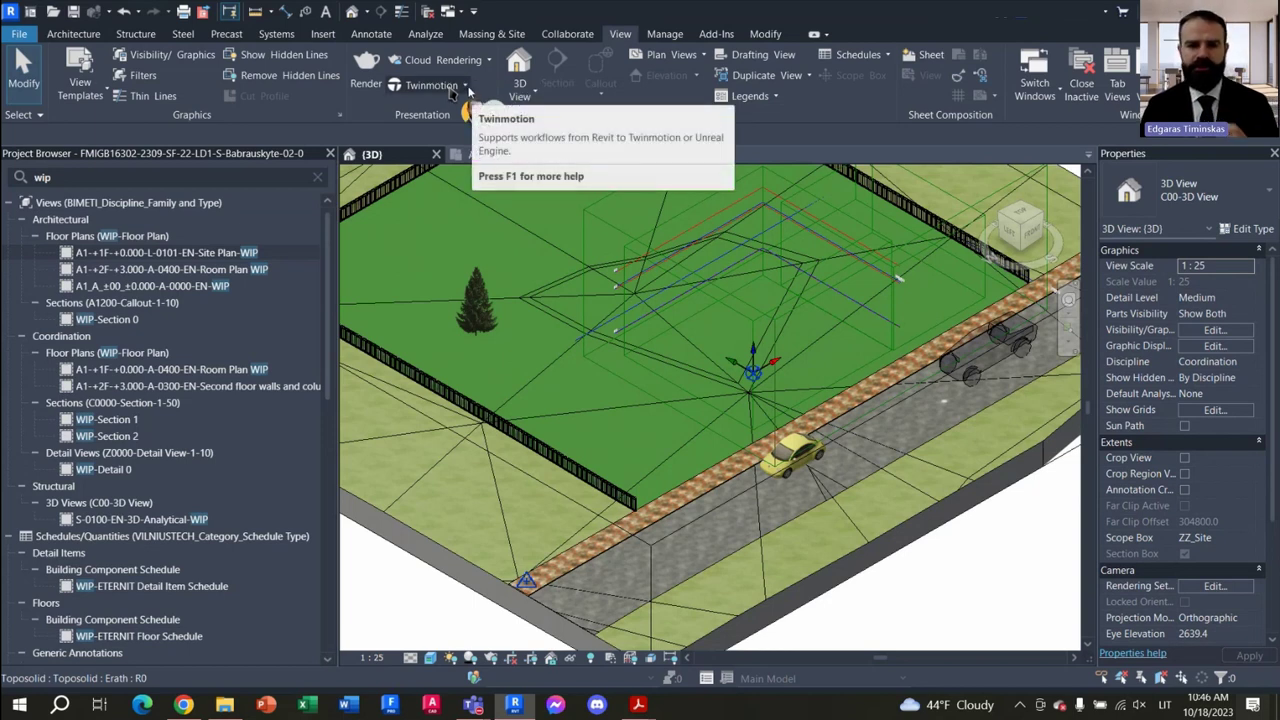
pyautogui.press('XF86AudioLowerVolume')
# - Mute the sound and read the Twinmotion help article down to its Revit.ini GPU-check option
pyautogui.press('XF86AudioMute')
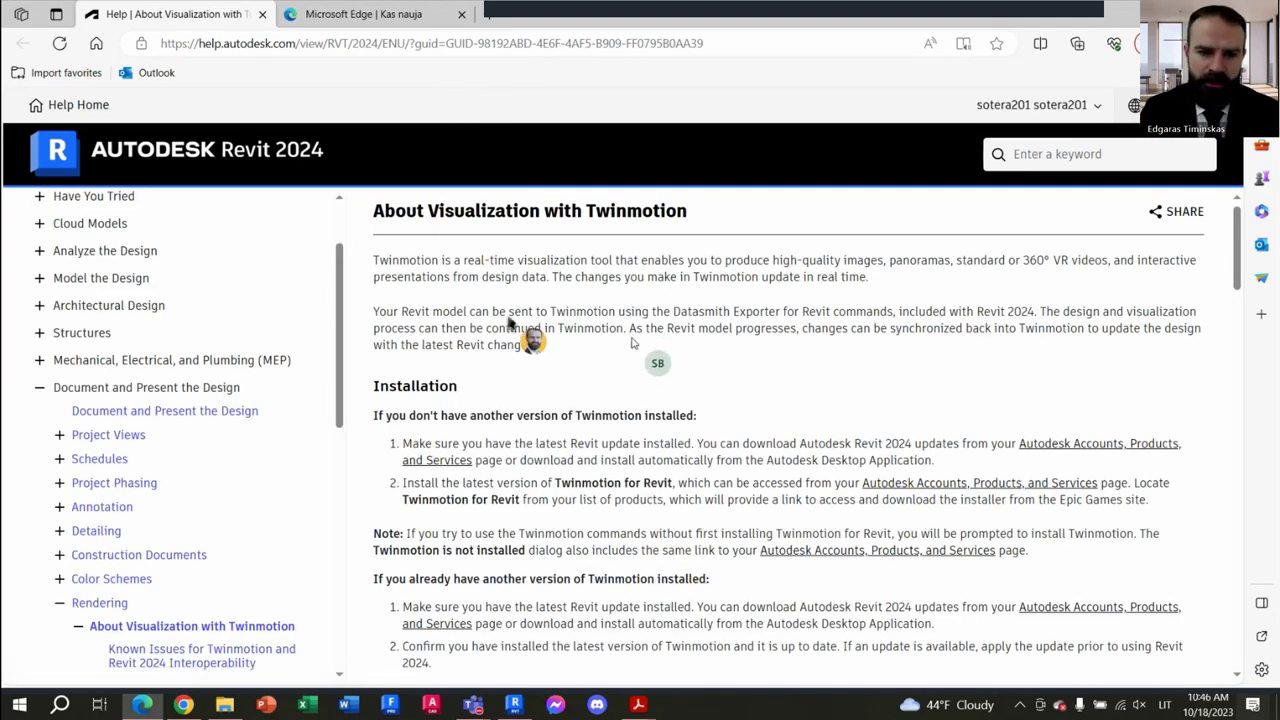
pyautogui.scroll(-1, 523, 323)
pyautogui.scroll(1, 522, 325)
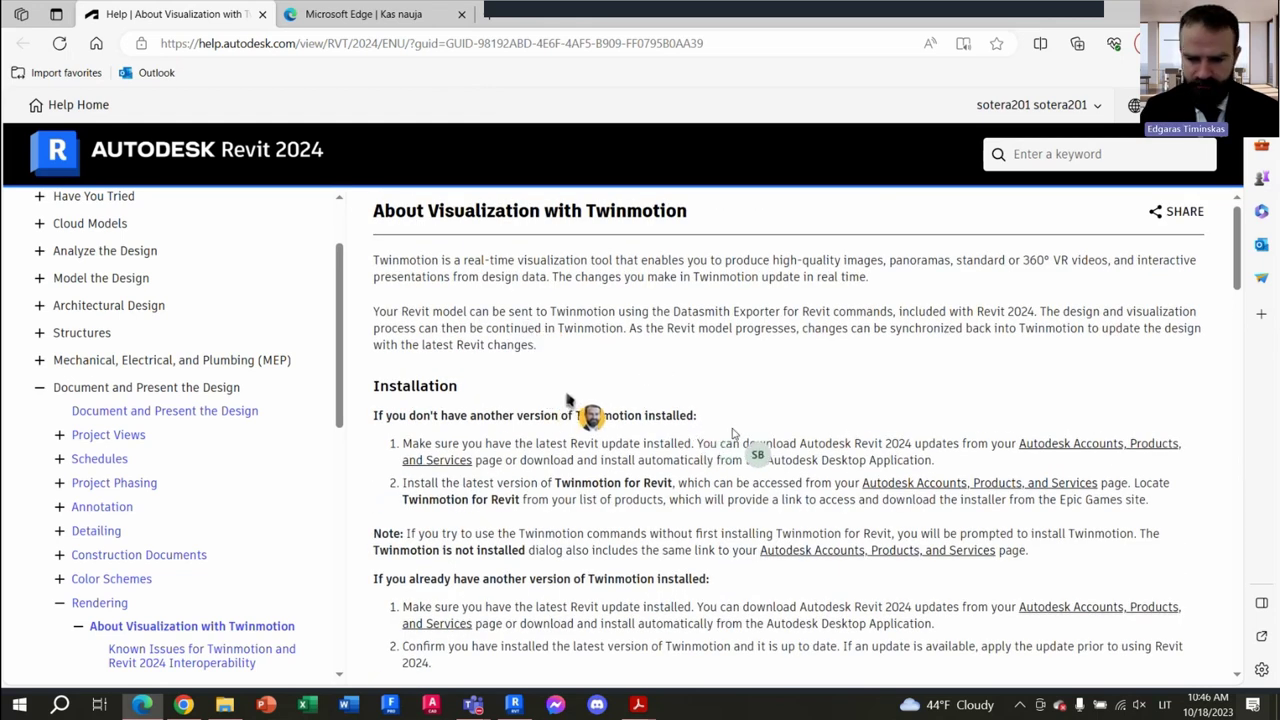
pyautogui.scroll(-2, 566, 399)
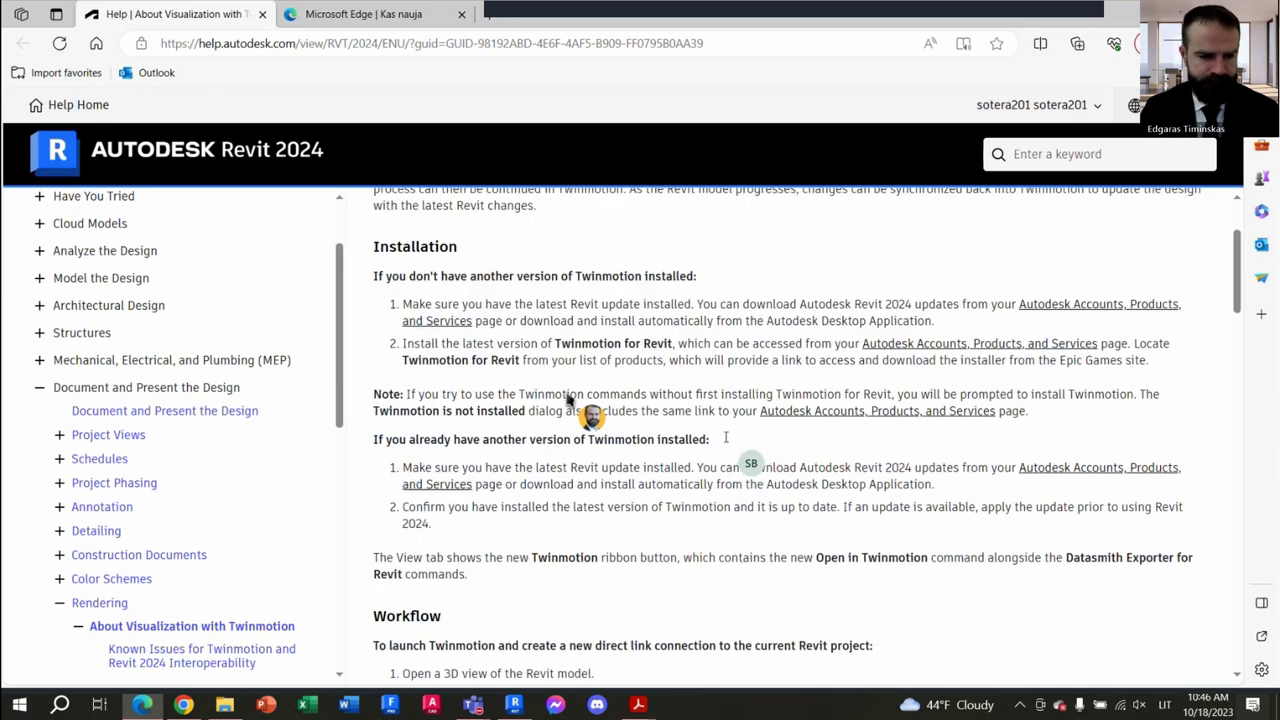
pyautogui.scroll(-1, 568, 399)
pyautogui.scroll(-2, 566, 399)
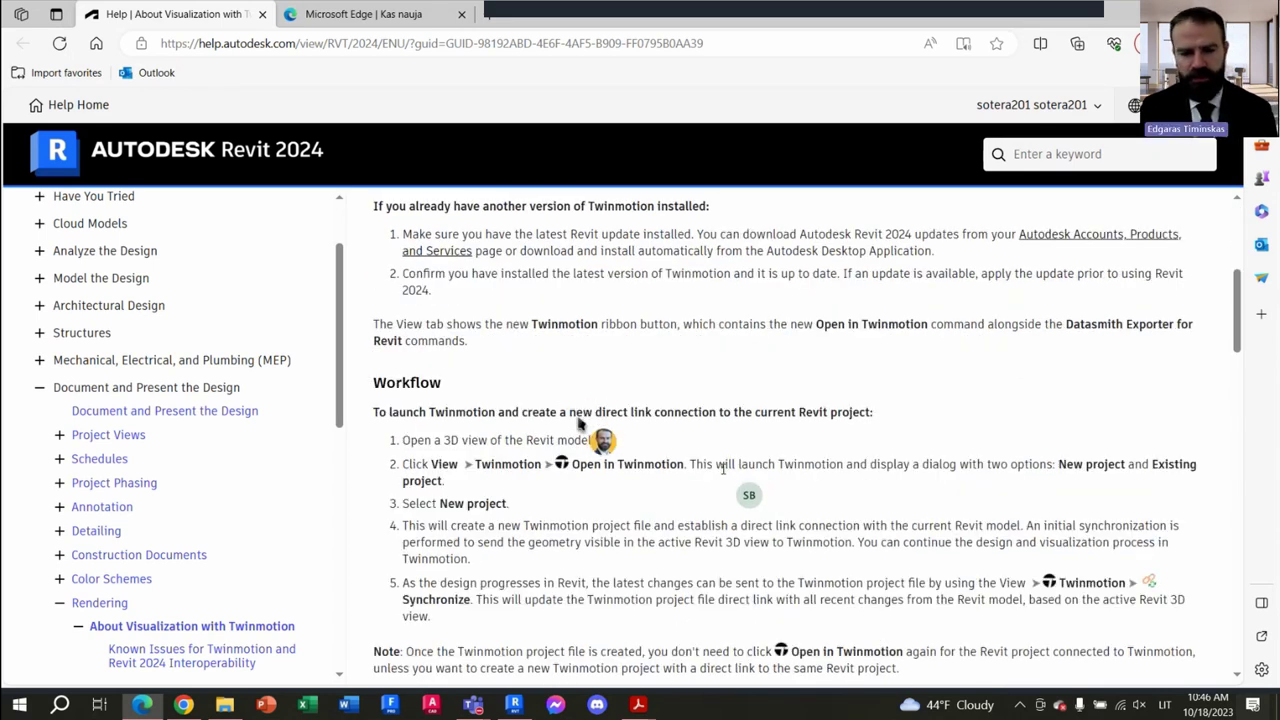
pyautogui.scroll(-1, 572, 410)
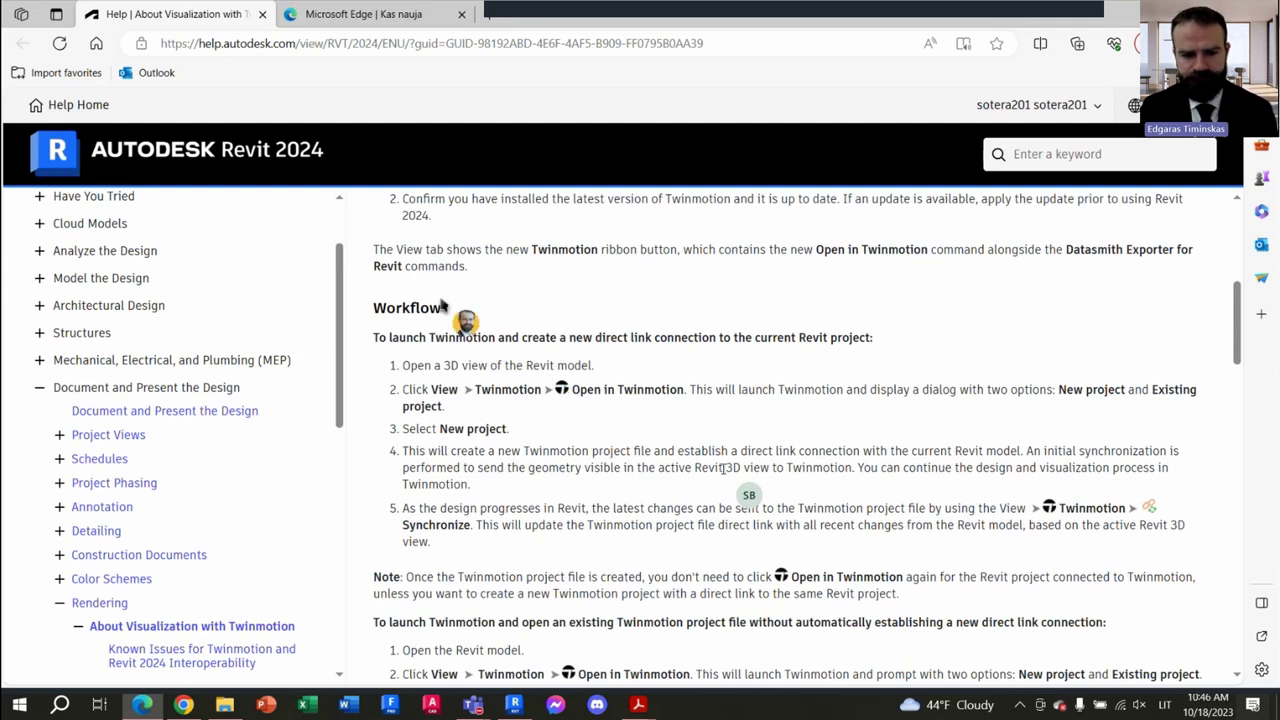
pyautogui.scroll(-1, 558, 428)
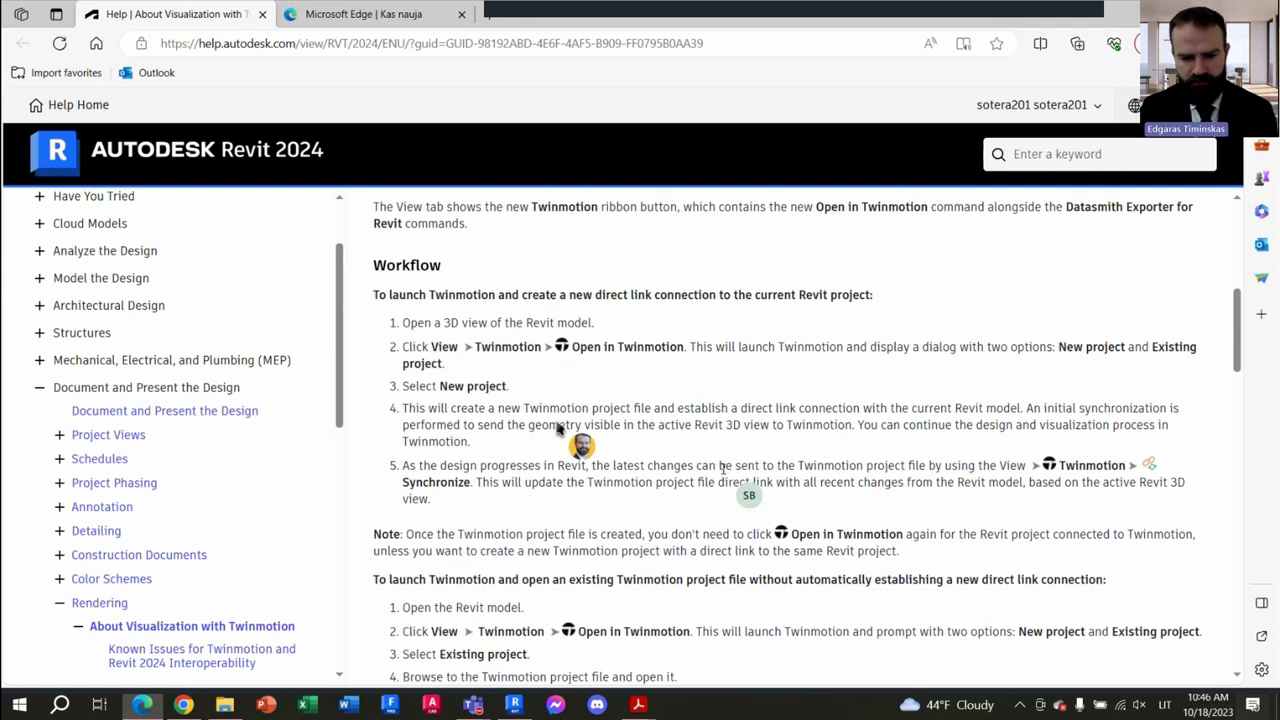
pyautogui.scroll(-3, 558, 428)
pyautogui.scroll(-1, 558, 428)
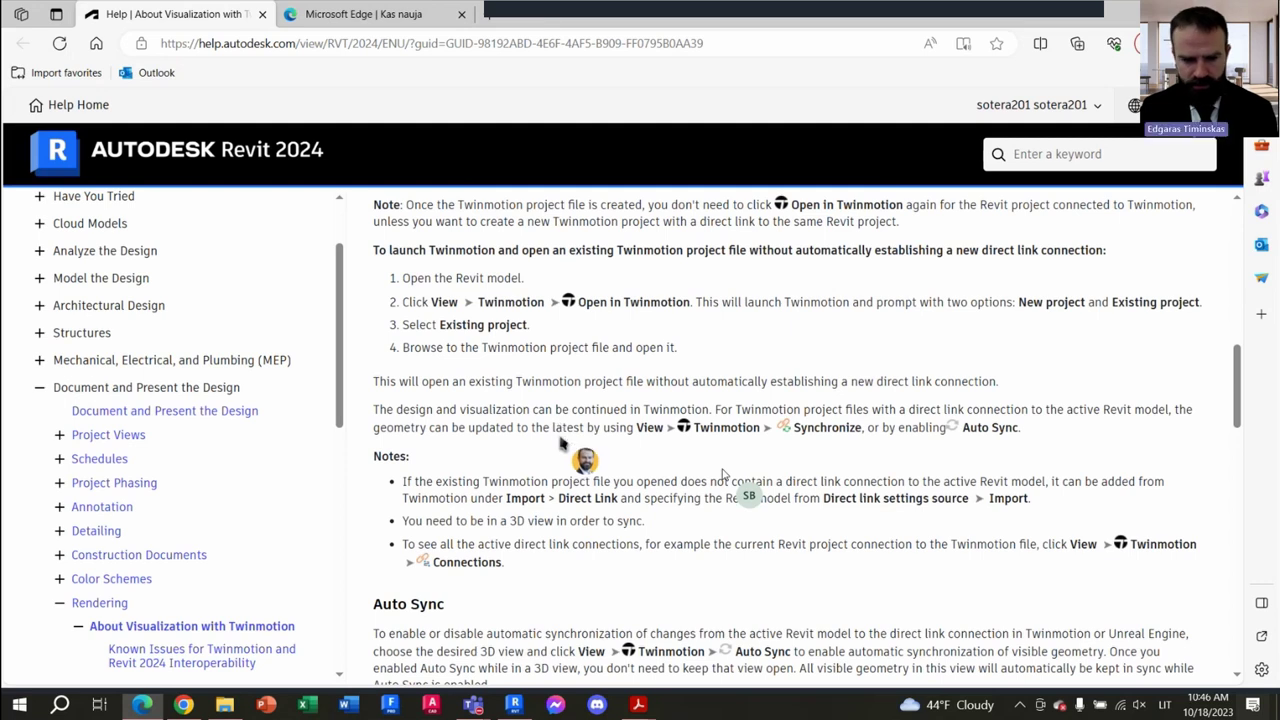
pyautogui.scroll(-2, 524, 447)
pyautogui.scroll(-1, 480, 566)
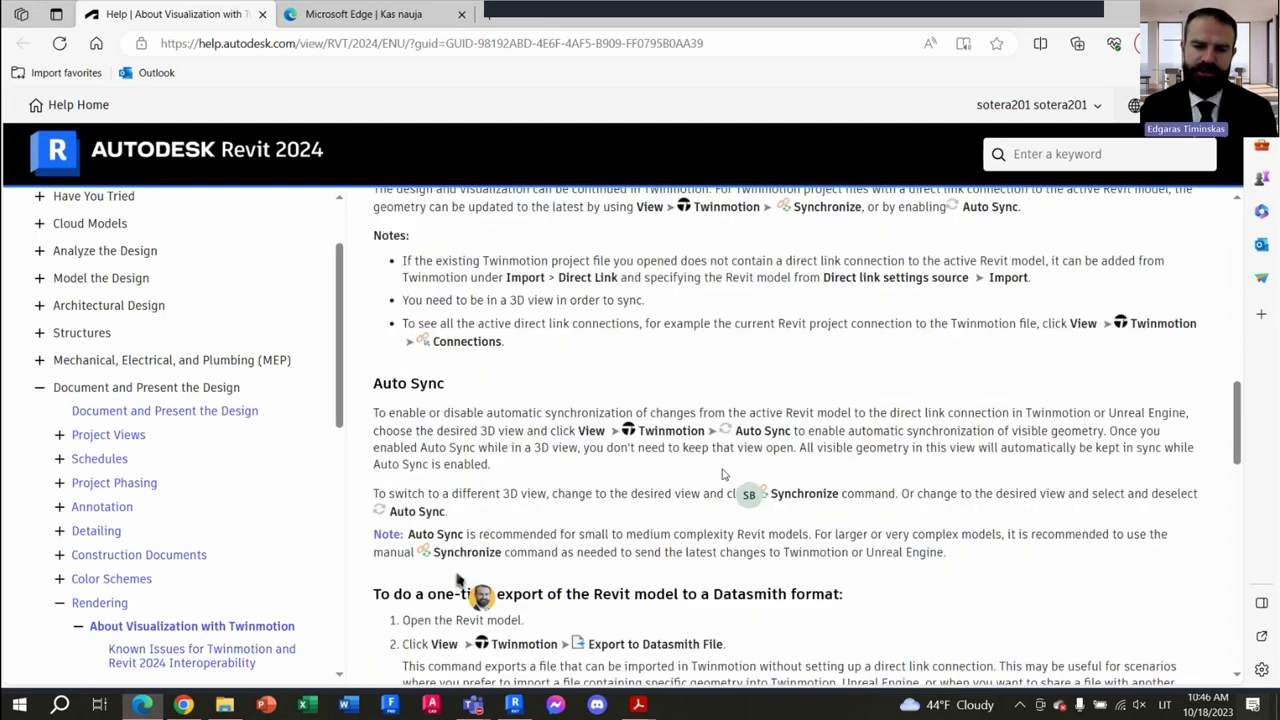
pyautogui.scroll(-2, 471, 594)
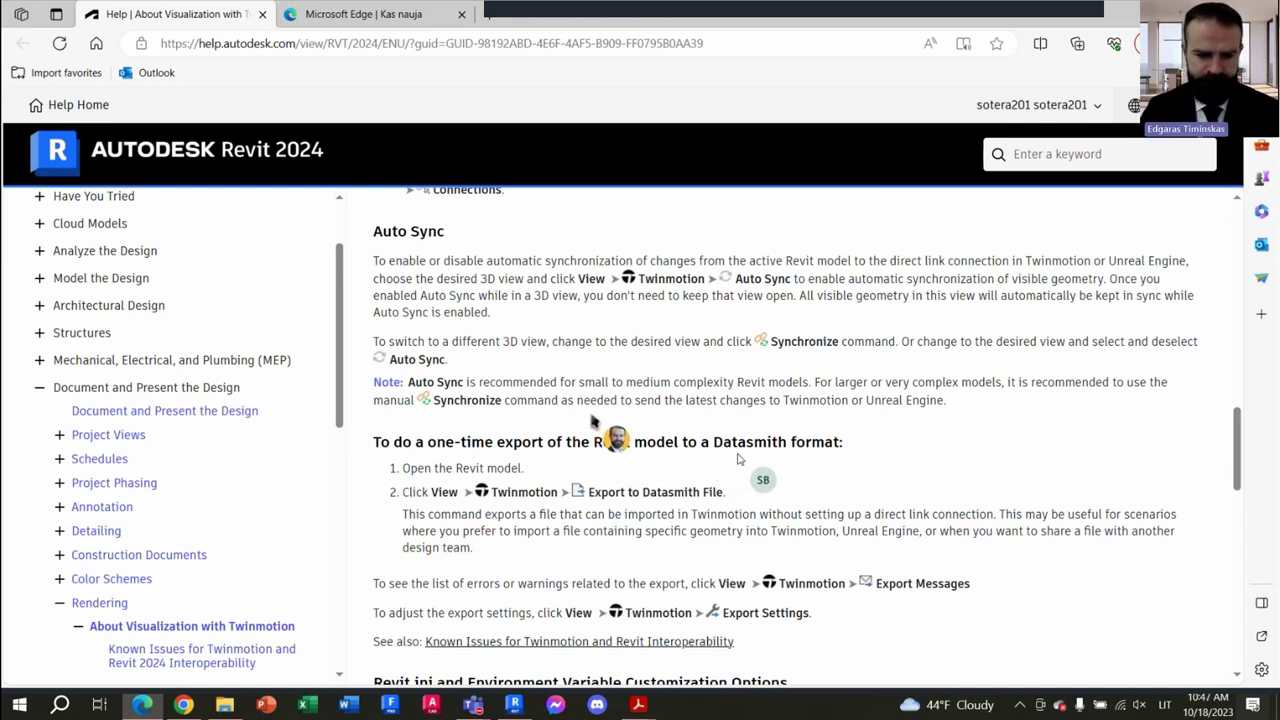
pyautogui.scroll(-3, 590, 420)
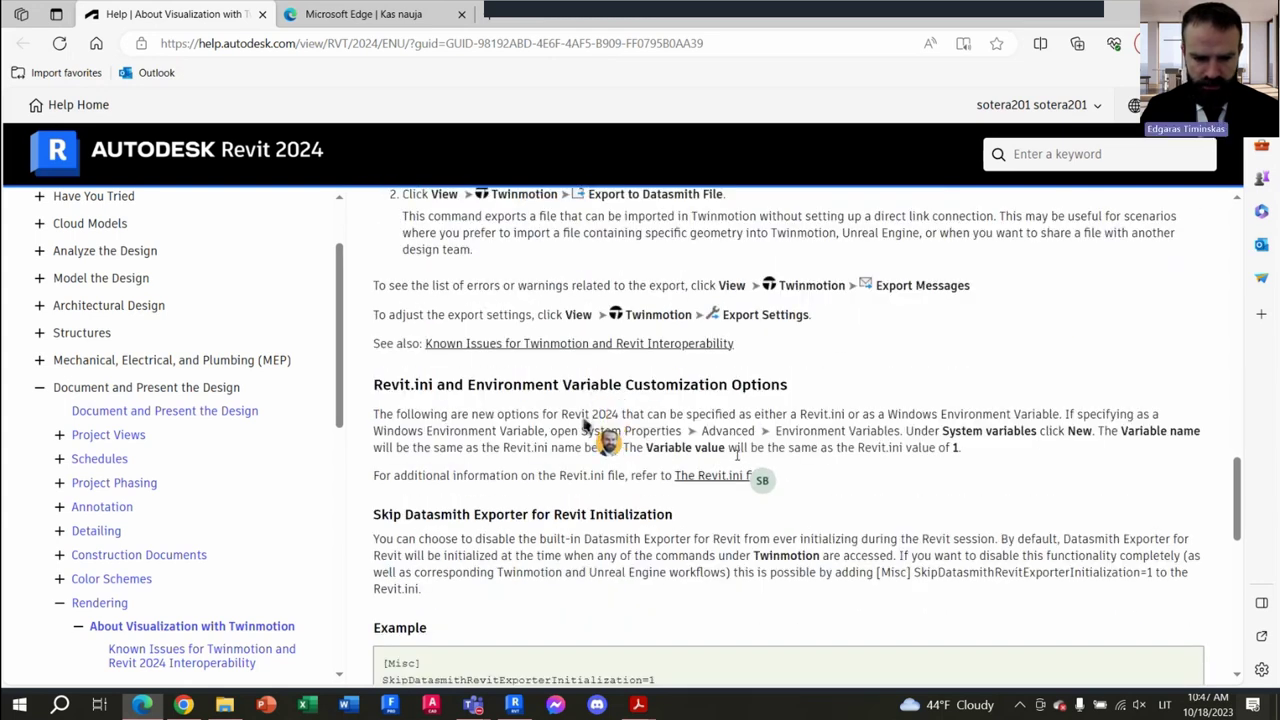
pyautogui.scroll(-1, 737, 455)
pyautogui.scroll(-3, 737, 458)
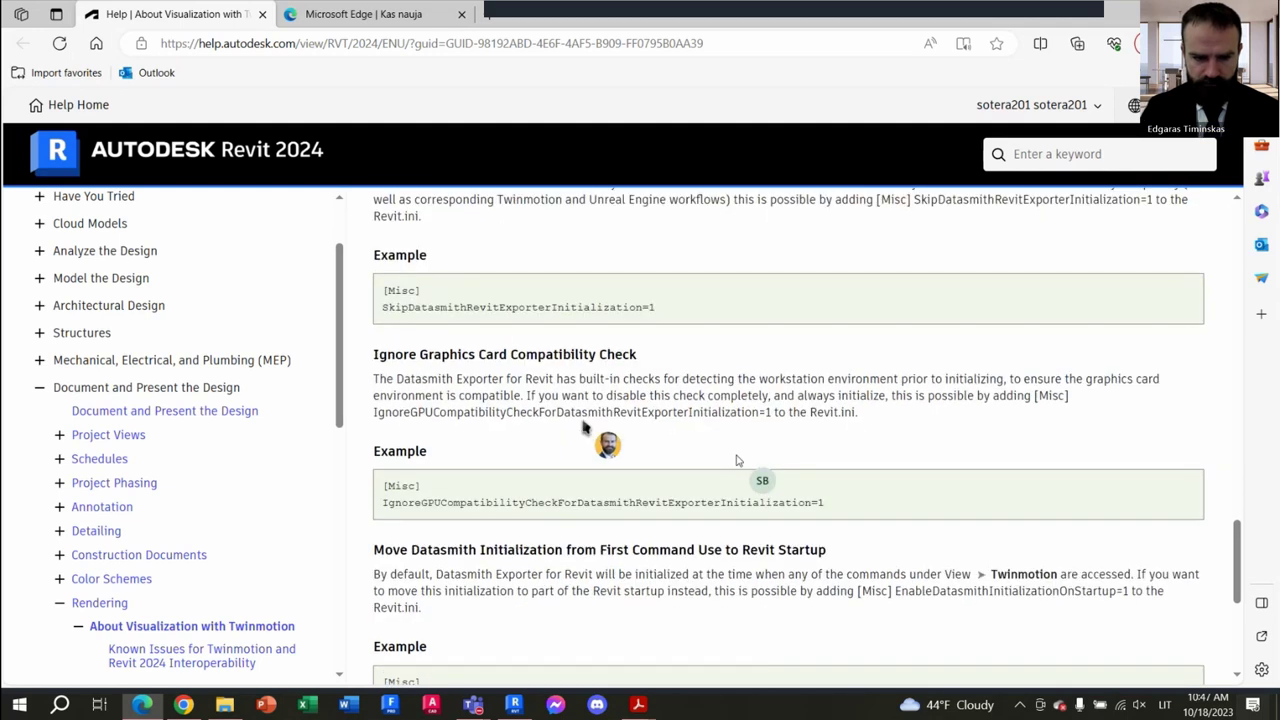
pyautogui.scroll(-1, 740, 462)
pyautogui.scroll(1, 660, 225)
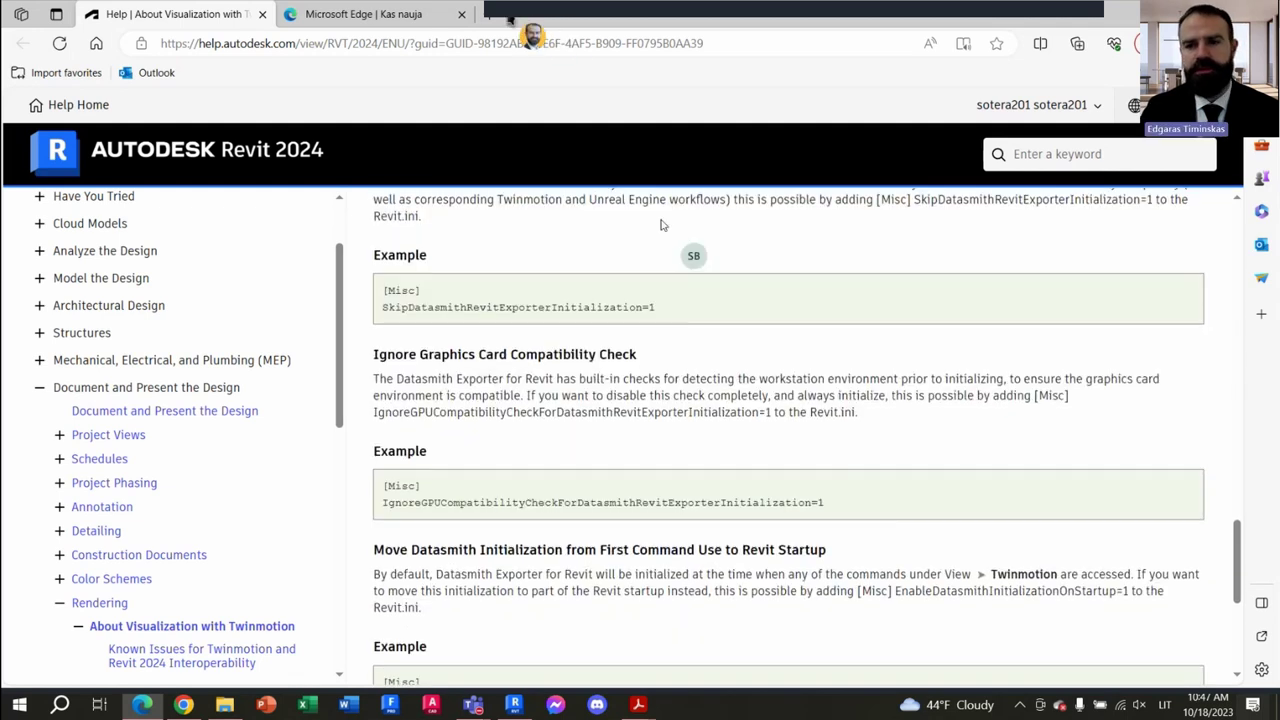
# - Search Bing for 'twinmotion' in a new Edge tab
pyautogui.click(486, 14)
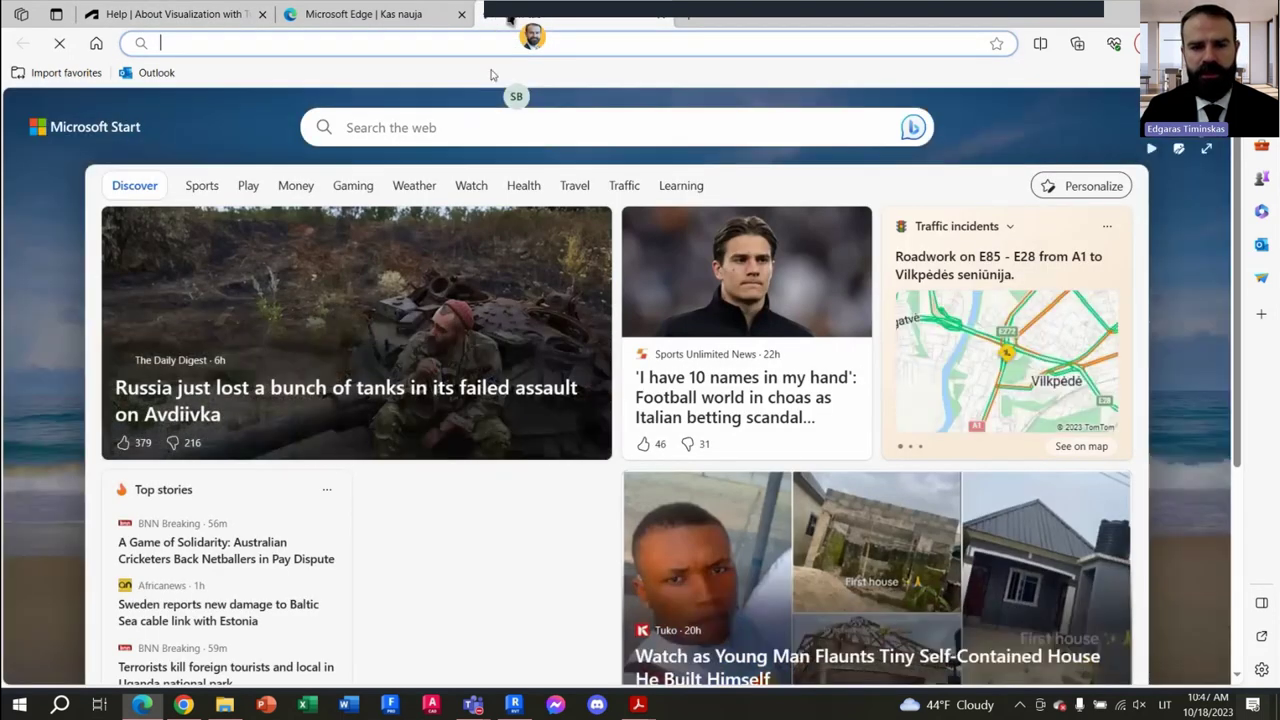
pyautogui.write('twin')
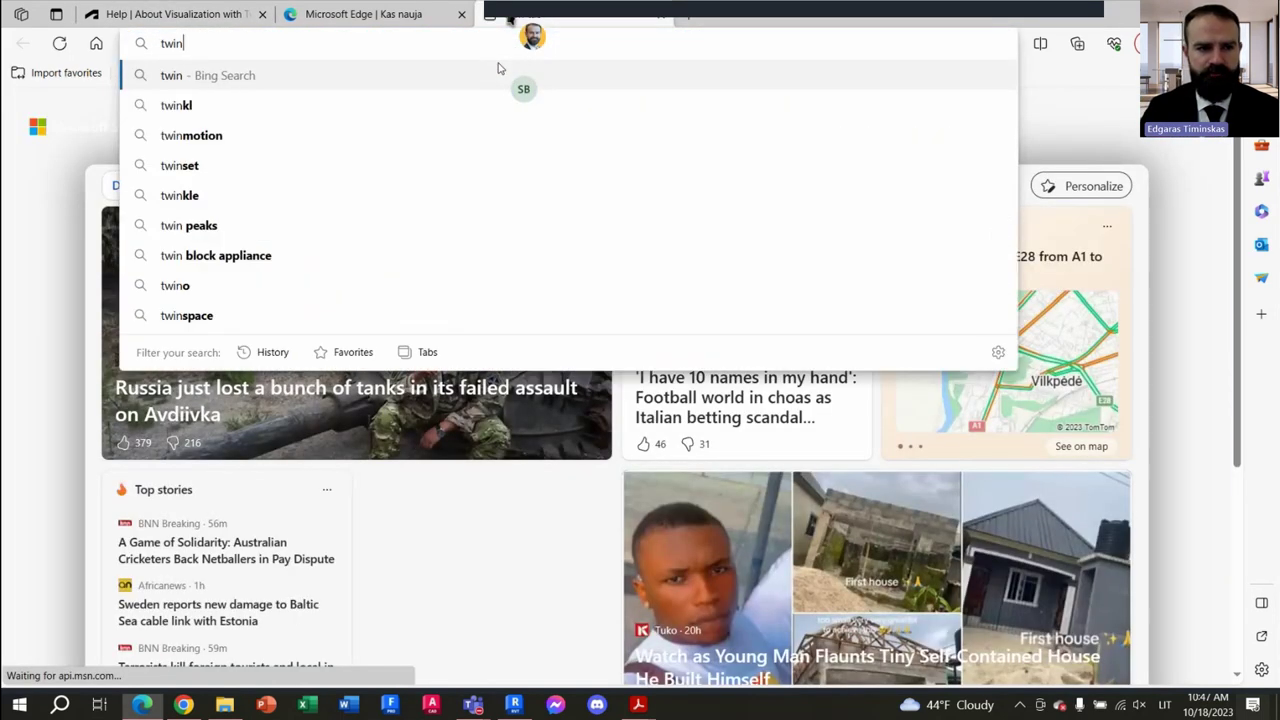
pyautogui.write('motion')
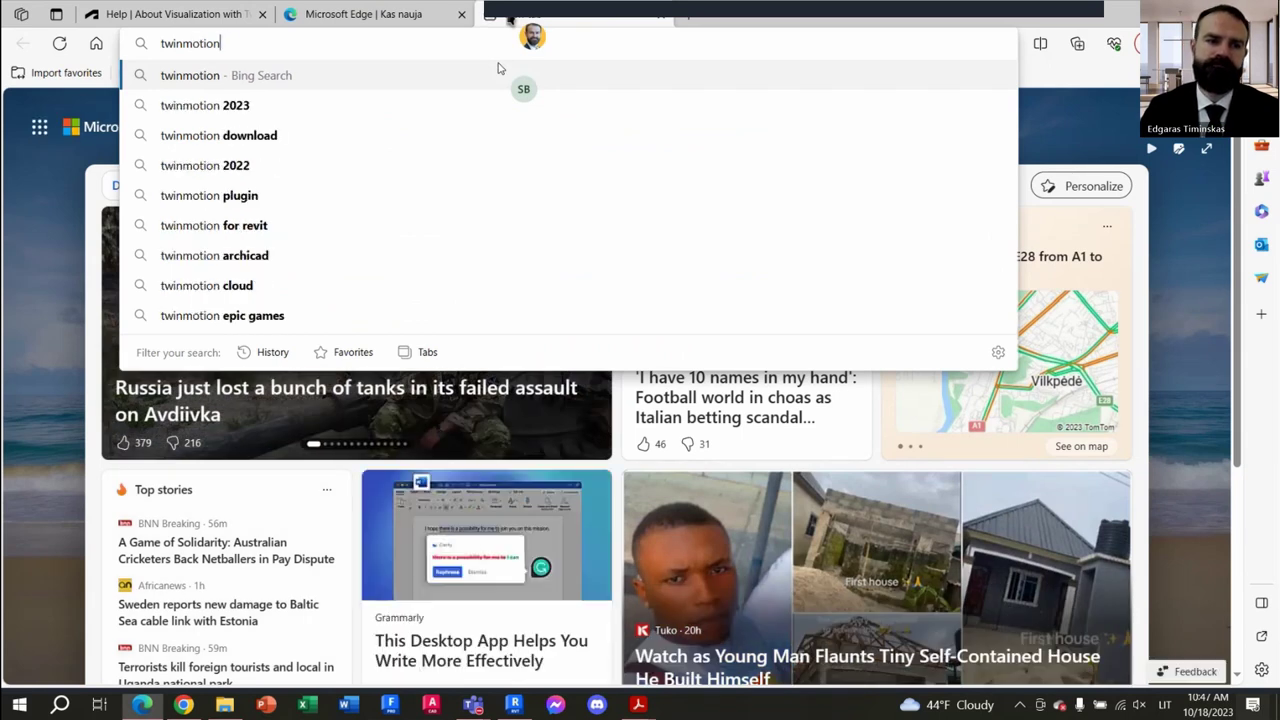
pyautogui.press('Return')
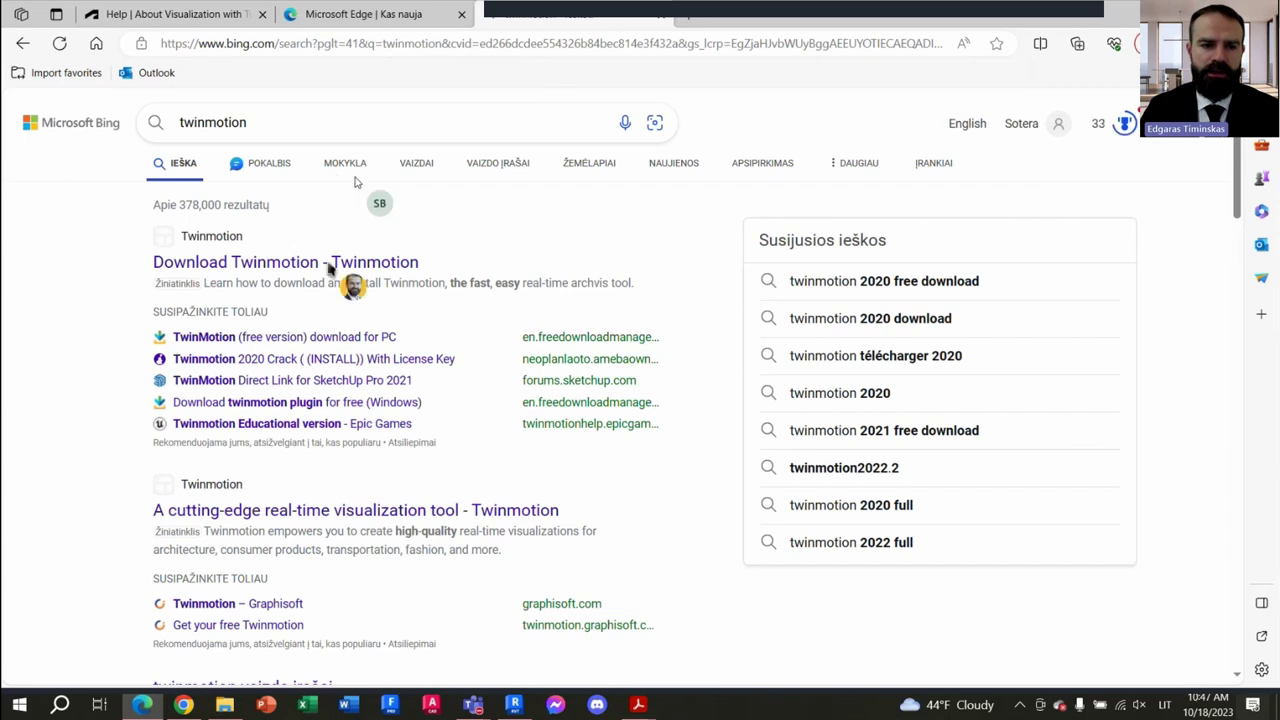
# - Open the Download Twinmotion page and dismiss its cookie consent notice
pyautogui.click(337, 264)
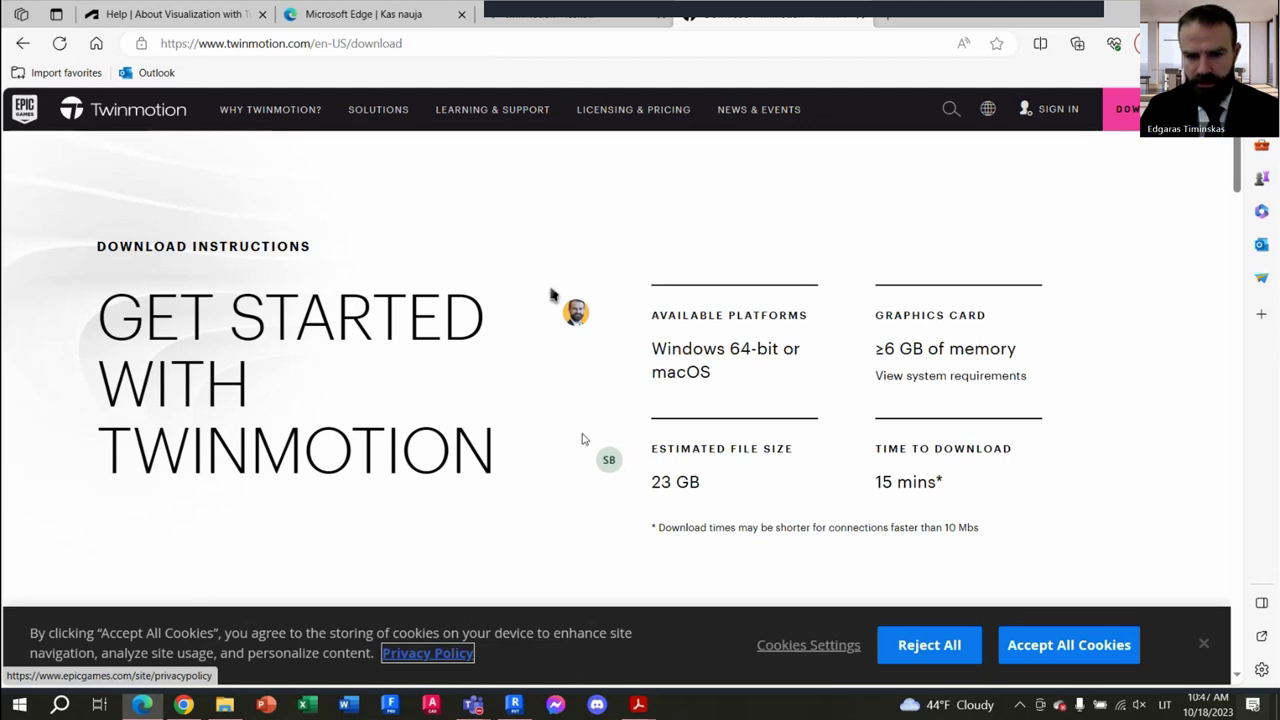
pyautogui.scroll(-1, 550, 293)
pyautogui.scroll(-2, 556, 290)
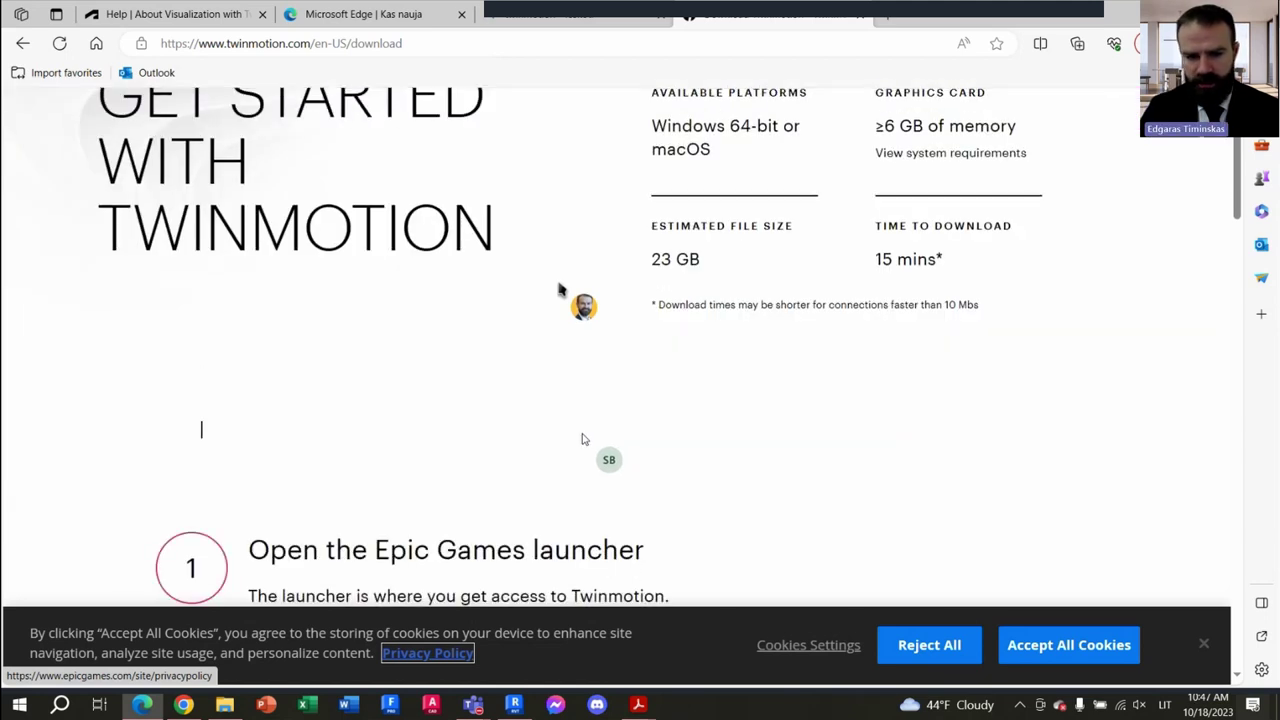
pyautogui.click(1204, 643)
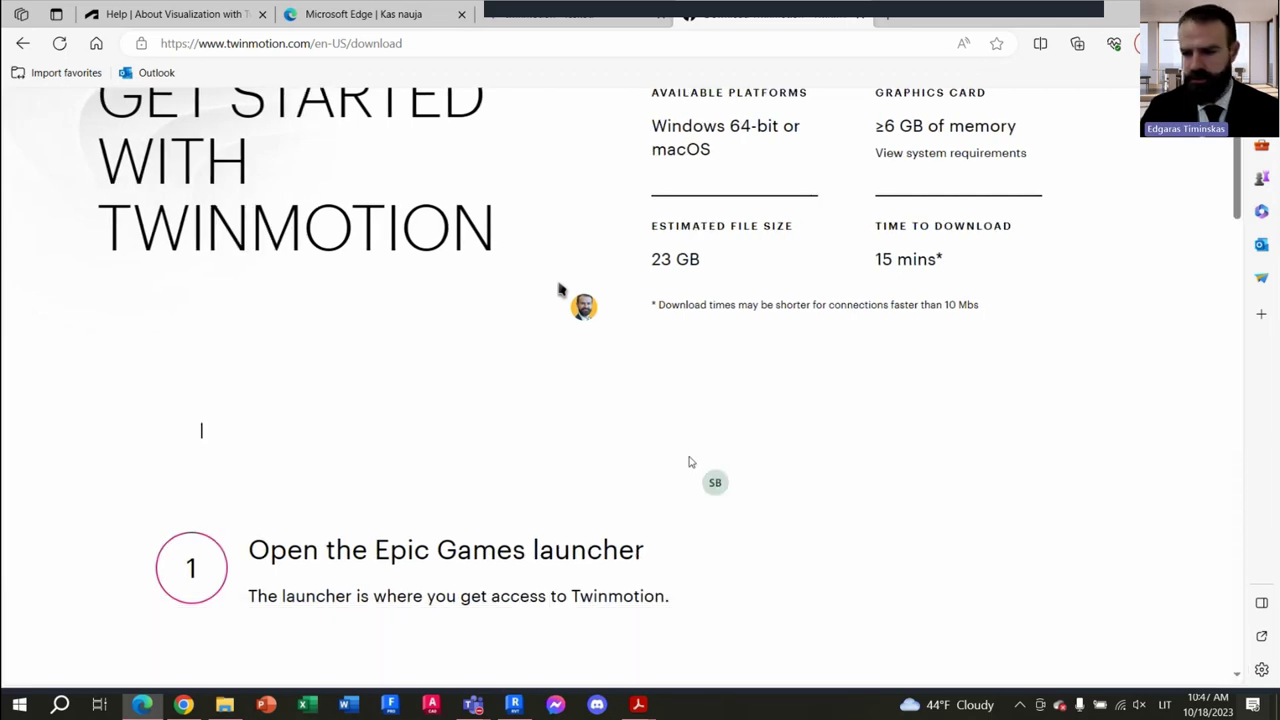
pyautogui.scroll(2, 559, 288)
pyautogui.scroll(1, 559, 288)
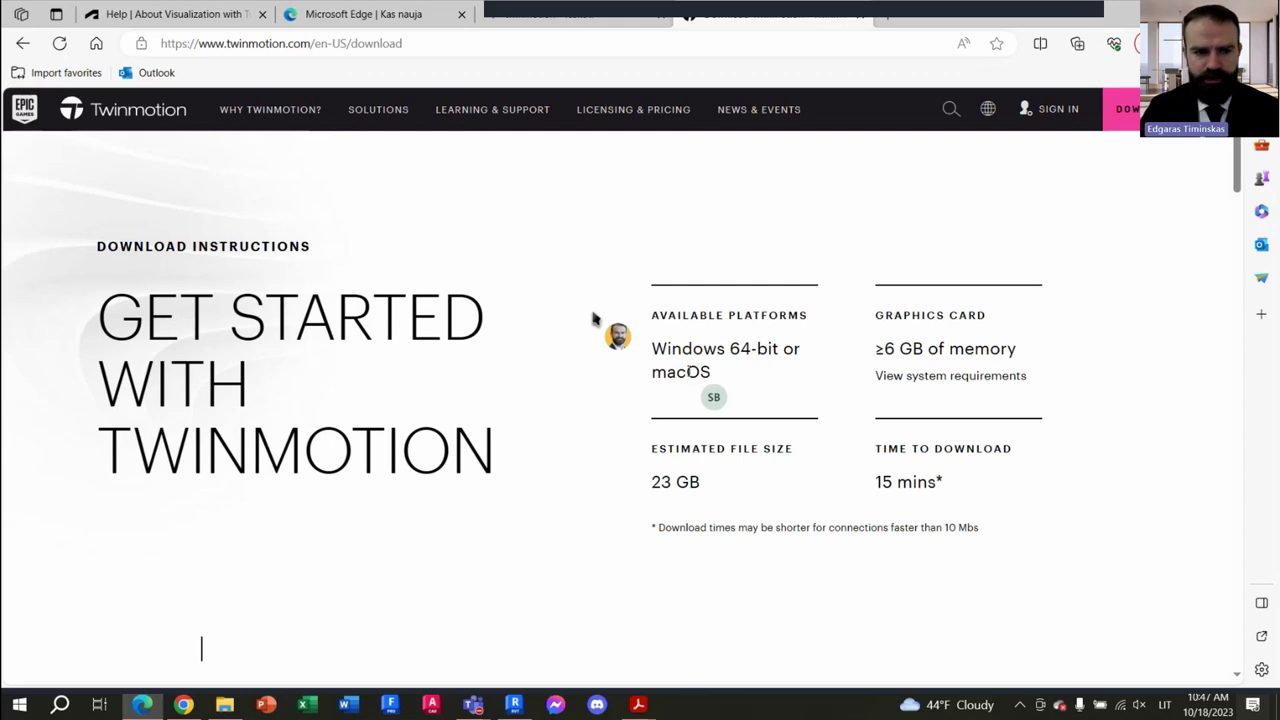
# - Review the download requirements: Windows 64-bit or macOS, 6 GB graphics card, 23 GB size
pyautogui.scroll(-5, 593, 318)
pyautogui.scroll(-2, 592, 318)
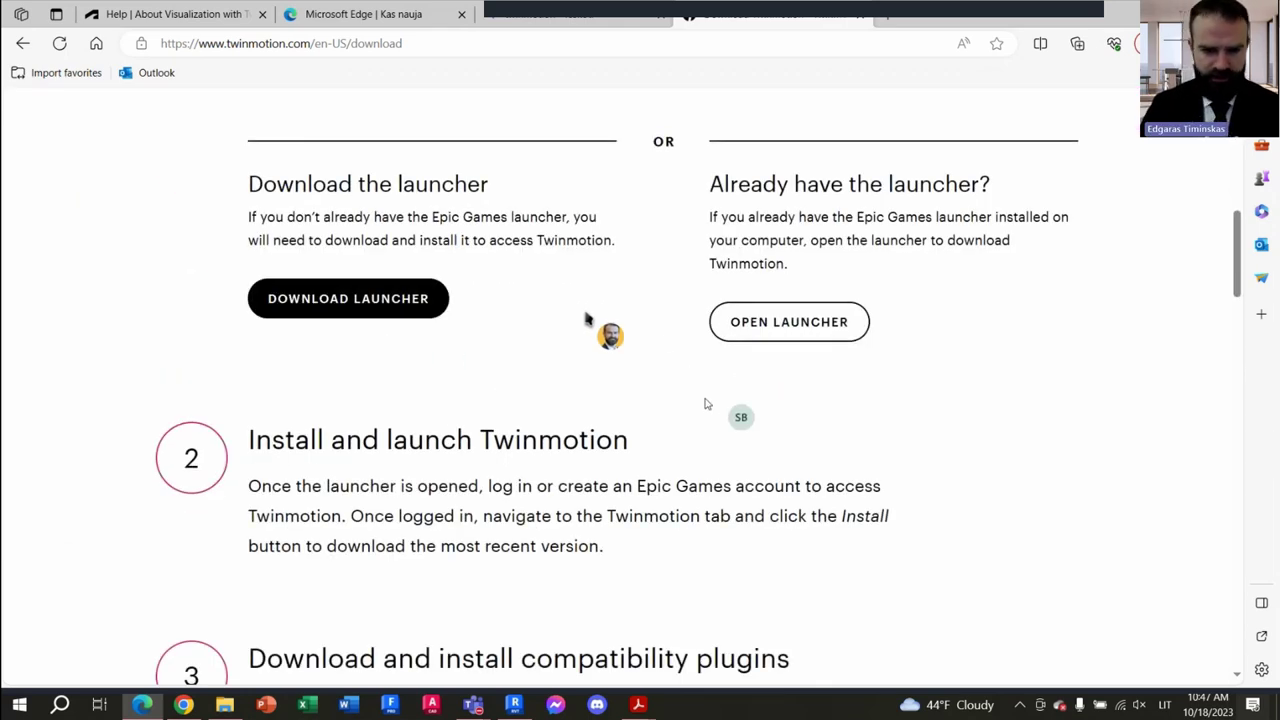
pyautogui.scroll(-3, 590, 318)
pyautogui.scroll(-4, 590, 322)
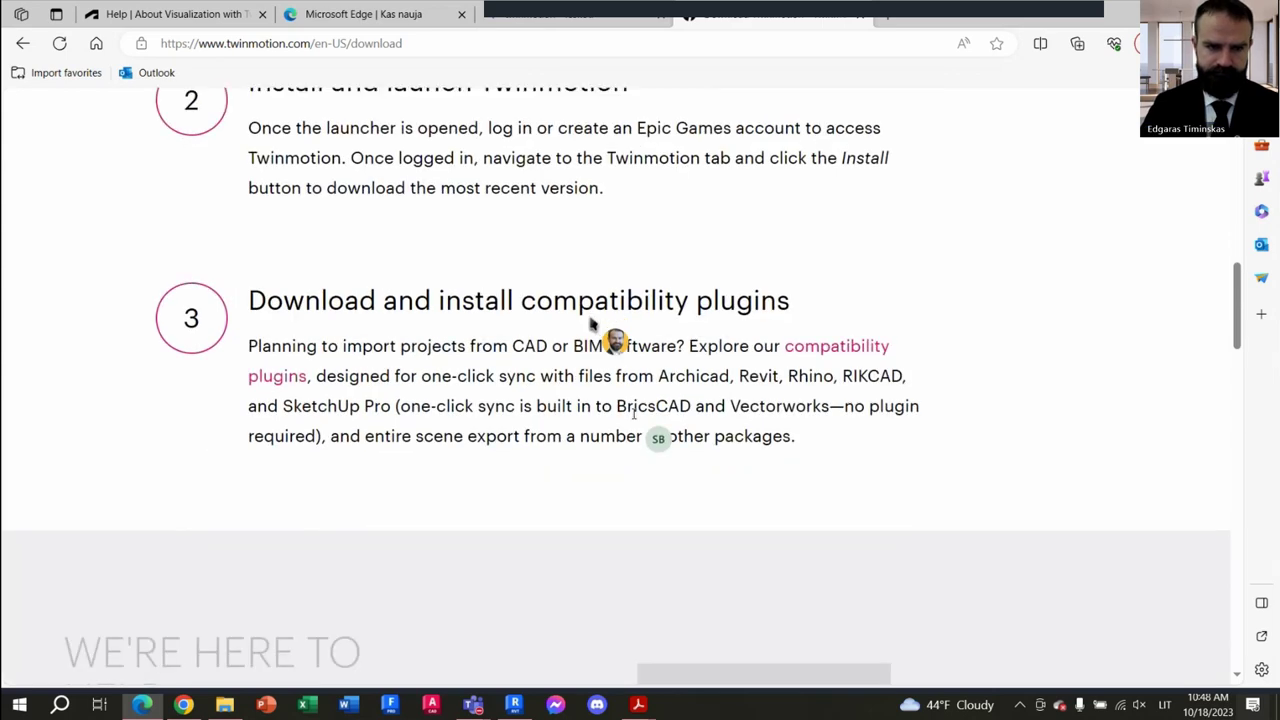
pyautogui.scroll(-4, 590, 322)
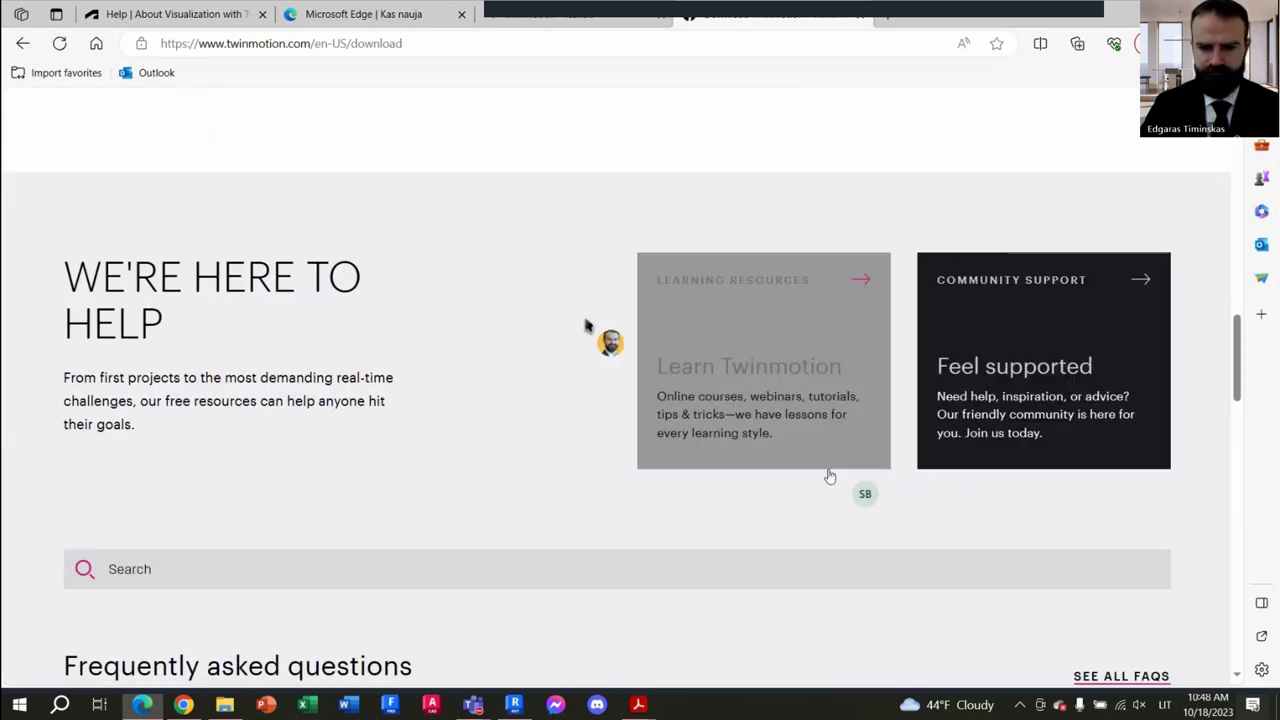
pyautogui.scroll(-1, 587, 325)
pyautogui.scroll(-3, 587, 325)
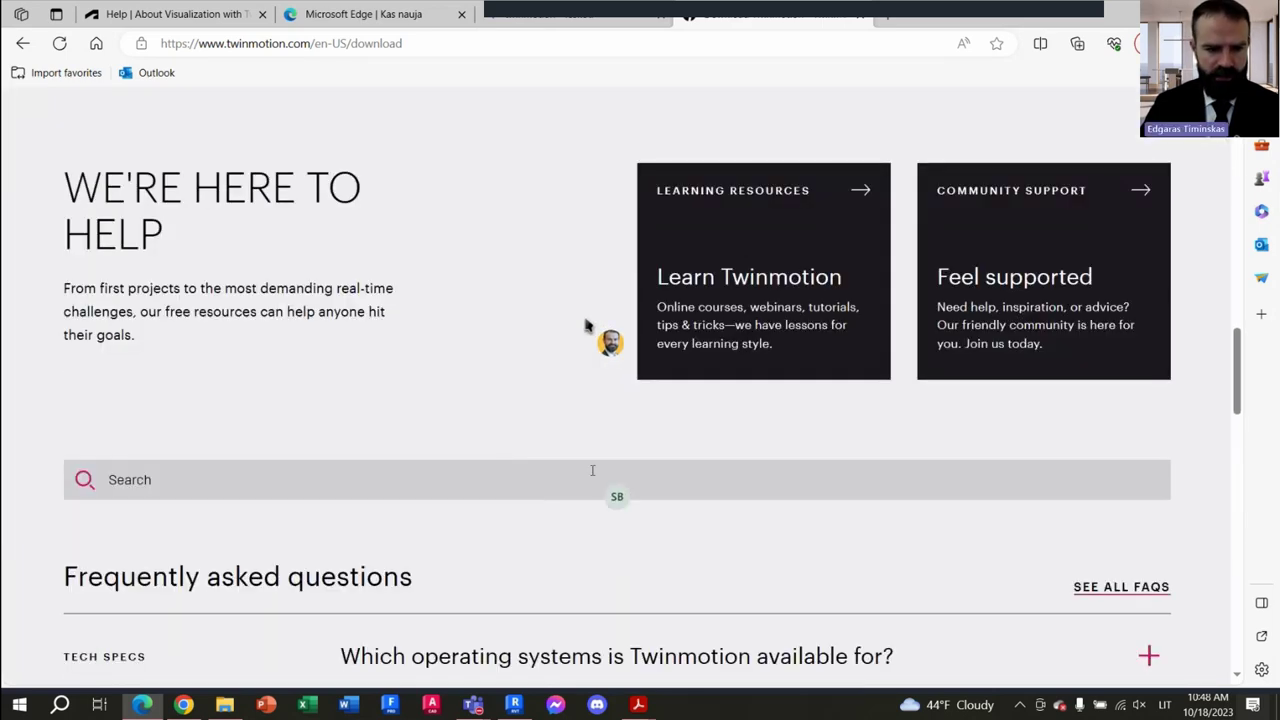
pyautogui.scroll(-4, 585, 327)
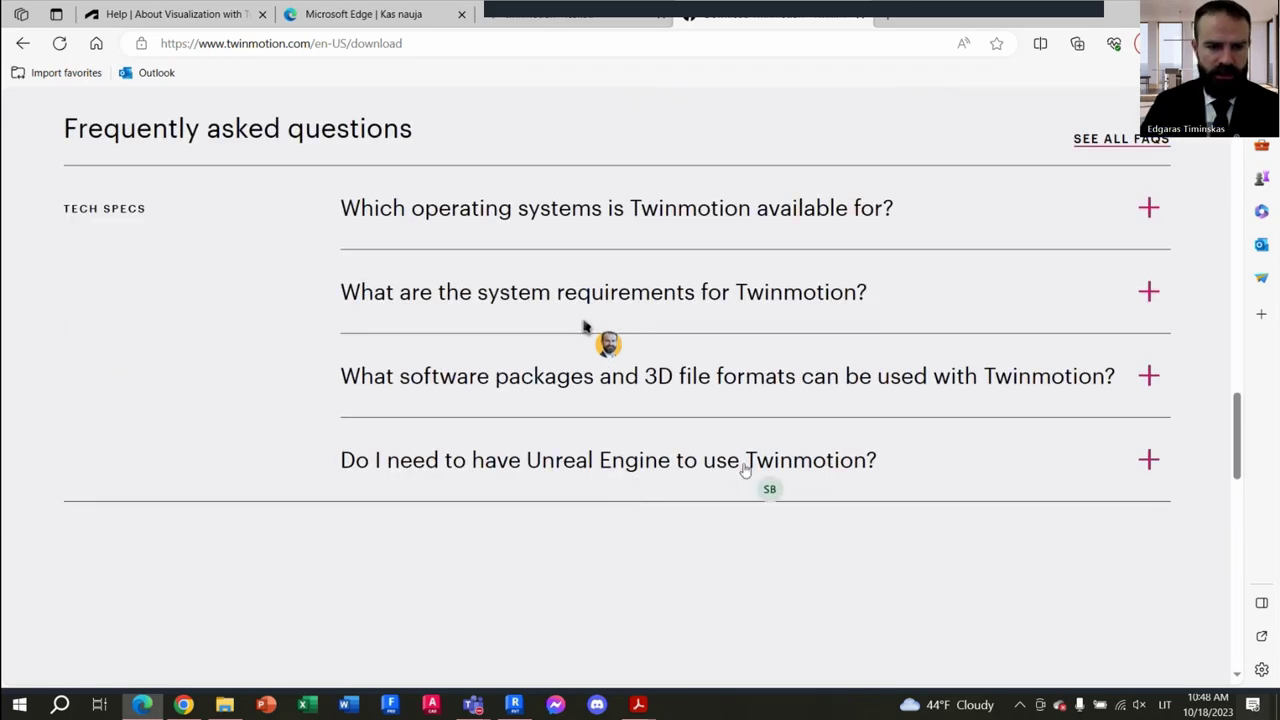
pyautogui.scroll(-4, 585, 327)
pyautogui.scroll(-4, 585, 327)
pyautogui.scroll(-2, 585, 326)
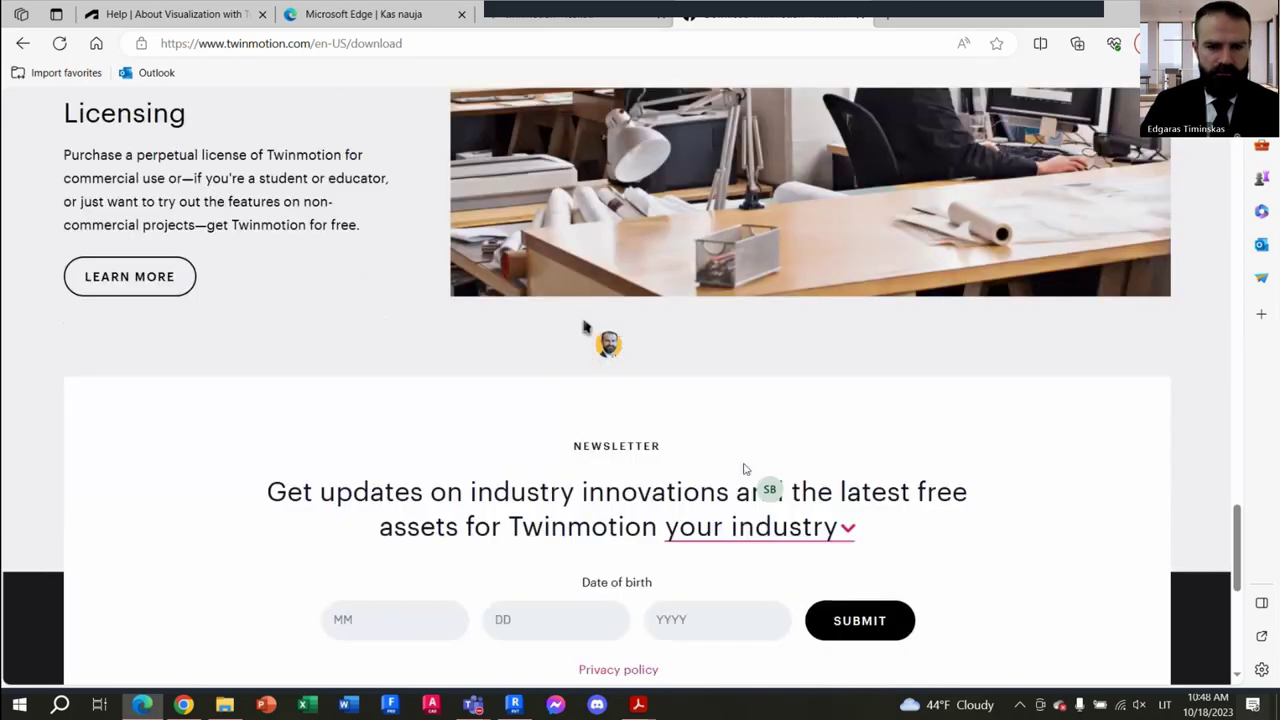
pyautogui.scroll(-2, 585, 326)
pyautogui.scroll(-2, 585, 327)
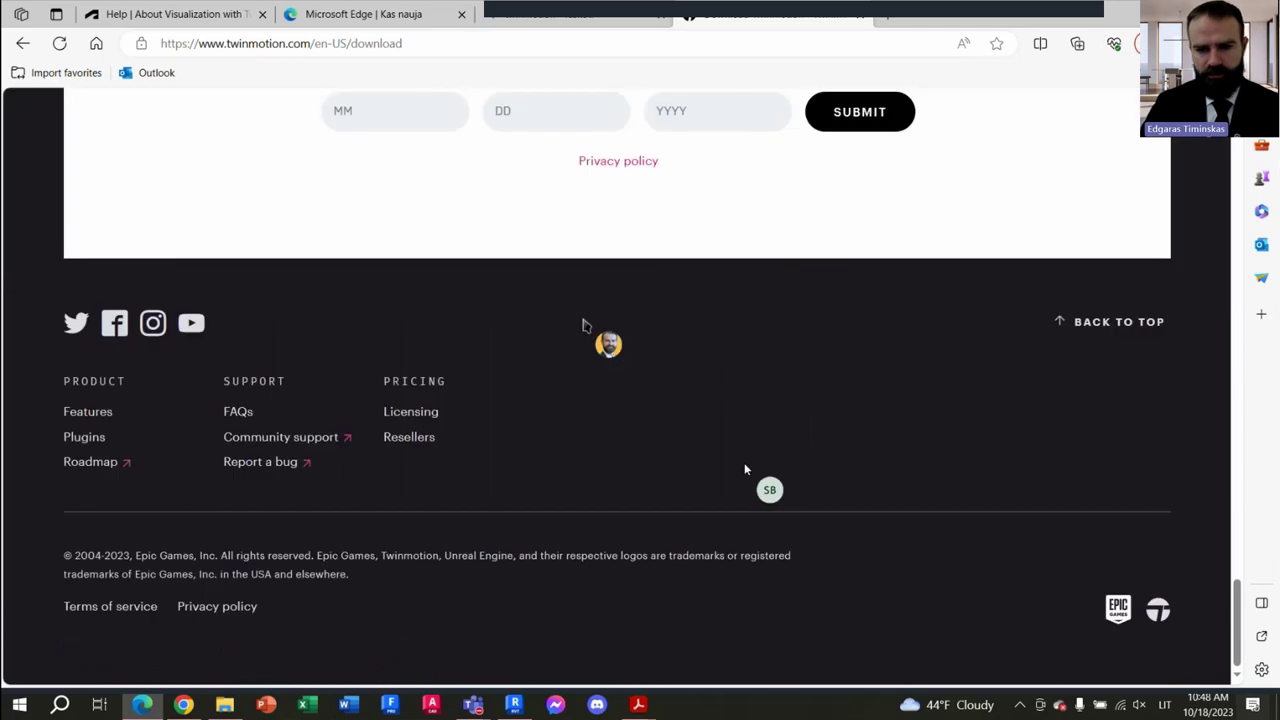
pyautogui.scroll(2, 585, 327)
pyautogui.scroll(6, 585, 327)
pyautogui.scroll(5, 585, 327)
pyautogui.scroll(5, 585, 327)
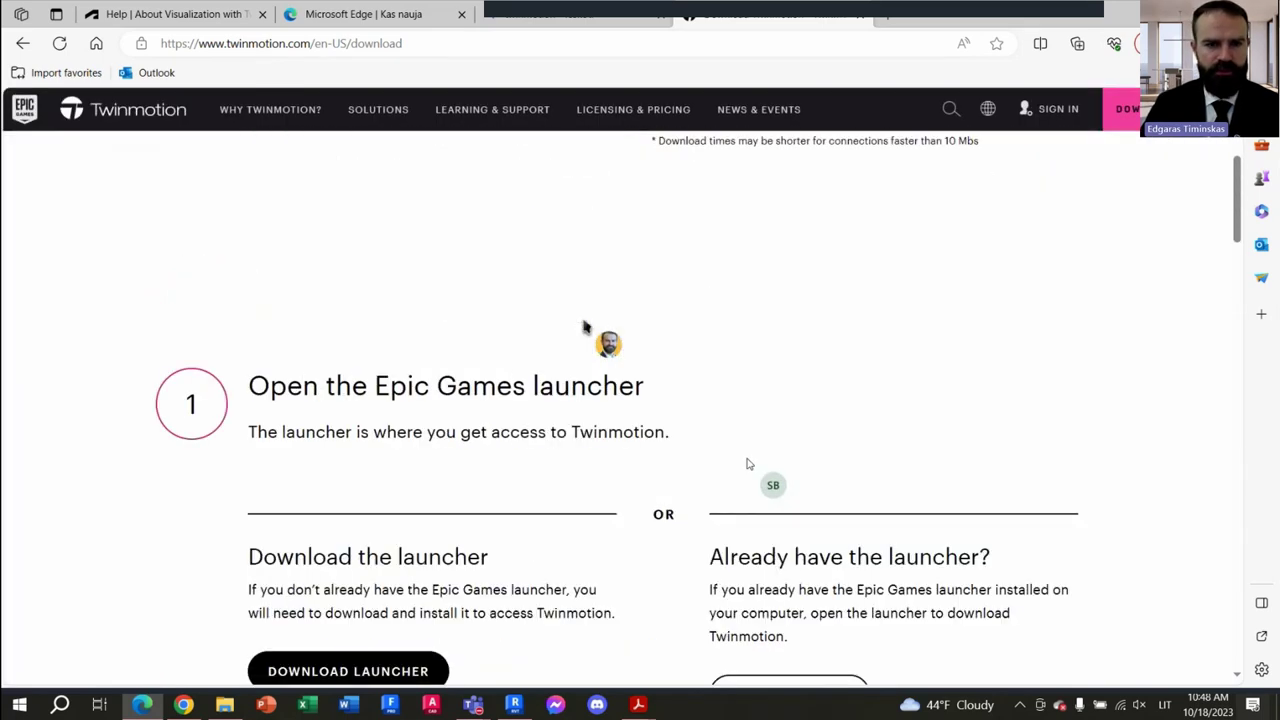
pyautogui.scroll(5, 585, 327)
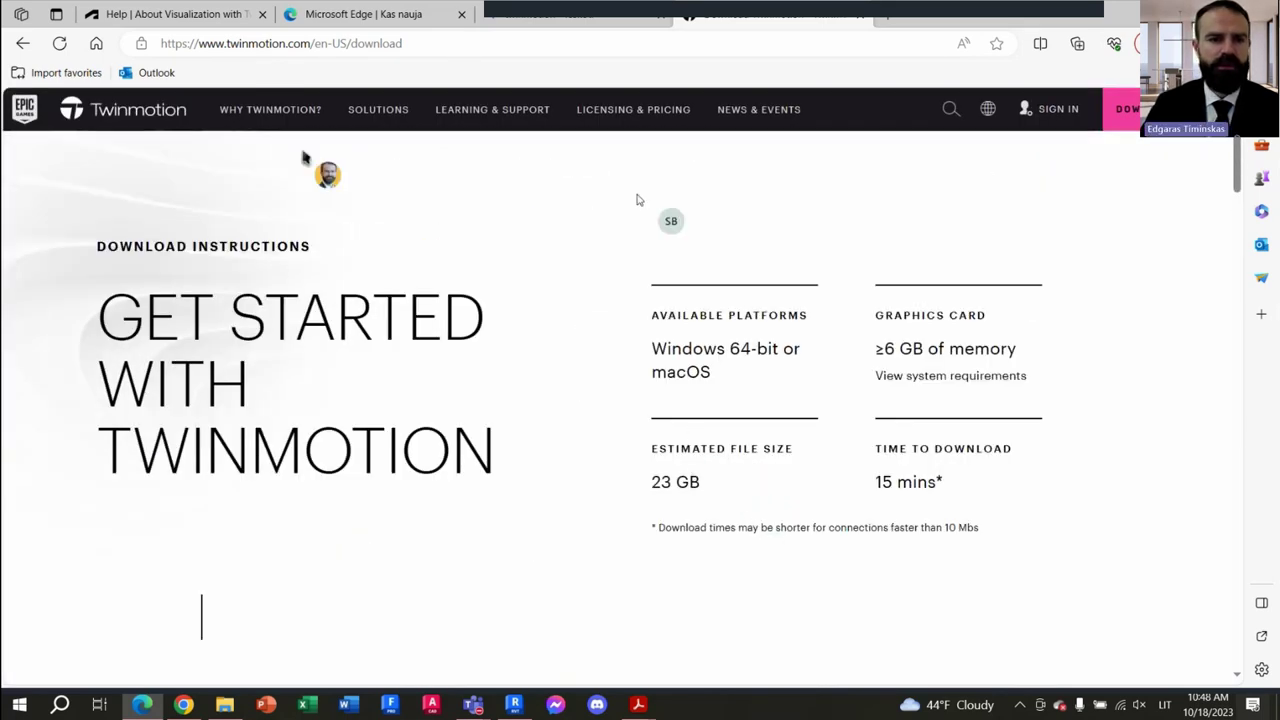
pyautogui.moveTo(270, 109)
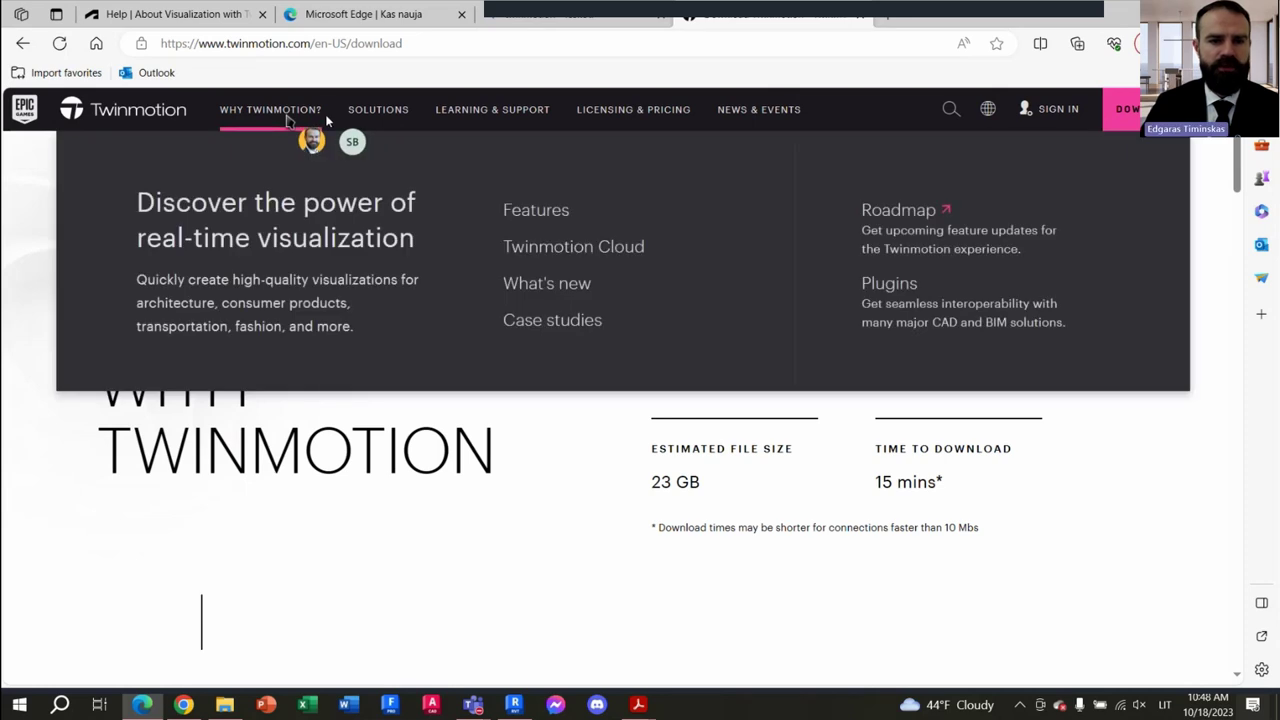
# - Open the Twinmotion Features page and scroll through its first sections
pyautogui.click(537, 214)
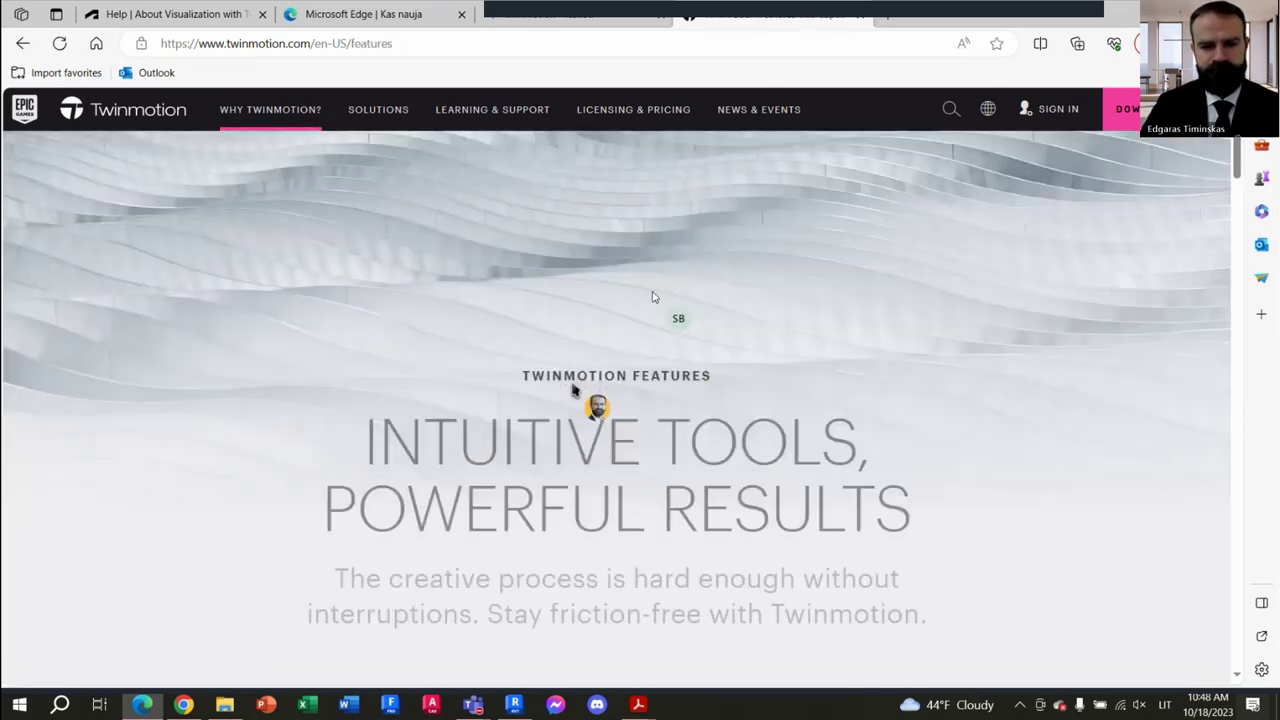
pyautogui.scroll(-3, 764, 432)
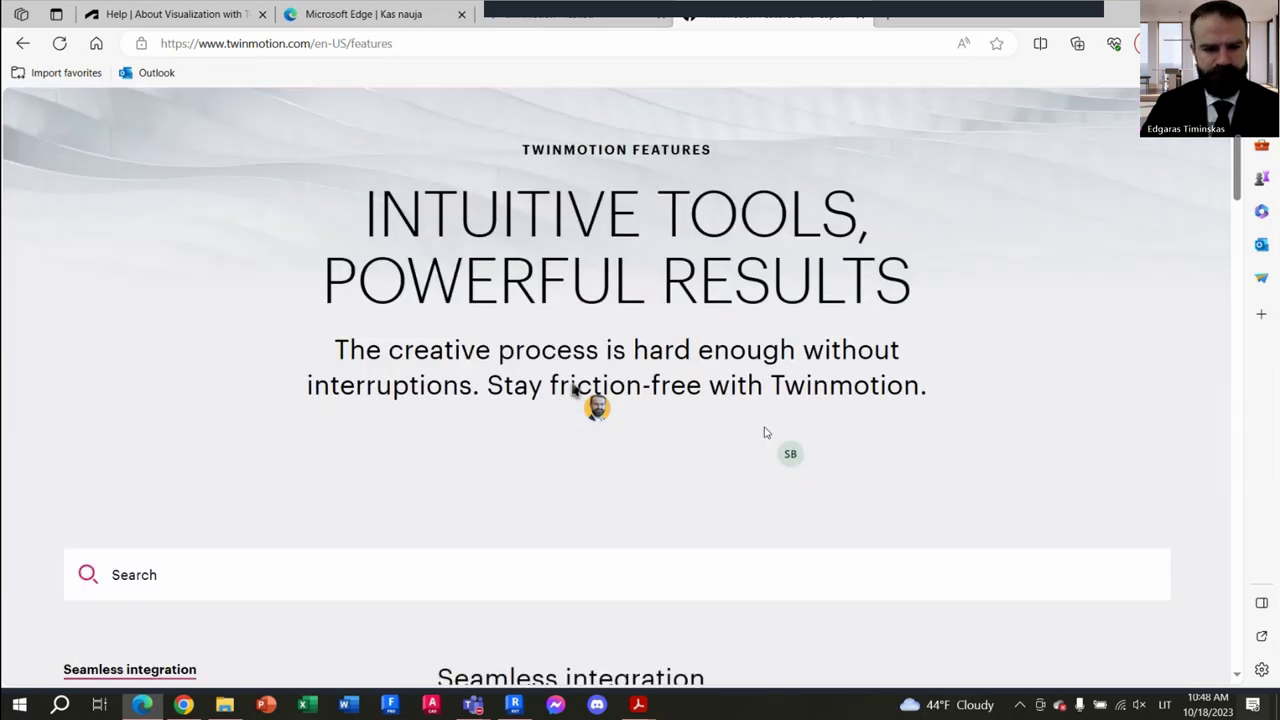
pyautogui.scroll(-2, 764, 432)
pyautogui.scroll(-3, 764, 432)
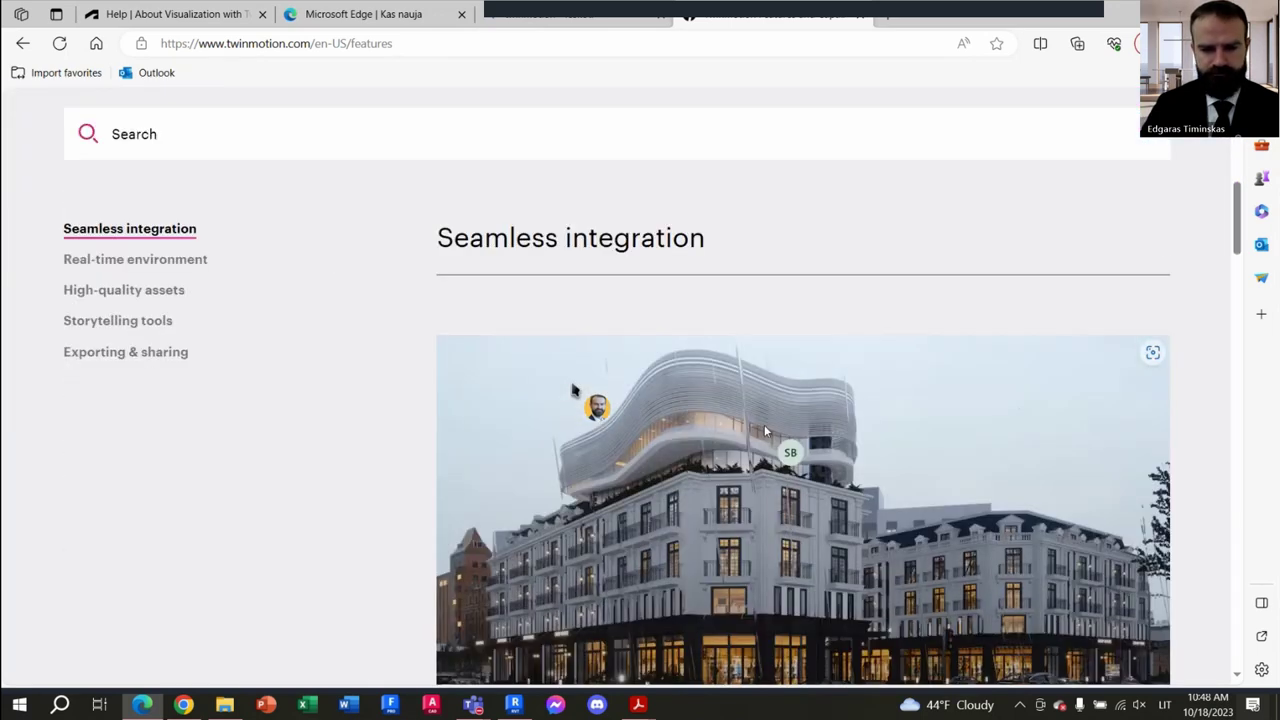
pyautogui.scroll(-1, 764, 432)
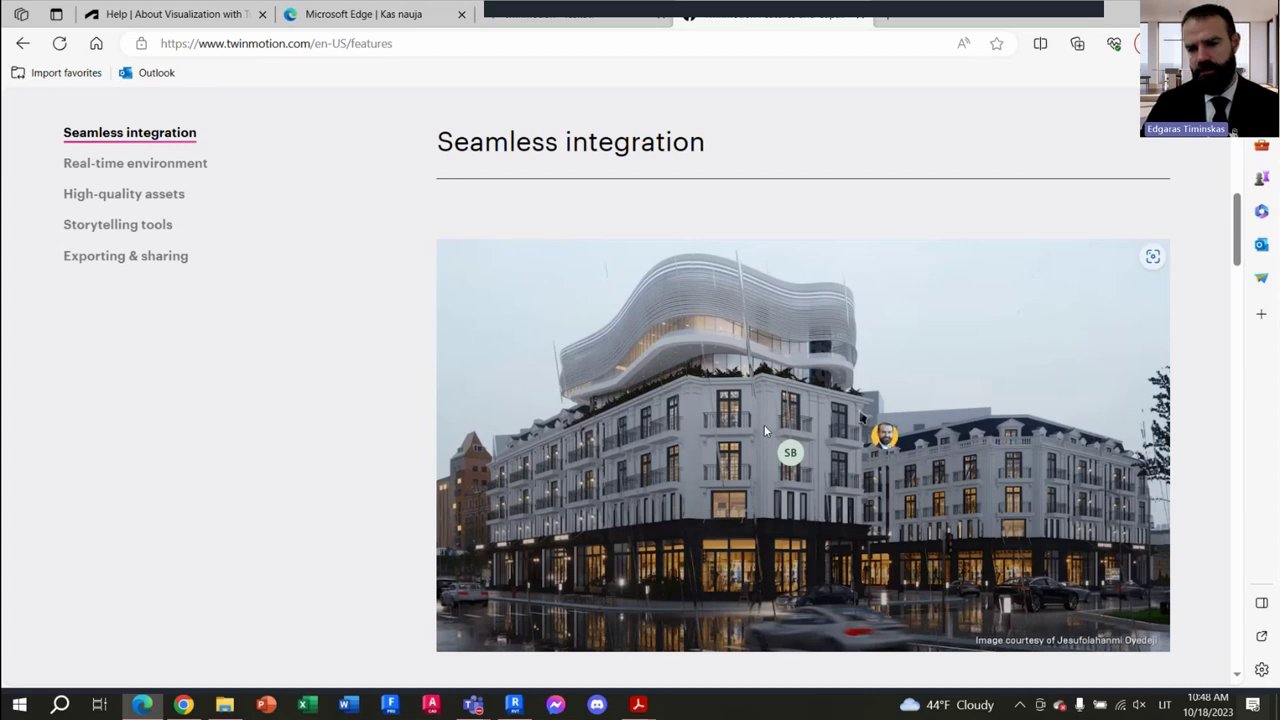
pyautogui.scroll(-1, 764, 430)
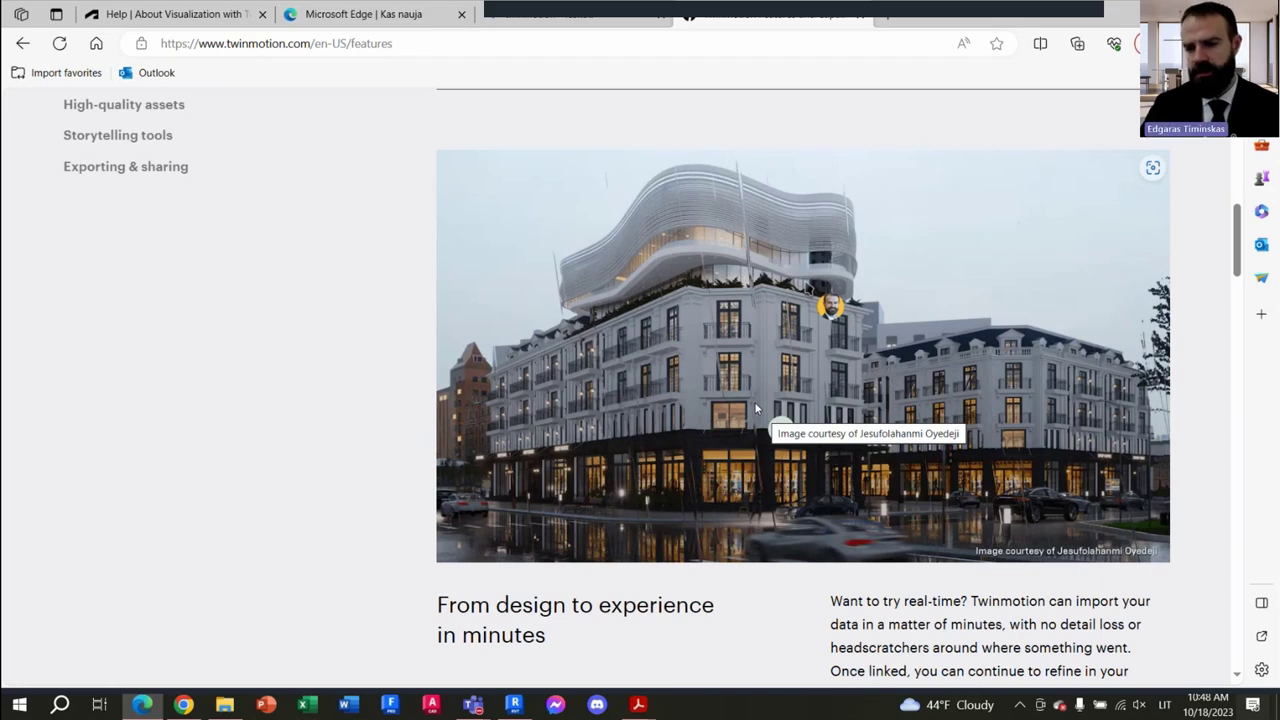
# - Browse the remaining feature sections, then bring the Revit window back to the front
pyautogui.scroll(-4, 755, 404)
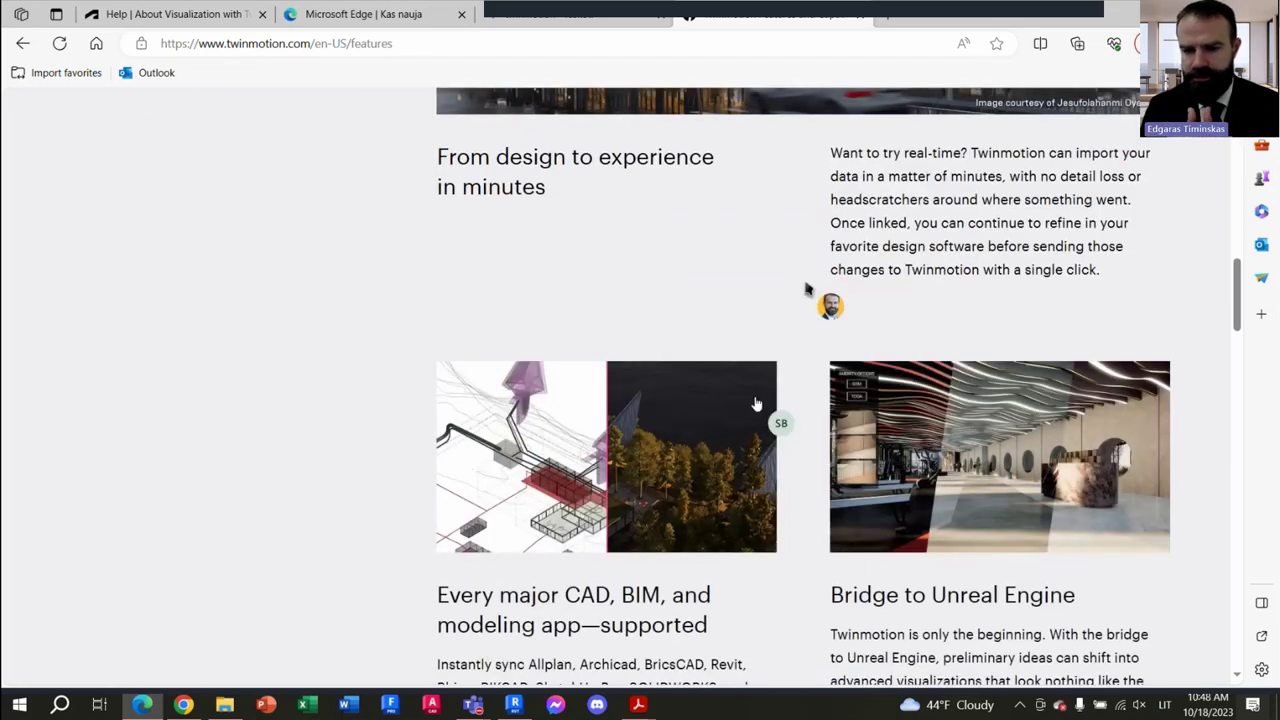
pyautogui.scroll(-2, 757, 404)
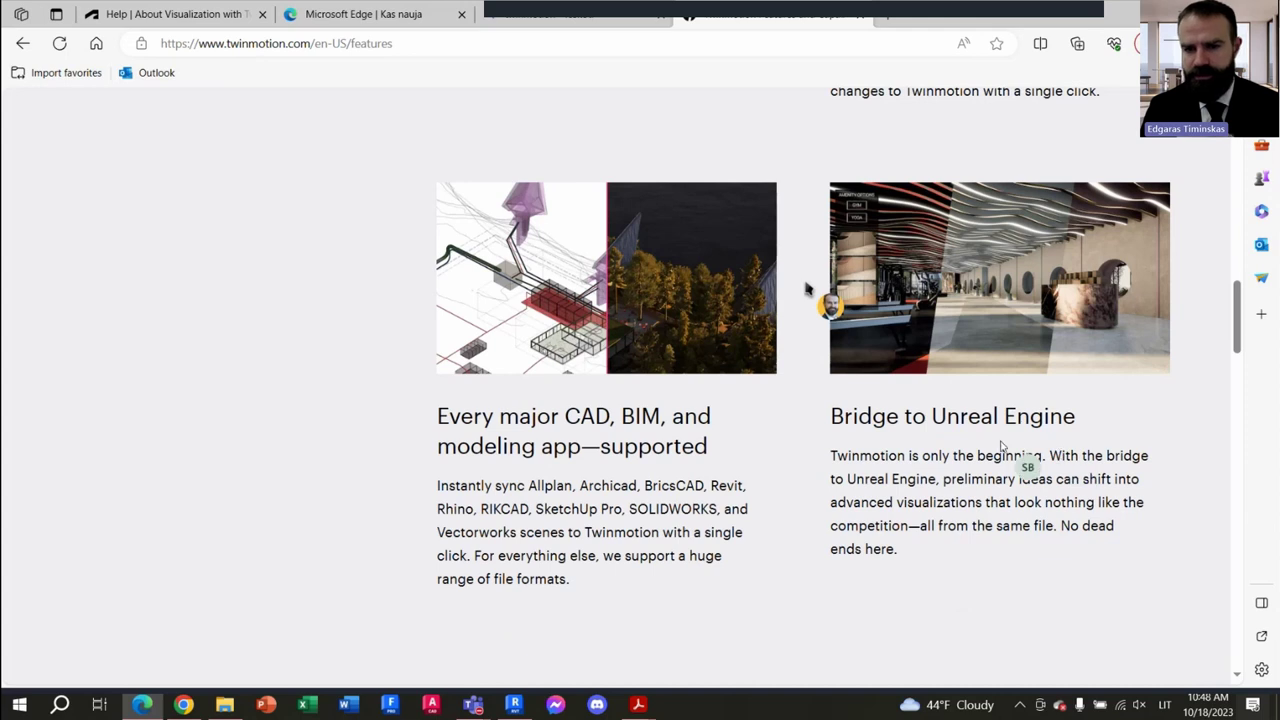
pyautogui.scroll(-1, 806, 288)
pyautogui.scroll(-4, 806, 288)
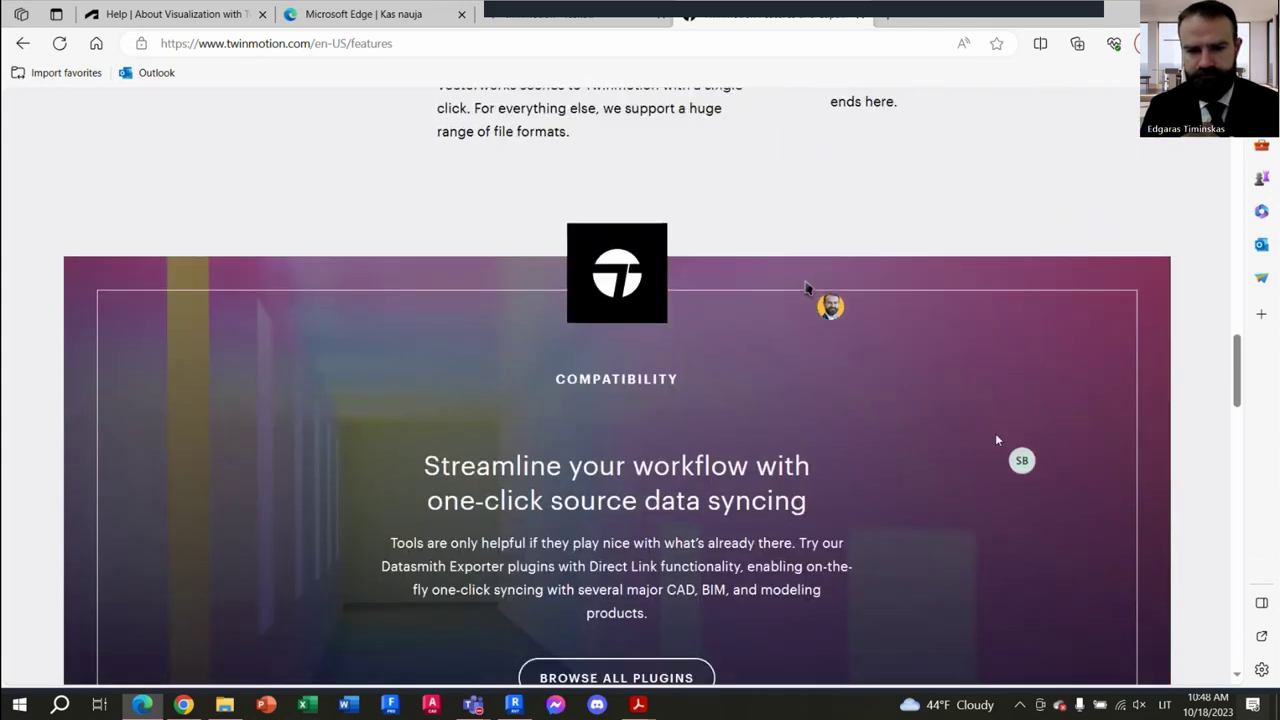
pyautogui.scroll(-5, 806, 288)
pyautogui.scroll(-3, 806, 288)
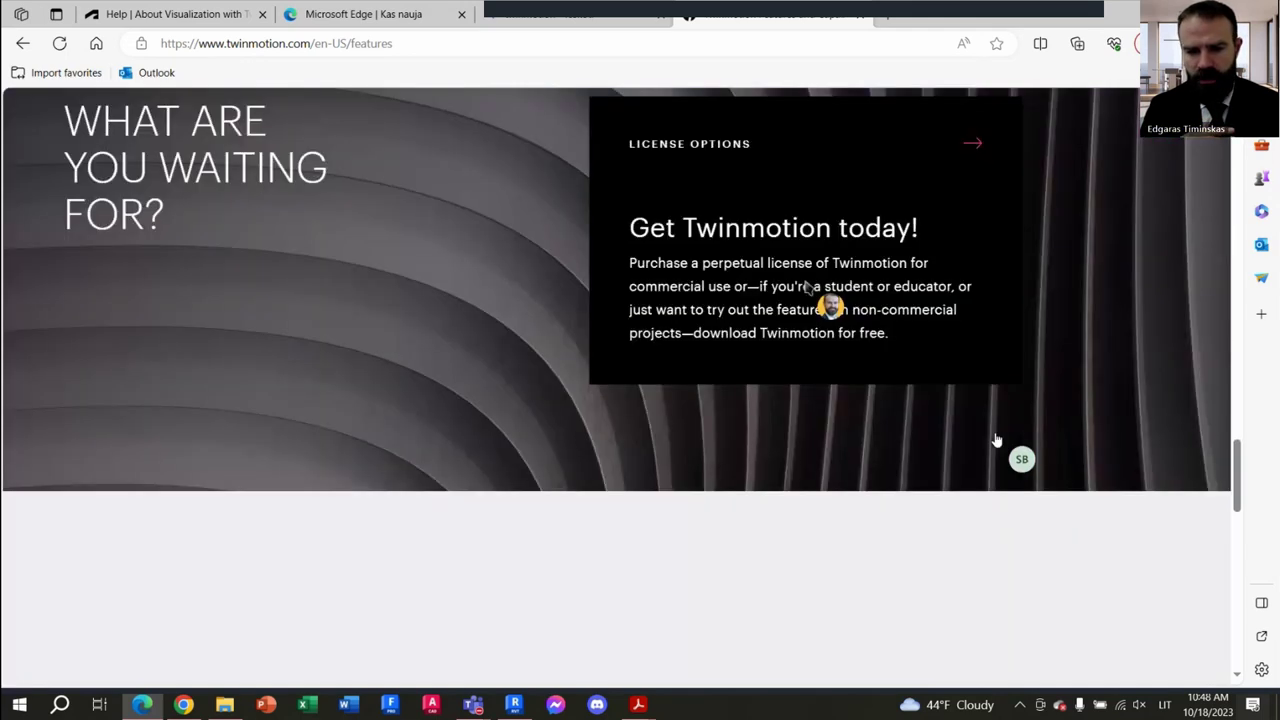
pyautogui.scroll(-2, 806, 288)
pyautogui.scroll(-4, 806, 288)
pyautogui.scroll(4, 806, 288)
pyautogui.scroll(5, 806, 288)
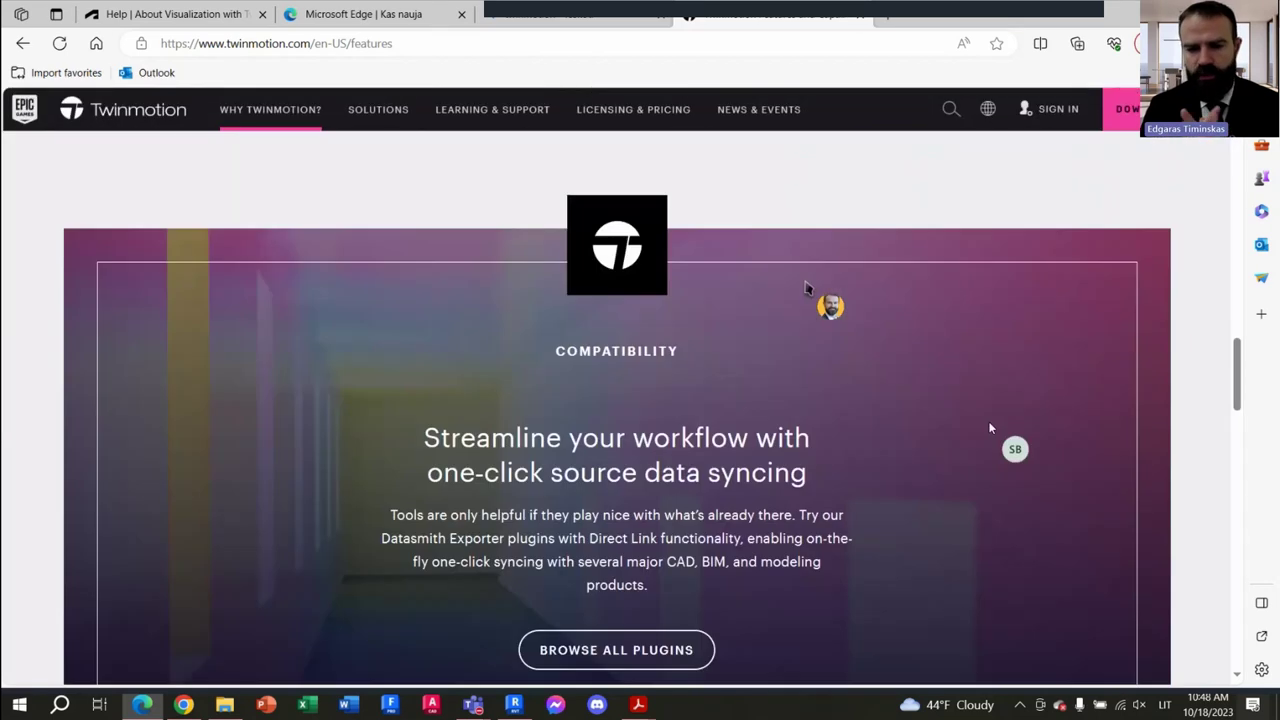
pyautogui.scroll(5, 806, 288)
pyautogui.scroll(3, 806, 288)
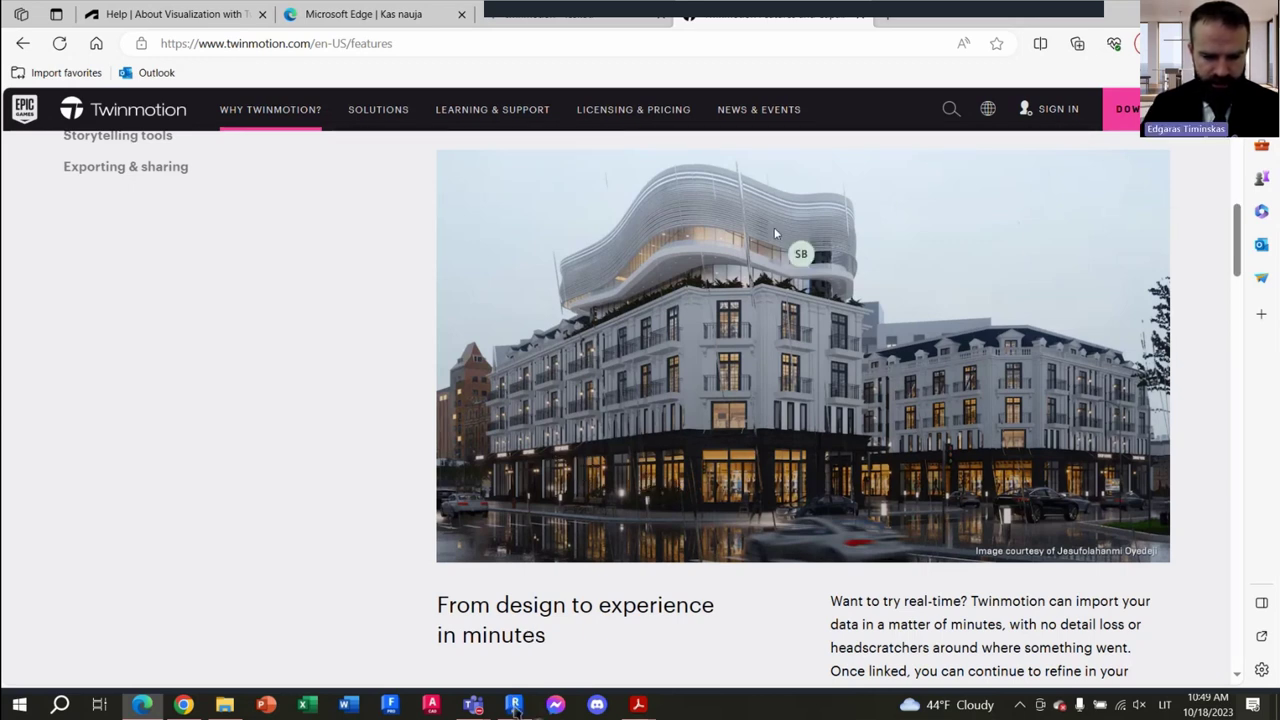
pyautogui.click(514, 706)
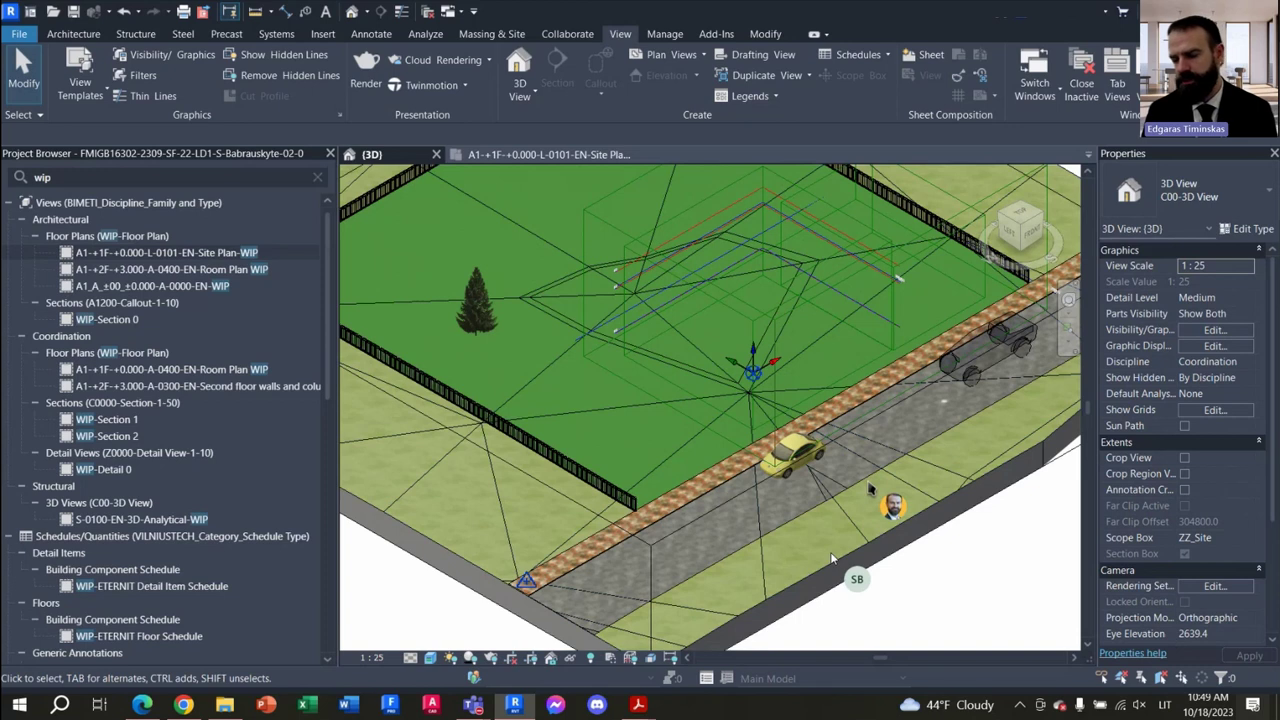
# - Zoom out to show the fenced plot with its spruce and the road with both cars
pyautogui.scroll(-2, 830, 558)
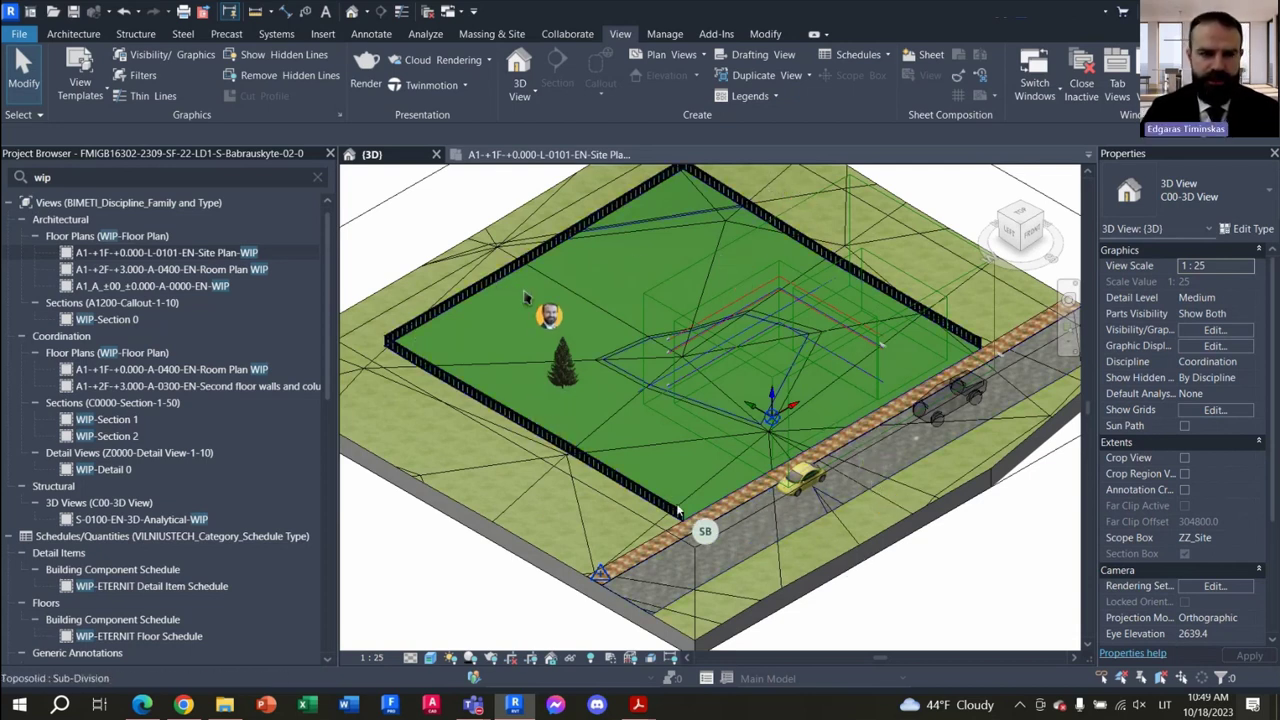
# - Start placing a BIMETI-Mass-Box-v-1 generic mass, accepting the Show Mass Enabled notice
pyautogui.click(551, 246)
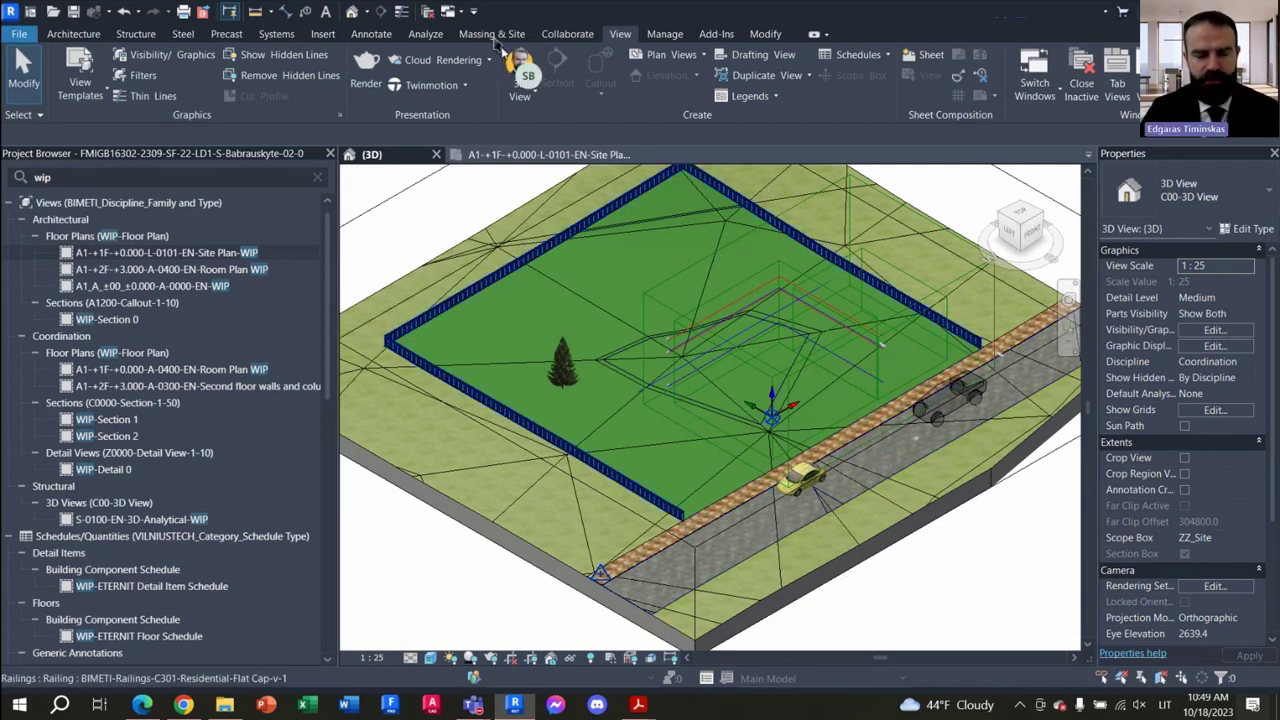
pyautogui.click(492, 36)
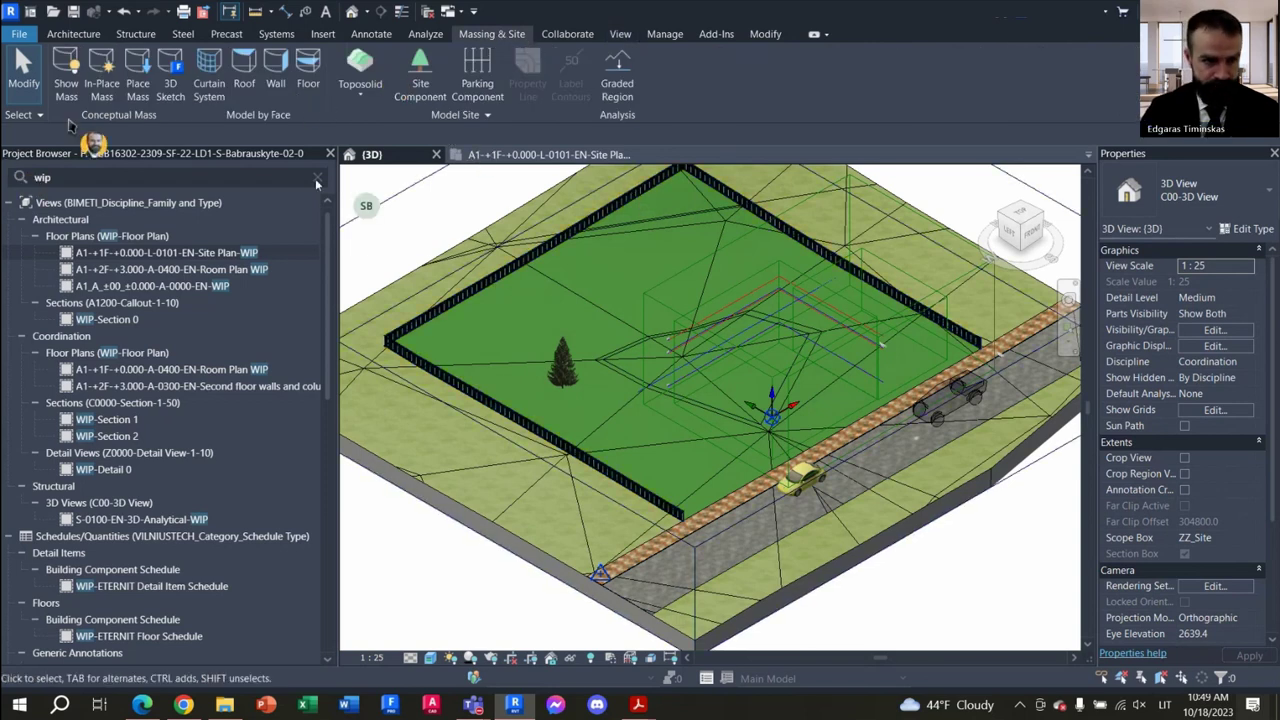
pyautogui.click(138, 90)
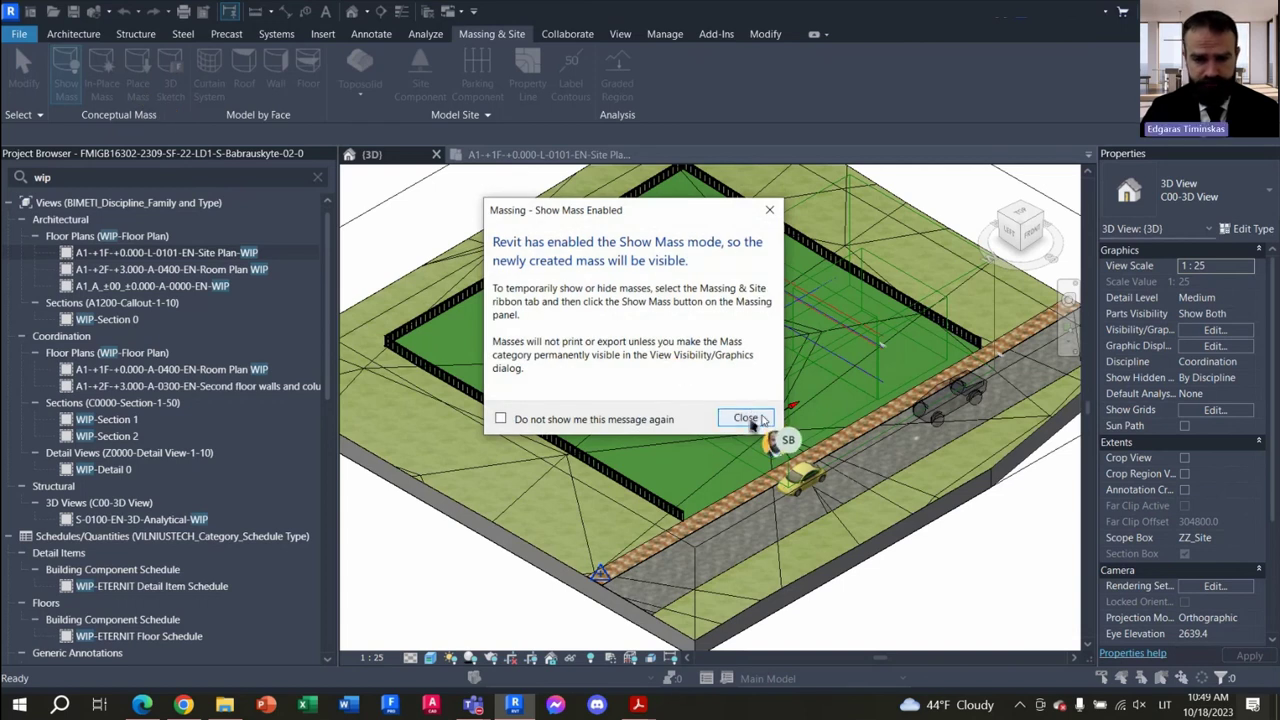
pyautogui.click(748, 418)
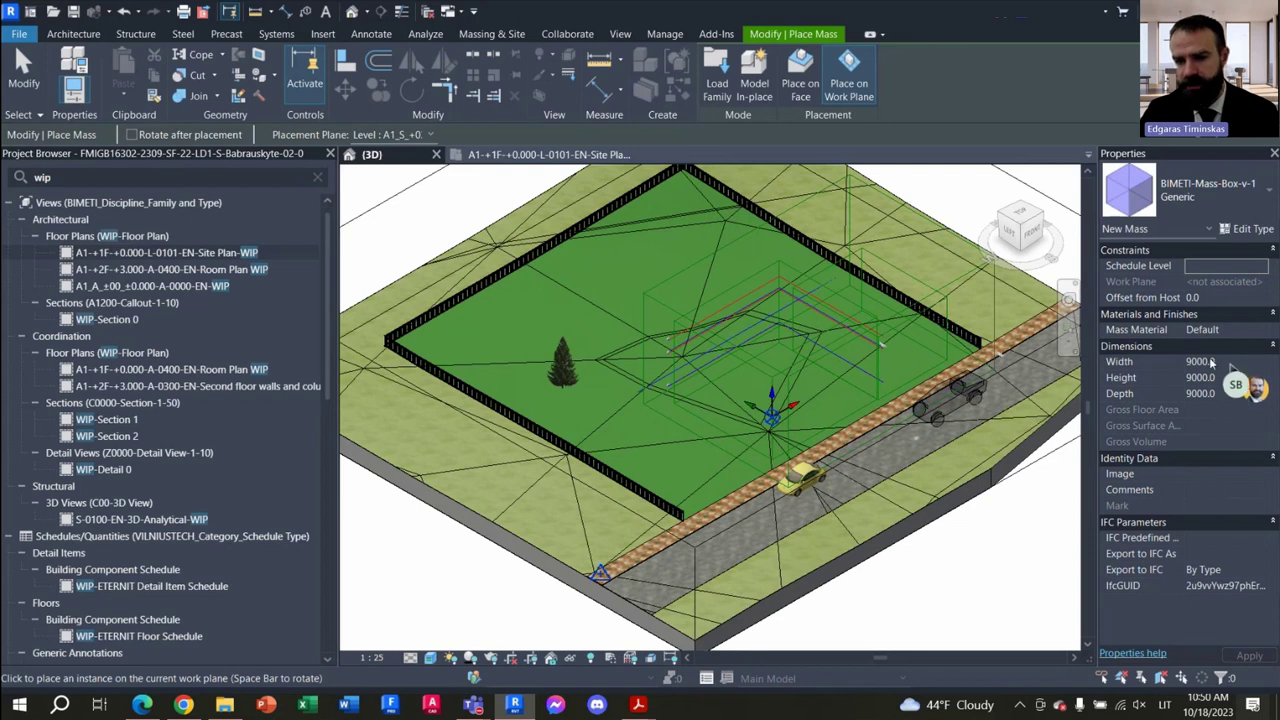
# - Size the mass box to 30 m width, 30 m depth and 9000 height, then apply
pyautogui.click(1205, 362)
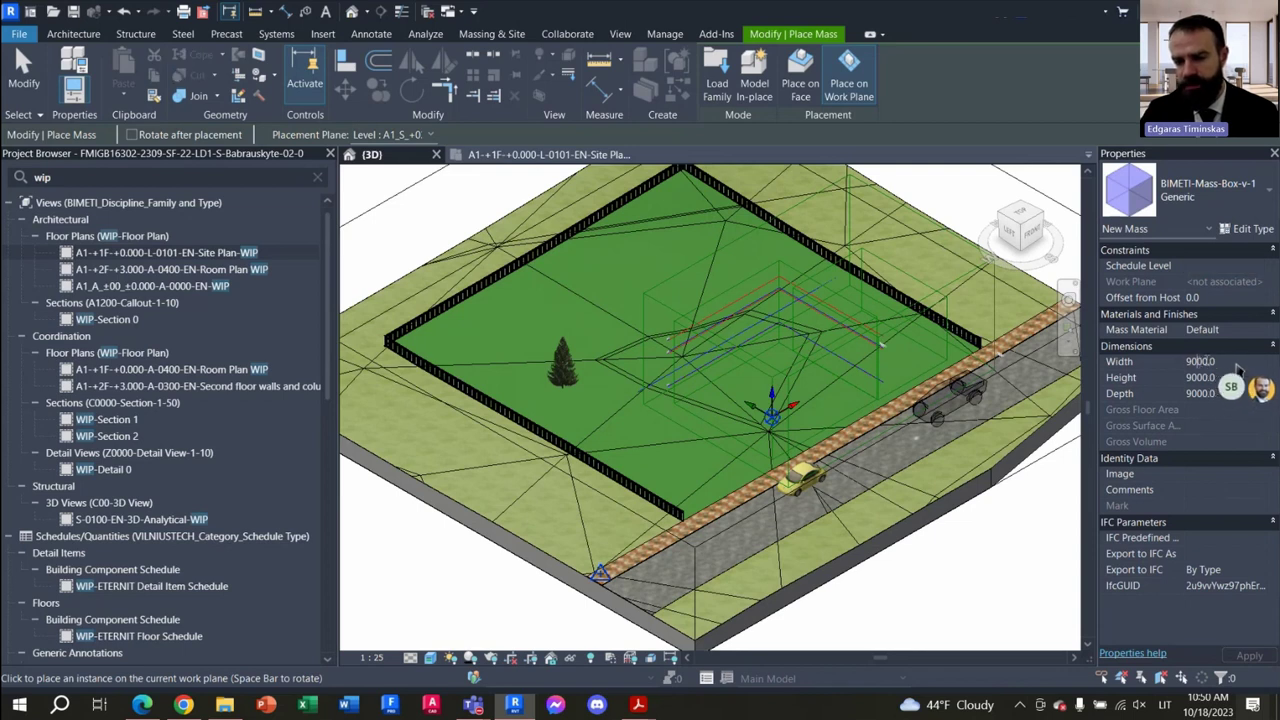
pyautogui.press('BackSpace')
pyautogui.write('30m')
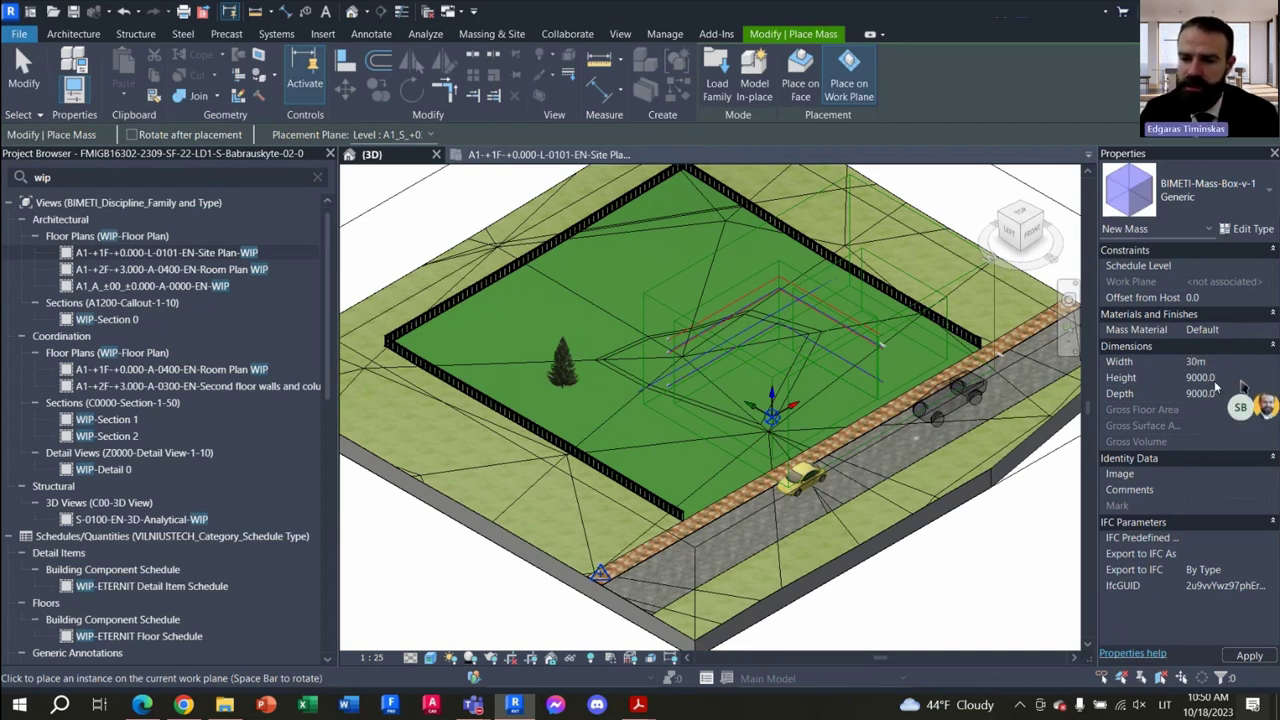
pyautogui.press('Return')
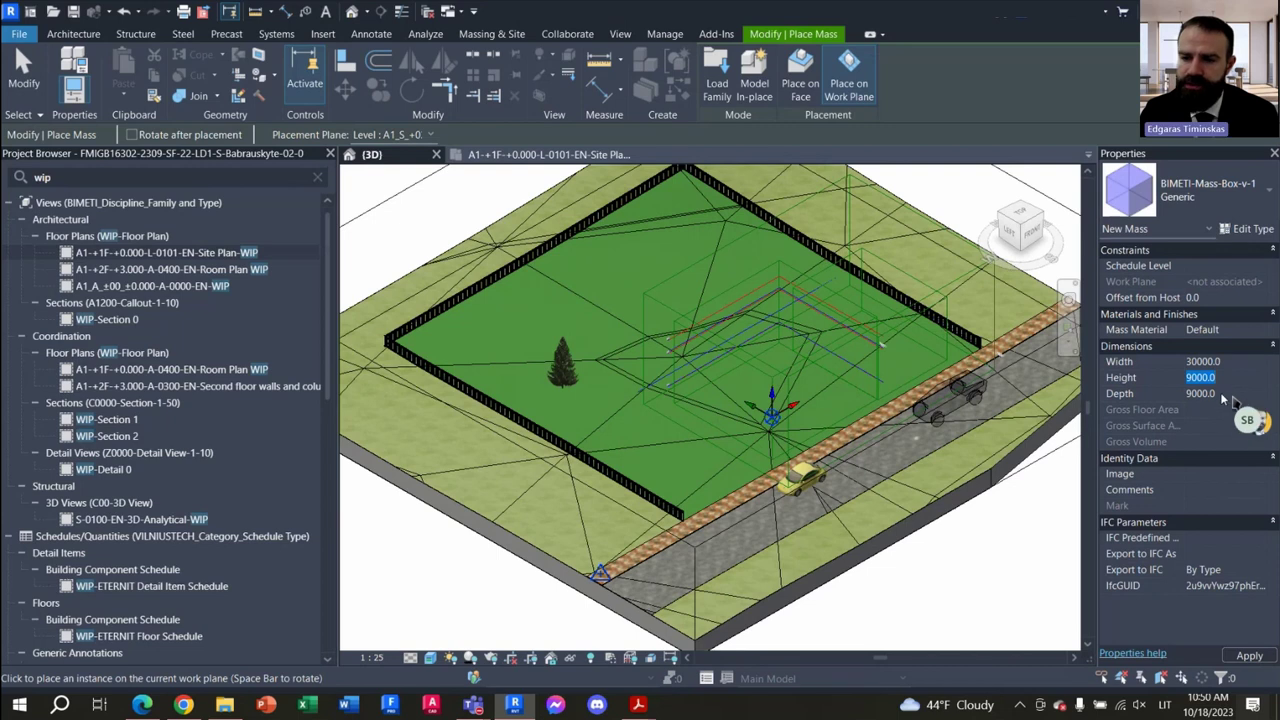
pyautogui.press('Tab')
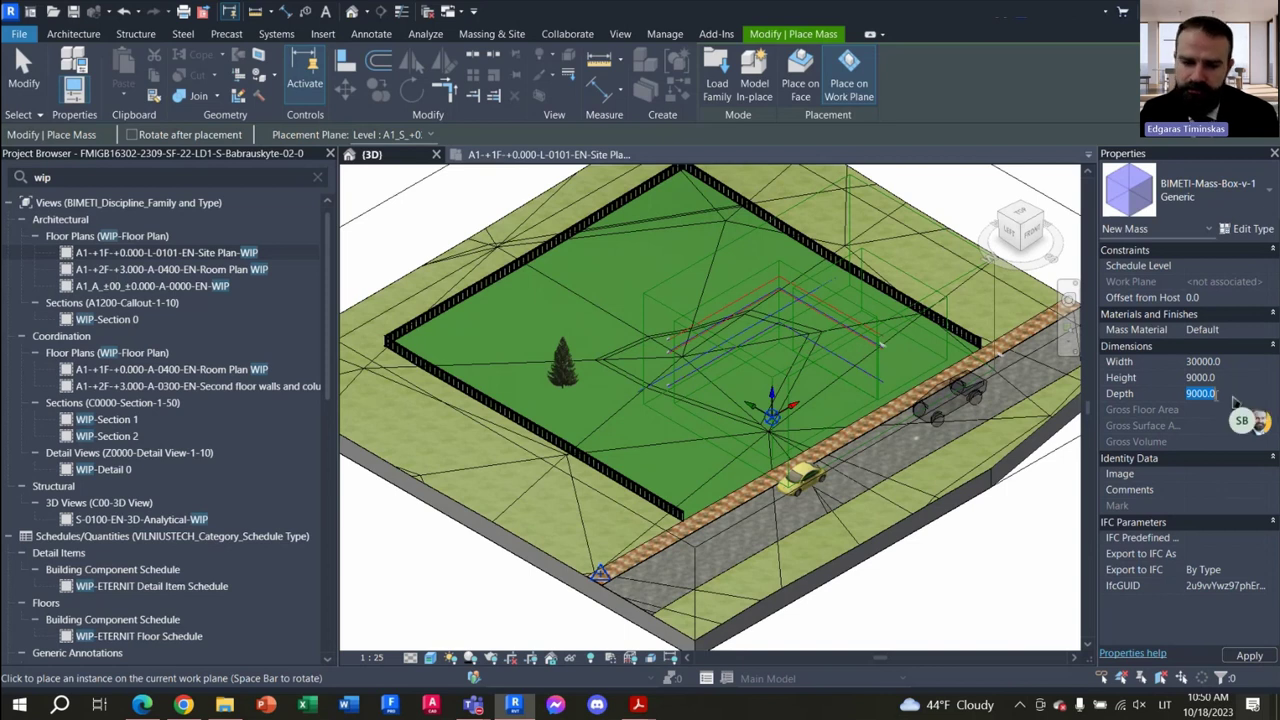
pyautogui.write('30m')
pyautogui.press('Return')
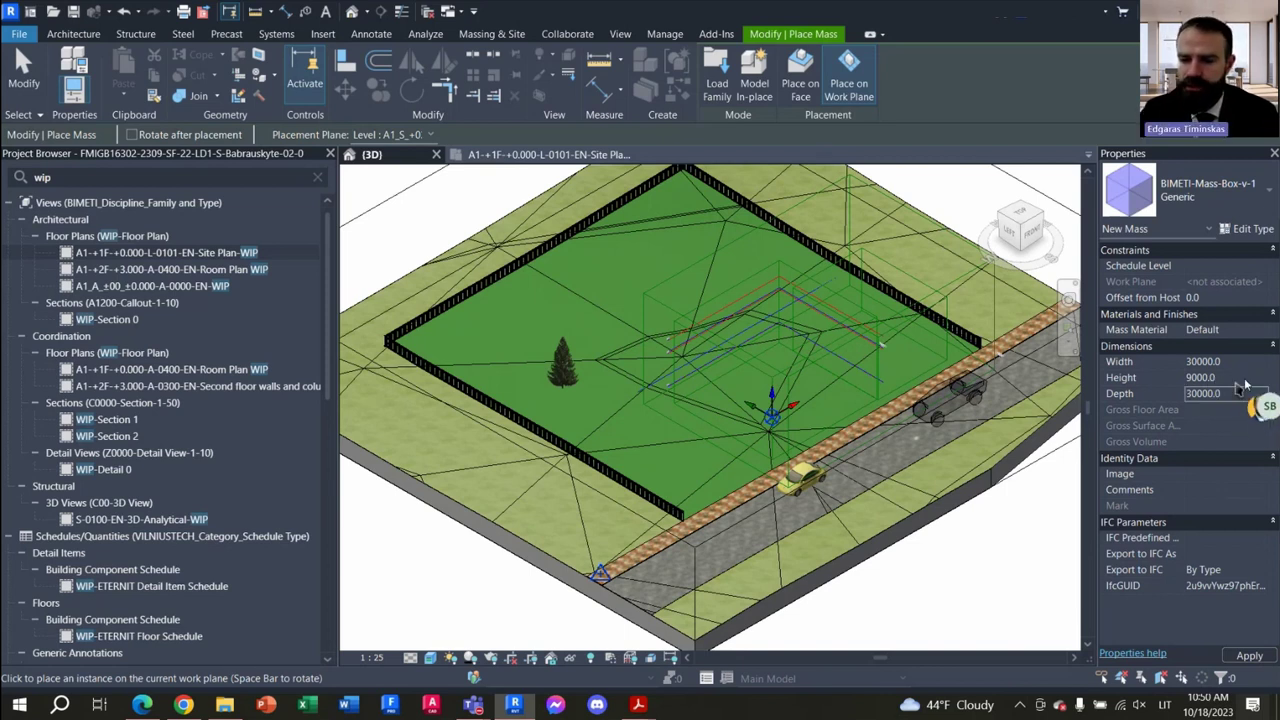
pyautogui.click(1245, 378)
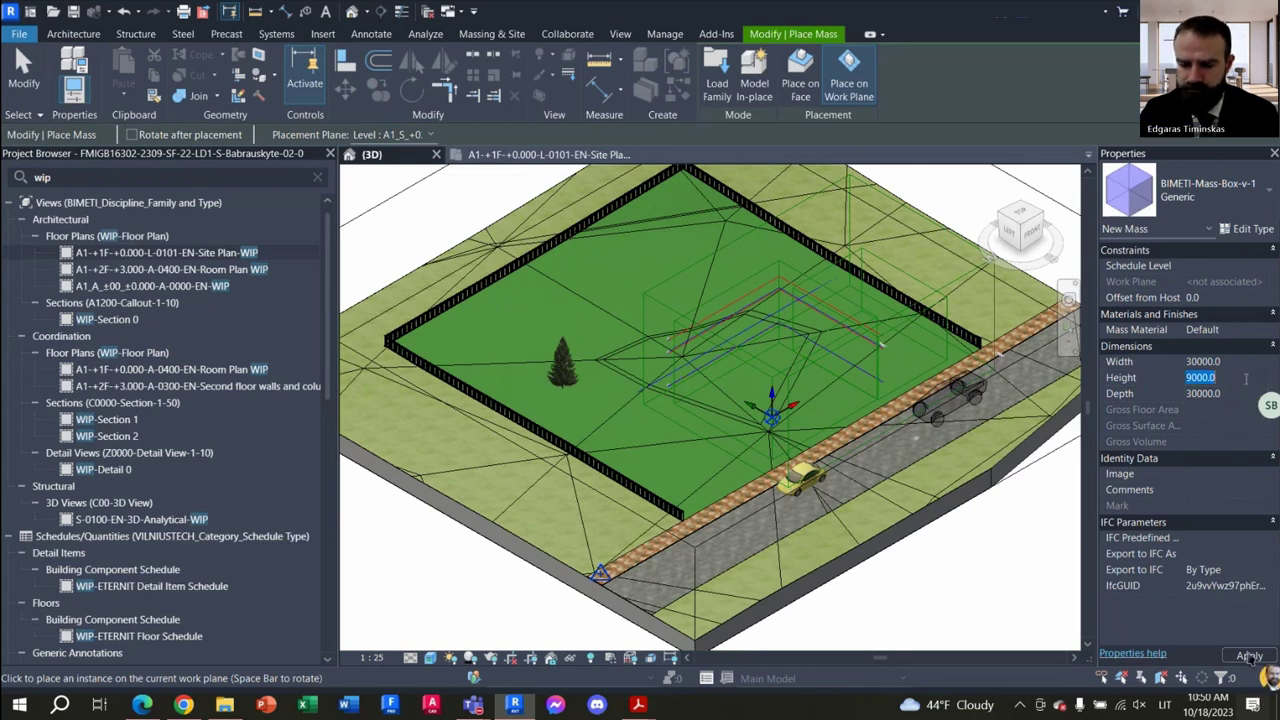
pyautogui.click(1252, 656)
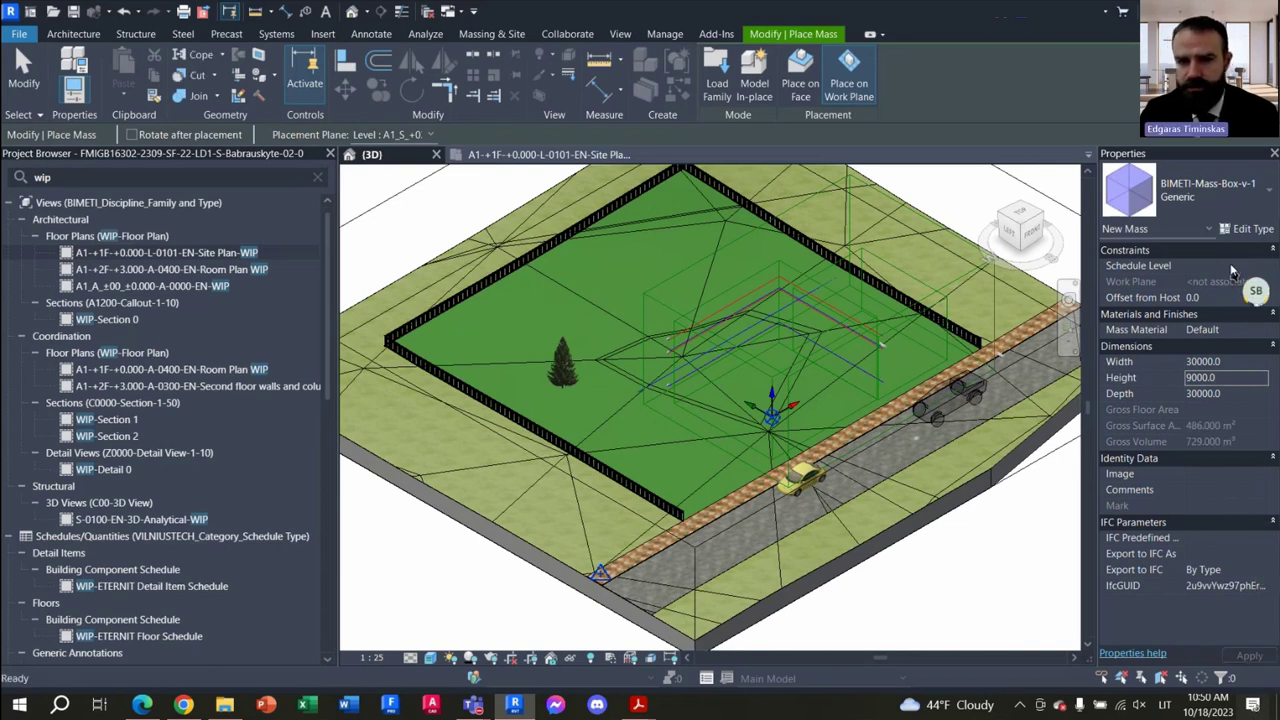
# - Set the mass's Schedule Level to ZZ_G_-01_-0.450
pyautogui.click(1213, 265)
pyautogui.click(1264, 268)
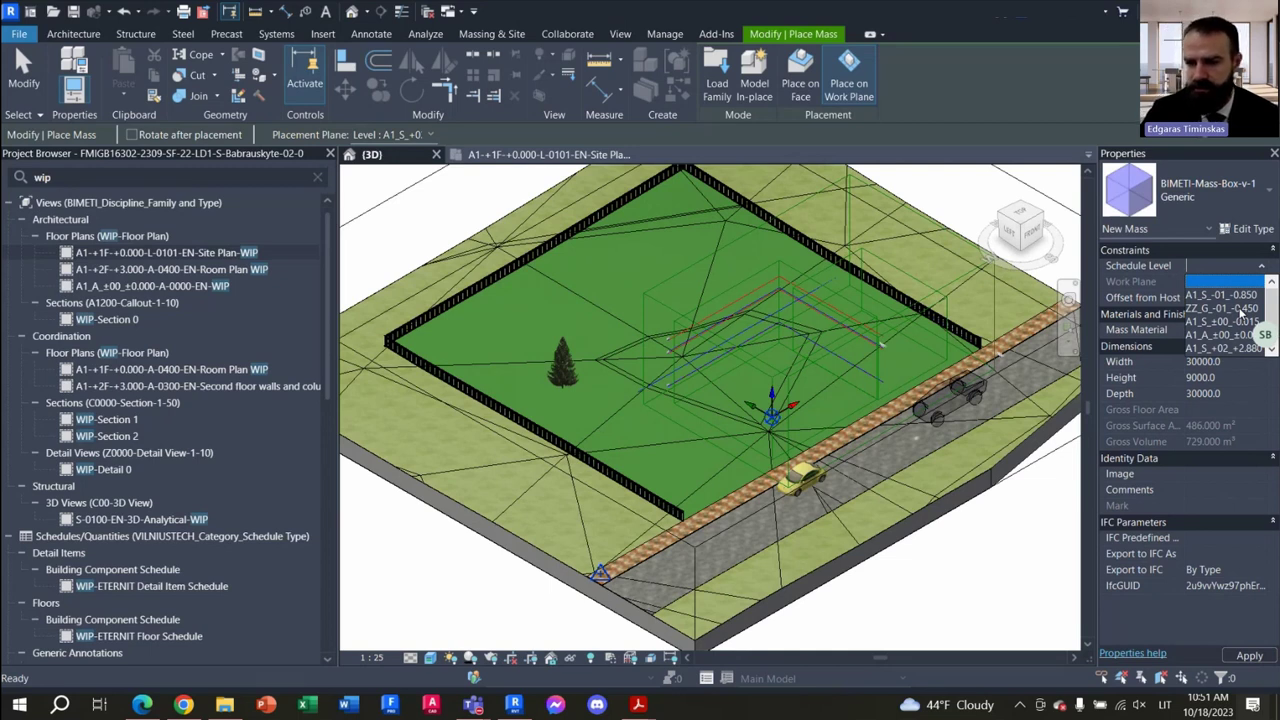
pyautogui.click(1240, 310)
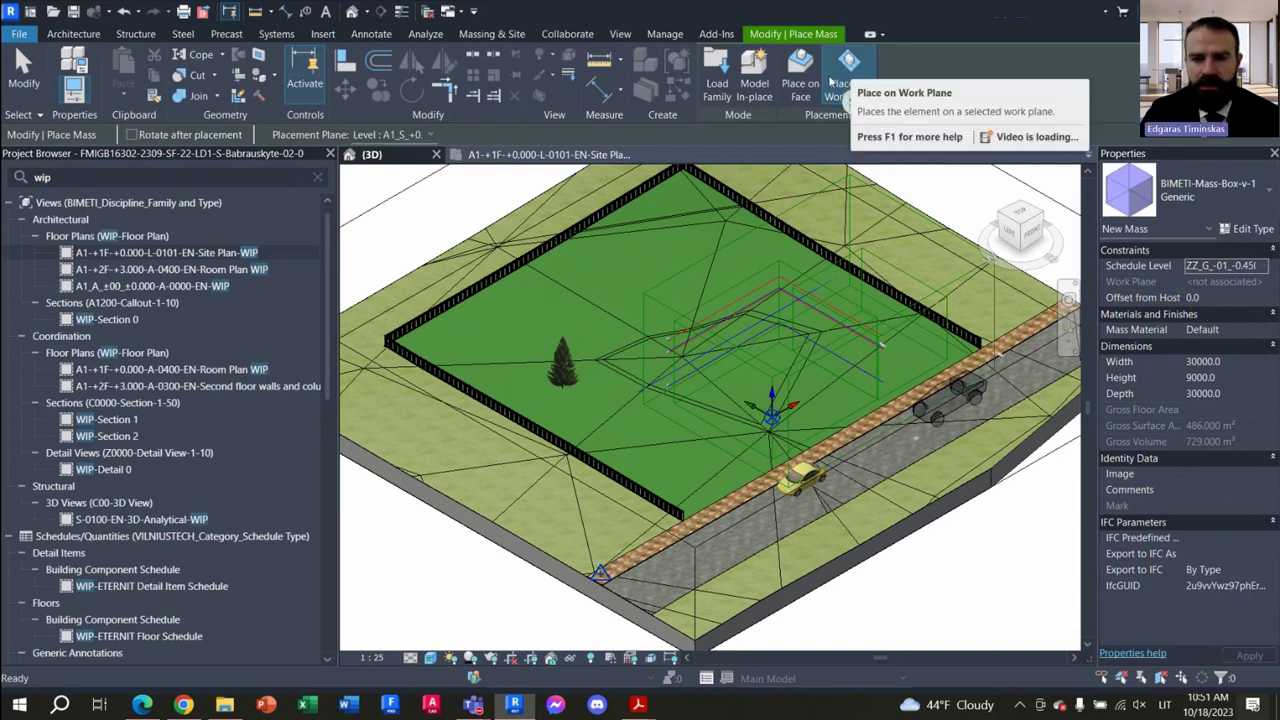
# - Place the mass box over the fenced plot on the ZZ_G_-01_-0.450 work plane
pyautogui.click(833, 82)
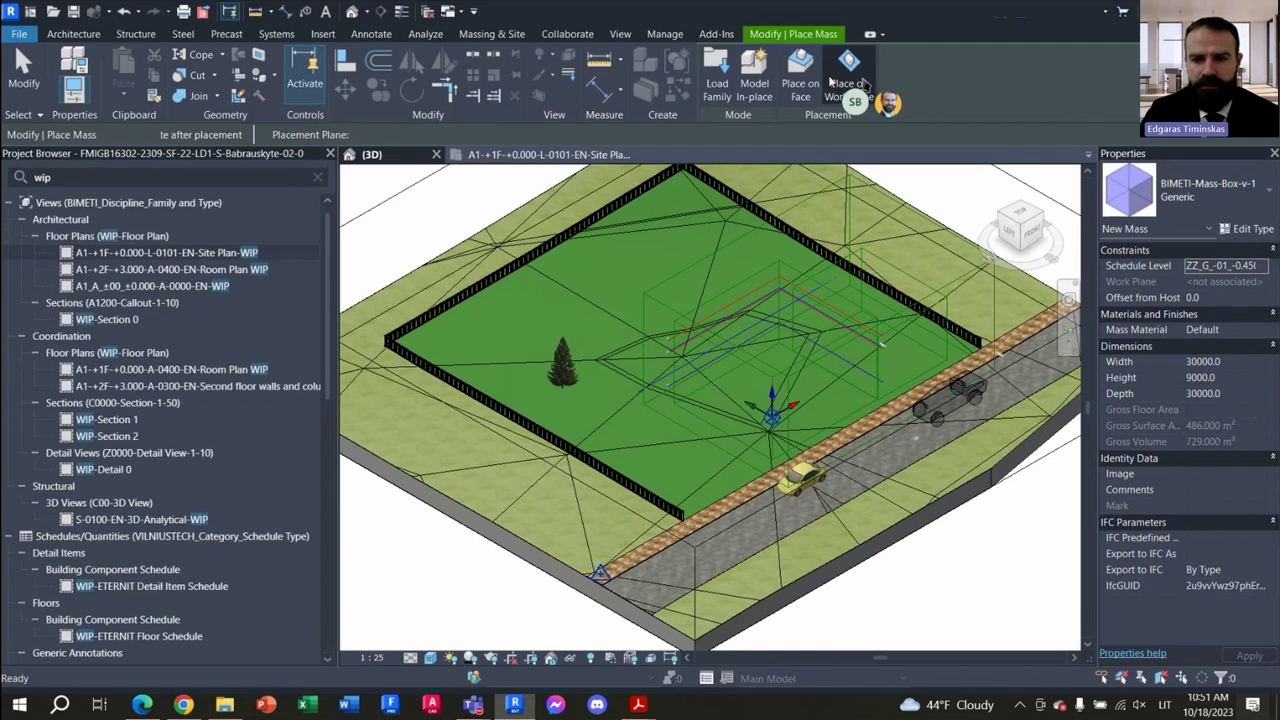
pyautogui.click(90, 35)
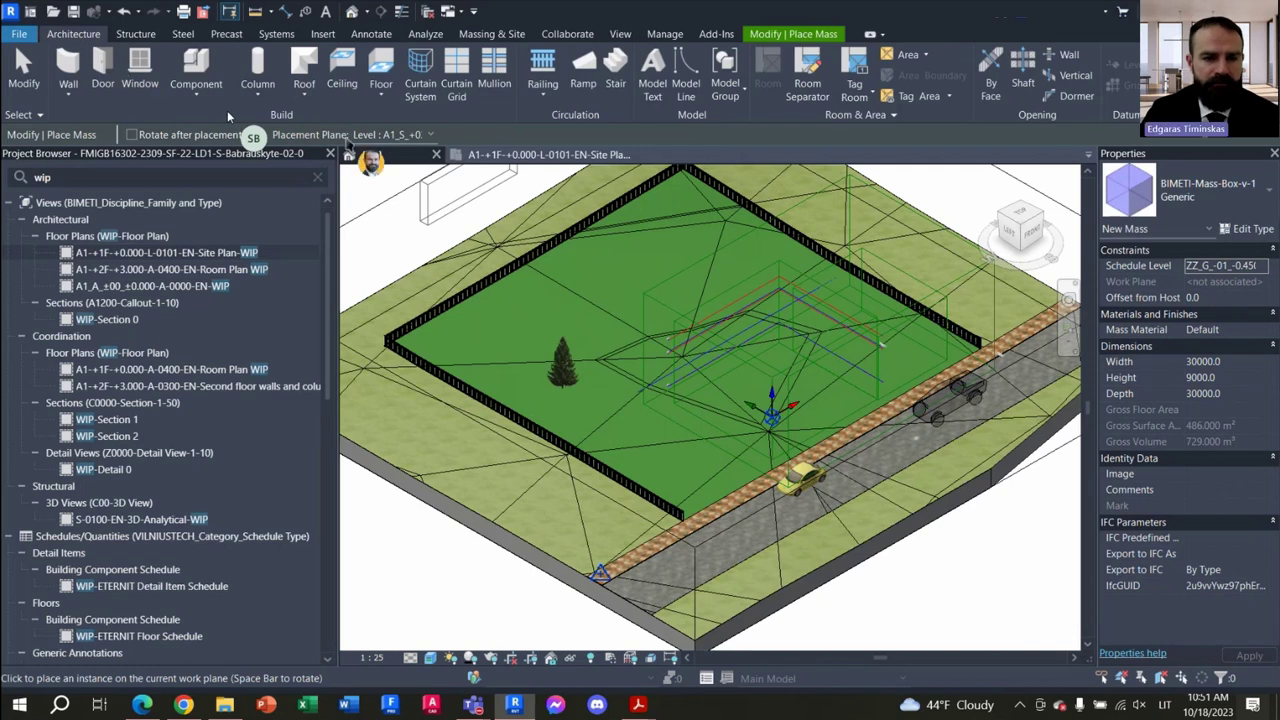
pyautogui.click(430, 136)
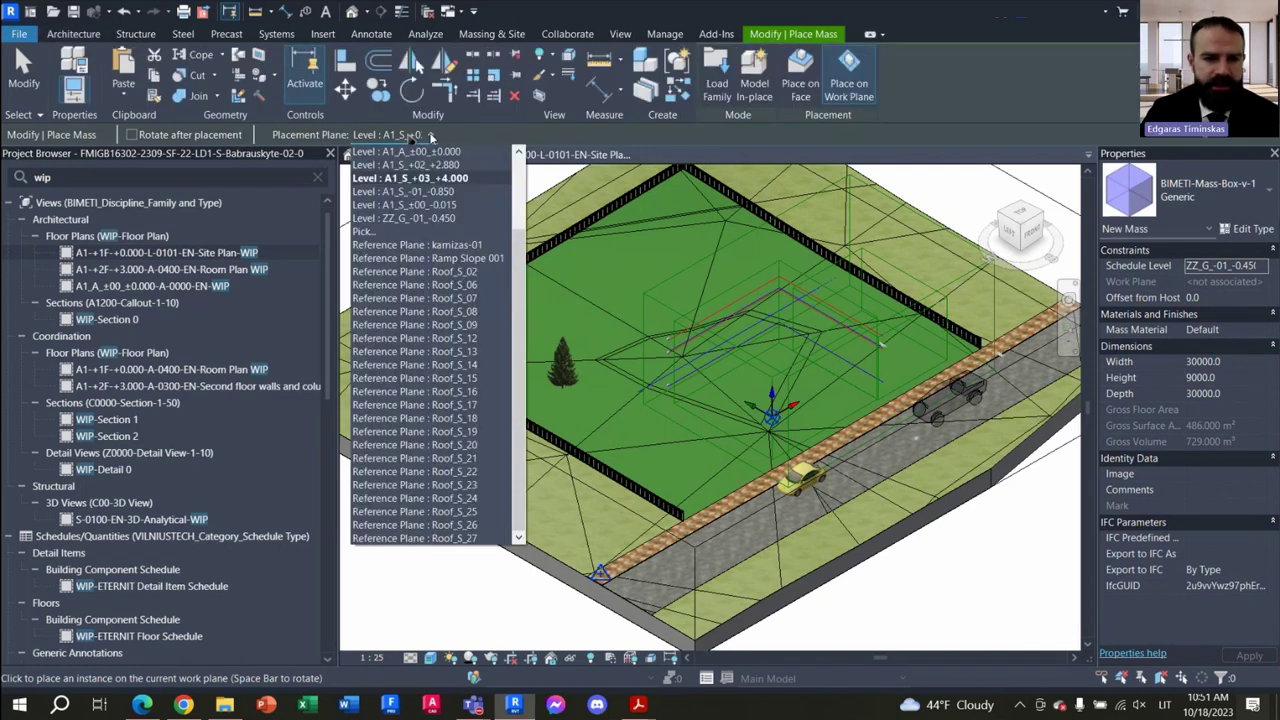
pyautogui.click(440, 218)
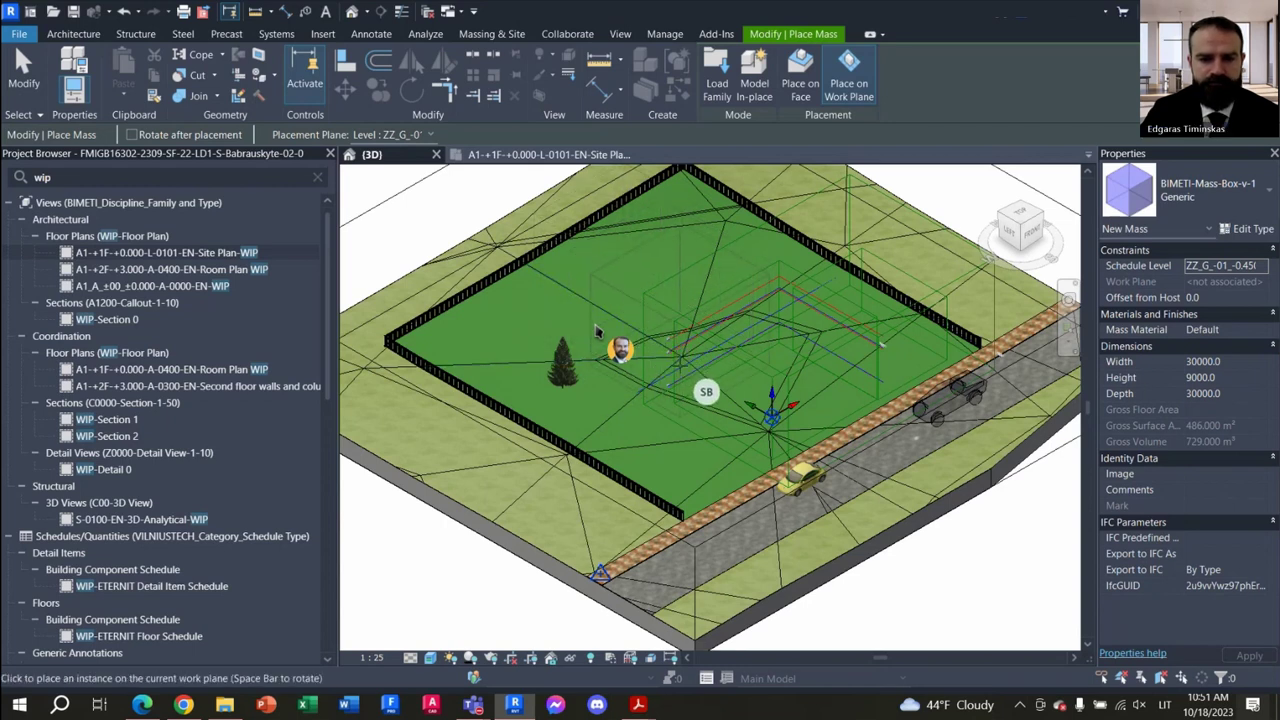
pyautogui.click(728, 369)
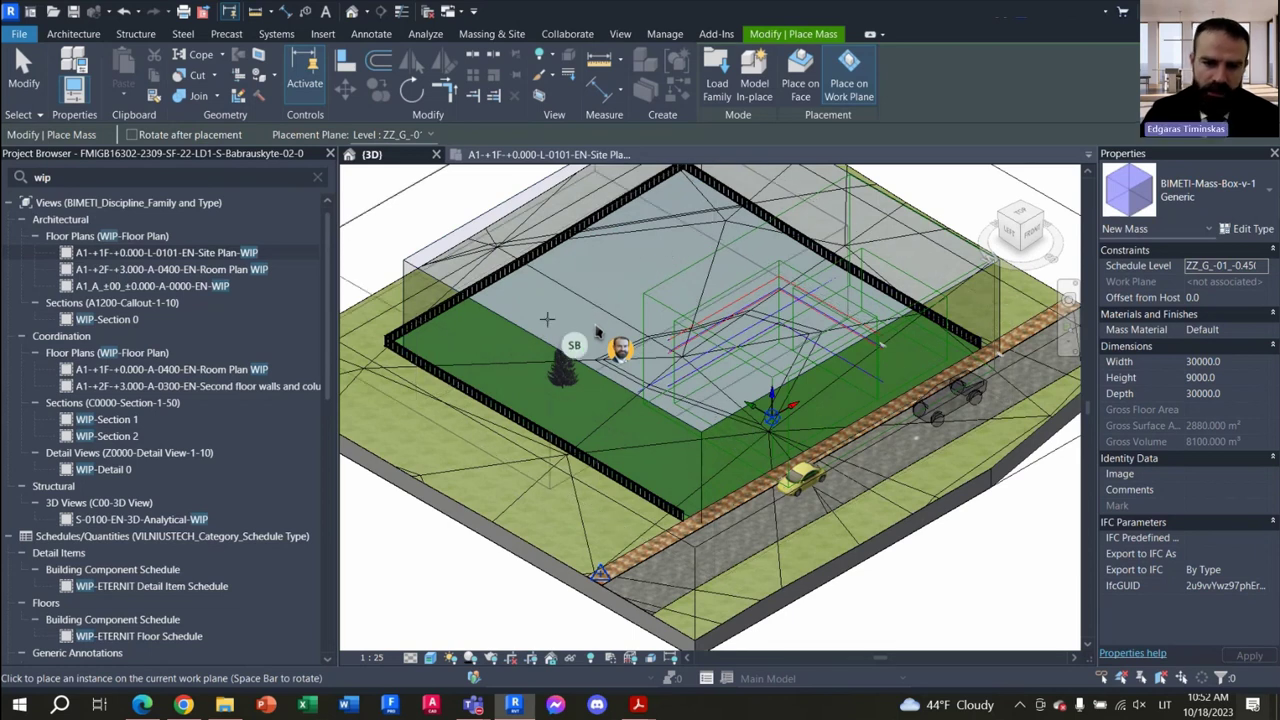
pyautogui.press('Escape')
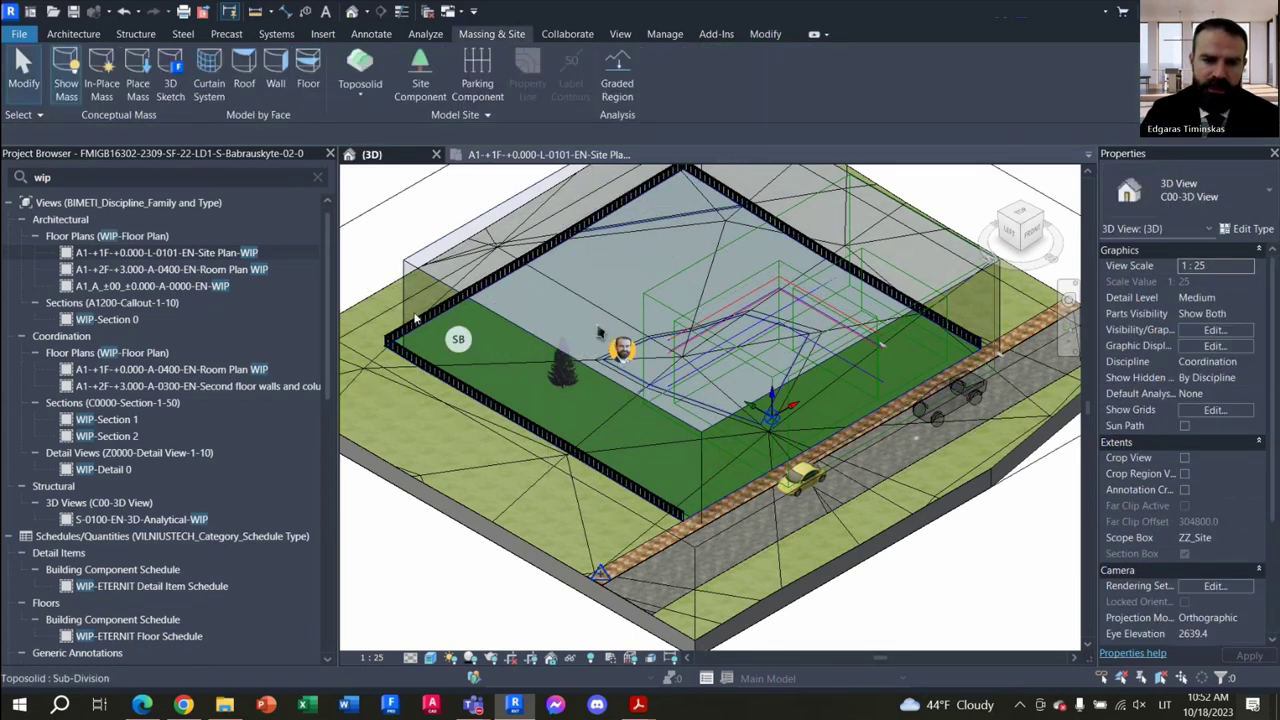
pyautogui.doubleClick(444, 248)
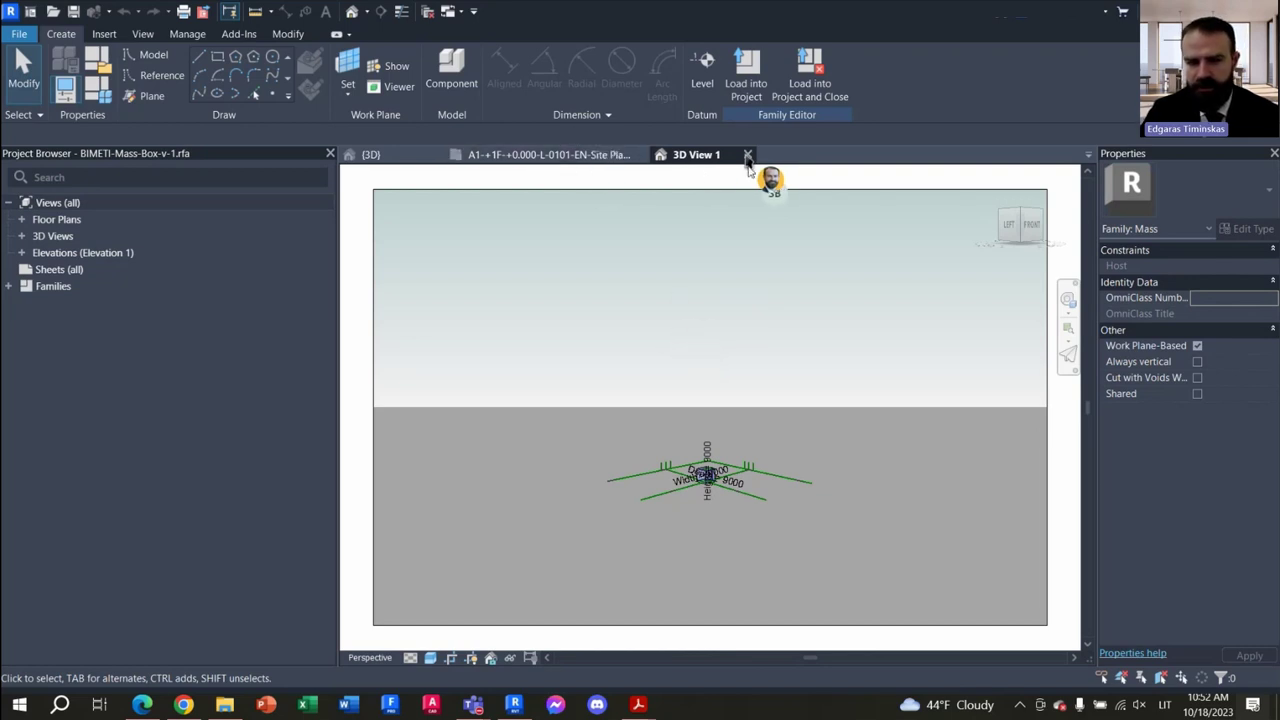
pyautogui.click(747, 155)
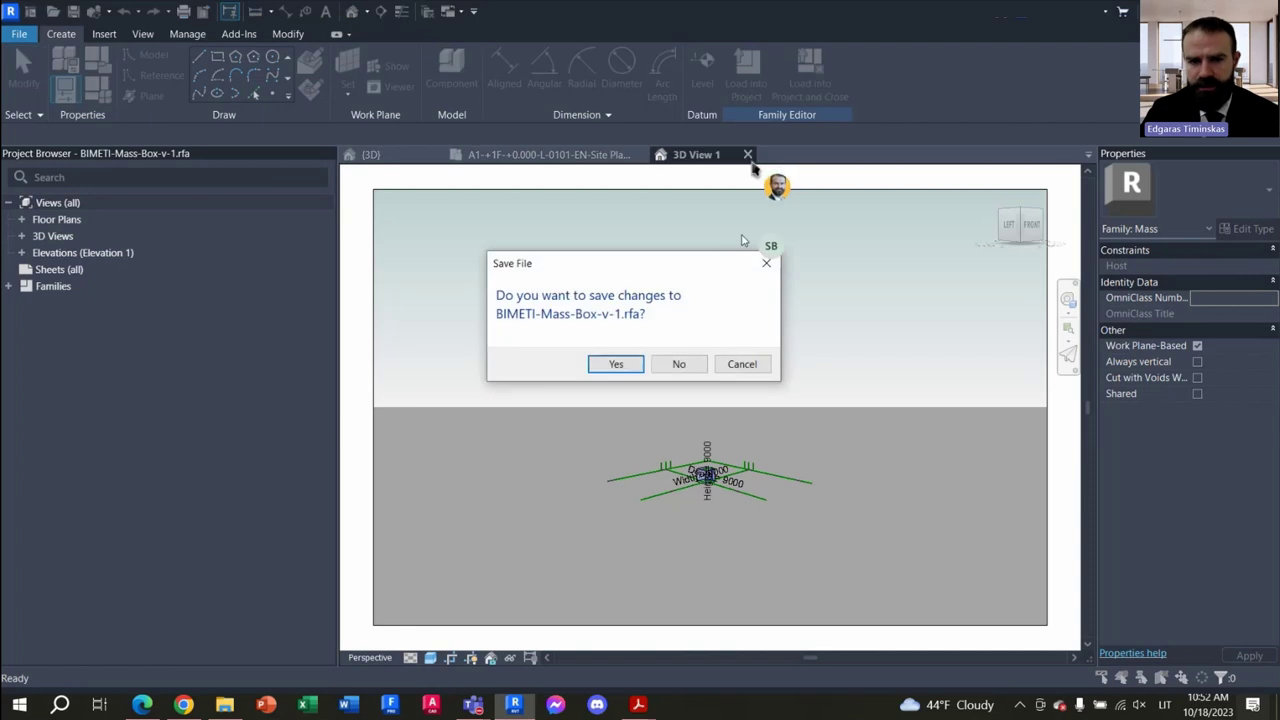
pyautogui.click(678, 364)
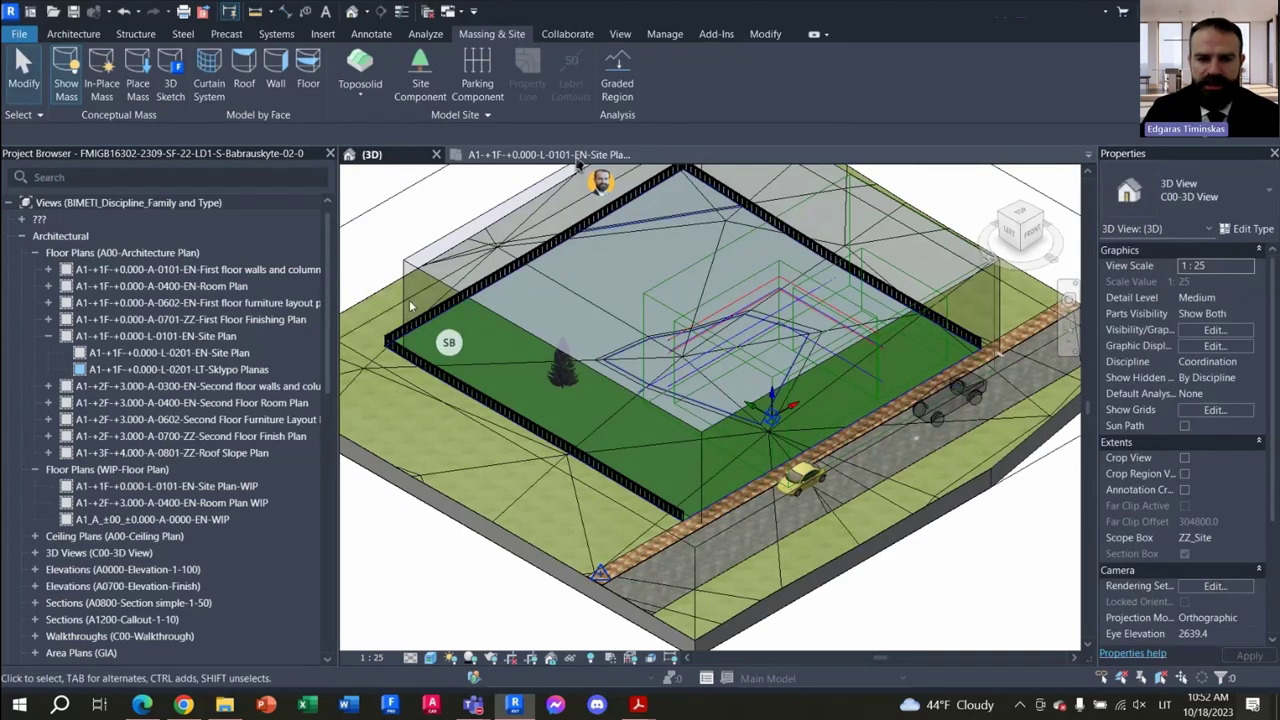
# - Open the Site Plan and select the mass box
pyautogui.click(578, 162)
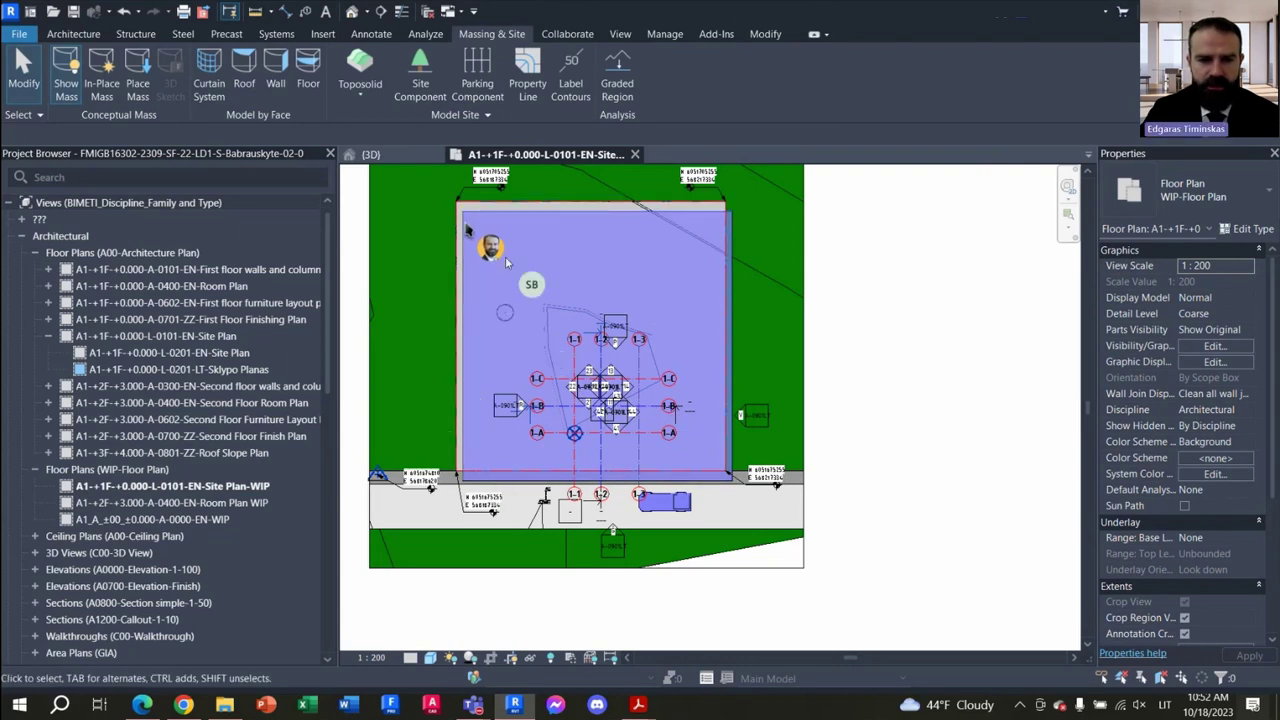
pyautogui.click(466, 224)
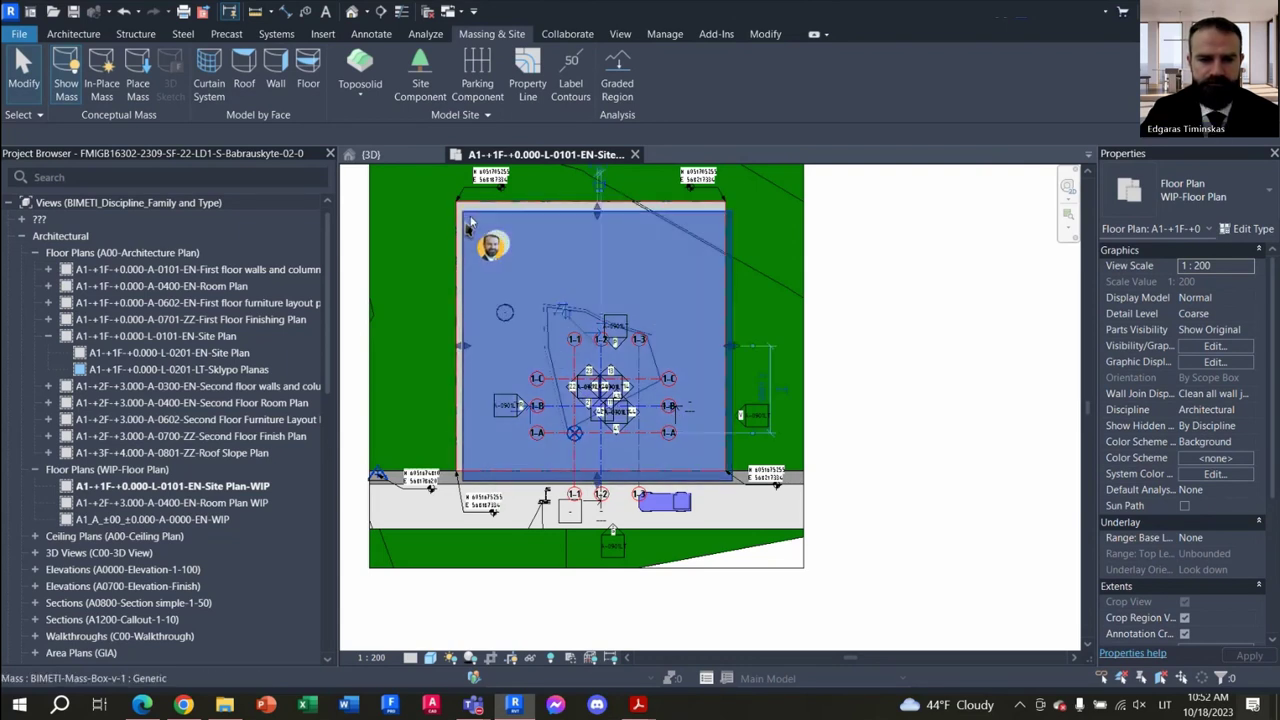
pyautogui.scroll(2, 436, 206)
pyautogui.scroll(1, 440, 206)
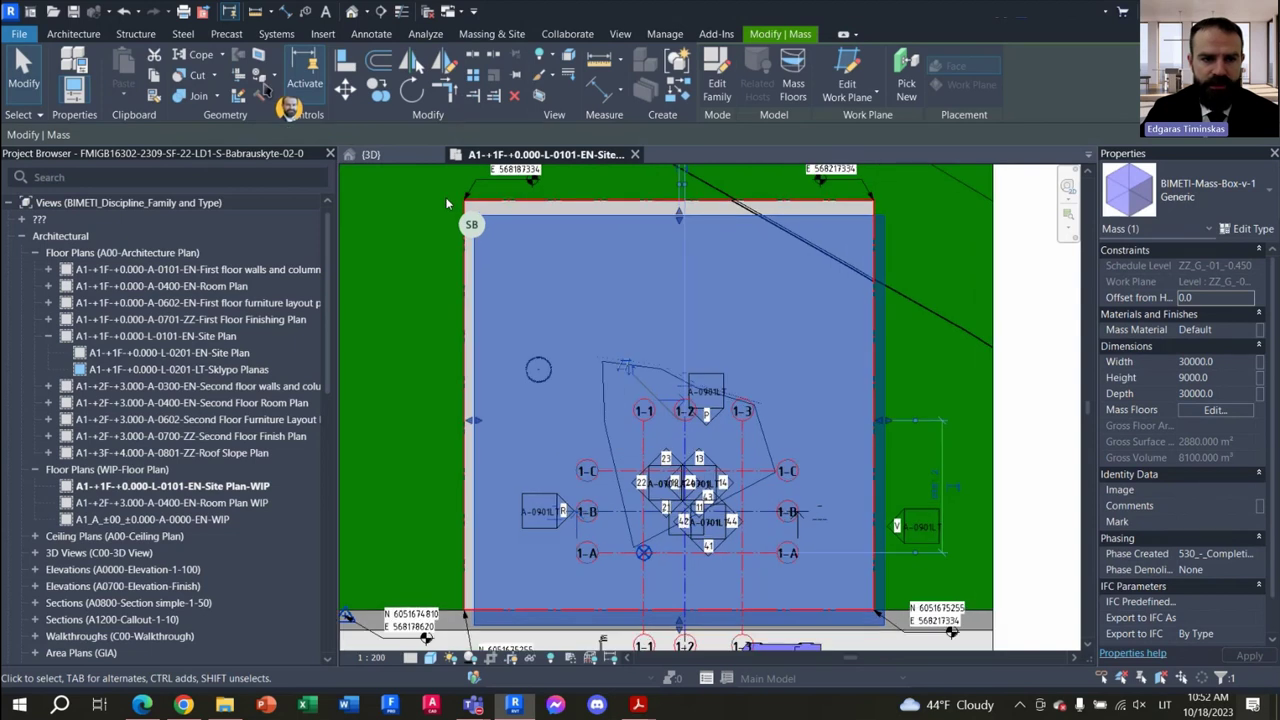
pyautogui.scroll(1, 440, 206)
# - Move the mass box from its corner onto the property line corner, then return to 3D
pyautogui.click(347, 90)
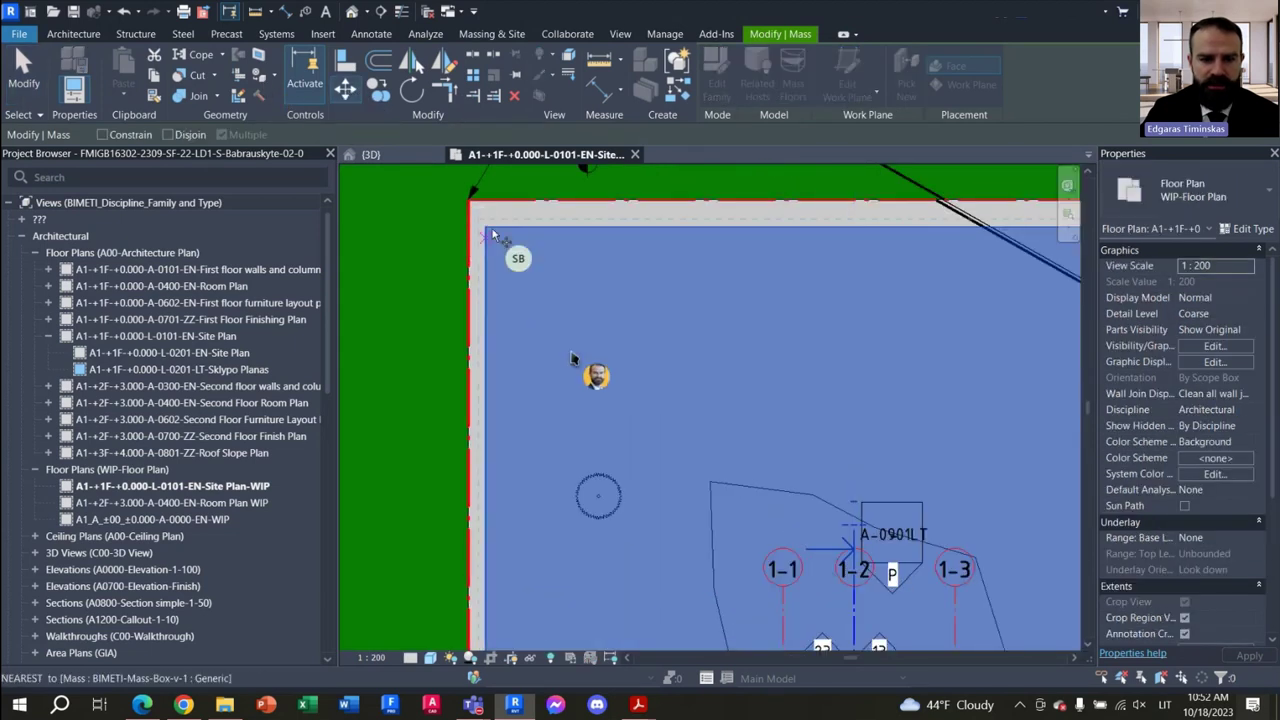
pyautogui.click(484, 228)
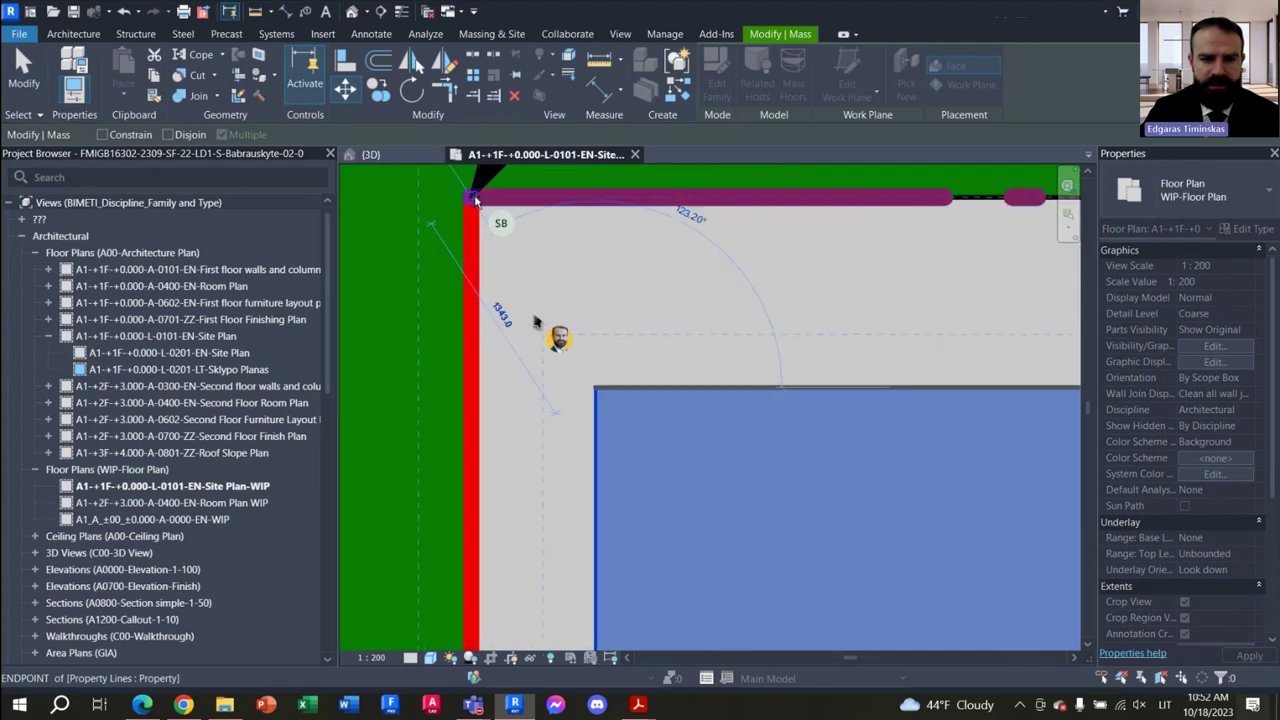
pyautogui.click(535, 321)
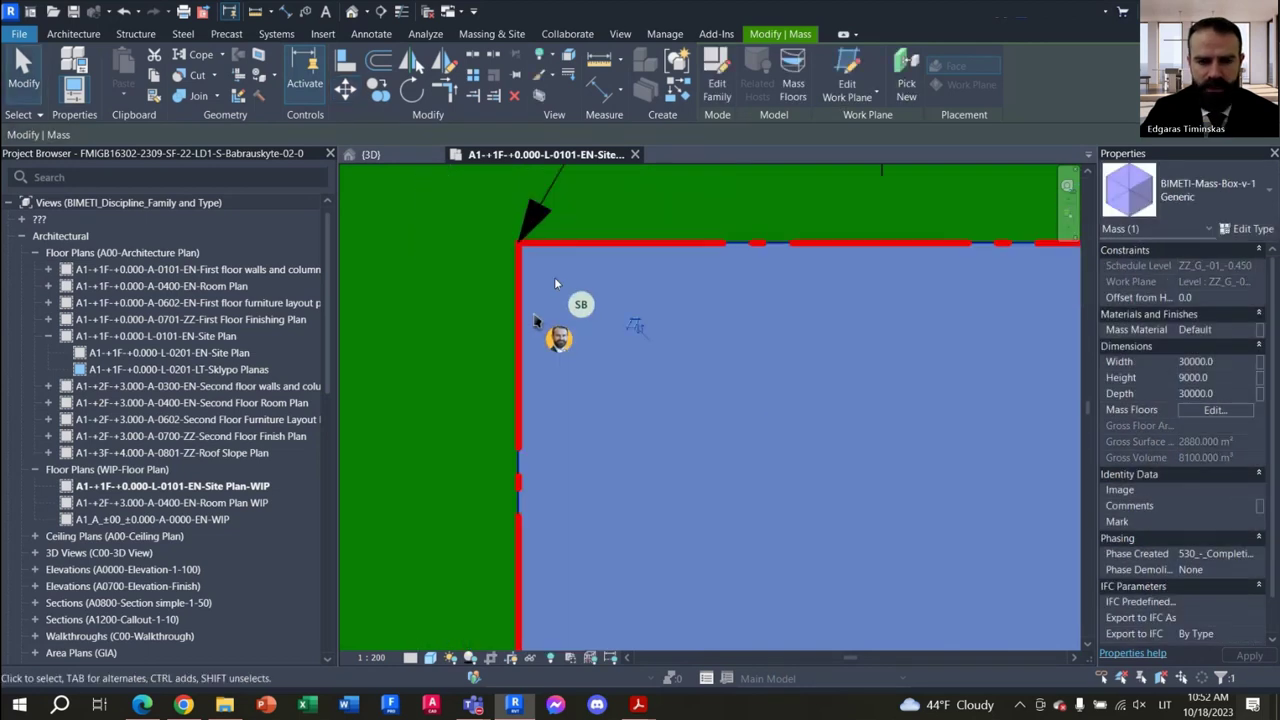
pyautogui.scroll(-2, 554, 277)
pyautogui.scroll(-3, 577, 271)
pyautogui.scroll(1, 580, 284)
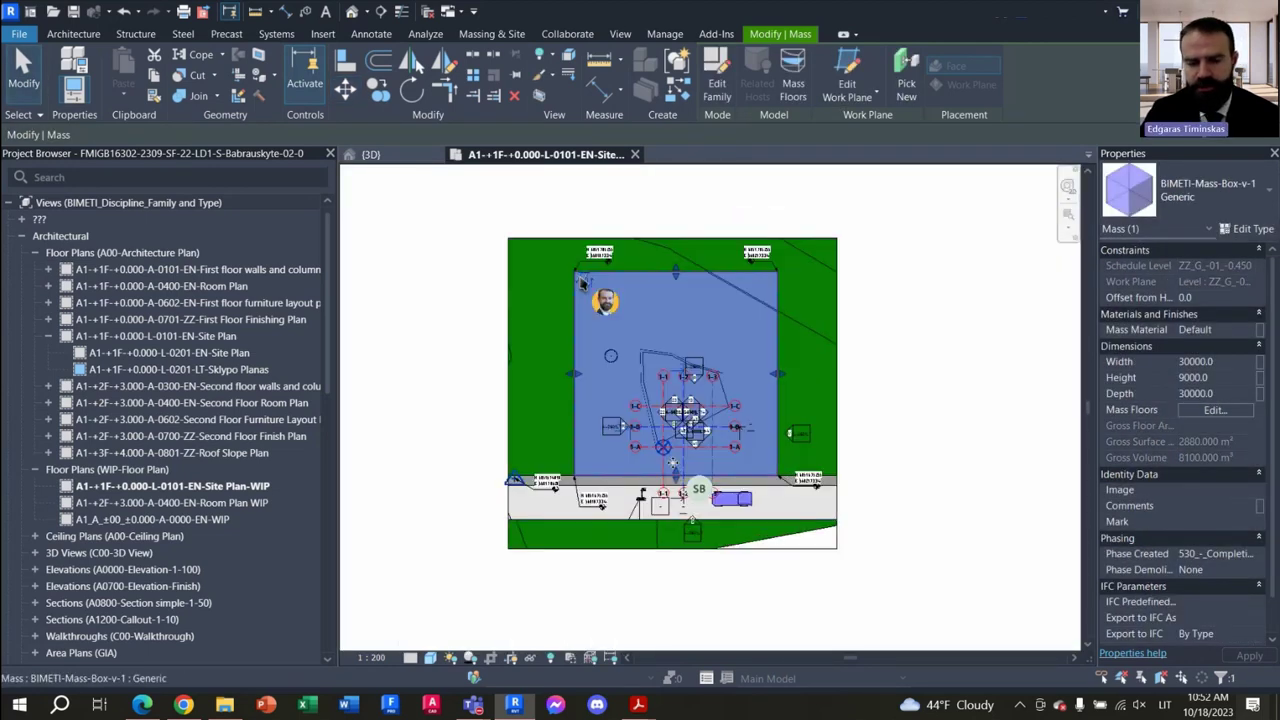
pyautogui.scroll(3, 580, 284)
pyautogui.scroll(-2, 580, 284)
pyautogui.scroll(1, 580, 284)
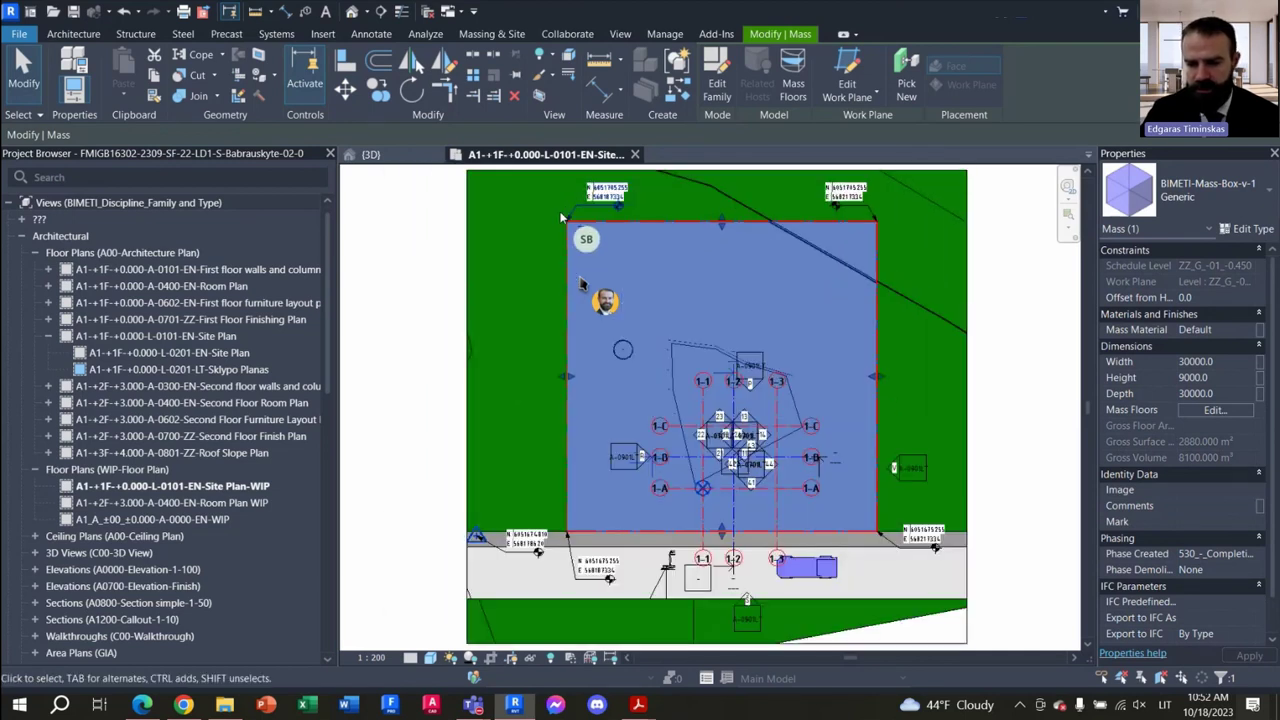
pyautogui.scroll(3, 580, 284)
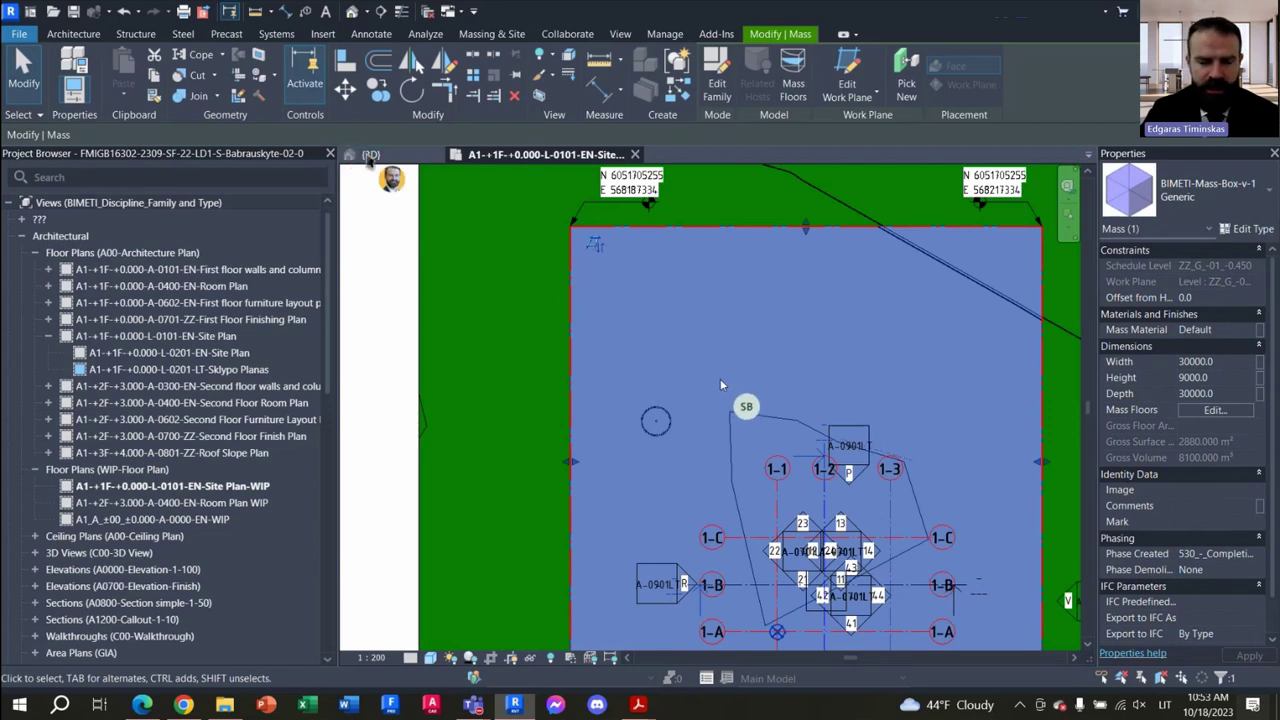
pyautogui.scroll(-3, 720, 378)
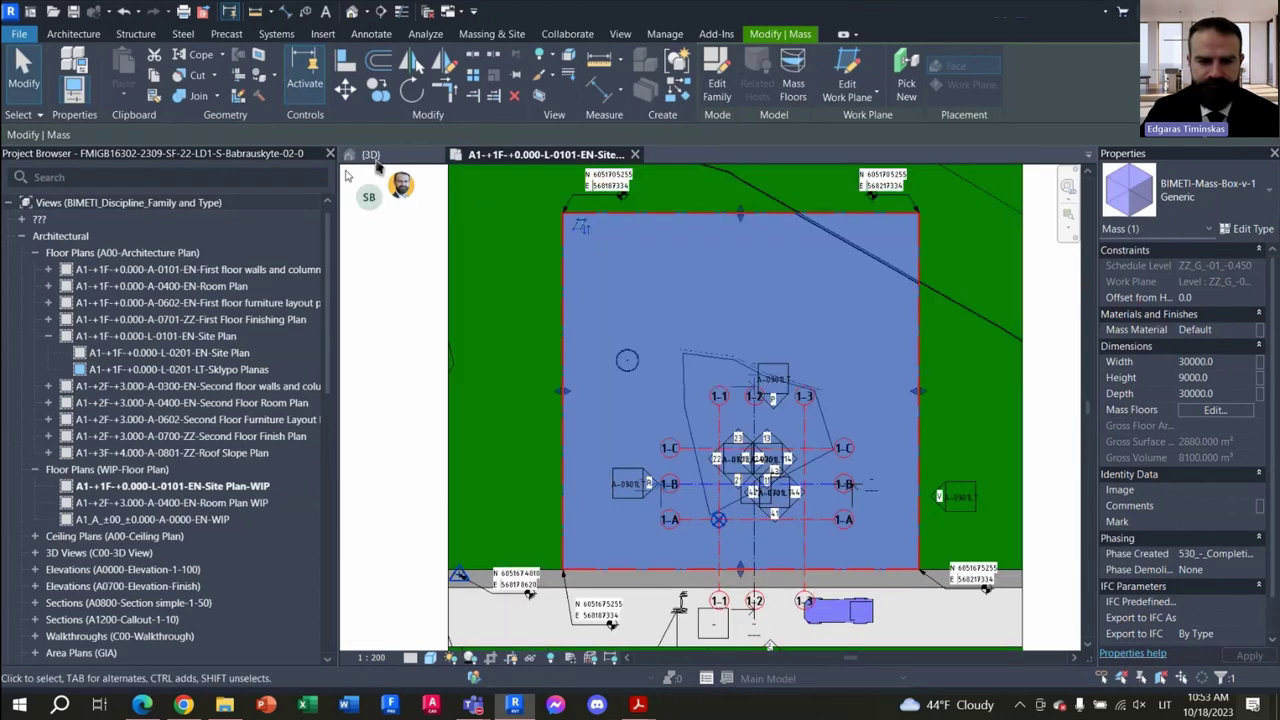
pyautogui.click(370, 155)
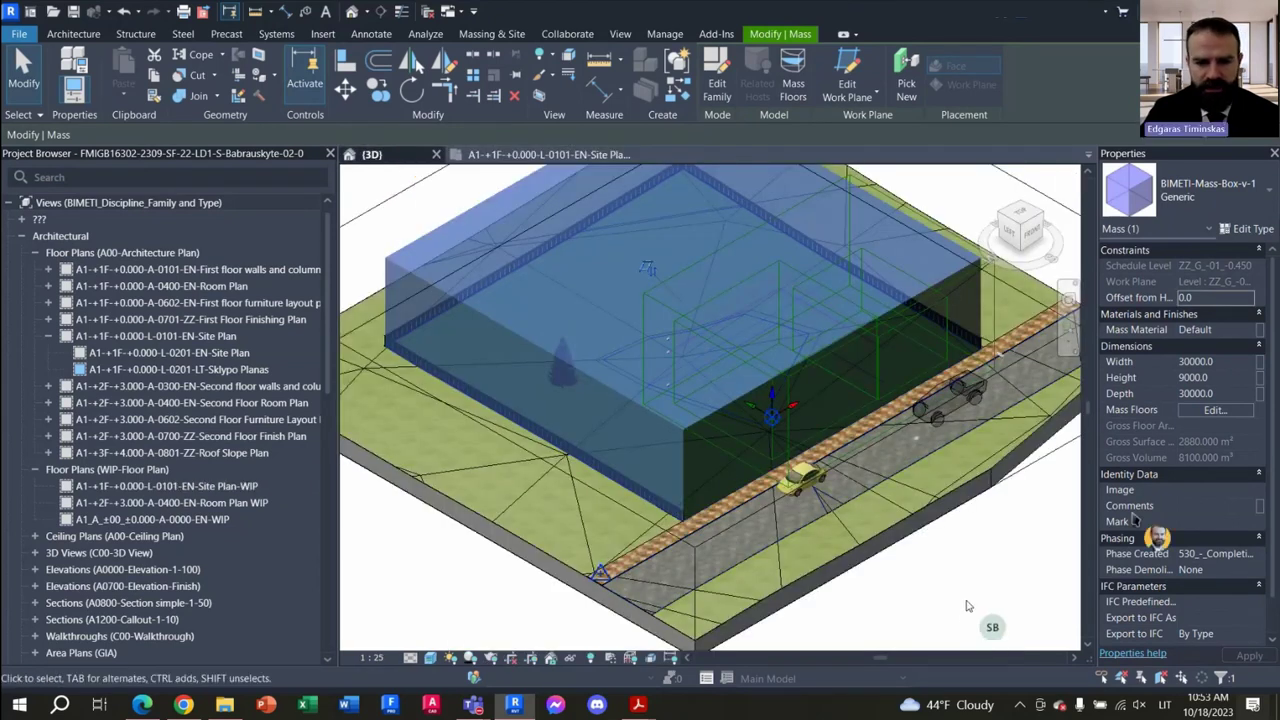
# - Change the selected mass box's Height to 2000, giving 1800 m³ volume
pyautogui.press('Escape')
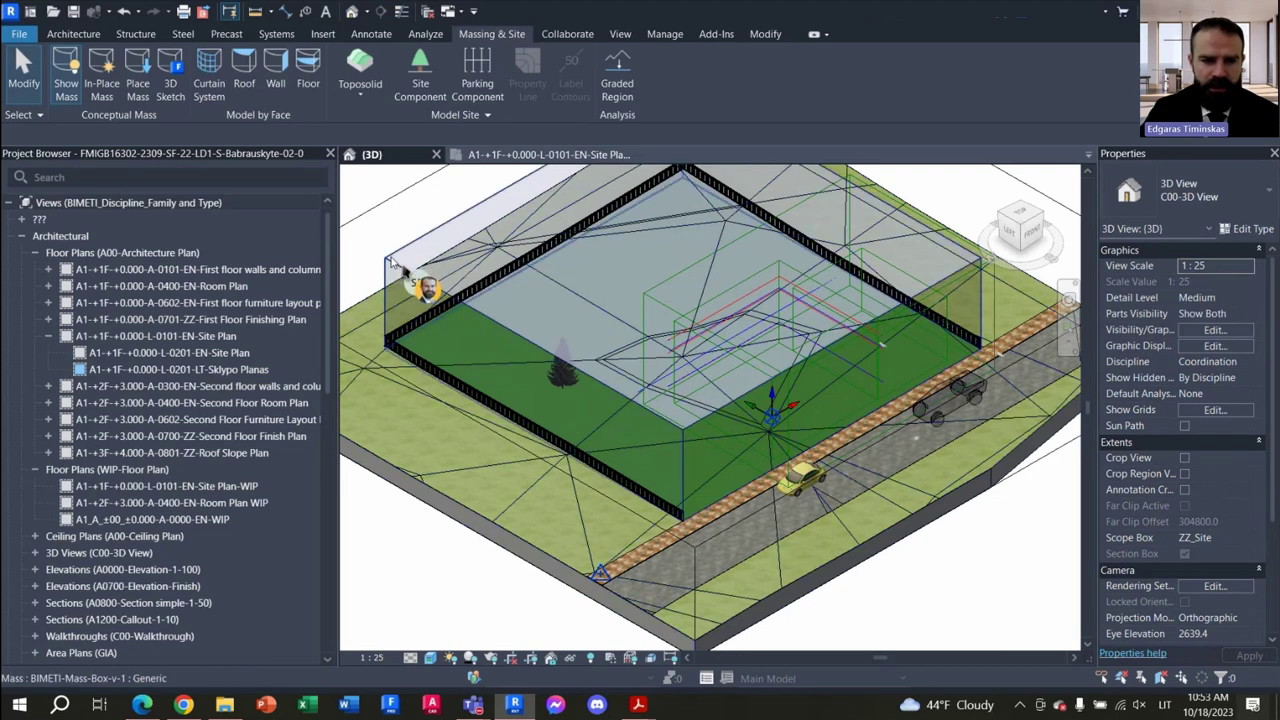
pyautogui.click(392, 262)
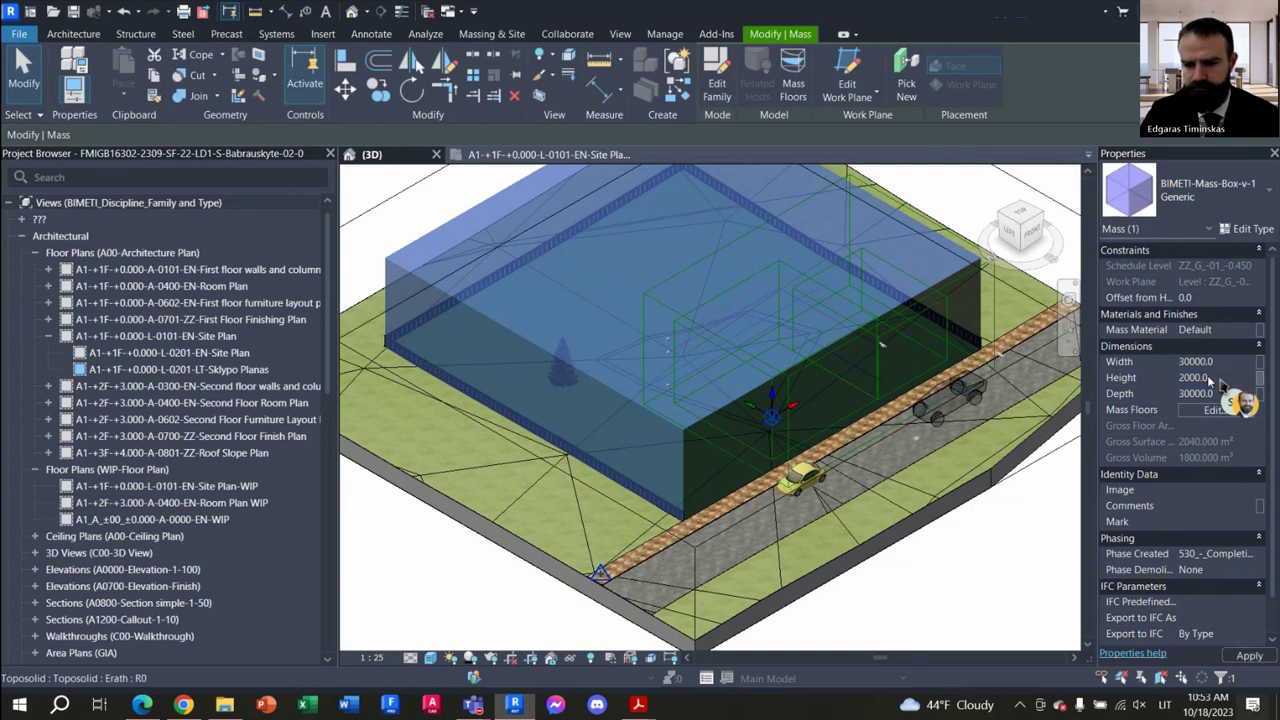
pyautogui.press('Return')
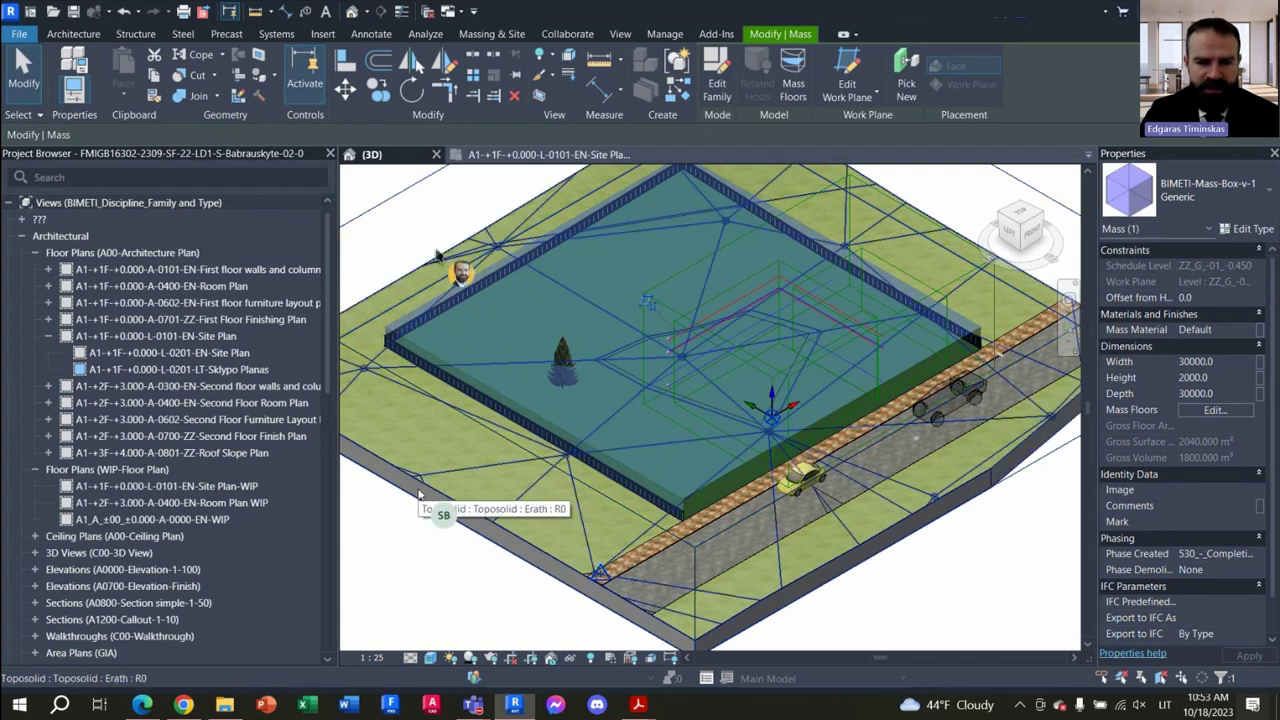
pyautogui.press('Escape')
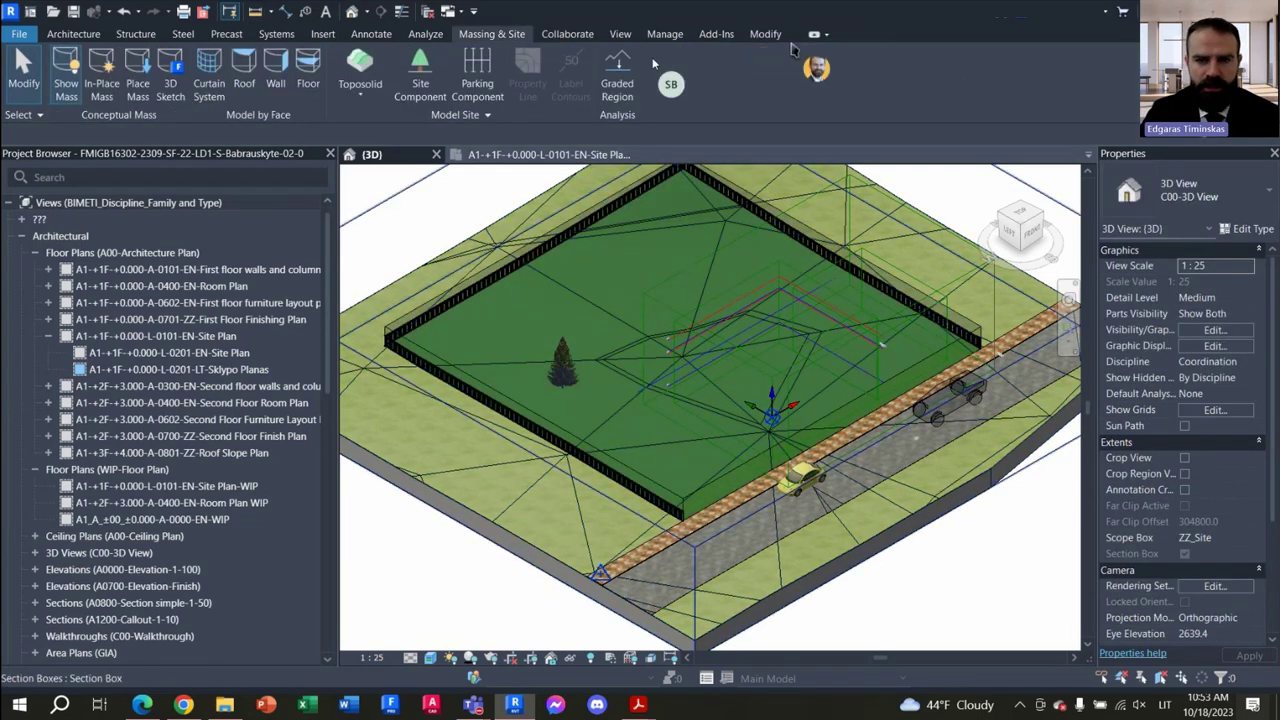
# - Select the terrain toposolid and start Cut Geometry from the Modify tab
pyautogui.click(783, 36)
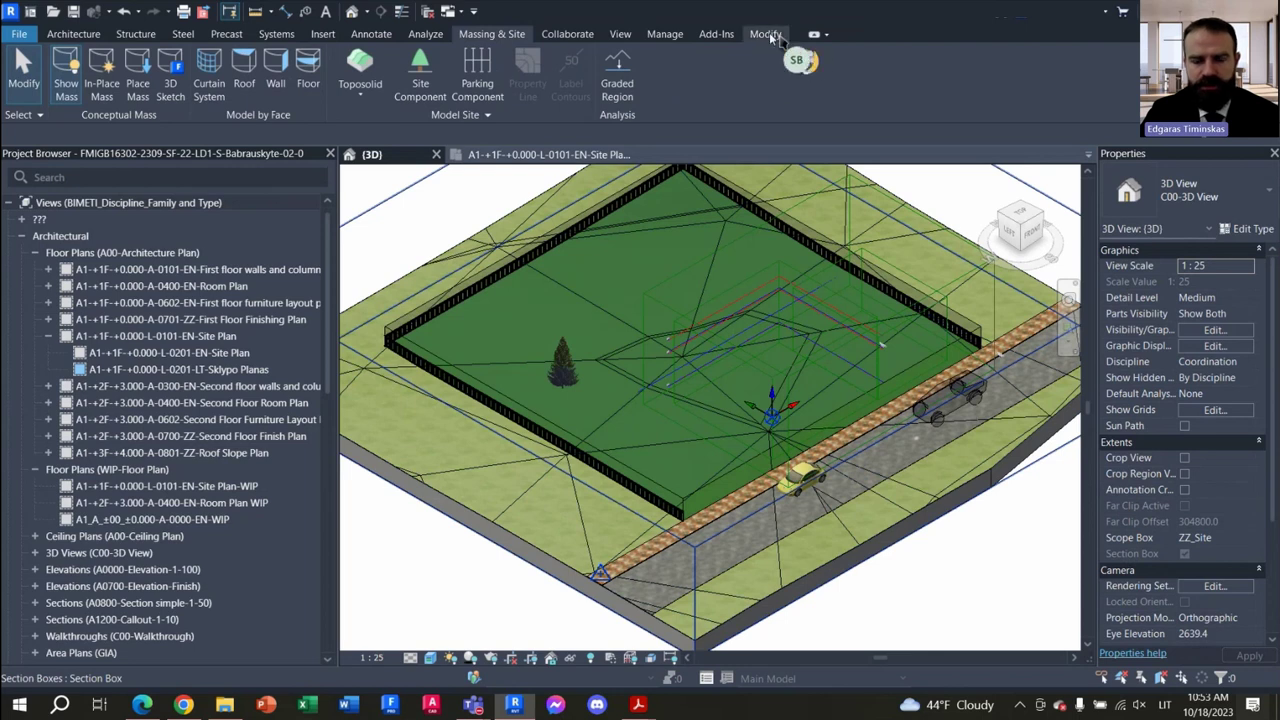
pyautogui.click(667, 195)
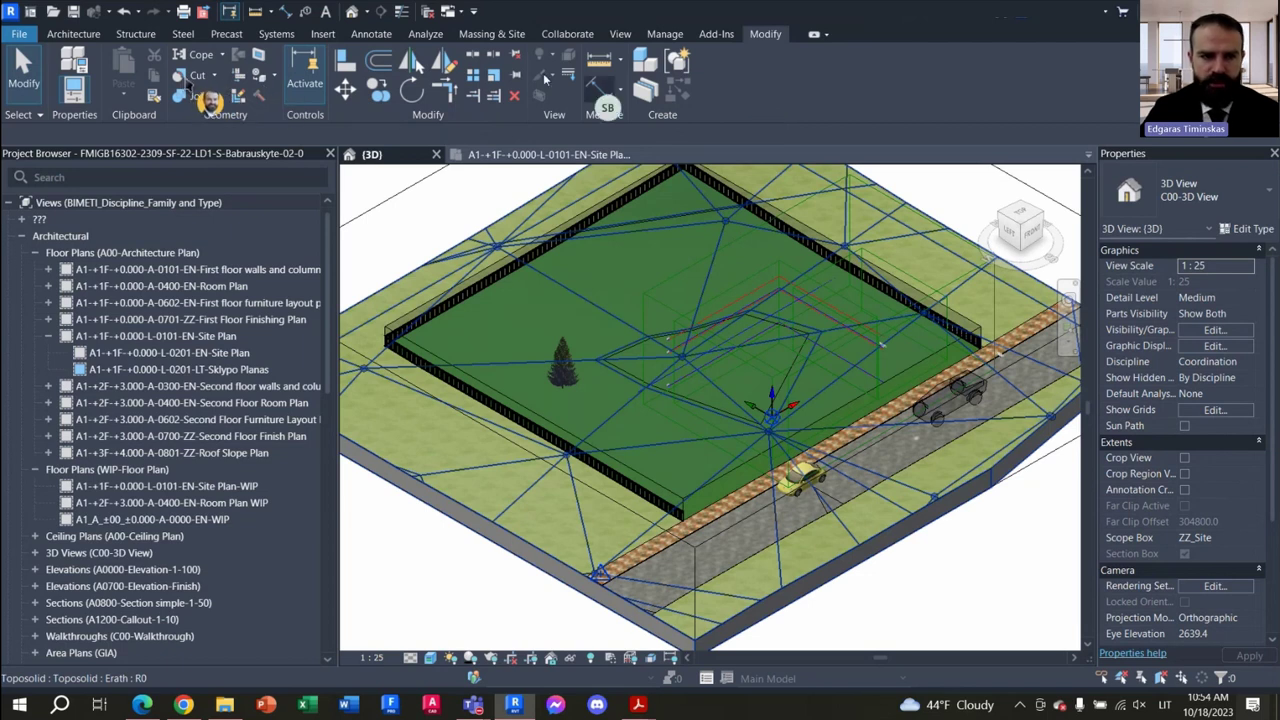
pyautogui.click(185, 78)
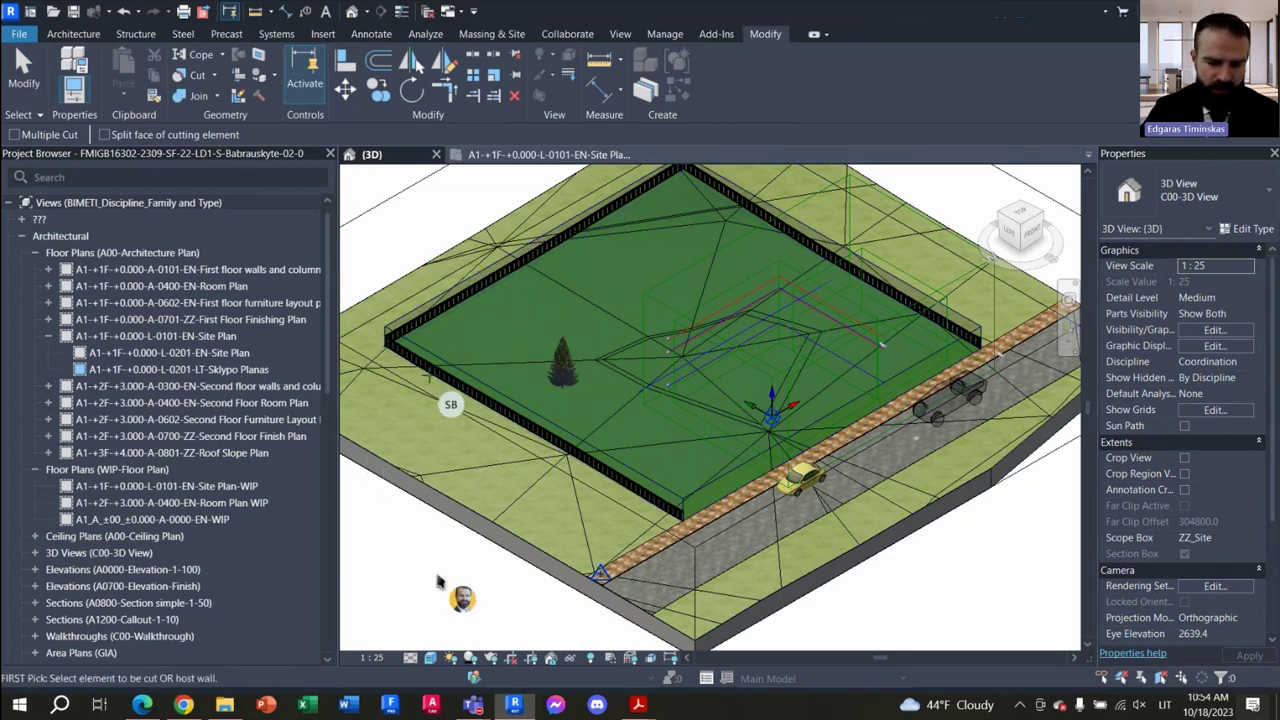
pyautogui.press('Return')
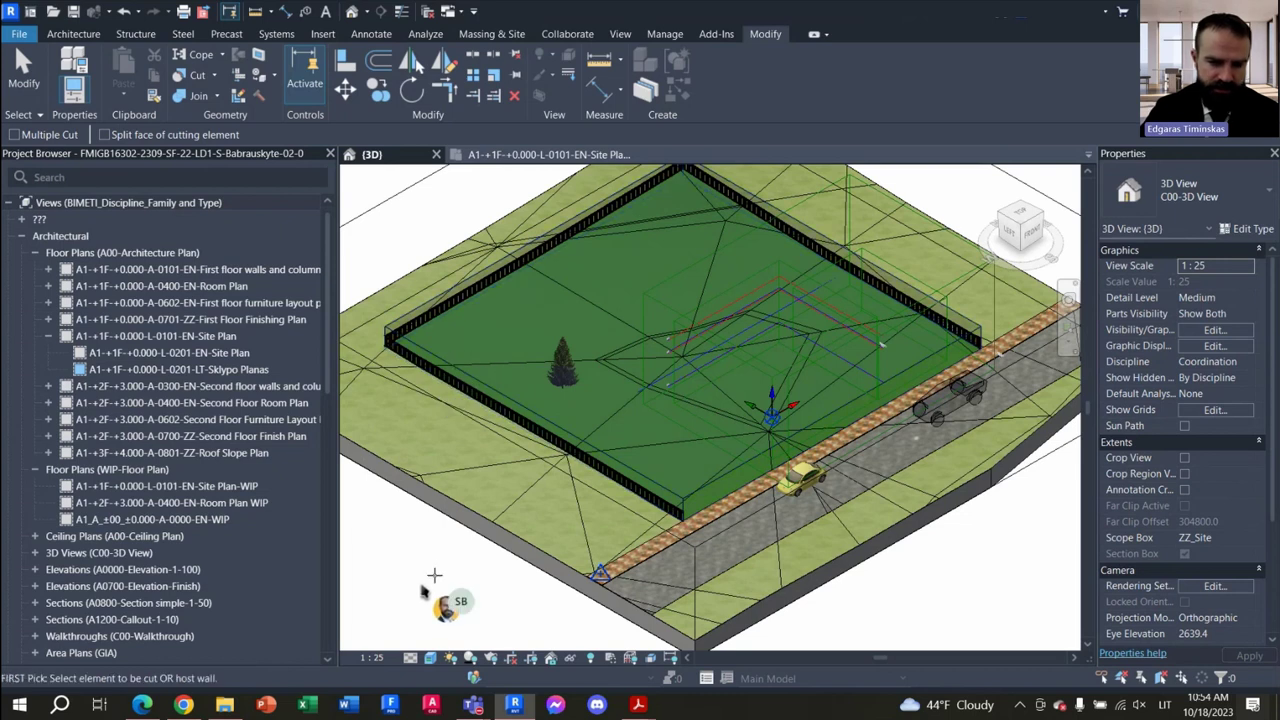
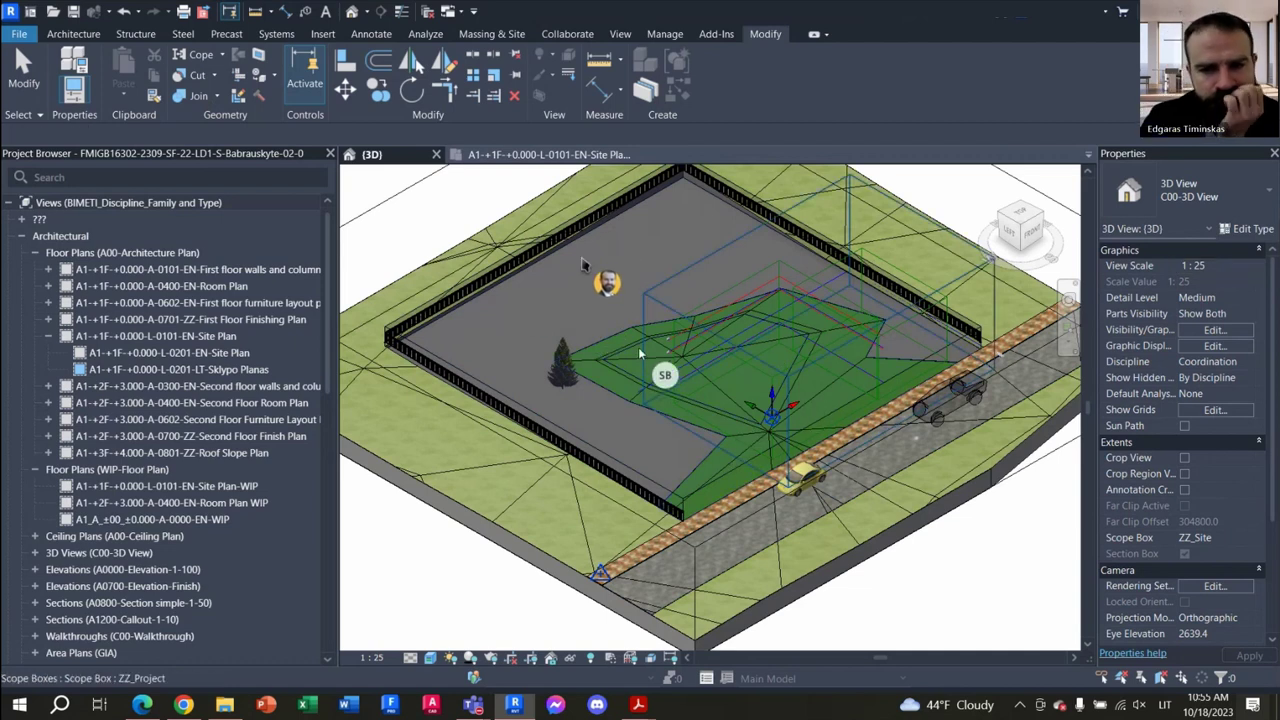
# - End the Cut tool and zoom around the 3D view to inspect the toposolid near the tree and railings
pyautogui.press('Escape')
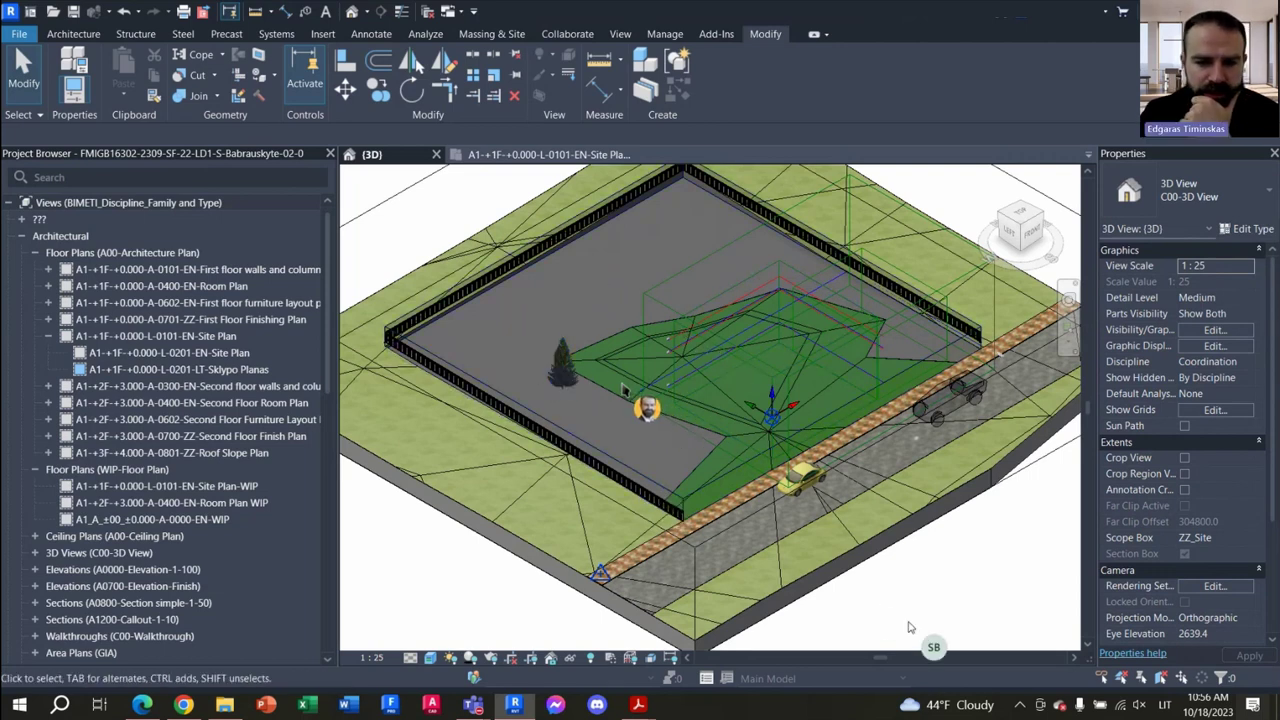
pyautogui.scroll(3, 600, 412)
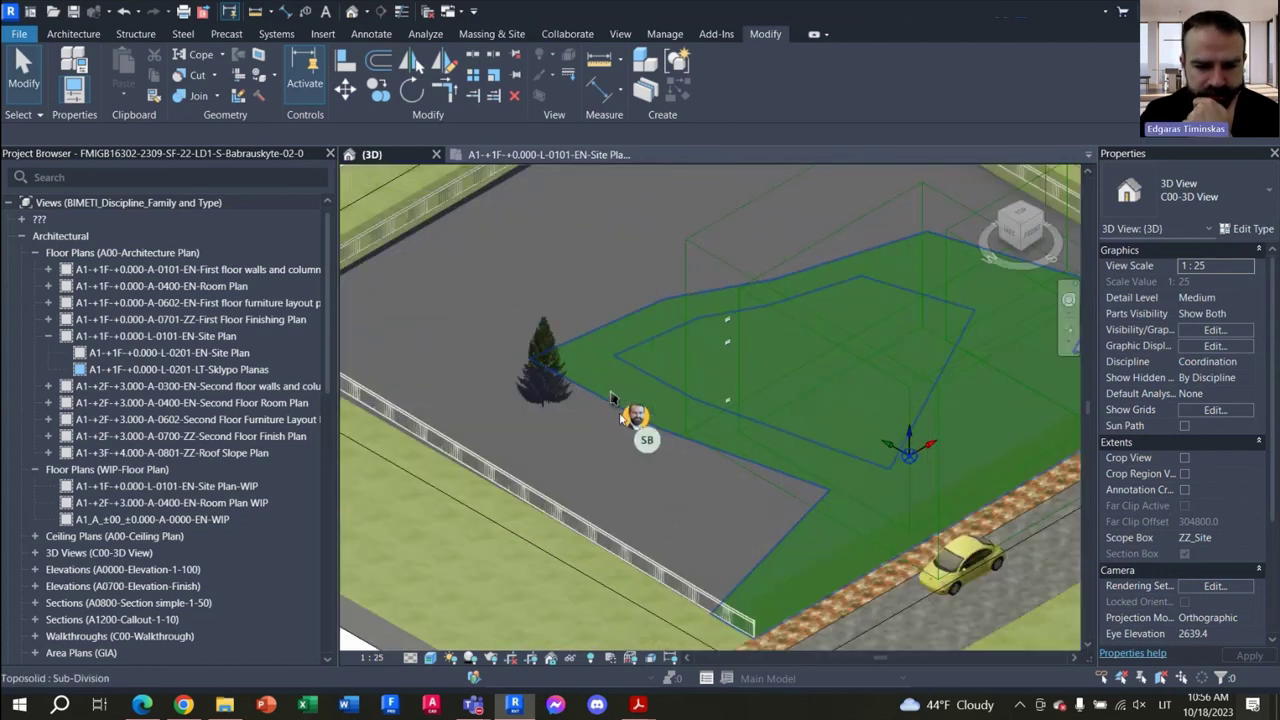
pyautogui.scroll(2, 594, 414)
pyautogui.scroll(1, 594, 414)
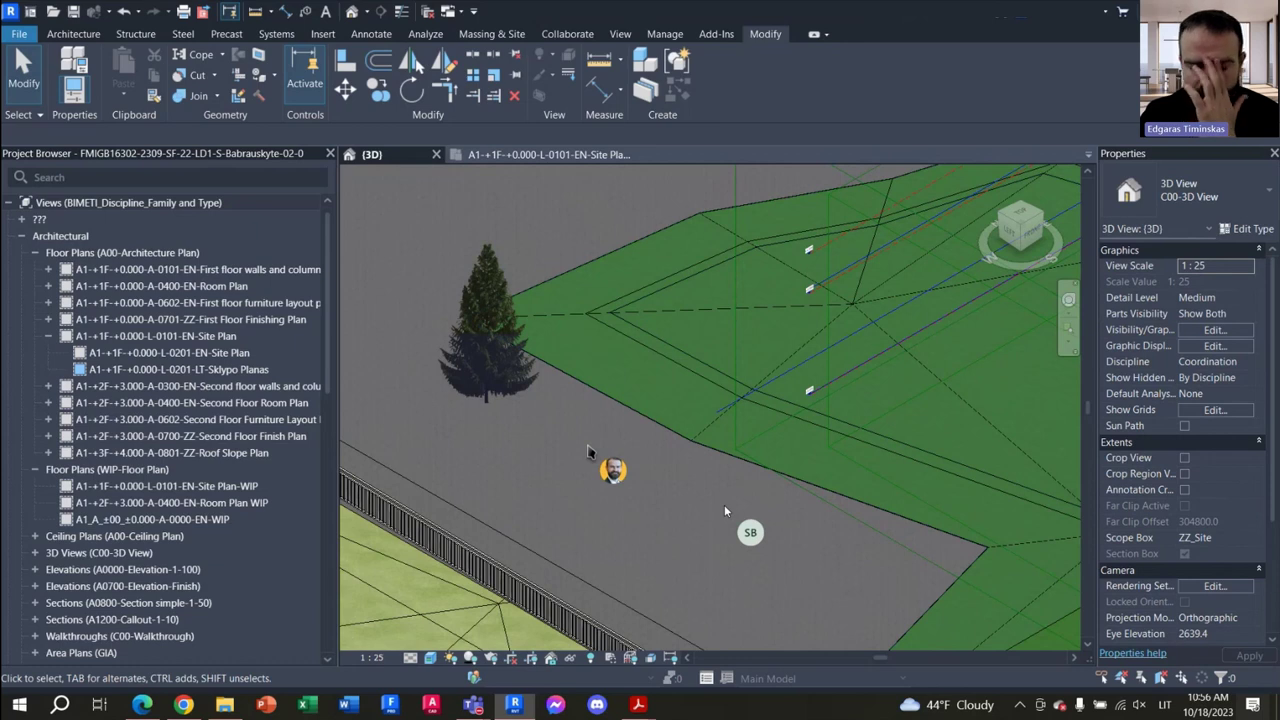
pyautogui.scroll(-1, 725, 510)
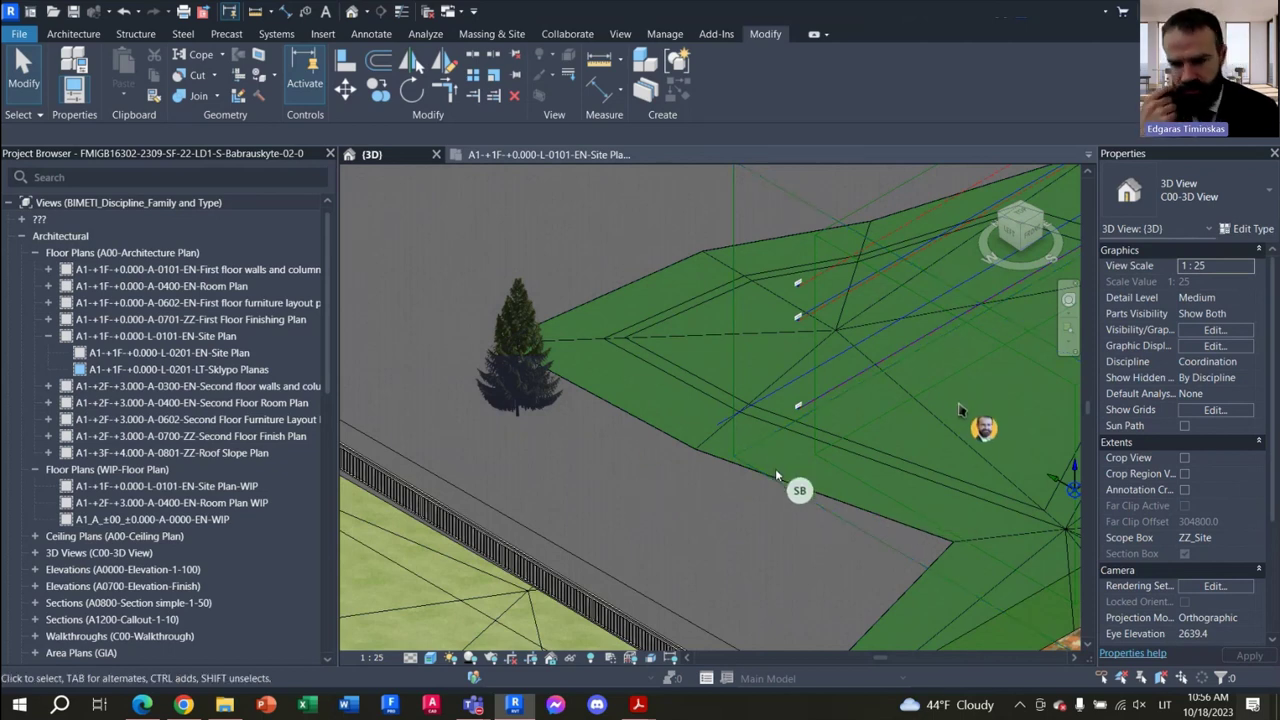
pyautogui.scroll(-2, 776, 470)
pyautogui.scroll(-2, 850, 485)
pyautogui.scroll(-2, 1010, 474)
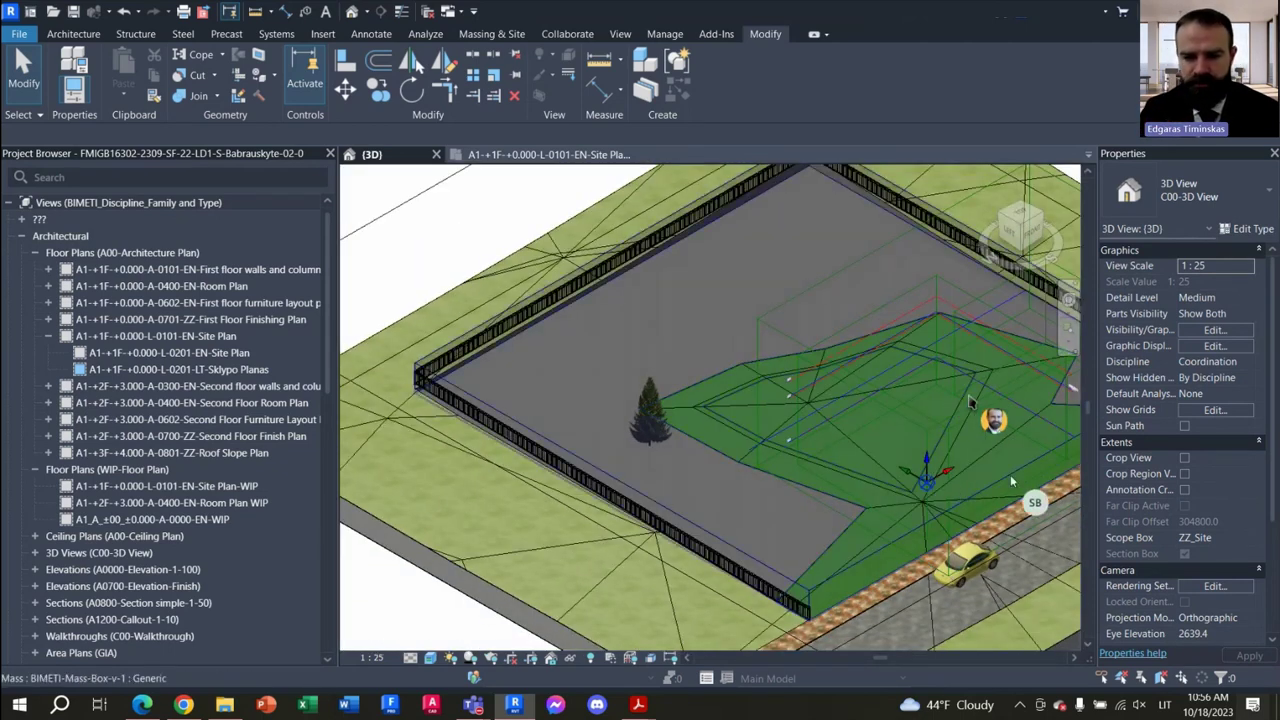
pyautogui.scroll(3, 1010, 474)
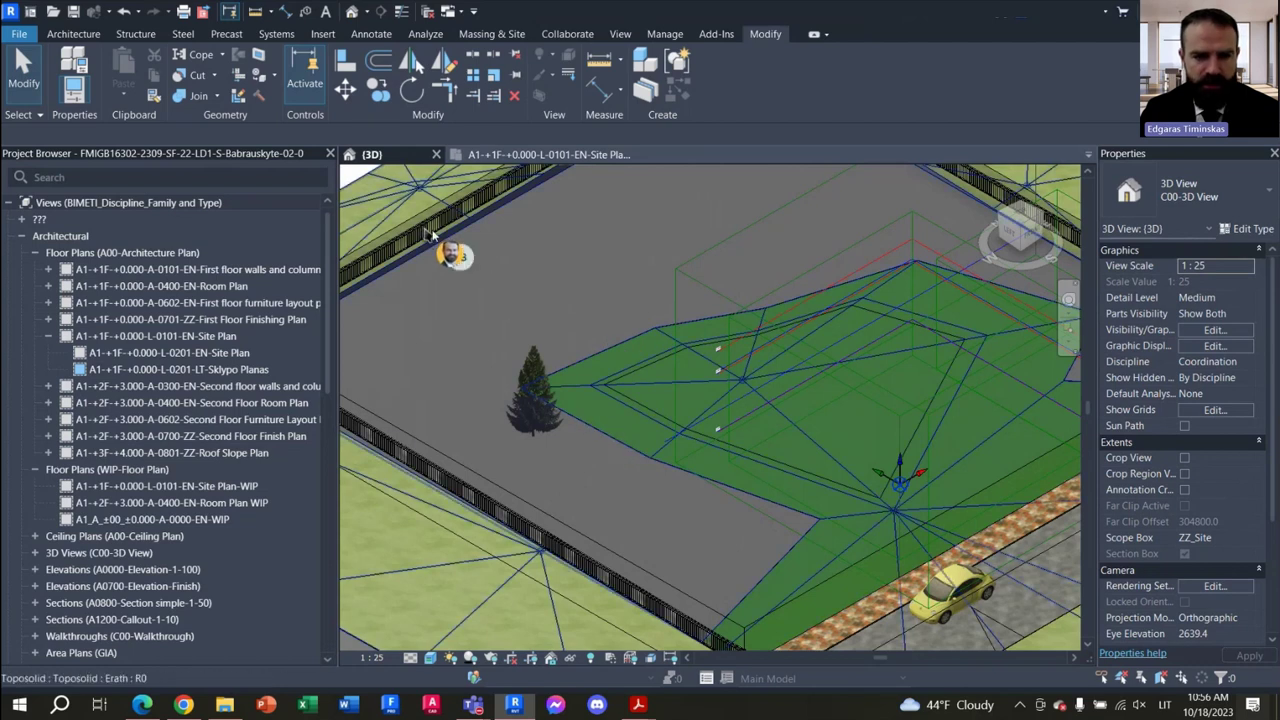
pyautogui.scroll(3, 482, 279)
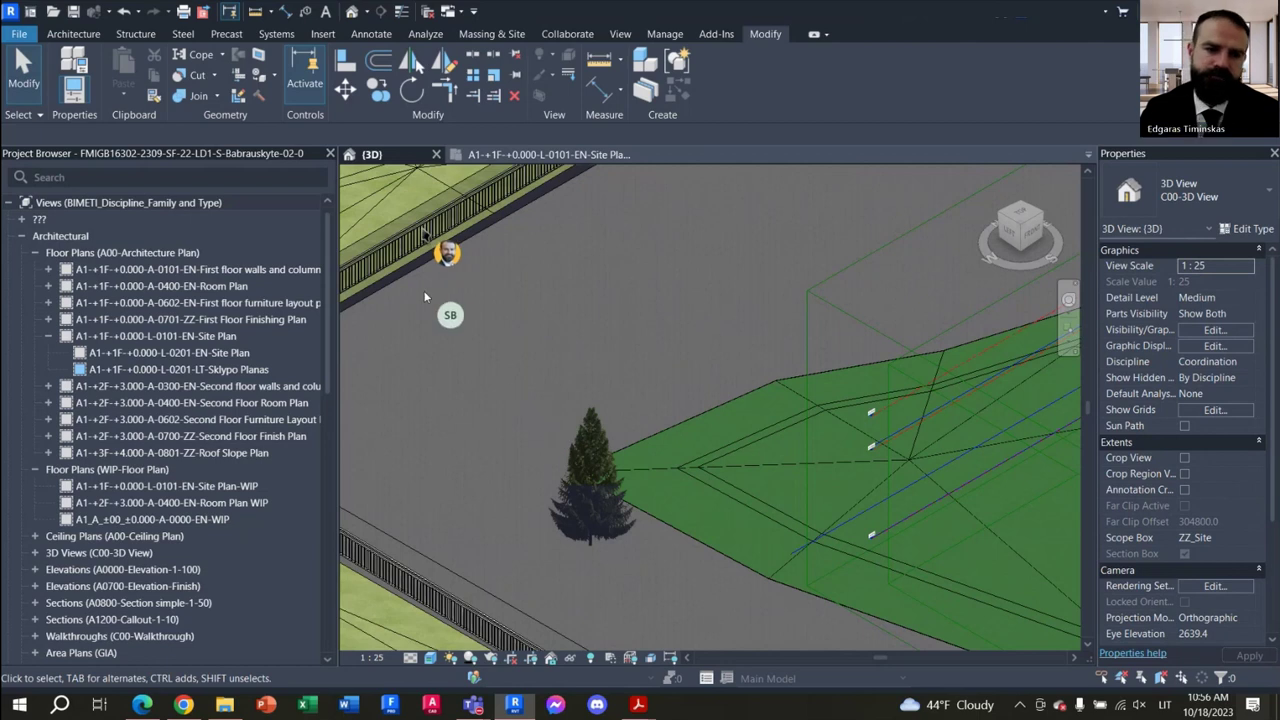
pyautogui.scroll(-5, 421, 297)
pyautogui.scroll(5, 380, 302)
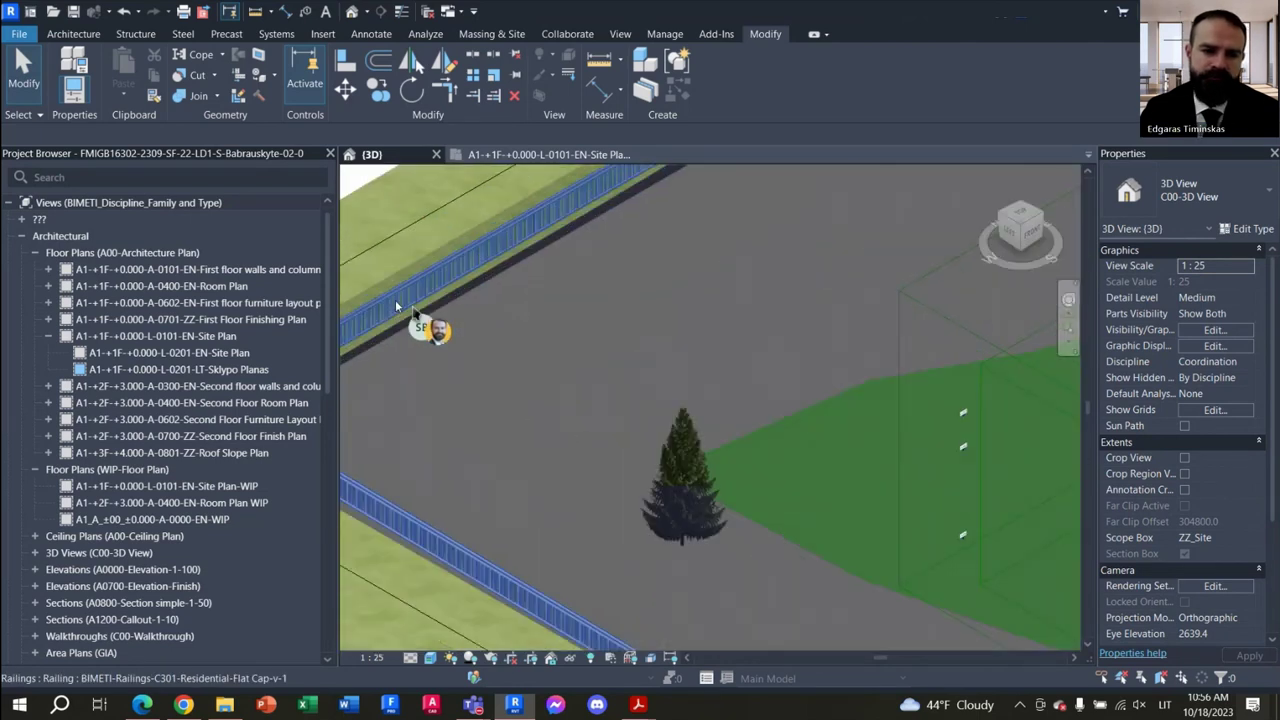
pyautogui.click(405, 308)
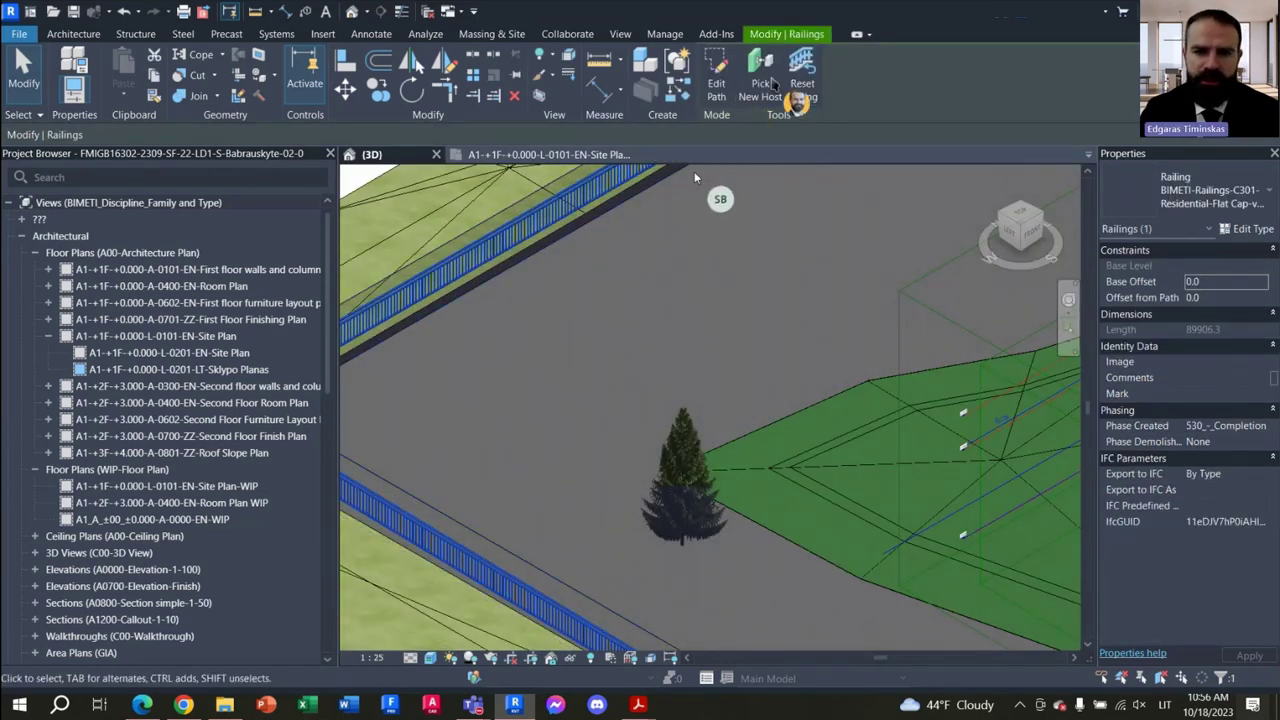
pyautogui.click(771, 86)
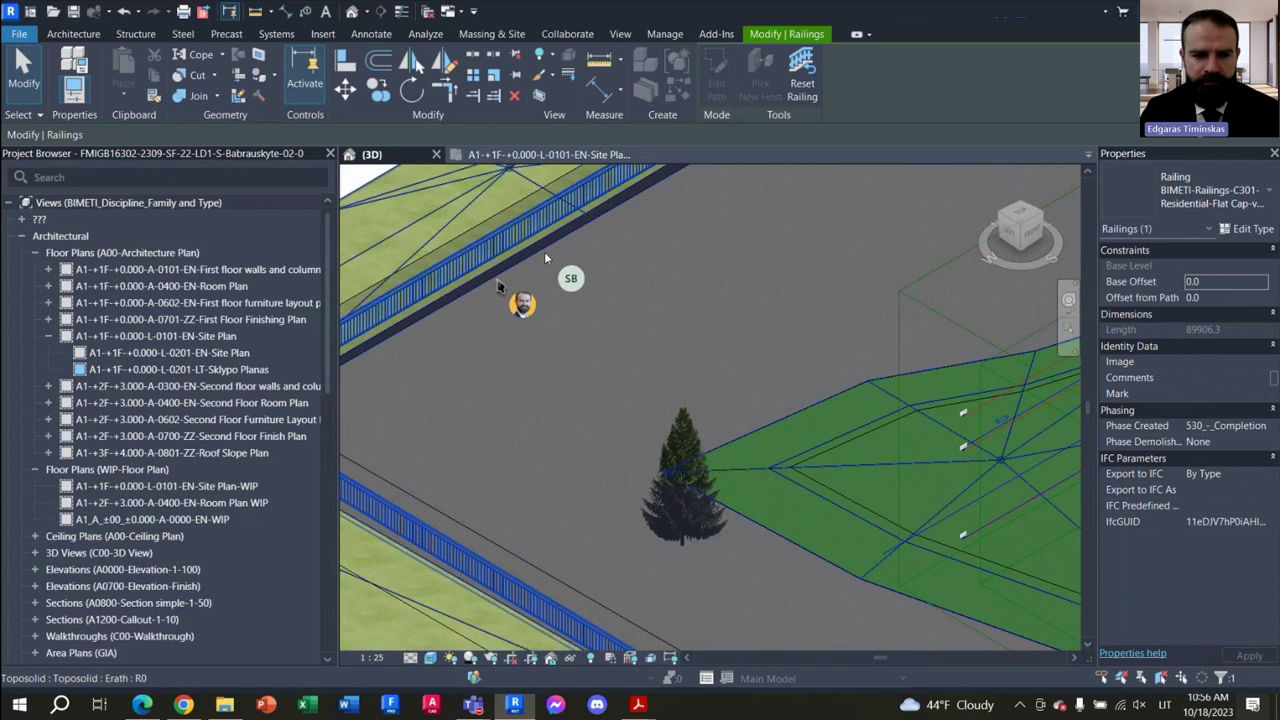
pyautogui.press('Escape')
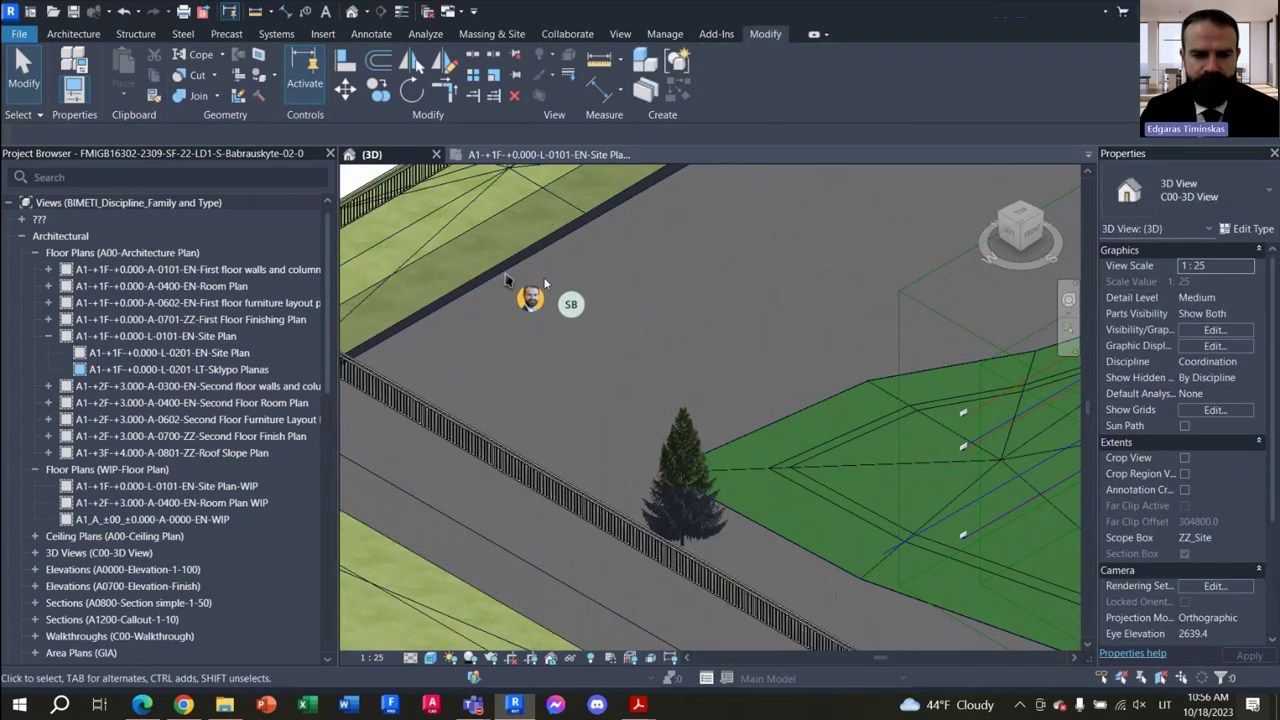
pyautogui.scroll(-3, 543, 279)
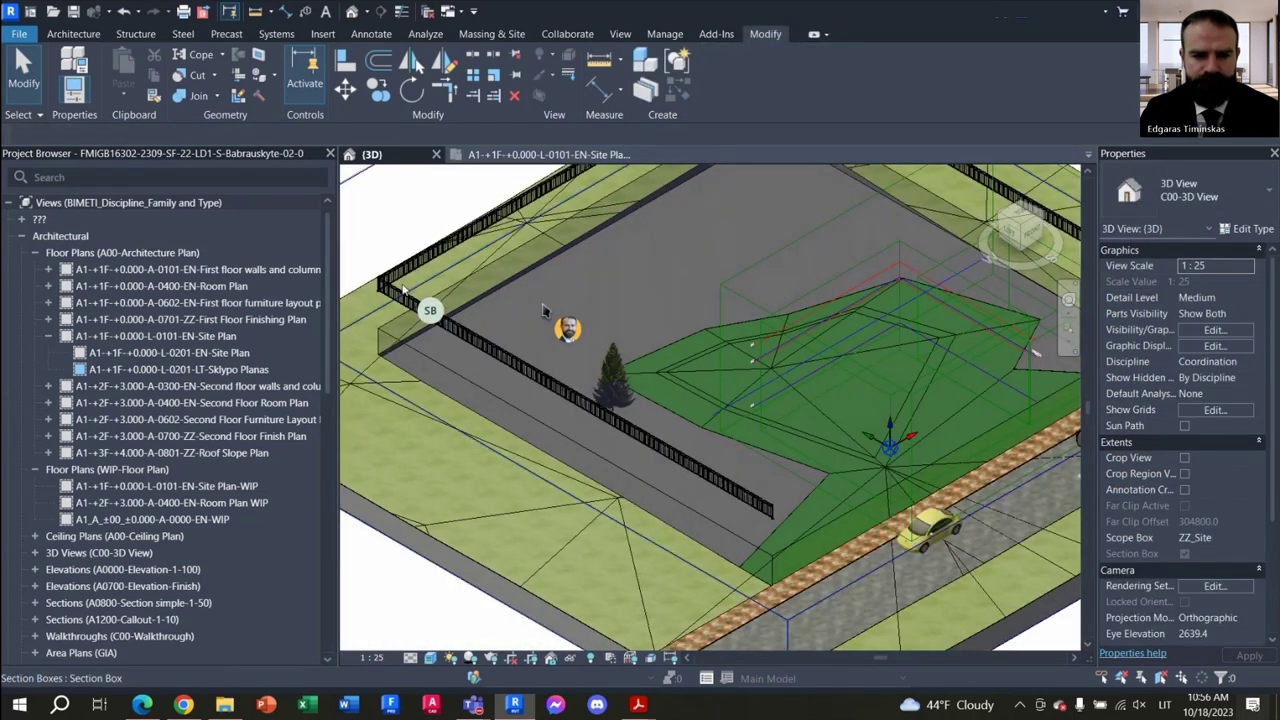
pyautogui.scroll(3, 403, 290)
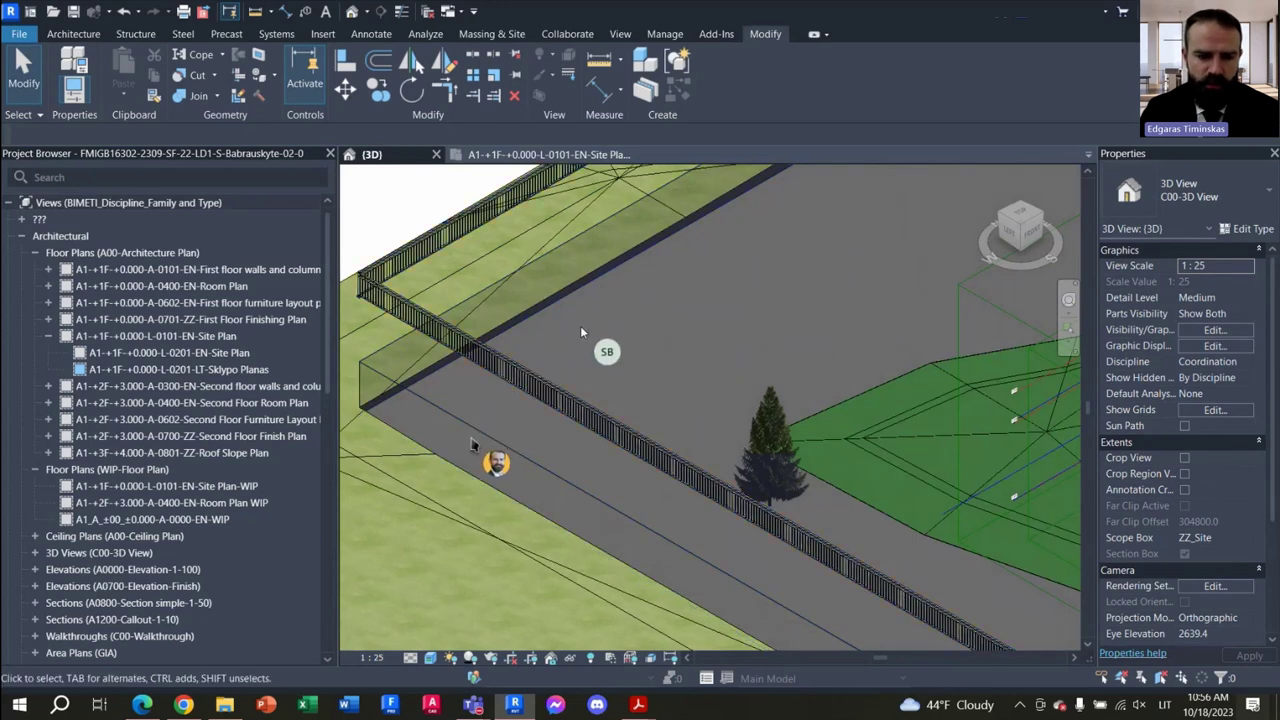
pyautogui.moveTo(580, 332); pyautogui.dragTo(491, 363, button='middle')
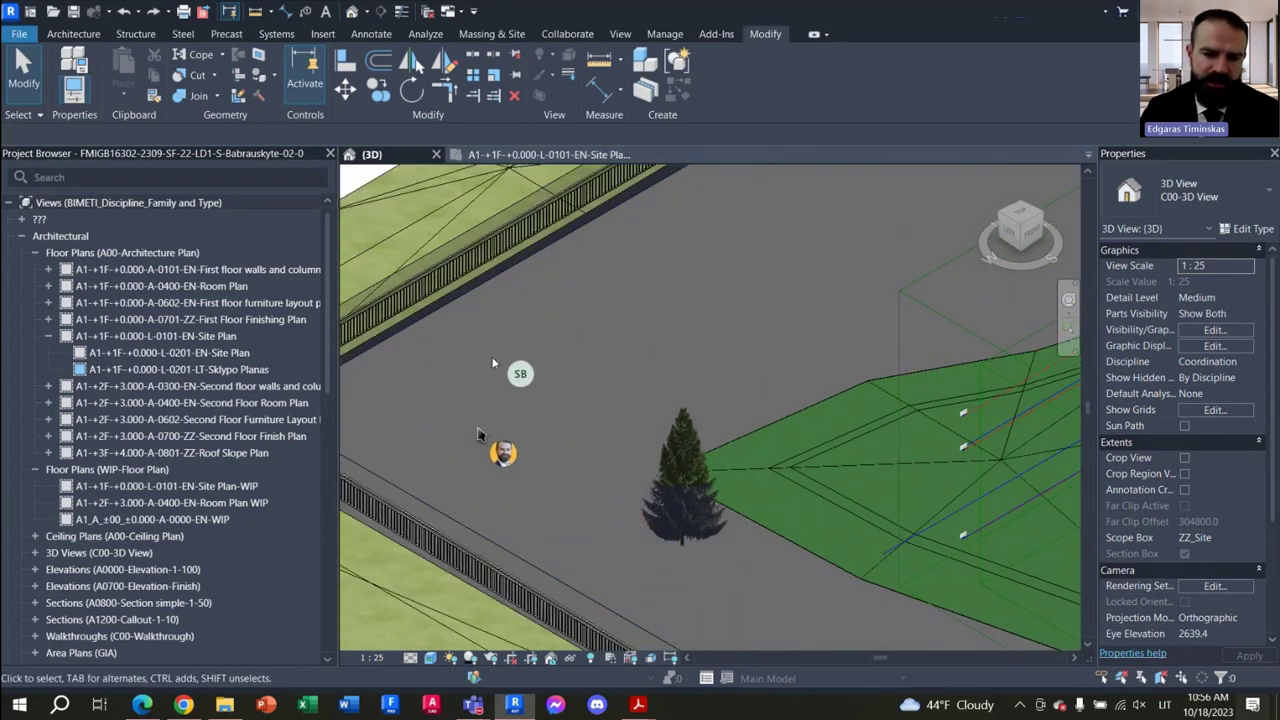
pyautogui.scroll(-4, 480, 395)
pyautogui.scroll(5, 488, 436)
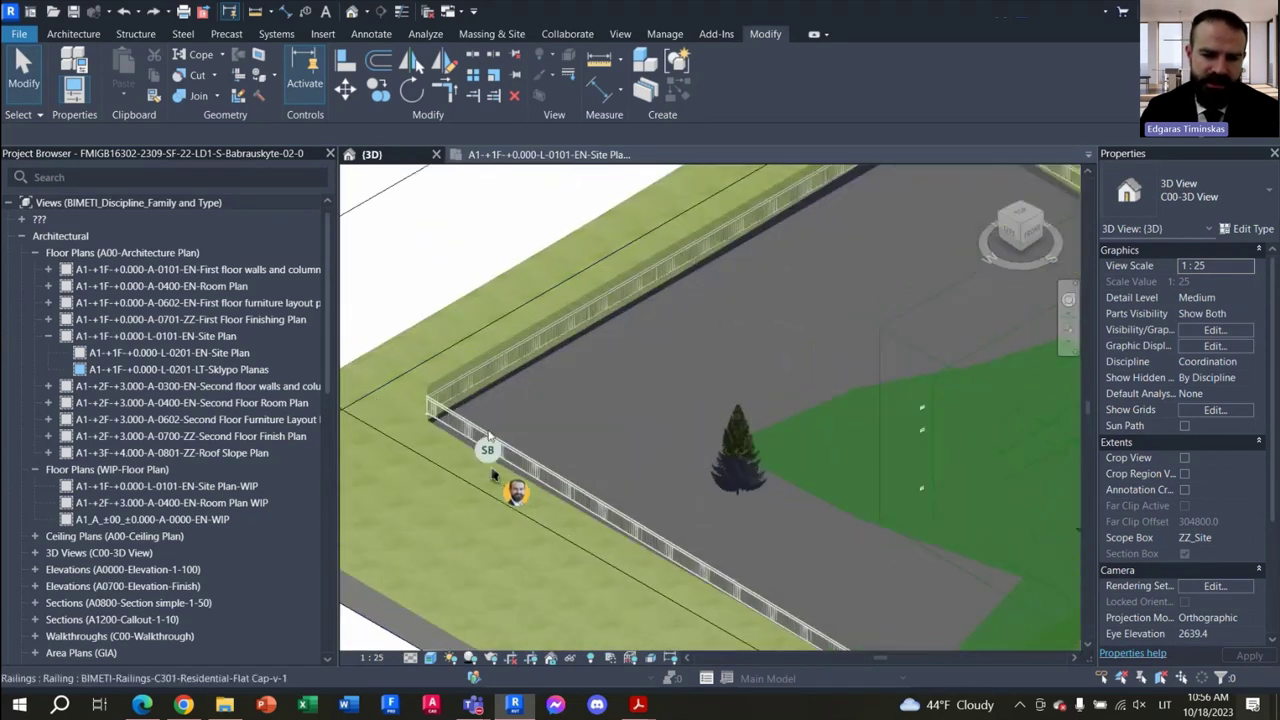
pyautogui.click(488, 436)
pyautogui.scroll(2, 488, 436)
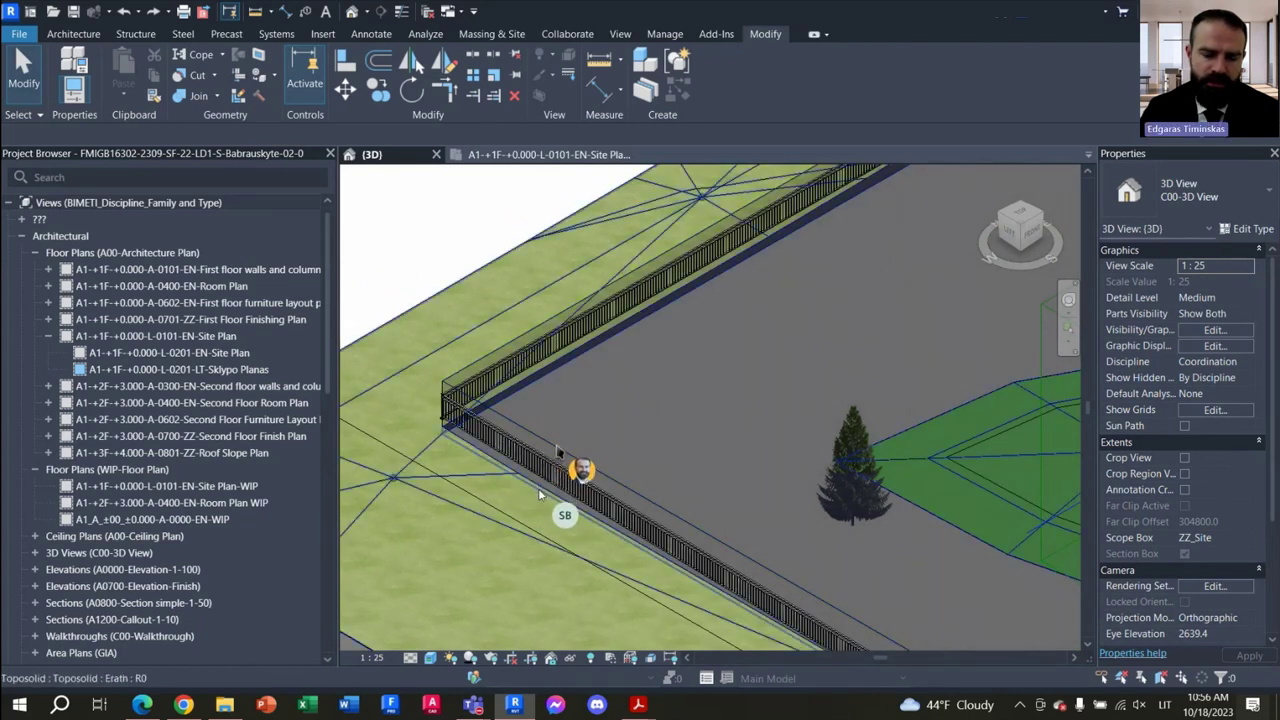
pyautogui.click(540, 494)
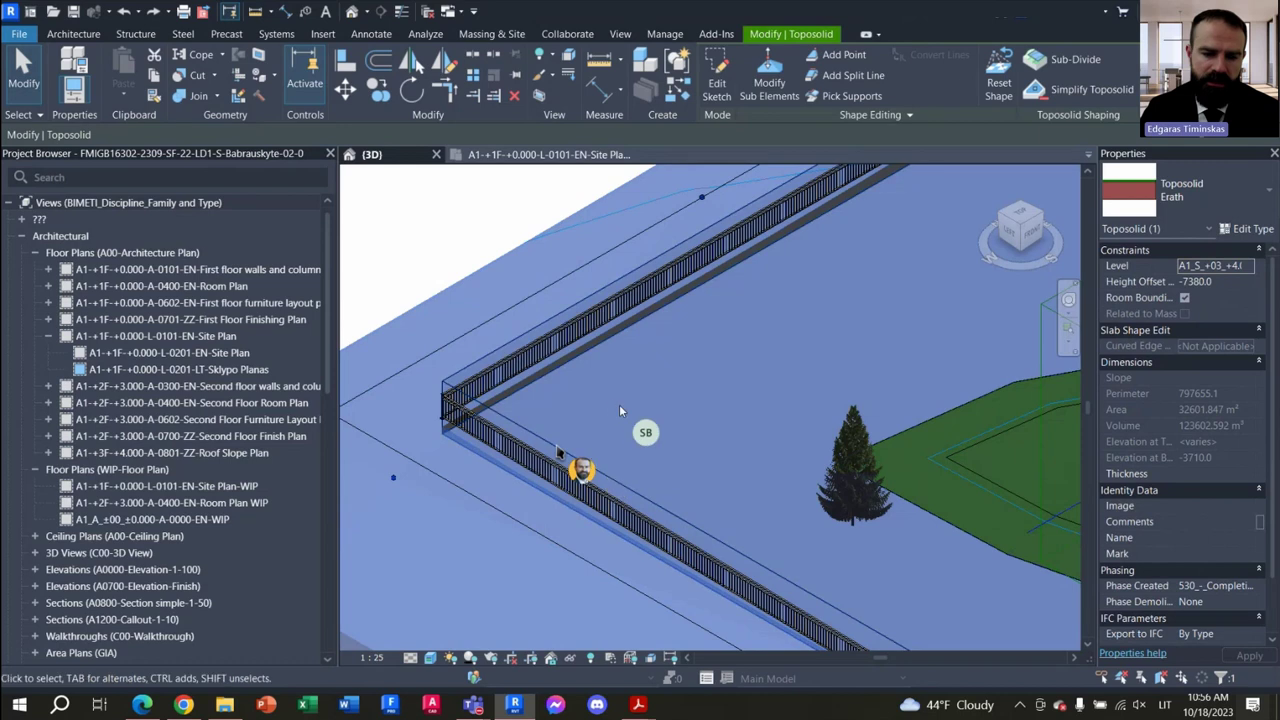
pyautogui.press('Escape')
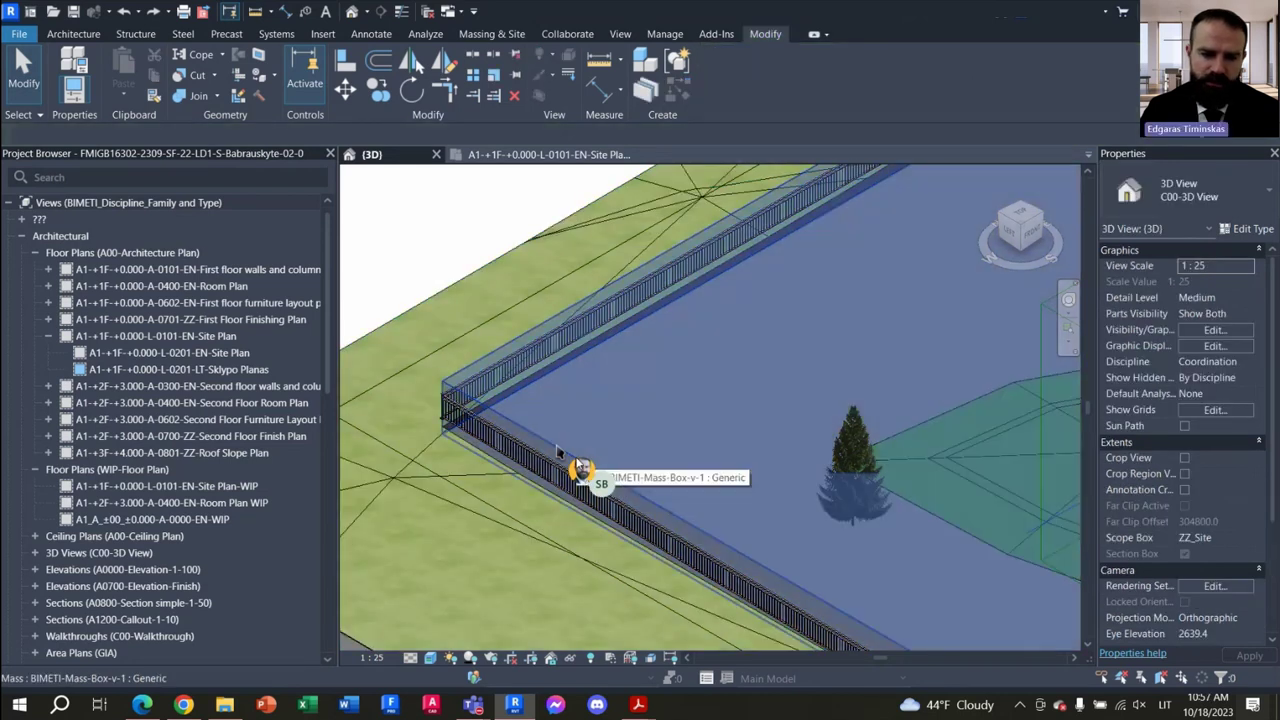
# - Temporarily hide the BIMETI-Mass-Box-v-1 mass in the 3D view
pyautogui.click(558, 456)
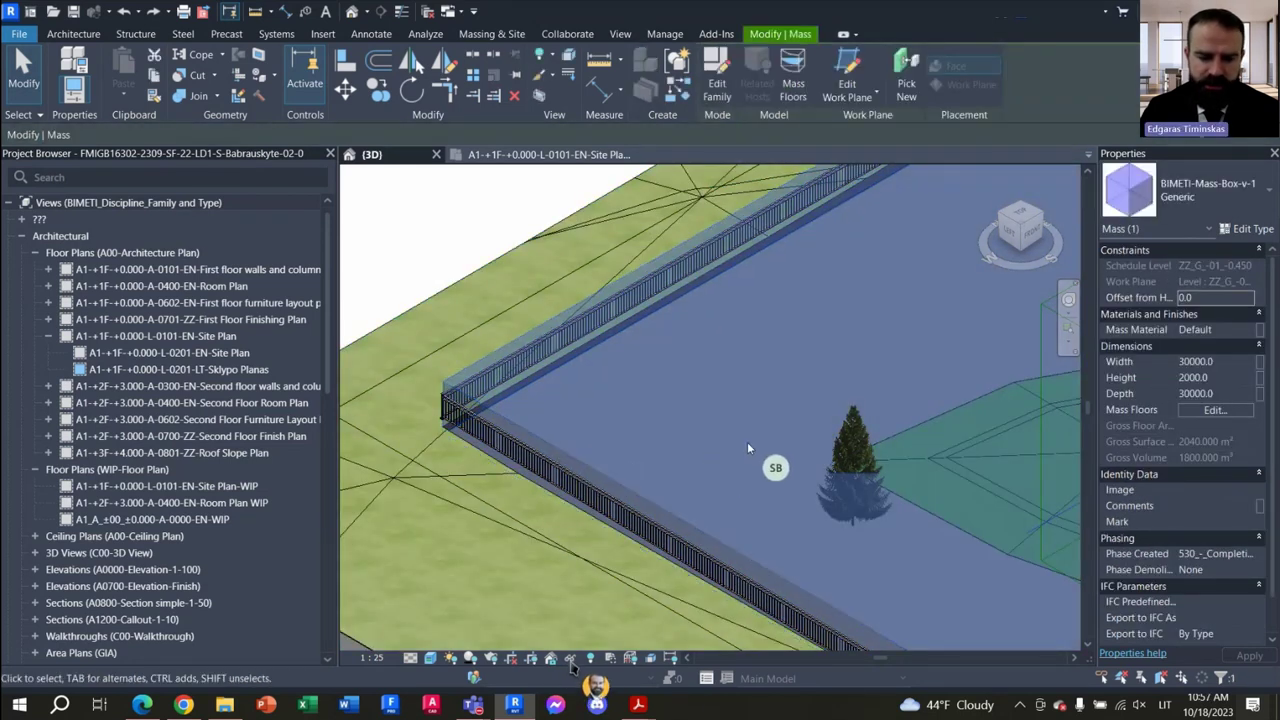
pyautogui.click(571, 660)
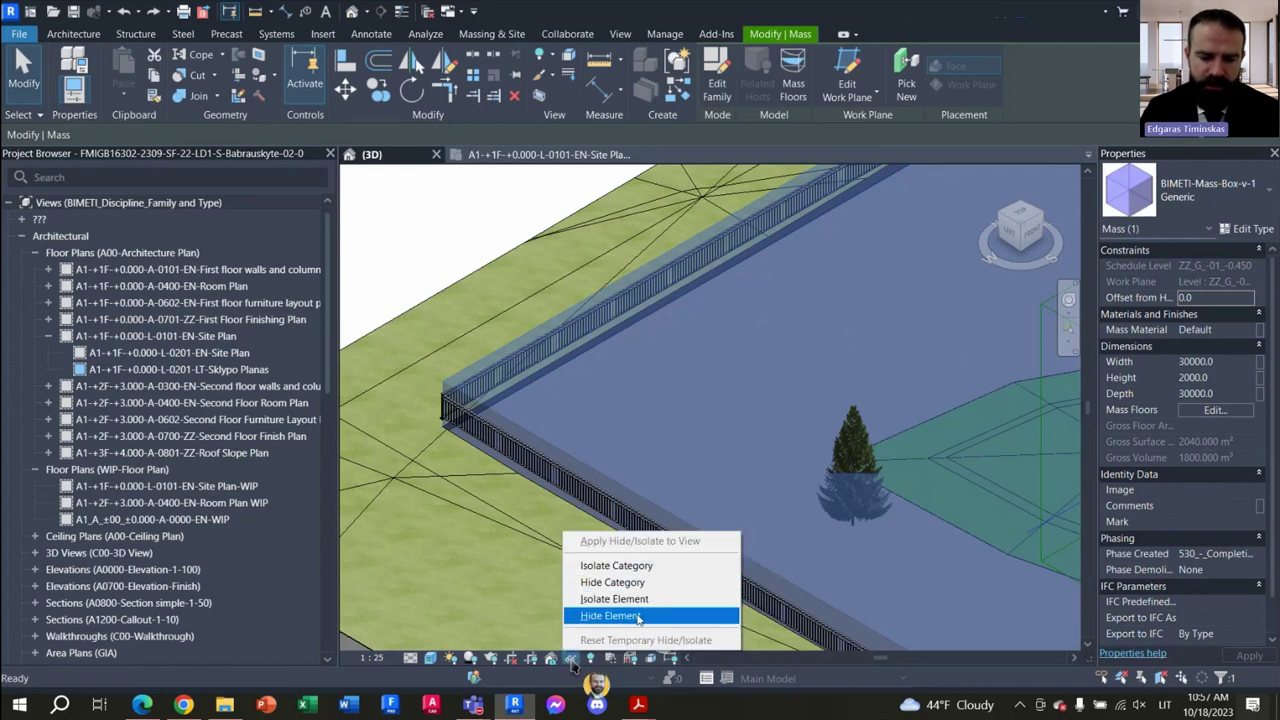
pyautogui.click(612, 615)
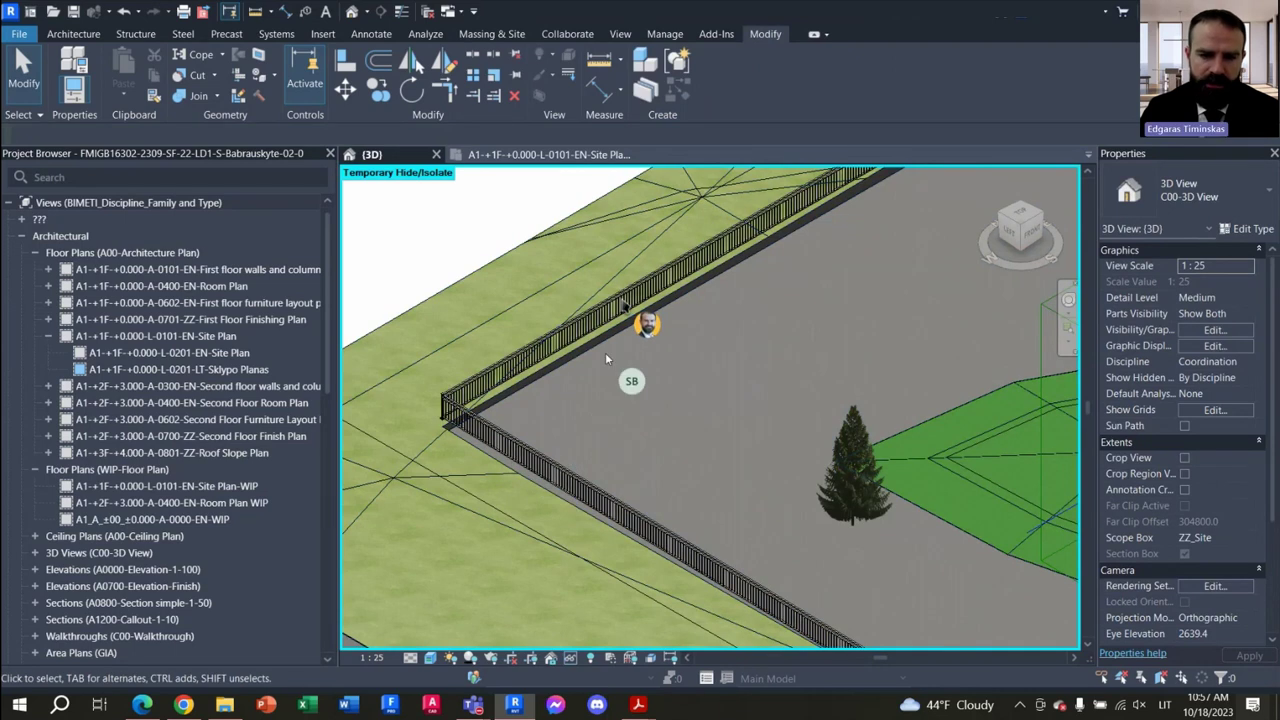
# - Select the Residential-Flat Cap railing at the fence corner and rehost it with Pick New Host
pyautogui.click(620, 308)
pyautogui.click(622, 306)
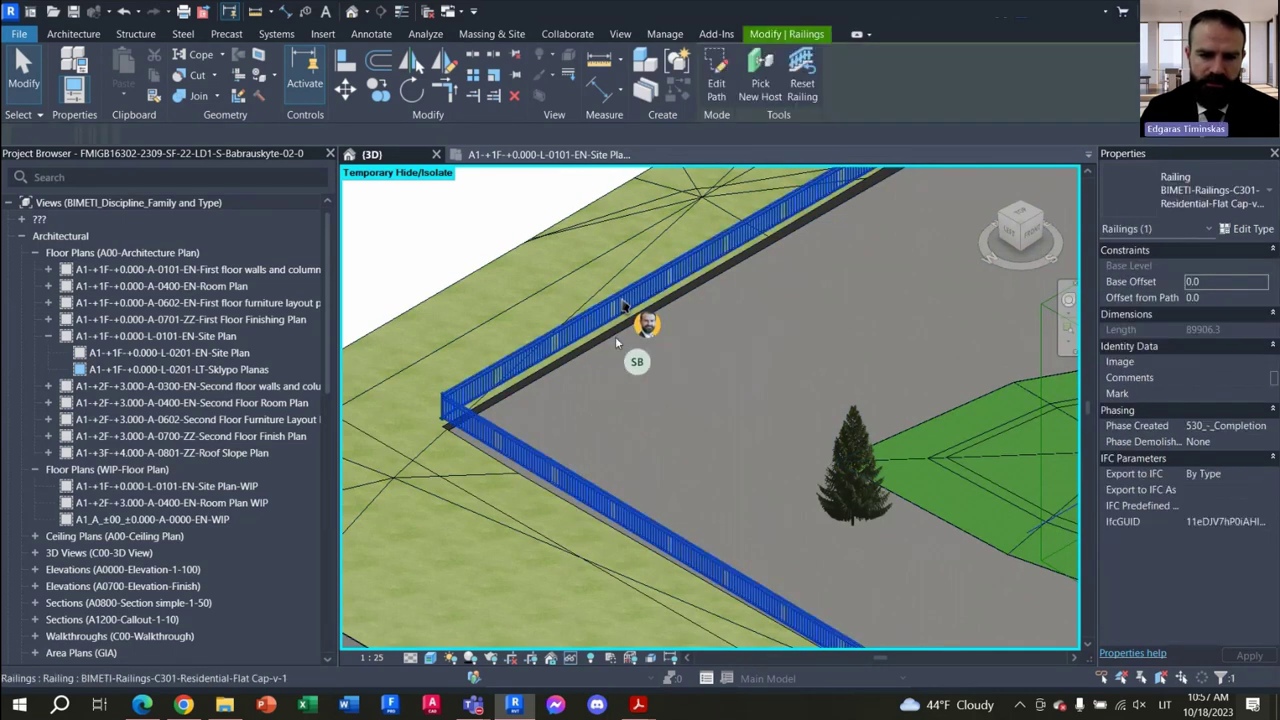
pyautogui.click(768, 90)
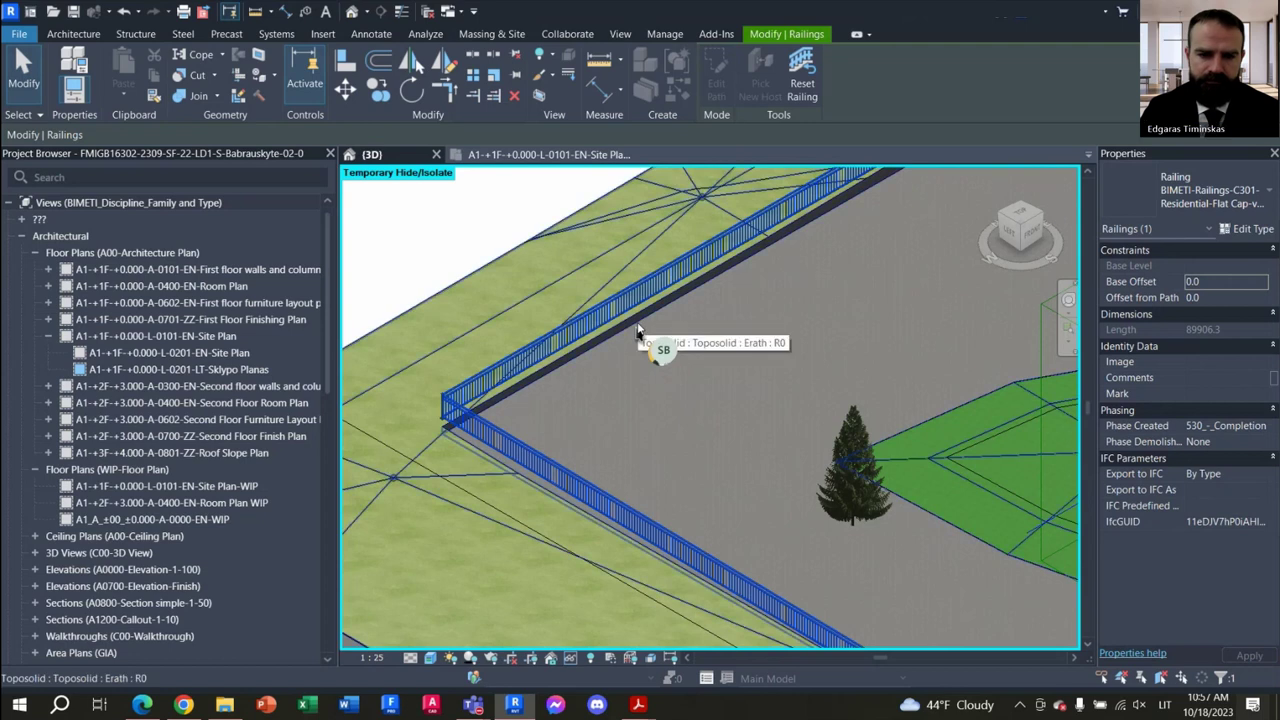
pyautogui.press('Escape')
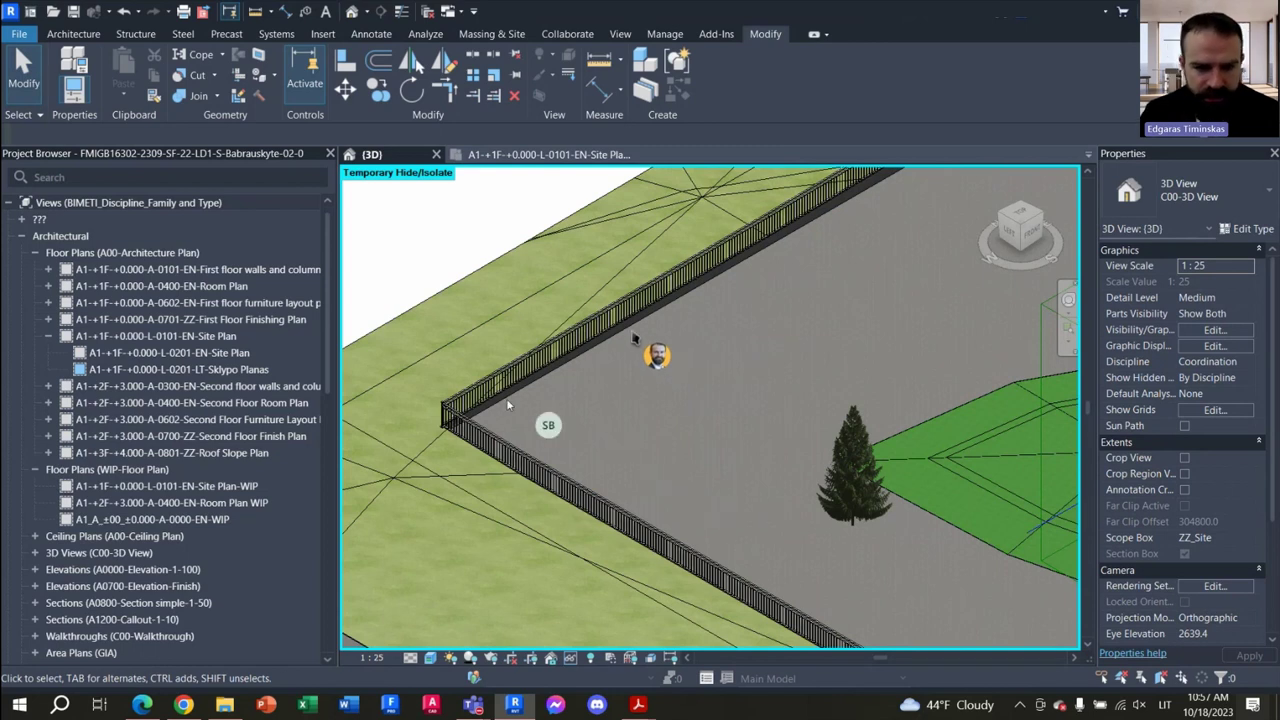
pyautogui.scroll(2, 468, 414)
pyautogui.scroll(2, 462, 400)
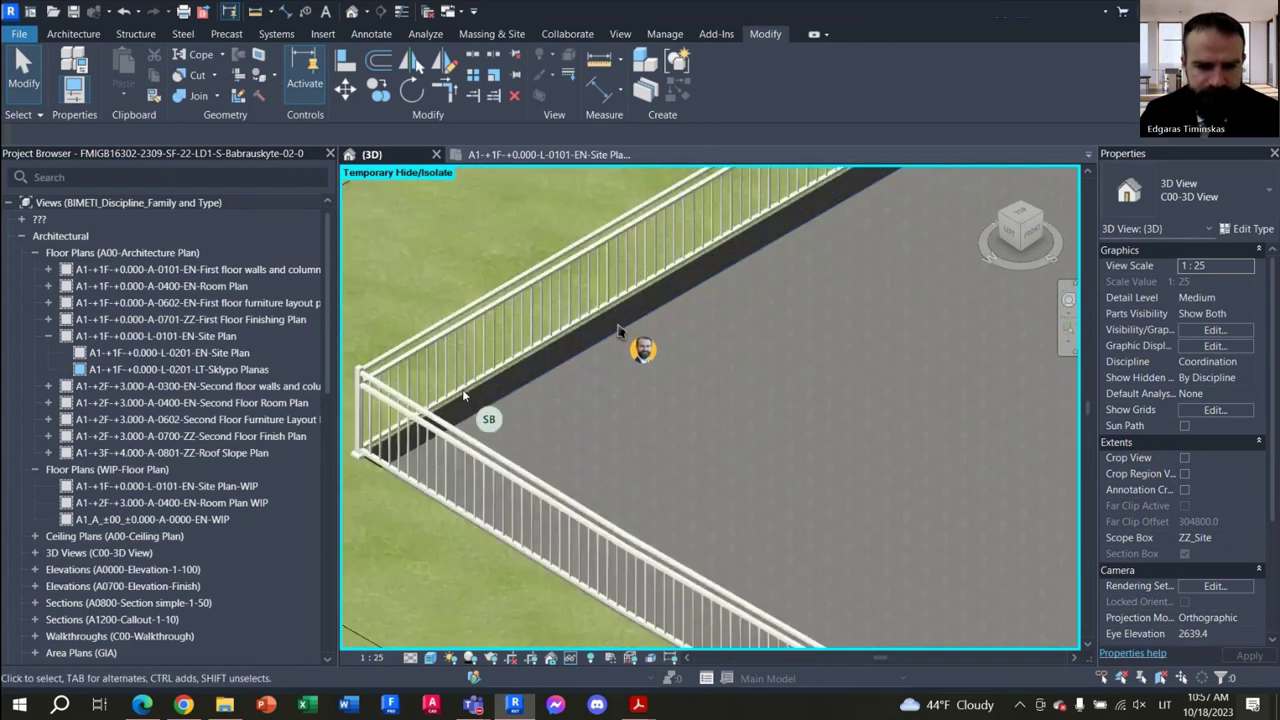
pyautogui.scroll(2, 462, 389)
pyautogui.scroll(2, 462, 388)
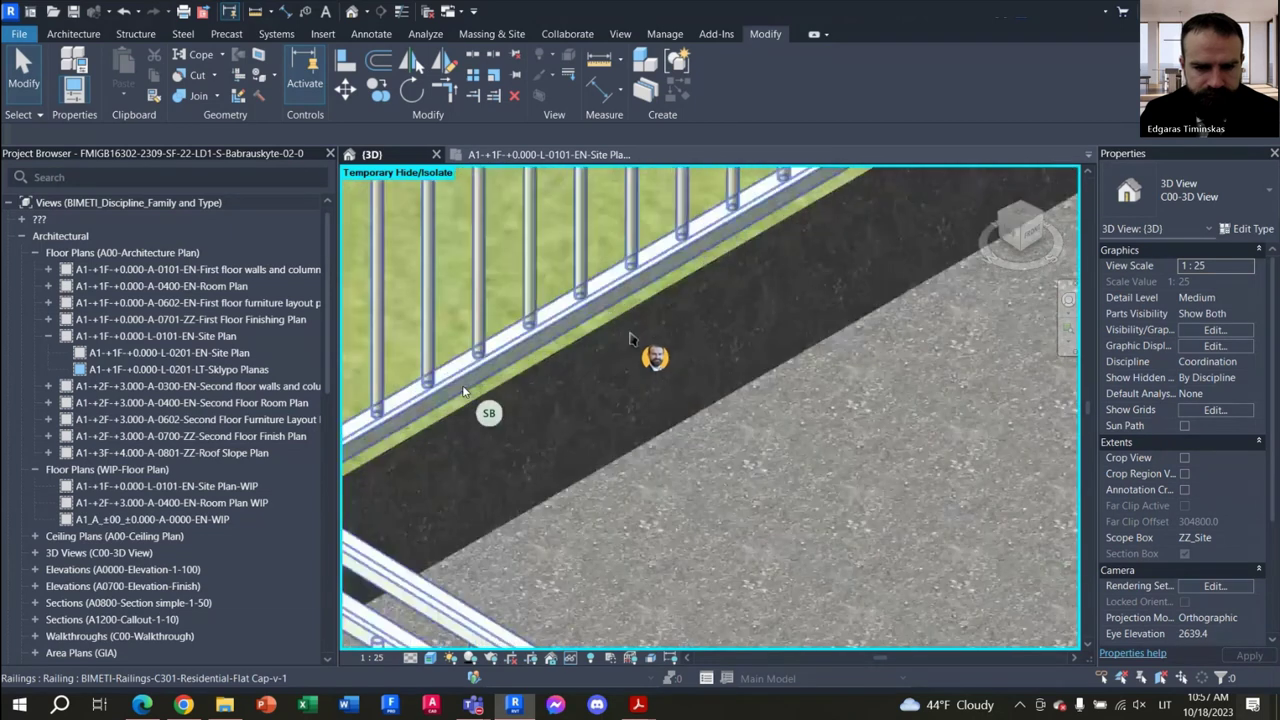
pyautogui.scroll(-4, 900, 399)
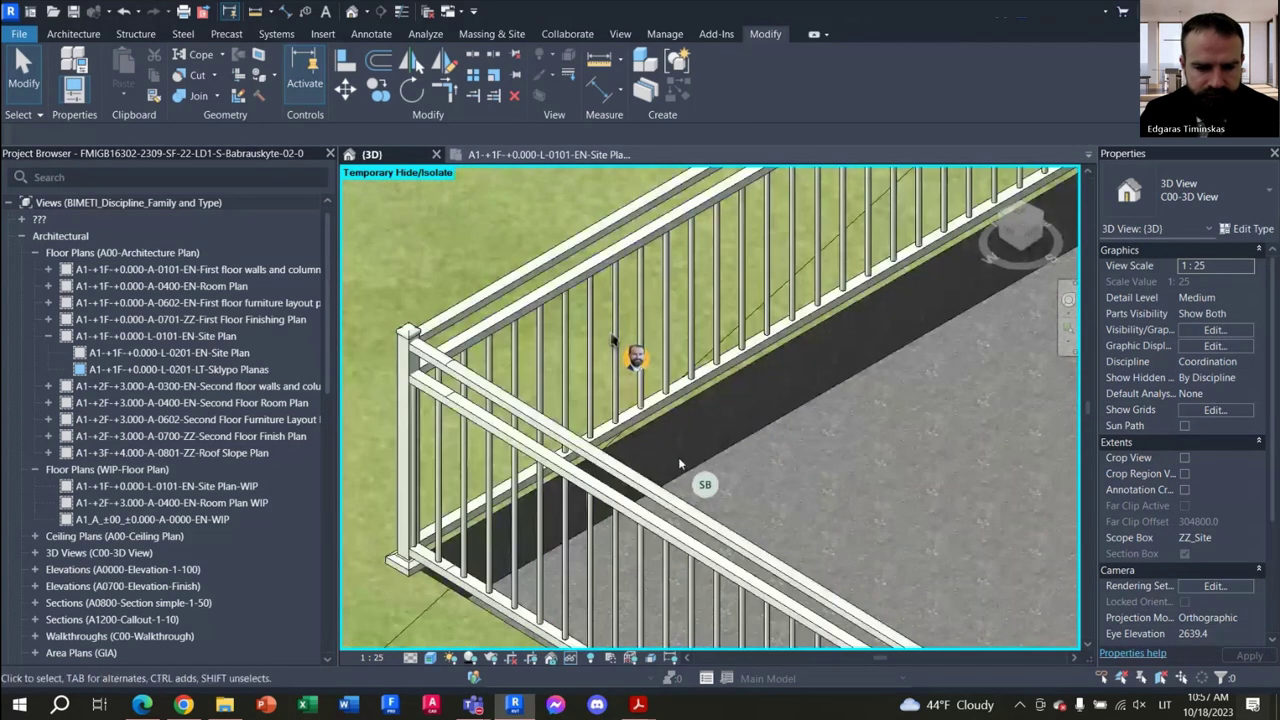
pyautogui.scroll(-3, 690, 490)
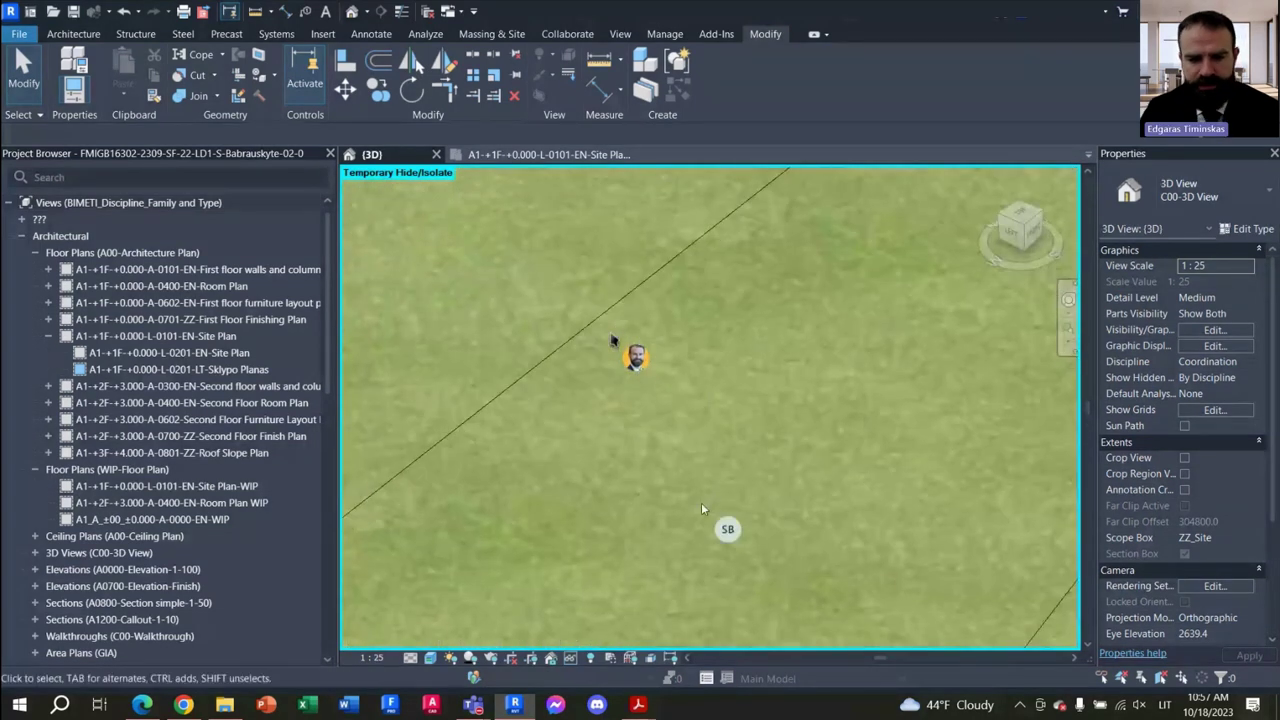
pyautogui.scroll(2, 720, 560)
pyautogui.scroll(2, 700, 620)
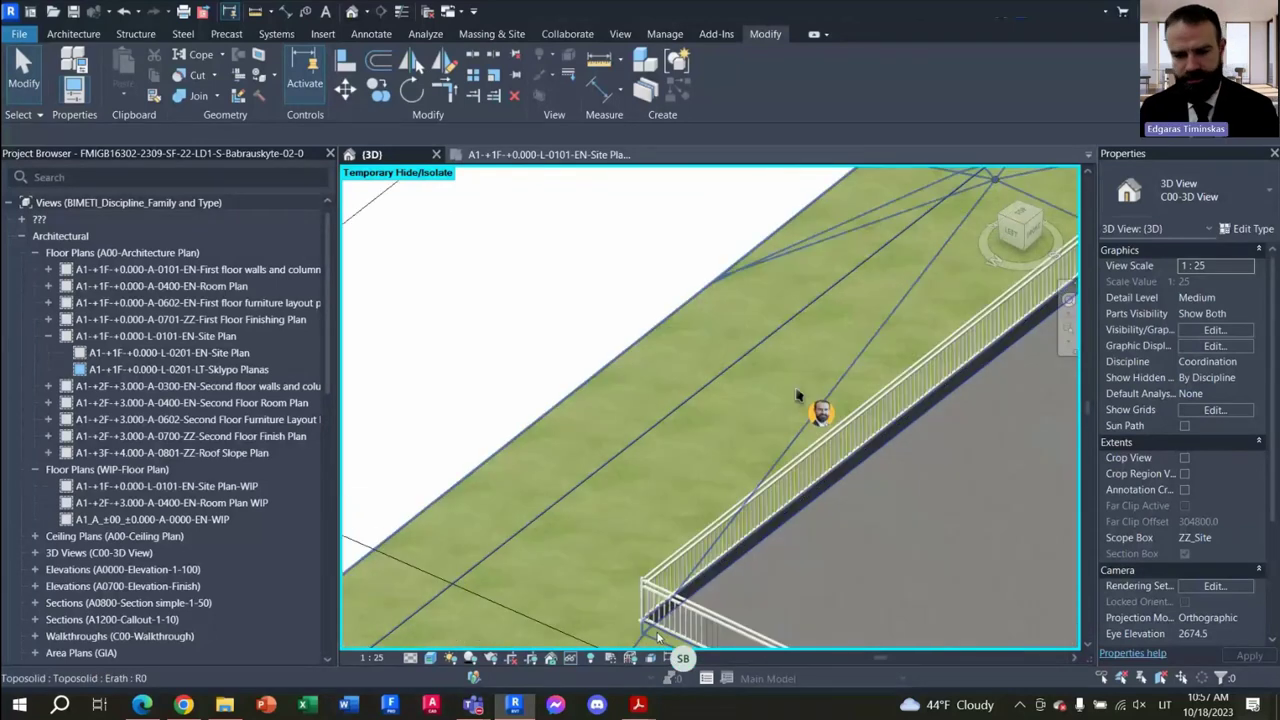
pyautogui.scroll(2, 650, 632)
pyautogui.scroll(2, 650, 628)
pyautogui.scroll(2, 660, 570)
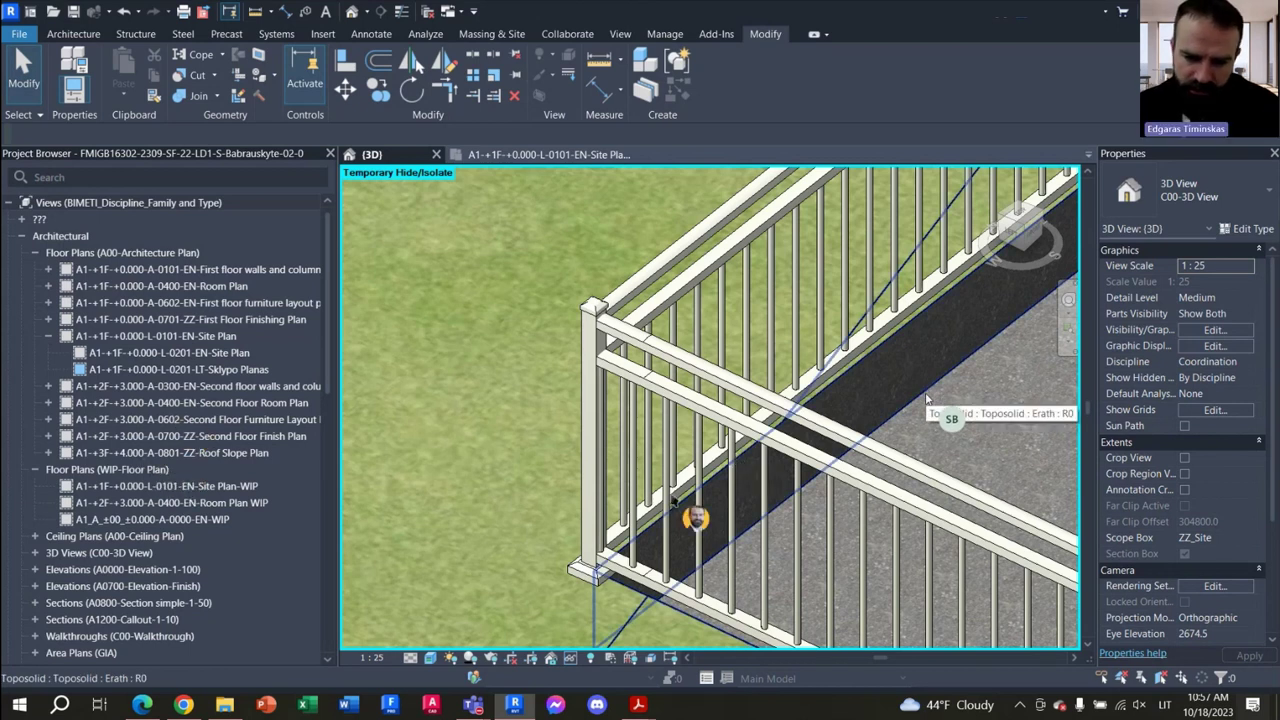
pyautogui.scroll(-2, 925, 396)
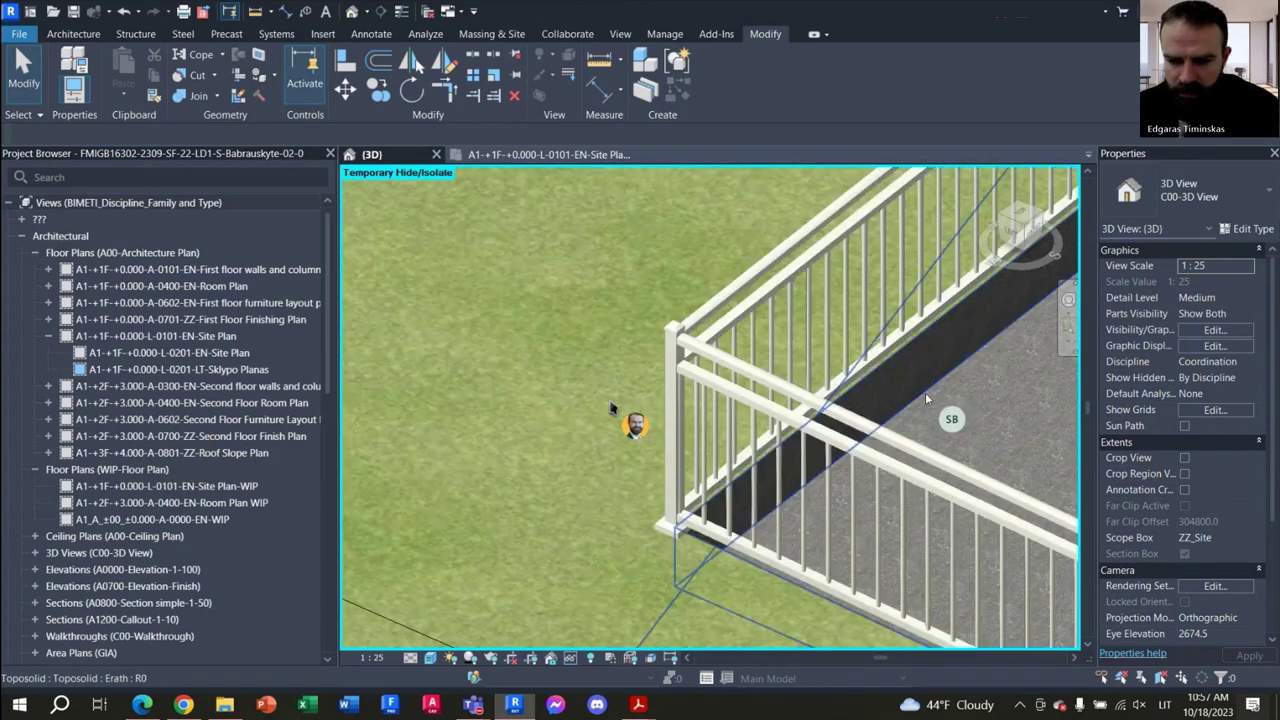
pyautogui.scroll(-1, 925, 392)
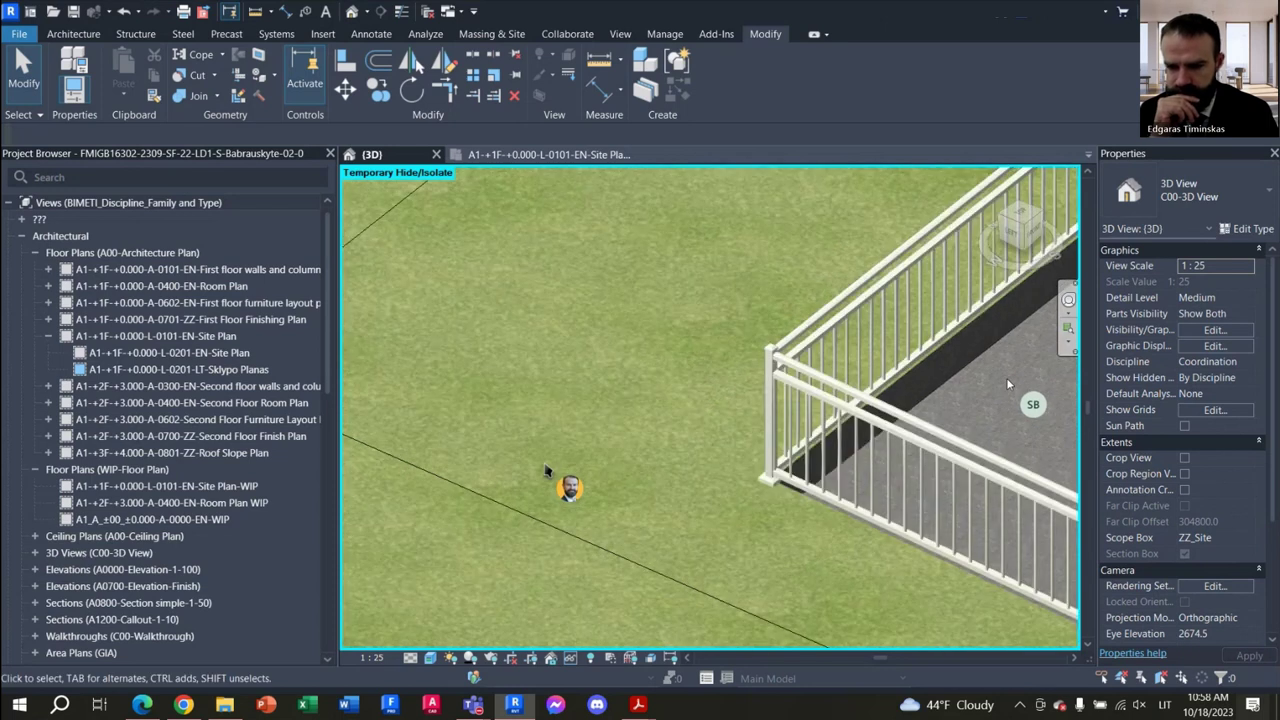
# - View the site from the top, rotated with the road along the bottom, and show Massing & Site tools
pyautogui.scroll(-3, 1006, 377)
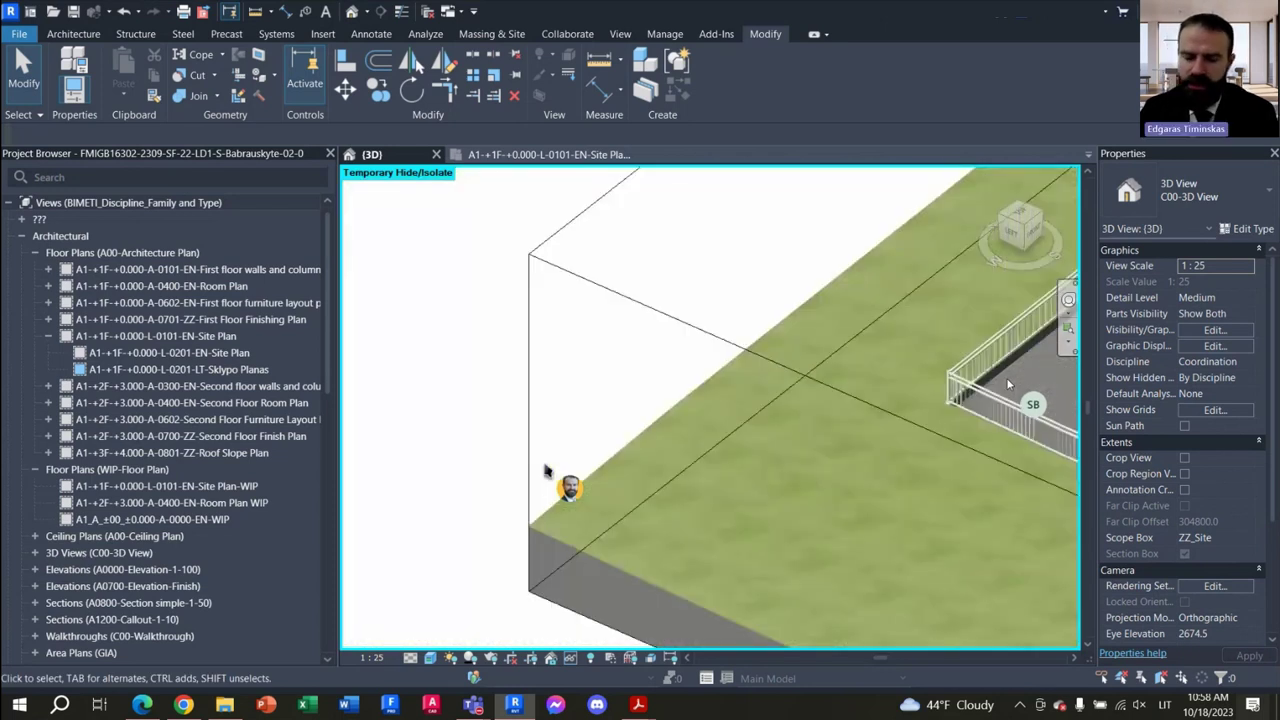
pyautogui.scroll(-3, 1006, 377)
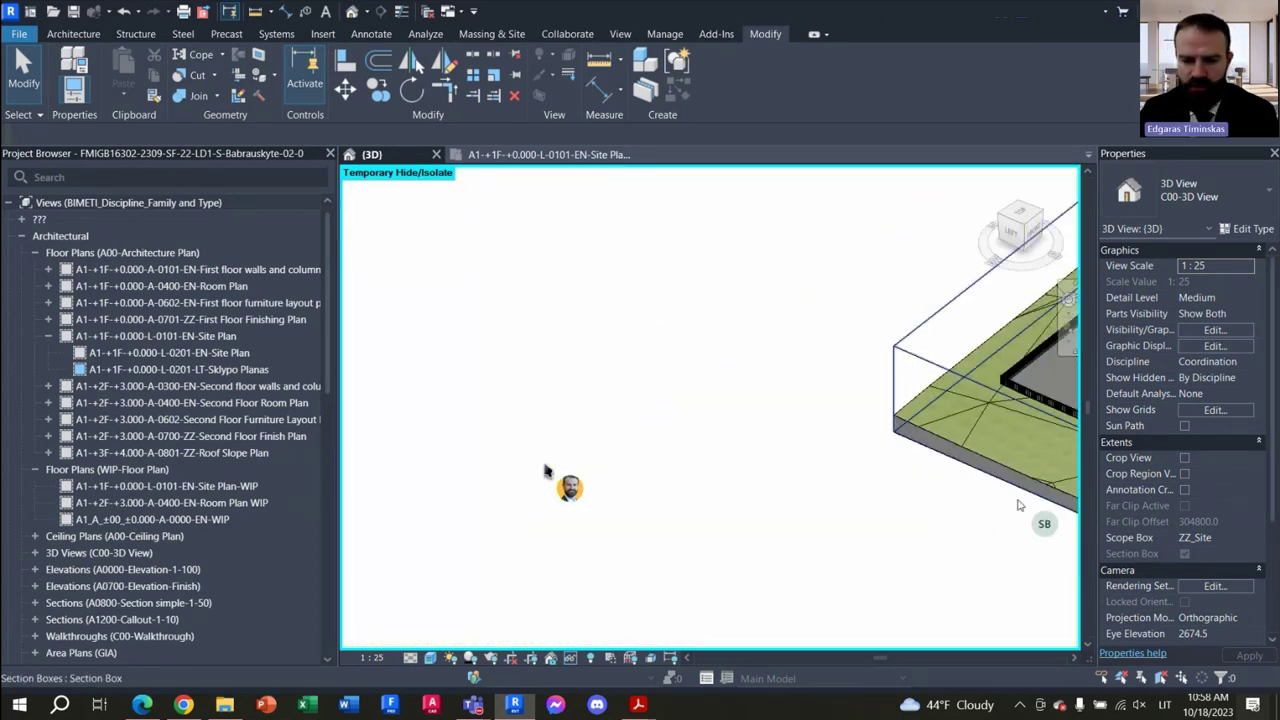
pyautogui.moveTo(1018, 505)
pyautogui.keyDown('shift'); pyautogui.mouseDown(button='middle')
pyautogui.moveTo(1036, 500)
pyautogui.moveTo(985, 363)
pyautogui.mouseUp(button='middle'); pyautogui.keyUp('shift')
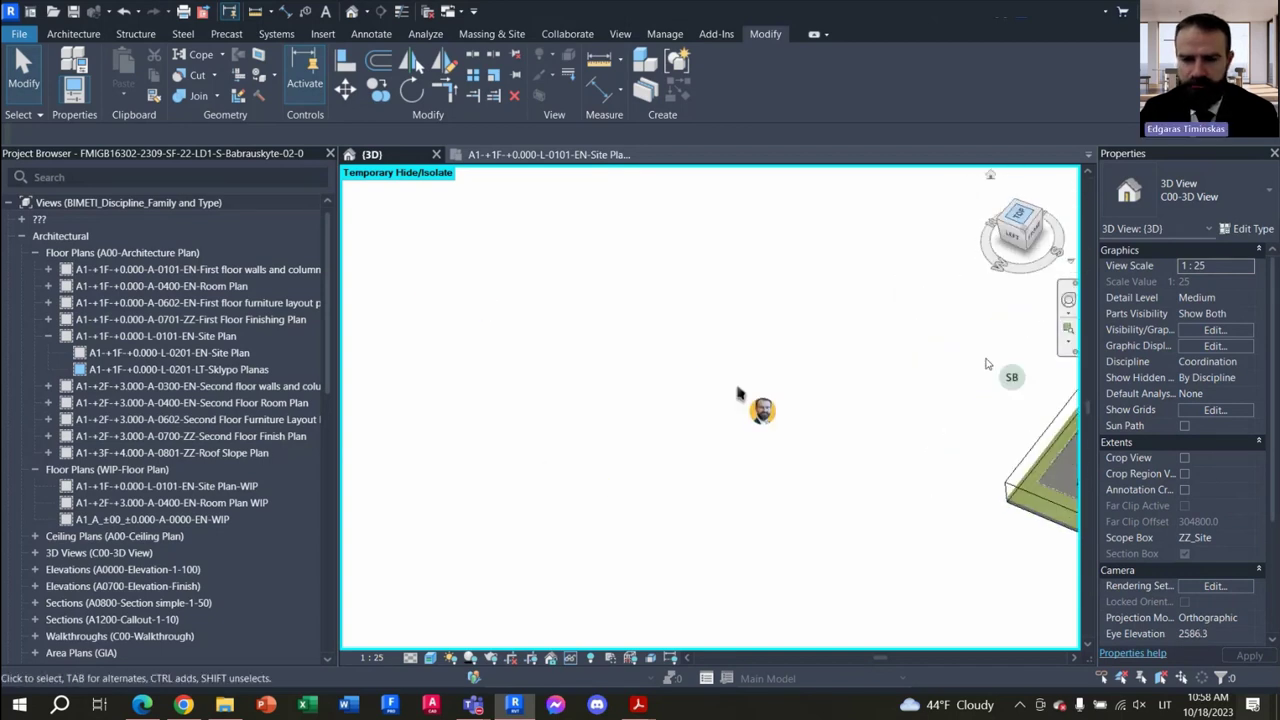
pyautogui.click(1018, 213)
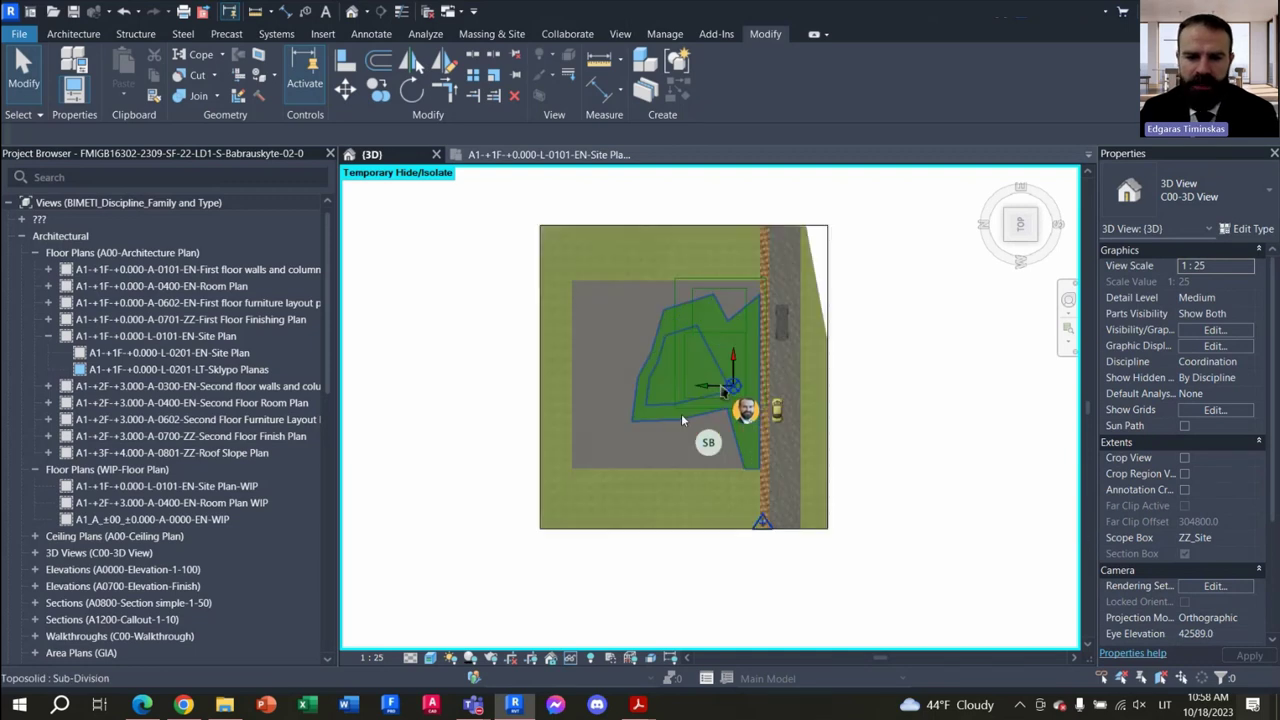
pyautogui.scroll(2, 681, 420)
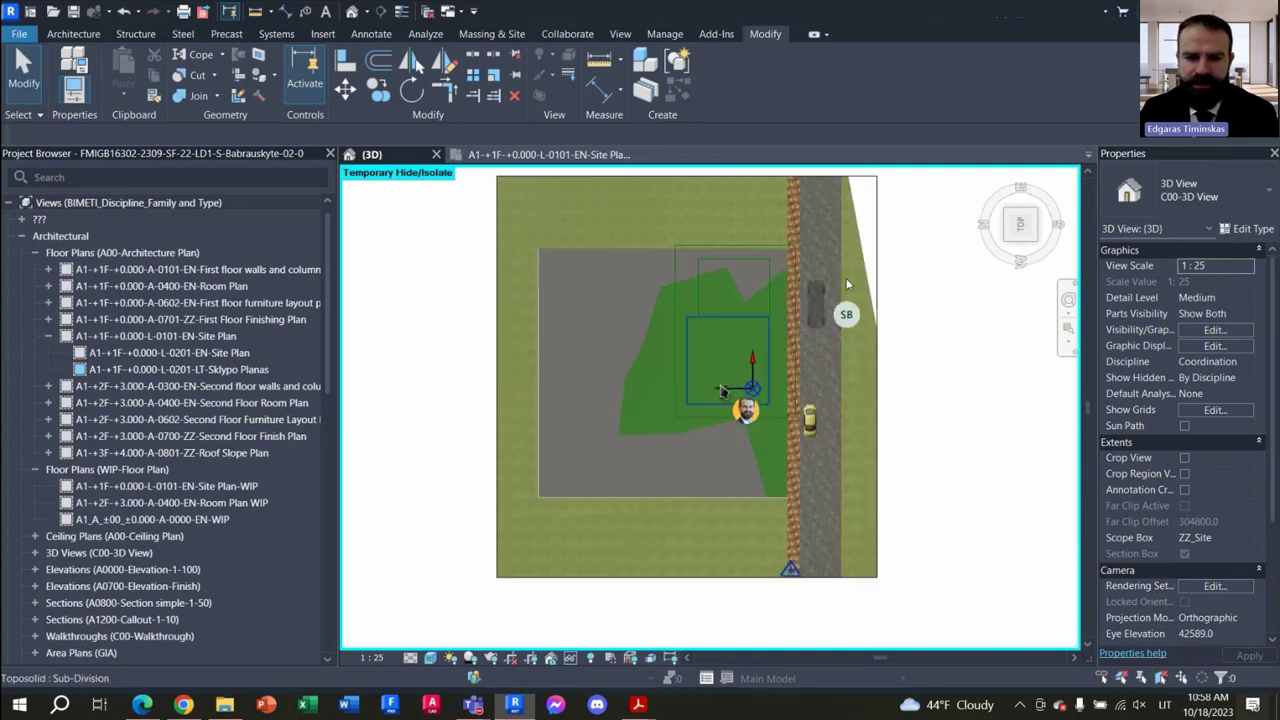
pyautogui.click(1058, 245)
pyautogui.scroll(2, 697, 447)
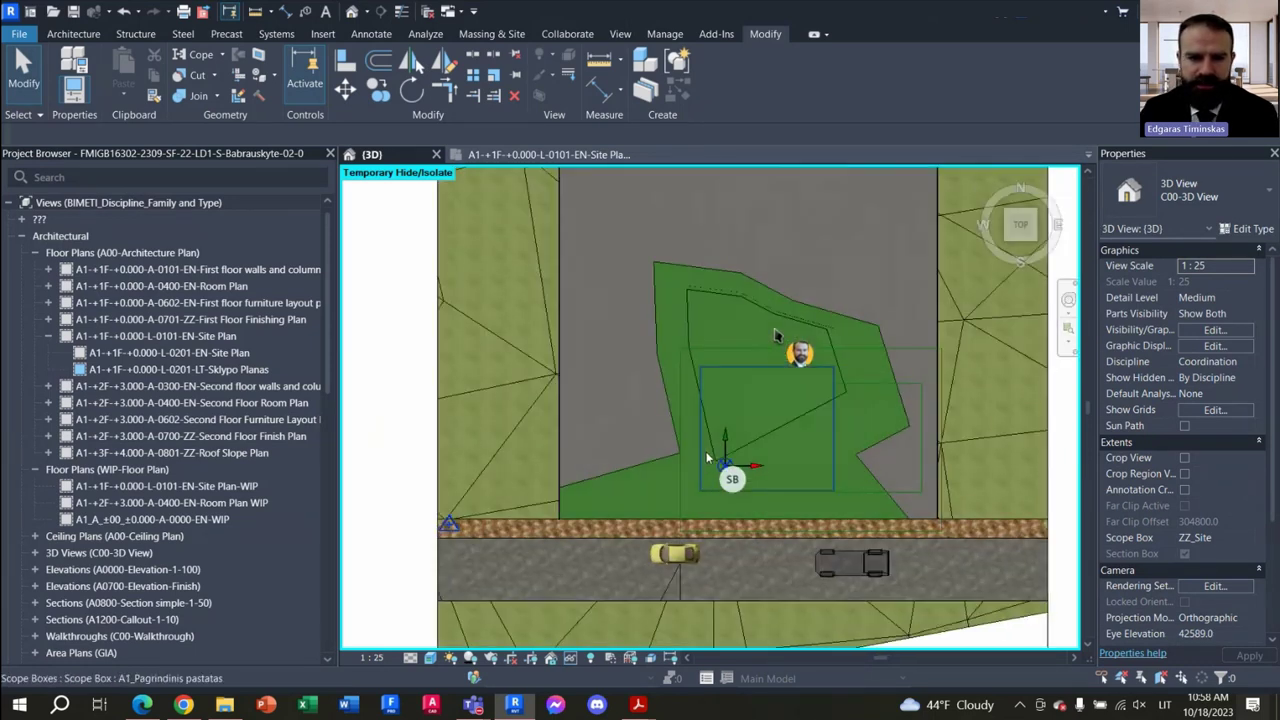
pyautogui.scroll(-1, 776, 336)
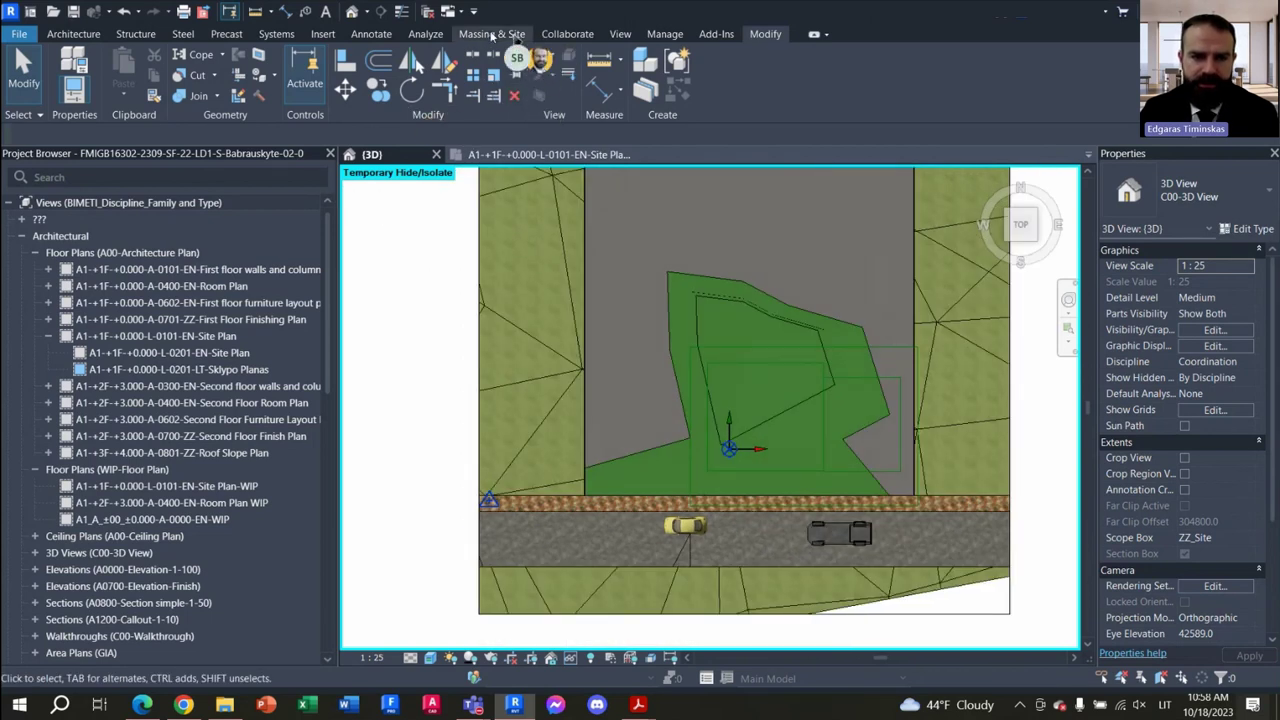
pyautogui.click(512, 34)
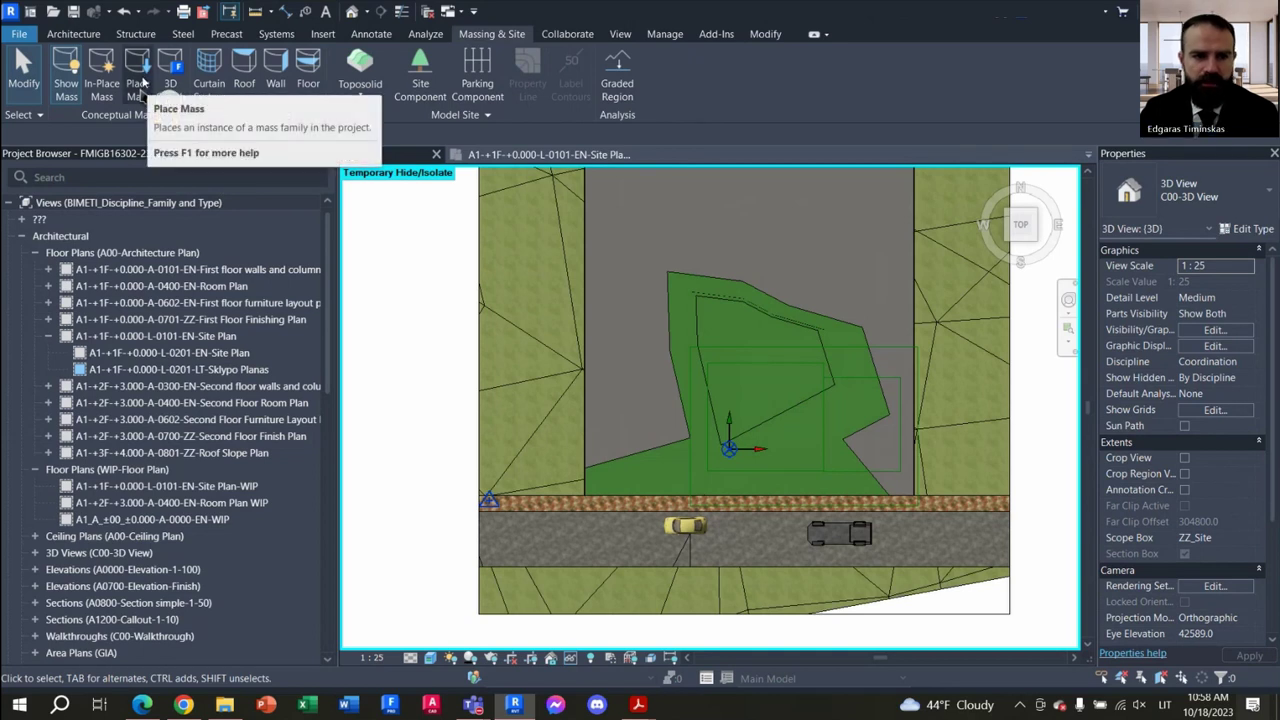
# - Start placing an A1 building mass, edit its Width field, then switch to Plannerly's scope page
pyautogui.click(144, 84)
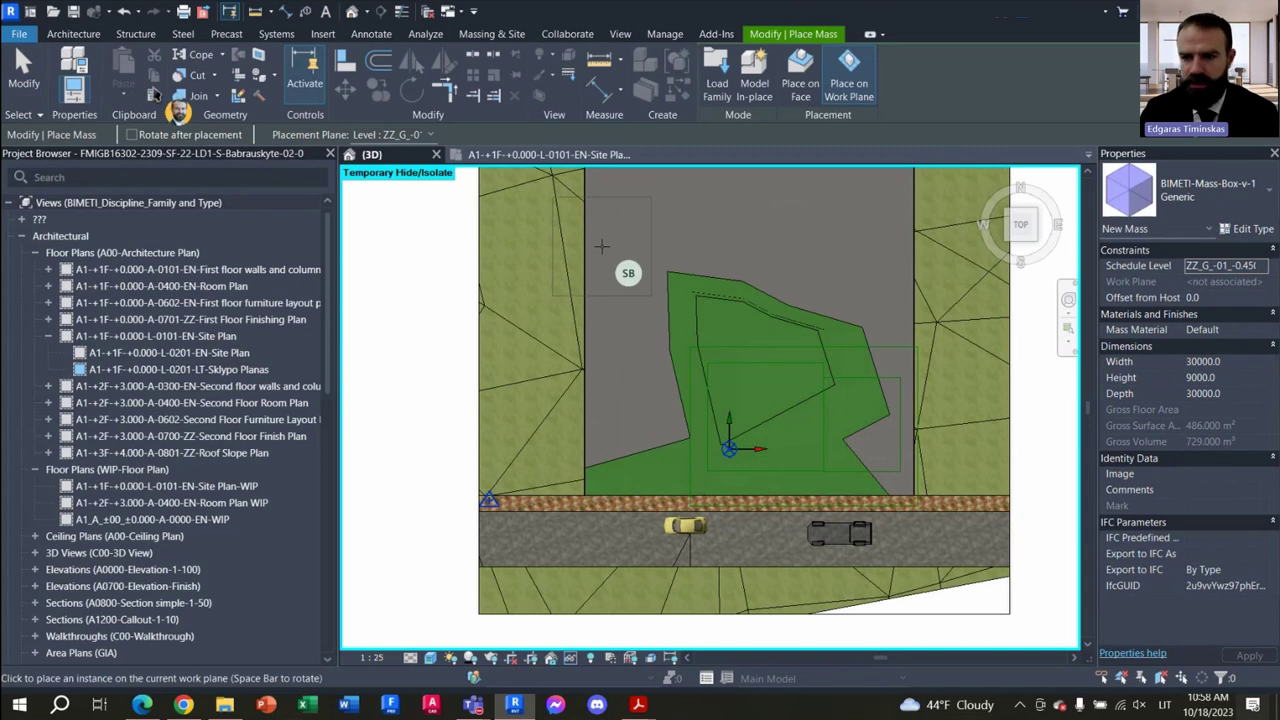
pyautogui.click(1191, 186)
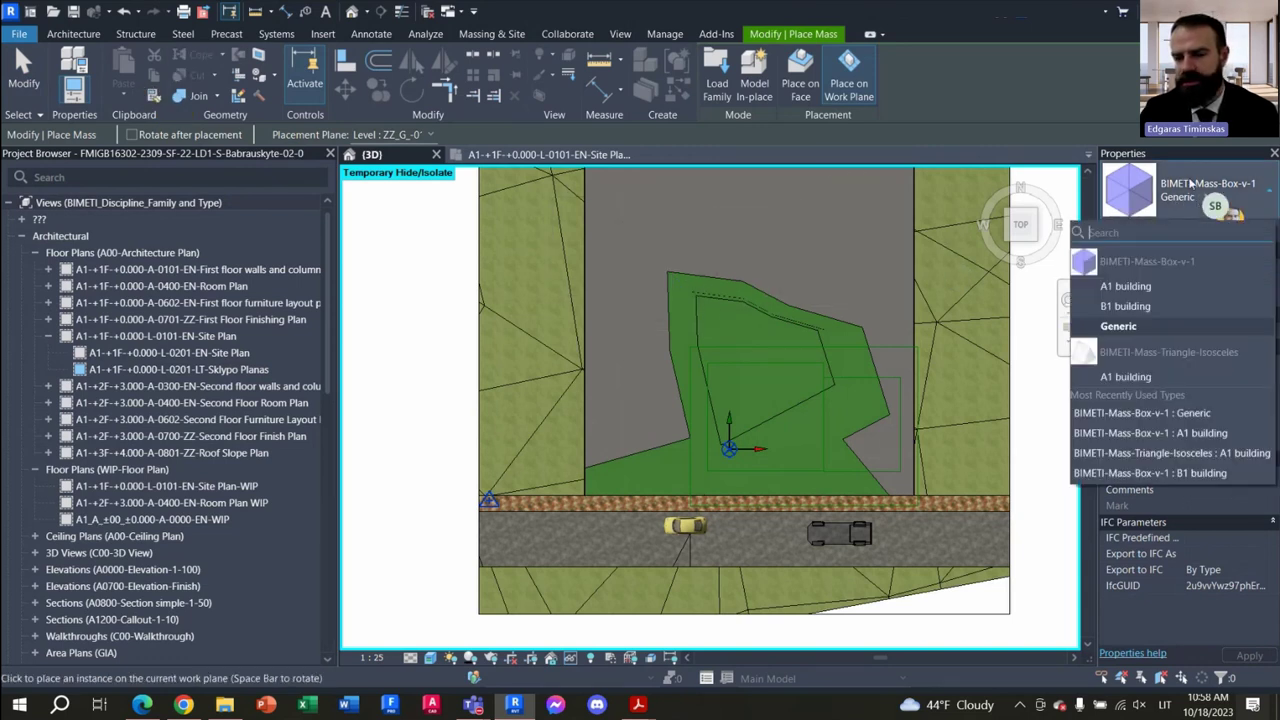
pyautogui.click(1214, 288)
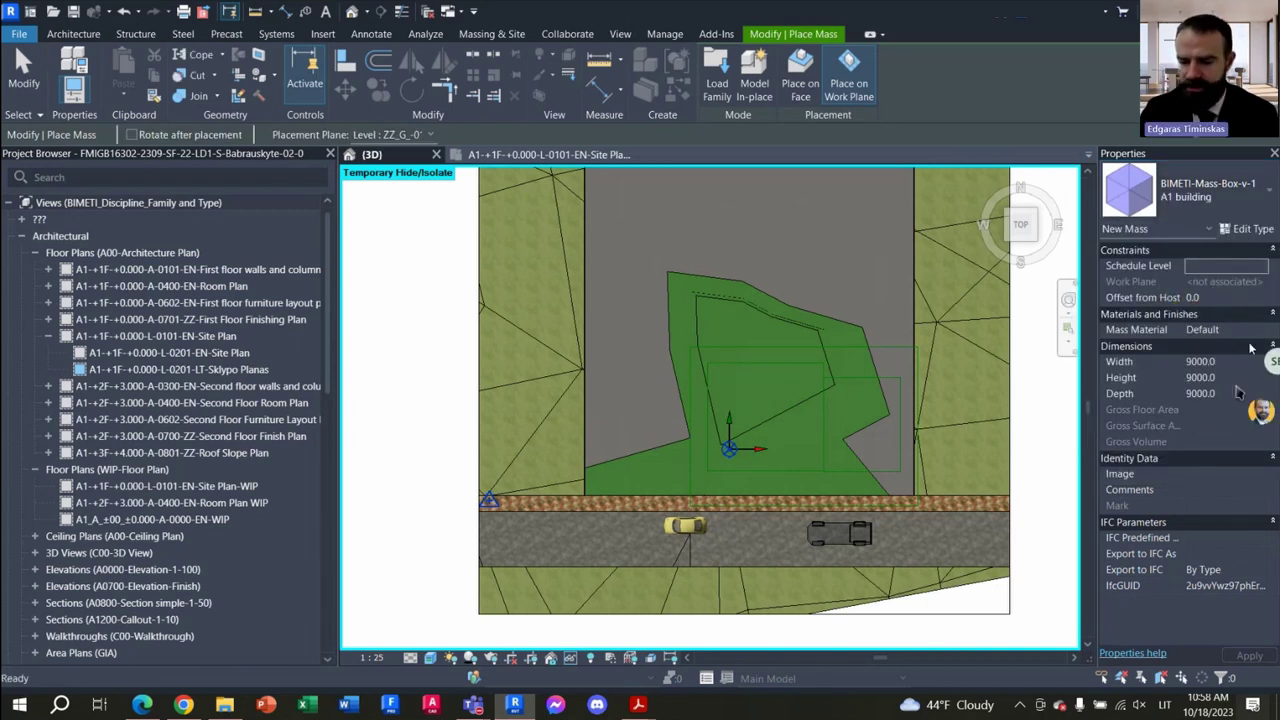
pyautogui.click(1232, 363)
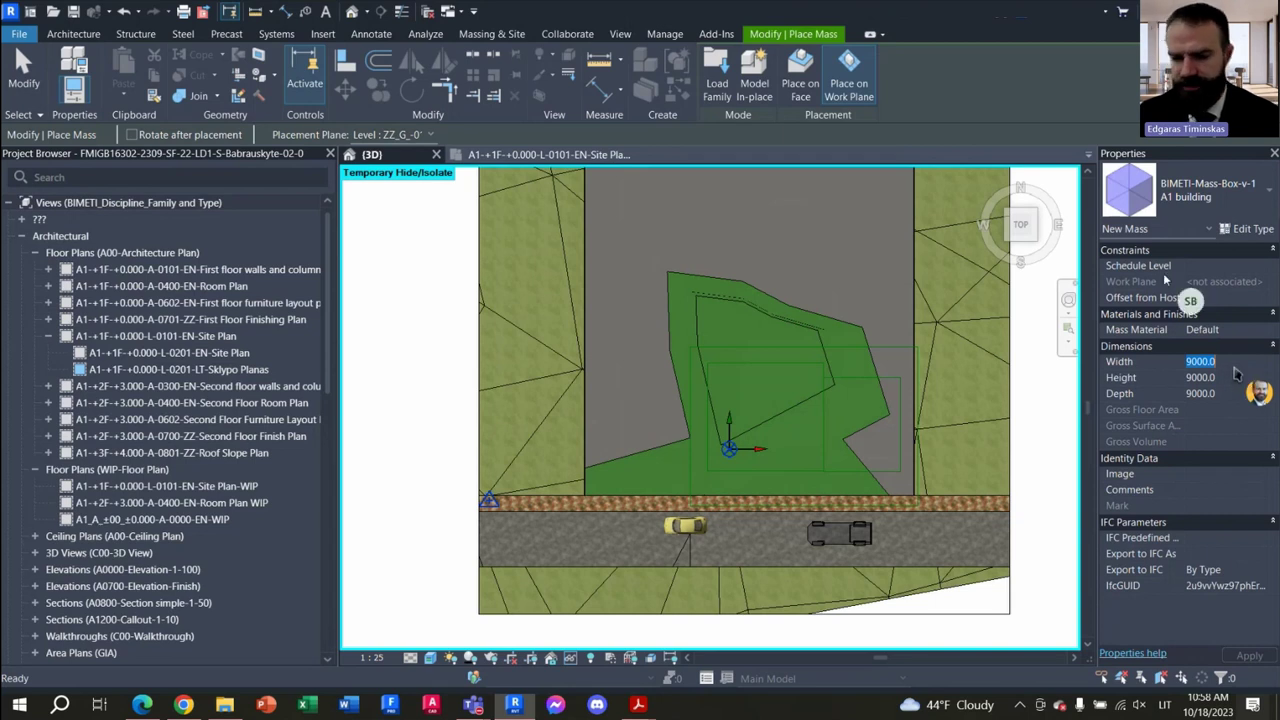
pyautogui.click(1215, 361)
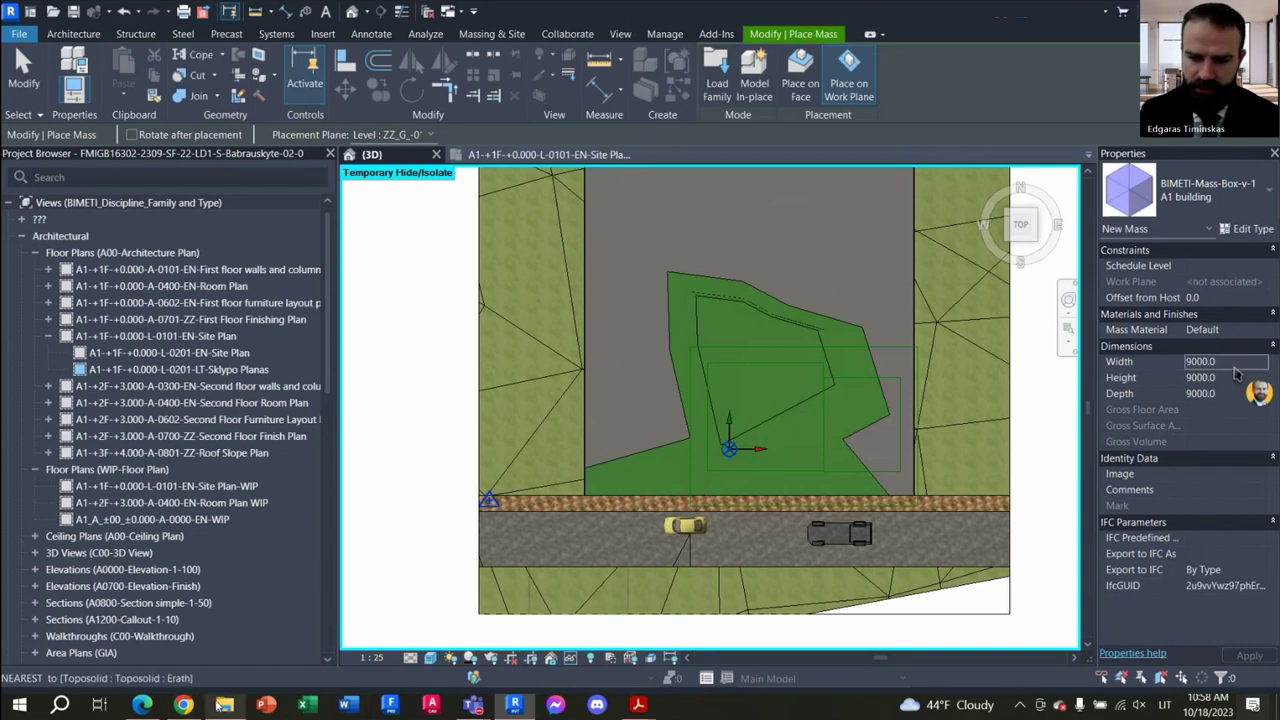
pyautogui.click(184, 705)
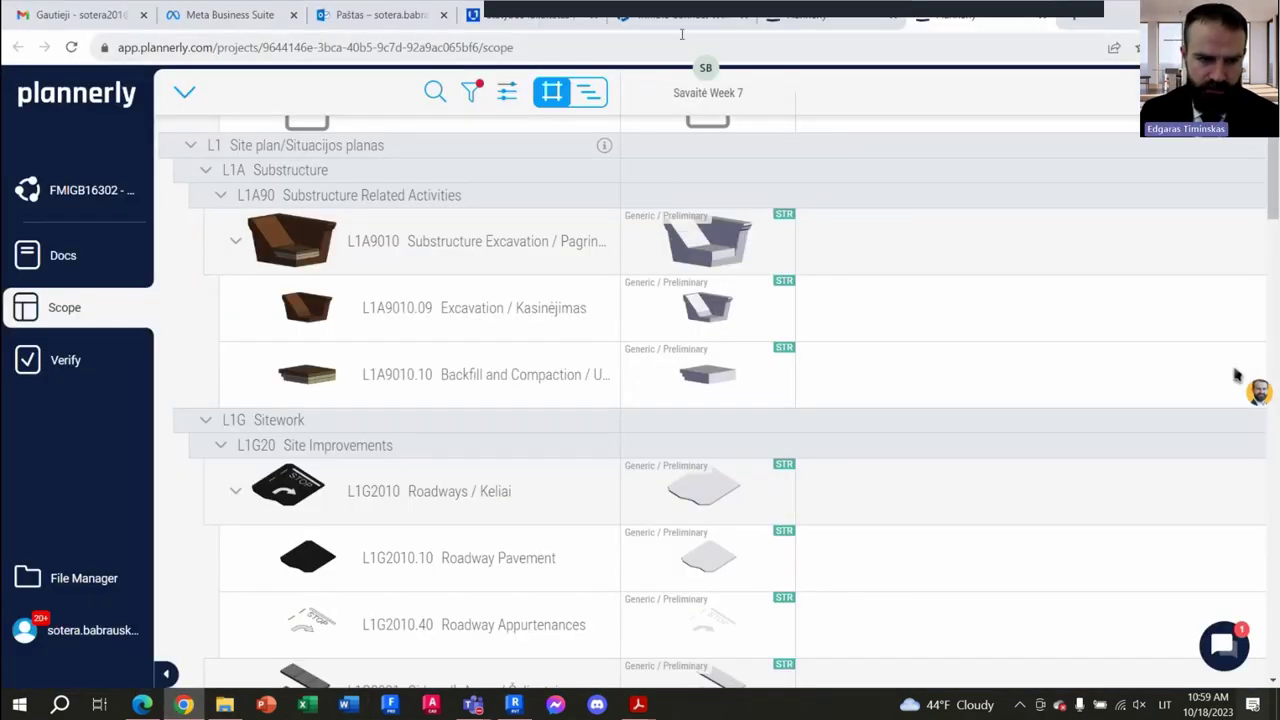
# - Switch to the Trimble Connect tab showing the work-in-progress project folder
pyautogui.click(690, 16)
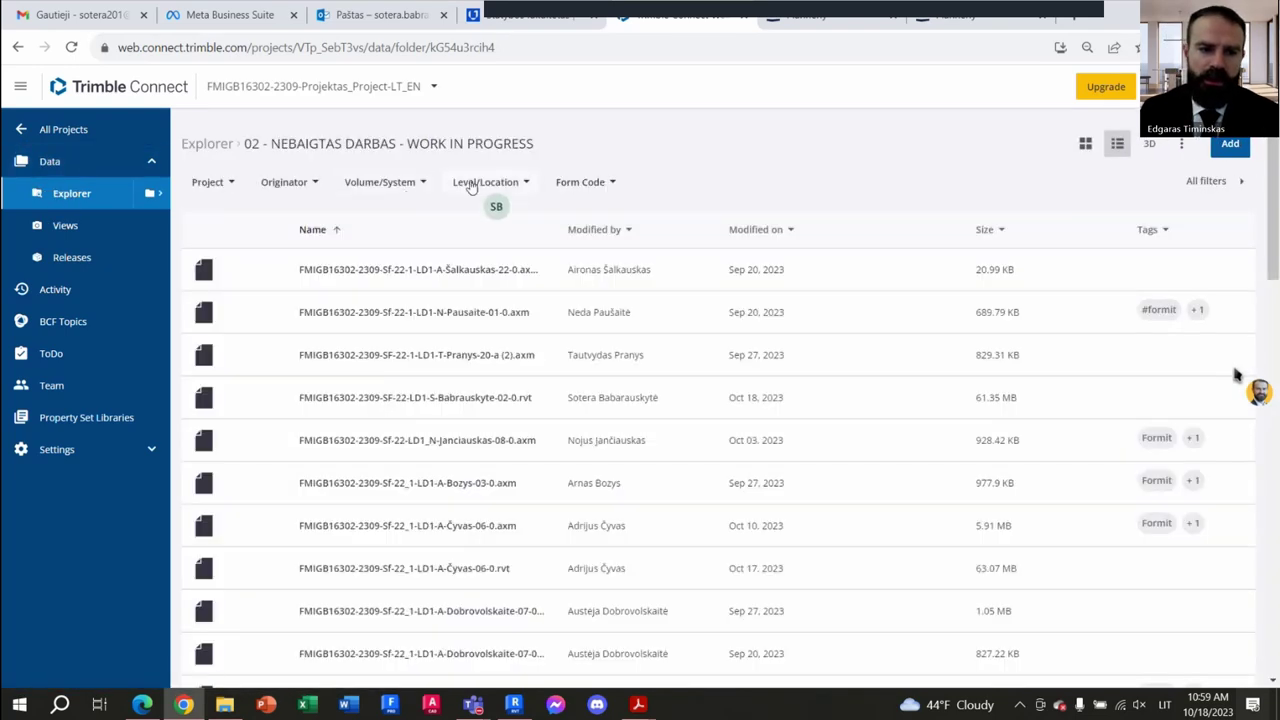
# - Browse to 01 - DOKUMENTAI - DOCUMENTATION > 0101 - UŽDUOTYS - TASK and open the Vilnius Tech task PDF
pyautogui.click(210, 146)
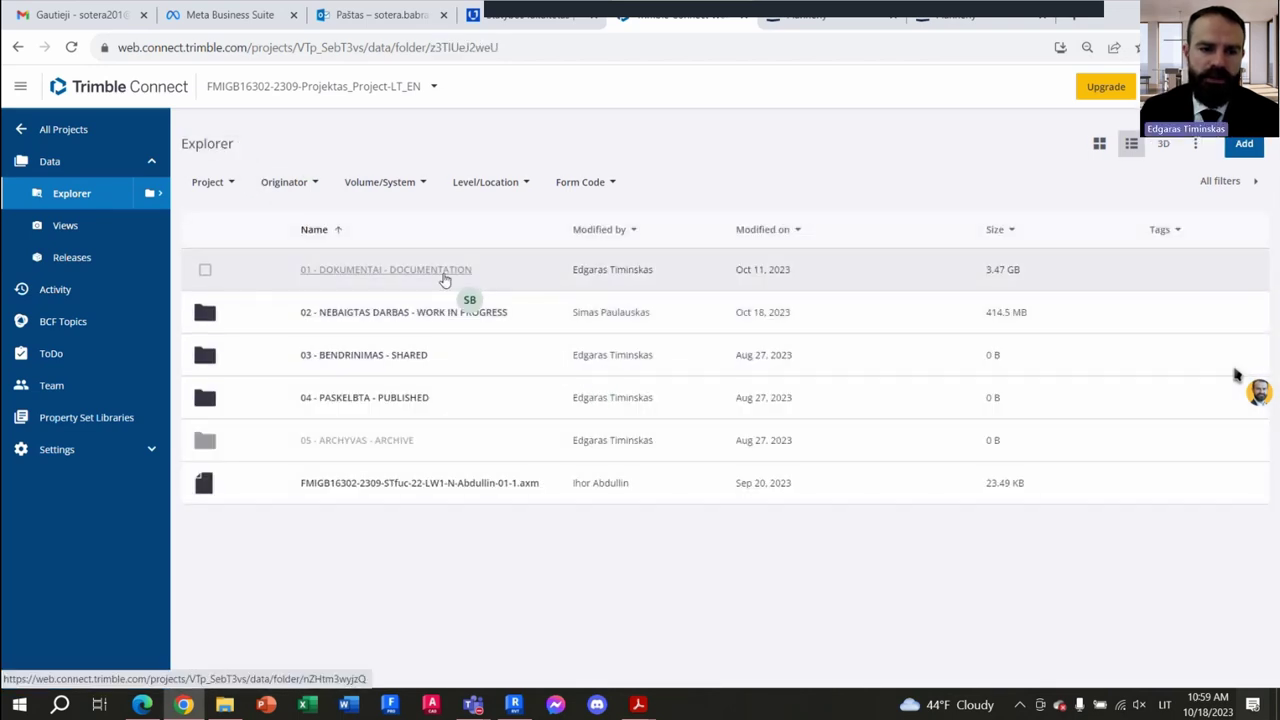
pyautogui.click(444, 277)
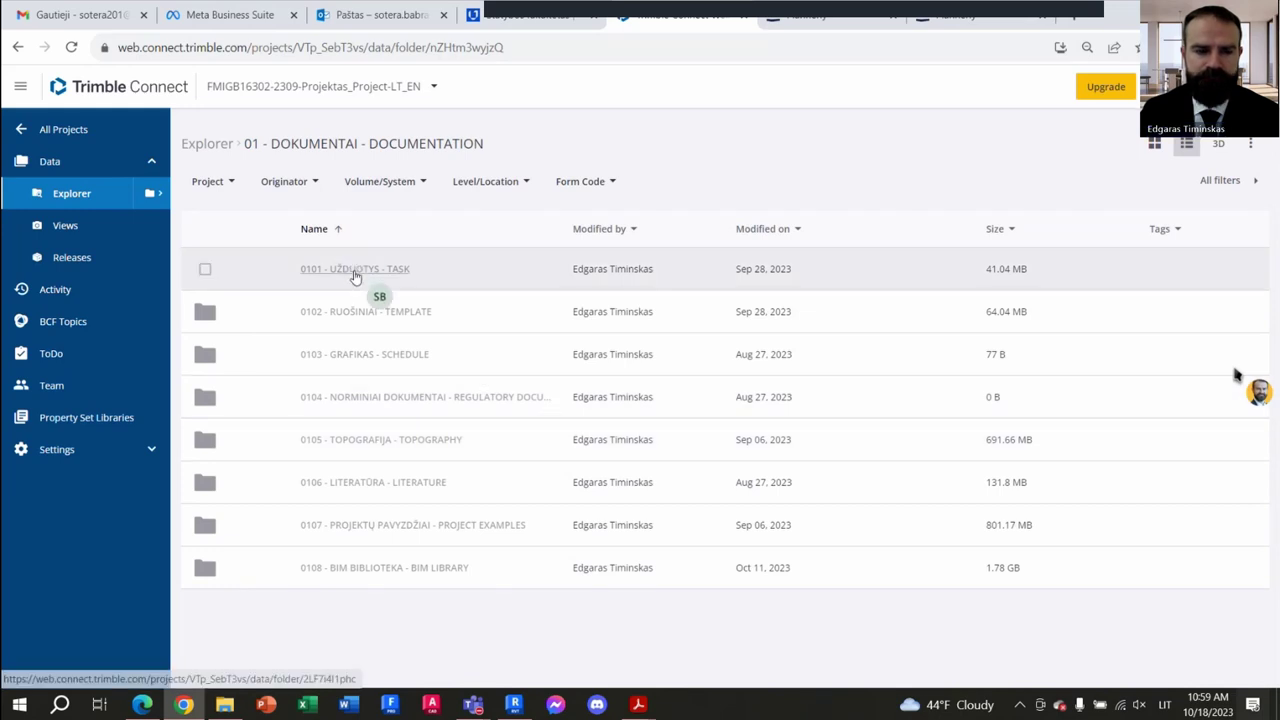
pyautogui.click(361, 279)
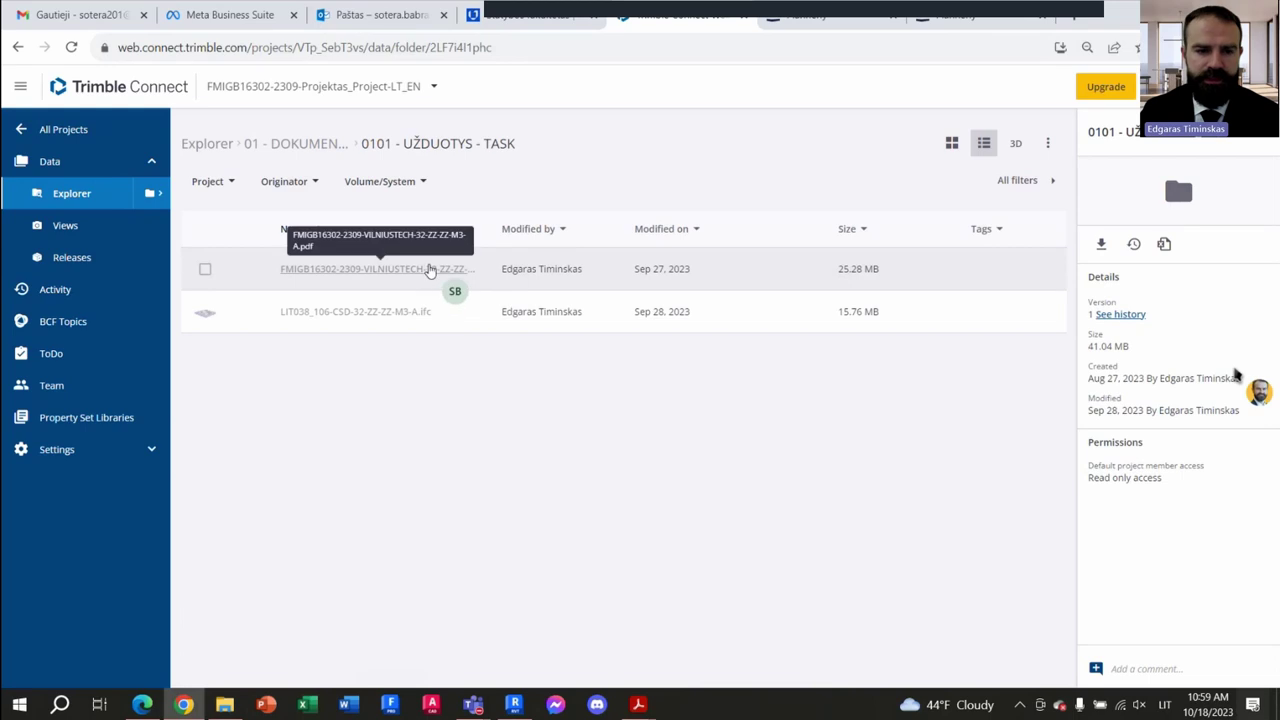
pyautogui.click(428, 270)
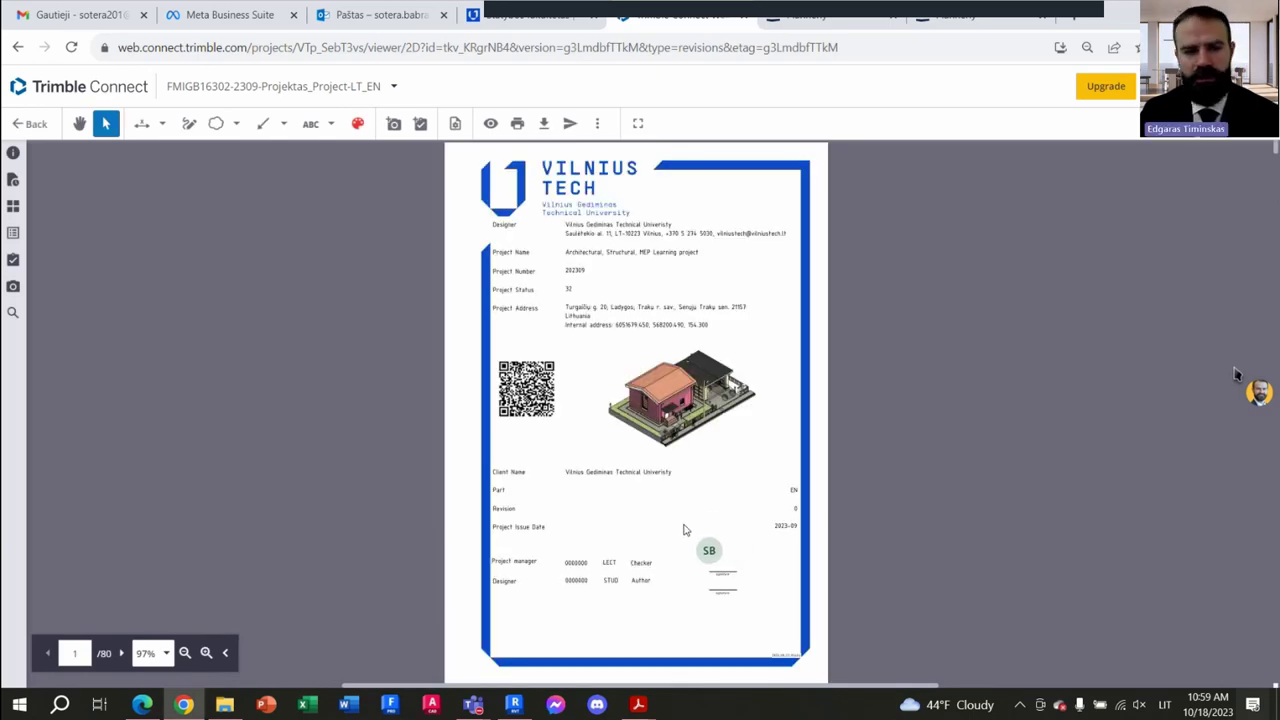
# - Use the PDF outline to jump to sheet A-0401LT, the first-floor room plan on page 26
pyautogui.click(14, 236)
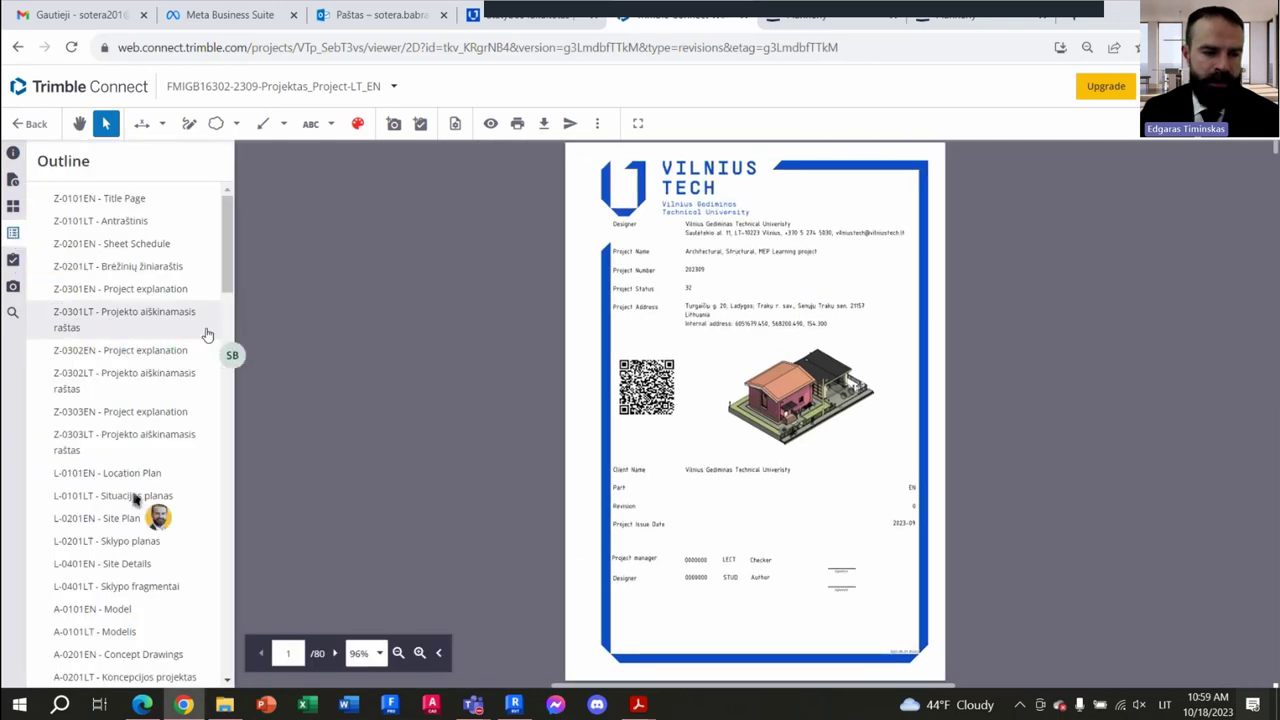
pyautogui.click(176, 512)
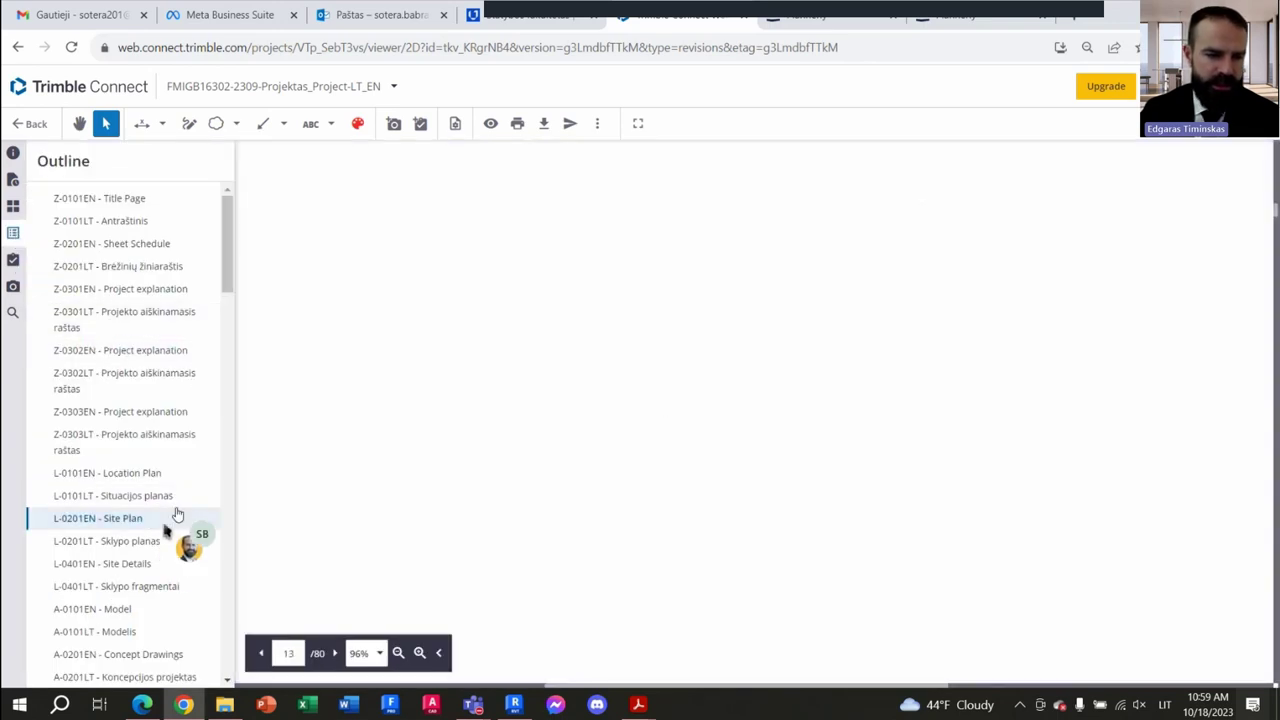
pyautogui.scroll(-1, 170, 527)
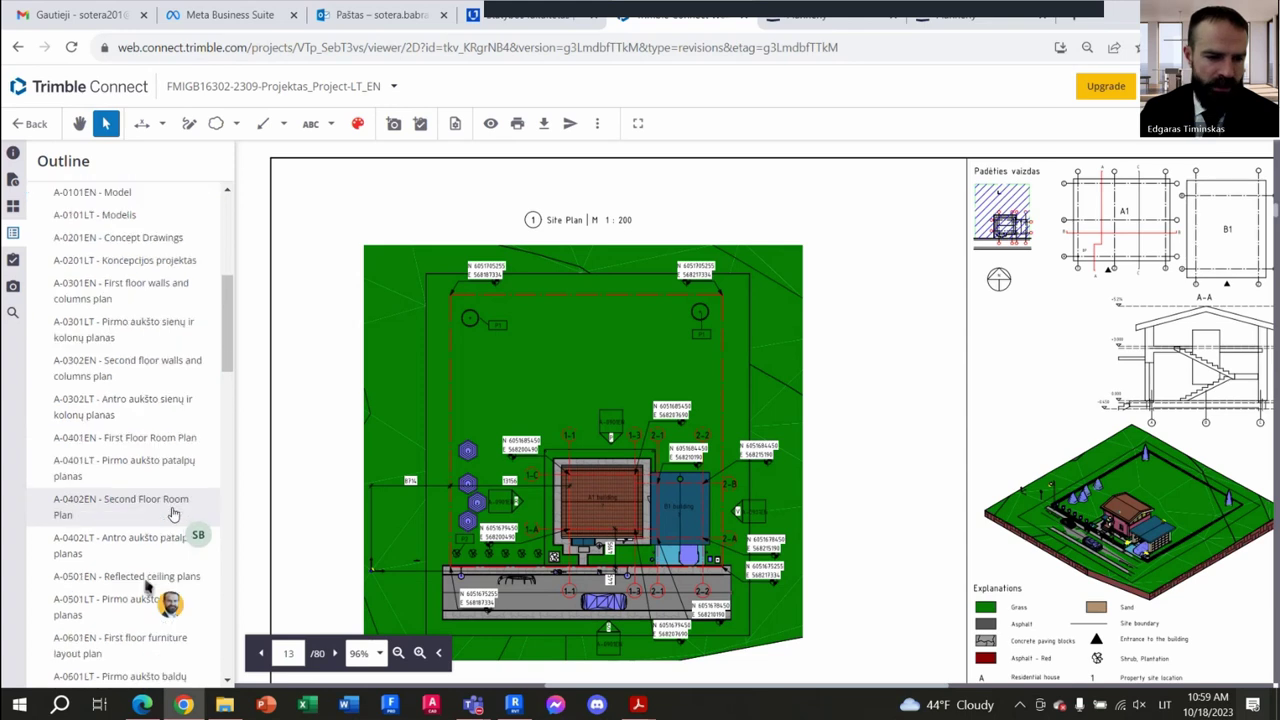
pyautogui.click(142, 471)
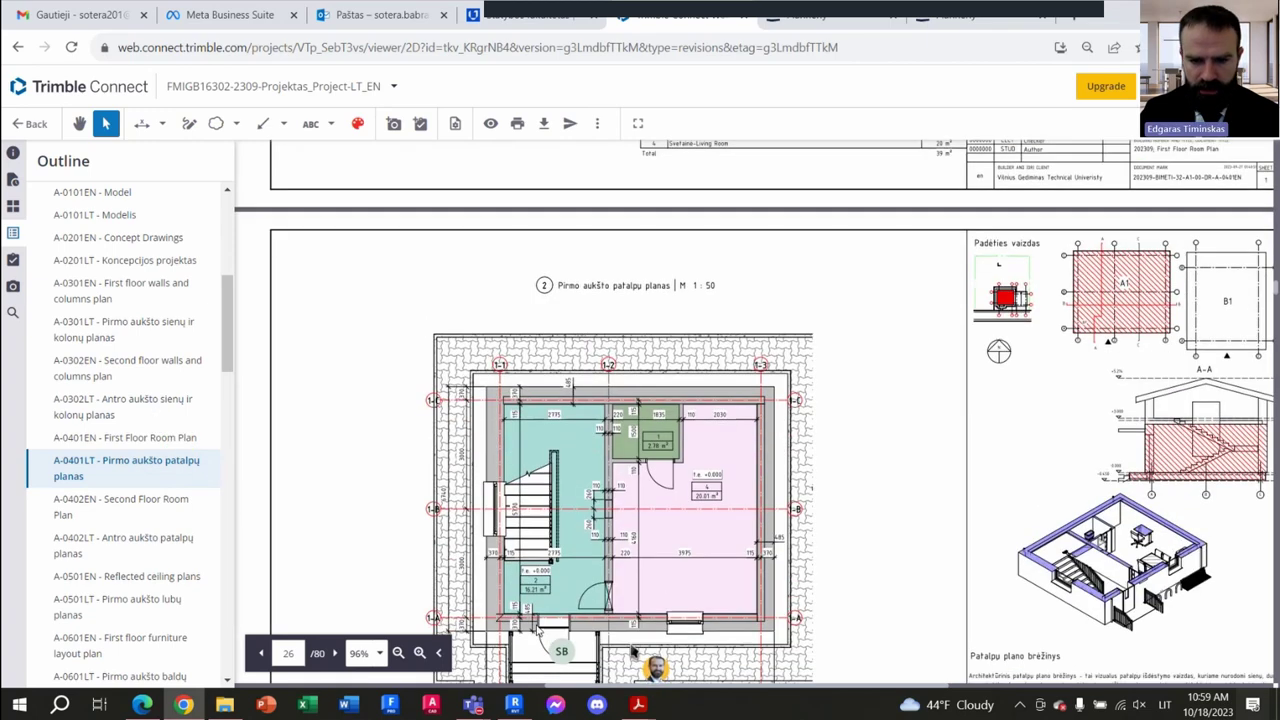
pyautogui.scroll(-1, 598, 612)
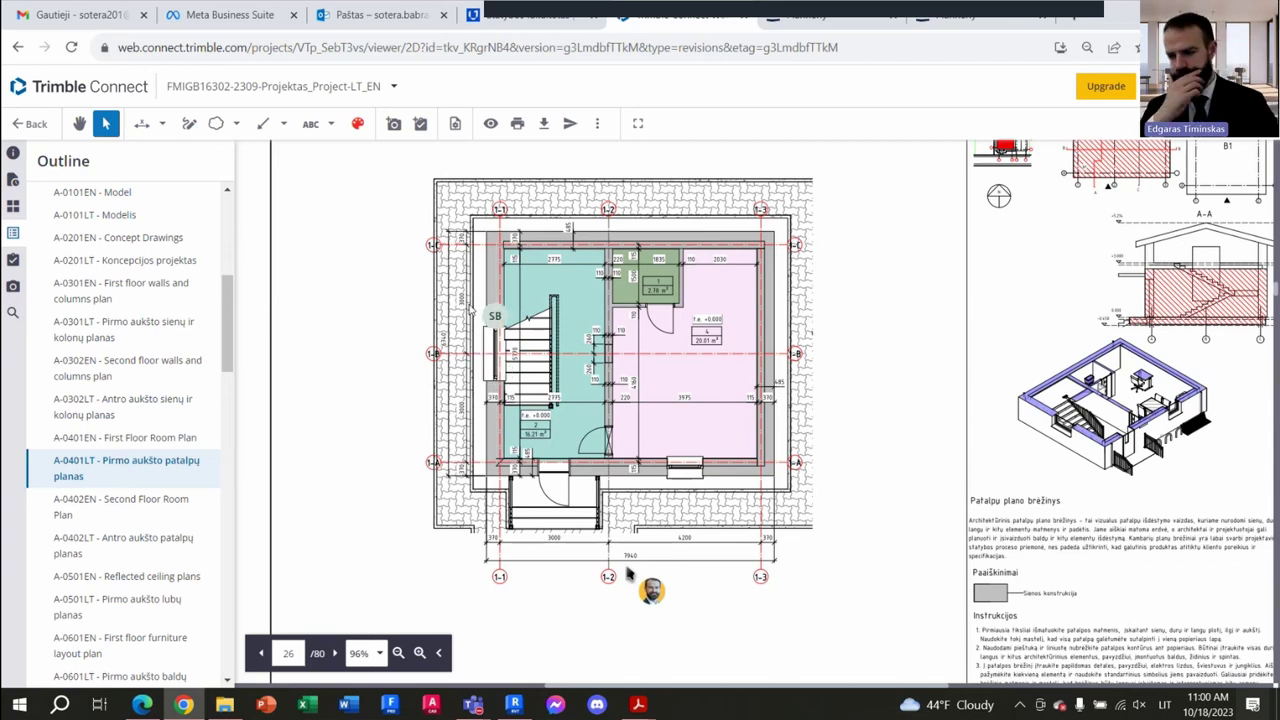
# - Launch Sticky Notes via a Start search for 'sti' and add a new blank note
pyautogui.click(60, 705)
pyautogui.write('s')
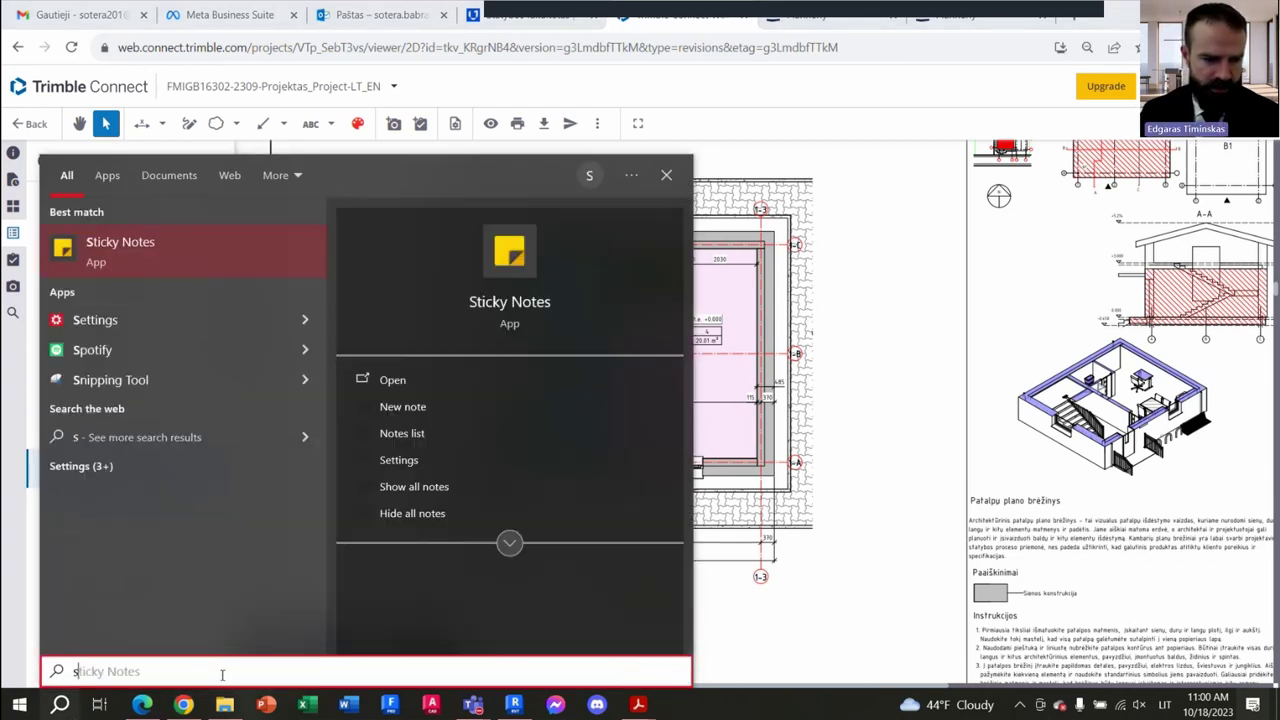
pyautogui.write('ti')
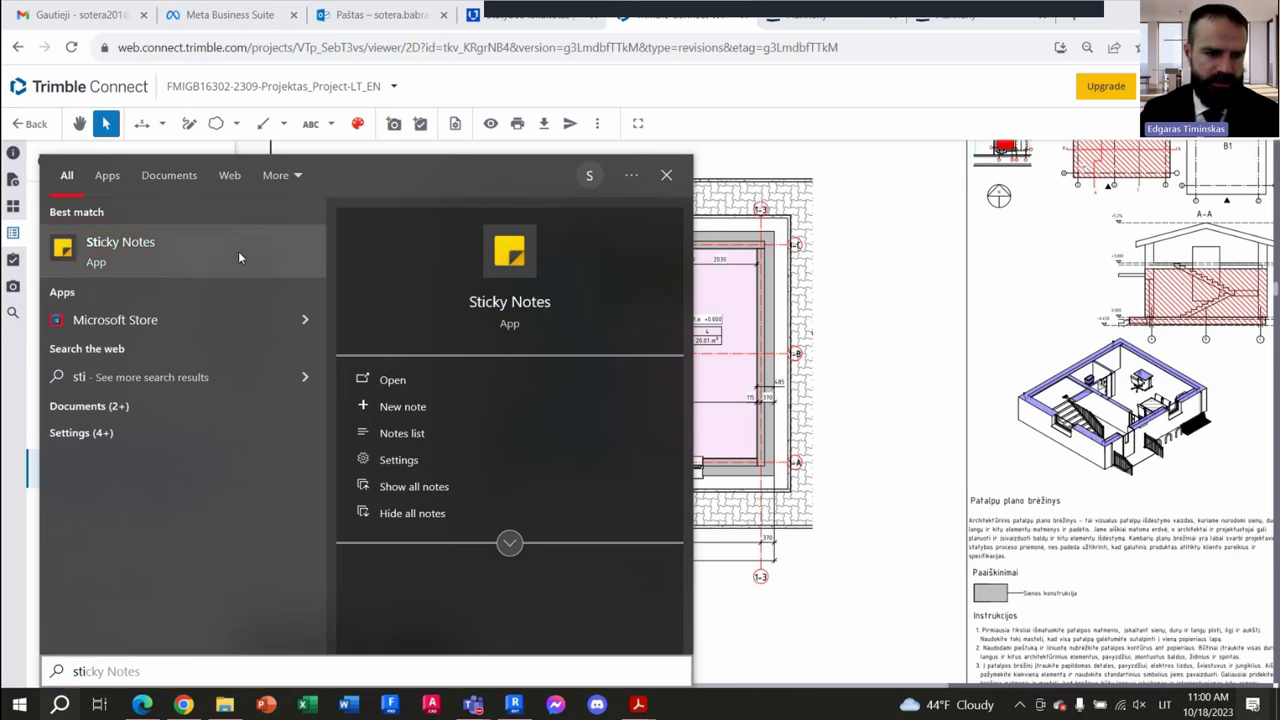
pyautogui.click(238, 251)
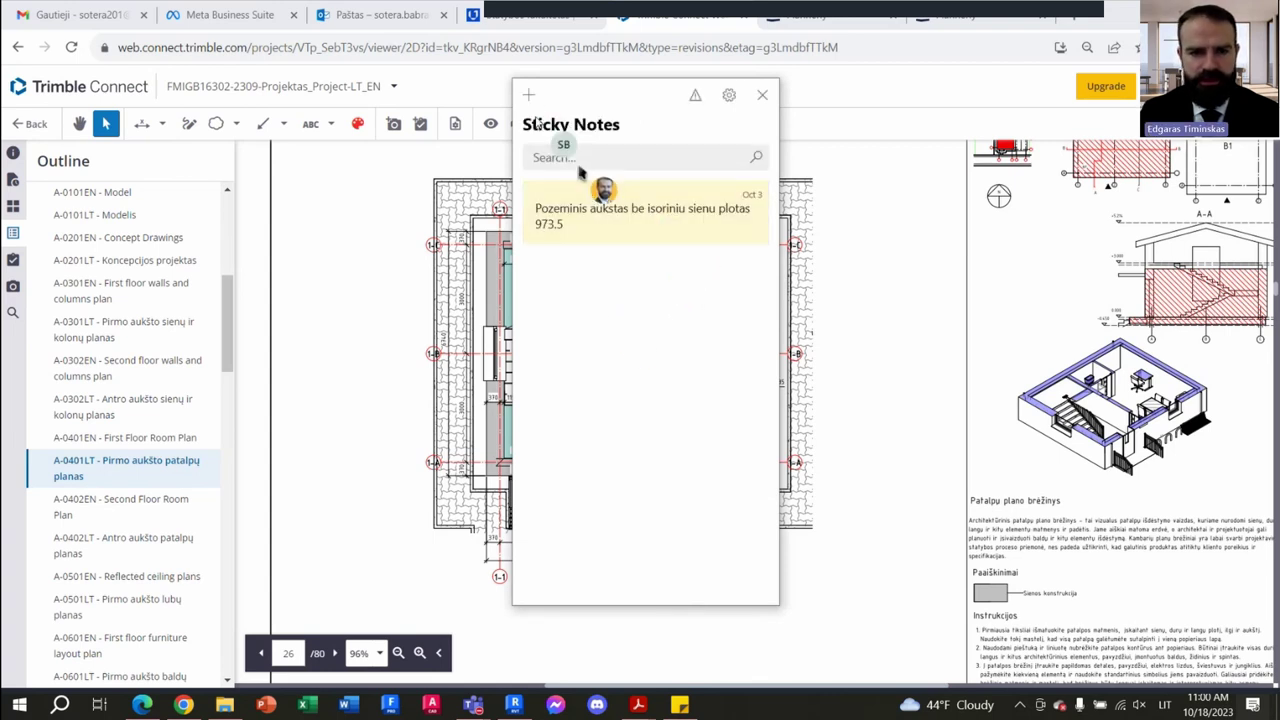
pyautogui.click(529, 95)
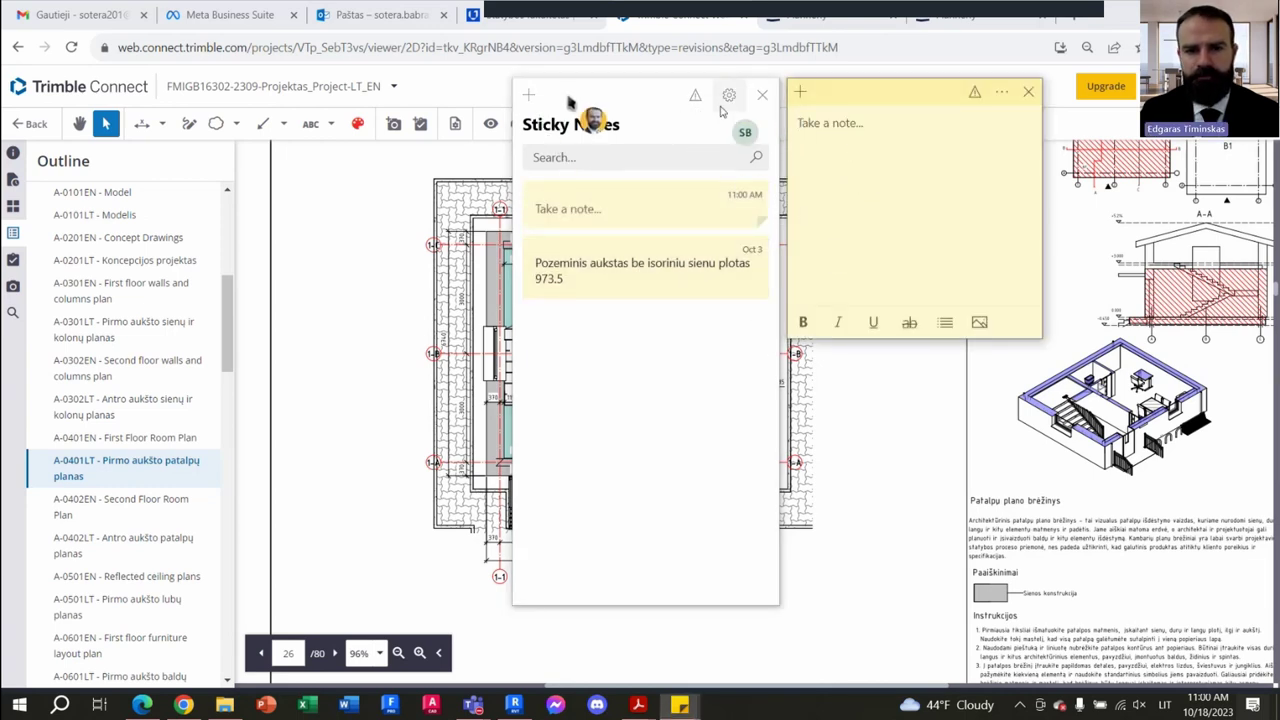
# - In the note, complete the 1-3 length 7940 and add an 'A-C' line for the 6740 dimension
pyautogui.click(762, 96)
pyautogui.write('1-3 7')
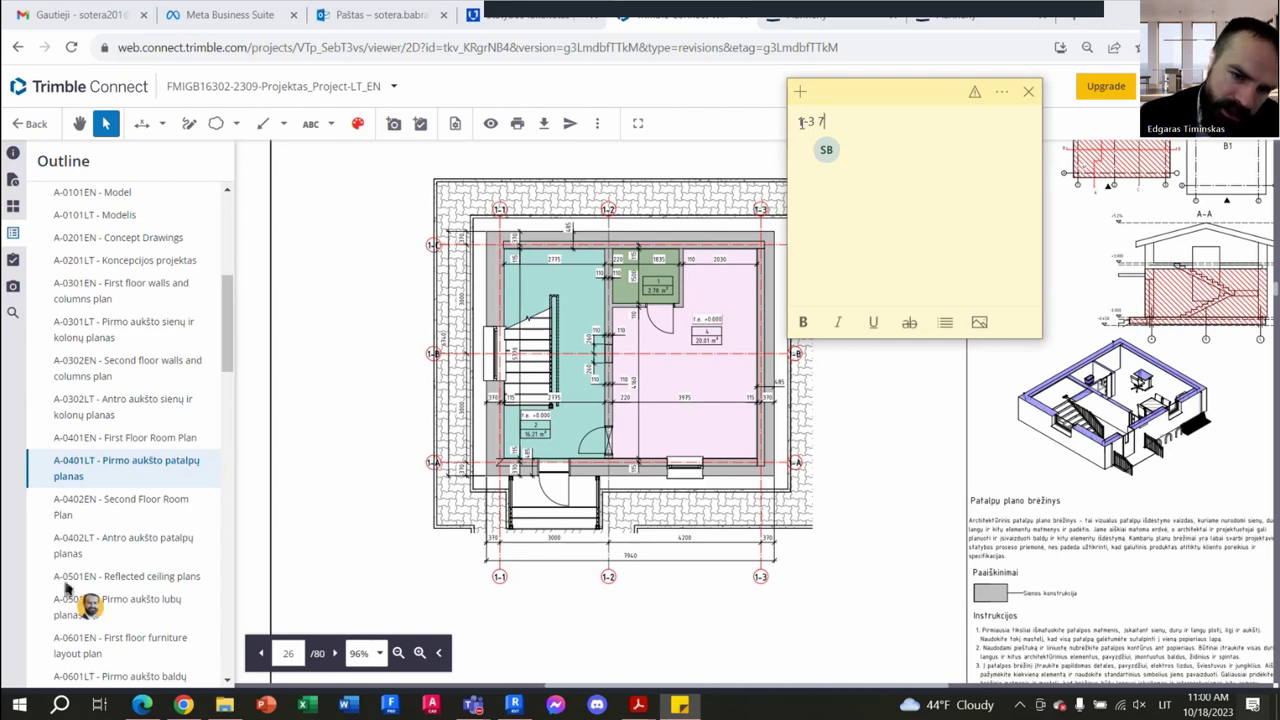
pyautogui.write('940')
pyautogui.press('Return')
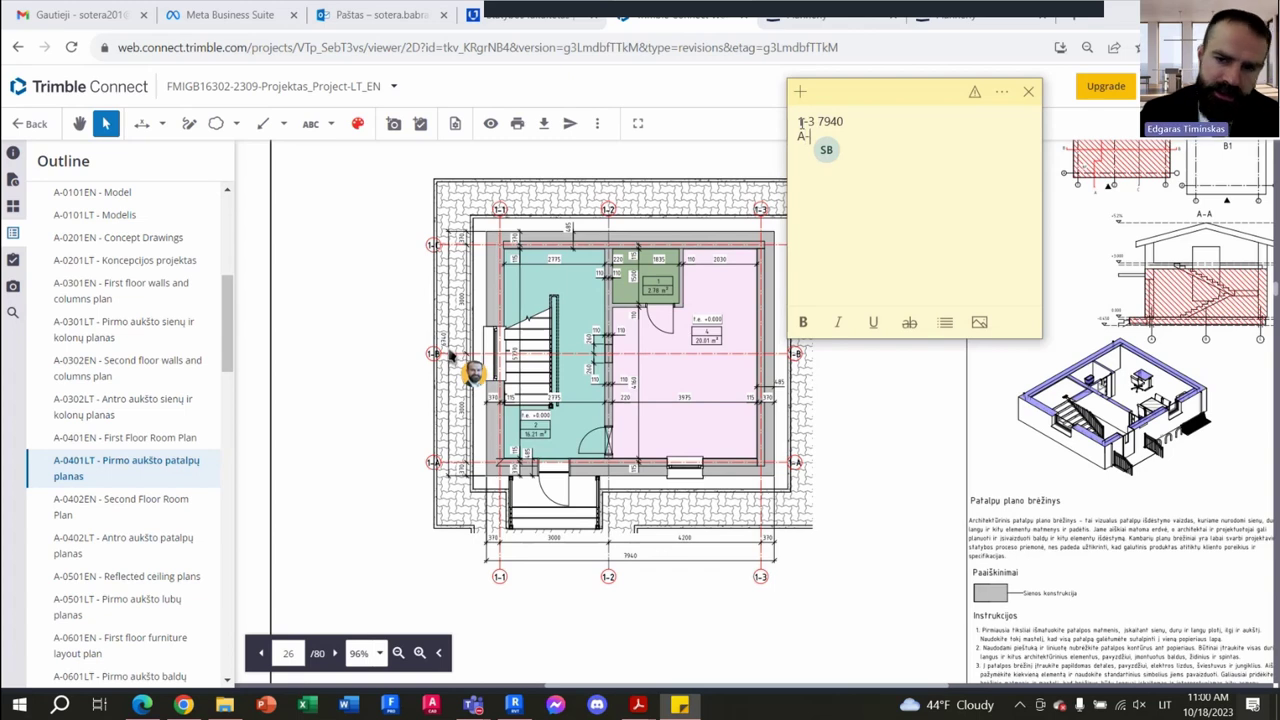
pyautogui.write('A-C')
pyautogui.scroll(5, 706, 367)
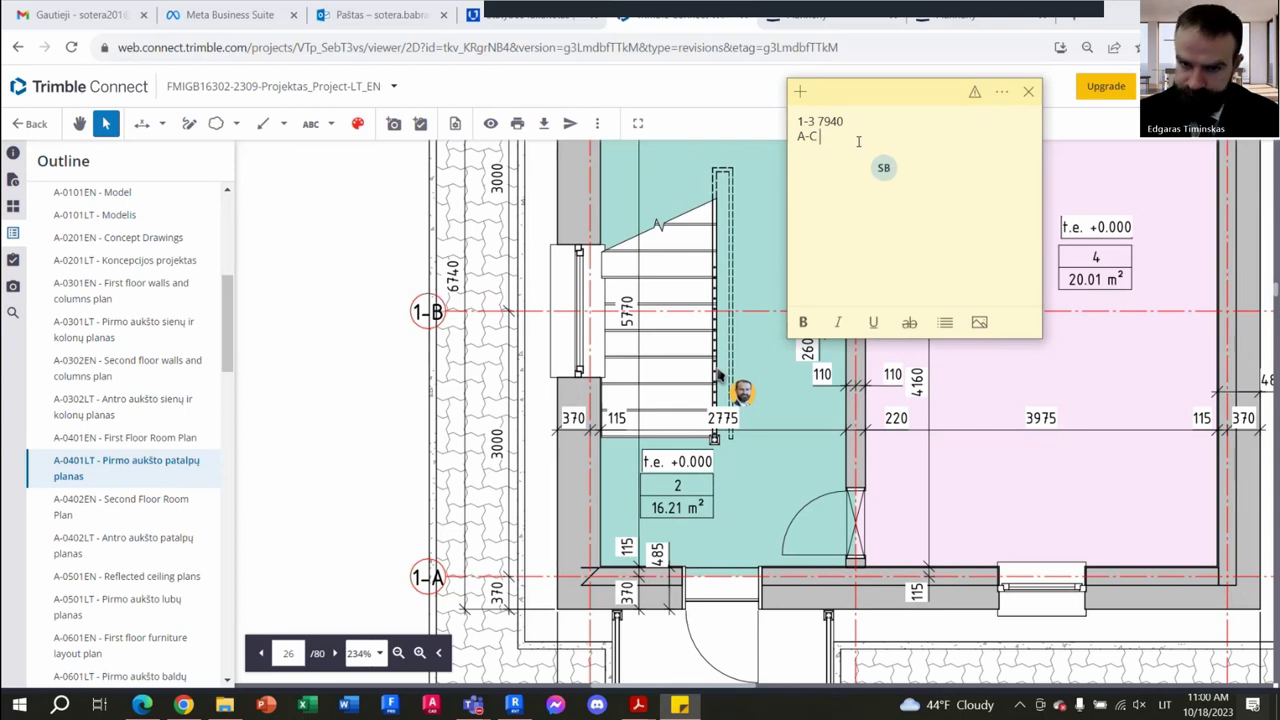
pyautogui.write('6740')
pyautogui.press('Return')
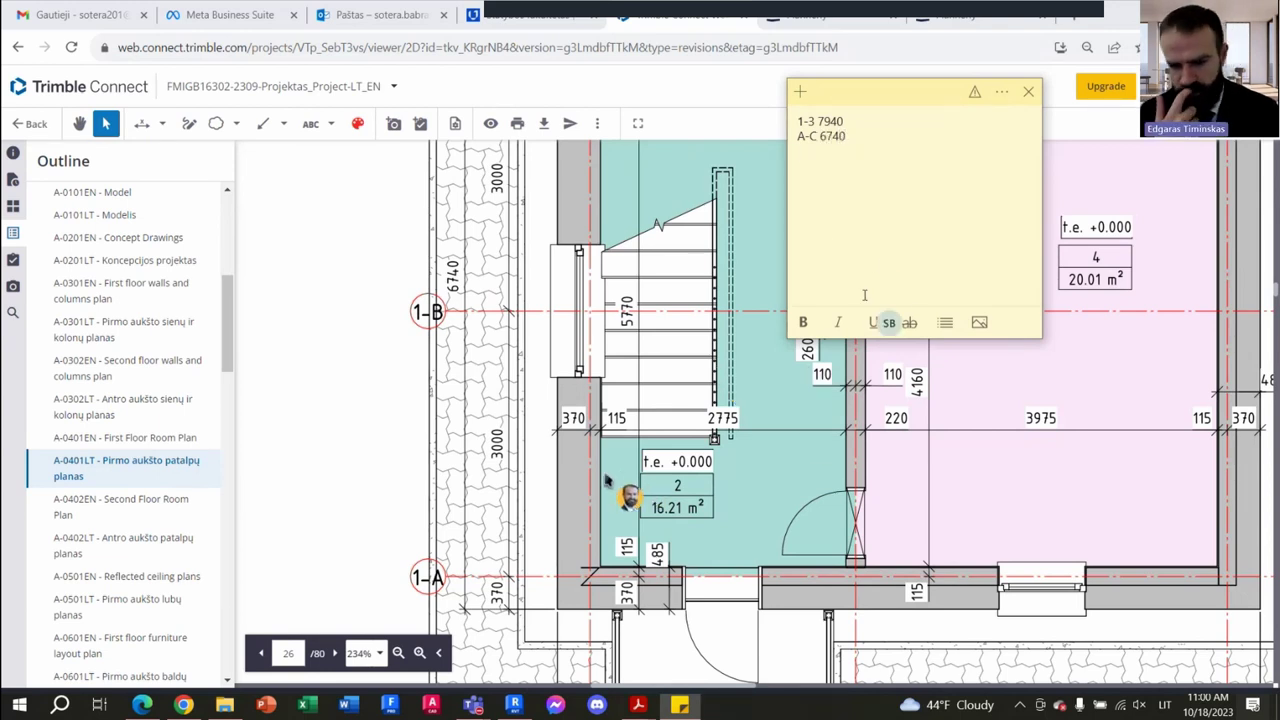
pyautogui.scroll(-2, 427, 410)
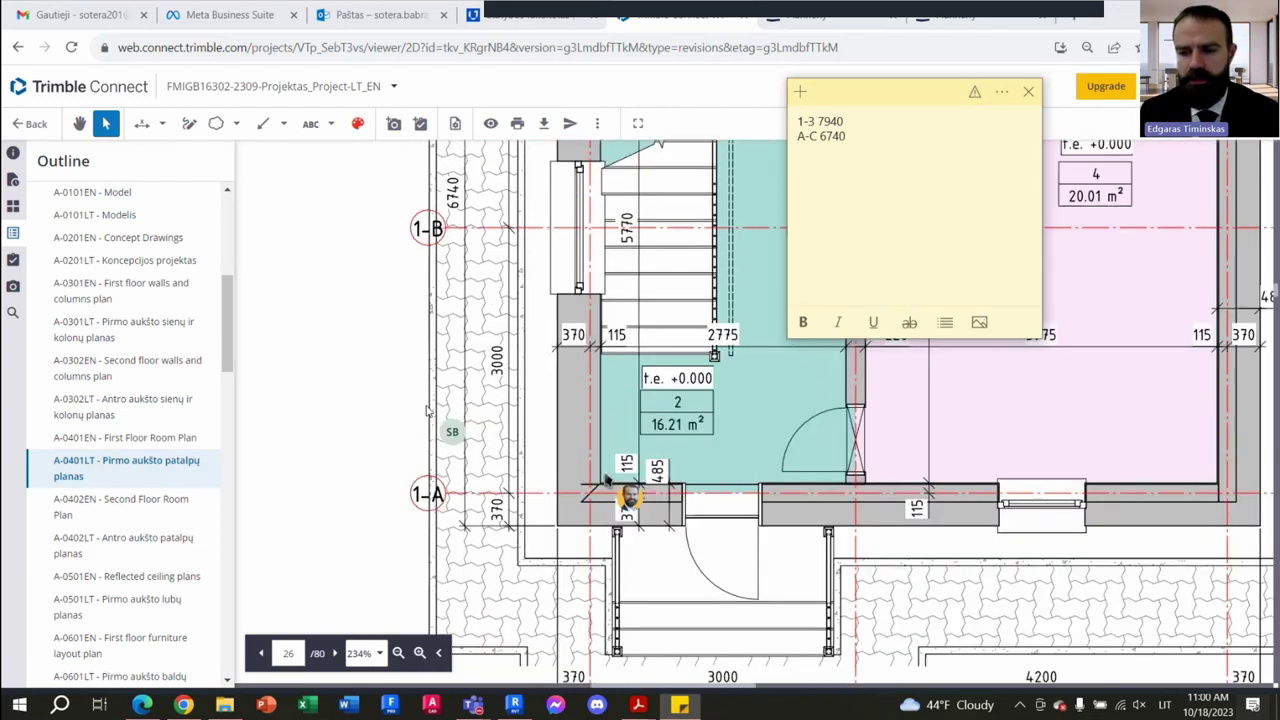
pyautogui.keyDown('ctrl'); pyautogui.scroll(-5, 427, 410); pyautogui.keyUp('ctrl')
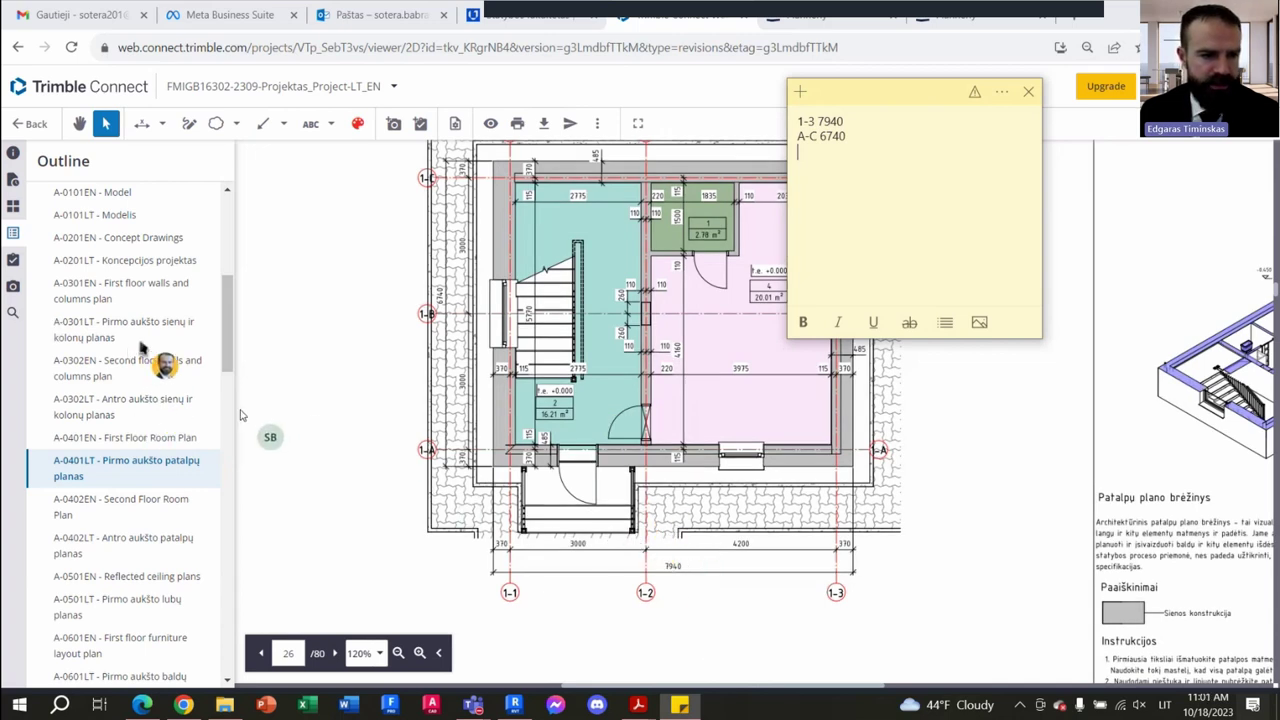
pyautogui.scroll(2, 172, 405)
# - Jump to sheet A-0301LT and zoom through the wall, roof and foundation section details
pyautogui.click(172, 430)
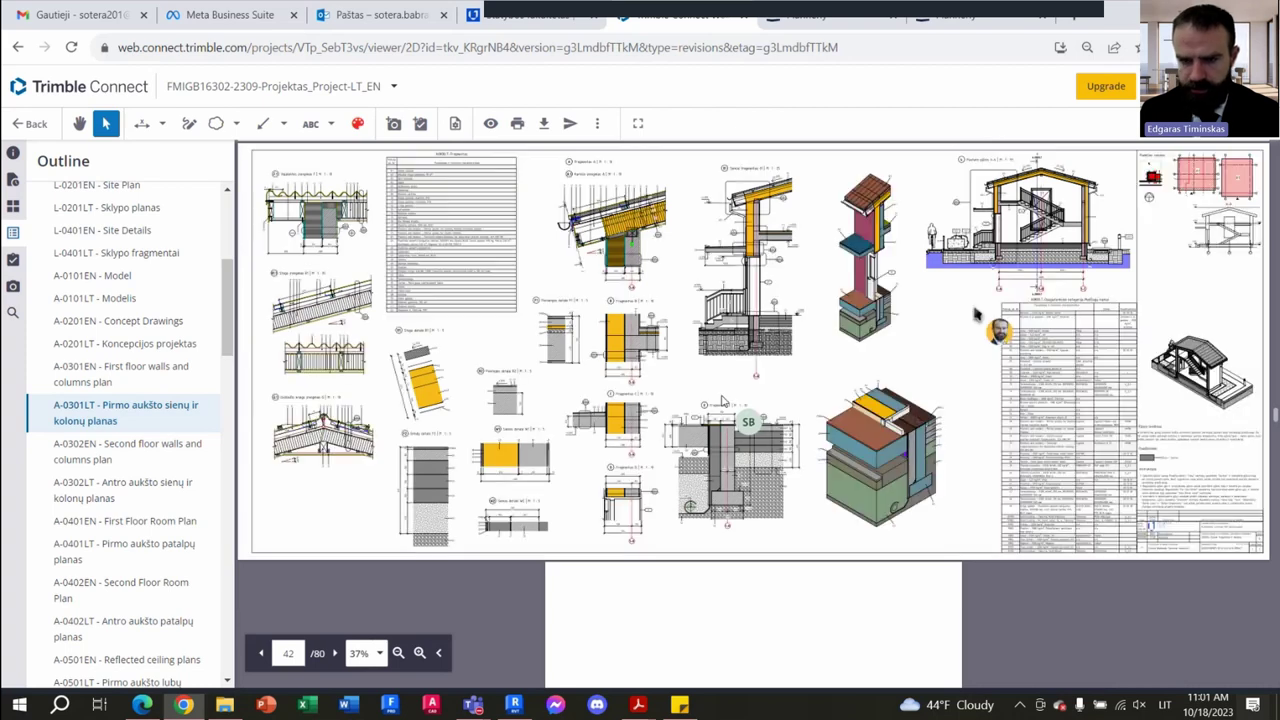
pyautogui.scroll(2, 1108, 186)
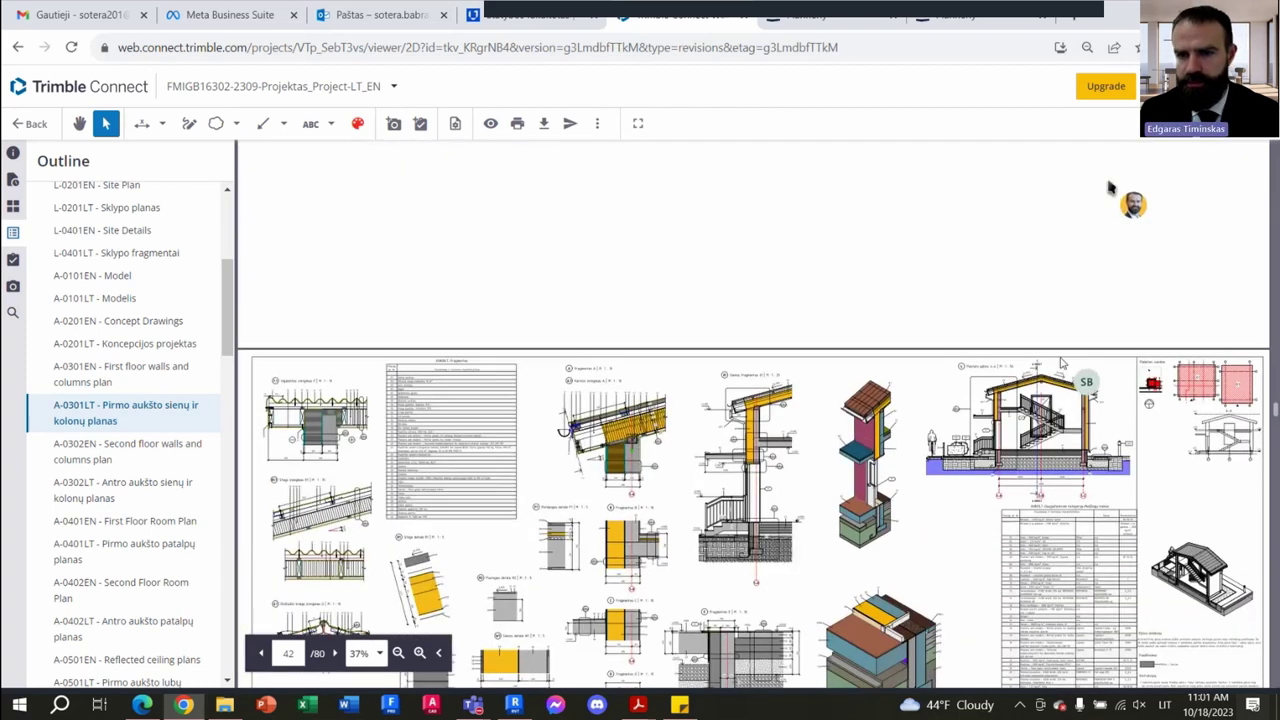
pyautogui.scroll(5, 1062, 363)
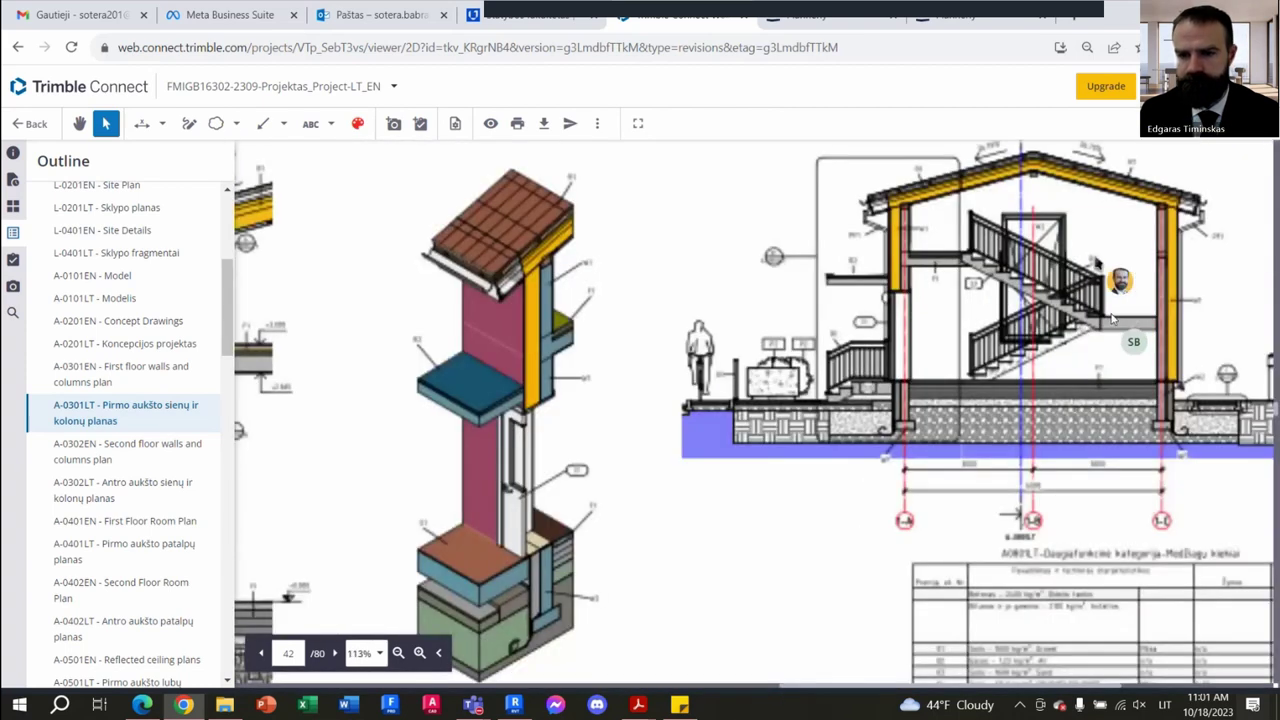
pyautogui.scroll(2, 1112, 318)
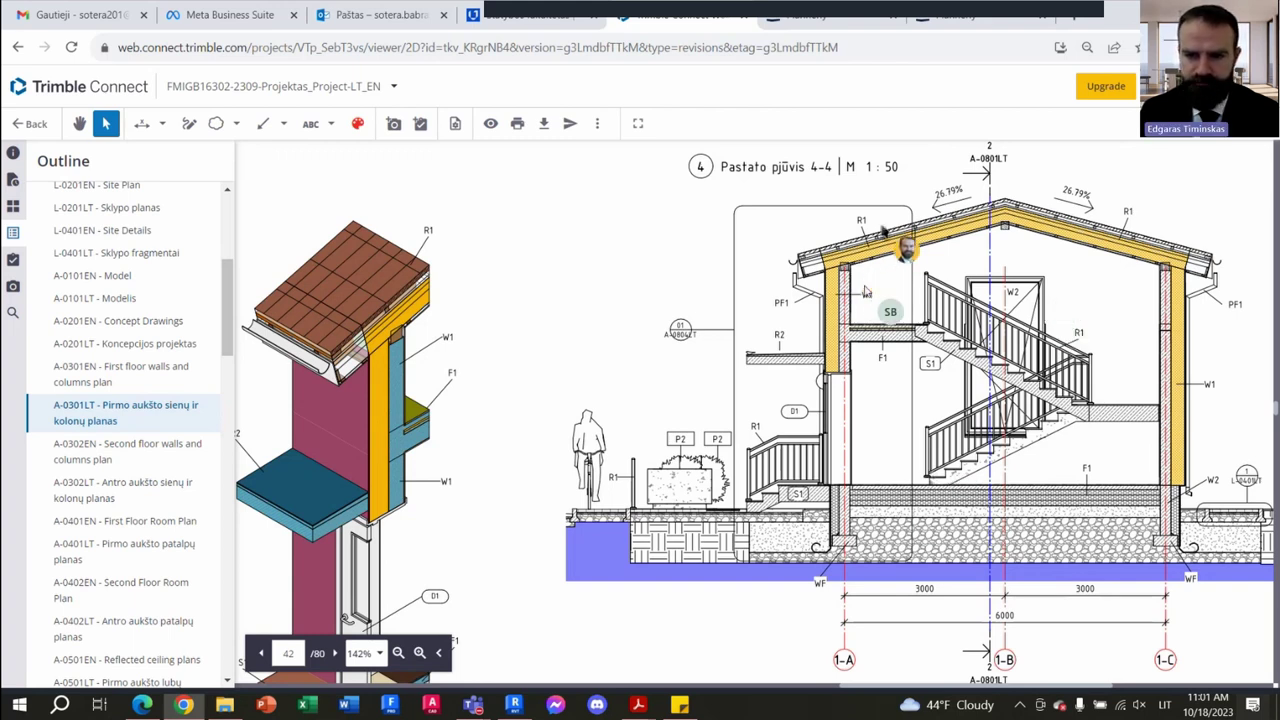
pyautogui.scroll(-1, 784, 356)
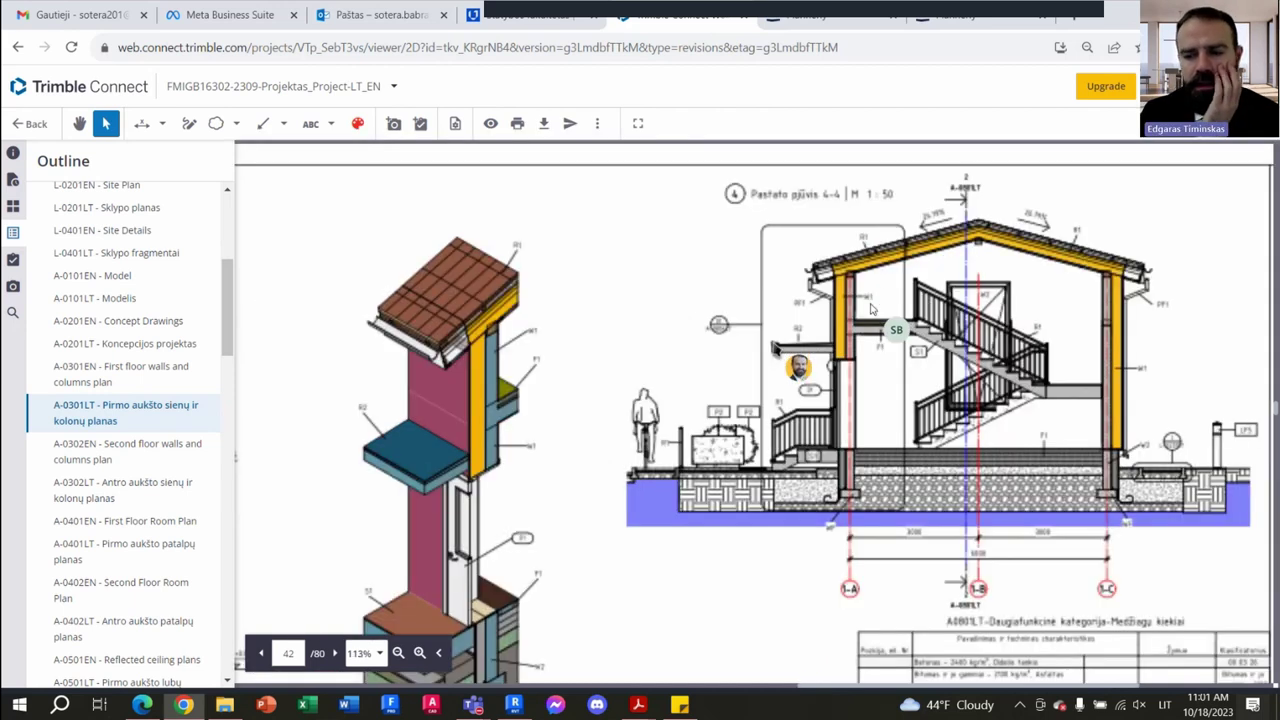
pyautogui.scroll(-1, 784, 356)
pyautogui.scroll(-1, 781, 355)
pyautogui.scroll(-1, 781, 355)
pyautogui.scroll(-1, 783, 356)
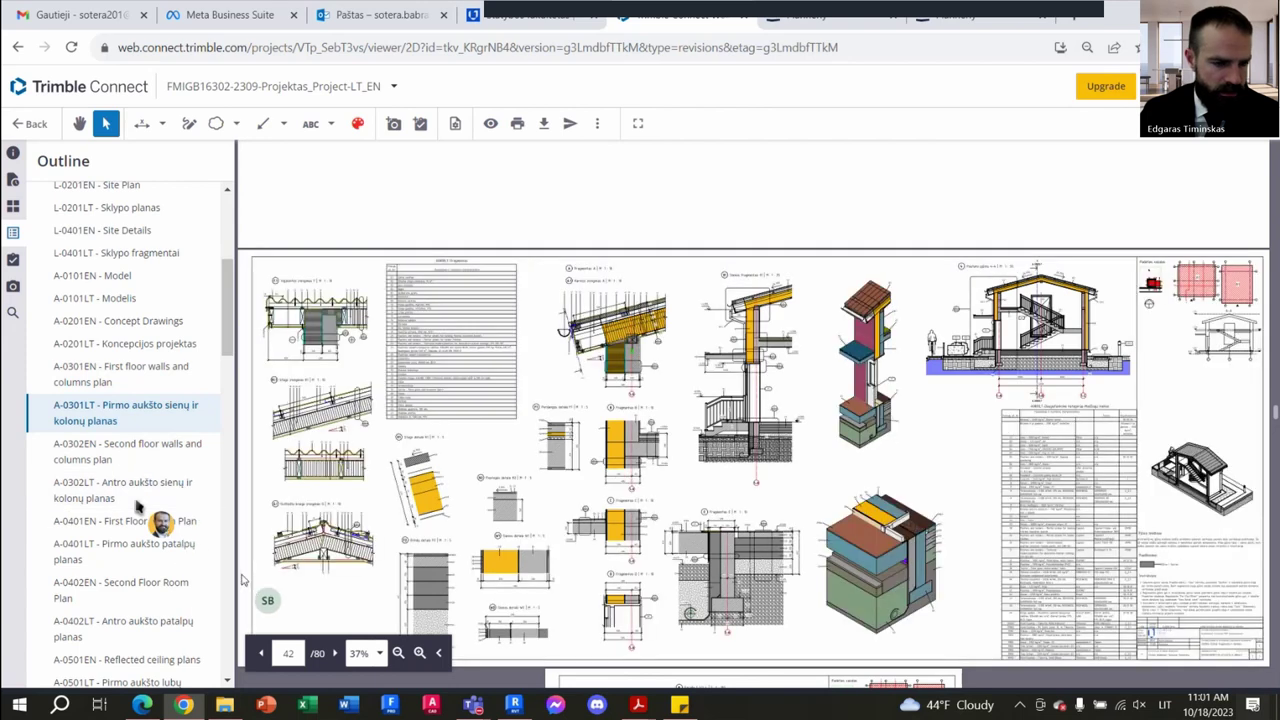
pyautogui.scroll(-3, 190, 567)
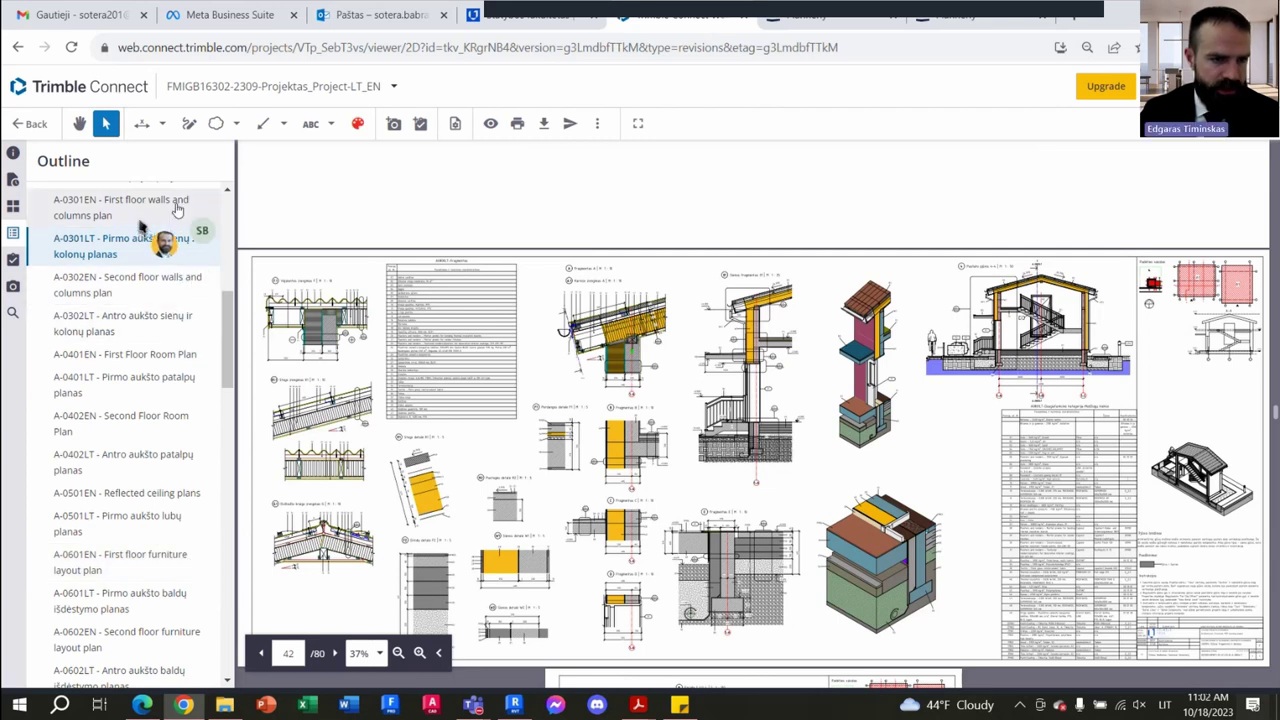
pyautogui.scroll(4, 176, 209)
pyautogui.scroll(1, 205, 455)
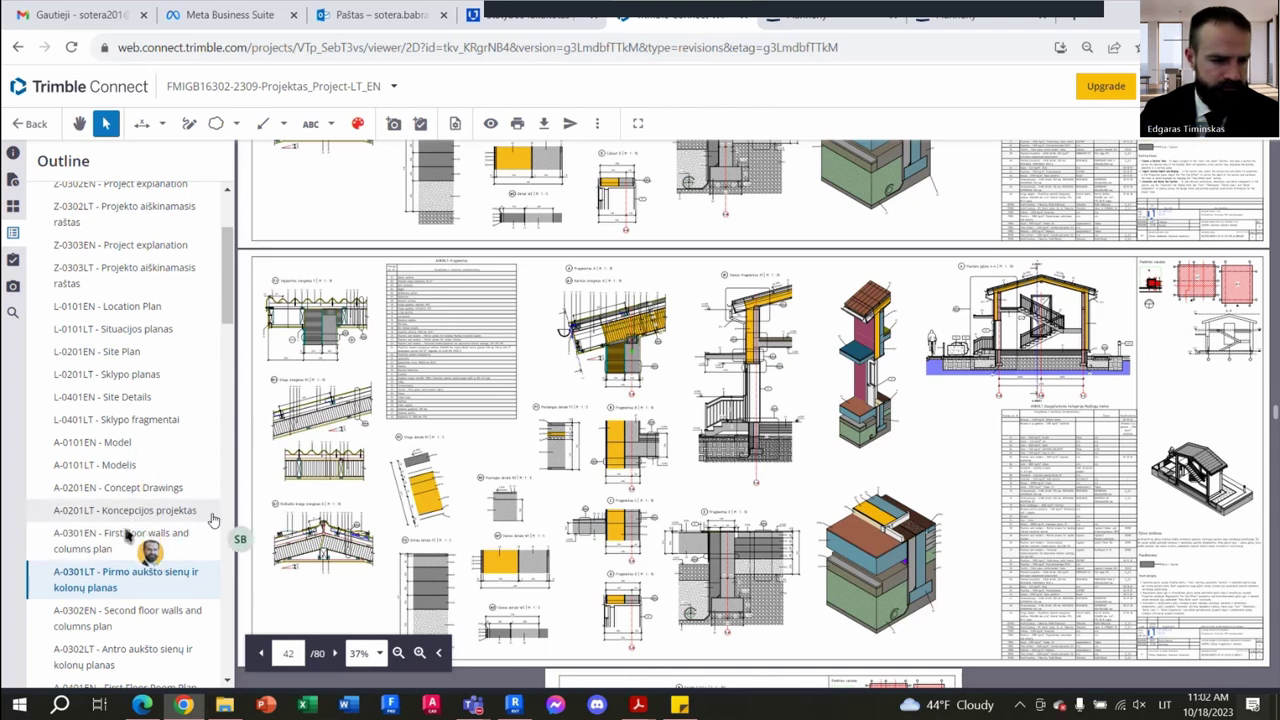
pyautogui.scroll(-3, 186, 583)
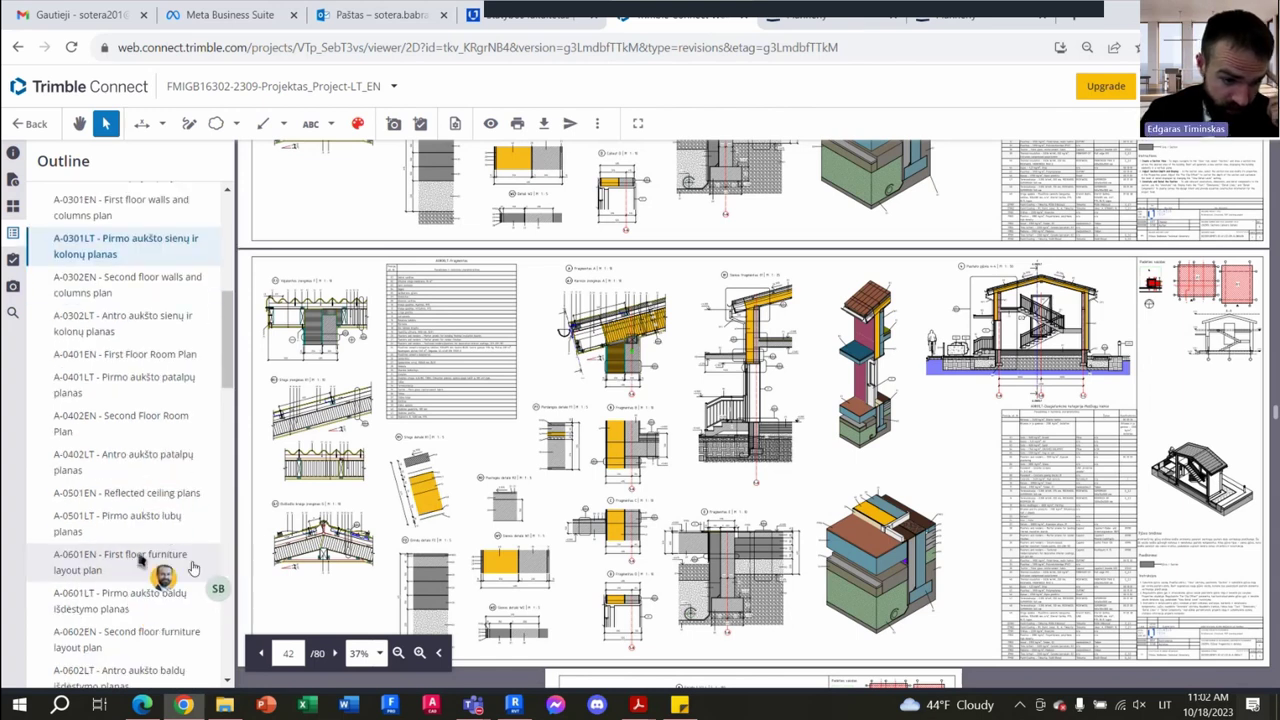
pyautogui.scroll(-1, 190, 573)
pyautogui.scroll(-3, 190, 573)
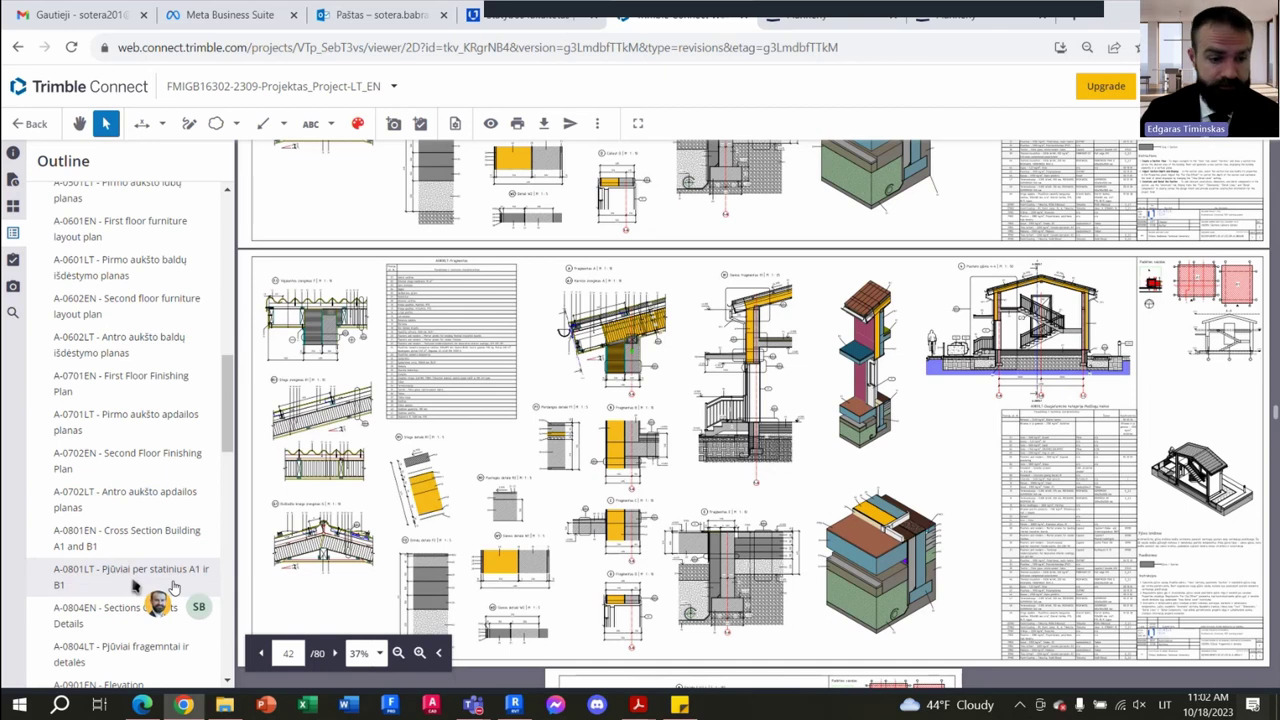
# - Go from the A-0801LT section down the Outline to open sheet S-0601LT, page 68
pyautogui.click(133, 578)
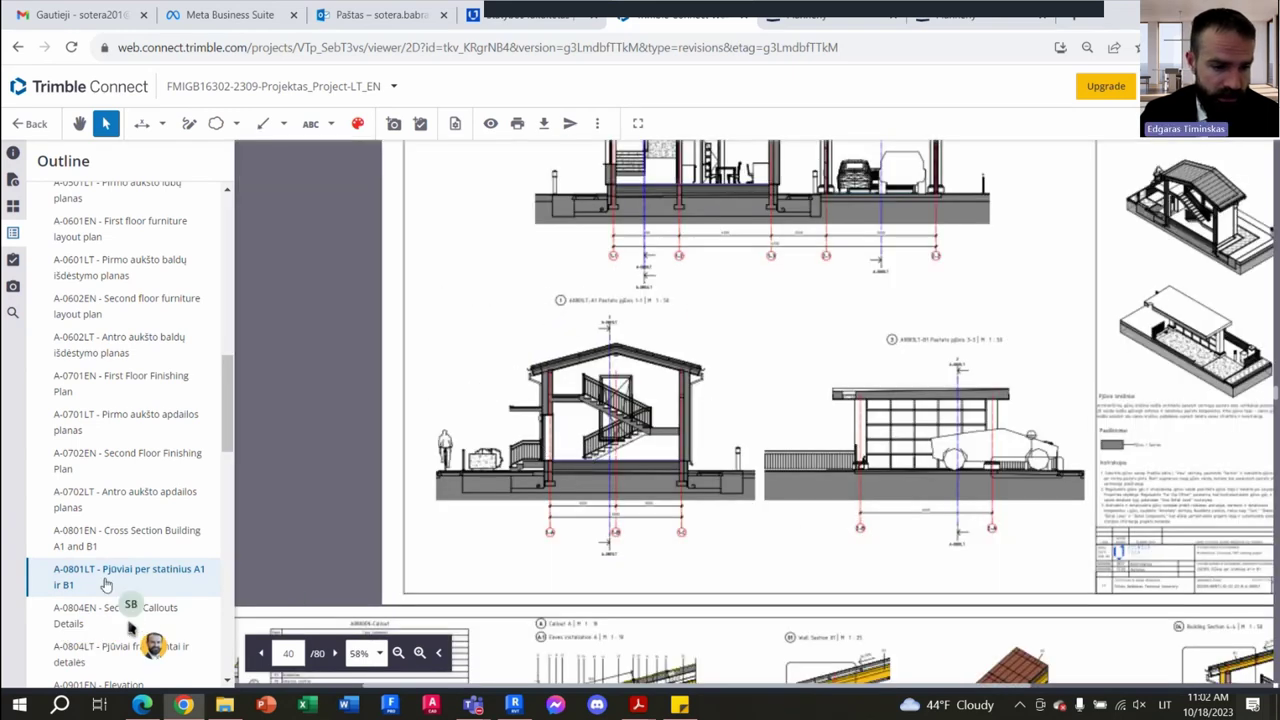
pyautogui.scroll(-3, 106, 585)
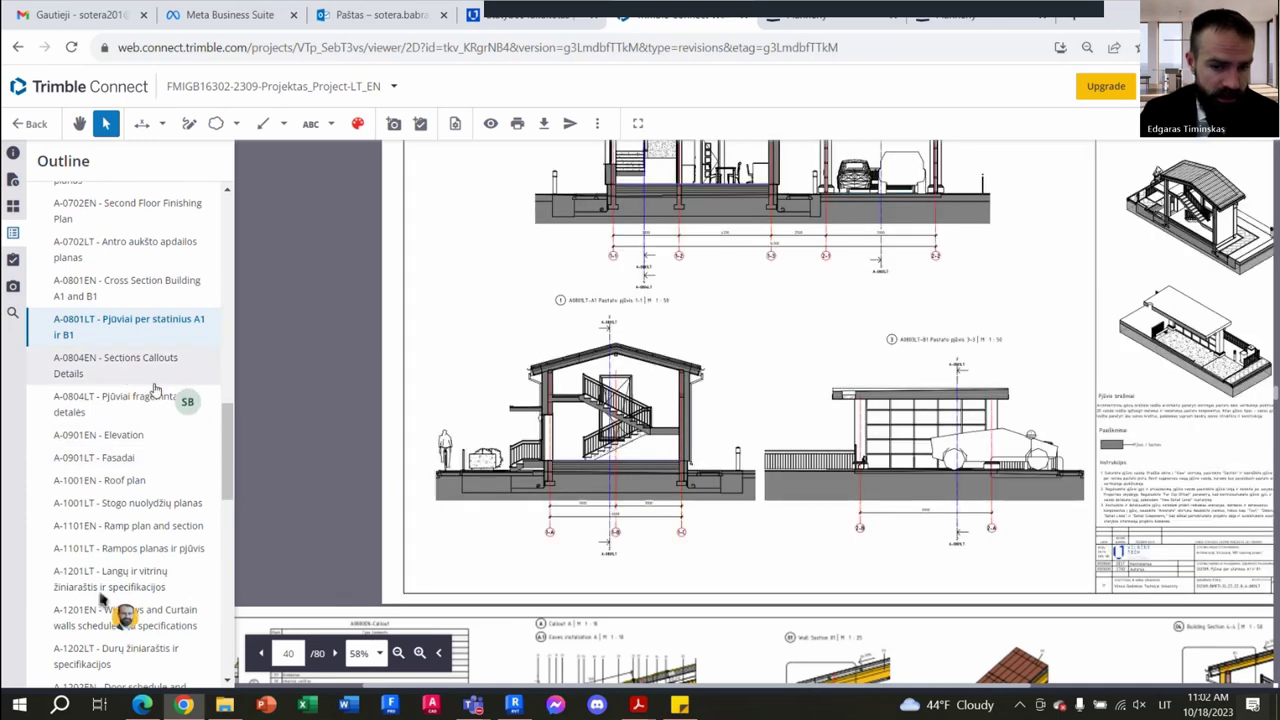
pyautogui.scroll(-1, 100, 598)
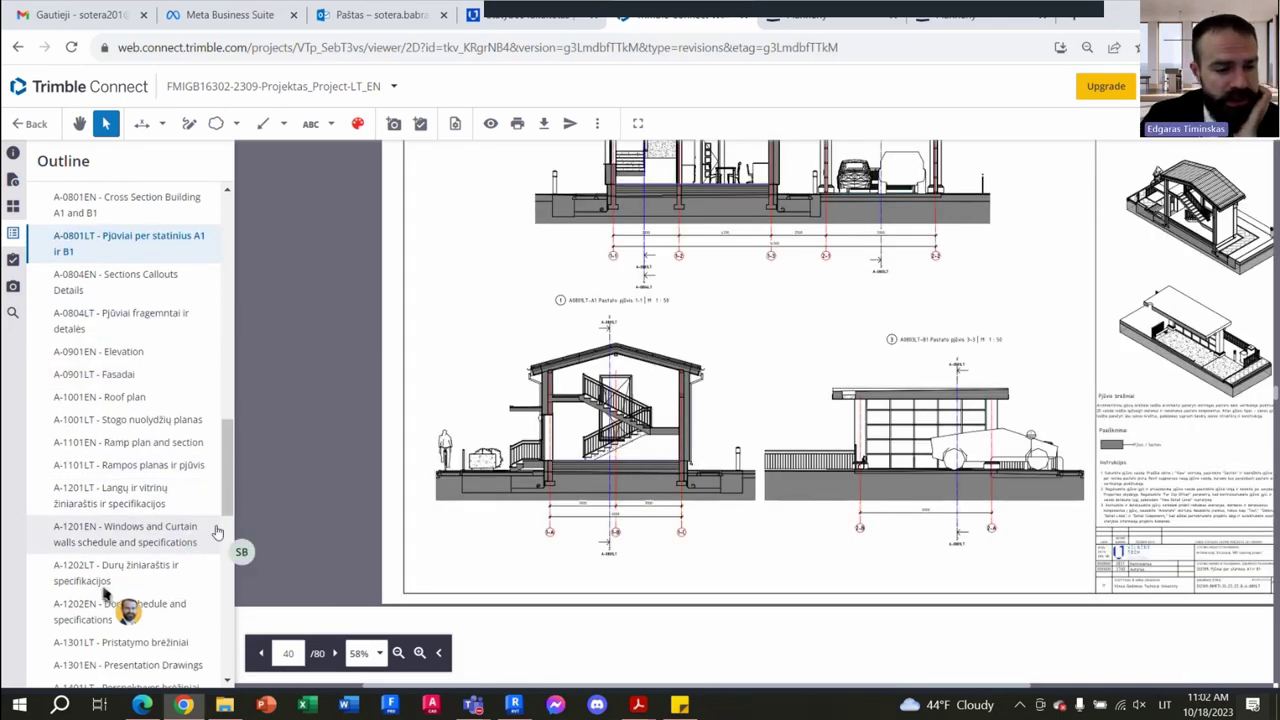
pyautogui.scroll(-1, 104, 595)
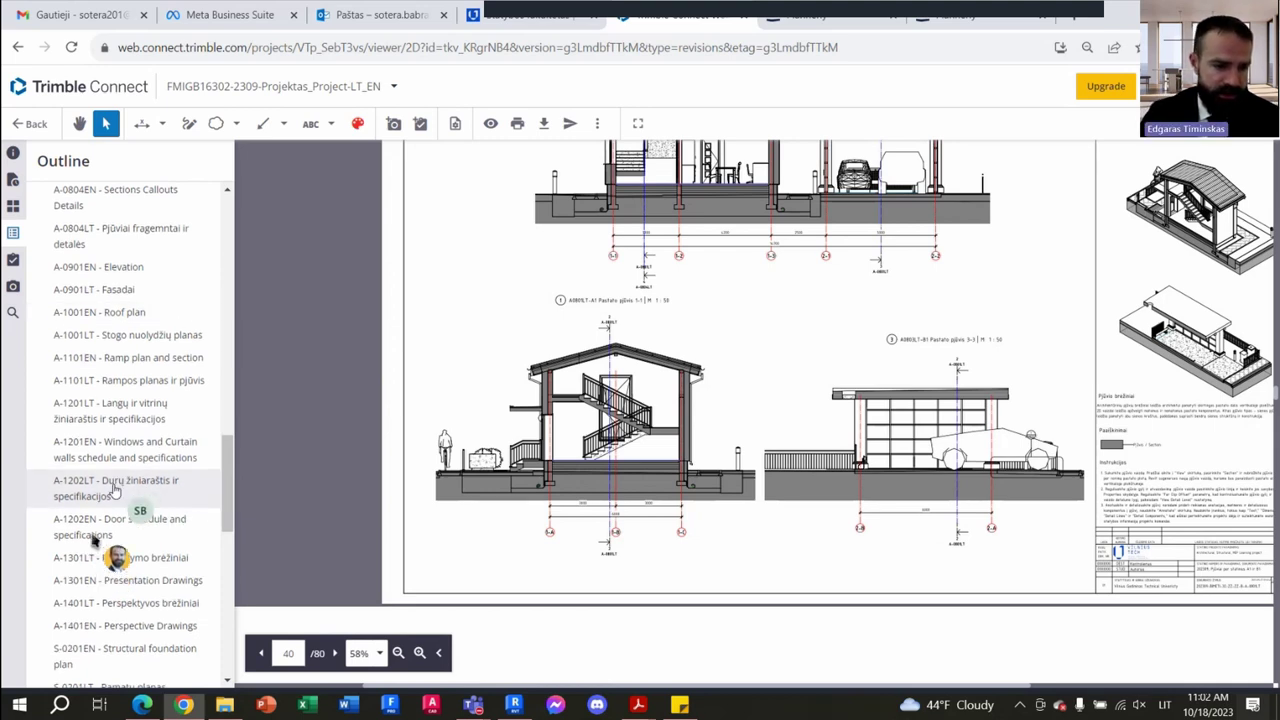
pyautogui.scroll(-6, 115, 488)
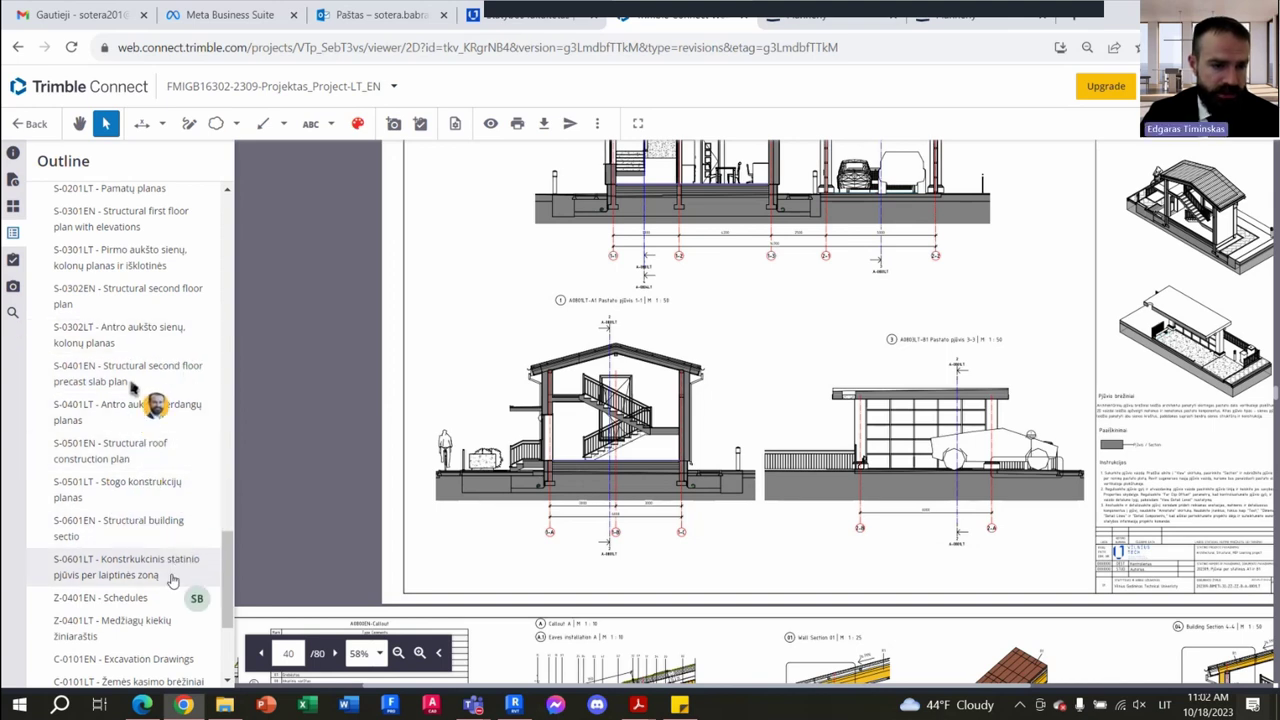
pyautogui.scroll(1, 190, 555)
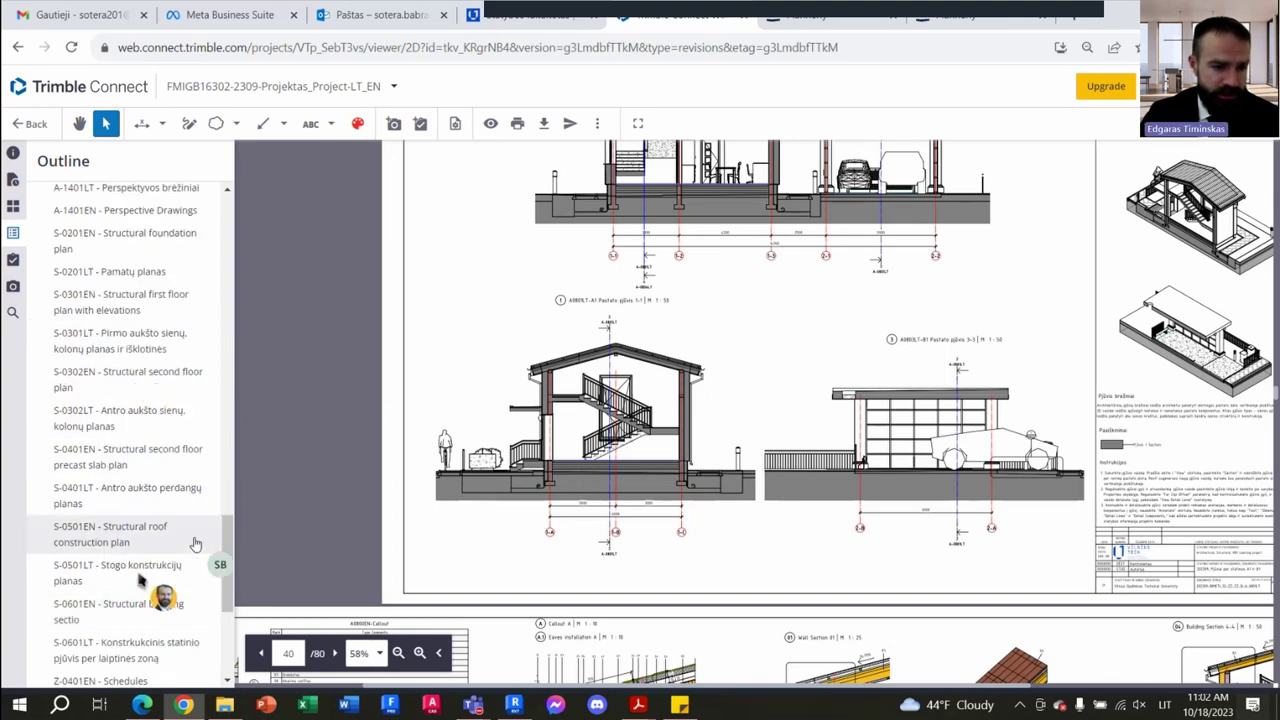
pyautogui.scroll(-1, 195, 540)
pyautogui.scroll(-1, 192, 528)
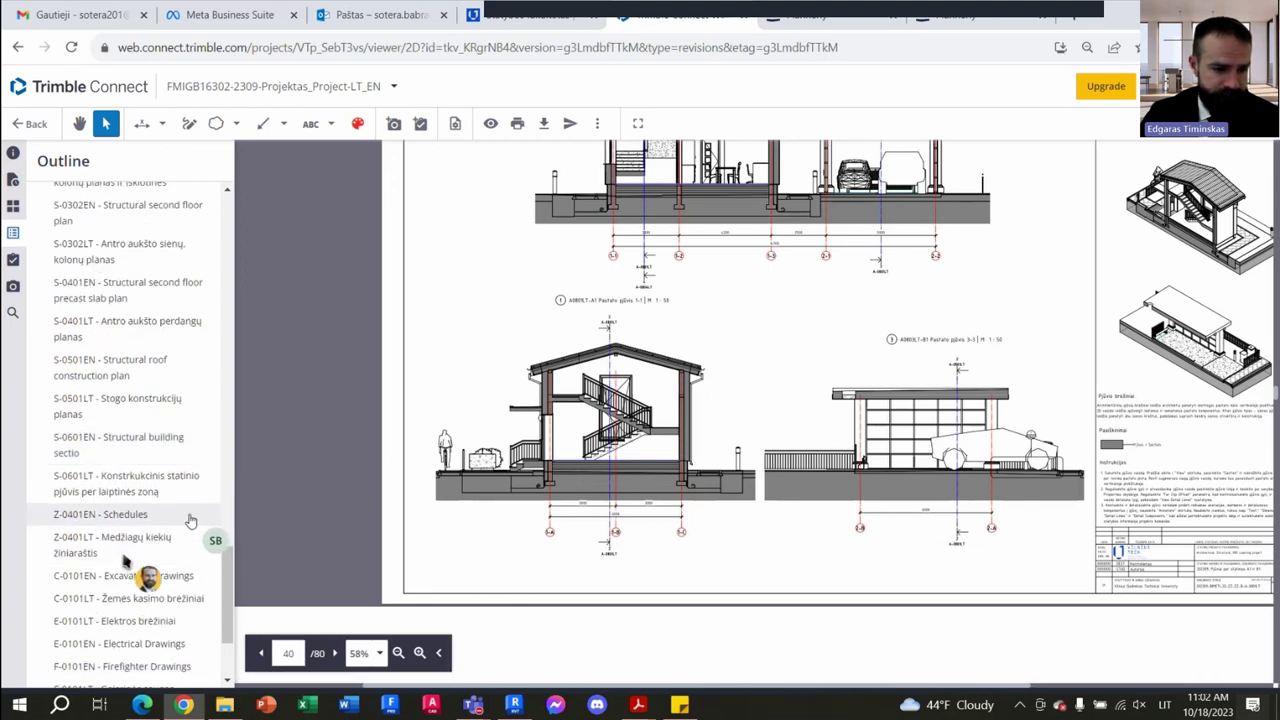
pyautogui.scroll(-2, 187, 525)
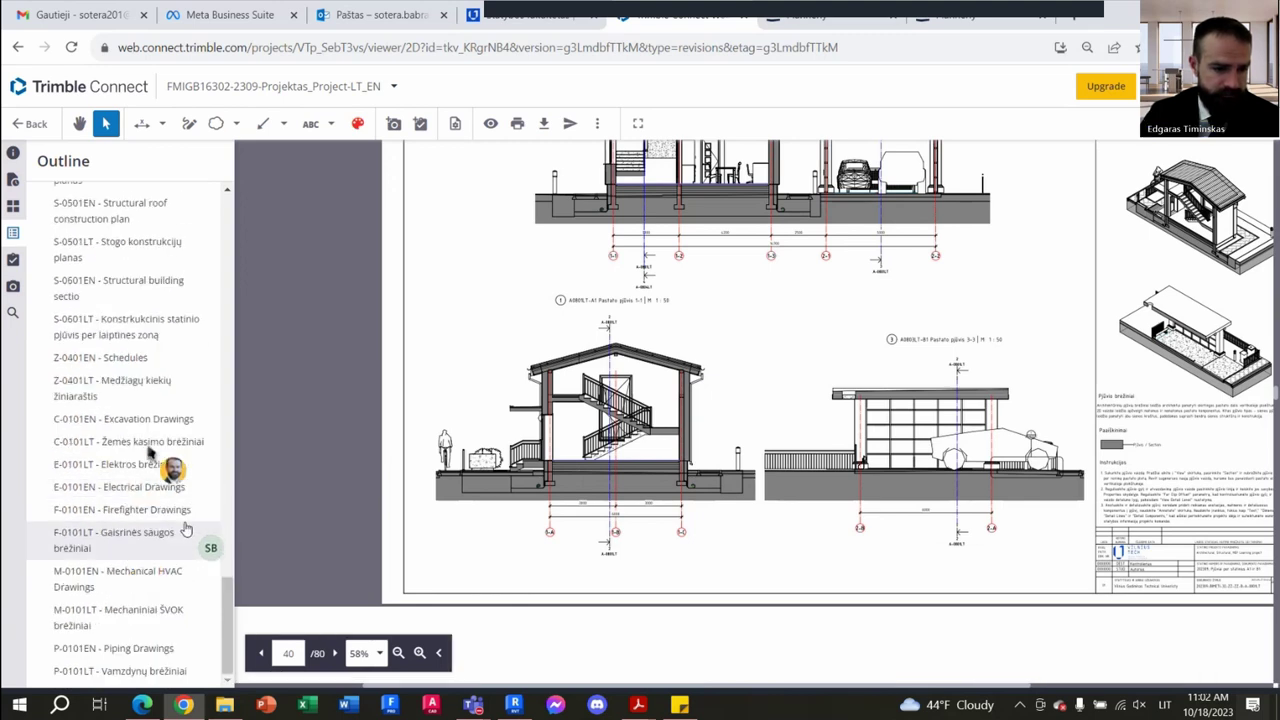
pyautogui.click(143, 327)
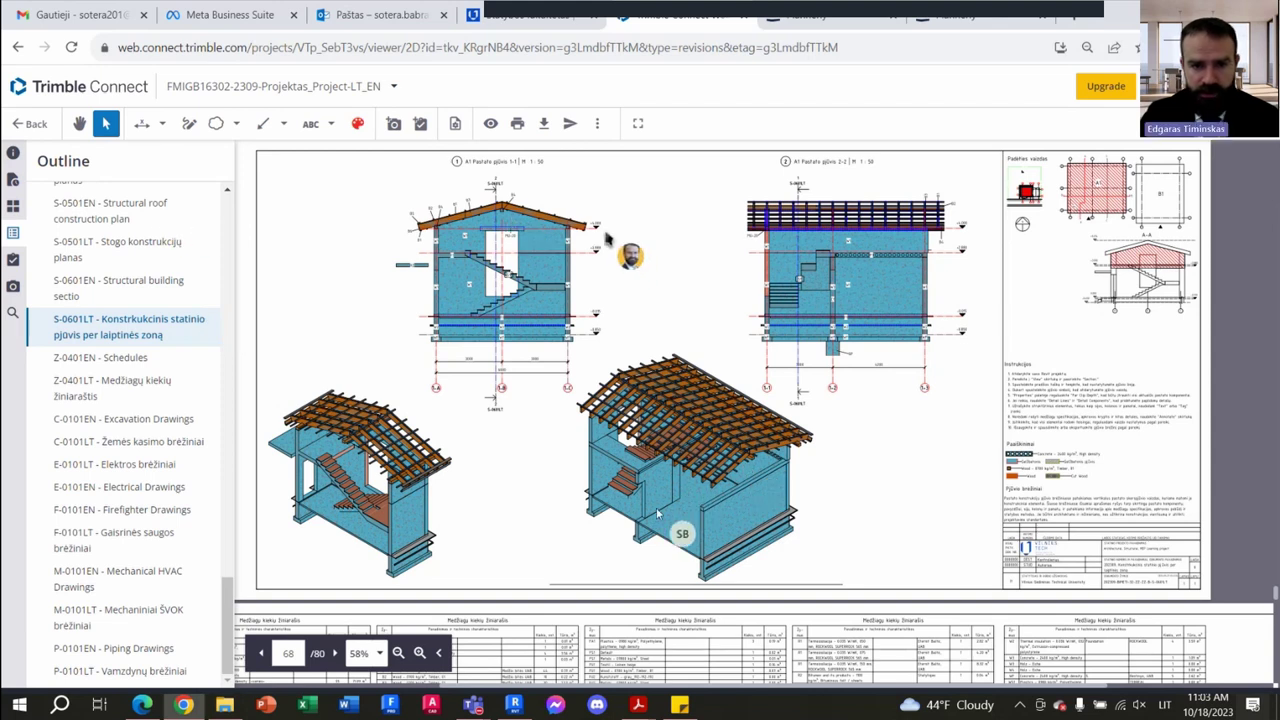
# - Read the +4.000 roof height, record 'AUKŠTIS 4M' in the sticky note, and return to Revit
pyautogui.scroll(3, 515, 235)
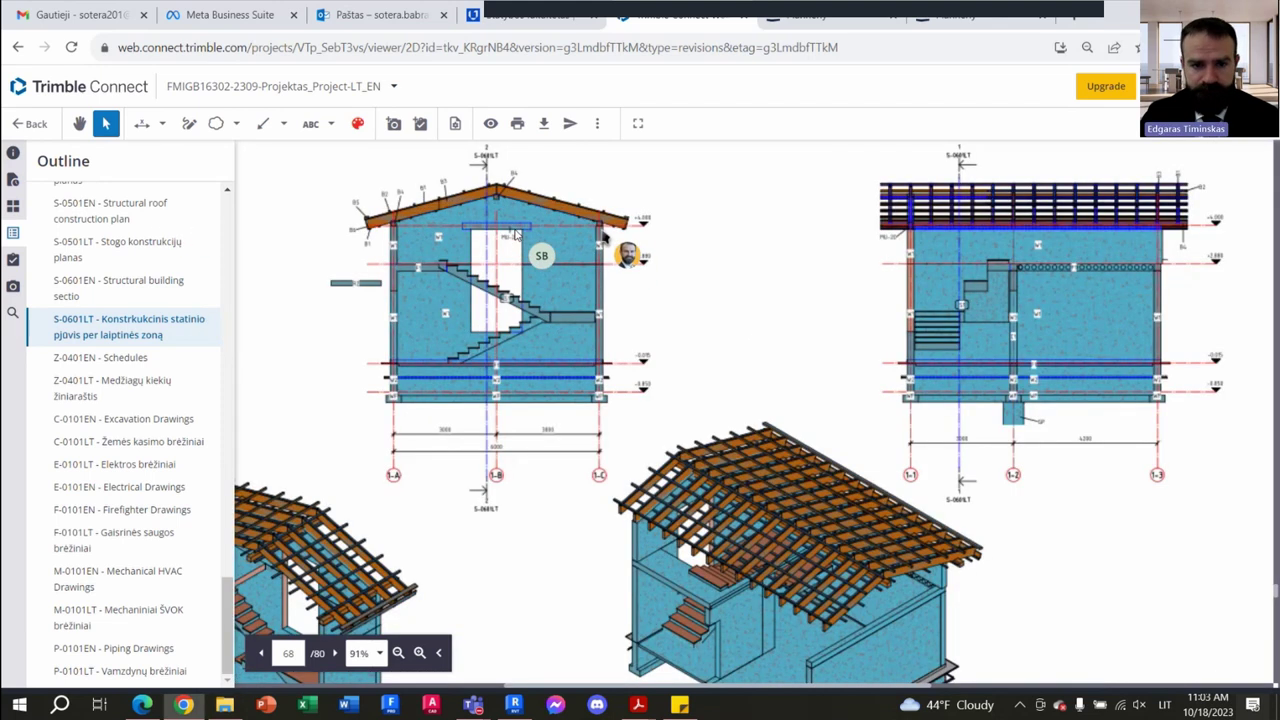
pyautogui.scroll(2, 515, 235)
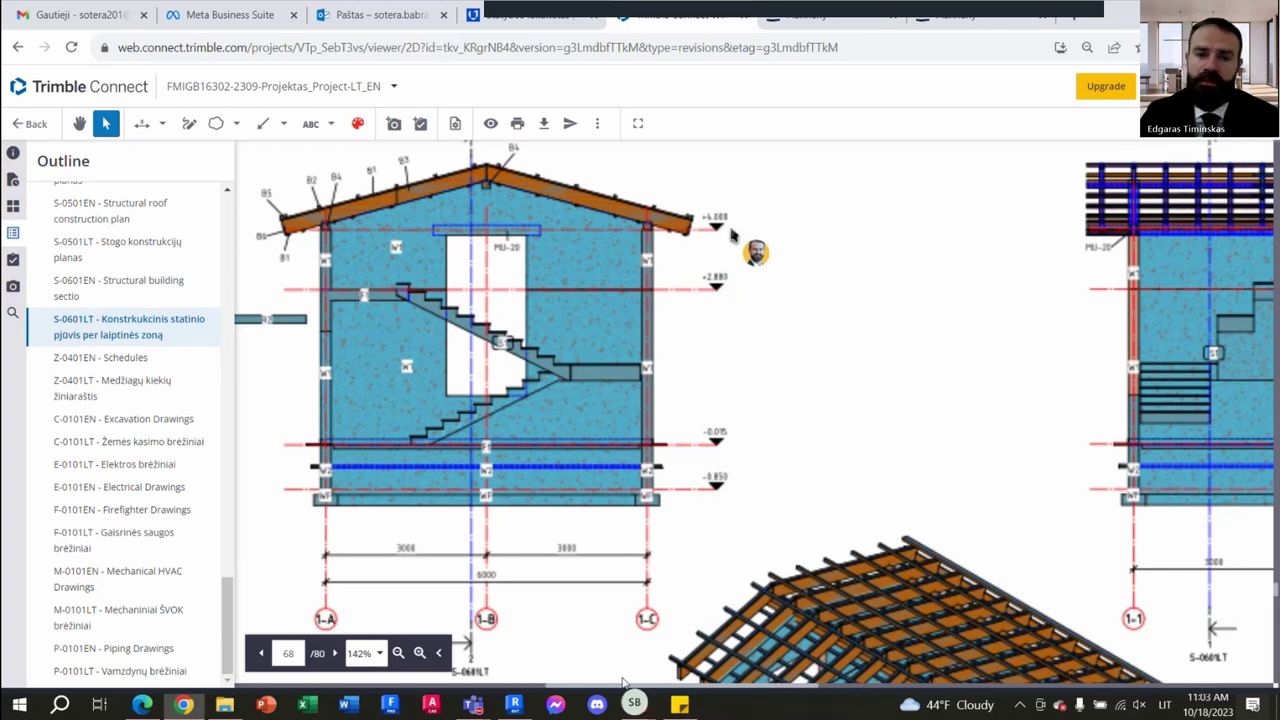
pyautogui.click(679, 705)
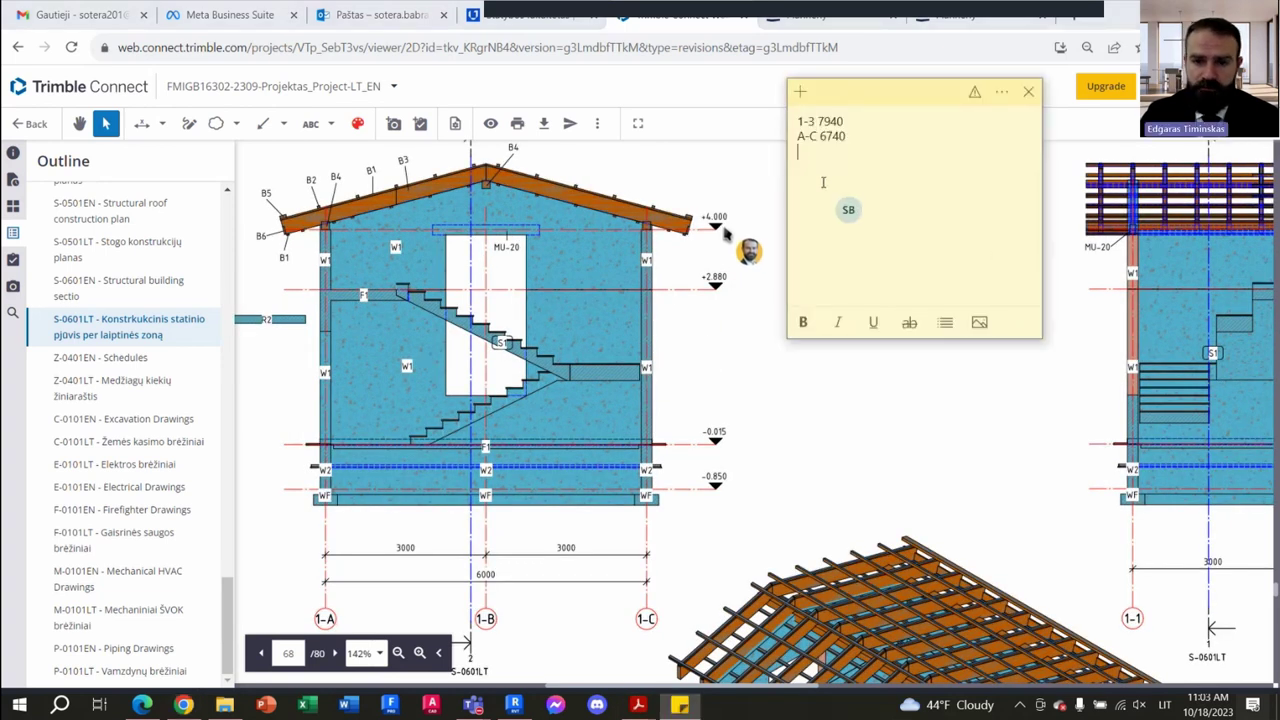
pyautogui.moveTo(905, 98); pyautogui.dragTo(1015, 91)
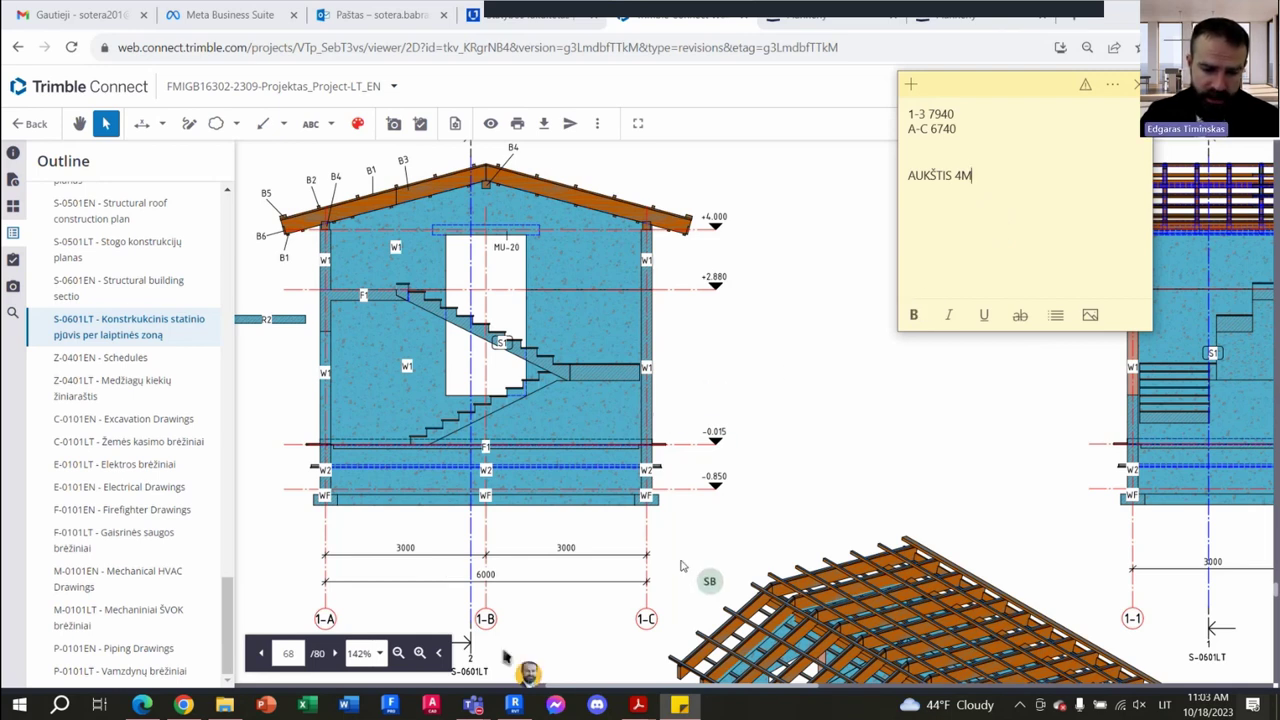
pyautogui.click(513, 706)
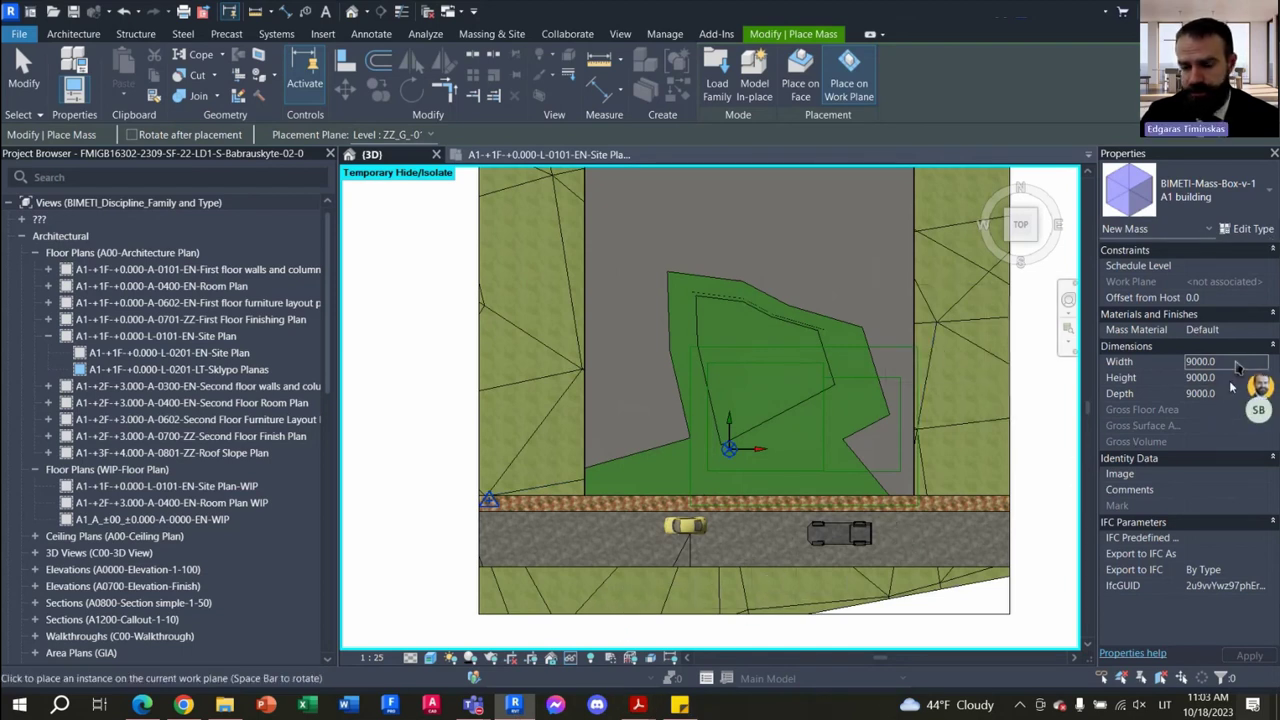
# - Enter the mass Width of 7940 and save the project from the reminder
pyautogui.click(680, 705)
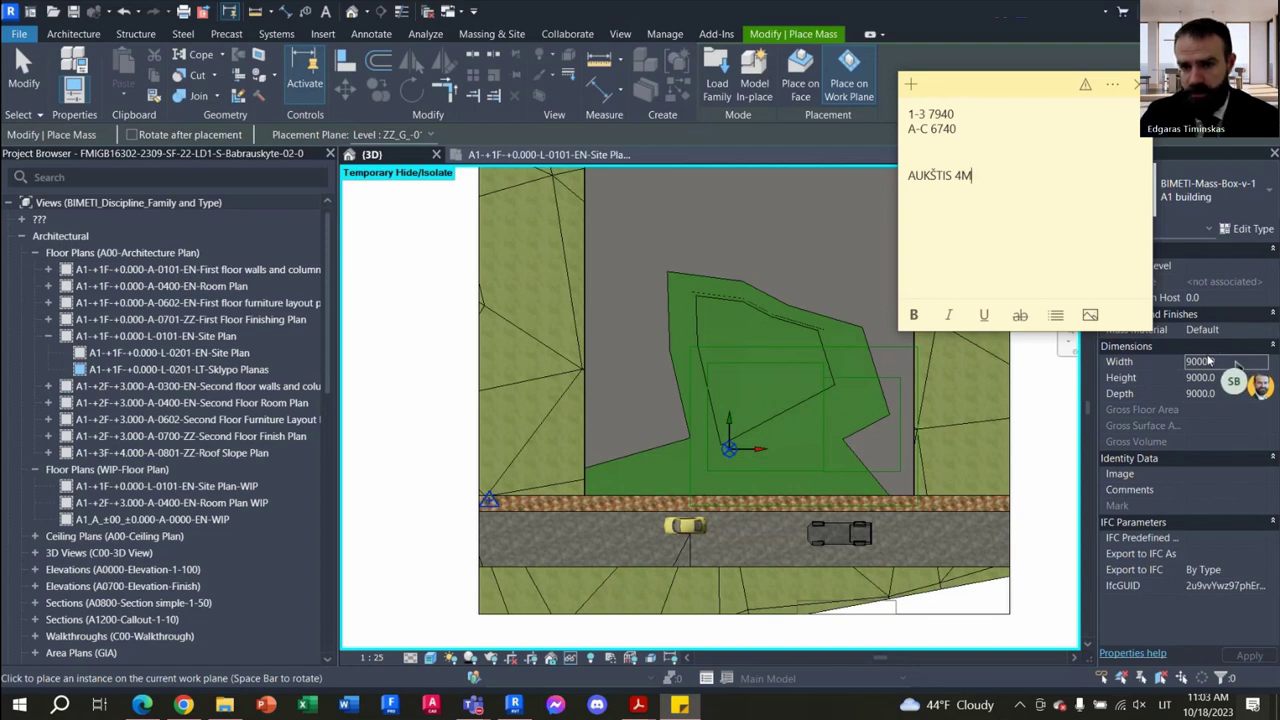
pyautogui.click(1203, 364)
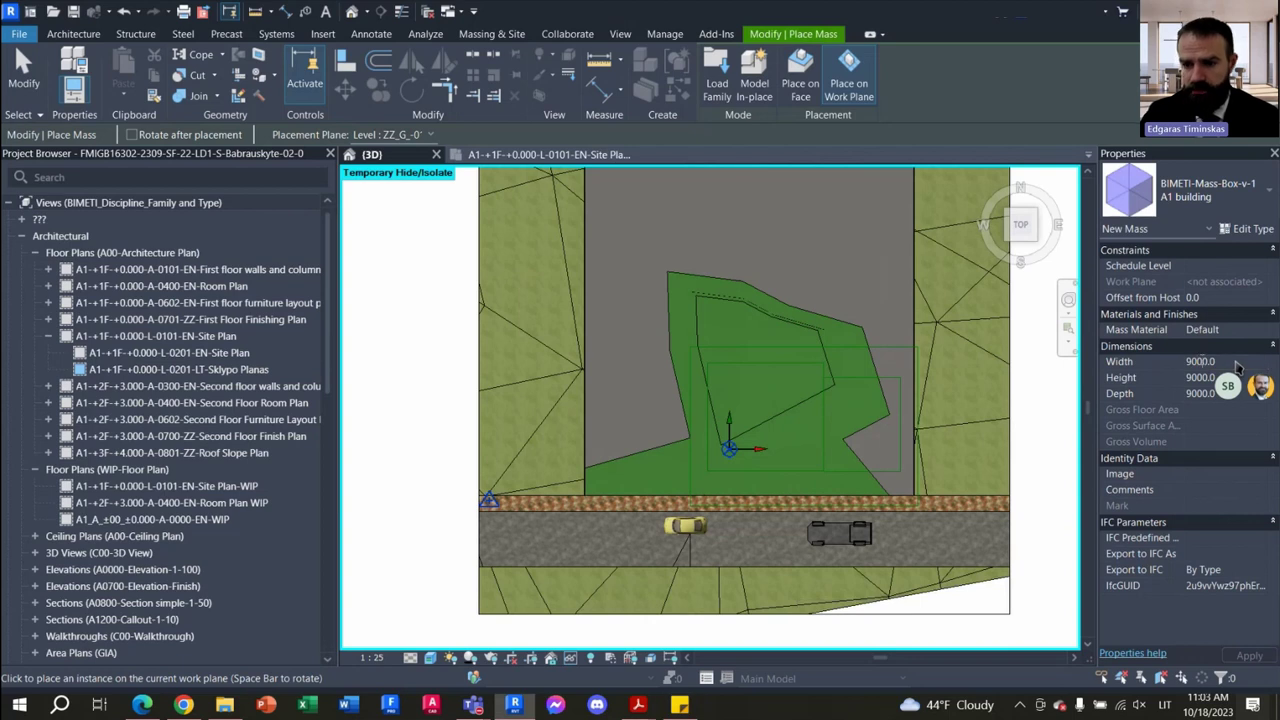
pyautogui.click(1203, 362)
pyautogui.write('794')
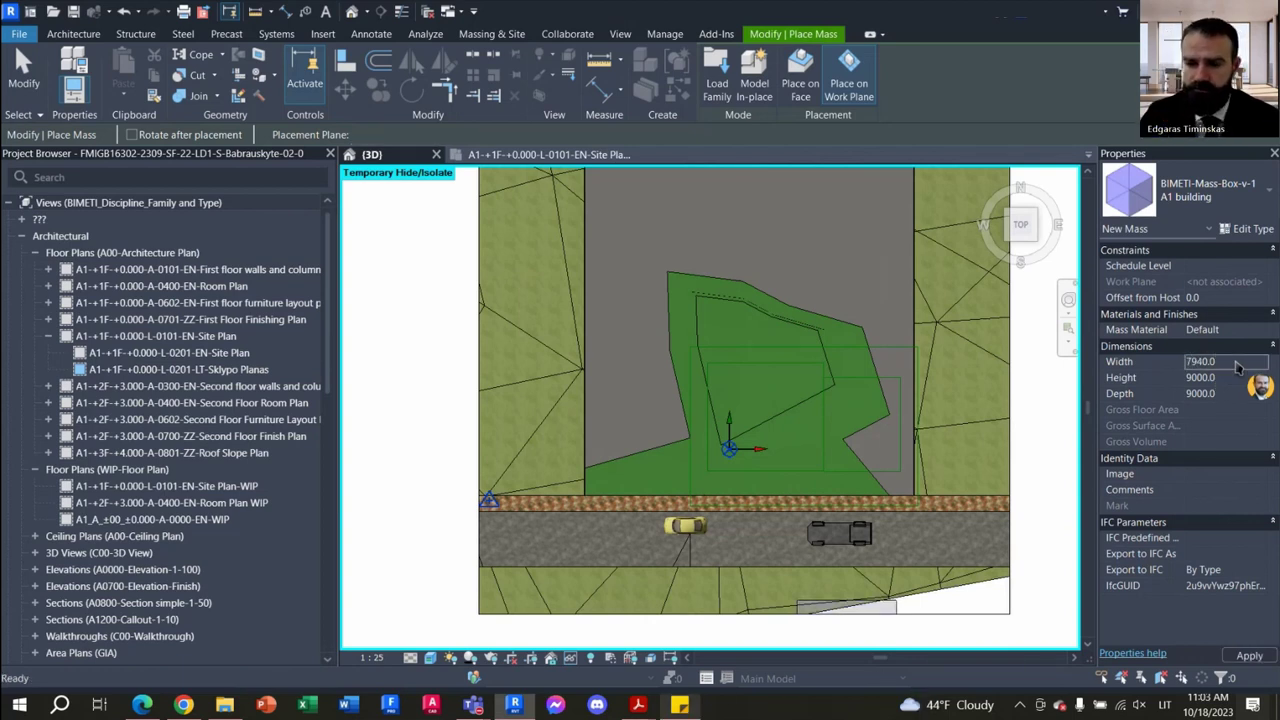
pyautogui.click(679, 704)
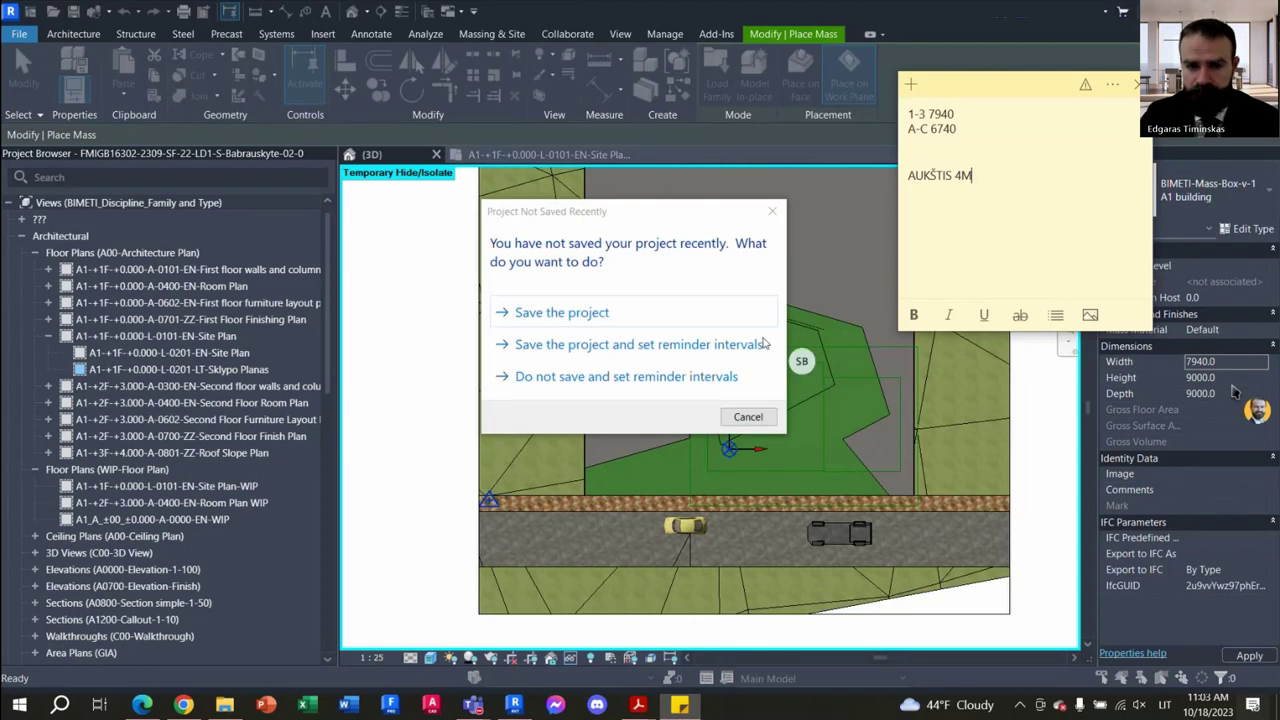
pyautogui.click(736, 306)
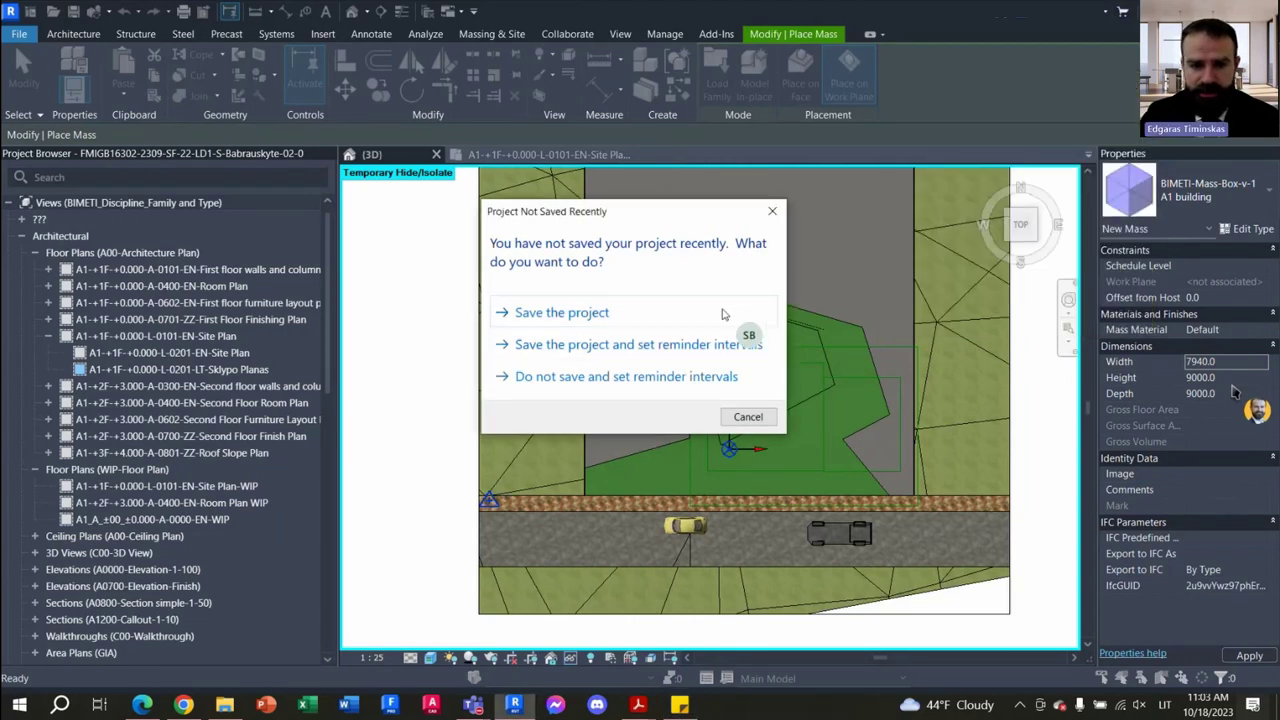
pyautogui.click(724, 314)
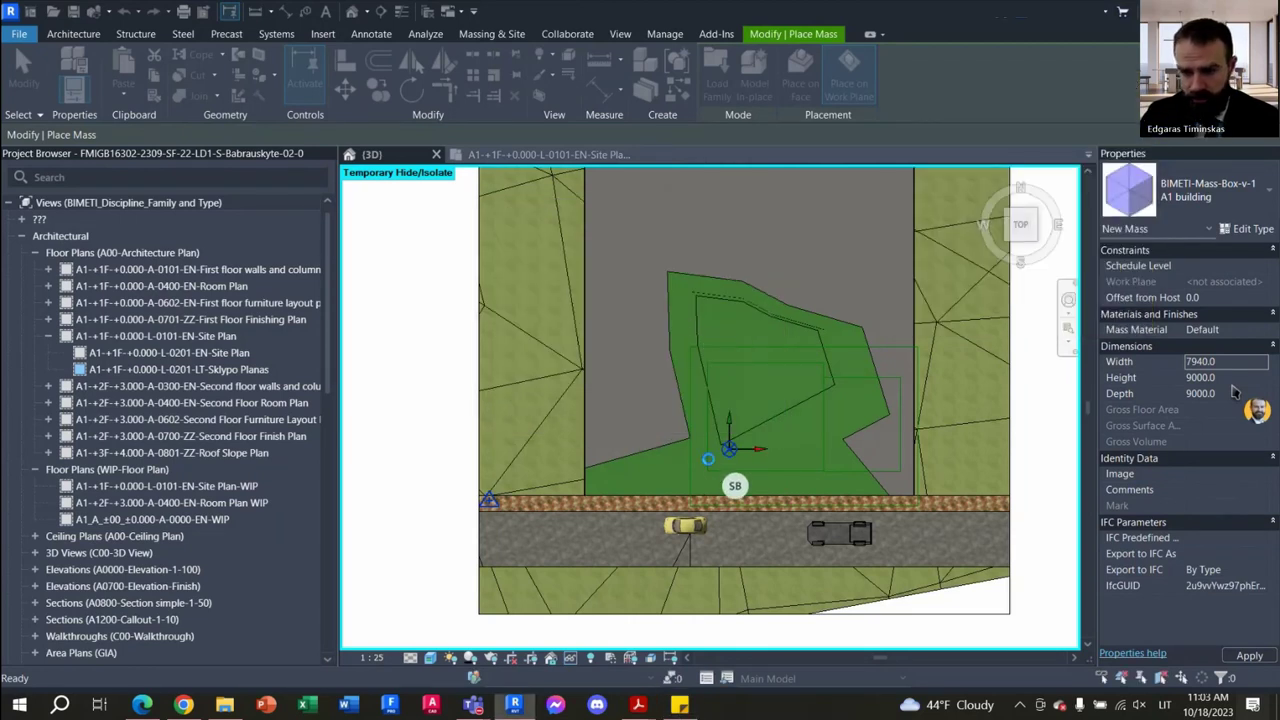
# - Fill in the mass Height 4000 and Depth 6740 from the dimensions note
pyautogui.click(680, 705)
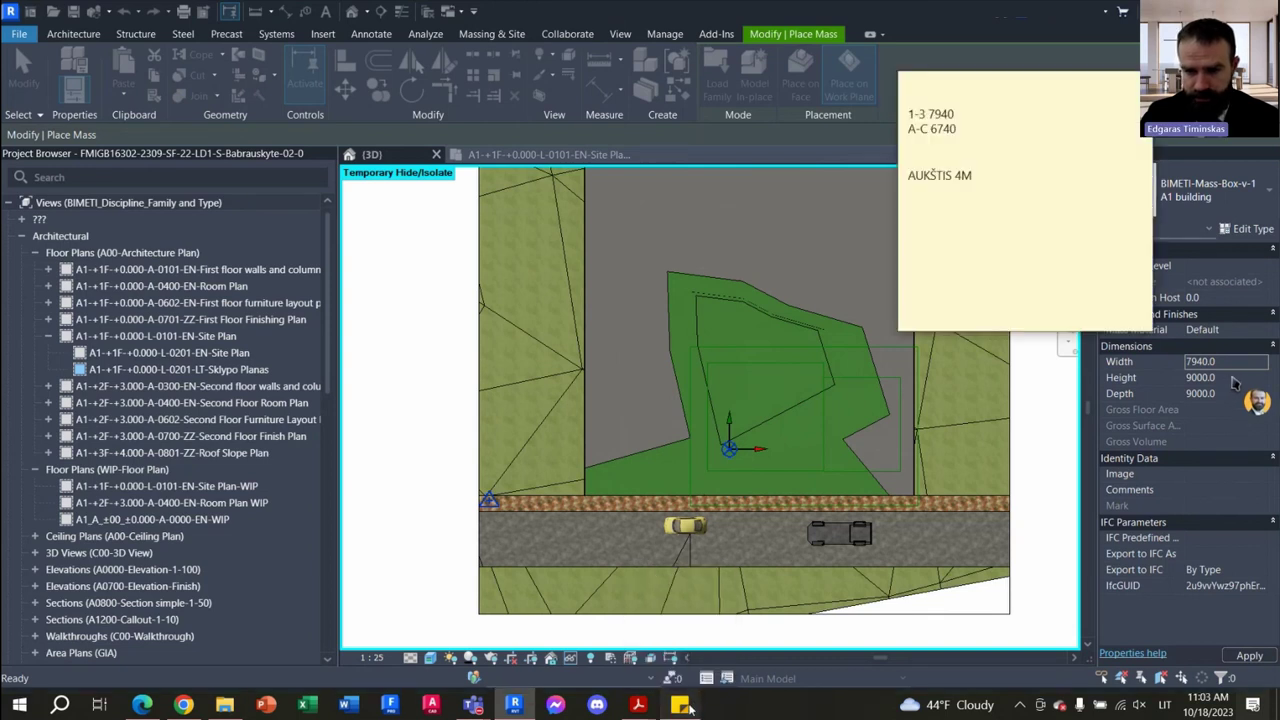
pyautogui.click(1211, 377)
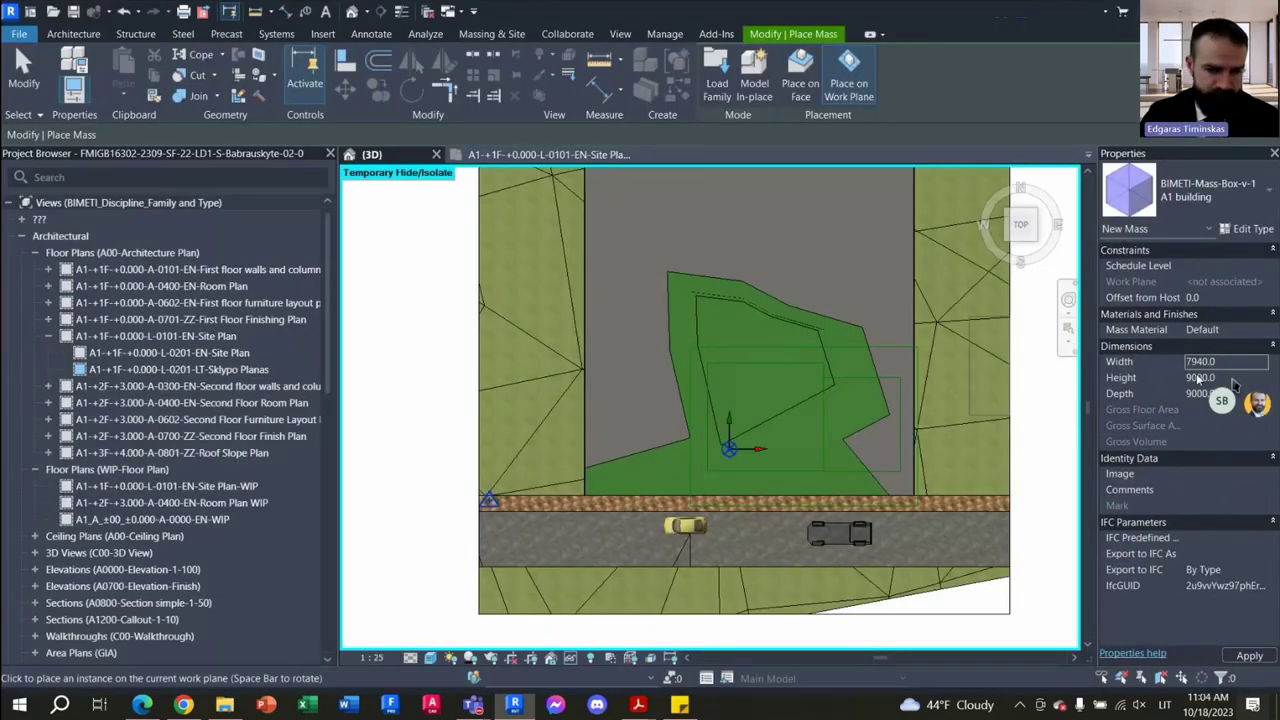
pyautogui.click(1233, 383)
pyautogui.write('6490')
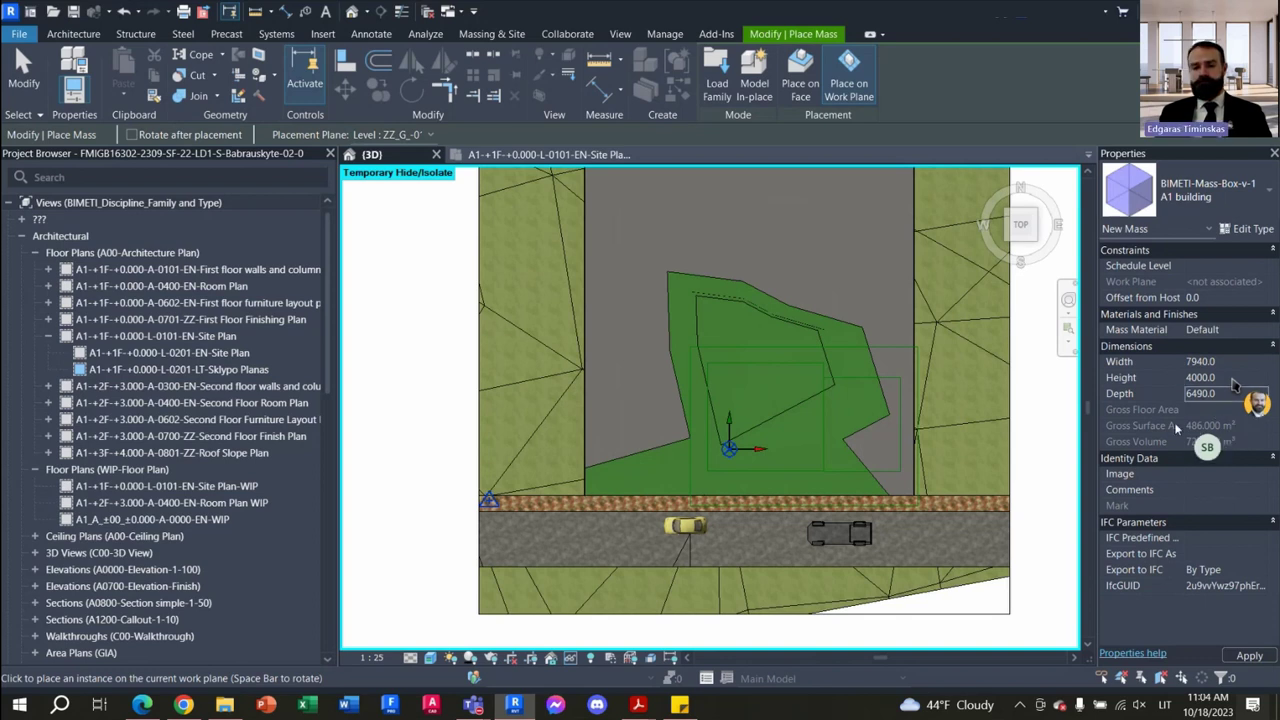
pyautogui.click(681, 706)
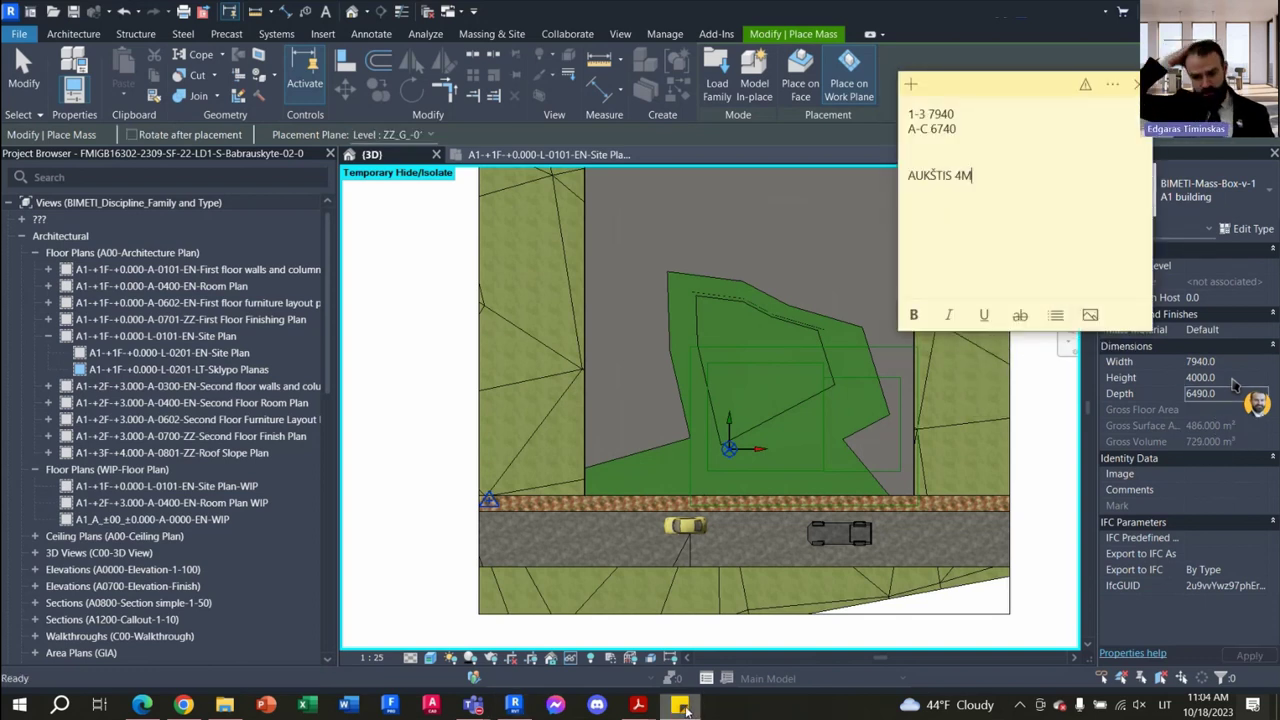
pyautogui.click(680, 706)
pyautogui.write('6740')
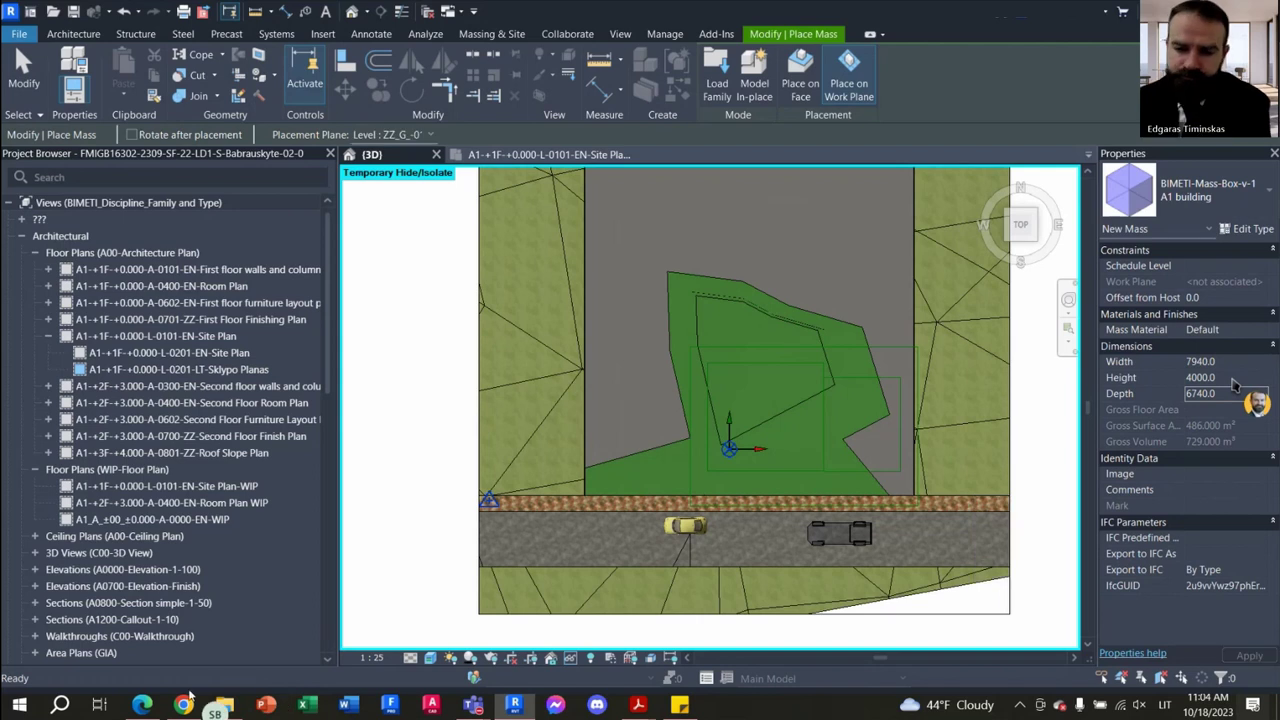
pyautogui.click(183, 706)
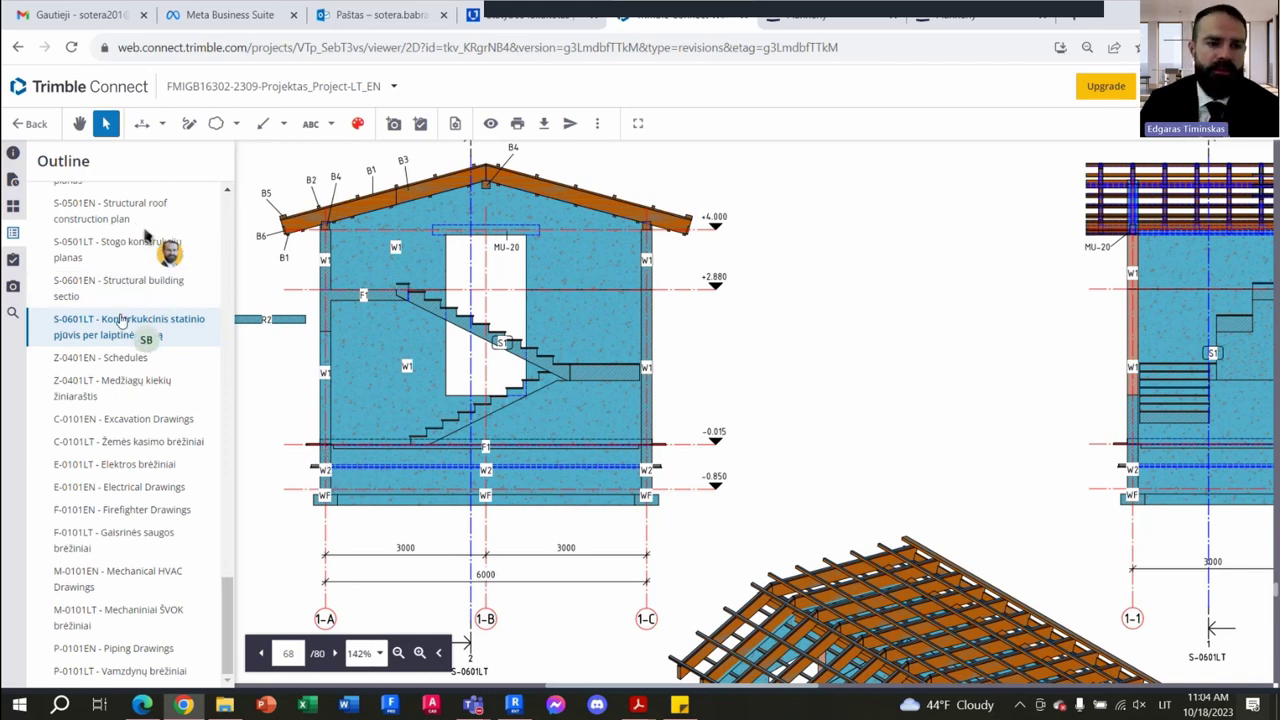
# - Review overall dimensions on foundation plan S-0201LT - Pamatų planas, then go back to Revit
pyautogui.scroll(2, 132, 320)
pyautogui.scroll(2, 134, 340)
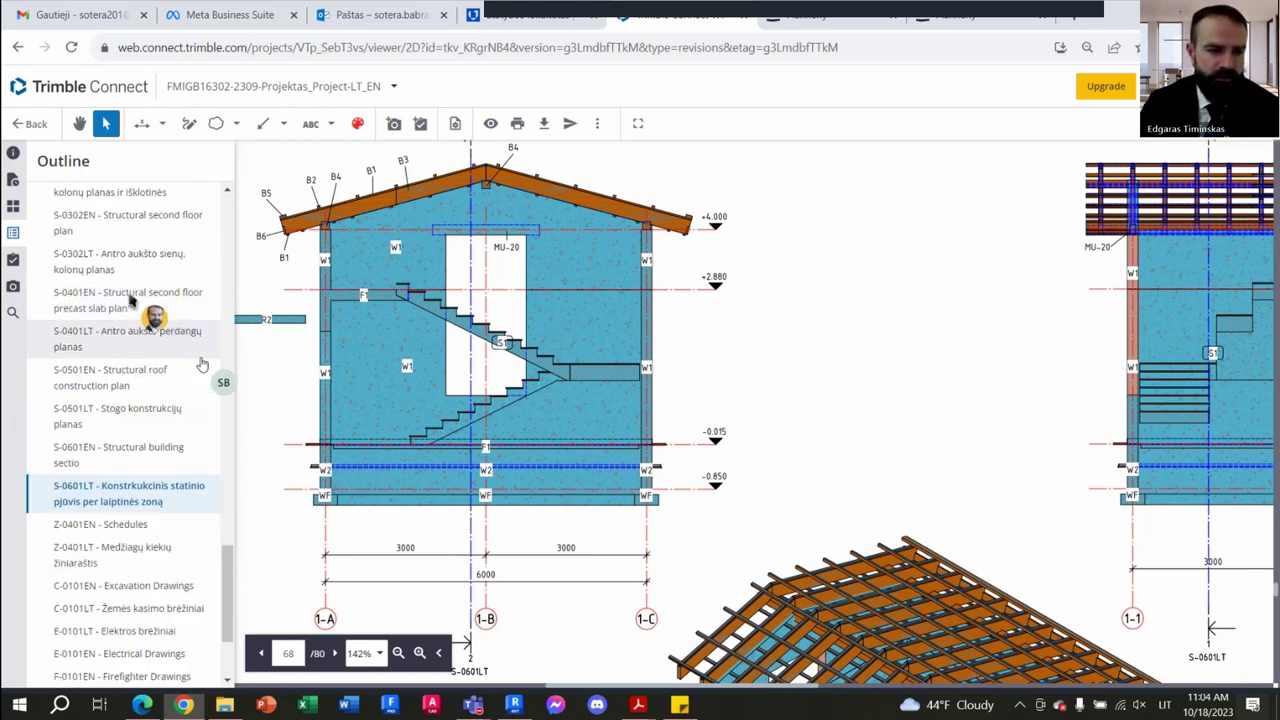
pyautogui.scroll(2, 160, 370)
pyautogui.scroll(1, 203, 385)
pyautogui.click(135, 281)
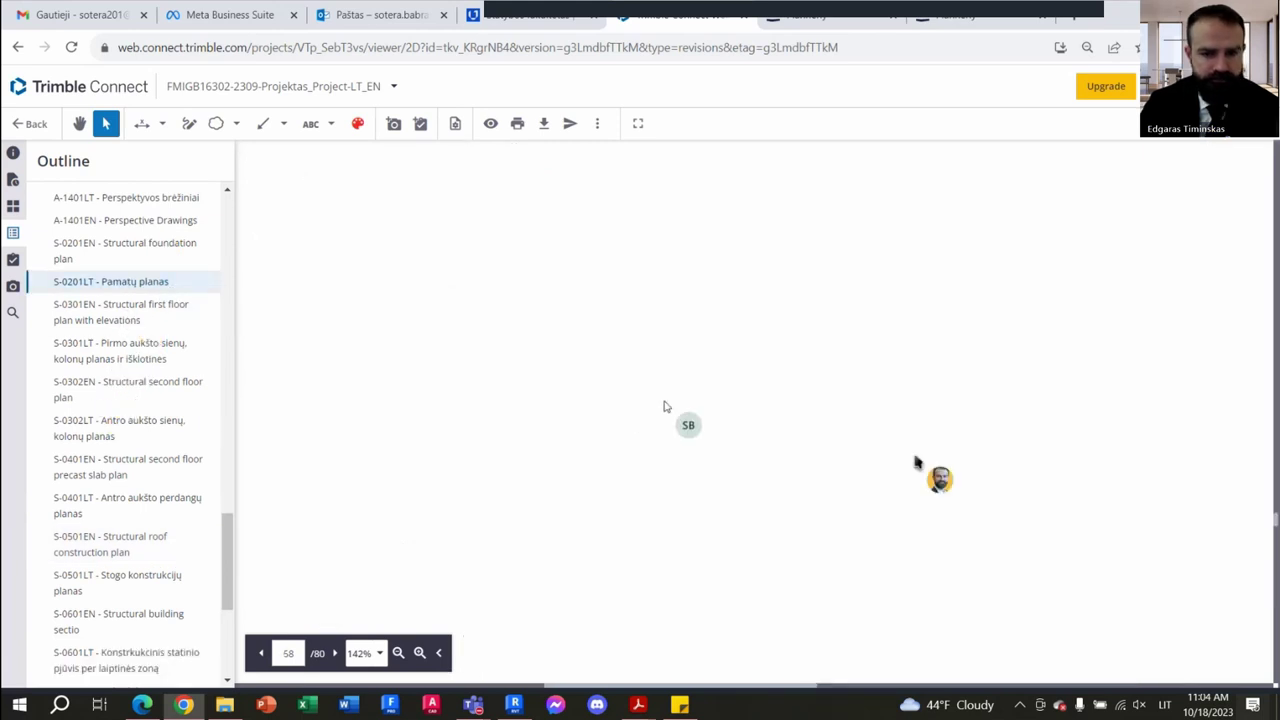
pyautogui.scroll(-3, 848, 503)
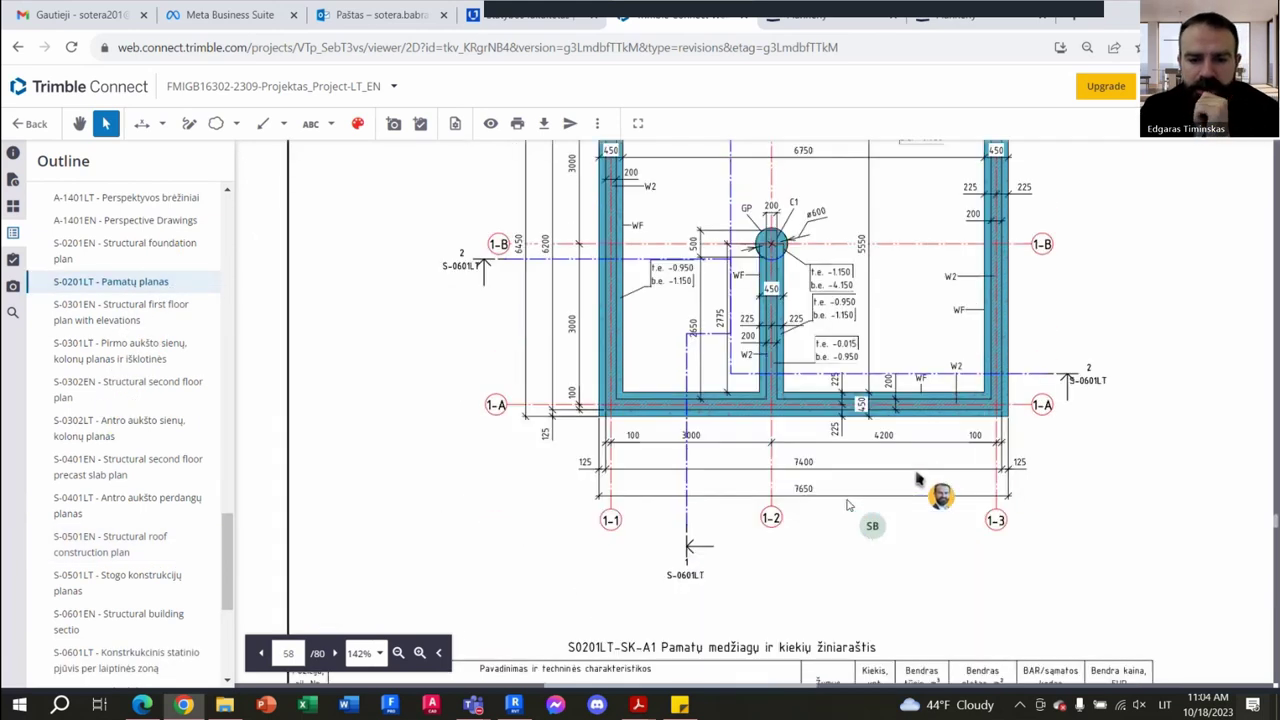
pyautogui.scroll(1, 848, 510)
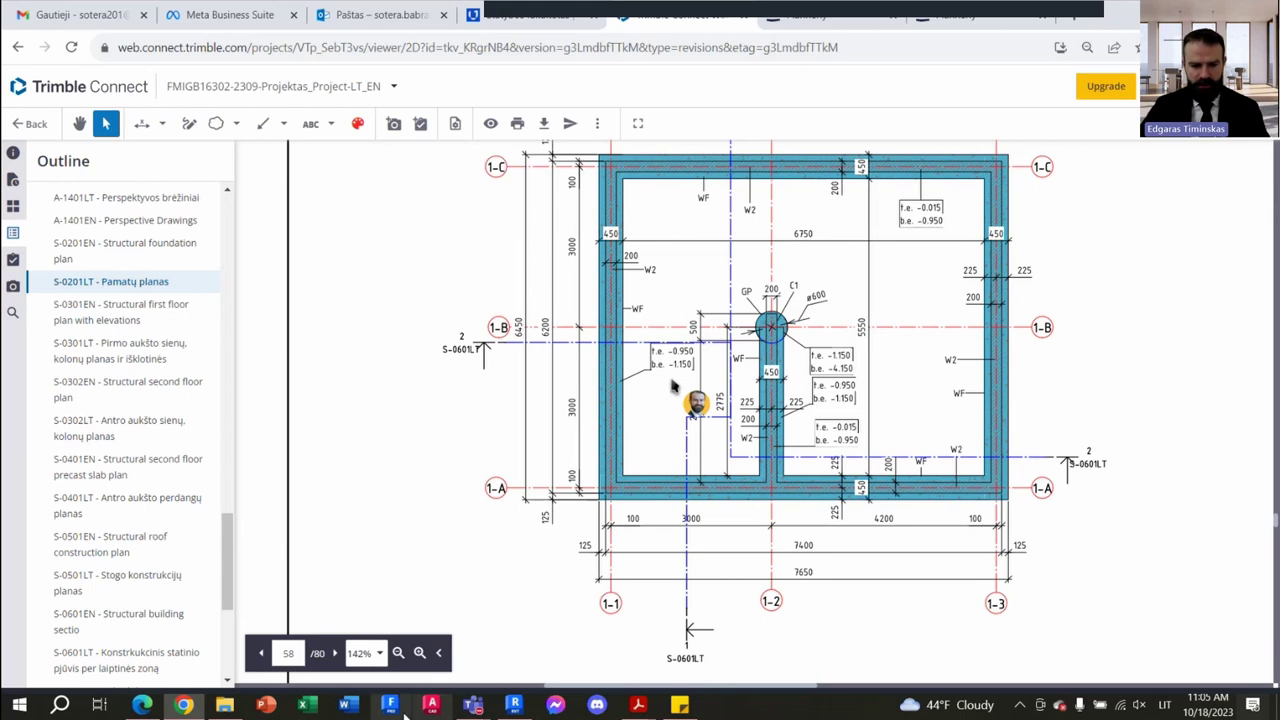
pyautogui.moveTo(514, 705)
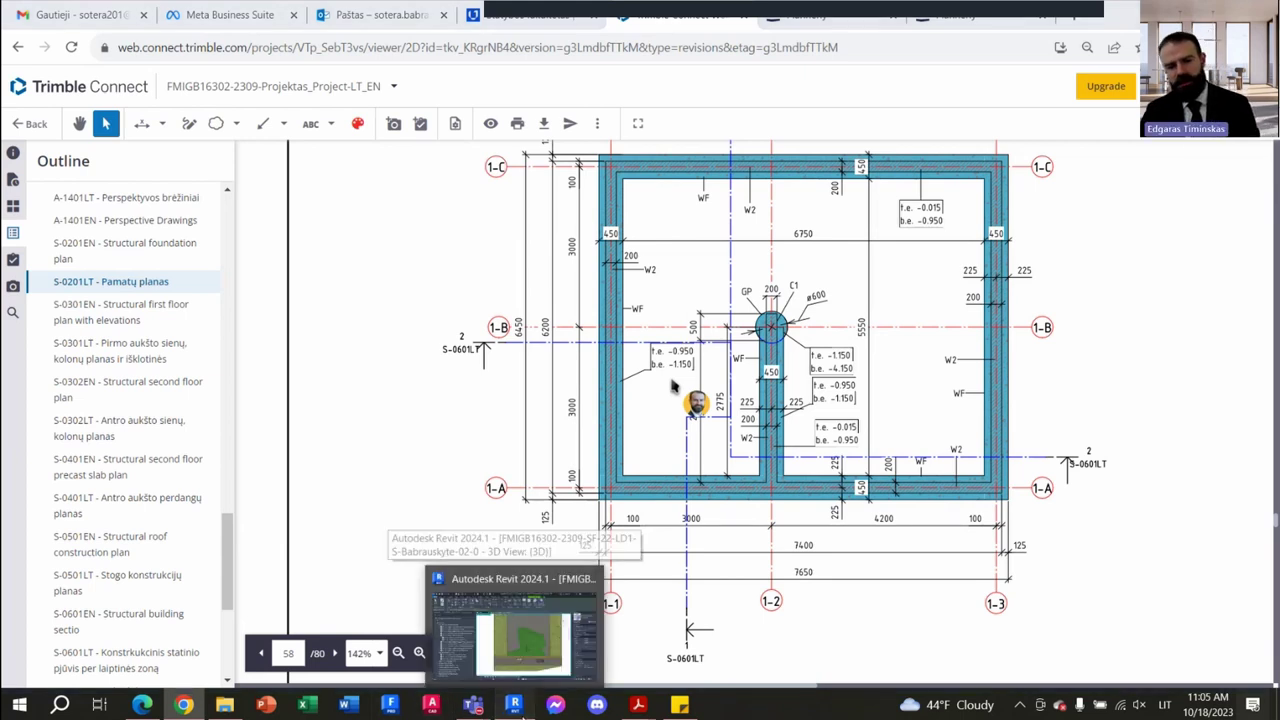
pyautogui.hotkey('alt', 'Tab')
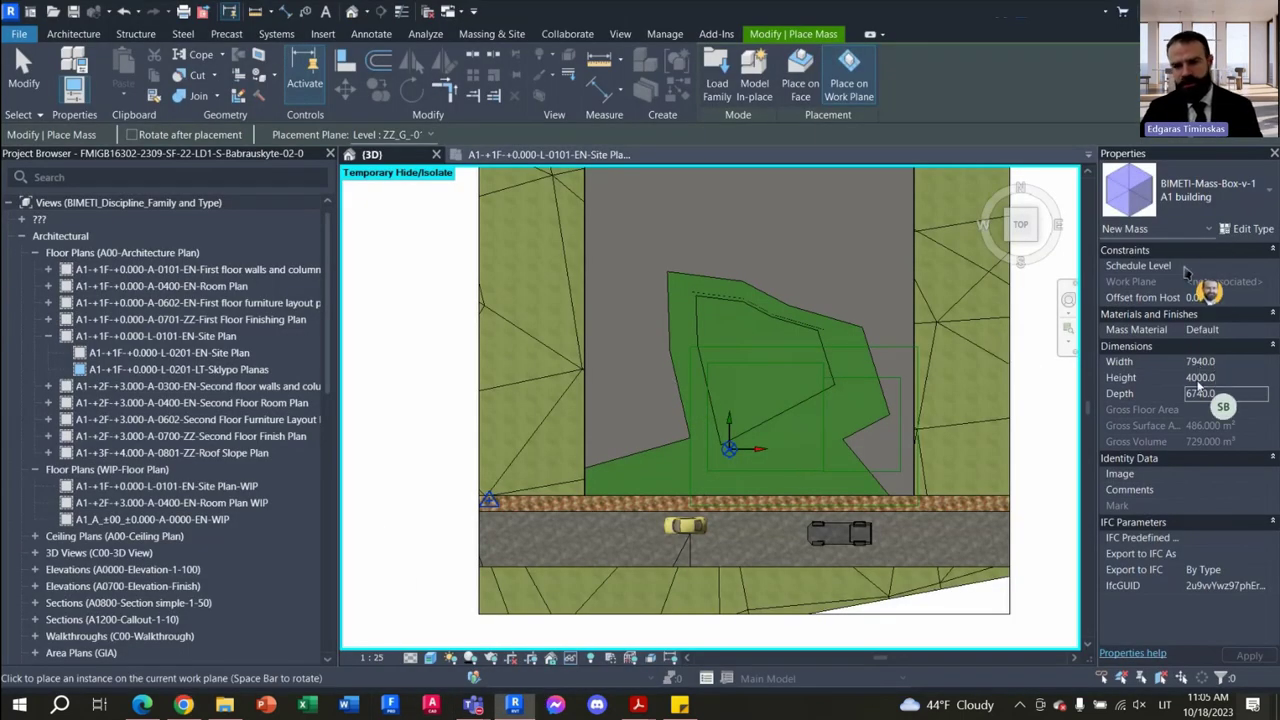
# - Change the mass Height to =4000.0+1150 (5150) and apply, keeping Width 7940 and Depth 6740
pyautogui.click(1186, 270)
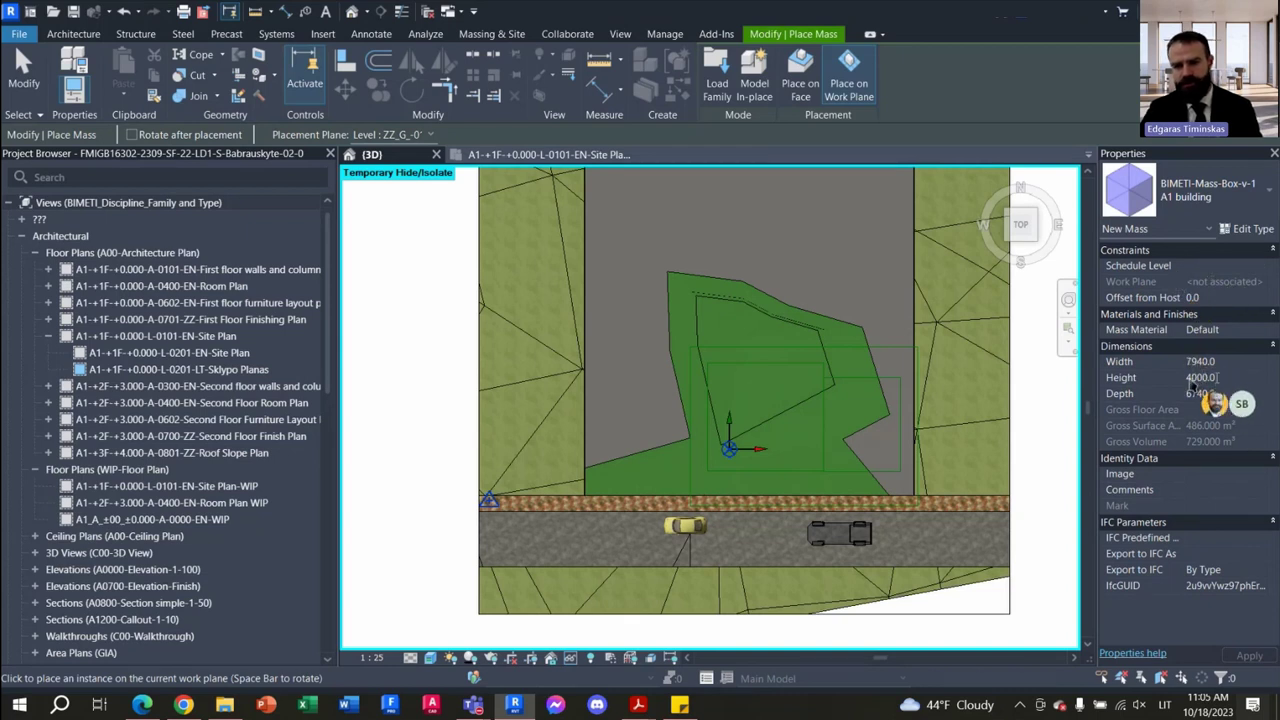
pyautogui.click(1192, 378)
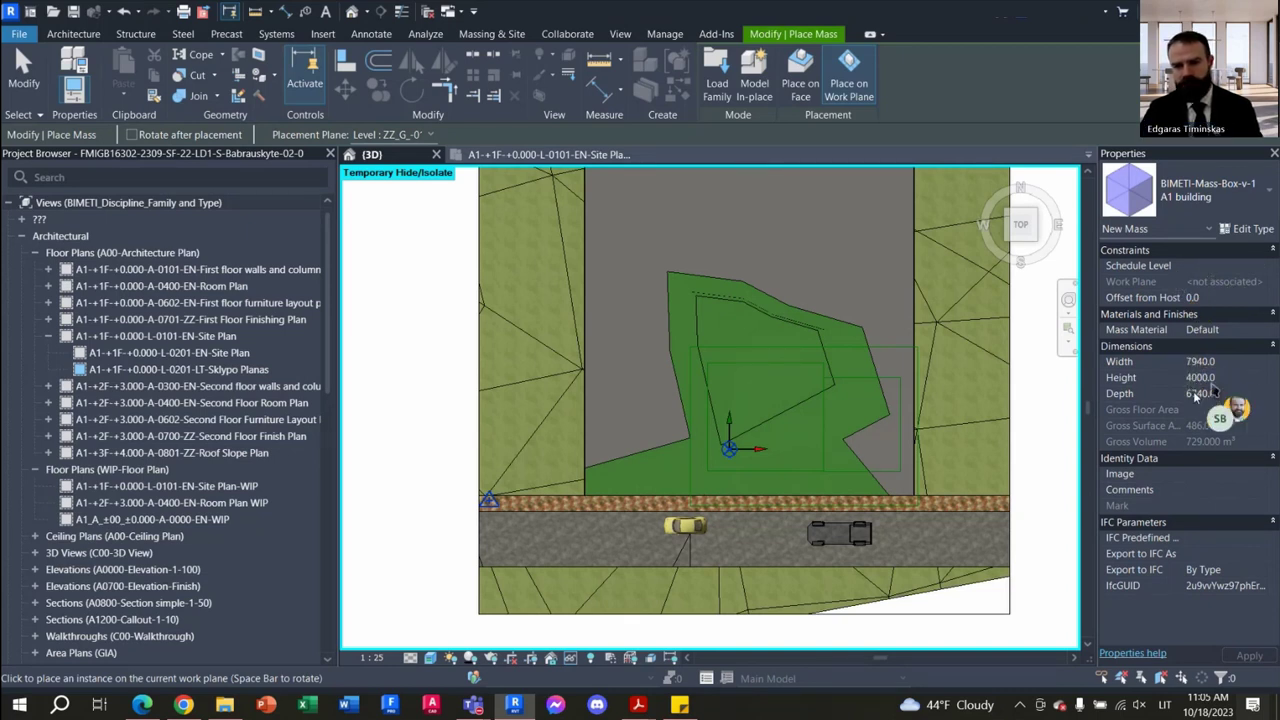
pyautogui.write('24000')
pyautogui.press('BackSpace')
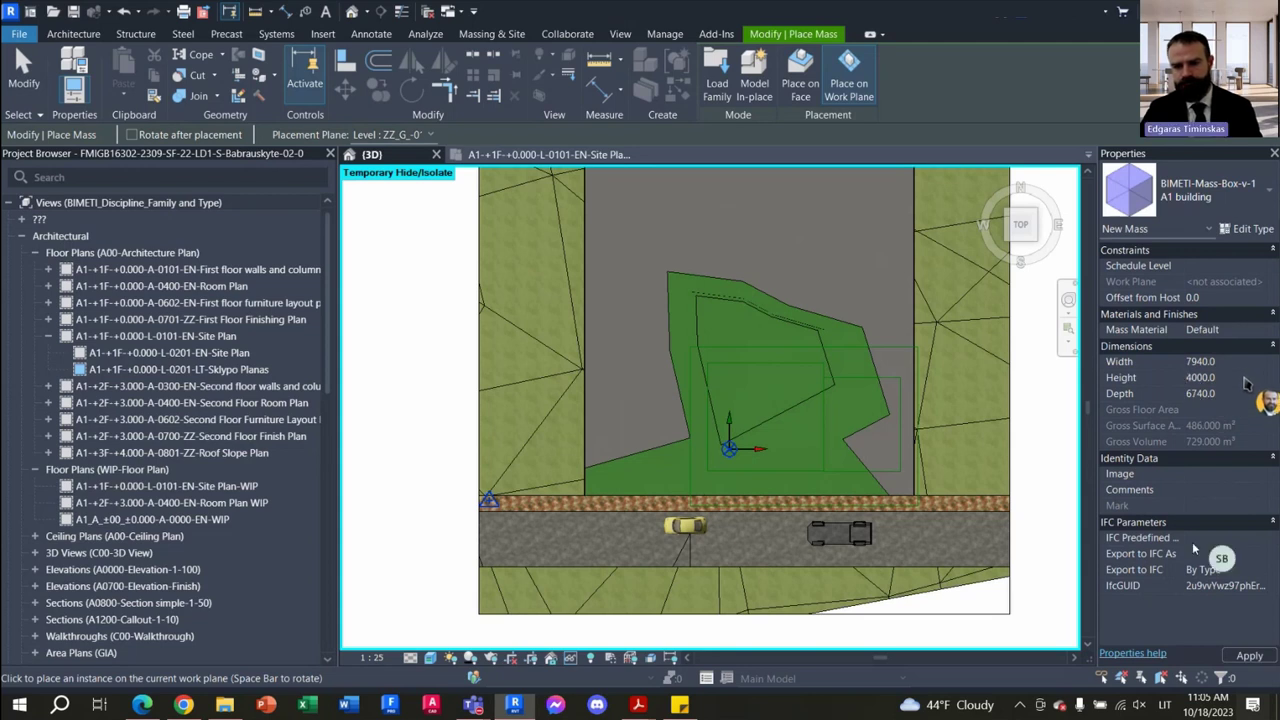
pyautogui.press('super+space')
pyautogui.press('super+space')
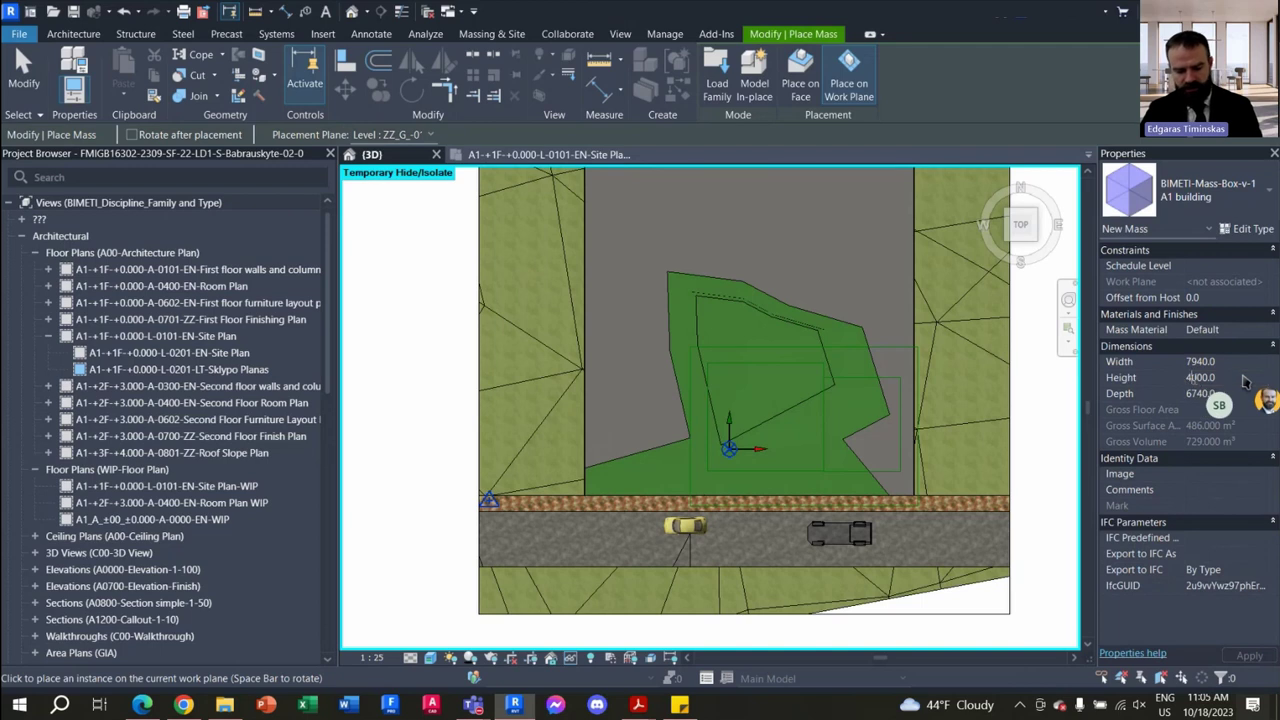
pyautogui.press('Return')
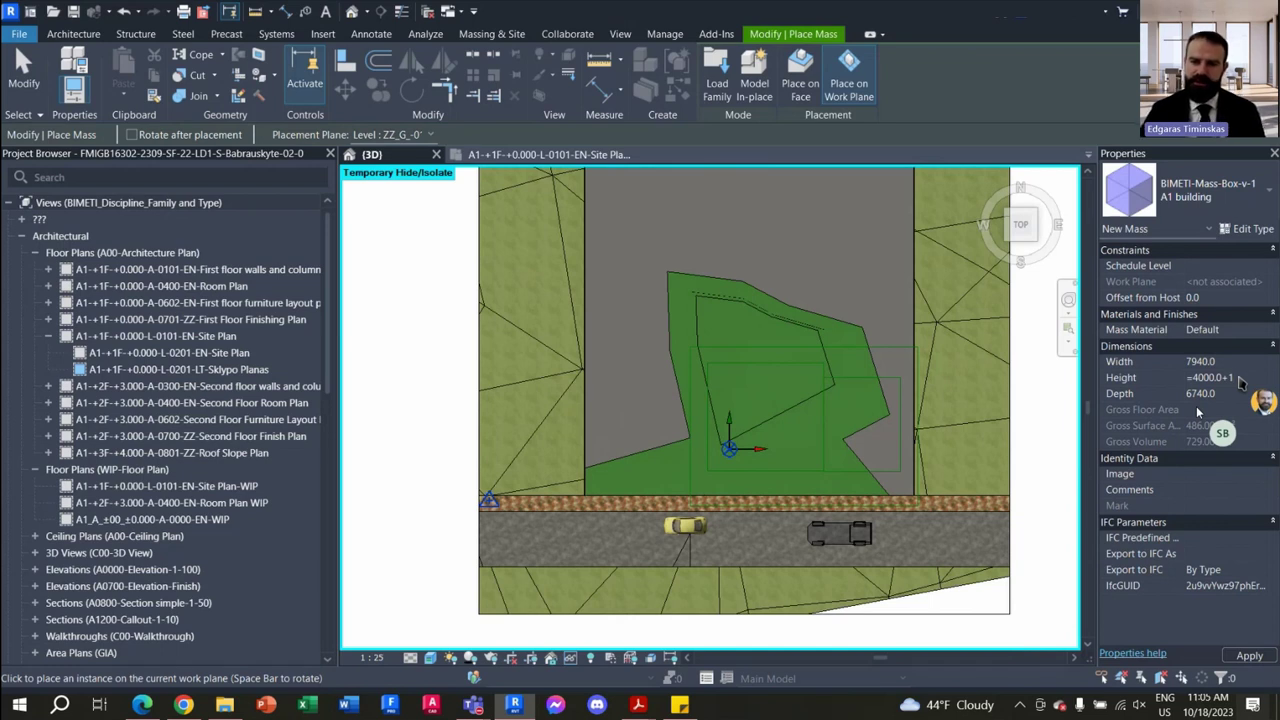
pyautogui.write('160')
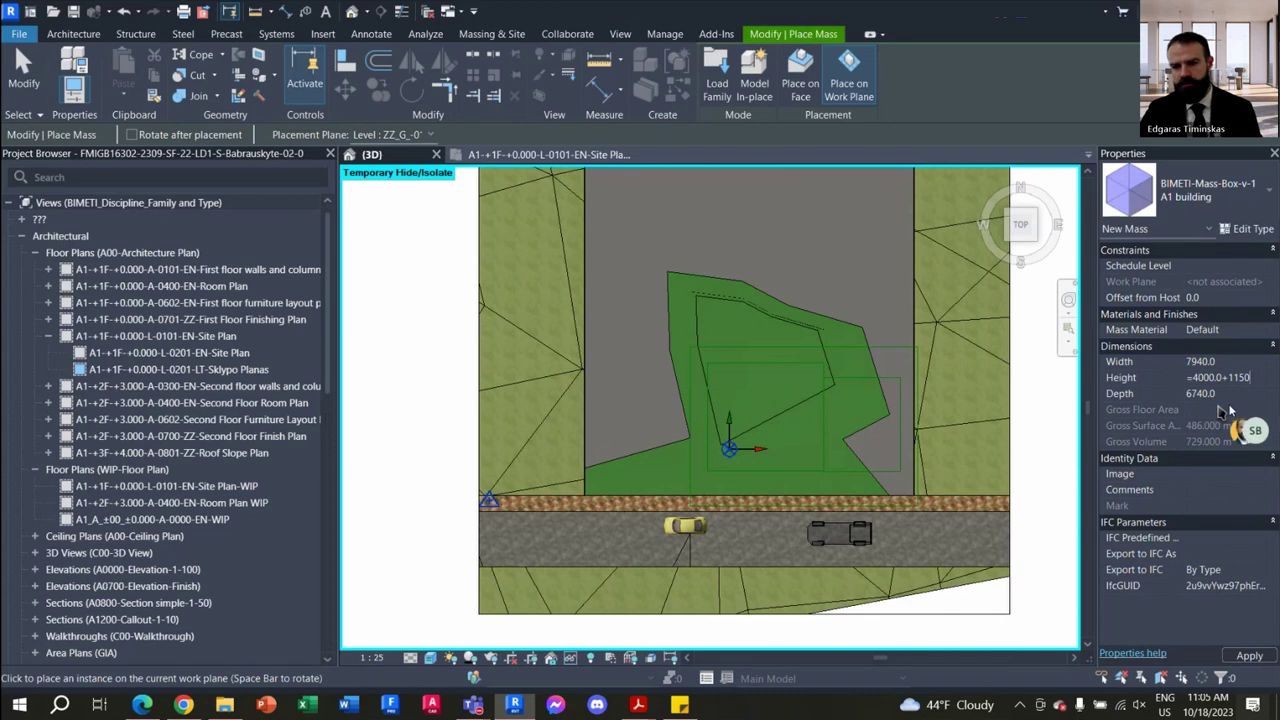
pyautogui.press('Tab')
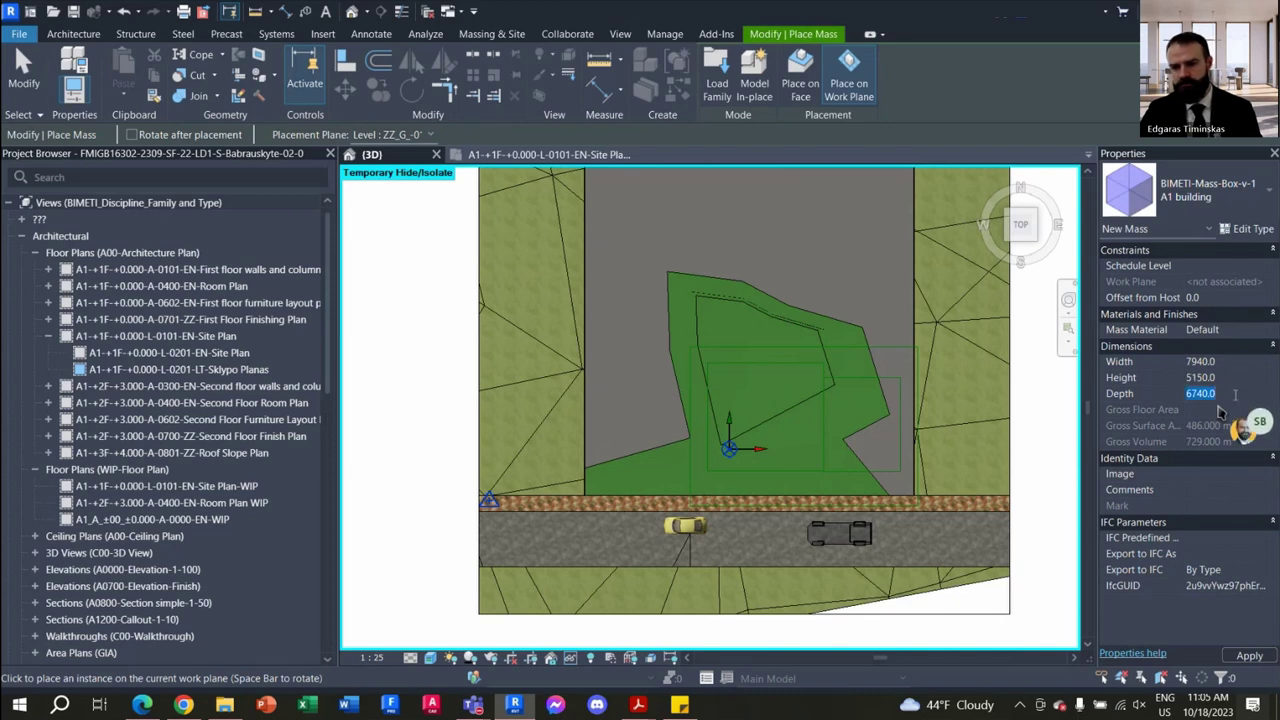
pyautogui.click(1236, 394)
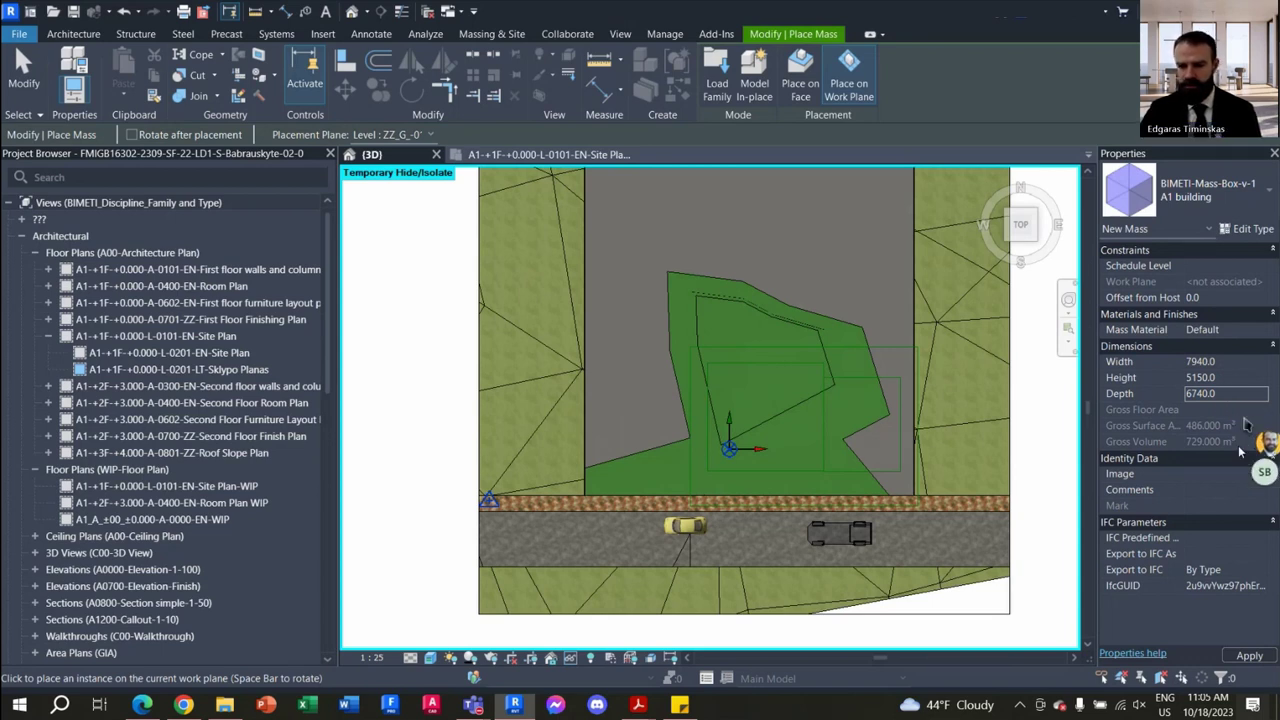
pyautogui.click(1247, 655)
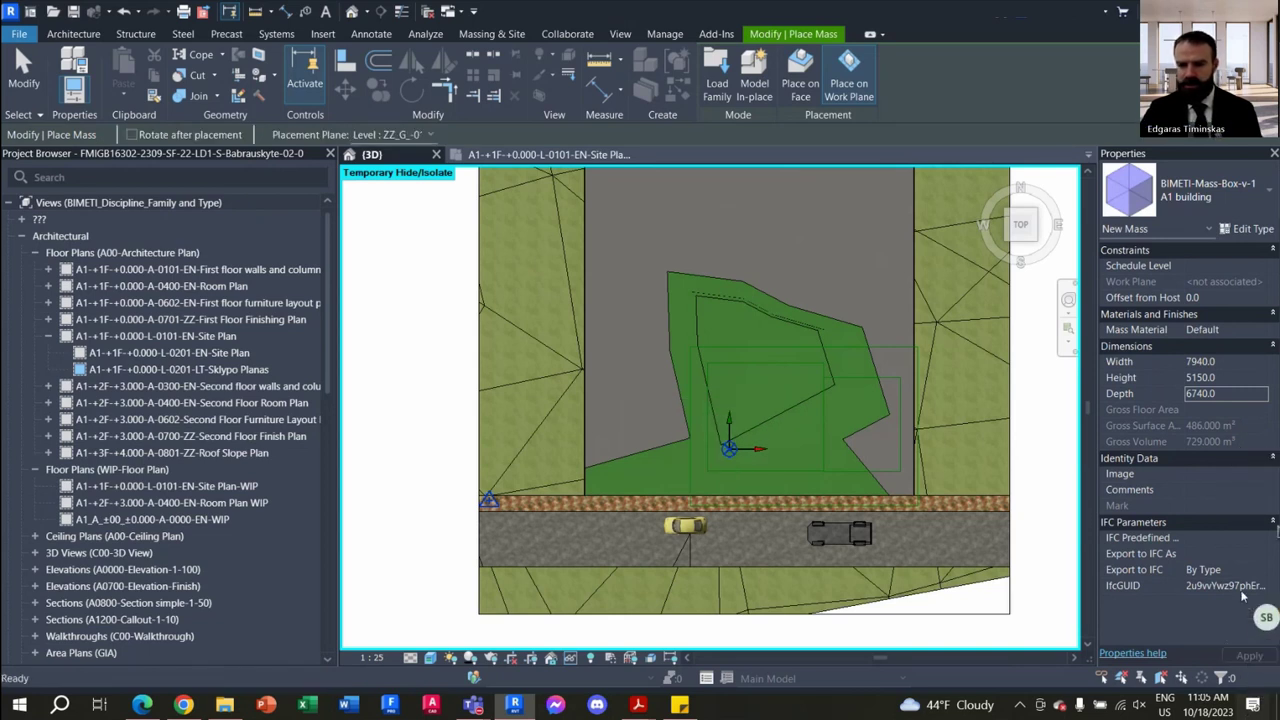
# - Set the mass schedule level to A1_S_-01_-0.850 with a -300 offset from host
pyautogui.click(1261, 267)
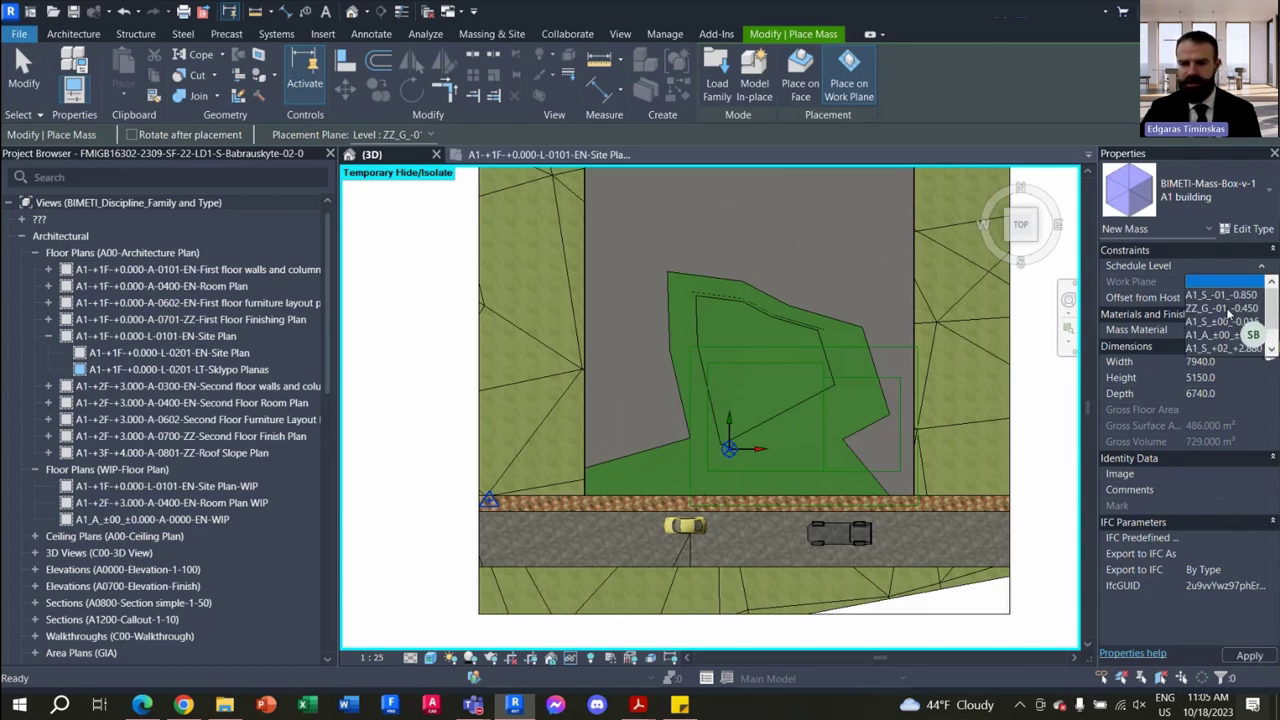
pyautogui.click(1228, 309)
pyautogui.click(1262, 266)
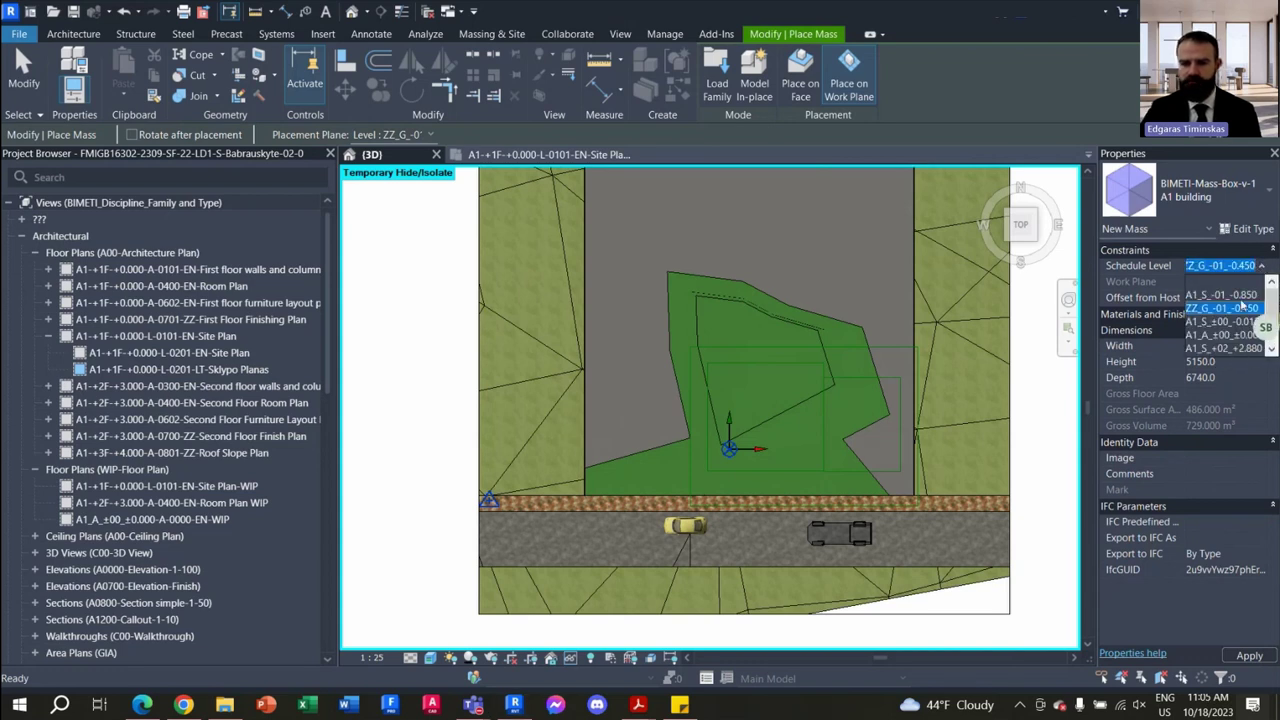
pyautogui.click(1222, 295)
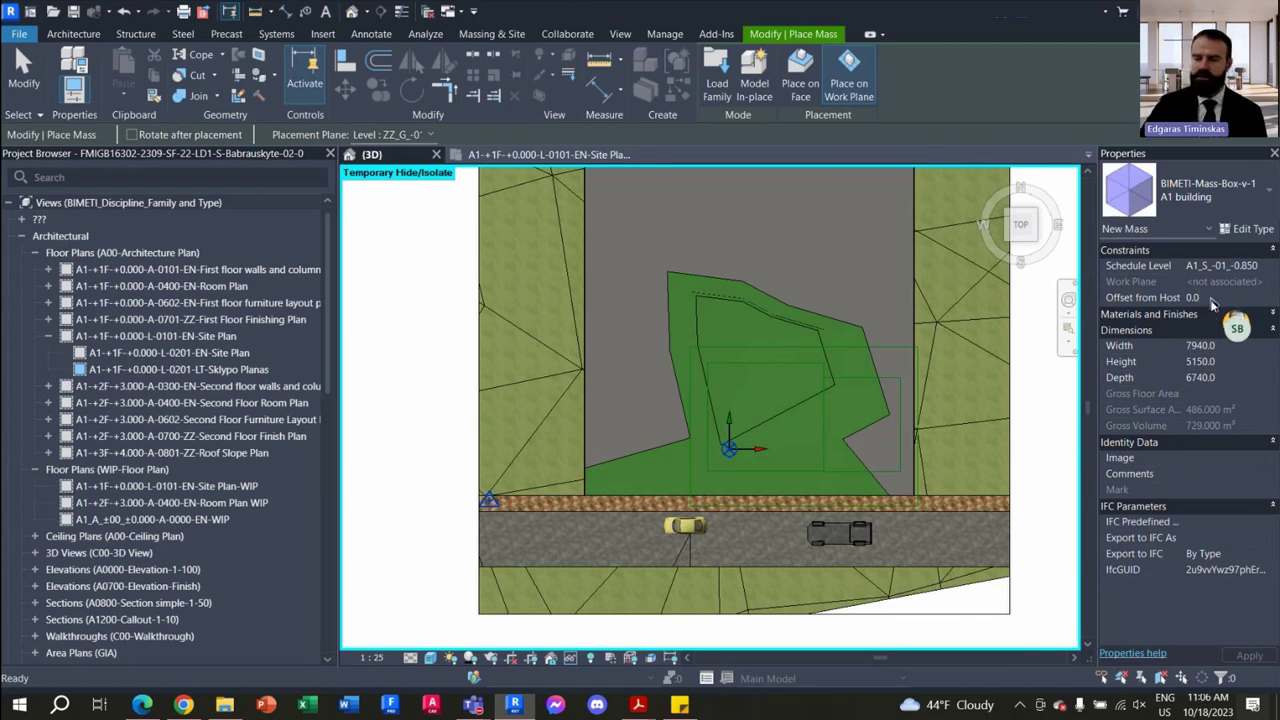
pyautogui.click(1210, 299)
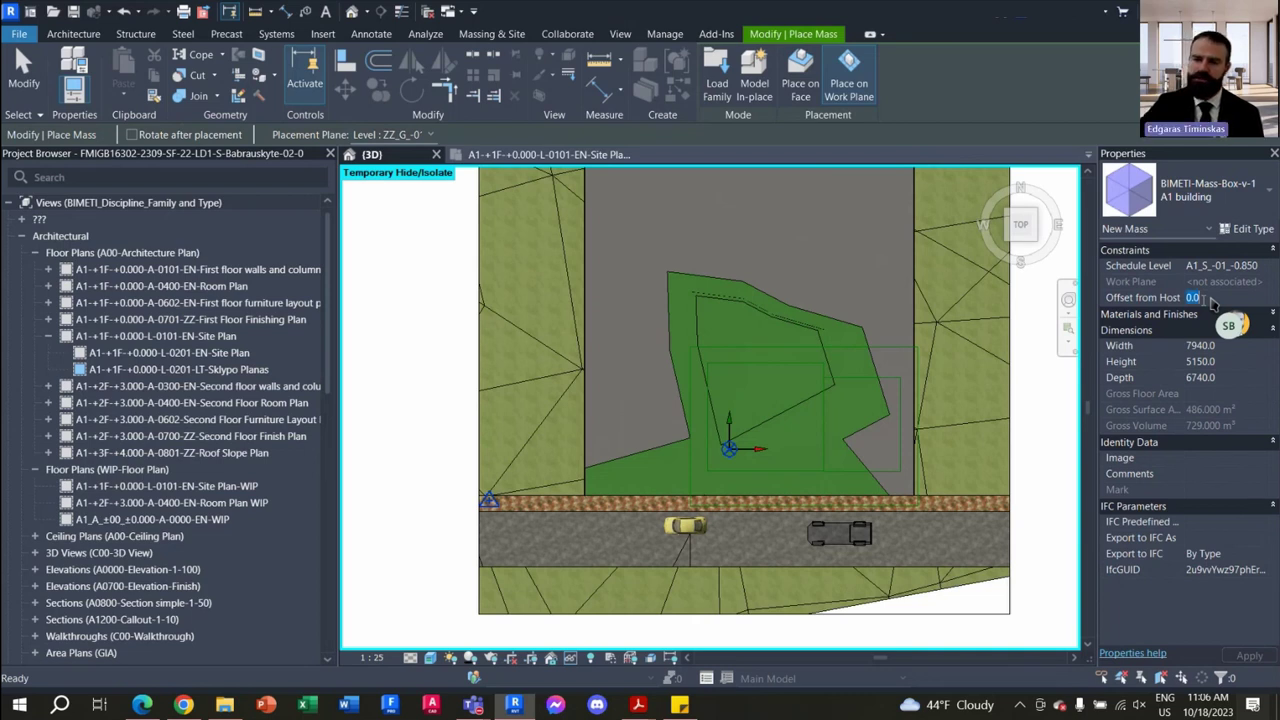
pyautogui.write('-300')
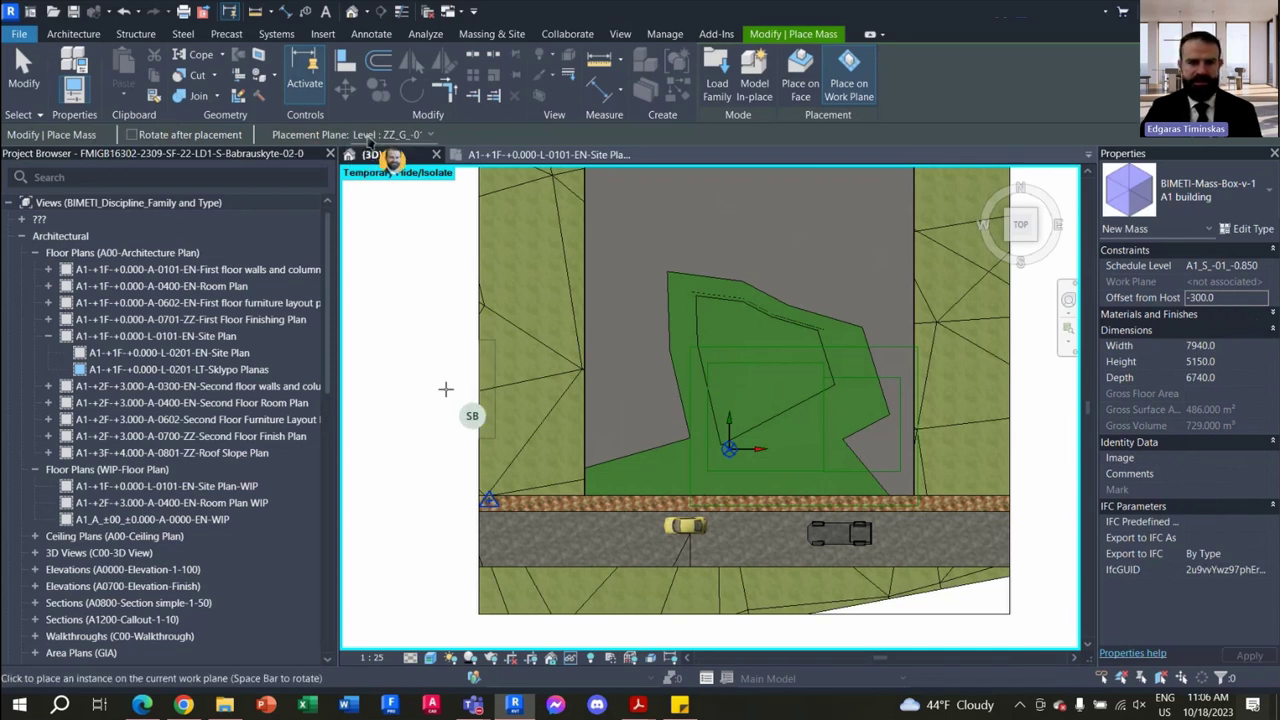
# - Place the A1 box mass on level A1_S_-01_-0.850 within the site area
pyautogui.click(430, 137)
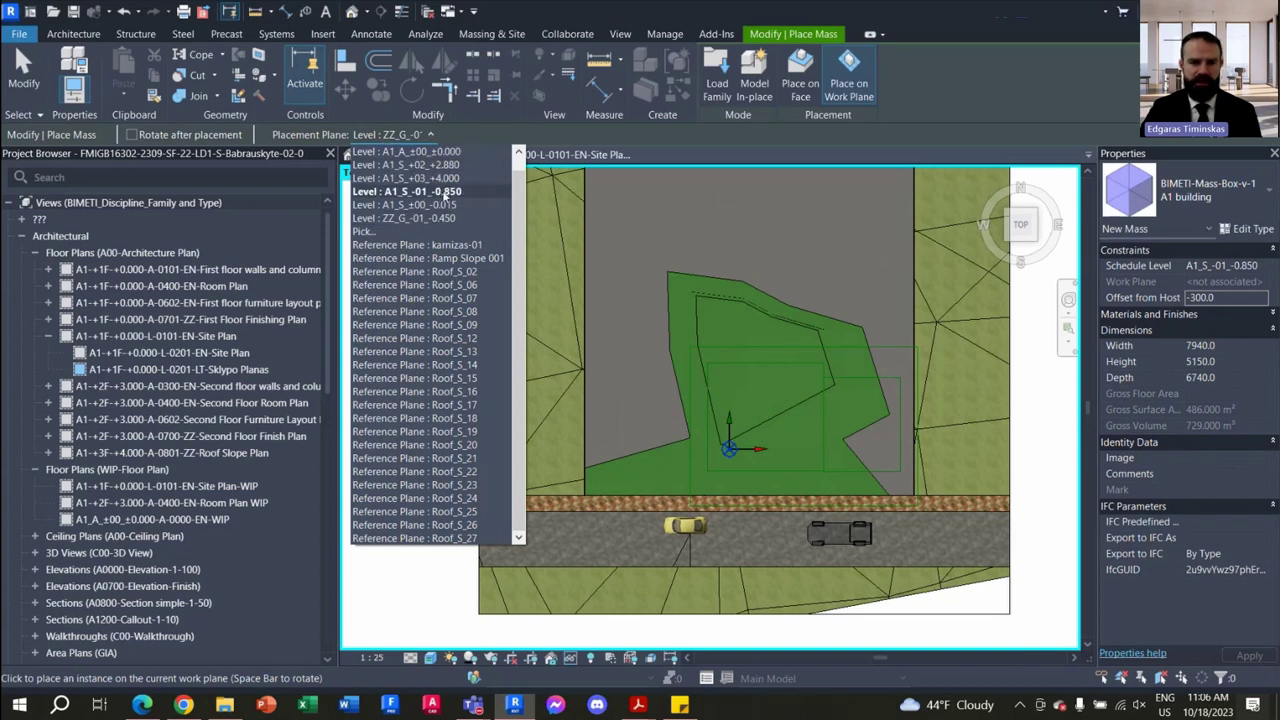
pyautogui.click(446, 193)
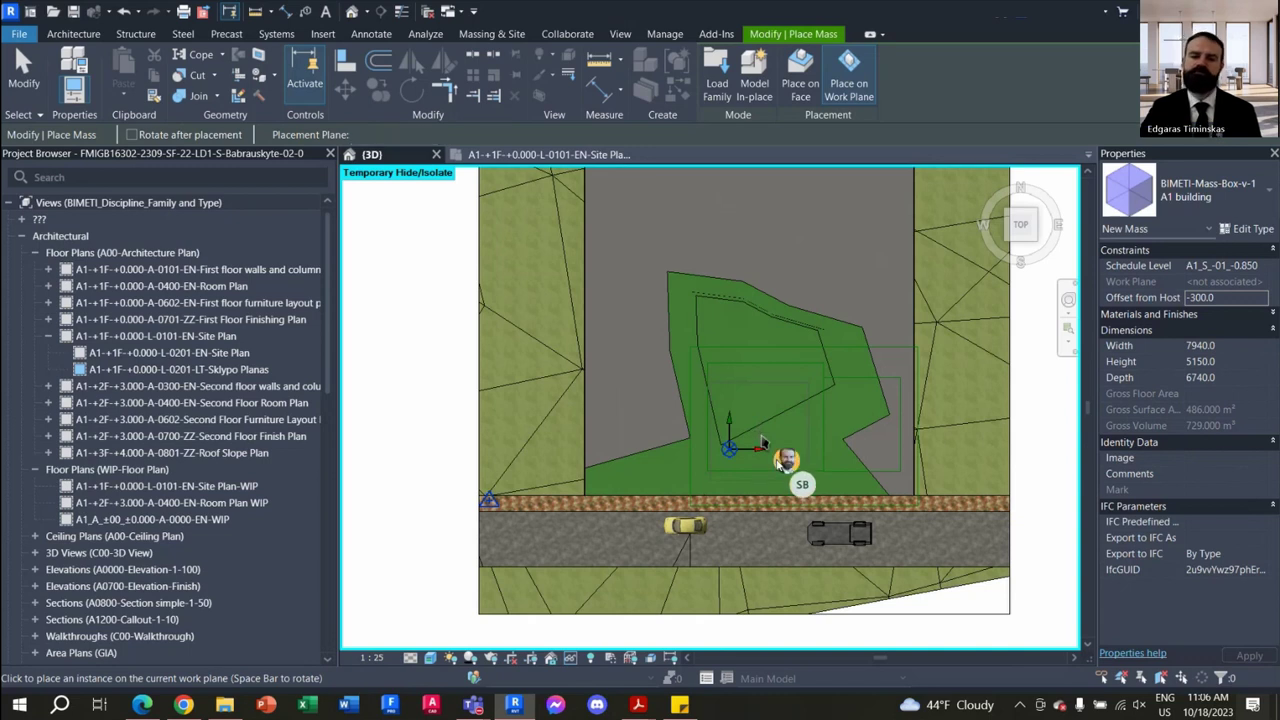
pyautogui.click(762, 440)
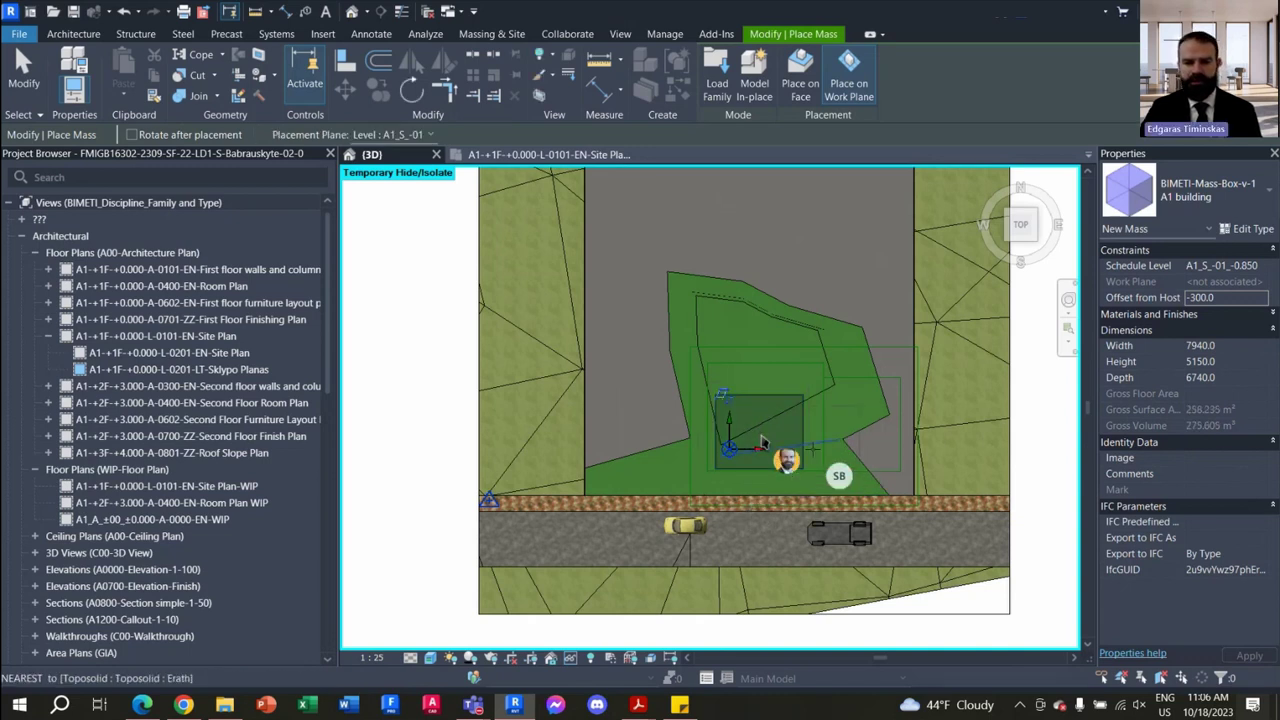
pyautogui.press('Escape')
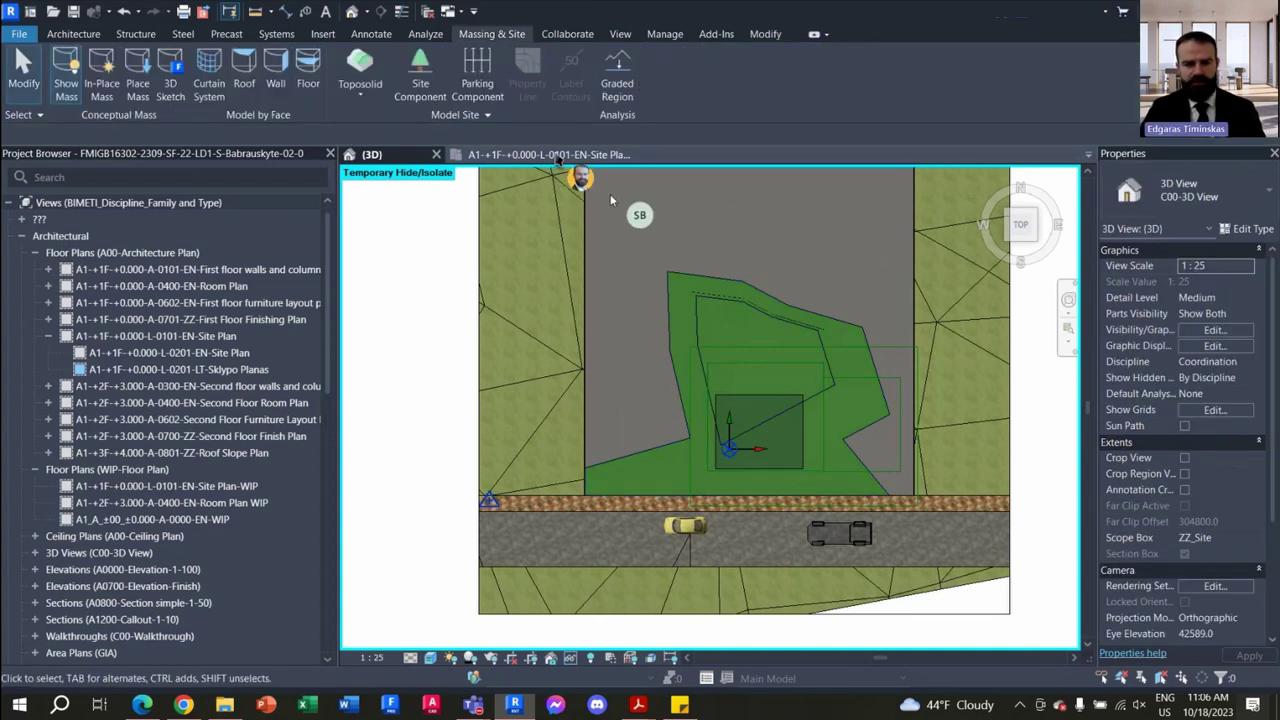
# - In the Site Plan-WIP view, try picking the property line along the right edge
pyautogui.click(558, 157)
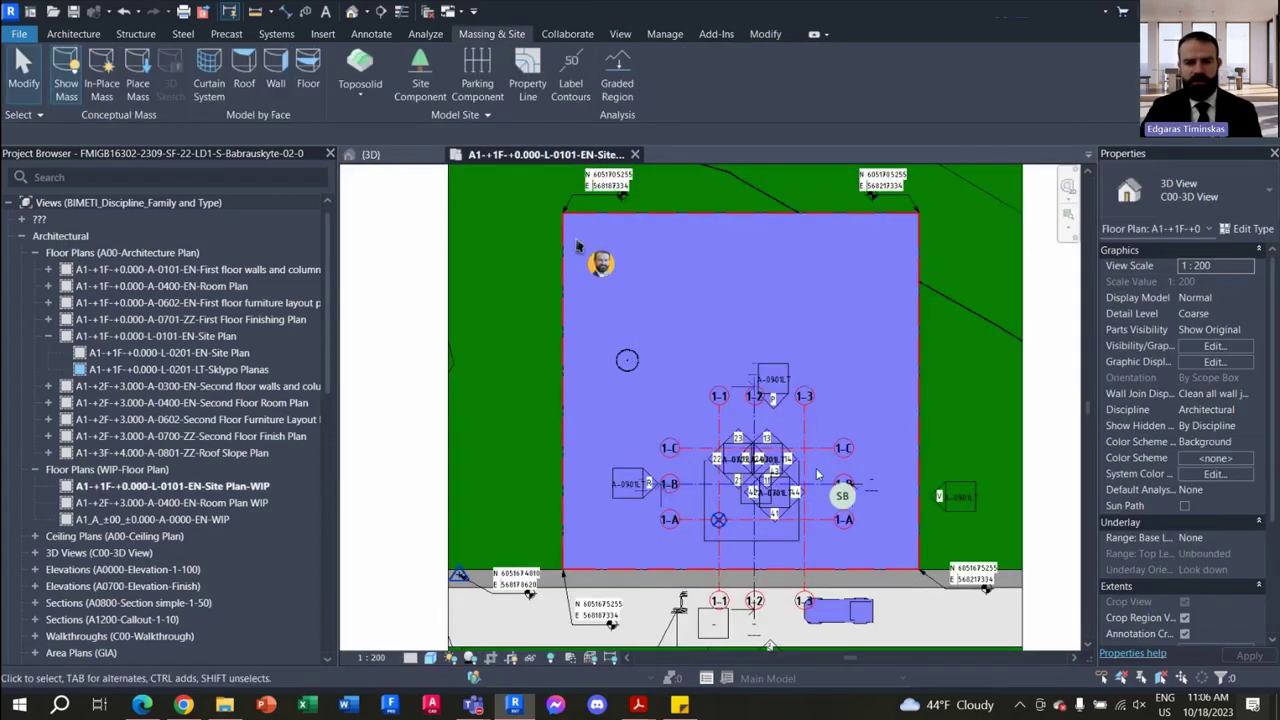
pyautogui.scroll(1, 793, 536)
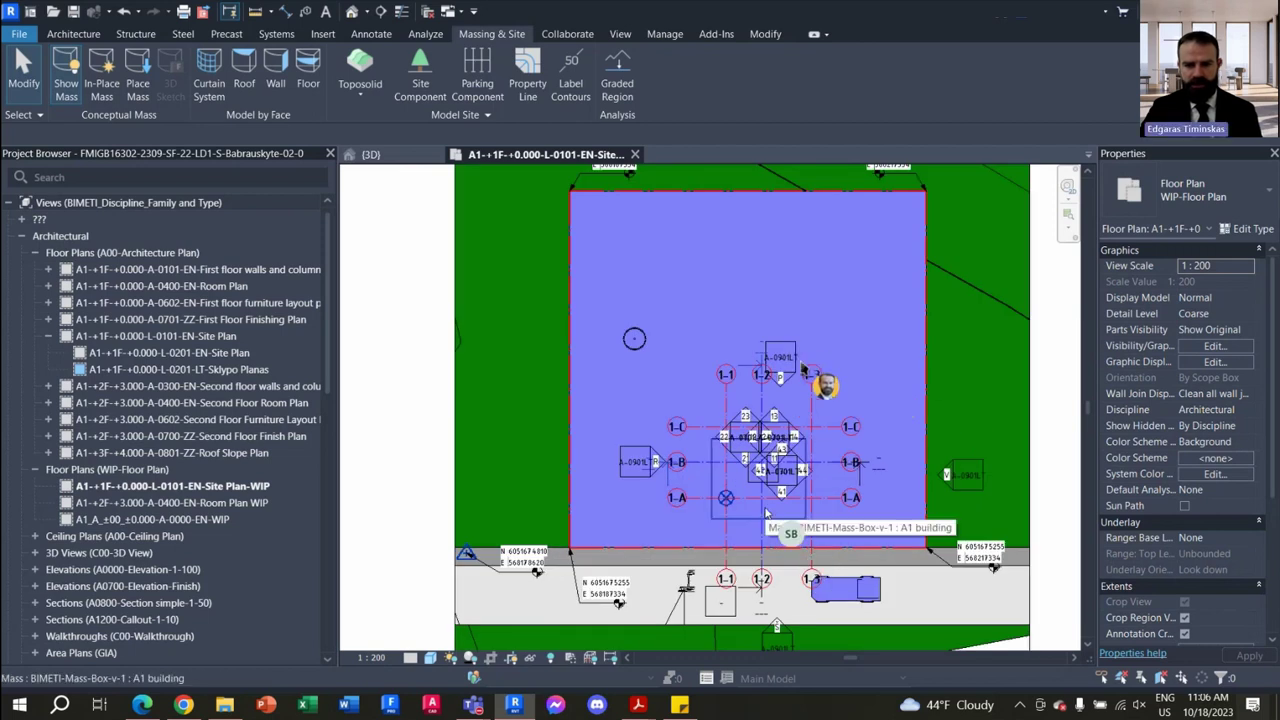
pyautogui.click(924, 287)
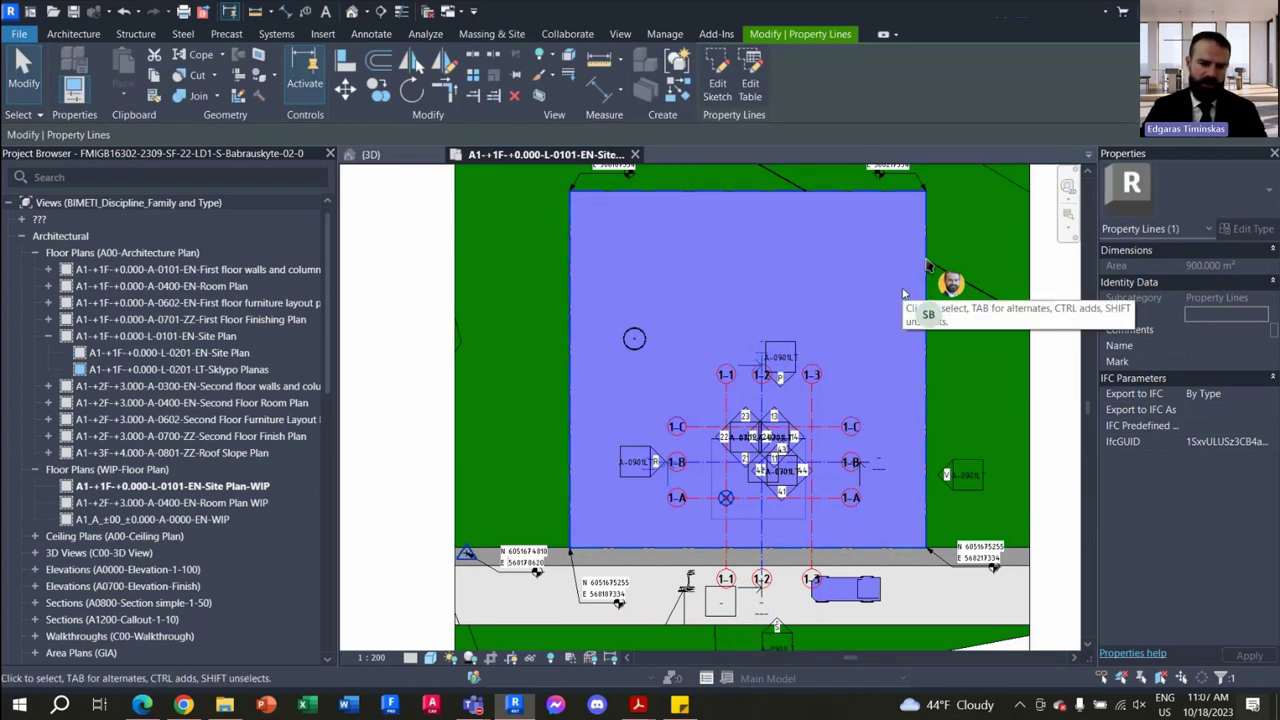
pyautogui.press('Escape')
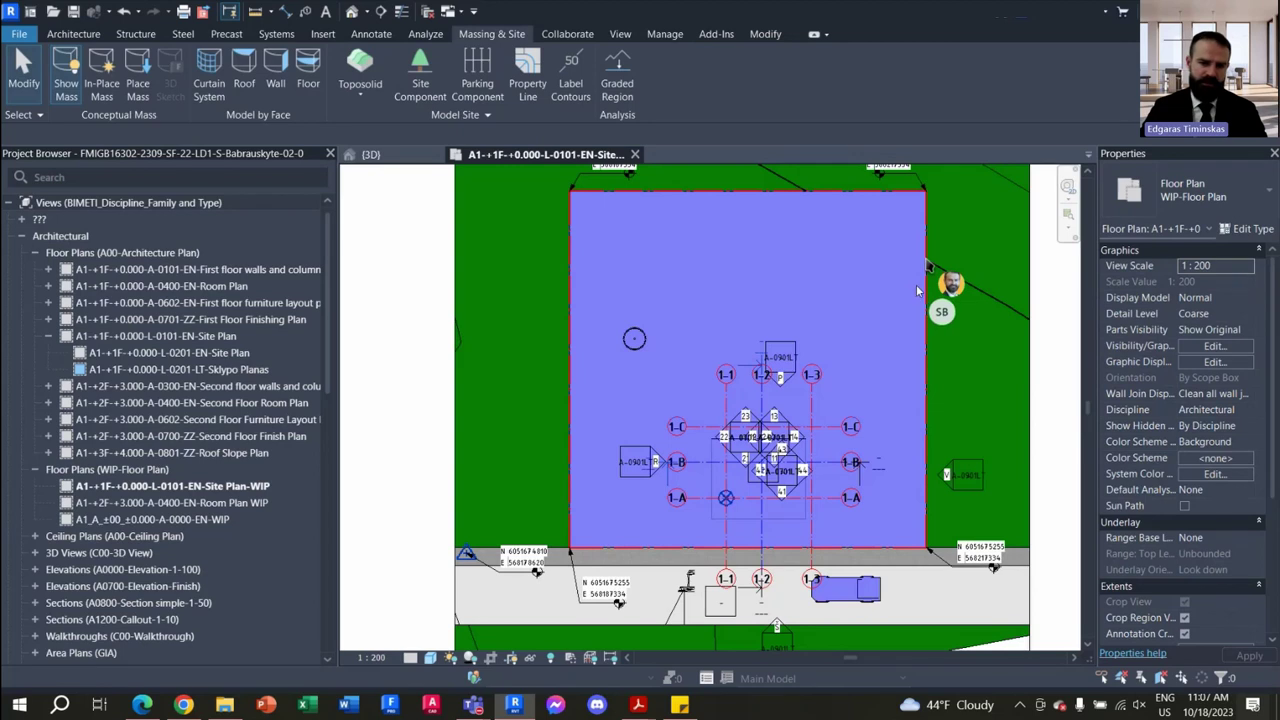
pyautogui.scroll(2, 920, 280)
pyautogui.scroll(2, 920, 280)
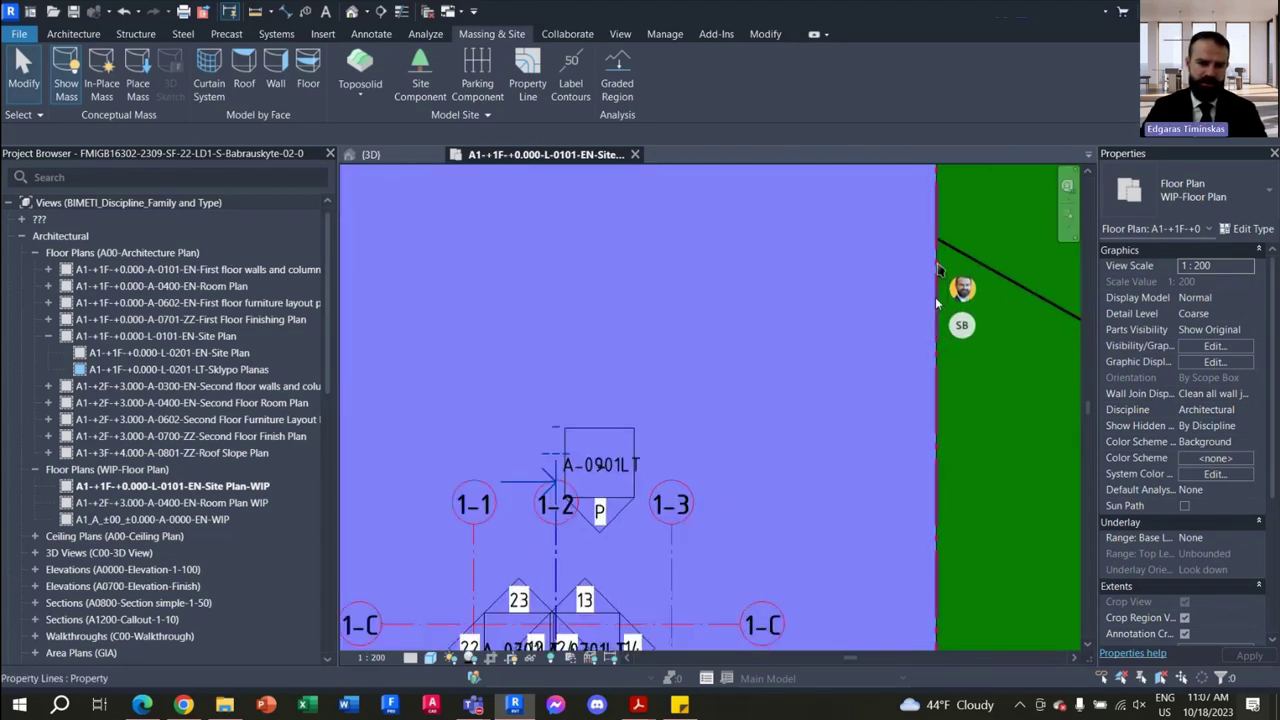
pyautogui.click(937, 303)
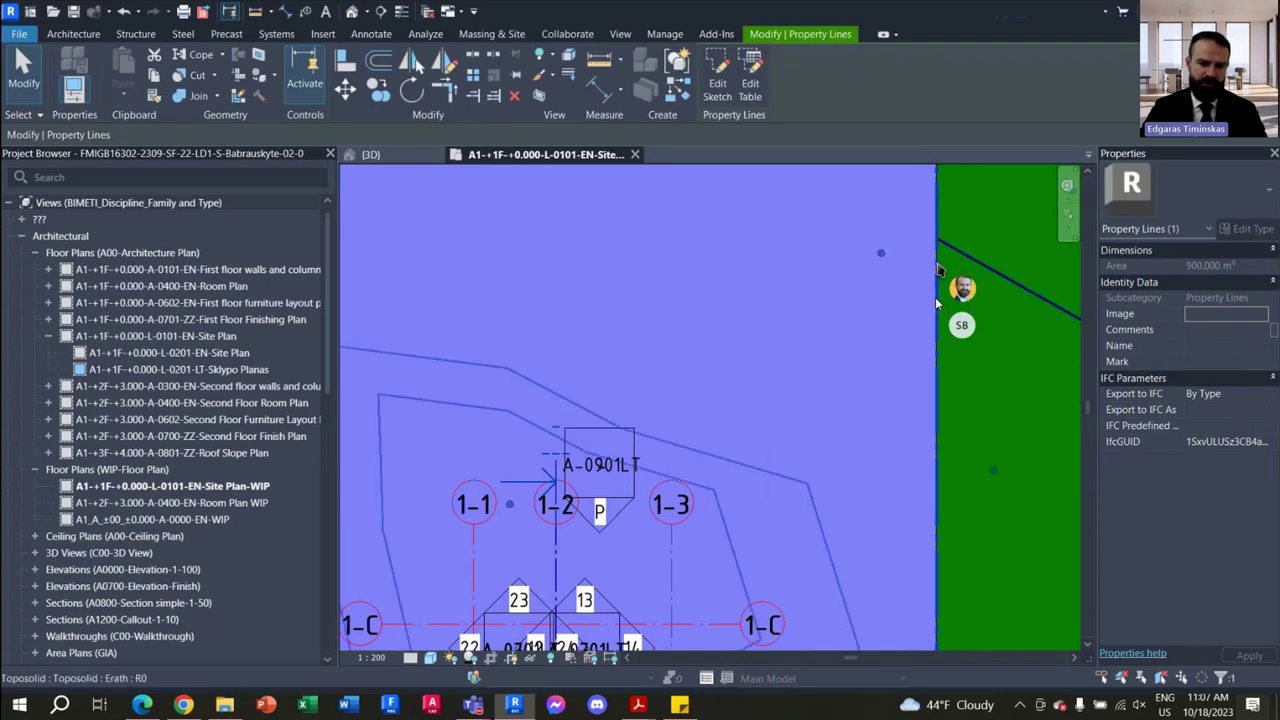
pyautogui.press('Tab')
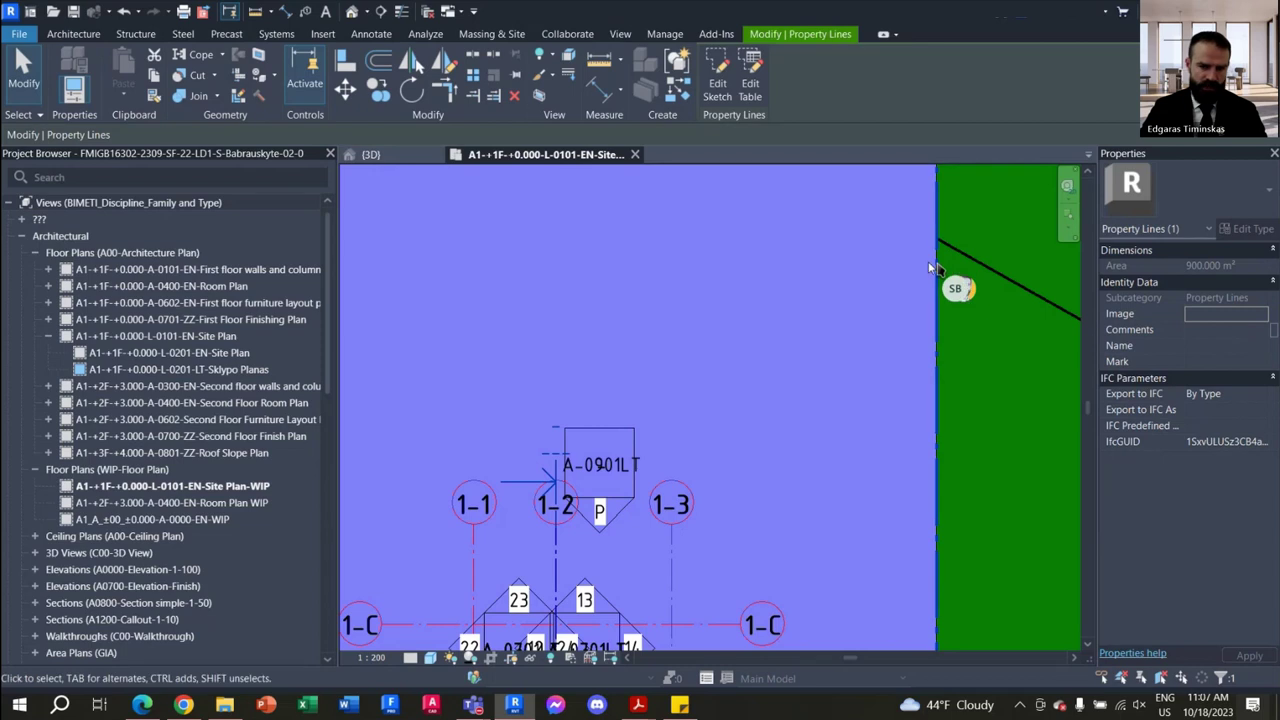
pyautogui.press('Escape')
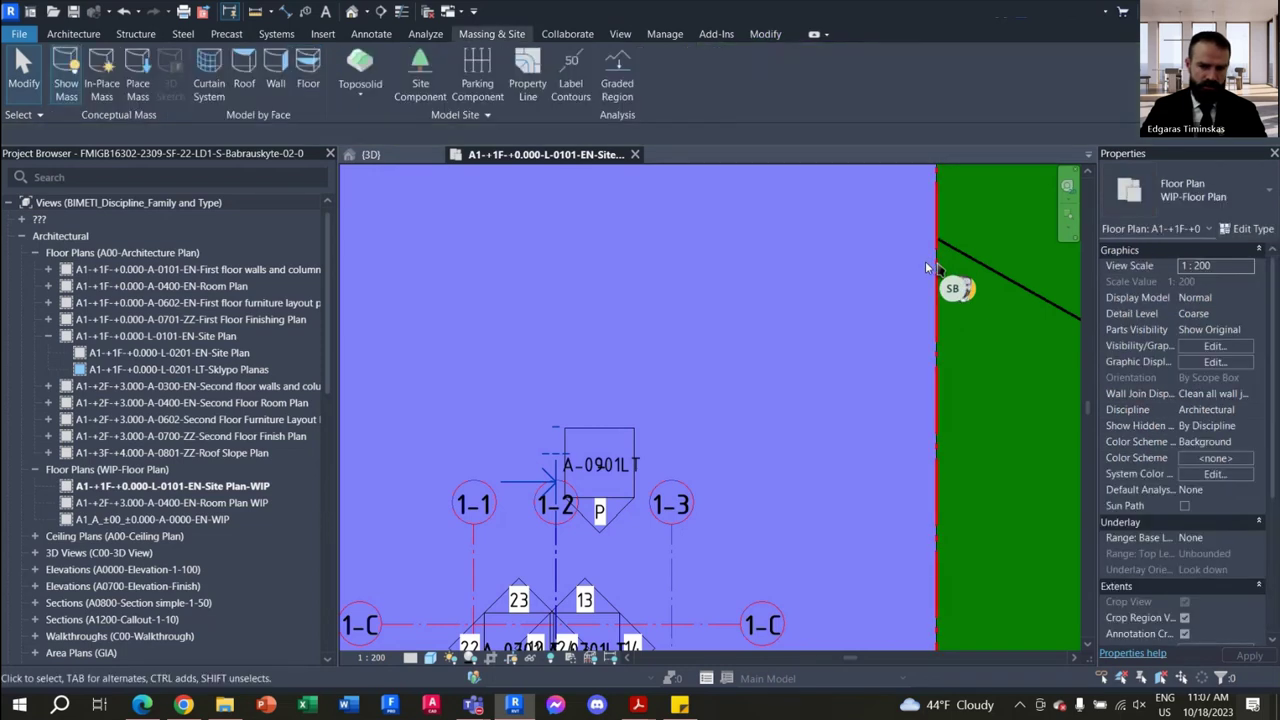
pyautogui.click(936, 268)
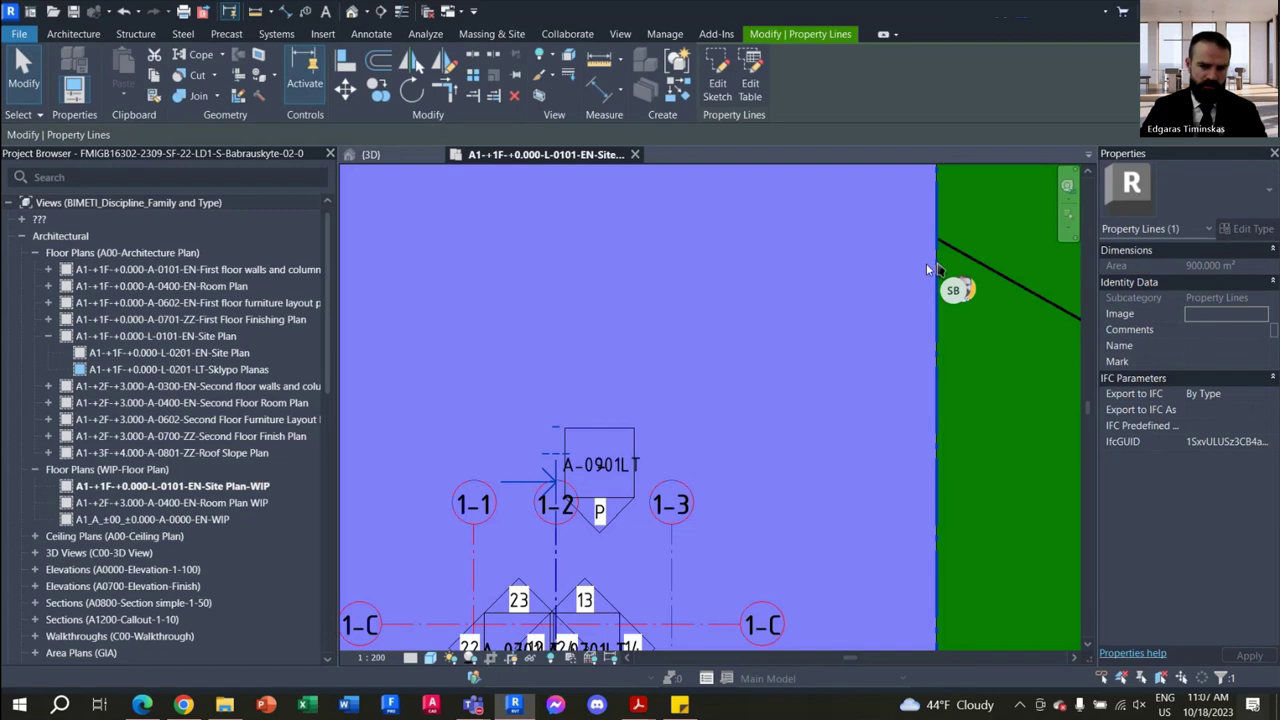
pyautogui.press('Escape')
pyautogui.click(928, 272)
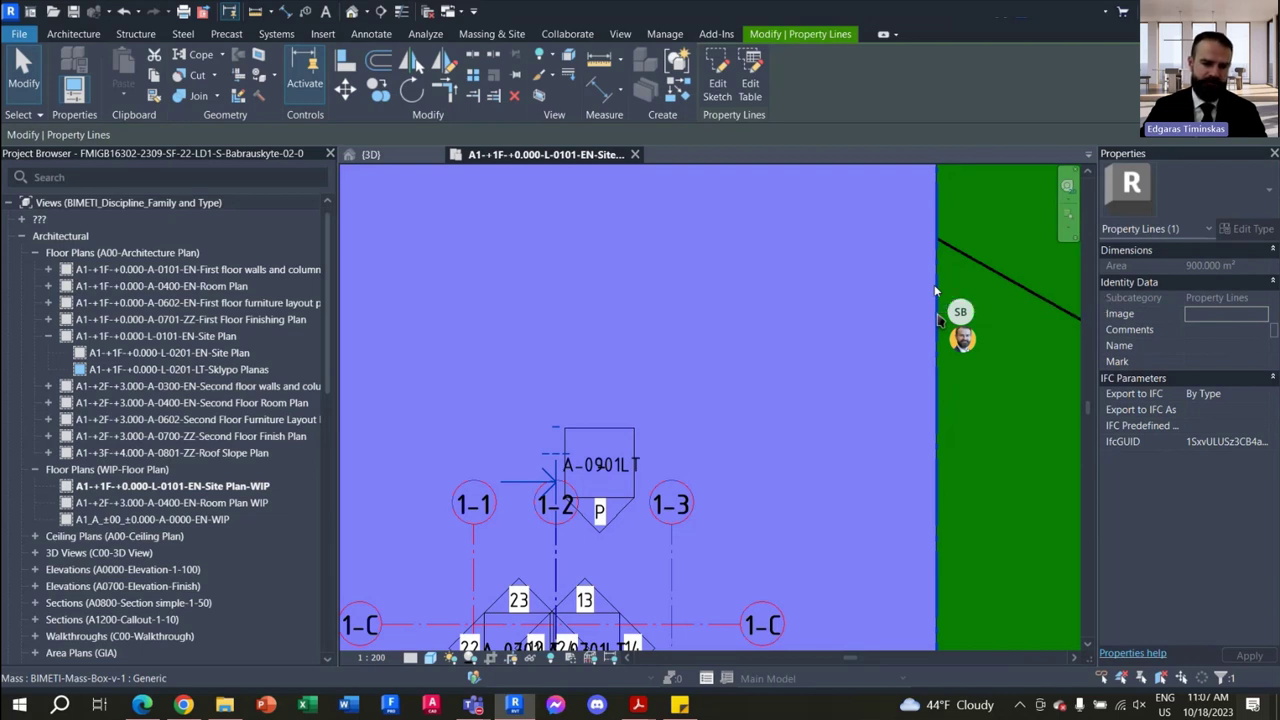
# - Temporarily hide the large generic site mass and select the A1 building mass
pyautogui.click(935, 290)
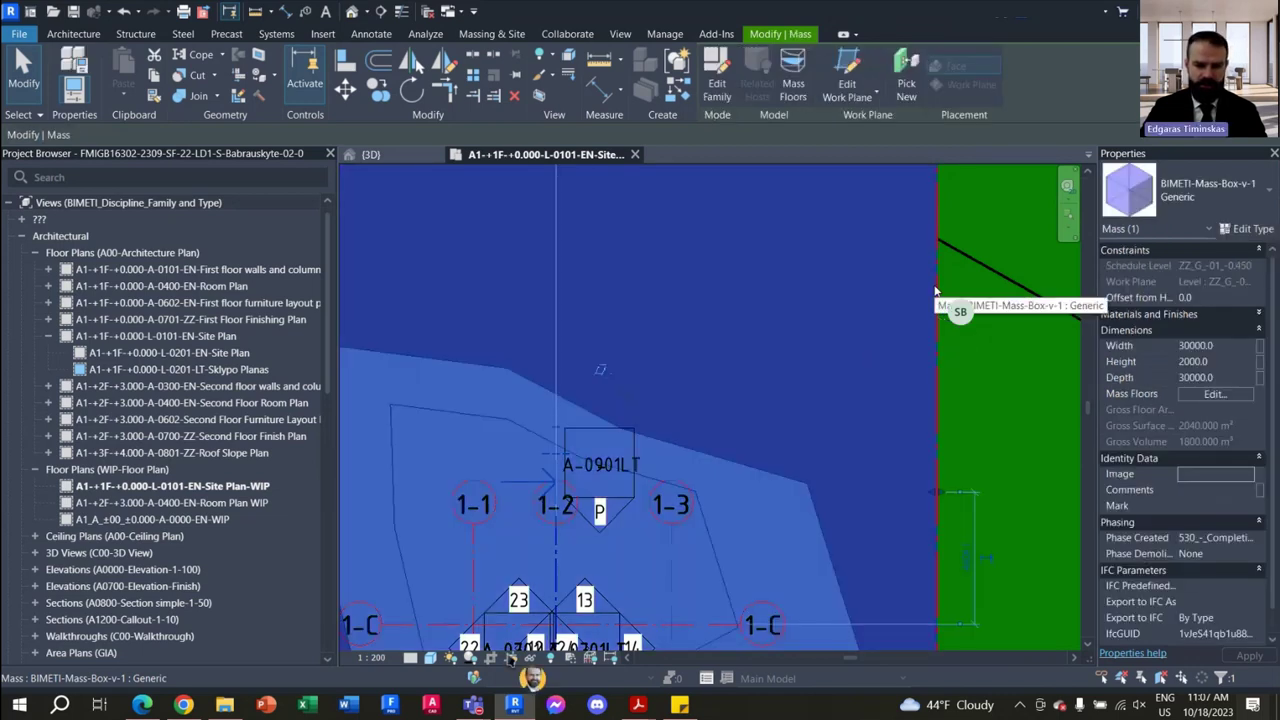
pyautogui.click(531, 657)
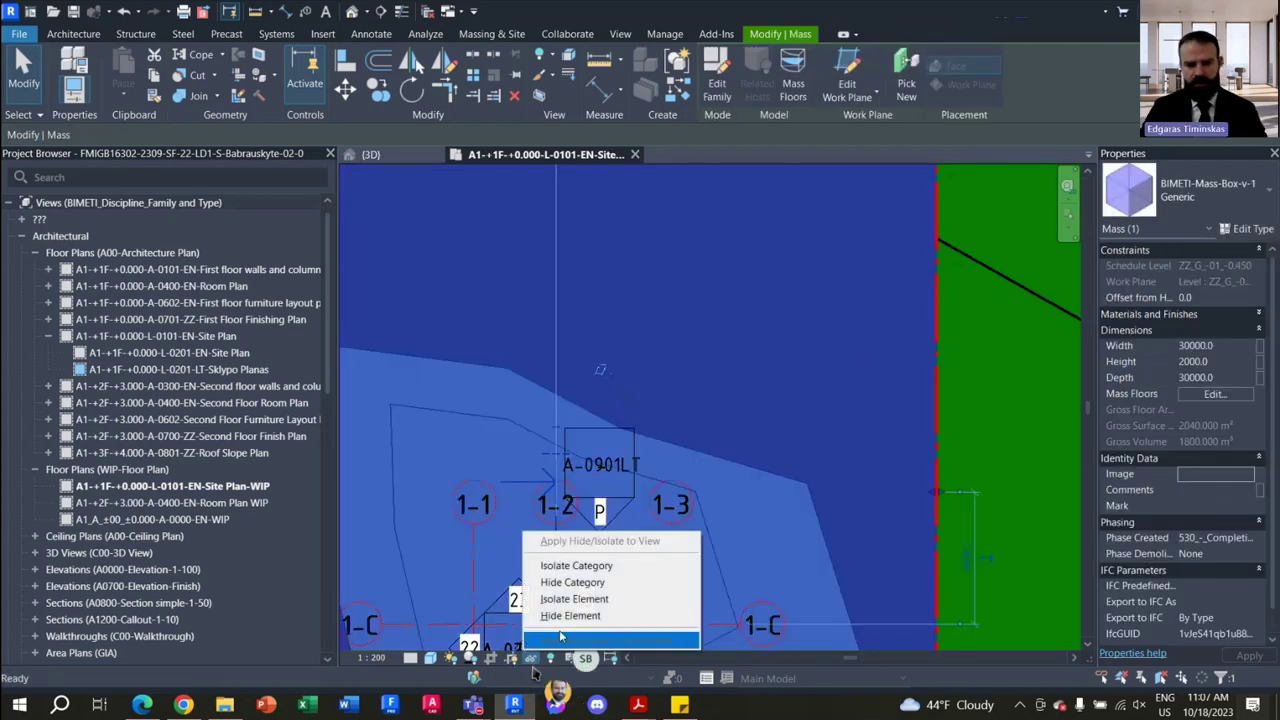
pyautogui.click(531, 657)
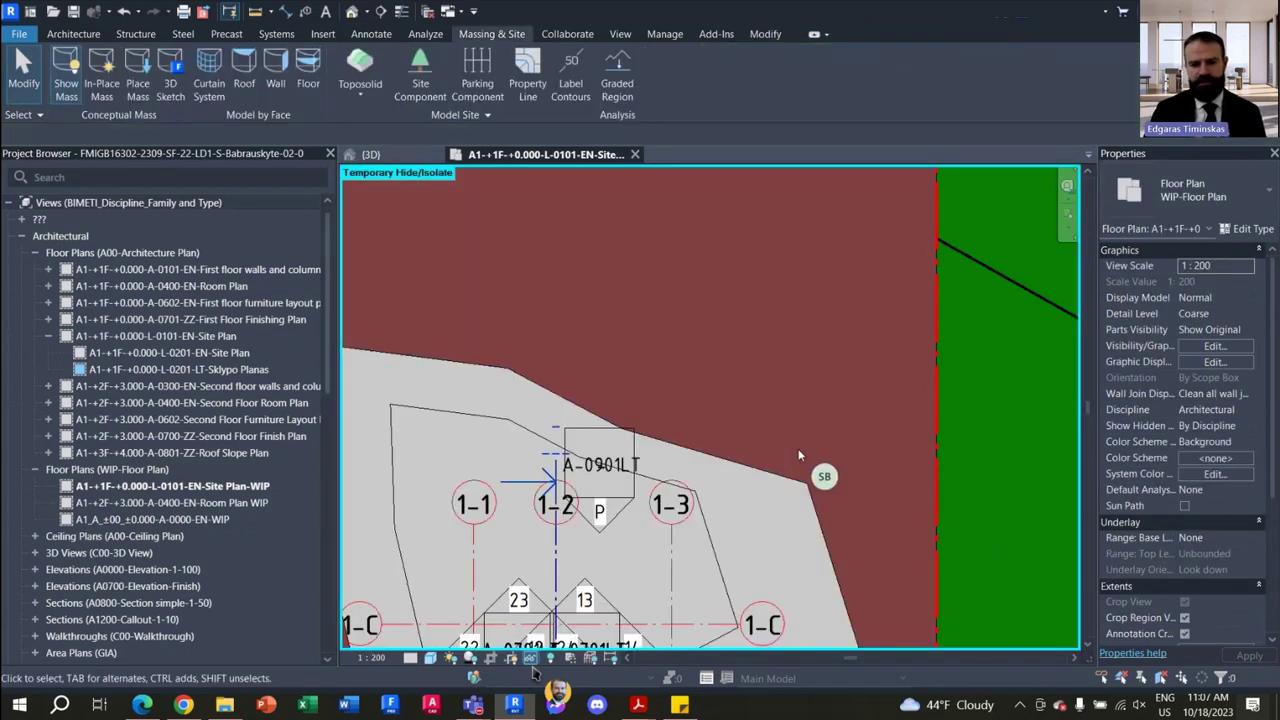
pyautogui.scroll(-2, 790, 458)
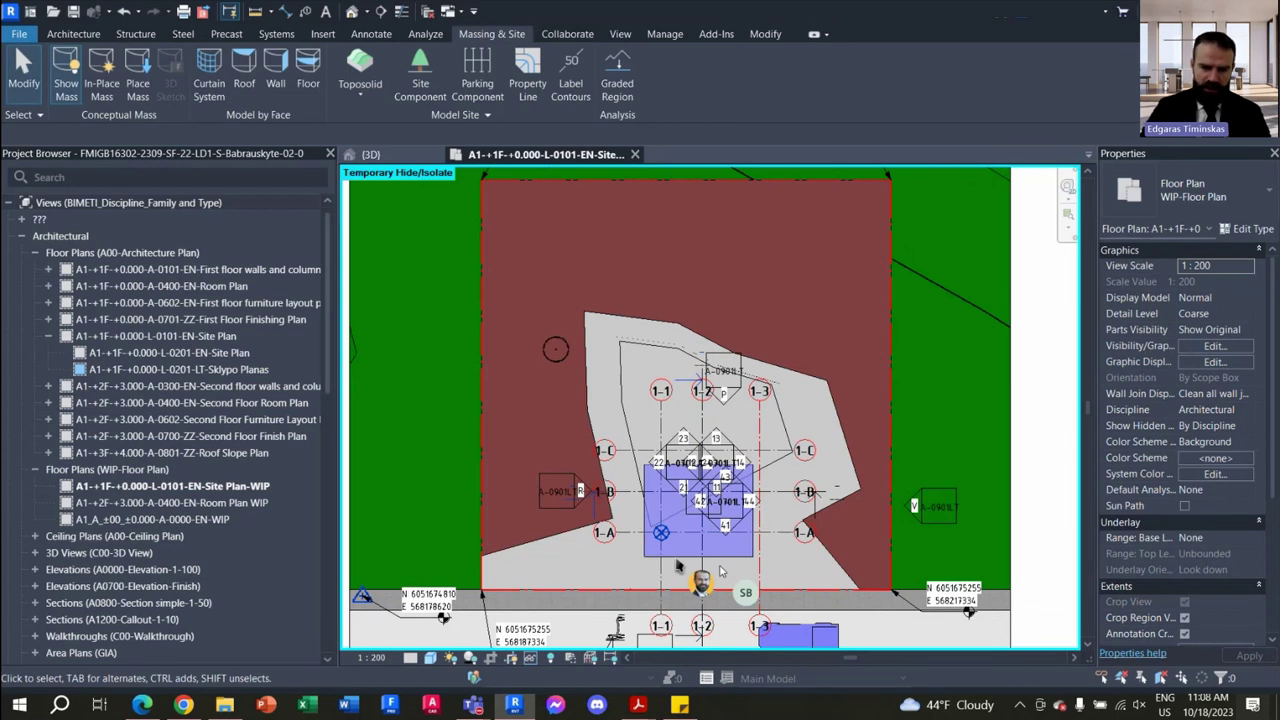
pyautogui.scroll(1, 677, 564)
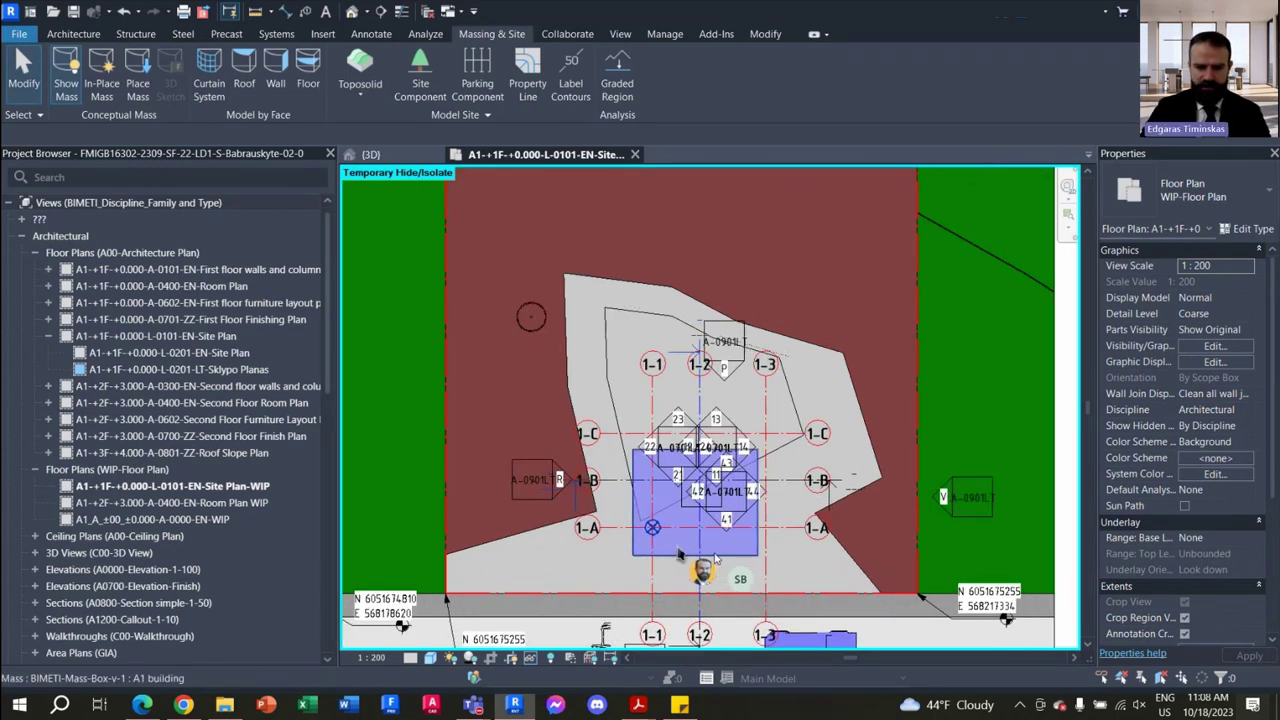
pyautogui.click(679, 553)
pyautogui.scroll(1, 693, 560)
pyautogui.scroll(1, 693, 562)
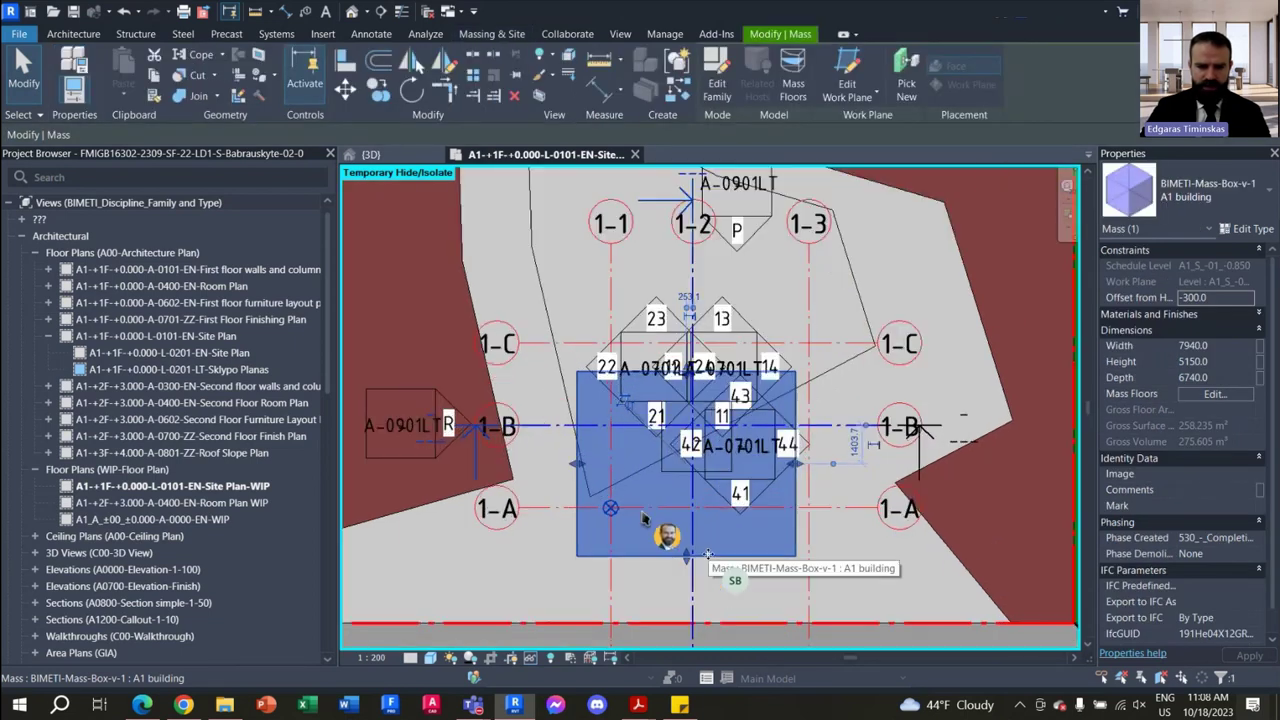
# - Move the A1 mass so its lower-left corner snaps onto the 1-1/1-A grid intersection
pyautogui.click(345, 90)
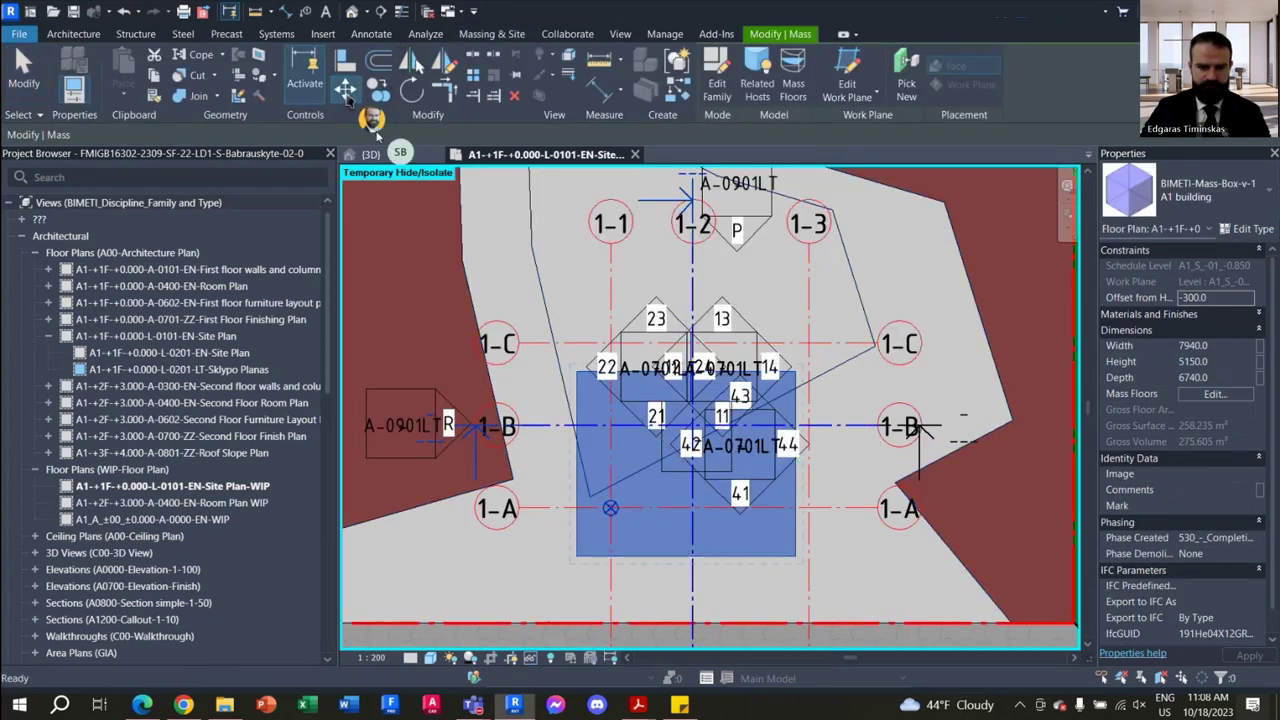
pyautogui.click(576, 557)
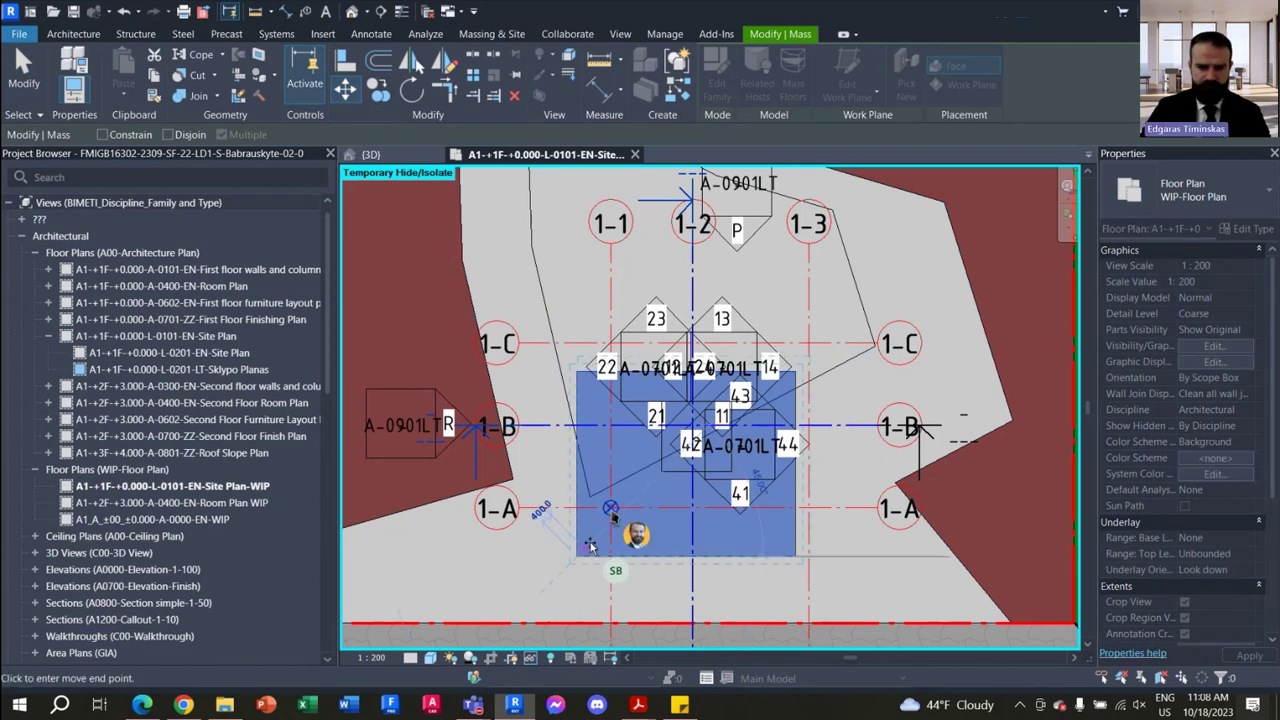
pyautogui.scroll(2, 610, 513)
pyautogui.scroll(3, 620, 503)
pyautogui.scroll(2, 628, 494)
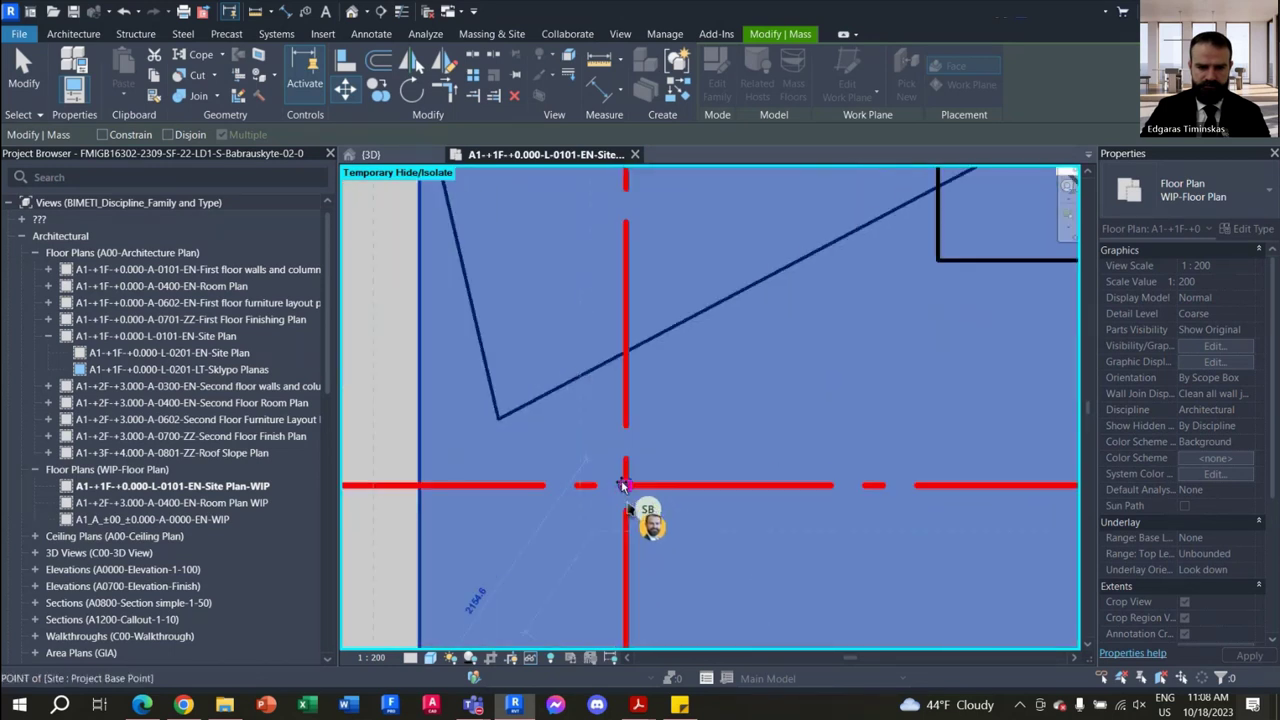
pyautogui.scroll(1, 628, 494)
pyautogui.scroll(1, 630, 495)
pyautogui.click(628, 489)
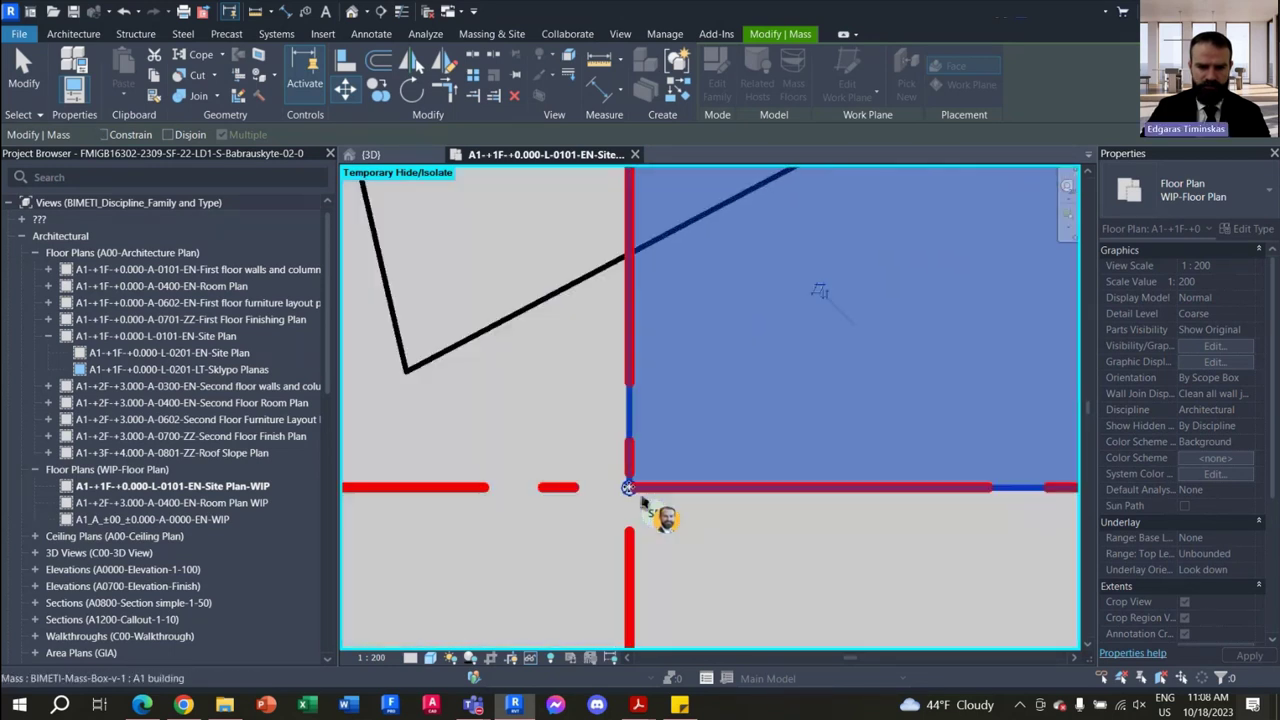
pyautogui.scroll(-1, 571, 428)
pyautogui.scroll(-1, 578, 432)
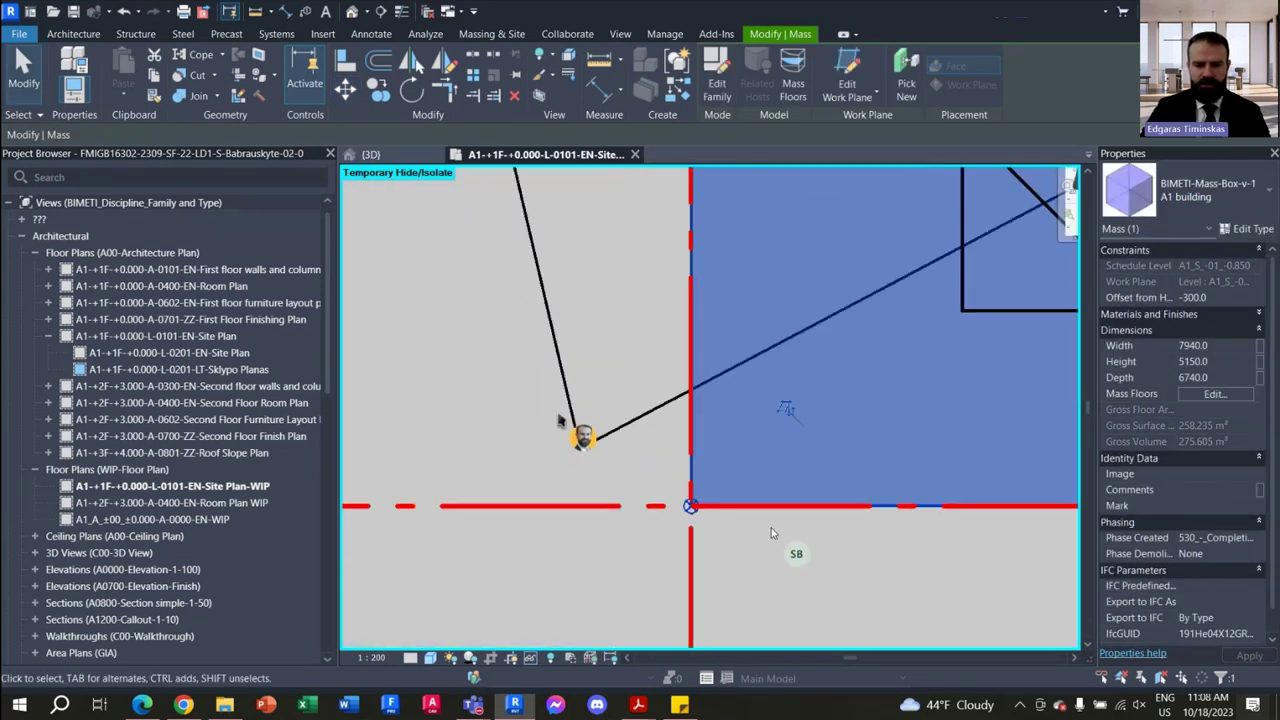
pyautogui.scroll(-2, 574, 432)
pyautogui.scroll(-1, 560, 419)
pyautogui.scroll(-1, 560, 420)
pyautogui.scroll(1, 995, 520)
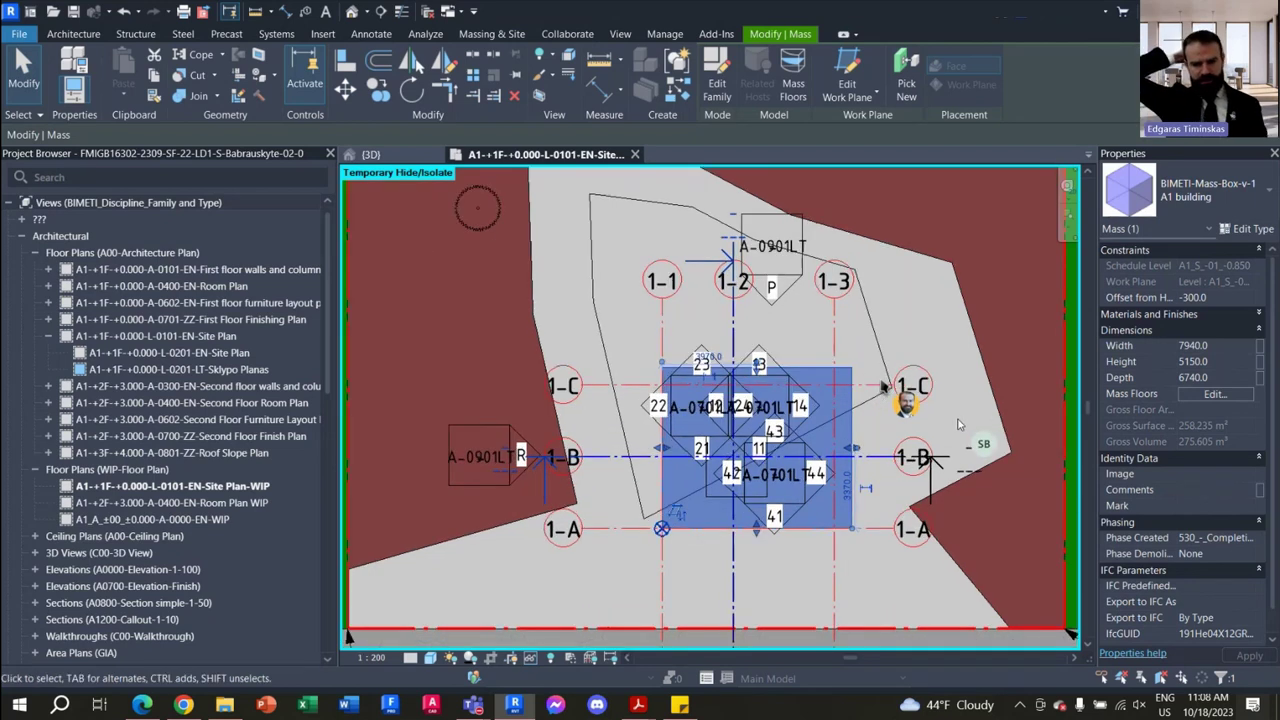
pyautogui.scroll(2, 892, 471)
pyautogui.scroll(1, 790, 548)
pyautogui.scroll(1, 790, 548)
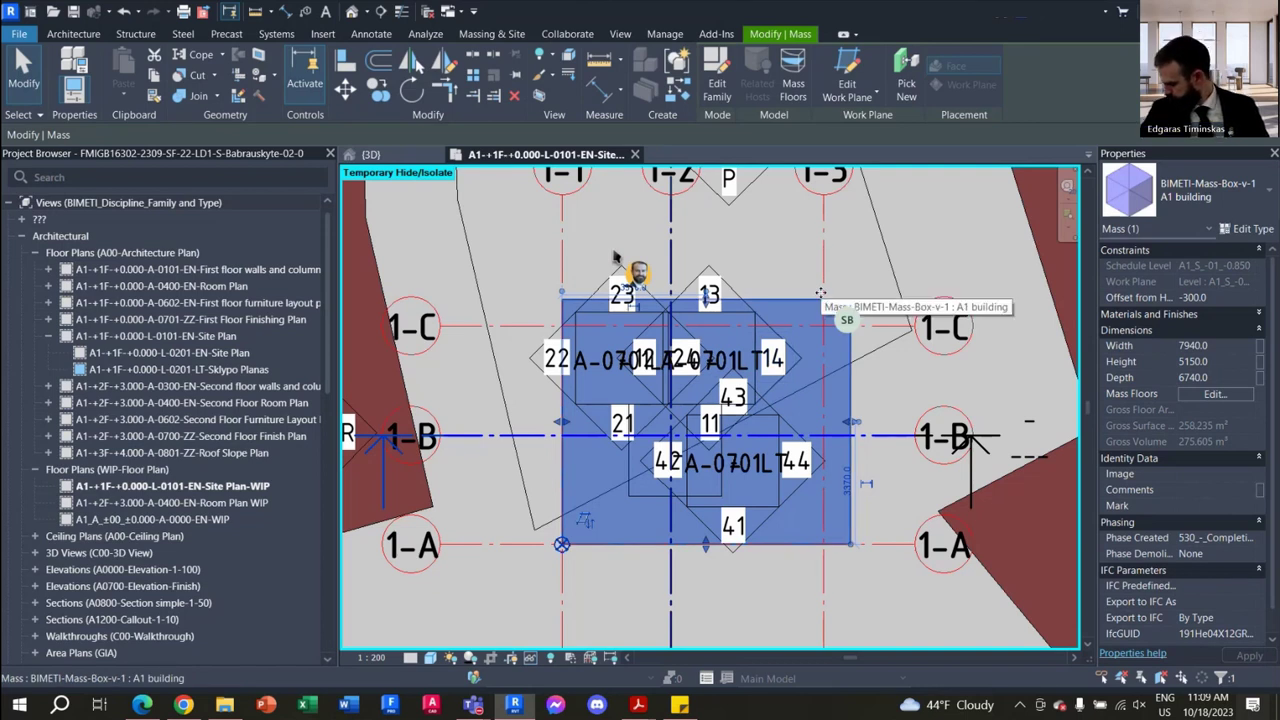
# - Move the A1 mass 370 mm from its top-right corner past grid 1-C
pyautogui.click(73, 33)
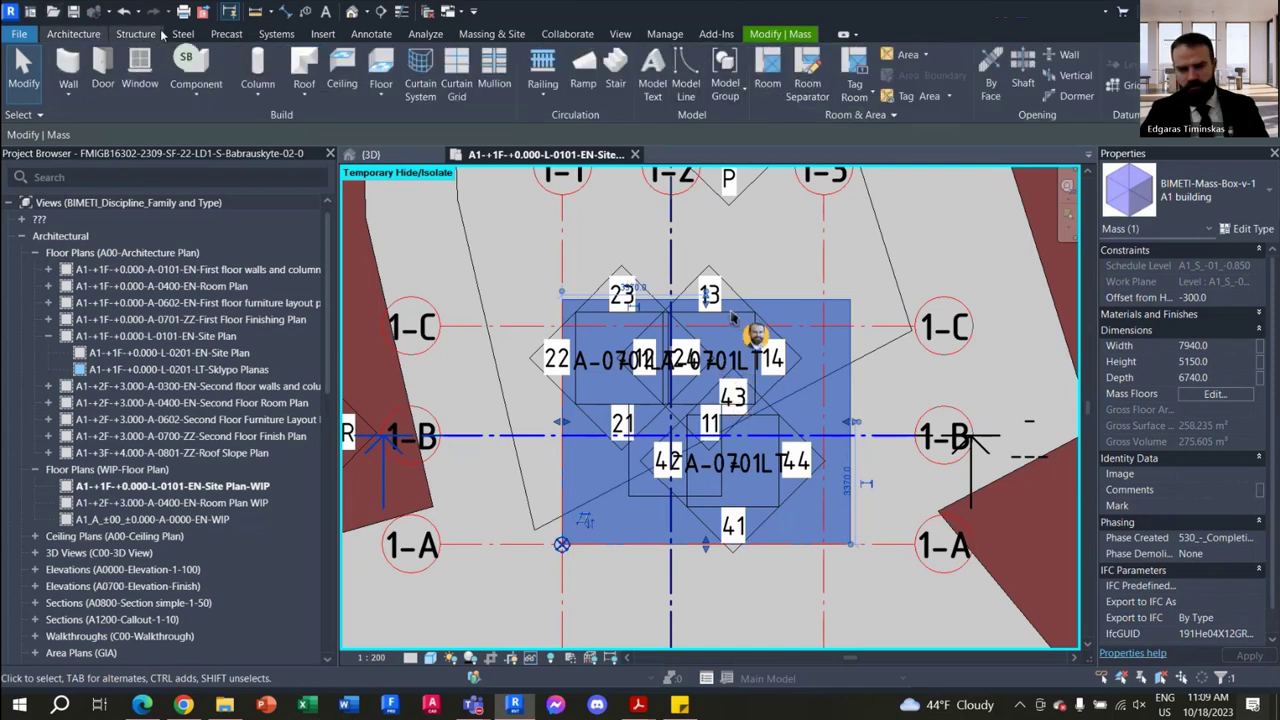
pyautogui.click(160, 34)
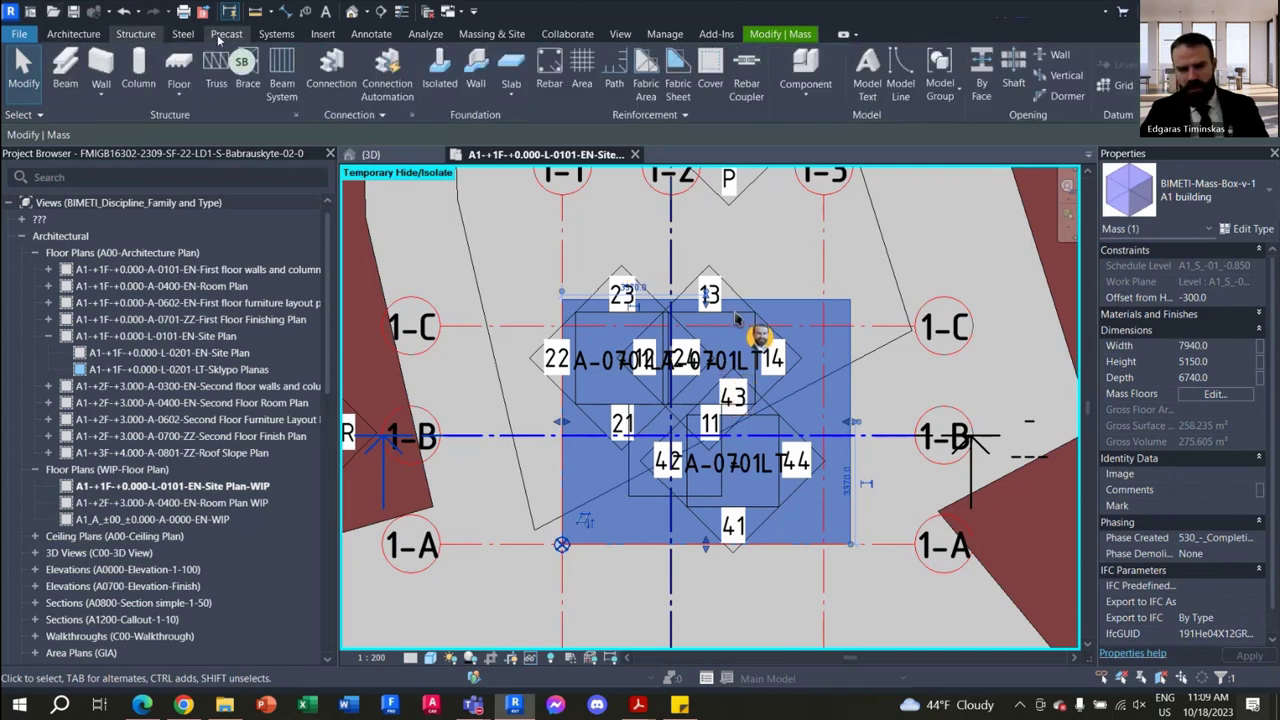
pyautogui.click(790, 34)
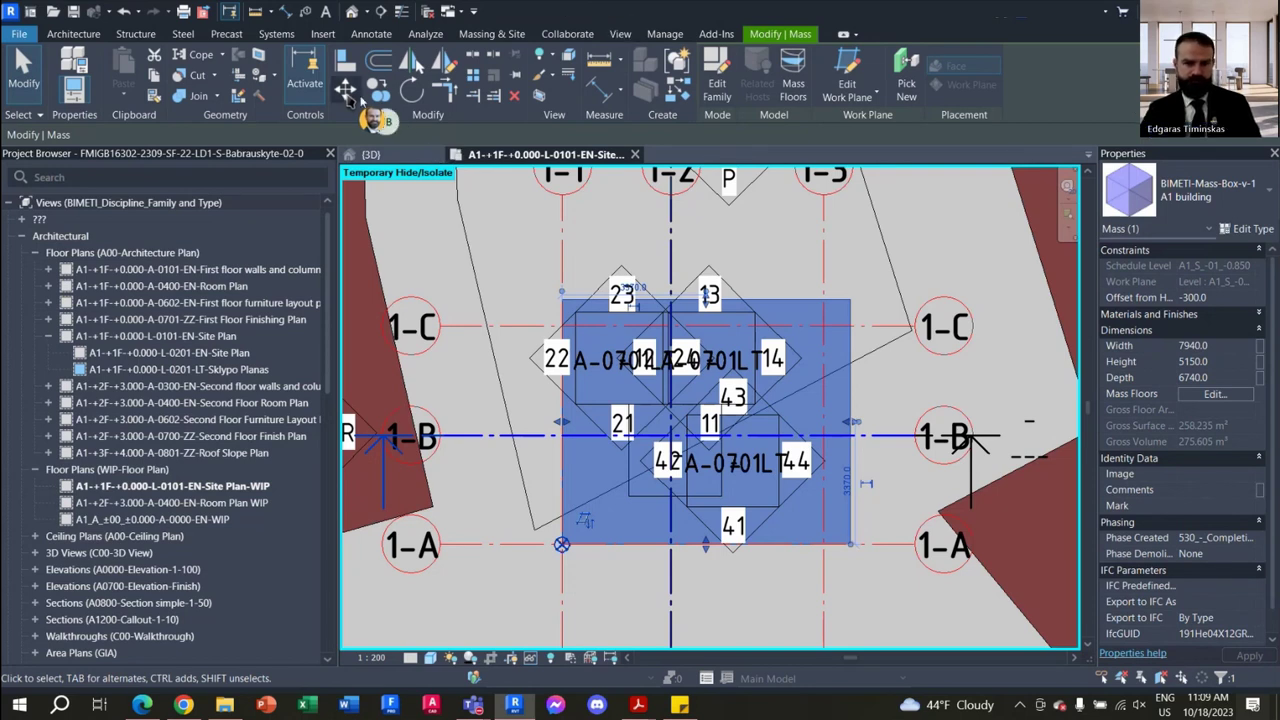
pyautogui.click(345, 90)
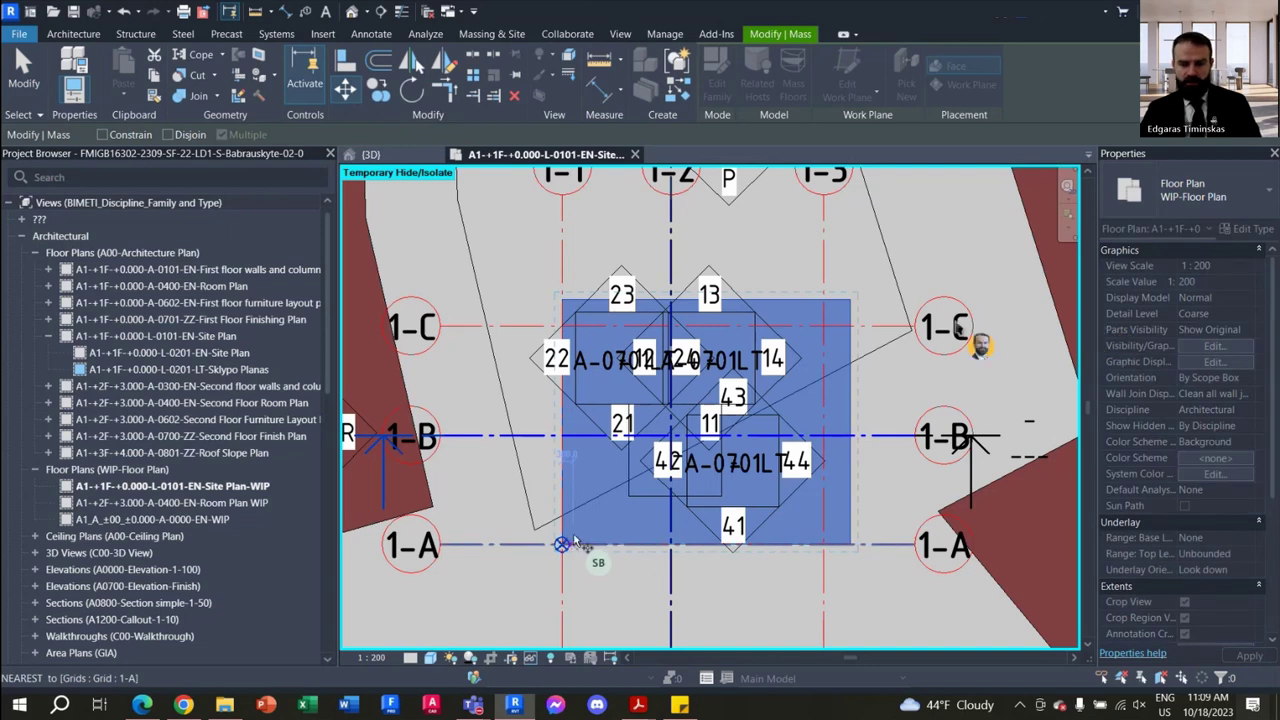
pyautogui.click(849, 301)
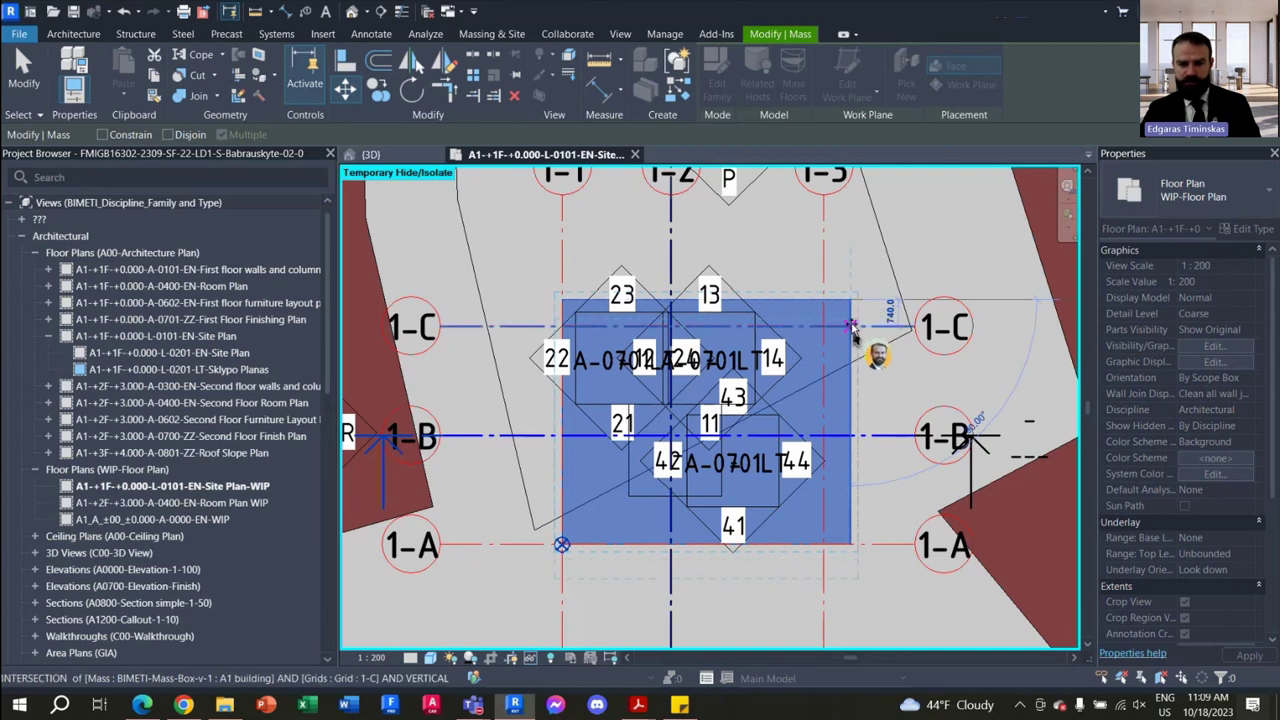
pyautogui.scroll(1, 851, 333)
pyautogui.scroll(3, 851, 333)
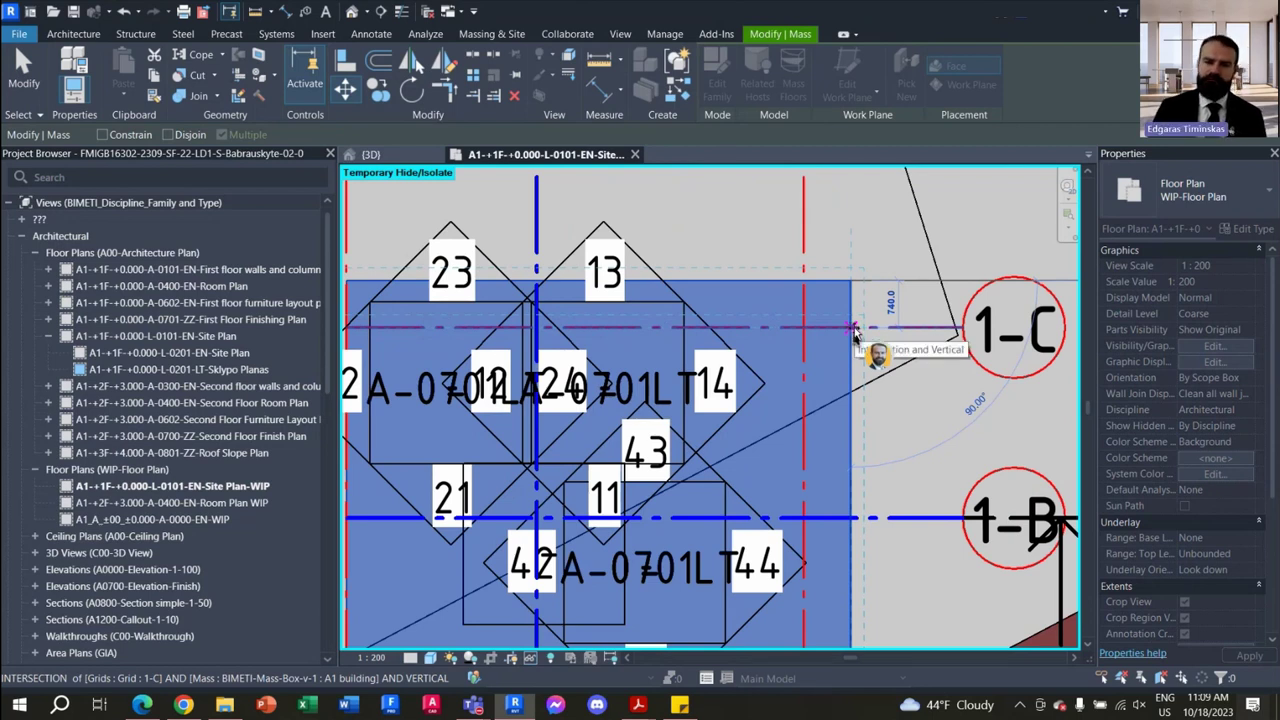
pyautogui.write('370')
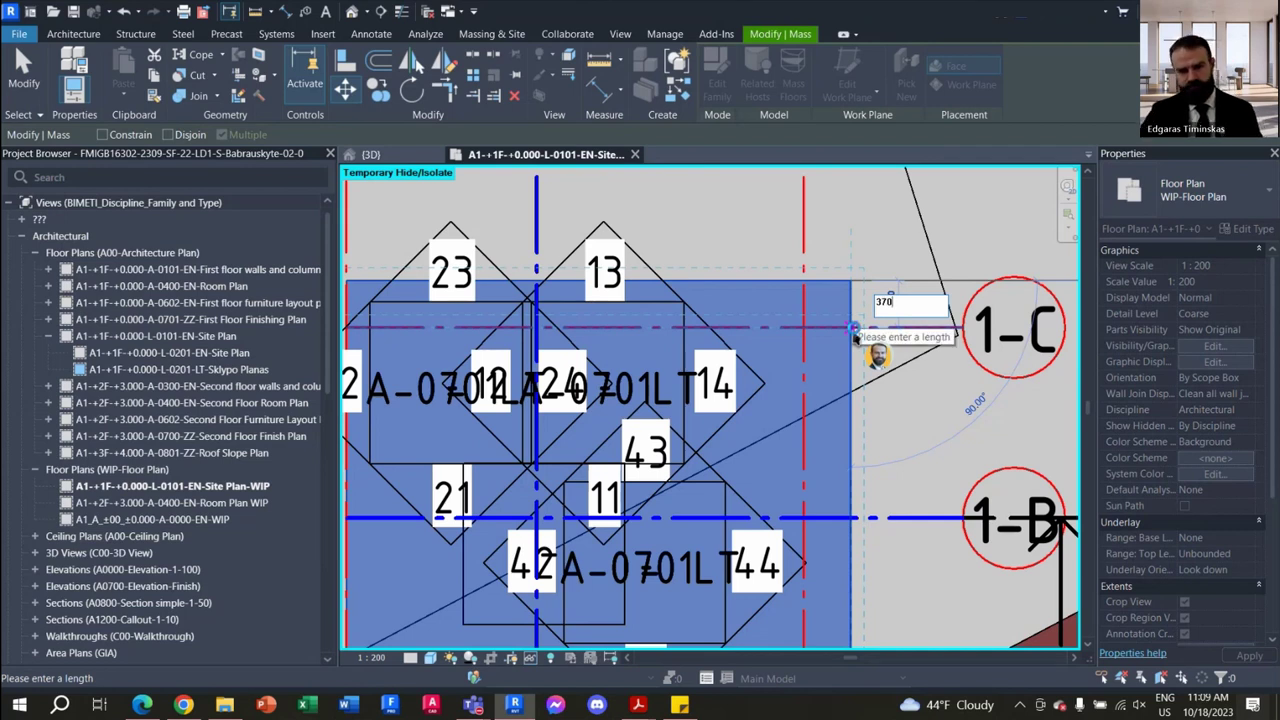
pyautogui.press('Return')
pyautogui.scroll(-2, 869, 316)
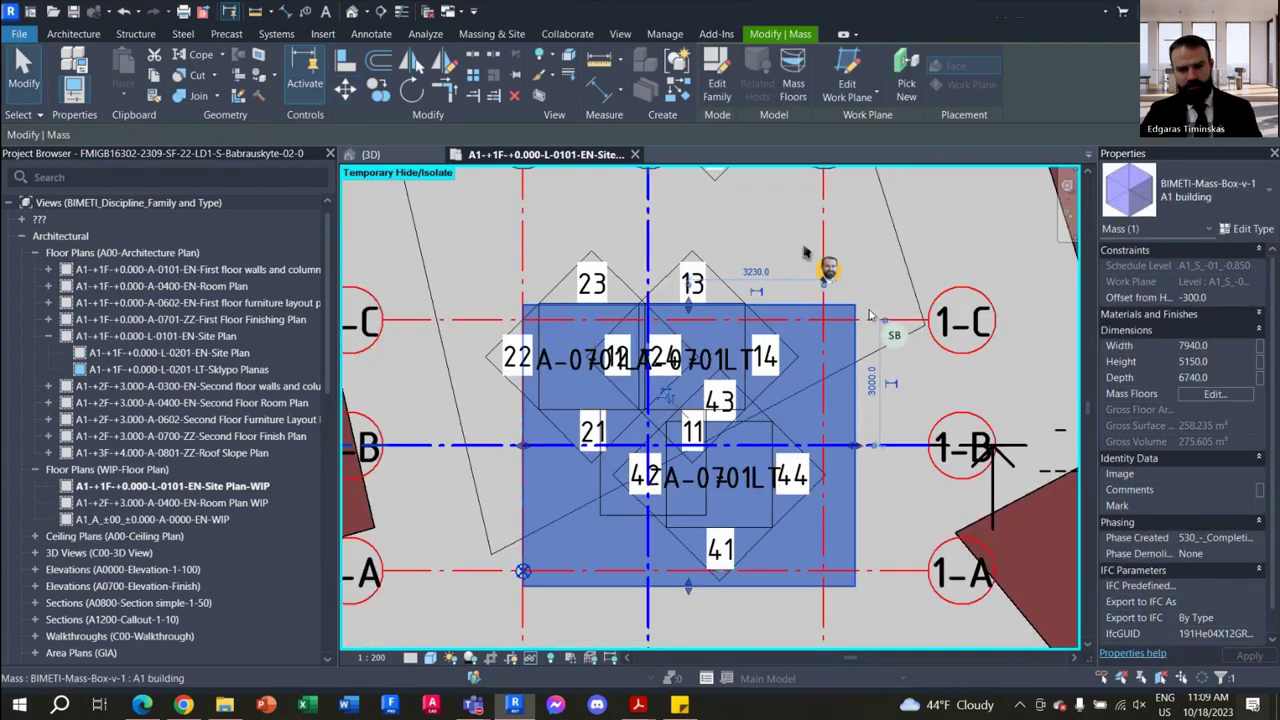
pyautogui.scroll(1, 635, 513)
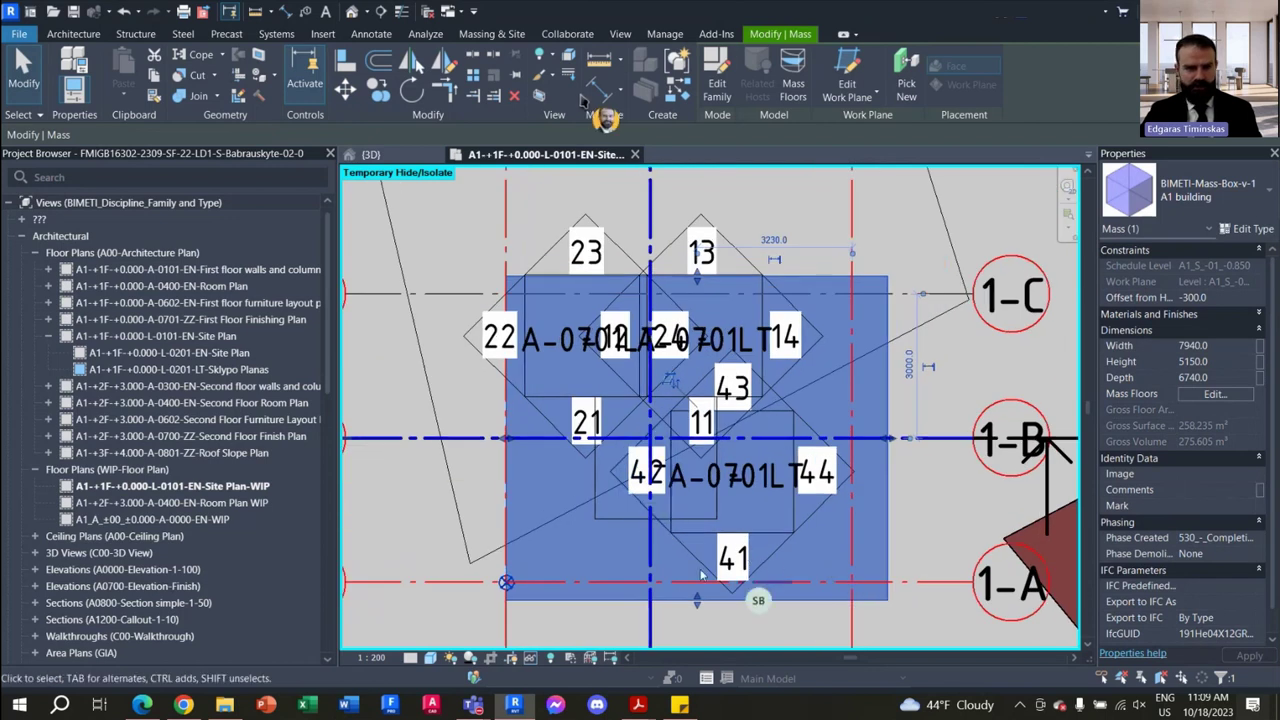
pyautogui.scroll(1, 724, 600)
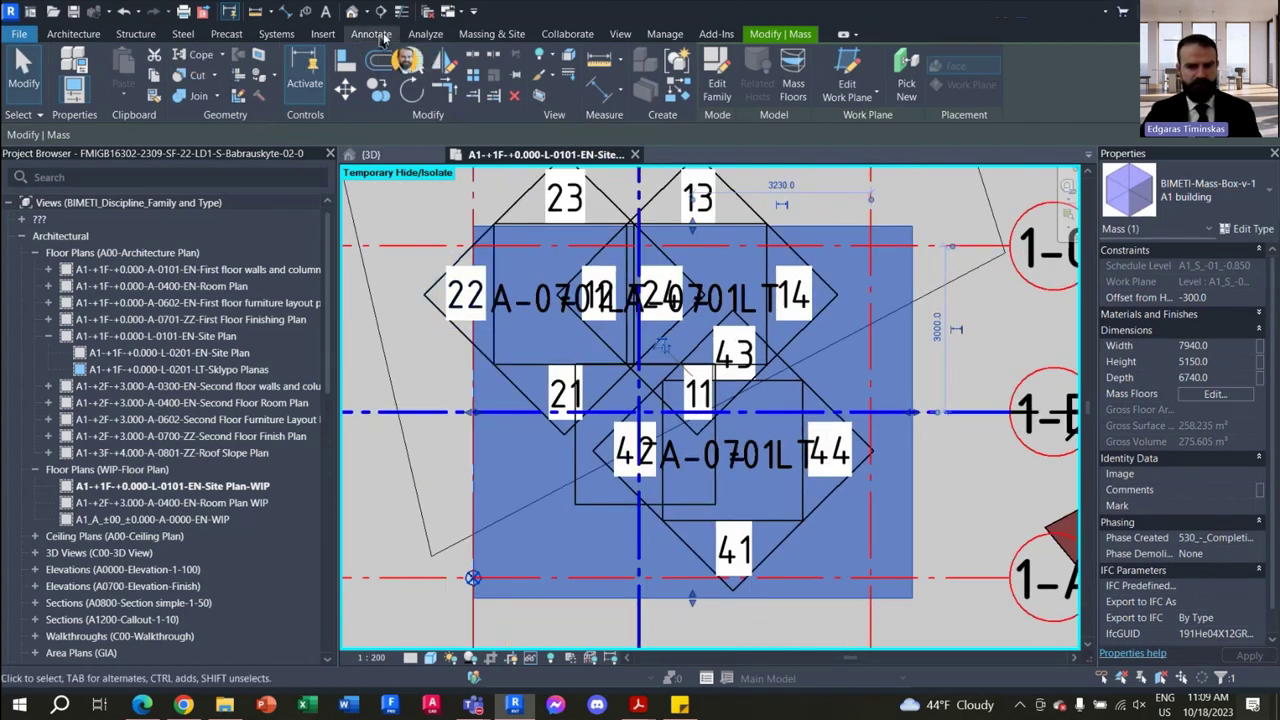
# - Add two 370 aligned dimensions from the mass edges to grid lines 1-C and 1-A
pyautogui.click(380, 36)
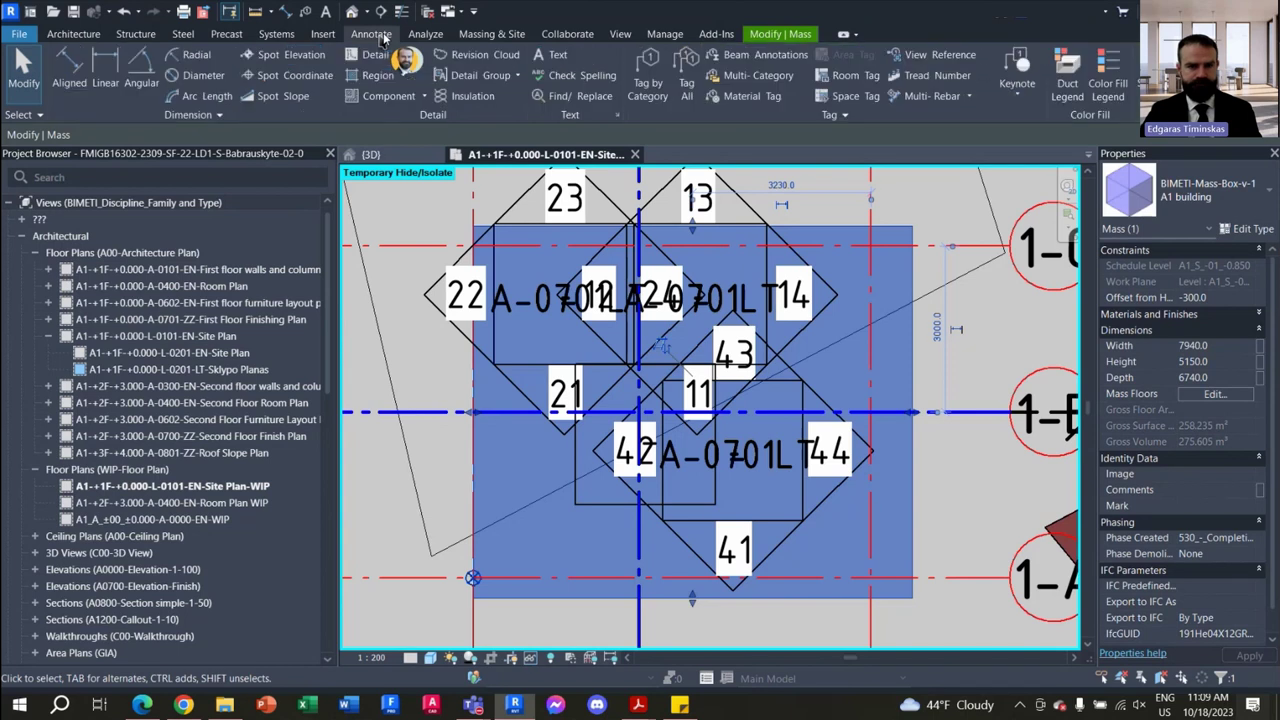
pyautogui.click(62, 84)
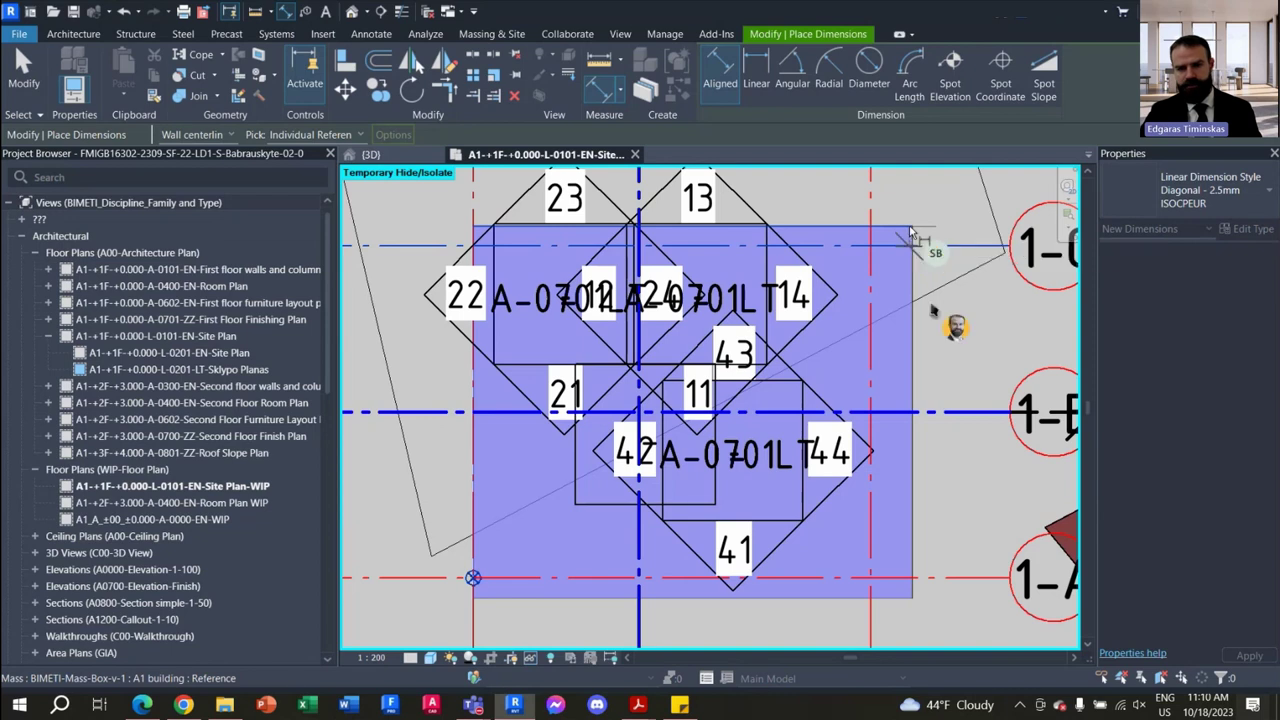
pyautogui.click(910, 236)
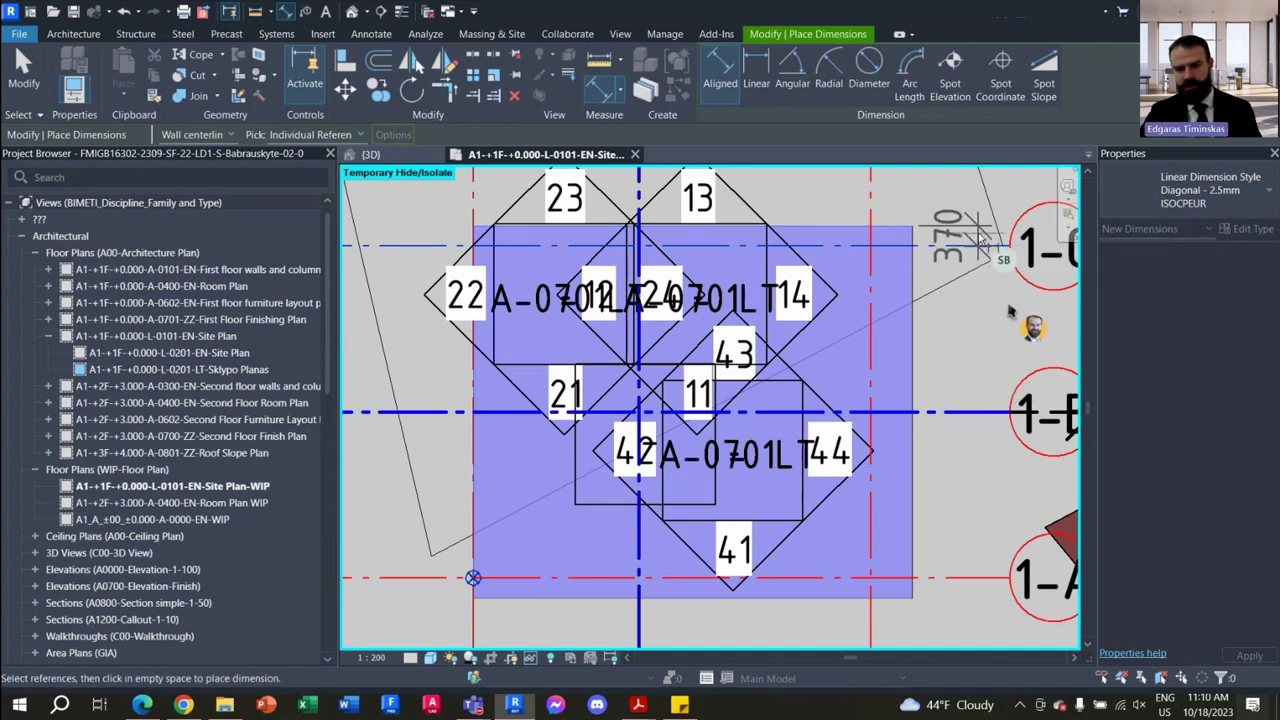
pyautogui.click(984, 238)
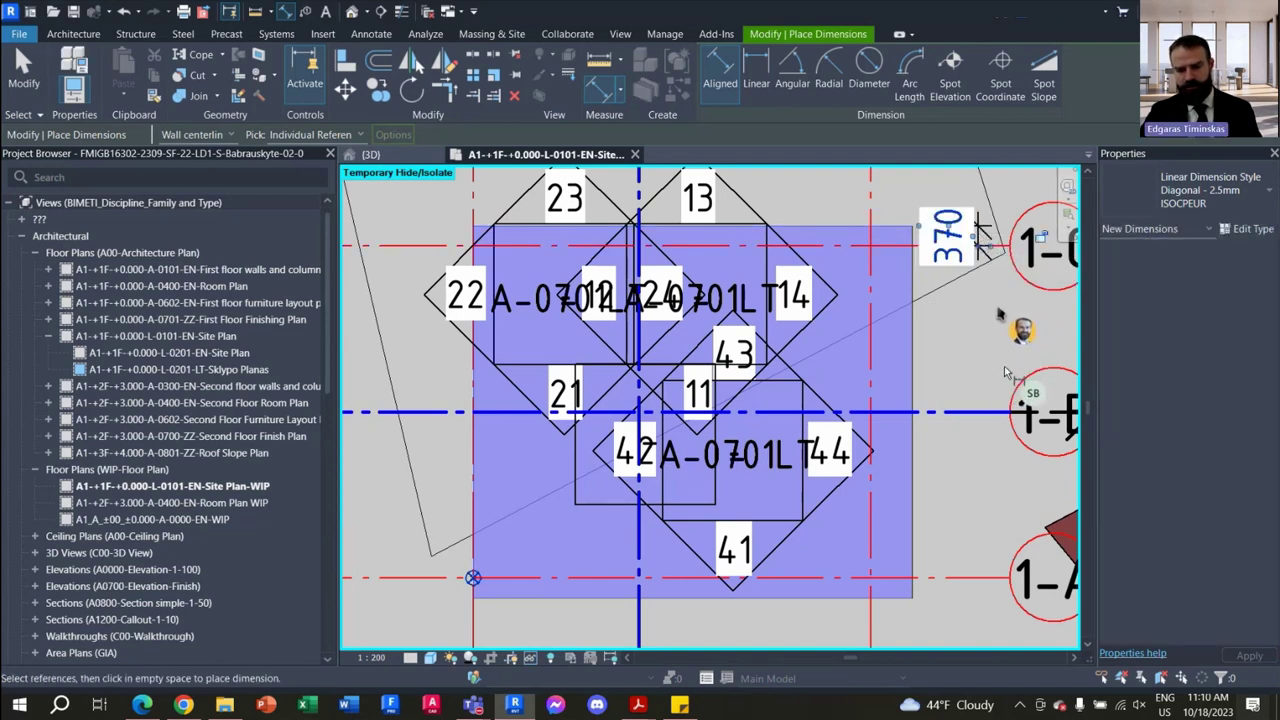
pyautogui.click(872, 600)
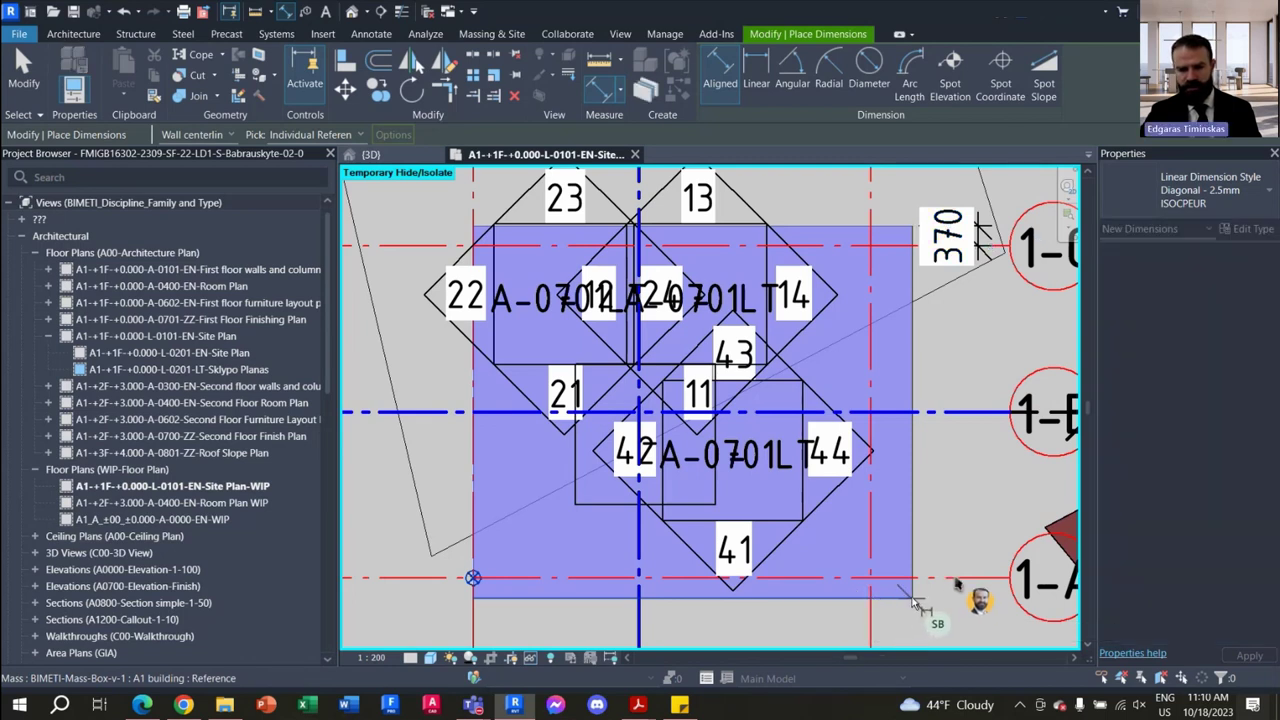
pyautogui.scroll(2, 913, 605)
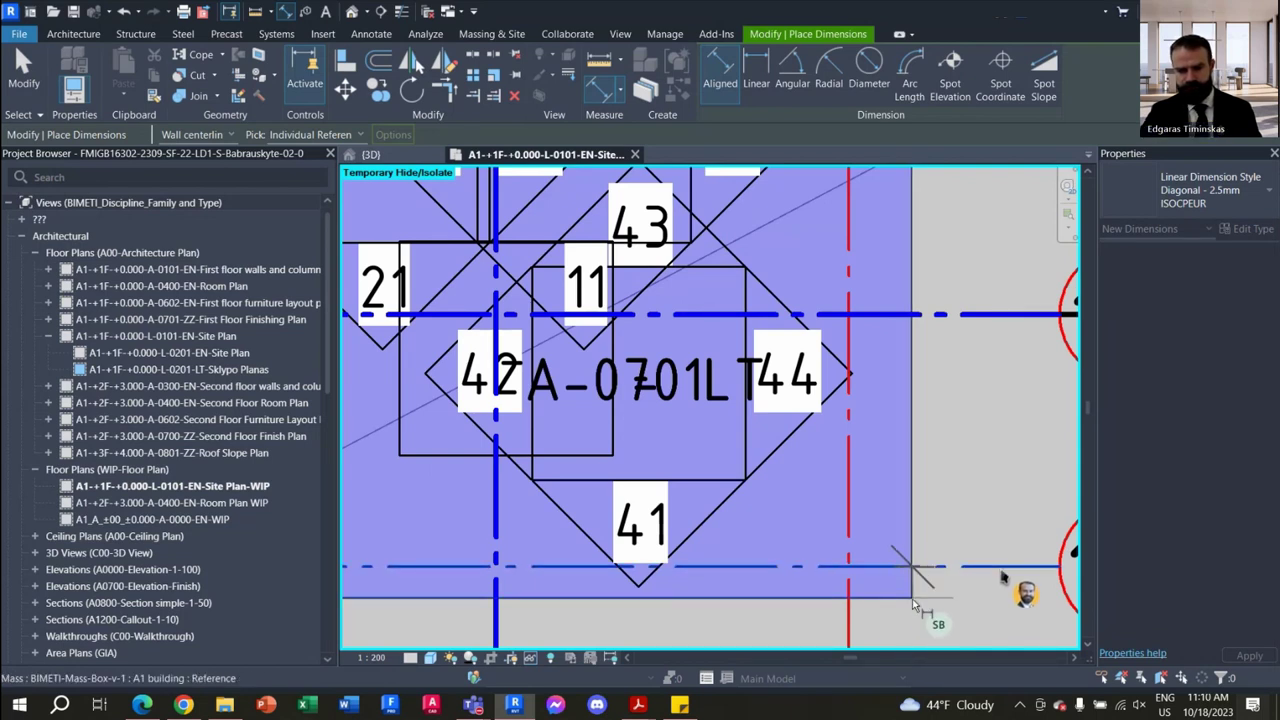
pyautogui.click(913, 605)
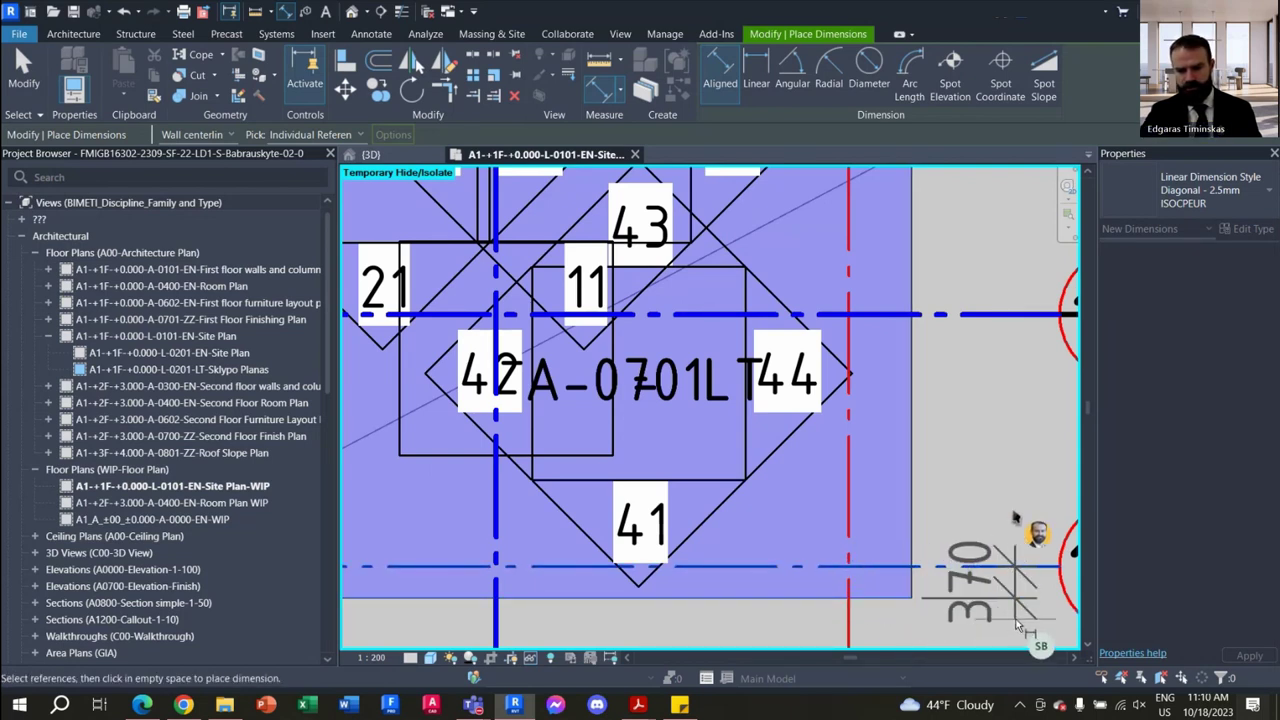
pyautogui.click(960, 640)
pyautogui.scroll(-1, 975, 575)
pyautogui.scroll(-2, 975, 575)
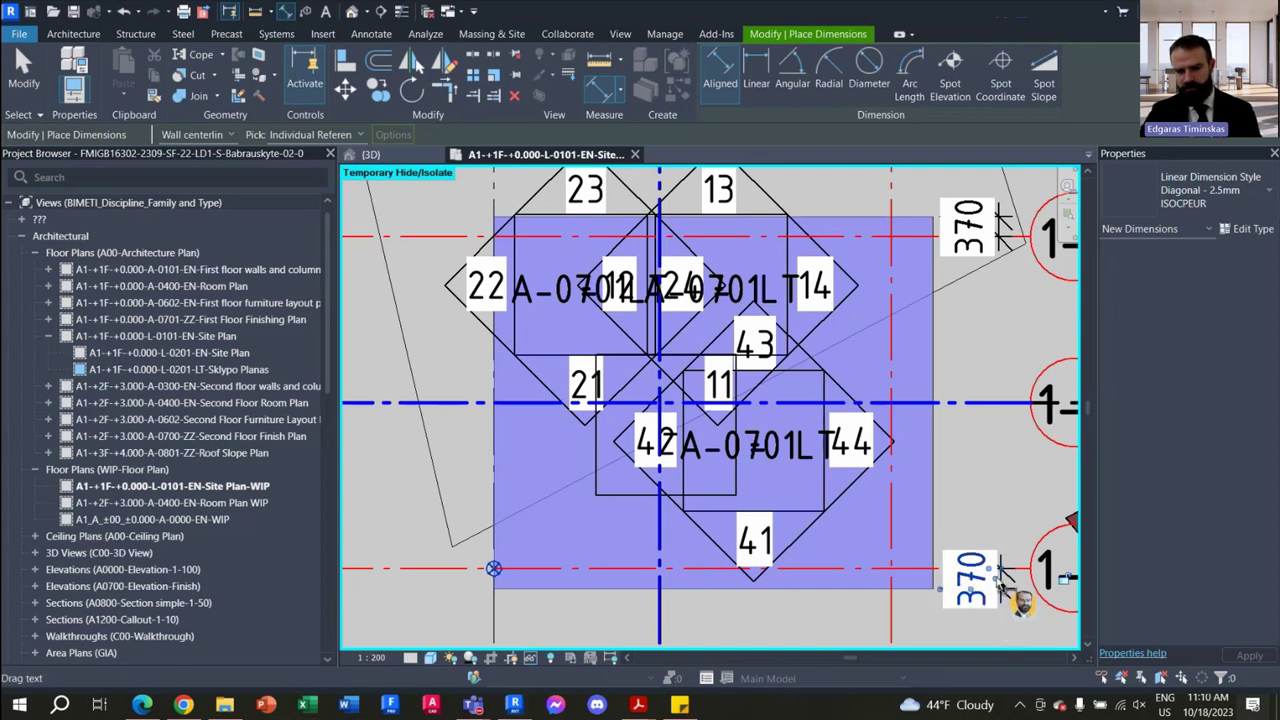
# - Drag the lower 370 dimension text up and clear of the grid line
pyautogui.moveTo(997, 571); pyautogui.dragTo(995, 535)
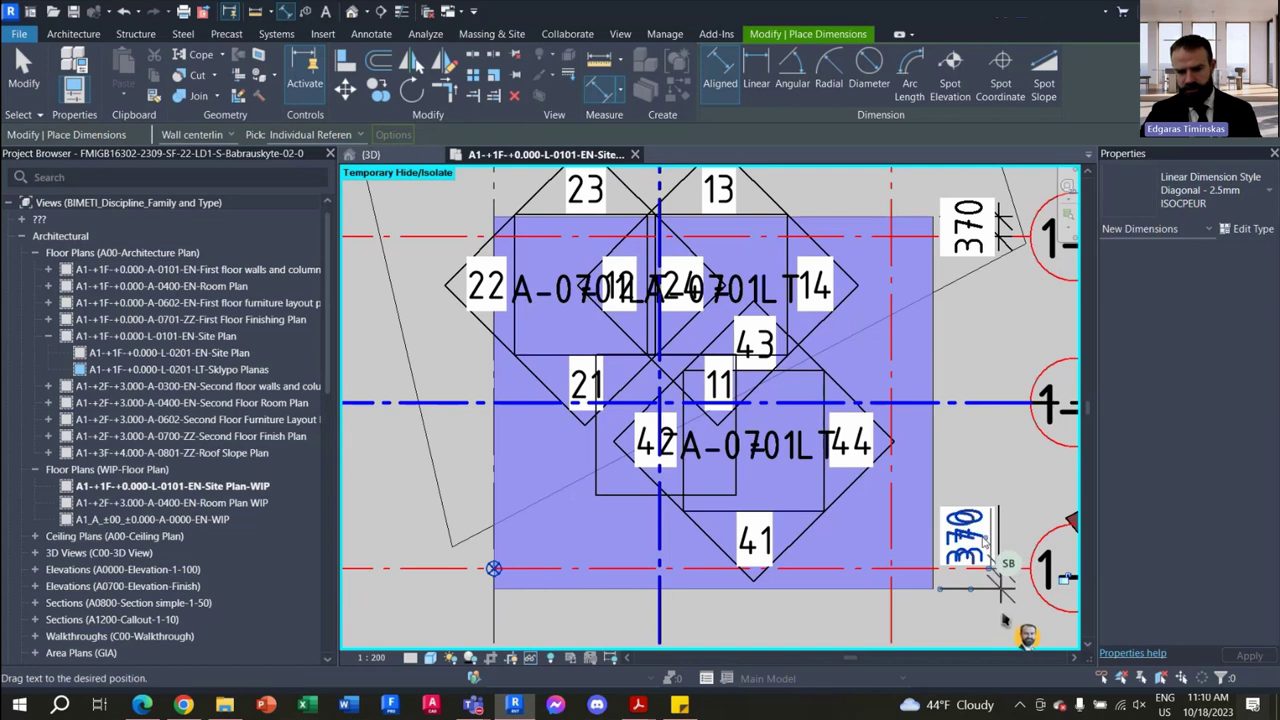
pyautogui.moveTo(996, 538); pyautogui.dragTo(976, 538)
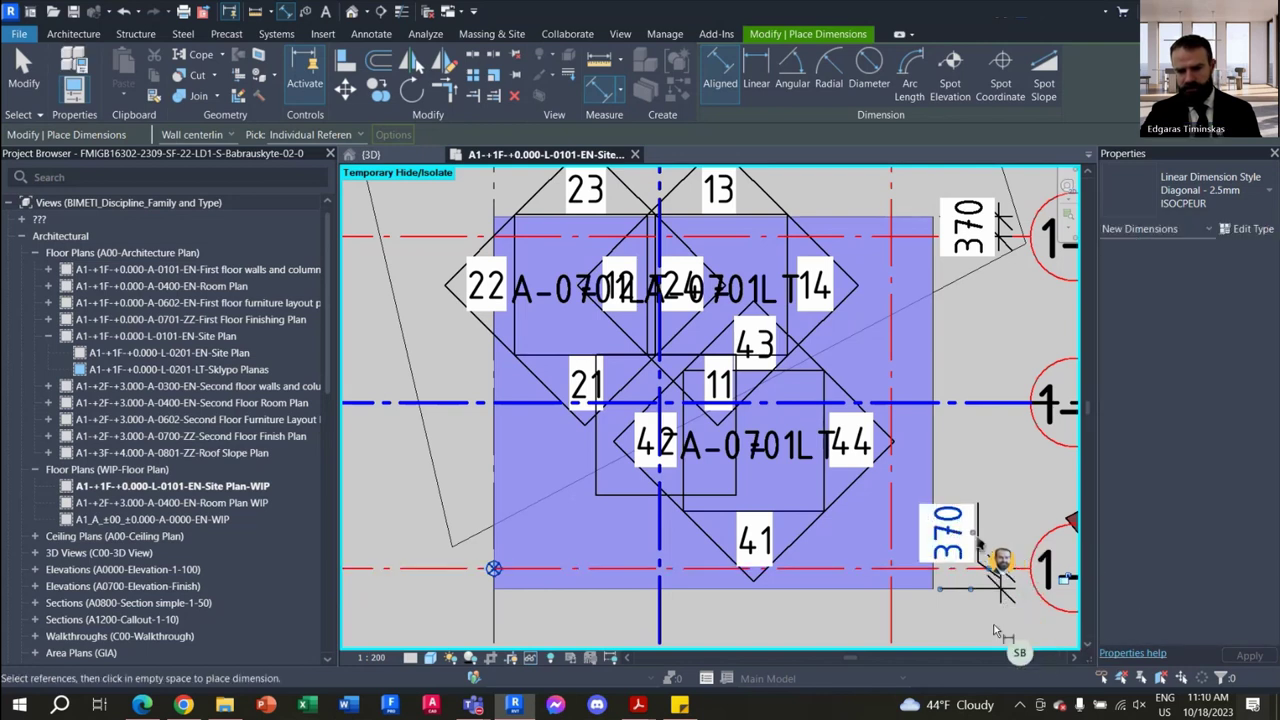
pyautogui.moveTo(974, 538)
pyautogui.mouseDown()
pyautogui.moveTo(977, 526)
pyautogui.moveTo(995, 538)
pyautogui.mouseUp()
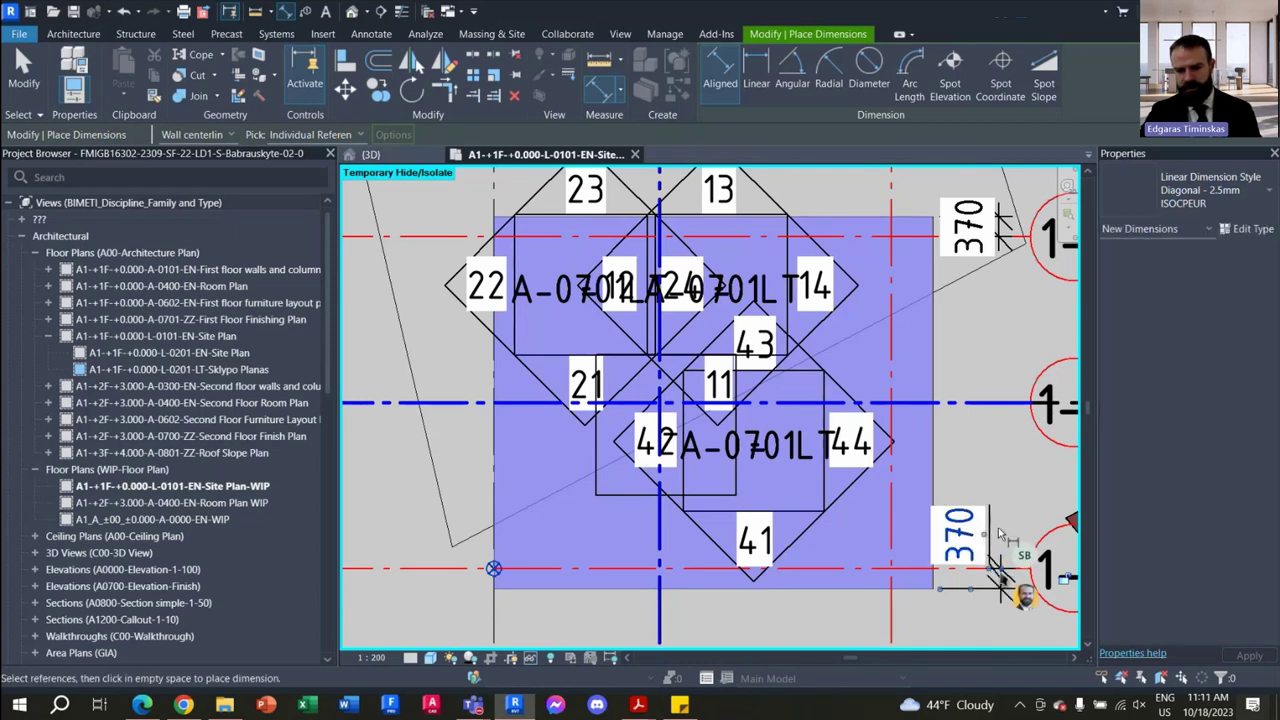
pyautogui.moveTo(985, 535); pyautogui.dragTo(1008, 525)
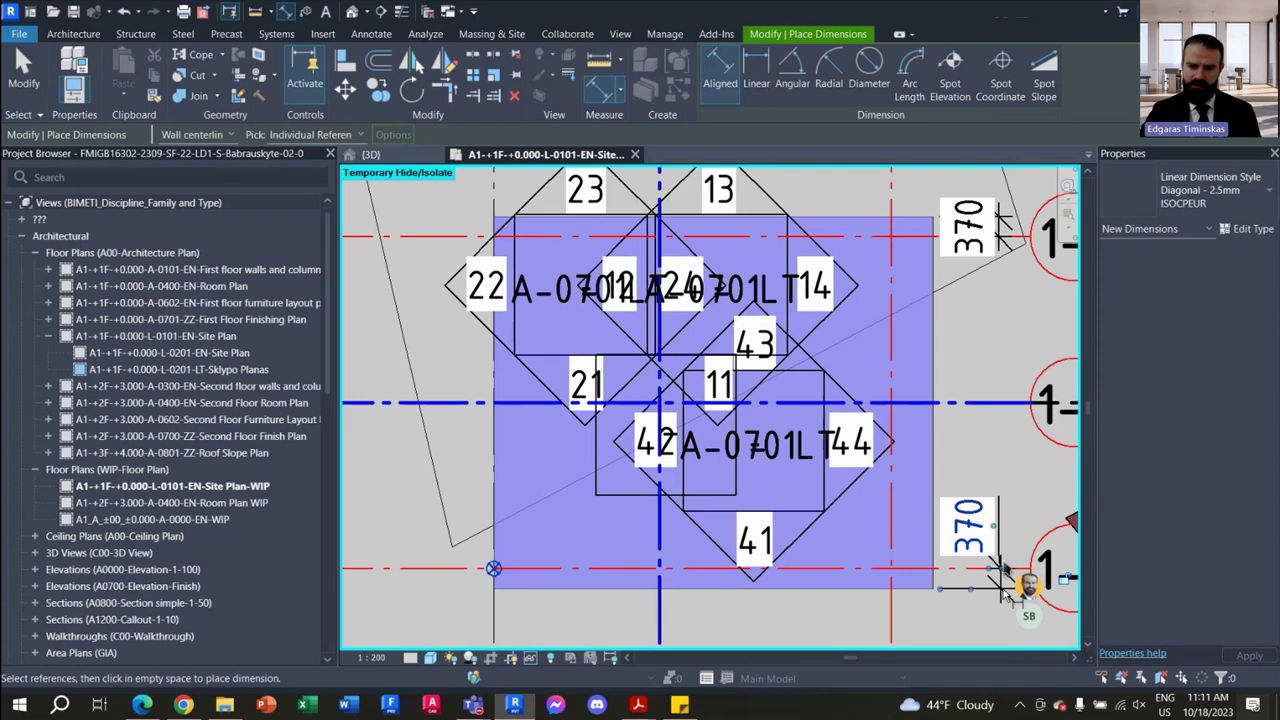
# - Nudge the 370 text slightly right and stop placing dimensions
pyautogui.scroll(3, 1003, 597)
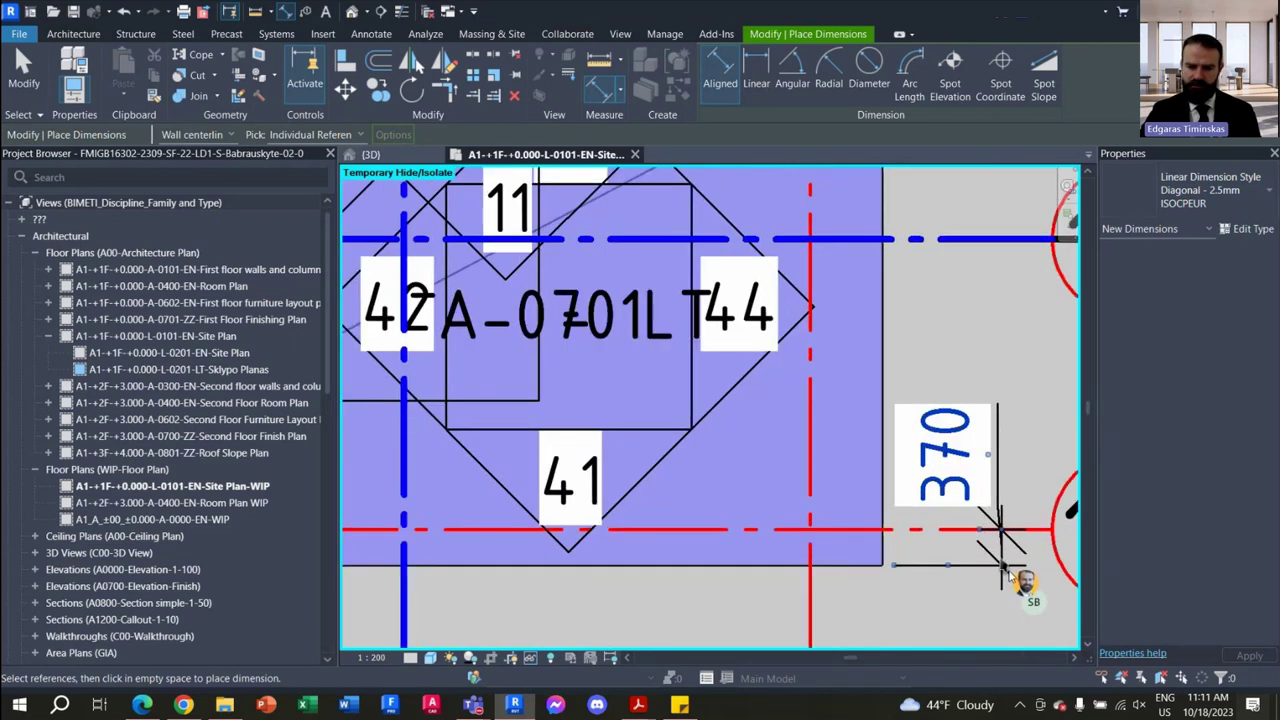
pyautogui.scroll(2, 1003, 570)
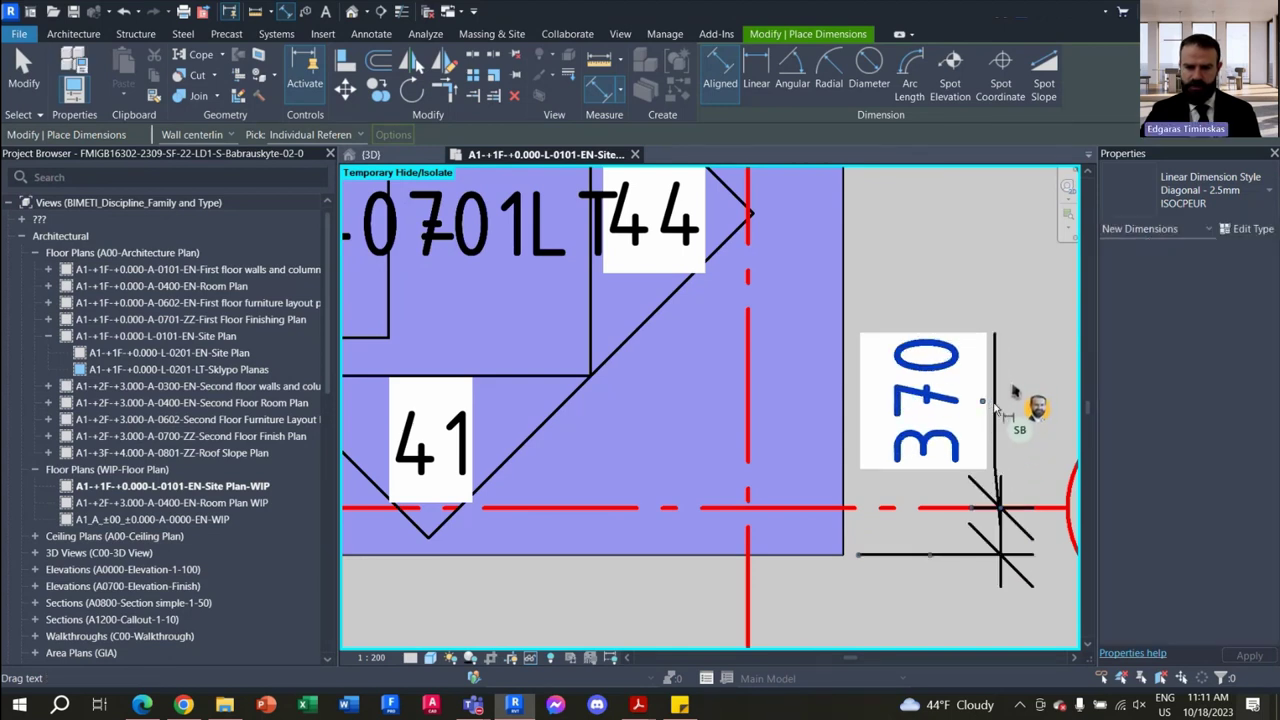
pyautogui.scroll(1, 986, 401)
pyautogui.scroll(1, 980, 398)
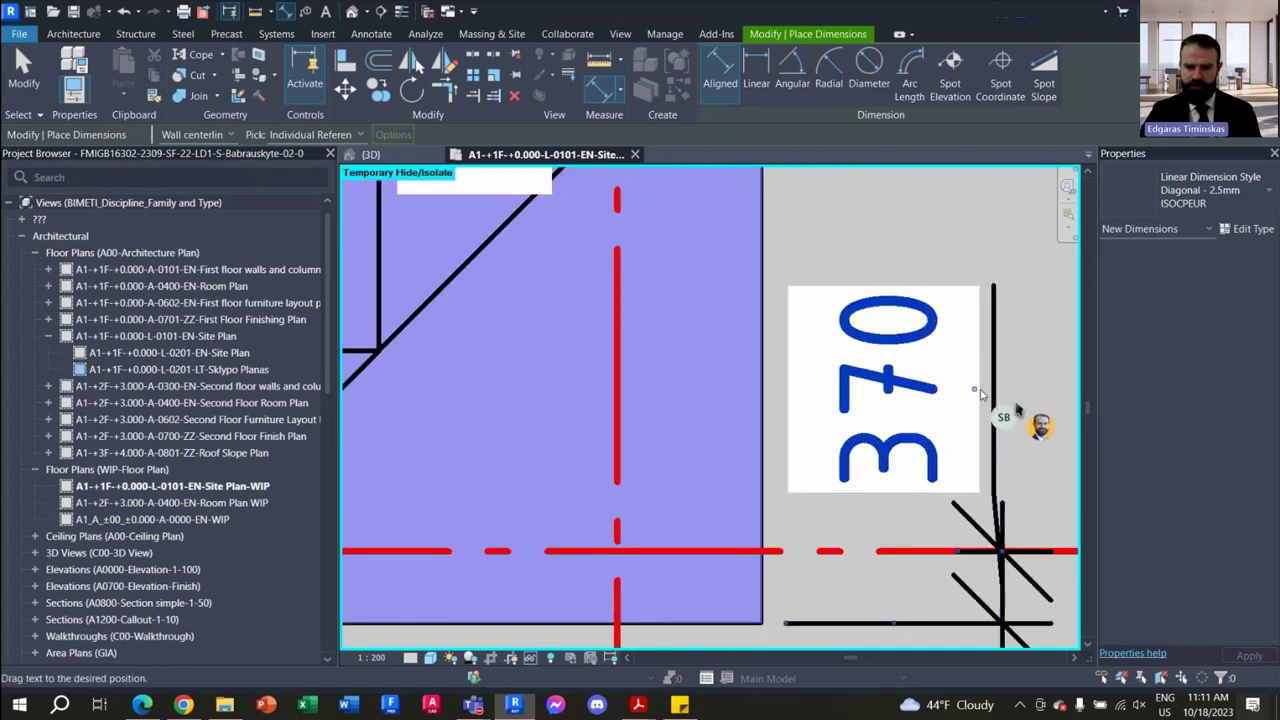
pyautogui.moveTo(977, 397); pyautogui.dragTo(992, 391)
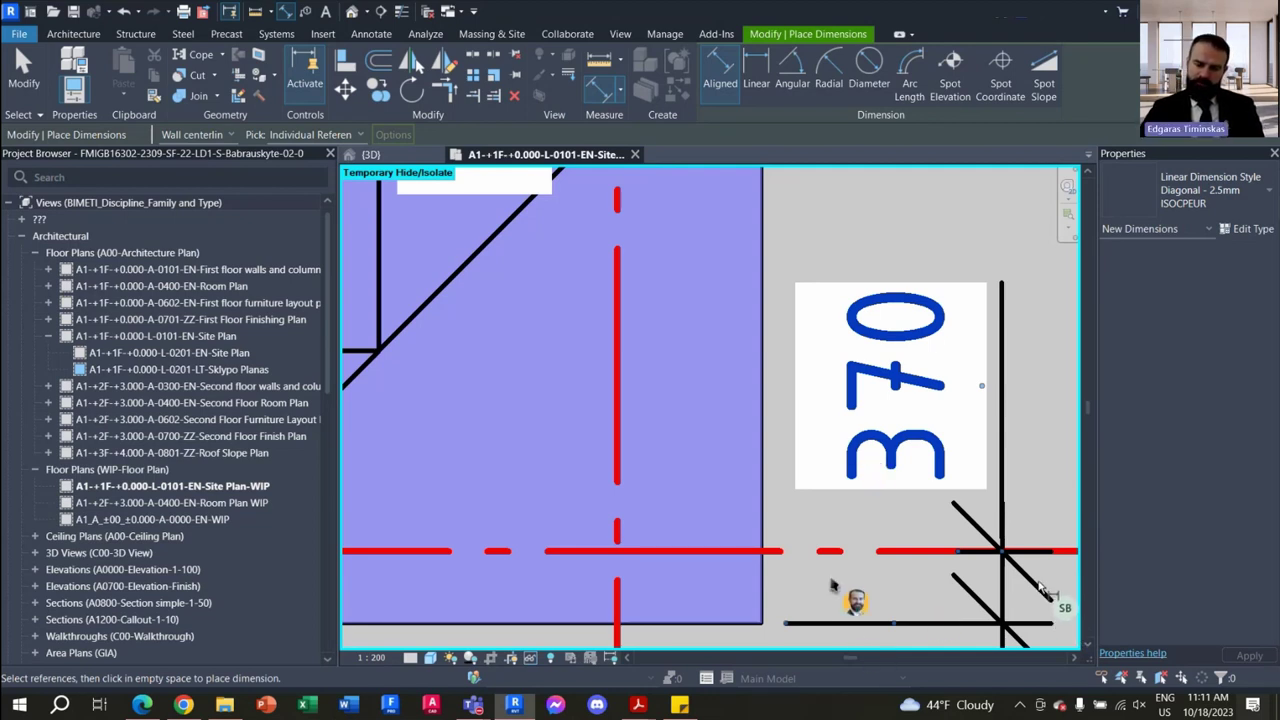
pyautogui.scroll(-2, 1040, 590)
pyautogui.scroll(-2, 1038, 585)
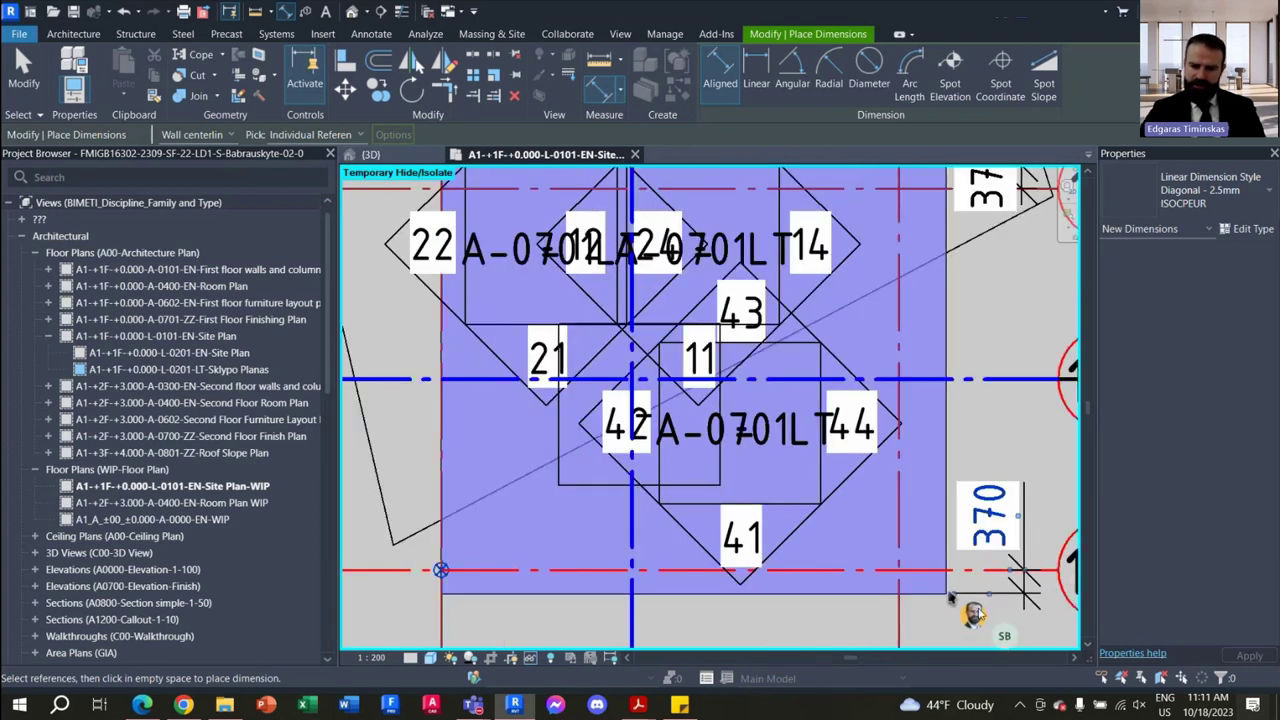
pyautogui.scroll(2, 950, 597)
pyautogui.scroll(2, 950, 597)
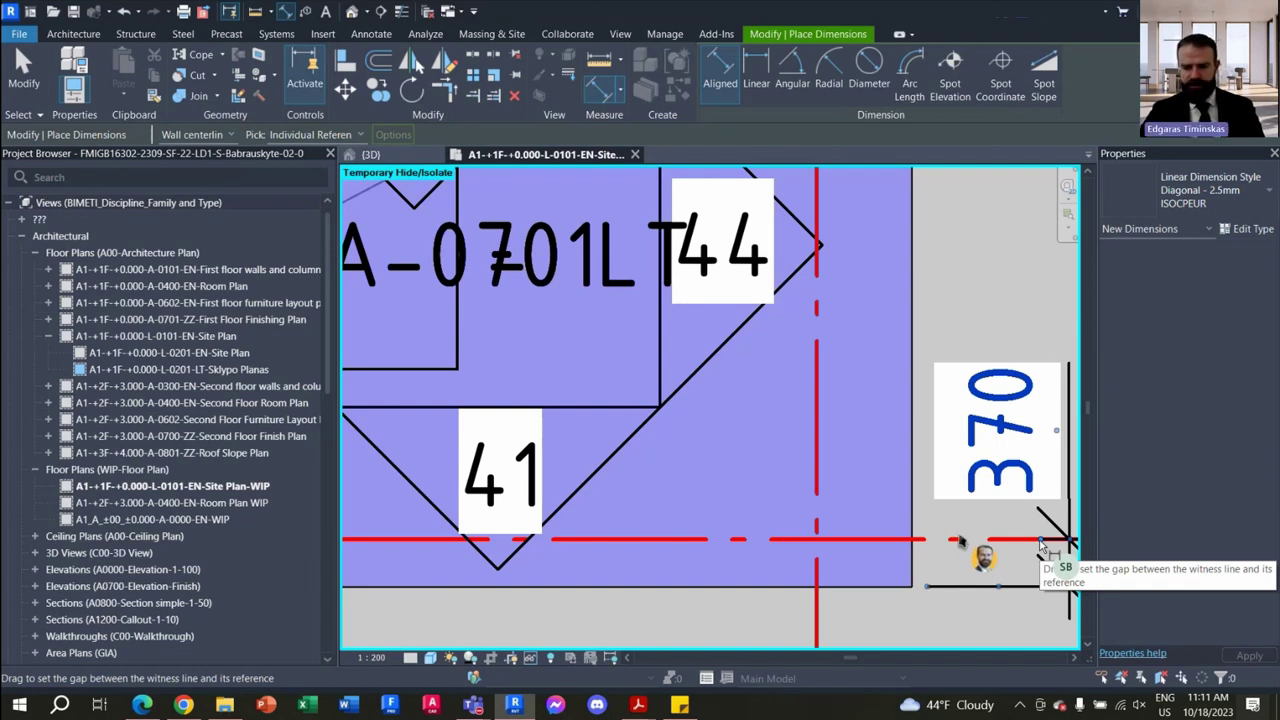
pyautogui.scroll(-2, 1040, 545)
pyautogui.scroll(-1, 1035, 548)
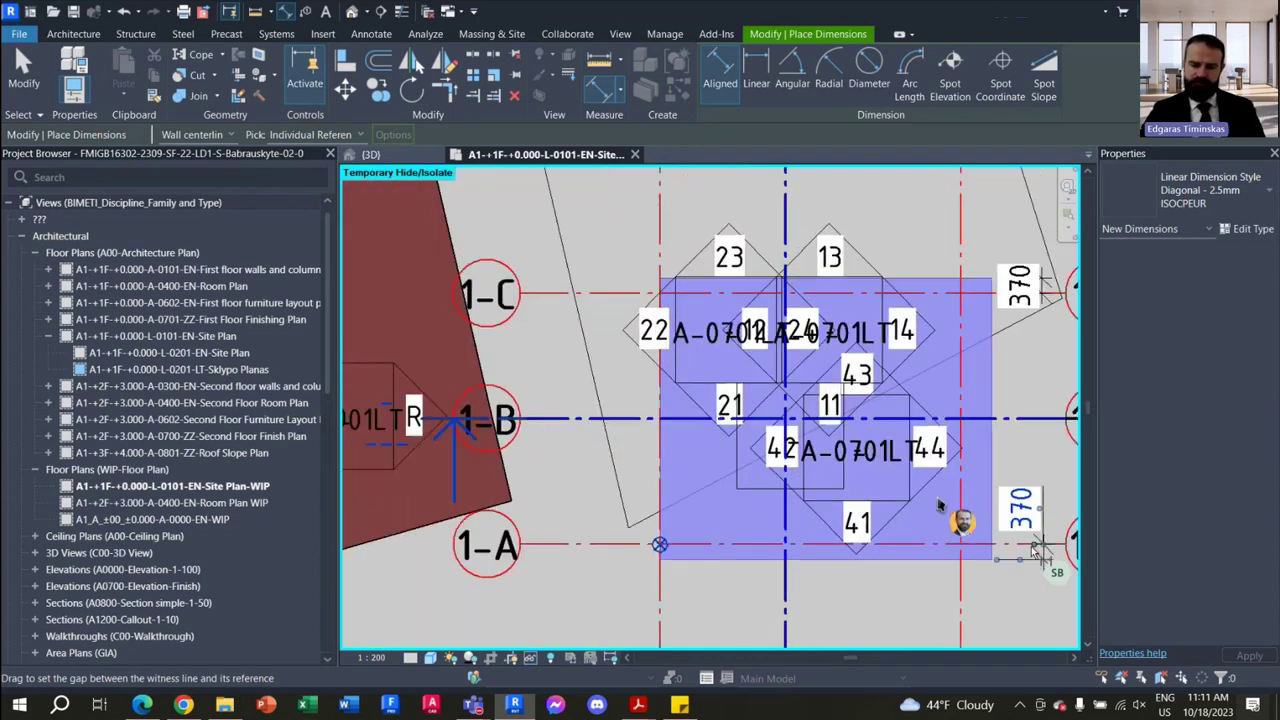
pyautogui.scroll(-1, 1035, 548)
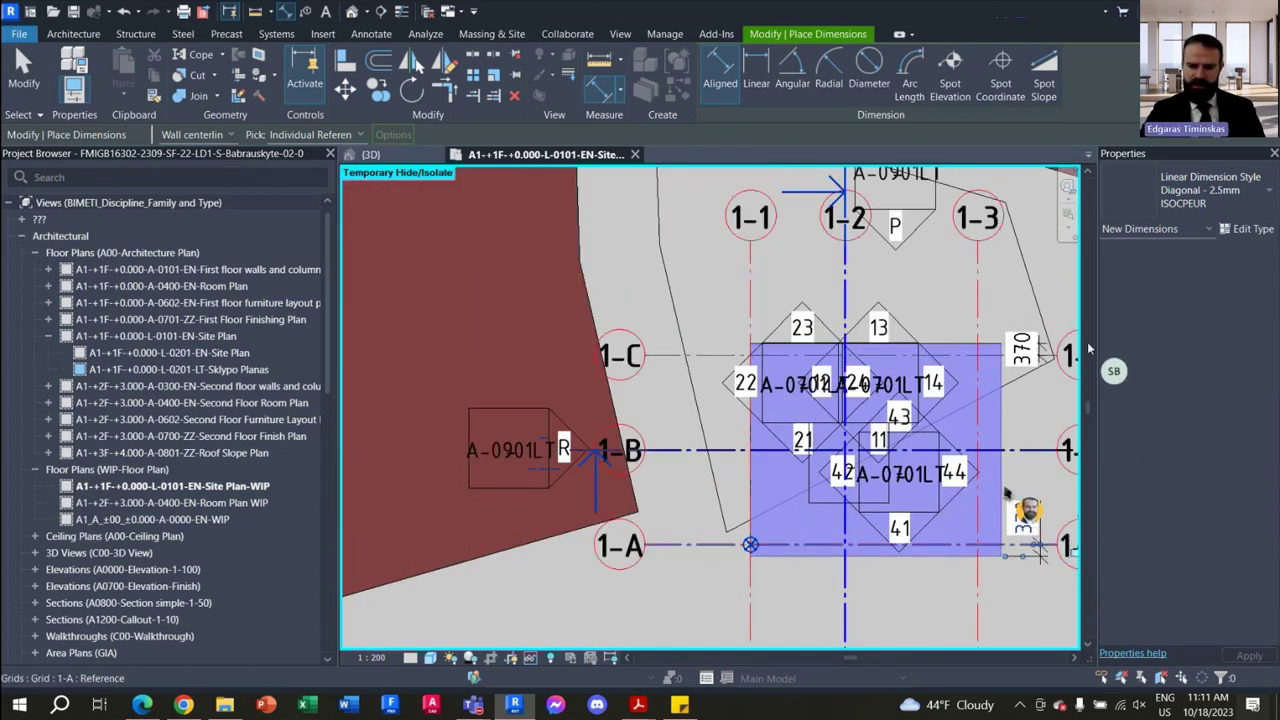
pyautogui.scroll(1, 1090, 375)
pyautogui.scroll(1, 1070, 362)
pyautogui.scroll(1, 1045, 358)
pyautogui.scroll(-1, 1025, 358)
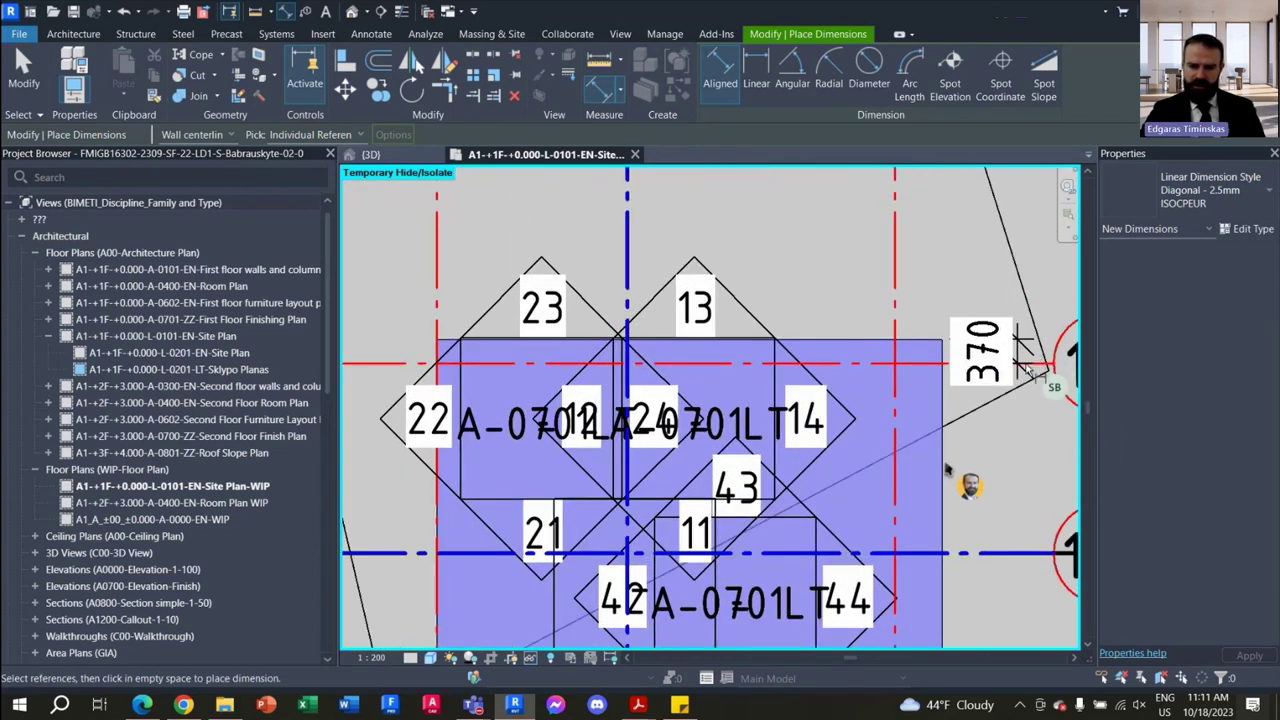
pyautogui.scroll(-1, 1035, 390)
pyautogui.scroll(-1, 979, 626)
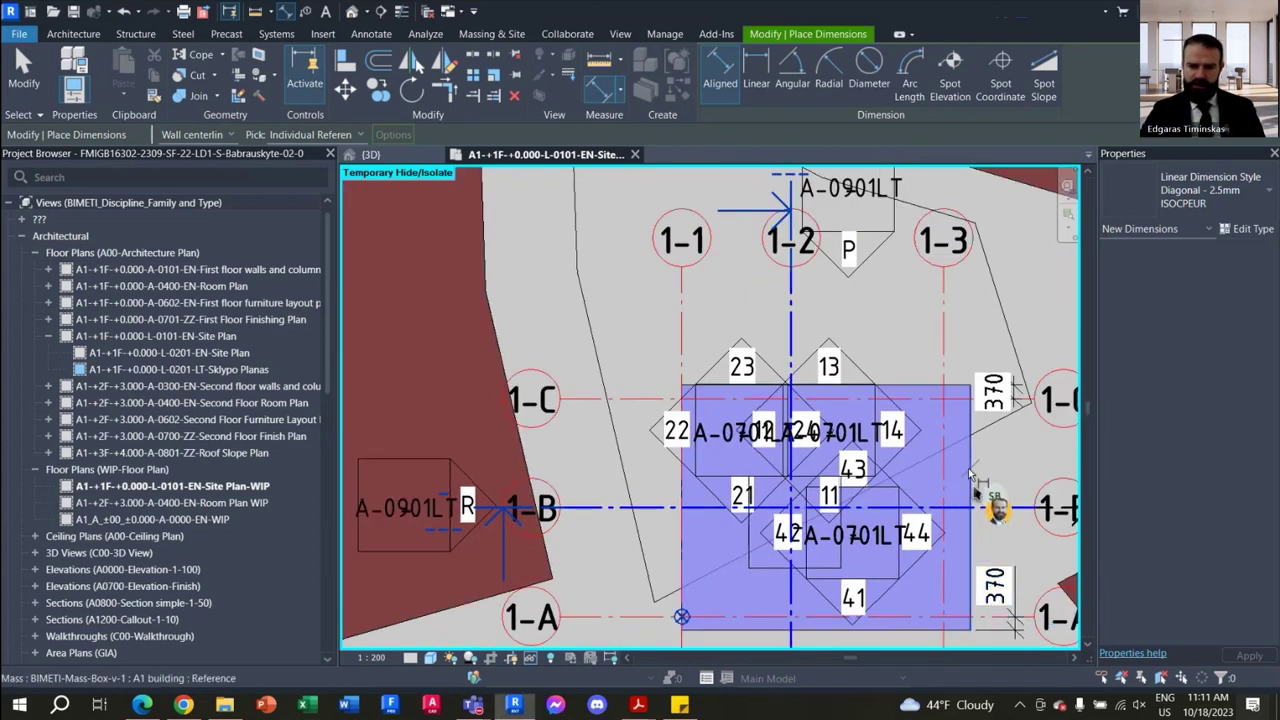
pyautogui.press('Escape')
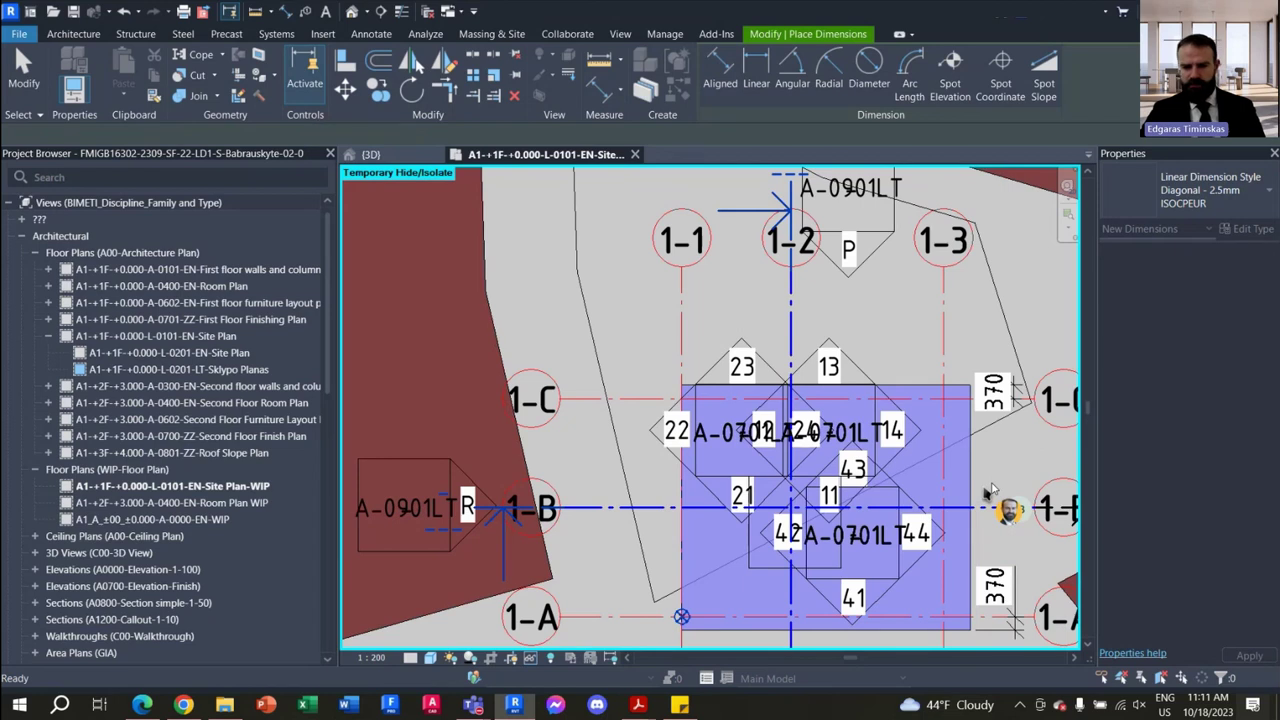
# - Move the A1 building mass 370 horizontally from the grid intersection so its edge aligns
pyautogui.press('Escape')
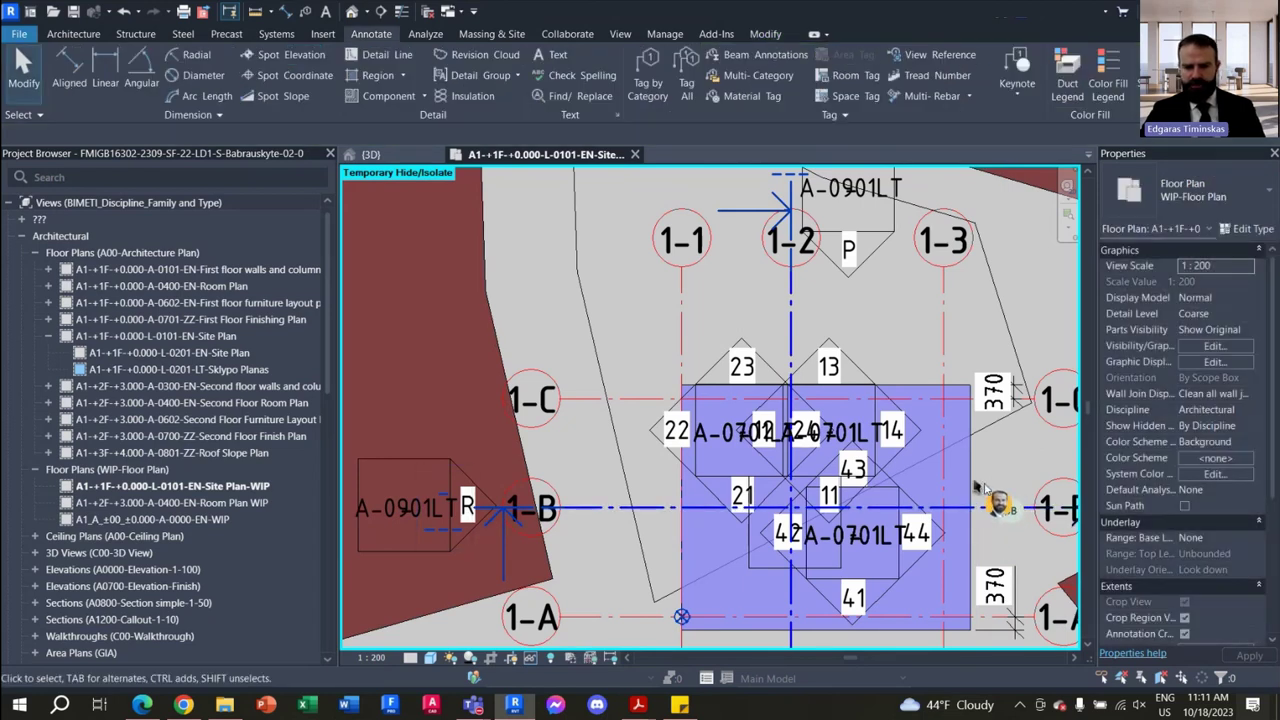
pyautogui.click(975, 467)
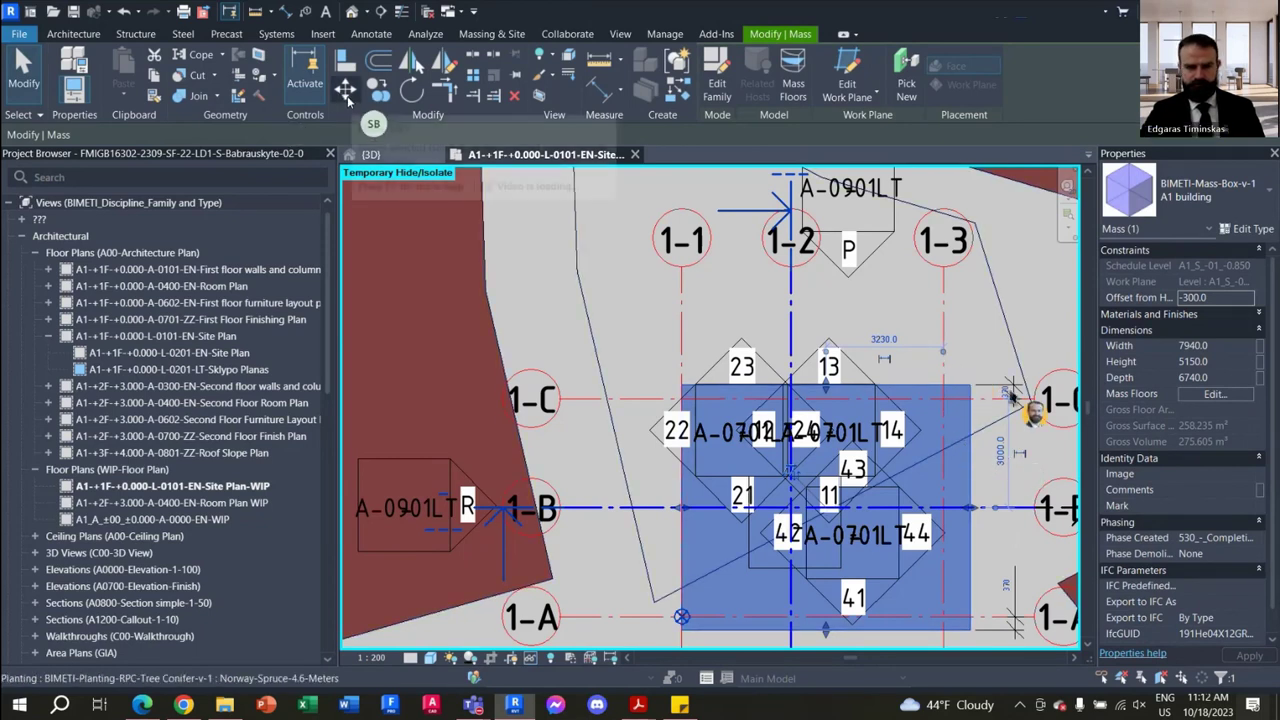
pyautogui.click(346, 96)
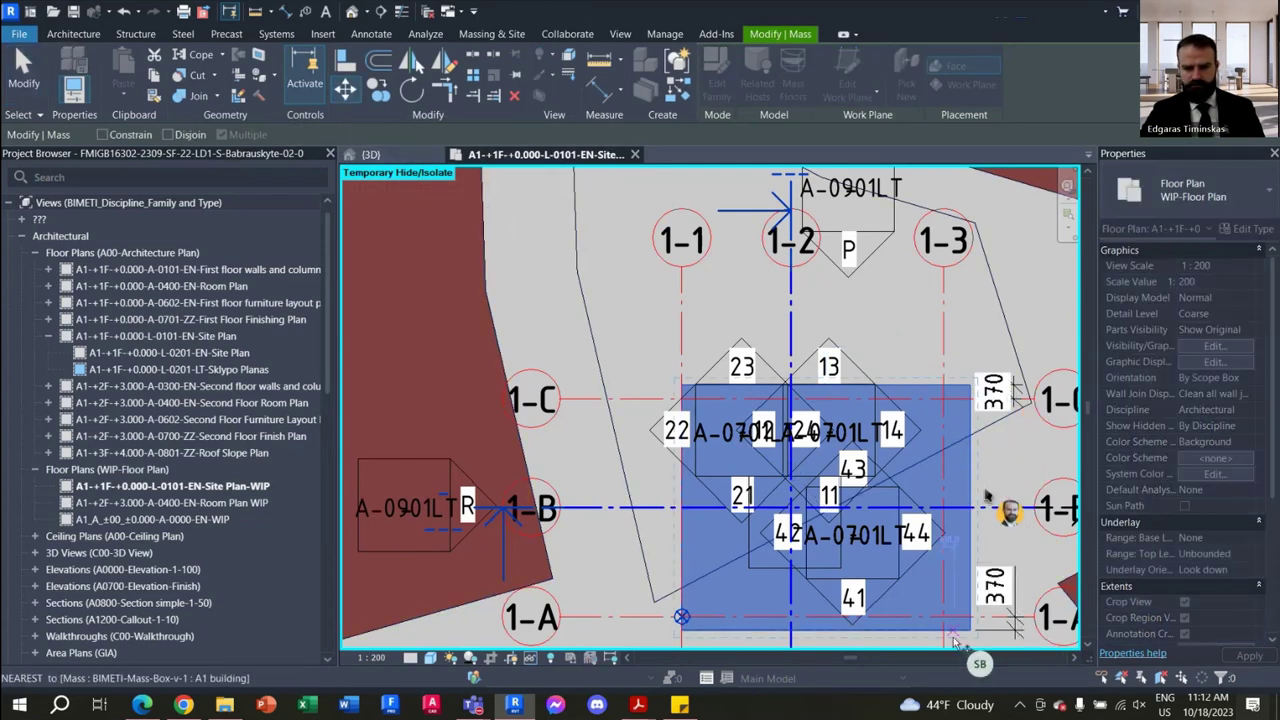
pyautogui.scroll(1, 960, 638)
pyautogui.scroll(1, 960, 638)
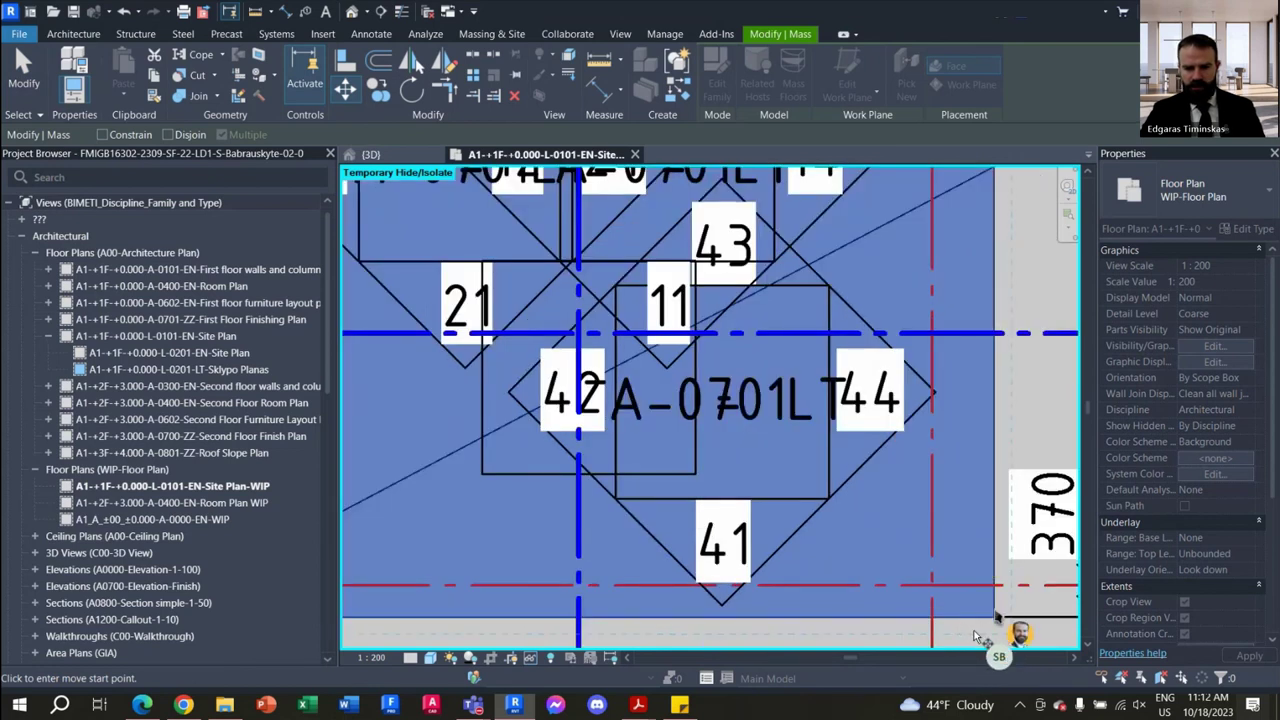
pyautogui.scroll(-1, 974, 630)
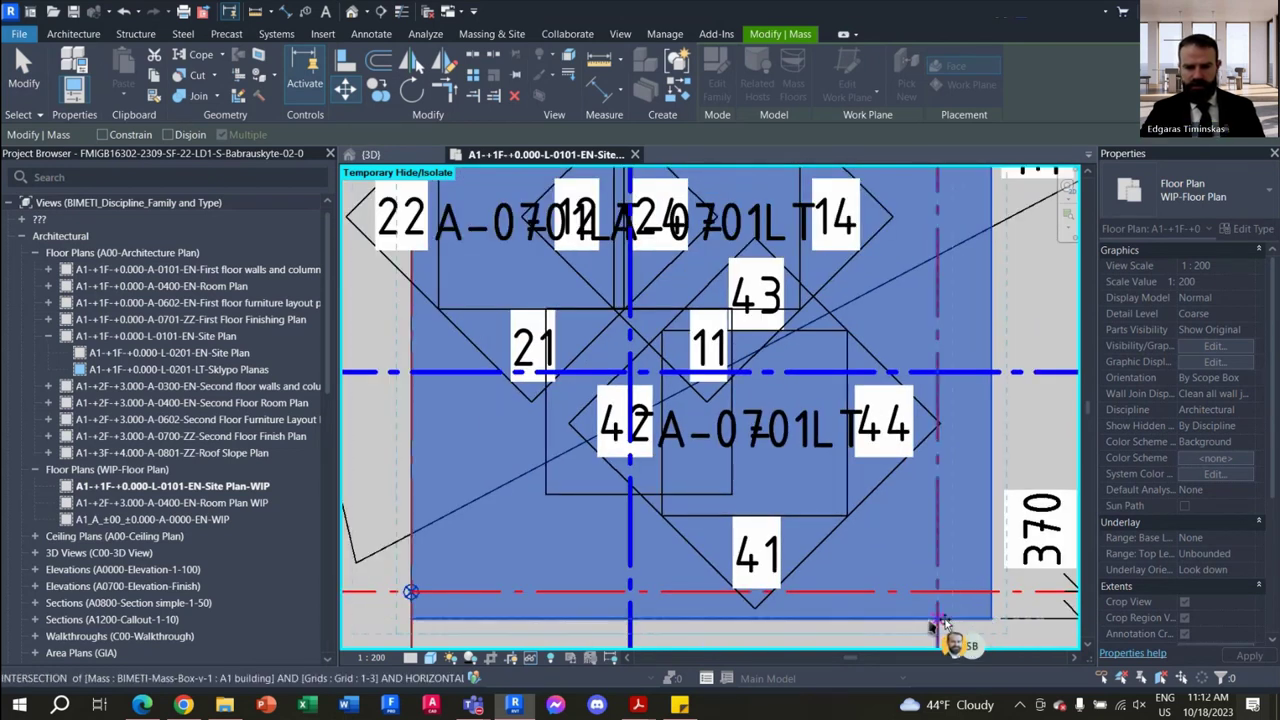
pyautogui.scroll(-1, 945, 615)
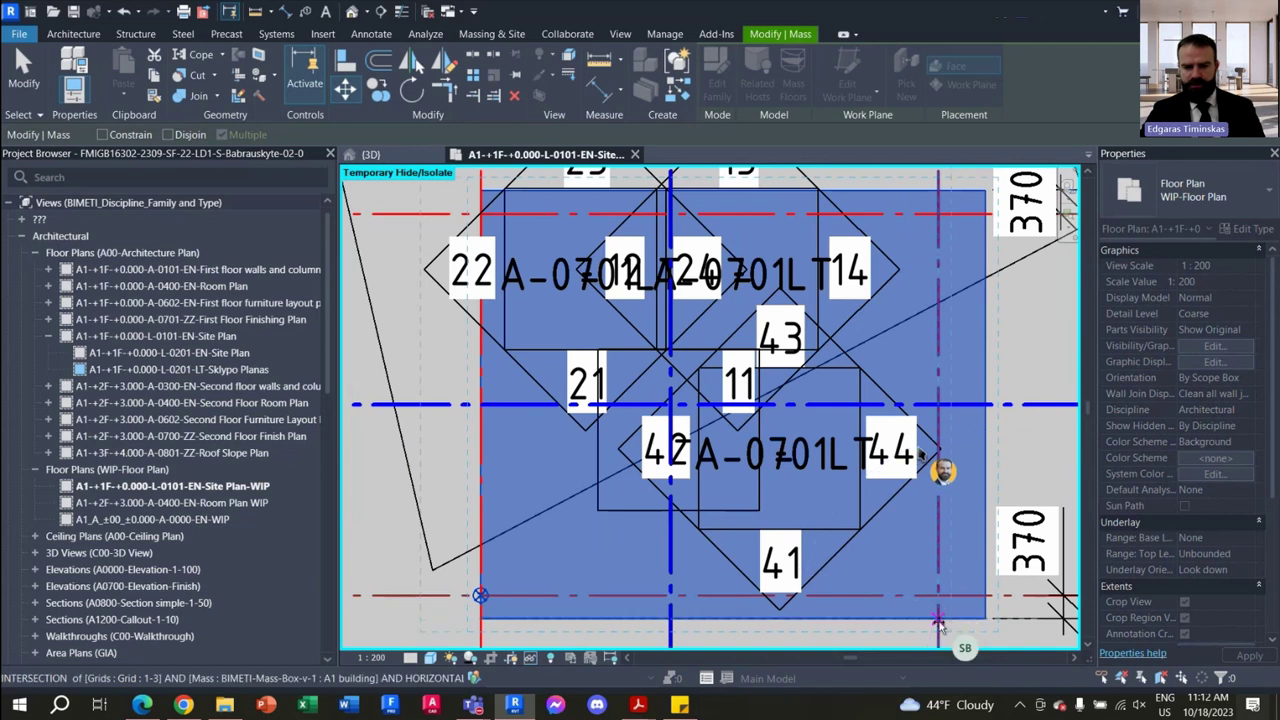
pyautogui.scroll(-1, 943, 612)
pyautogui.scroll(-1, 943, 615)
pyautogui.scroll(-2, 945, 640)
pyautogui.scroll(1, 943, 640)
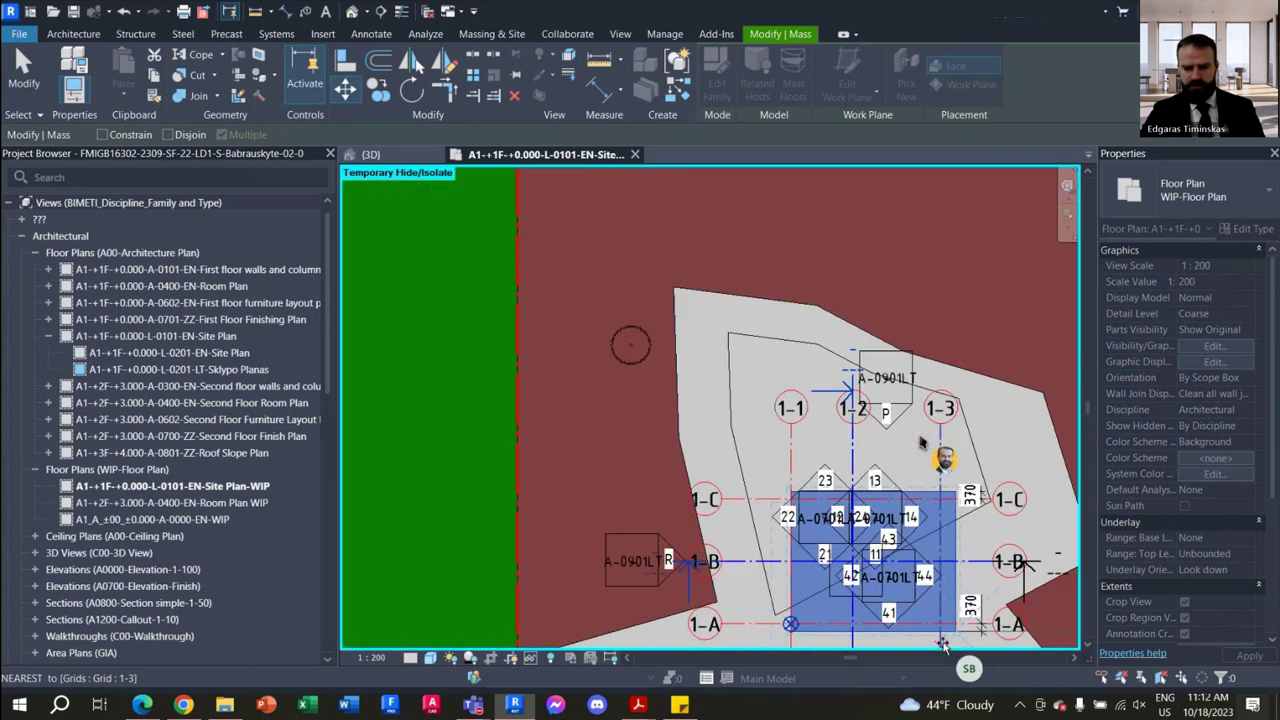
pyautogui.scroll(2, 940, 630)
pyautogui.scroll(2, 938, 620)
pyautogui.scroll(1, 937, 610)
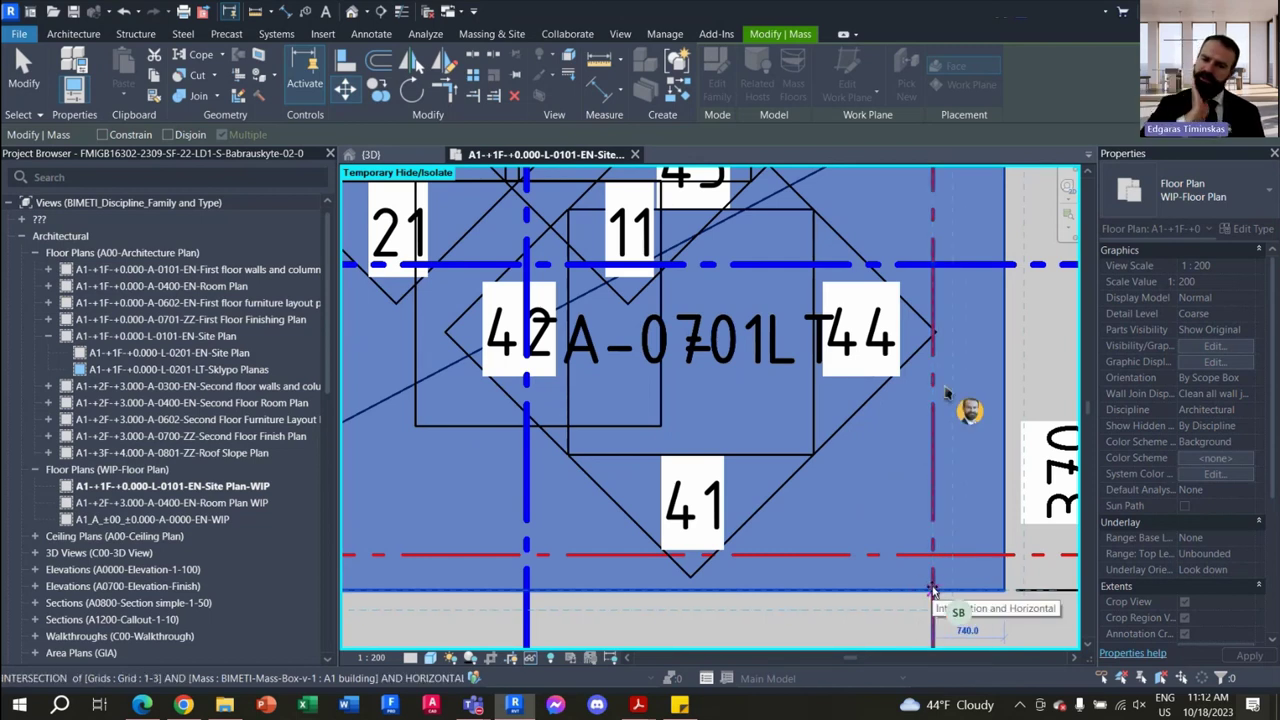
pyautogui.write('370')
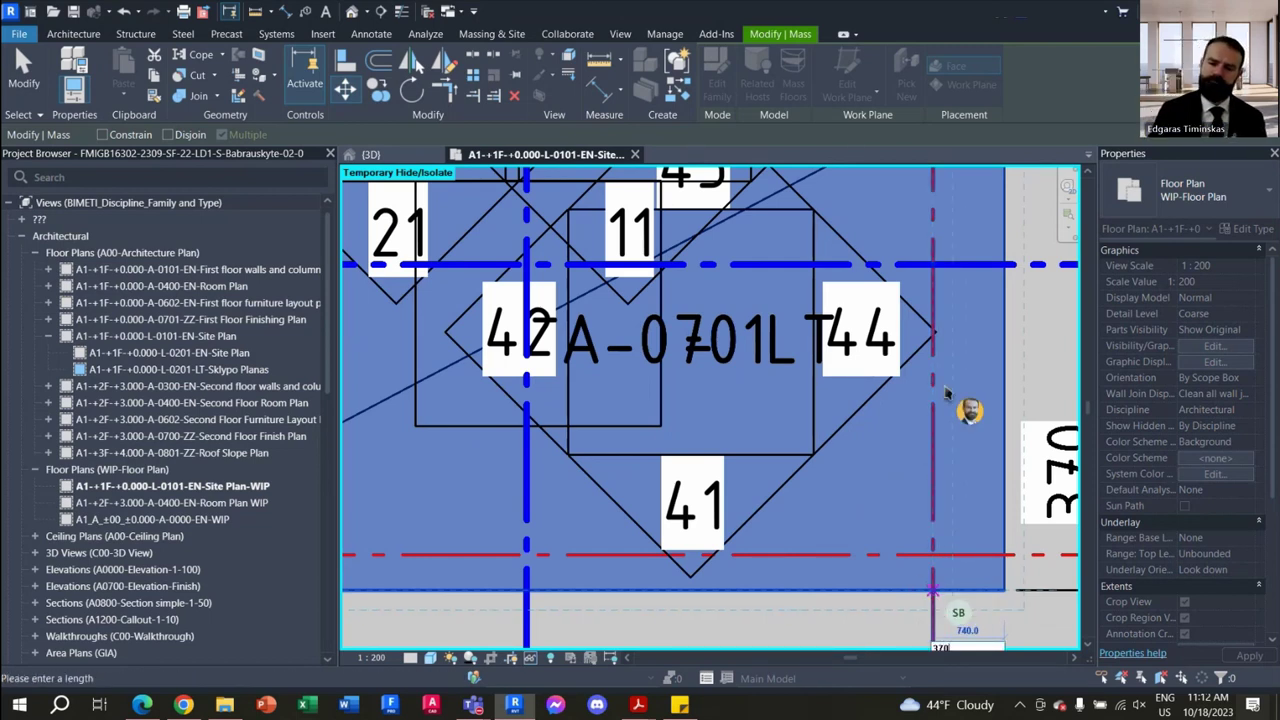
pyautogui.press('Return')
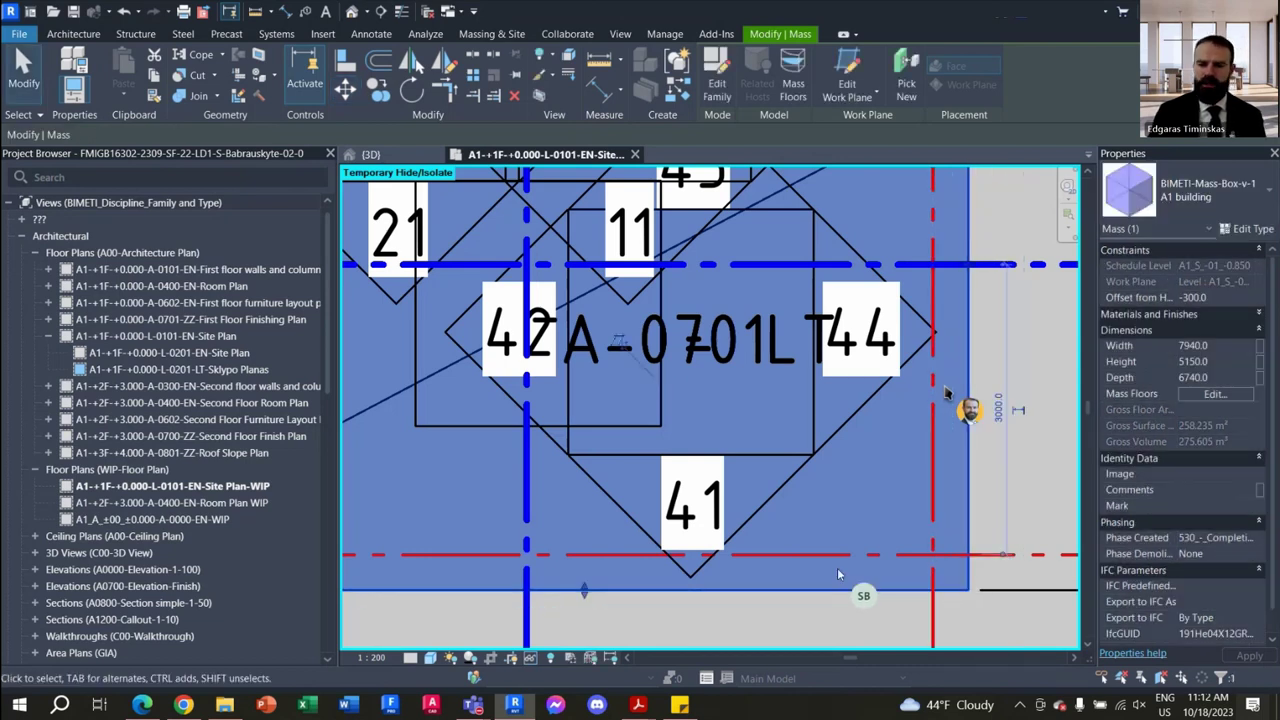
pyautogui.scroll(-3, 837, 568)
pyautogui.scroll(-2, 838, 573)
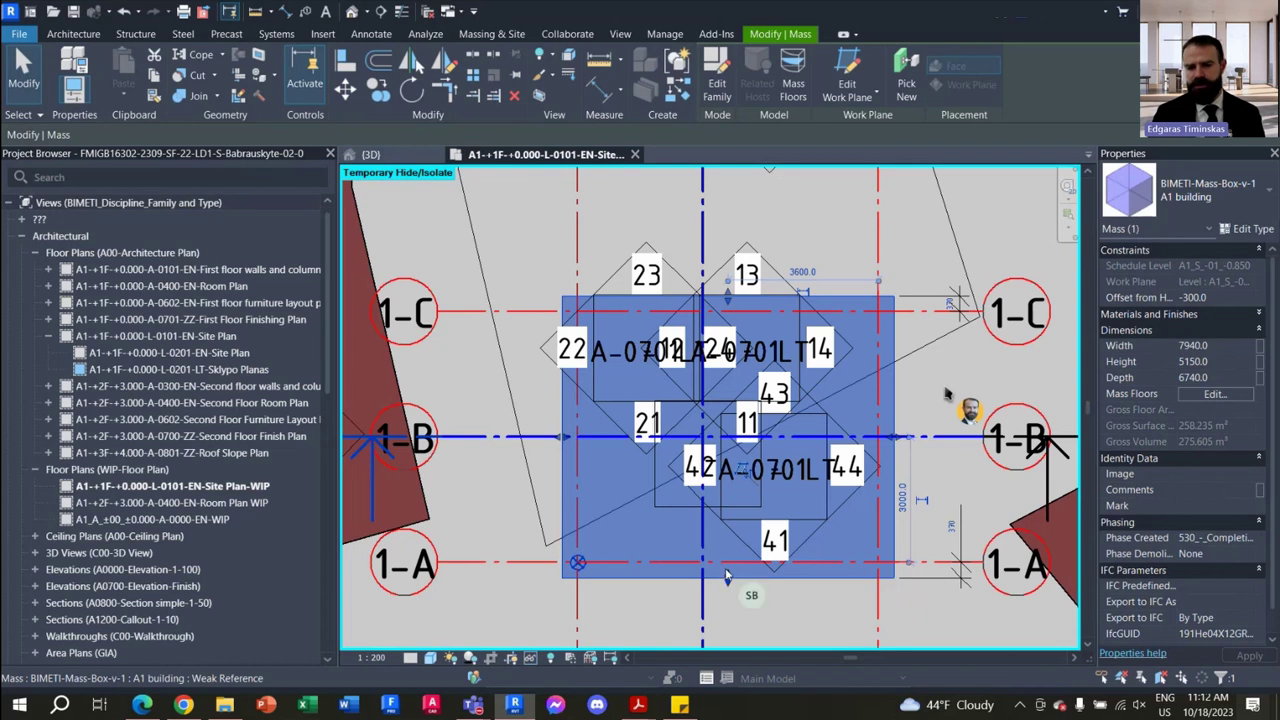
pyautogui.scroll(1, 724, 574)
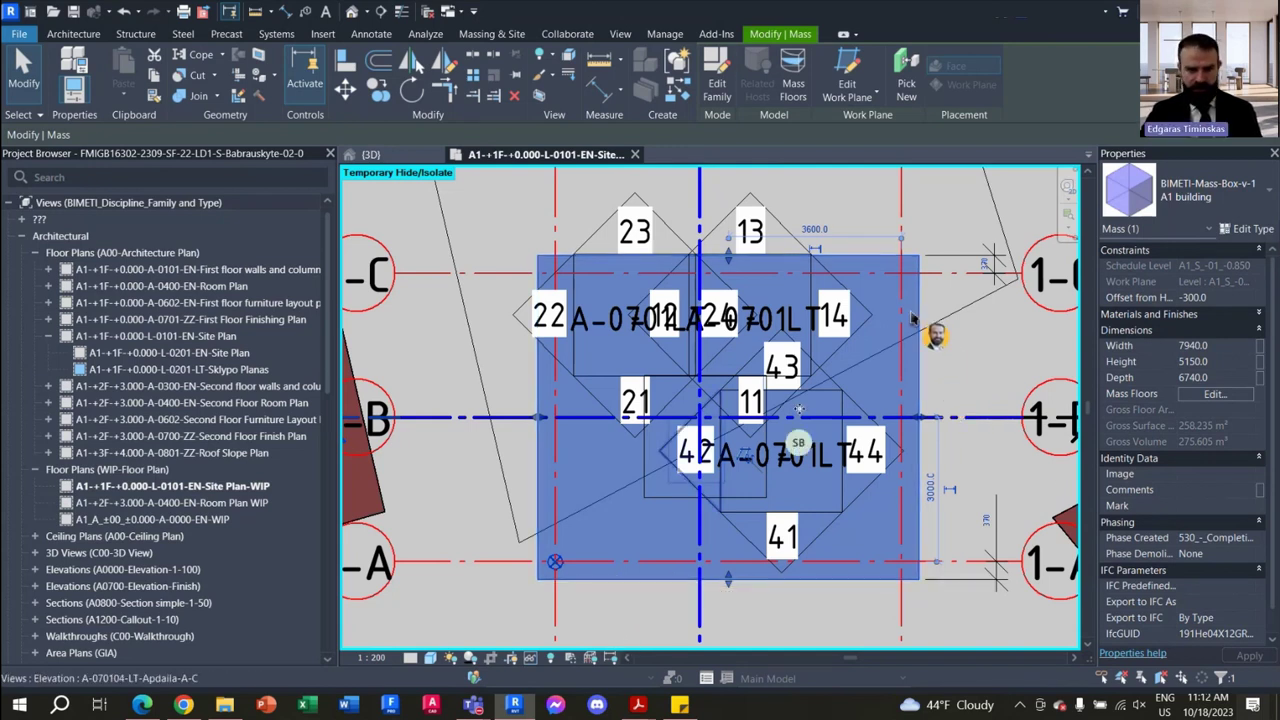
# - Switch to the {3D} view and orbit to a corner angle of the mass on the toposolid
pyautogui.click(405, 155)
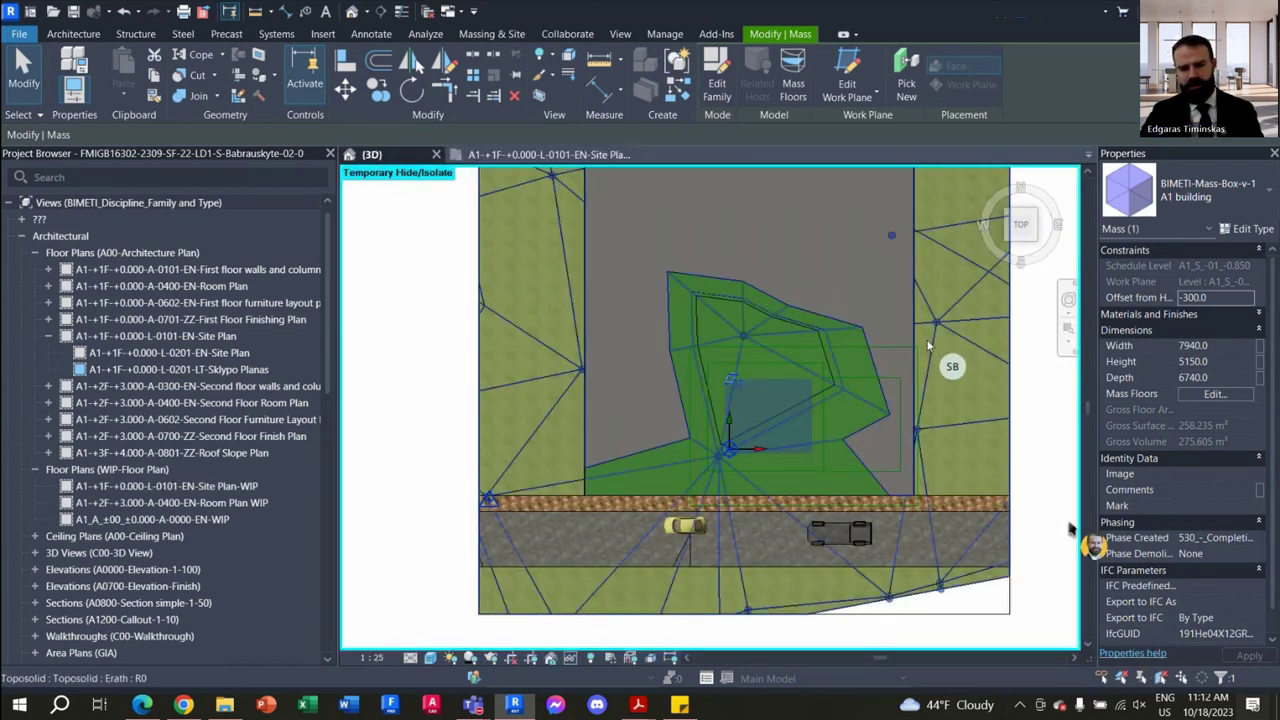
pyautogui.click(1012, 250)
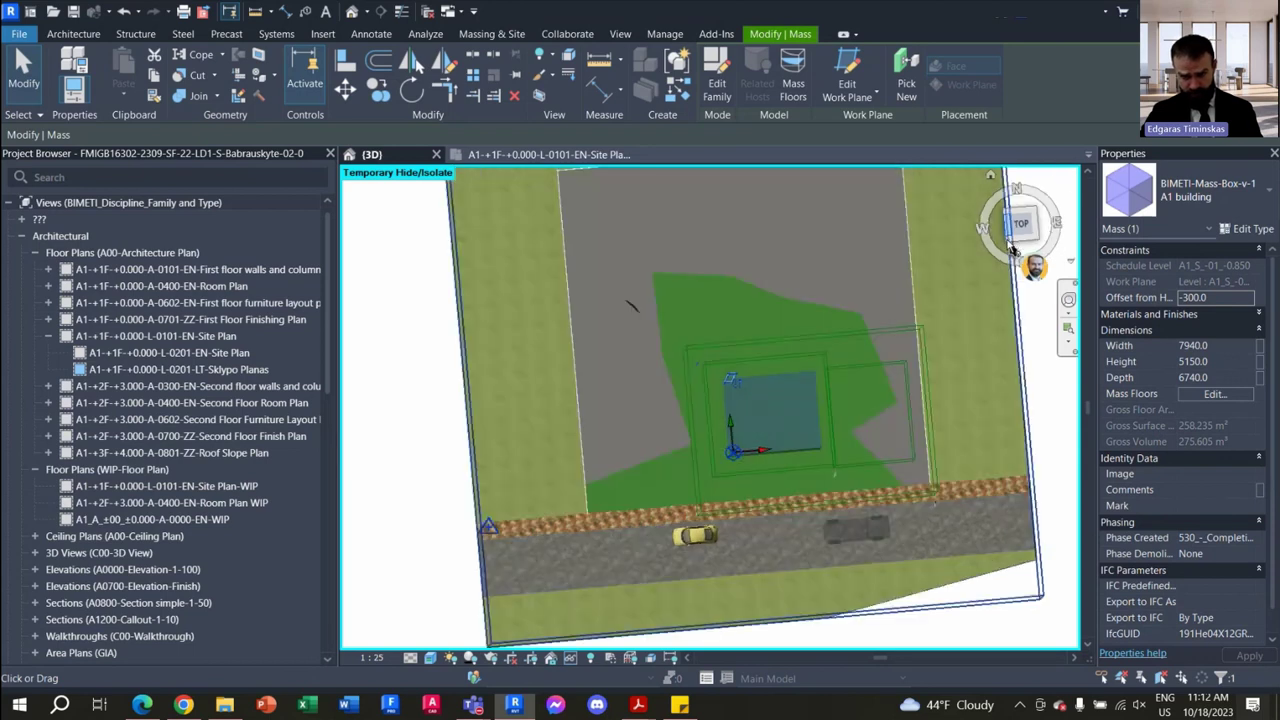
pyautogui.moveTo(1040, 232); pyautogui.dragTo(765, 452)
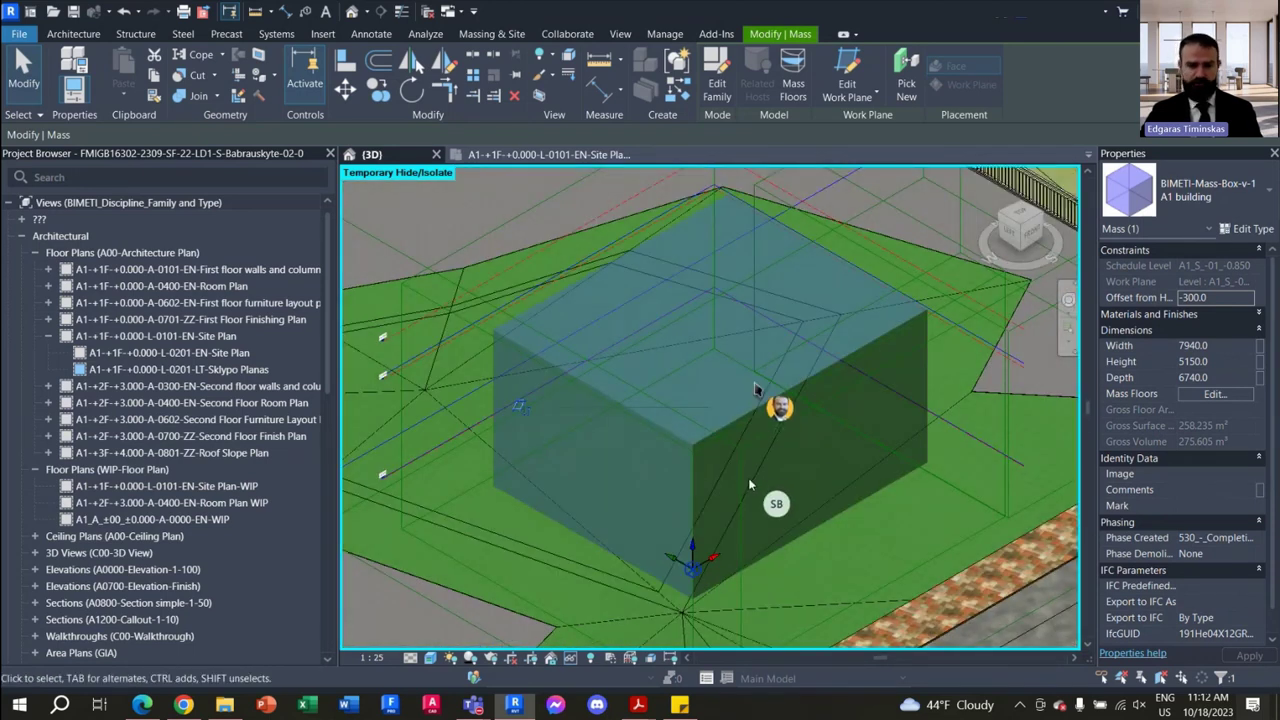
pyautogui.scroll(-1, 748, 478)
pyautogui.scroll(-1, 748, 480)
pyautogui.scroll(-1, 802, 501)
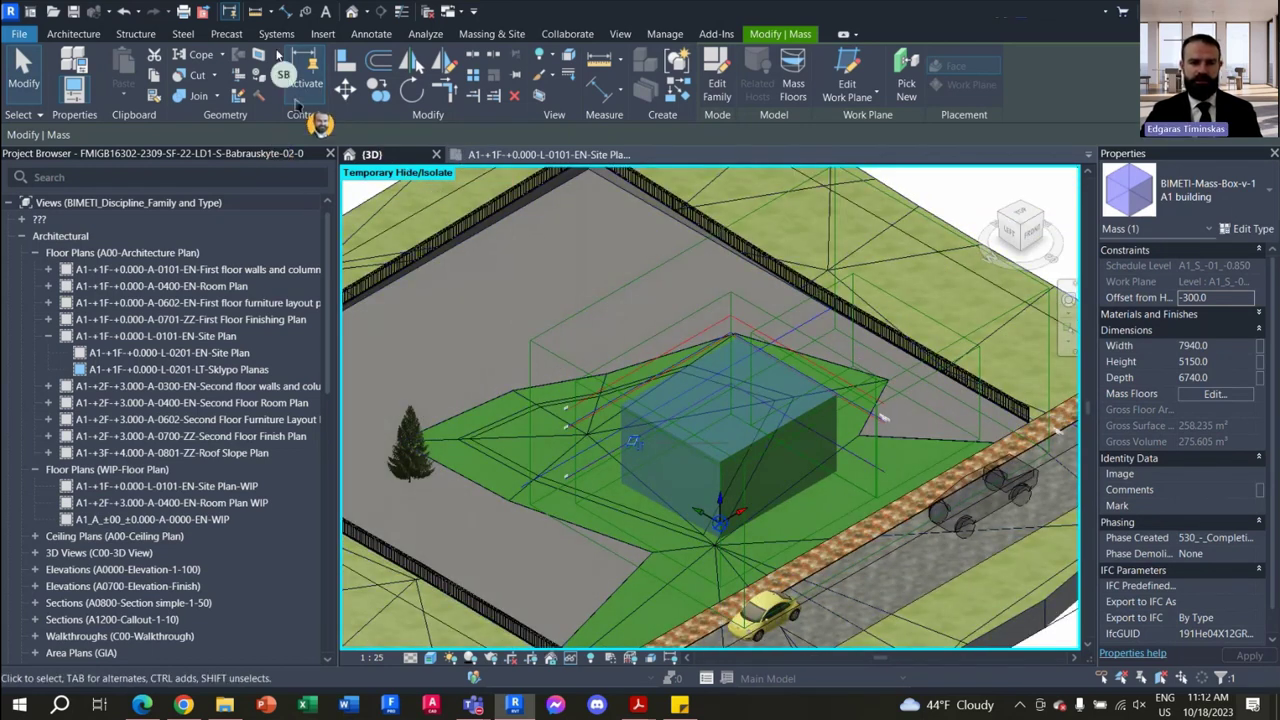
pyautogui.click(491, 33)
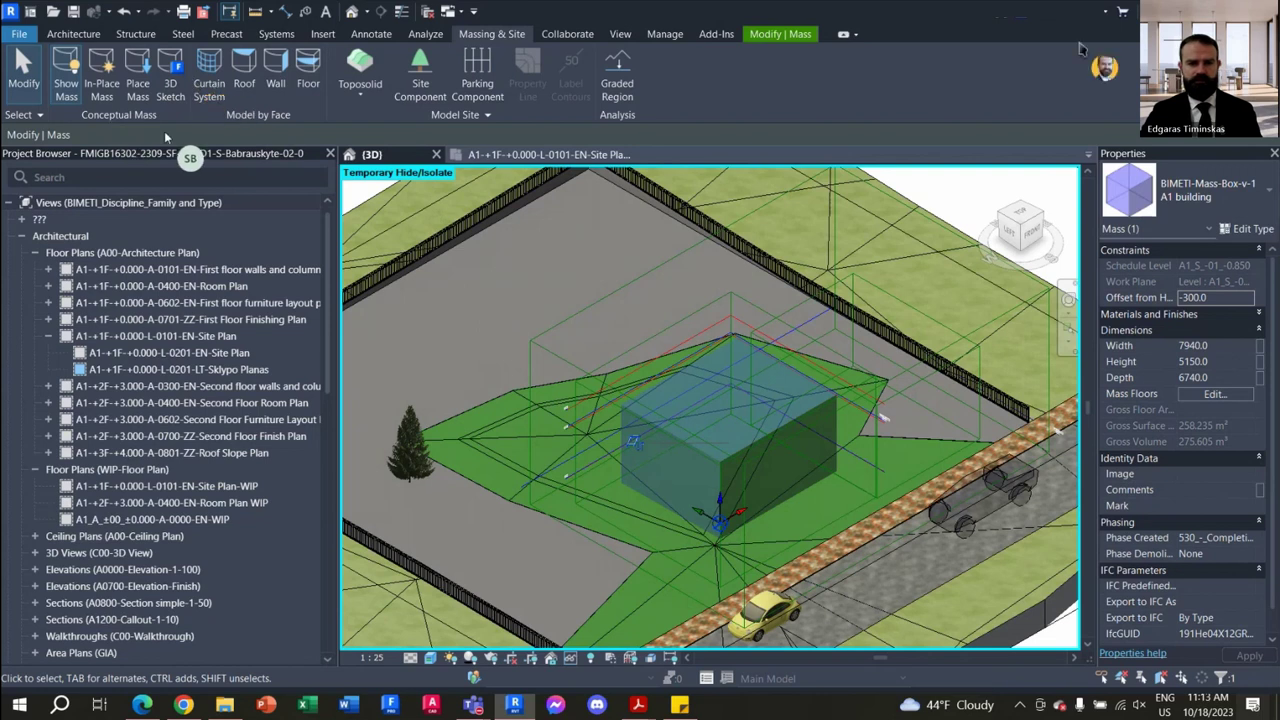
pyautogui.click(805, 34)
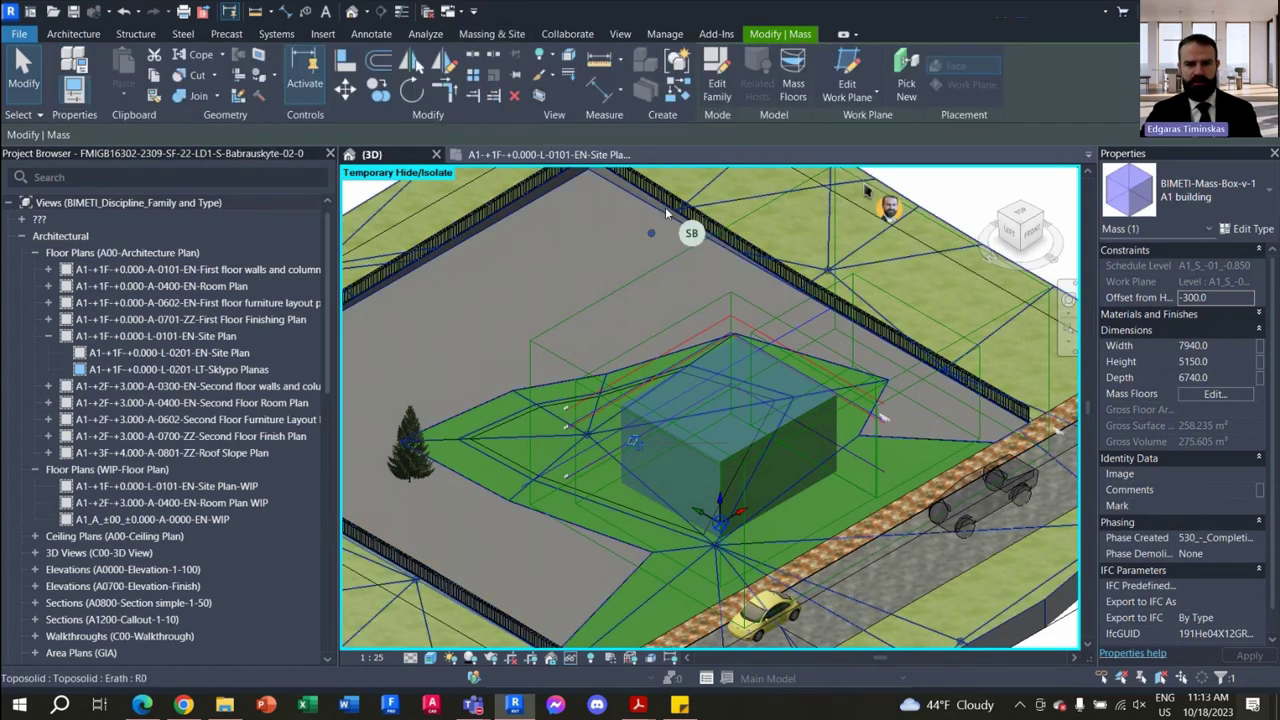
pyautogui.press('Escape')
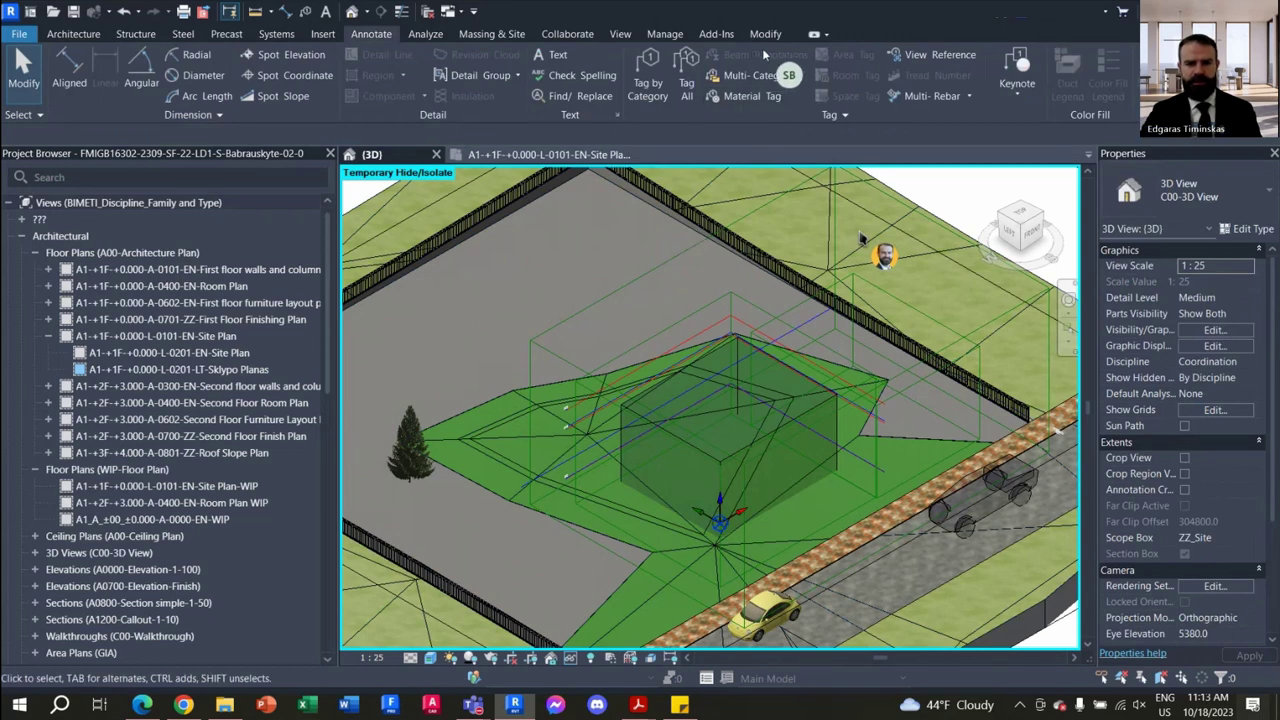
# - Use Cut Geometry to cut the toposolid with the A1 mass box
pyautogui.click(766, 34)
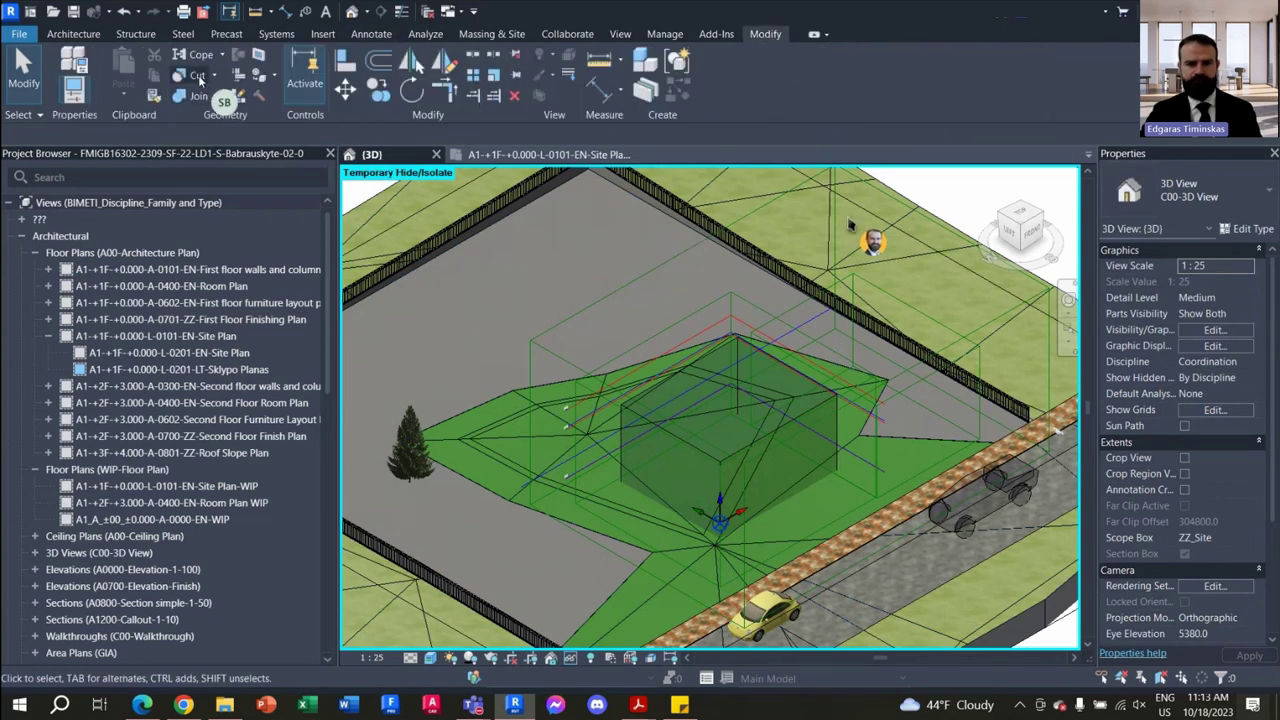
pyautogui.click(938, 269)
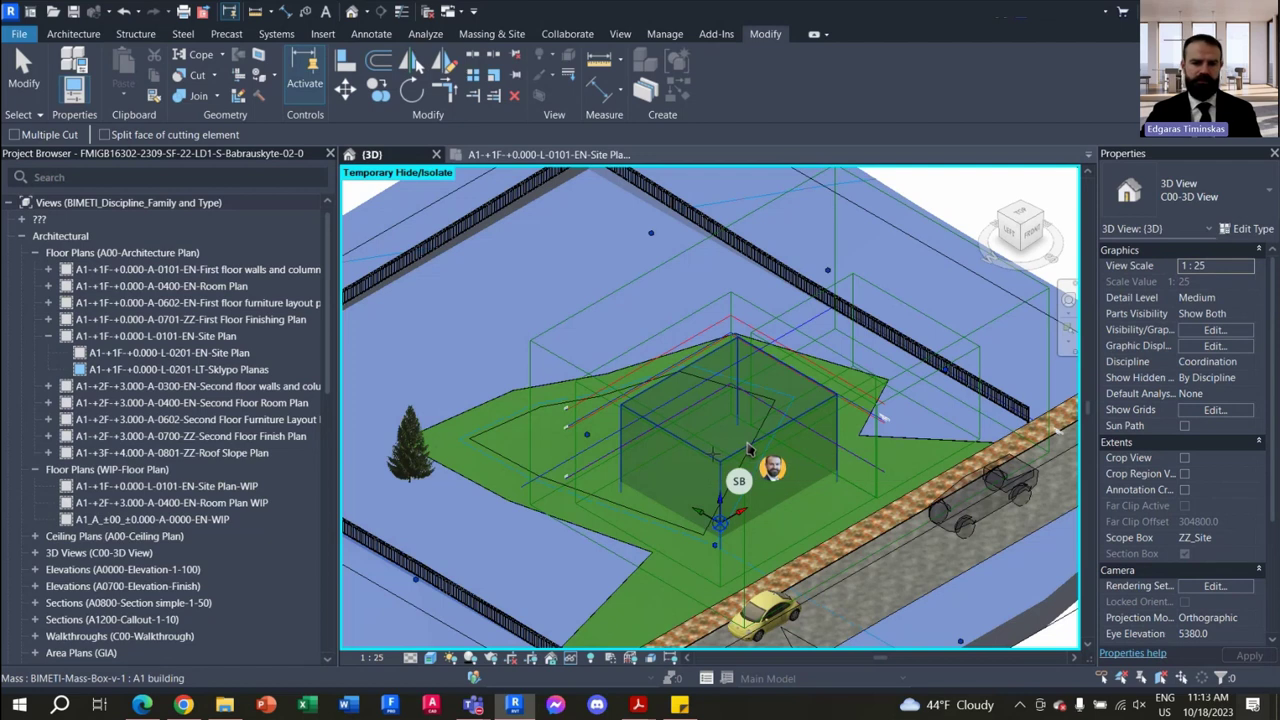
pyautogui.click(748, 449)
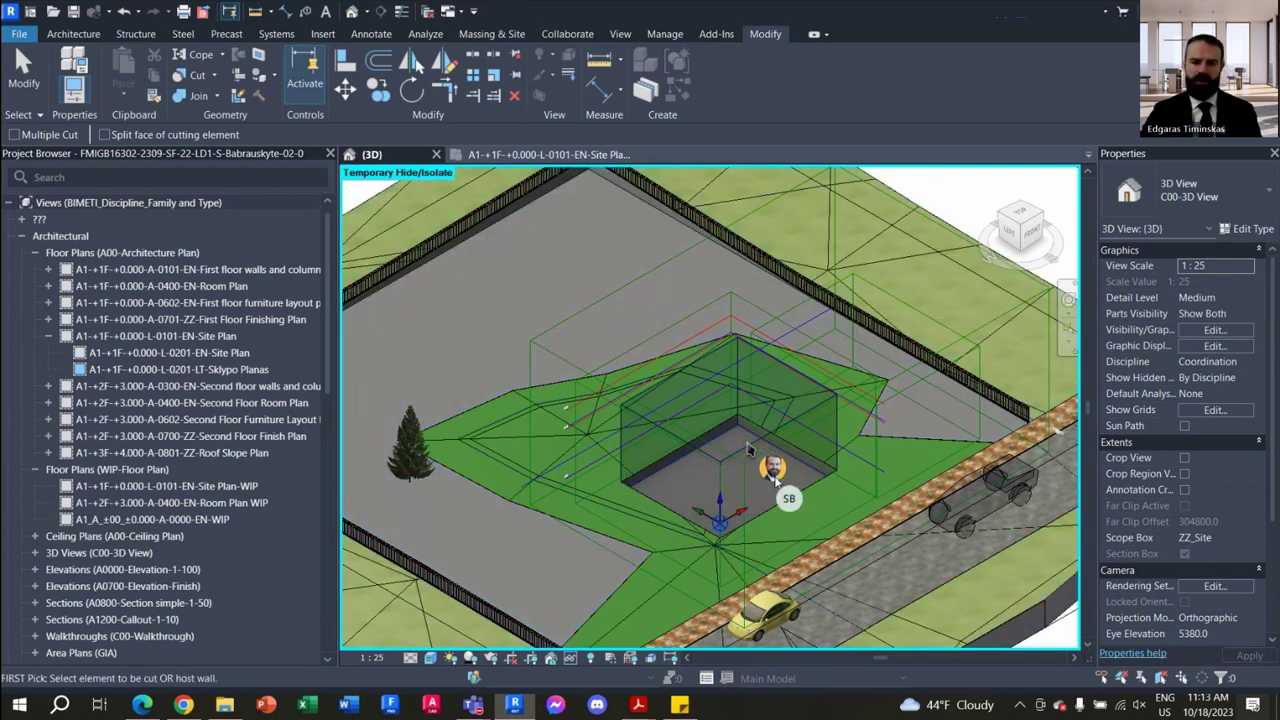
pyautogui.scroll(2, 748, 449)
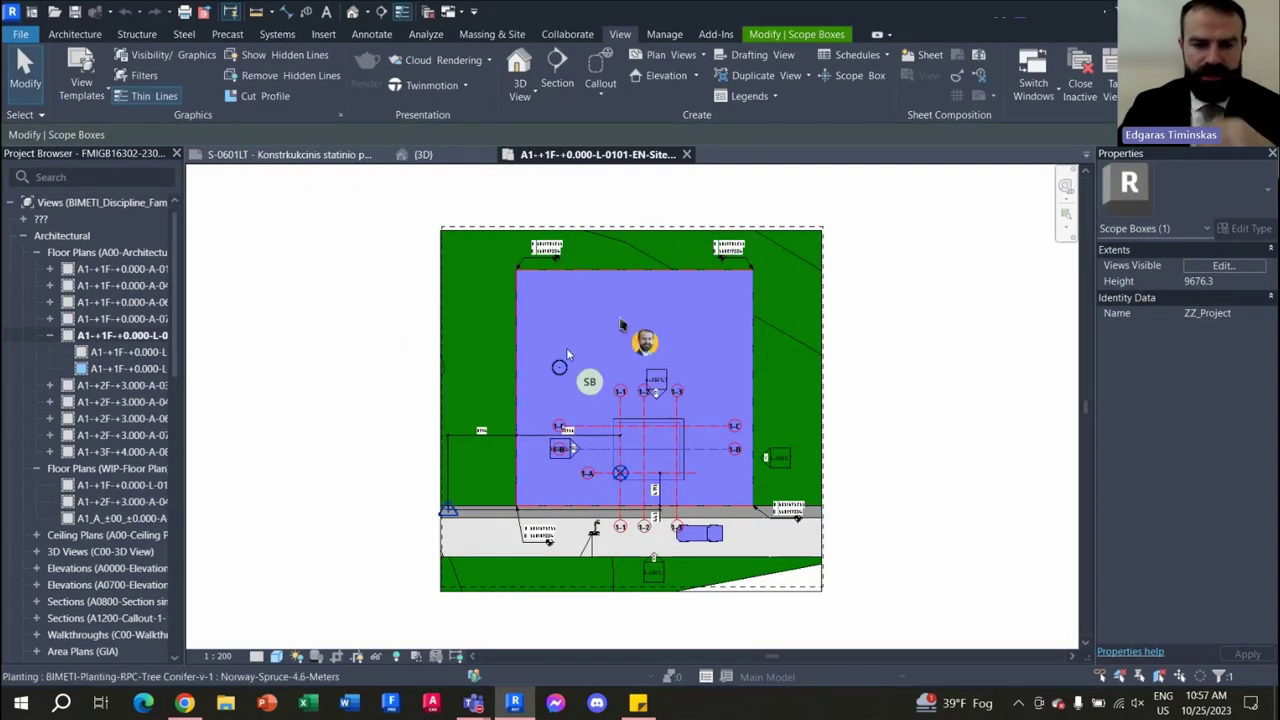
# - Tab-cycle from the property line to select the mass box, then clear the selection
pyautogui.click(755, 343)
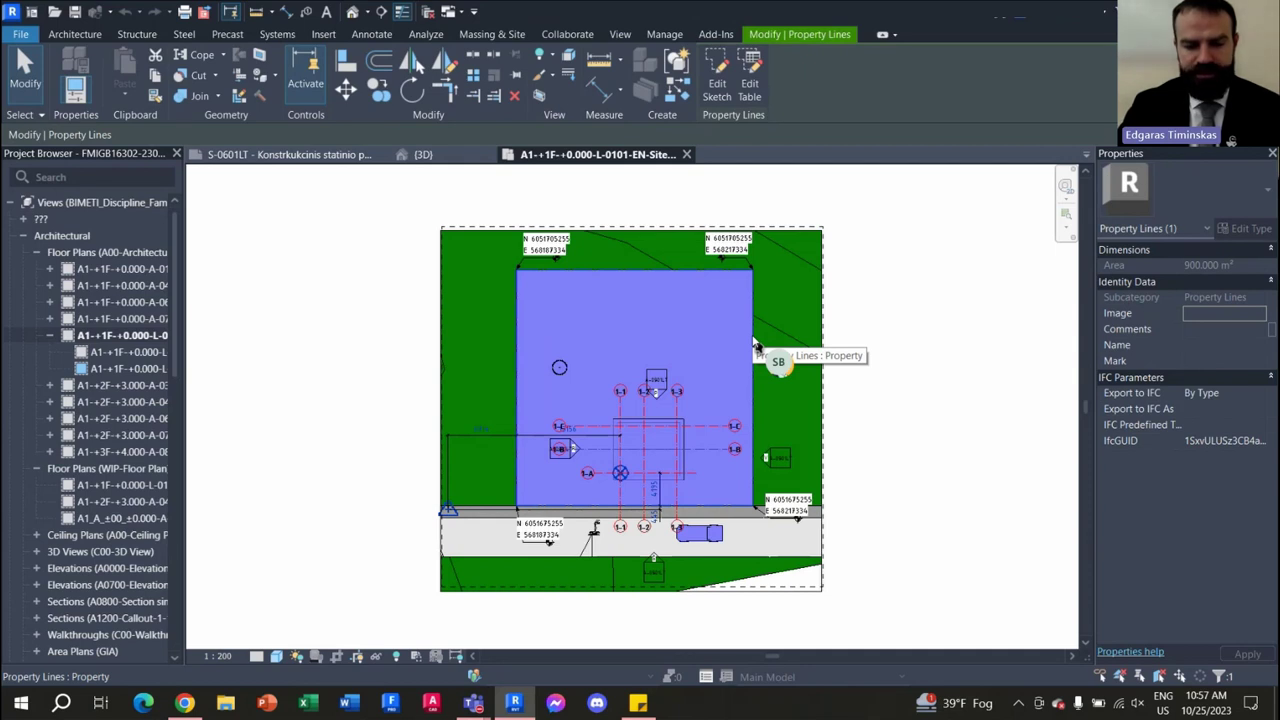
pyautogui.press('Tab')
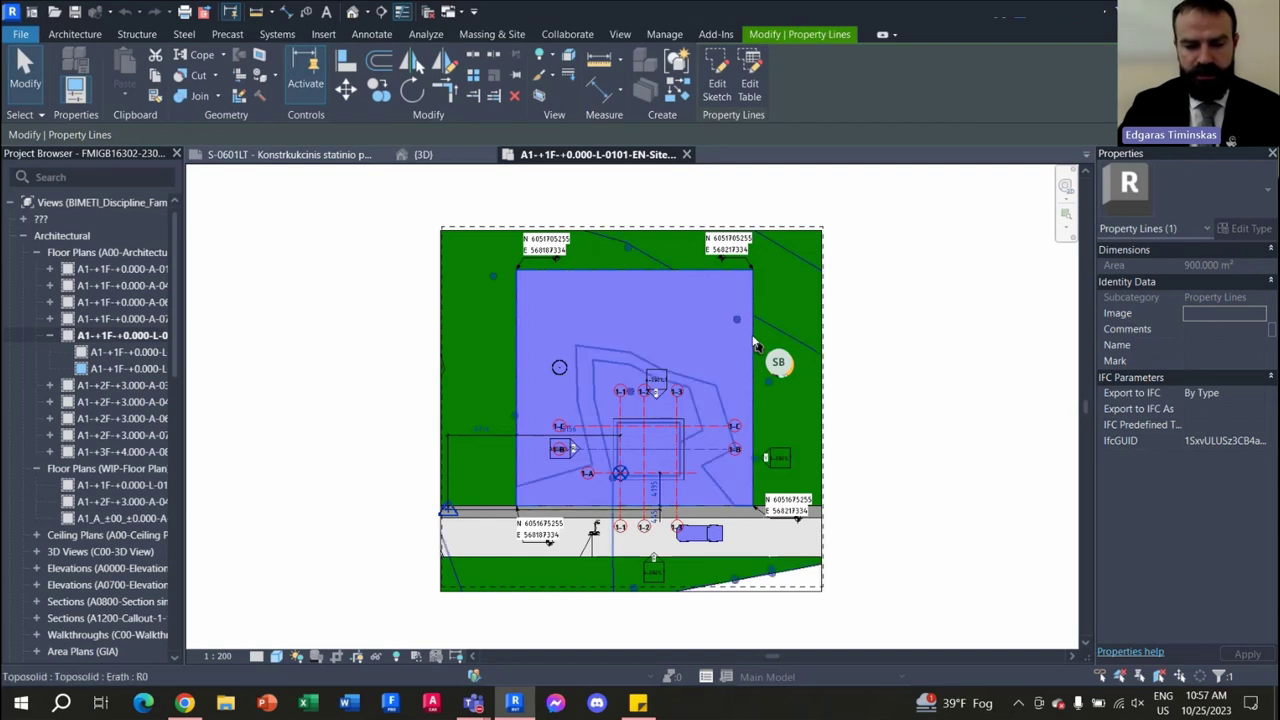
pyautogui.press('Tab')
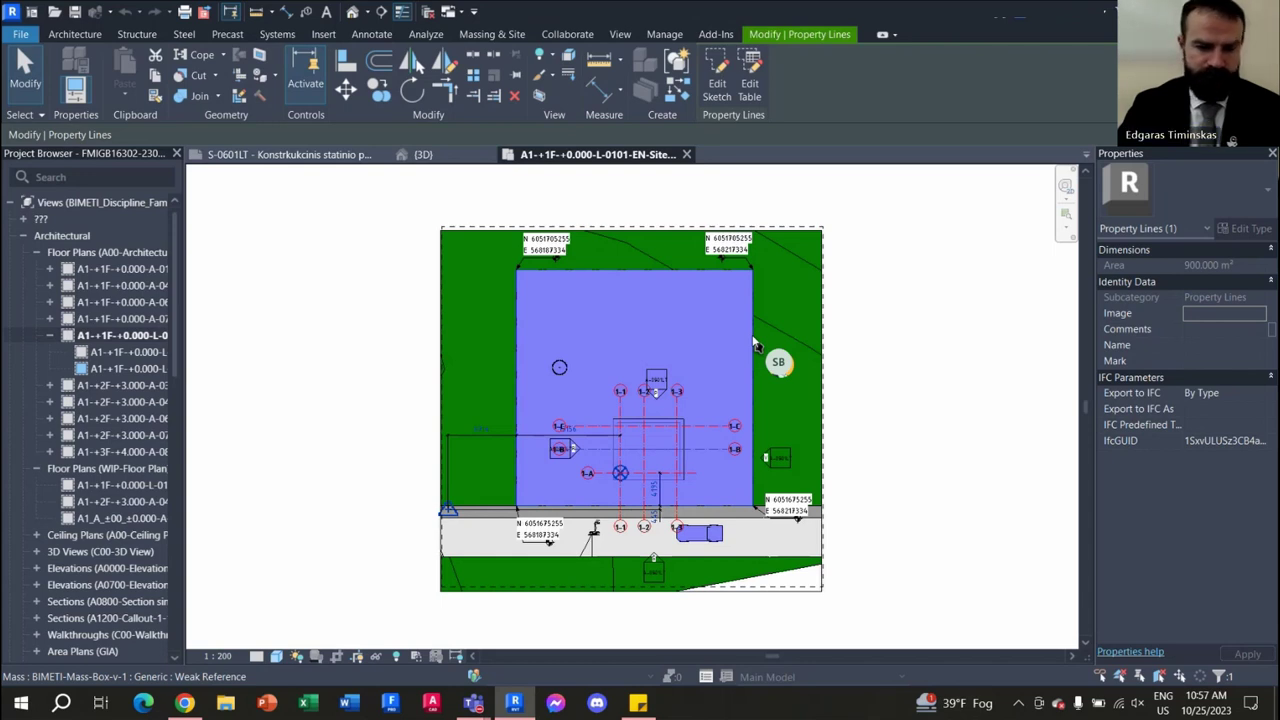
pyautogui.click(755, 345)
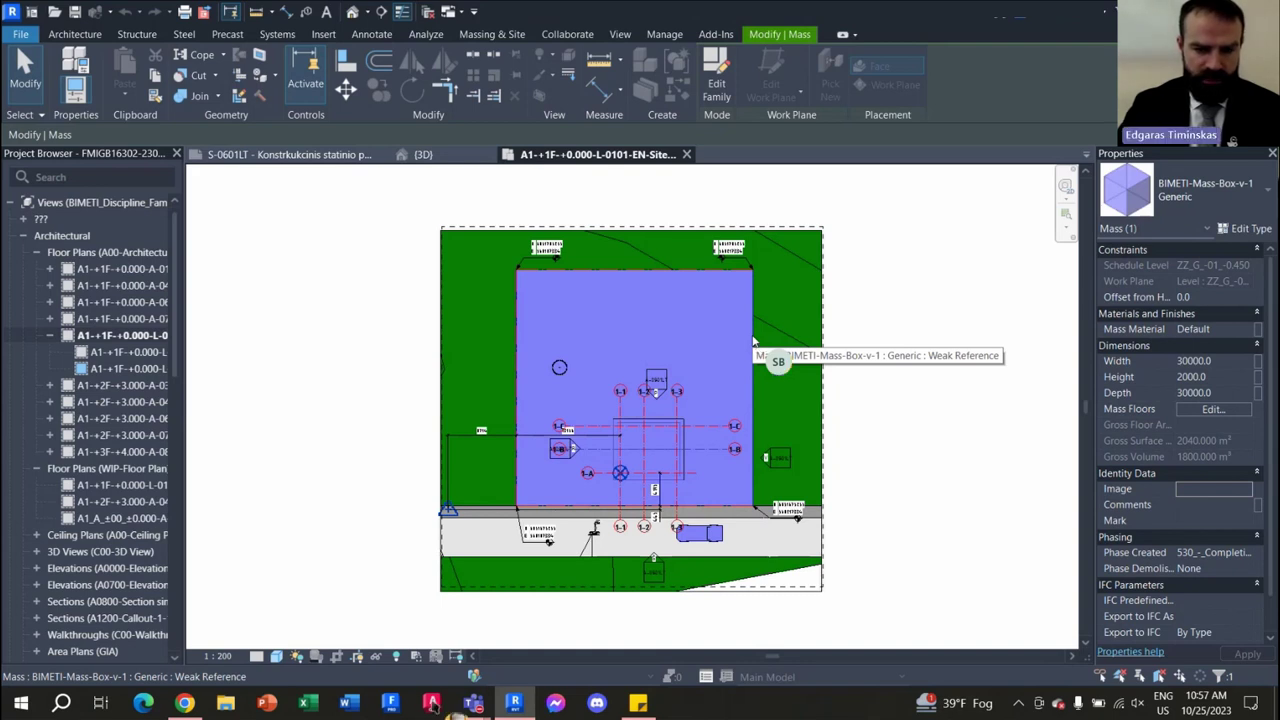
pyautogui.click(377, 657)
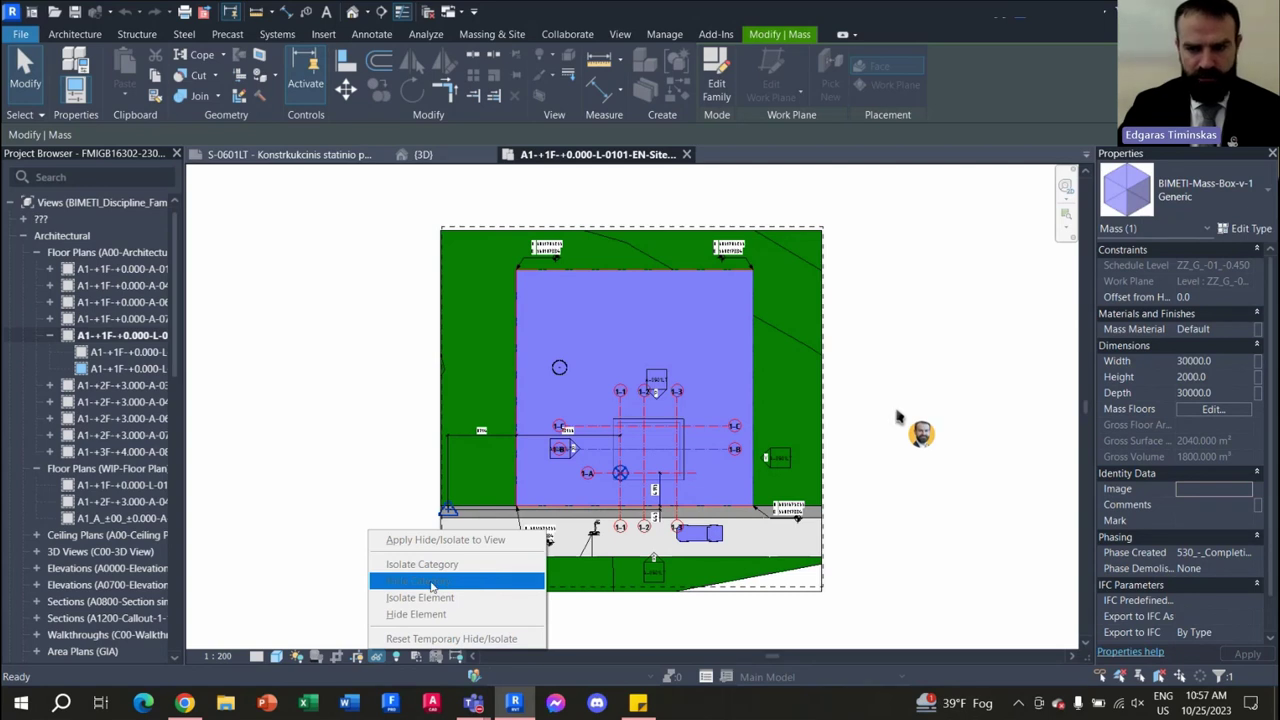
pyautogui.click(859, 433)
pyautogui.click(859, 433)
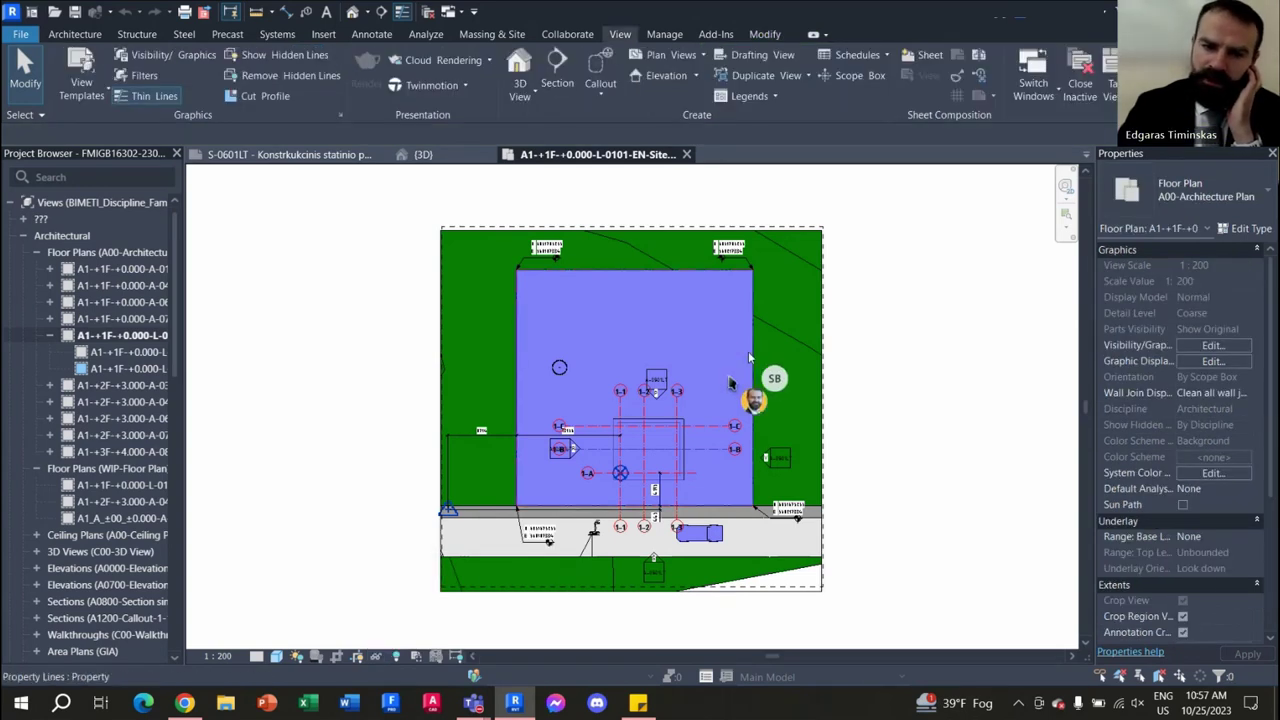
# - Reselect the BIMETI mass box via Tab and open its family for editing
pyautogui.click(748, 353)
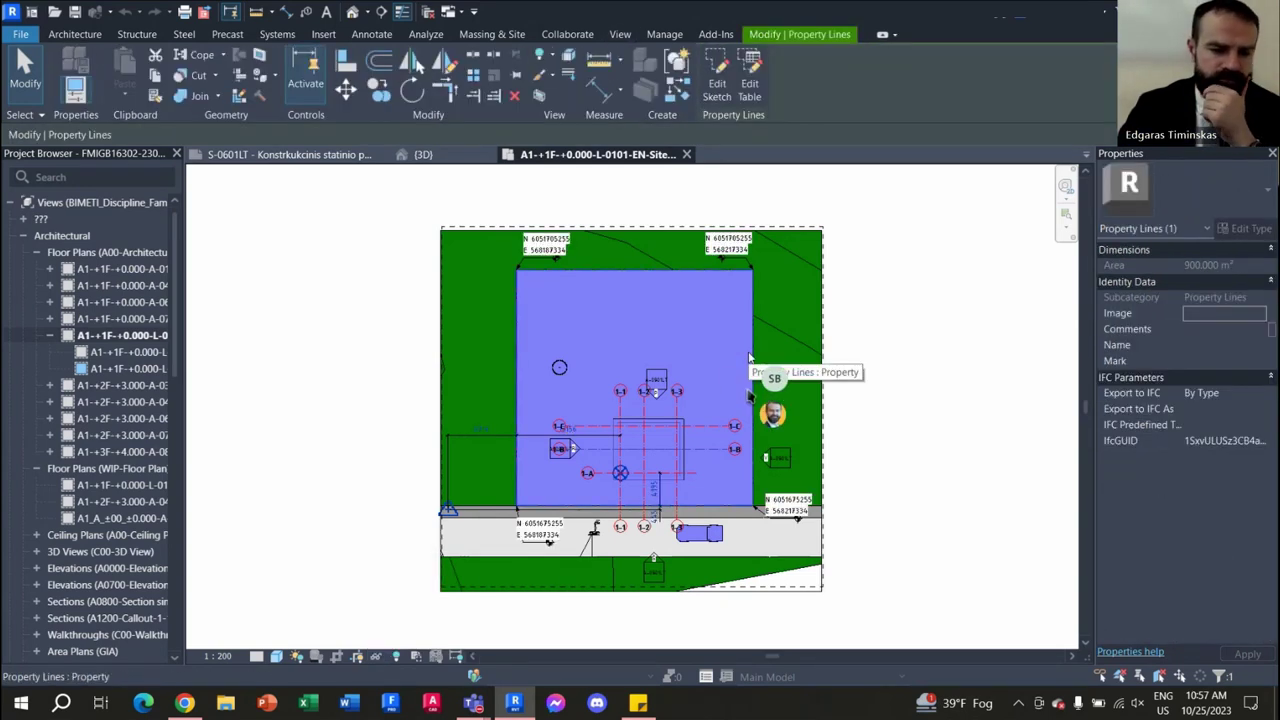
pyautogui.press('Tab')
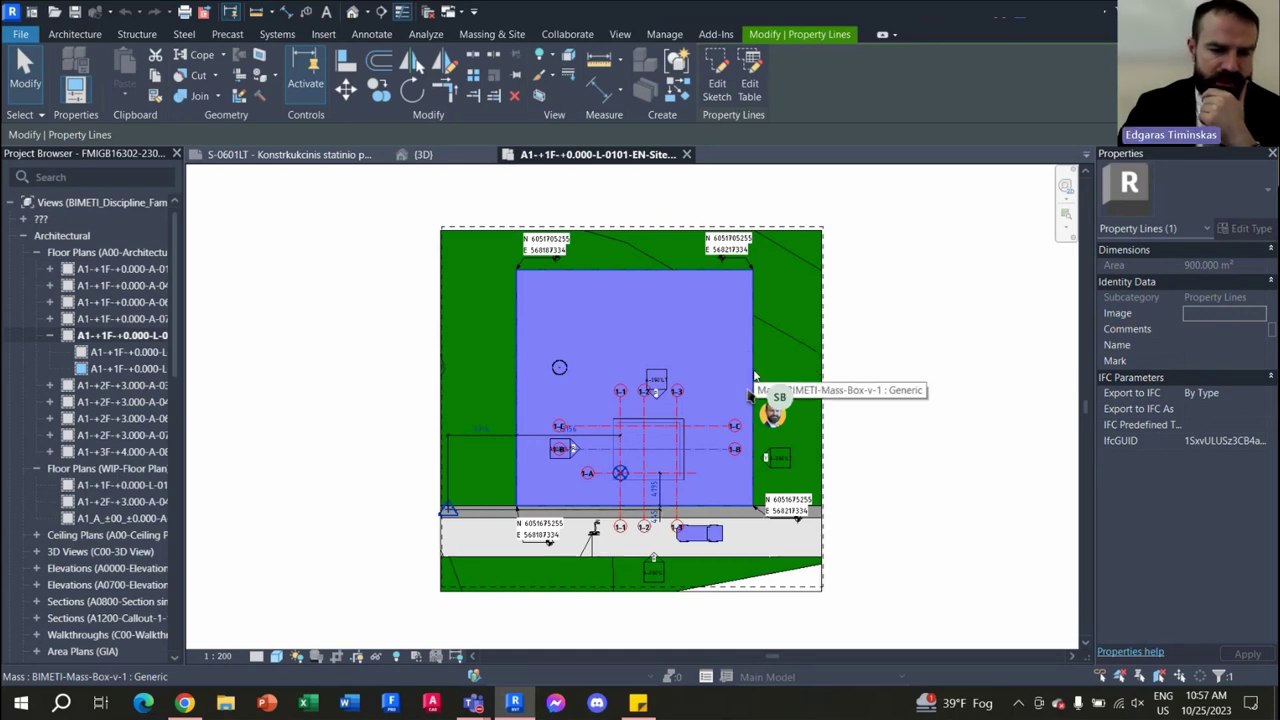
pyautogui.press('Escape')
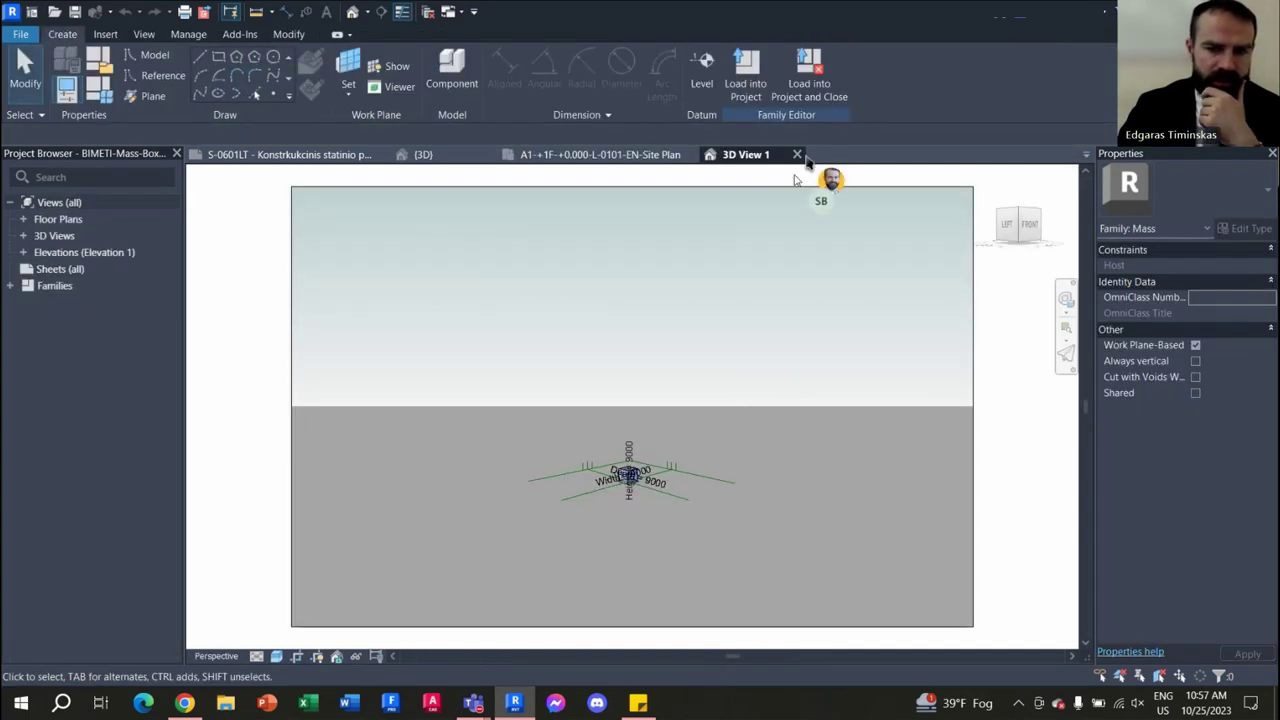
# - Close the BIMETI-Mass-Box-v-1 family without saving and return to the site plan
pyautogui.click(797, 155)
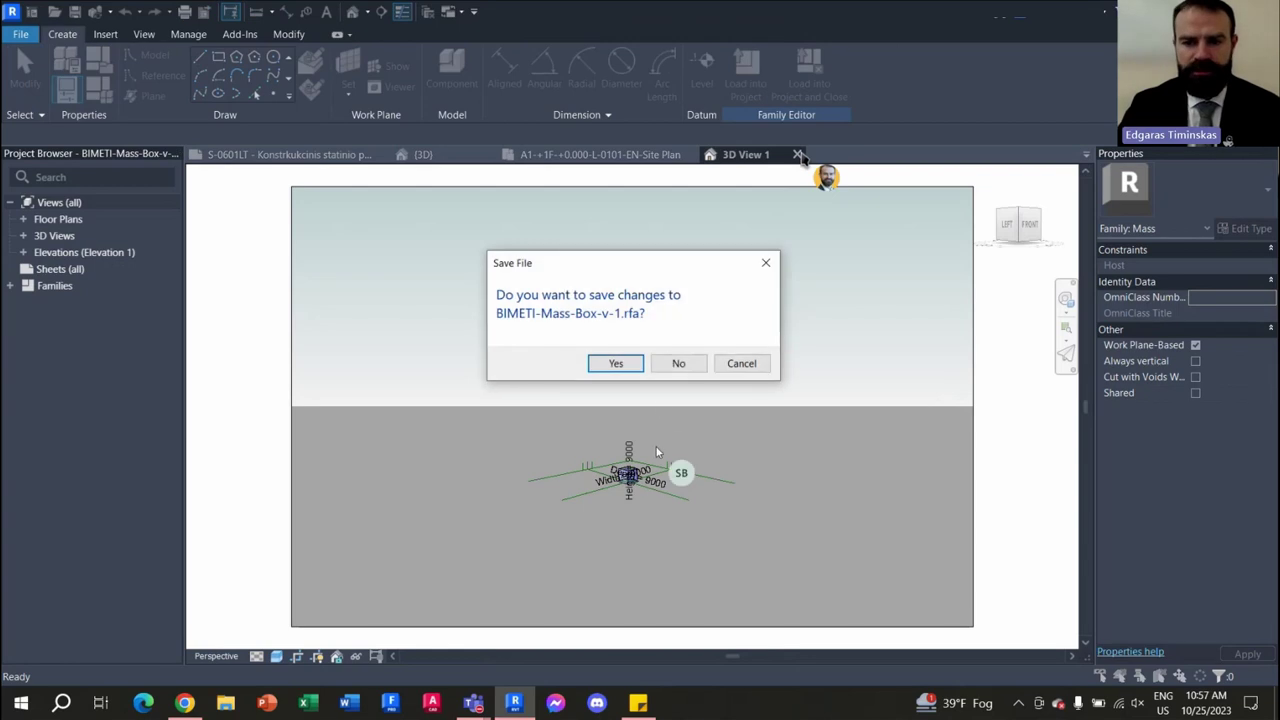
pyautogui.click(629, 366)
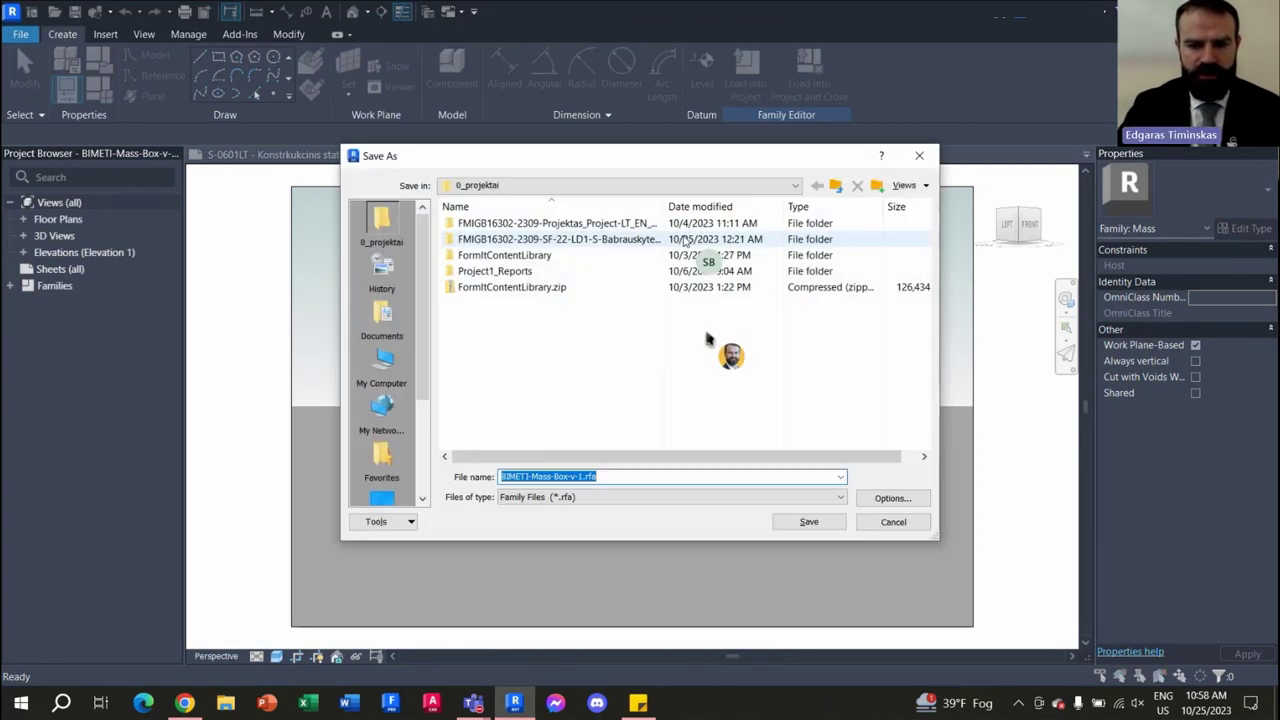
pyautogui.click(893, 519)
pyautogui.click(797, 155)
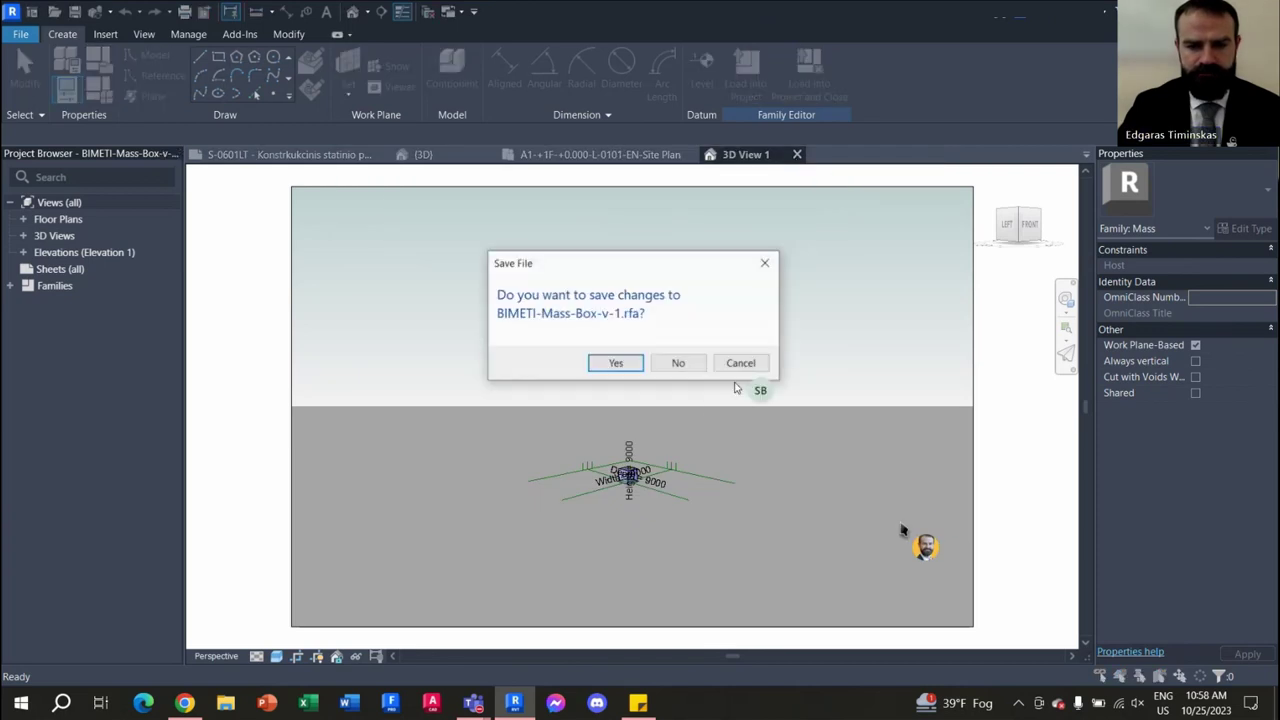
pyautogui.click(684, 364)
pyautogui.click(653, 155)
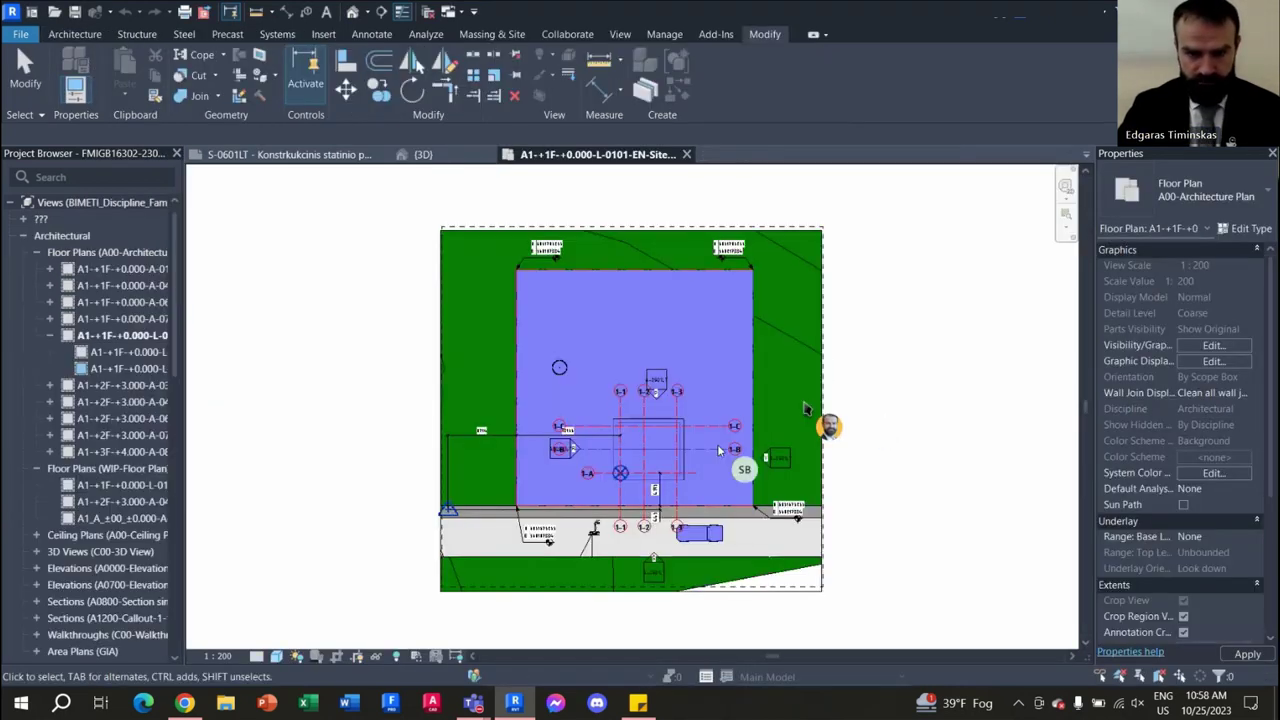
# - Select the mass via Tab from the property line and temporarily hide the Mass category
pyautogui.click(754, 388)
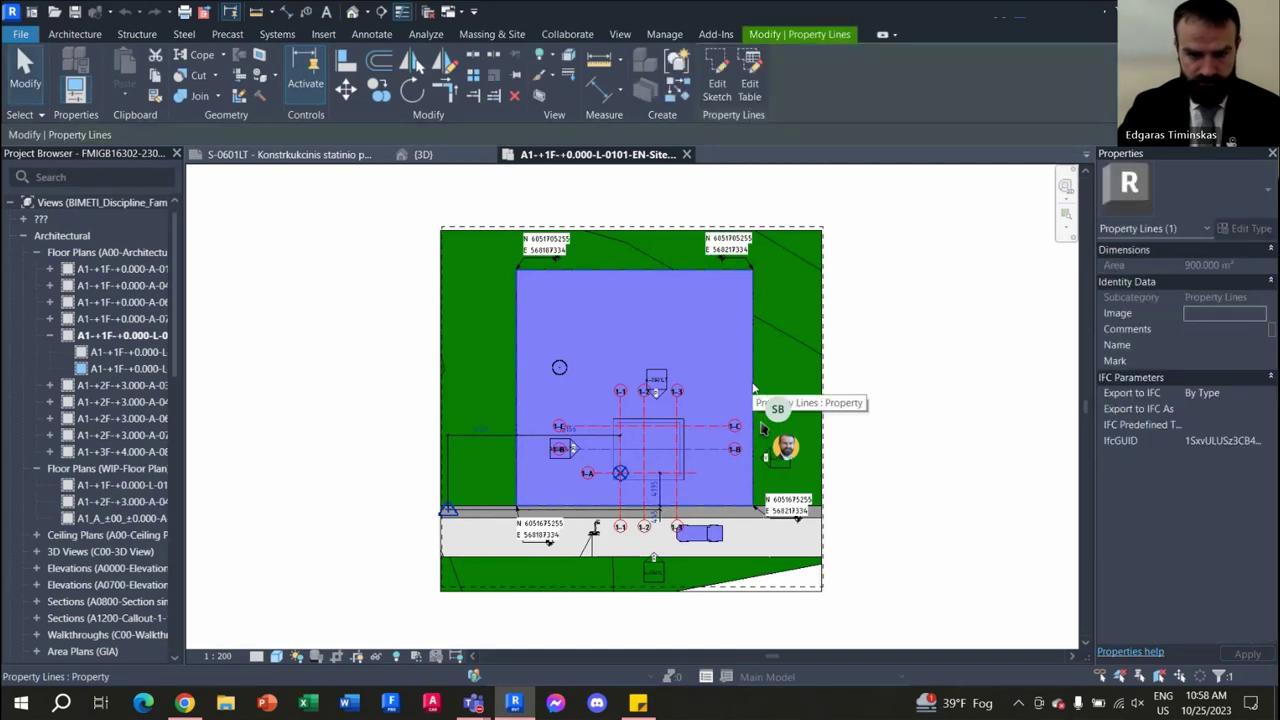
pyautogui.press('Tab')
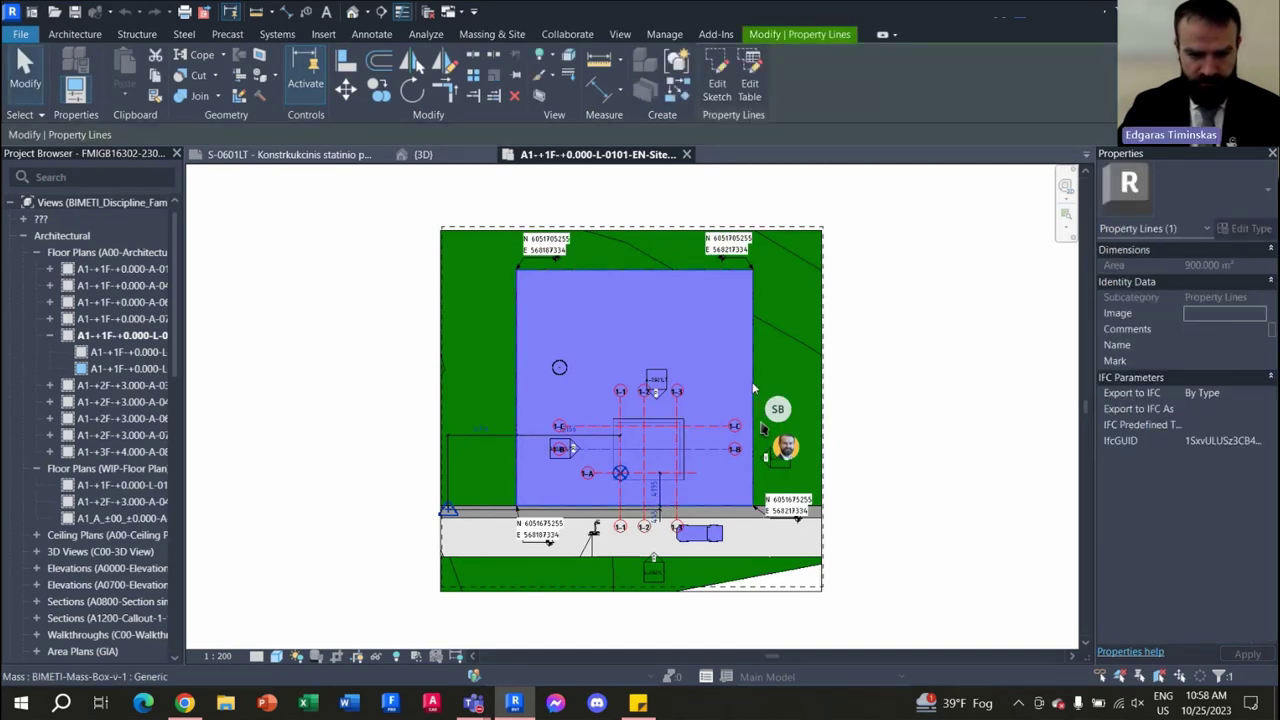
pyautogui.click(754, 388)
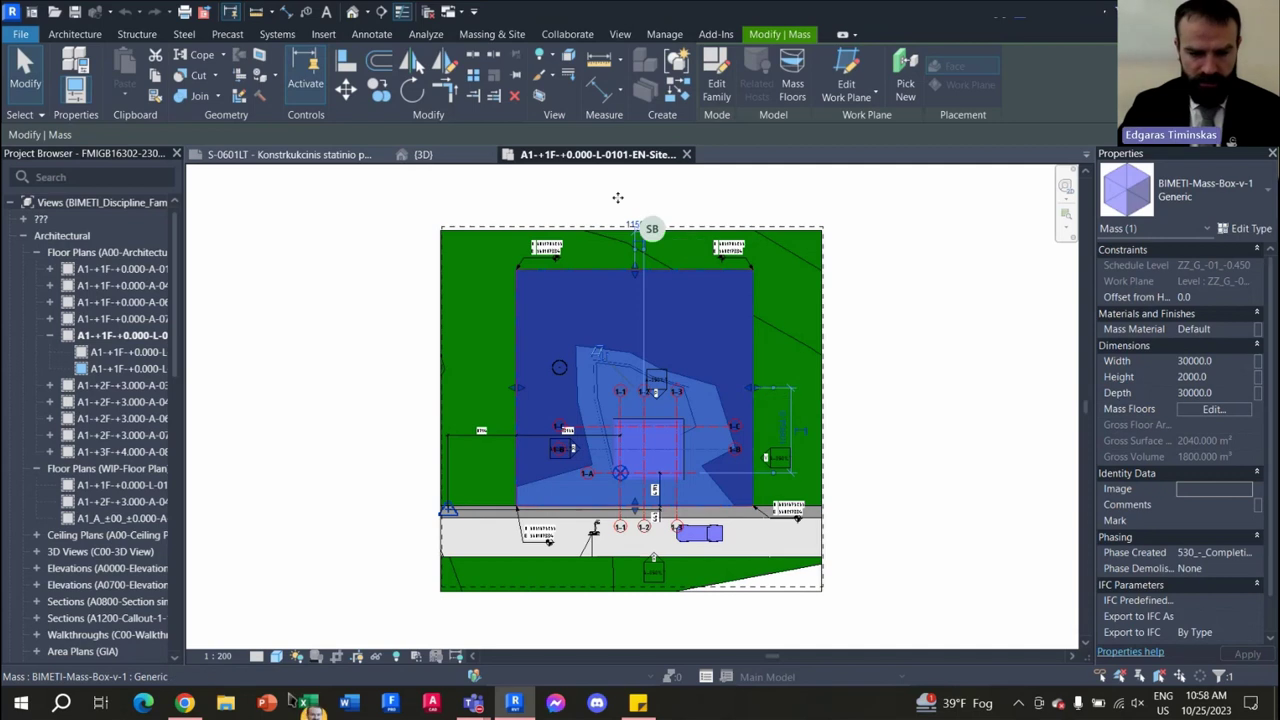
pyautogui.click(376, 657)
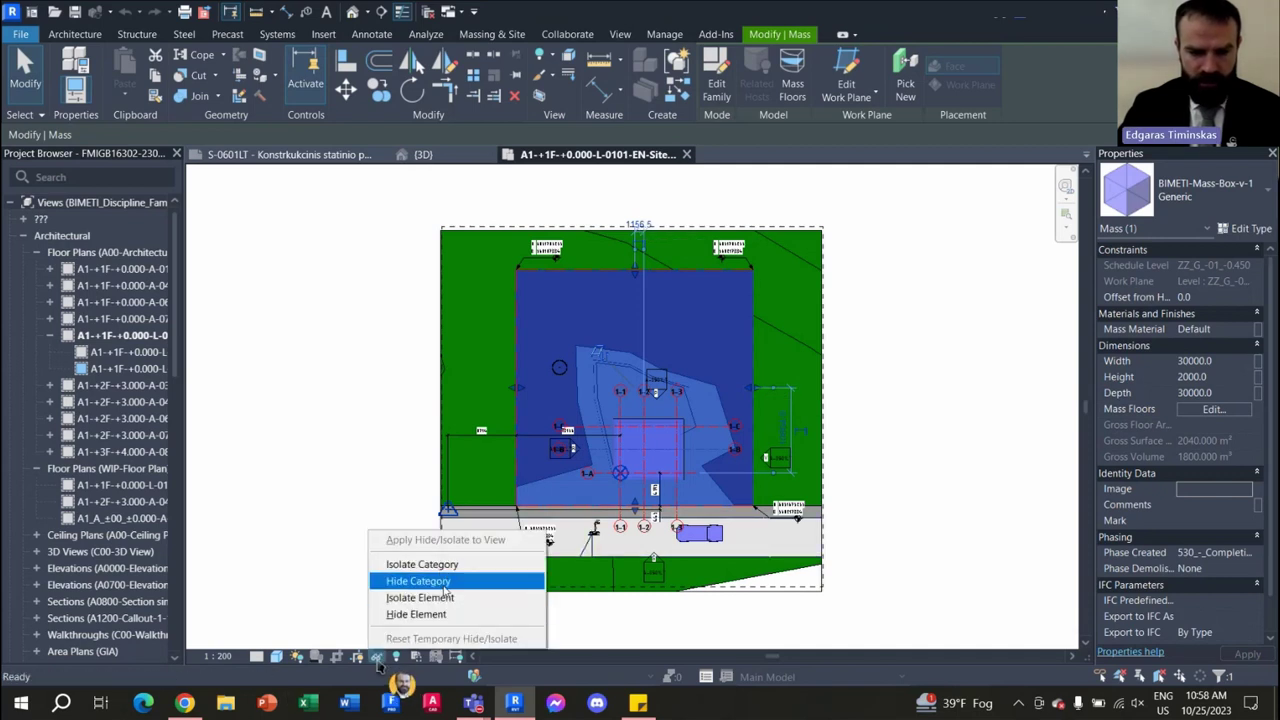
pyautogui.click(444, 589)
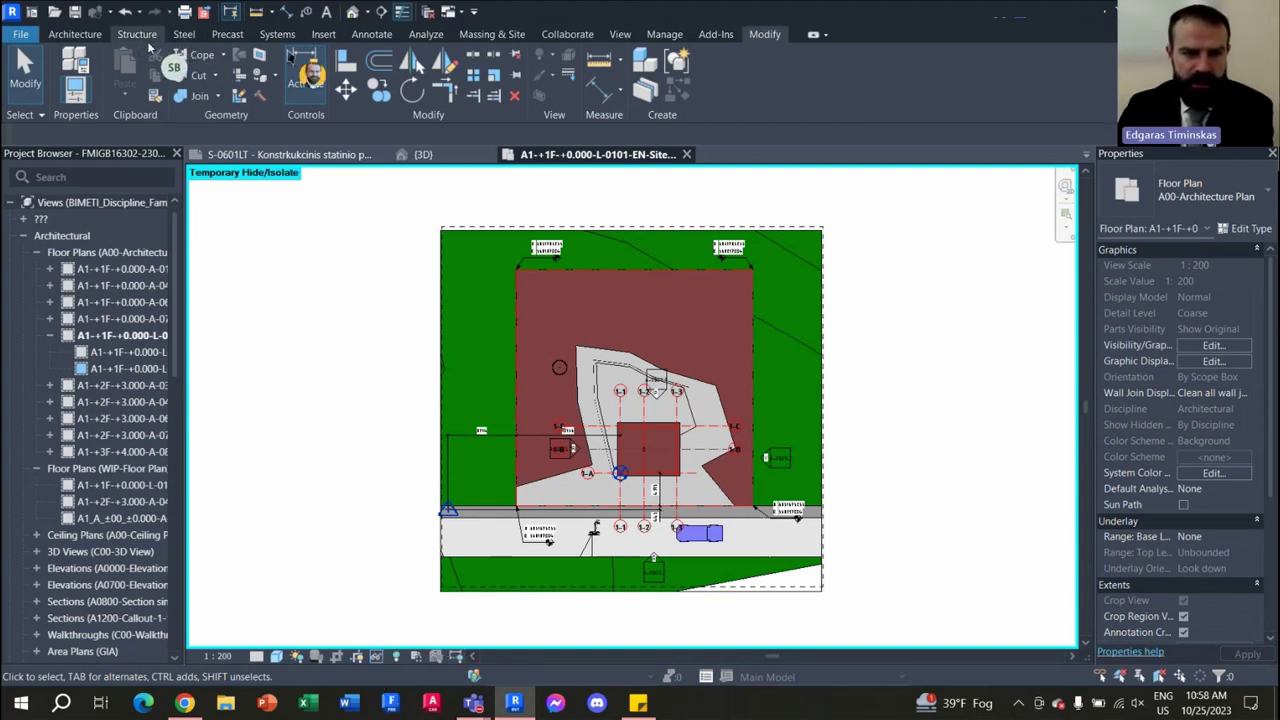
# - Start a Toposolid Create from Sketch and open the Erath type properties
pyautogui.click(491, 36)
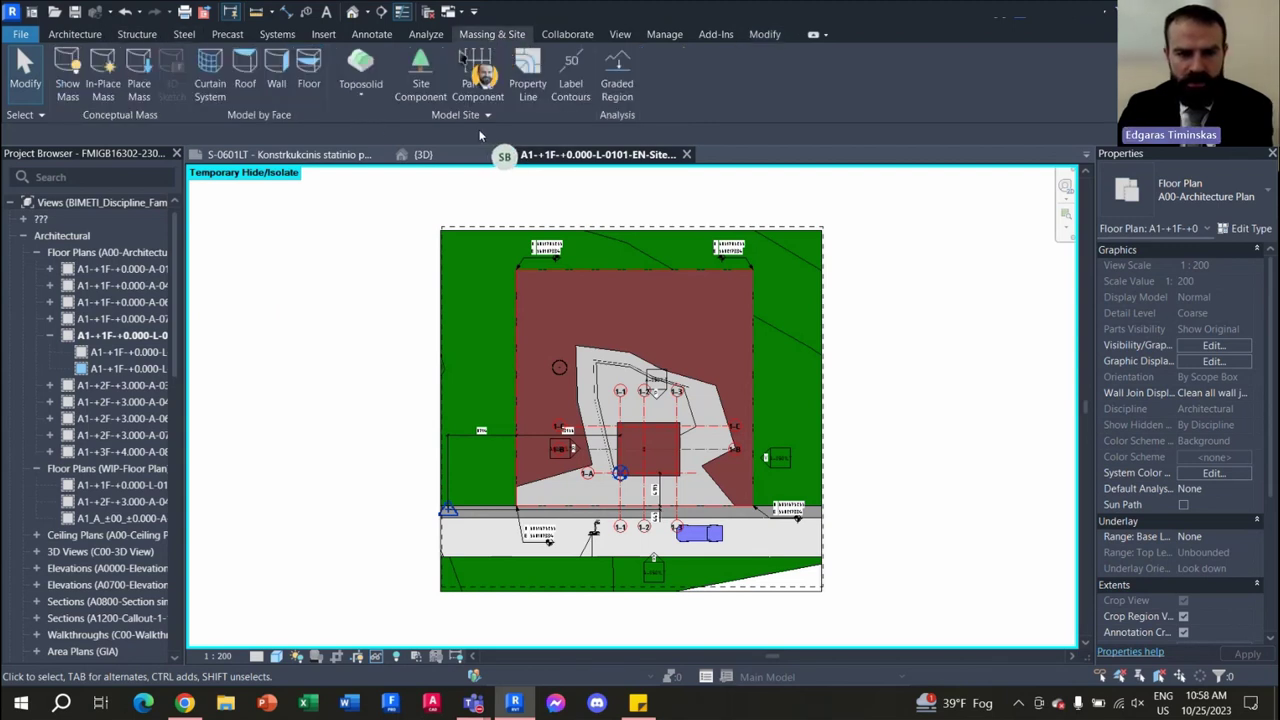
pyautogui.click(351, 100)
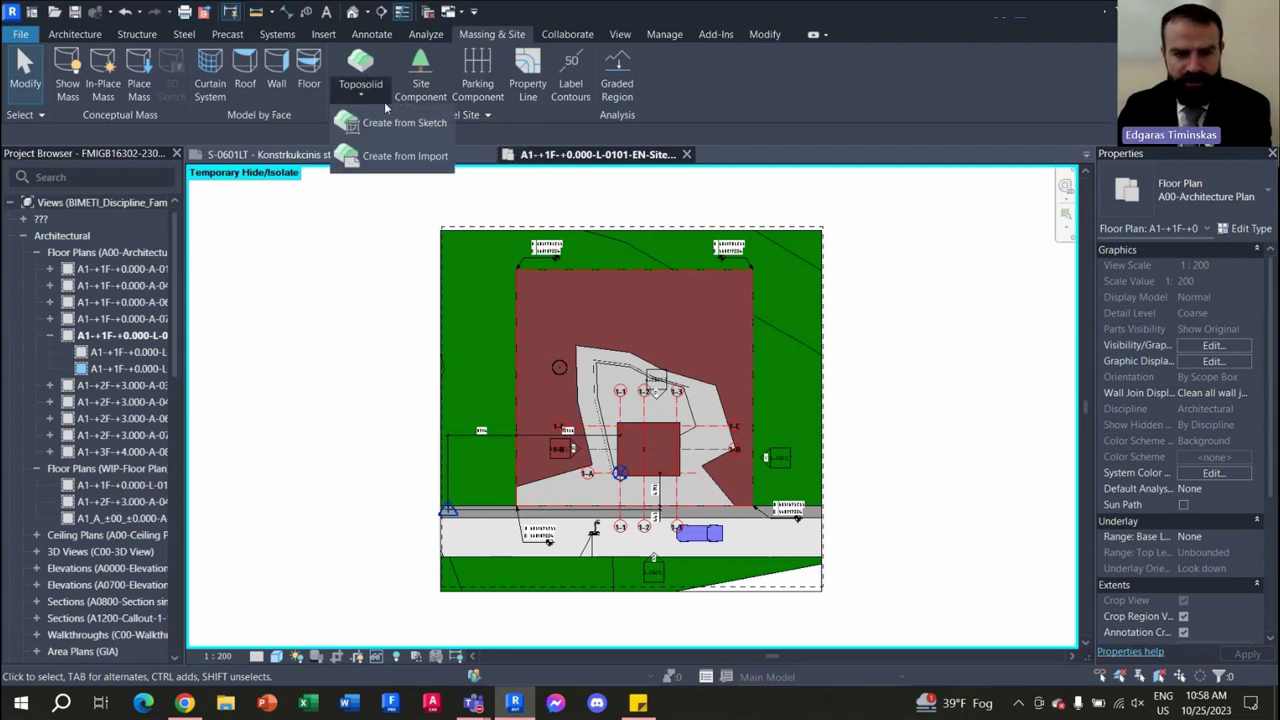
pyautogui.click(393, 133)
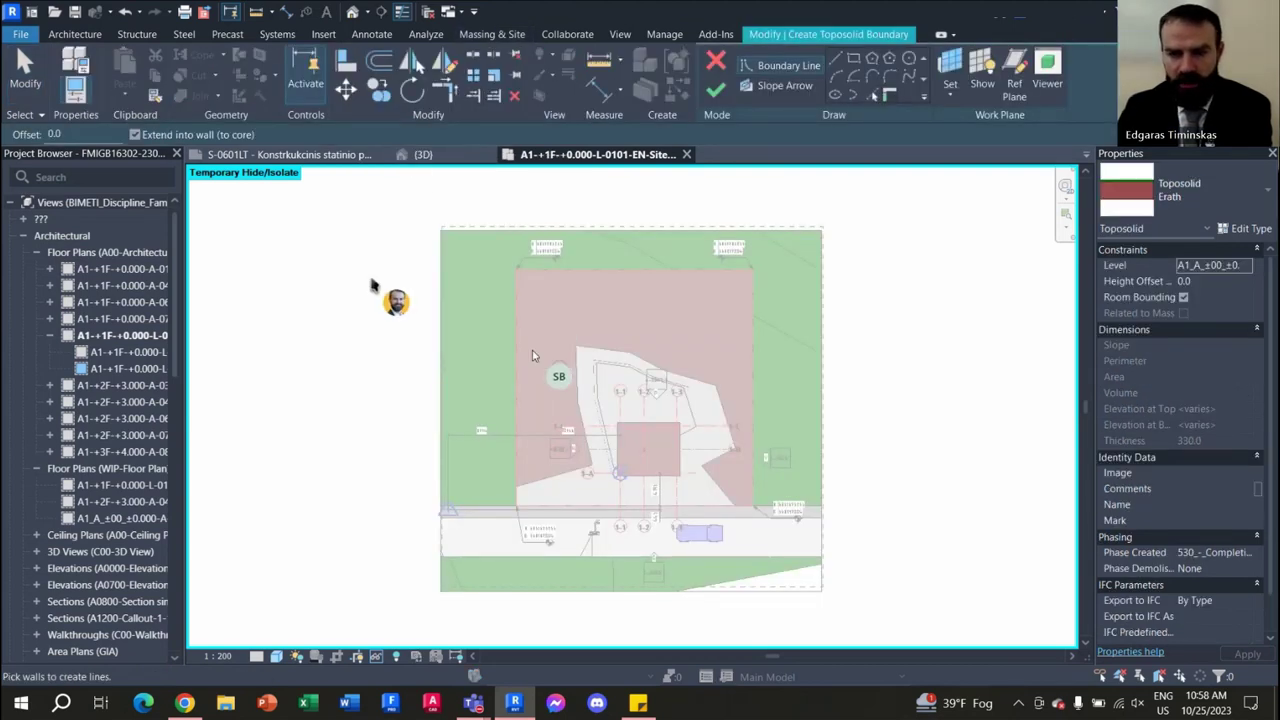
pyautogui.click(1250, 229)
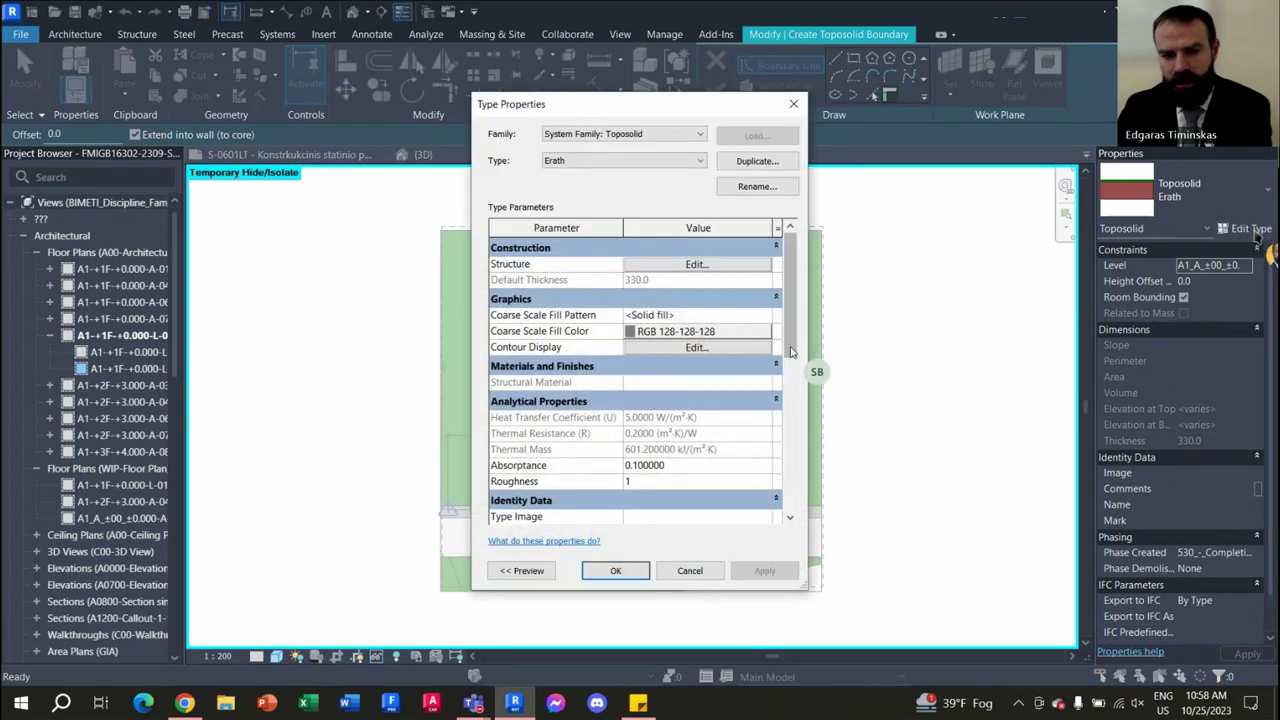
# - Duplicate the Erath toposolid type under the name 'Veja'
pyautogui.click(525, 571)
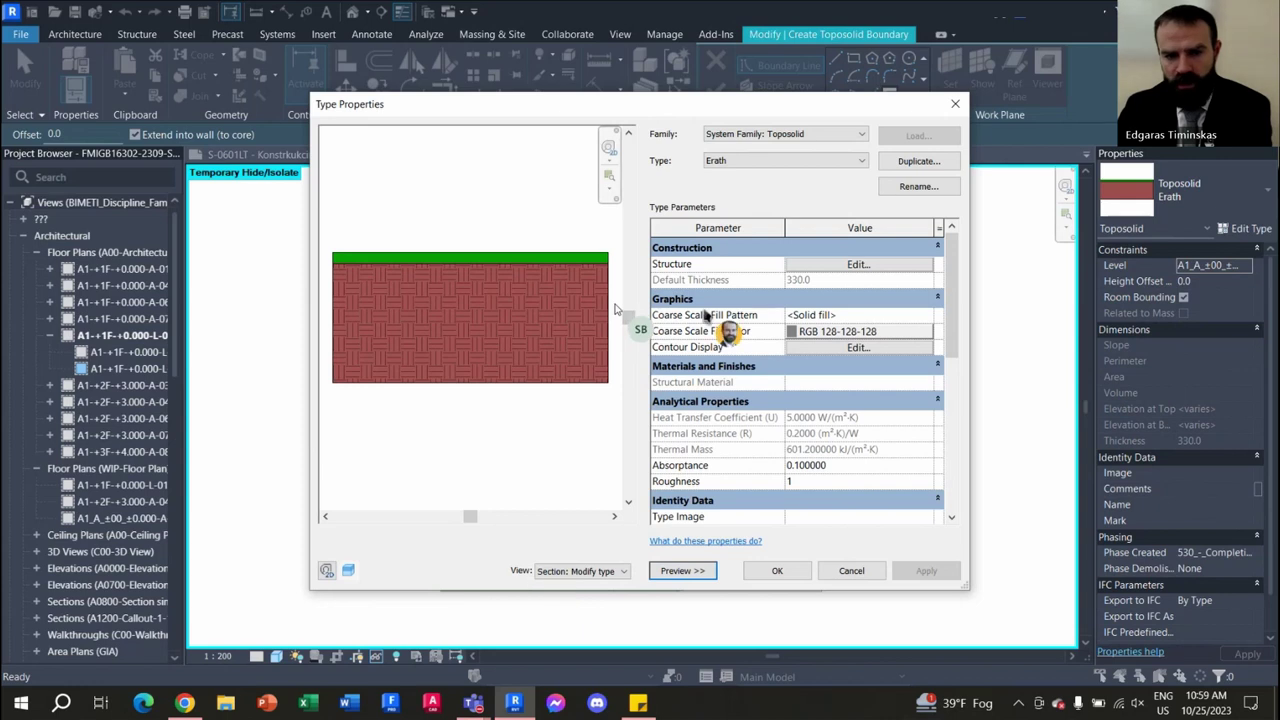
pyautogui.click(917, 162)
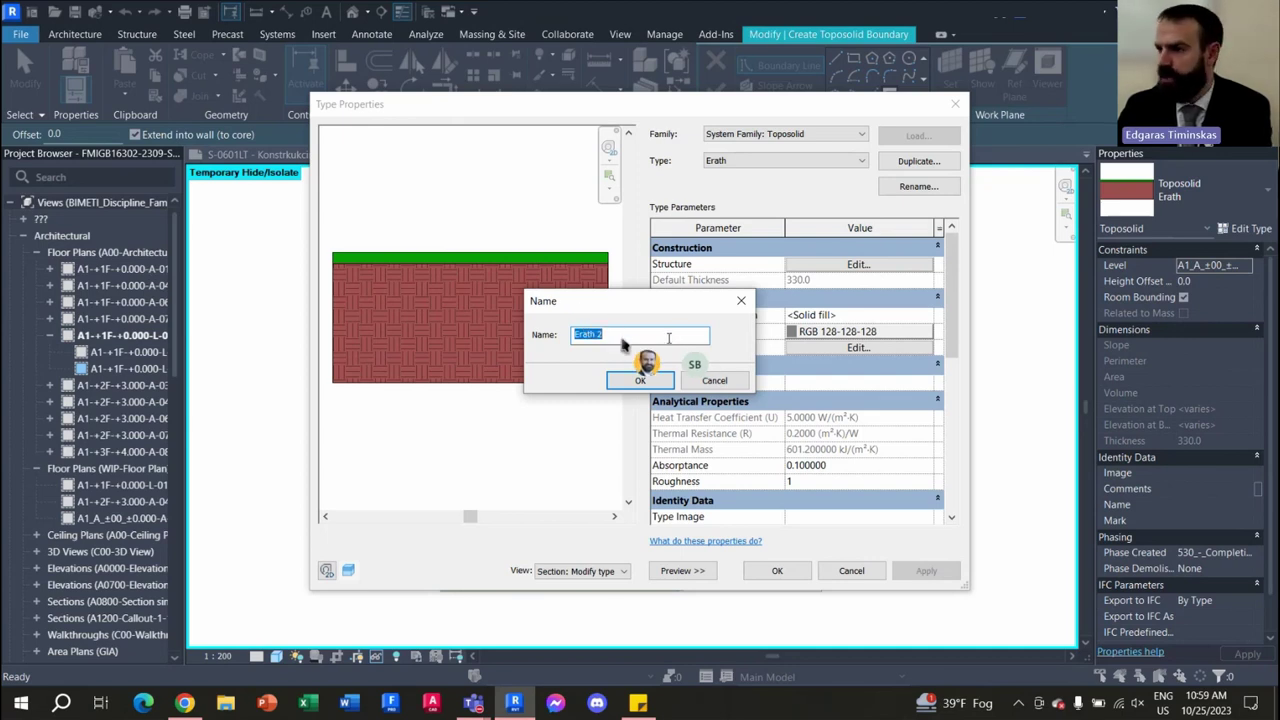
pyautogui.press('BackSpace')
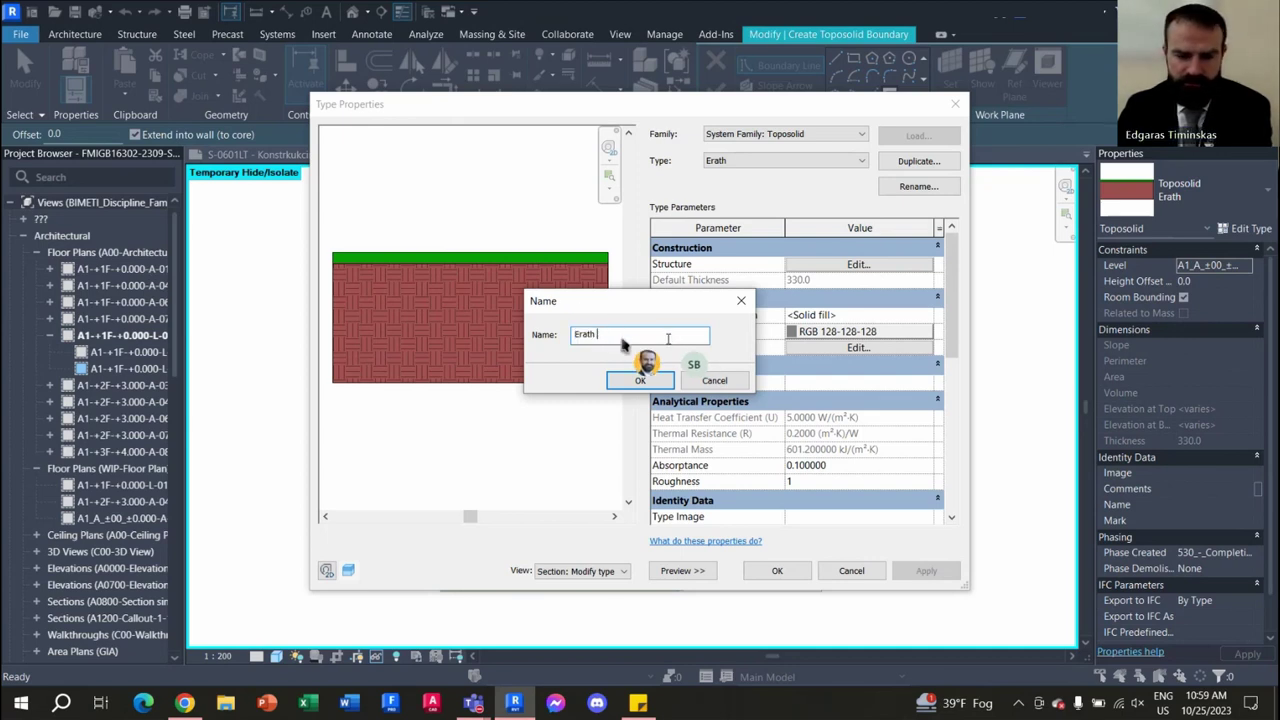
pyautogui.write('Veja')
pyautogui.click(646, 386)
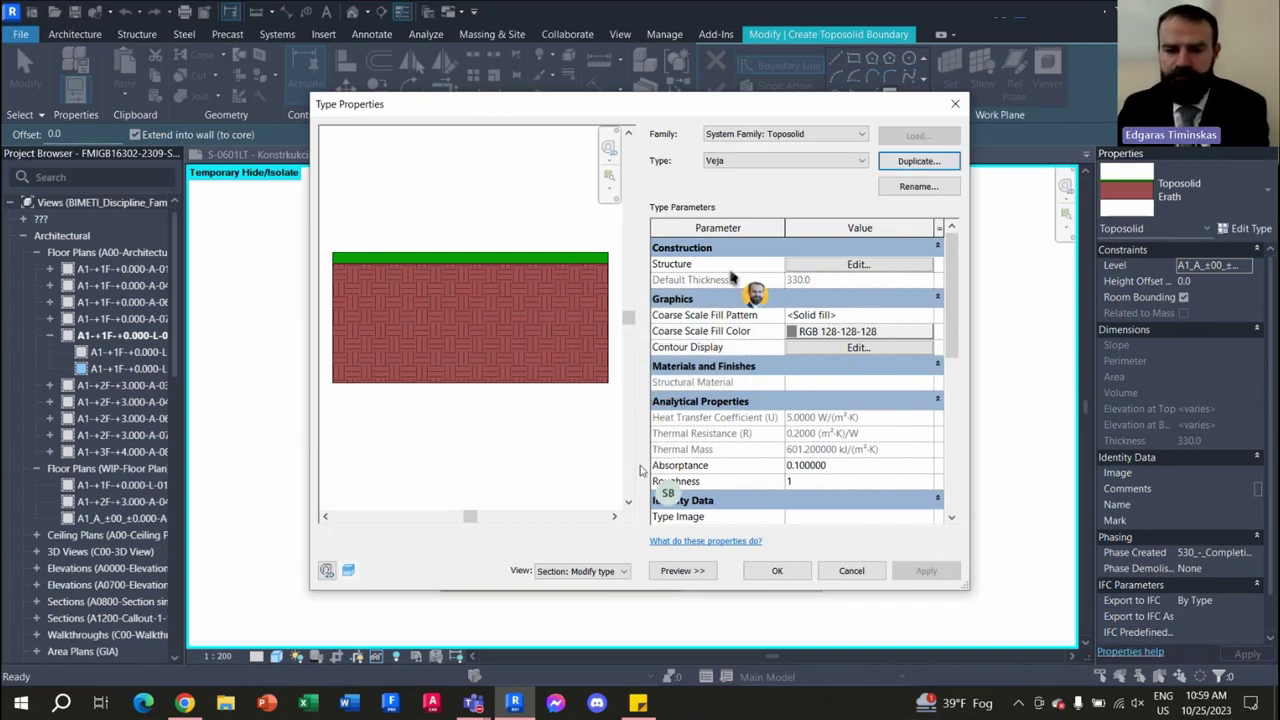
# - Open the Veja structure, check the grass finish material, and widen the Material column
pyautogui.click(858, 265)
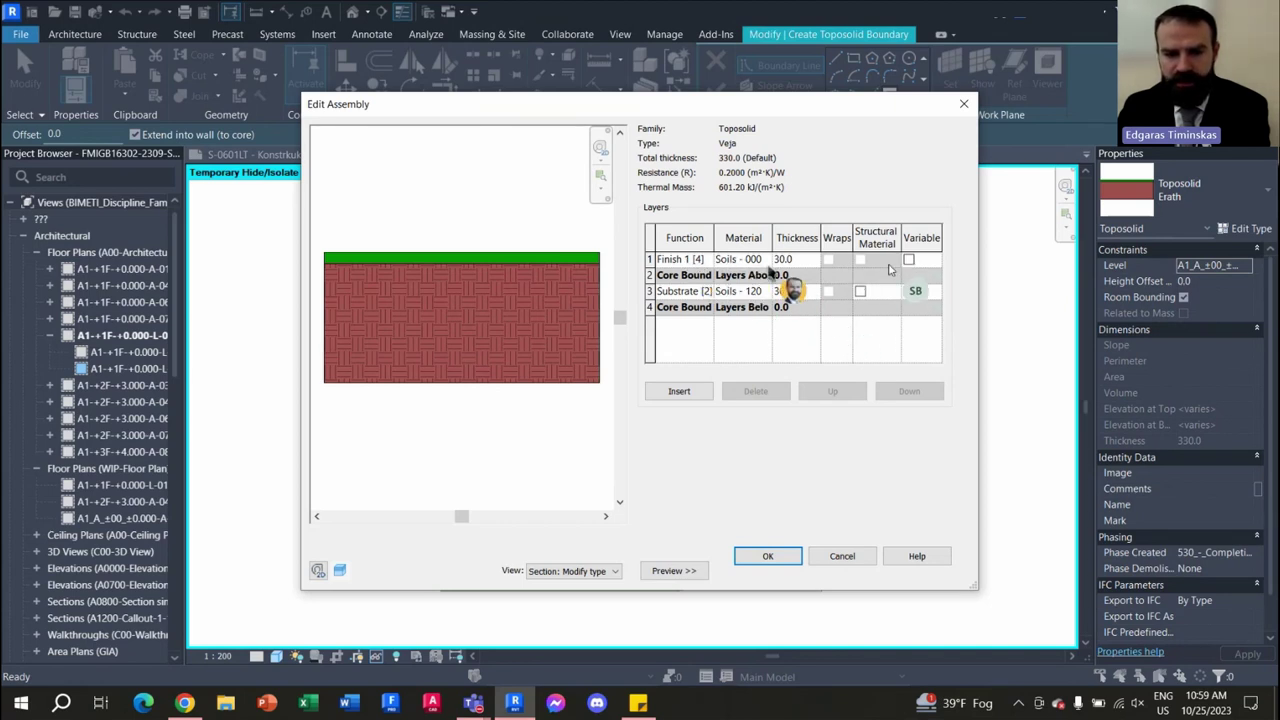
pyautogui.click(763, 260)
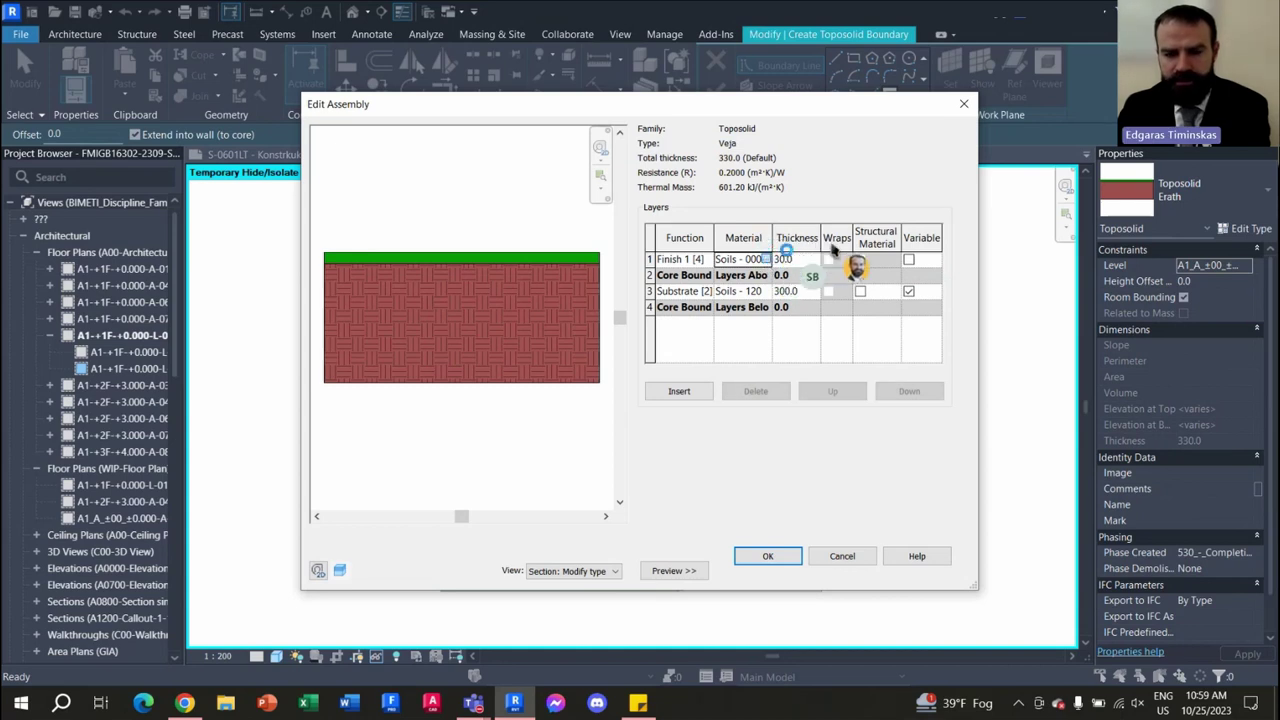
pyautogui.click(790, 258)
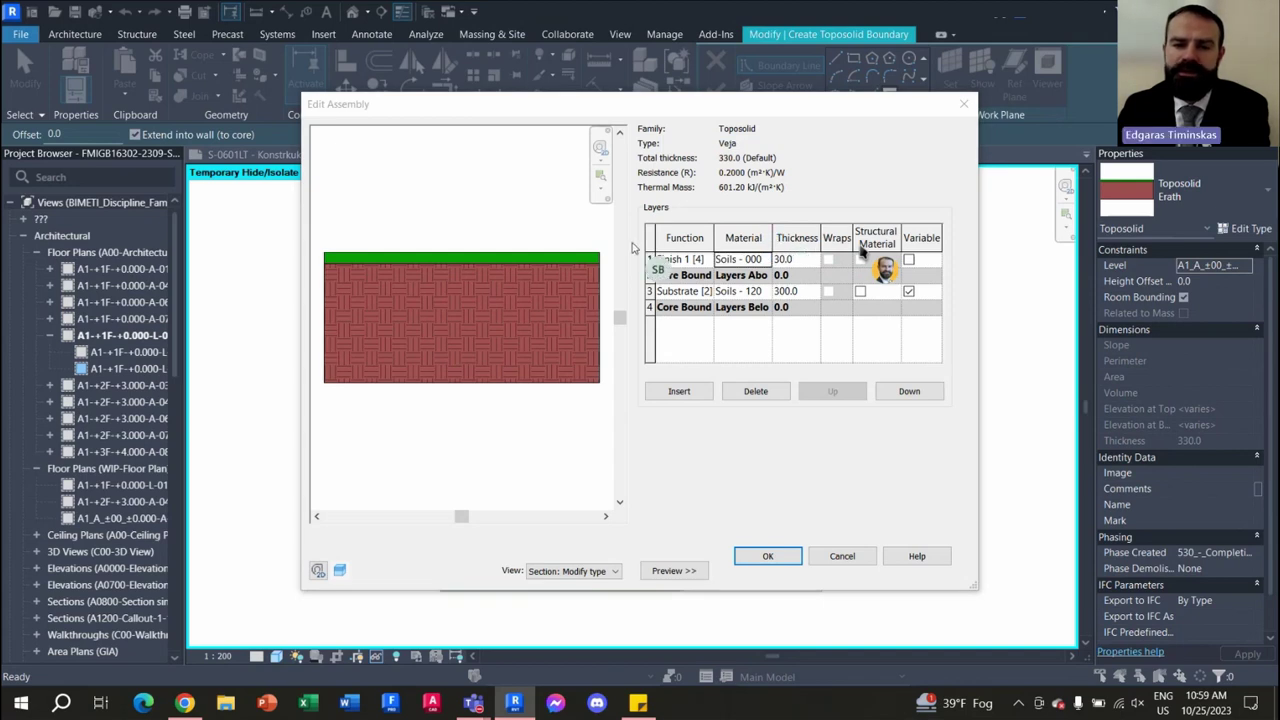
pyautogui.click(765, 259)
pyautogui.click(672, 109)
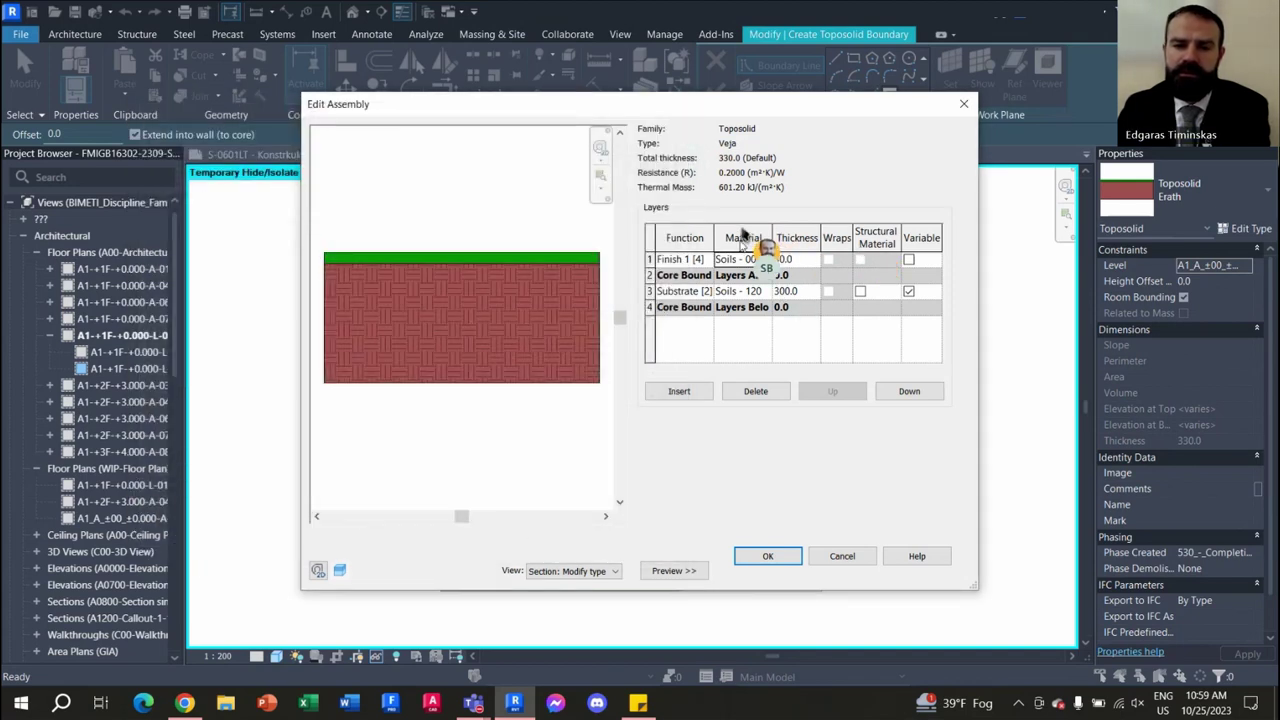
pyautogui.moveTo(710, 233); pyautogui.dragTo(657, 237)
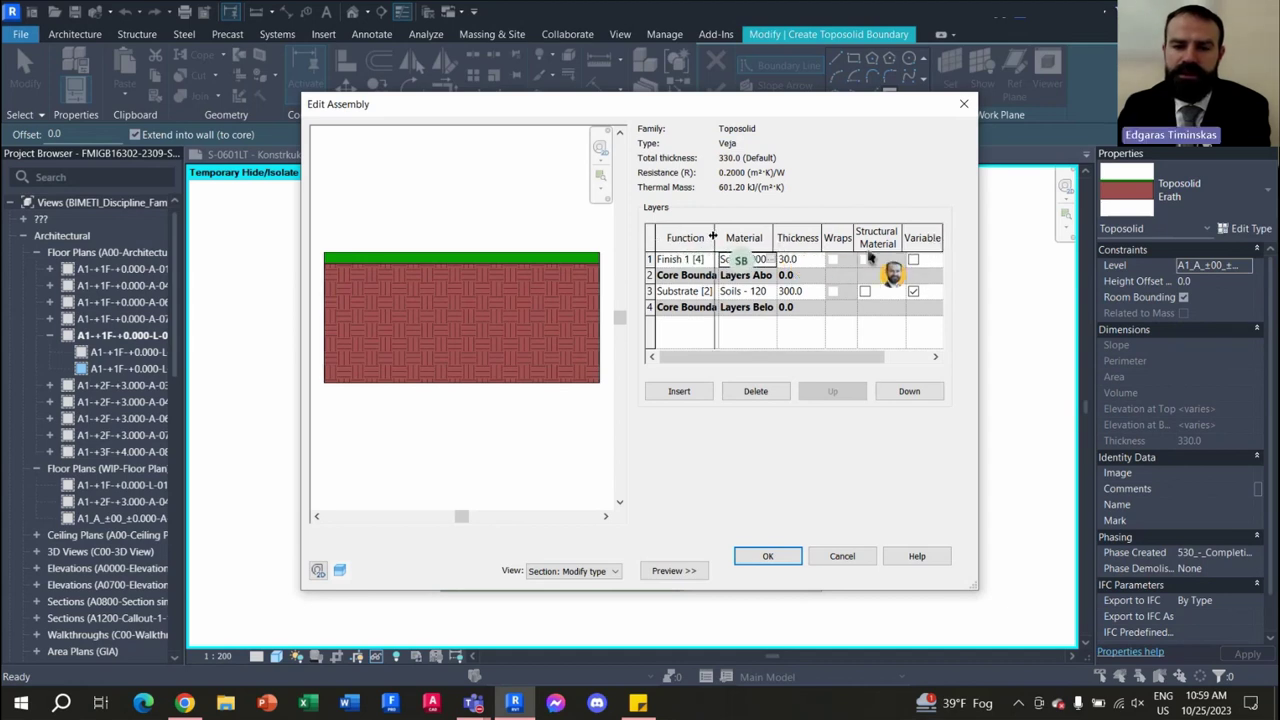
pyautogui.moveTo(757, 237); pyautogui.dragTo(843, 238)
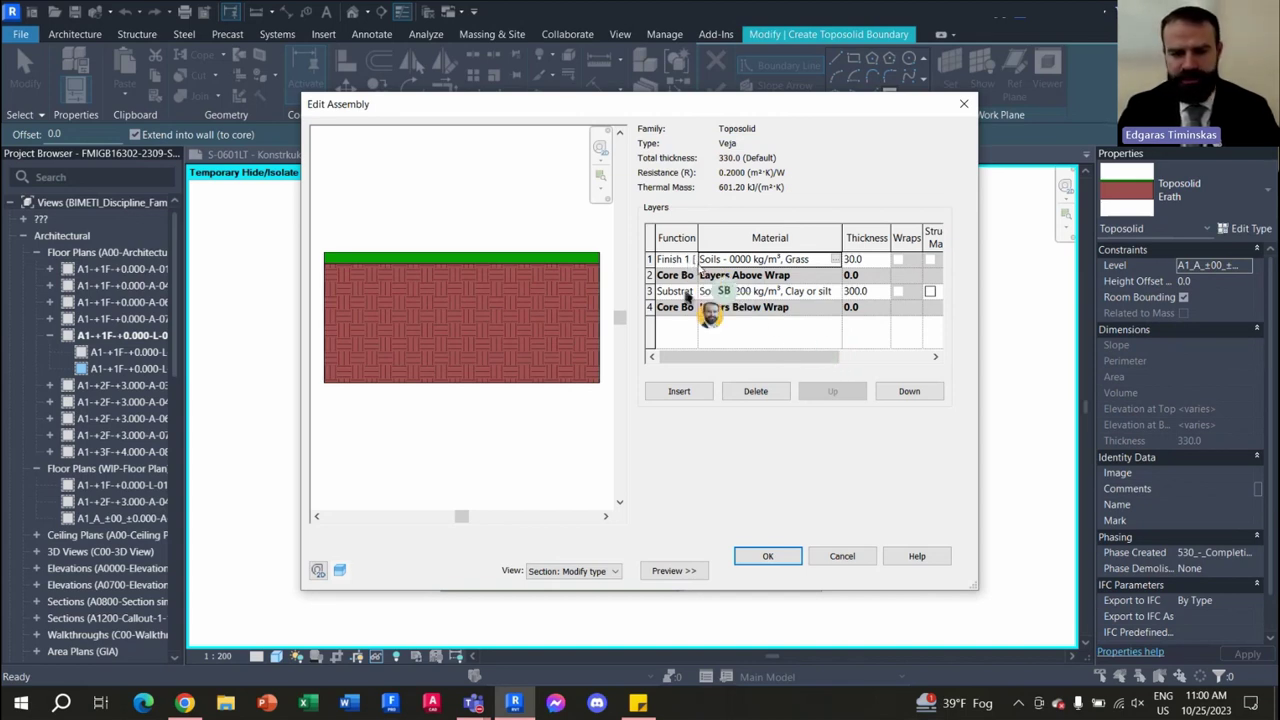
# - Inspect the clay substrate layer's function and material settings
pyautogui.click(662, 291)
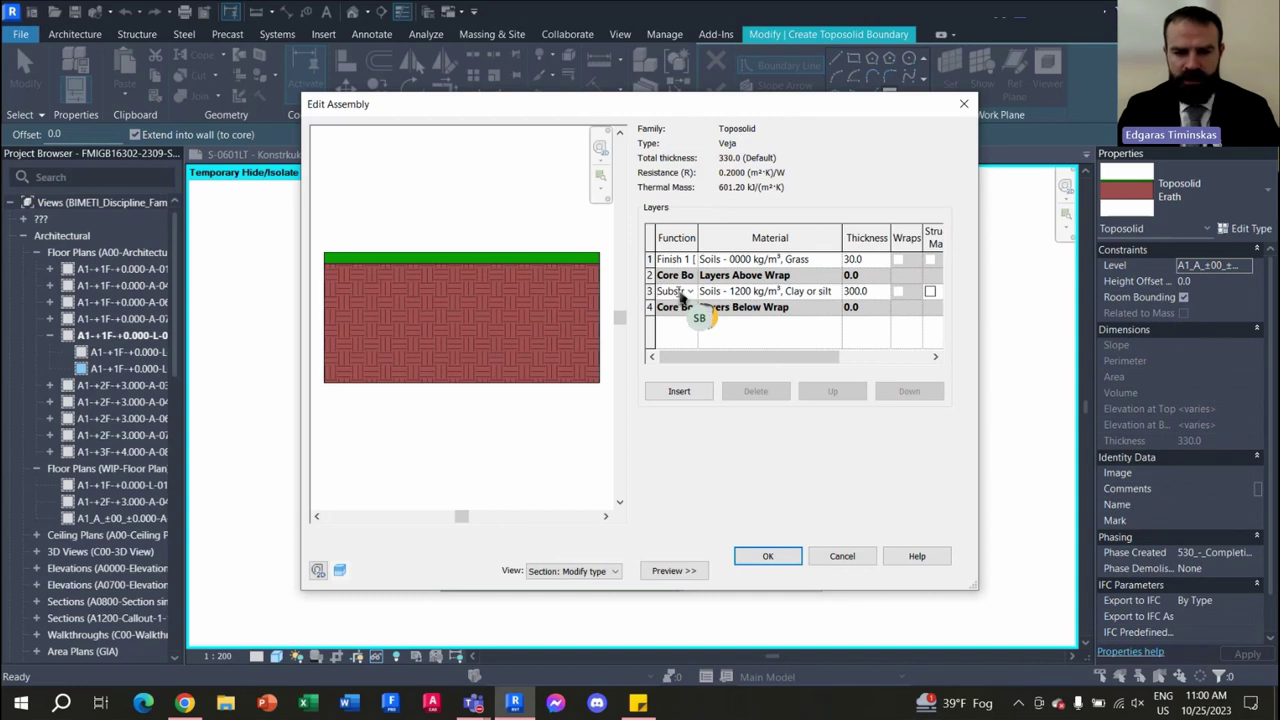
pyautogui.click(687, 291)
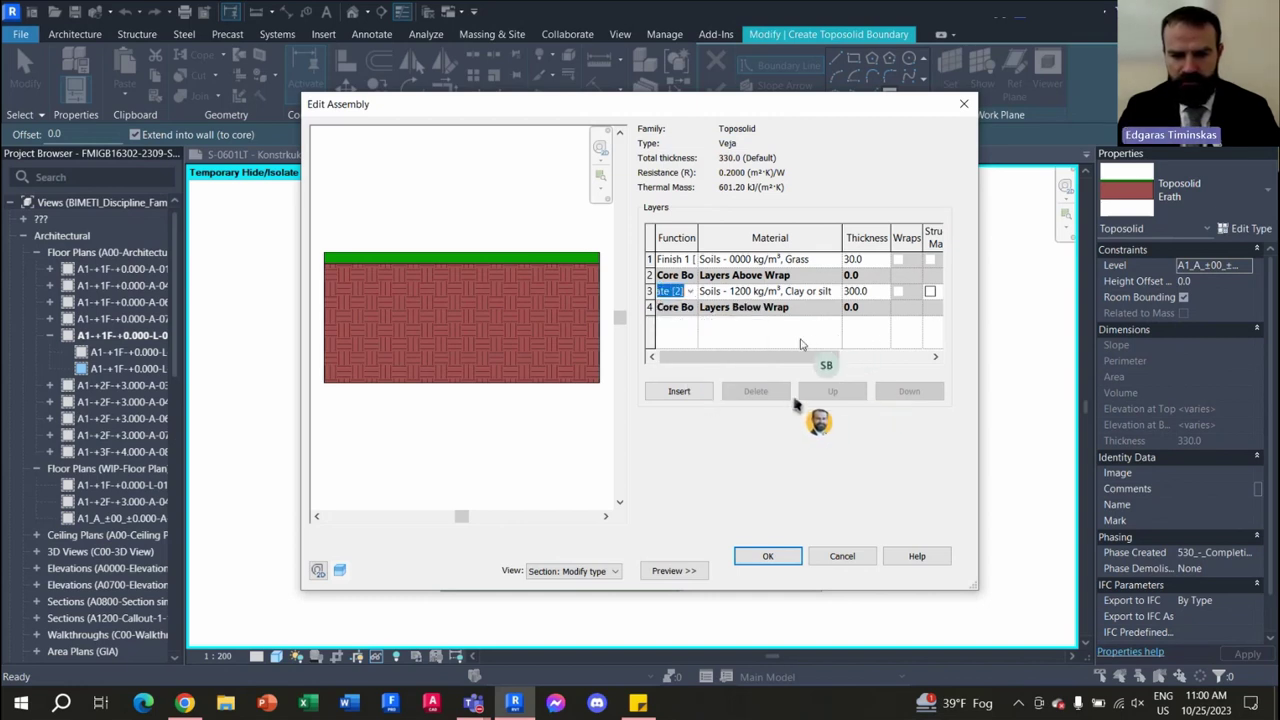
pyautogui.click(730, 291)
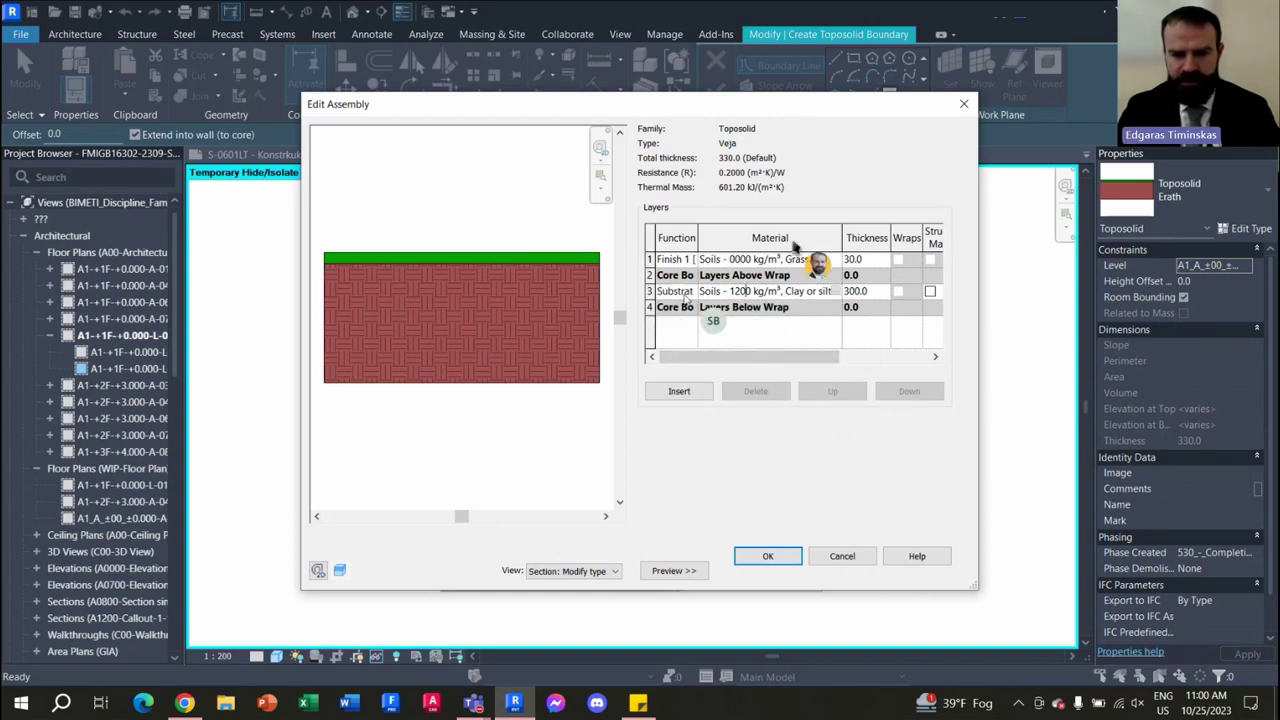
pyautogui.click(650, 291)
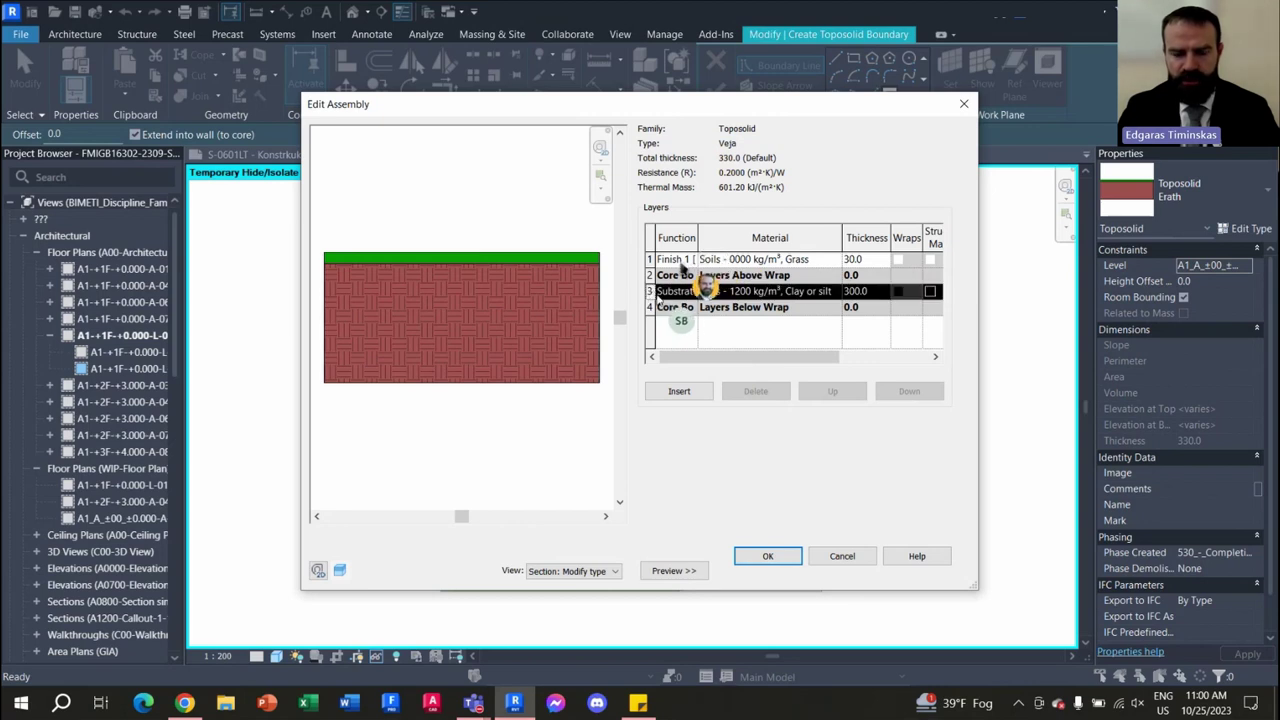
pyautogui.click(740, 291)
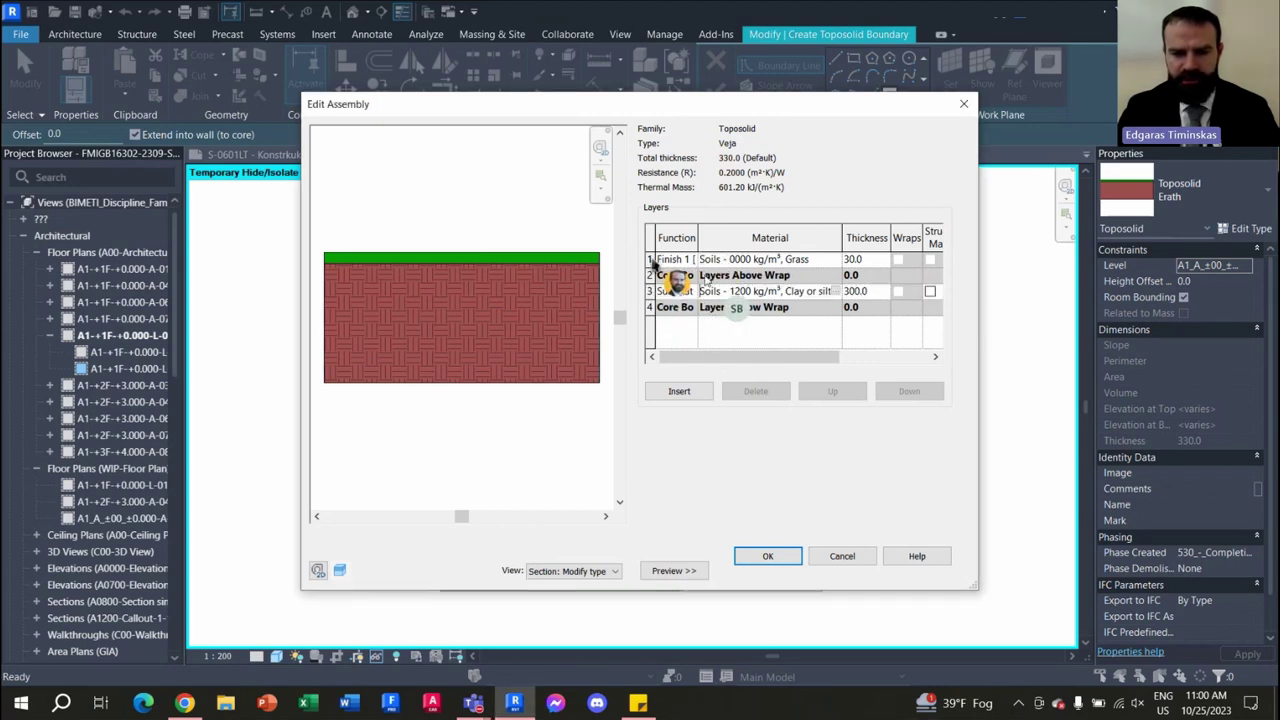
# - Move the 30.0 grass finish layer below the core boundary and delete the clay substrate layer
pyautogui.click(650, 259)
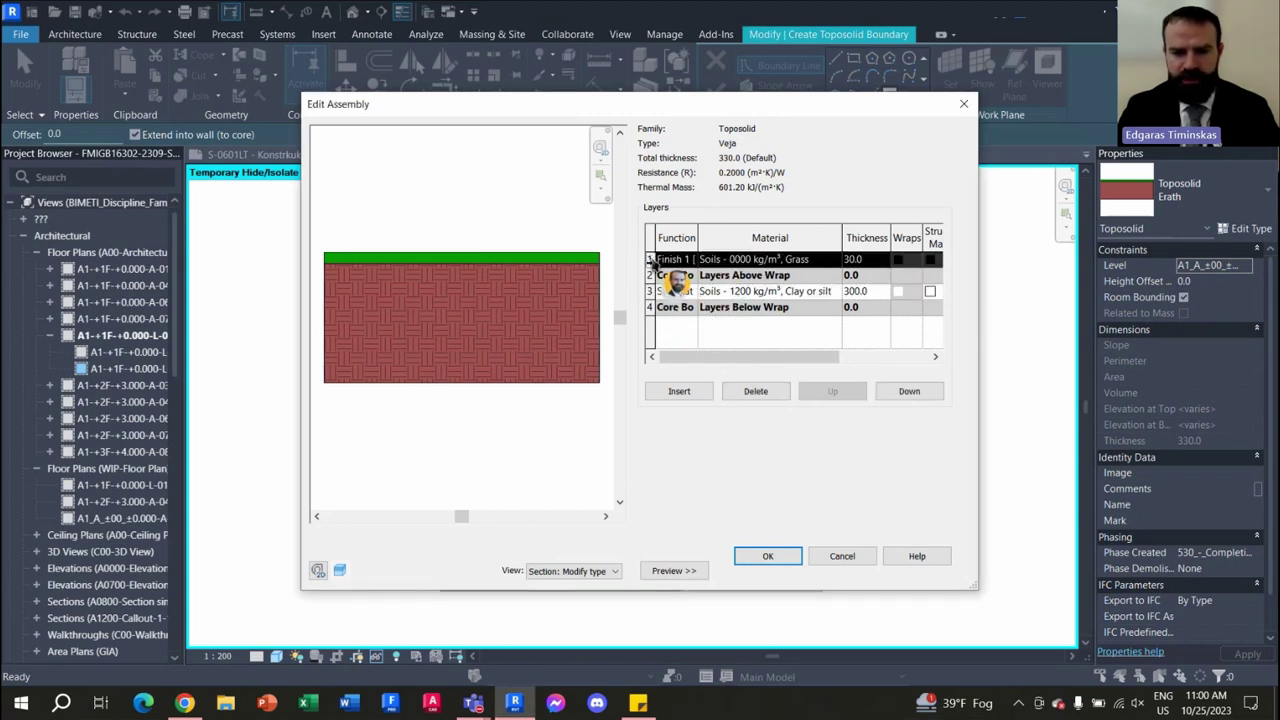
pyautogui.click(910, 394)
pyautogui.click(910, 394)
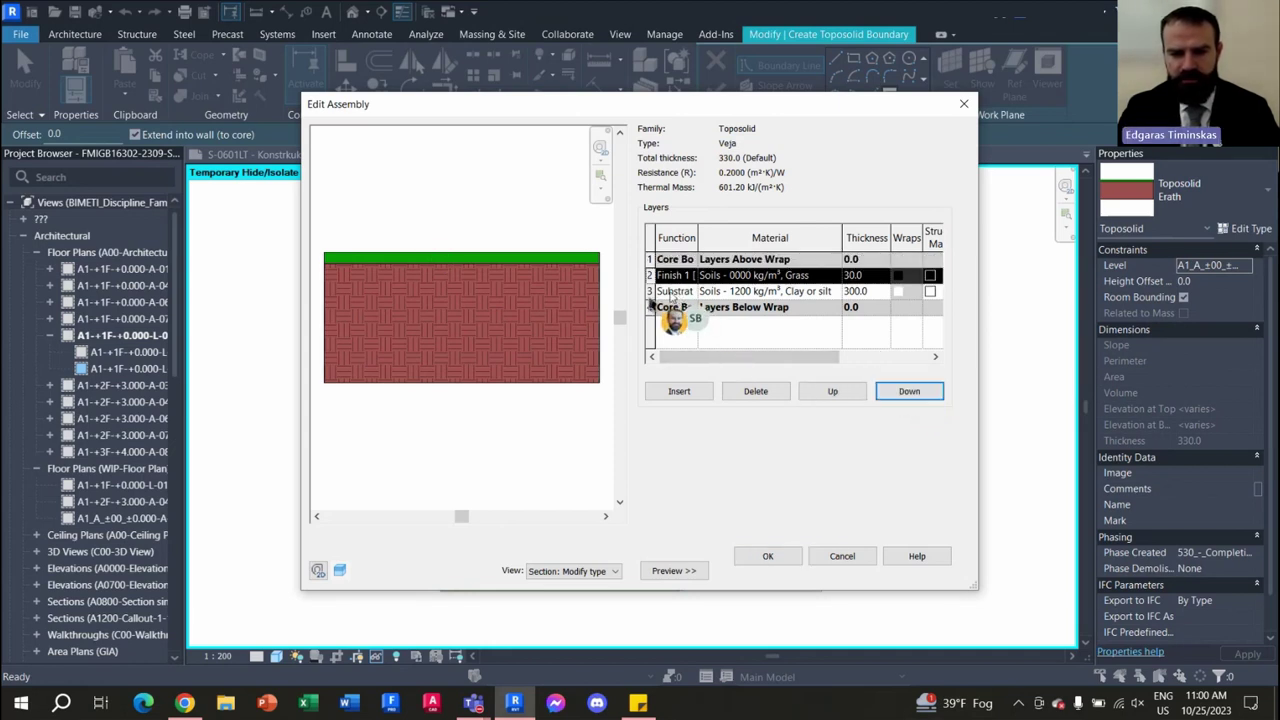
pyautogui.click(649, 291)
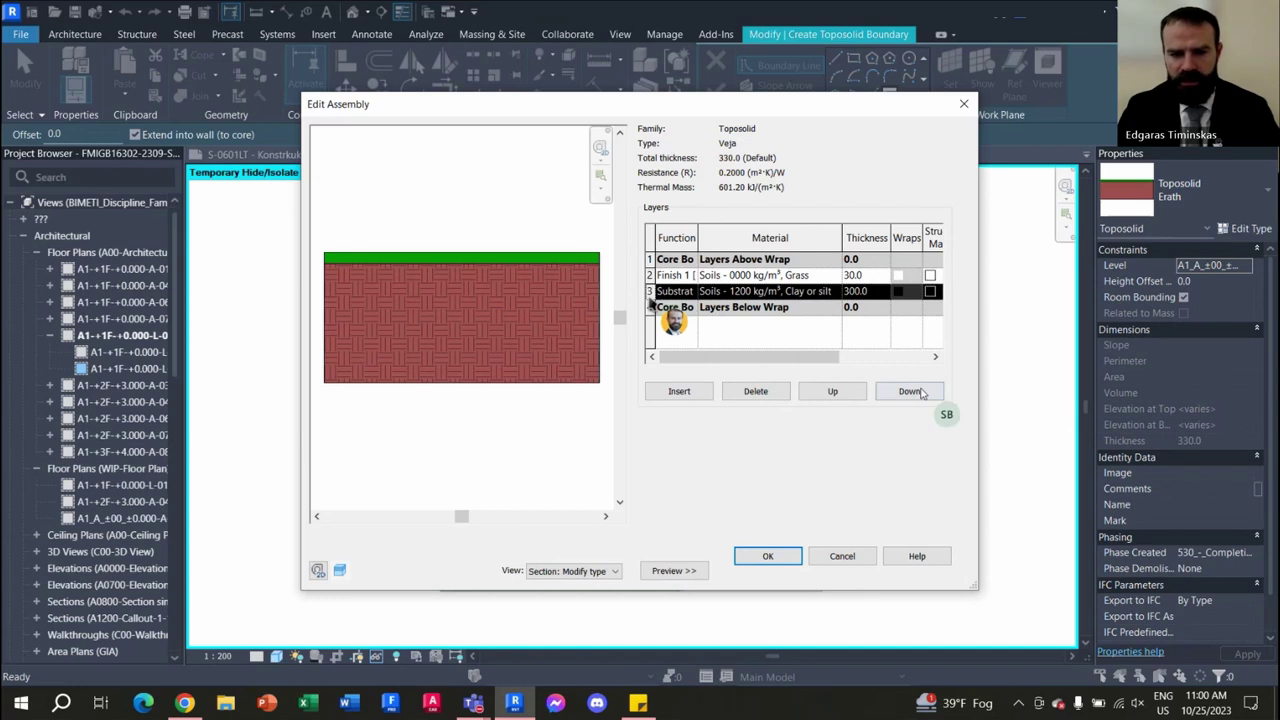
pyautogui.click(747, 390)
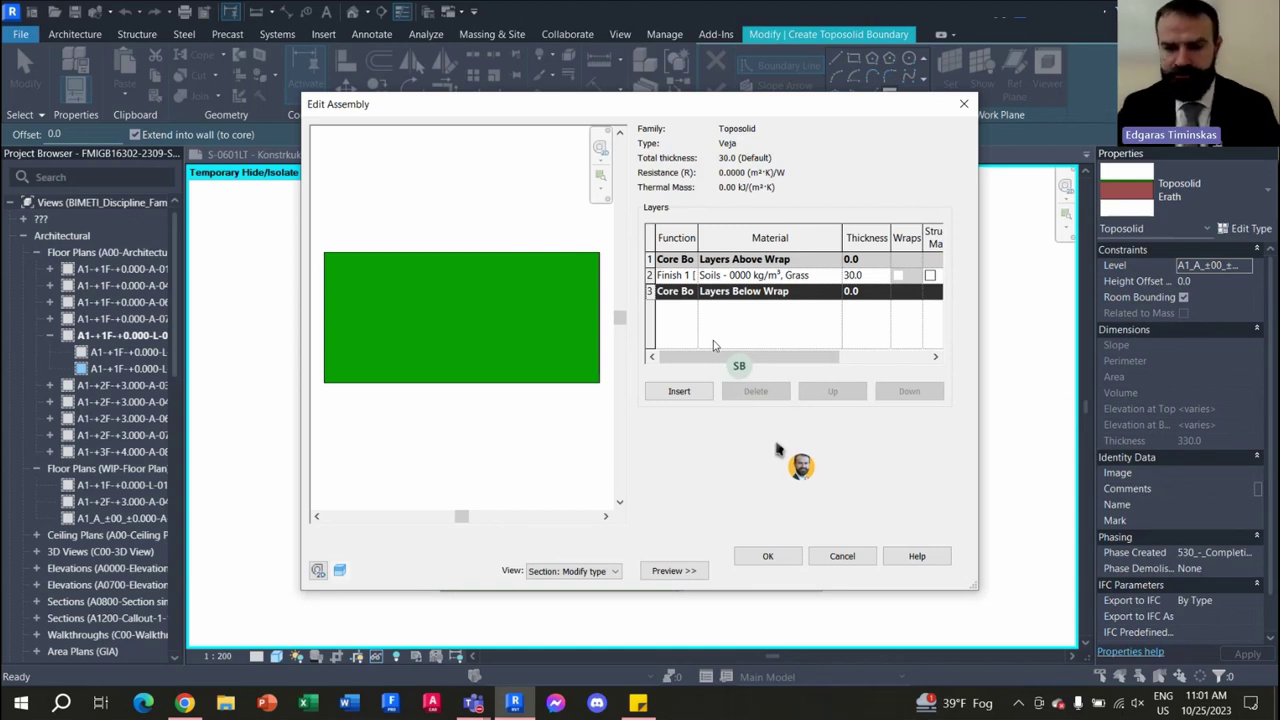
# - Confirm the single 30.0 grass layer structure and apply it to the Veja type
pyautogui.click(768, 558)
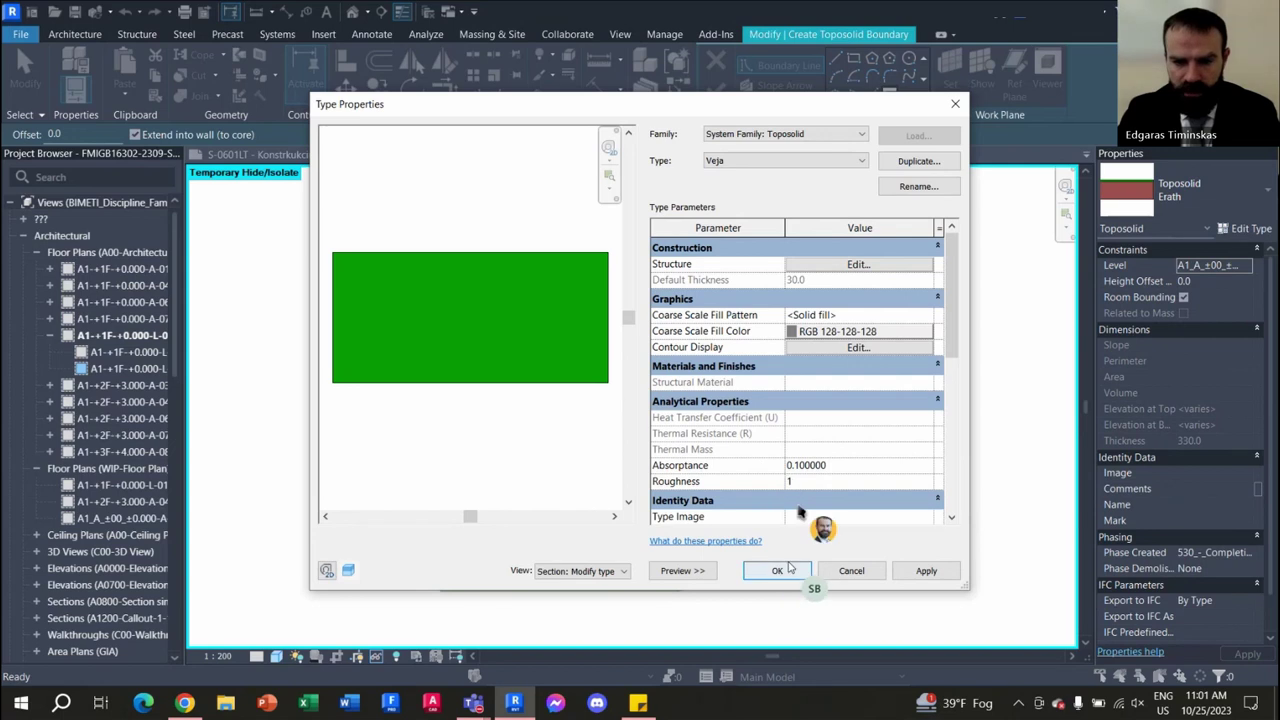
pyautogui.click(926, 571)
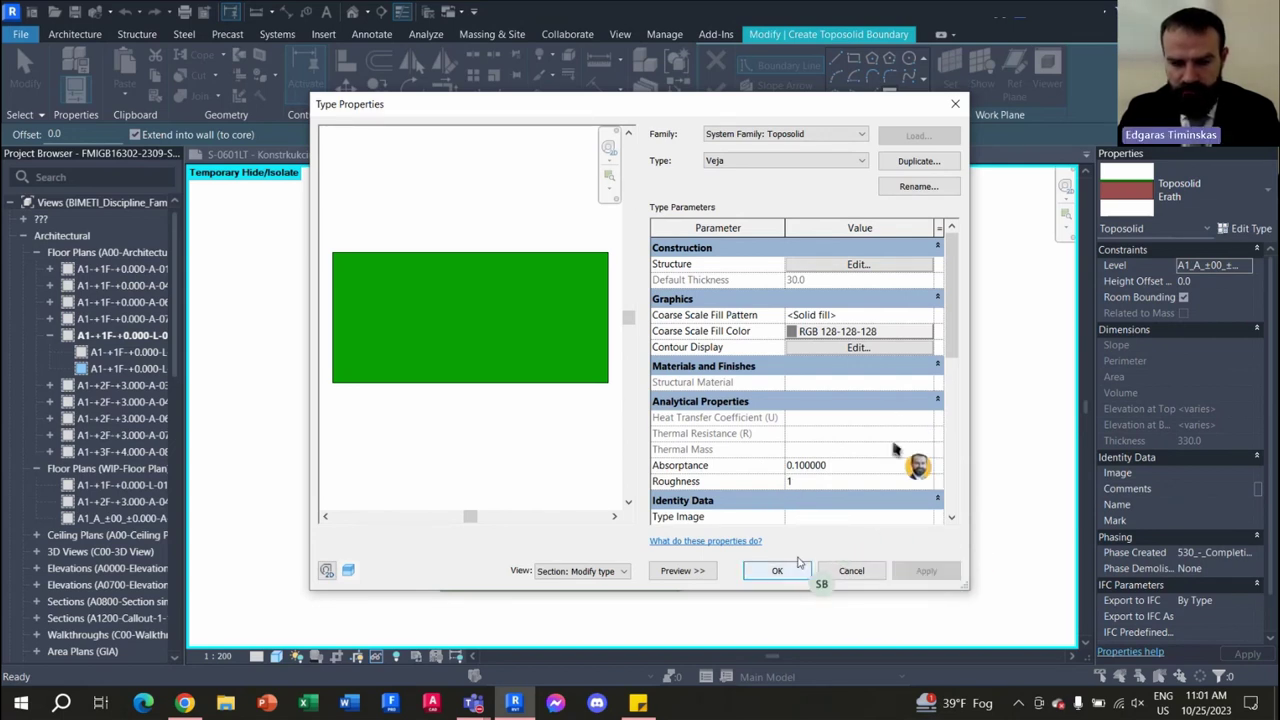
pyautogui.scroll(-3, 845, 505)
pyautogui.scroll(-1, 820, 495)
pyautogui.scroll(-1, 821, 495)
pyautogui.scroll(-2, 821, 495)
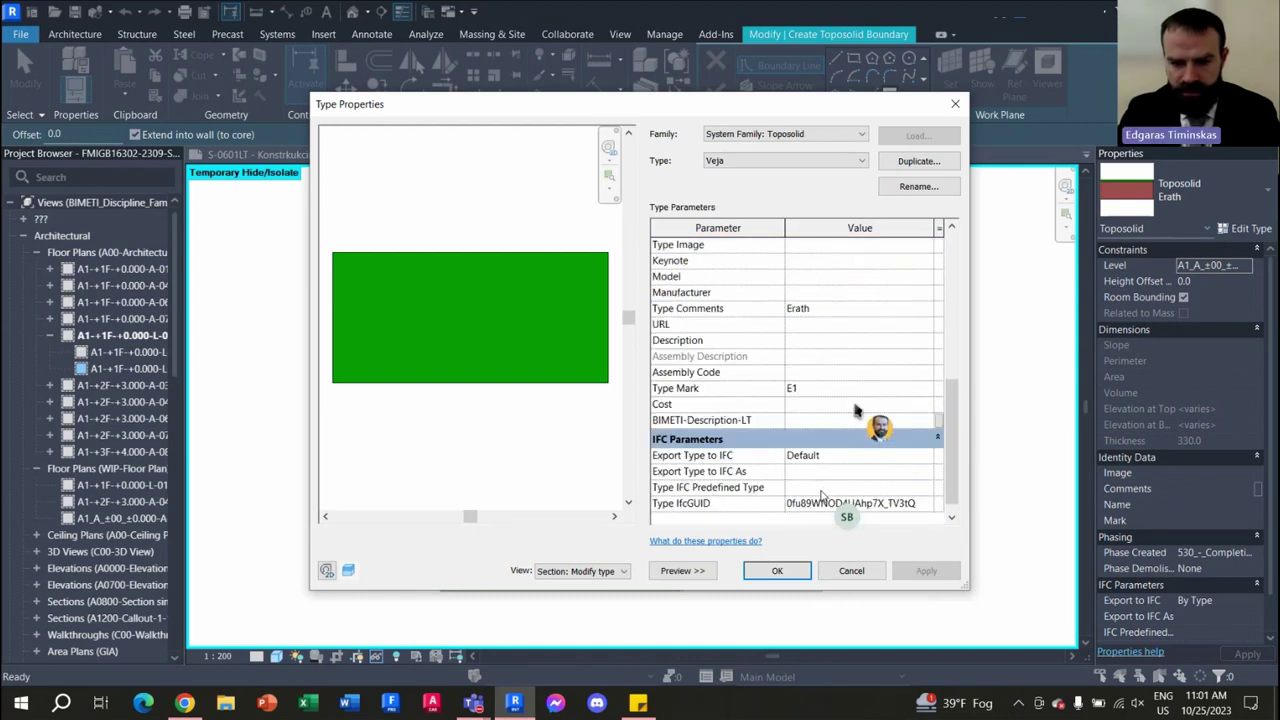
pyautogui.scroll(2, 821, 495)
pyautogui.scroll(-2, 821, 495)
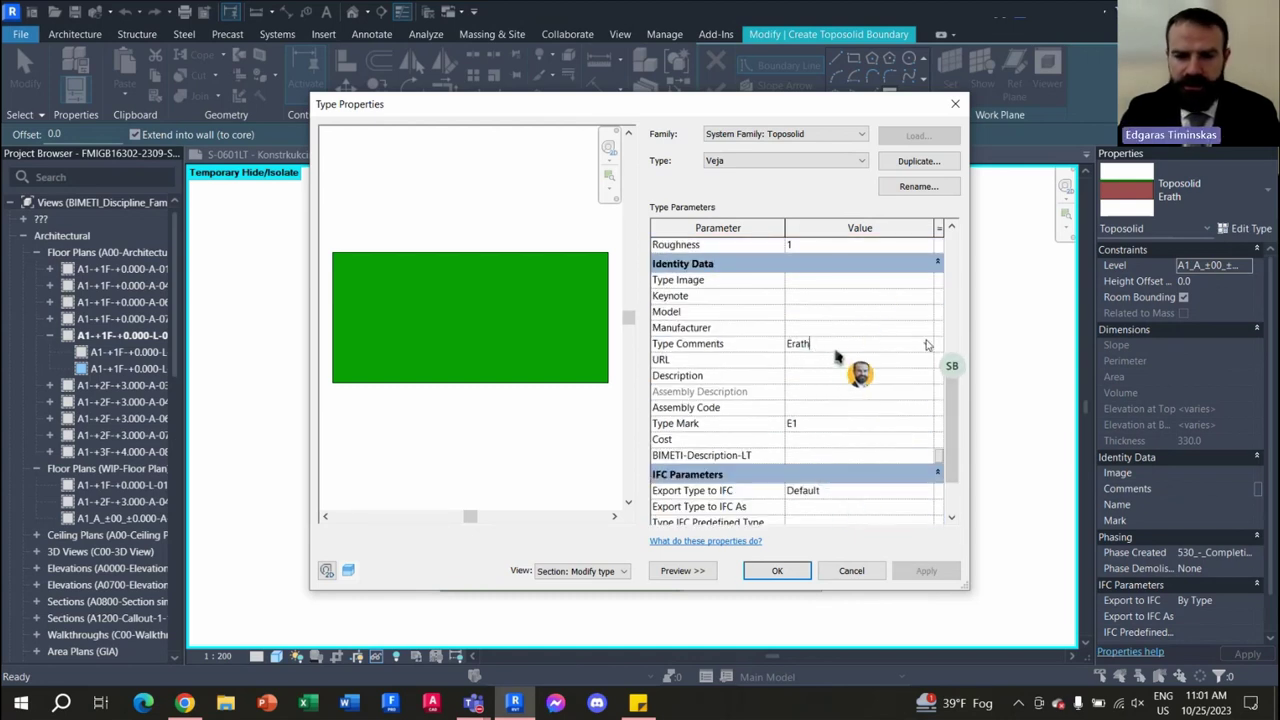
# - Replace the Type Comments value 'Erath' with 'Veja'
pyautogui.press('Return')
pyautogui.click(868, 340)
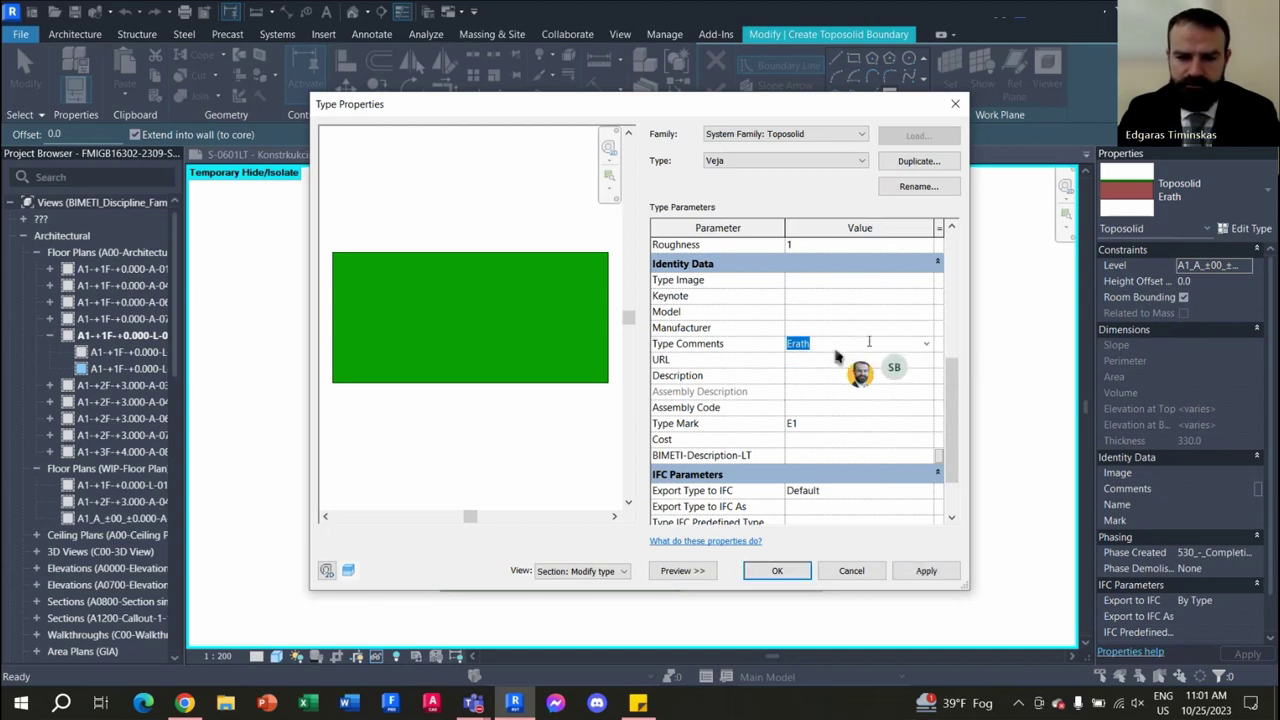
pyautogui.write('Veja')
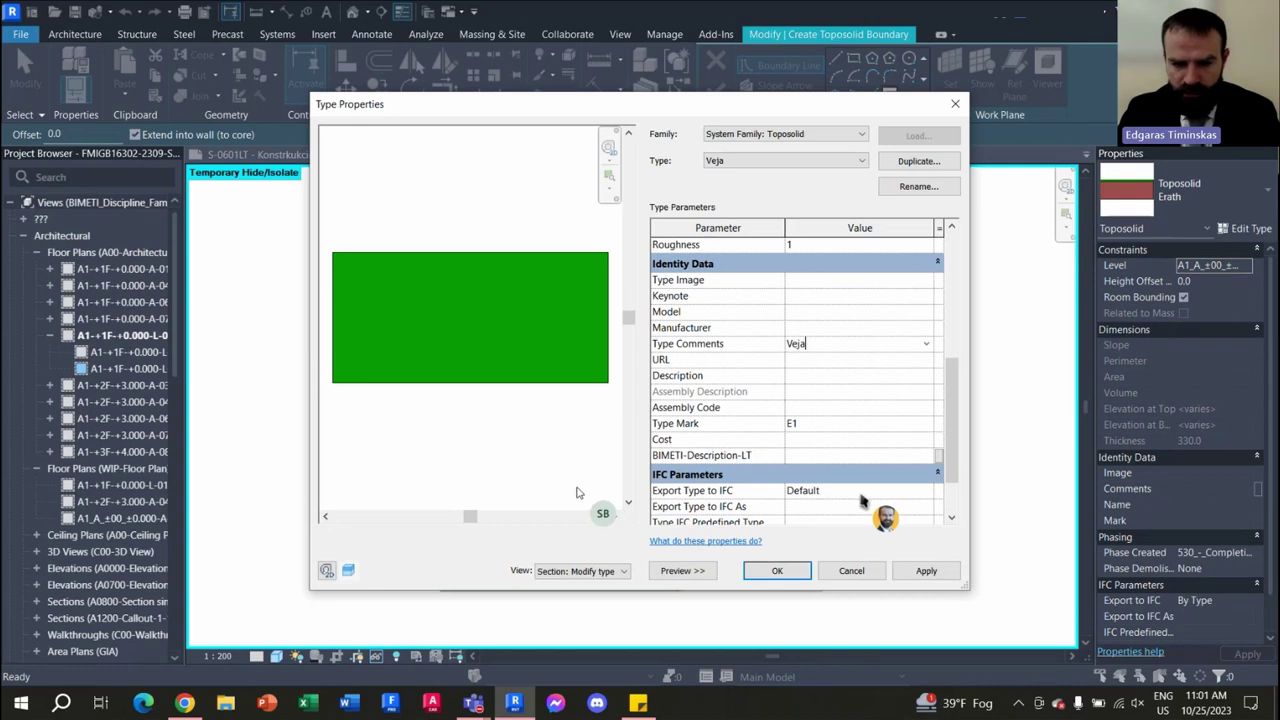
pyautogui.scroll(-1, 865, 500)
pyautogui.scroll(-1, 865, 500)
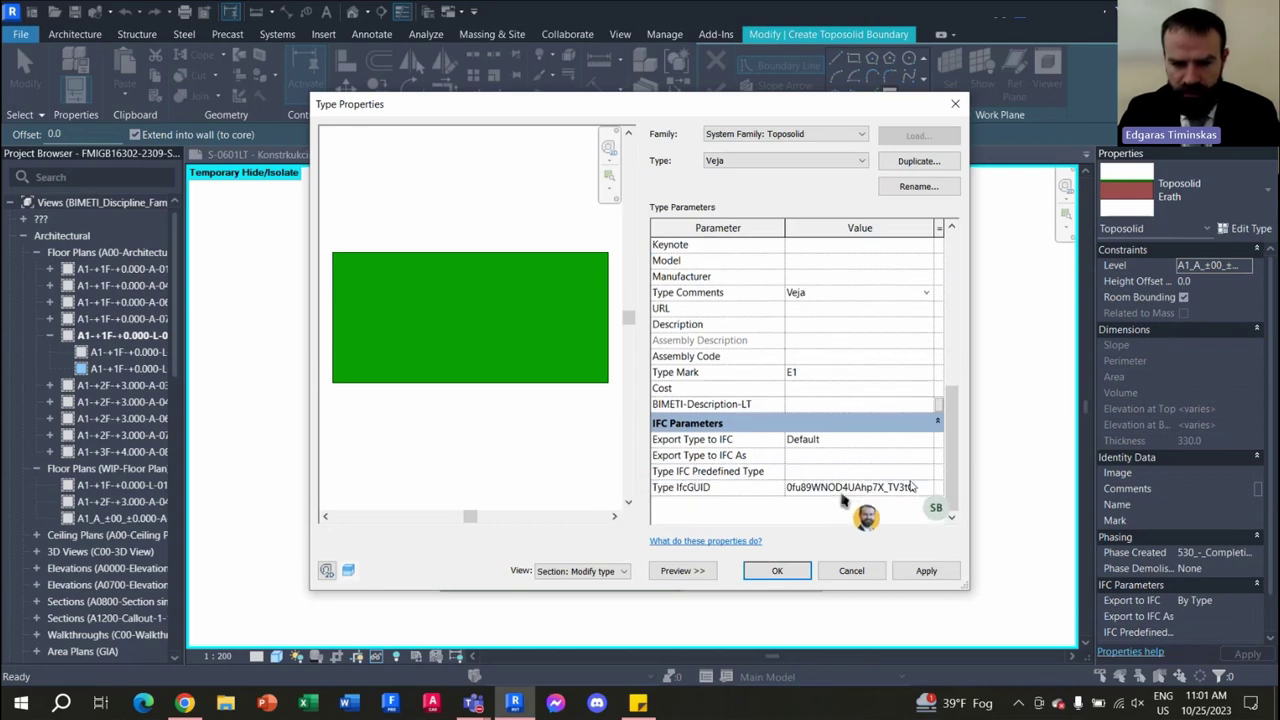
pyautogui.click(924, 458)
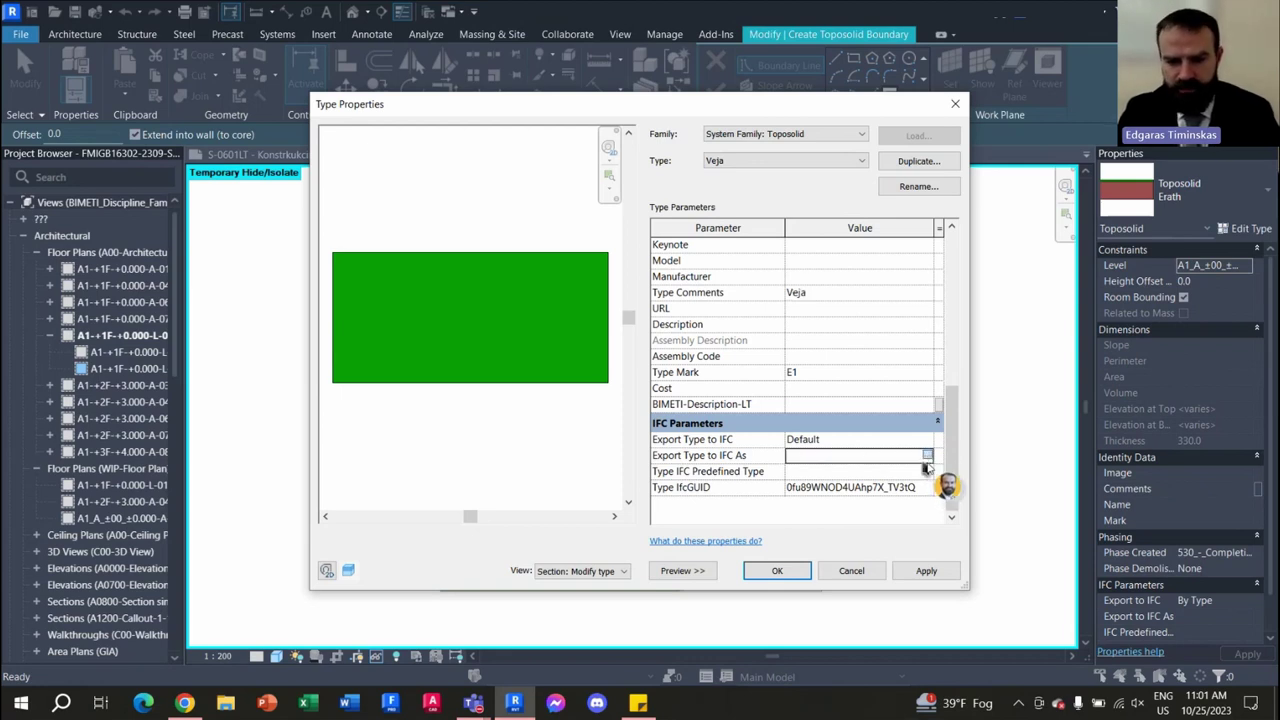
# - Open the IFC4 entity chooser, try searching 'site', then provisionally pick IfcFootingType
pyautogui.click(927, 457)
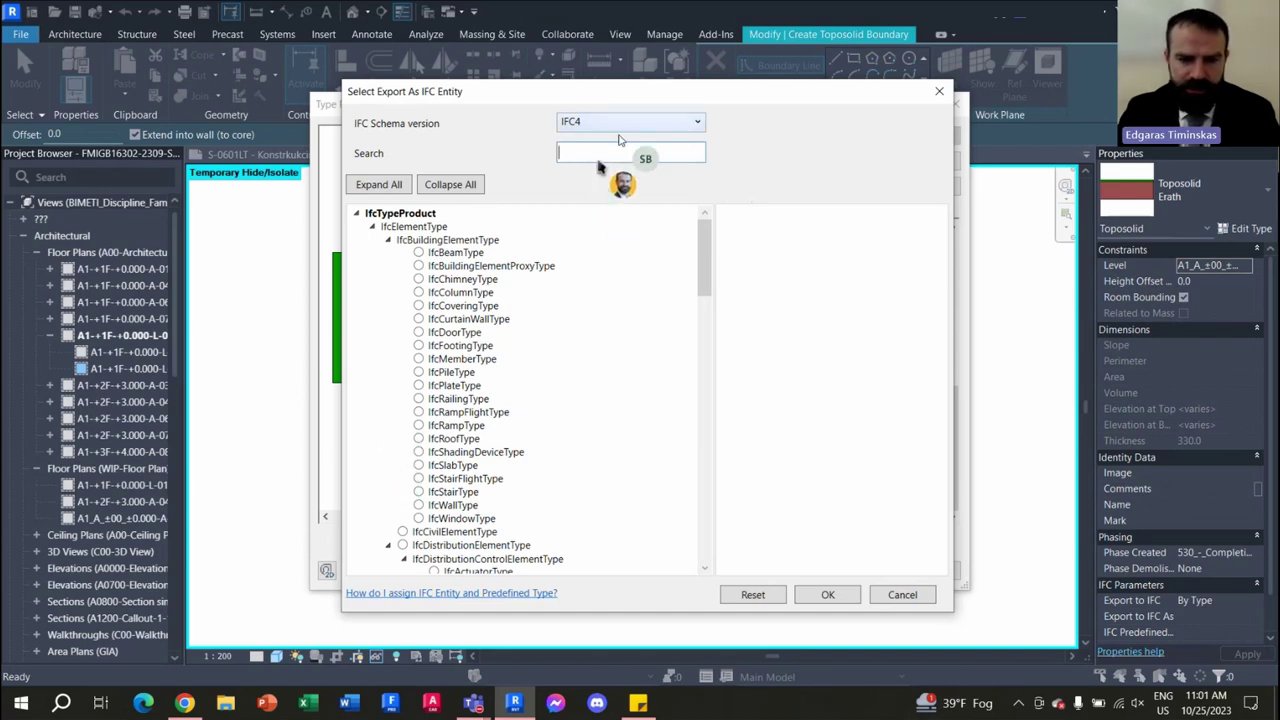
pyautogui.write('sie')
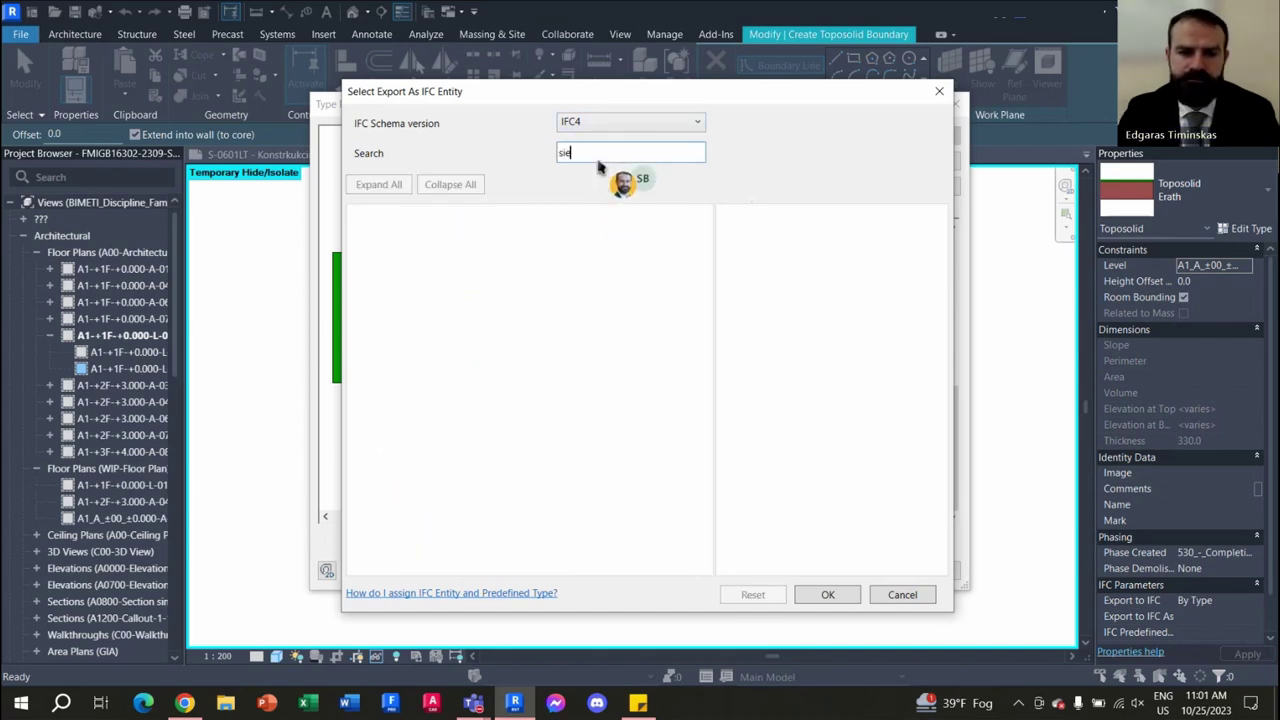
pyautogui.press('BackSpace')
pyautogui.press('BackSpace')
pyautogui.press('BackSpace')
pyautogui.write('ite')
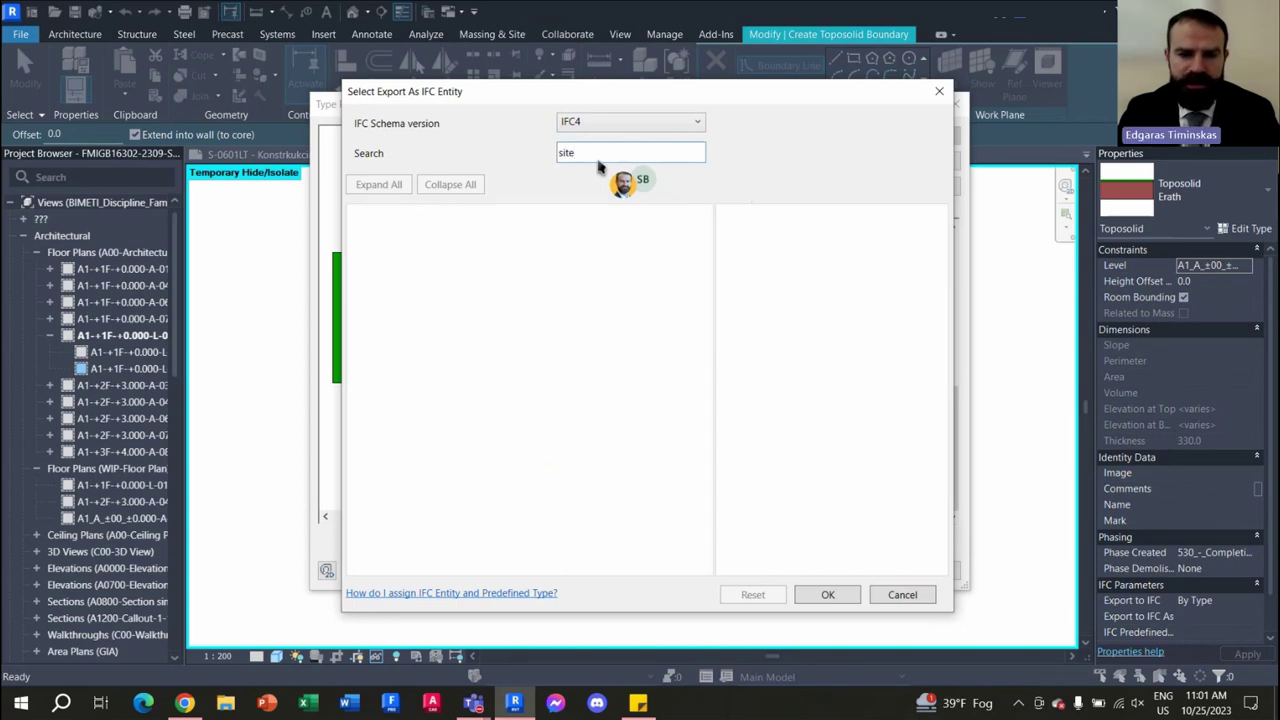
pyautogui.press('BackSpace')
pyautogui.press('BackSpace')
pyautogui.press('BackSpace')
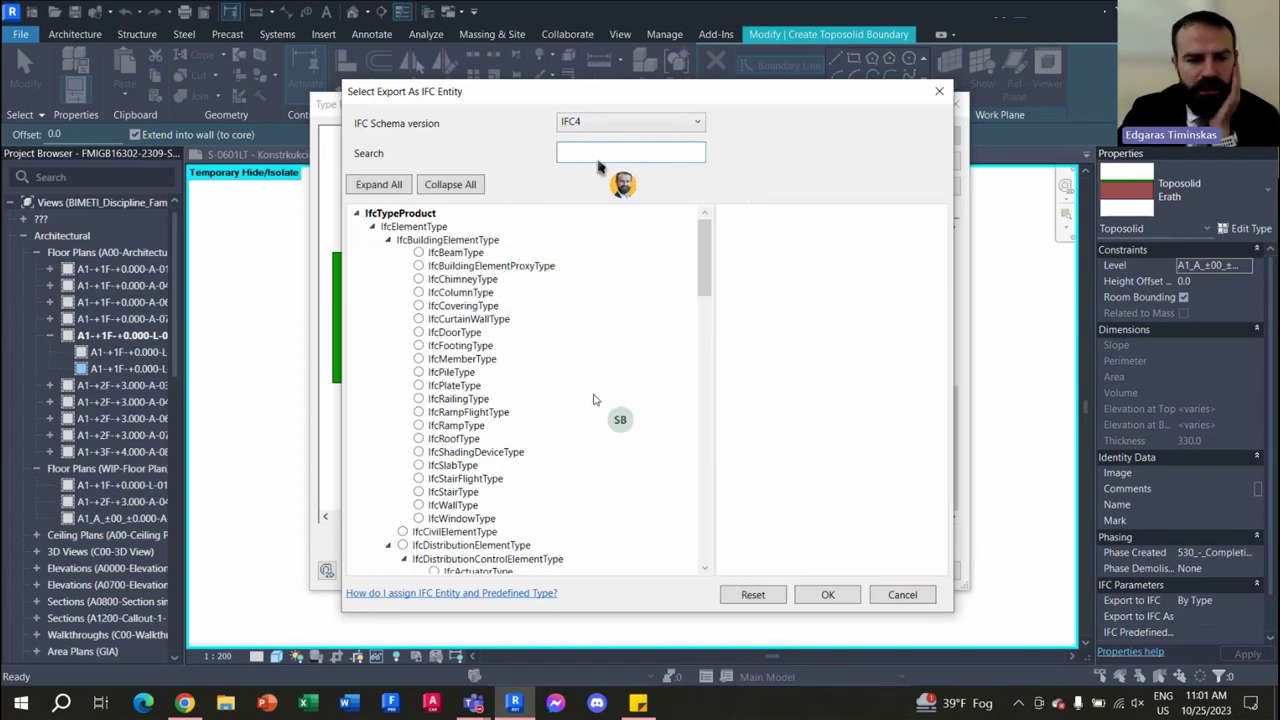
pyautogui.click(425, 345)
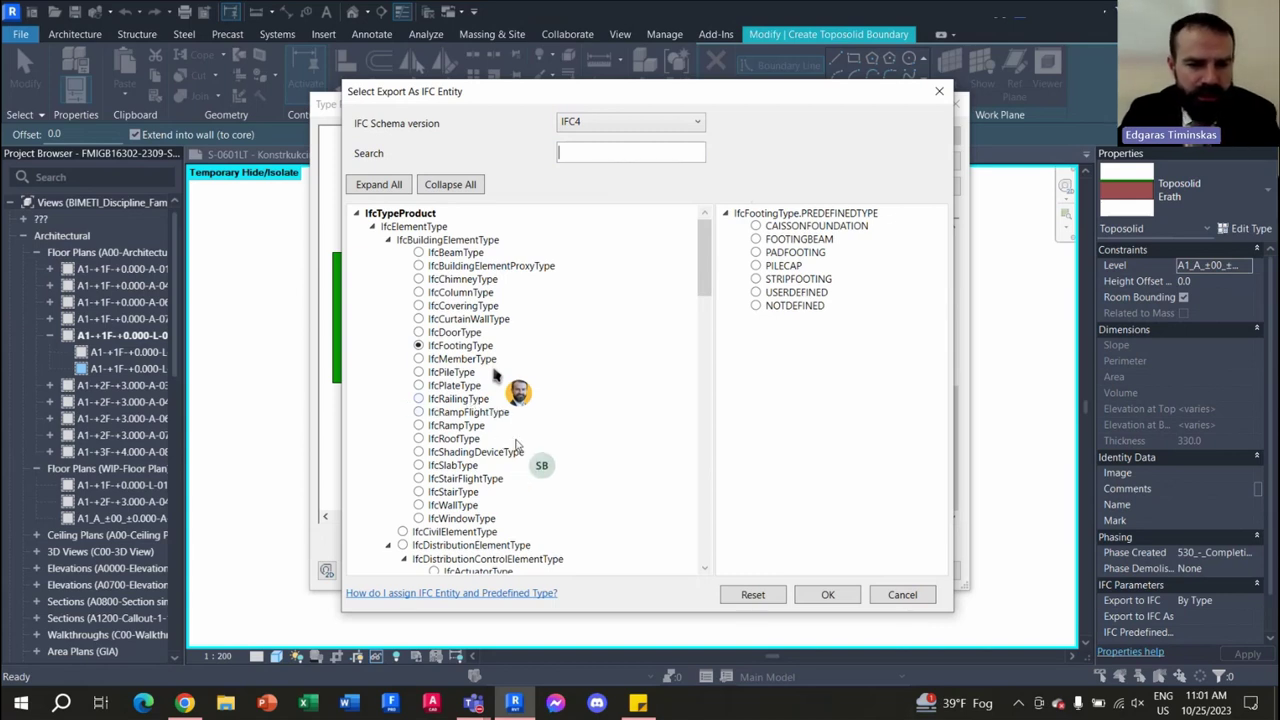
pyautogui.scroll(-1, 495, 410)
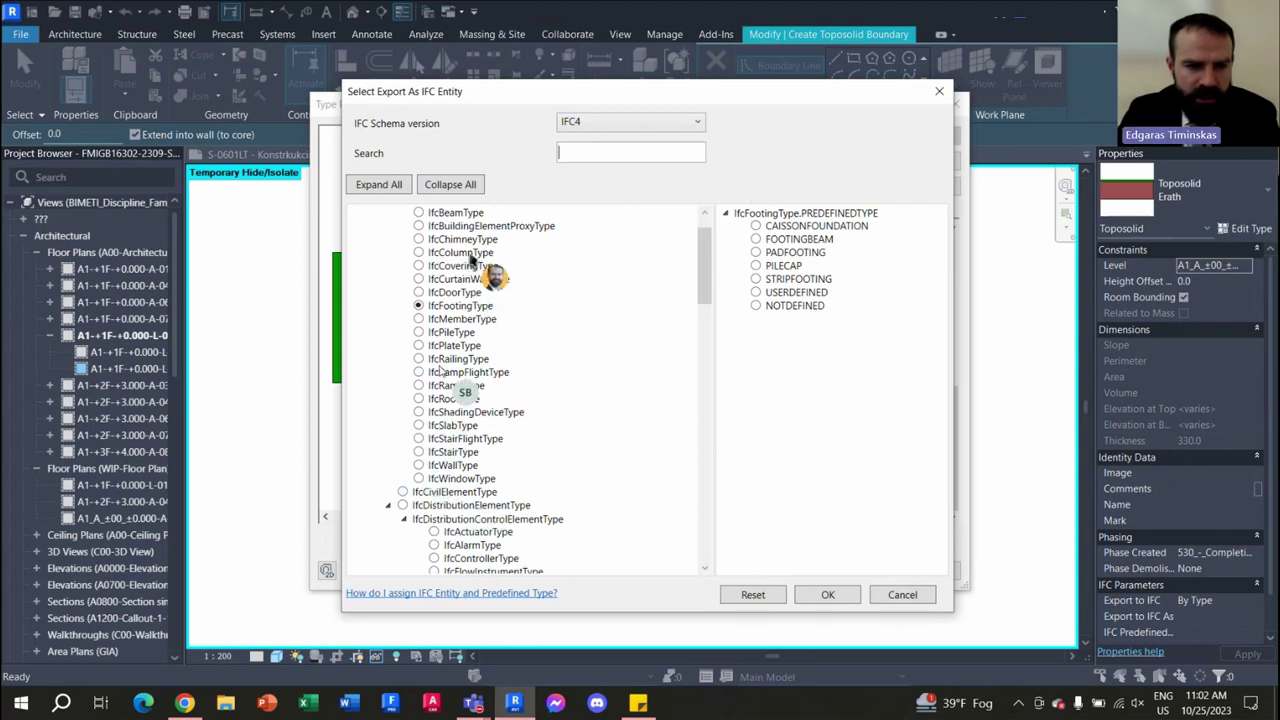
pyautogui.scroll(1, 470, 262)
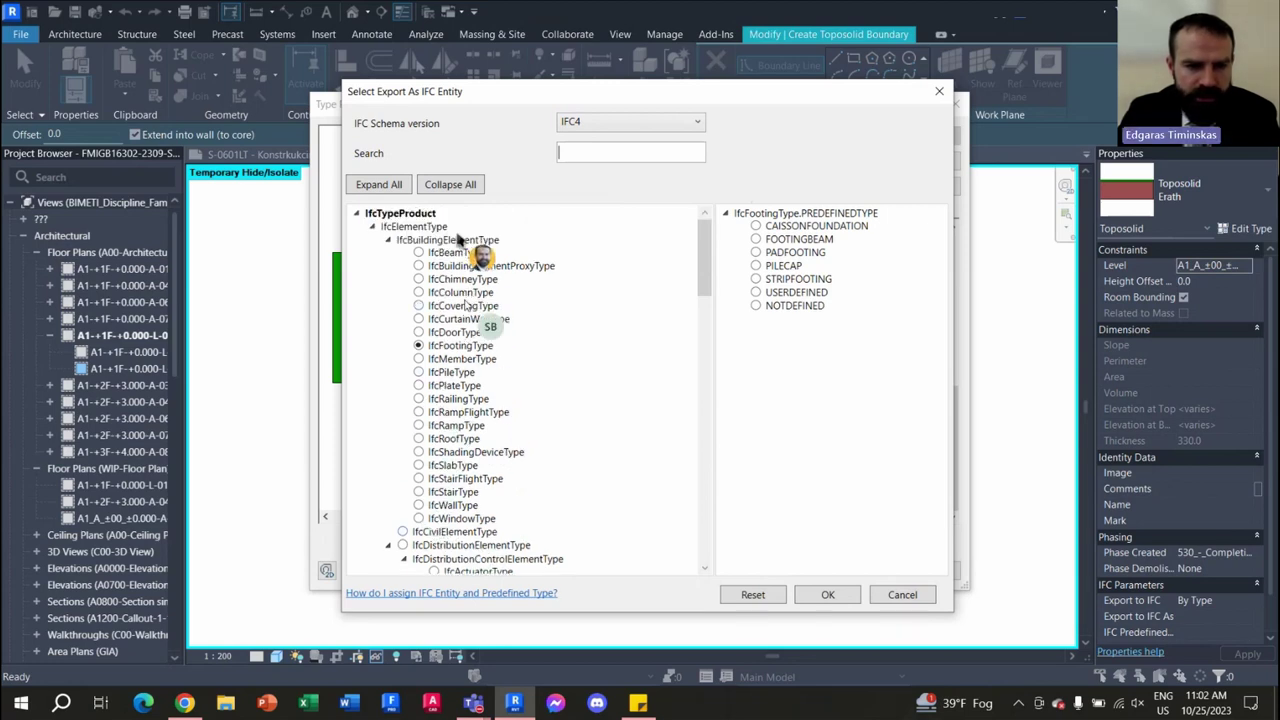
# - Collapse the tree, expand IfcTypeProduct > IfcElementType > IfcElementComponentType, and pick IfcGeographicElementType with TERRAIN
pyautogui.click(458, 190)
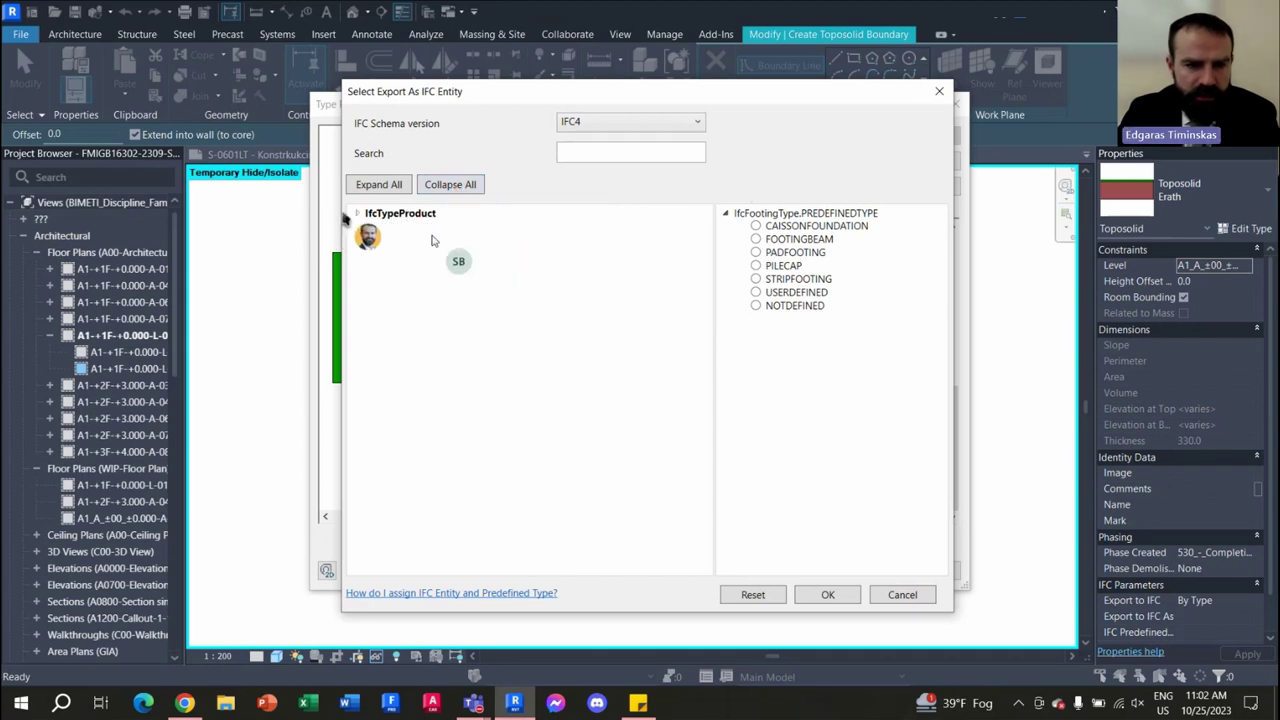
pyautogui.click(358, 215)
pyautogui.click(374, 242)
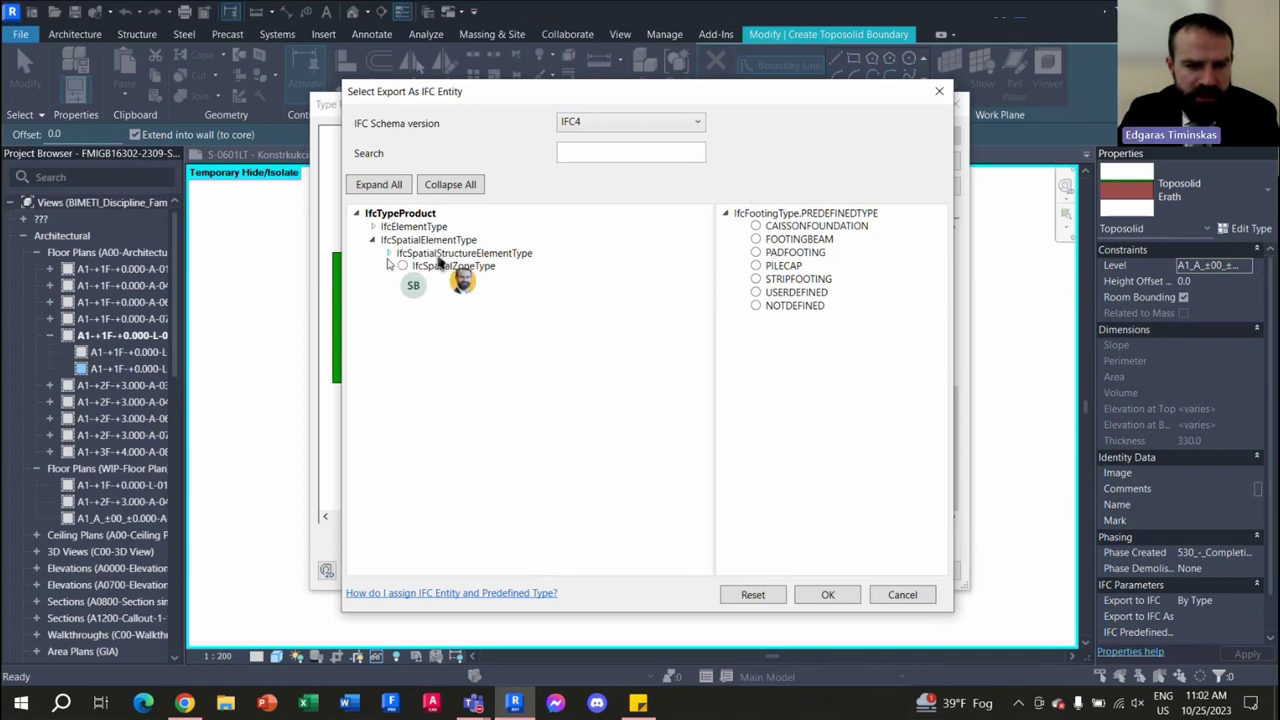
pyautogui.click(389, 253)
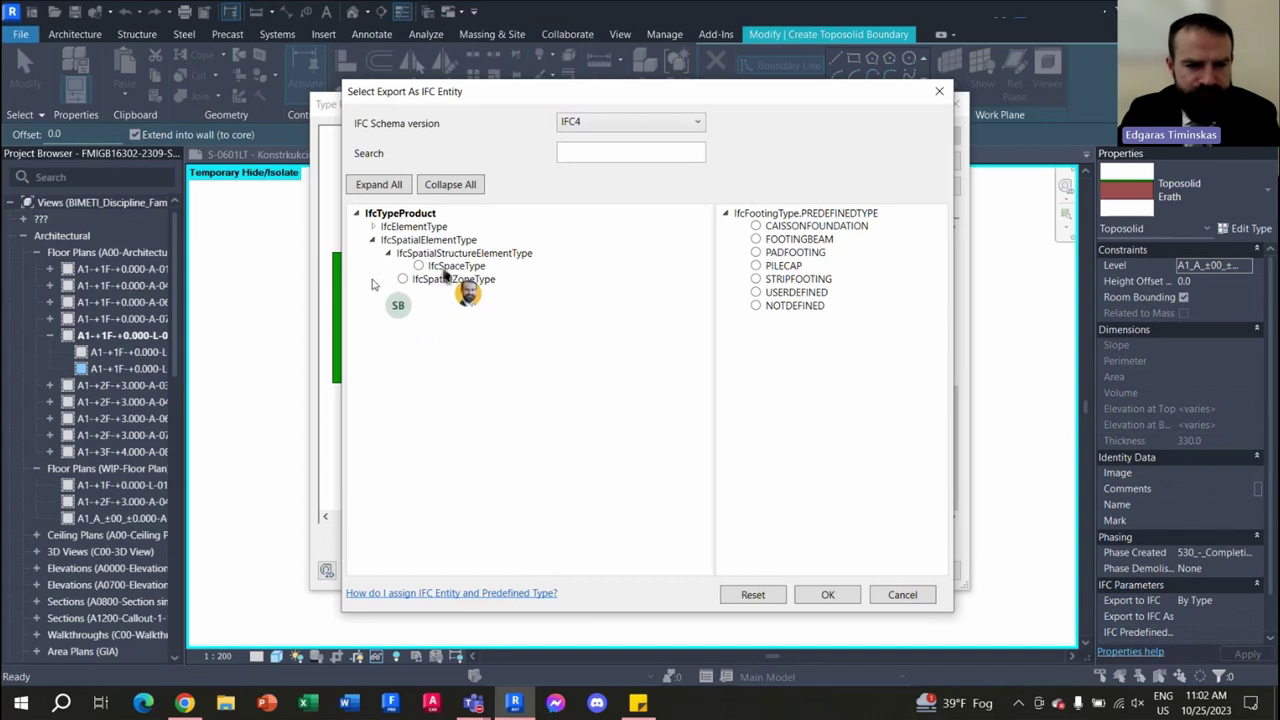
pyautogui.click(373, 227)
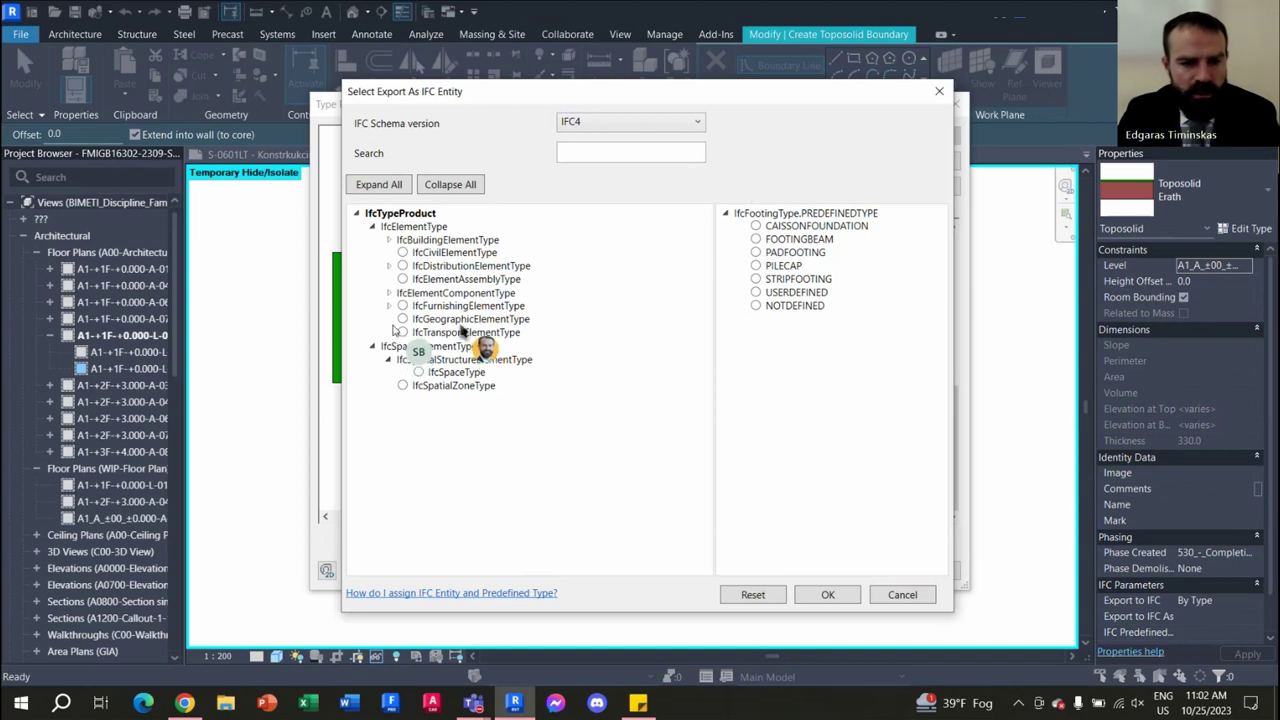
pyautogui.click(390, 293)
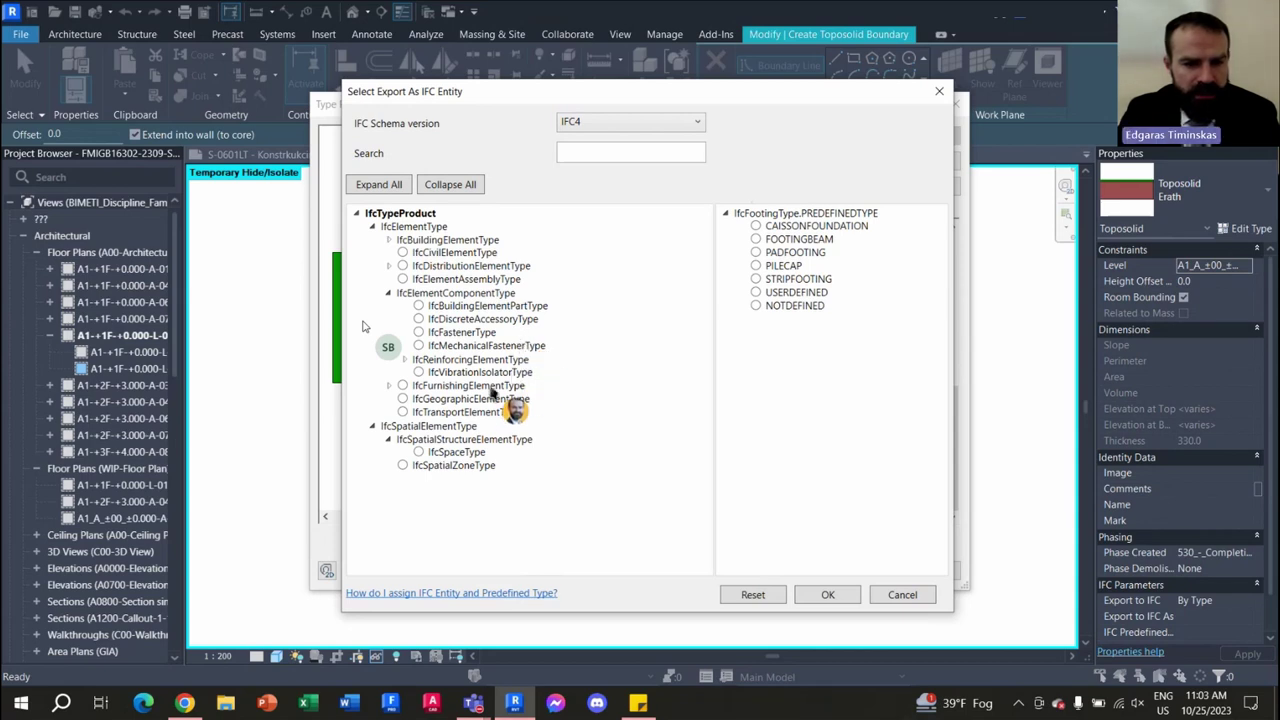
pyautogui.click(463, 401)
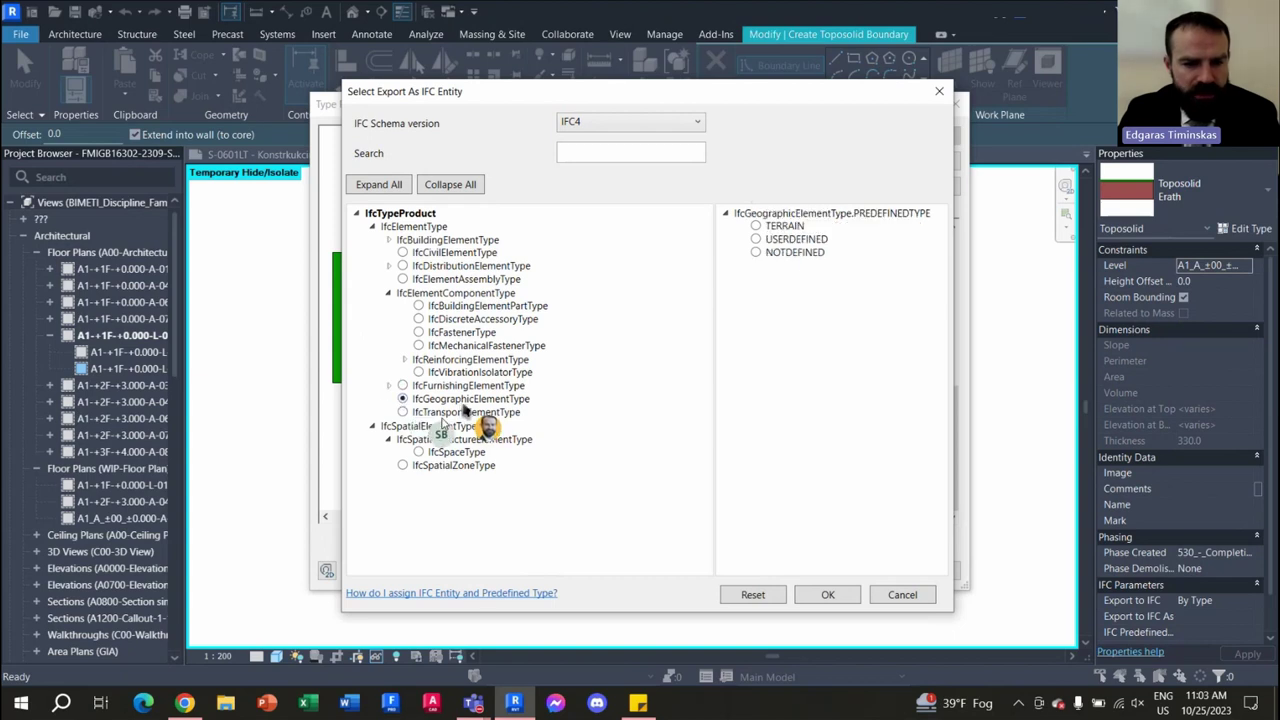
pyautogui.click(758, 227)
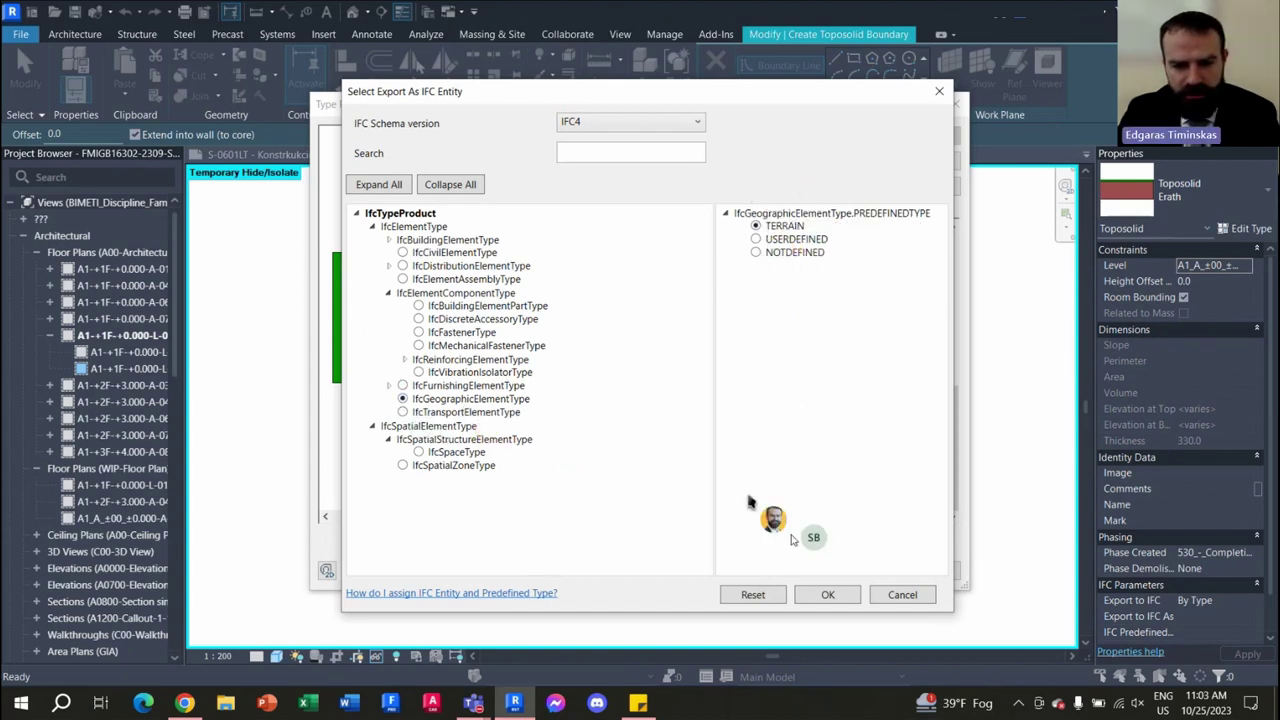
# - Confirm the IfcGeographicElementType TERRAIN entity and apply it to the Veja type
pyautogui.click(827, 595)
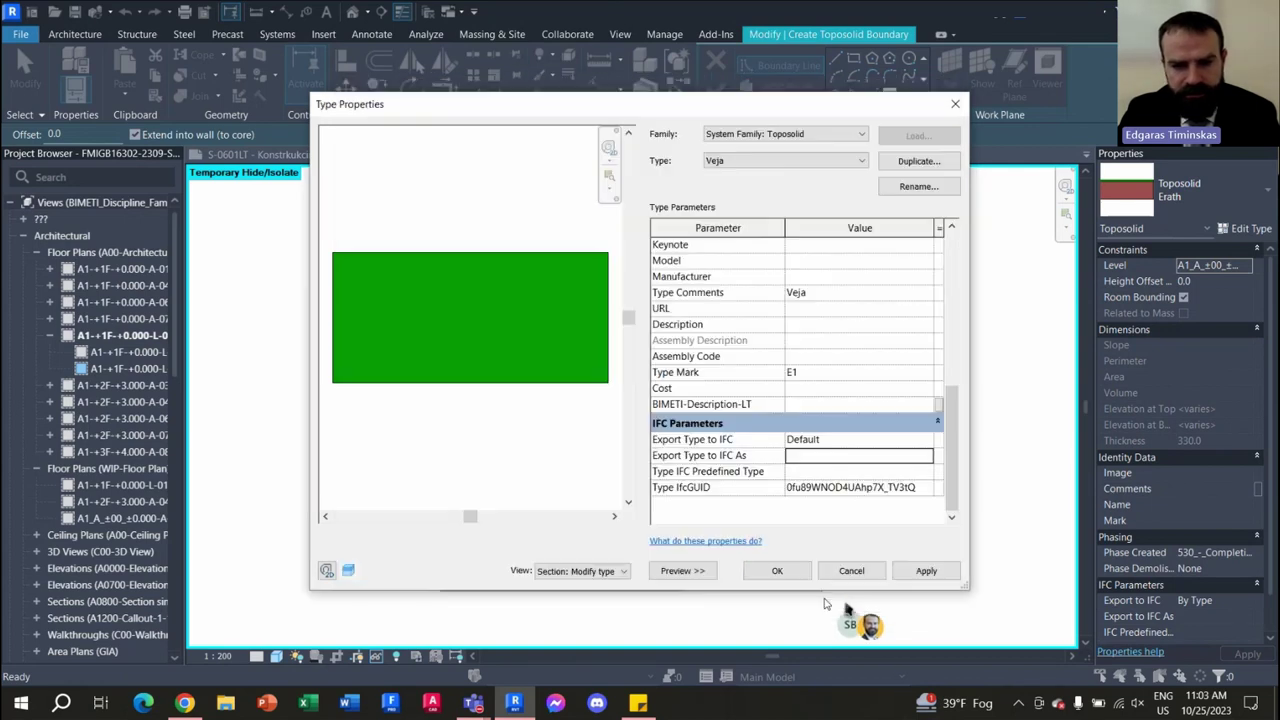
pyautogui.write('IfcGeographicElementType')
pyautogui.click(926, 572)
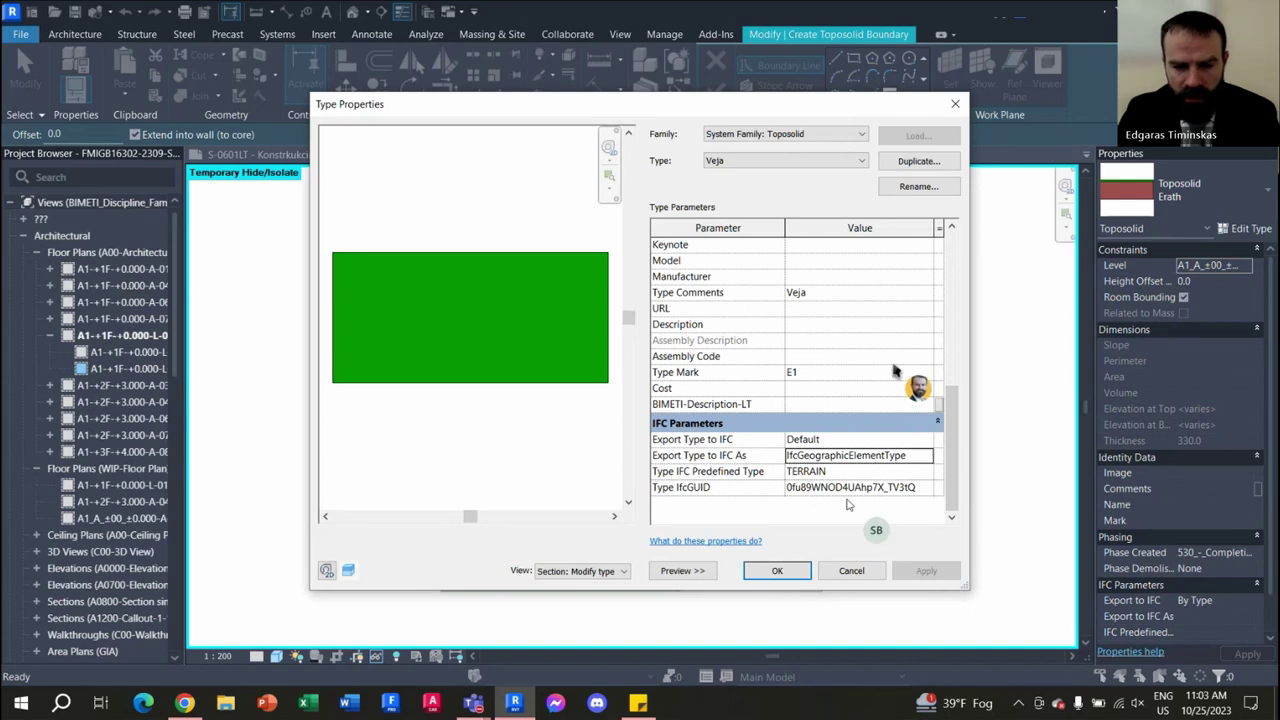
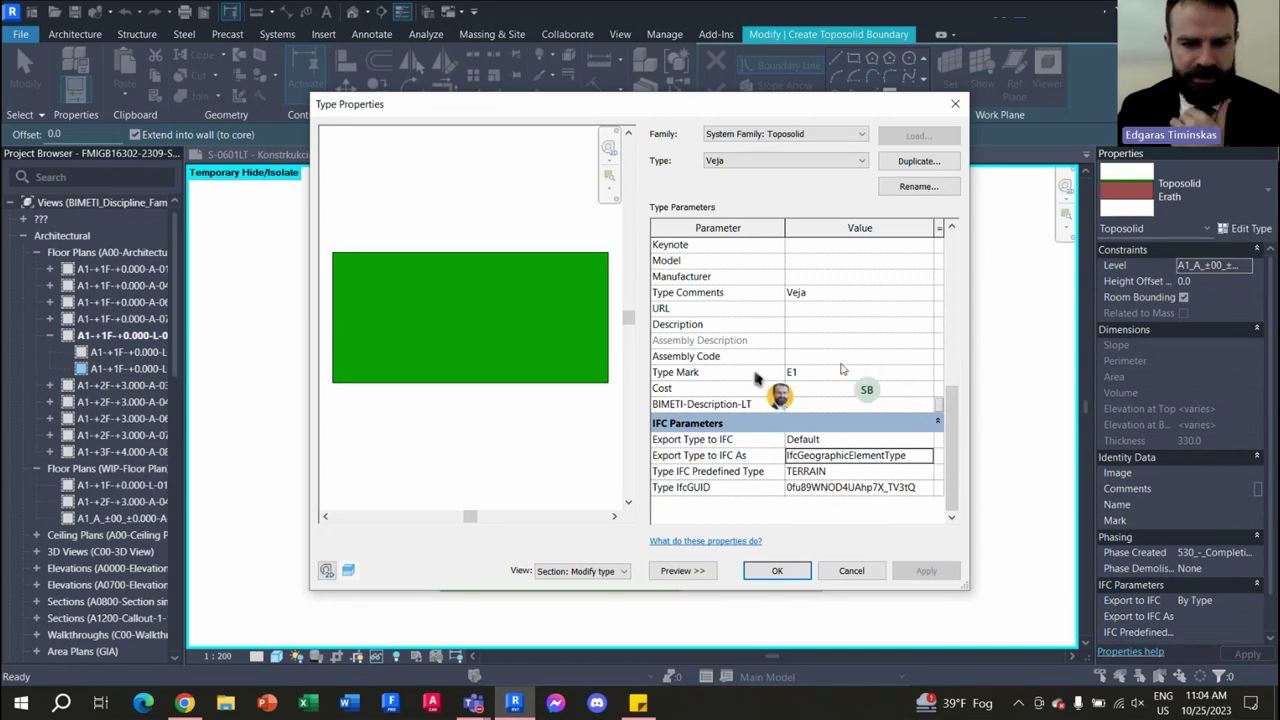
# - Scroll through the Veja toposolid's Type Properties list to review its parameters
pyautogui.scroll(1, 903, 328)
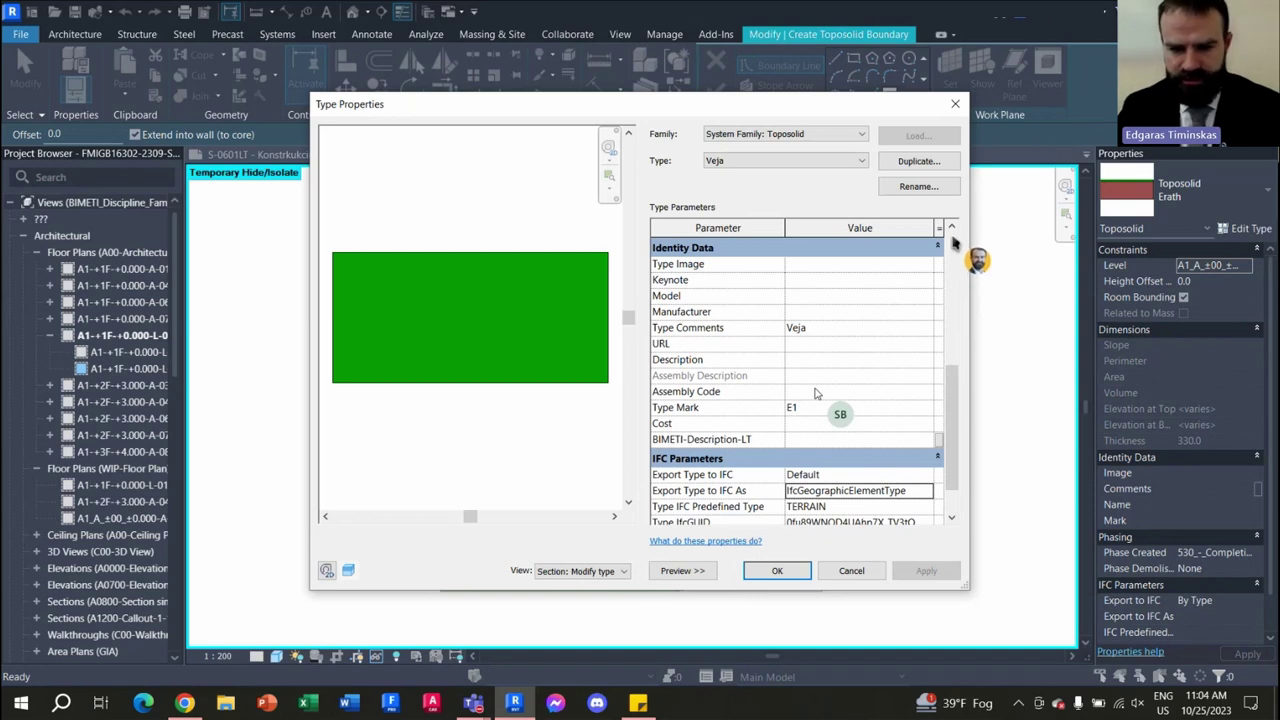
pyautogui.scroll(2, 815, 393)
pyautogui.scroll(2, 816, 382)
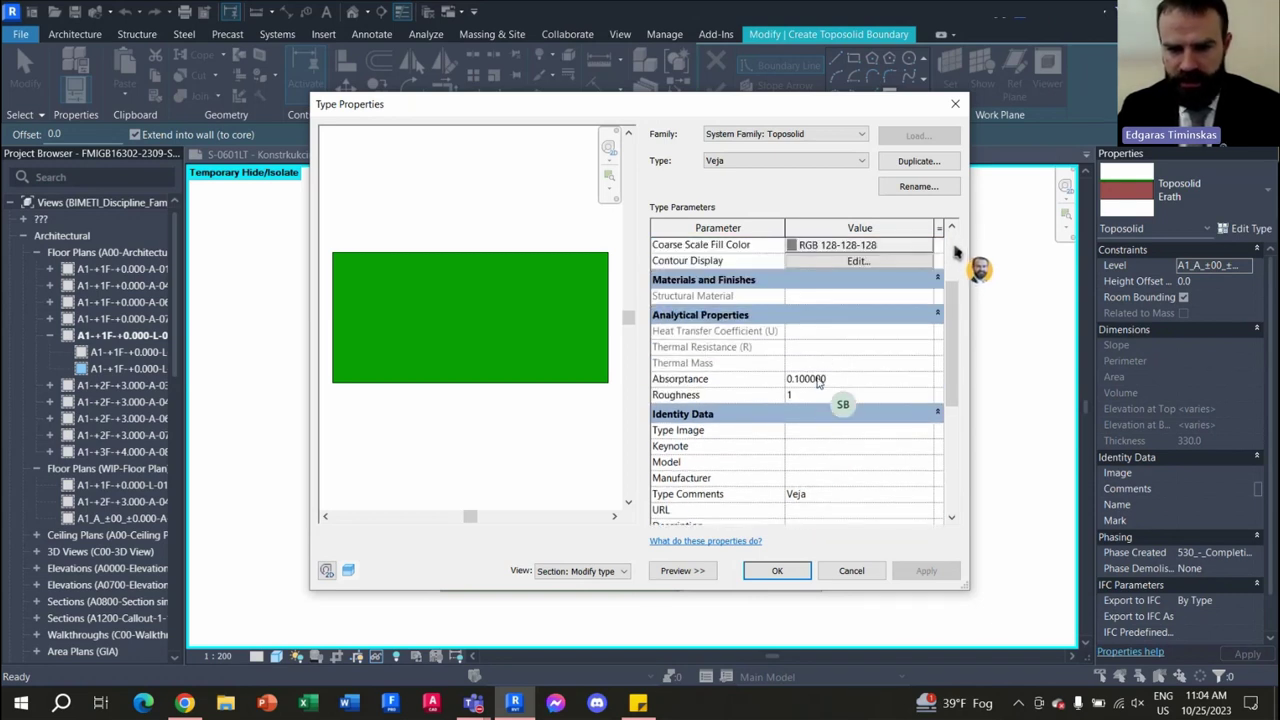
pyautogui.scroll(2, 816, 382)
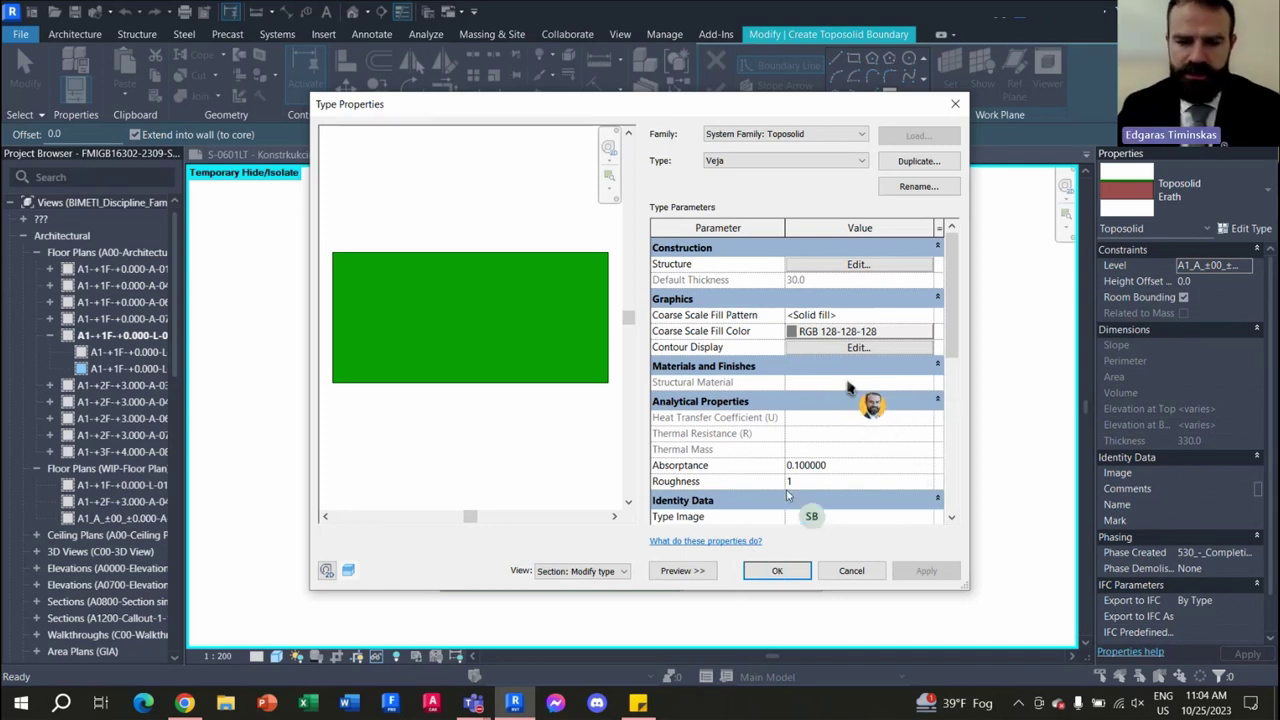
pyautogui.scroll(-2, 833, 437)
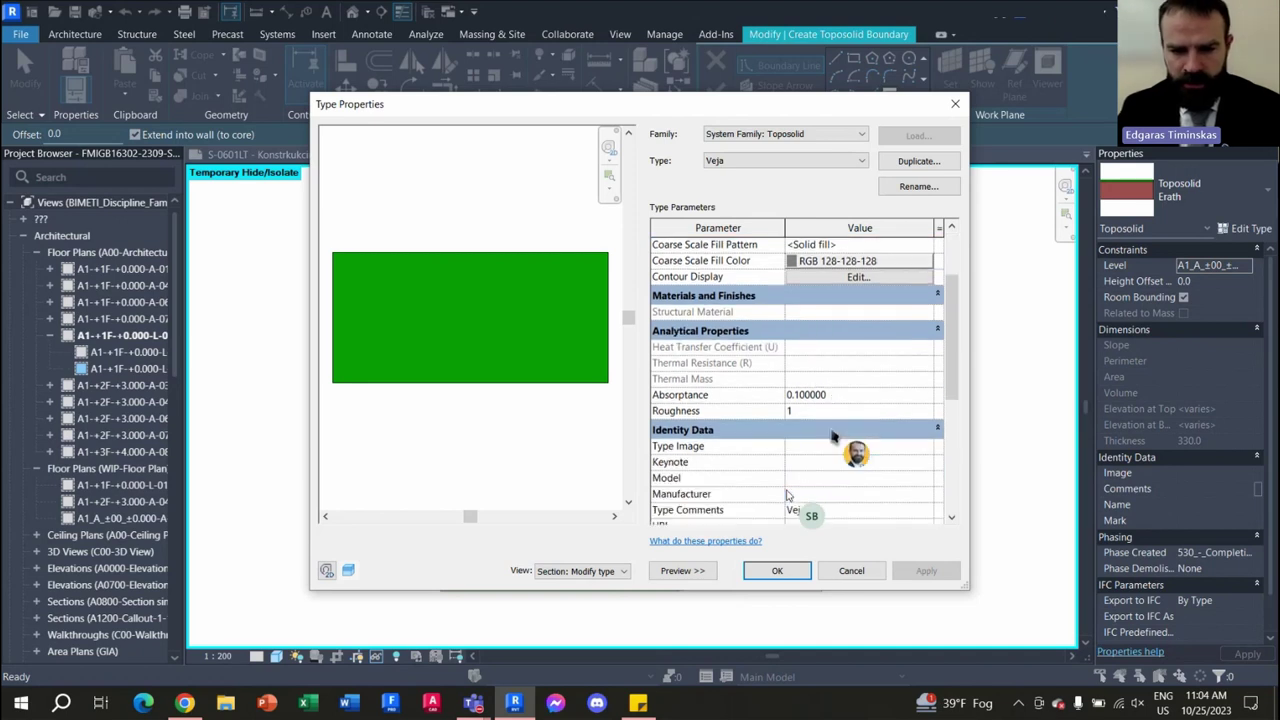
pyautogui.scroll(-2, 833, 437)
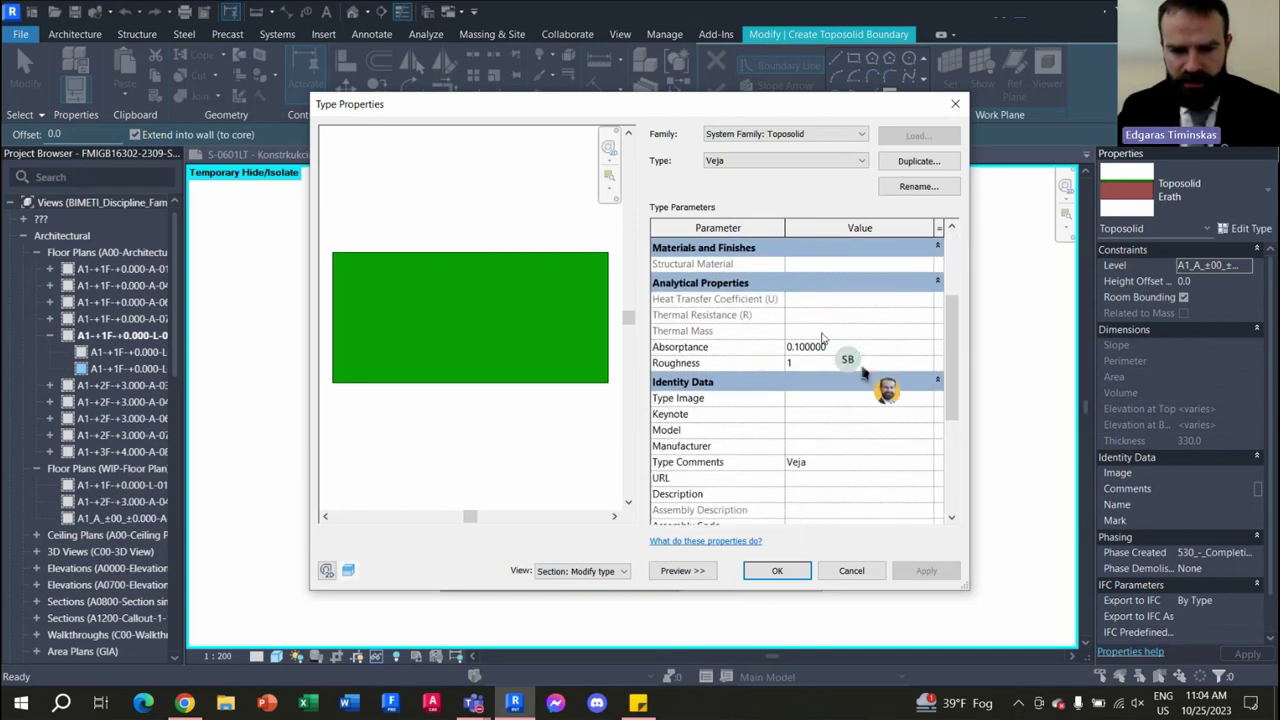
pyautogui.scroll(-1, 824, 375)
pyautogui.scroll(-2, 826, 400)
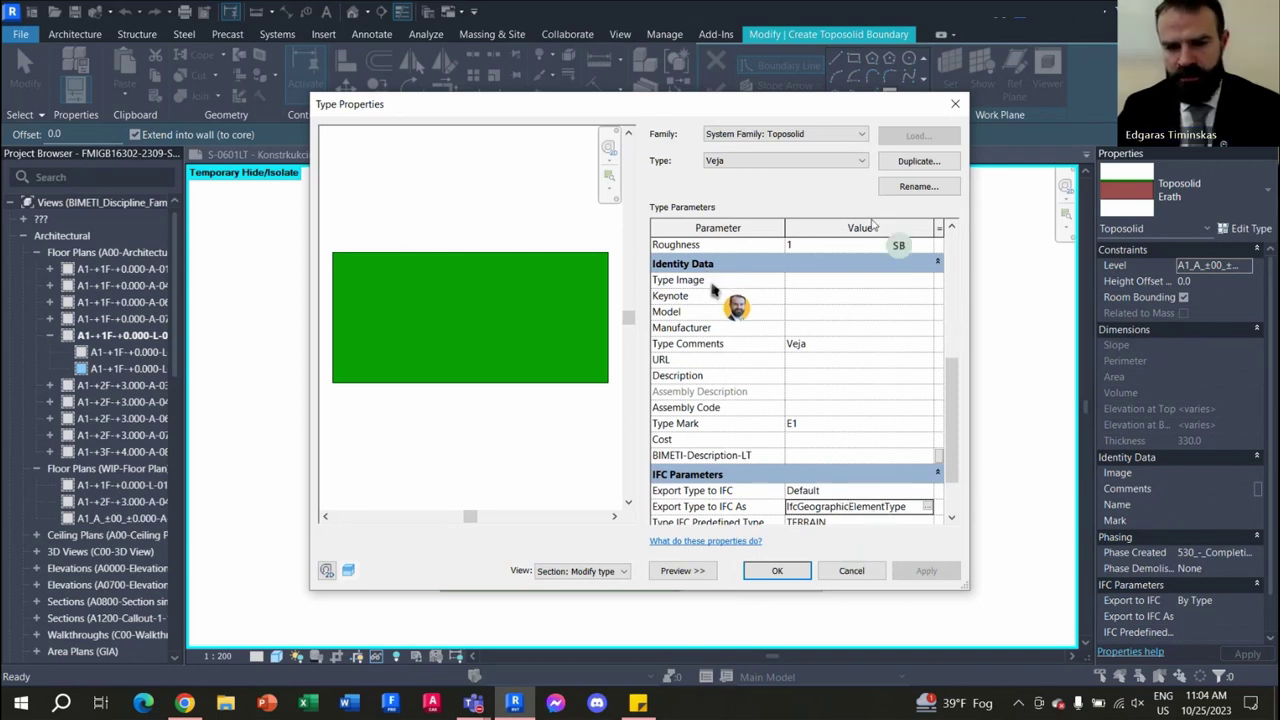
# - Open the Type Image parameter's Manage Images dialog and cancel without changes
pyautogui.click(892, 287)
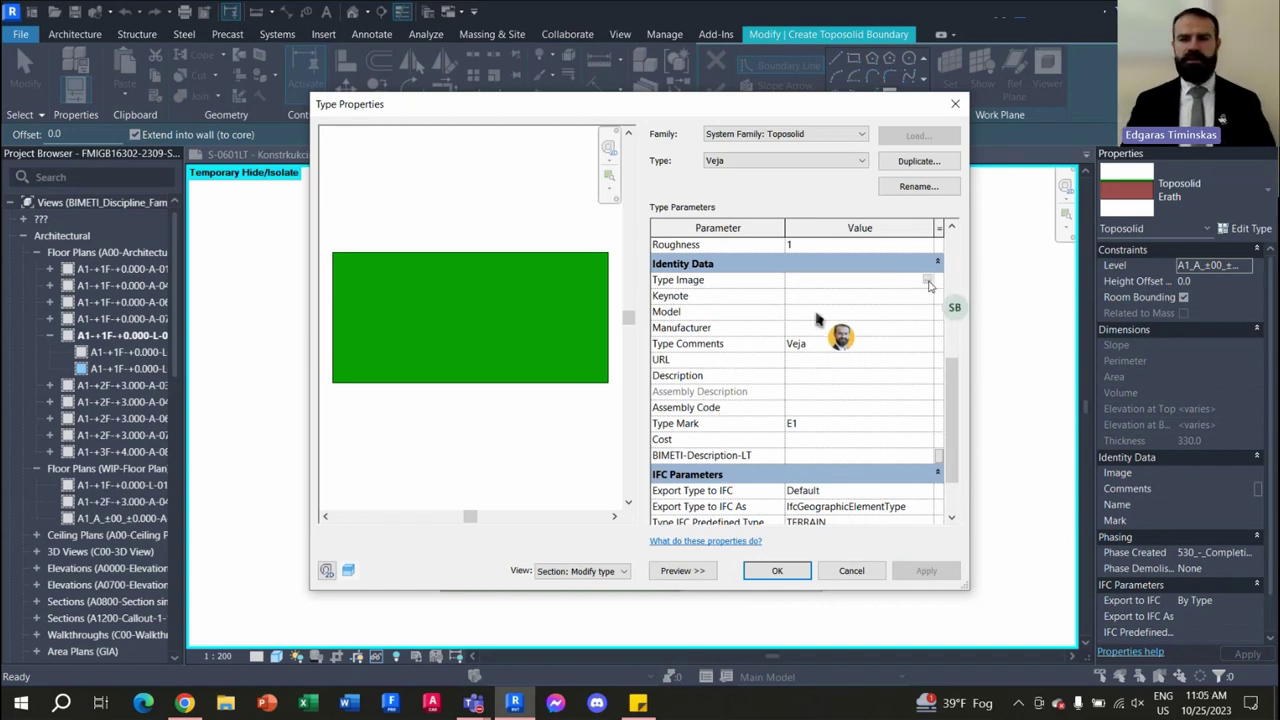
pyautogui.click(928, 285)
pyautogui.press('Escape')
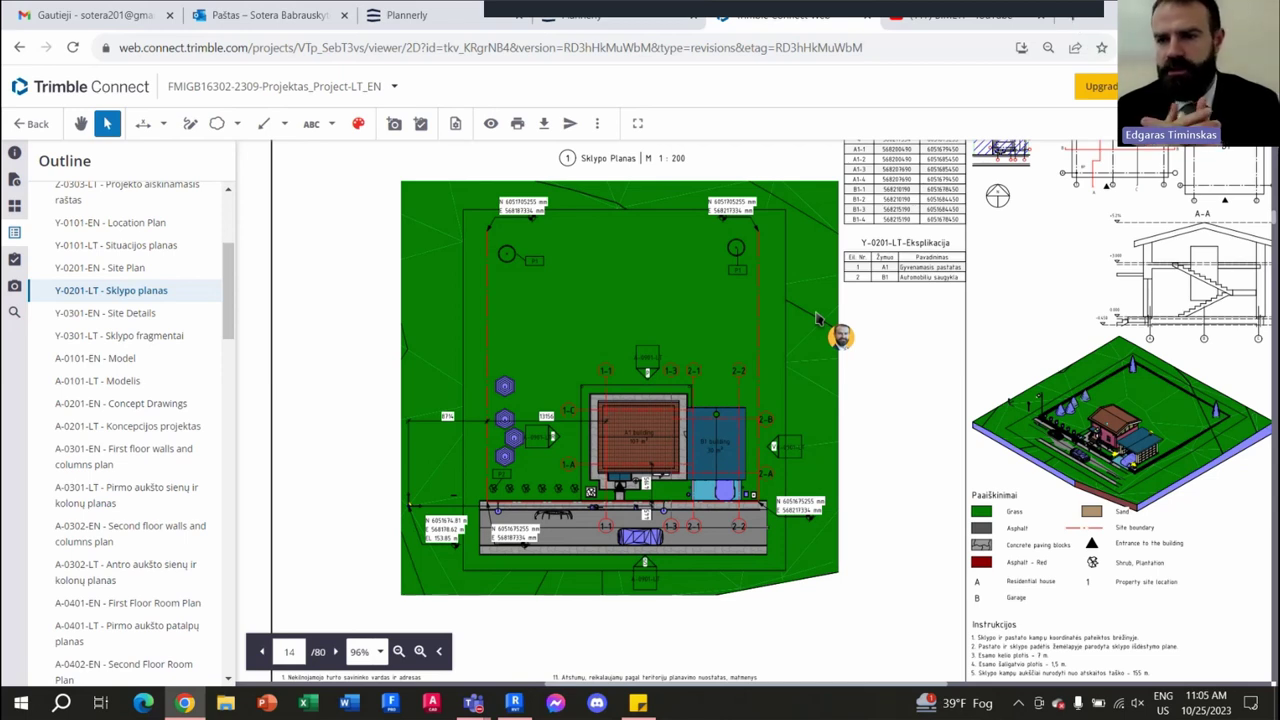
# - Search Google for 'vejos seklos' in a new tab and open the Žalia stotelė result
pyautogui.click(1068, 18)
pyautogui.write('vejos ')
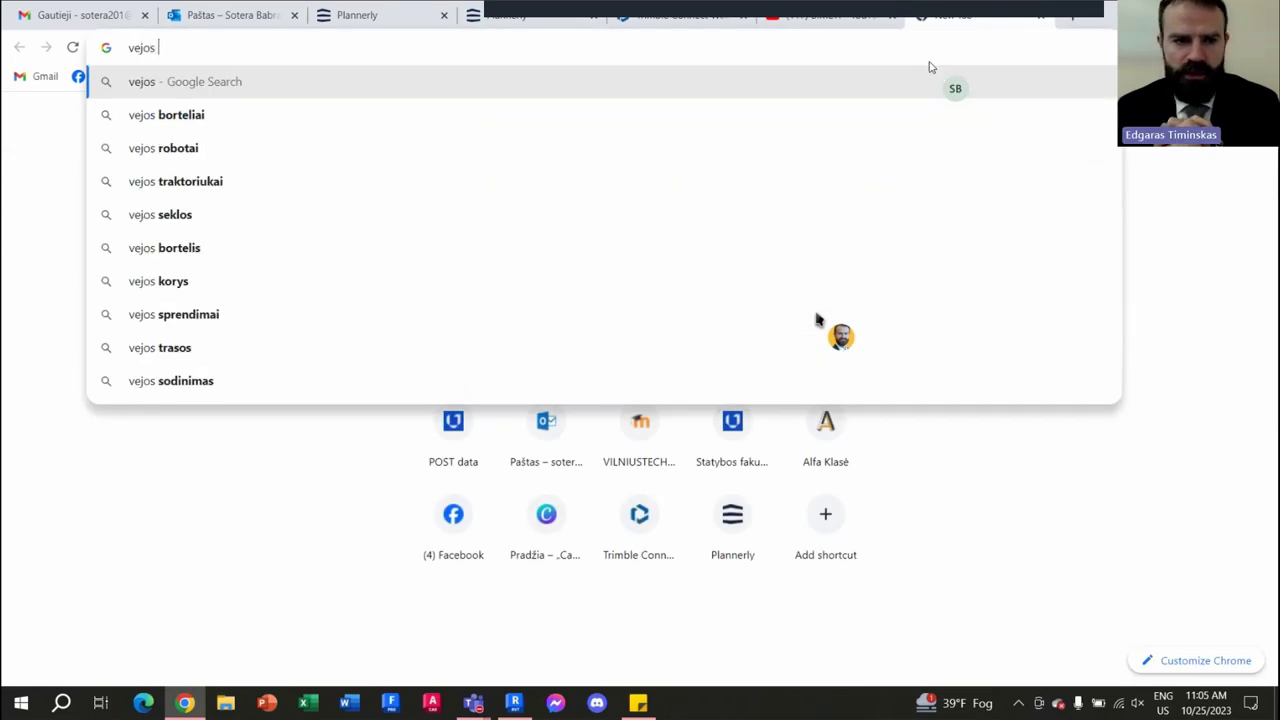
pyautogui.write('seklo')
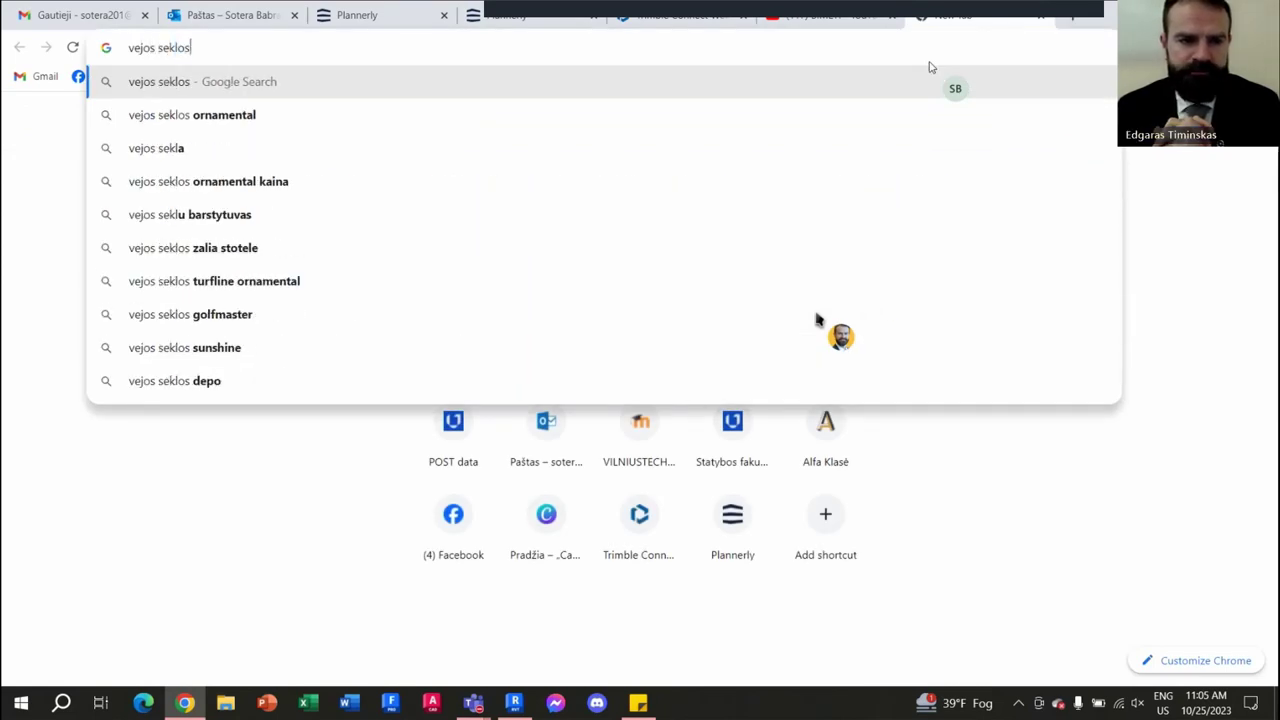
pyautogui.write('s')
pyautogui.press('Return')
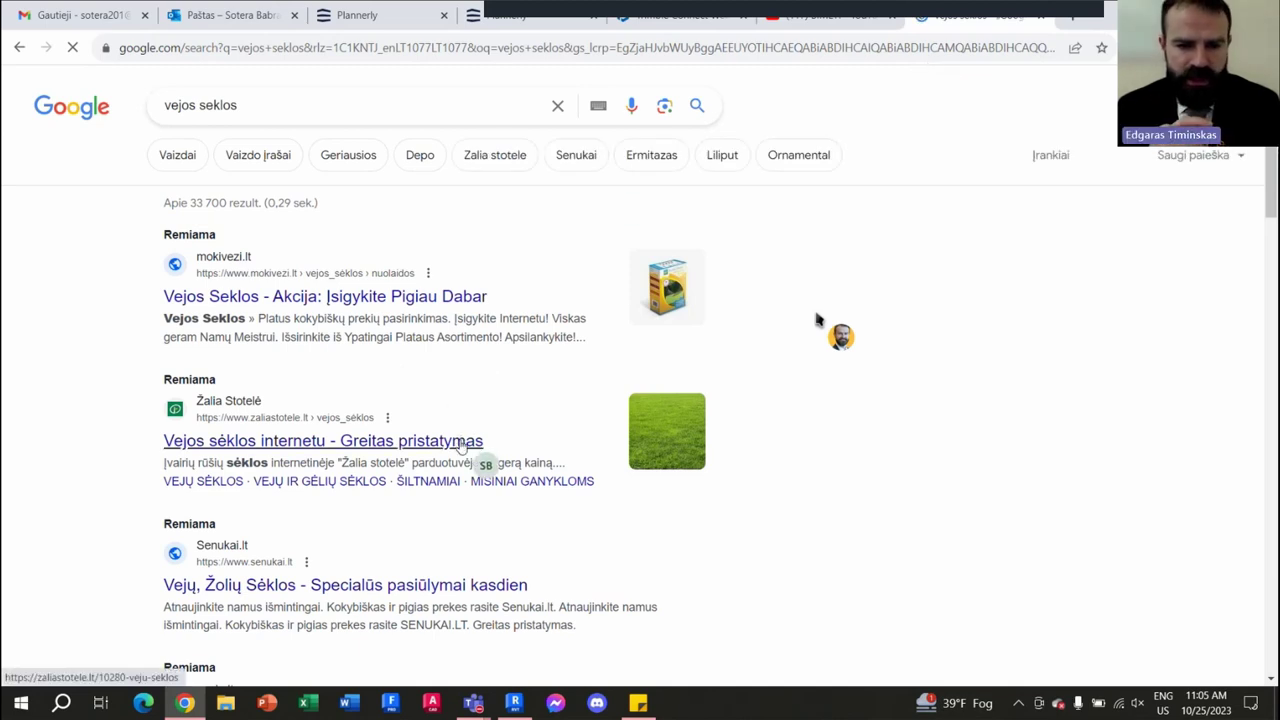
pyautogui.click(461, 444)
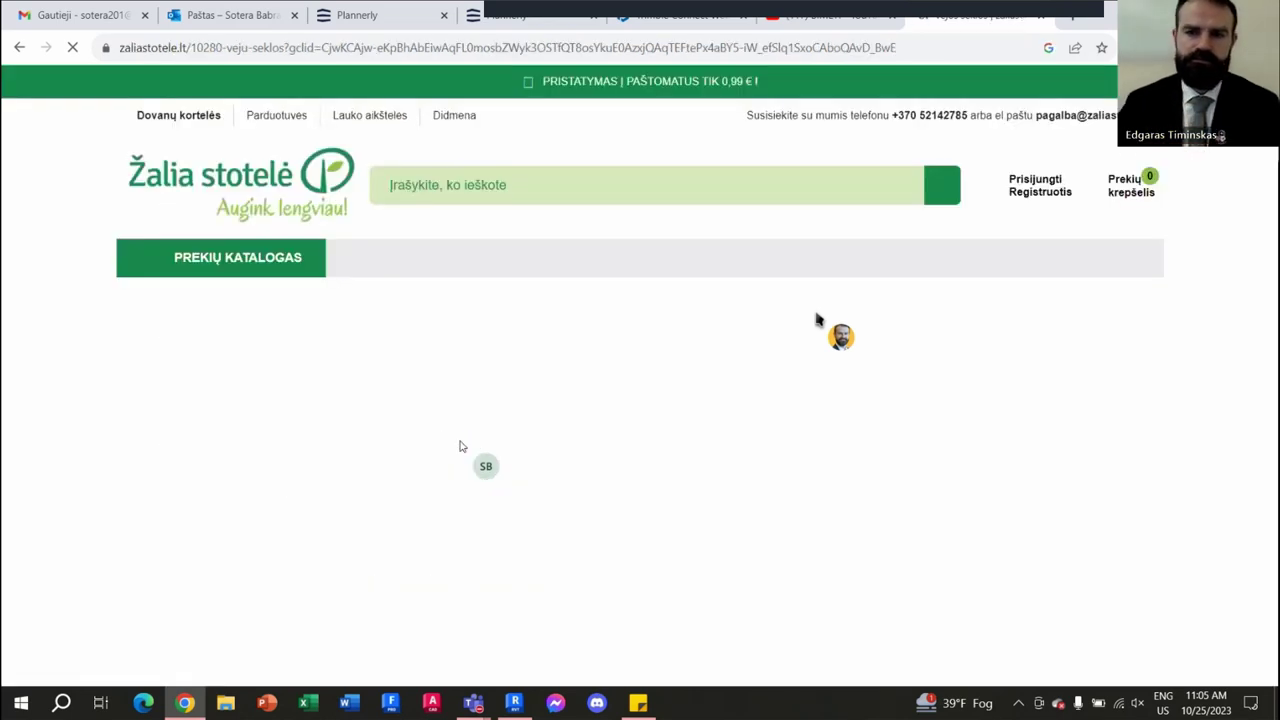
# - Accept cookies, browse Mišiniai vejoms and open the Golfmaster 10KG grass mix page (109,99 €)
pyautogui.scroll(-1, 815, 318)
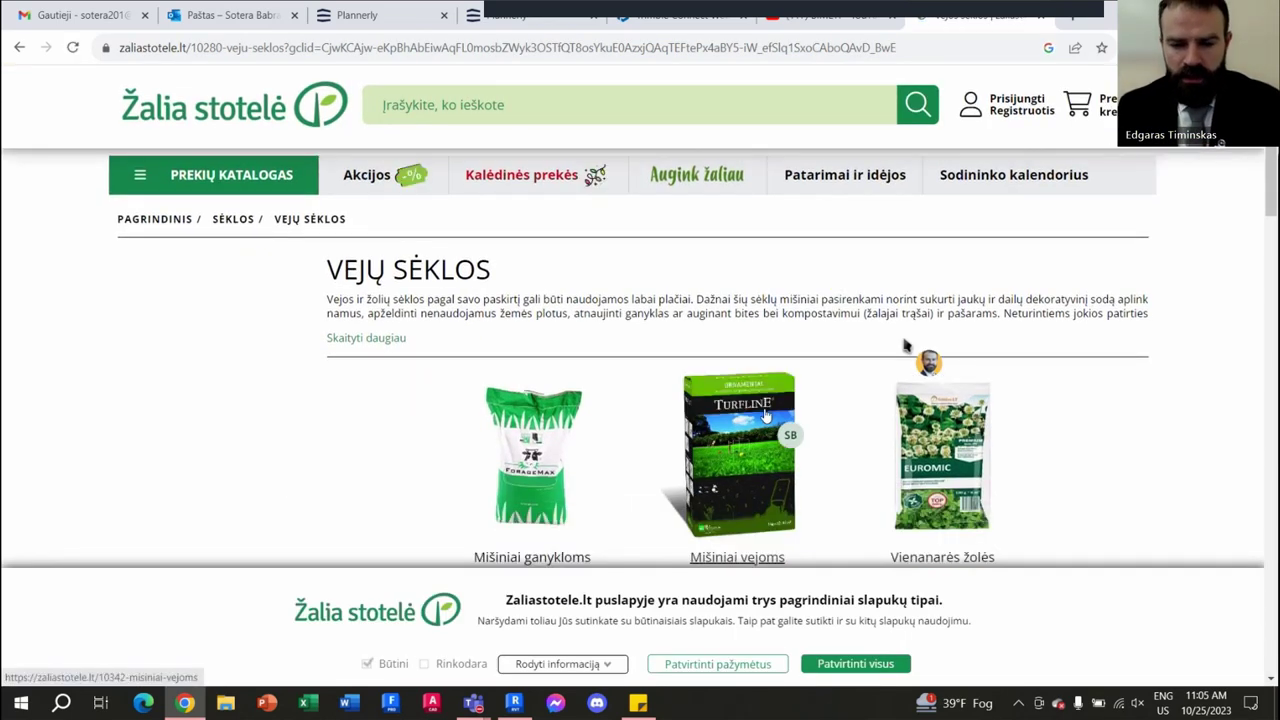
pyautogui.click(882, 664)
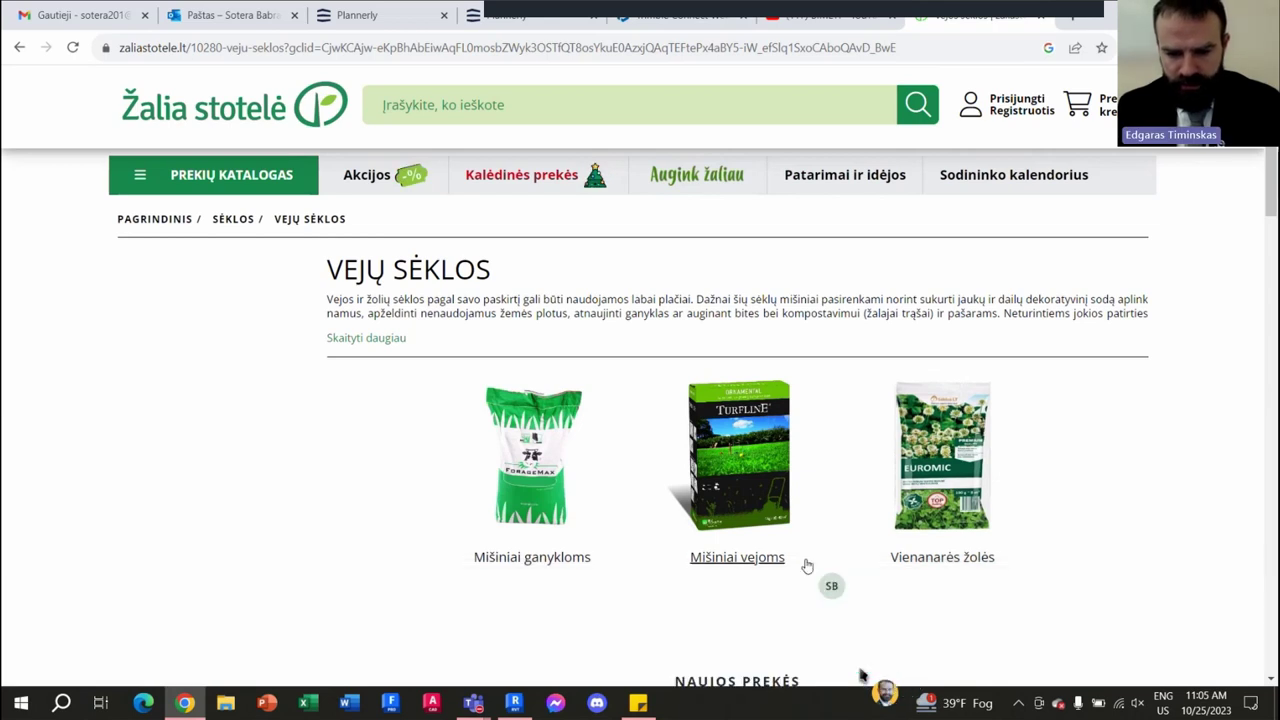
pyautogui.scroll(-1, 835, 555)
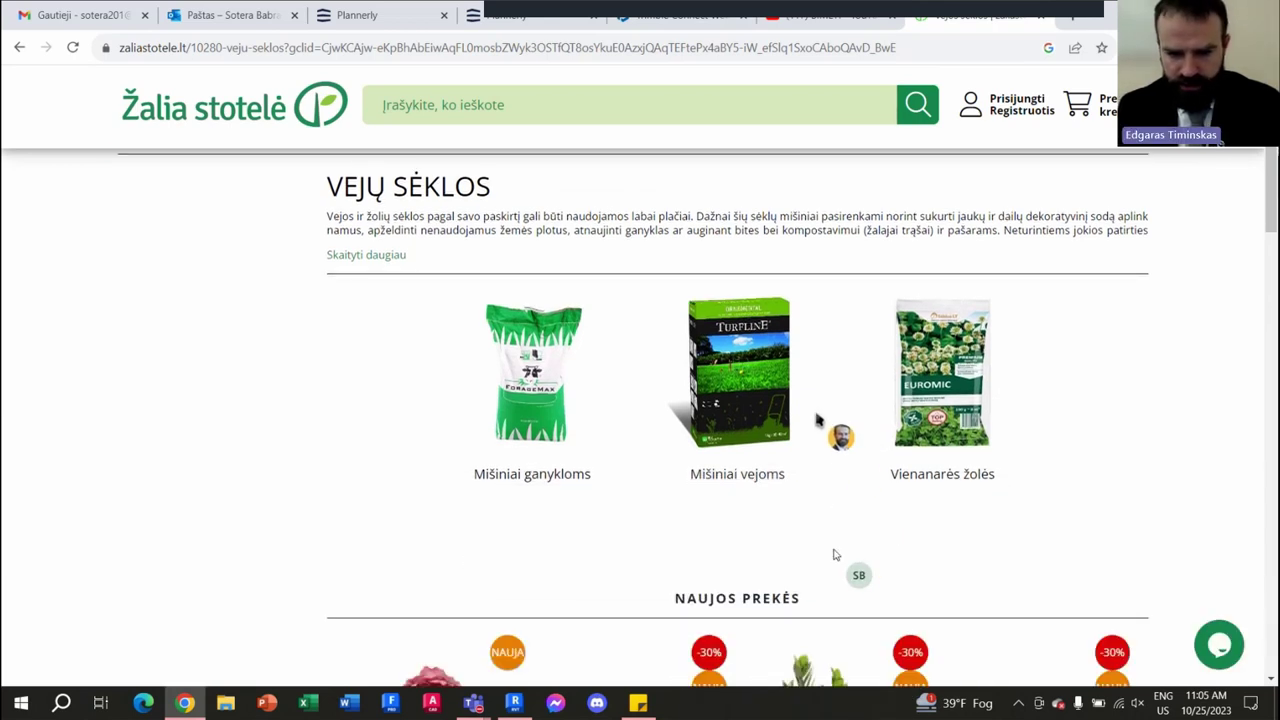
pyautogui.click(750, 478)
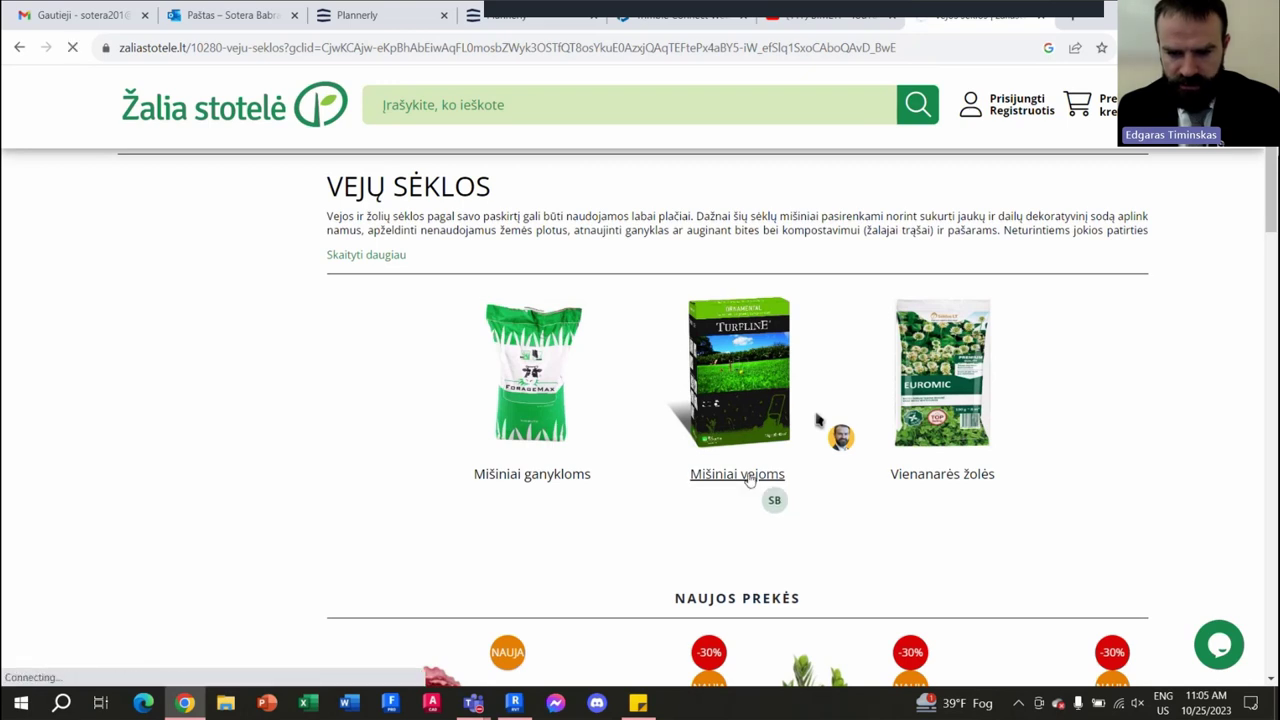
pyautogui.scroll(-1, 713, 511)
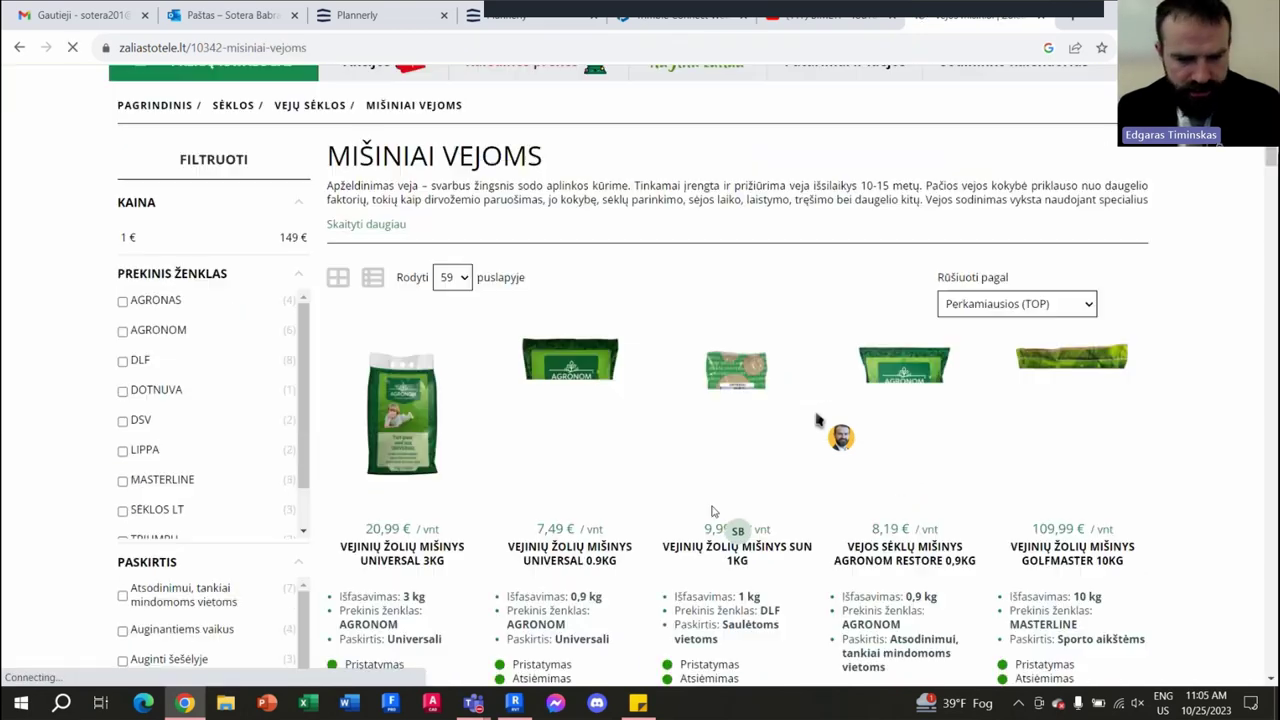
pyautogui.scroll(-1, 713, 511)
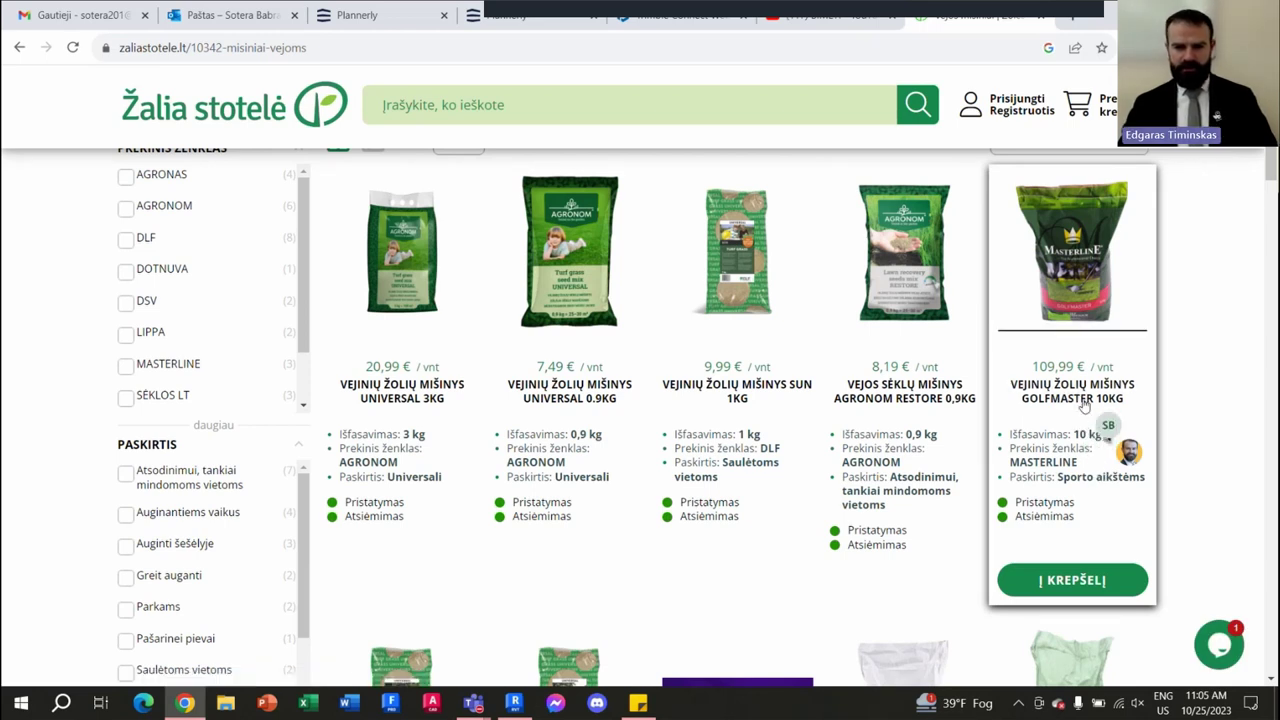
pyautogui.click(1085, 400)
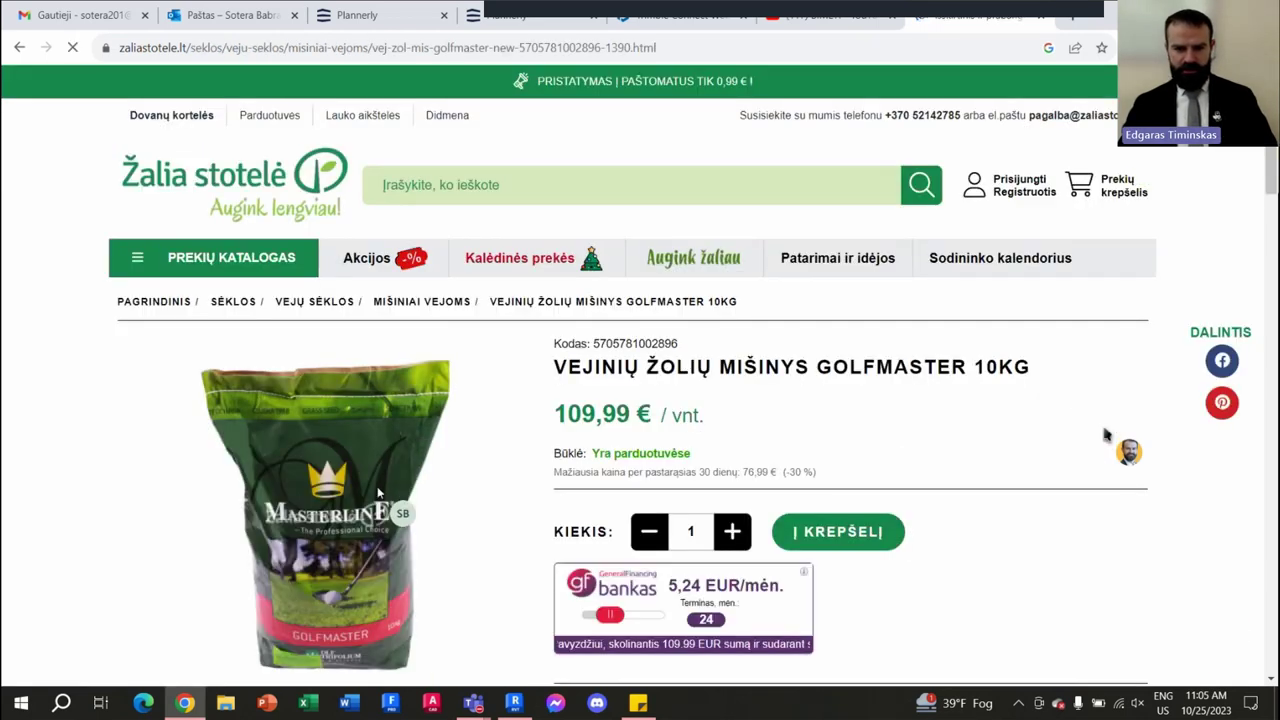
pyautogui.scroll(-2, 377, 492)
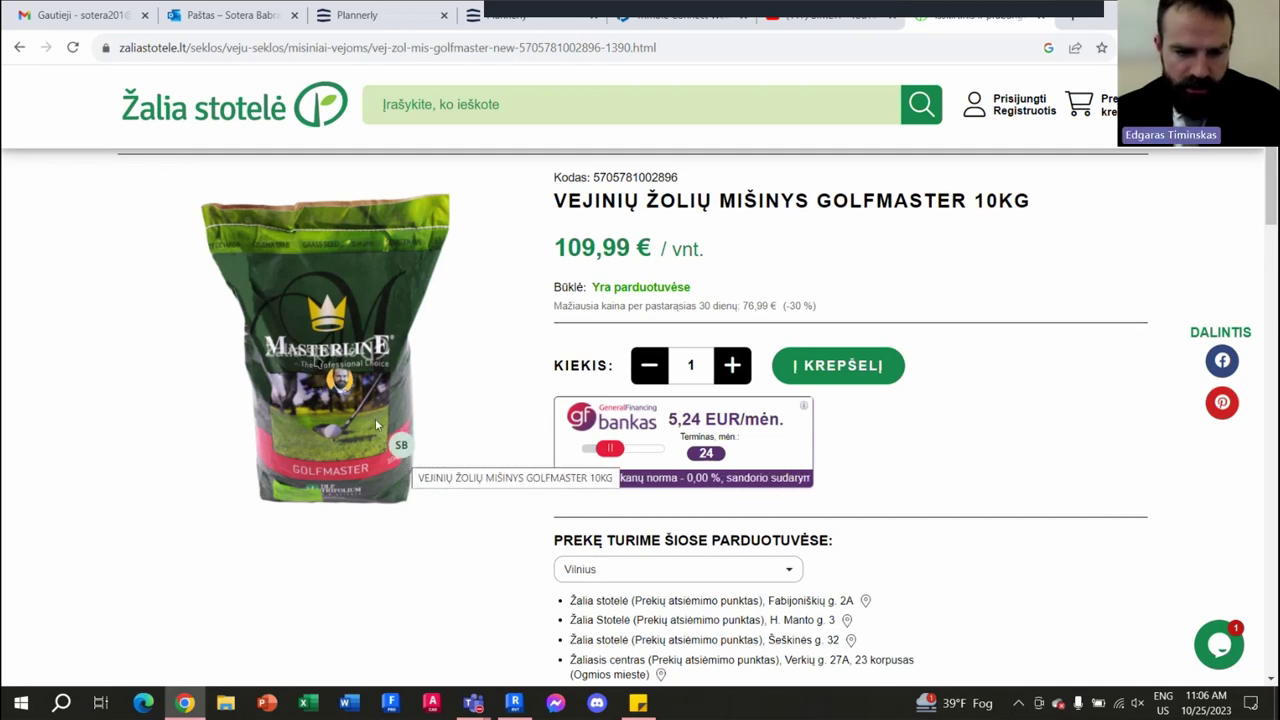
# - Save the product photo as vej-zol-mis-golfmaster-new.jpg into 01 - DOKUMENTAI - DOCUMENTATION
pyautogui.rightClick(376, 425)
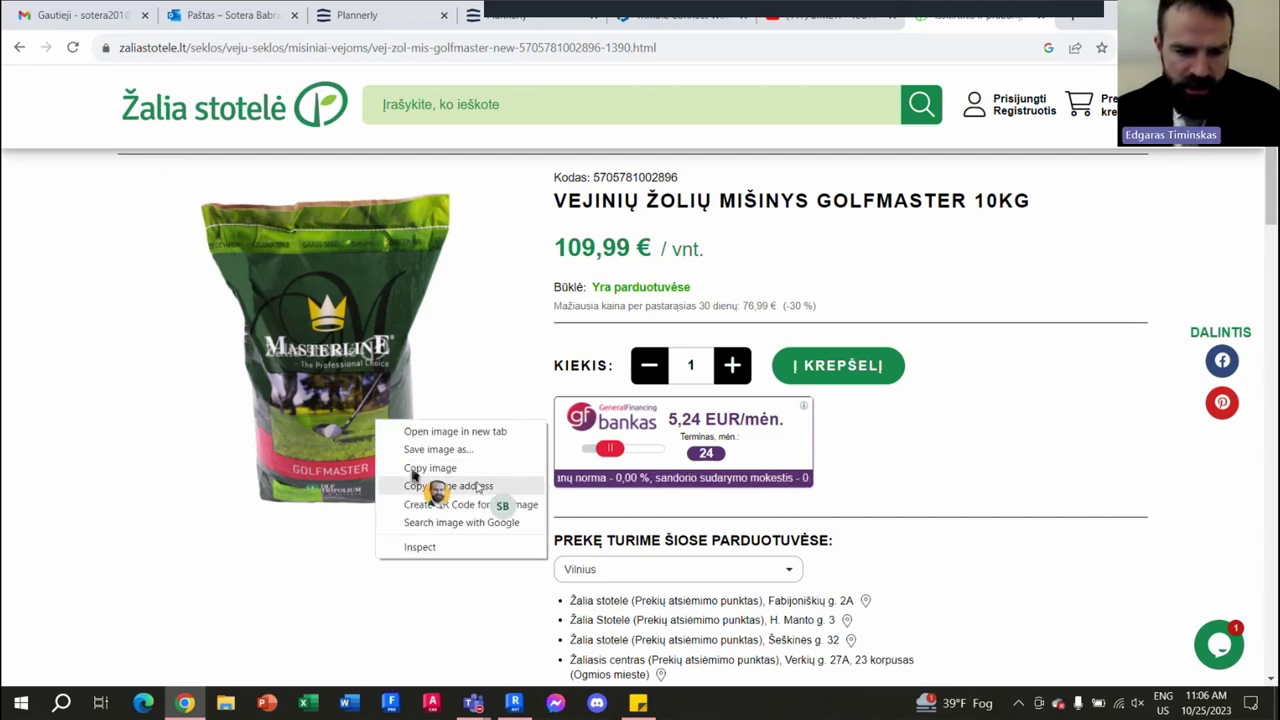
pyautogui.click(428, 468)
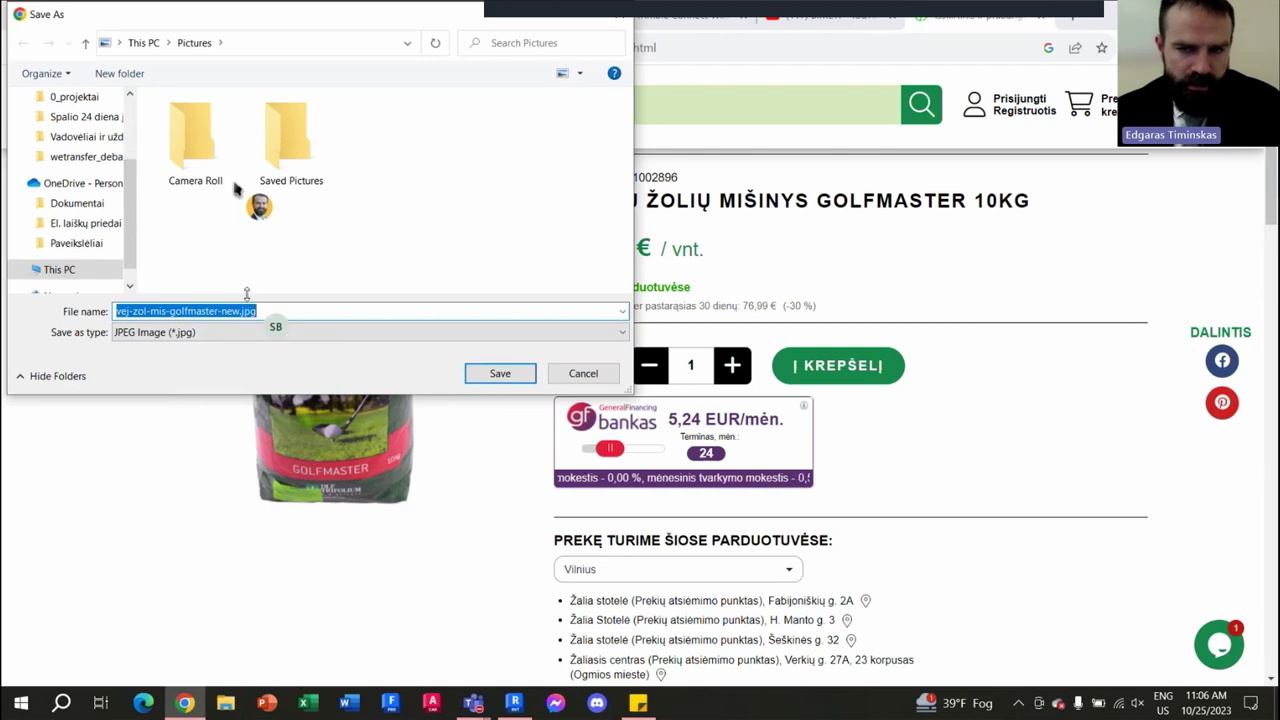
pyautogui.scroll(2, 98, 220)
pyautogui.click(80, 210)
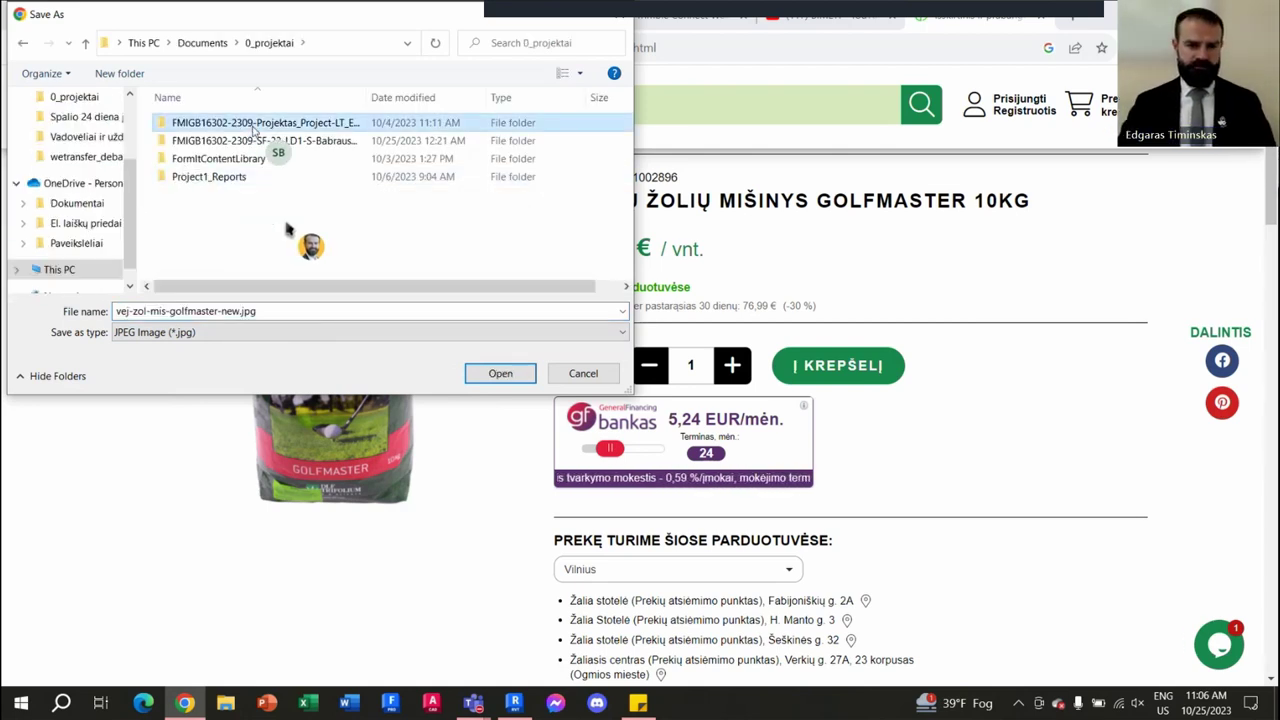
pyautogui.doubleClick(255, 123)
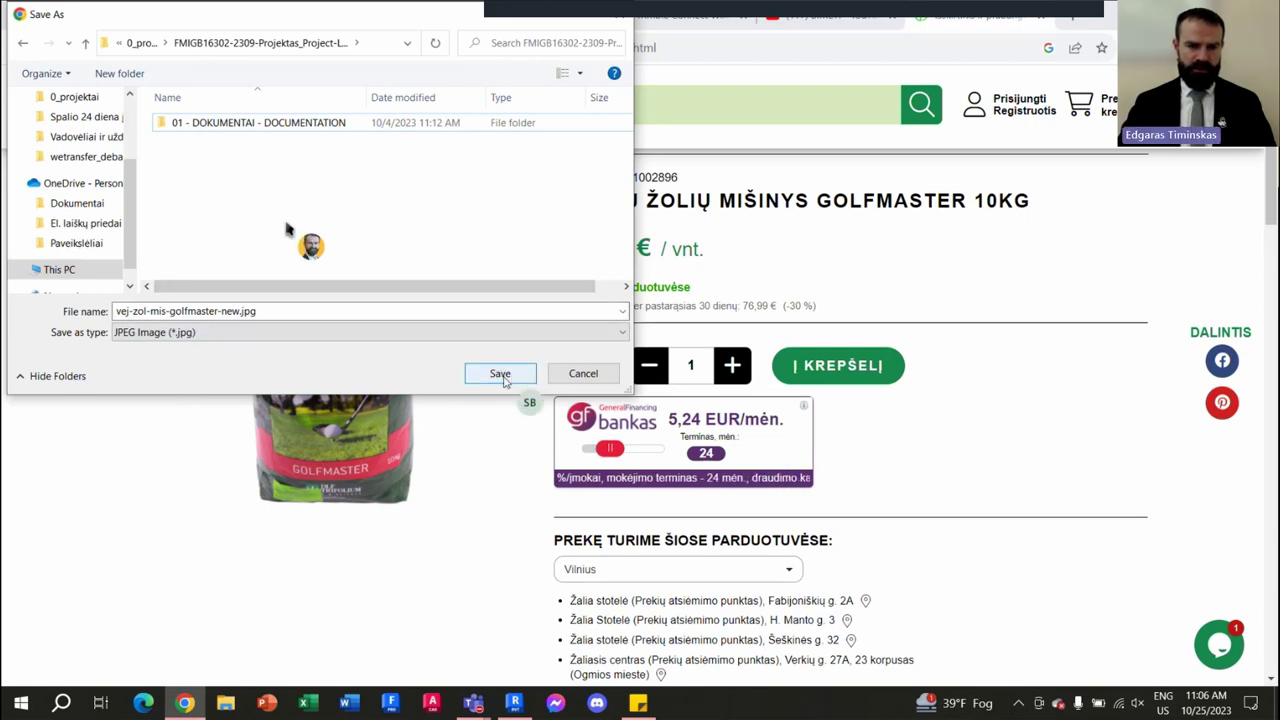
pyautogui.click(501, 374)
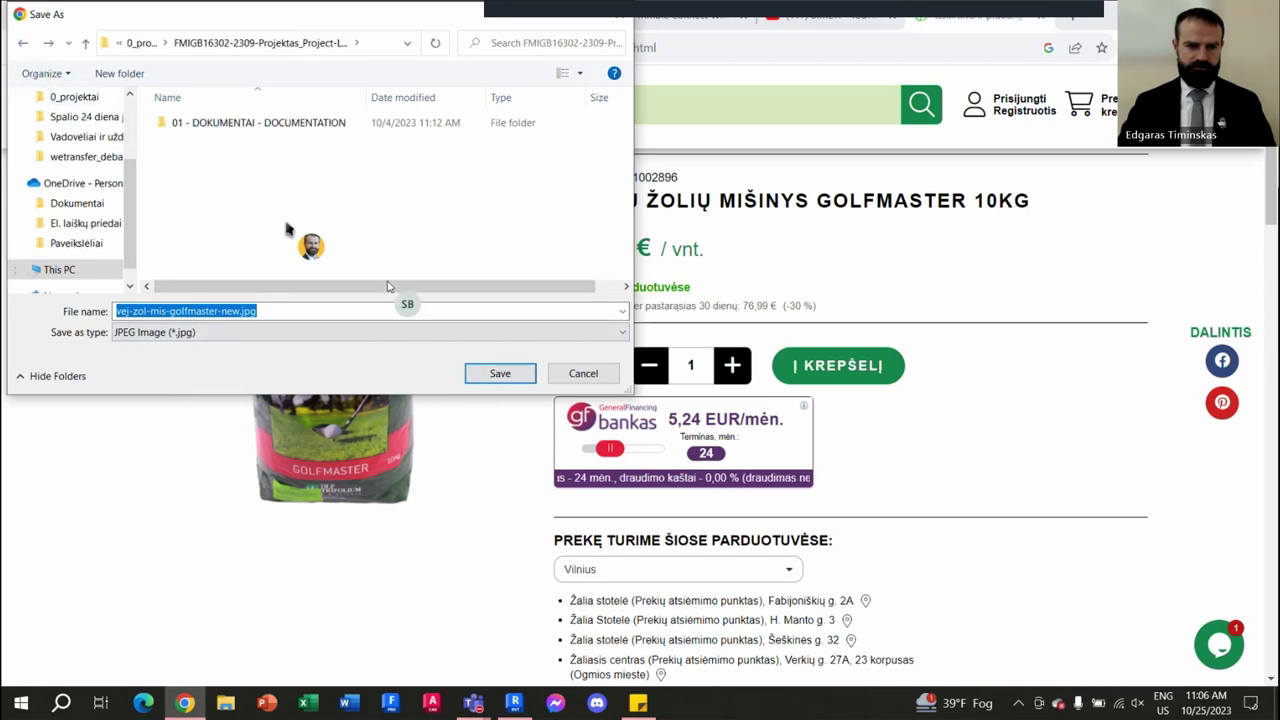
pyautogui.click(500, 373)
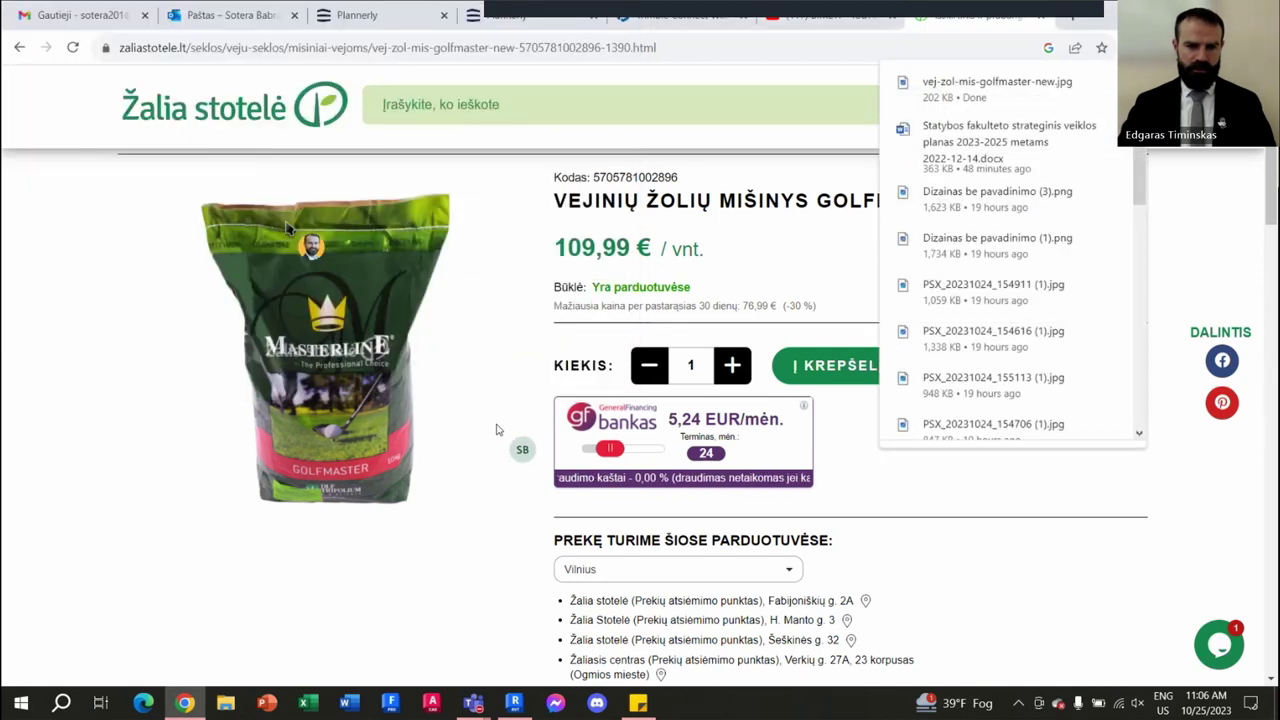
pyautogui.moveTo(514, 703)
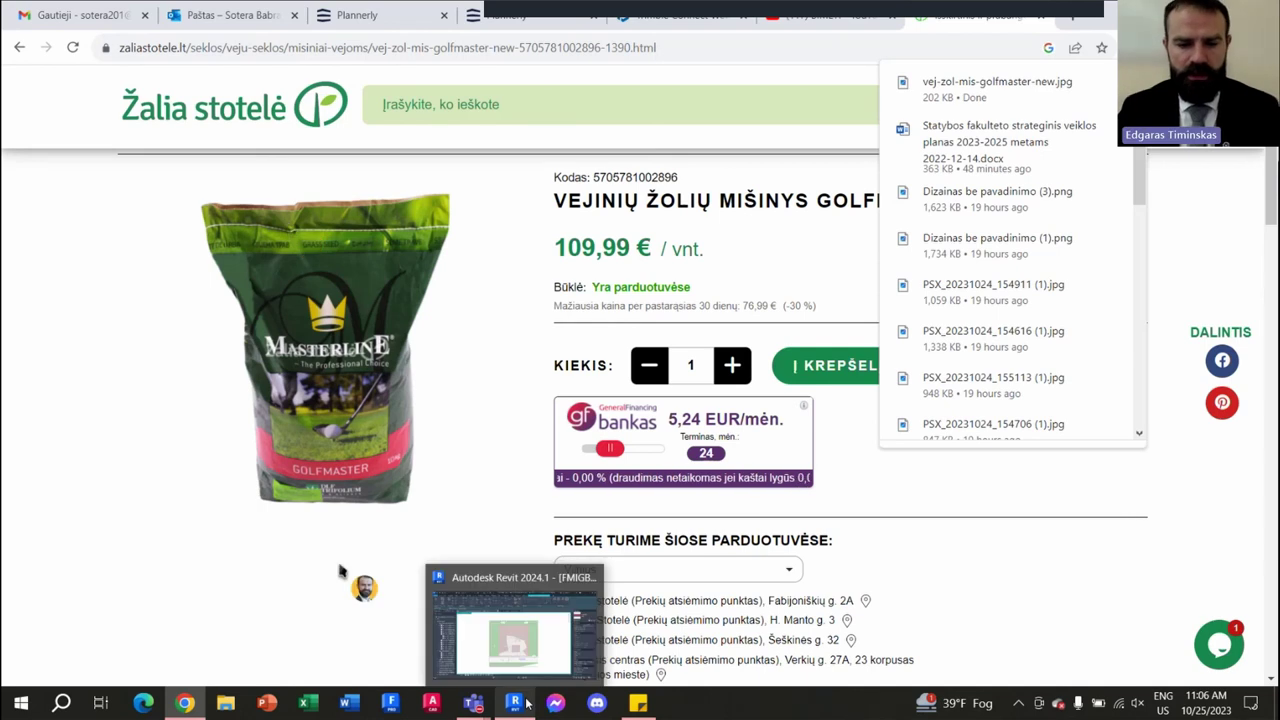
# - Add vej-zol-mis-golfmaster-new.jpg from the project folder in Manage Images and set it as Type Image
pyautogui.click(514, 625)
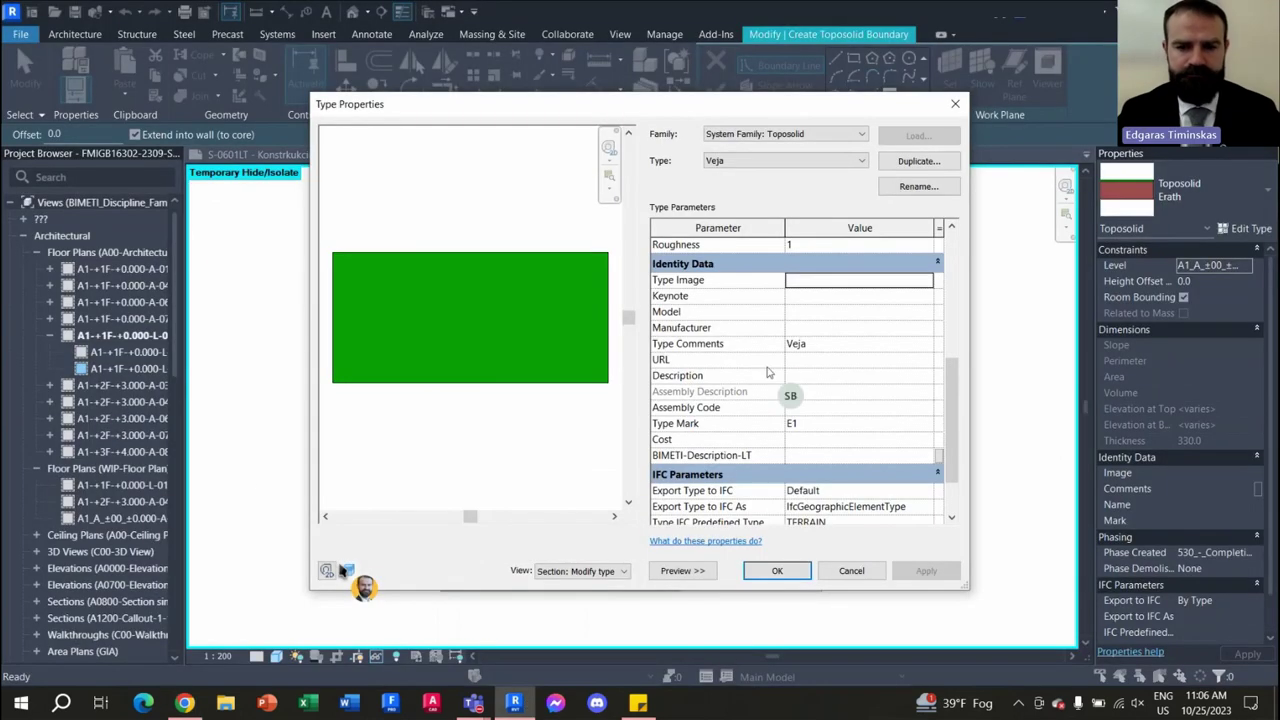
pyautogui.click(928, 282)
pyautogui.click(928, 281)
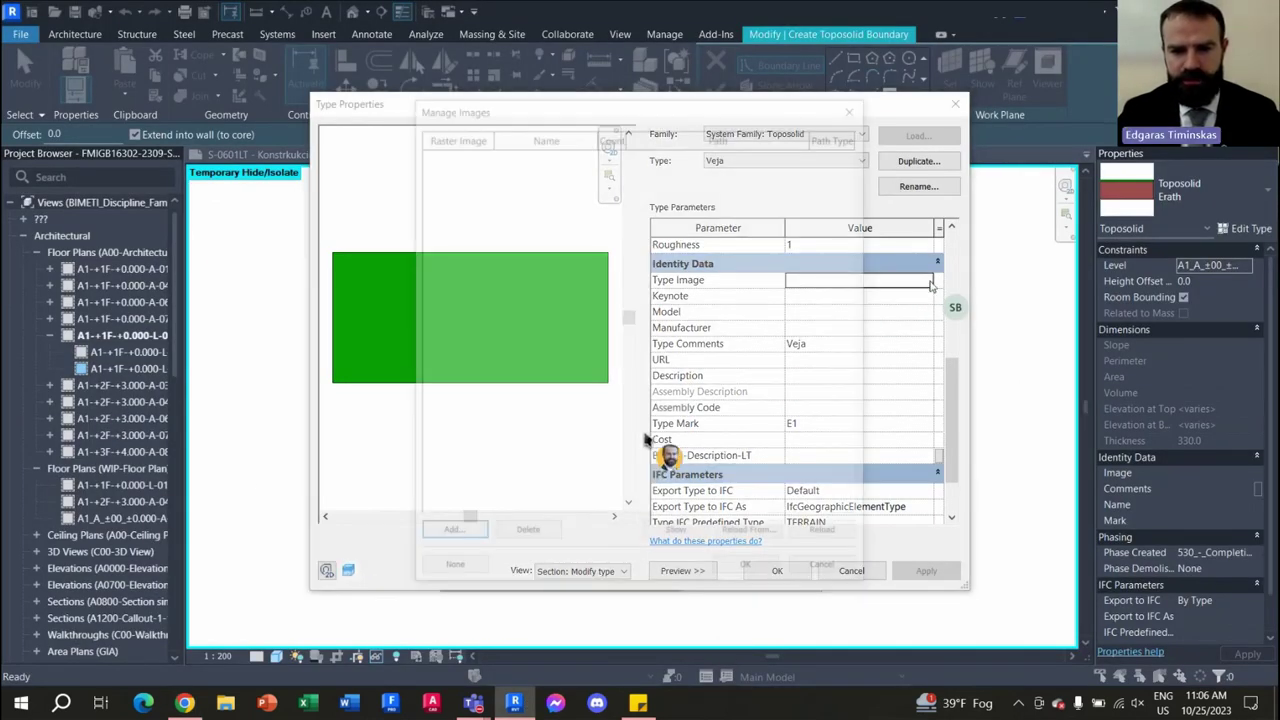
pyautogui.click(466, 537)
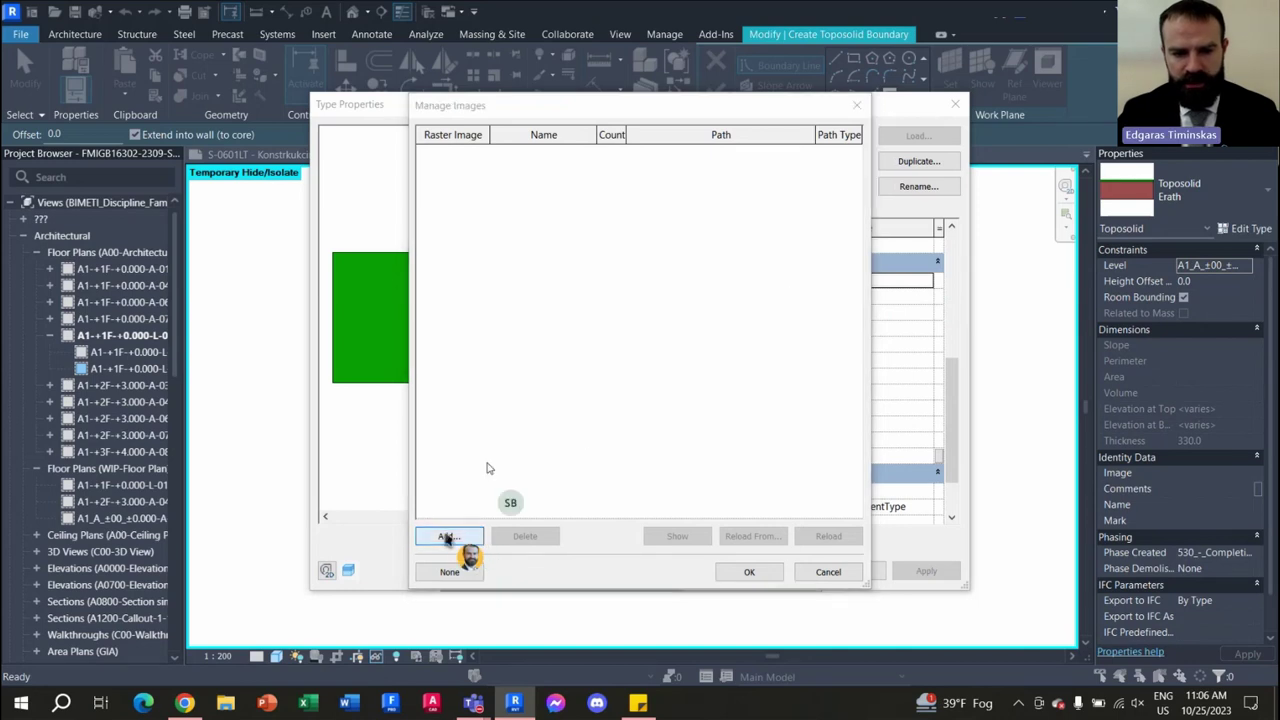
pyautogui.click(620, 210)
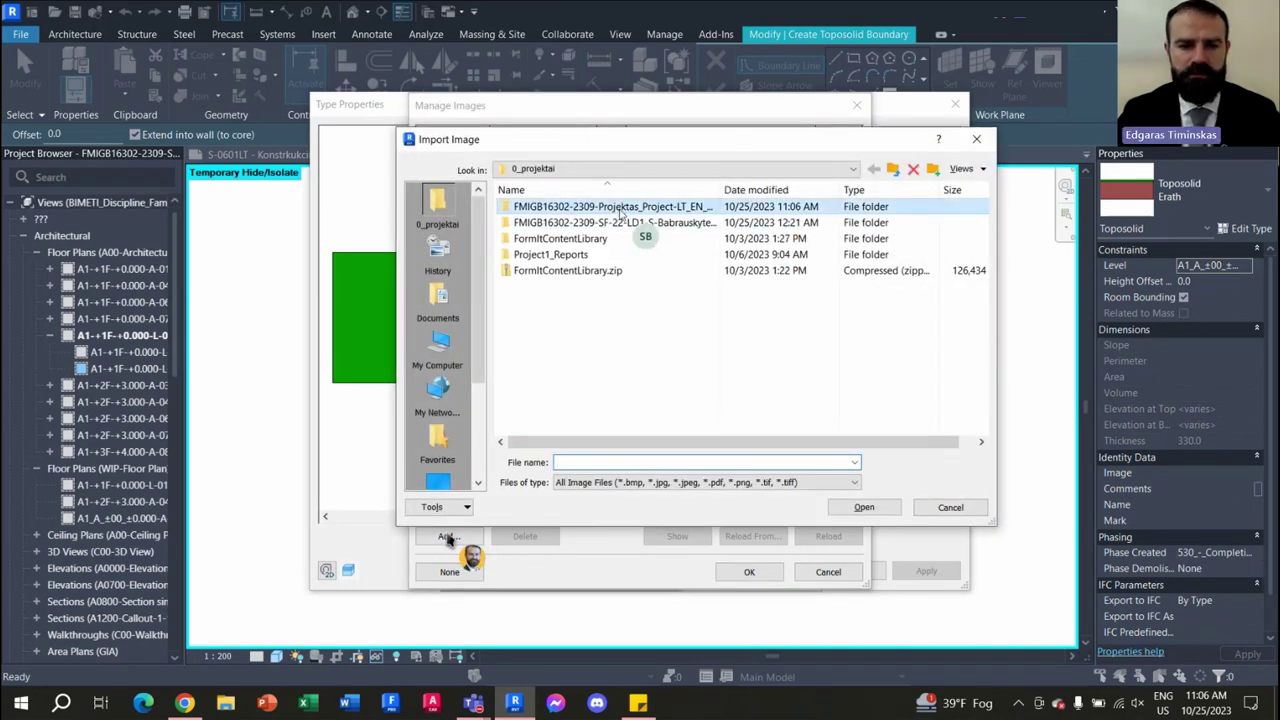
pyautogui.click(620, 210)
pyautogui.click(820, 208)
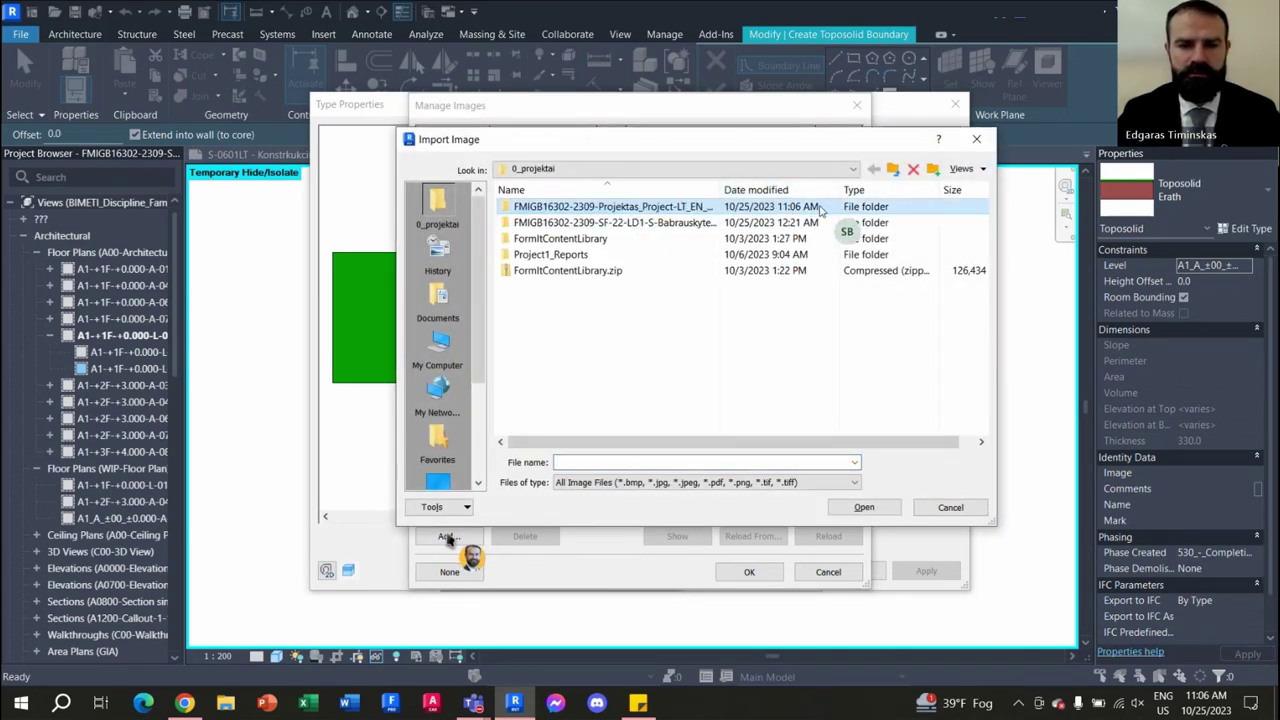
pyautogui.doubleClick(812, 208)
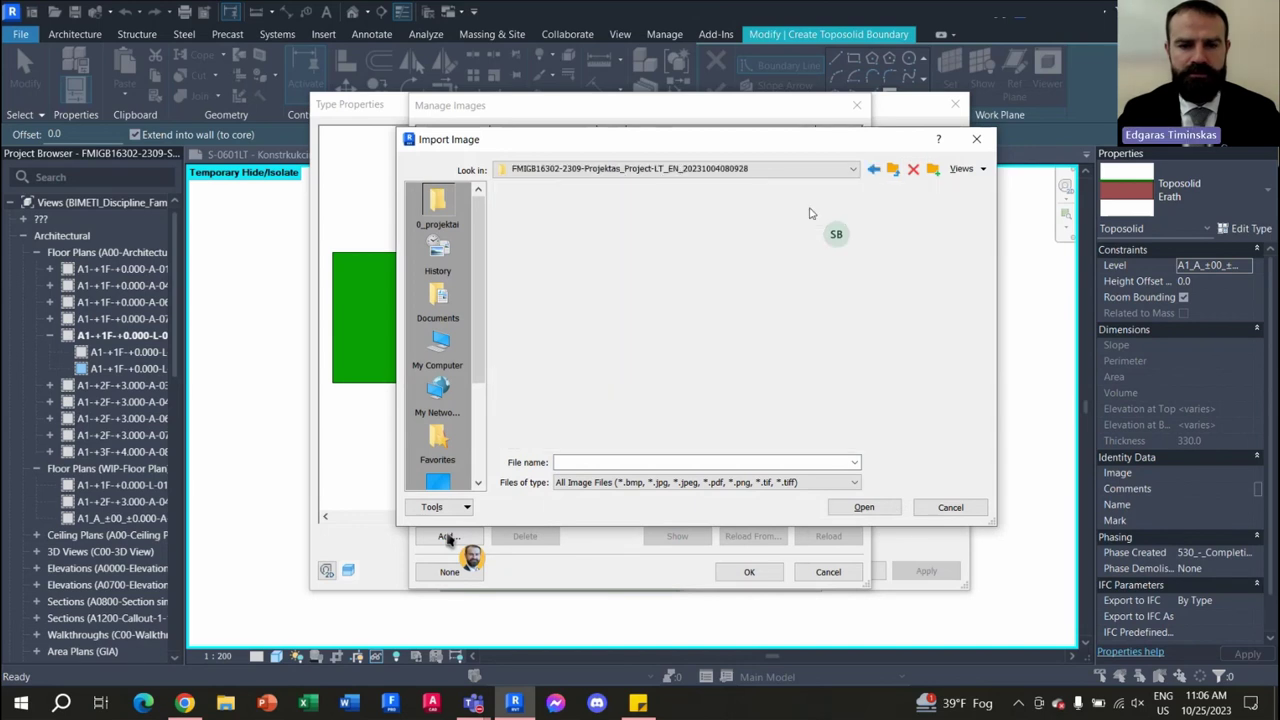
pyautogui.click(600, 222)
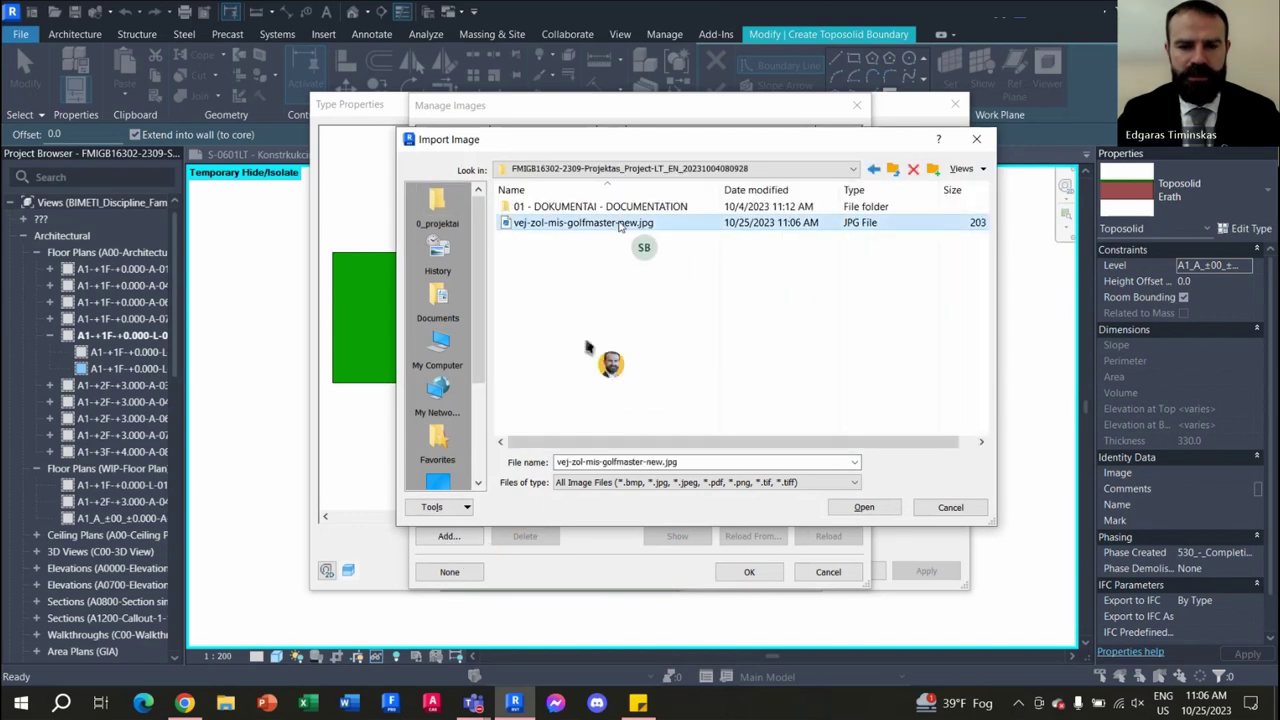
pyautogui.click(852, 508)
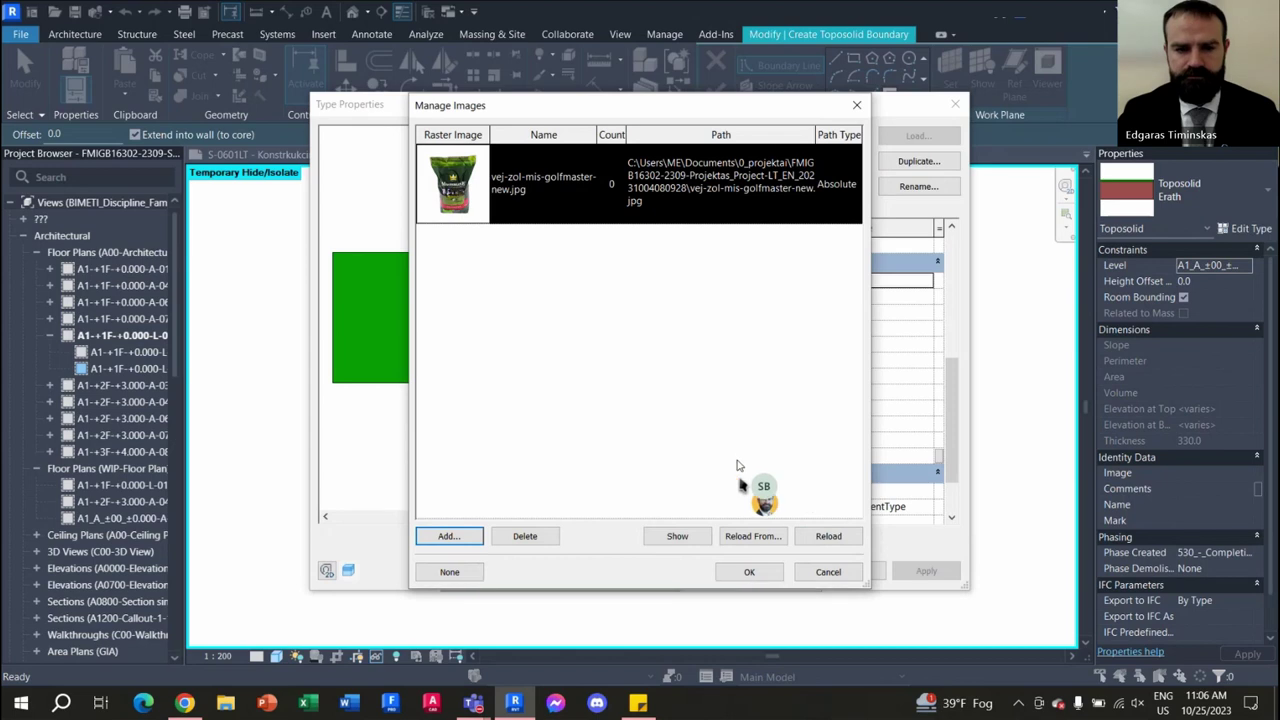
pyautogui.click(749, 572)
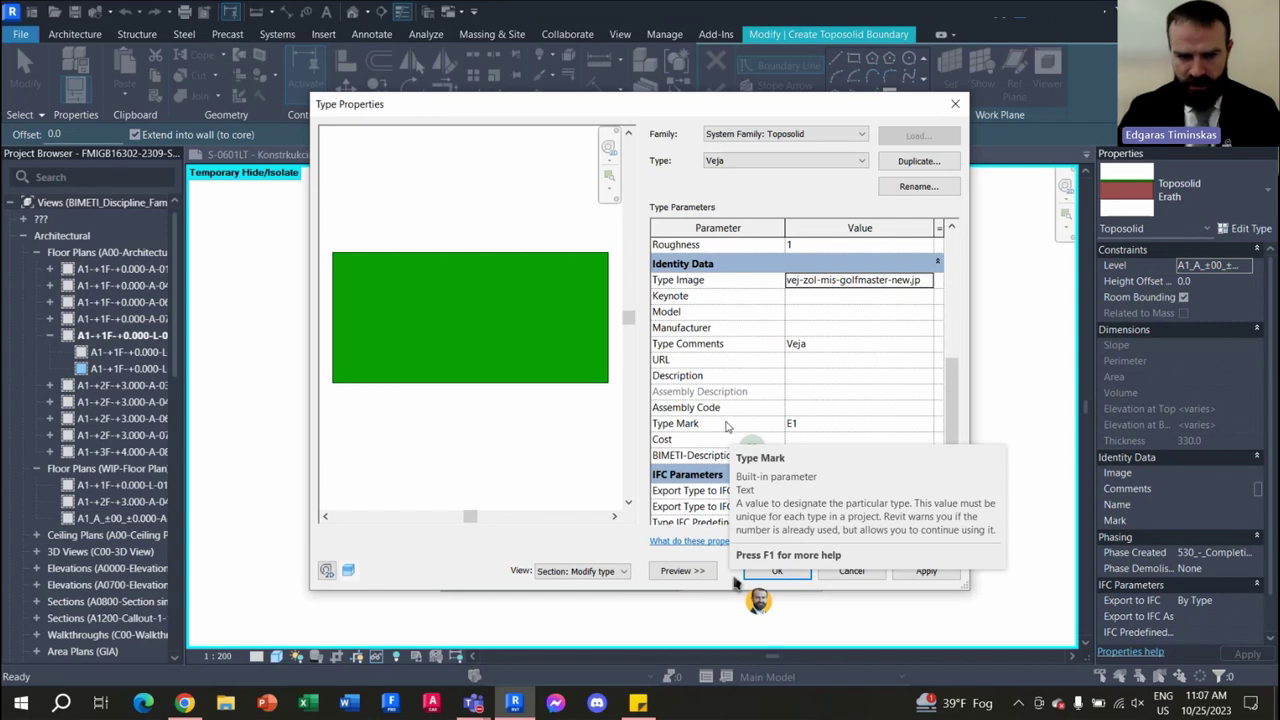
# - Choose keynote A from the Keynotes dialog, browsing groups A and A_1
pyautogui.click(857, 296)
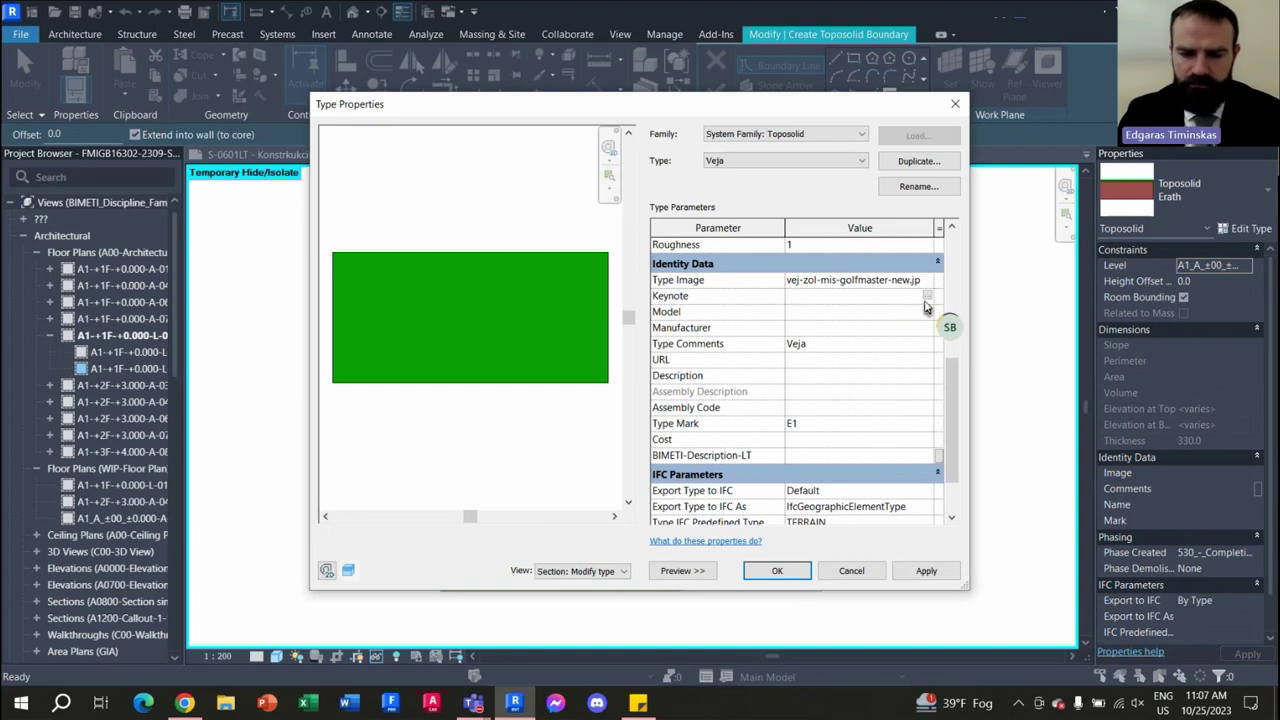
pyautogui.click(927, 298)
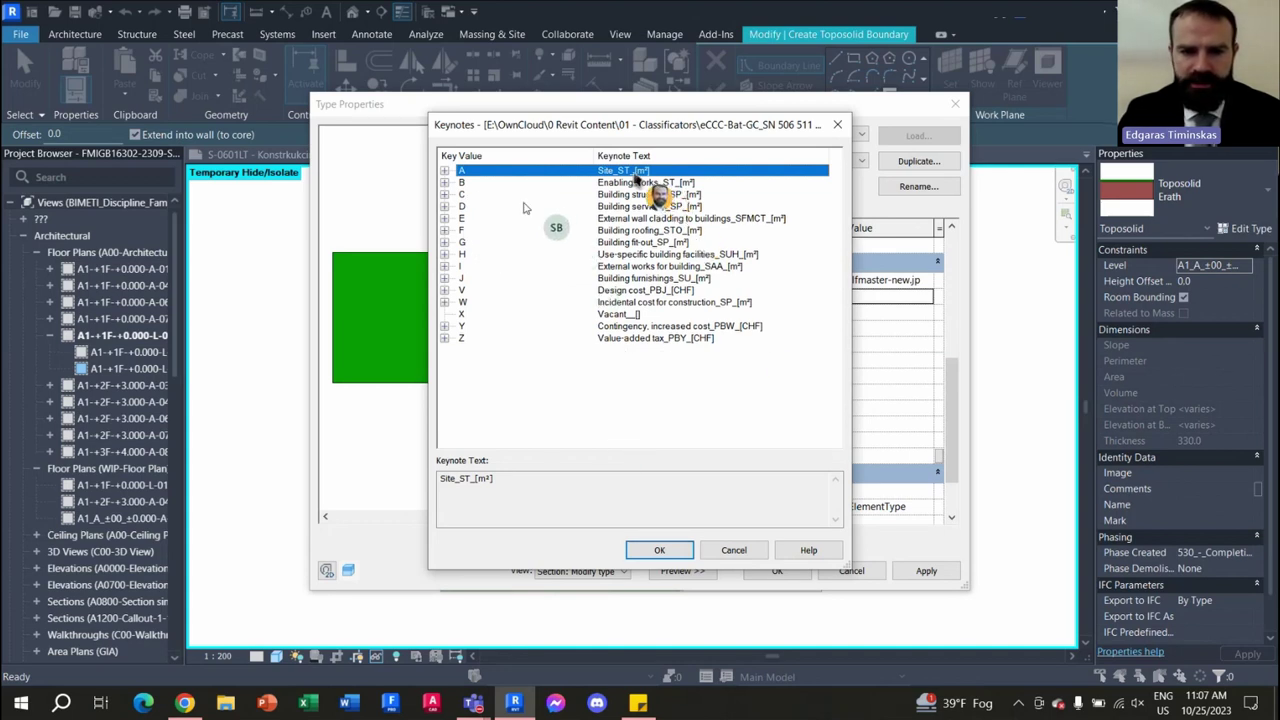
pyautogui.click(444, 171)
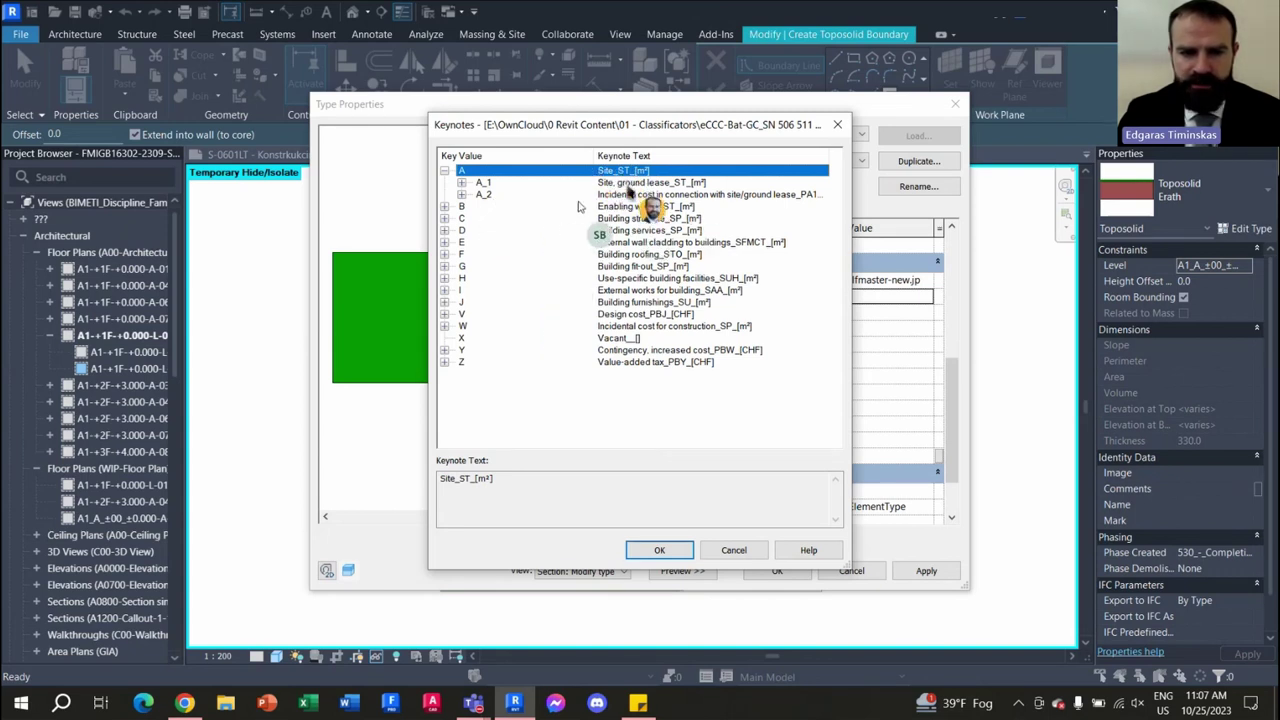
pyautogui.click(462, 182)
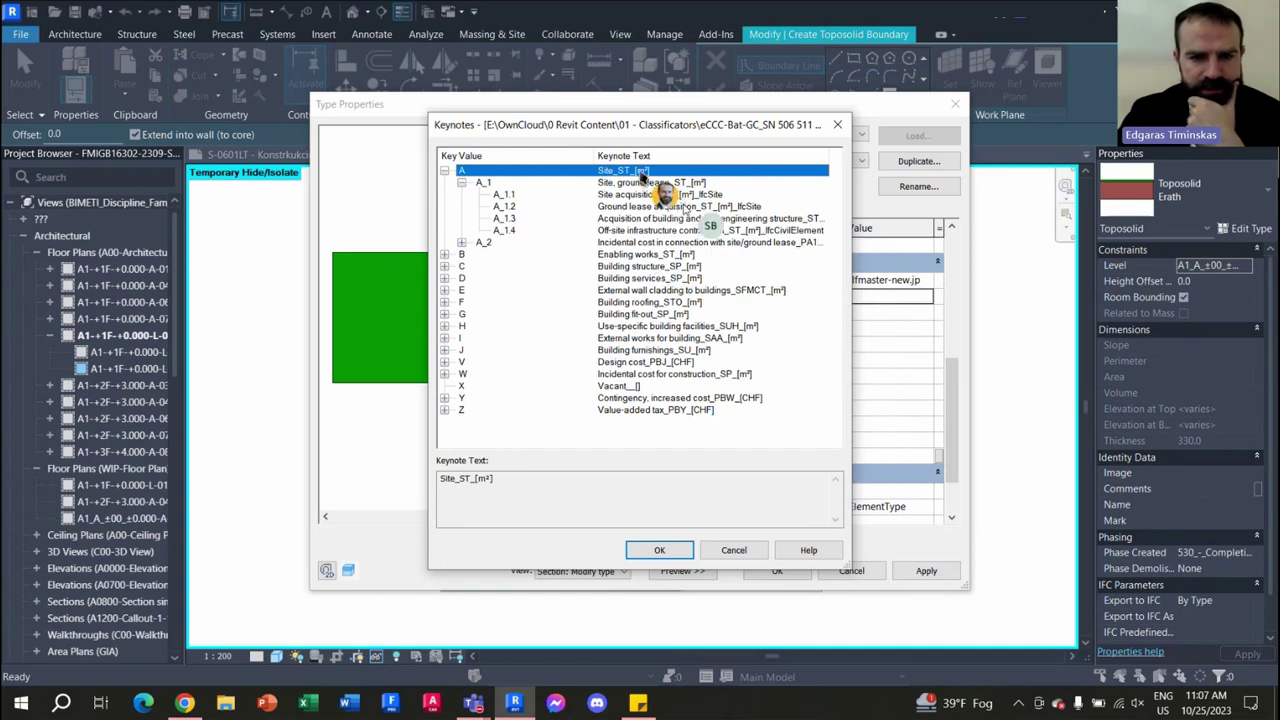
pyautogui.click(659, 550)
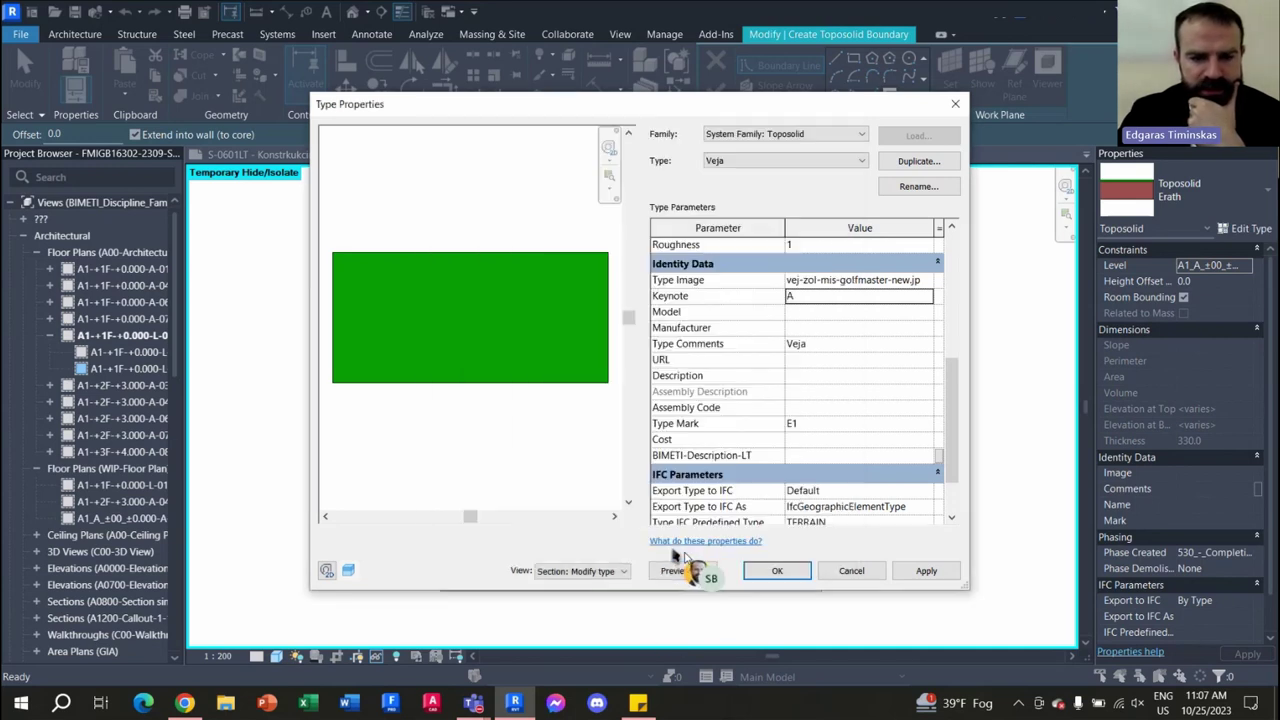
# - Start editing the Model value and bring up the grass-seed product page in Chrome
pyautogui.click(909, 316)
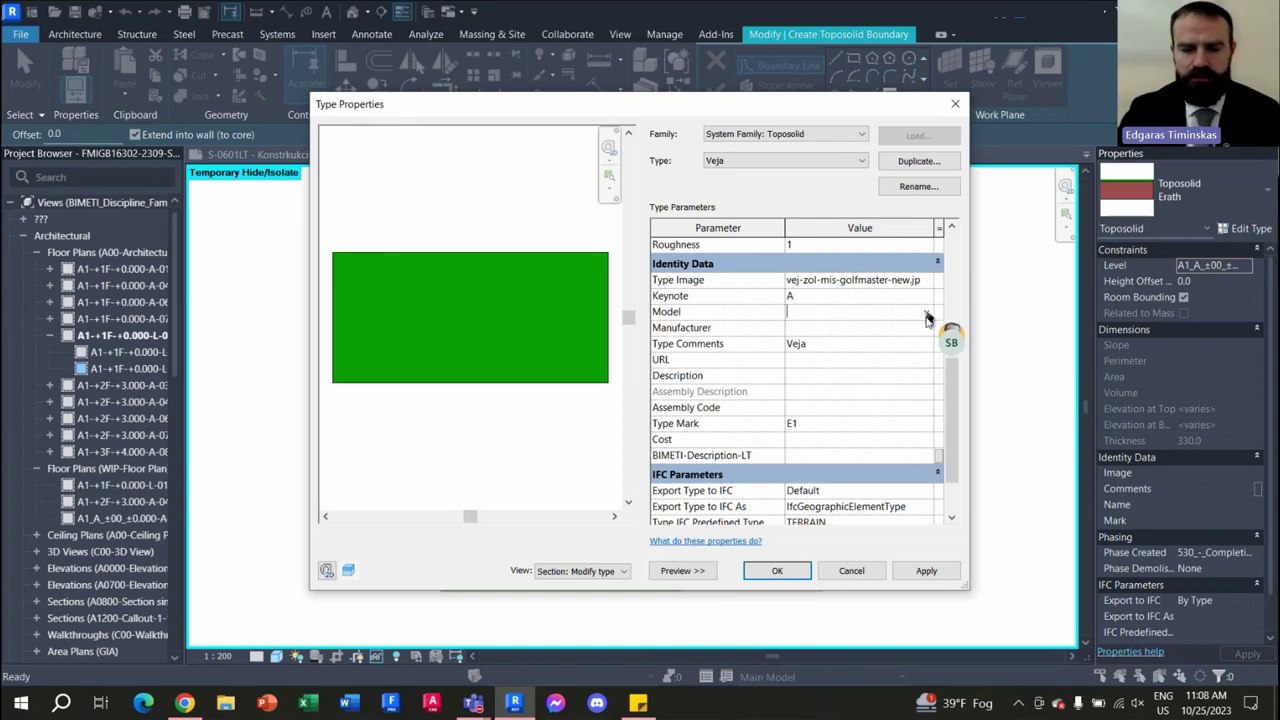
pyautogui.click(927, 317)
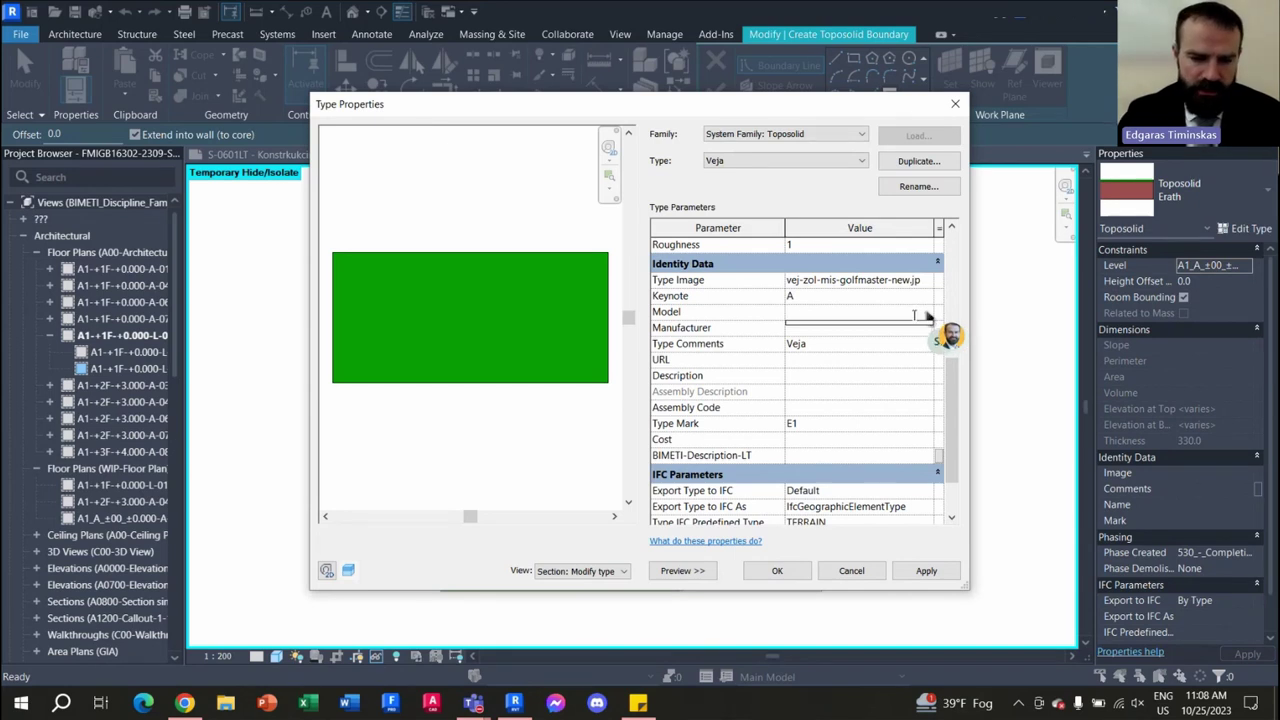
pyautogui.click(184, 703)
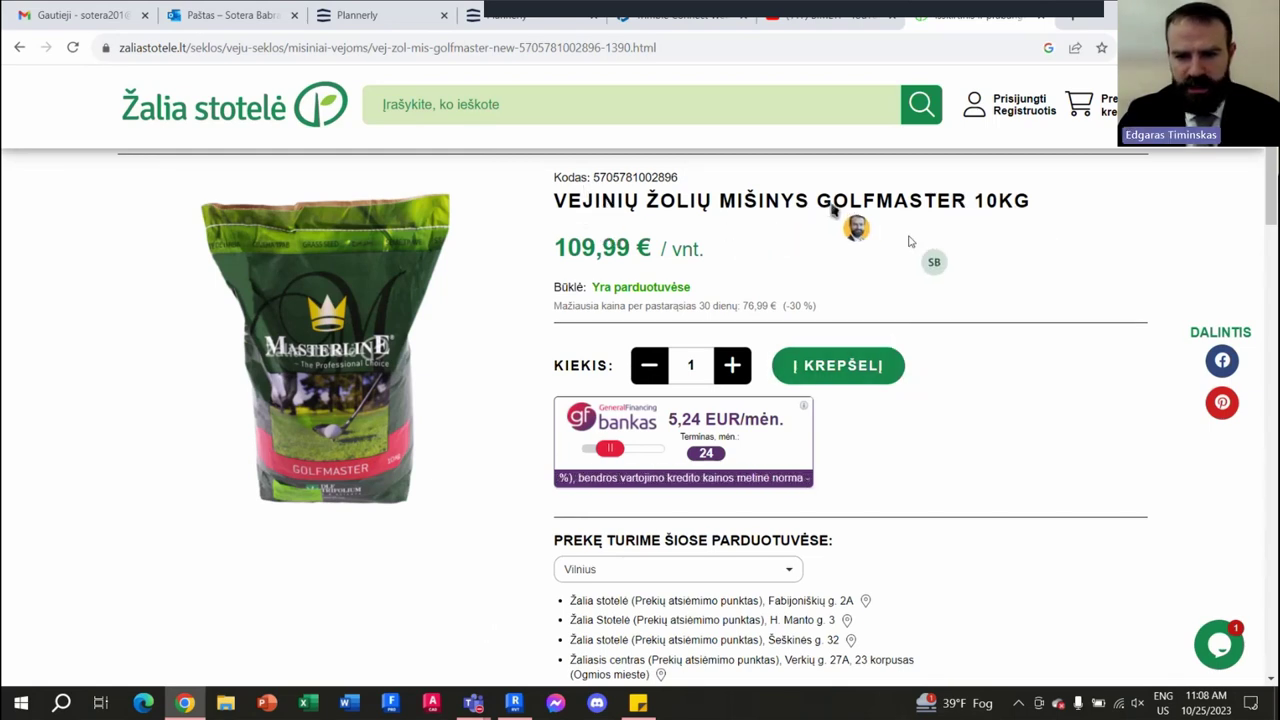
# - Select GOLFMASTER in the product title and return to Revit's Type Properties
pyautogui.moveTo(818, 201); pyautogui.dragTo(966, 203)
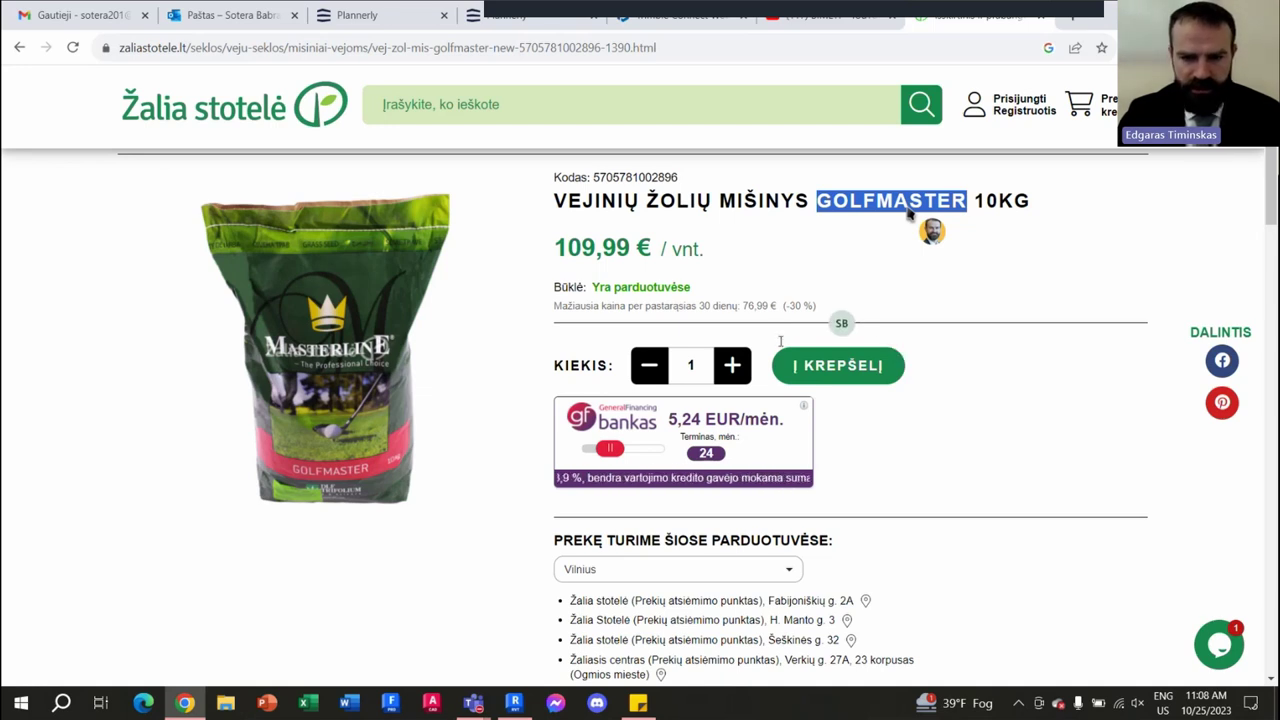
pyautogui.hotkey('alt', 'Tab')
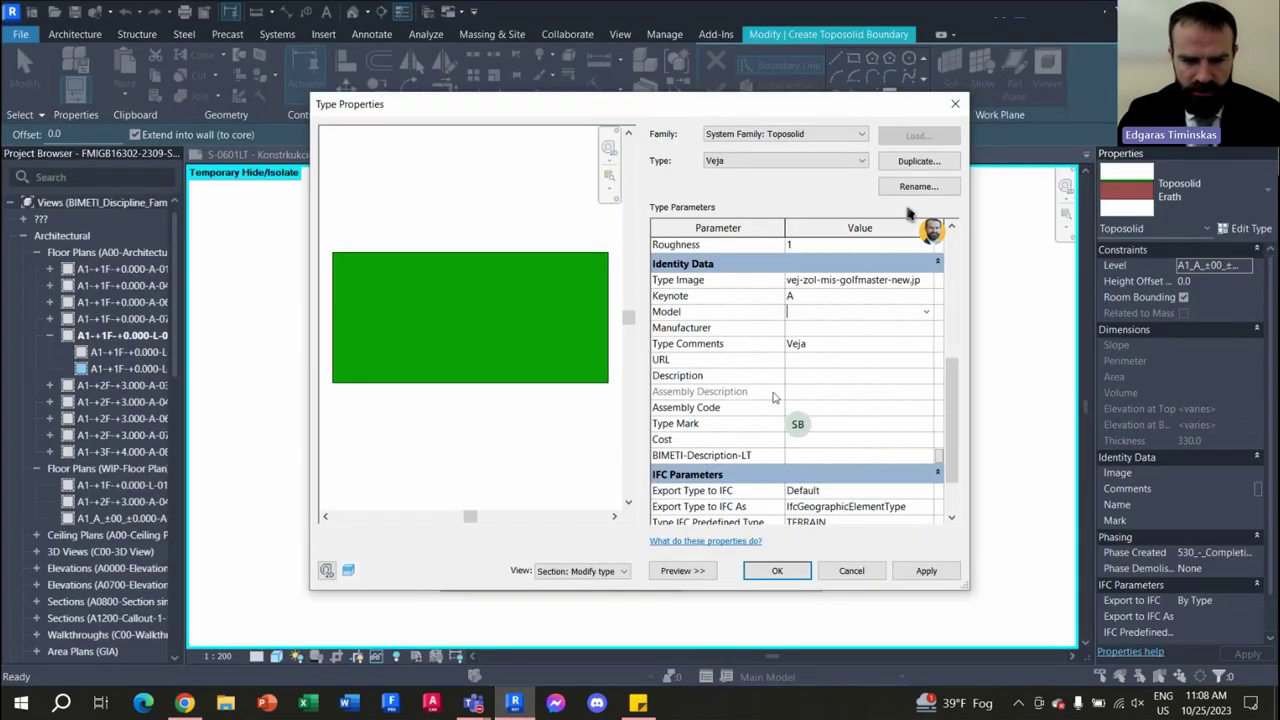
# - Enter GOLFMASTER as the Model value, then go back to the product page
pyautogui.write('GOLFMASTER')
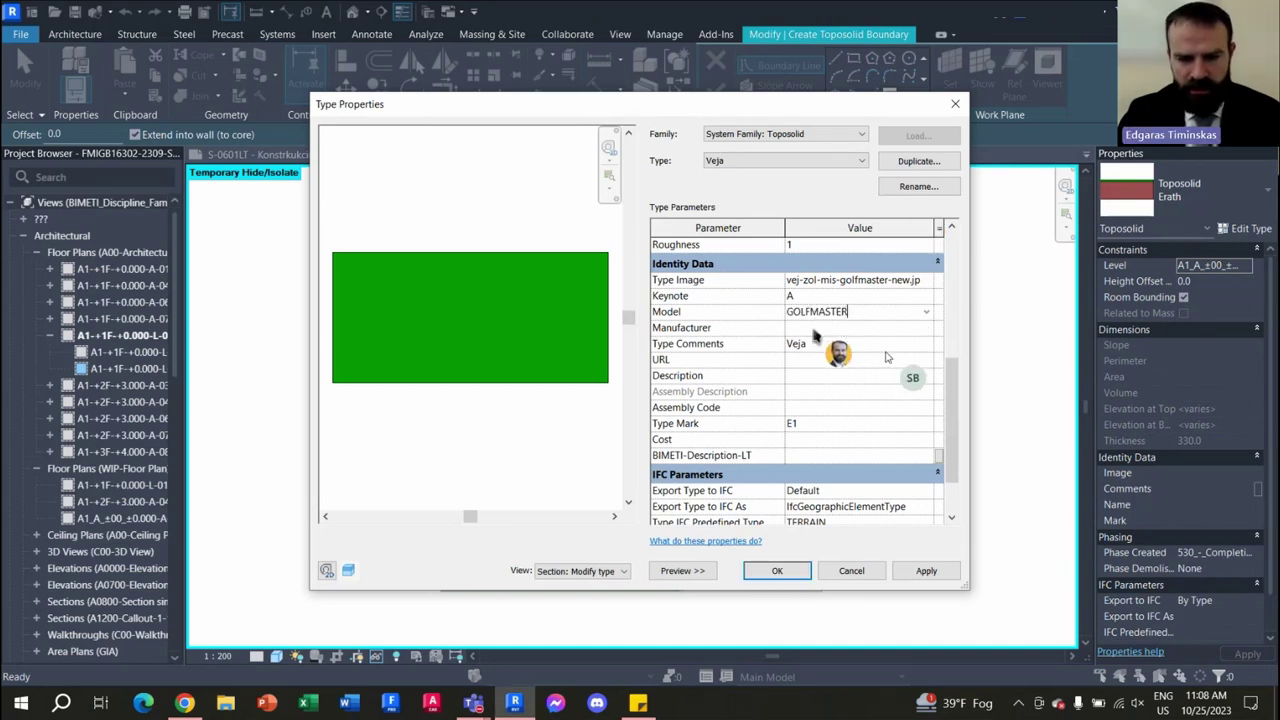
pyautogui.click(857, 328)
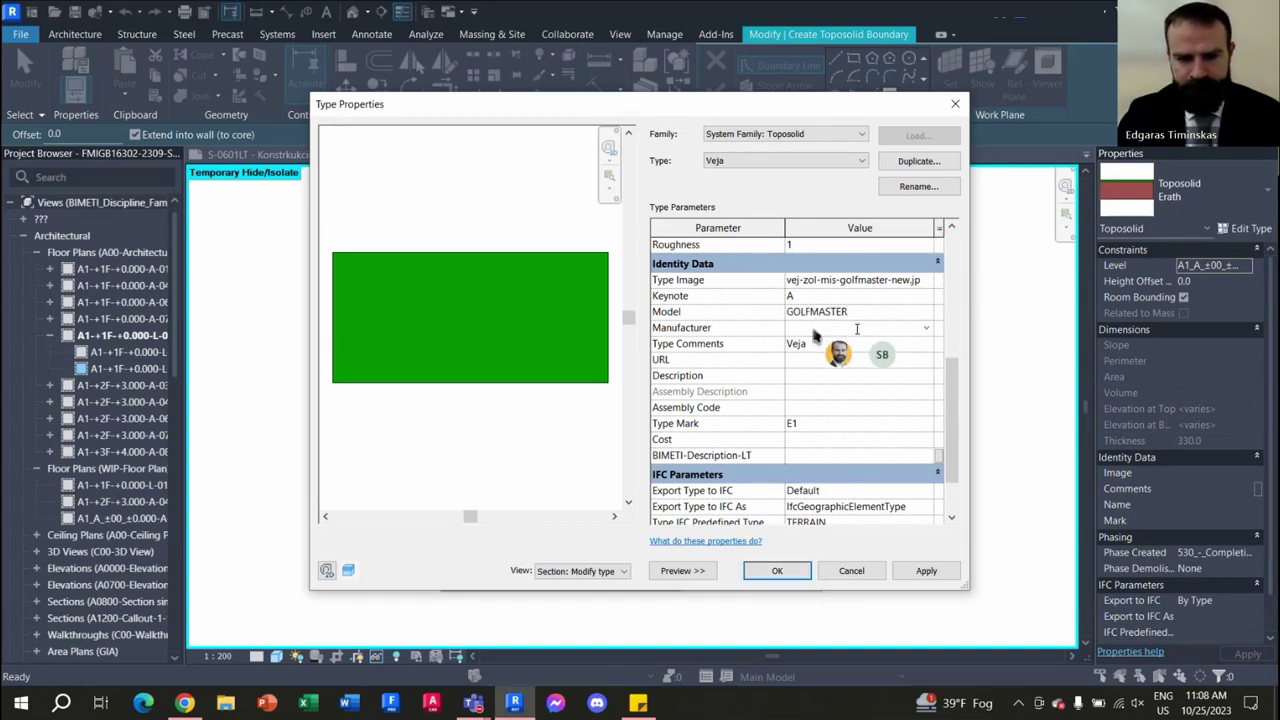
pyautogui.hotkey('alt', 'Tab')
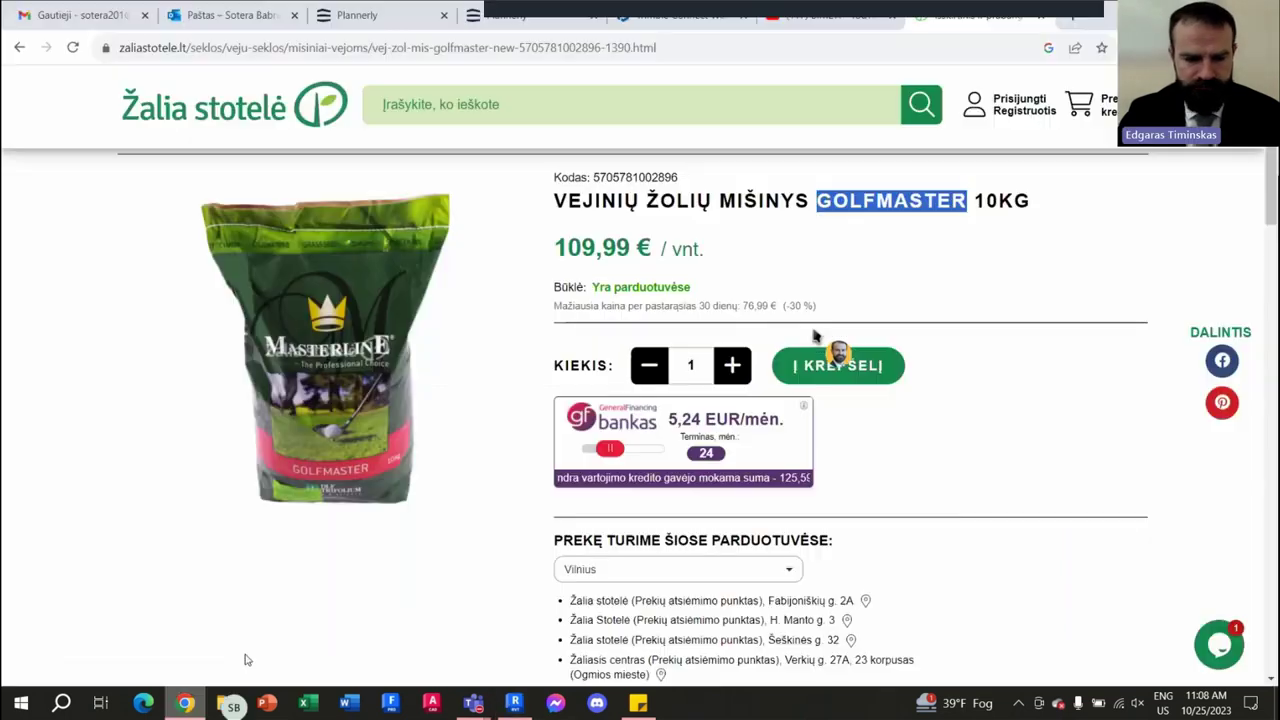
pyautogui.click(815, 337)
# - Copy the brand MASTERLINE from the product page and paste it as the Manufacturer
pyautogui.scroll(-3, 815, 337)
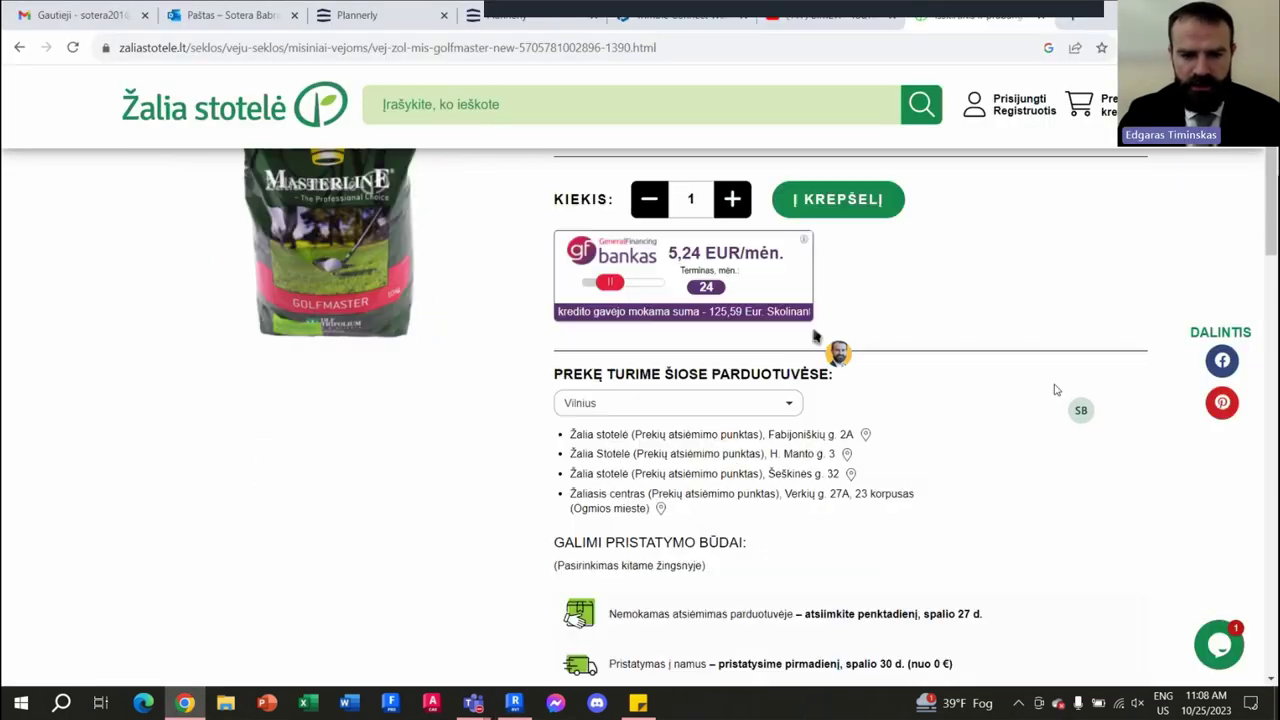
pyautogui.scroll(-1, 815, 337)
pyautogui.scroll(-4, 815, 337)
pyautogui.scroll(-2, 815, 337)
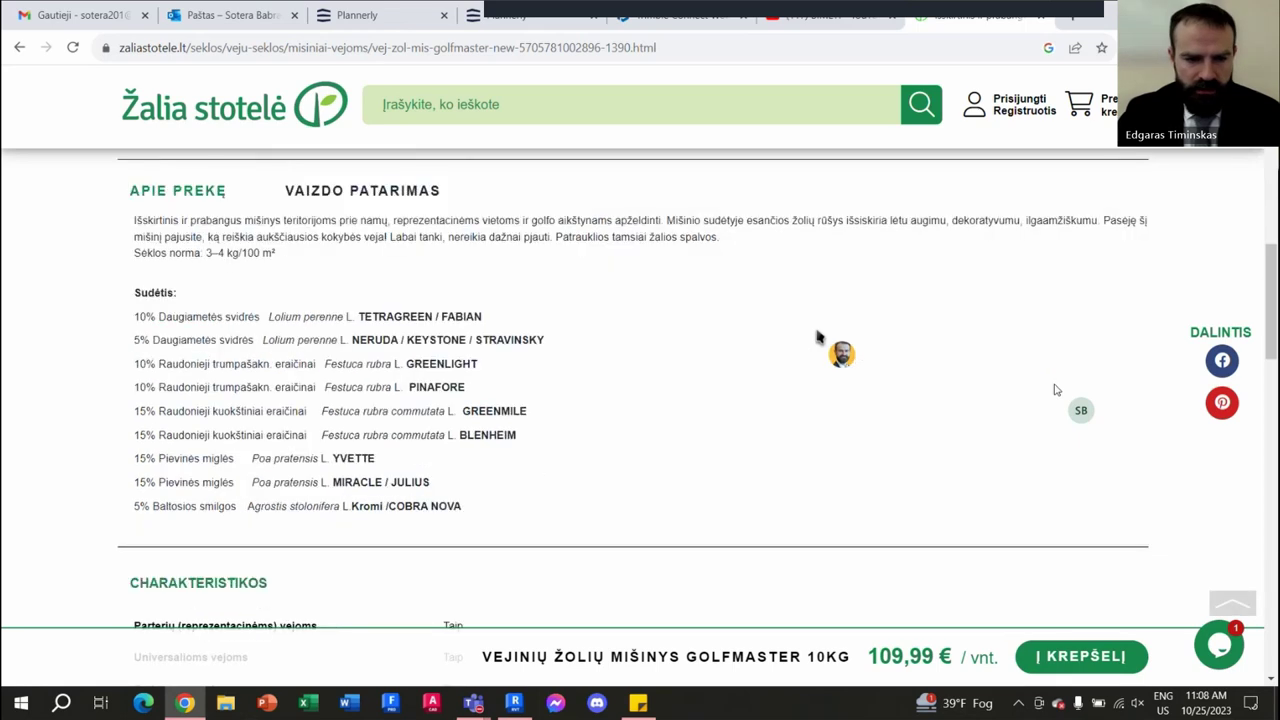
pyautogui.scroll(1, 700, 345)
pyautogui.scroll(-1, 500, 380)
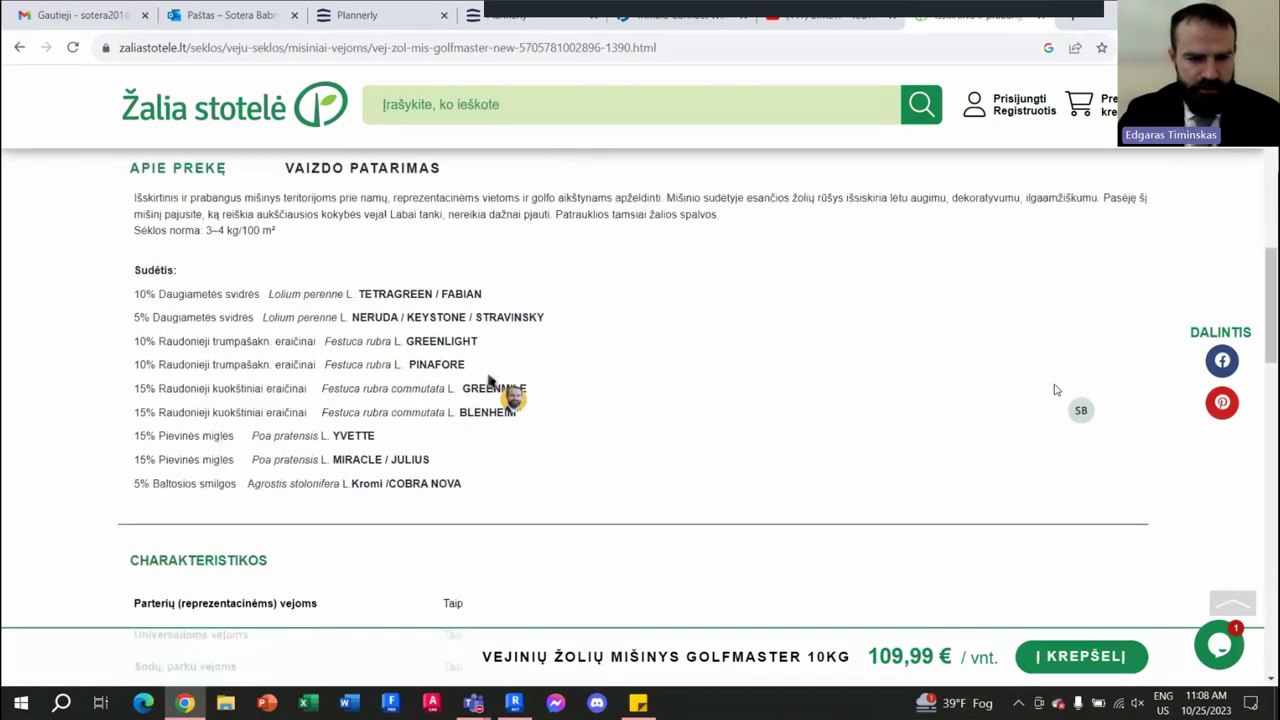
pyautogui.scroll(-1, 640, 382)
pyautogui.scroll(-2, 645, 384)
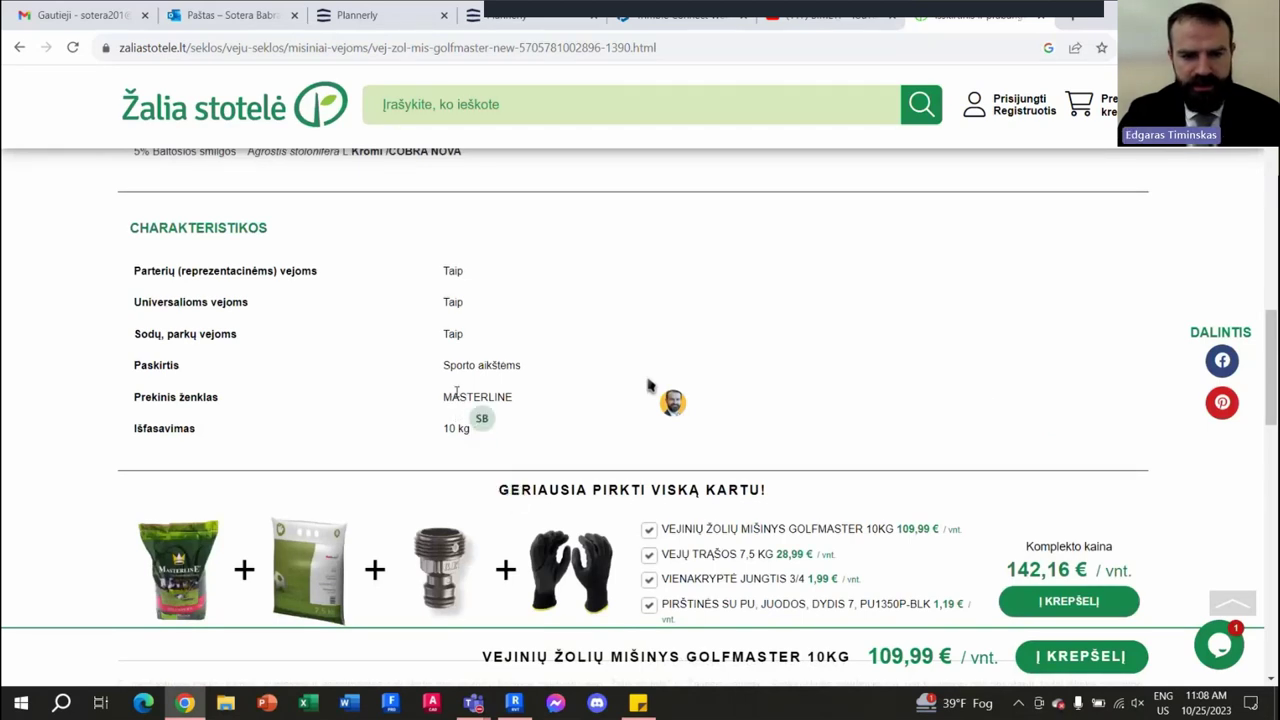
pyautogui.doubleClick(457, 396)
pyautogui.hotkey('ctrl', 'c')
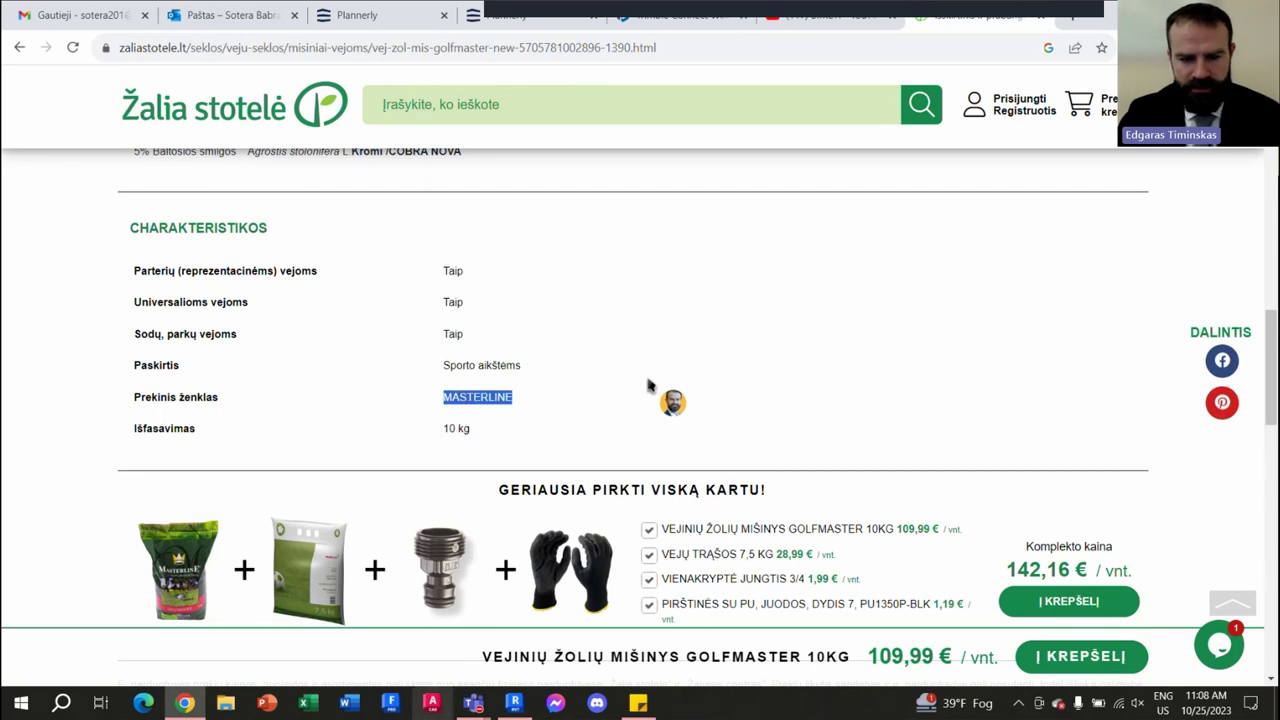
pyautogui.click(510, 704)
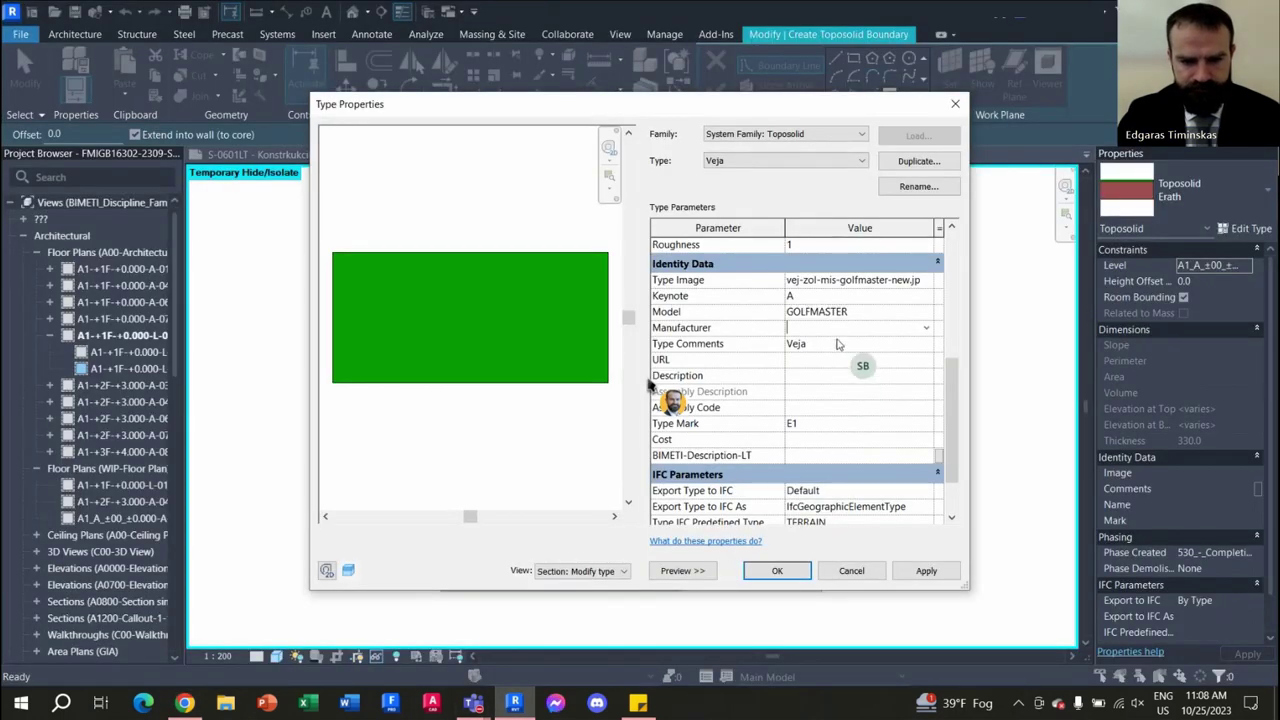
pyautogui.hotkey('ctrl', 'v')
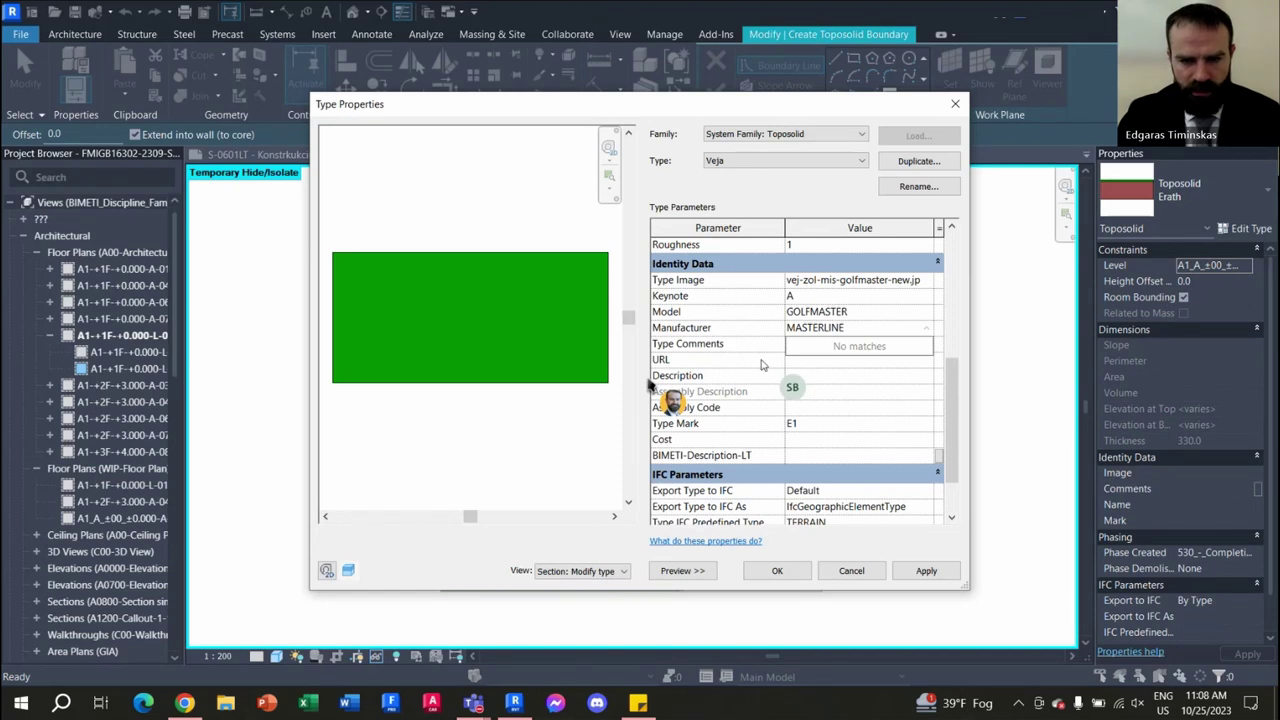
pyautogui.press('Return')
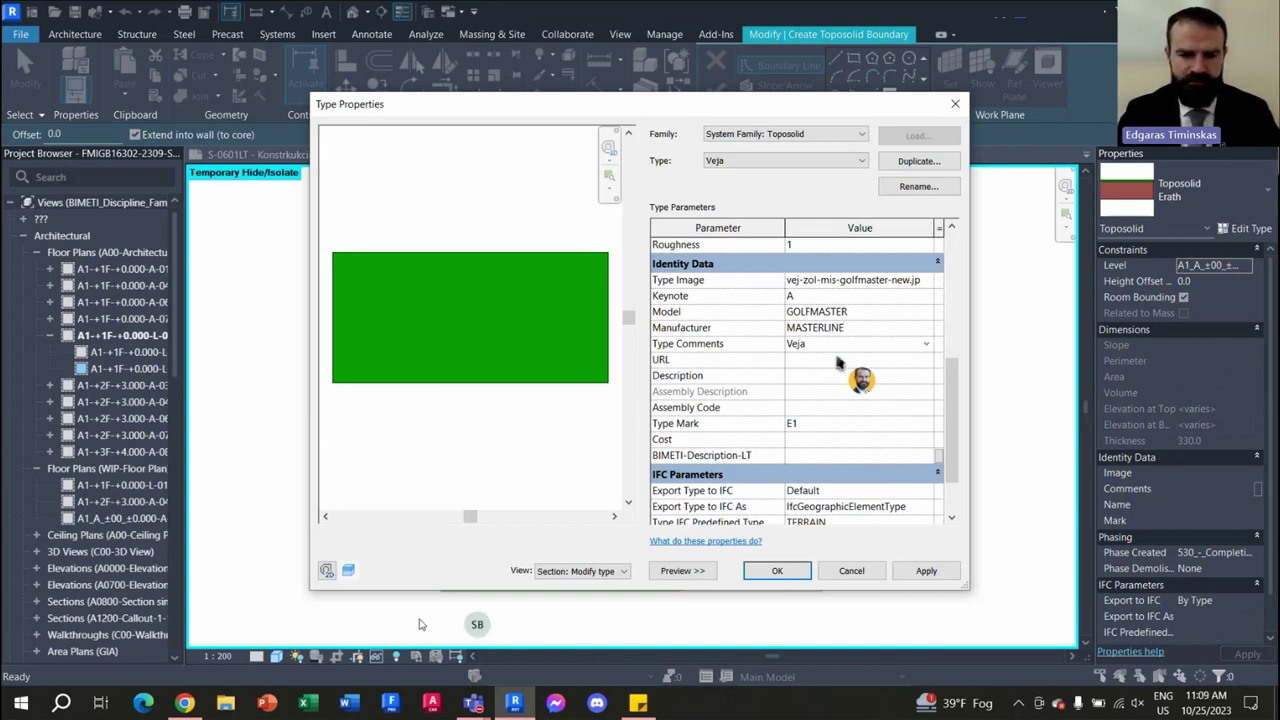
# - Copy the product name VEJINIŲ ŽOLIŲ MIŠINYS into the Type Comments value
pyautogui.click(184, 703)
pyautogui.scroll(5, 806, 325)
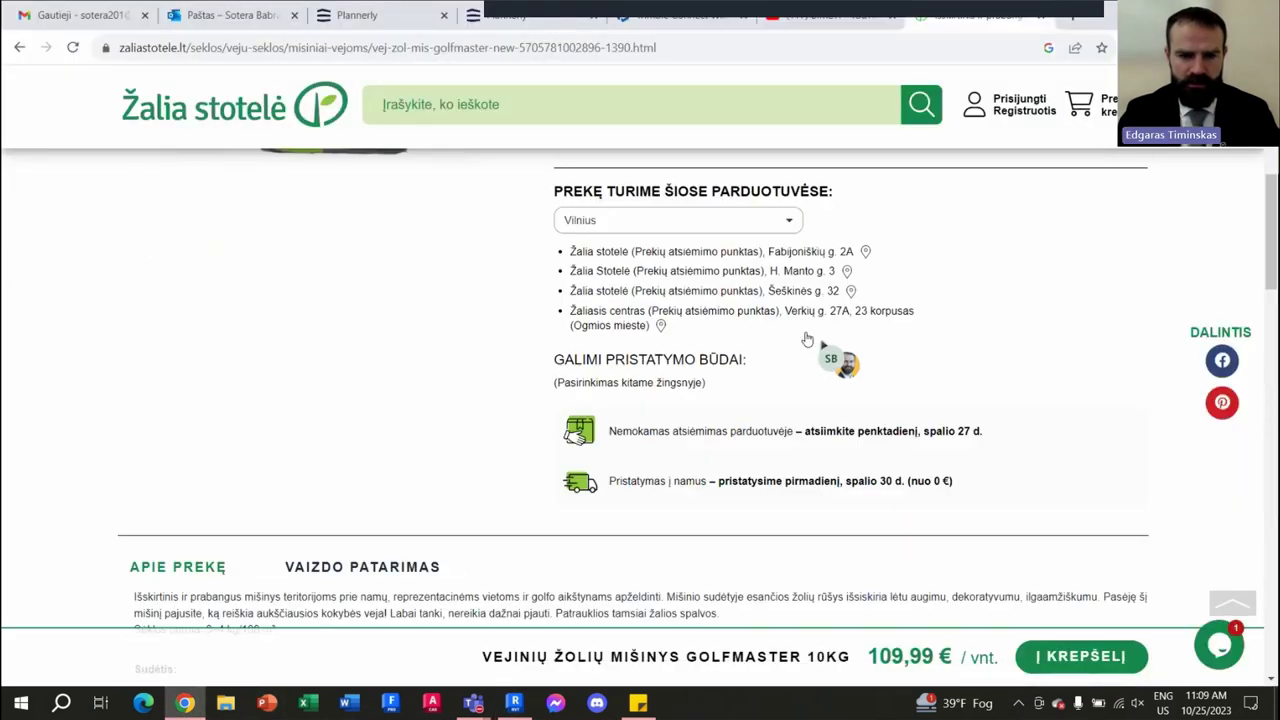
pyautogui.scroll(4, 806, 330)
pyautogui.scroll(5, 760, 350)
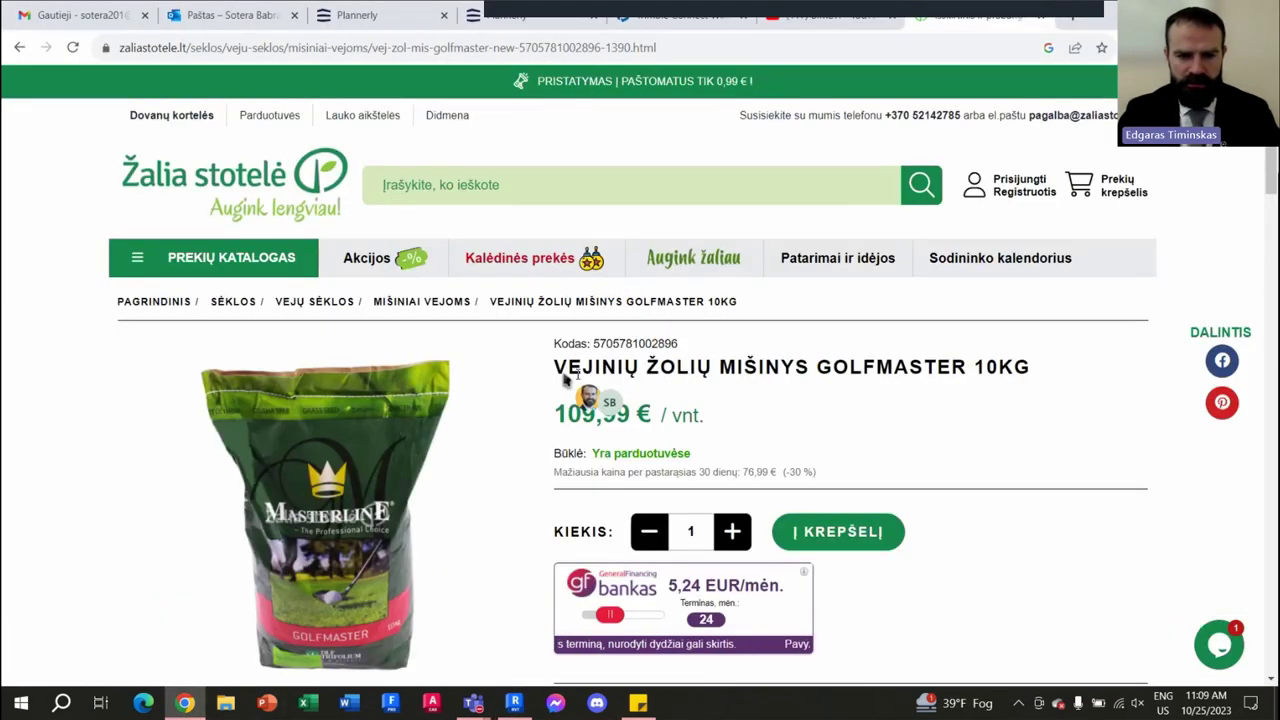
pyautogui.moveTo(553, 367); pyautogui.dragTo(805, 392)
pyautogui.hotkey('ctrl', 'c')
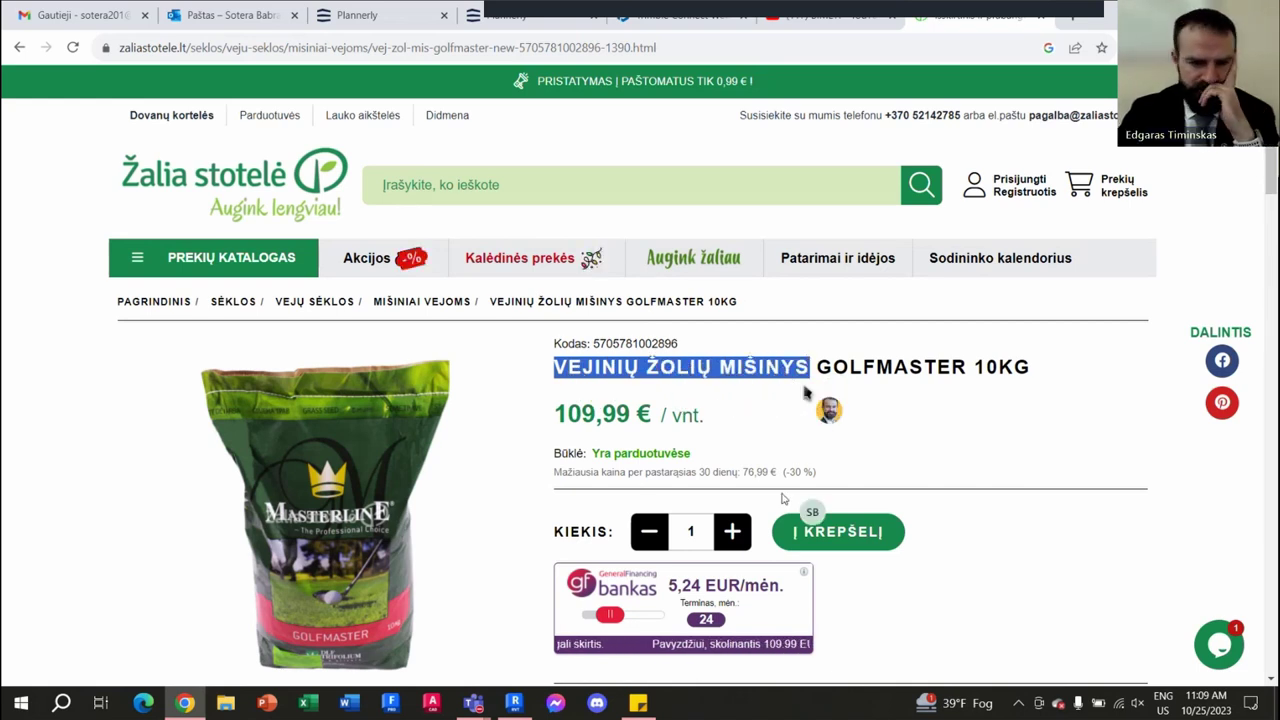
pyautogui.hotkey('alt', 'Tab')
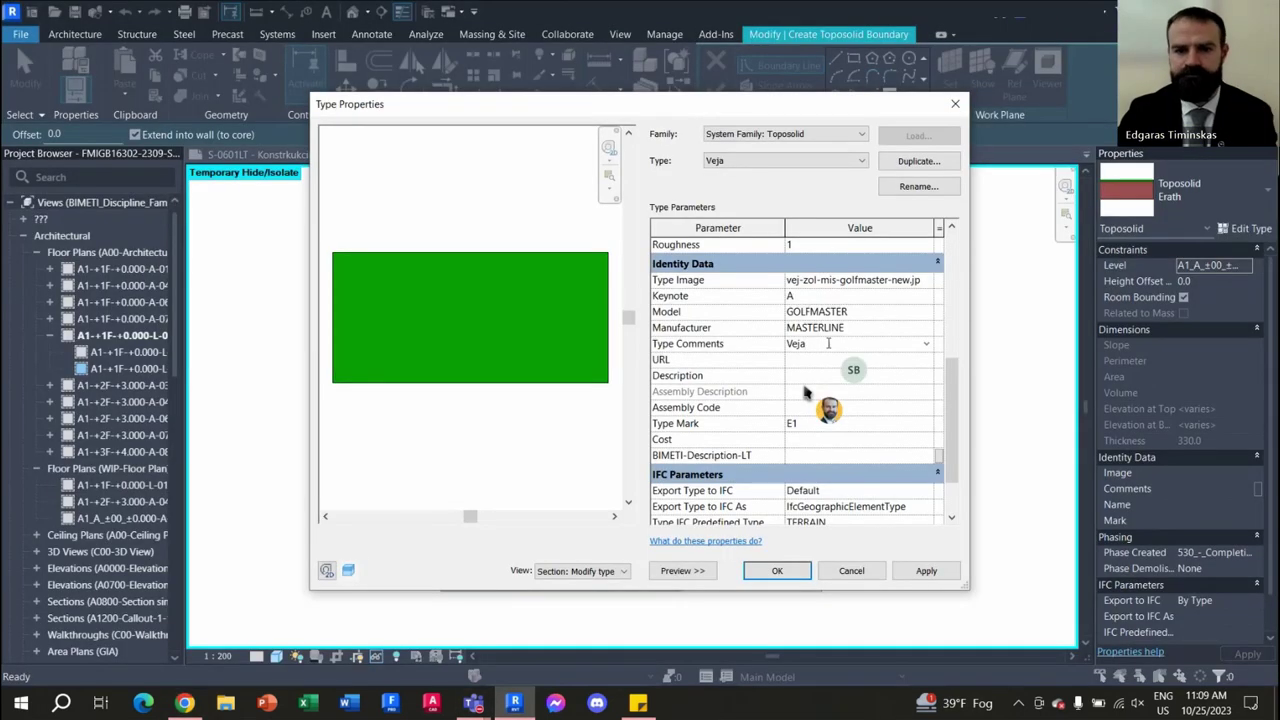
pyautogui.hotkey('ctrl', 'a')
pyautogui.hotkey('ctrl', 'v')
pyautogui.press('Return')
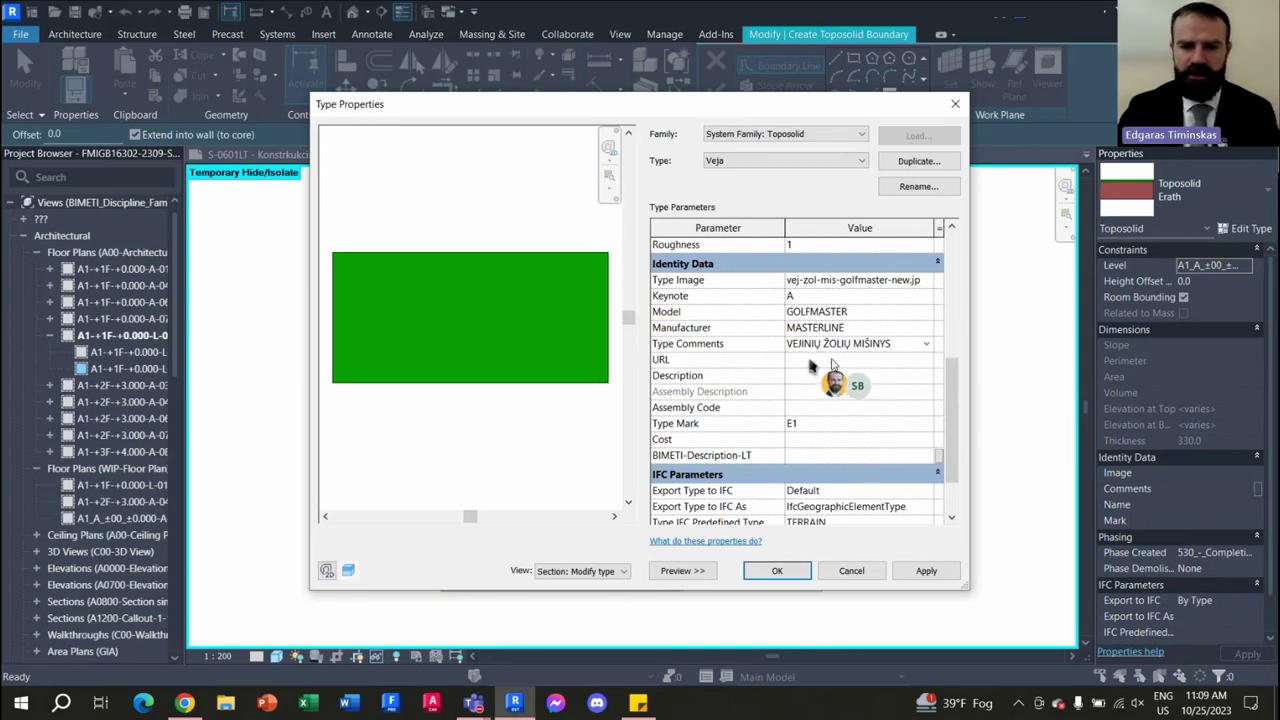
# - Copy the product page's web address and paste it into the URL value
pyautogui.click(184, 703)
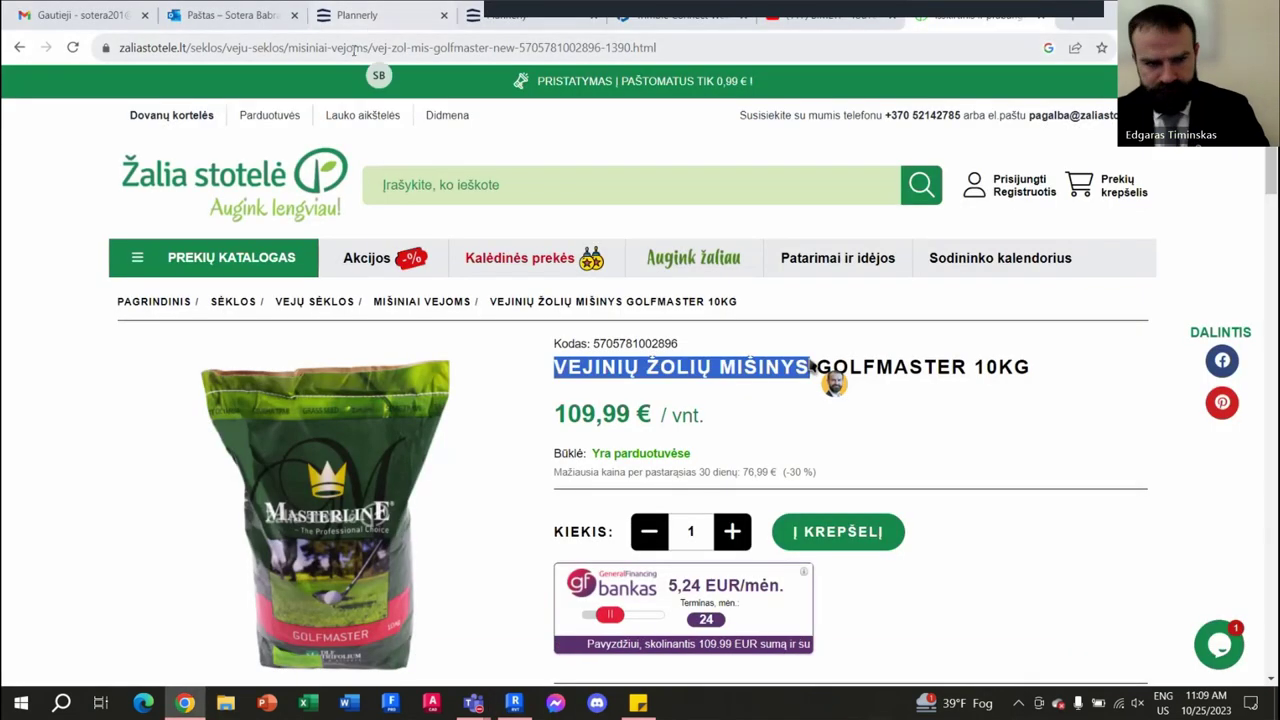
pyautogui.click(338, 47)
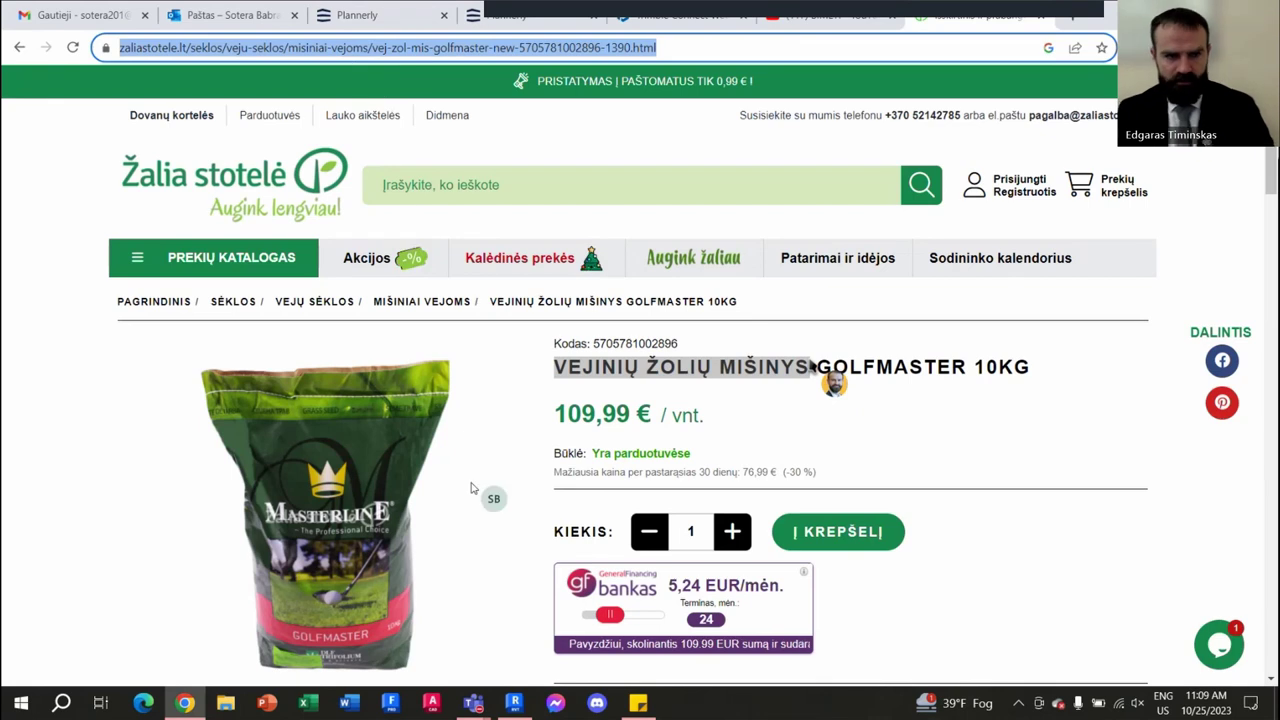
pyautogui.click(511, 703)
pyautogui.click(840, 360)
pyautogui.hotkey('ctrl', 'v')
pyautogui.click(831, 375)
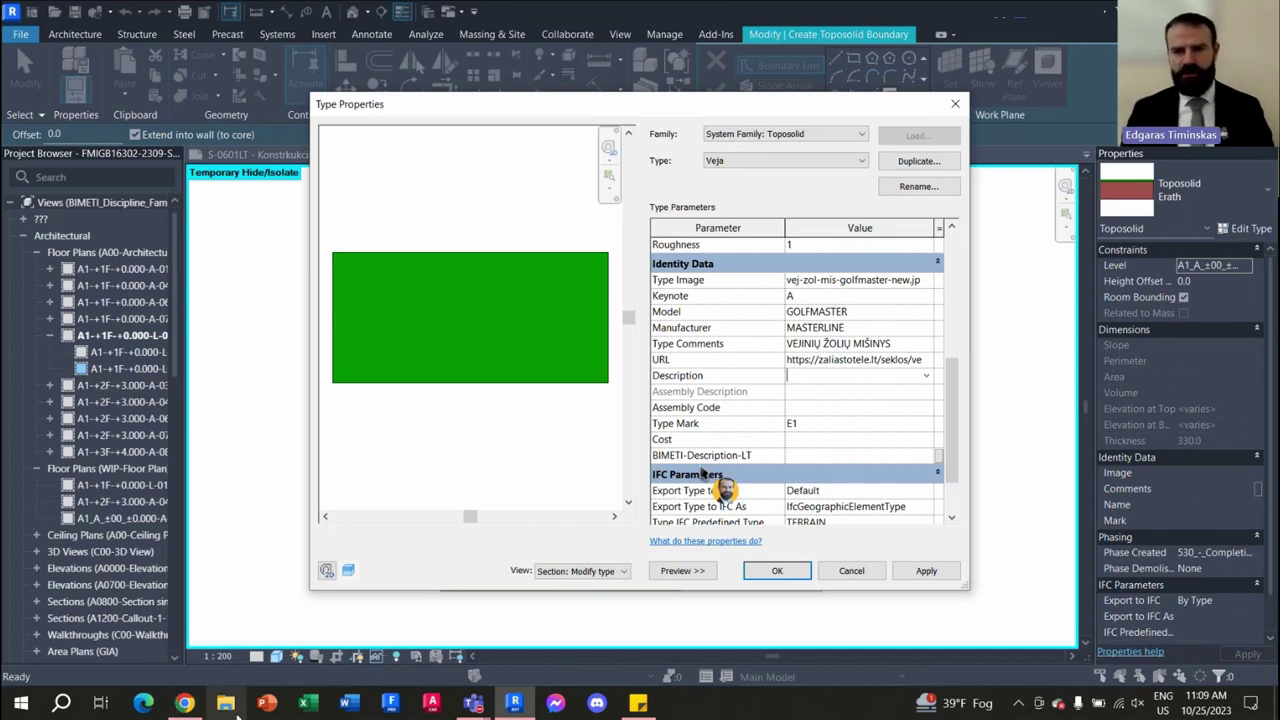
pyautogui.click(184, 703)
# - Locate the 'Apie prekę' product description paragraph on the shop page
pyautogui.scroll(-5, 700, 472)
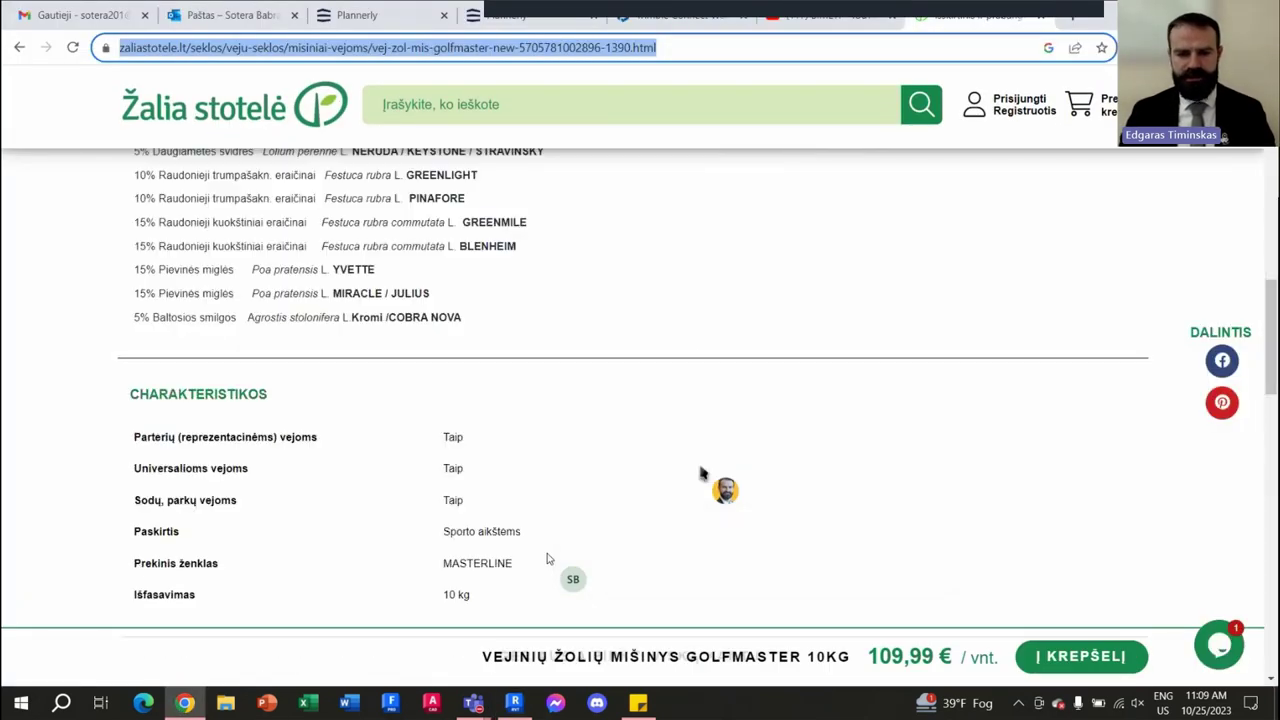
pyautogui.scroll(3, 700, 472)
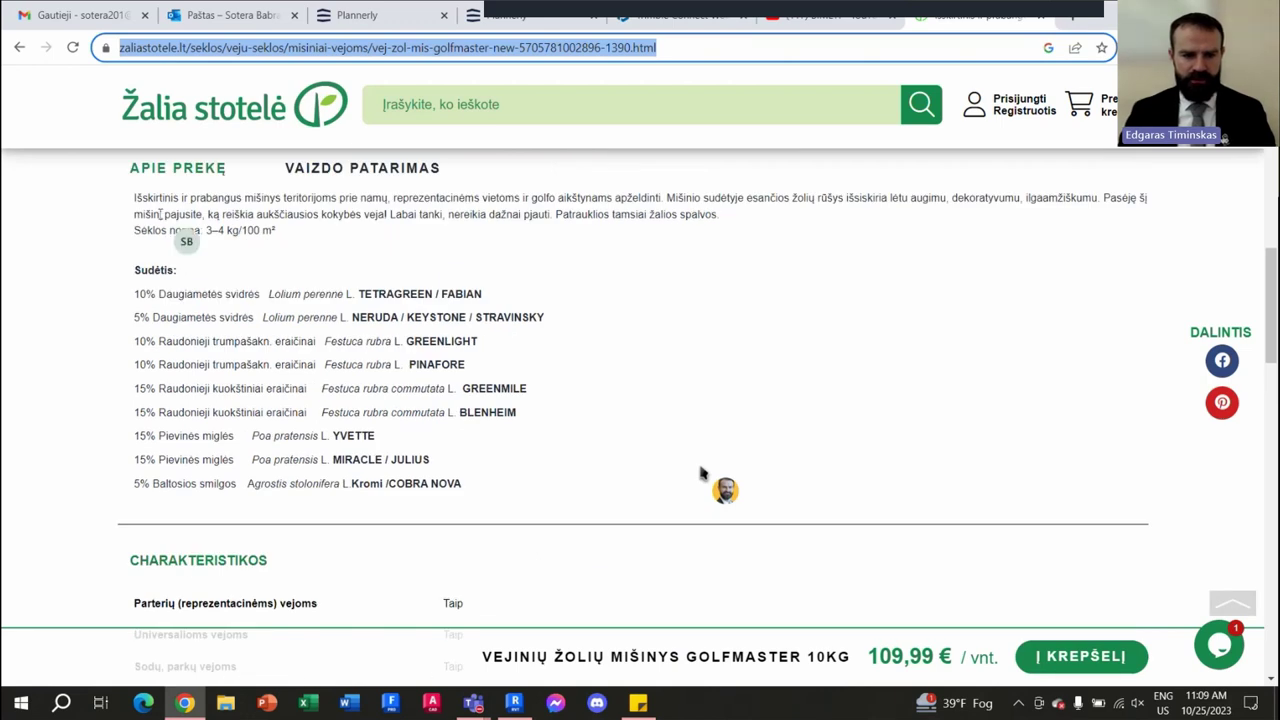
pyautogui.moveTo(135, 198); pyautogui.dragTo(299, 240)
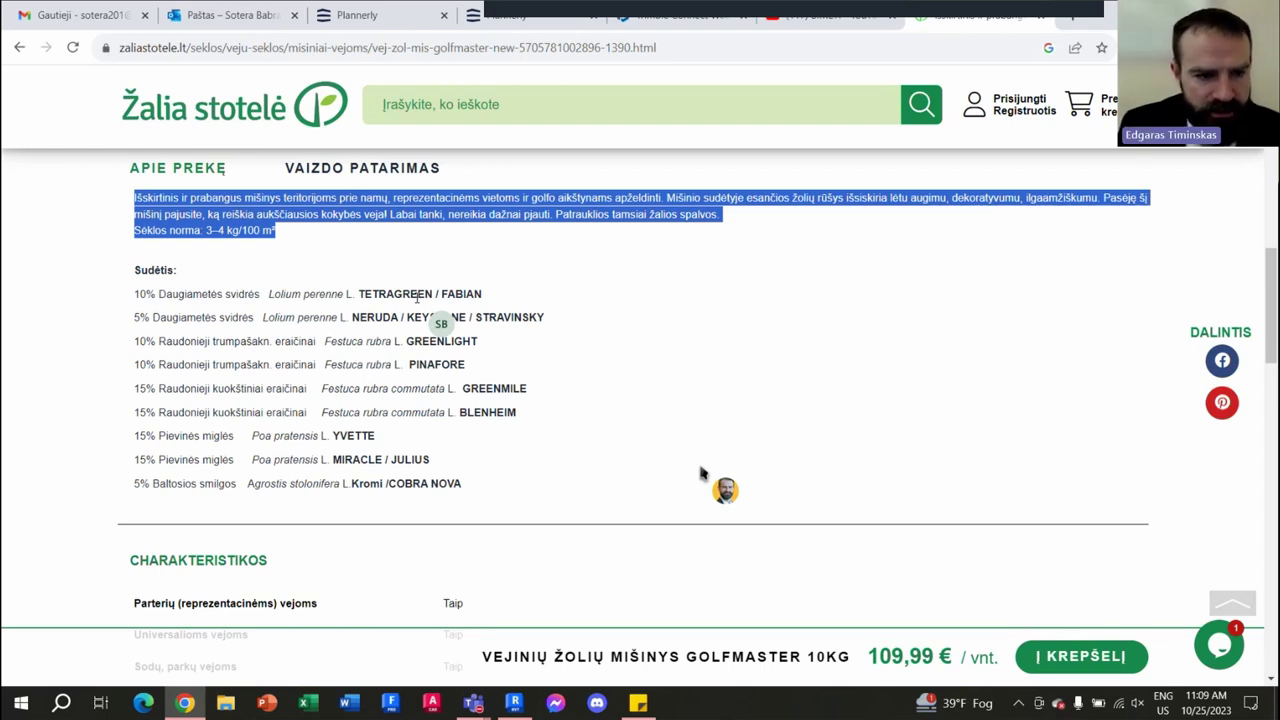
pyautogui.click(417, 298)
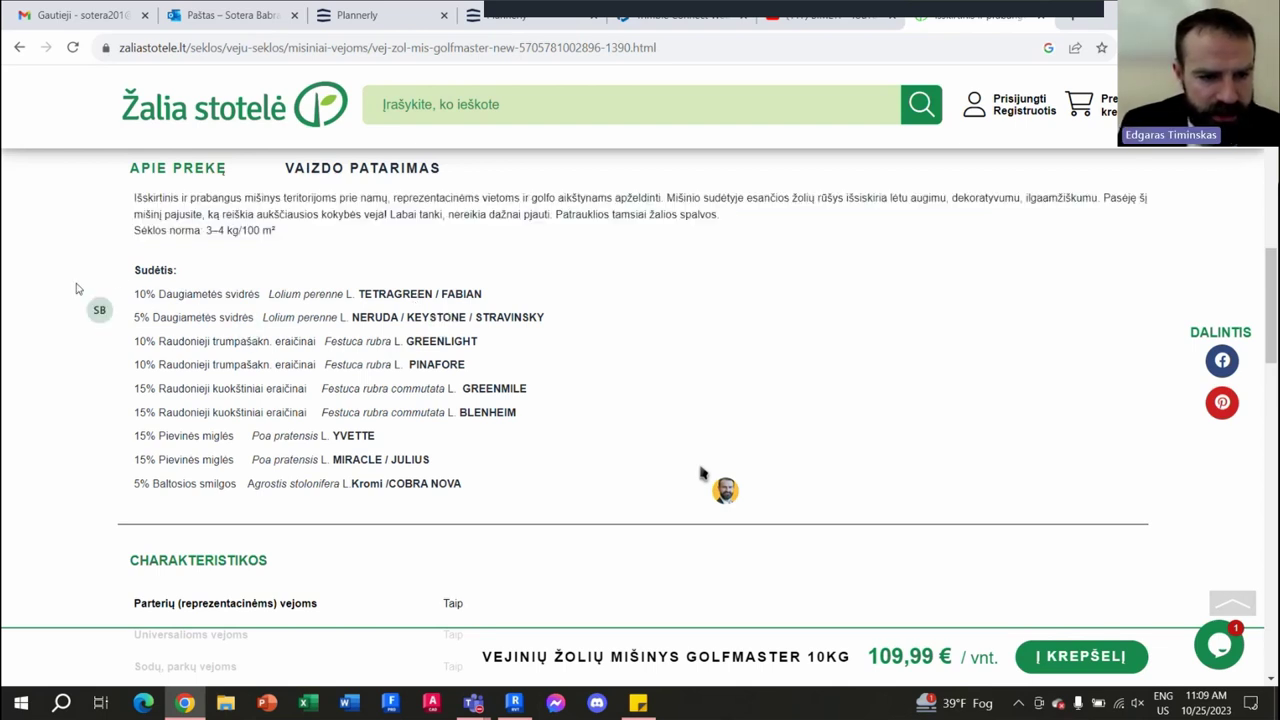
pyautogui.scroll(-3, 700, 472)
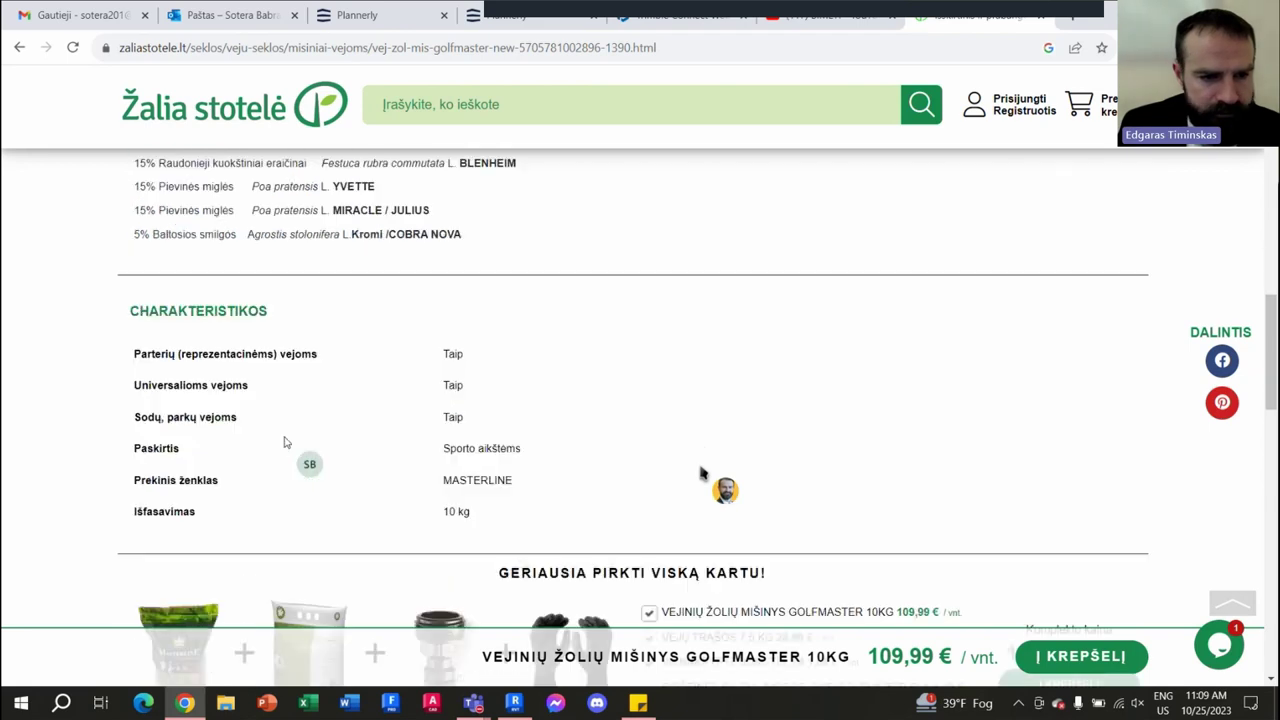
pyautogui.scroll(-2, 700, 472)
pyautogui.scroll(-3, 700, 472)
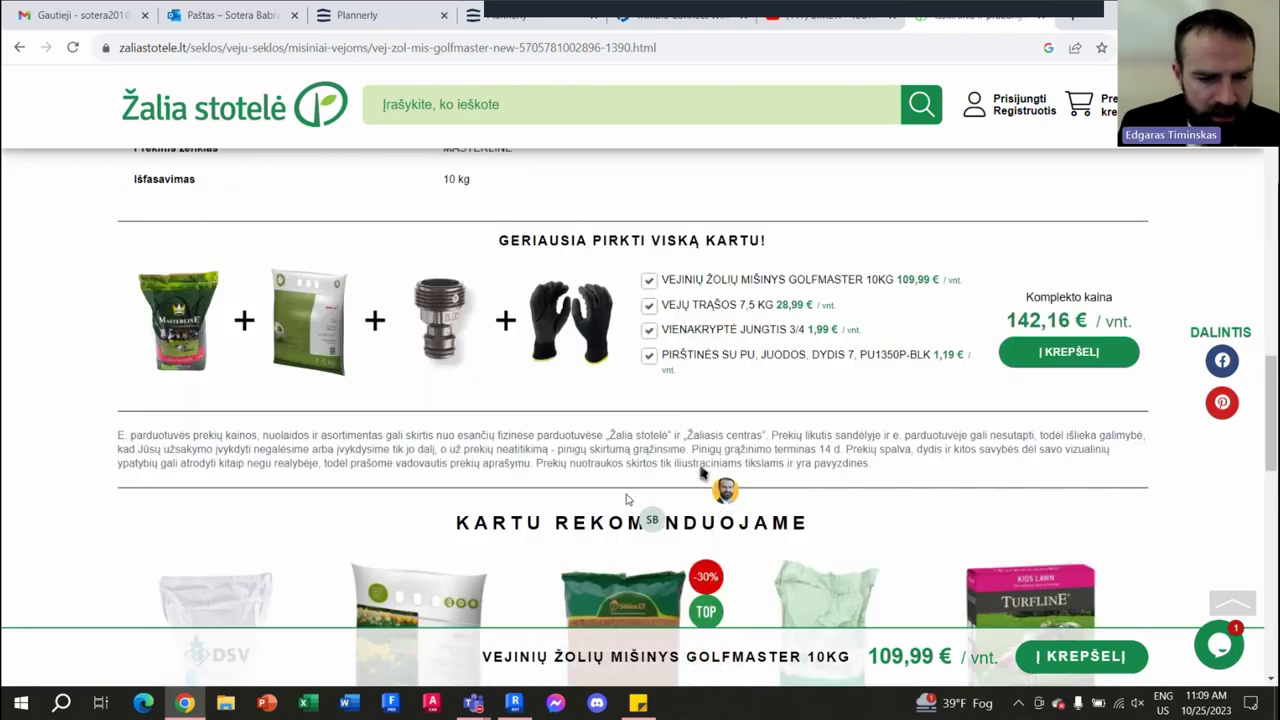
pyautogui.scroll(-4, 700, 472)
pyautogui.scroll(5, 700, 472)
pyautogui.scroll(3, 700, 472)
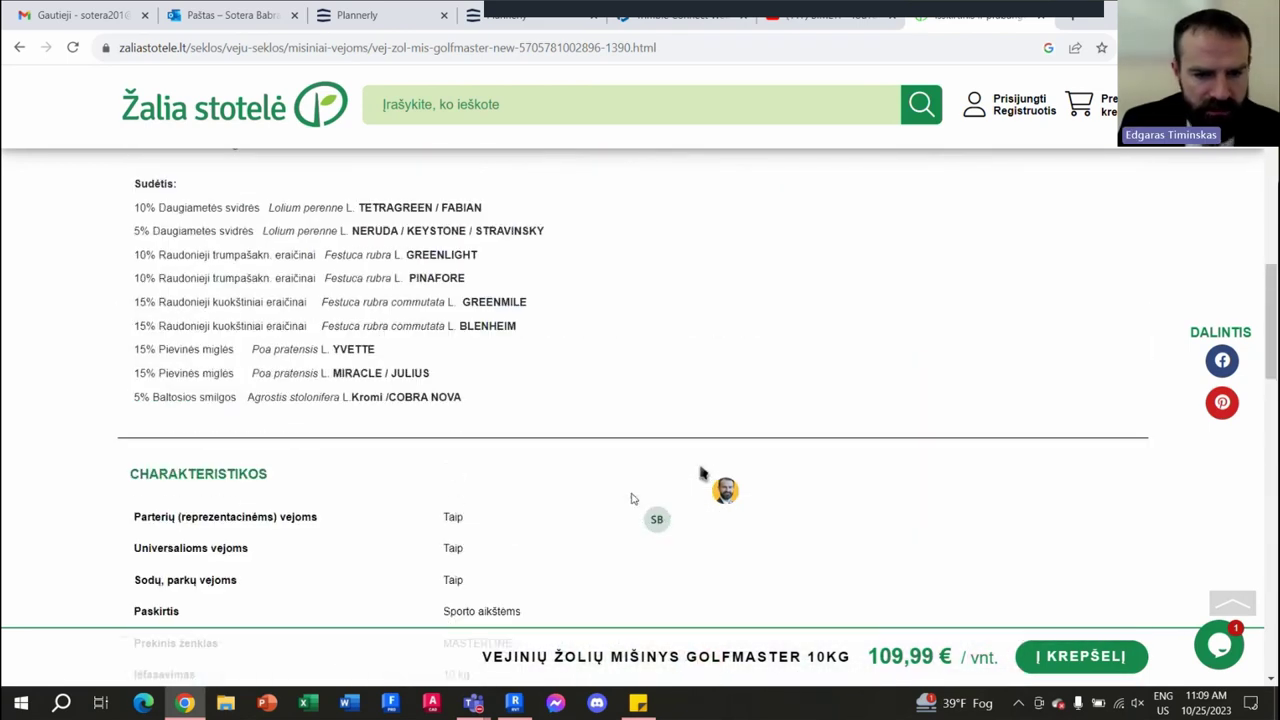
pyautogui.scroll(1, 700, 472)
pyautogui.scroll(2, 700, 472)
pyautogui.scroll(-2, 703, 473)
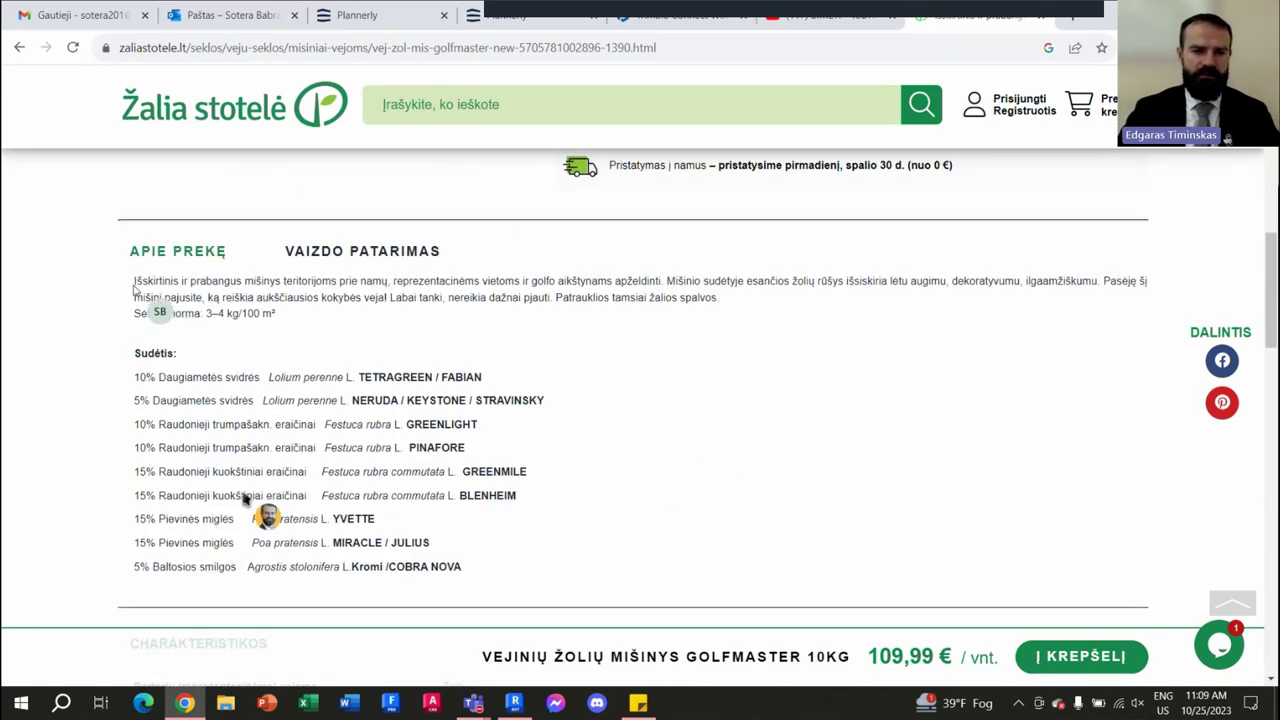
# - Paste the paragraph beginning 'Išskirtinis ir prabangus mišinys' into the Description value
pyautogui.tripleClick(241, 292)
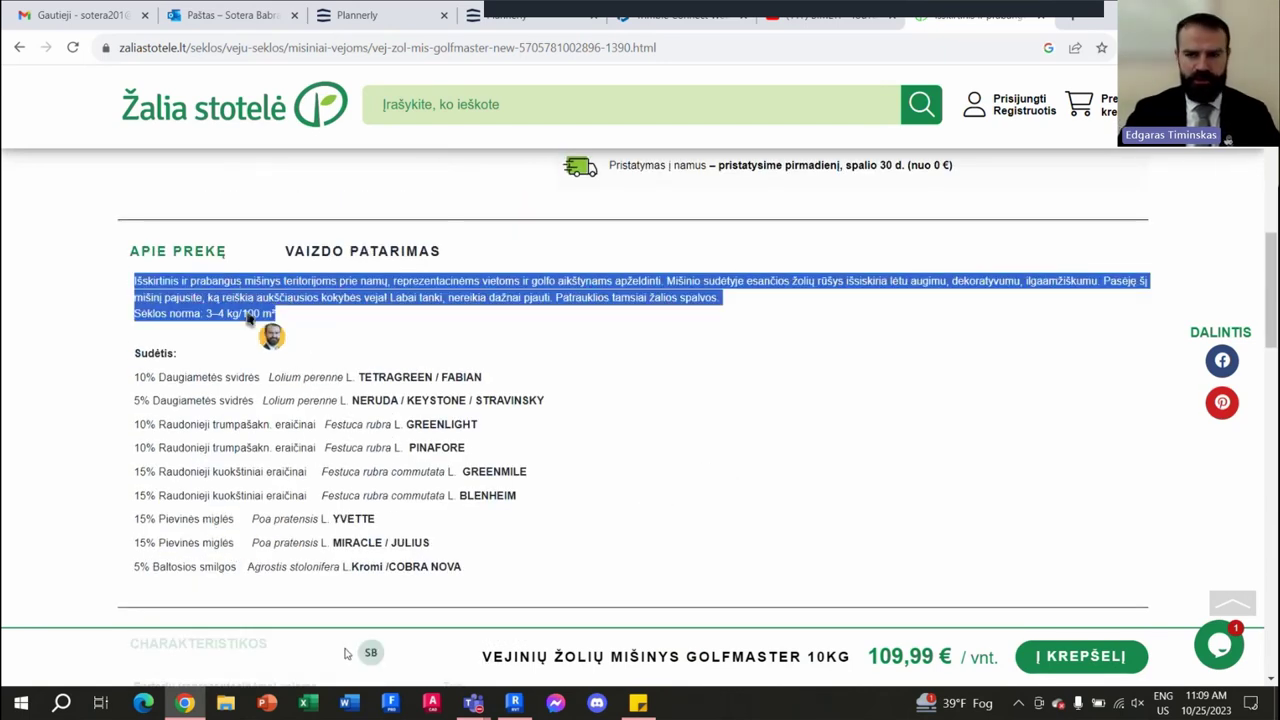
pyautogui.hotkey('alt', 'Tab')
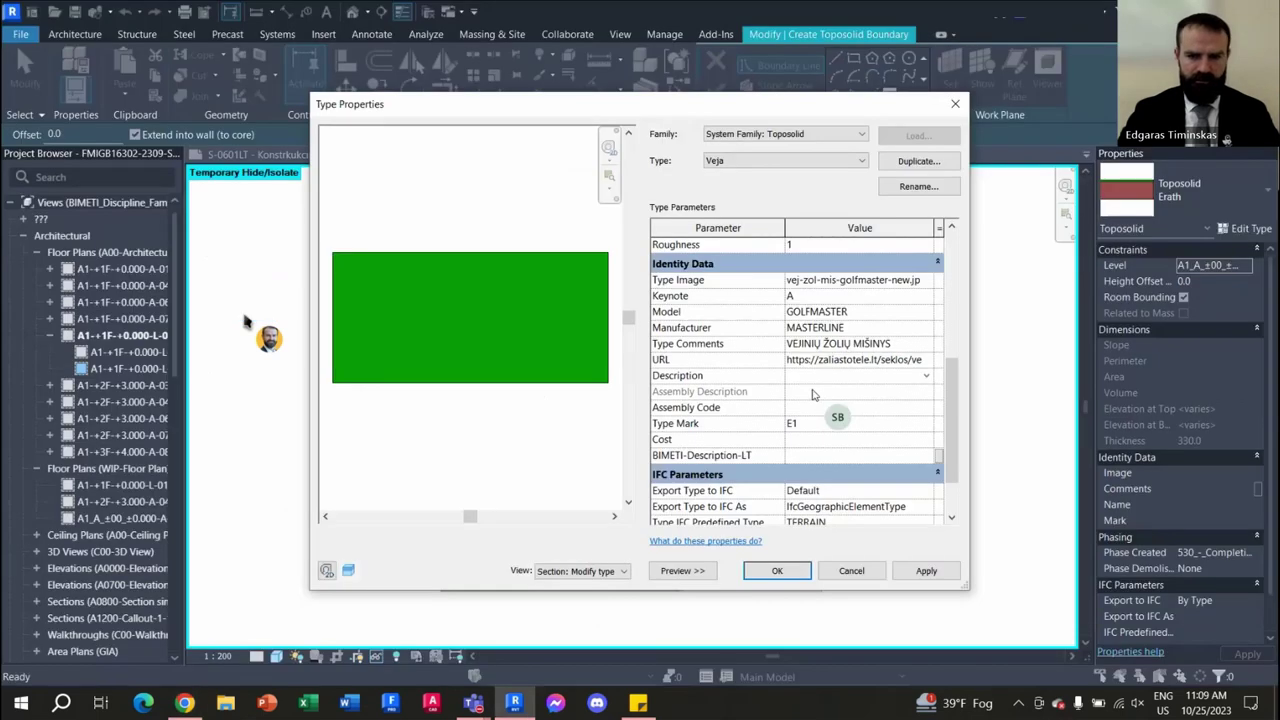
pyautogui.hotkey('ctrl', 'v')
pyautogui.press('Return')
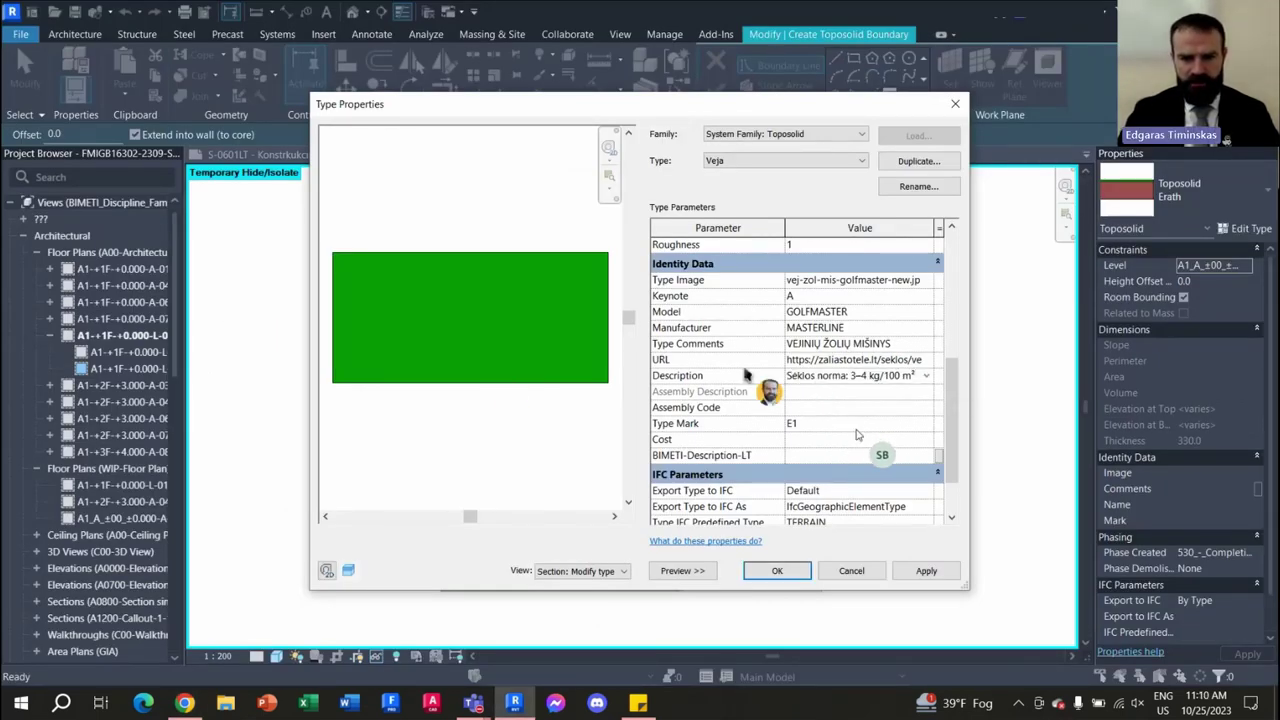
pyautogui.click(822, 408)
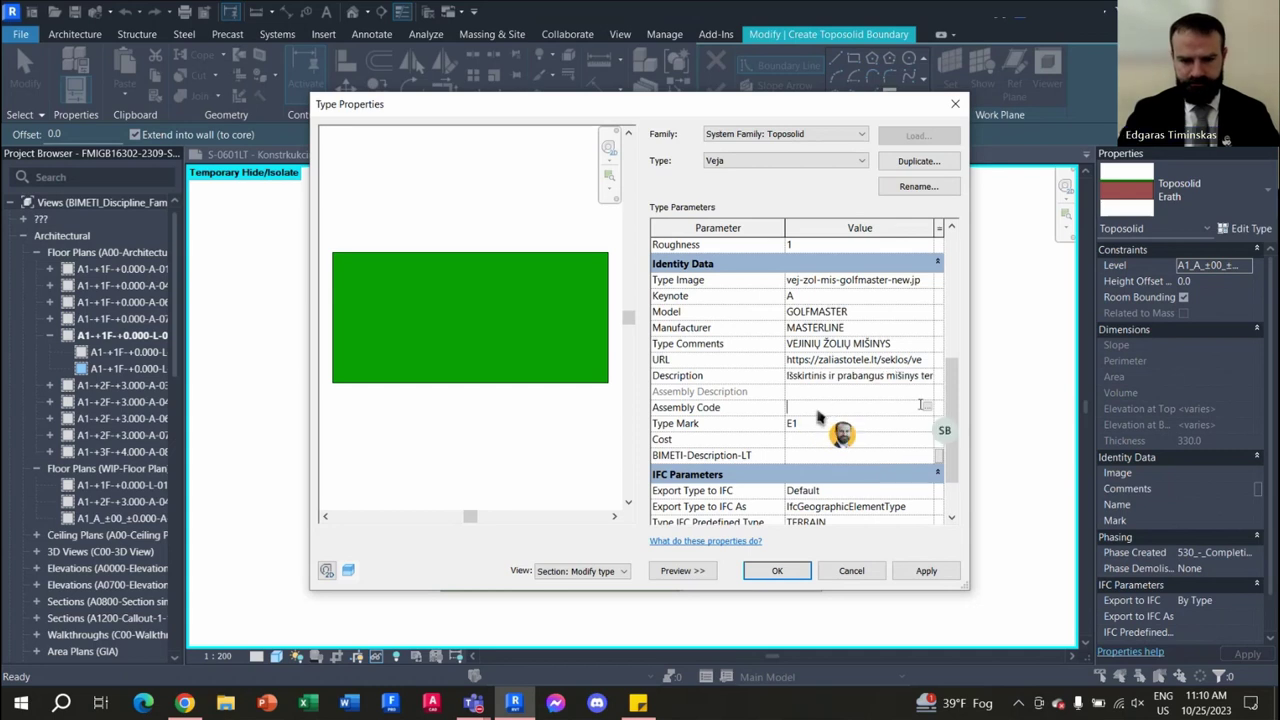
# - Set the Veja type's Assembly Code to A – Site_ST from the classification tree
pyautogui.click(927, 408)
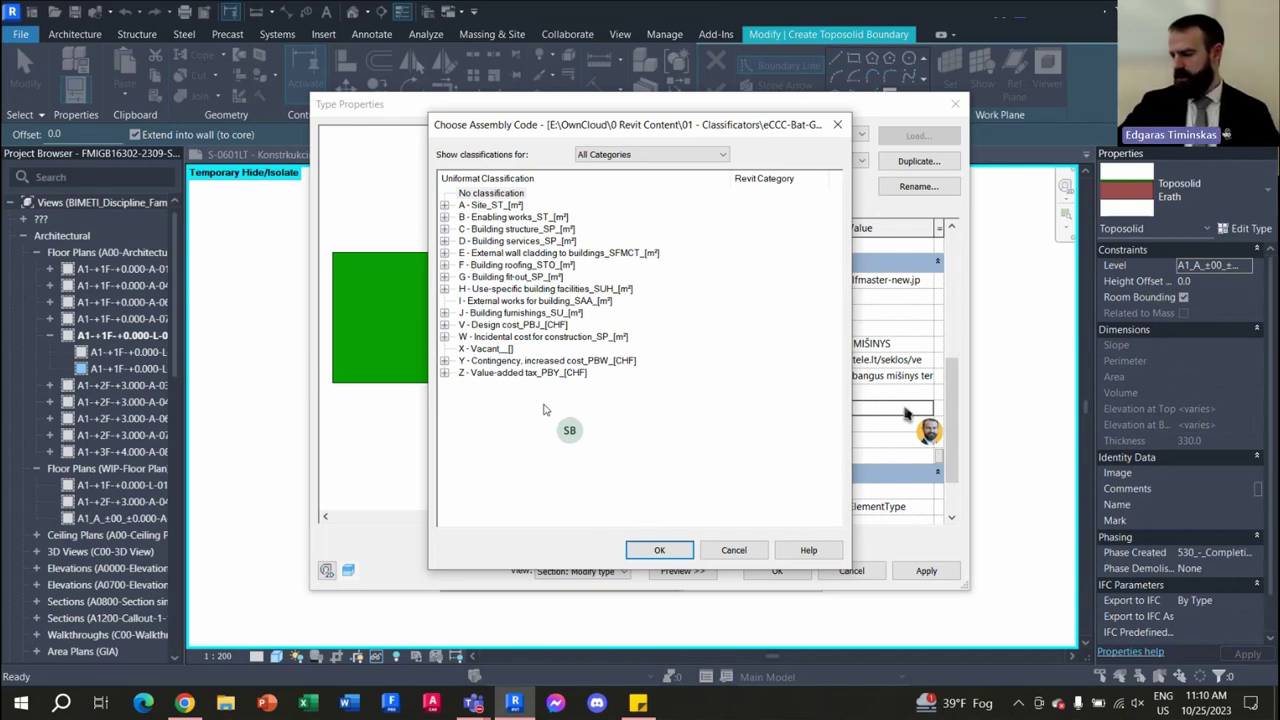
pyautogui.click(444, 205)
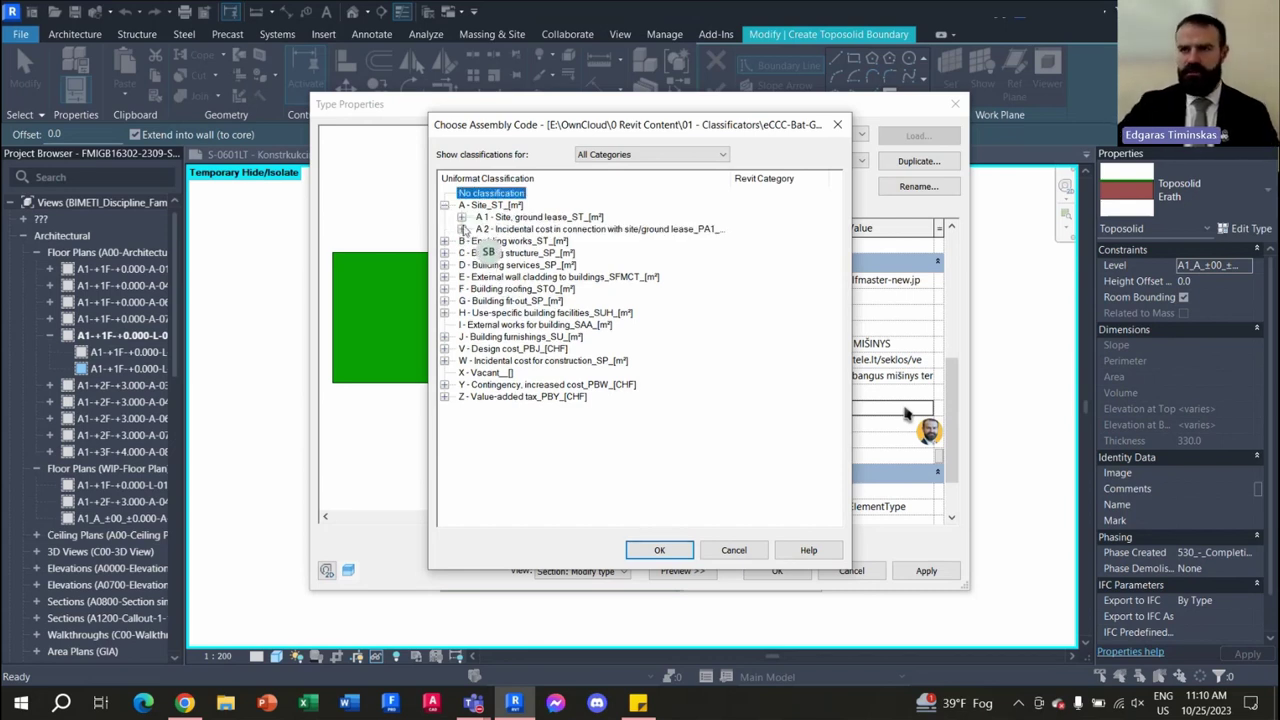
pyautogui.click(462, 217)
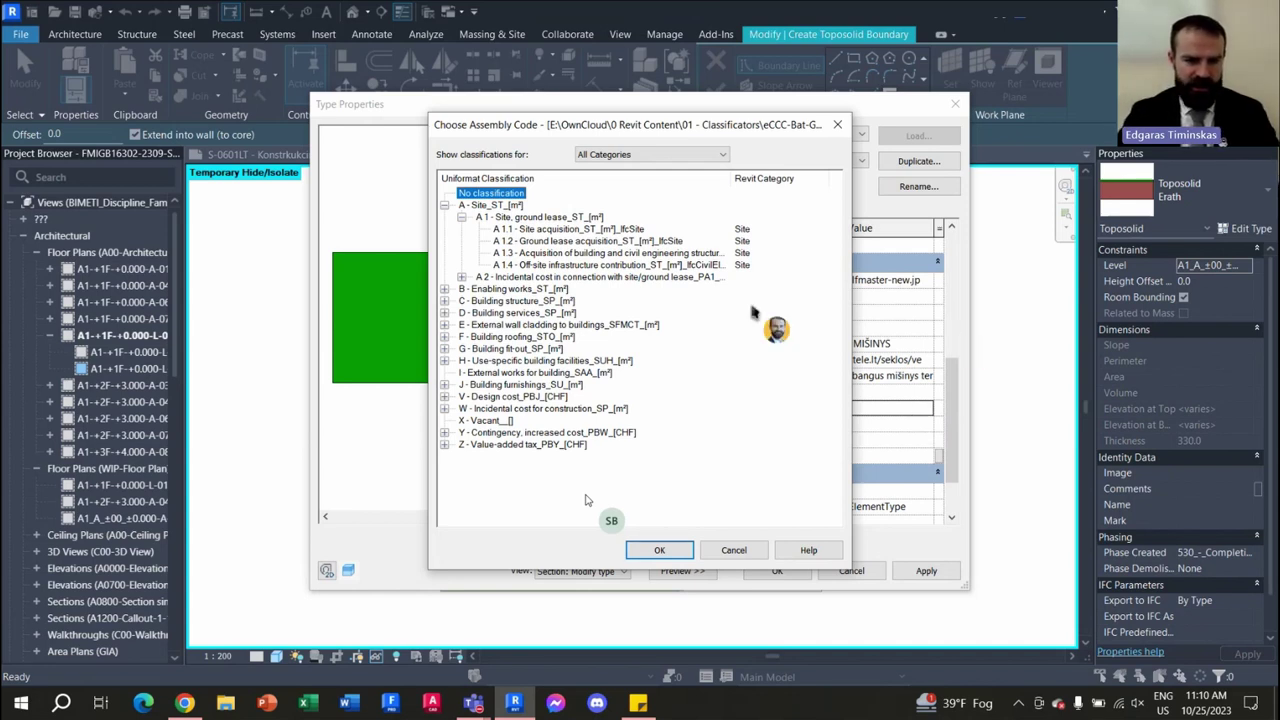
pyautogui.click(495, 205)
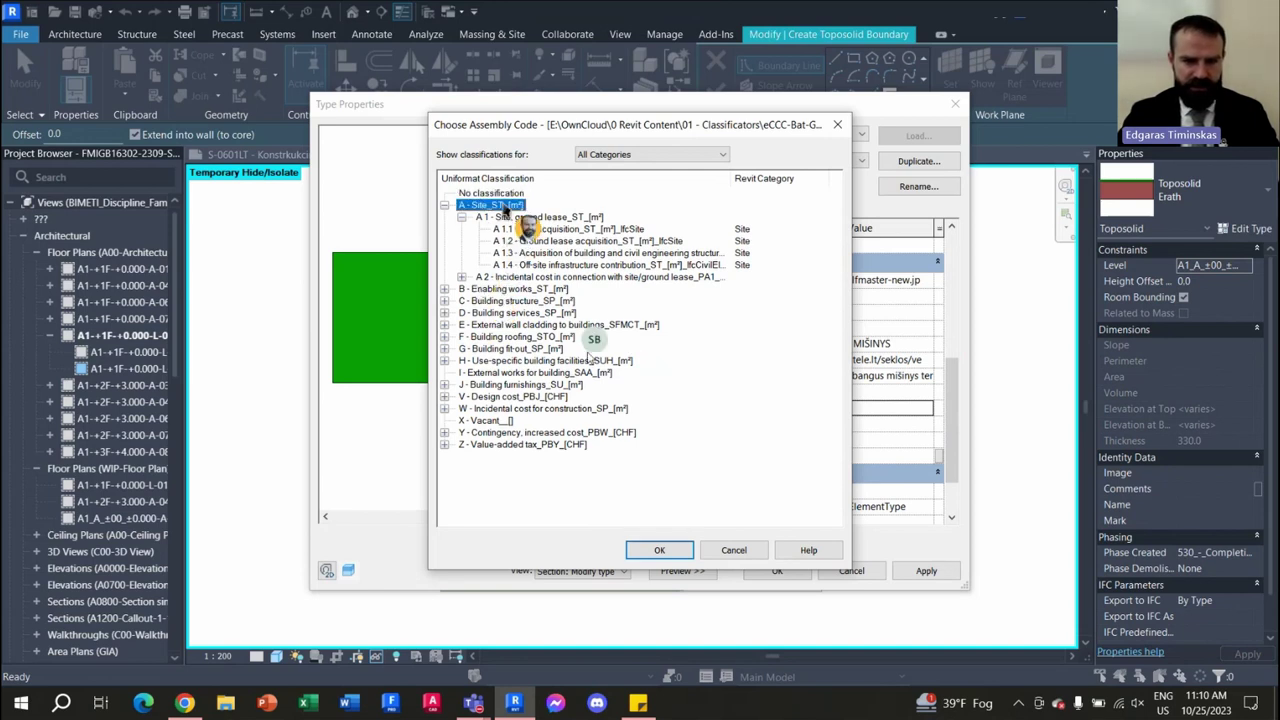
pyautogui.click(659, 550)
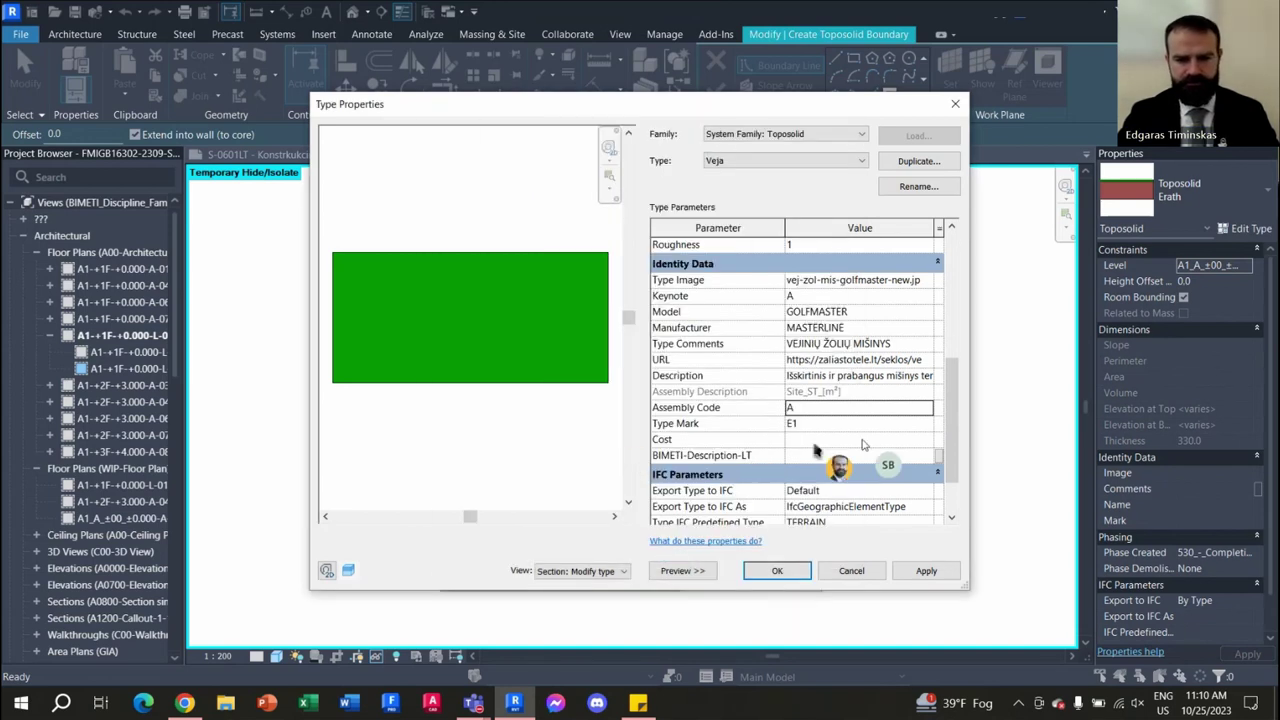
# - Give the Veja type Cost 109.99 and change its Type Mark from E1 to V1
pyautogui.scroll(-1, 864, 445)
pyautogui.scroll(-1, 864, 445)
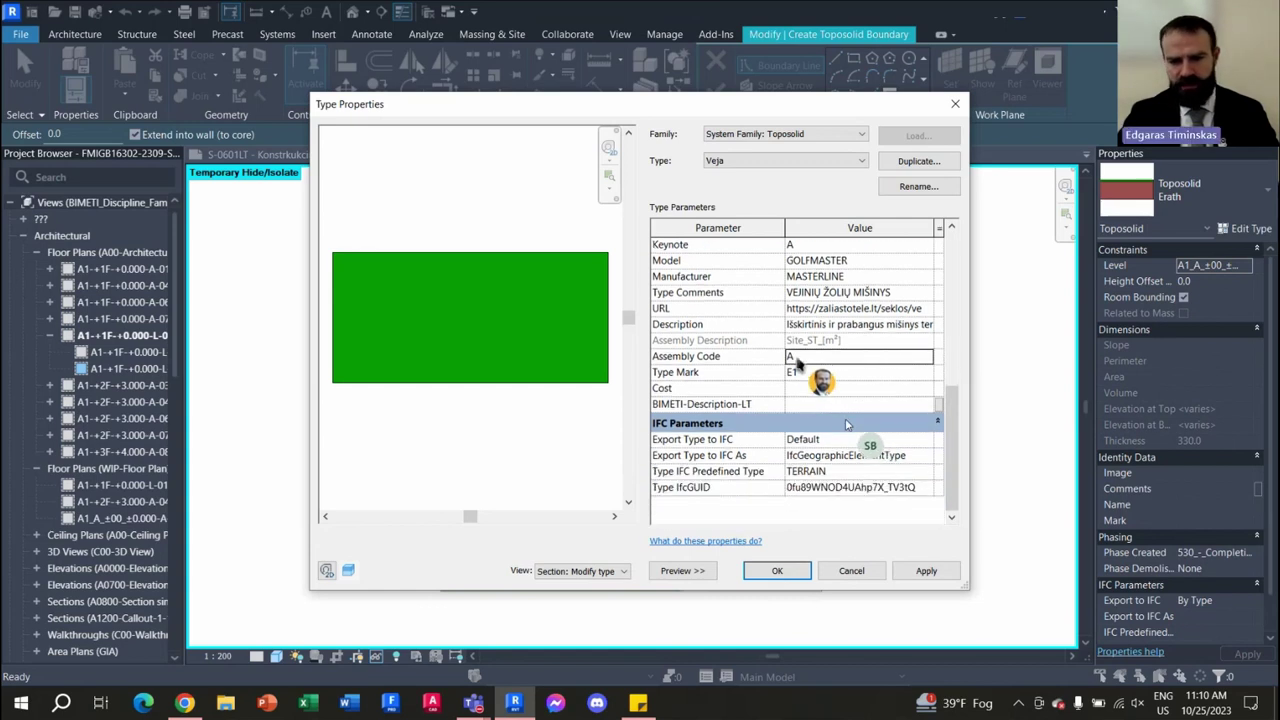
pyautogui.click(899, 387)
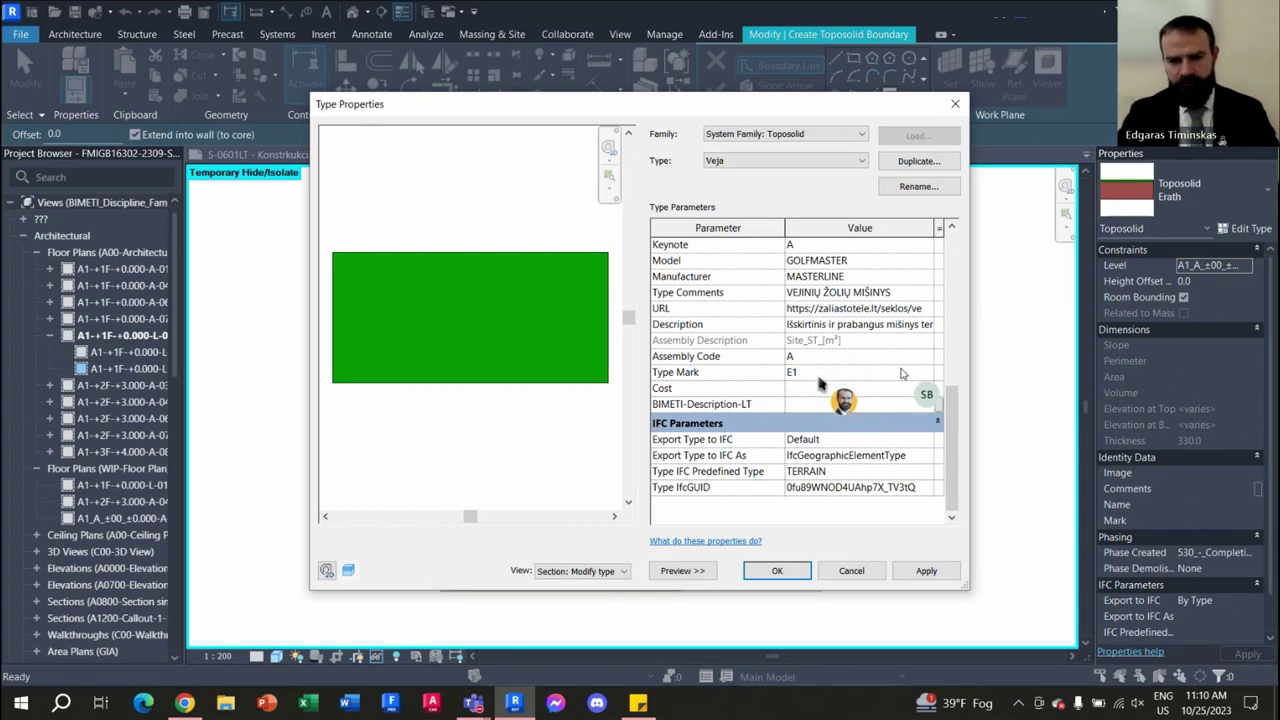
pyautogui.click(900, 372)
pyautogui.write('V')
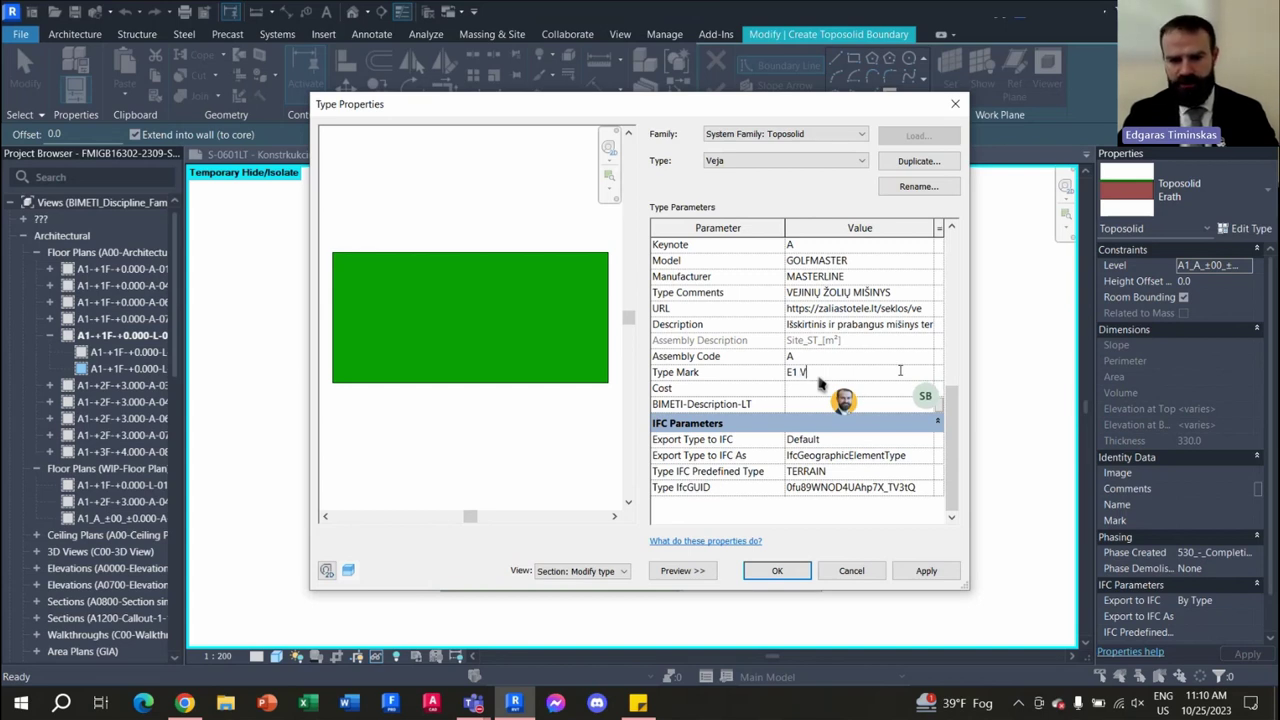
pyautogui.write('1')
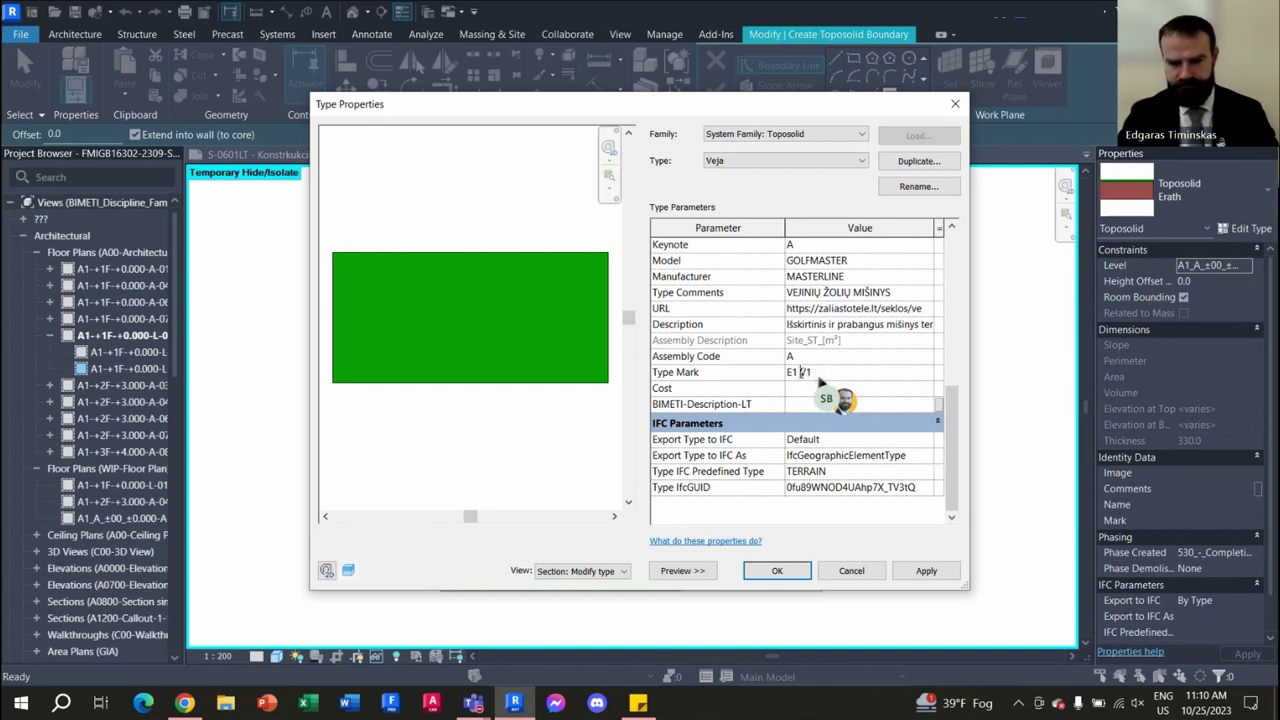
pyautogui.press('Home')
pyautogui.press('Delete')
pyautogui.press('Delete')
pyautogui.press('Delete')
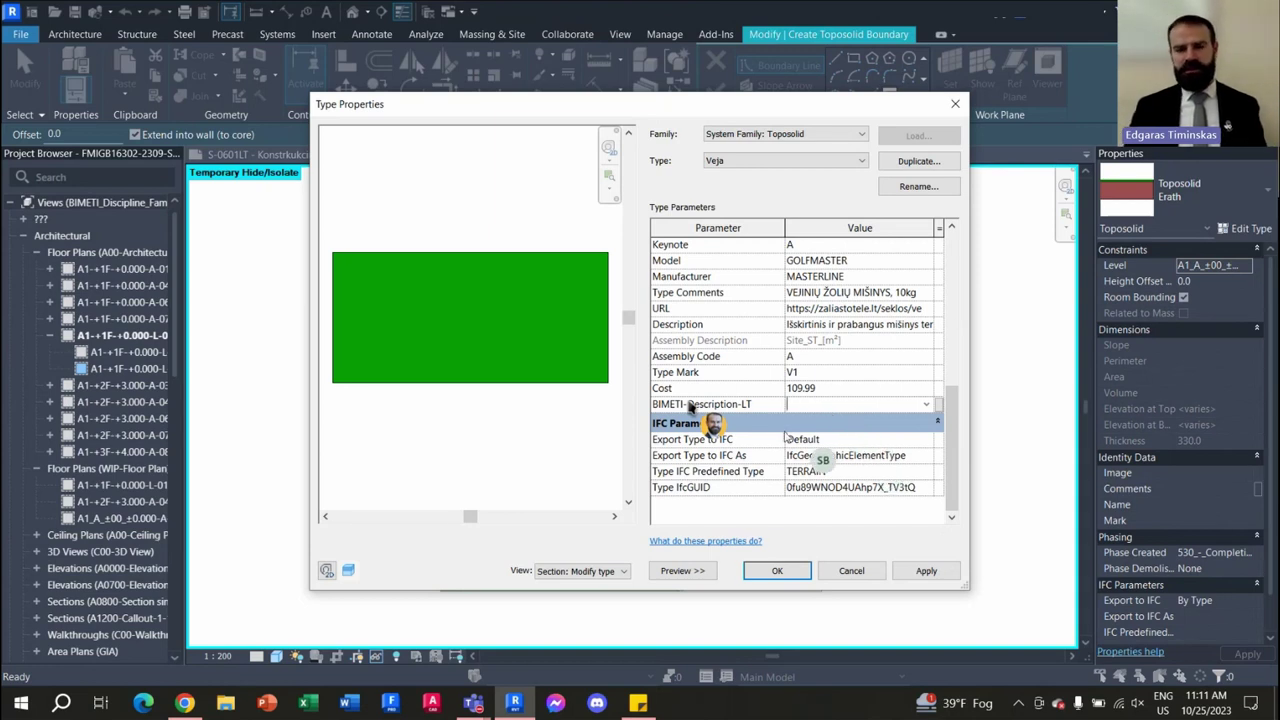
pyautogui.moveTo(701, 404)
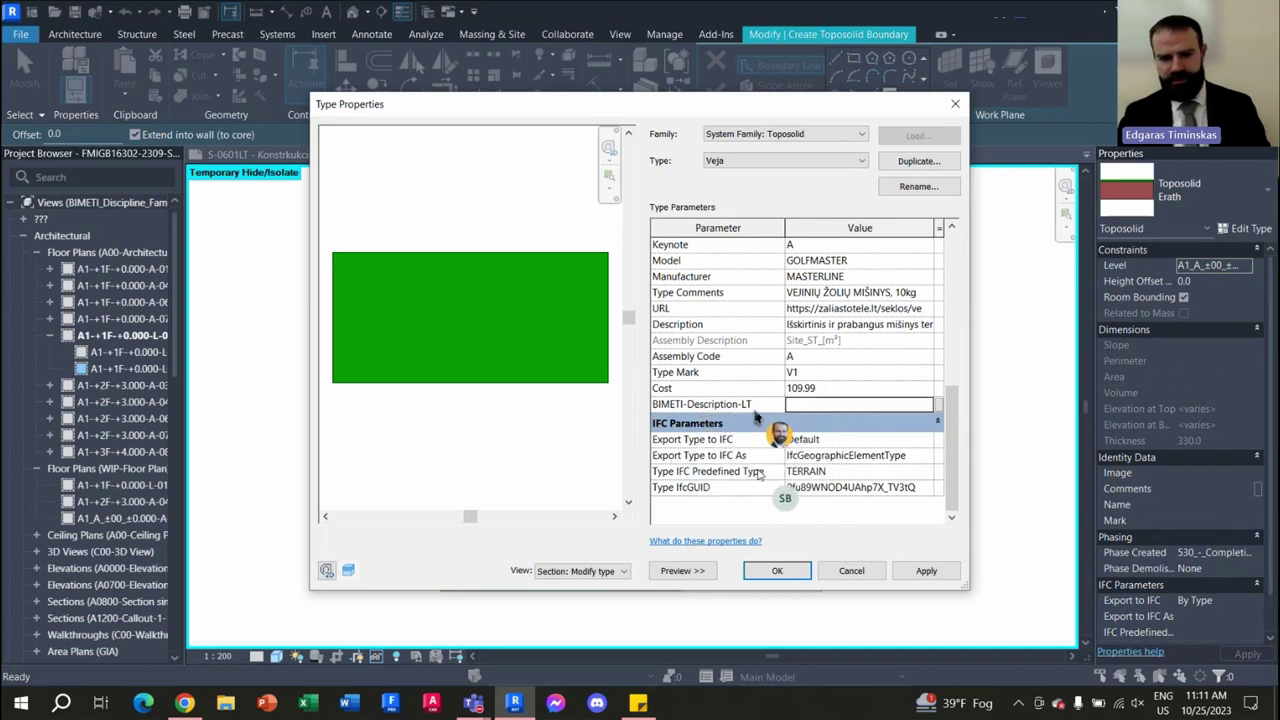
# - Copy the full Description text into the BIMETI-Description-LT parameter
pyautogui.click(839, 328)
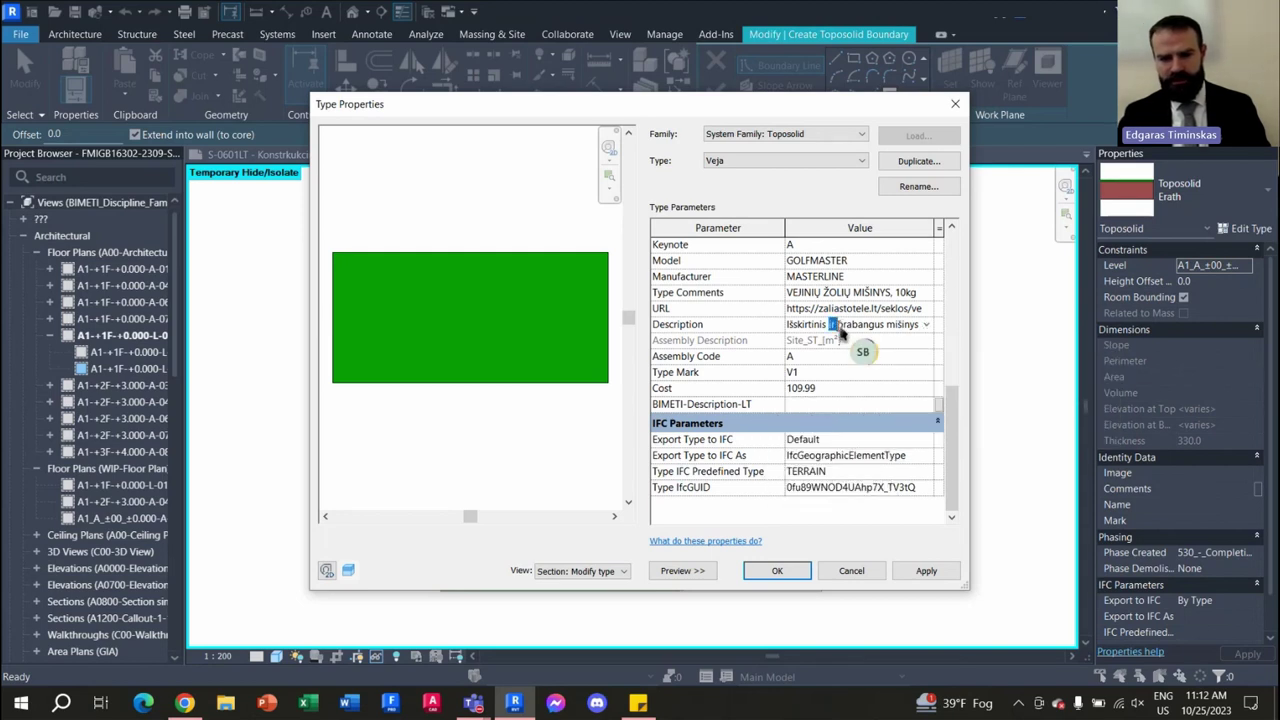
pyautogui.hotkey('ctrl', 'a')
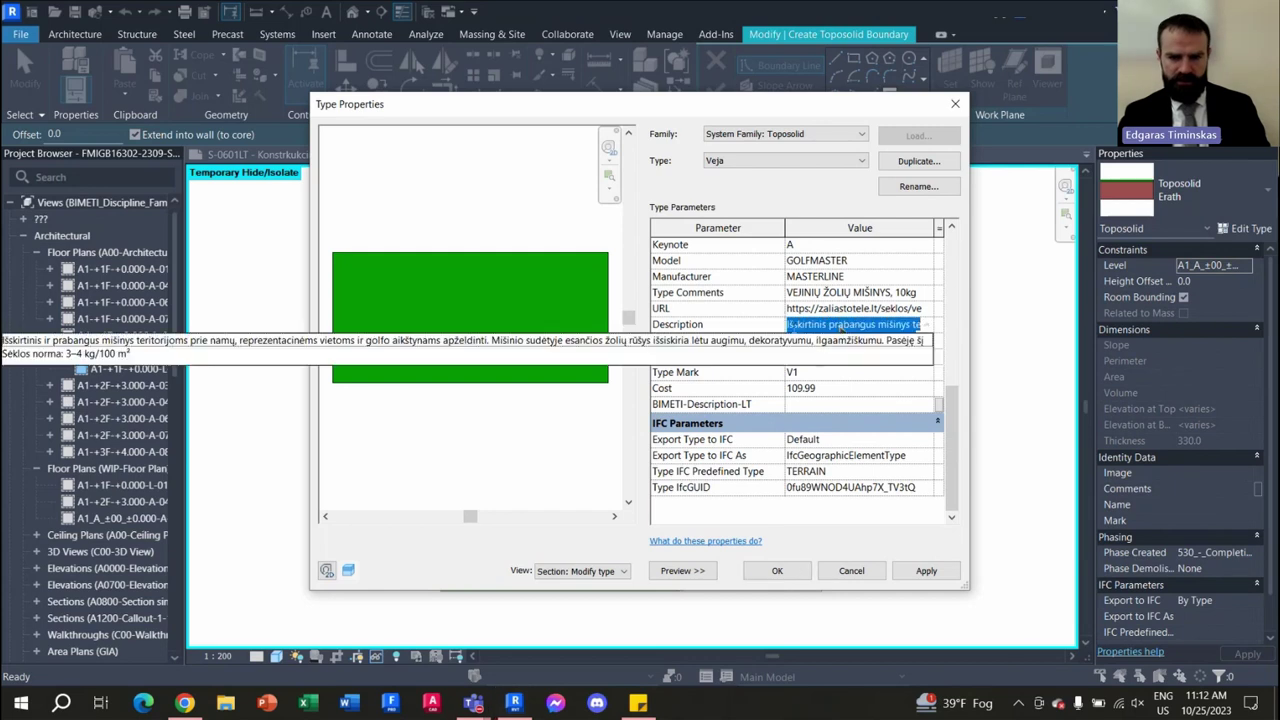
pyautogui.click(815, 404)
pyautogui.hotkey('ctrl', 'v')
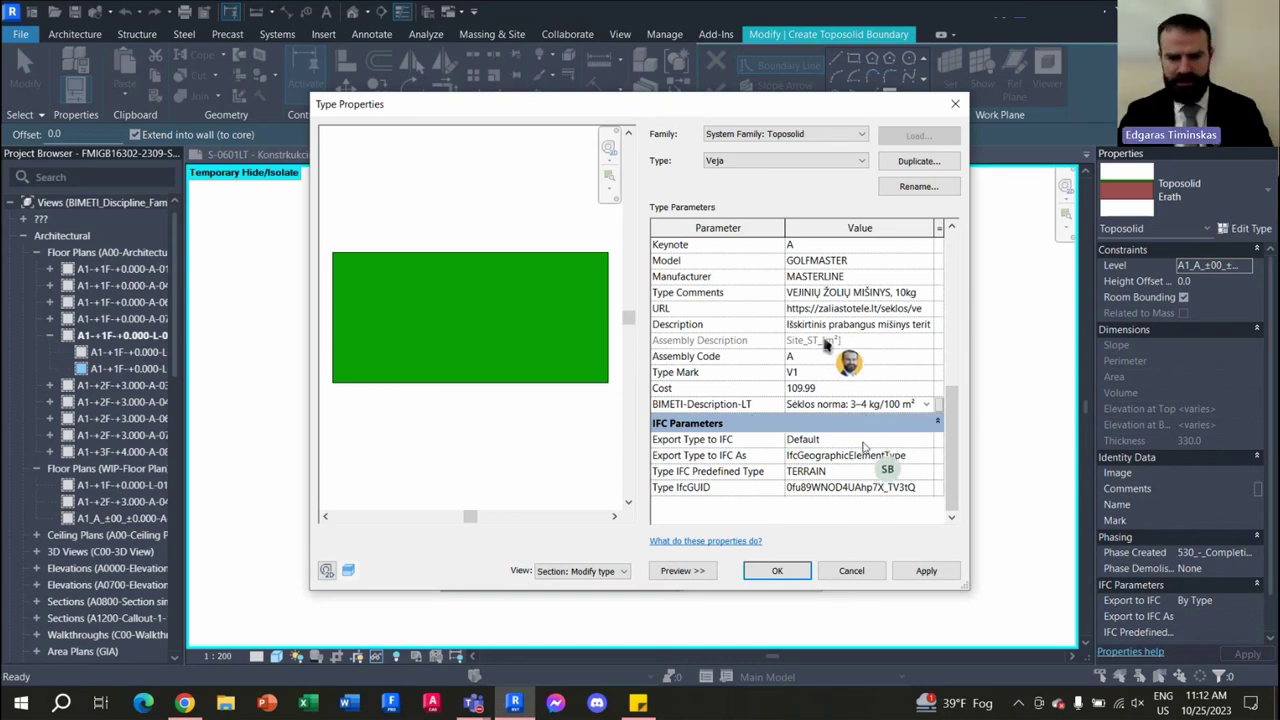
pyautogui.scroll(5, 826, 350)
pyautogui.scroll(-5, 815, 342)
pyautogui.scroll(-1, 812, 338)
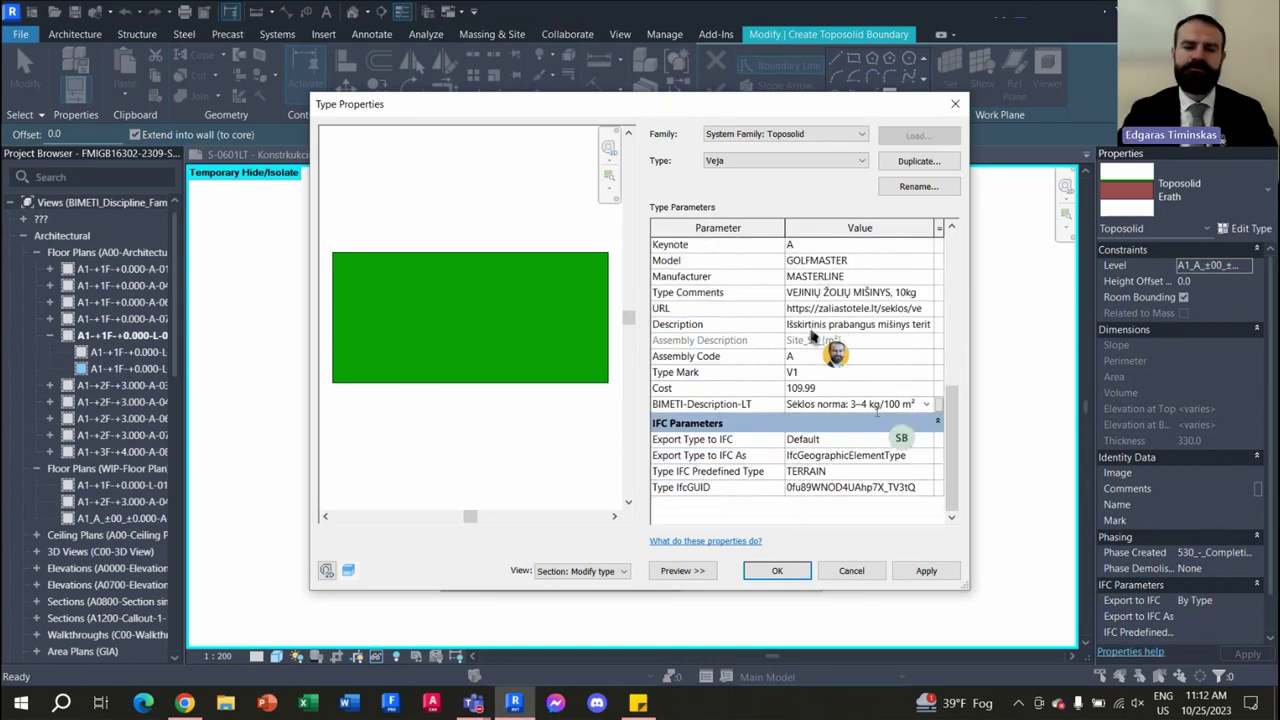
pyautogui.hotkey('ctrl', 'v')
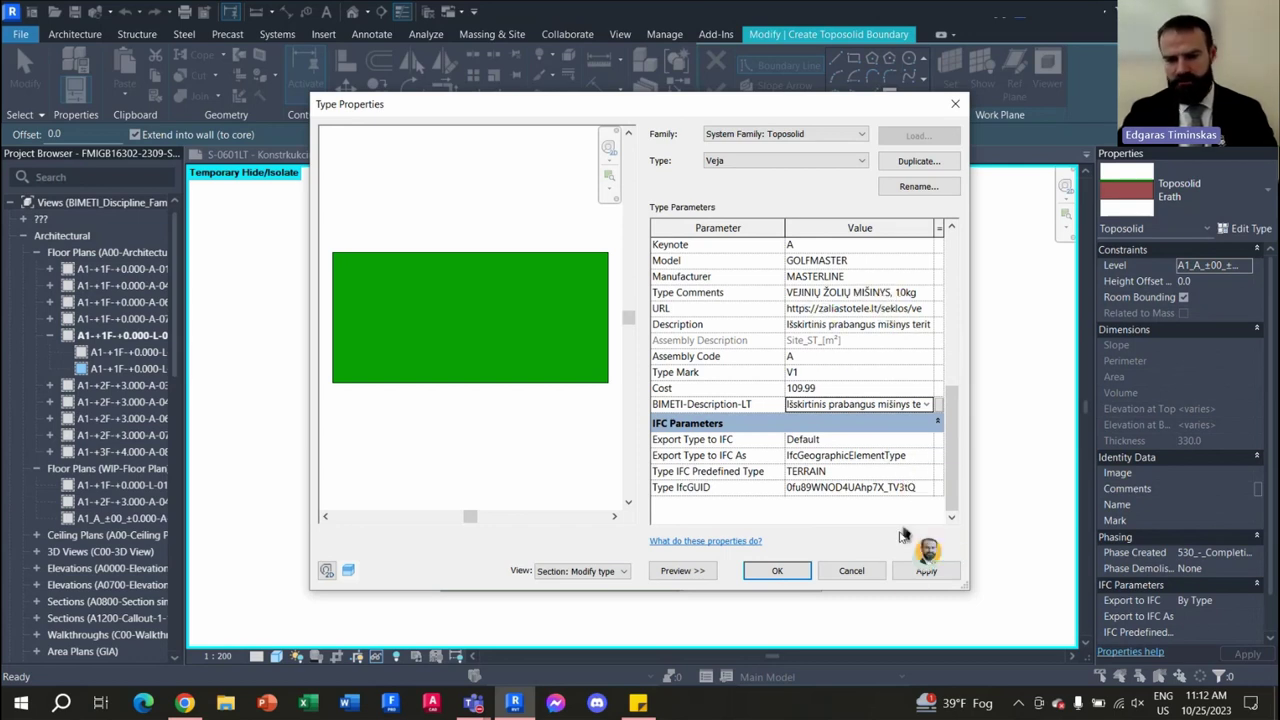
# - Apply and close Type Properties, then switch boundary sketching to the Rectangle tool
pyautogui.click(914, 572)
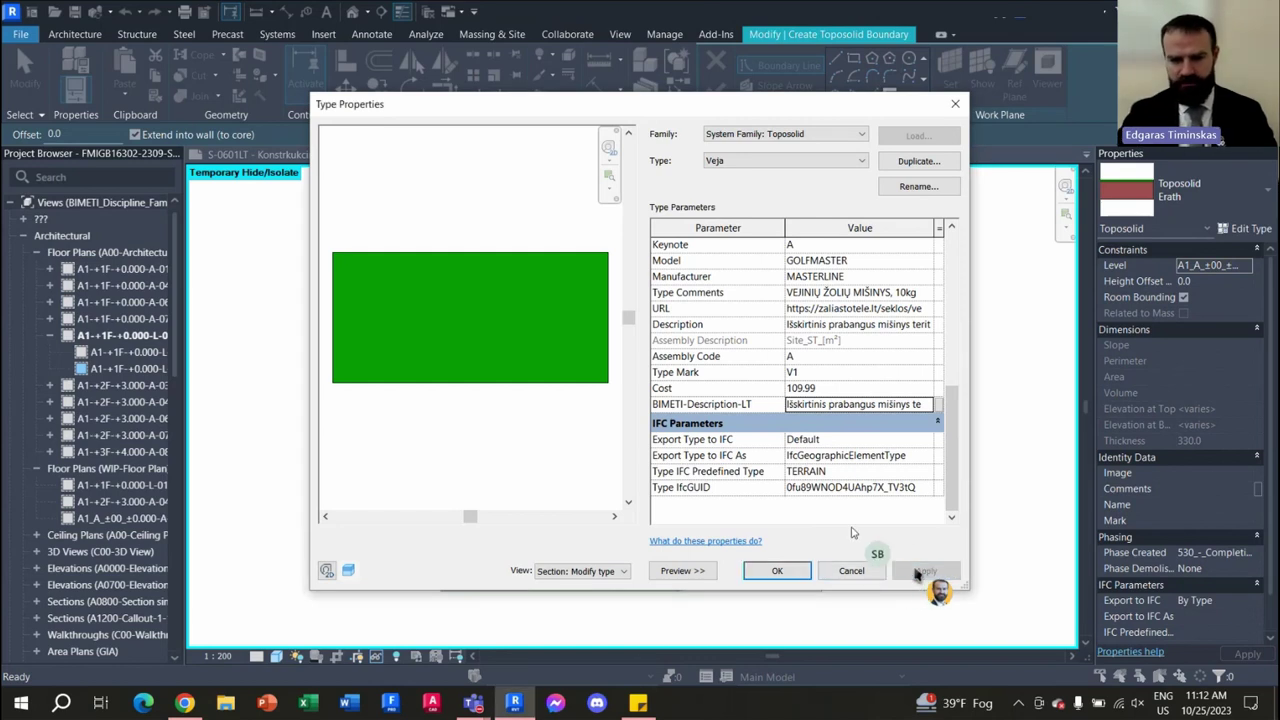
pyautogui.click(778, 572)
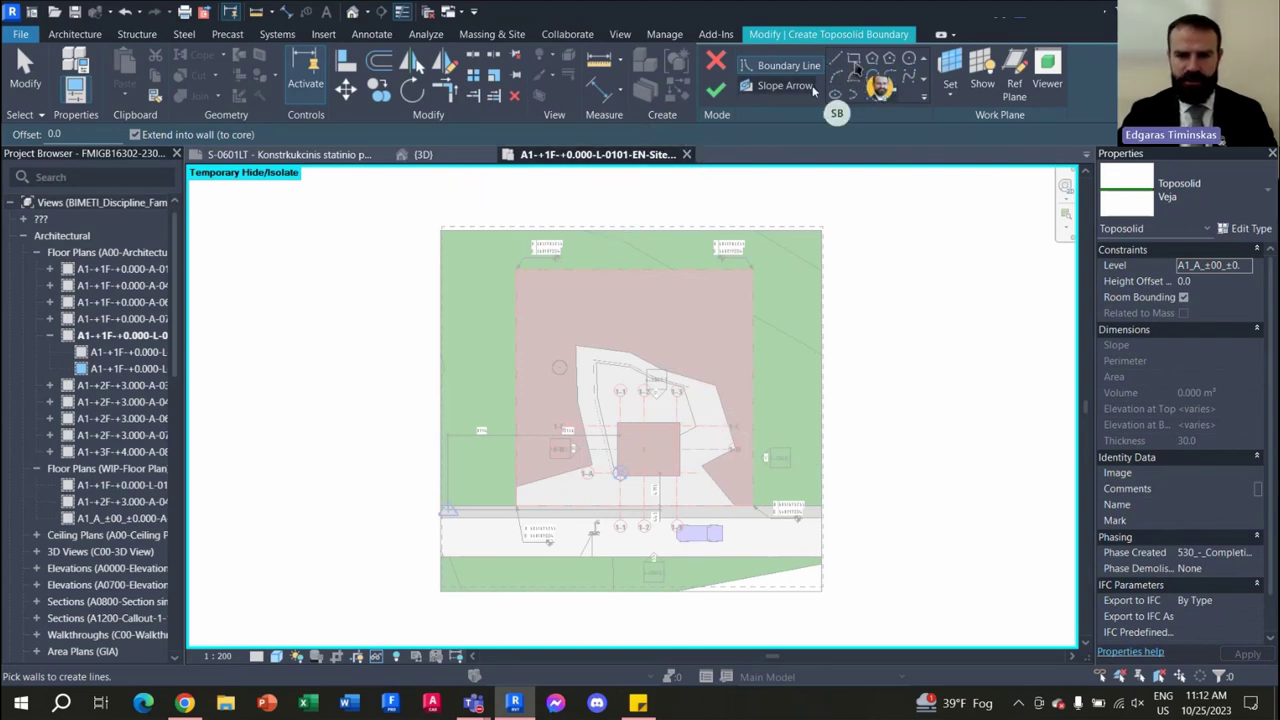
pyautogui.click(855, 60)
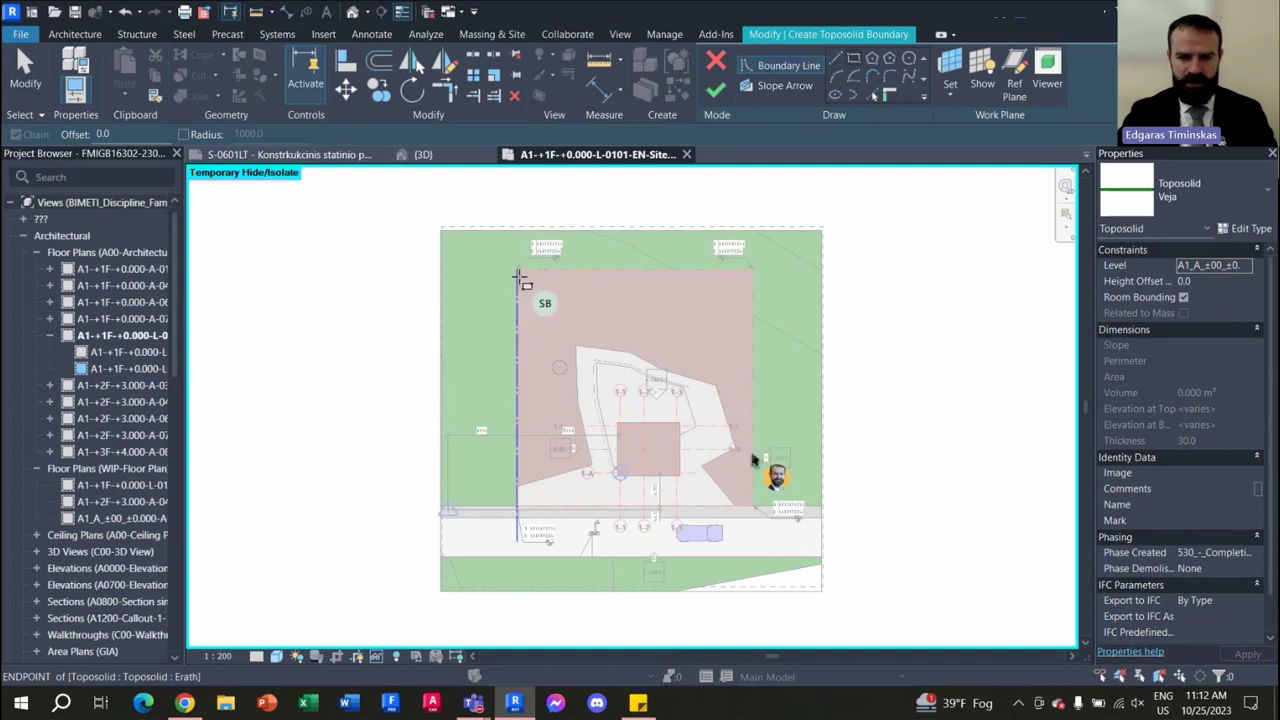
# - Draw a boundary rectangle covering the whole site
pyautogui.scroll(3, 519, 278)
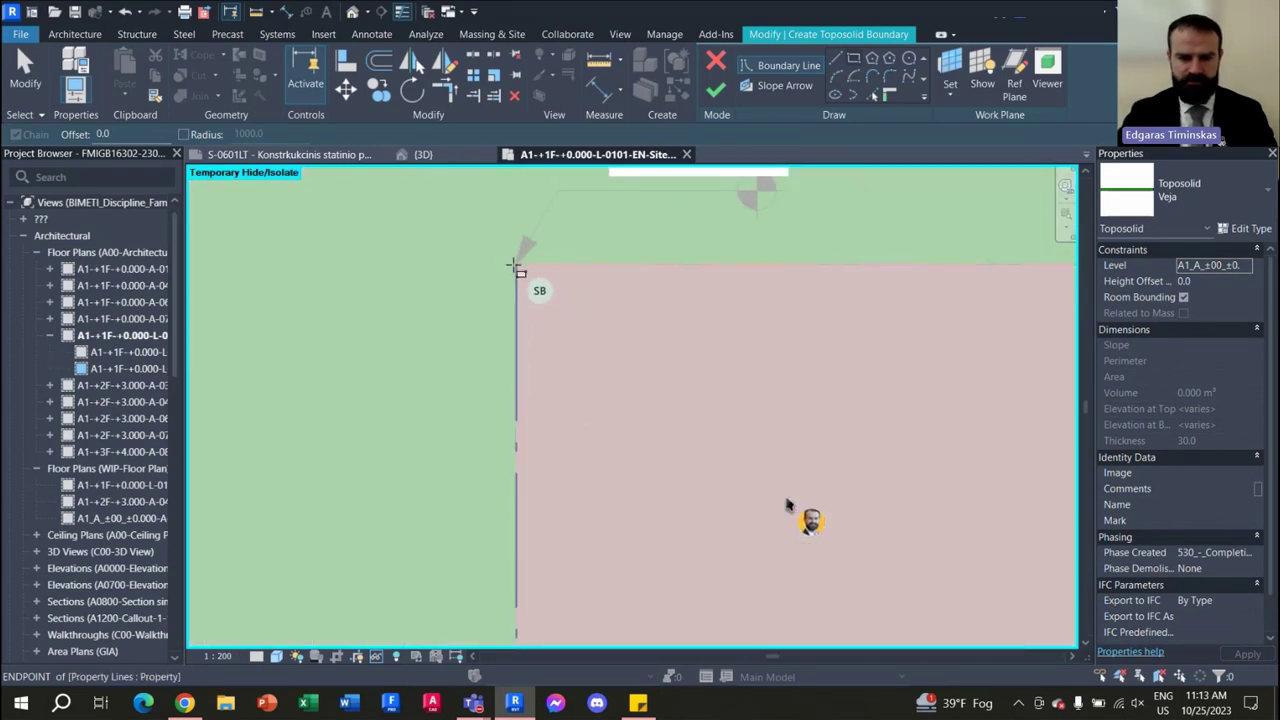
pyautogui.click(518, 266)
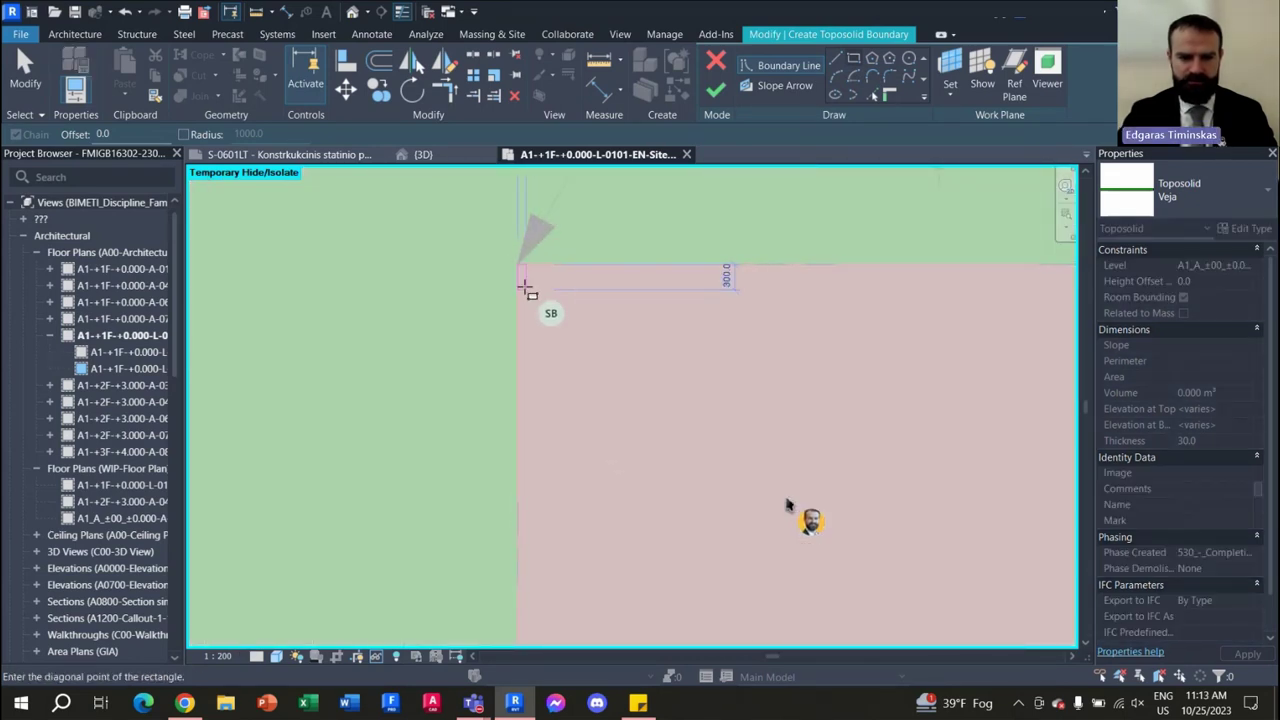
pyautogui.scroll(-5, 689, 372)
pyautogui.scroll(-5, 686, 385)
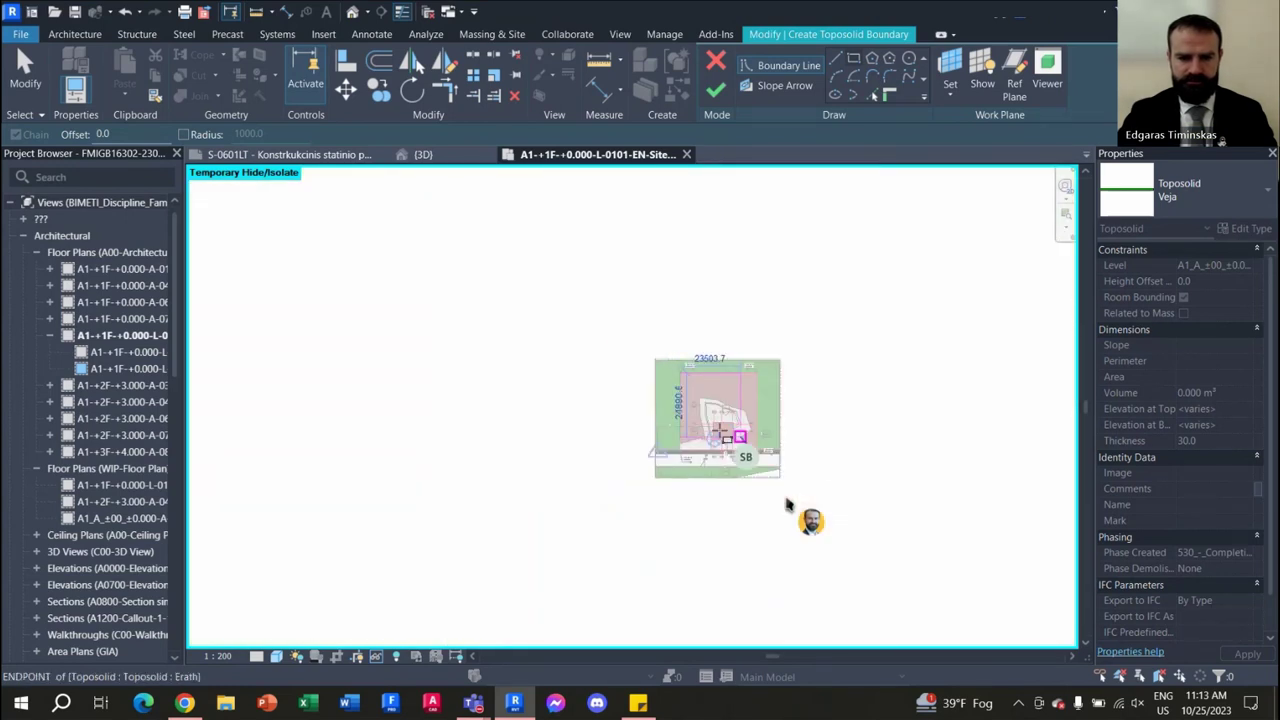
pyautogui.scroll(3, 766, 466)
pyautogui.scroll(4, 803, 474)
pyautogui.scroll(3, 810, 477)
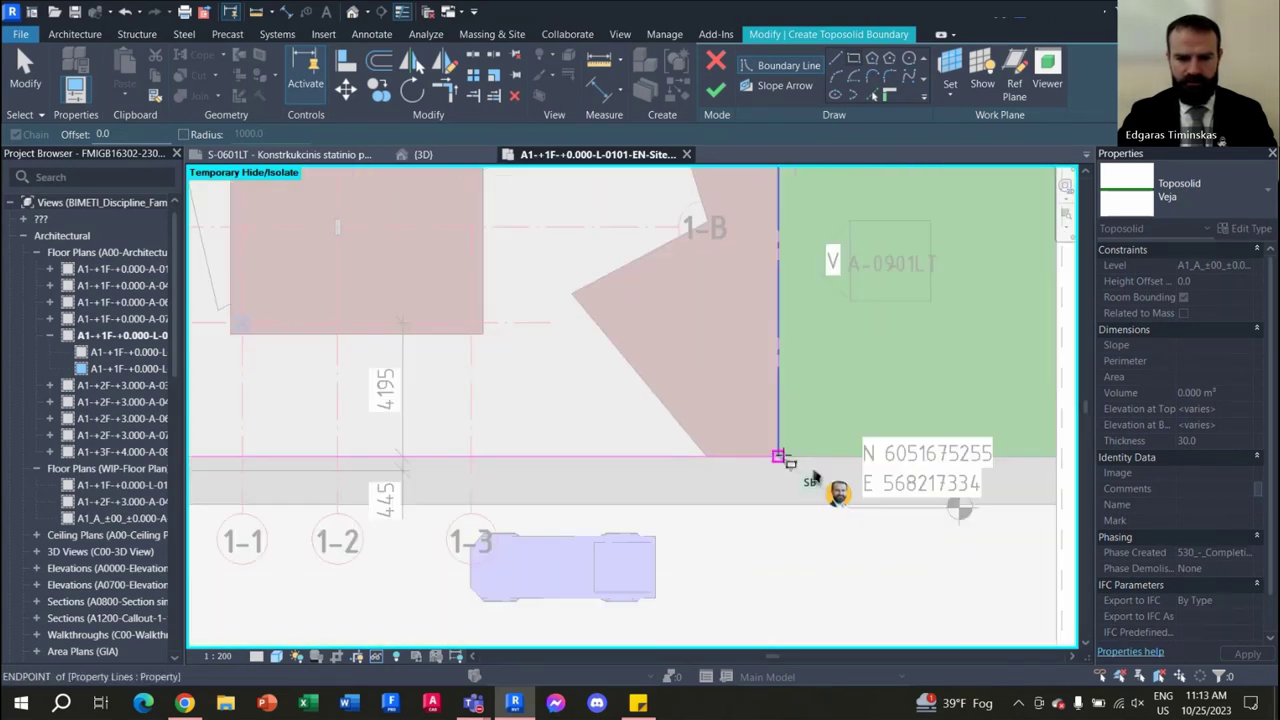
pyautogui.scroll(2, 810, 477)
pyautogui.click(776, 458)
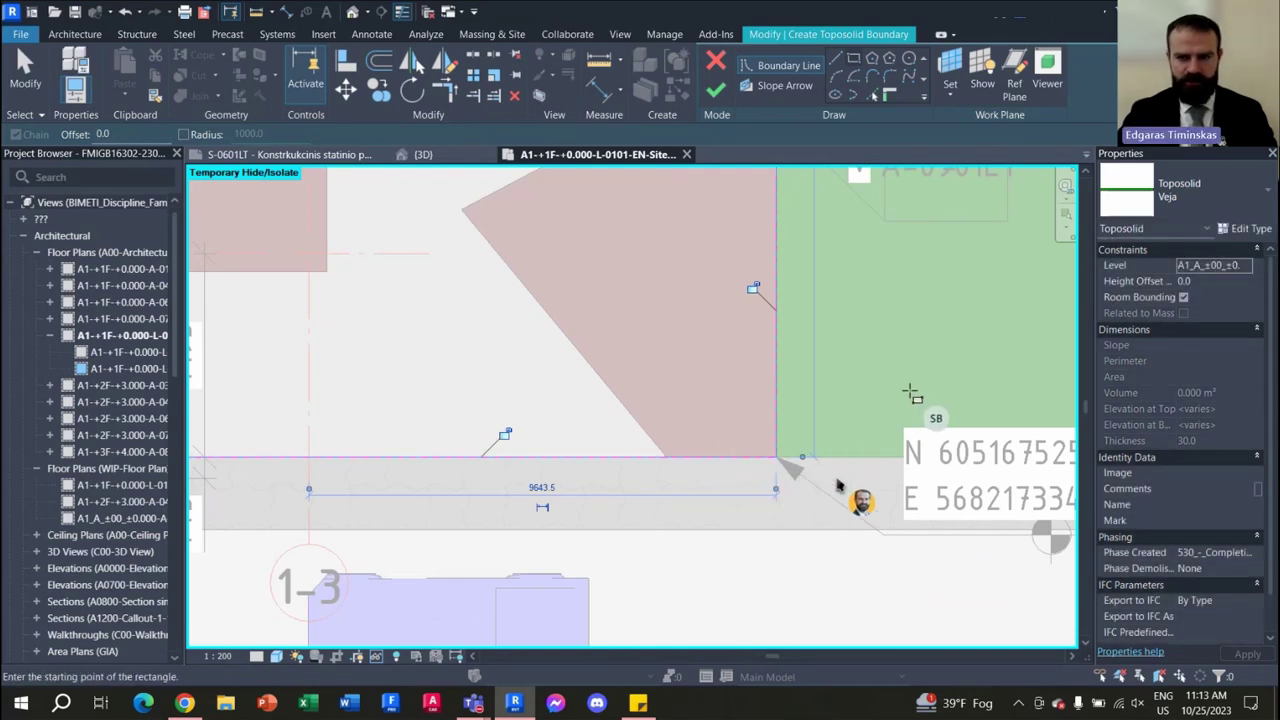
# - Draw a second 7940 × 6740 rectangle around the building footprint as a cut-out
pyautogui.scroll(-2, 800, 370)
pyautogui.scroll(-2, 674, 346)
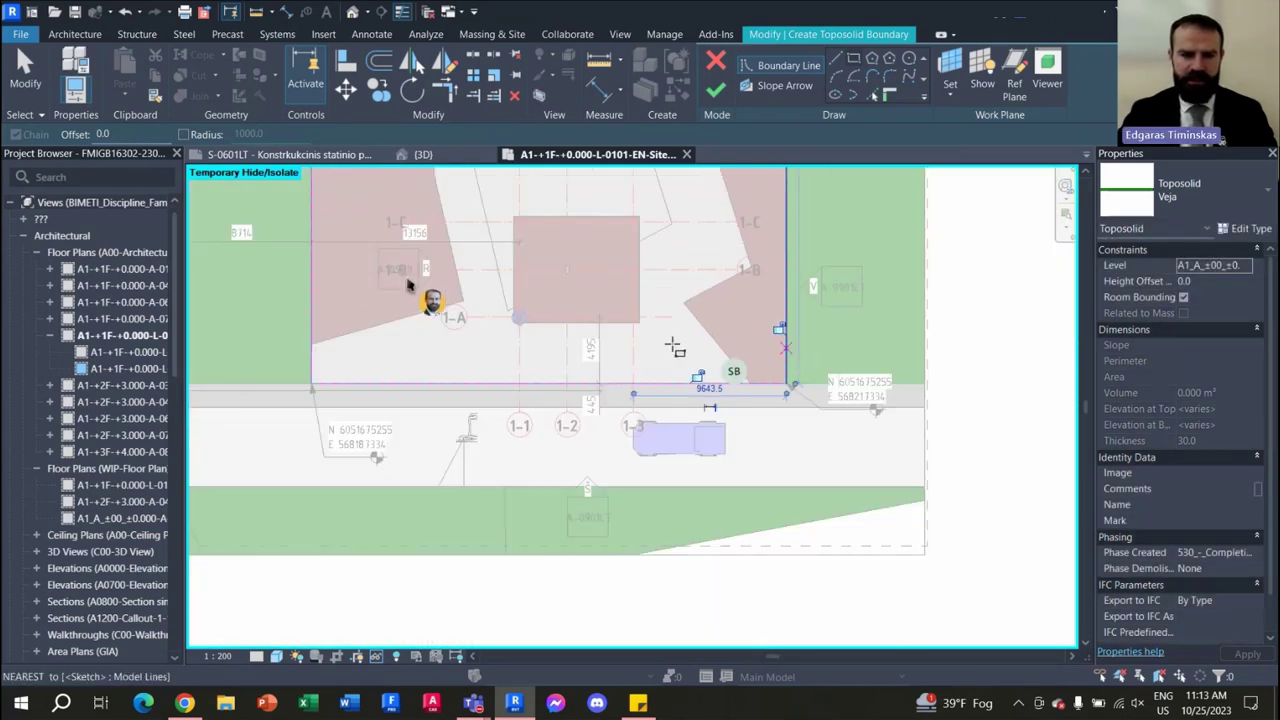
pyautogui.scroll(-3, 450, 360)
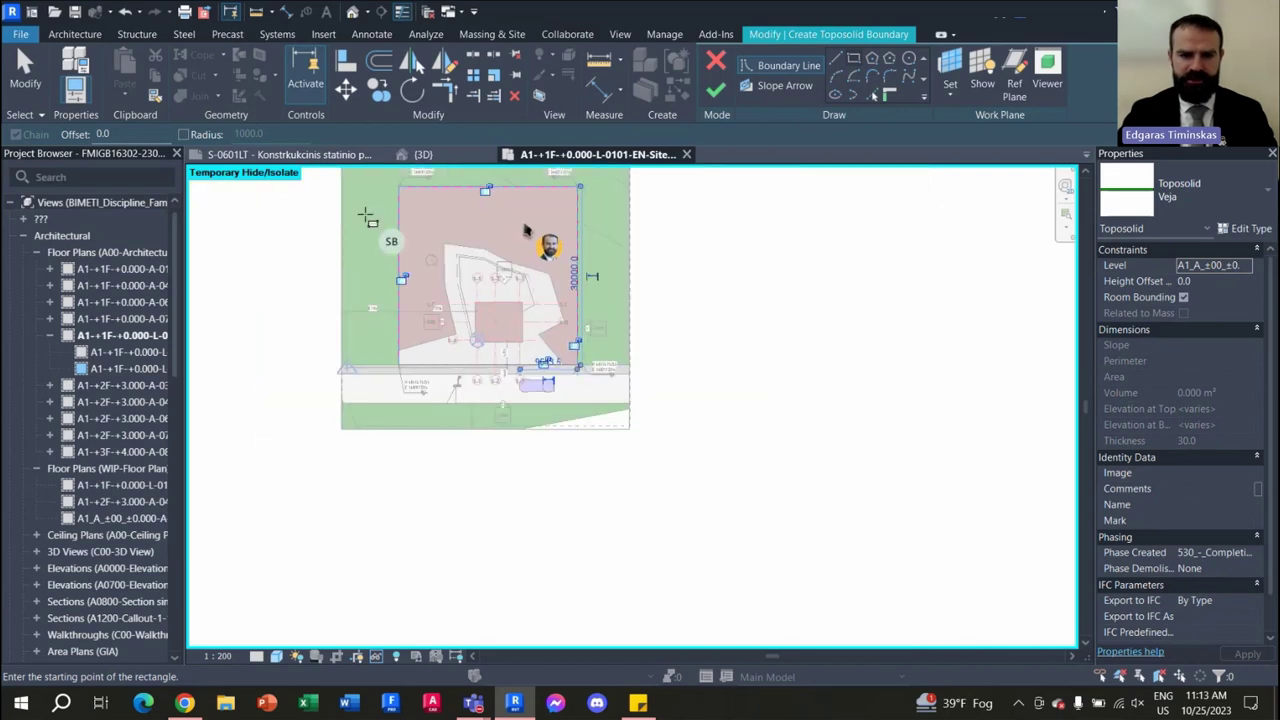
pyautogui.scroll(2, 525, 235)
pyautogui.scroll(1, 508, 314)
pyautogui.scroll(1, 491, 343)
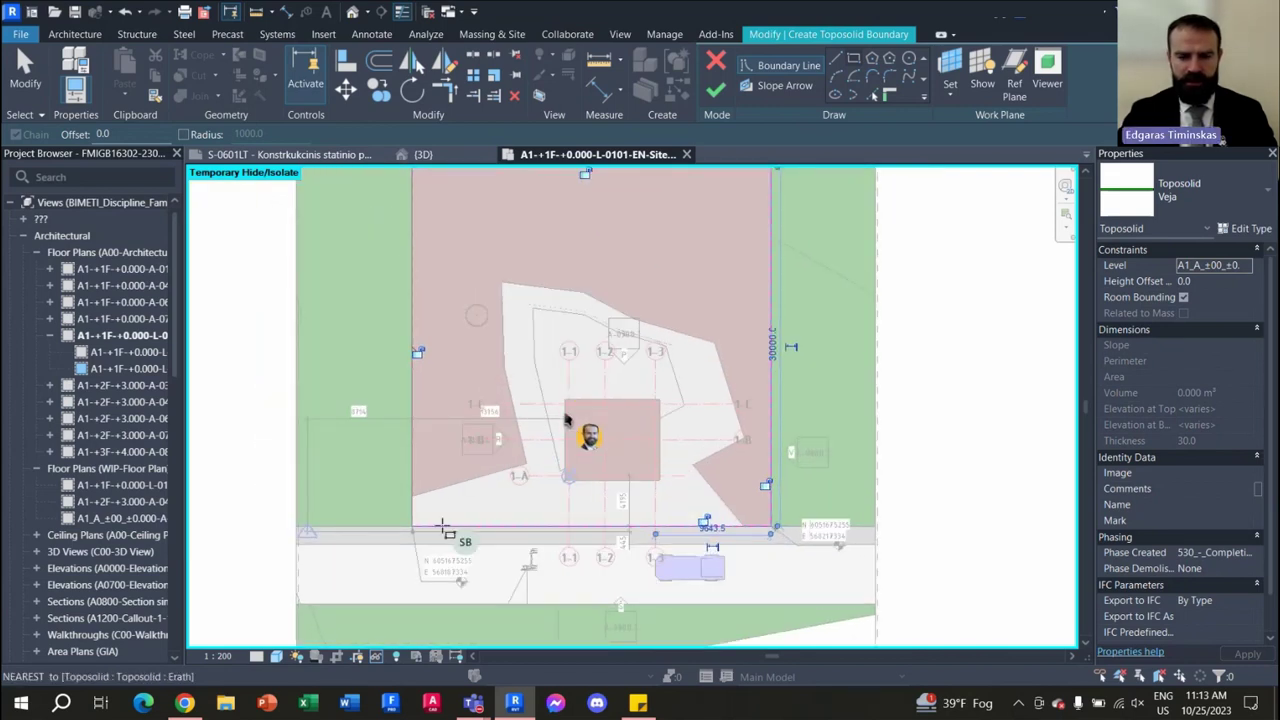
pyautogui.scroll(1, 638, 442)
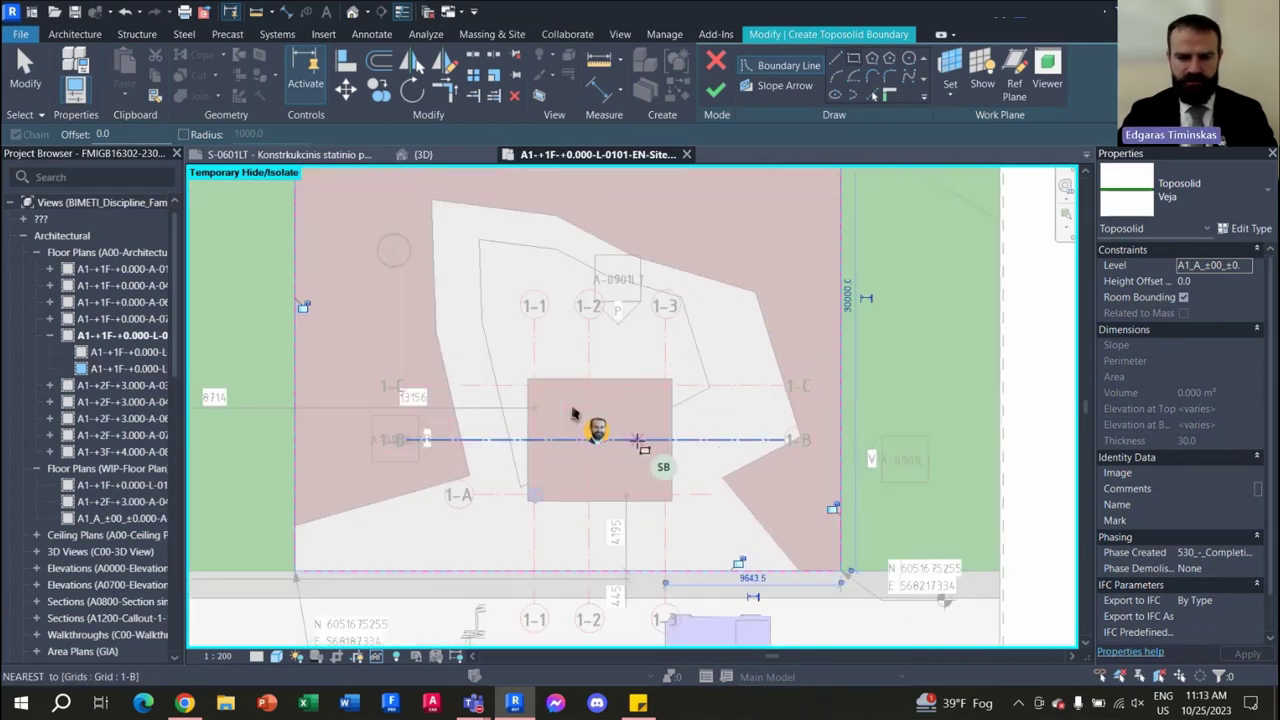
pyautogui.scroll(1, 573, 415)
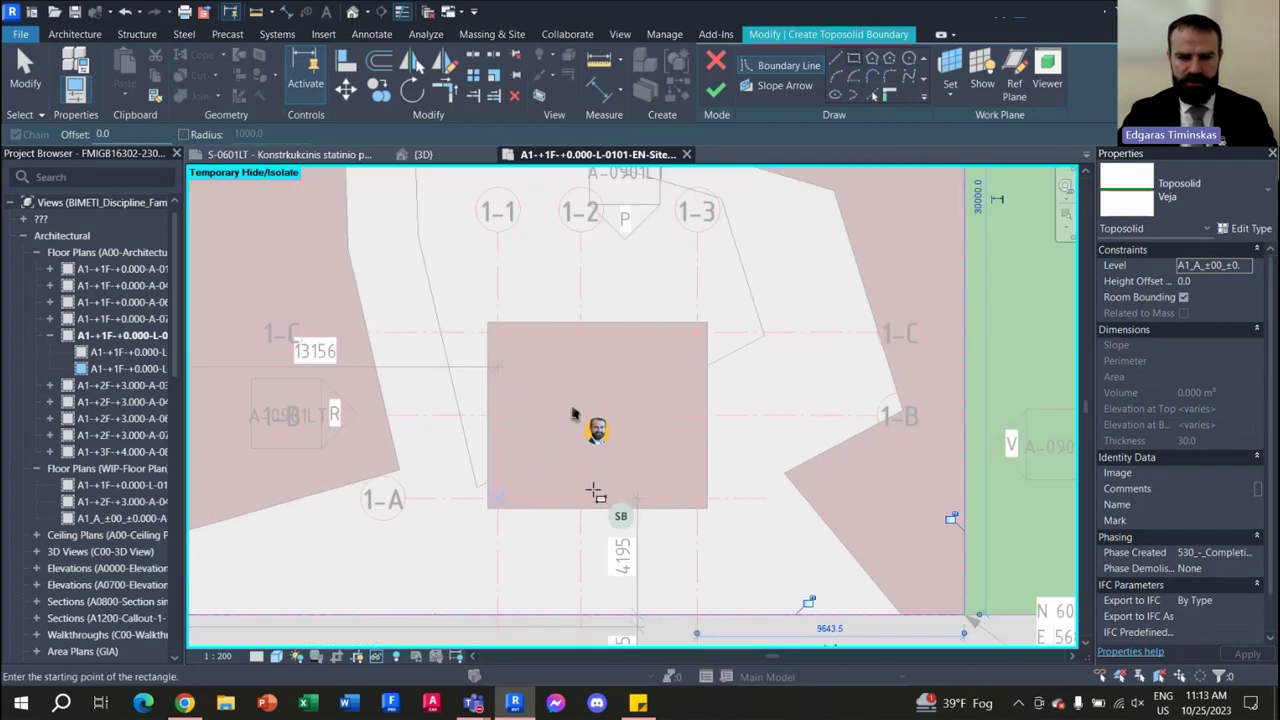
pyautogui.click(487, 322)
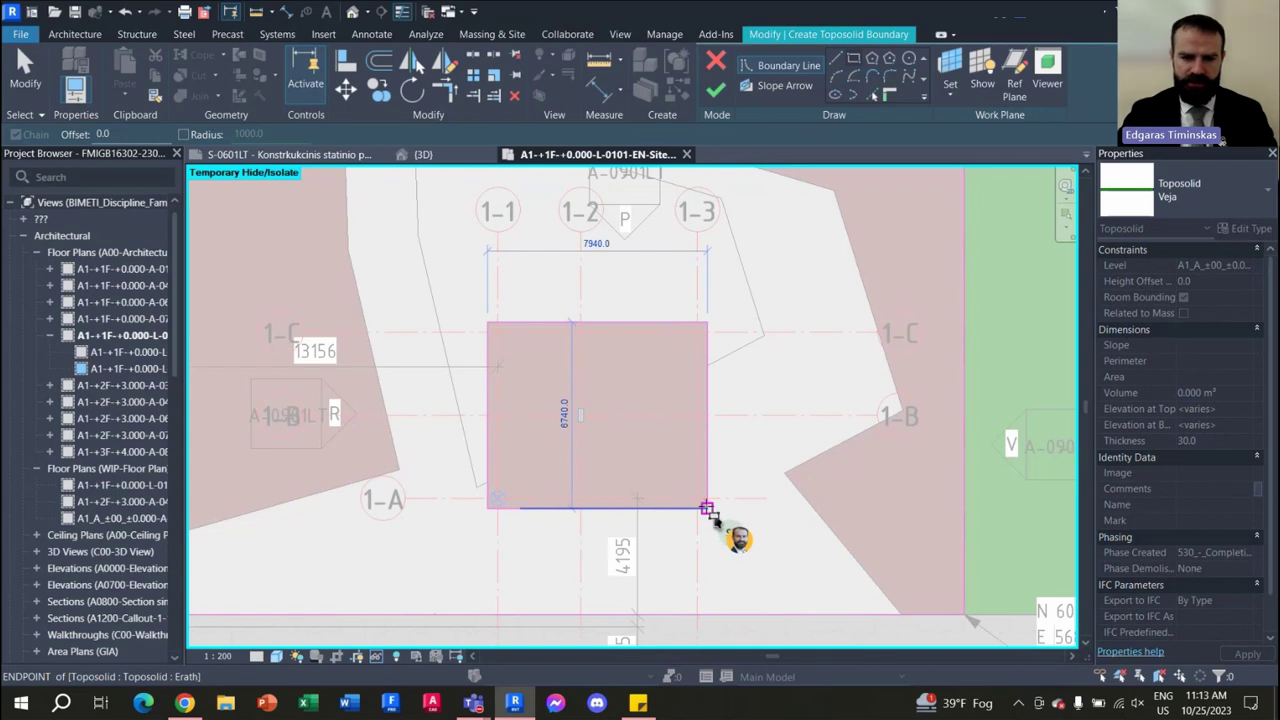
pyautogui.click(707, 508)
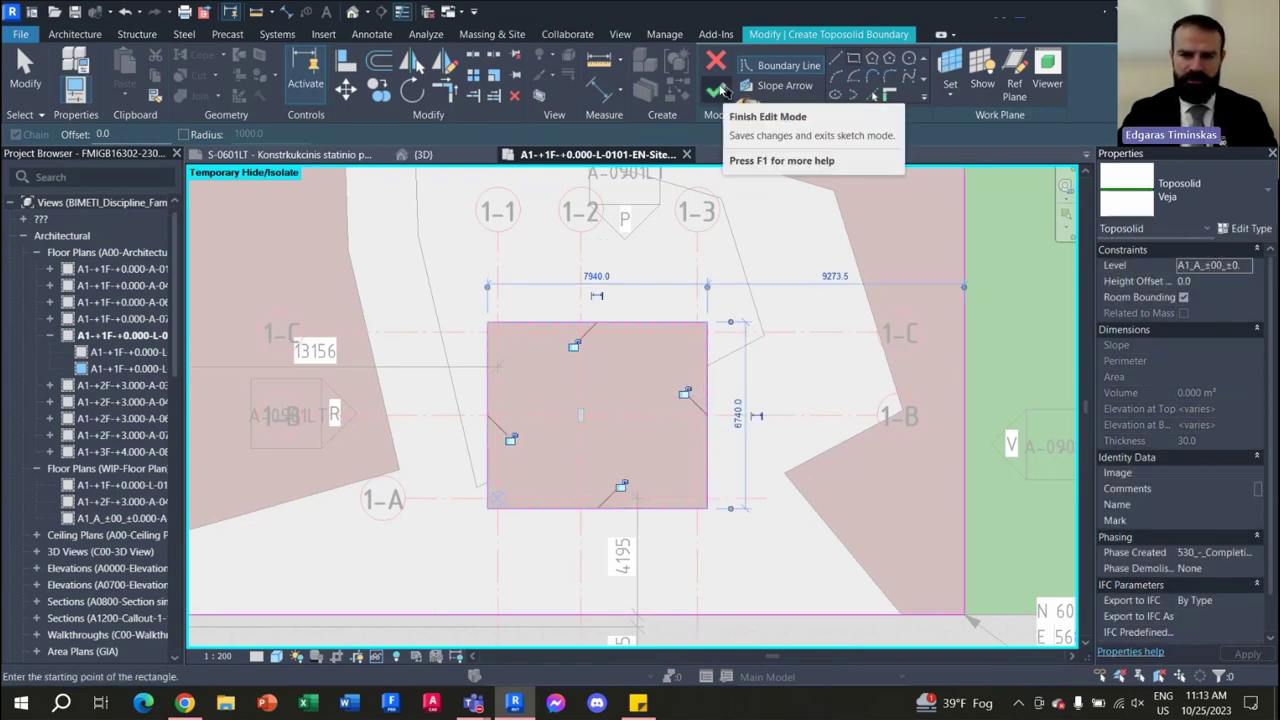
# - Set the toposolid's Level to ZZ_G_-01_-0.450
pyautogui.click(1236, 272)
pyautogui.click(1246, 266)
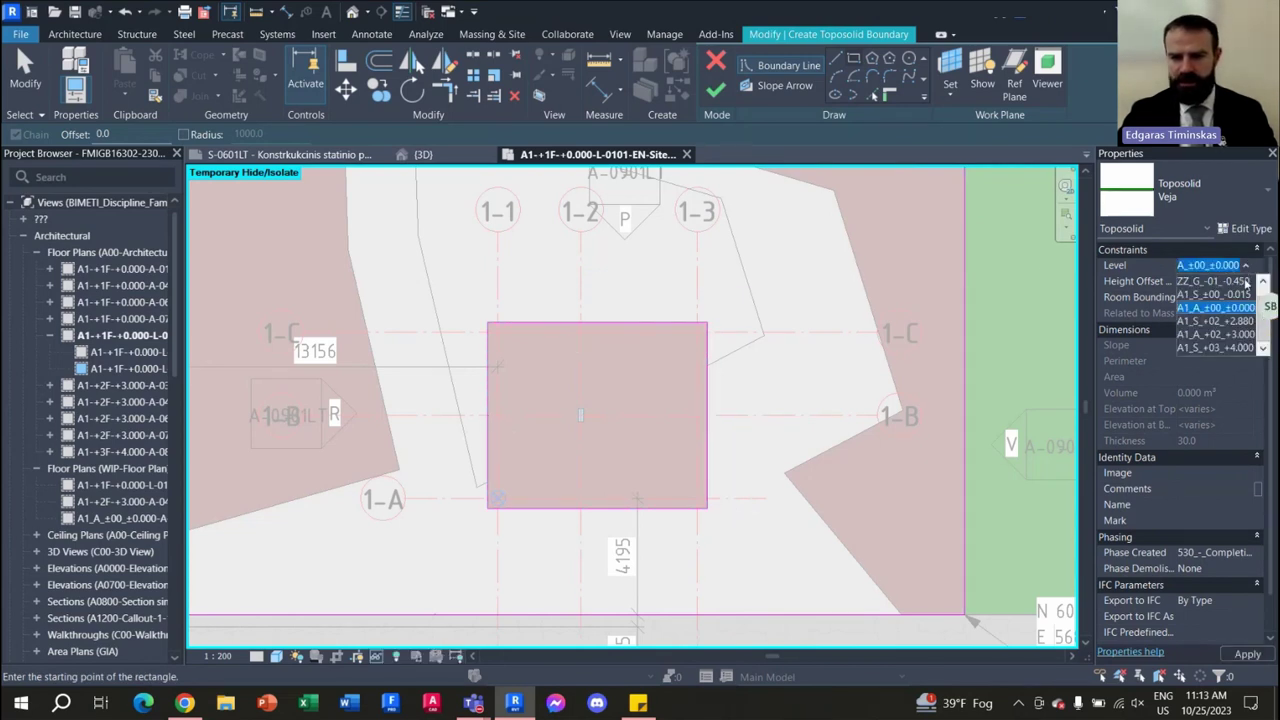
pyautogui.click(1246, 283)
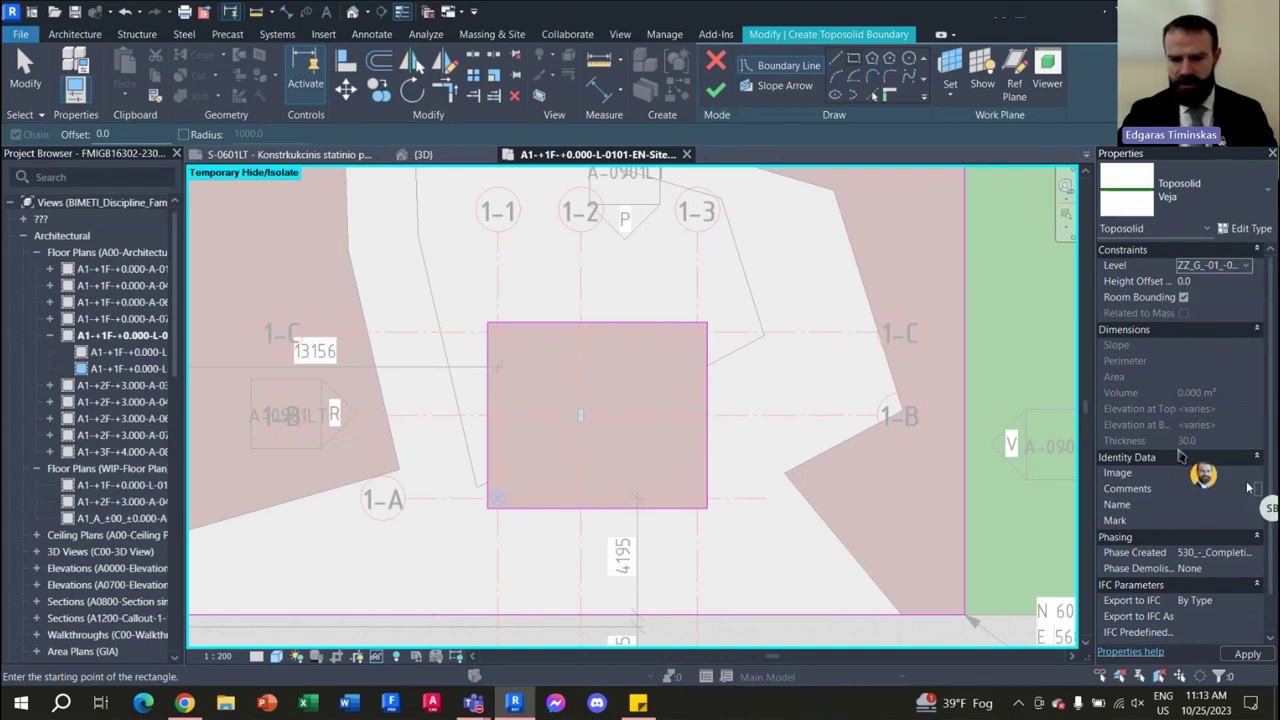
pyautogui.scroll(-1, 1195, 480)
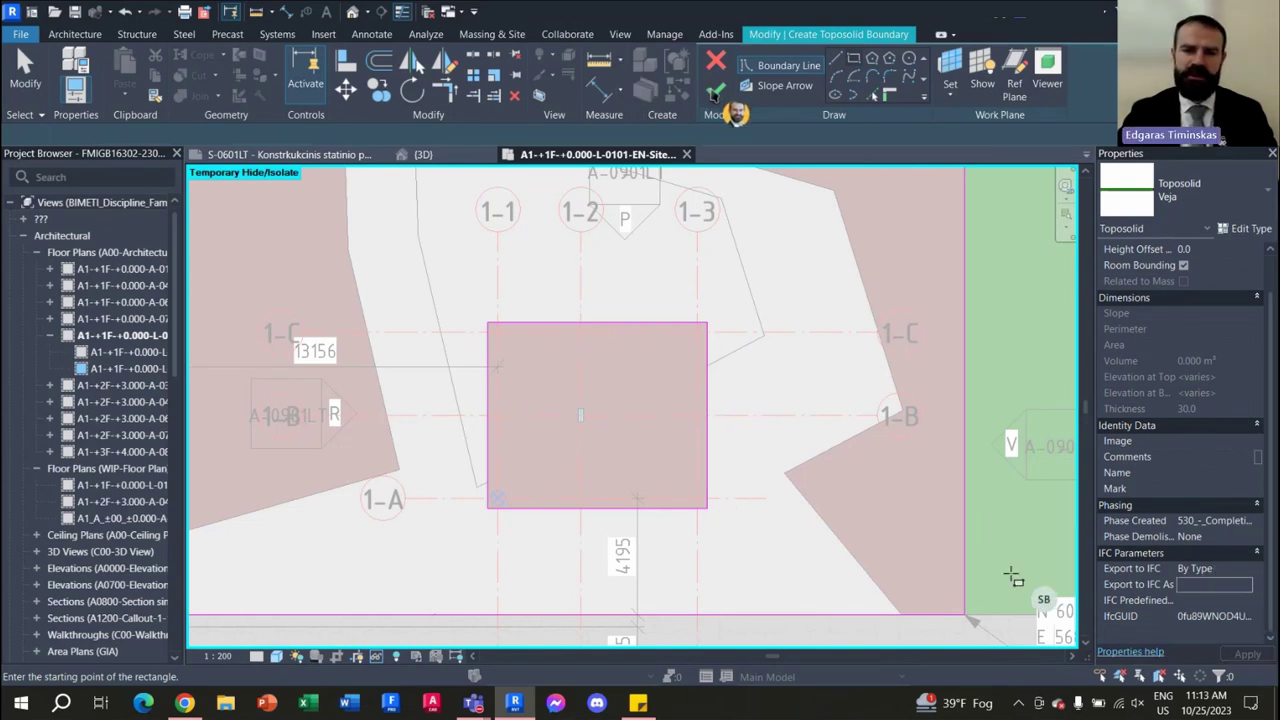
# - Finish the Veja toposolid sketch despite the overlap warning and switch to the 3D view
pyautogui.click(712, 92)
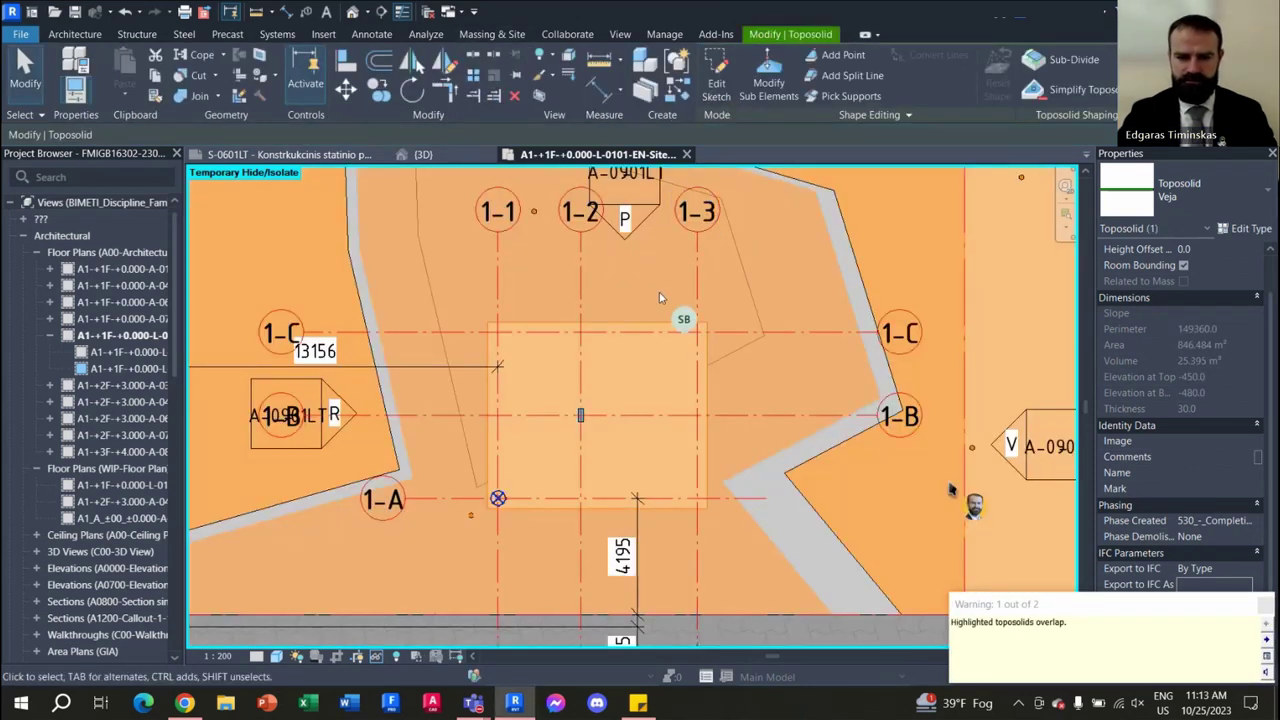
pyautogui.scroll(-3, 660, 295)
pyautogui.scroll(-3, 660, 295)
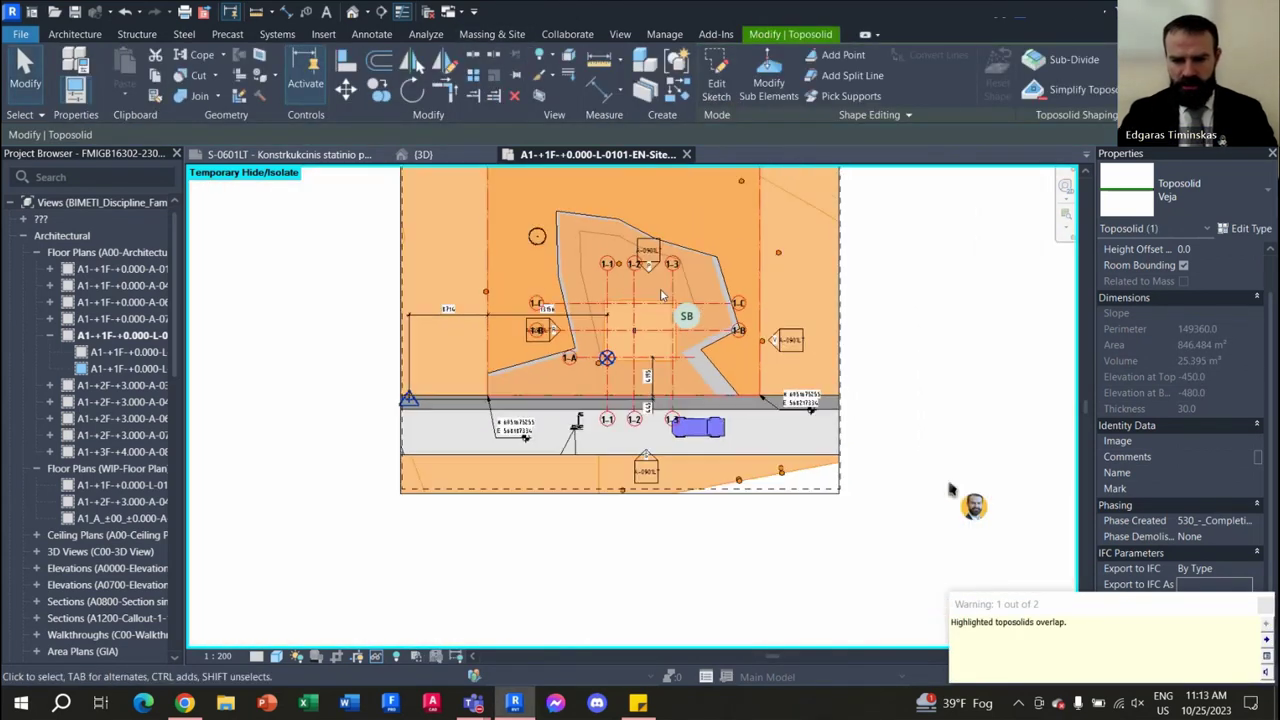
pyautogui.scroll(-2, 600, 260)
pyautogui.scroll(2, 517, 197)
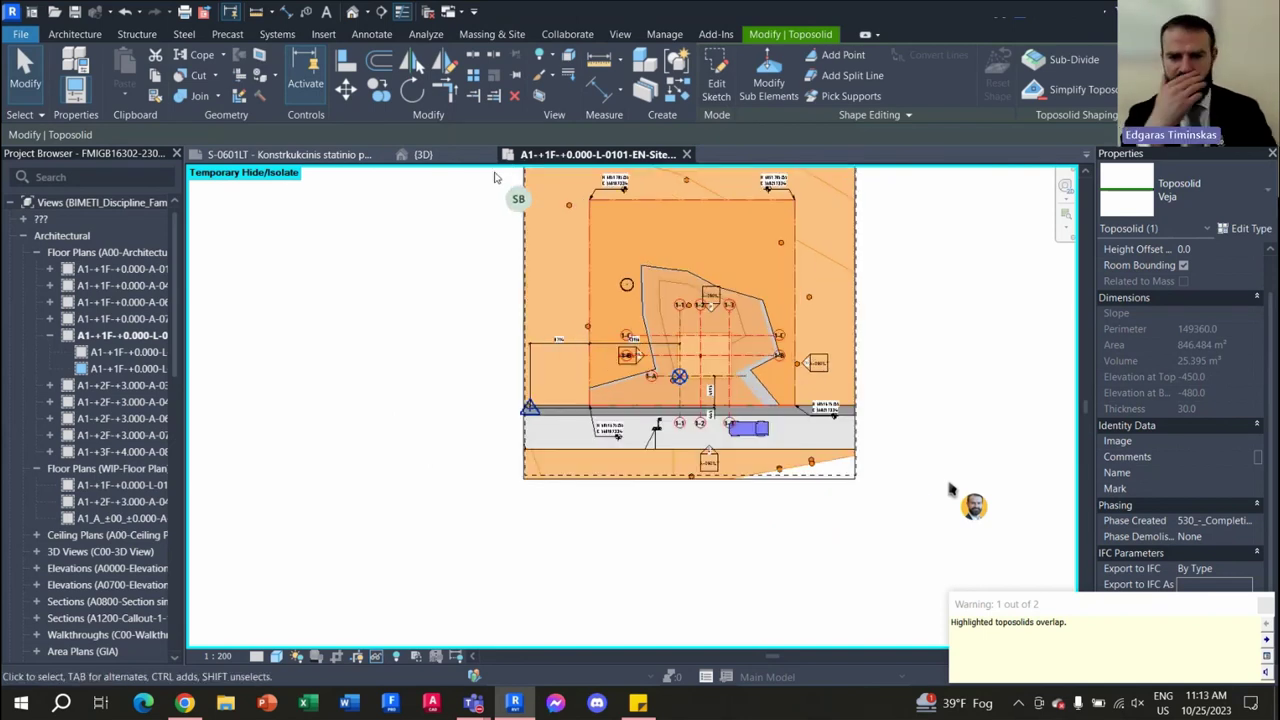
pyautogui.scroll(1, 930, 308)
pyautogui.scroll(1, 990, 395)
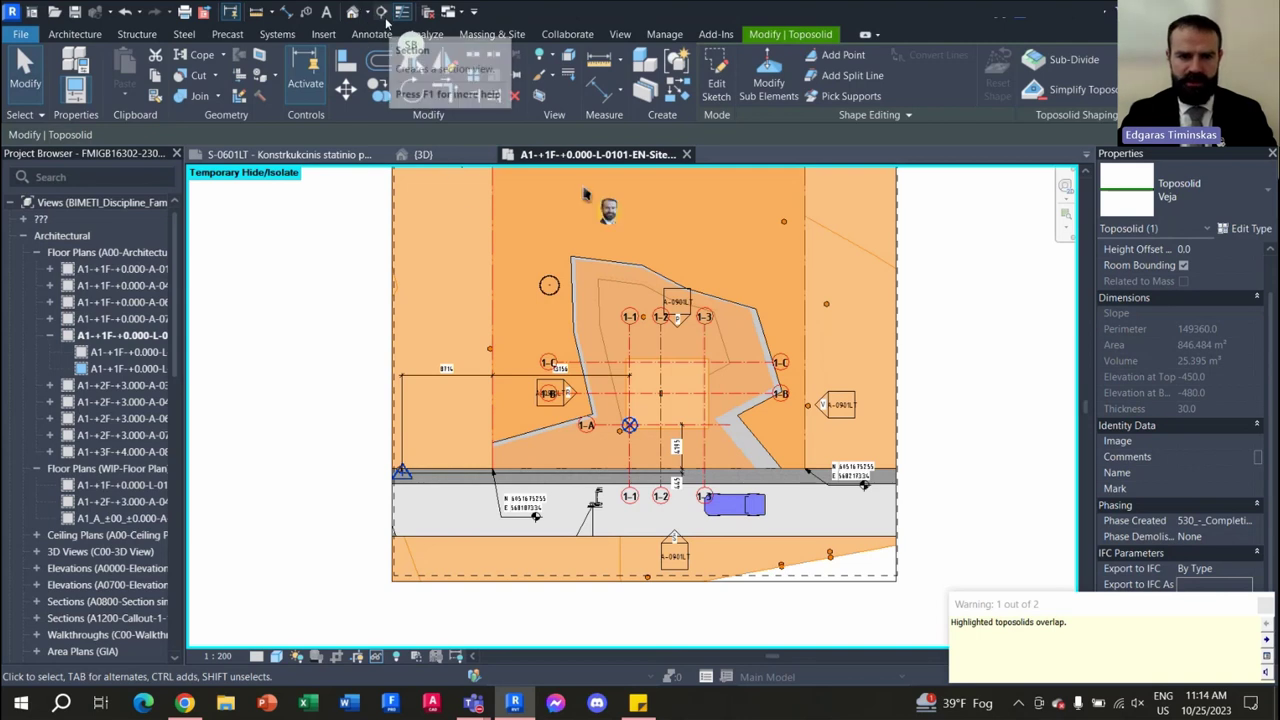
pyautogui.click(450, 155)
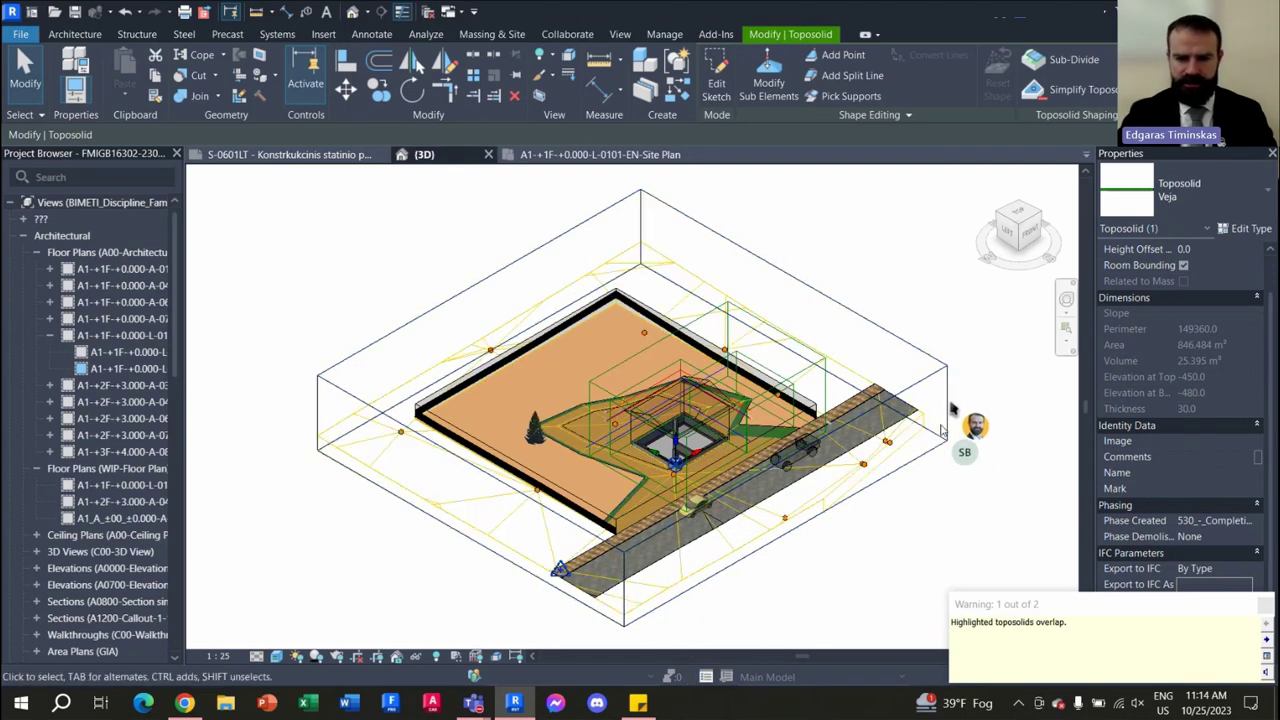
# - Change the 3D view's Scope Box from ZZ_Site to None, keeping Section Box enabled
pyautogui.click(952, 408)
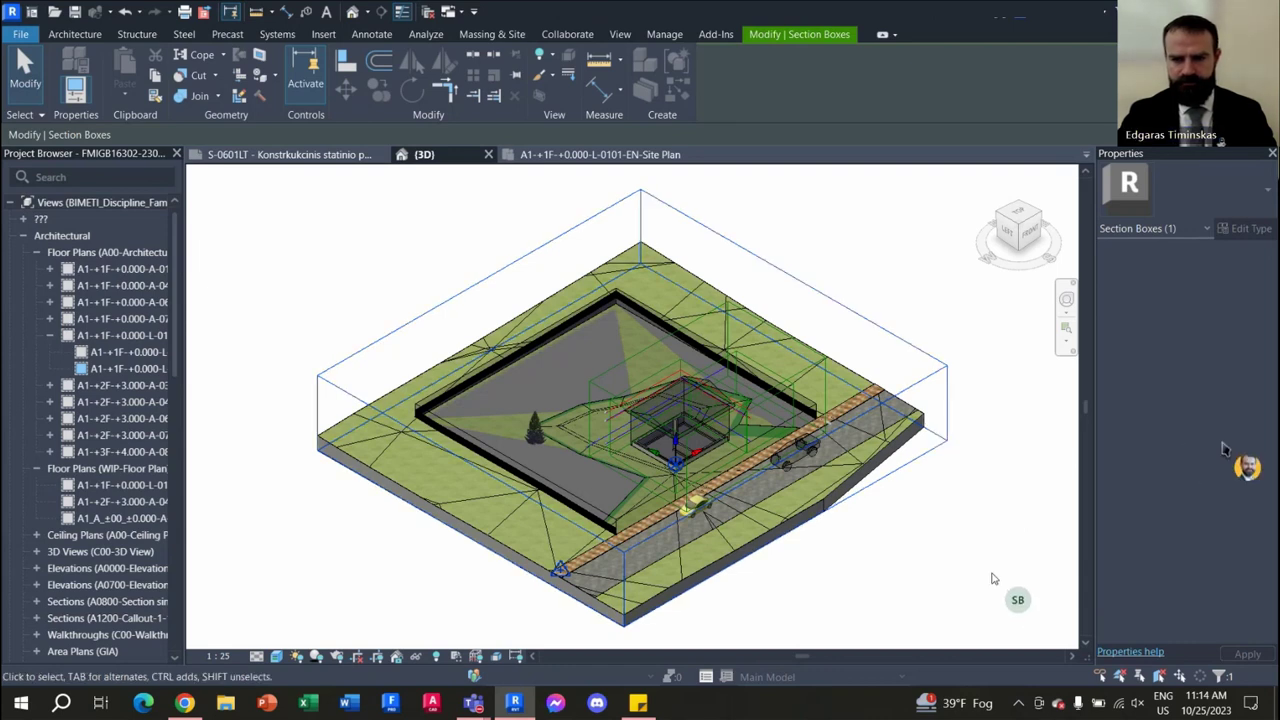
pyautogui.press('Escape')
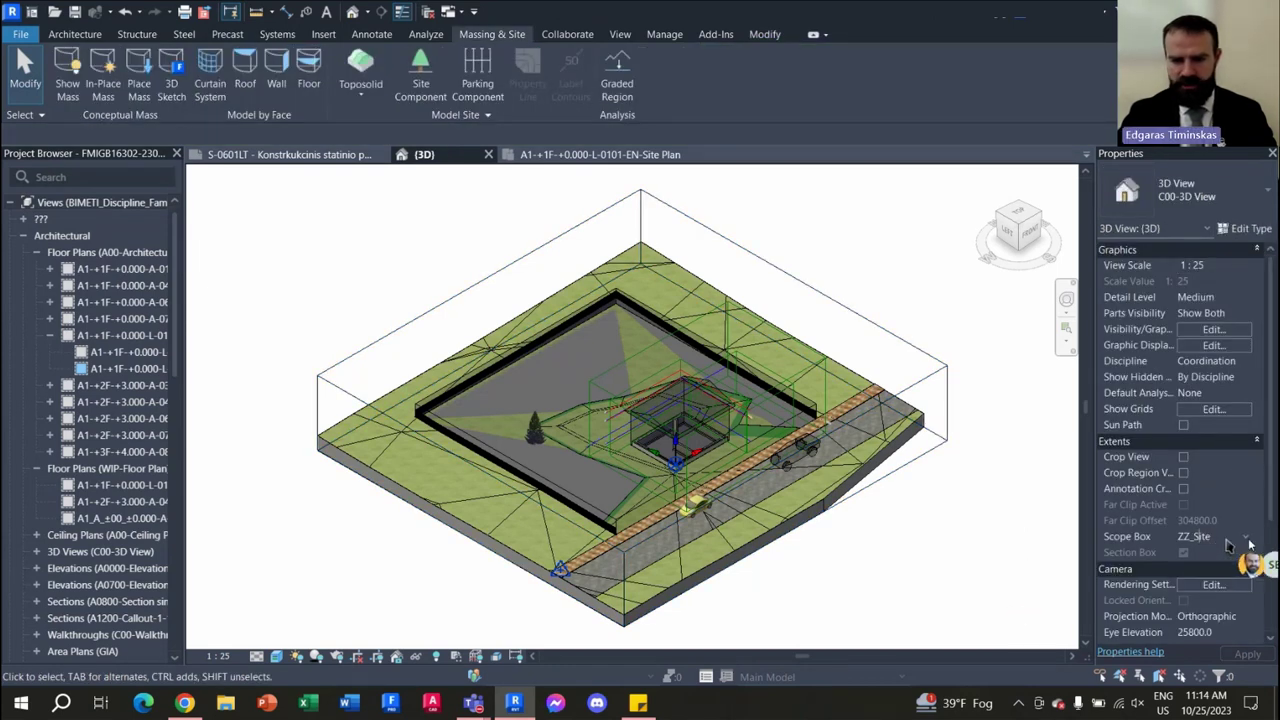
pyautogui.click(1246, 538)
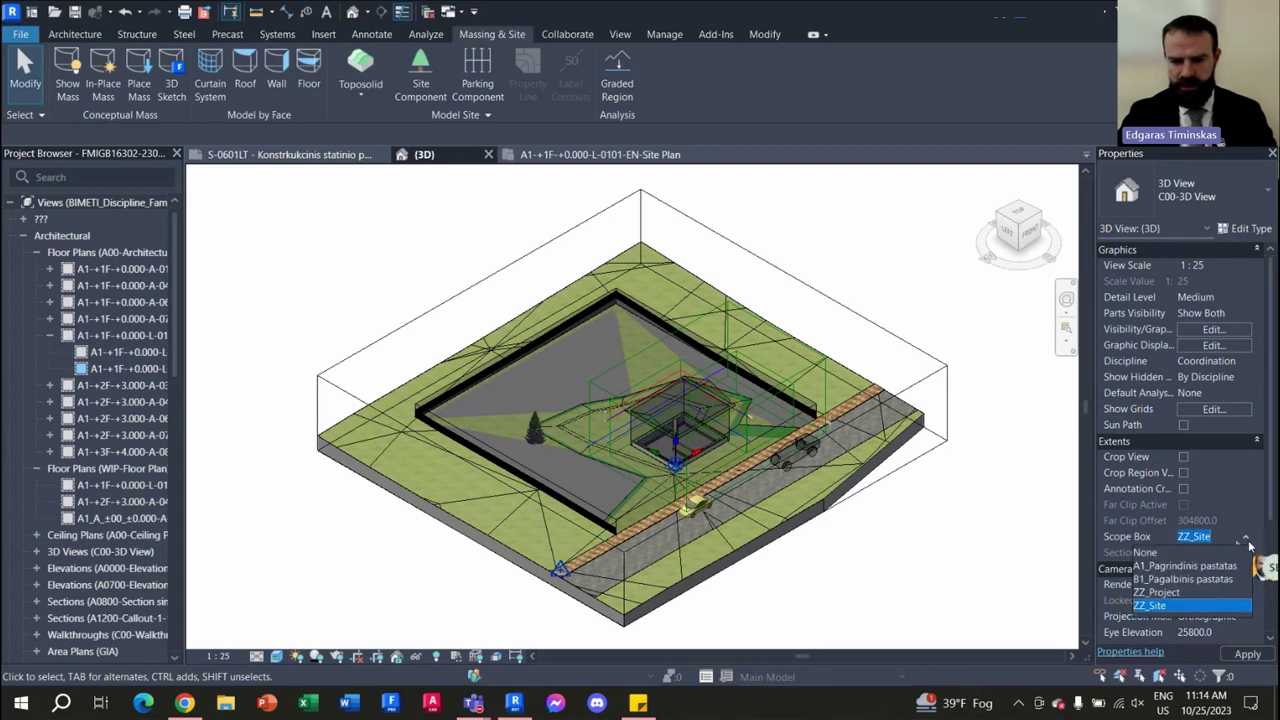
pyautogui.click(1150, 552)
pyautogui.click(1183, 553)
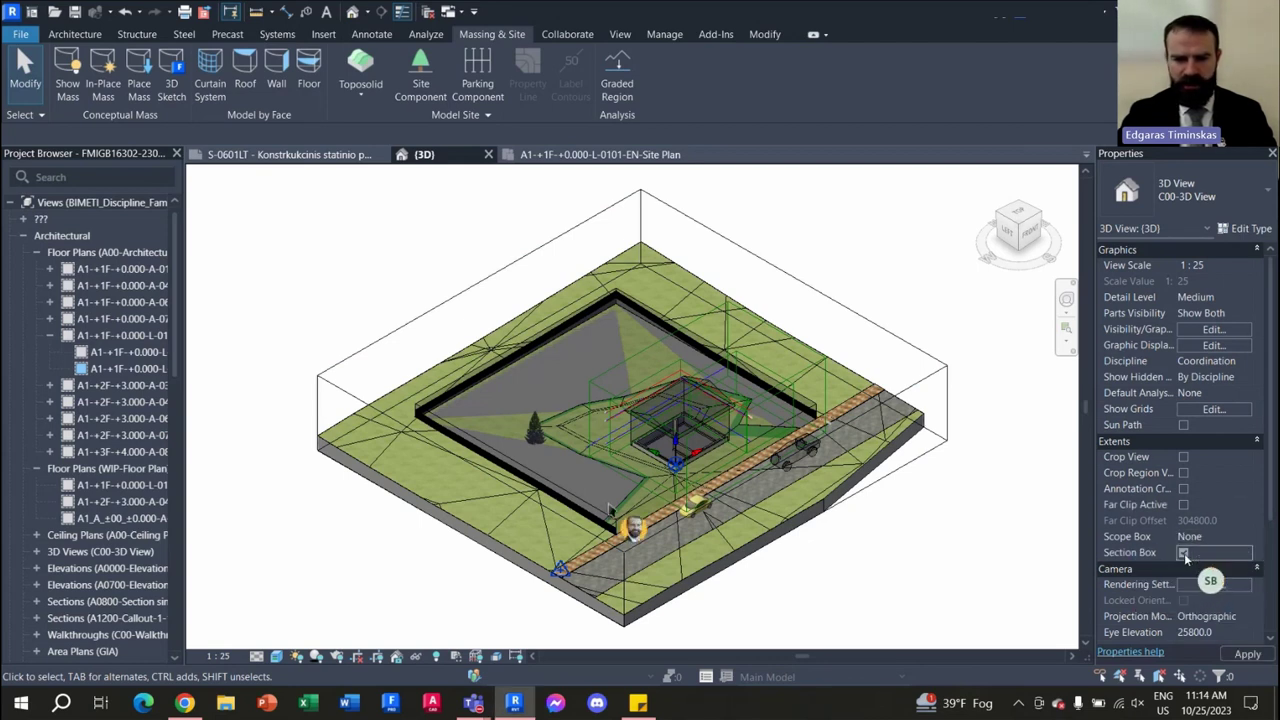
# - Drag the ZZ_Site scope box and its left corner to sit around the grass toposolid
pyautogui.click(950, 392)
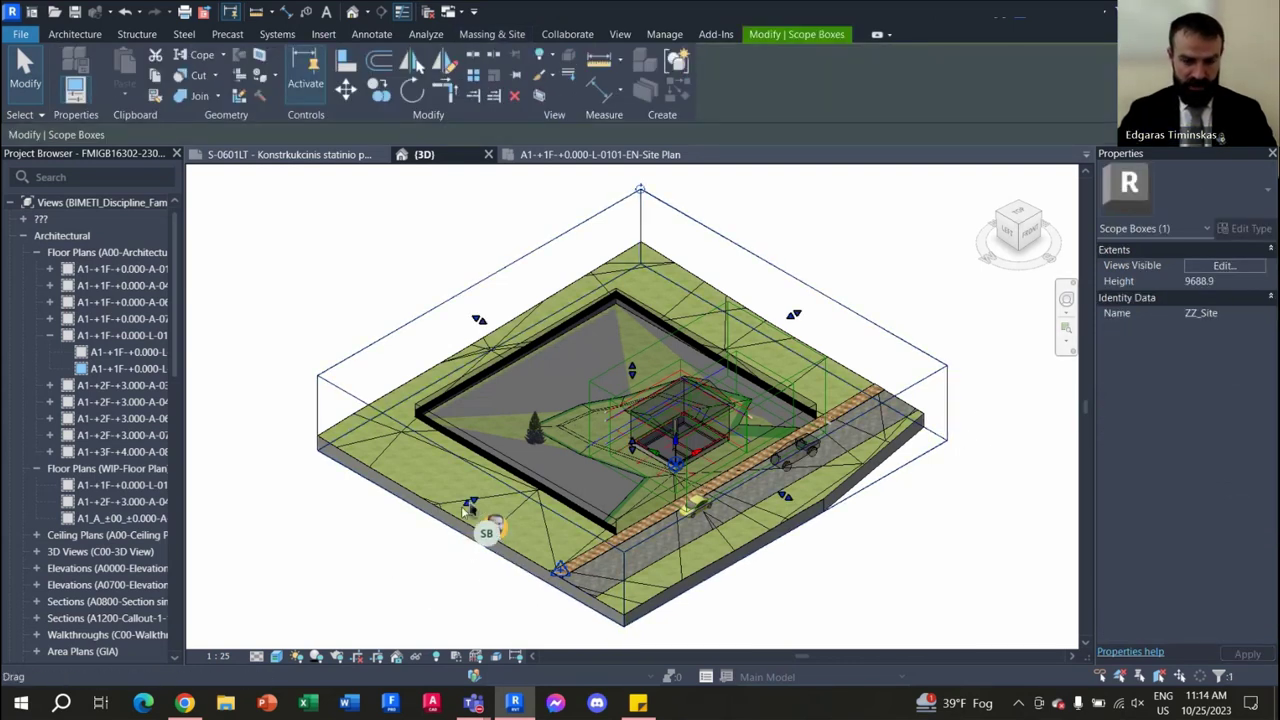
pyautogui.moveTo(470, 505)
pyautogui.mouseDown()
pyautogui.moveTo(450, 525)
pyautogui.moveTo(520, 505)
pyautogui.moveTo(621, 434)
pyautogui.mouseUp()
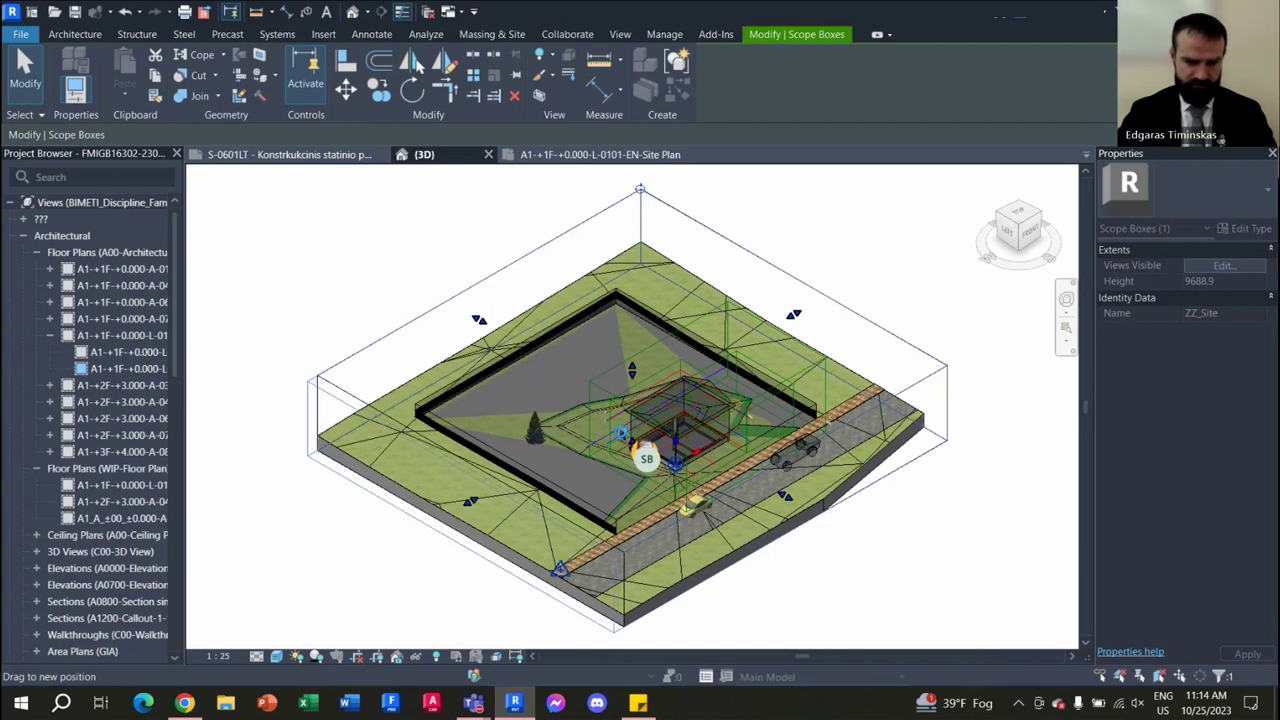
pyautogui.moveTo(620, 434); pyautogui.dragTo(620, 437)
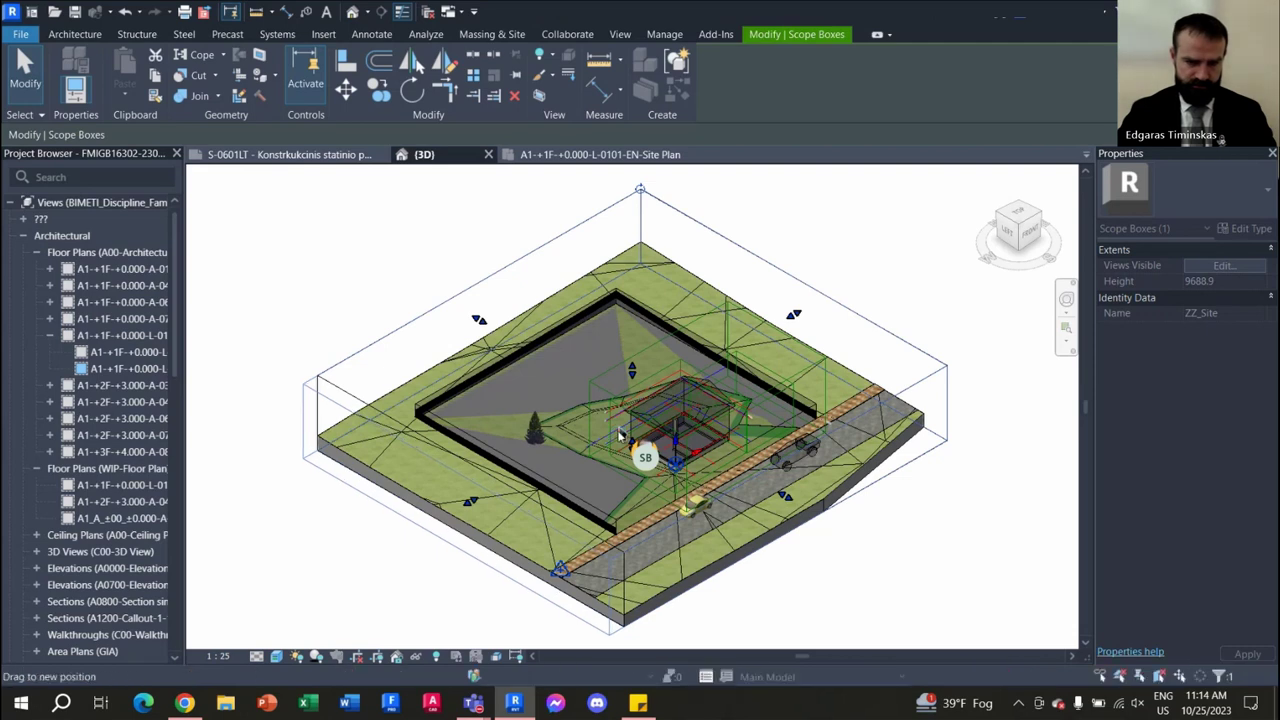
pyautogui.moveTo(620, 437); pyautogui.dragTo(646, 473)
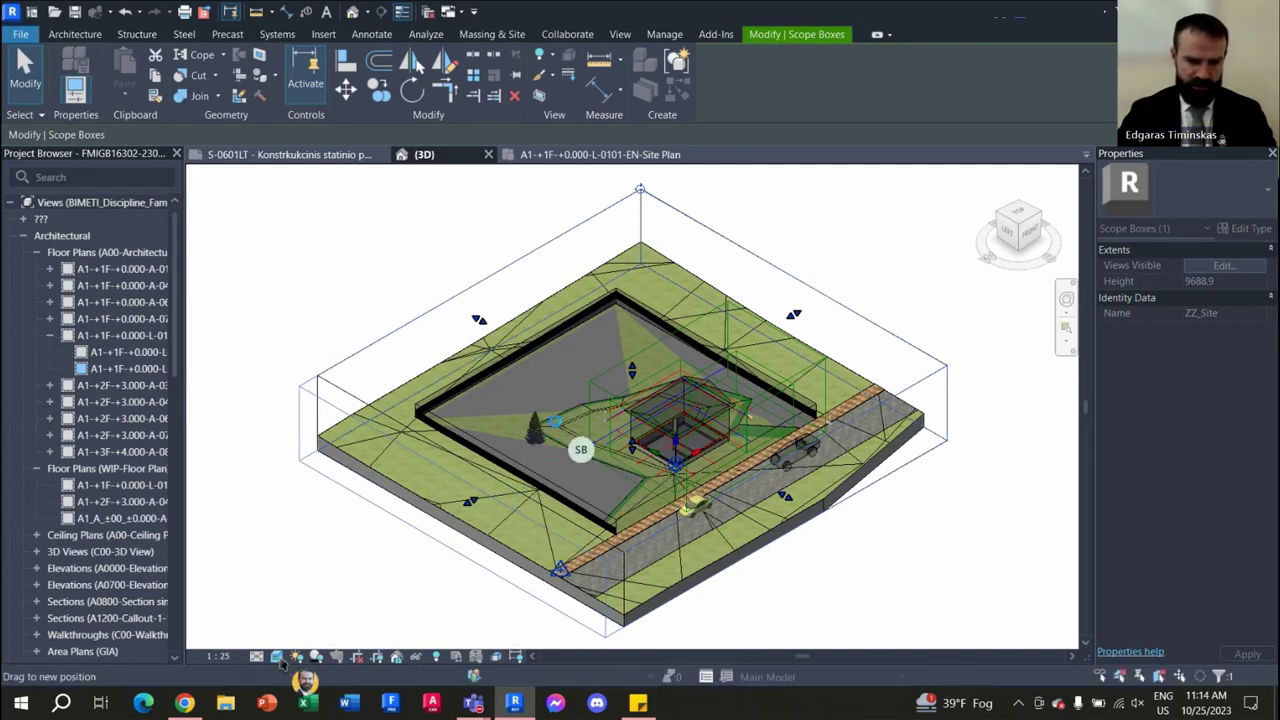
pyautogui.moveTo(560, 443); pyautogui.dragTo(545, 483)
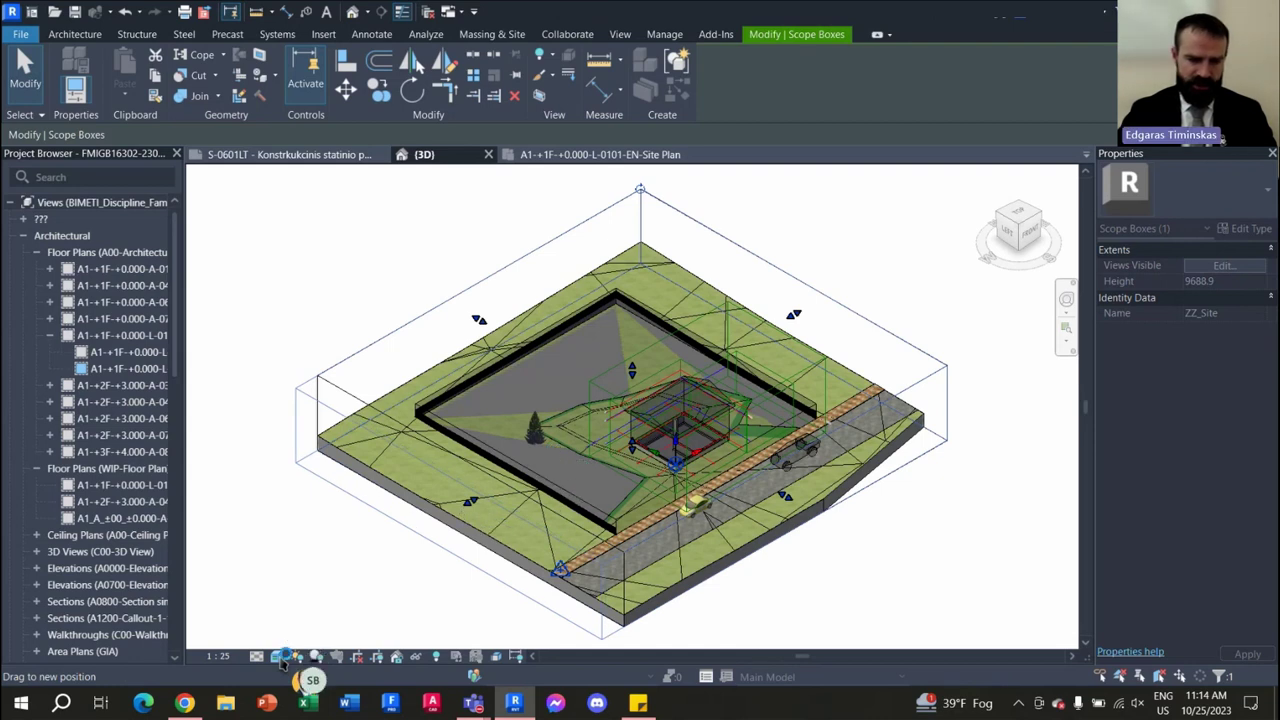
pyautogui.press('Down')
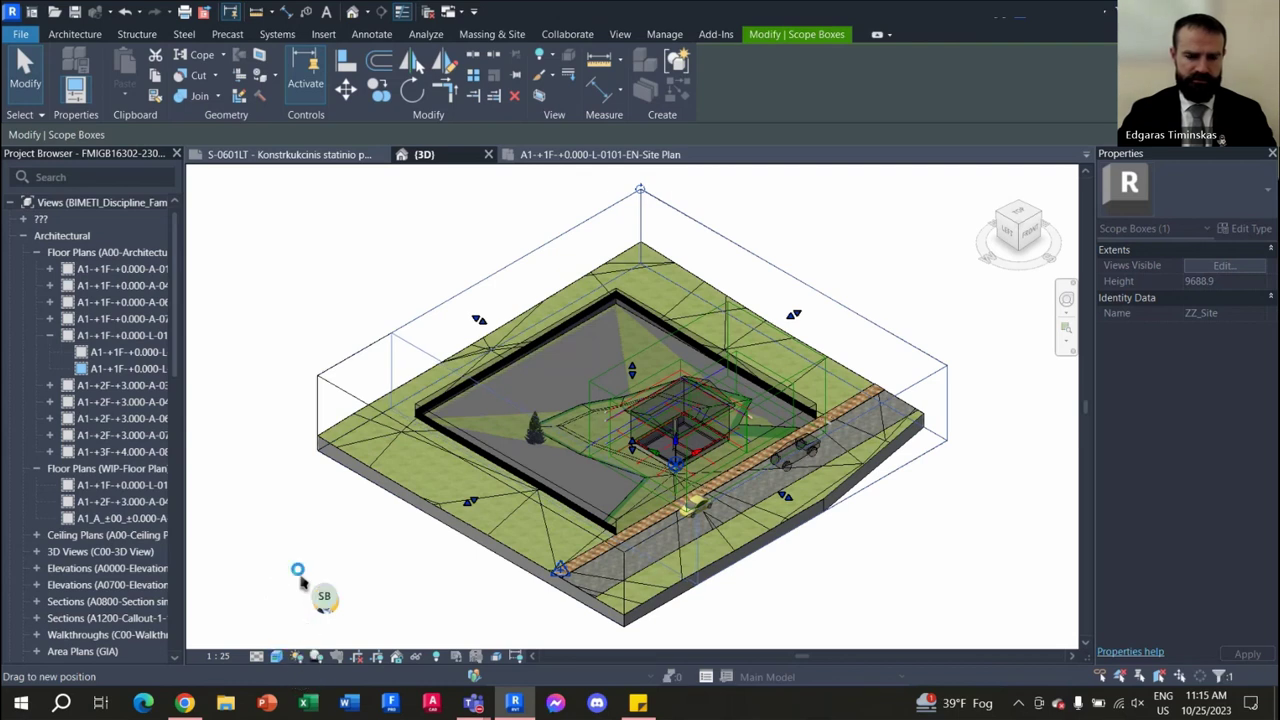
pyautogui.moveTo(276, 628); pyautogui.dragTo(295, 605)
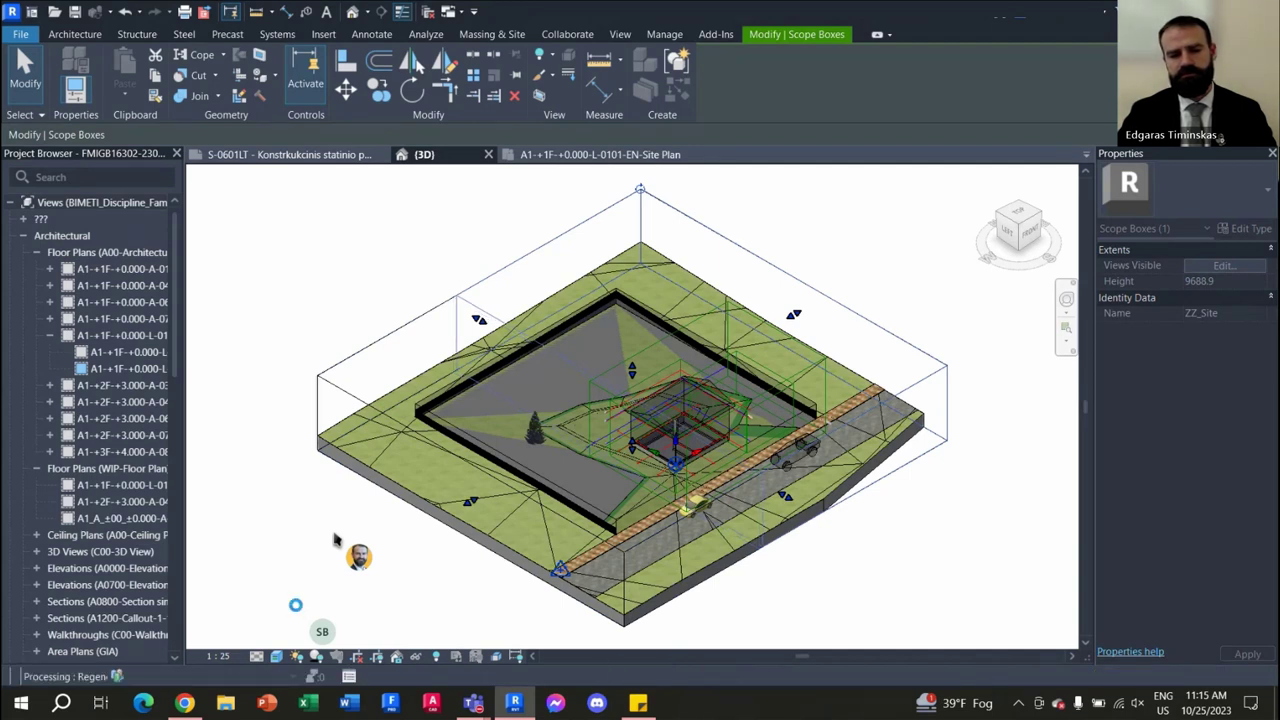
pyautogui.moveTo(295, 605); pyautogui.dragTo(297, 611)
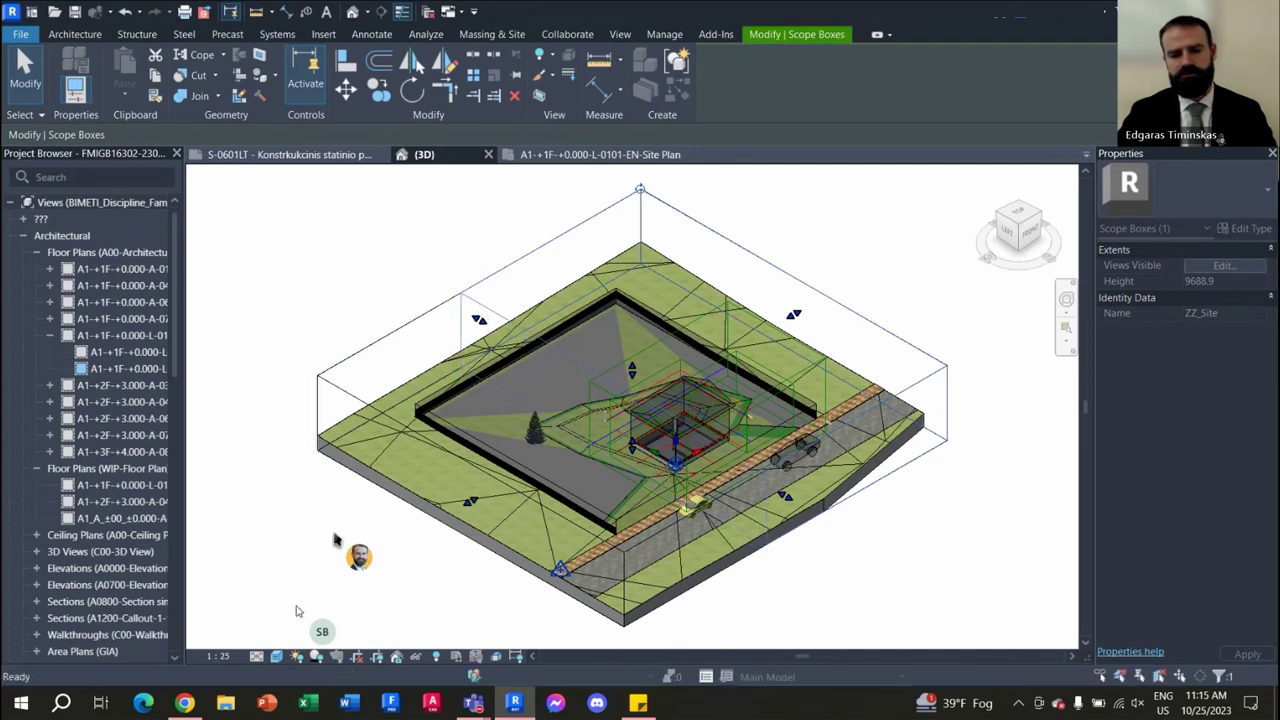
# - Try Consistent Colors, undo twice to restore the view, and reselect the ZZ_Site scope box
pyautogui.click(297, 611)
pyautogui.click(277, 656)
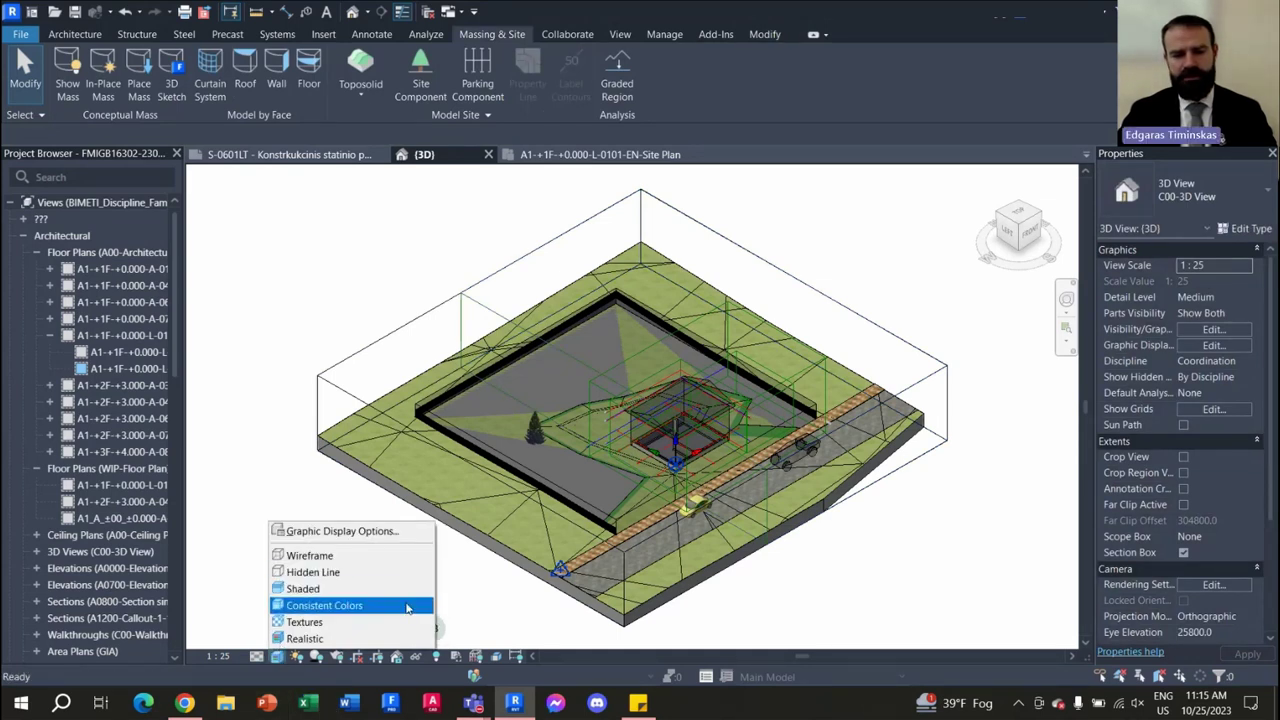
pyautogui.click(406, 607)
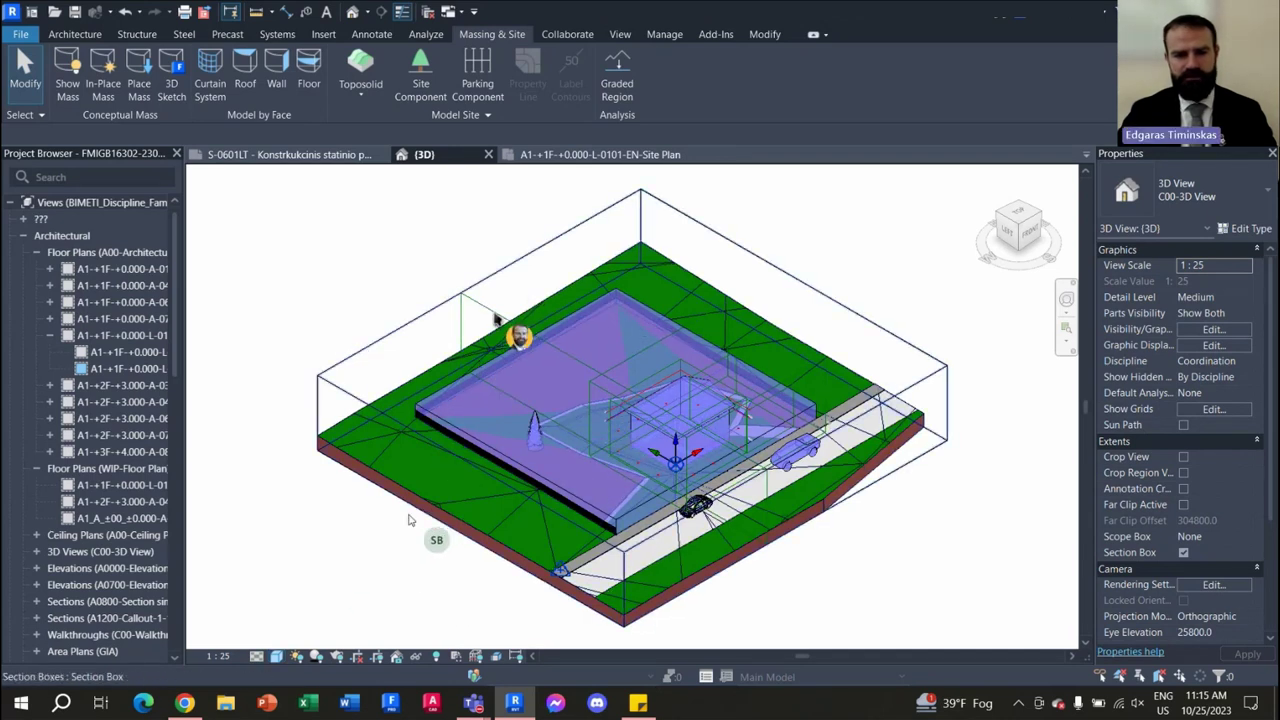
pyautogui.click(124, 13)
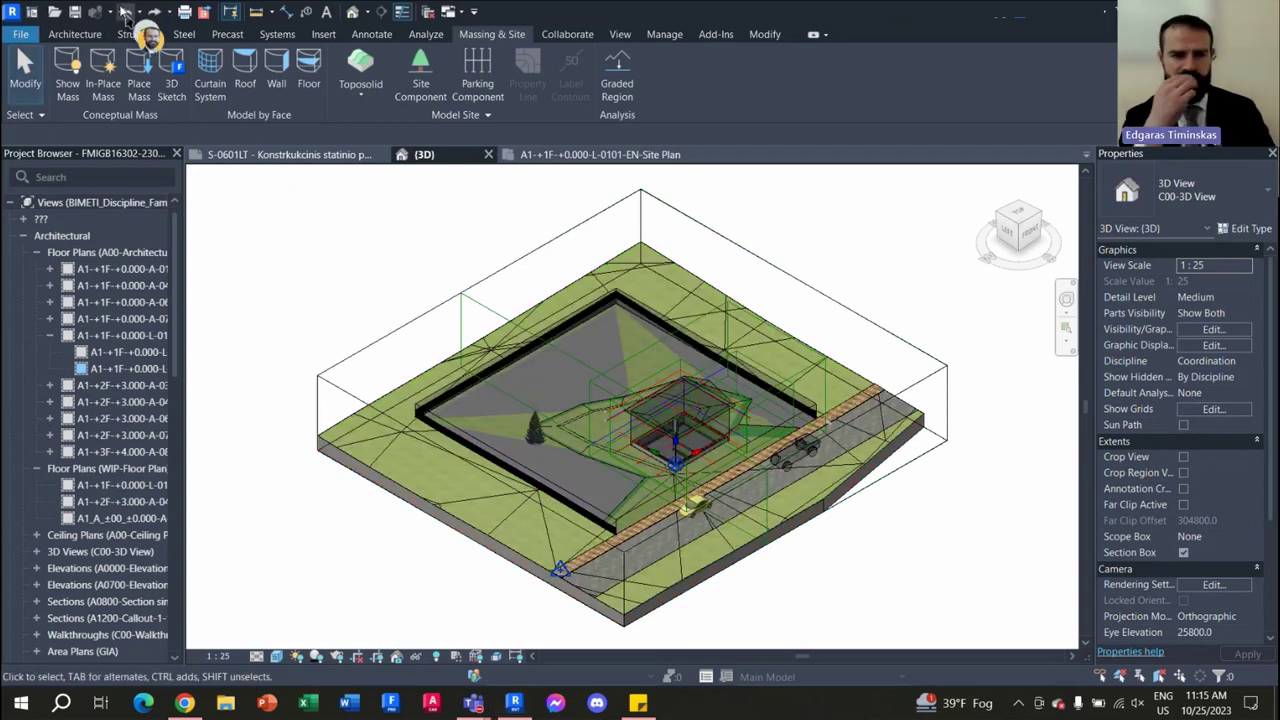
pyautogui.click(125, 12)
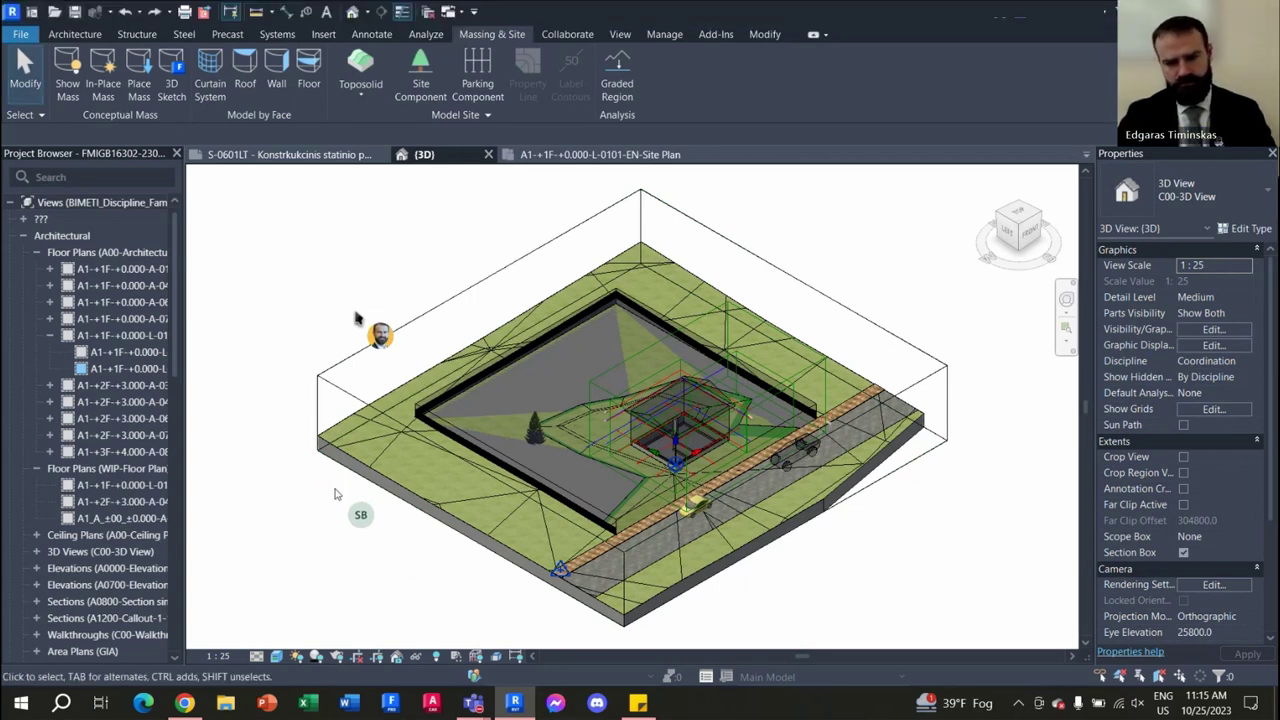
pyautogui.click(336, 370)
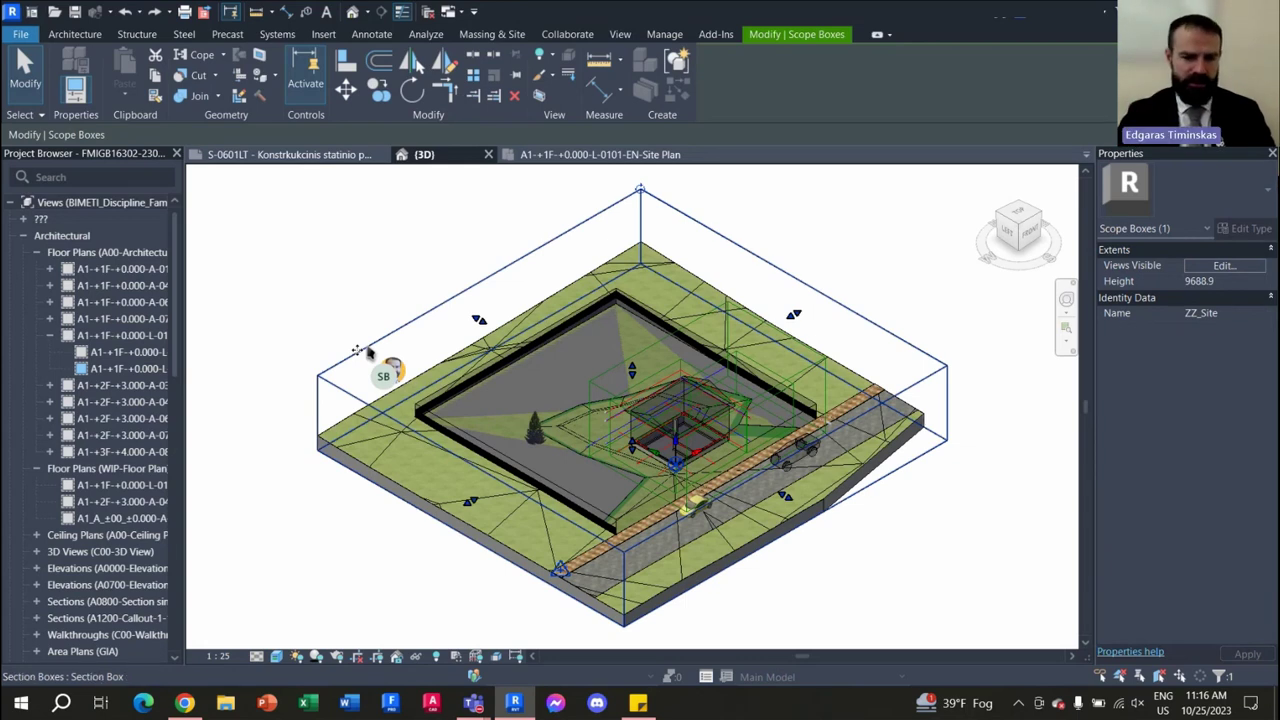
# - Drag the section box faces inward to cut the model down to a thin slice
pyautogui.click(356, 350)
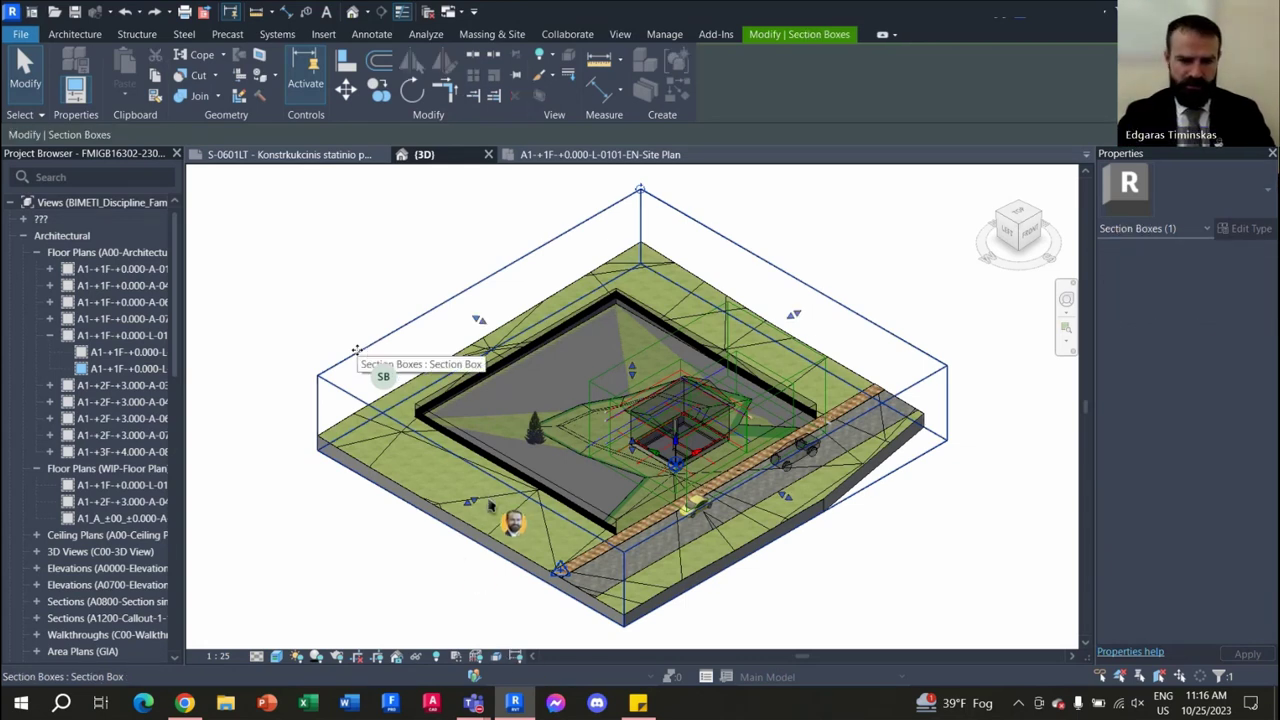
pyautogui.moveTo(475, 503); pyautogui.dragTo(208, 612)
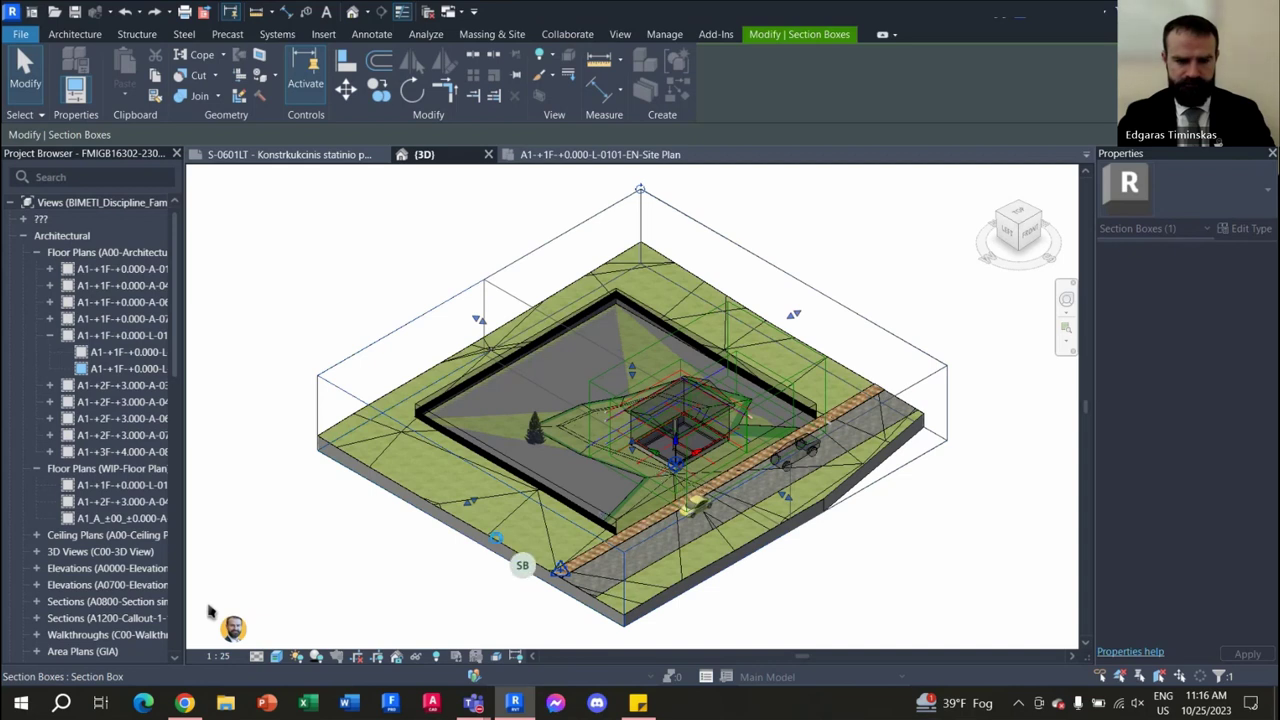
pyautogui.moveTo(494, 537); pyautogui.dragTo(494, 543)
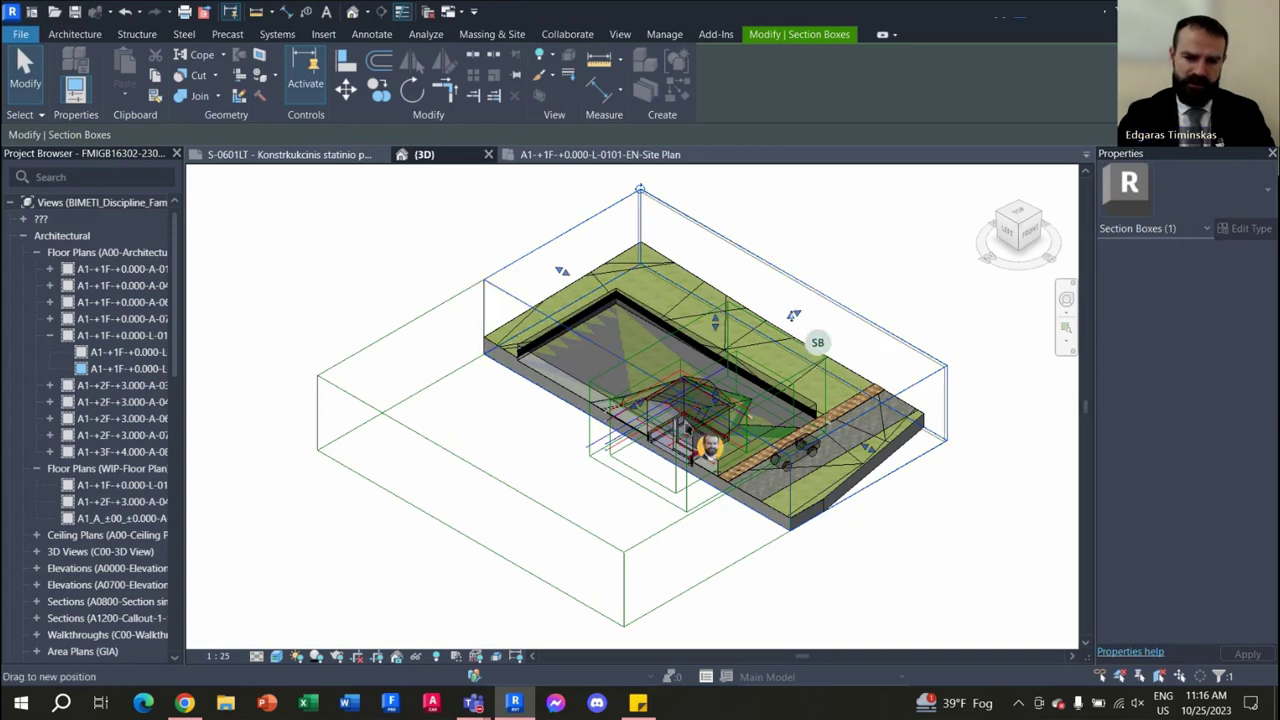
pyautogui.moveTo(562, 271)
pyautogui.mouseDown()
pyautogui.moveTo(528, 503)
pyautogui.moveTo(505, 283)
pyautogui.mouseUp()
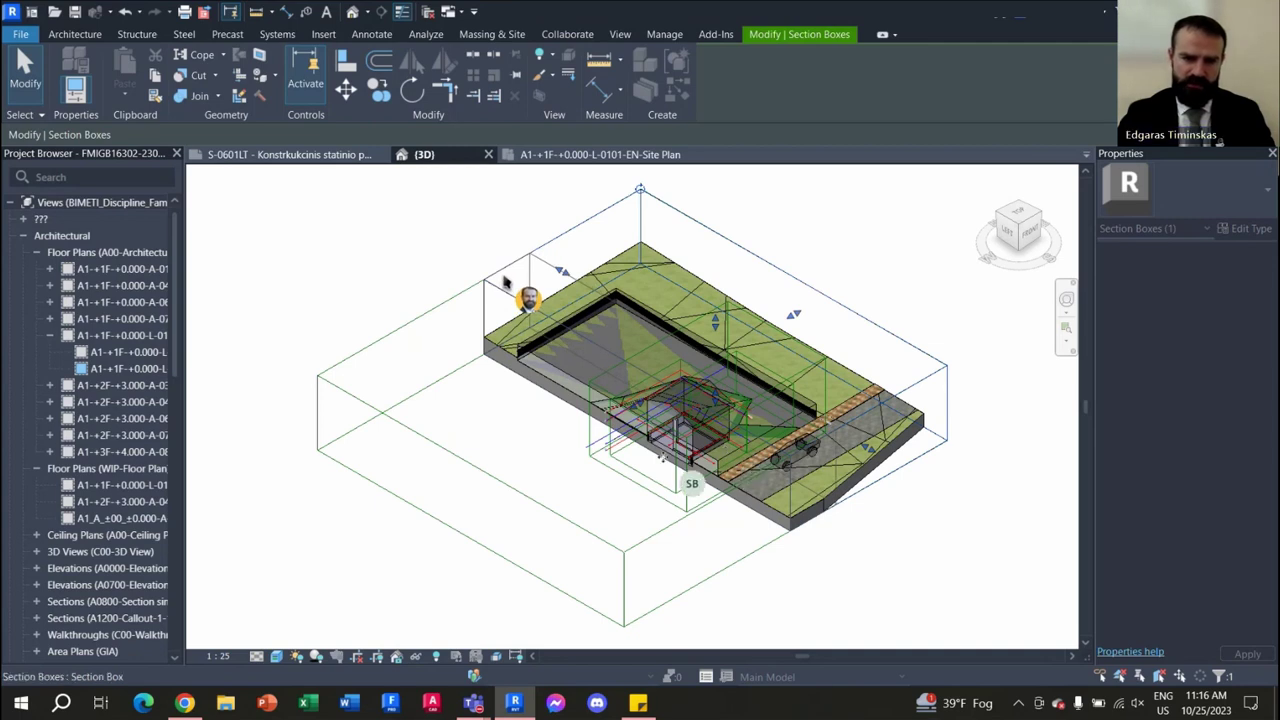
pyautogui.moveTo(505, 283); pyautogui.dragTo(505, 283)
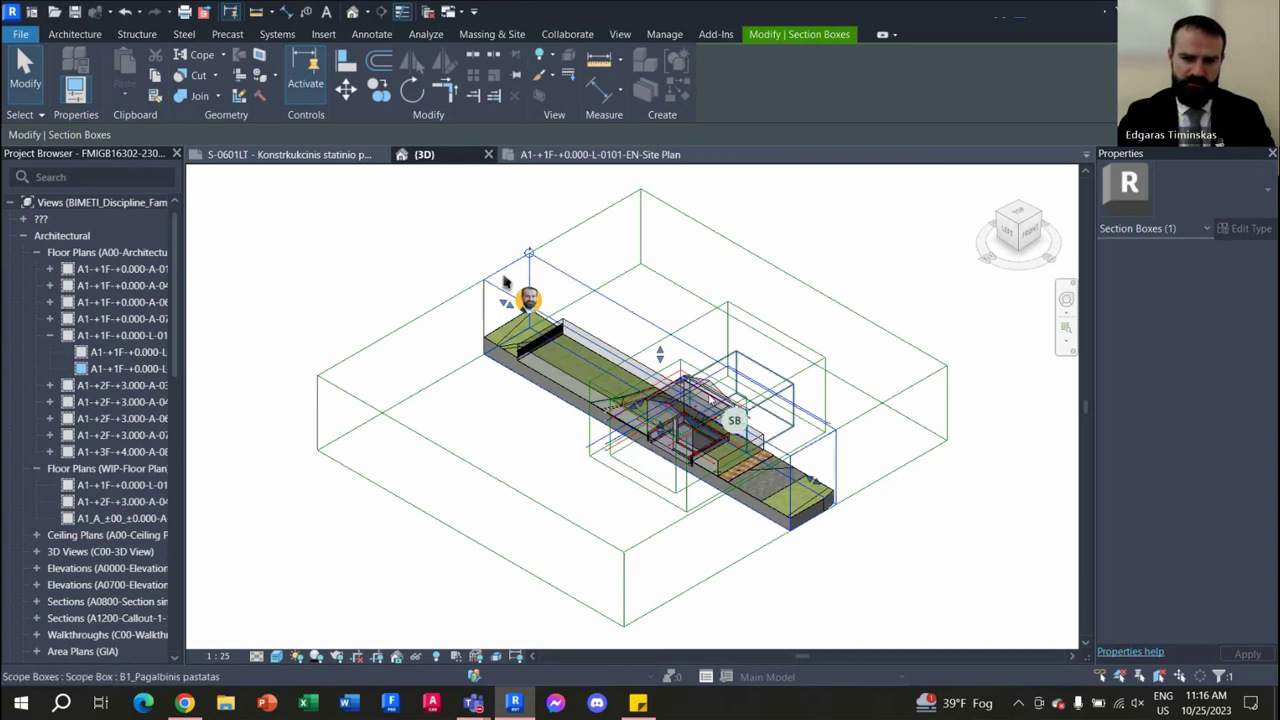
pyautogui.moveTo(505, 283); pyautogui.dragTo(505, 283)
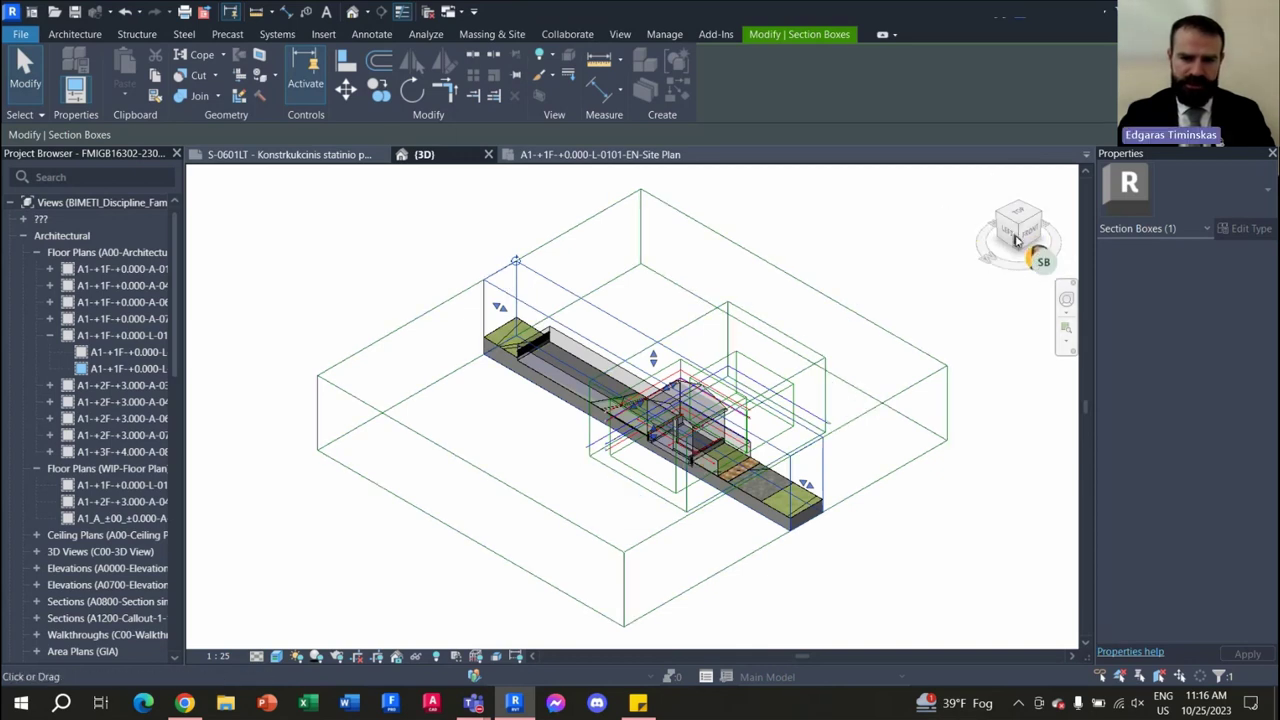
# - View the cut from the left in Consistent Colors and zoom in on the grass layers
pyautogui.click(1014, 236)
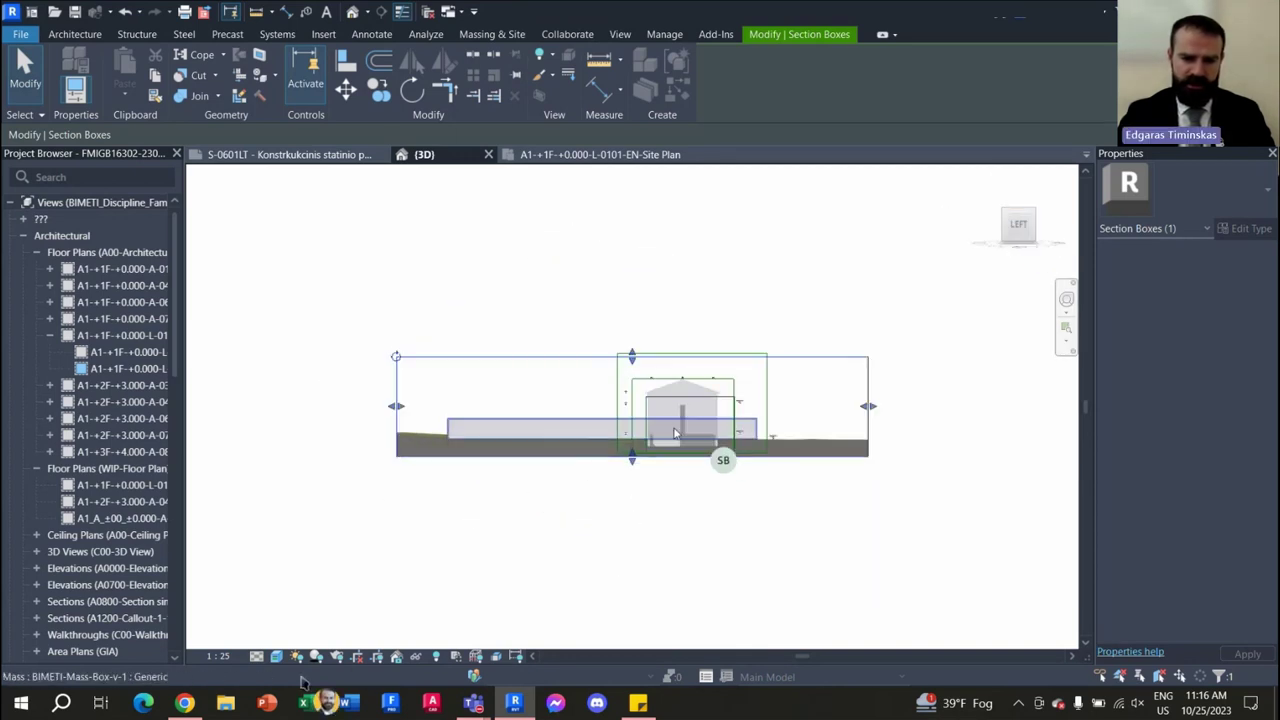
pyautogui.click(277, 656)
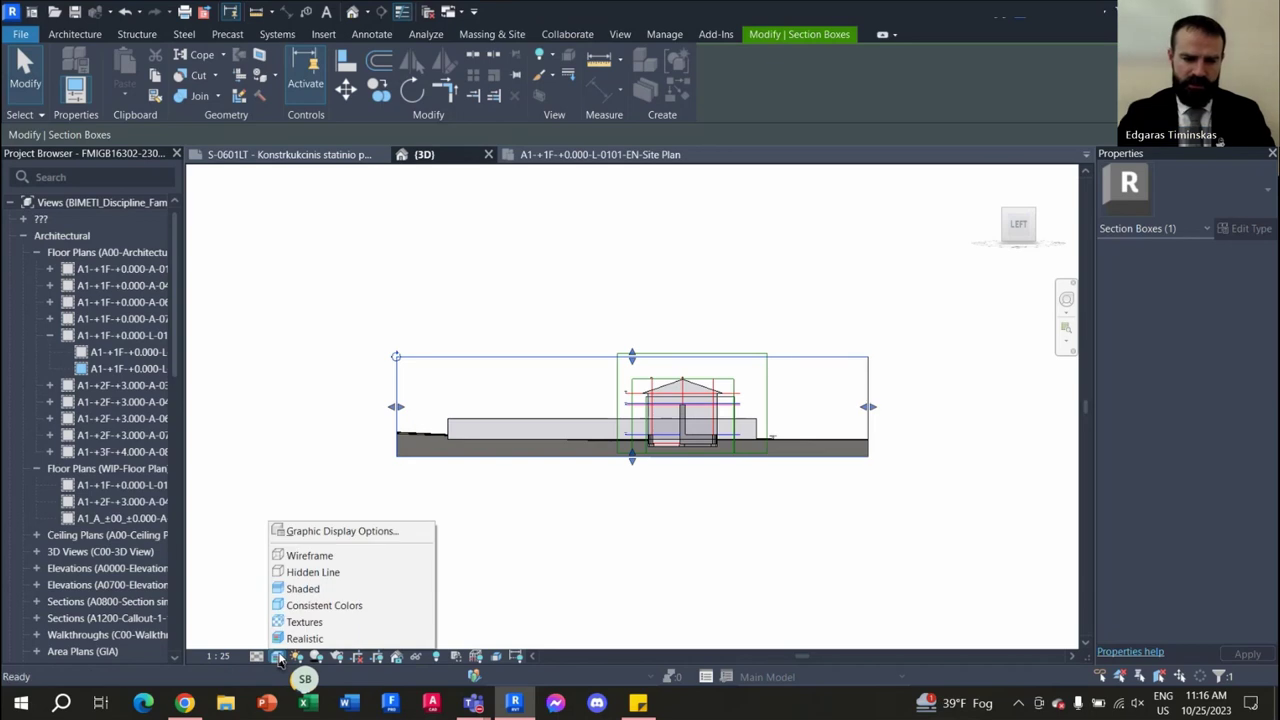
pyautogui.click(390, 606)
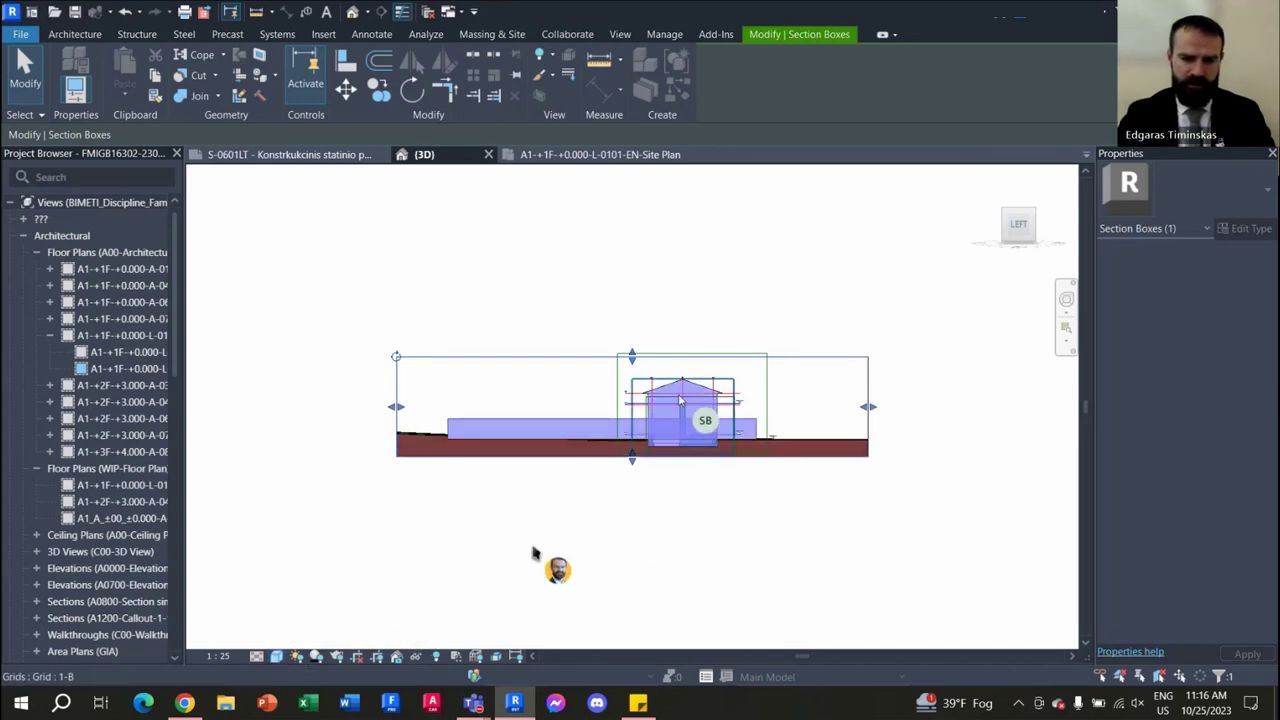
pyautogui.scroll(2, 490, 445)
pyautogui.scroll(2, 500, 480)
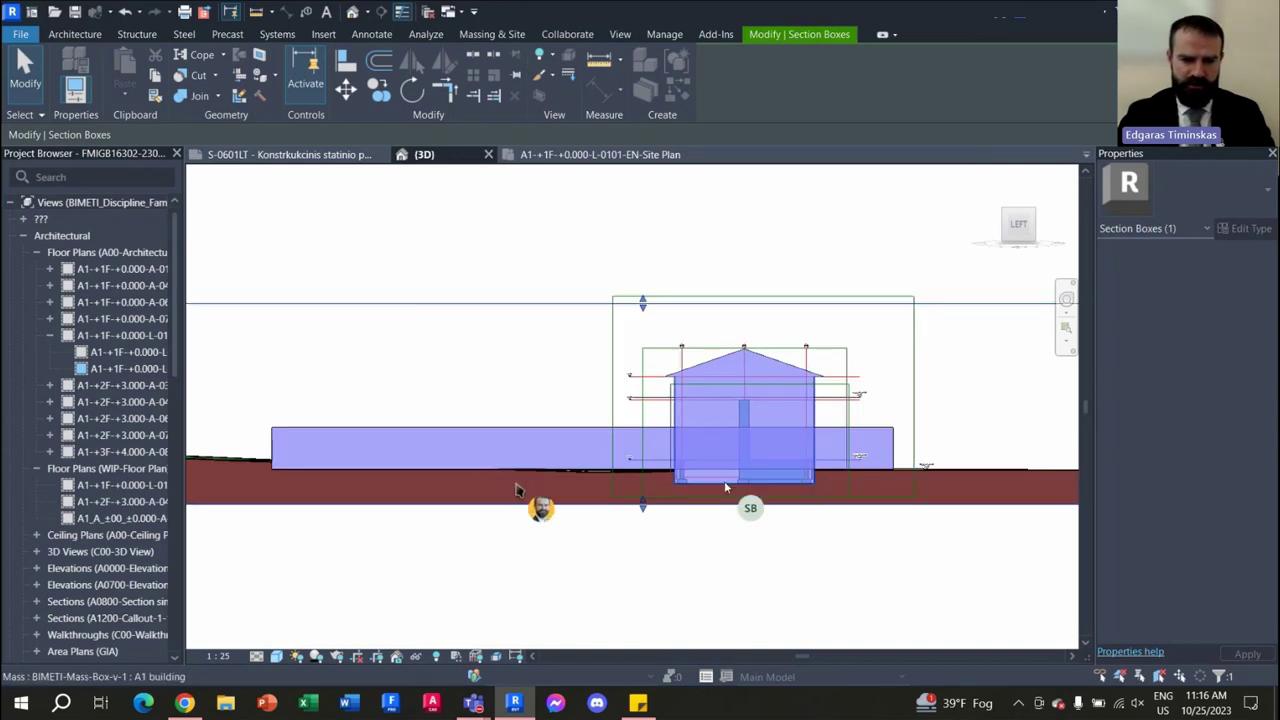
pyautogui.scroll(1, 727, 487)
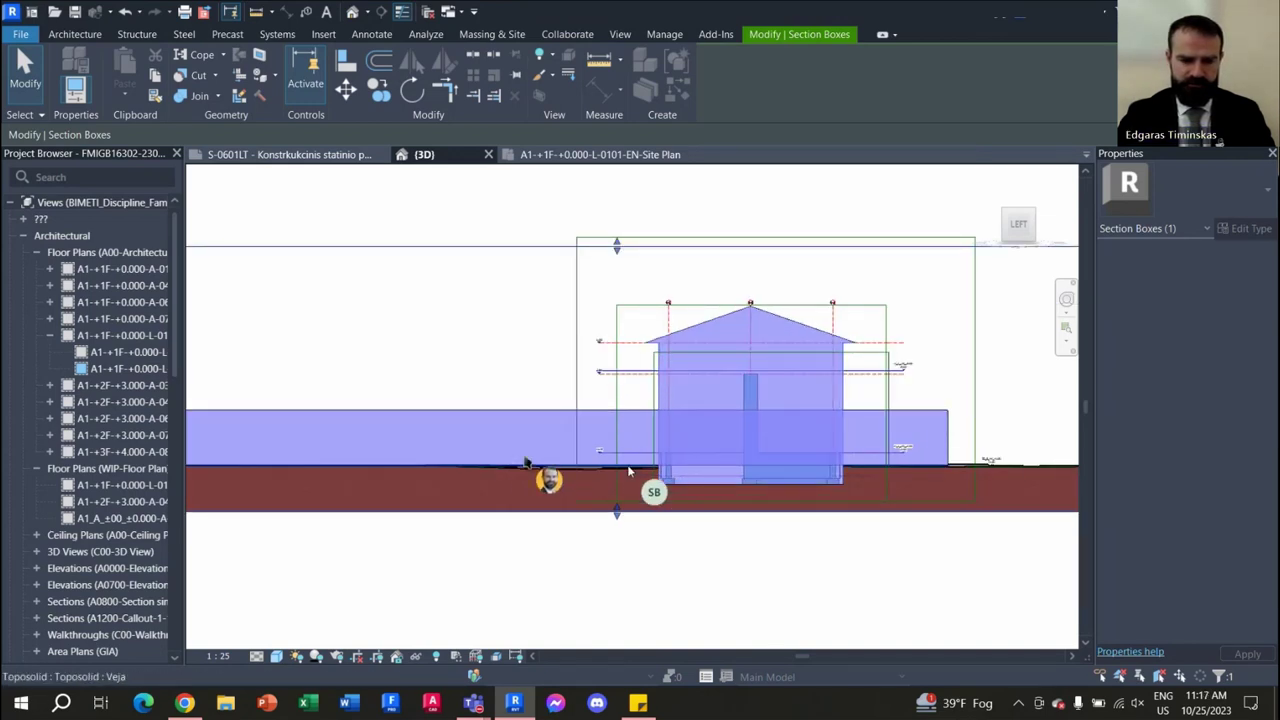
pyautogui.scroll(1, 628, 470)
pyautogui.scroll(2, 628, 470)
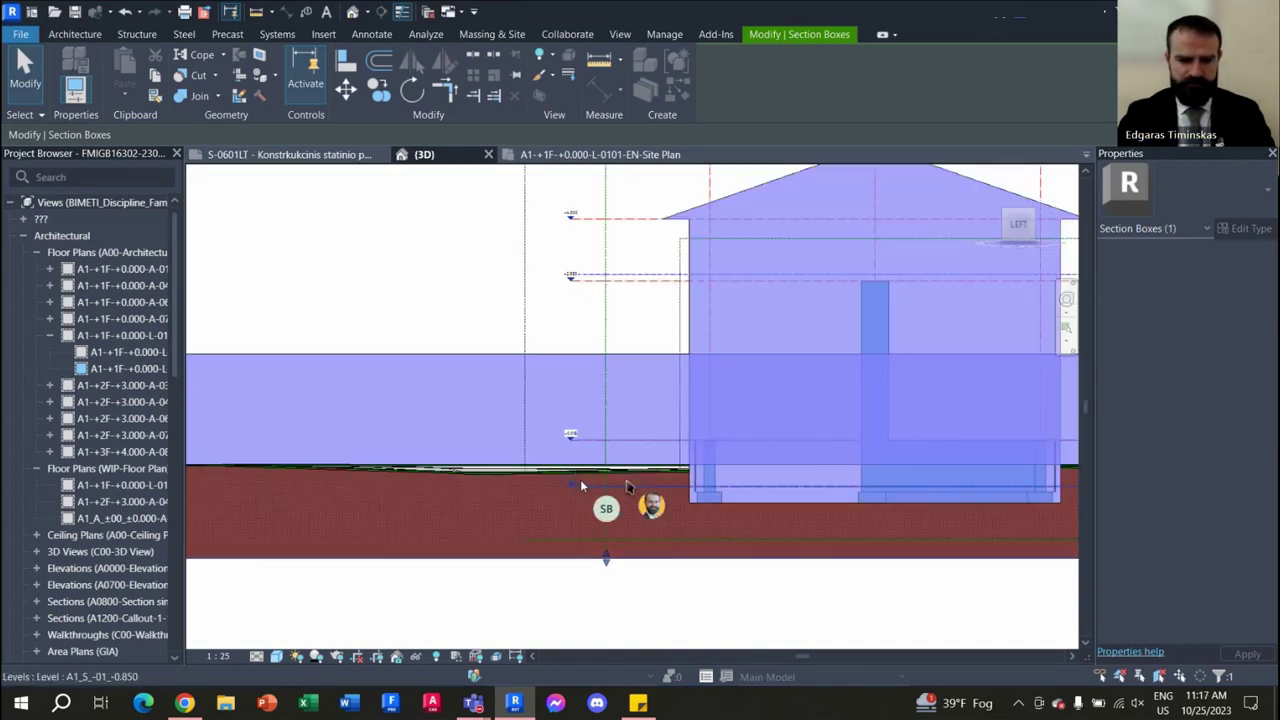
pyautogui.scroll(2, 580, 486)
pyautogui.scroll(1, 660, 505)
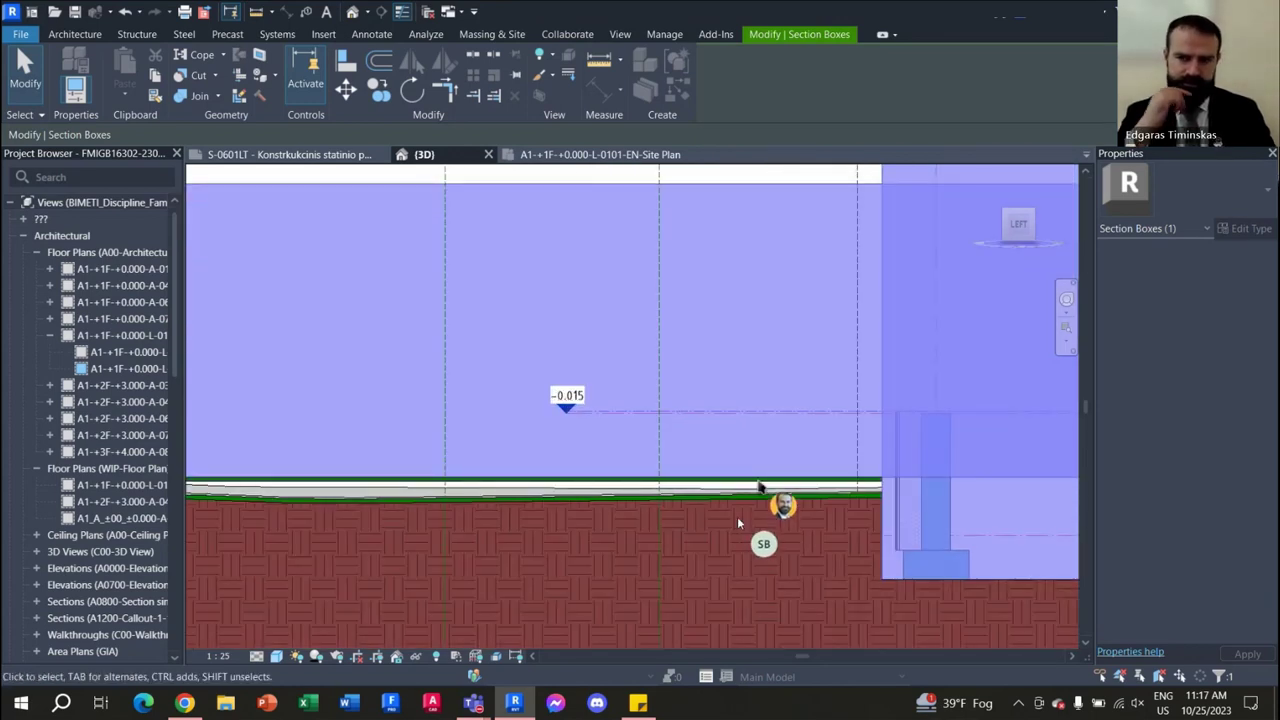
pyautogui.scroll(-1, 737, 516)
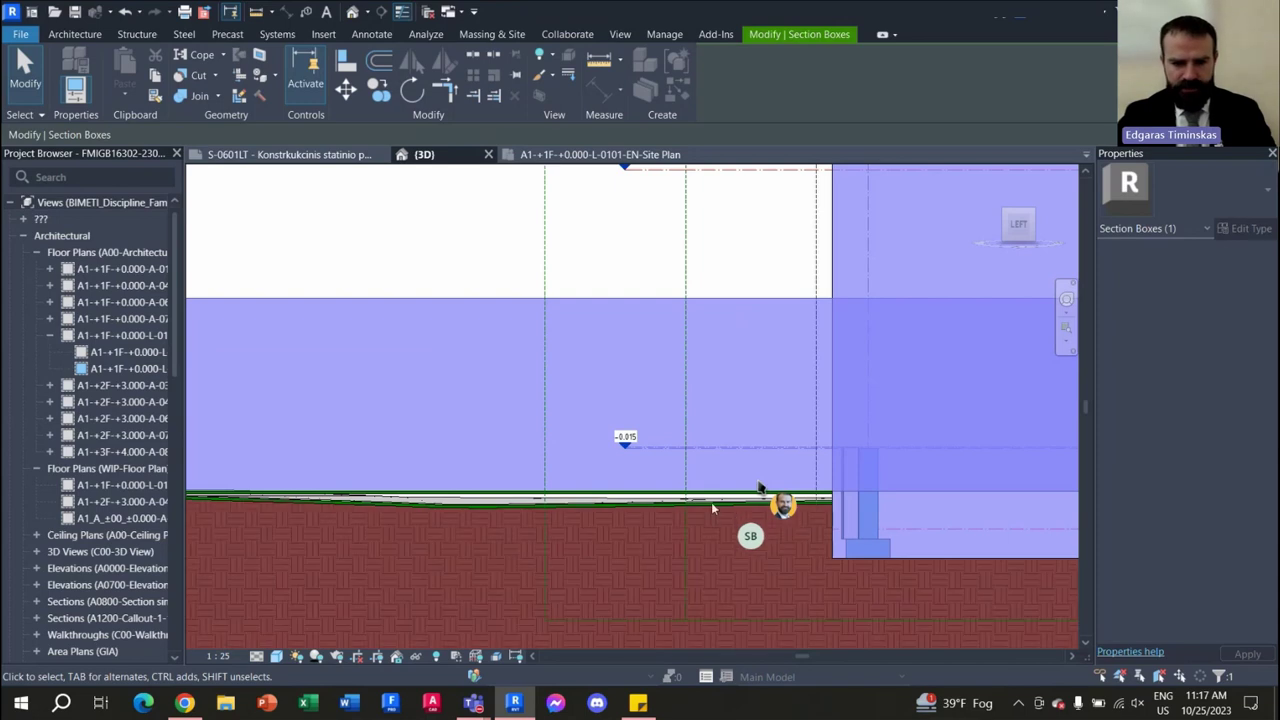
pyautogui.scroll(1, 758, 495)
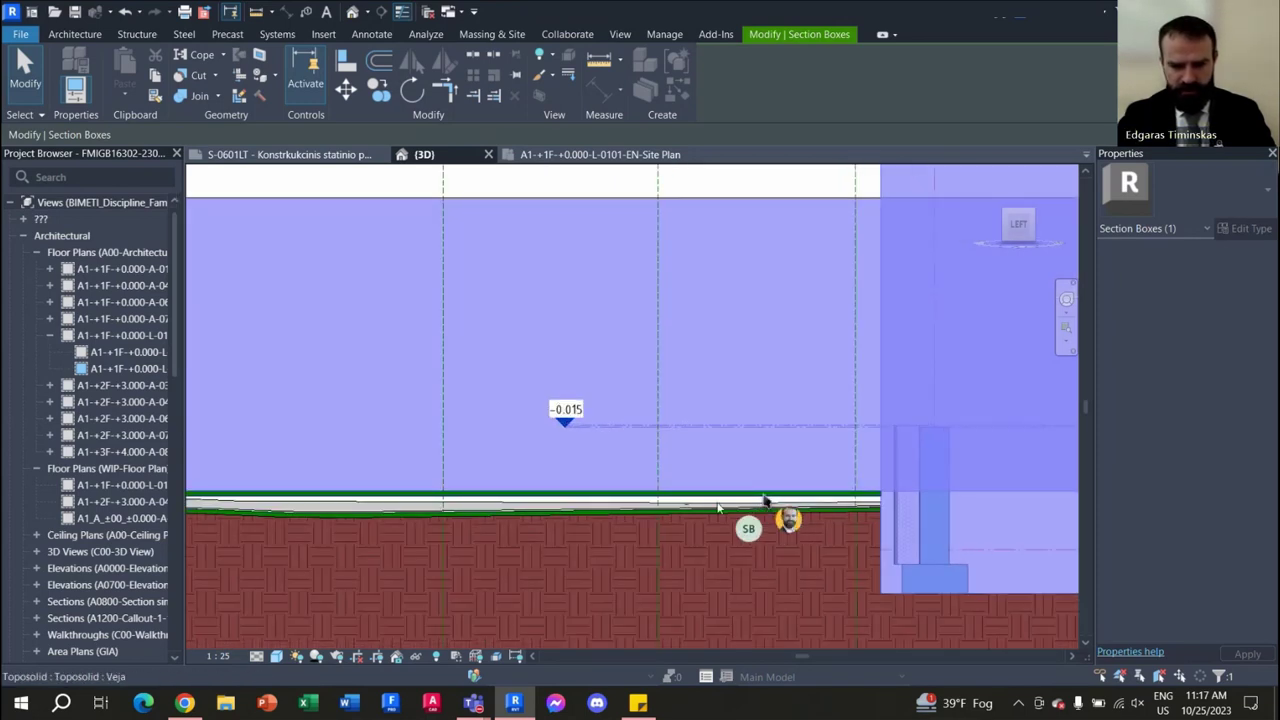
pyautogui.scroll(2, 763, 500)
pyautogui.scroll(2, 763, 500)
pyautogui.scroll(1, 763, 520)
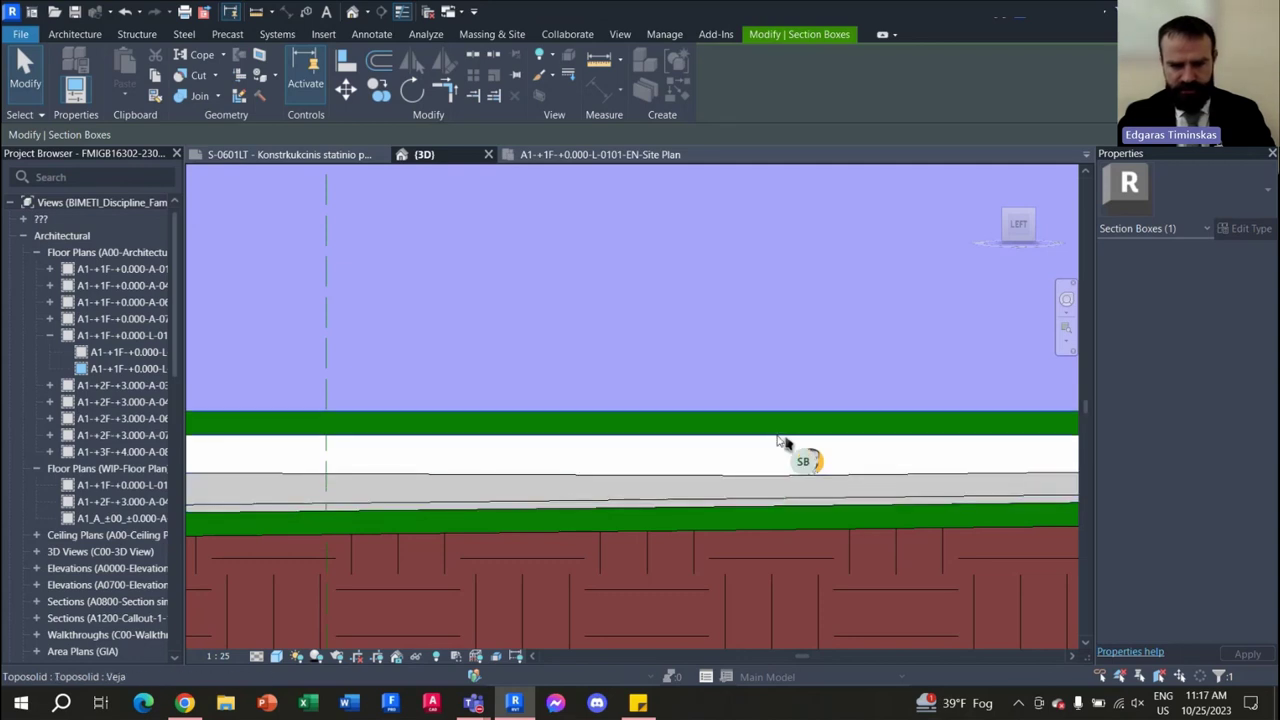
# - Give the Veja toposolid a 30 mm Height Offset From Level, raising its top to -420
pyautogui.click(784, 443)
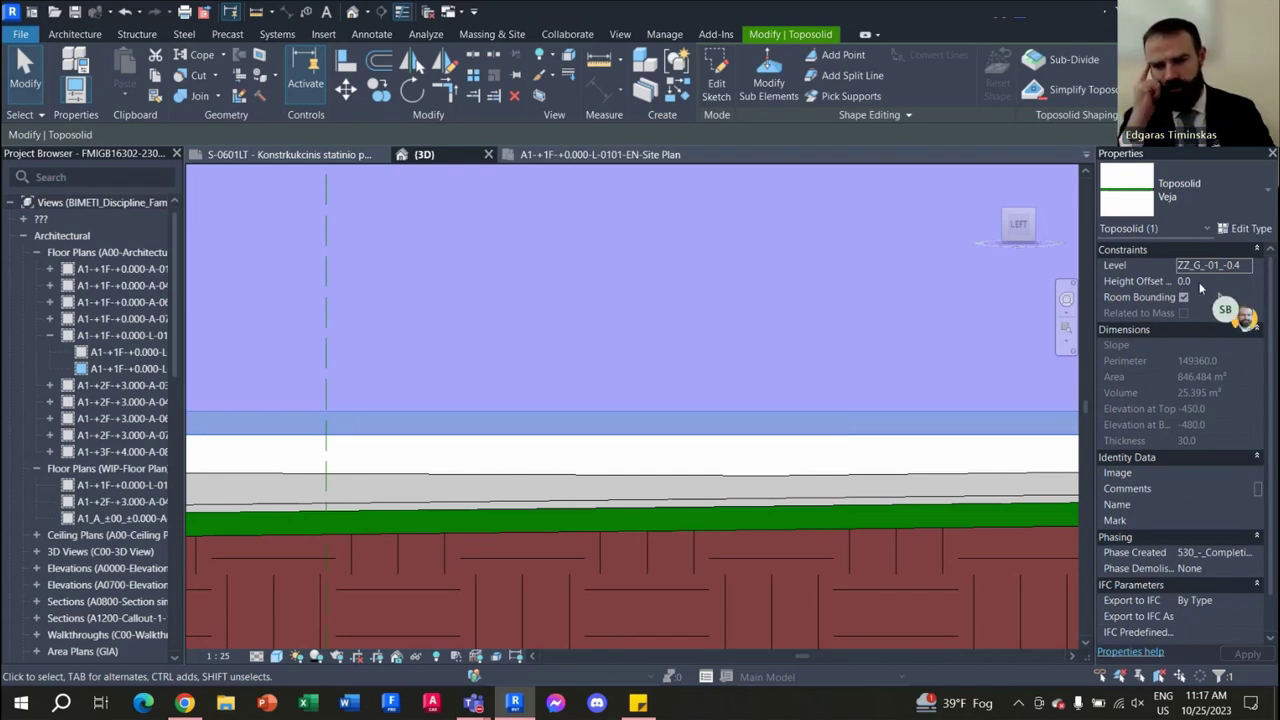
pyautogui.press('Tab')
pyautogui.press('Tab')
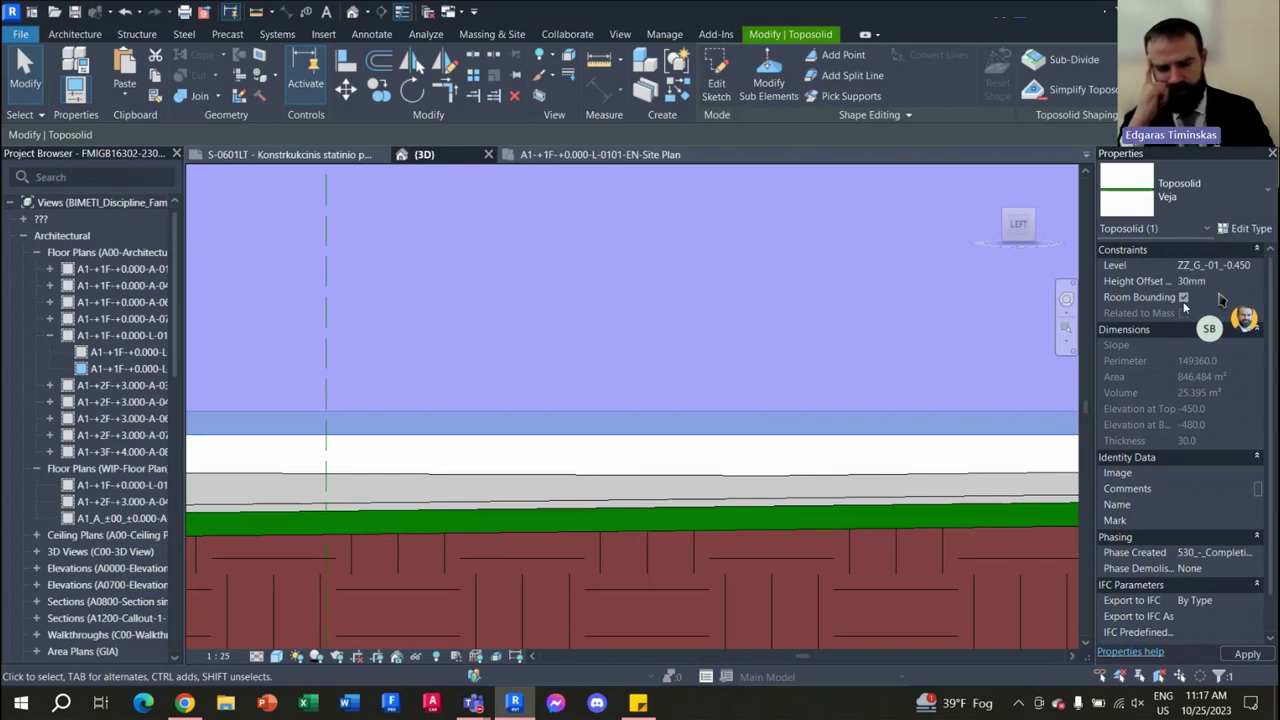
pyautogui.click(1250, 655)
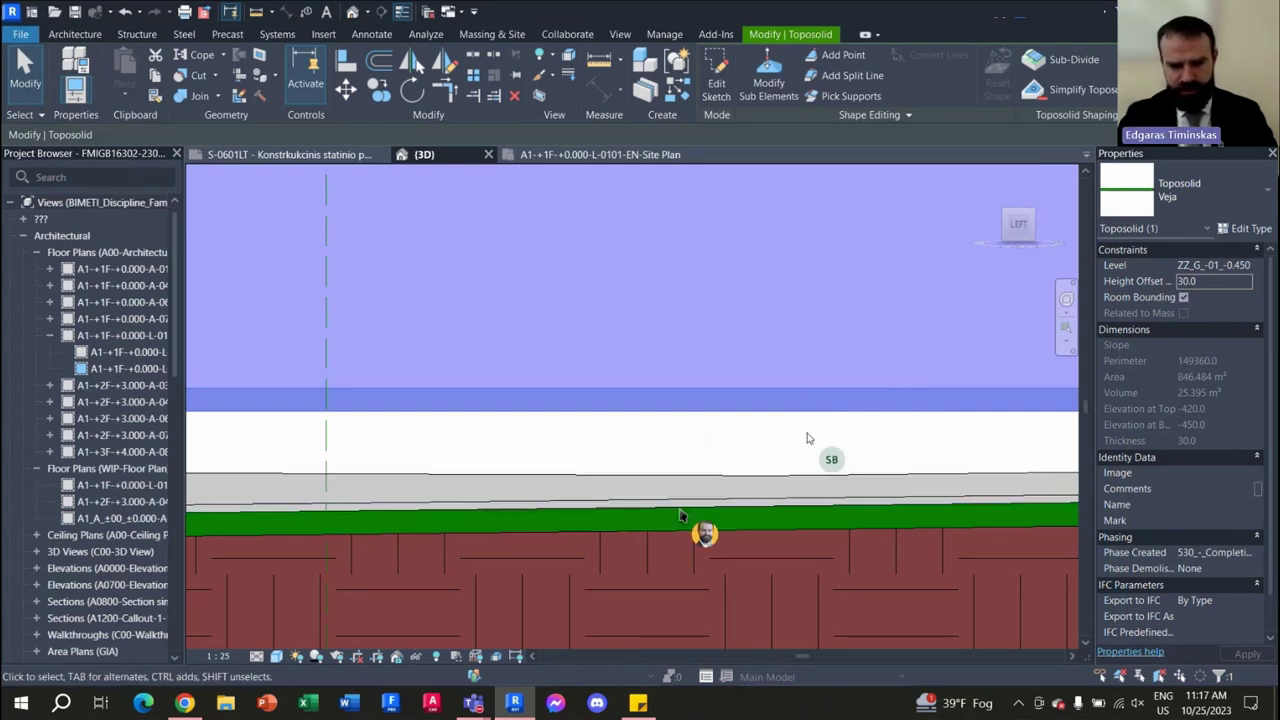
# - Insert a new layer in the Veja toposolid structure, keeping the 30 mm grass finish on top
pyautogui.click(1252, 229)
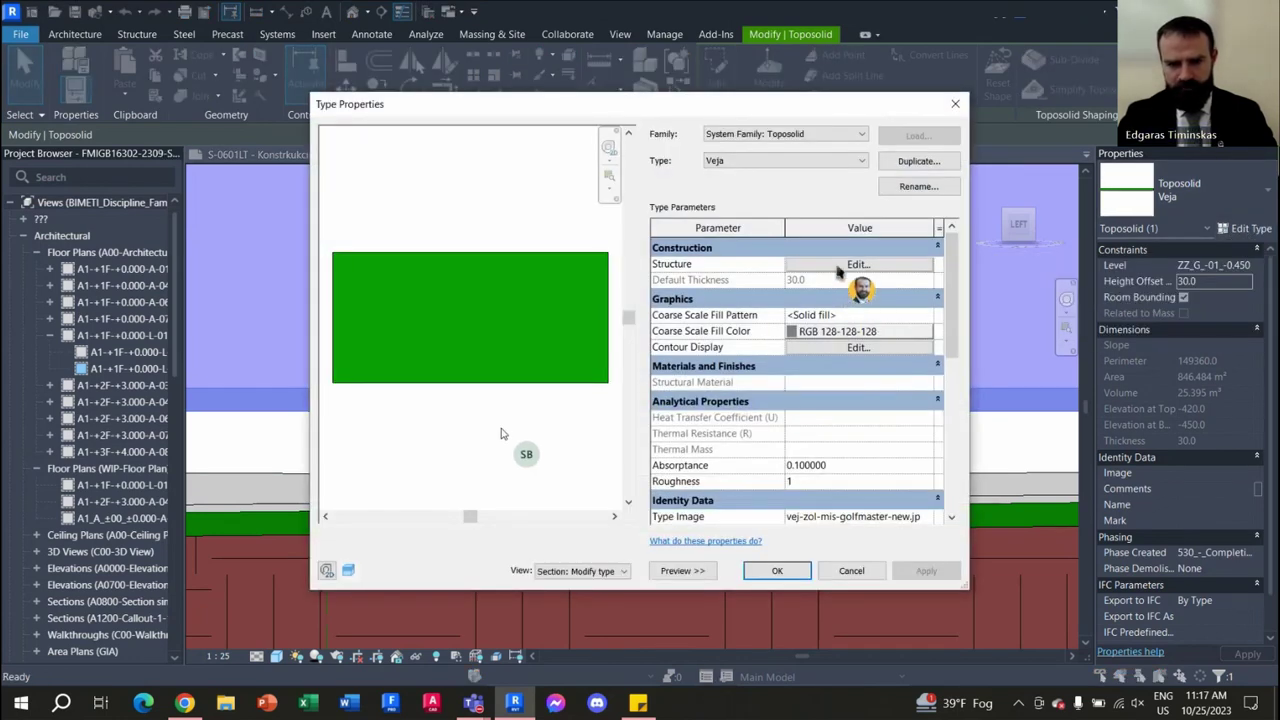
pyautogui.click(845, 265)
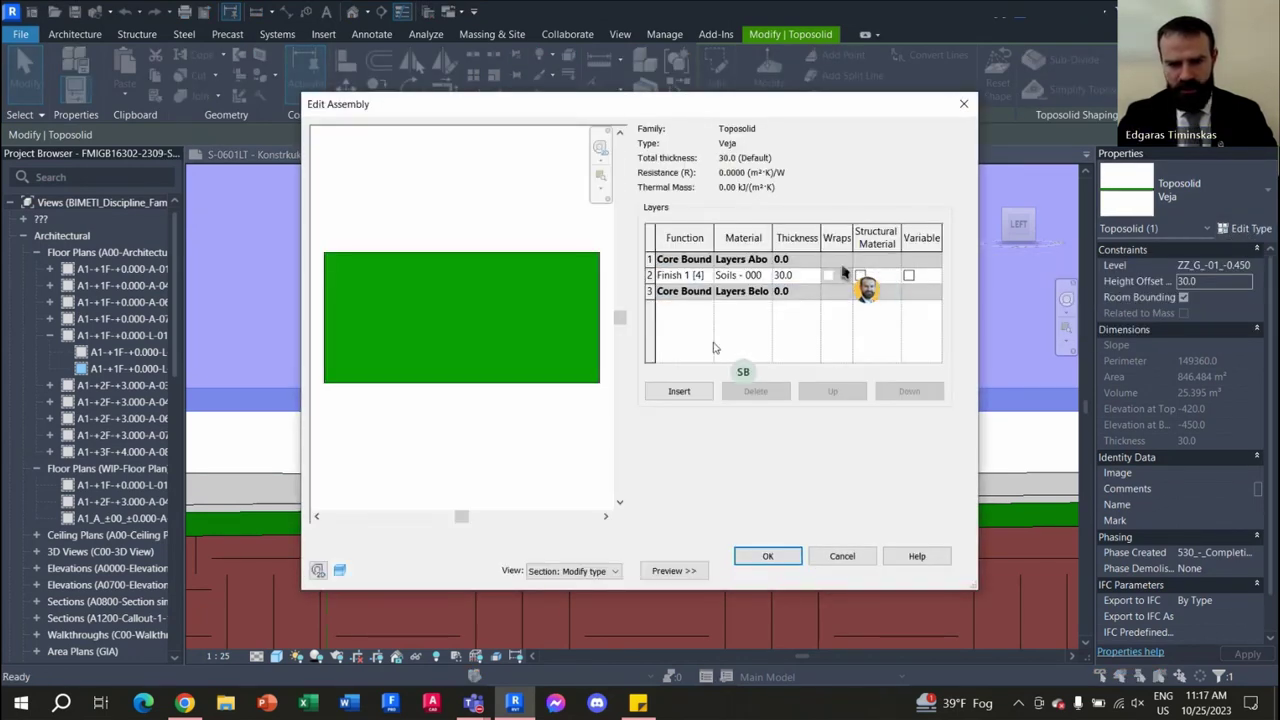
pyautogui.click(688, 391)
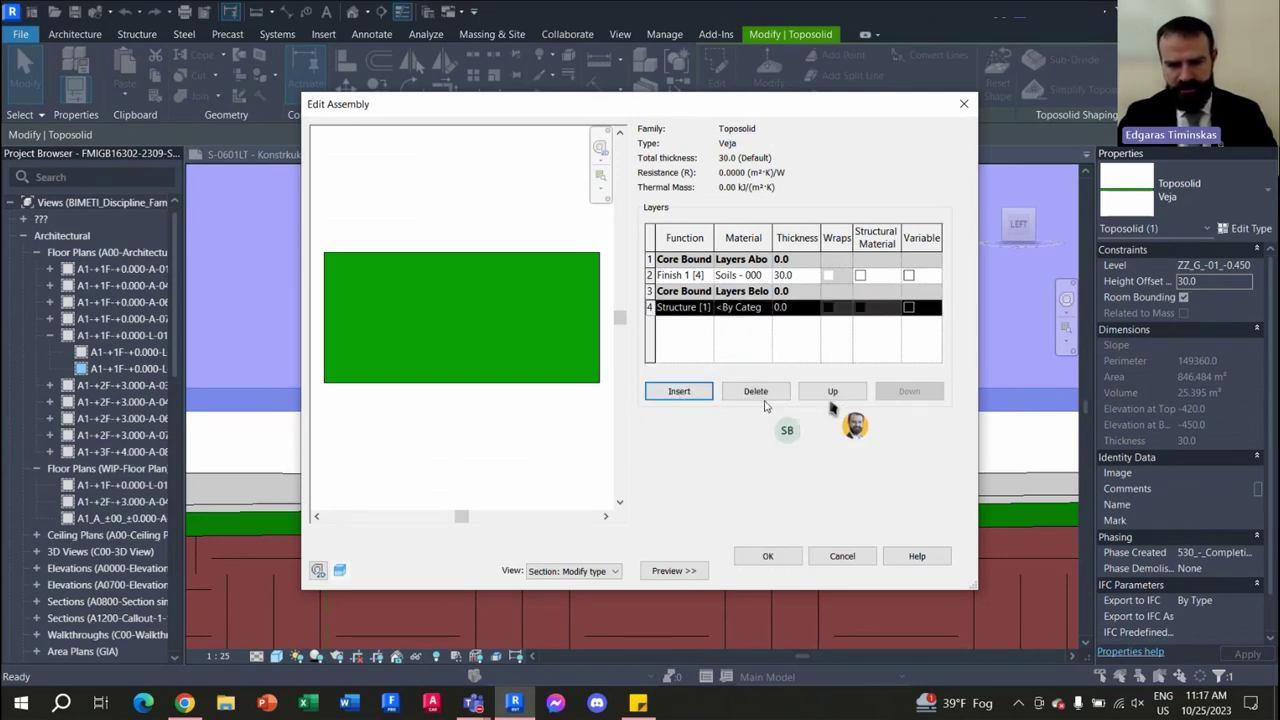
pyautogui.click(820, 396)
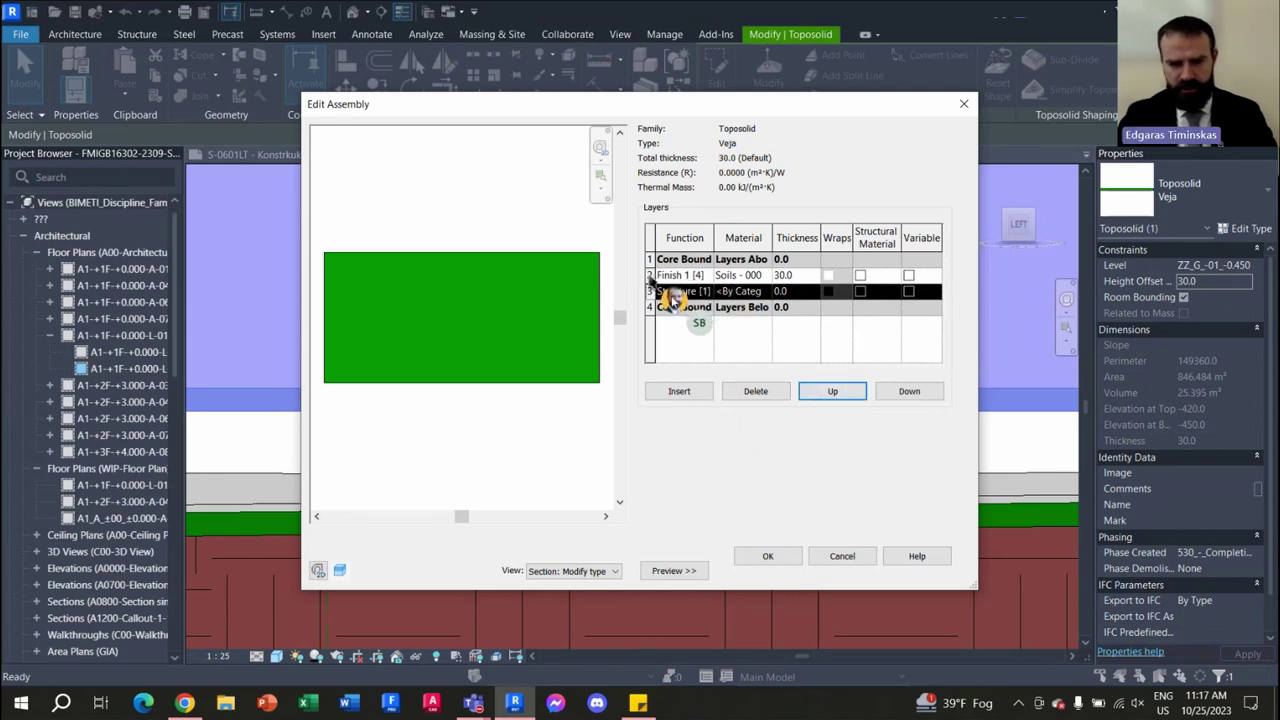
pyautogui.click(680, 275)
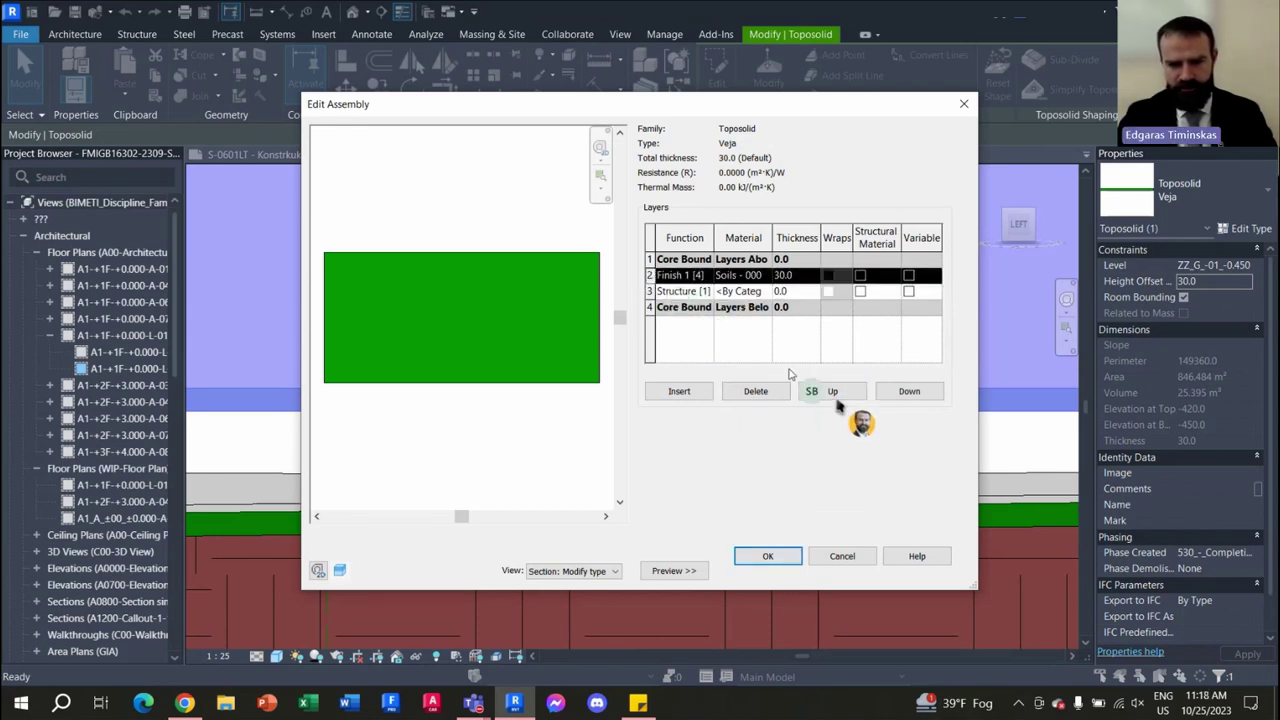
pyautogui.click(806, 393)
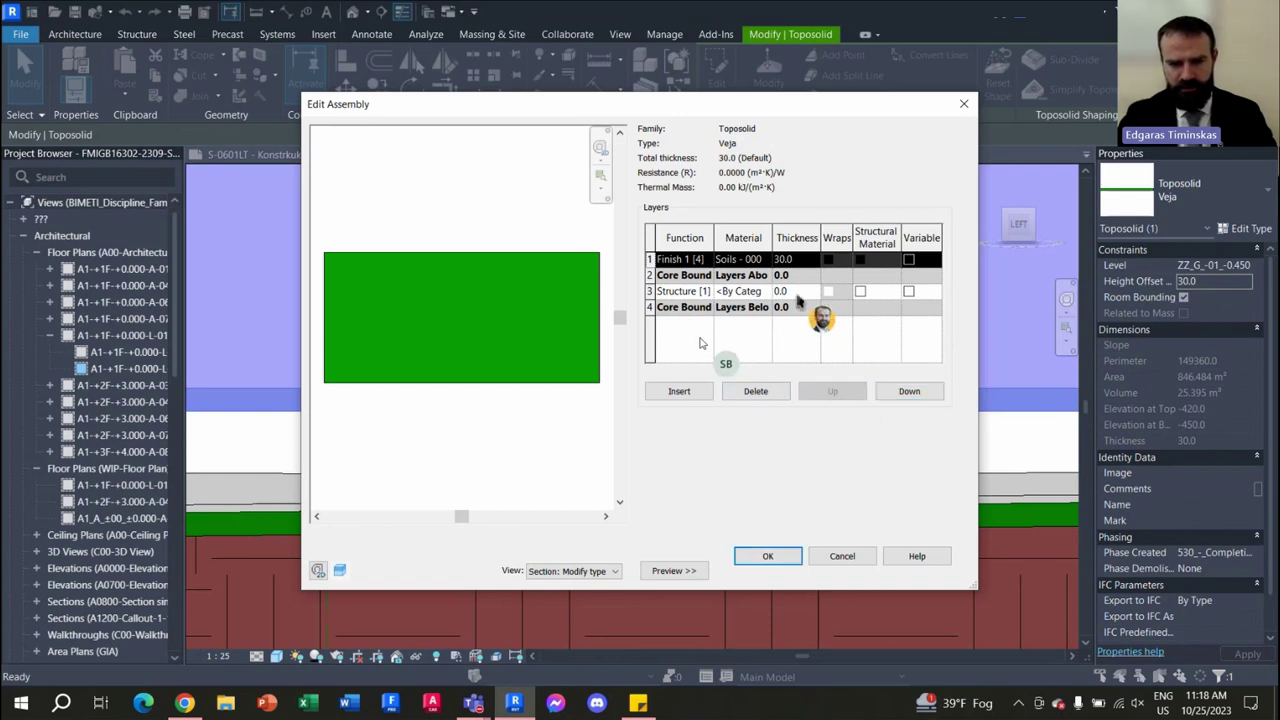
pyautogui.click(793, 303)
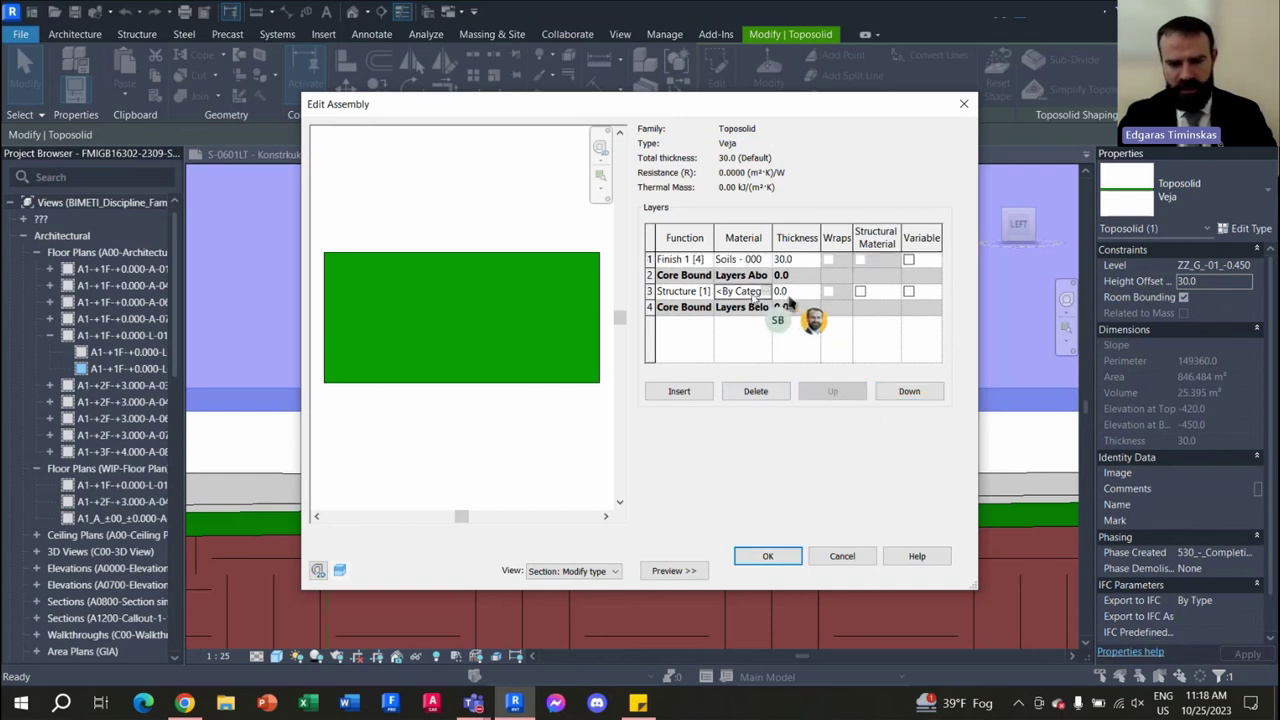
# - Make the new layer a 300 mm thick Substrate and open its material choice
pyautogui.click(705, 298)
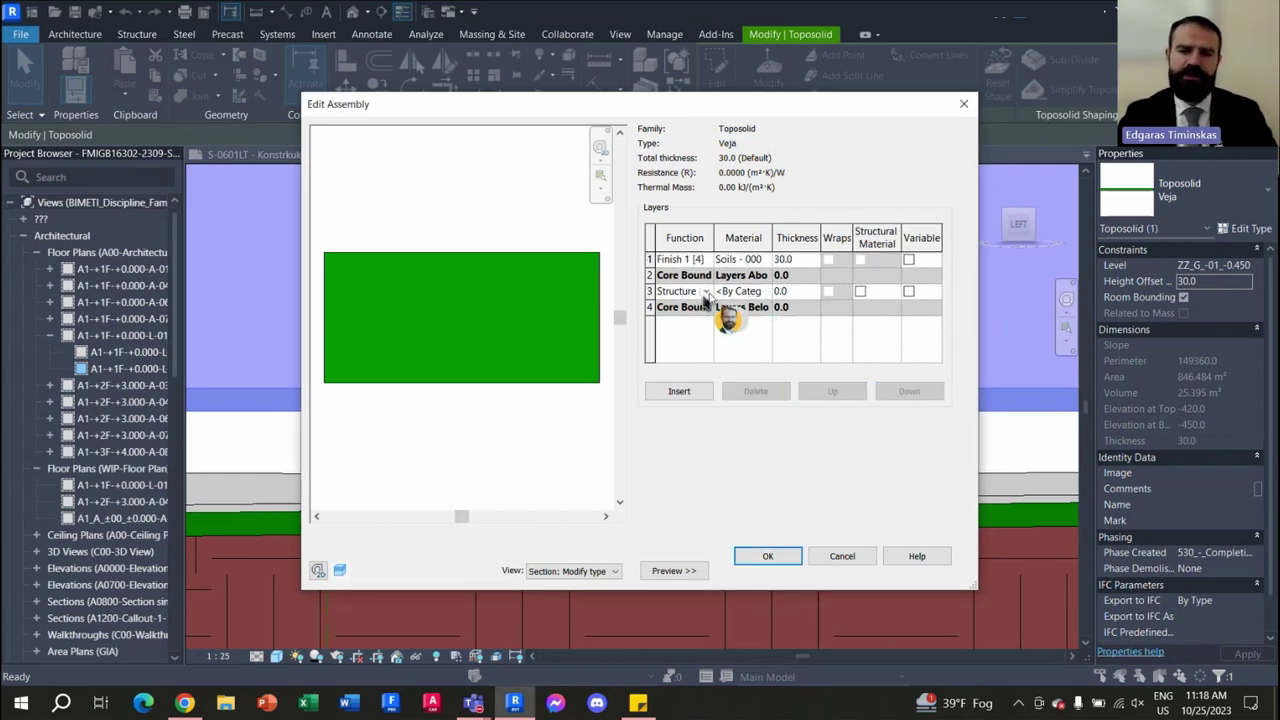
pyautogui.click(705, 293)
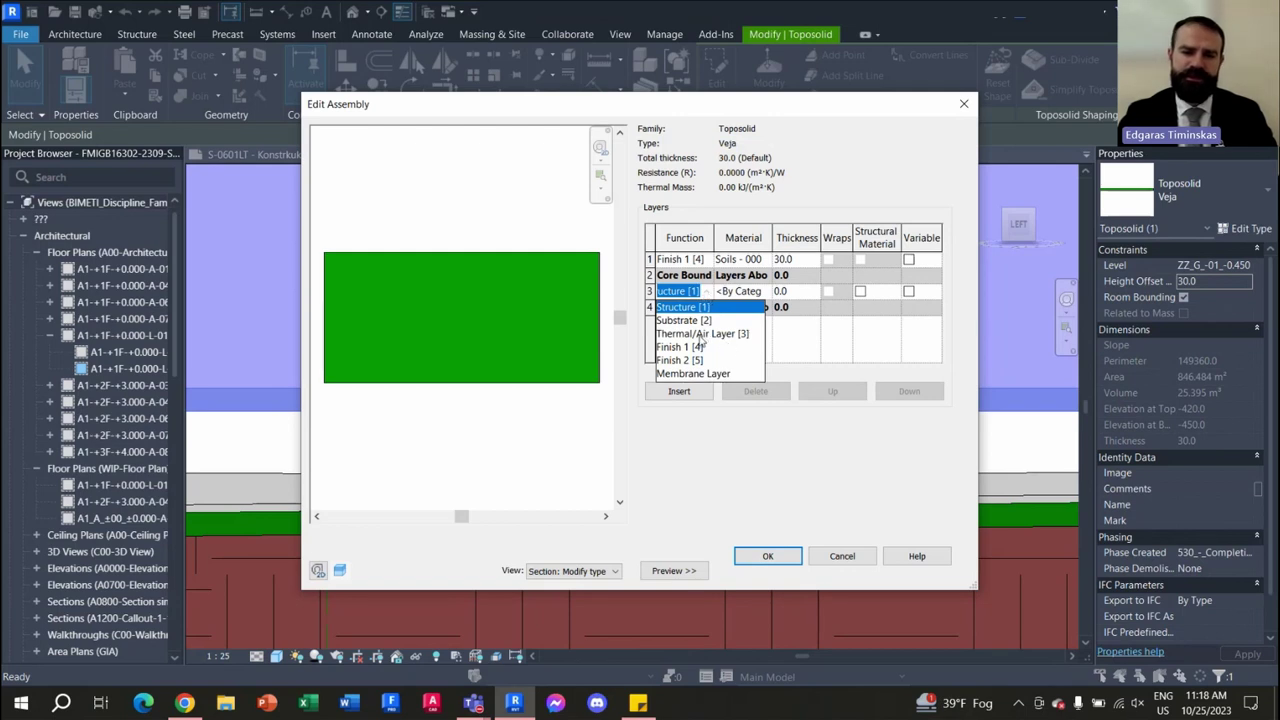
pyautogui.click(697, 320)
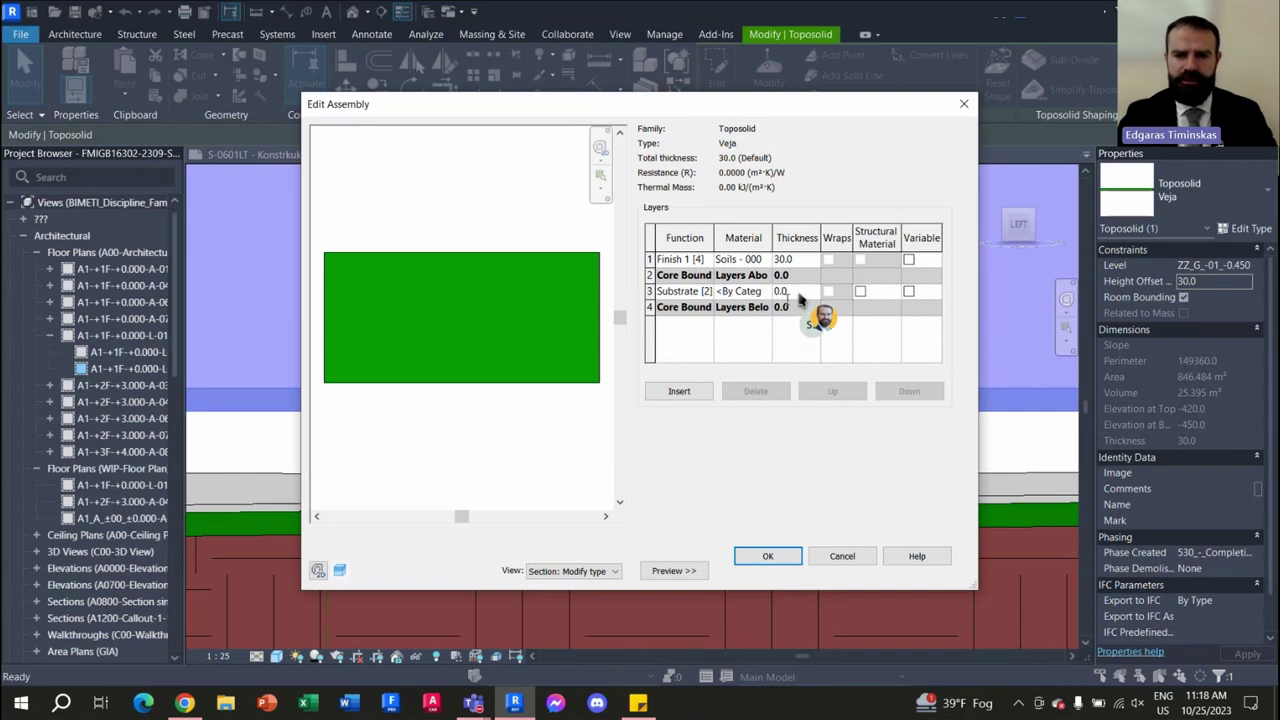
pyautogui.click(790, 292)
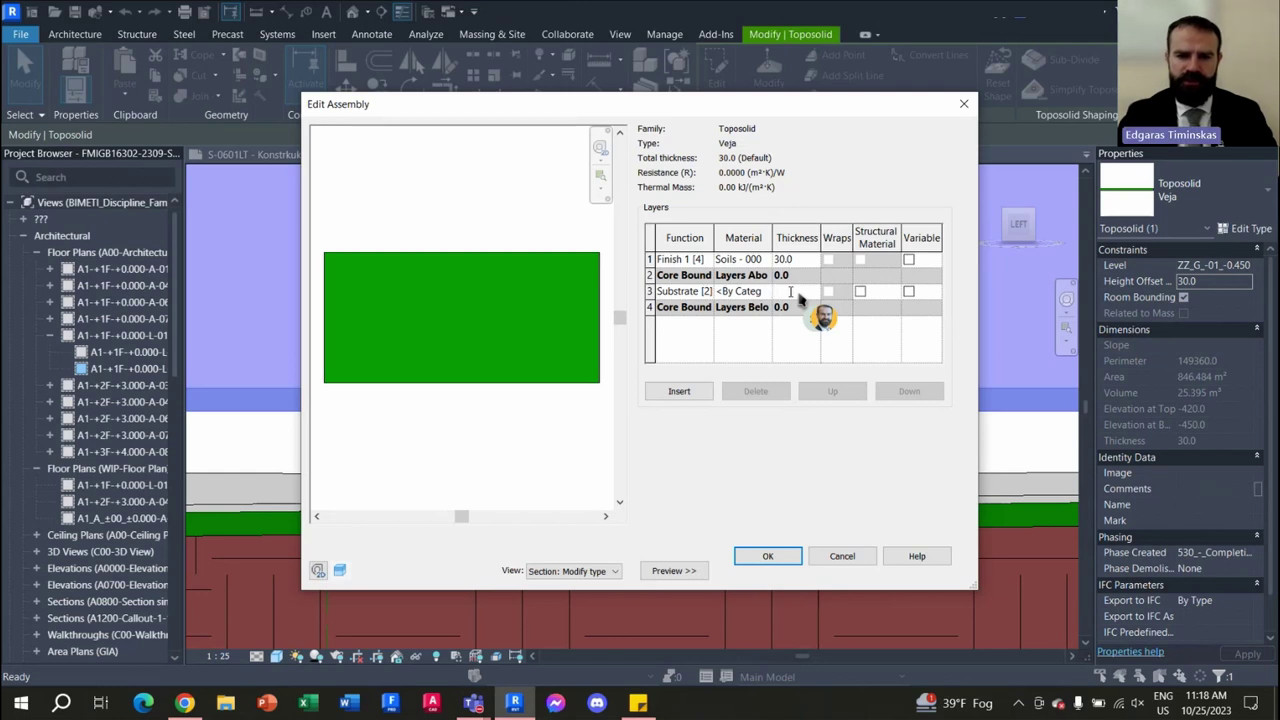
pyautogui.write('300')
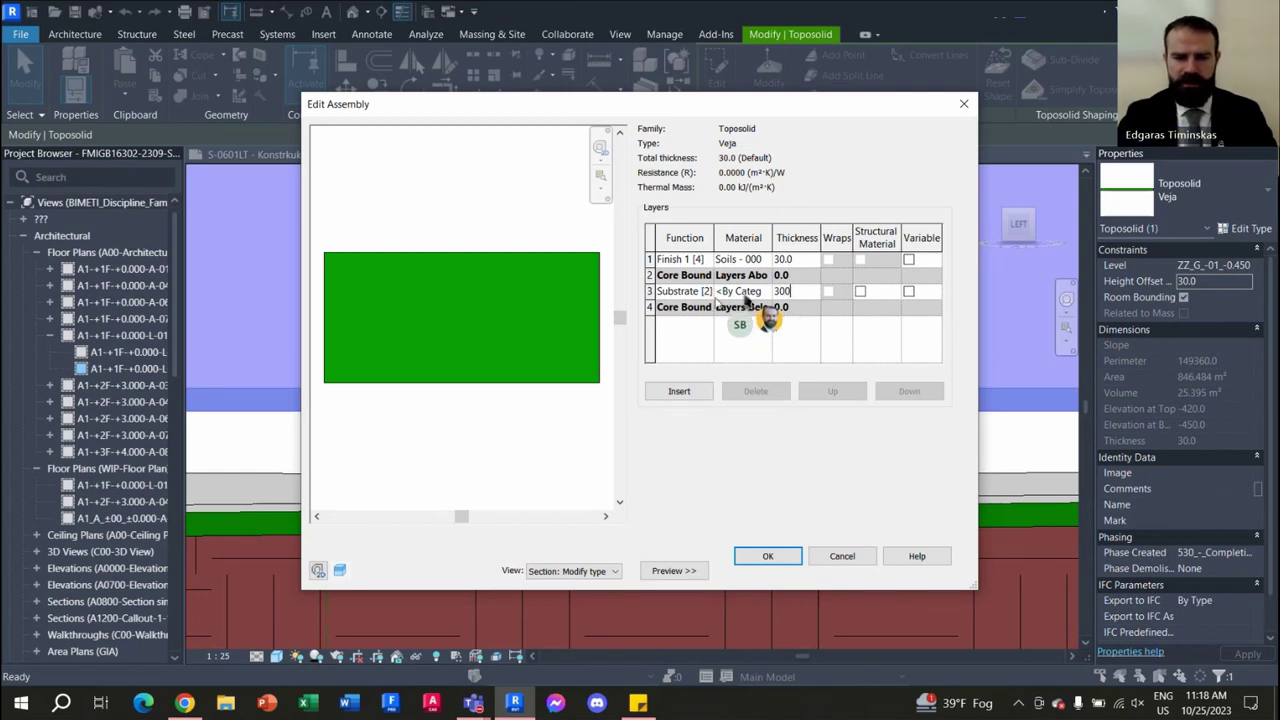
pyautogui.press('Return')
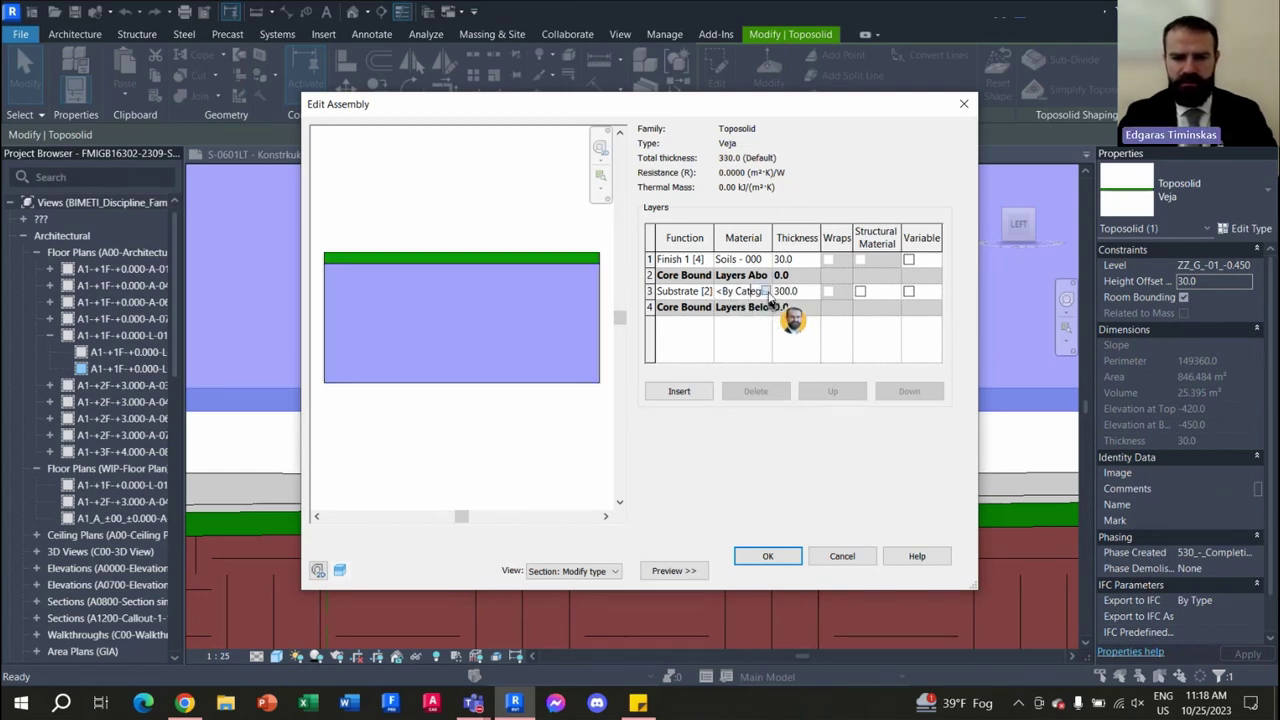
pyautogui.click(766, 291)
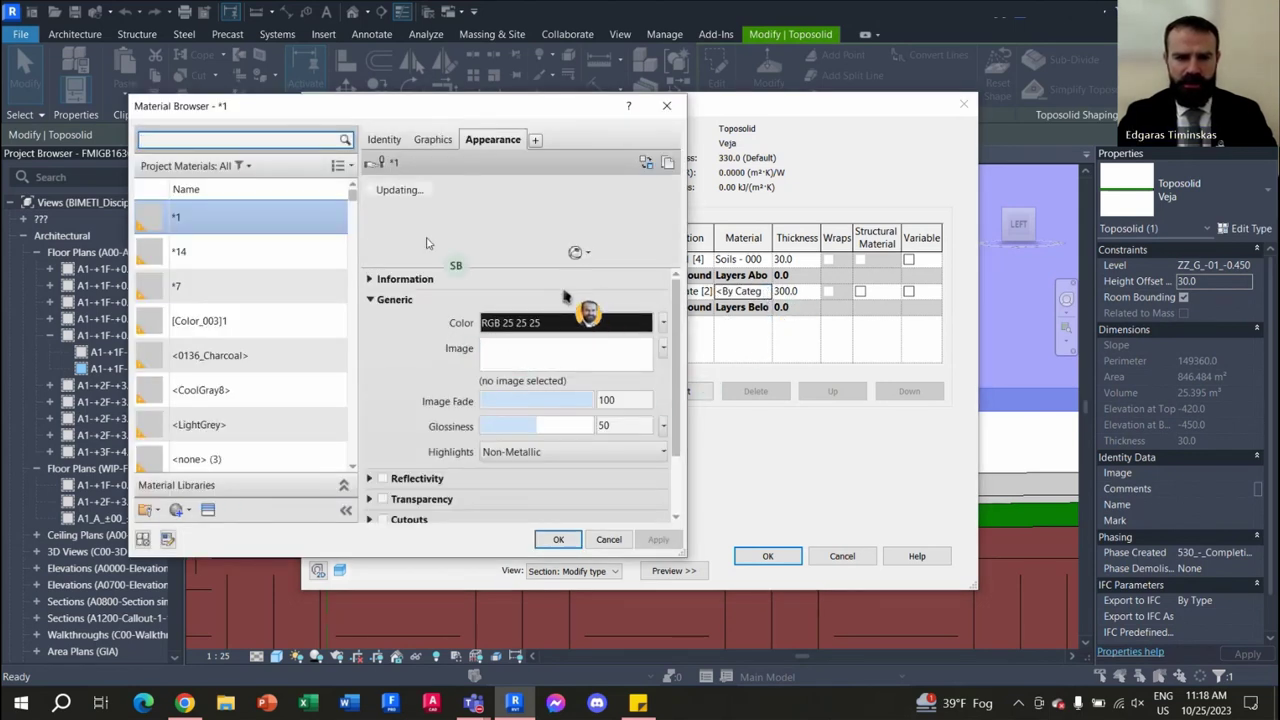
# - Assign Soils - 1200 kg/m³, Clay or silt as the substrate layer's material
pyautogui.click(213, 142)
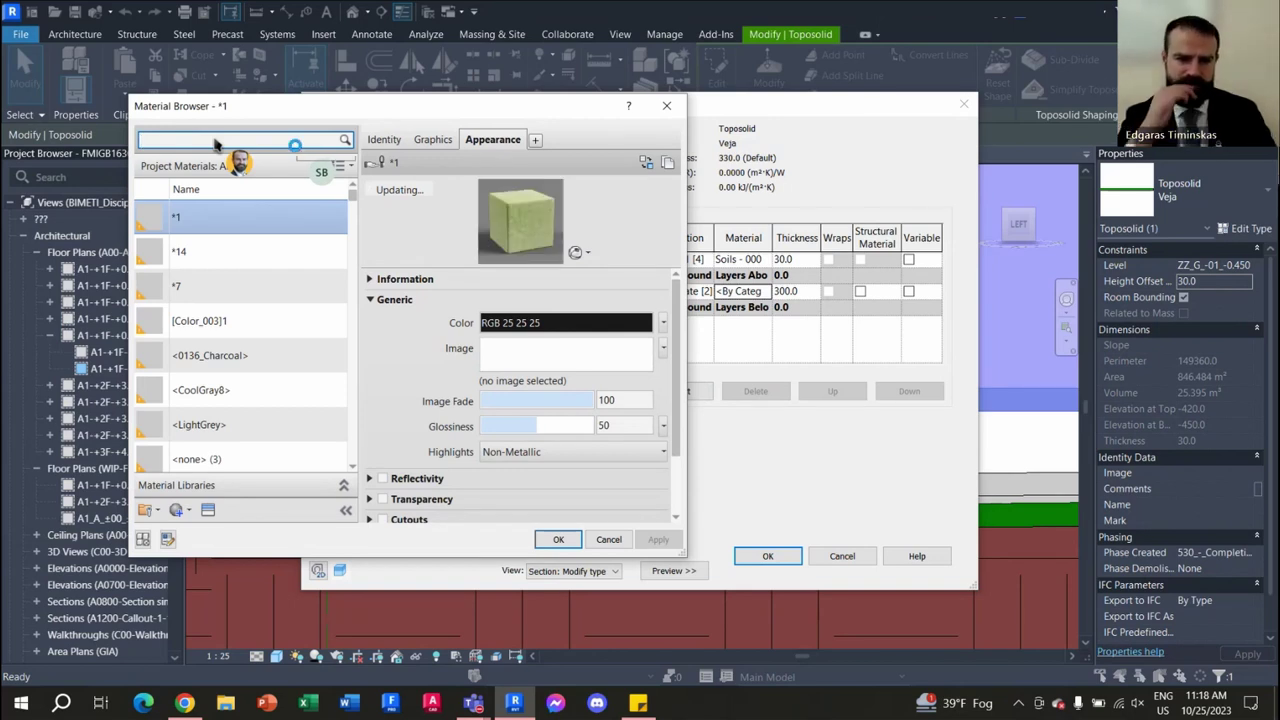
pyautogui.write('earth')
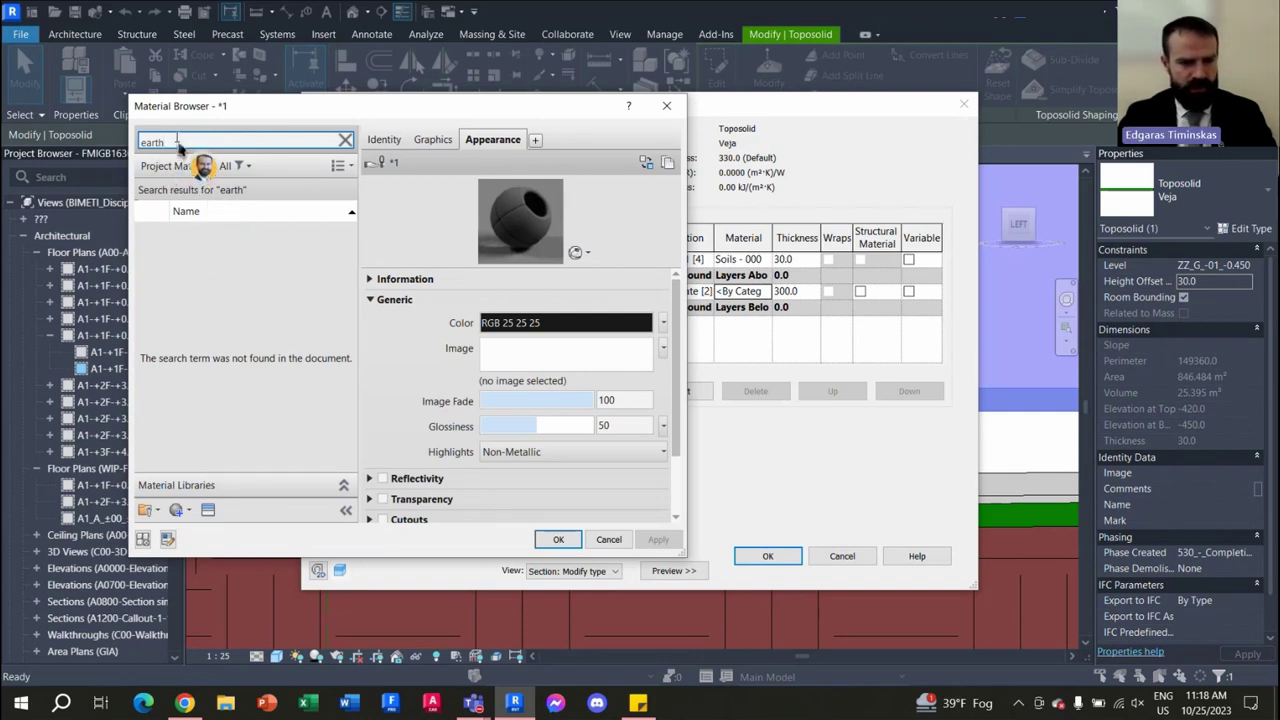
pyautogui.press('BackSpace')
pyautogui.write('soil')
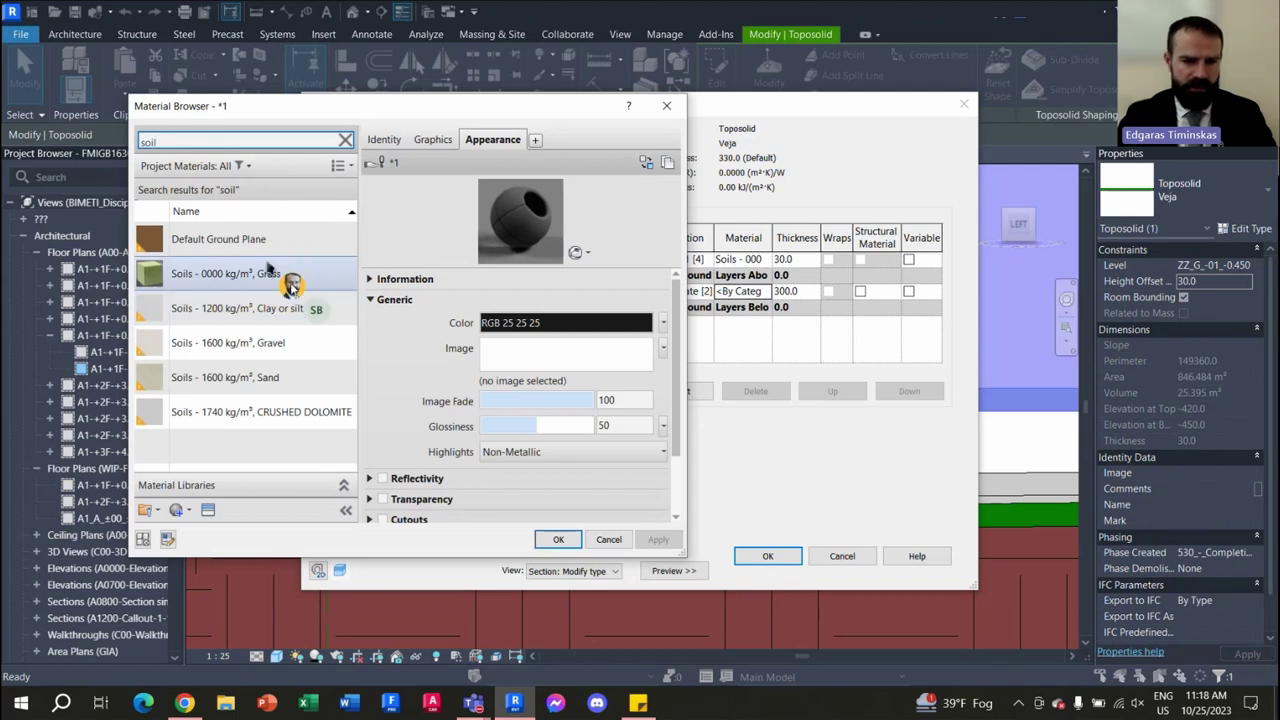
pyautogui.click(320, 310)
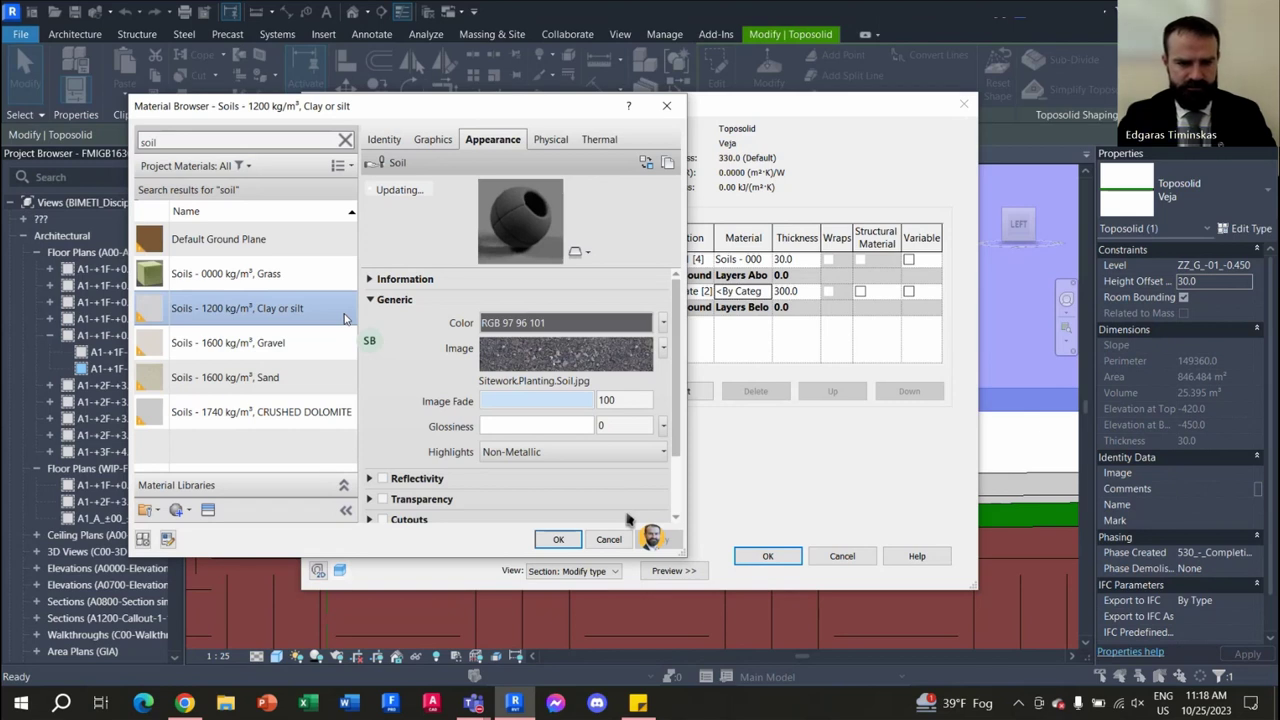
pyautogui.click(563, 540)
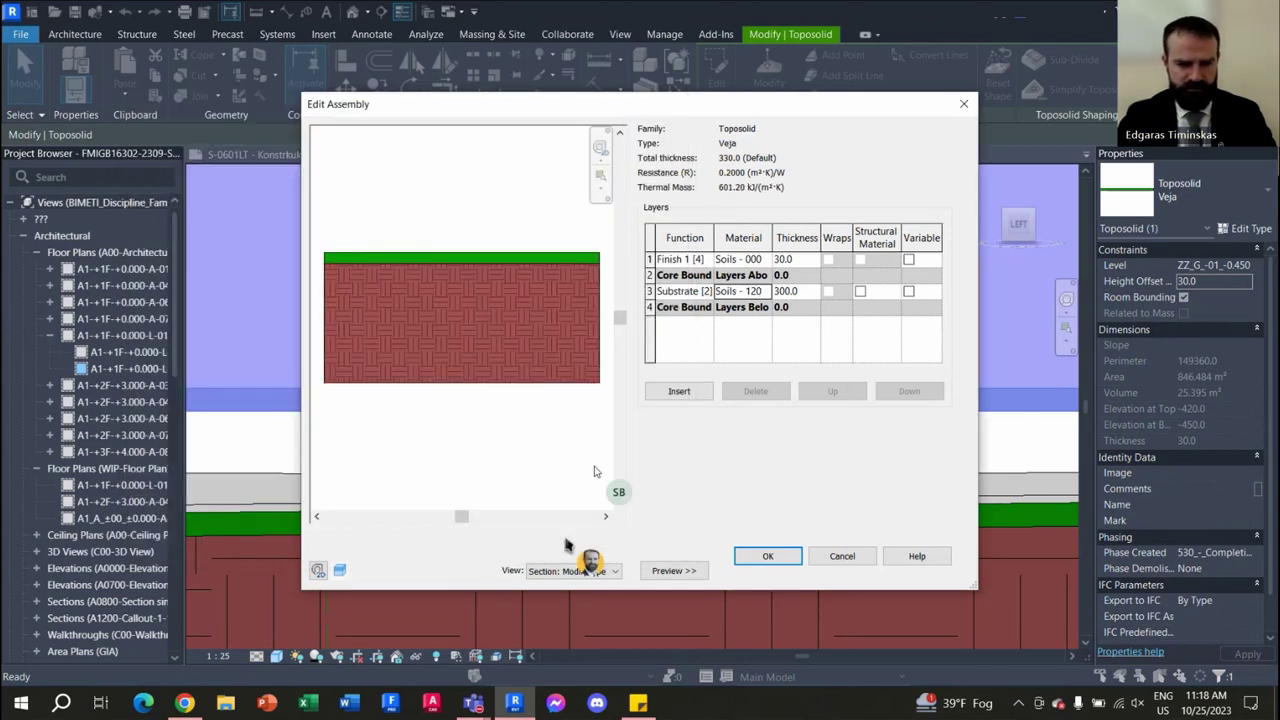
# - Confirm the new Veja layer structure, dismiss the overlap warning, and apply the updated type
pyautogui.click(773, 556)
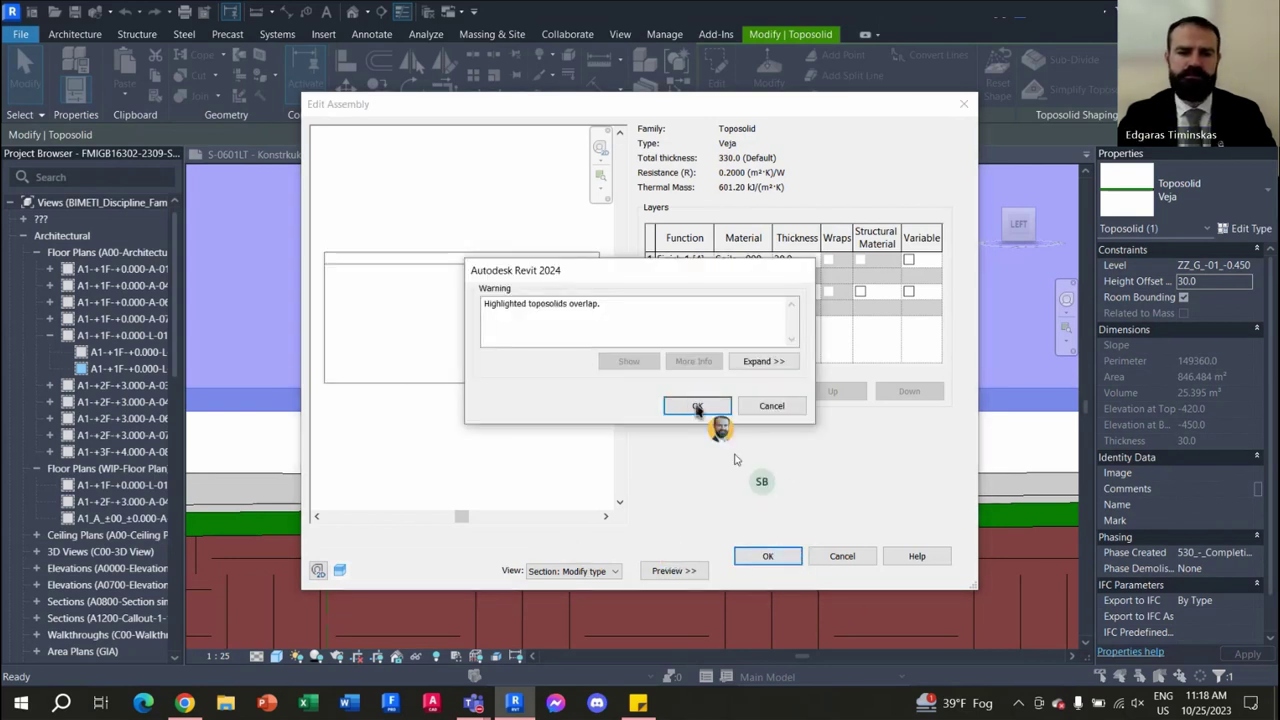
pyautogui.click(697, 410)
pyautogui.click(767, 556)
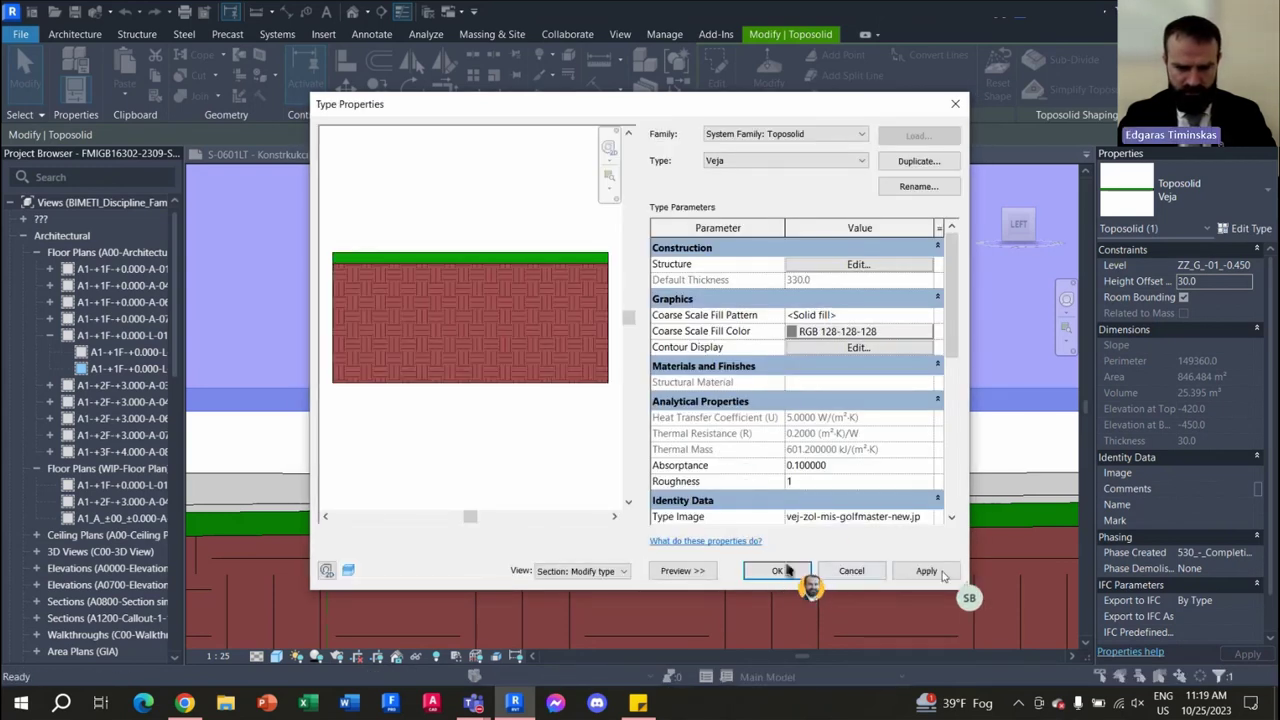
pyautogui.click(926, 570)
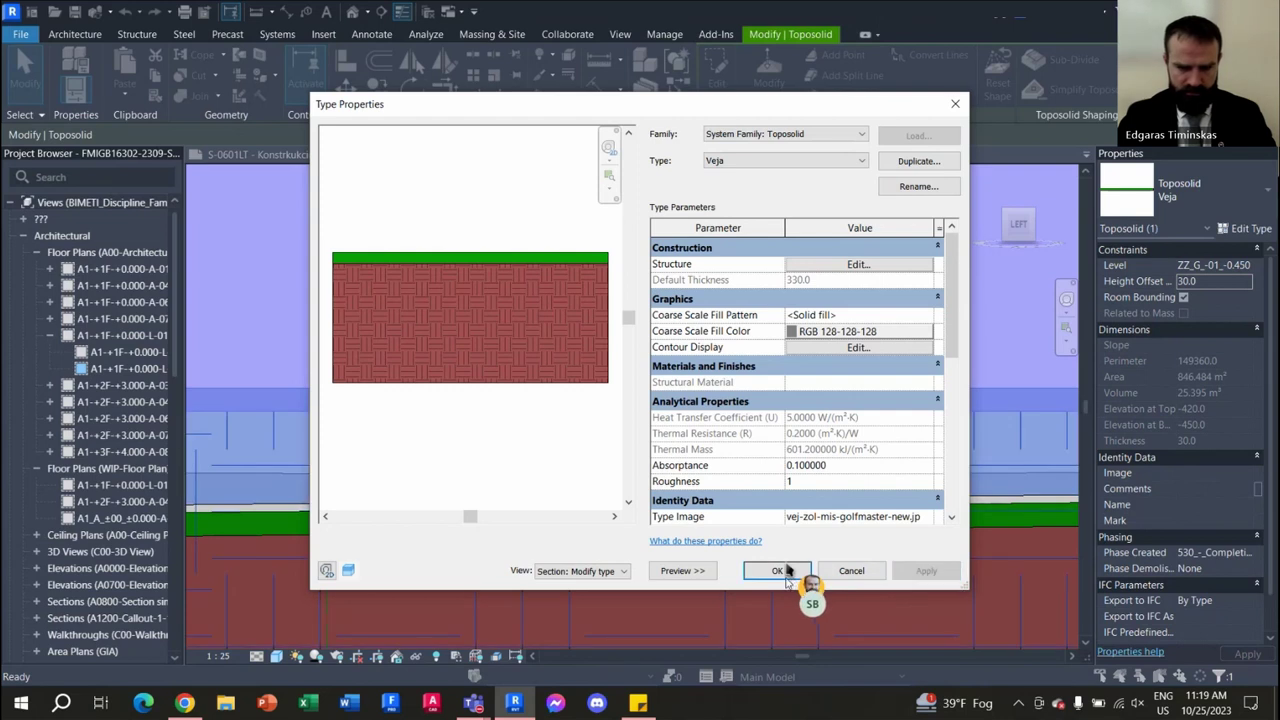
pyautogui.click(778, 570)
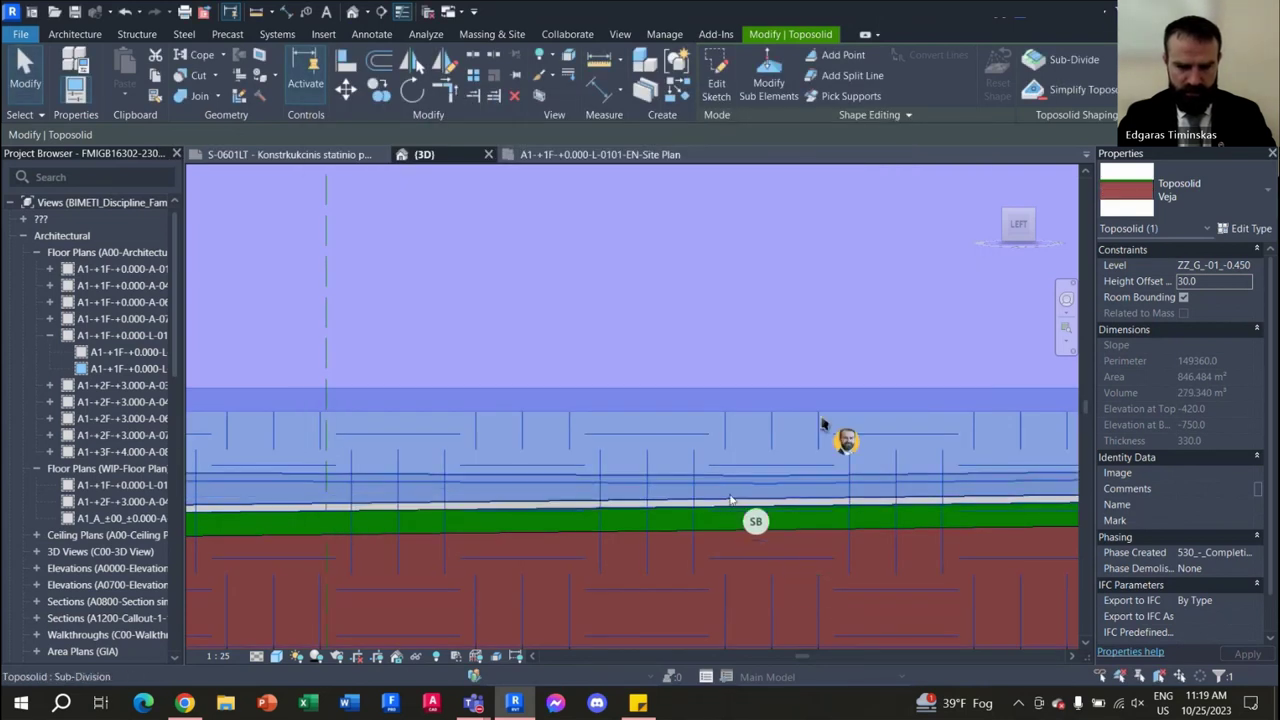
pyautogui.scroll(-2, 735, 462)
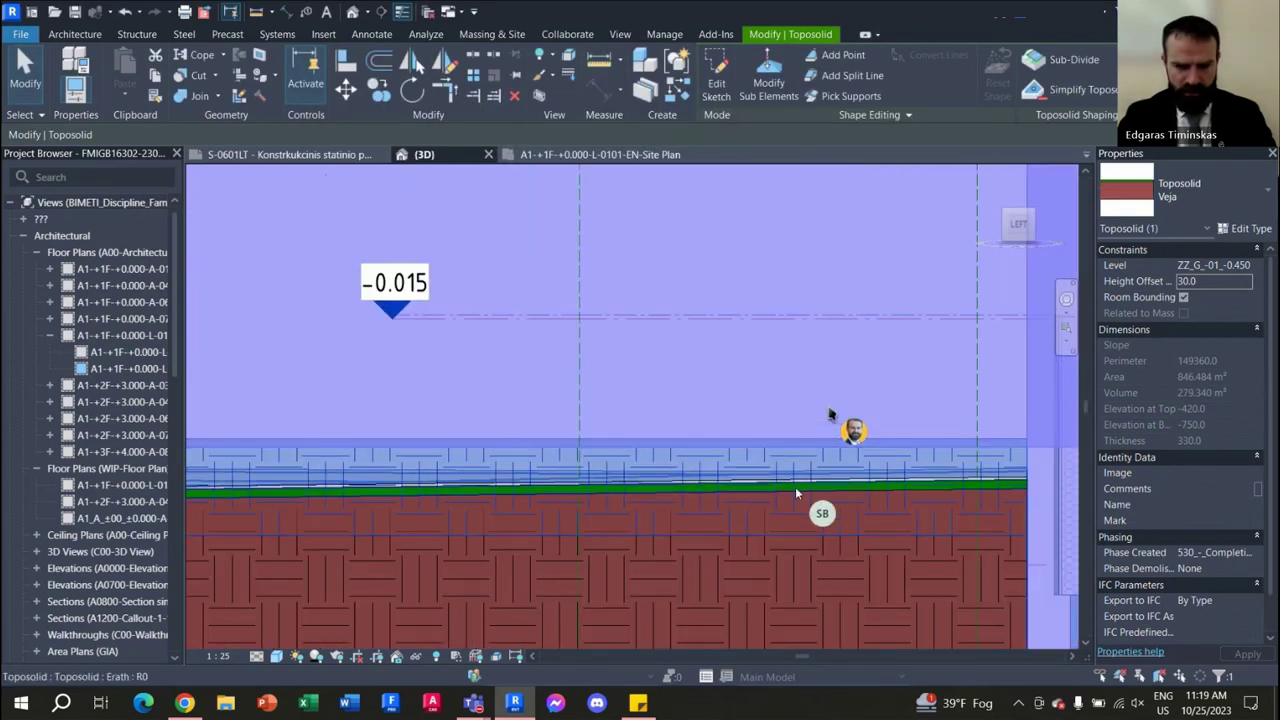
pyautogui.click(203, 97)
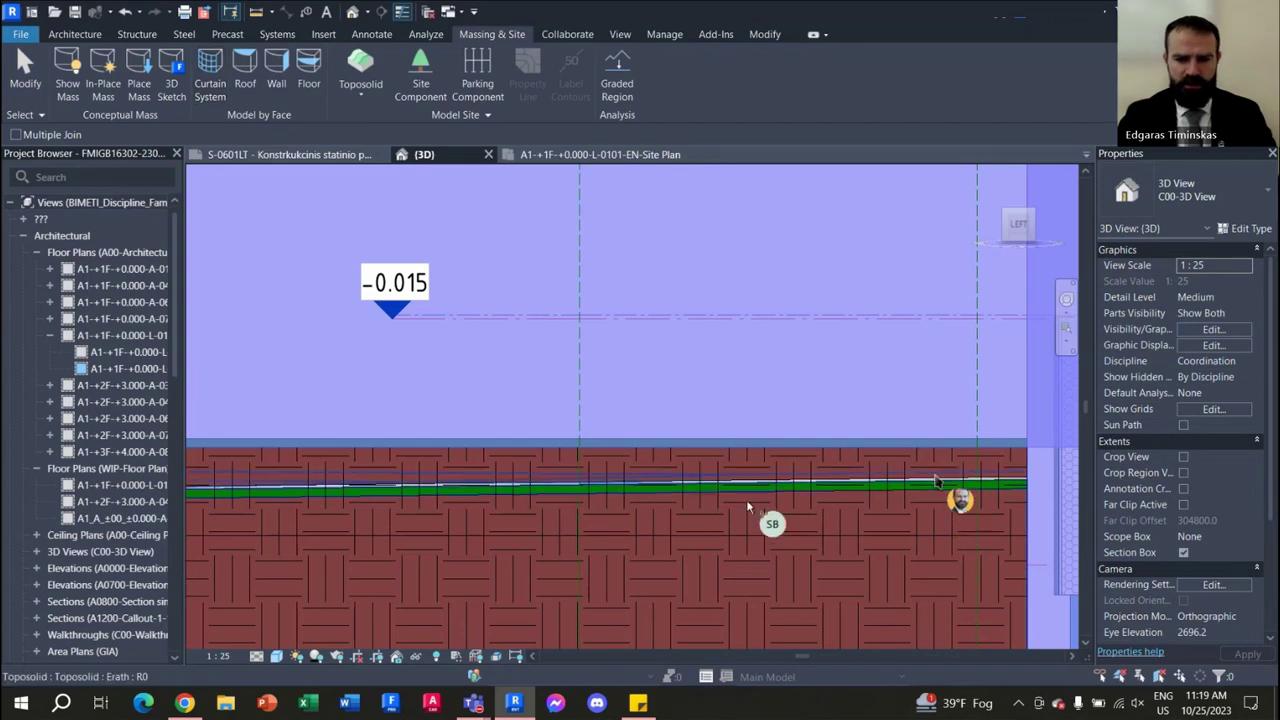
pyautogui.click(792, 457)
pyautogui.click(793, 458)
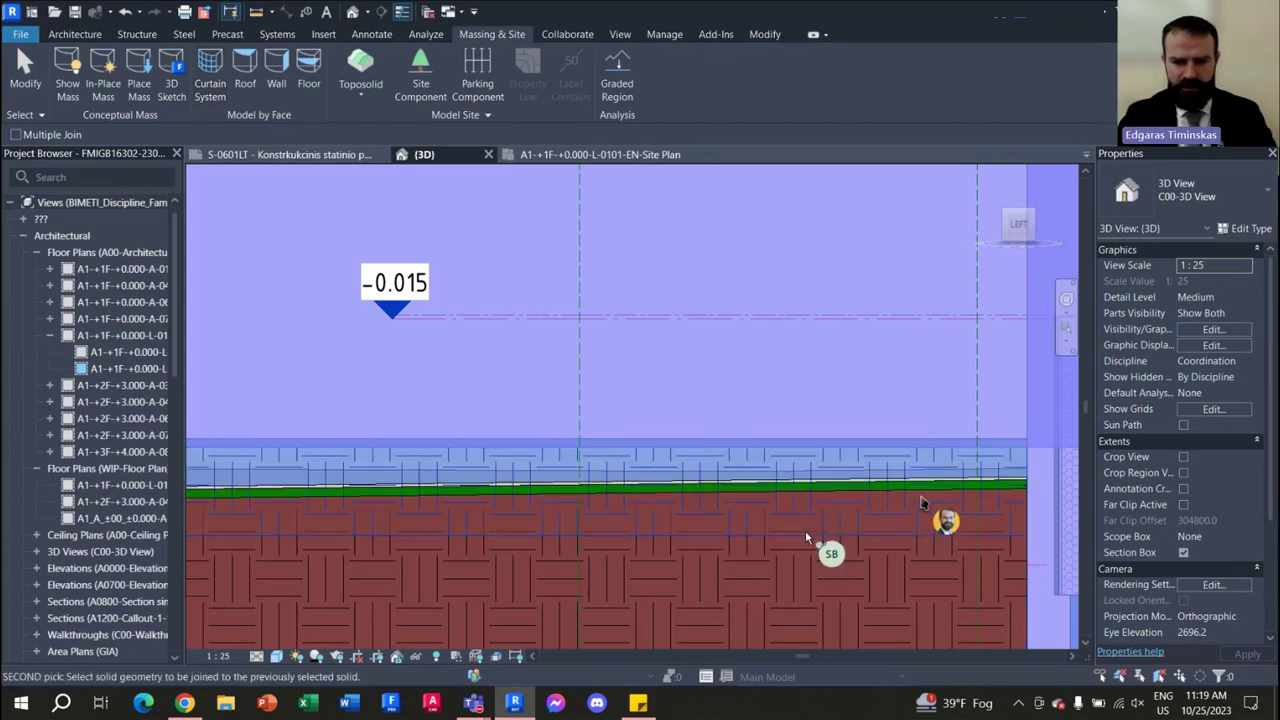
pyautogui.click(805, 537)
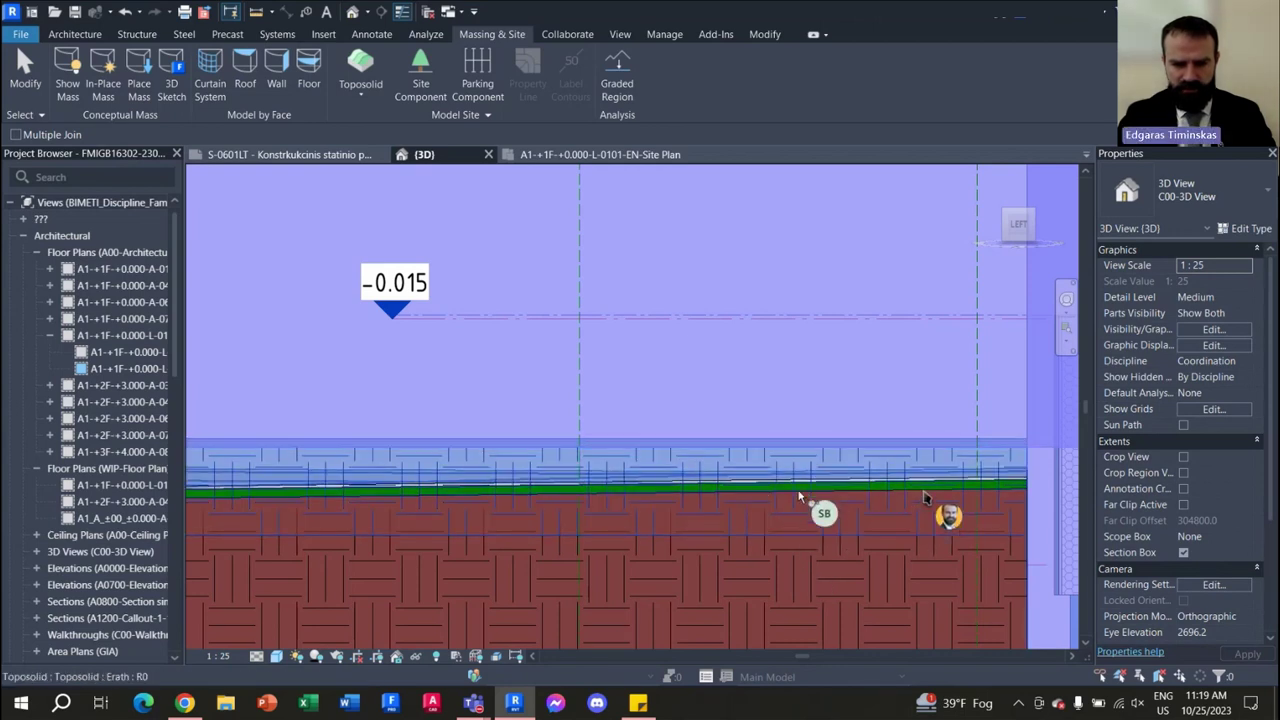
pyautogui.click(800, 486)
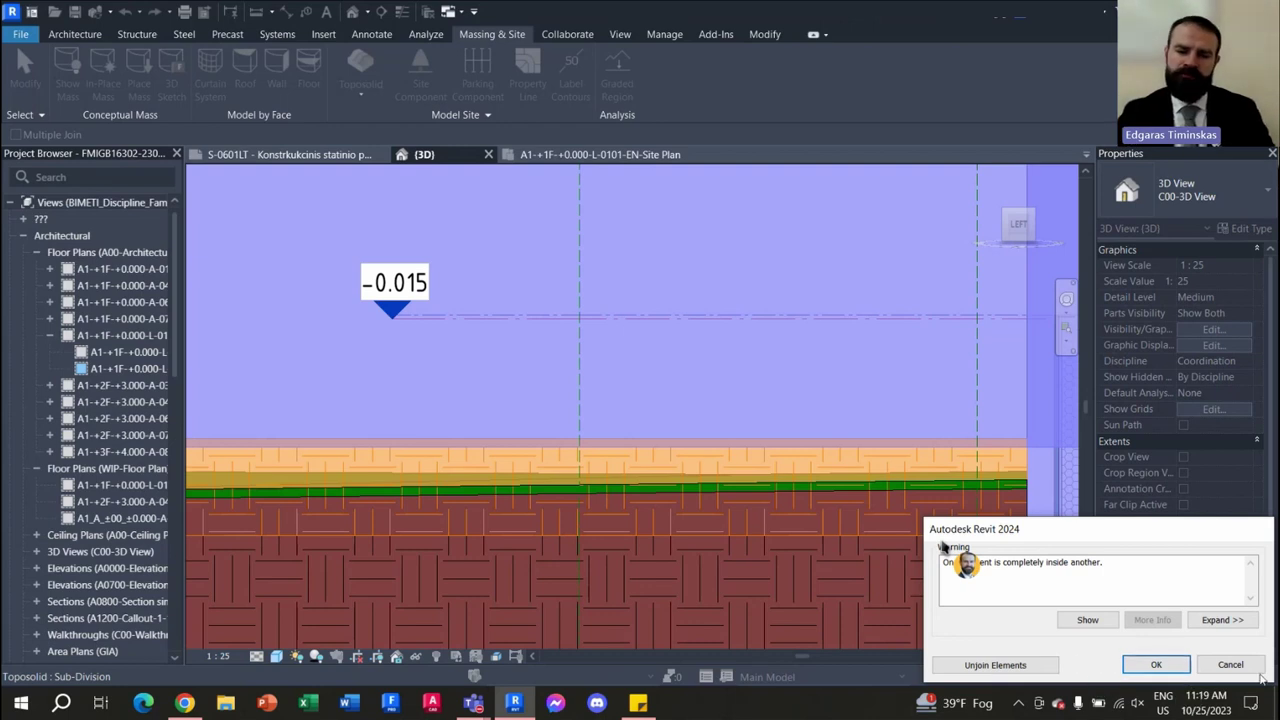
pyautogui.press('Return')
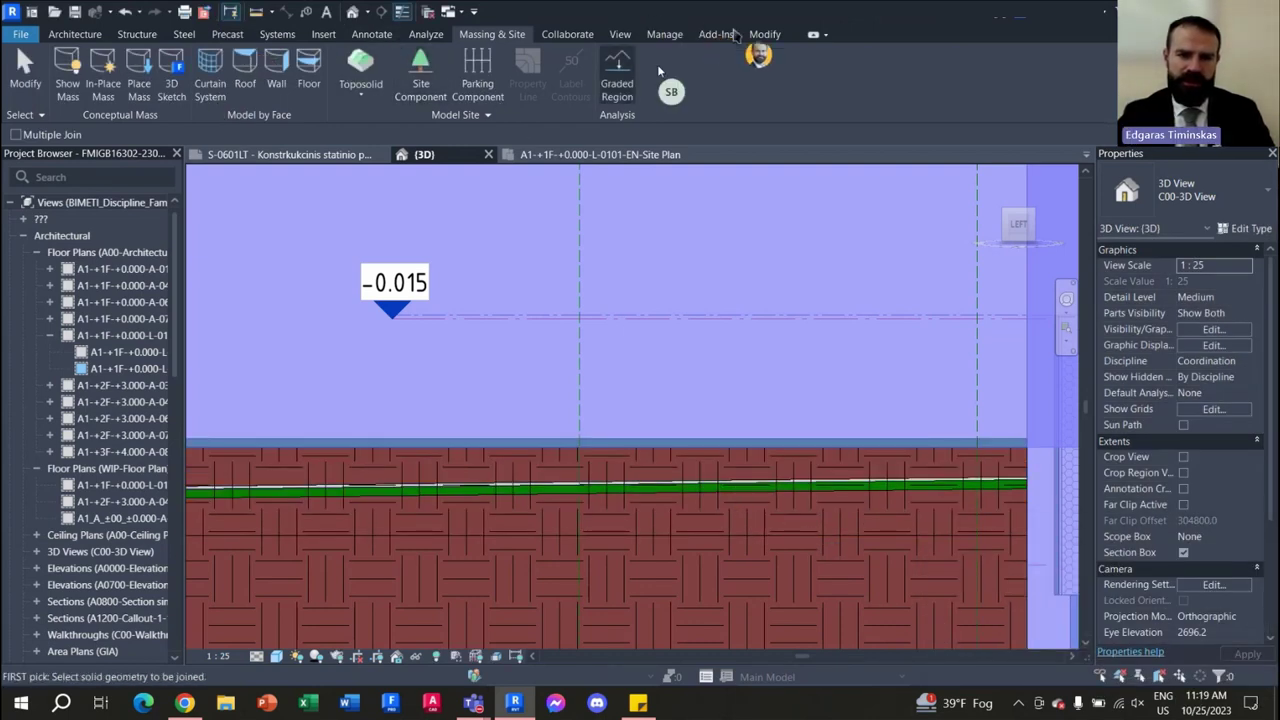
pyautogui.click(765, 34)
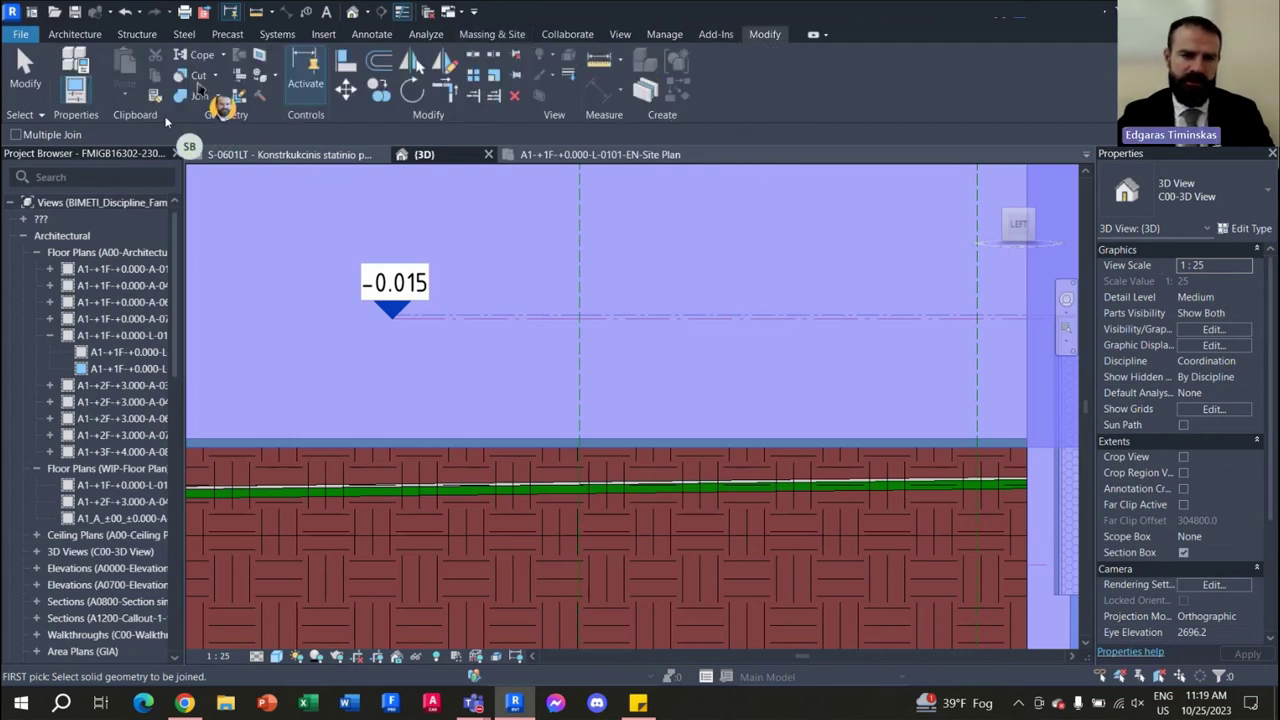
pyautogui.click(196, 76)
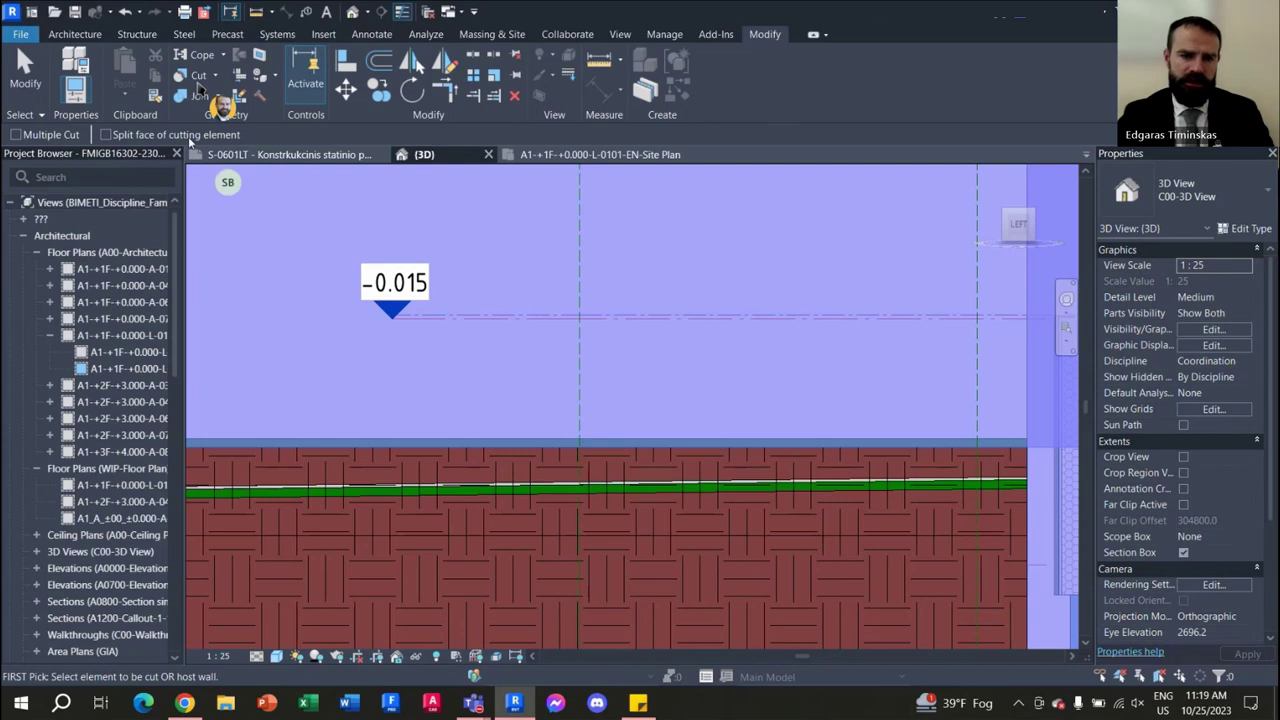
pyautogui.press('Tab')
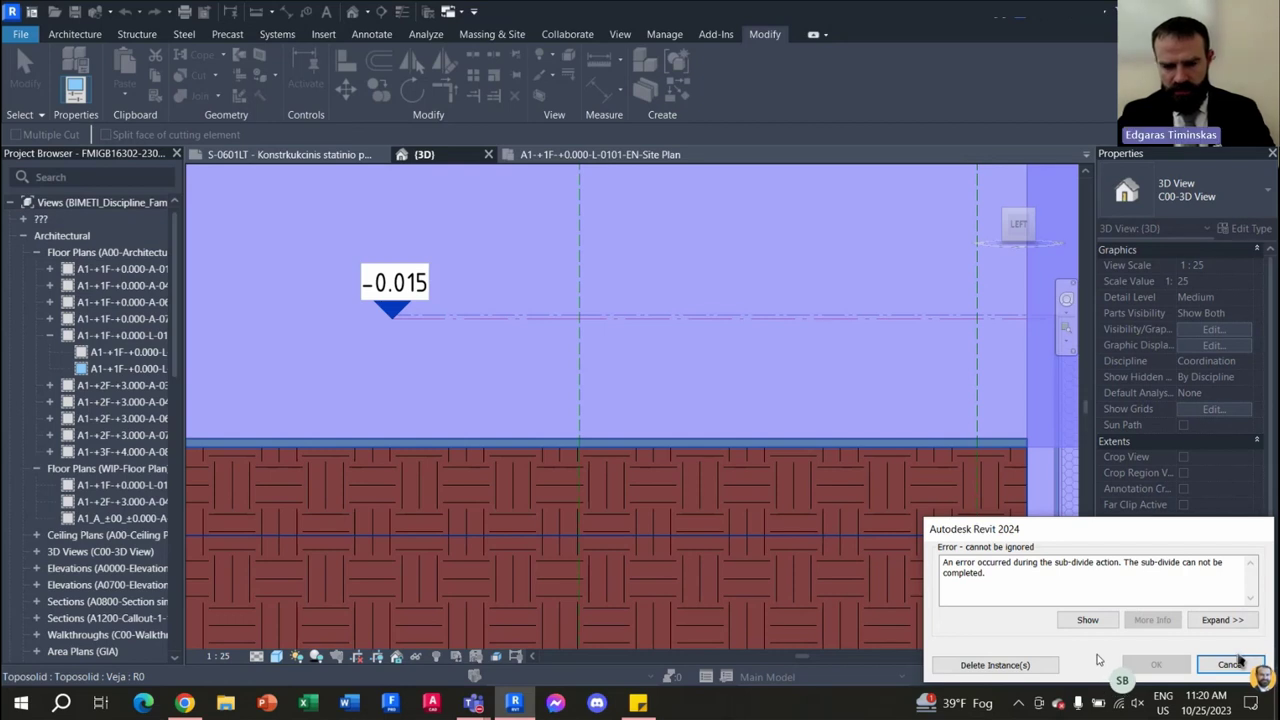
pyautogui.click(1230, 664)
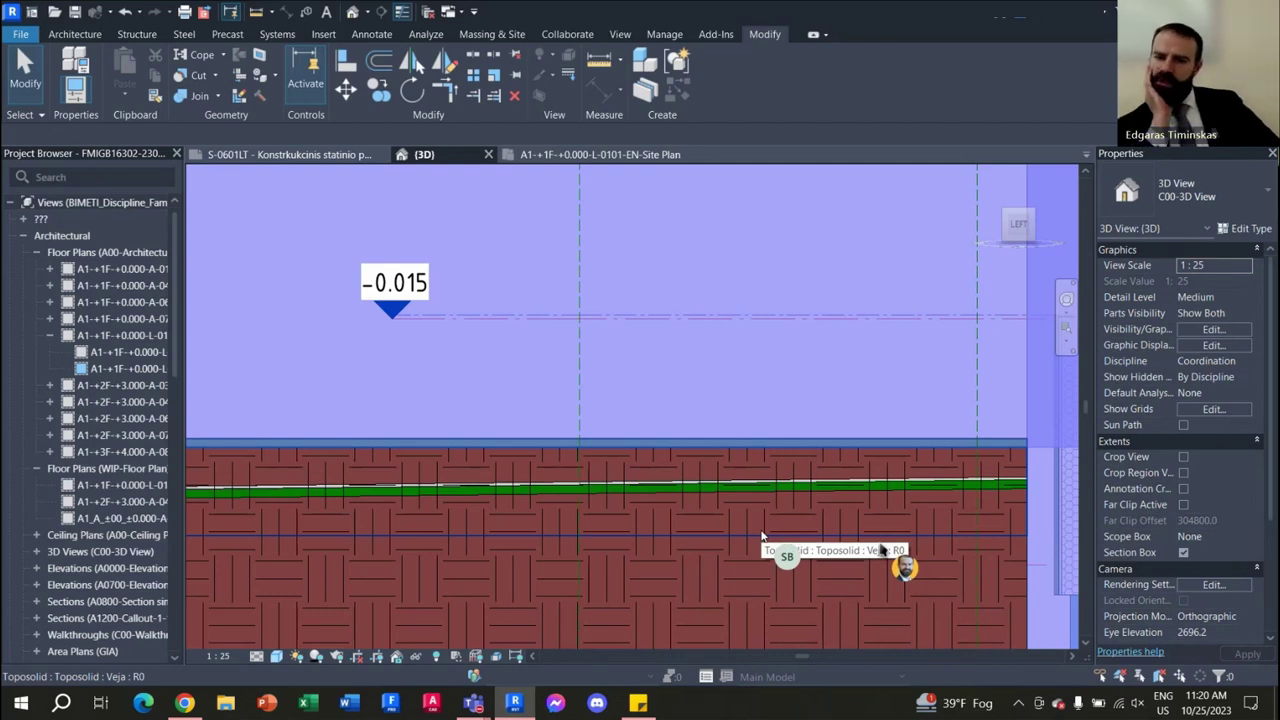
# - Return to an isometric view of the whole site model from the ViewCube and zoom in
pyautogui.scroll(-1, 761, 537)
pyautogui.scroll(-1, 761, 537)
pyautogui.scroll(-1, 761, 537)
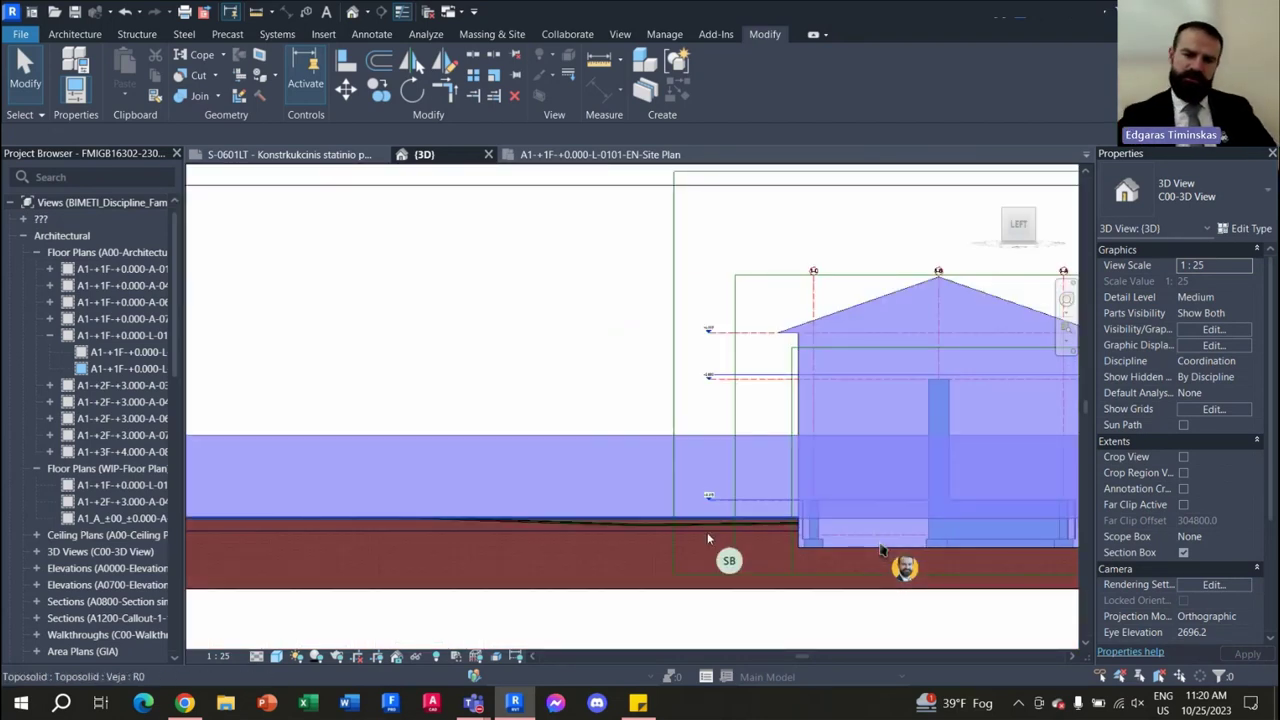
pyautogui.scroll(2, 651, 529)
pyautogui.scroll(2, 649, 531)
pyautogui.scroll(1, 649, 531)
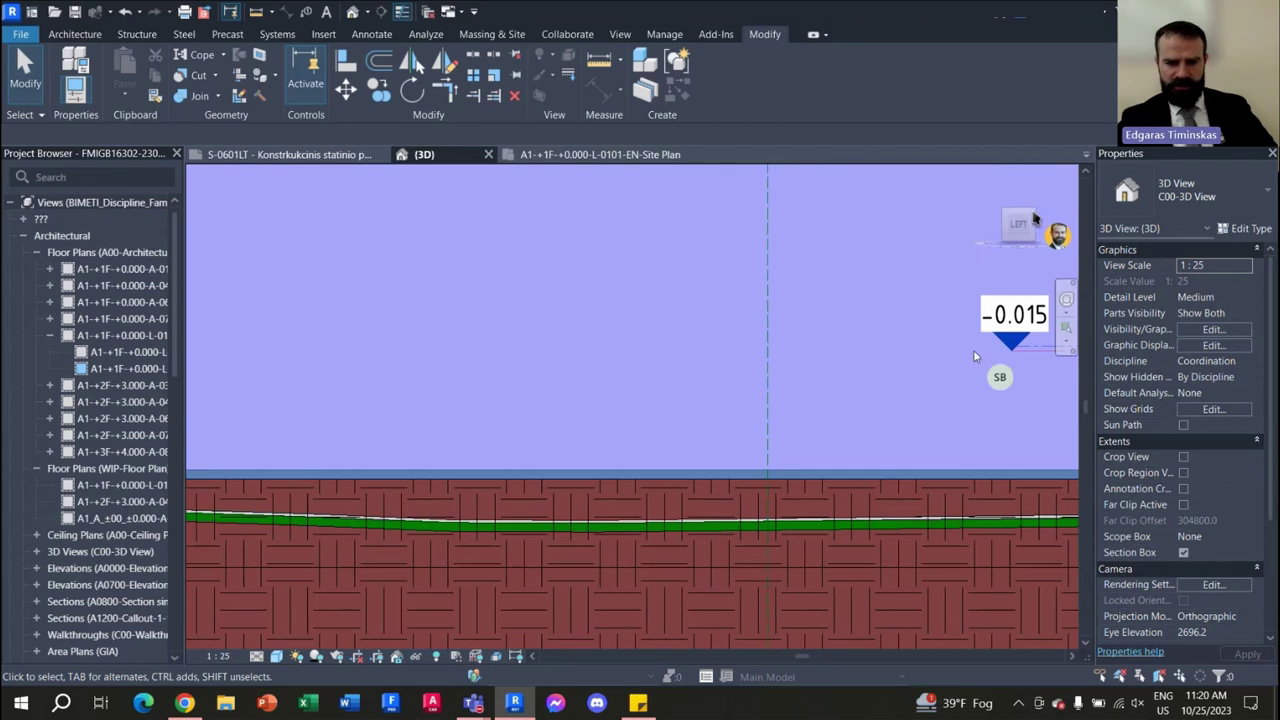
pyautogui.moveTo(1019, 224)
pyautogui.click(1037, 220)
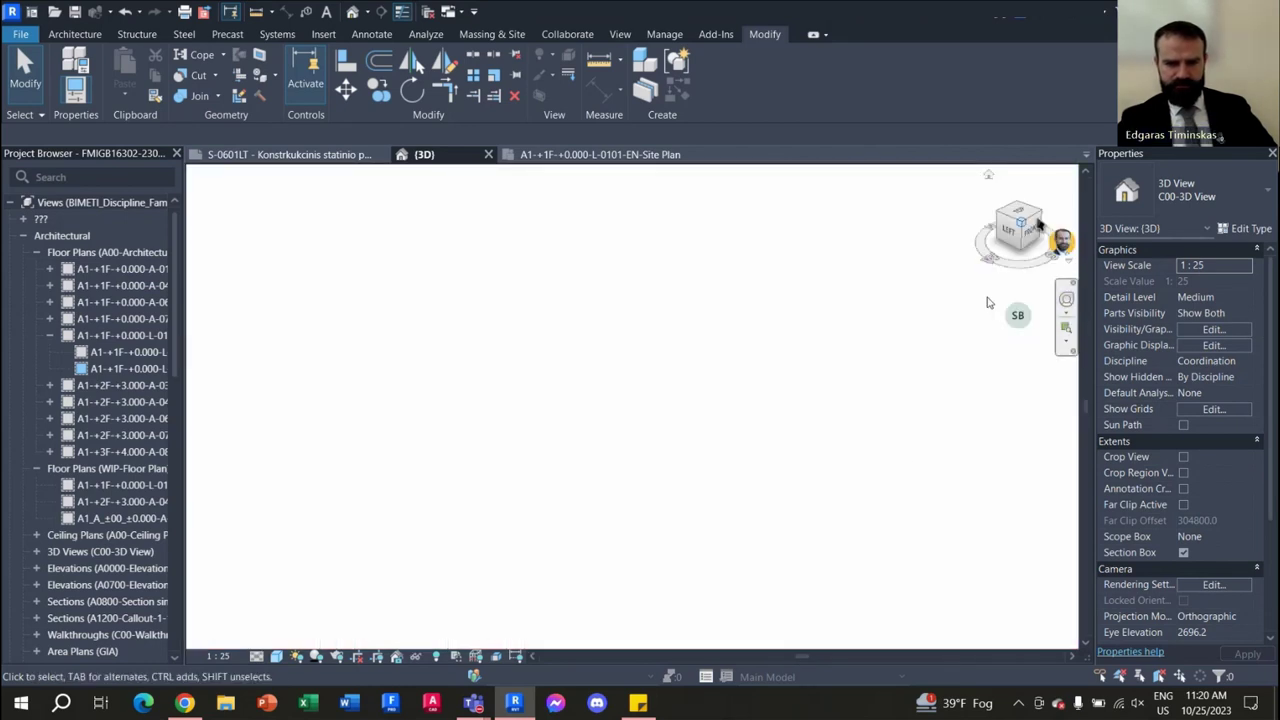
pyautogui.scroll(1, 649, 427)
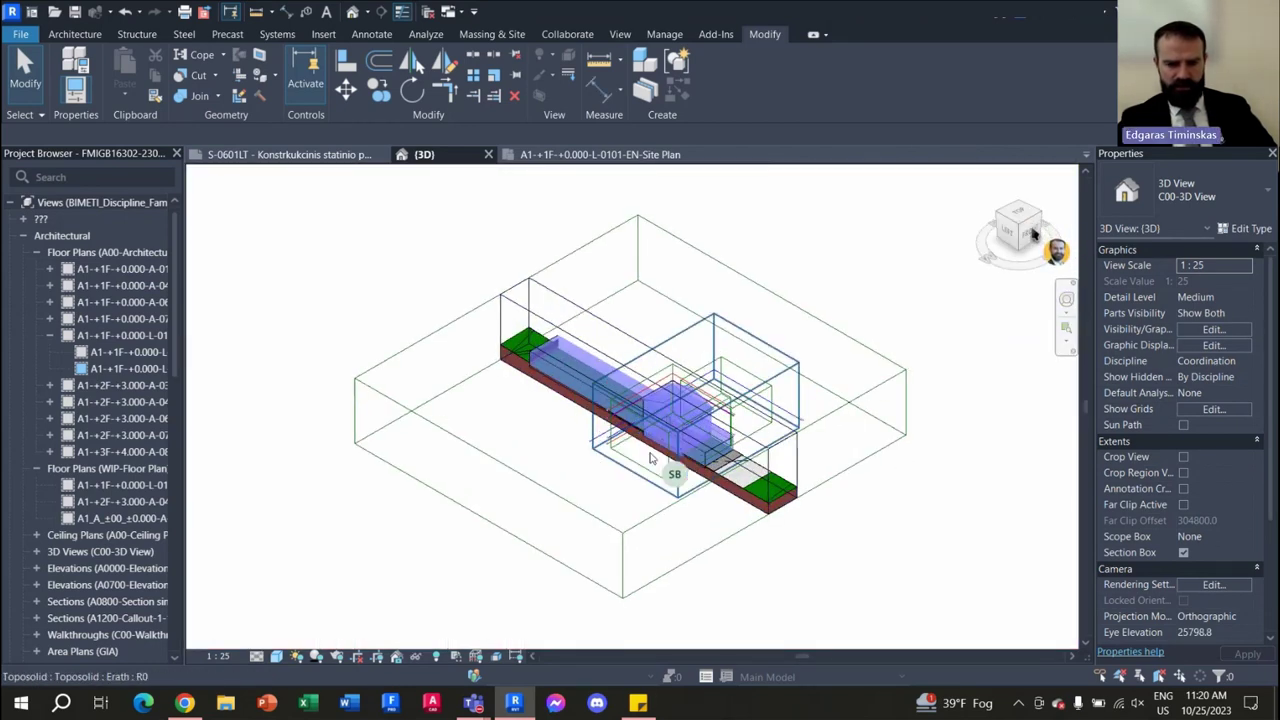
pyautogui.scroll(2, 610, 470)
pyautogui.scroll(2, 560, 525)
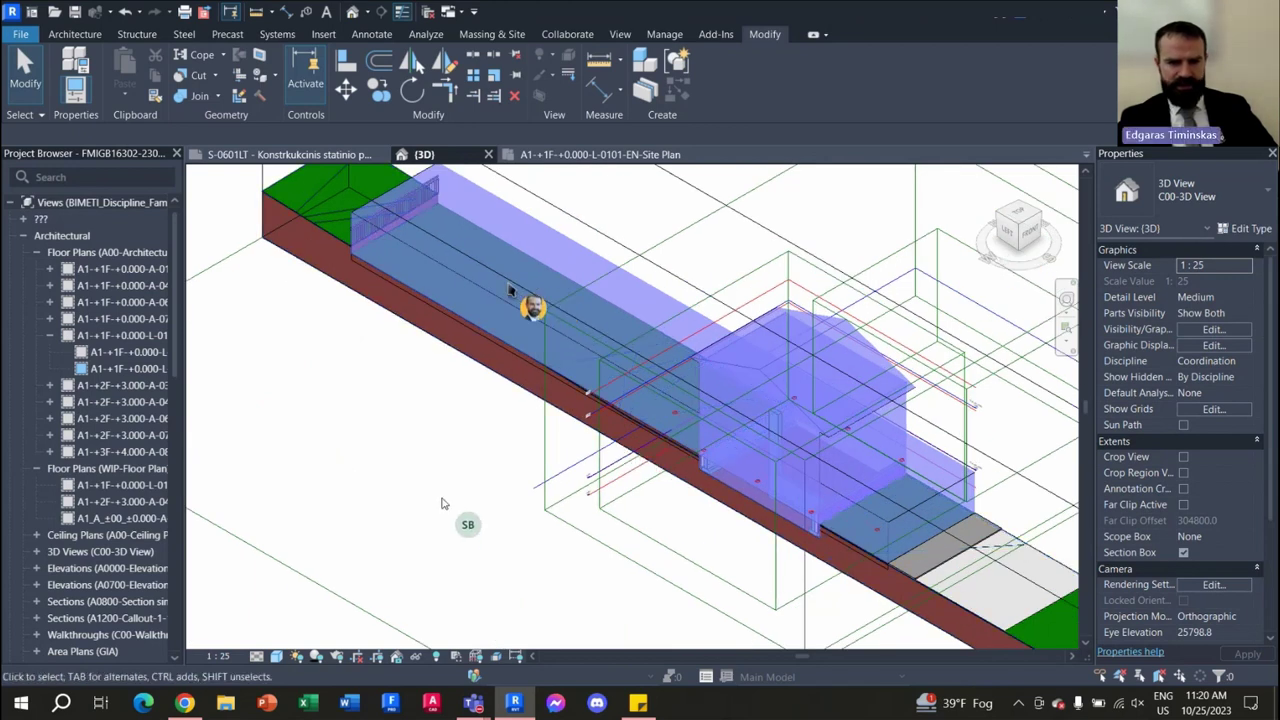
# - Temporarily hide the mass box in the 3D view to inspect the grass slab and soil
pyautogui.click(550, 236)
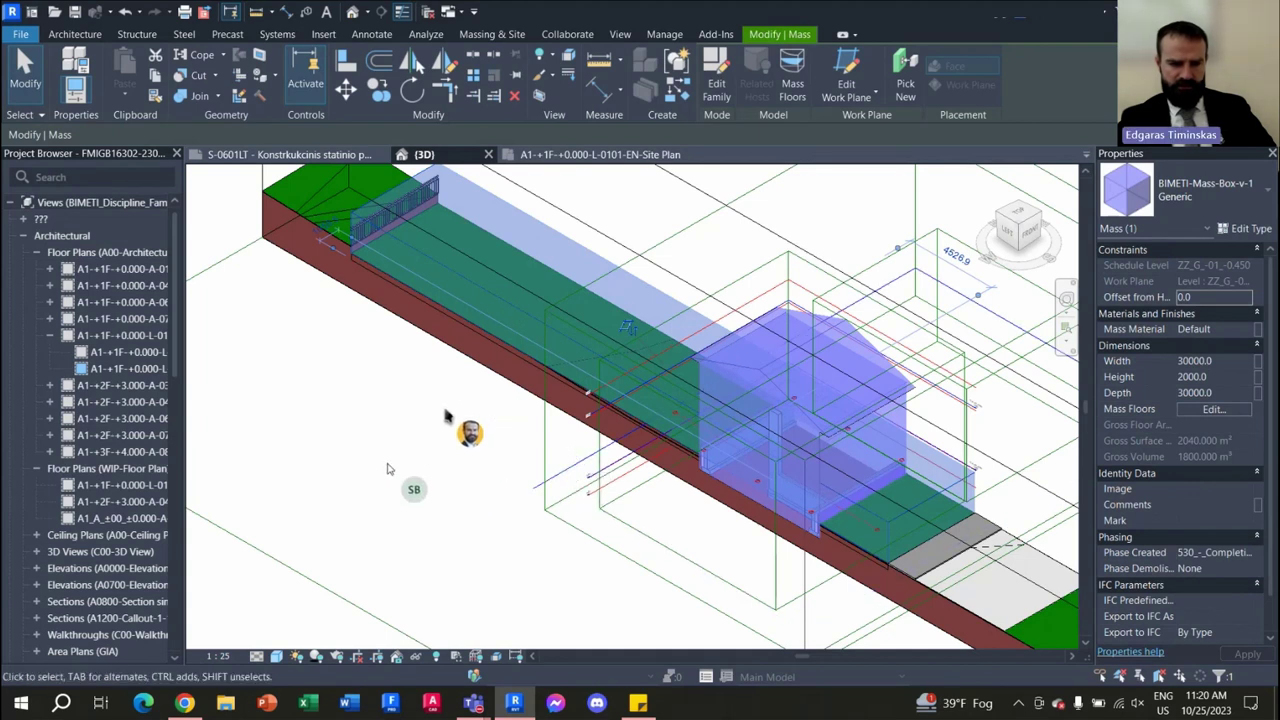
pyautogui.click(417, 657)
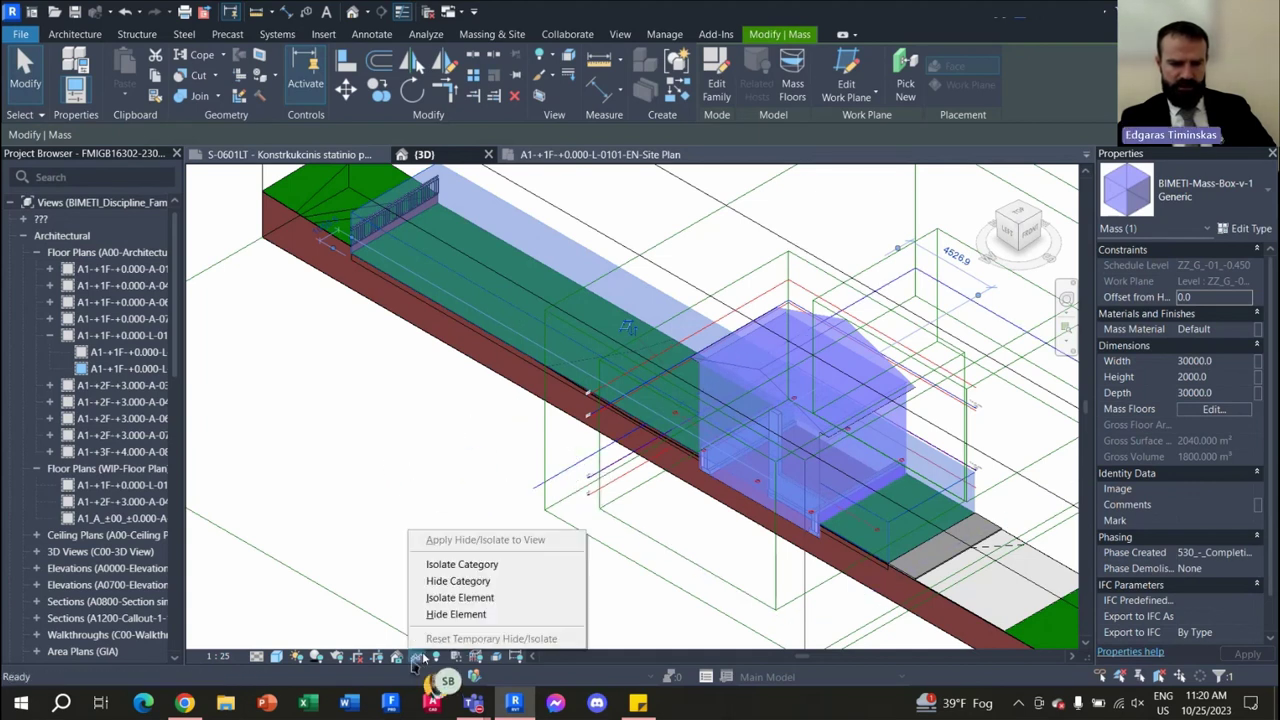
pyautogui.click(456, 614)
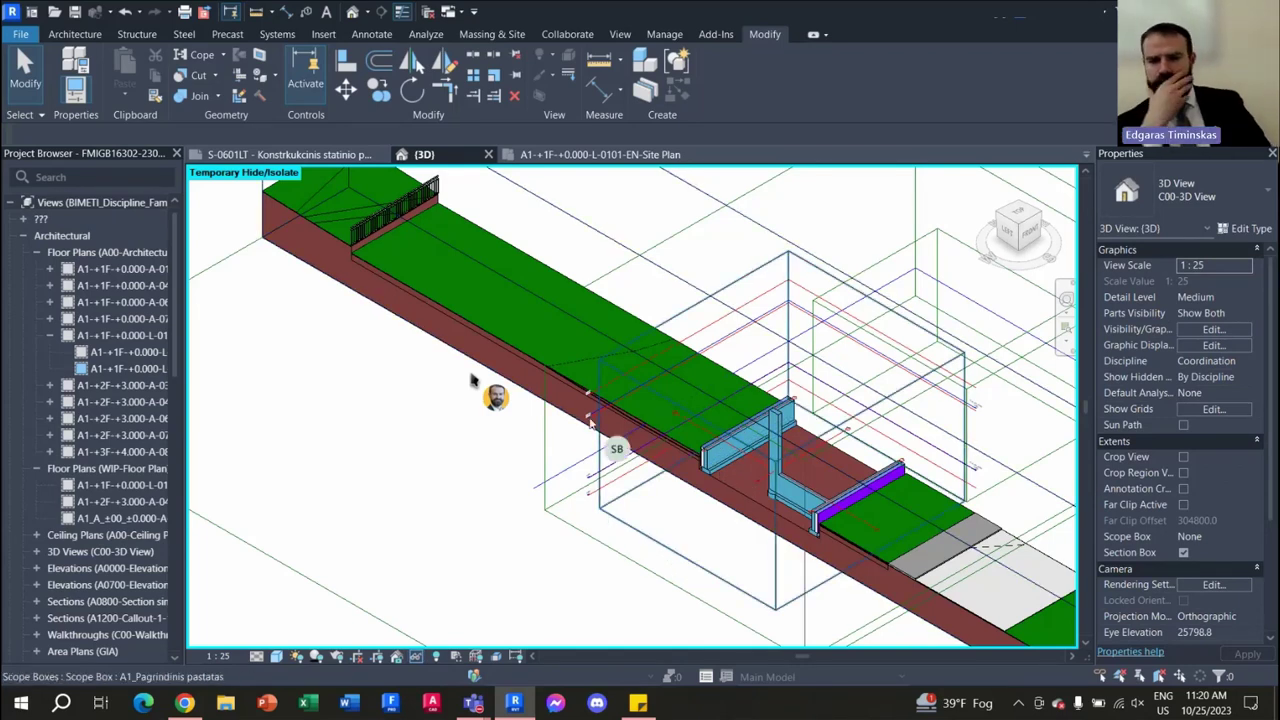
pyautogui.scroll(2, 612, 382)
pyautogui.scroll(2, 700, 460)
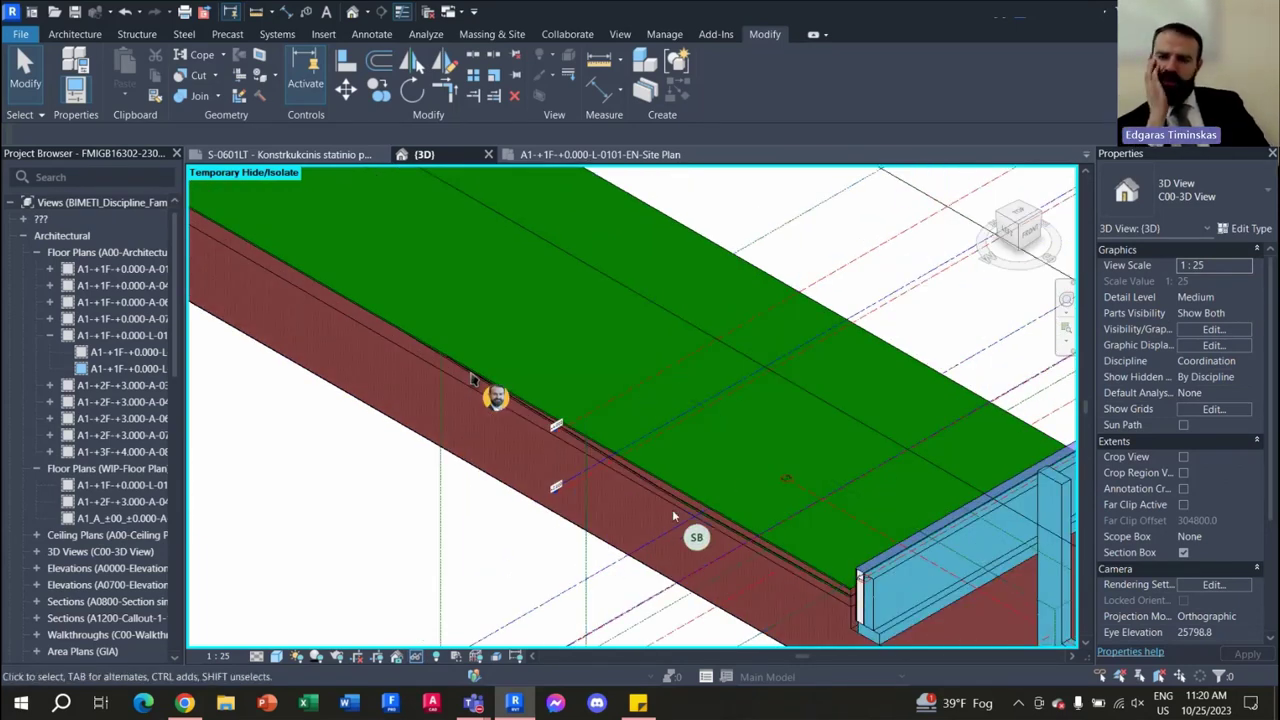
pyautogui.scroll(2, 728, 540)
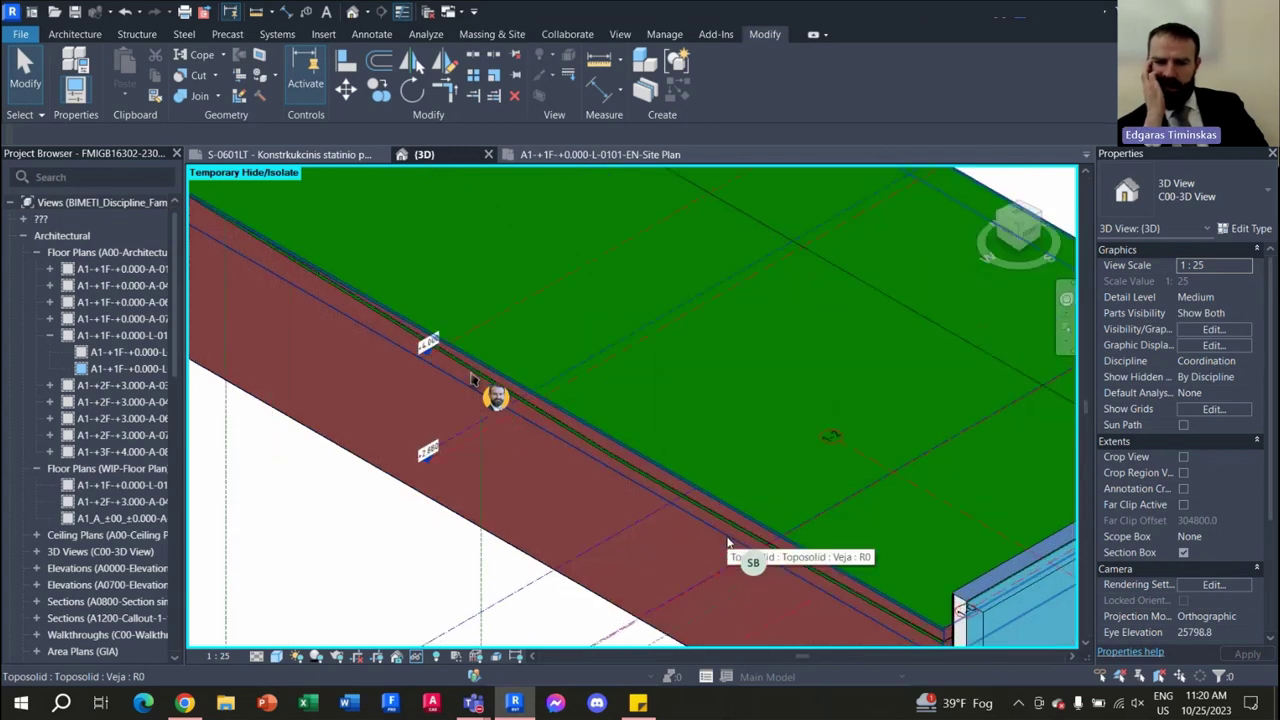
pyautogui.scroll(1, 729, 538)
pyautogui.scroll(1, 730, 536)
pyautogui.scroll(1, 694, 574)
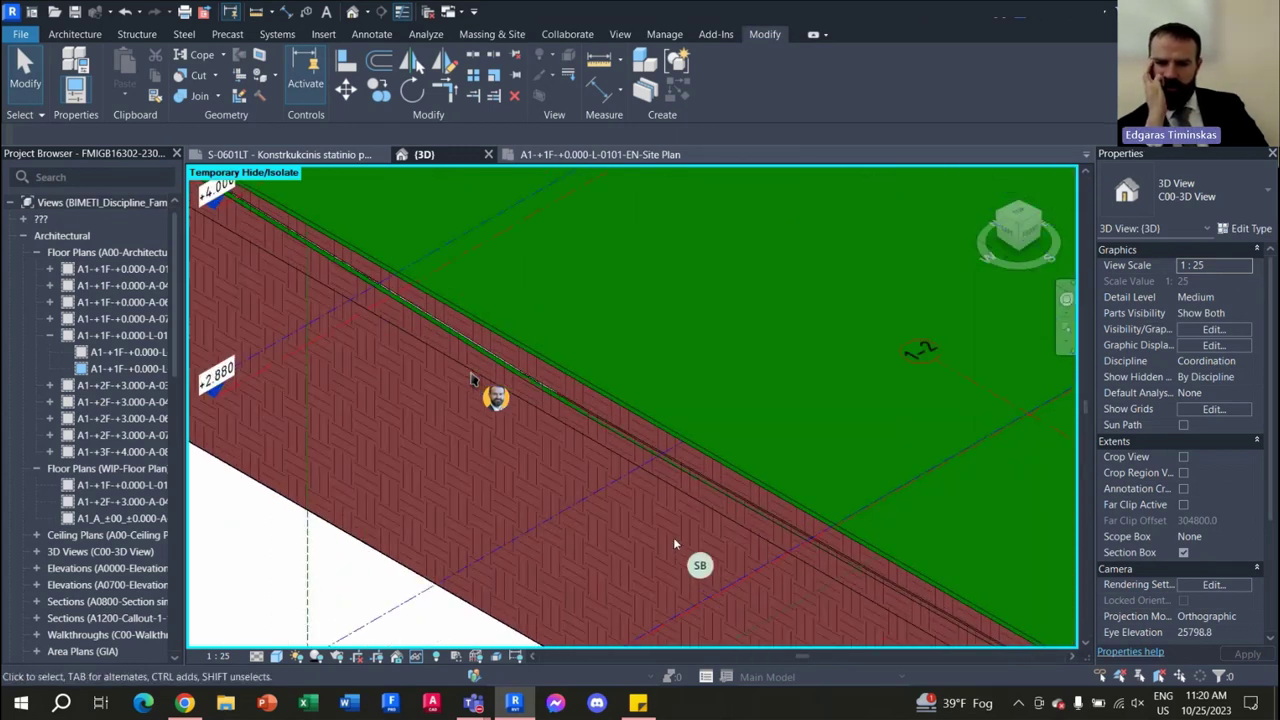
pyautogui.scroll(1, 680, 500)
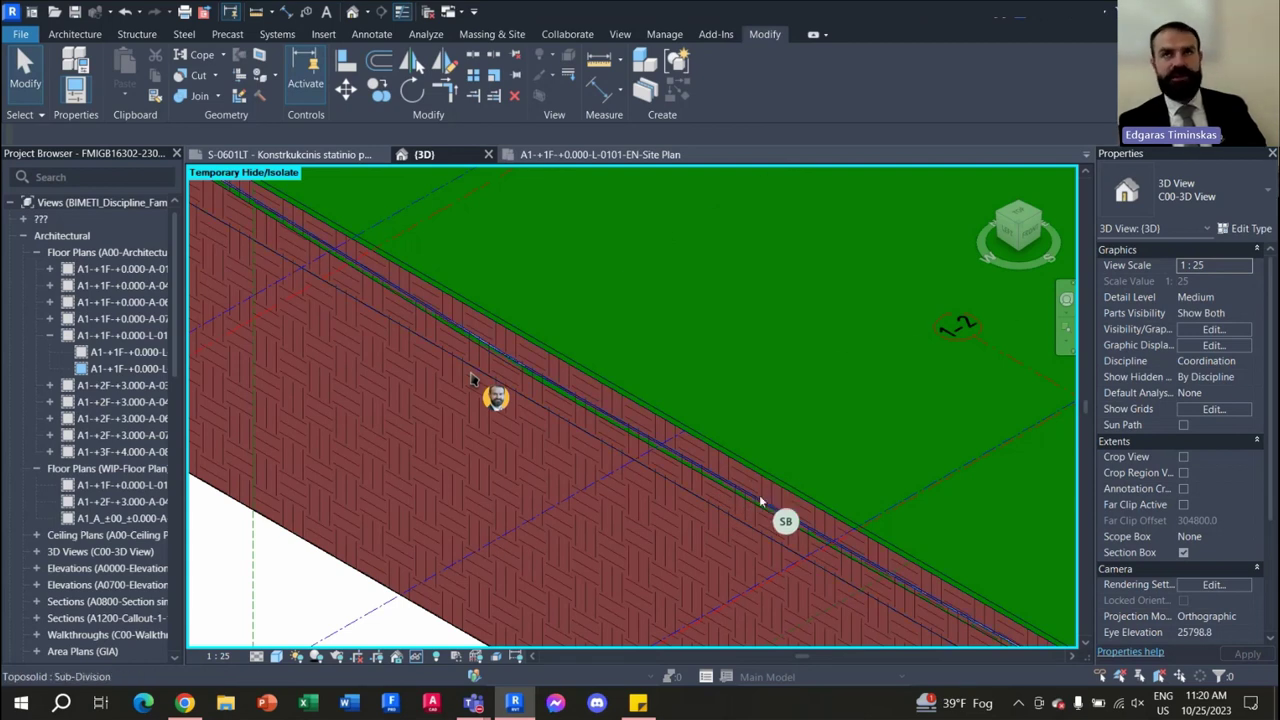
pyautogui.scroll(-2, 759, 494)
pyautogui.scroll(-1, 760, 500)
pyautogui.scroll(-1, 759, 494)
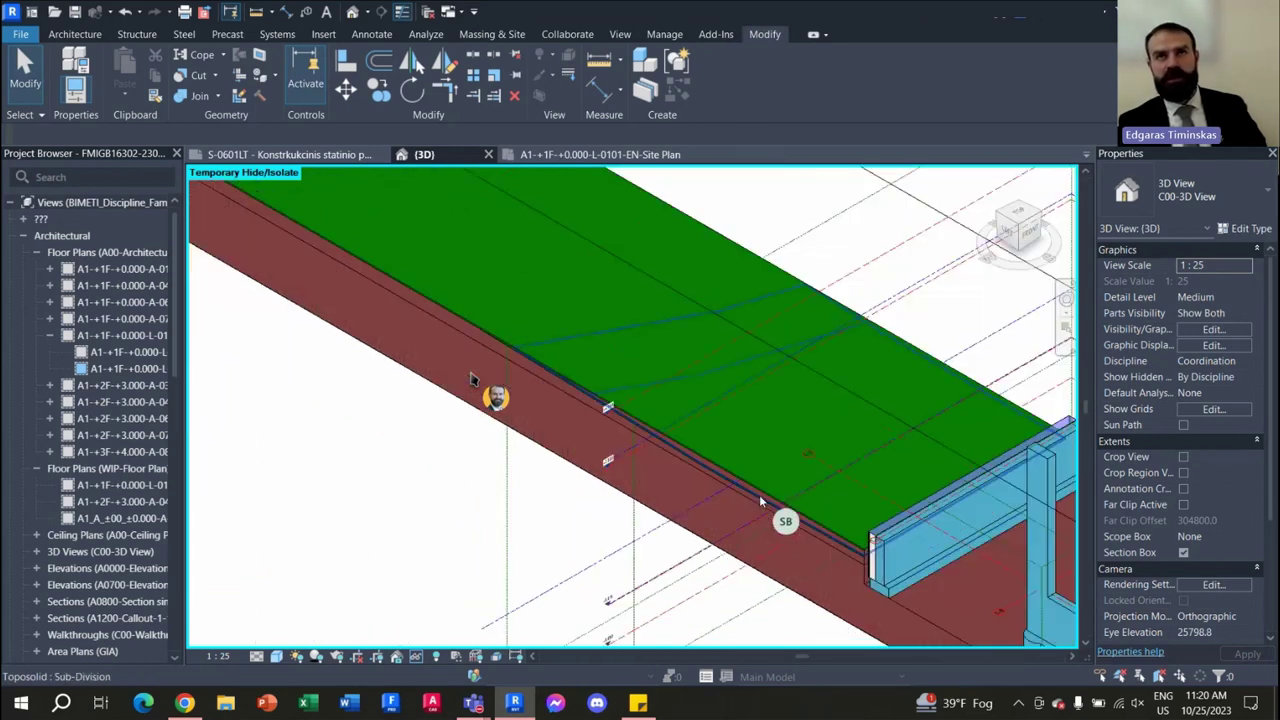
pyautogui.scroll(-1, 759, 494)
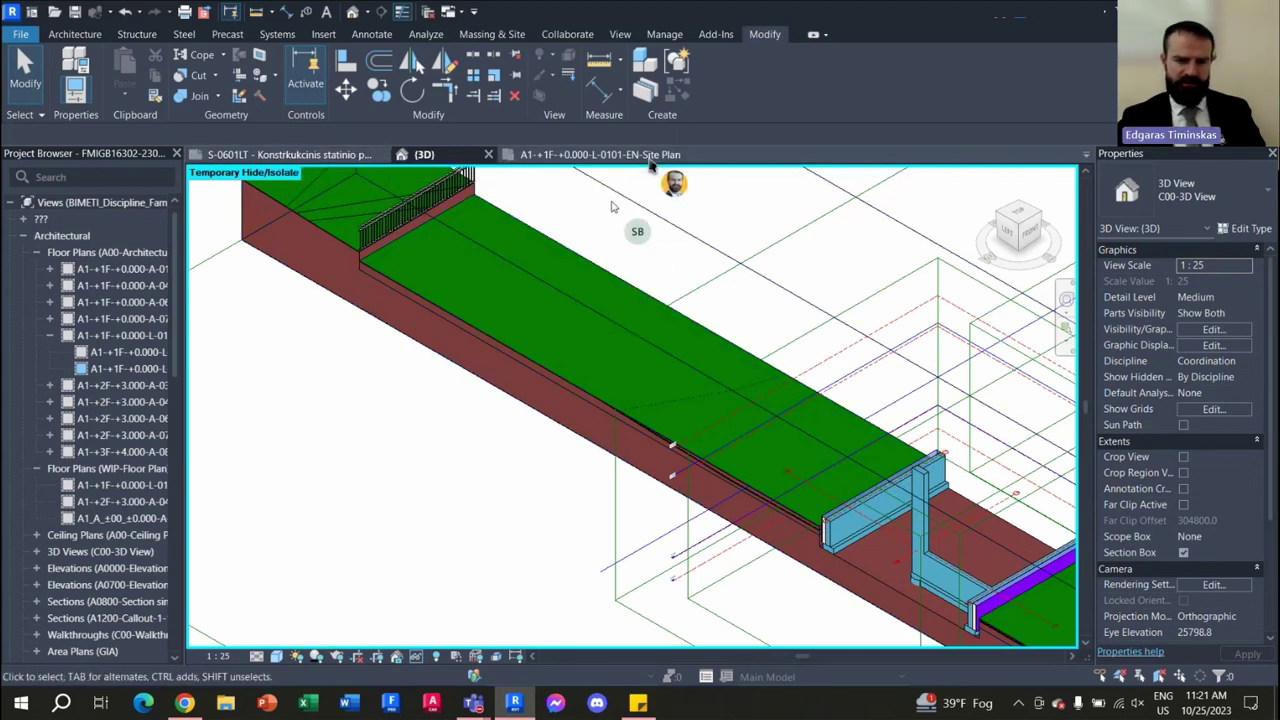
pyautogui.click(651, 156)
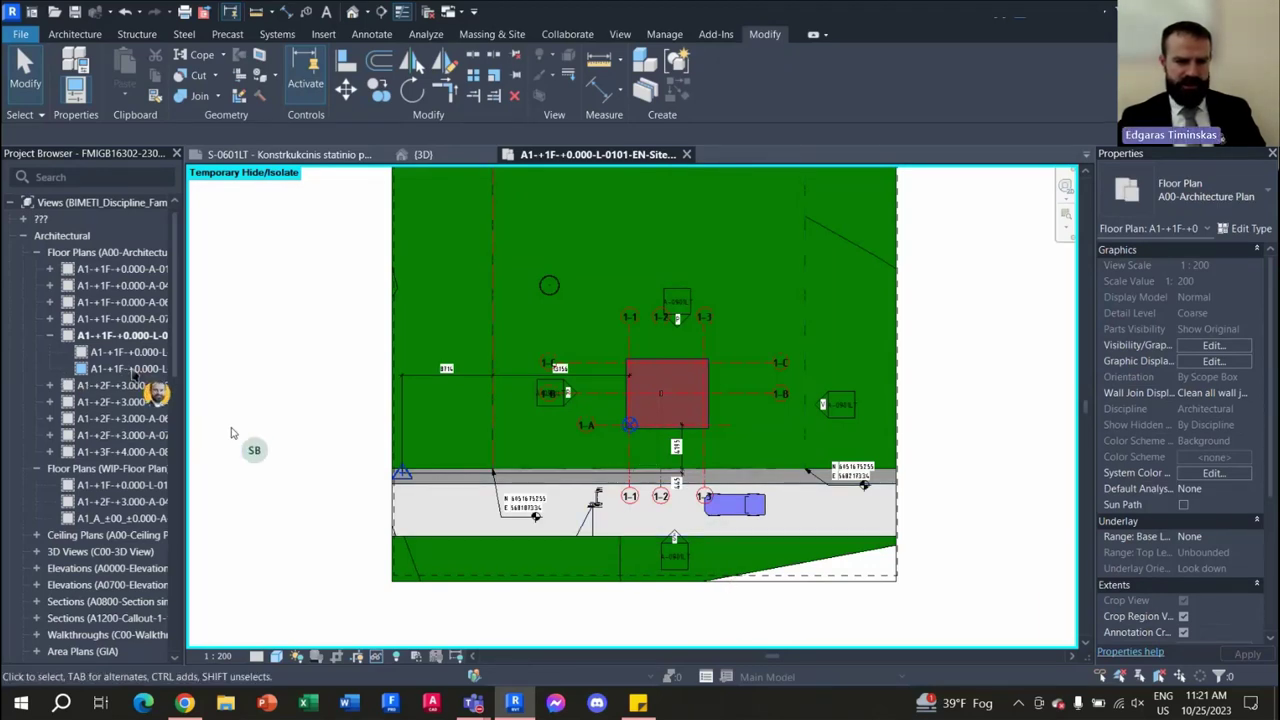
pyautogui.click(134, 372)
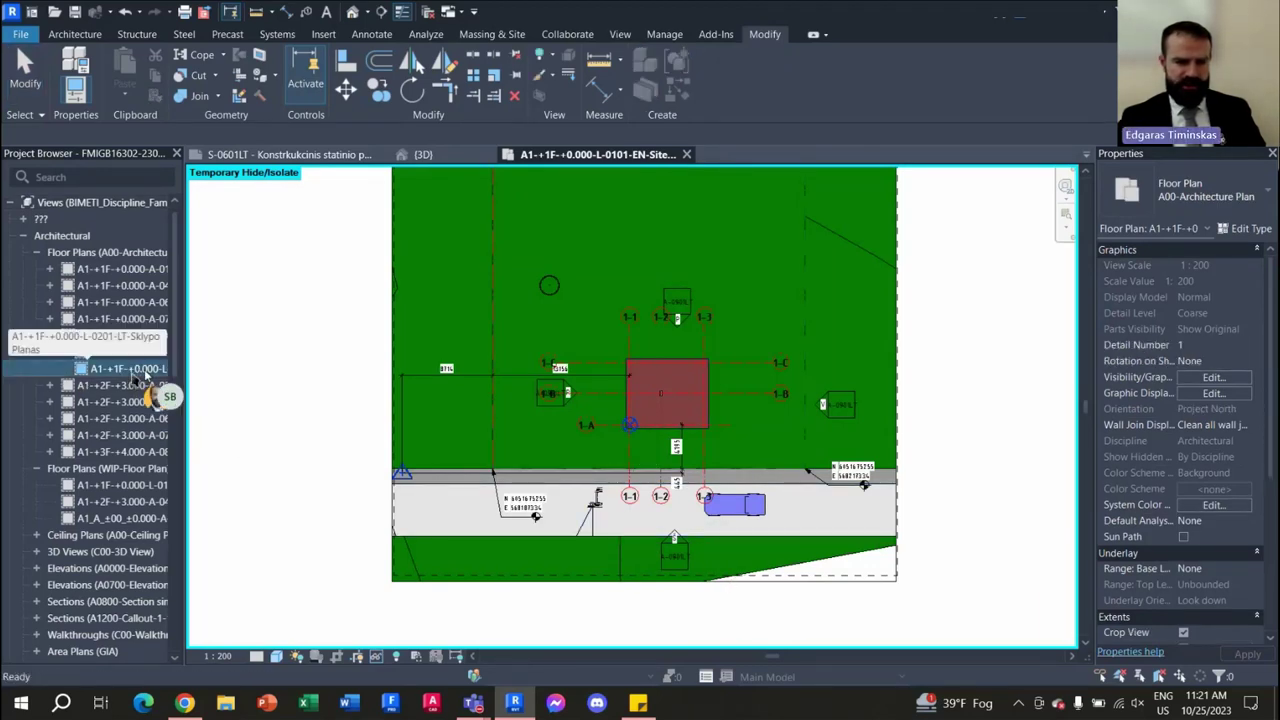
pyautogui.click(134, 372)
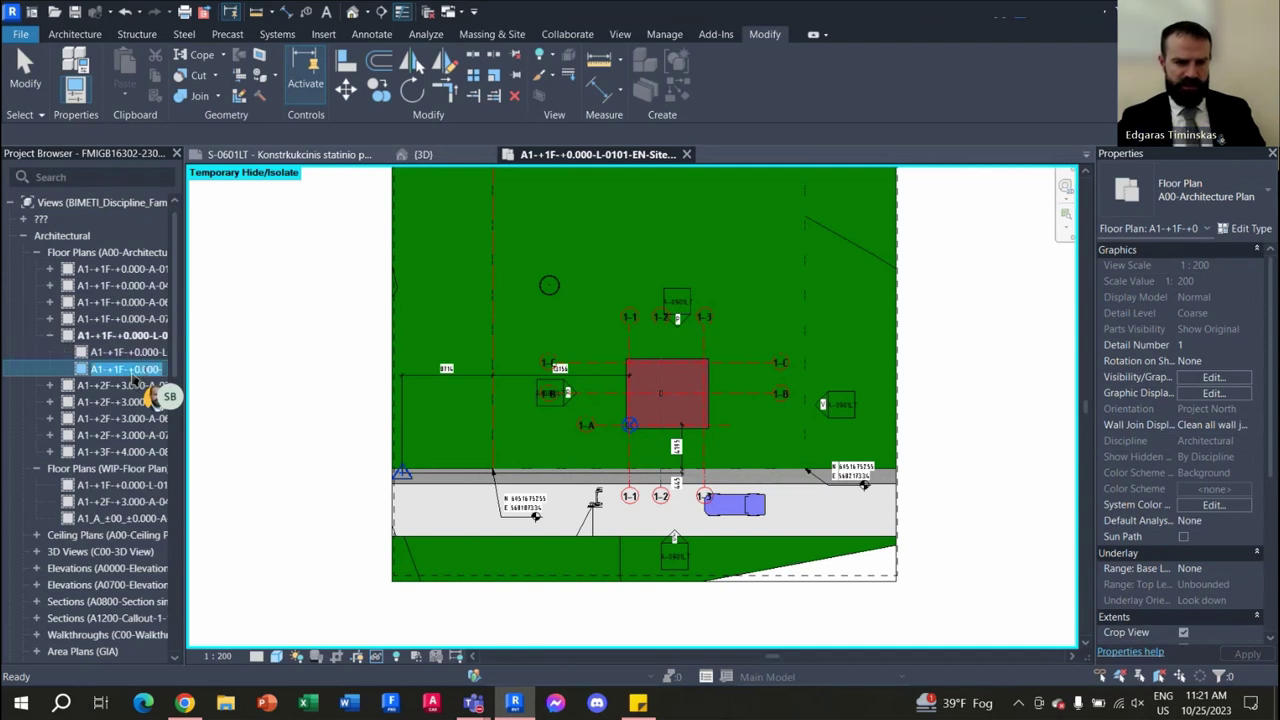
pyautogui.doubleClick(128, 372)
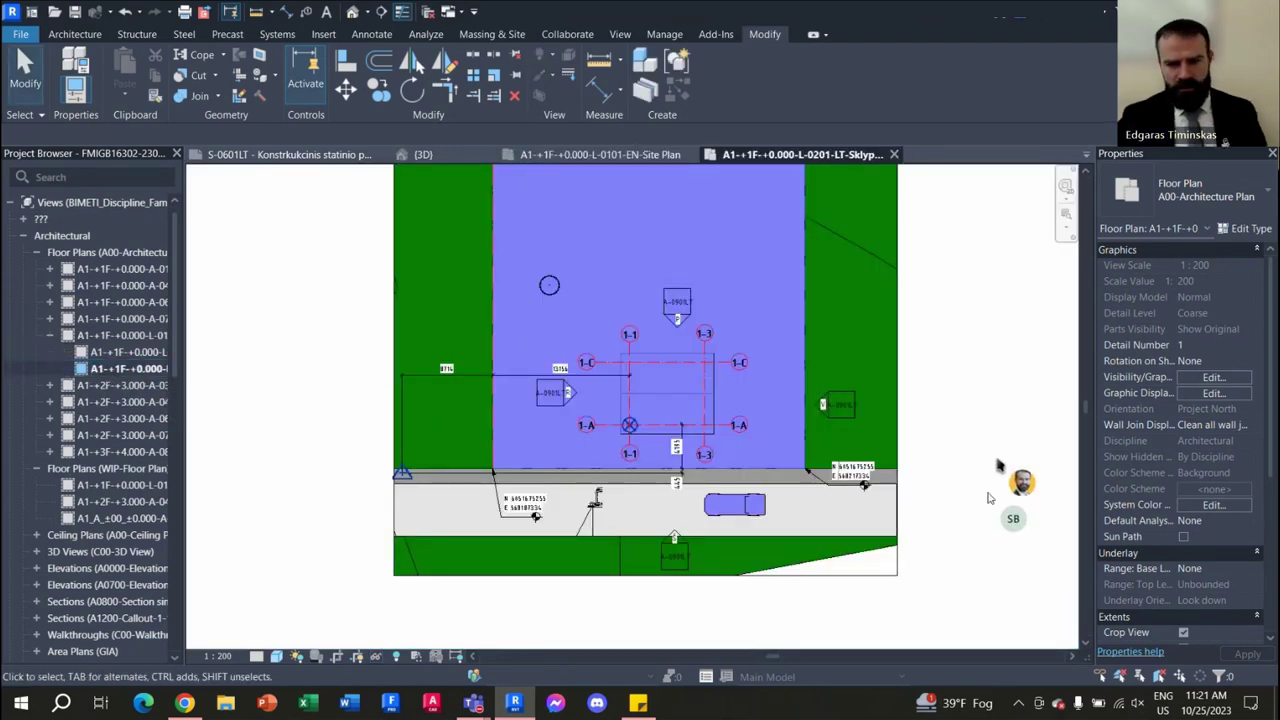
pyautogui.scroll(-2, 975, 513)
pyautogui.scroll(-2, 990, 512)
pyautogui.scroll(2, 1035, 510)
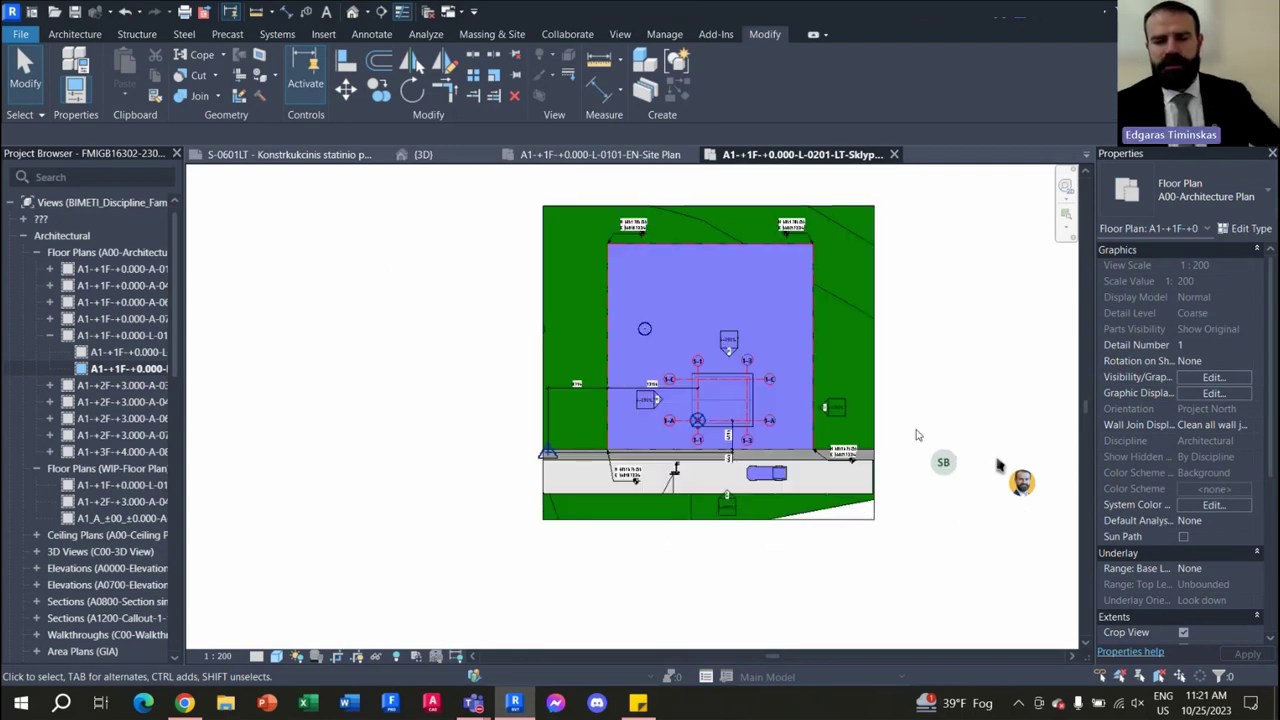
pyautogui.scroll(2, 910, 375)
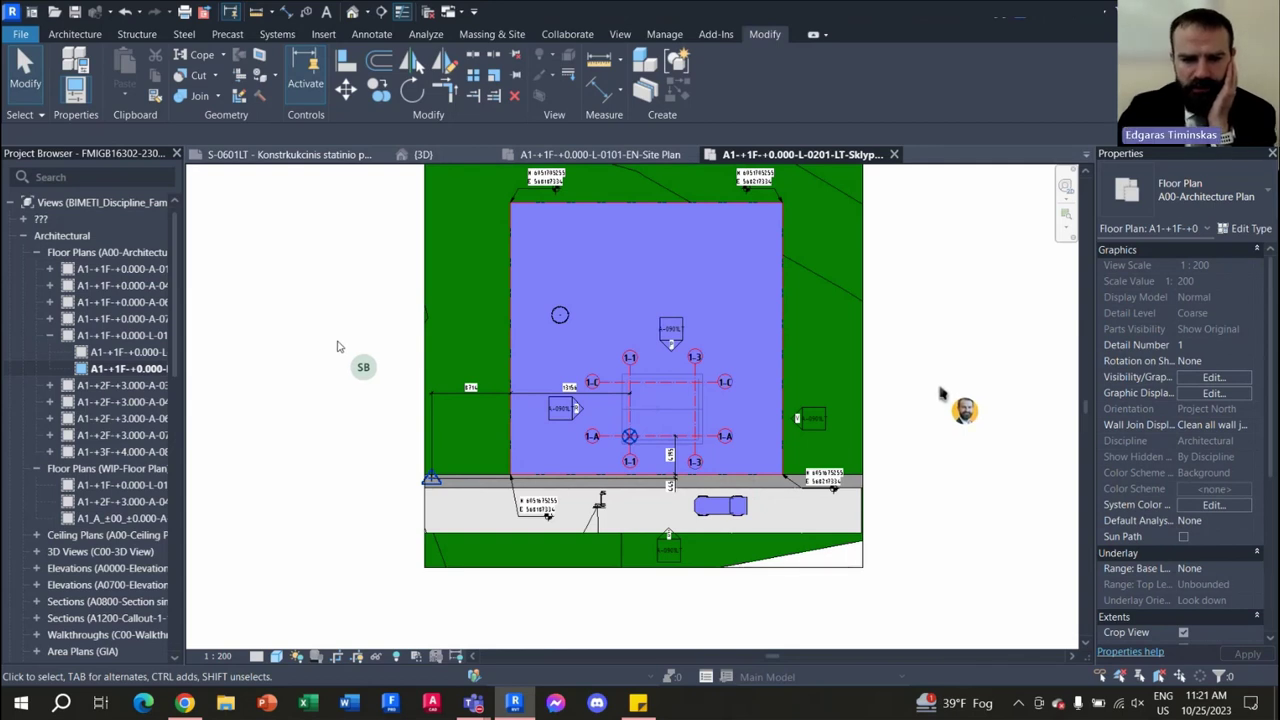
# - Hide the mass box in the site plan view with Hide in View > Elements
pyautogui.click(782, 297)
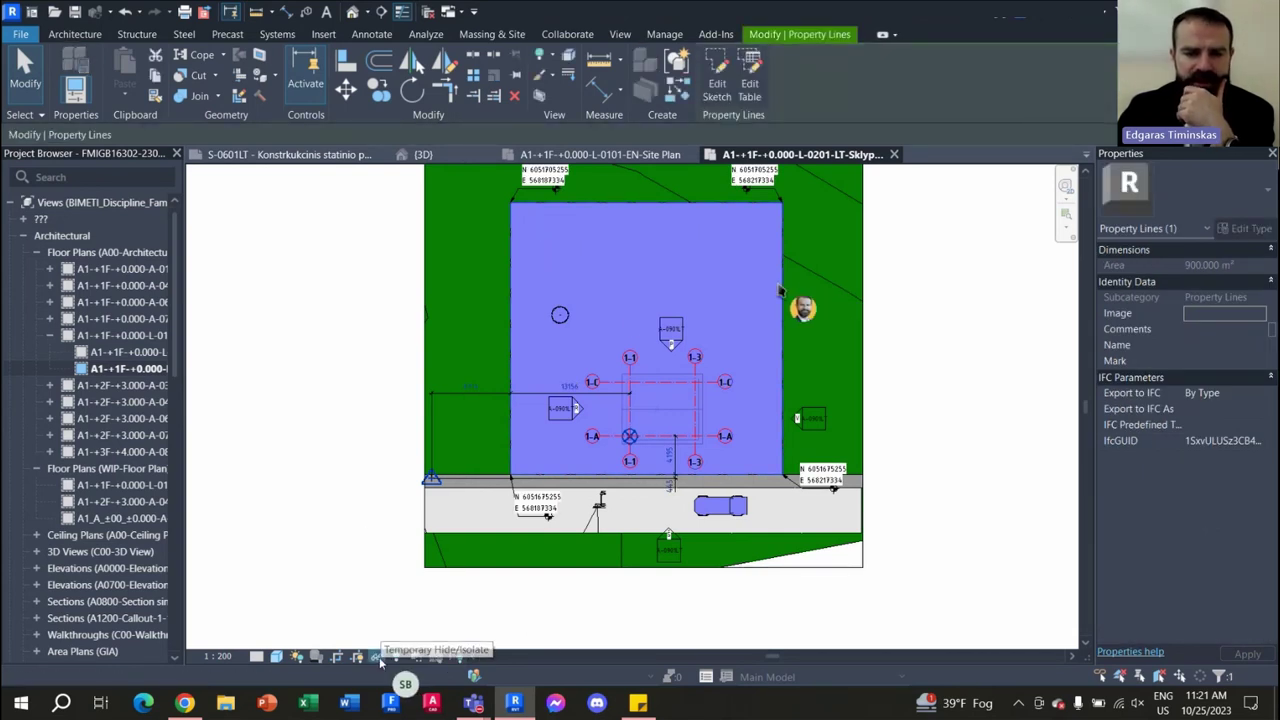
pyautogui.click(377, 657)
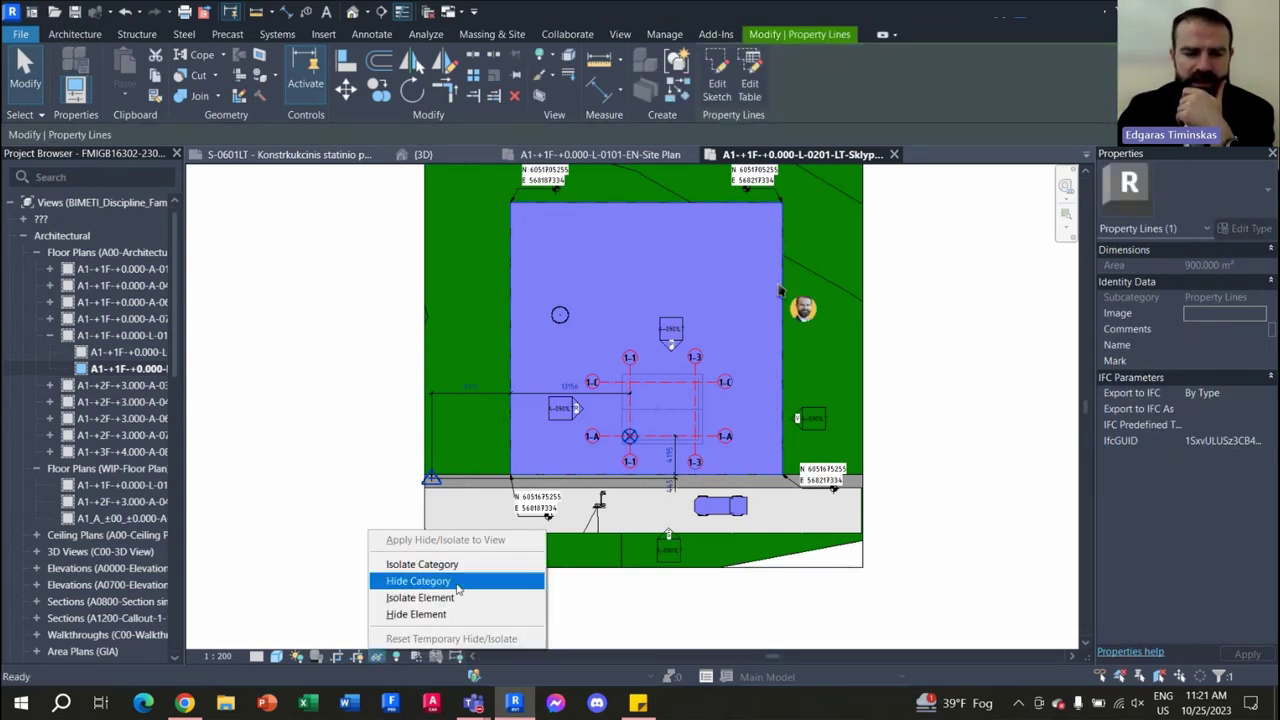
pyautogui.click(672, 614)
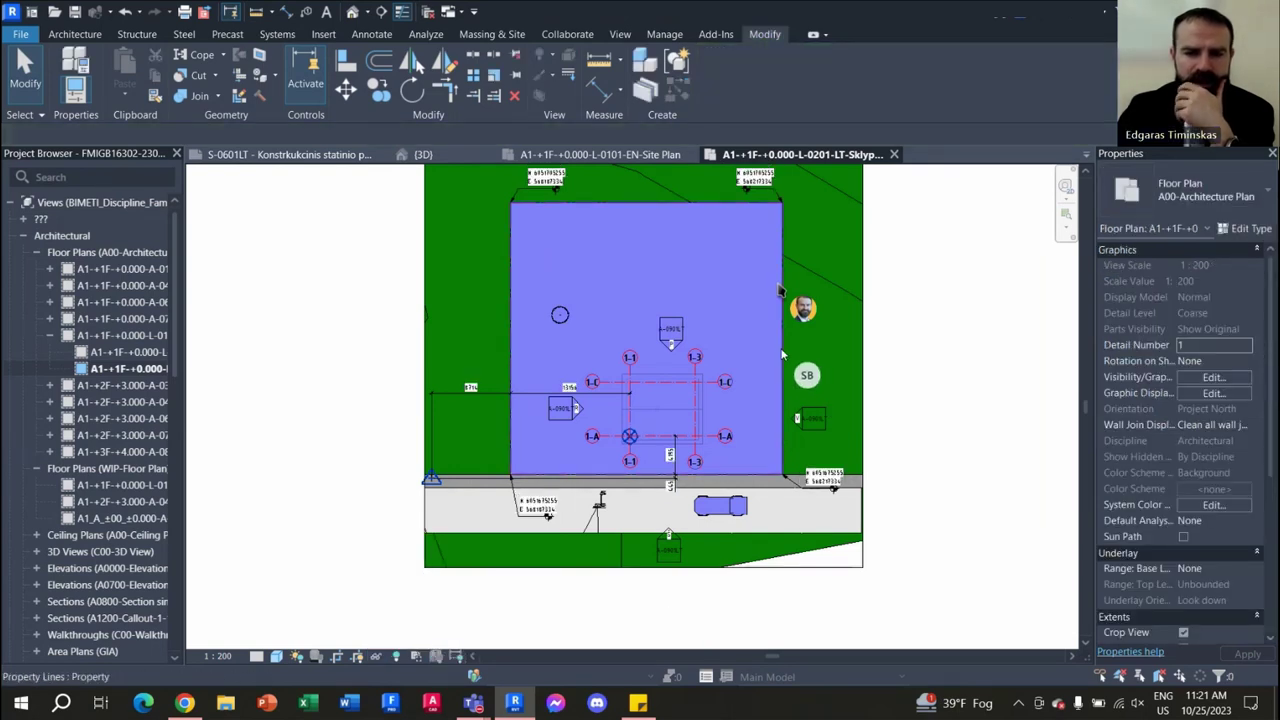
pyautogui.click(782, 355)
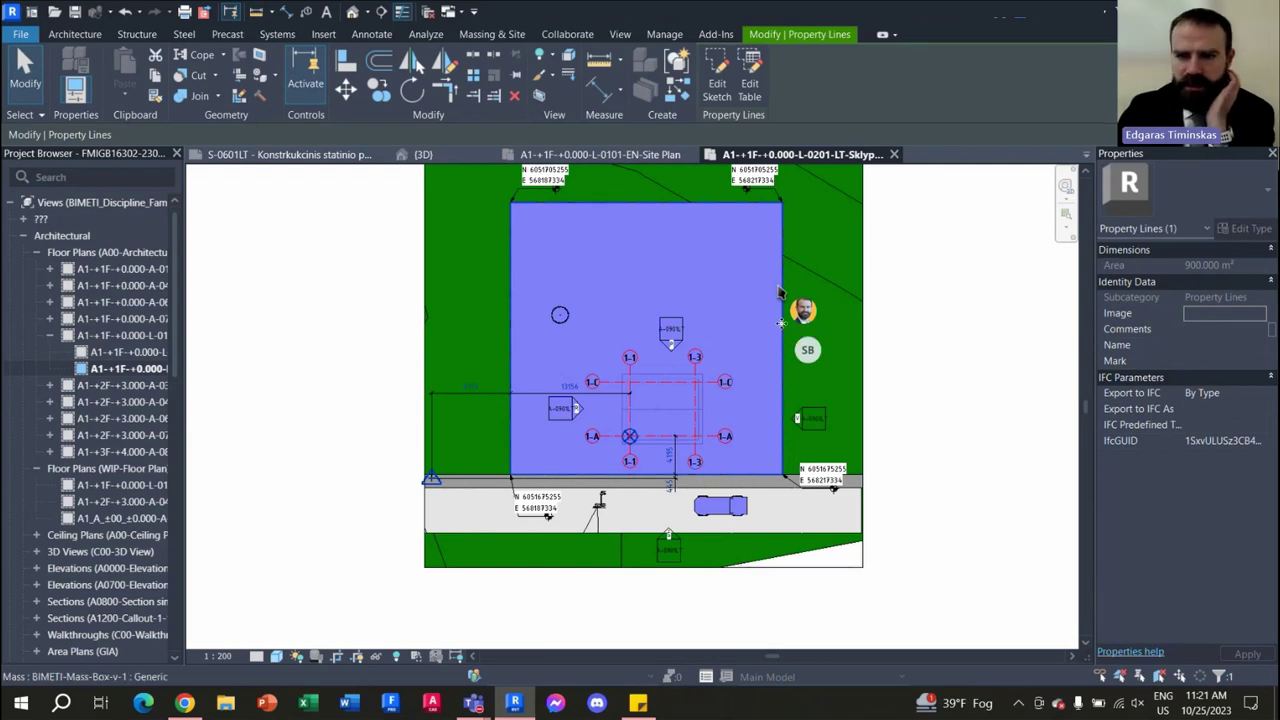
pyautogui.click(779, 290)
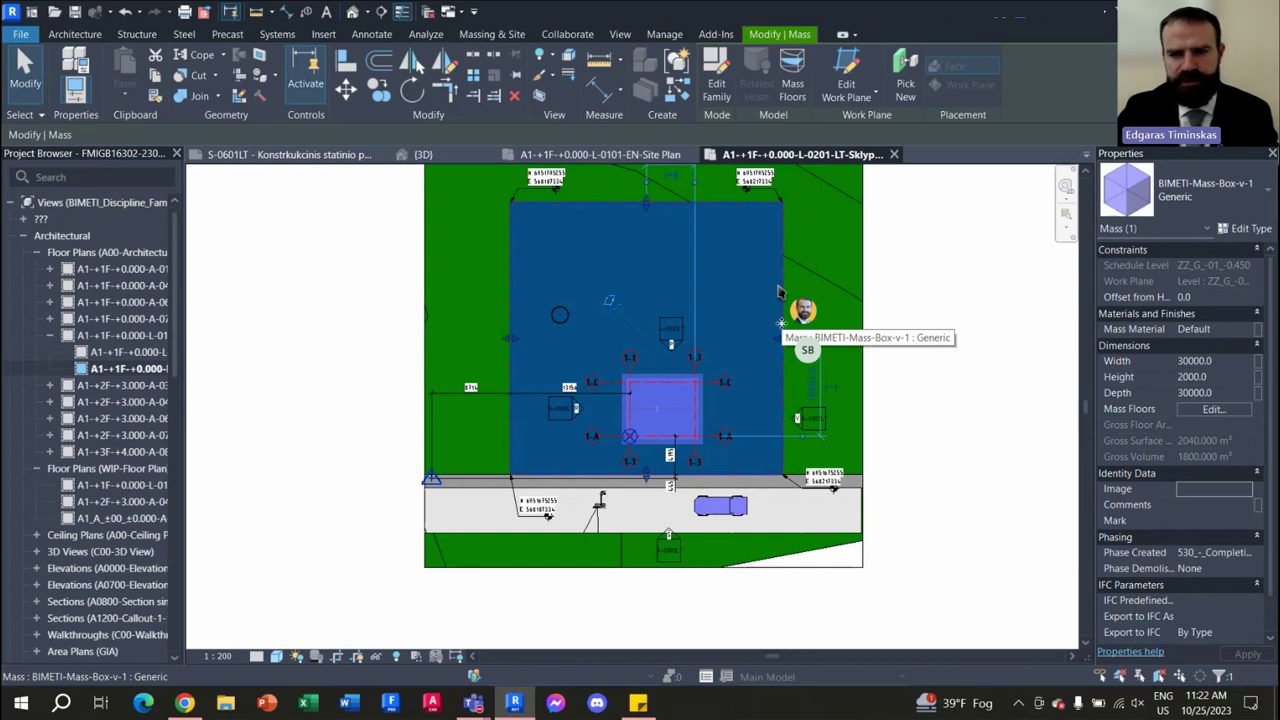
pyautogui.rightClick(755, 290)
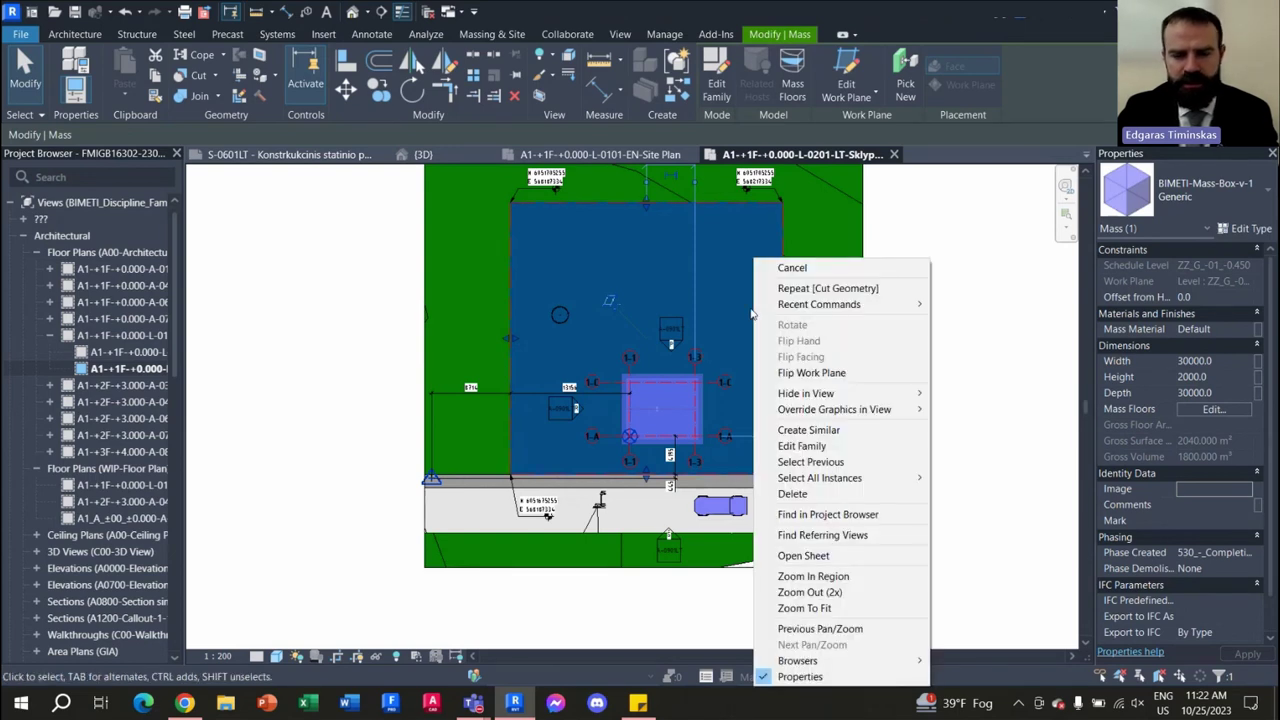
pyautogui.moveTo(806, 393)
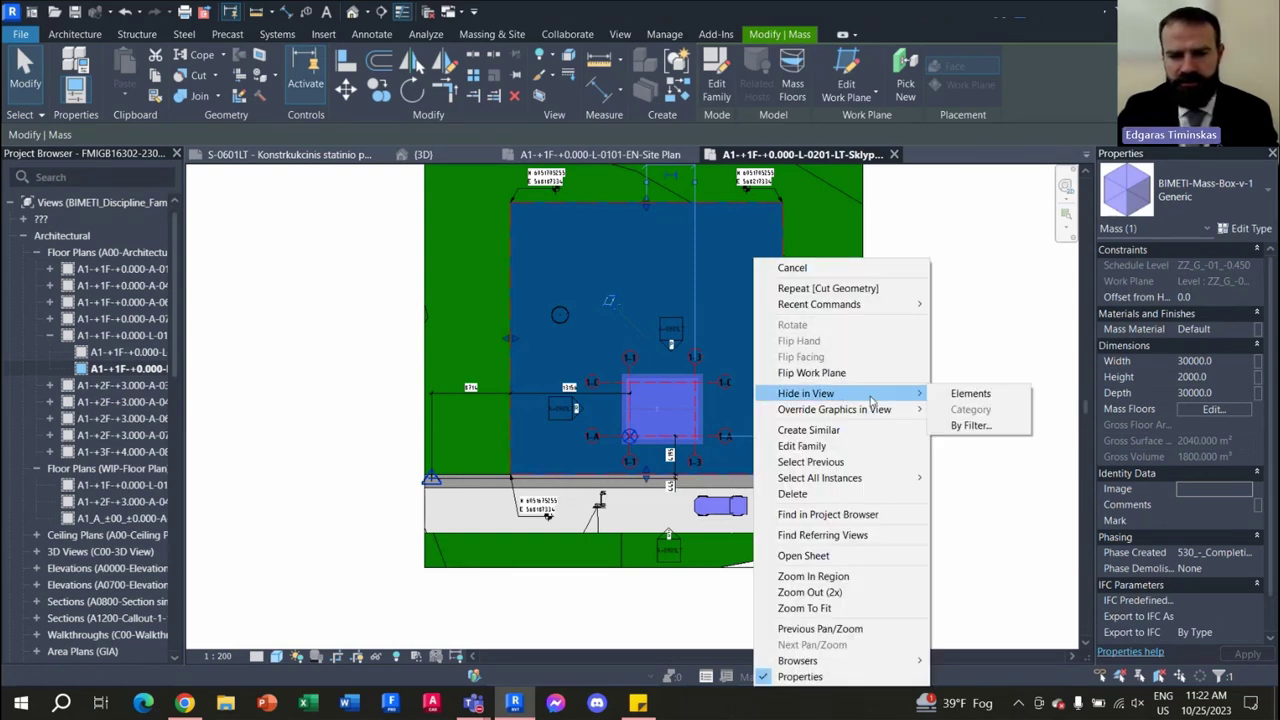
pyautogui.click(965, 394)
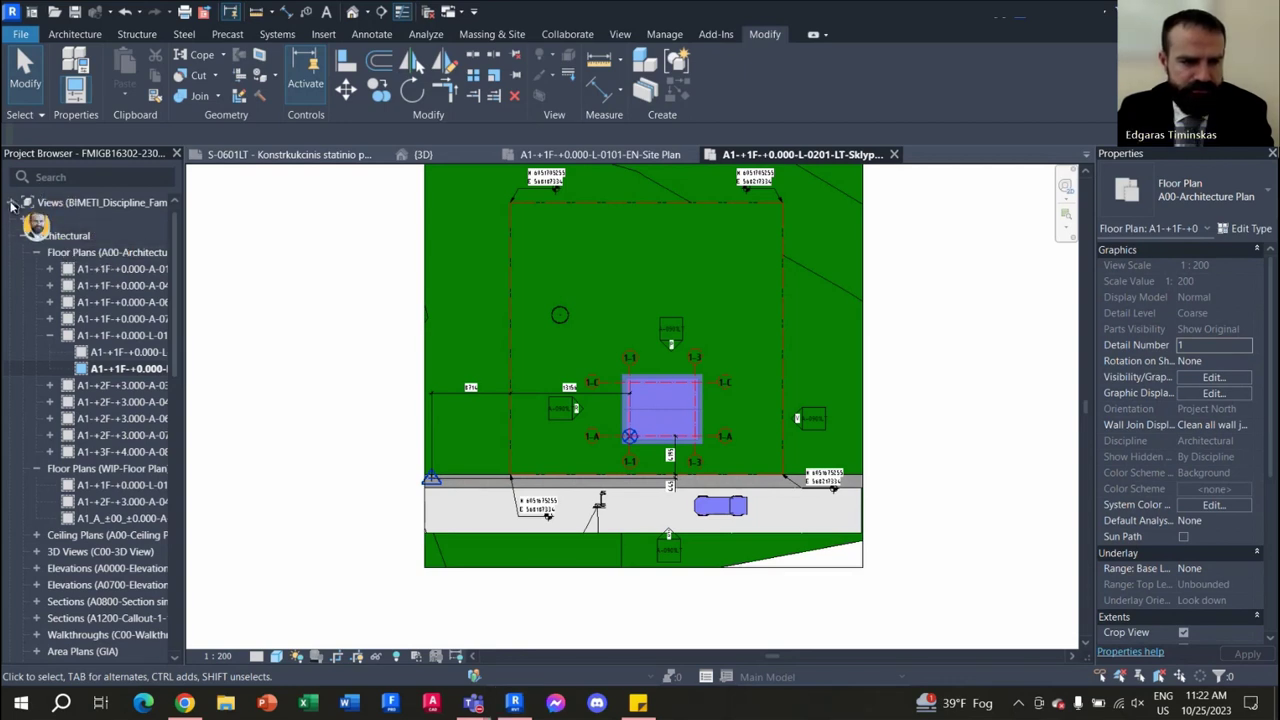
# - Open the L-0201LT - Sklypo planas sheet from the Sheets list in the Project Browser
pyautogui.click(9, 203)
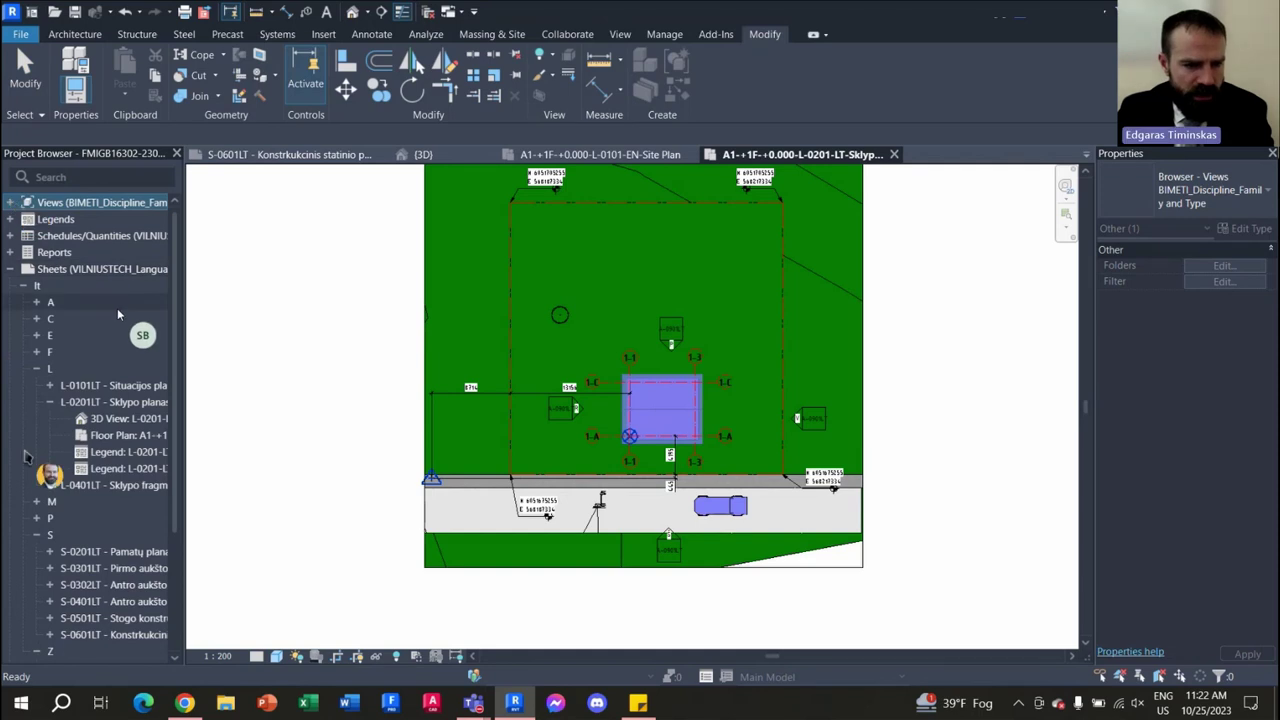
pyautogui.click(129, 405)
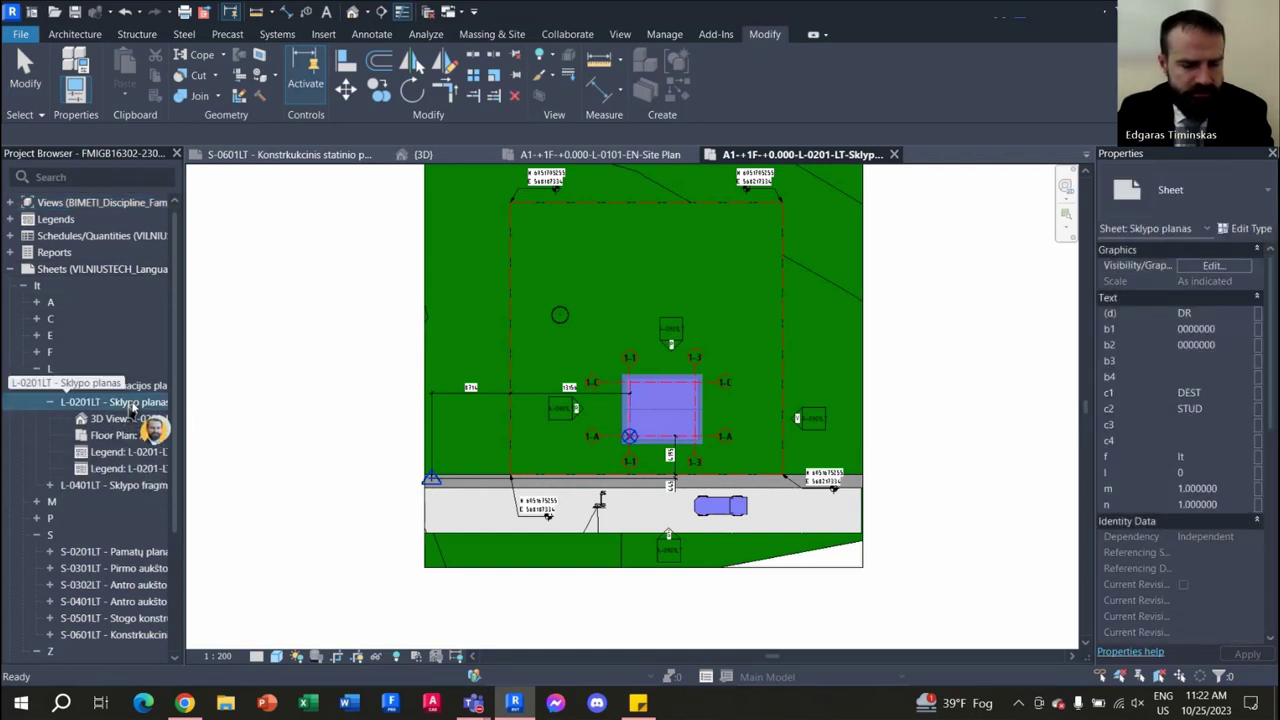
pyautogui.doubleClick(129, 405)
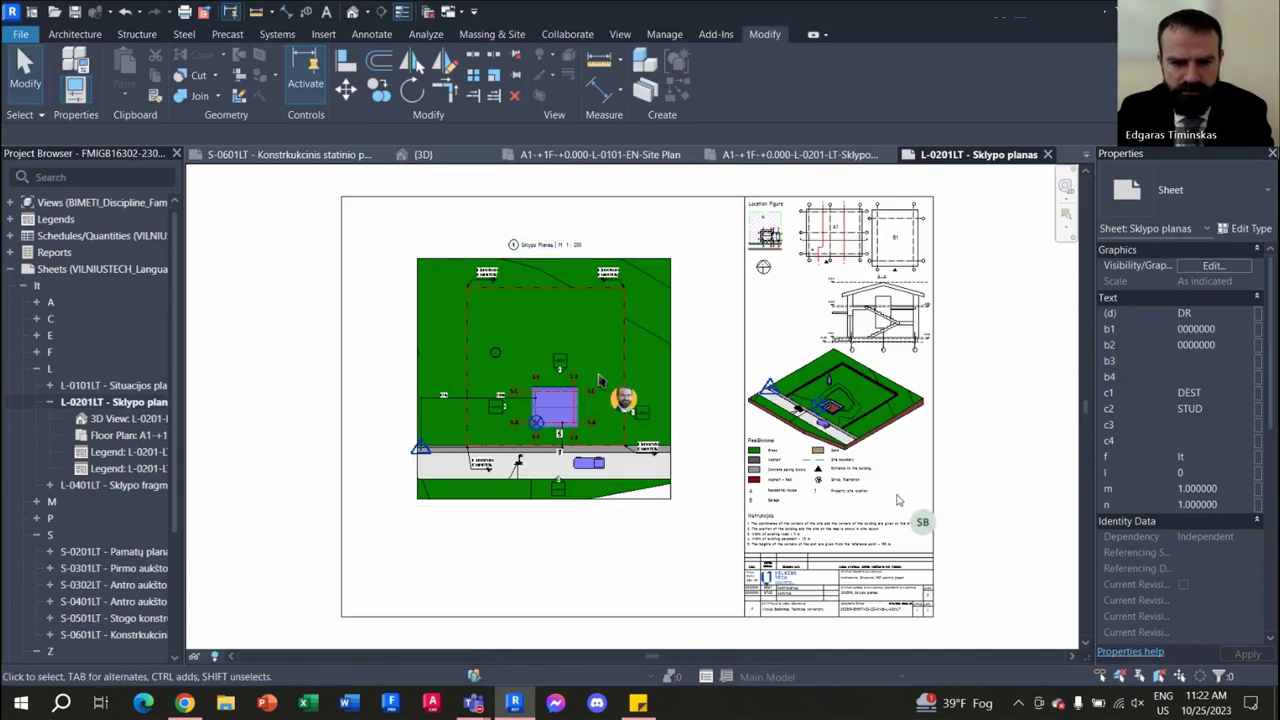
pyautogui.scroll(3, 620, 380)
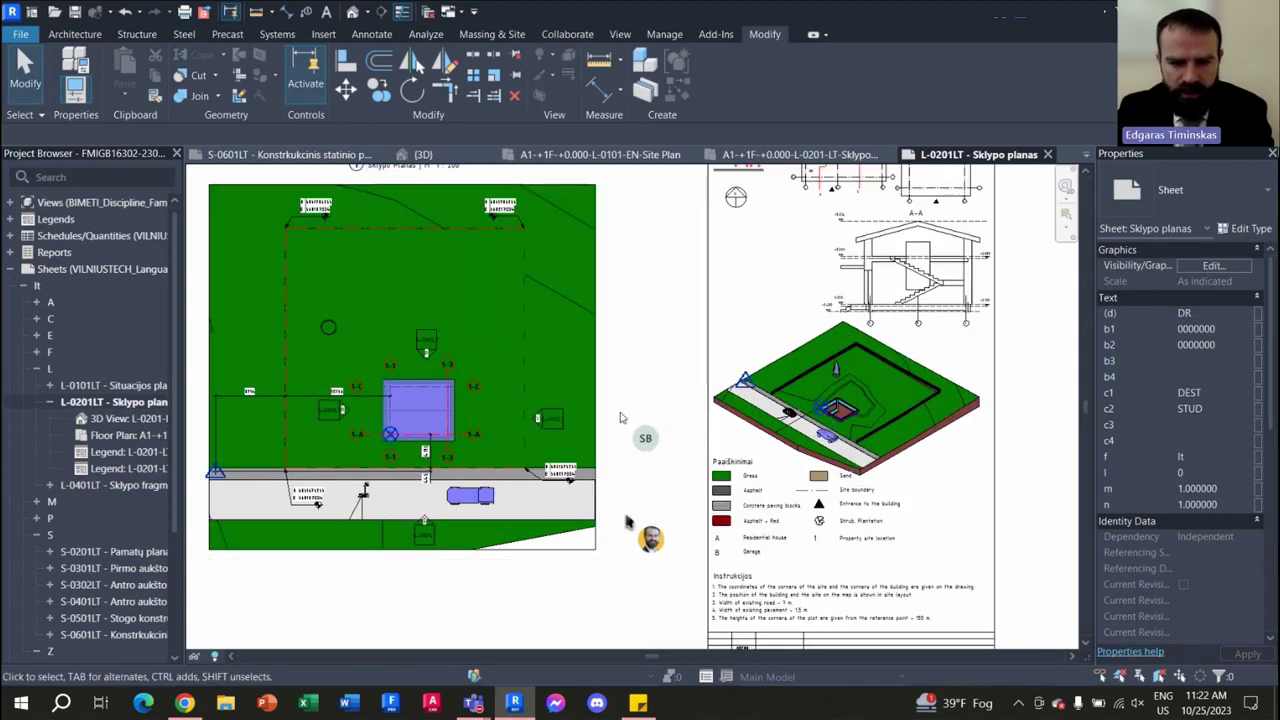
pyautogui.scroll(-2, 630, 426)
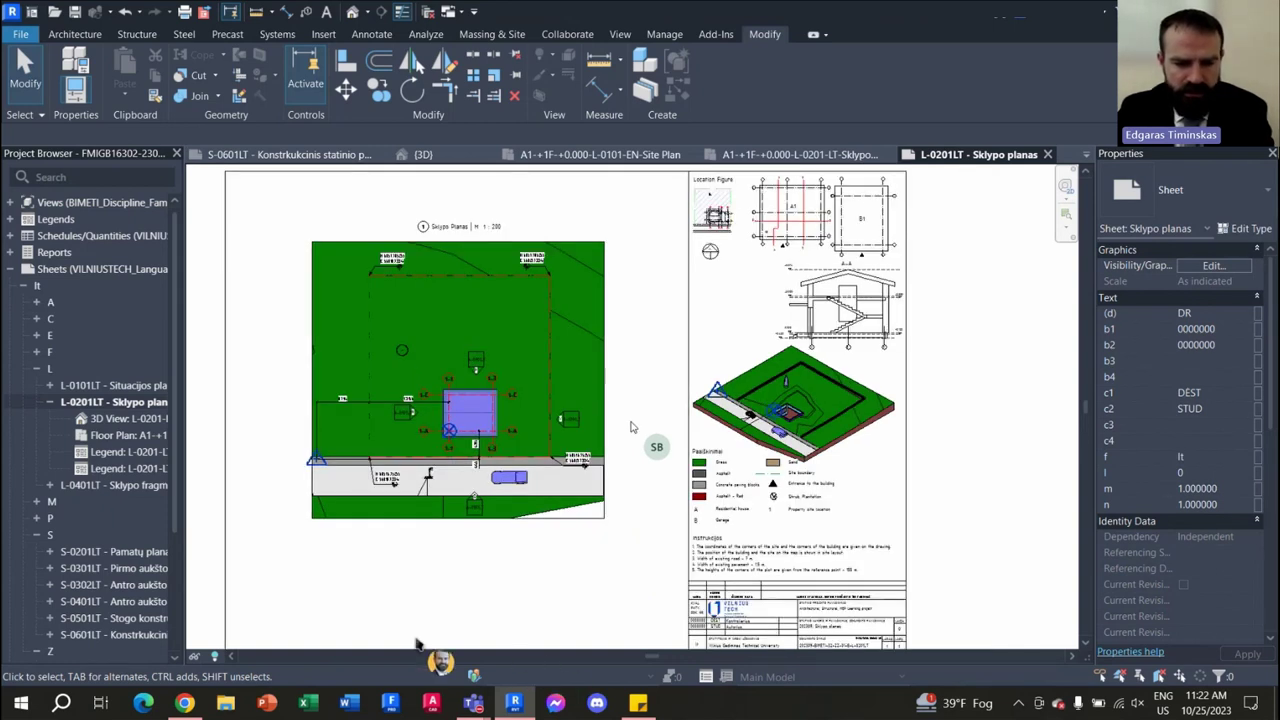
pyautogui.scroll(1, 630, 426)
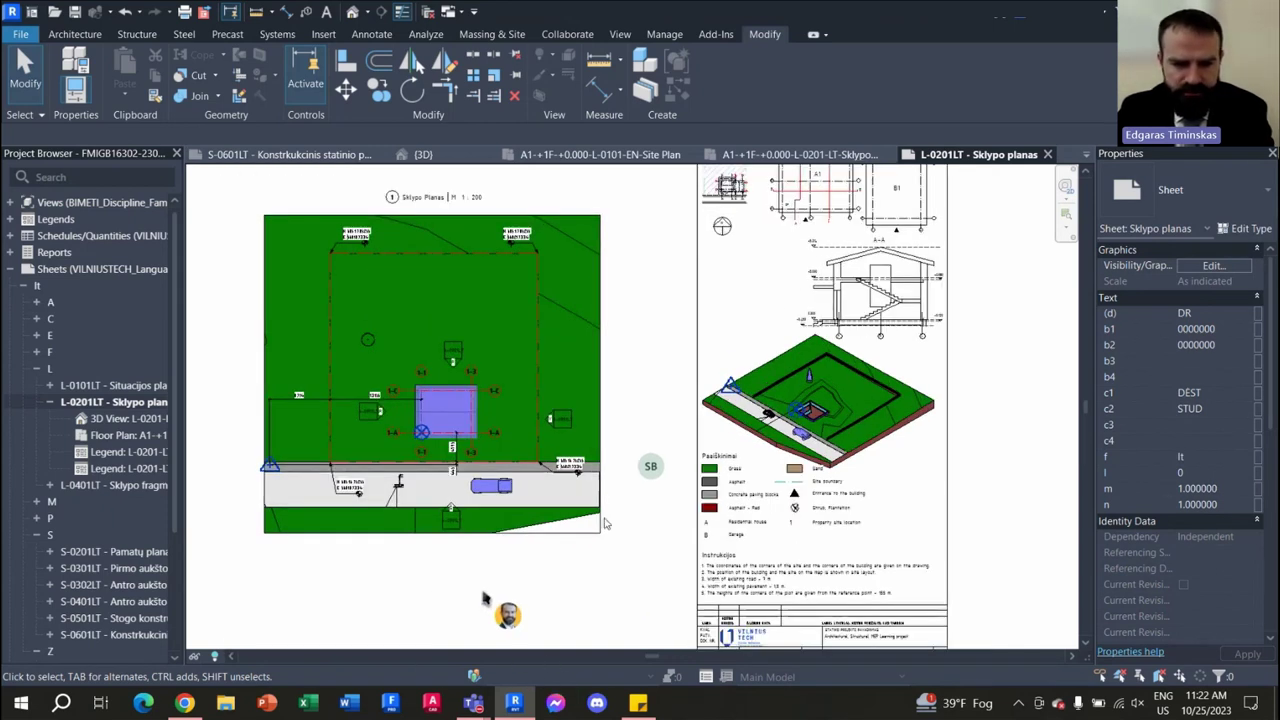
# - Check the Y-0201-LT reference sheet in Trimble Connect, then return to Revit
pyautogui.click(184, 703)
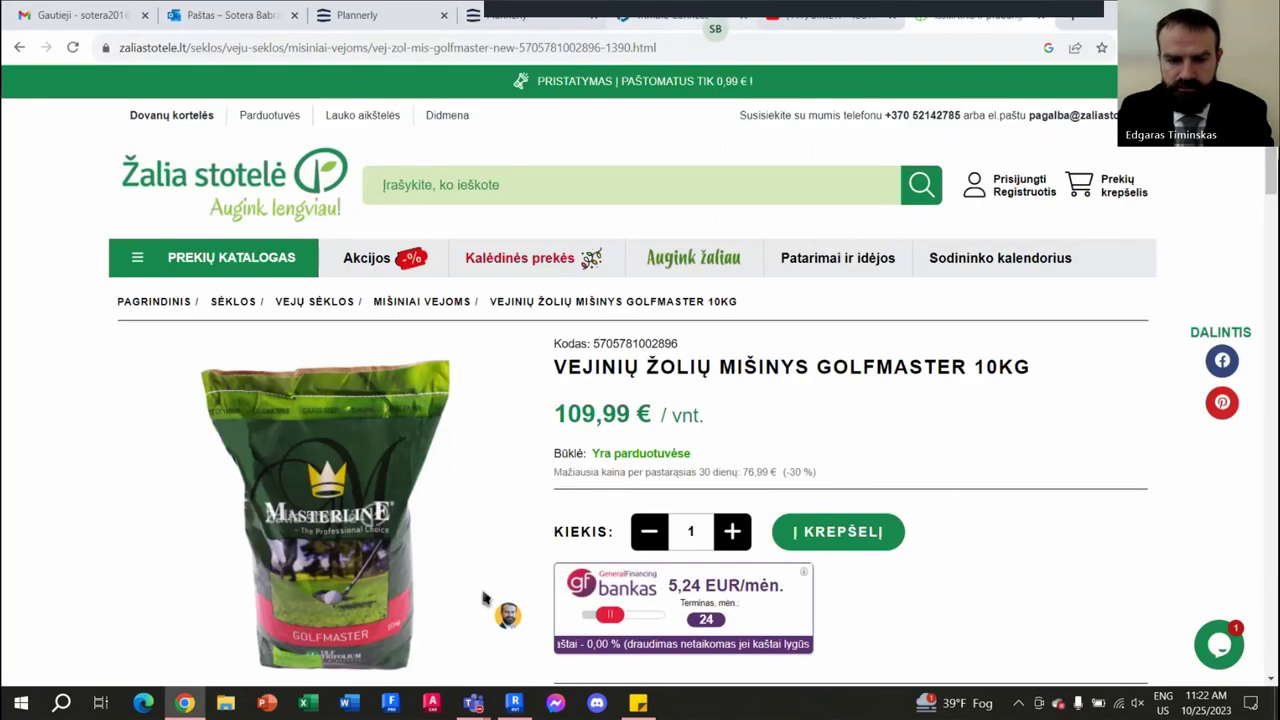
pyautogui.hotkey('ctrl', 'shift', 'Tab')
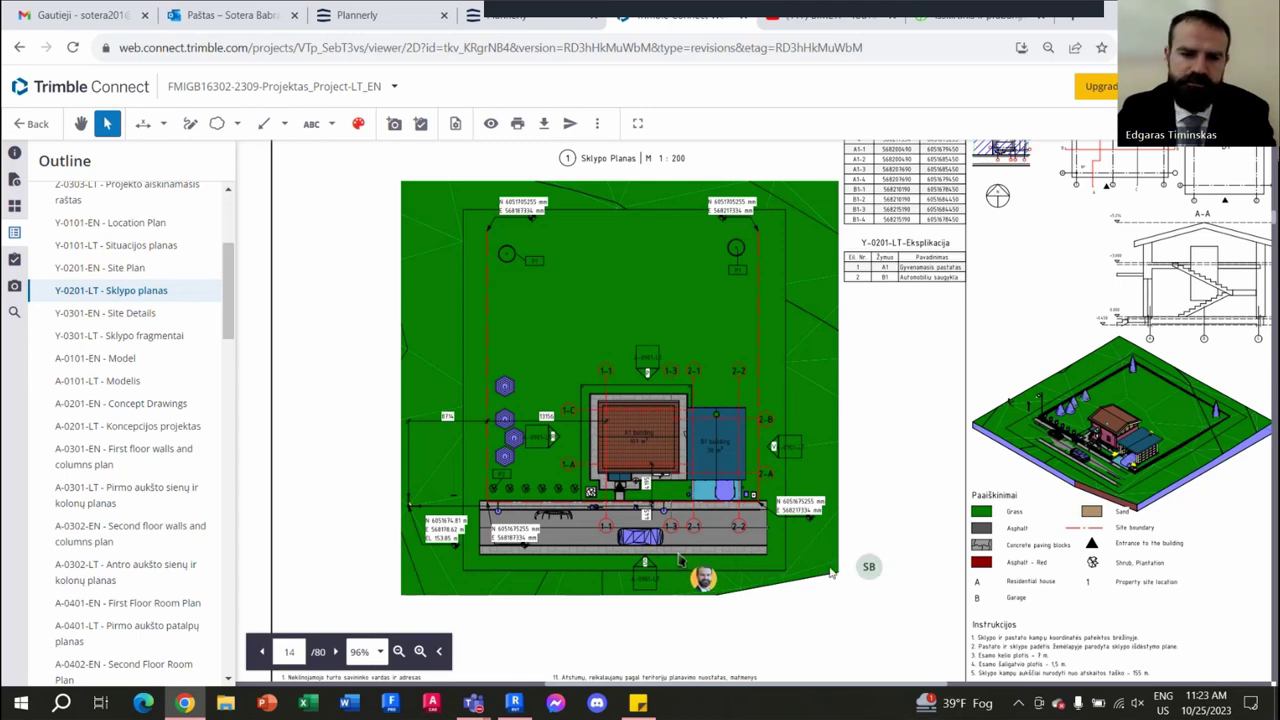
pyautogui.click(514, 704)
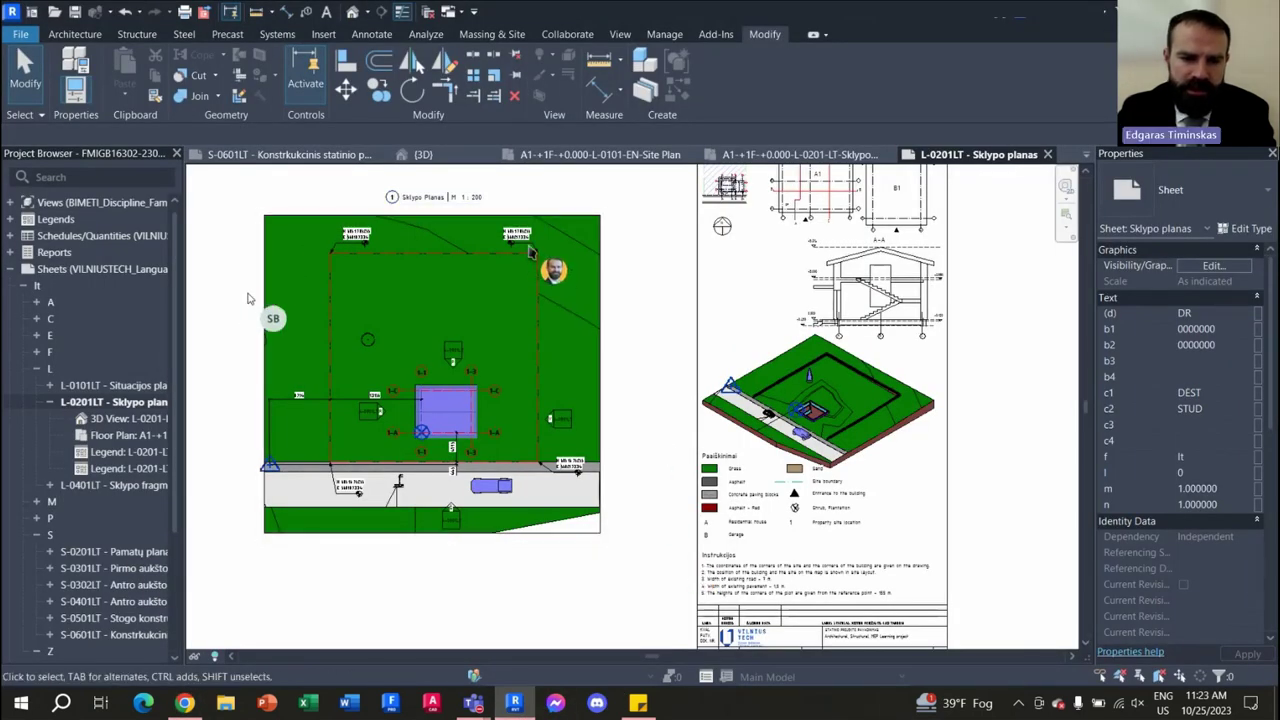
# - Activate the site plan viewport on the L-0201LT sheet for editing
pyautogui.scroll(2, 355, 235)
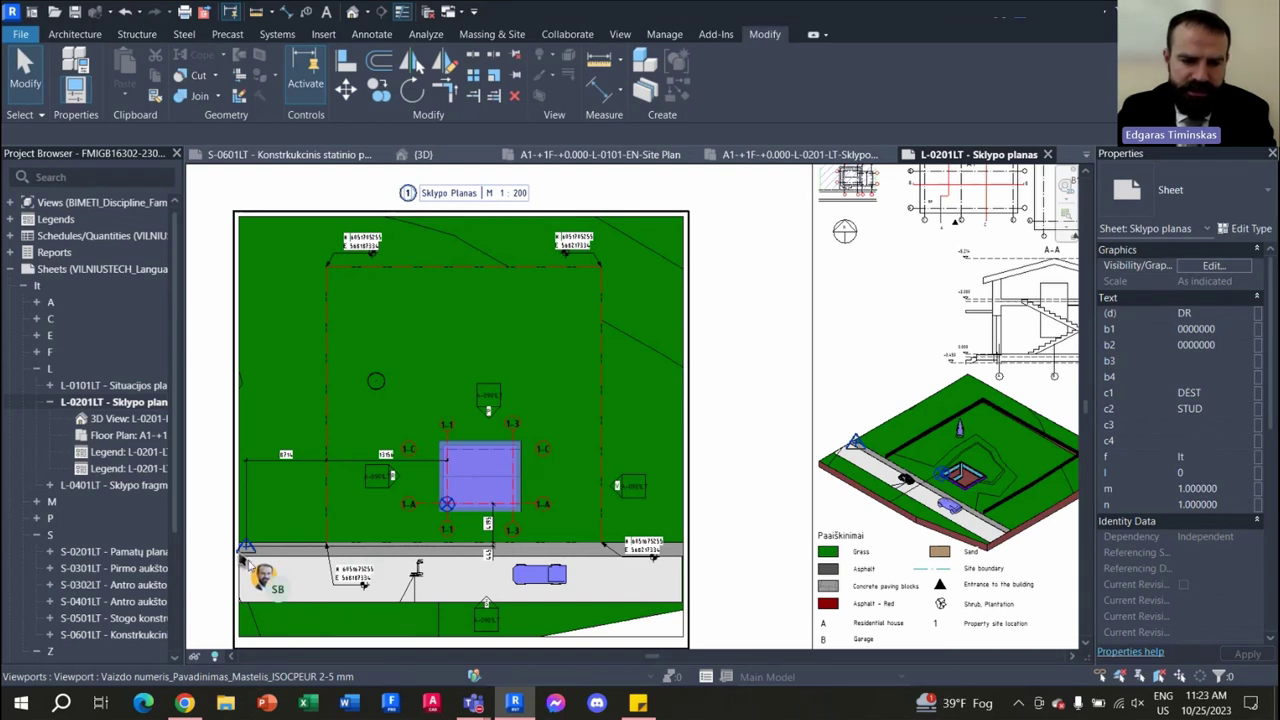
pyautogui.scroll(2, 300, 558)
pyautogui.scroll(2, 300, 558)
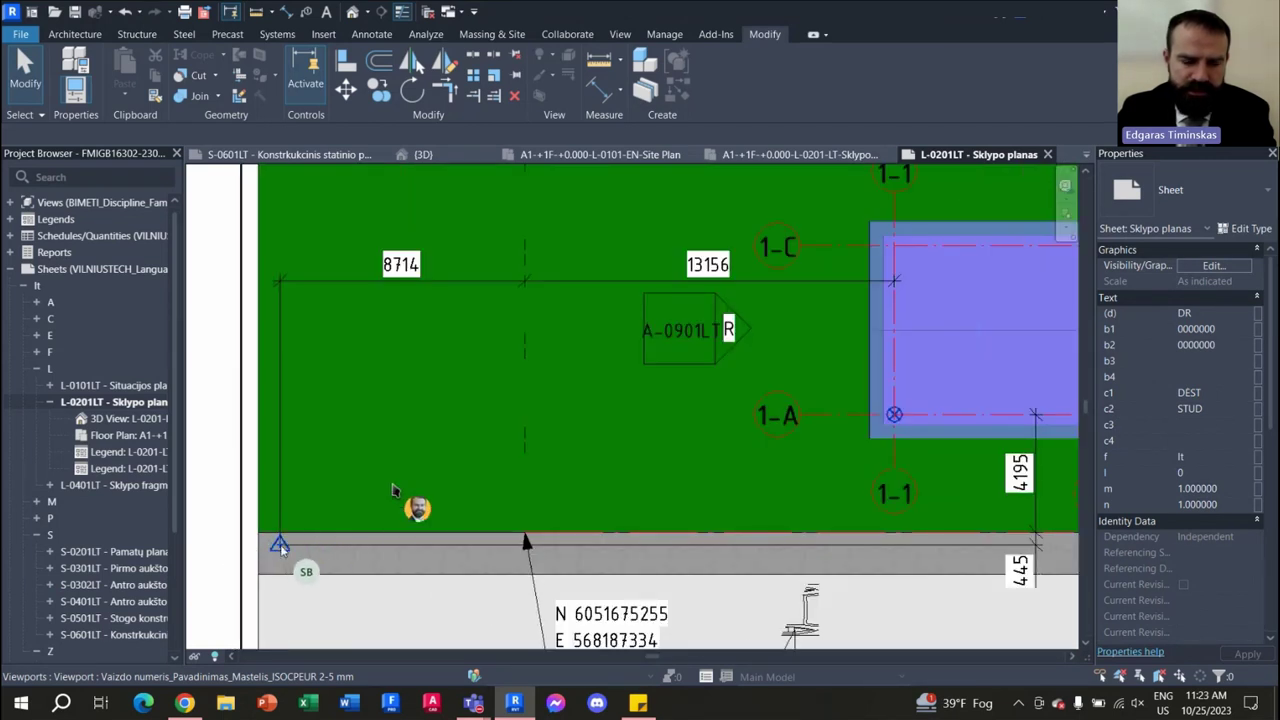
pyautogui.scroll(2, 280, 545)
pyautogui.click(280, 548)
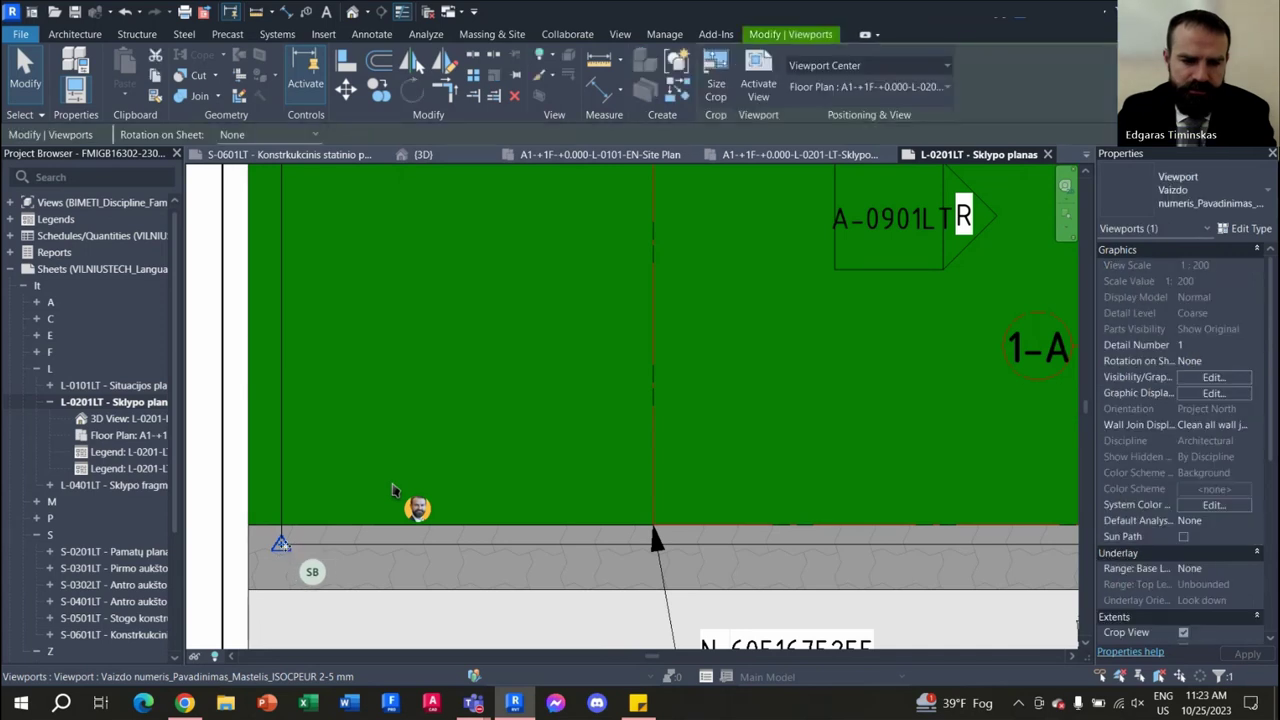
pyautogui.doubleClick(393, 490)
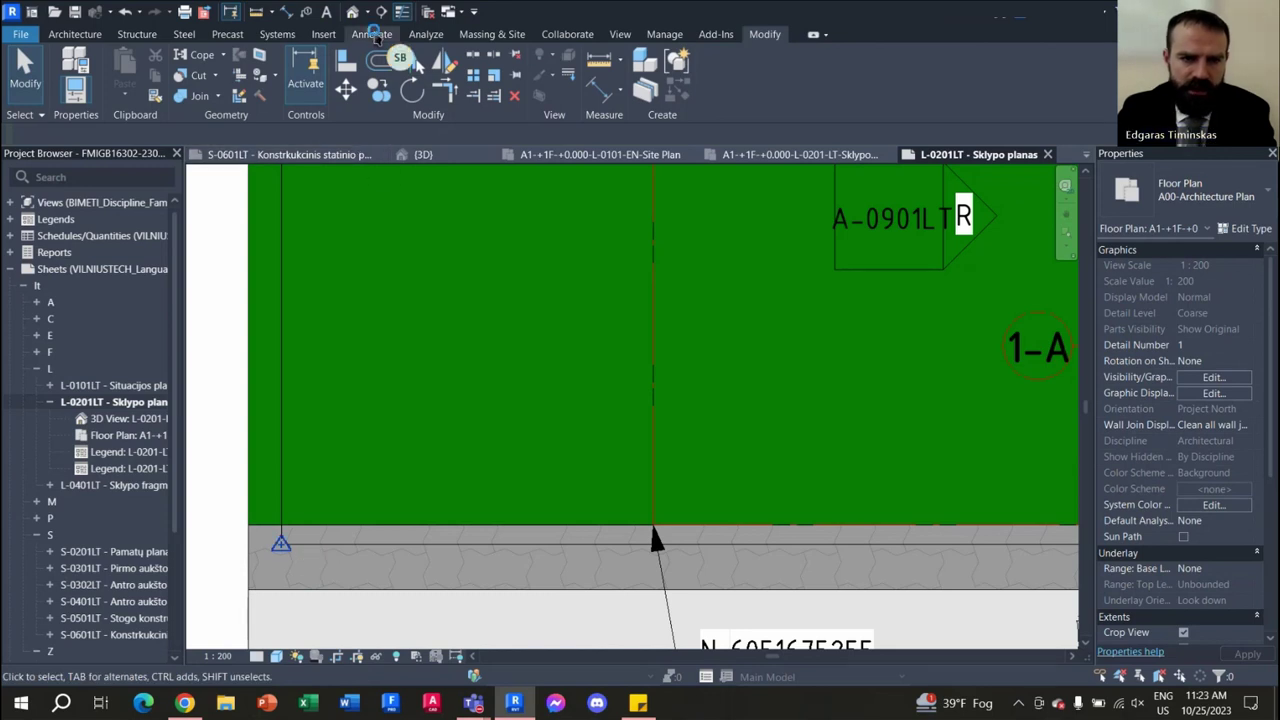
# - Start the Annotate Spot Coordinate tool with the BIMETI_Horizontal type
pyautogui.click(373, 35)
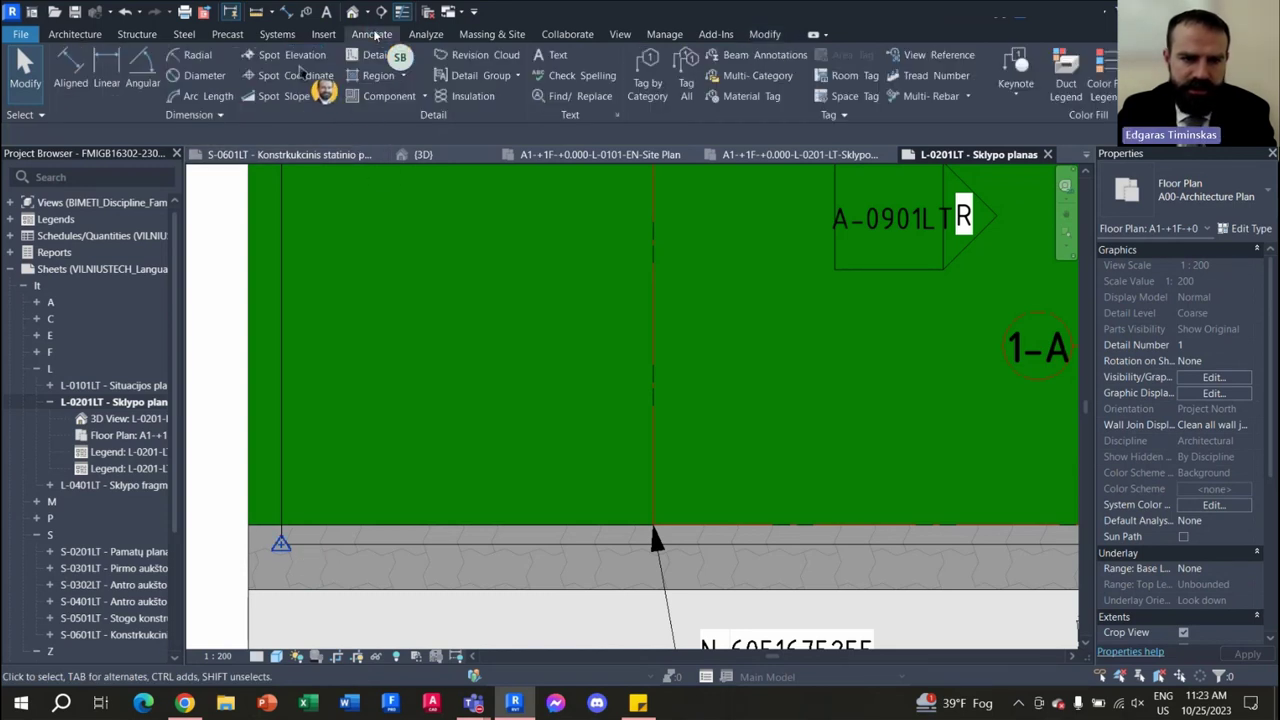
pyautogui.click(300, 76)
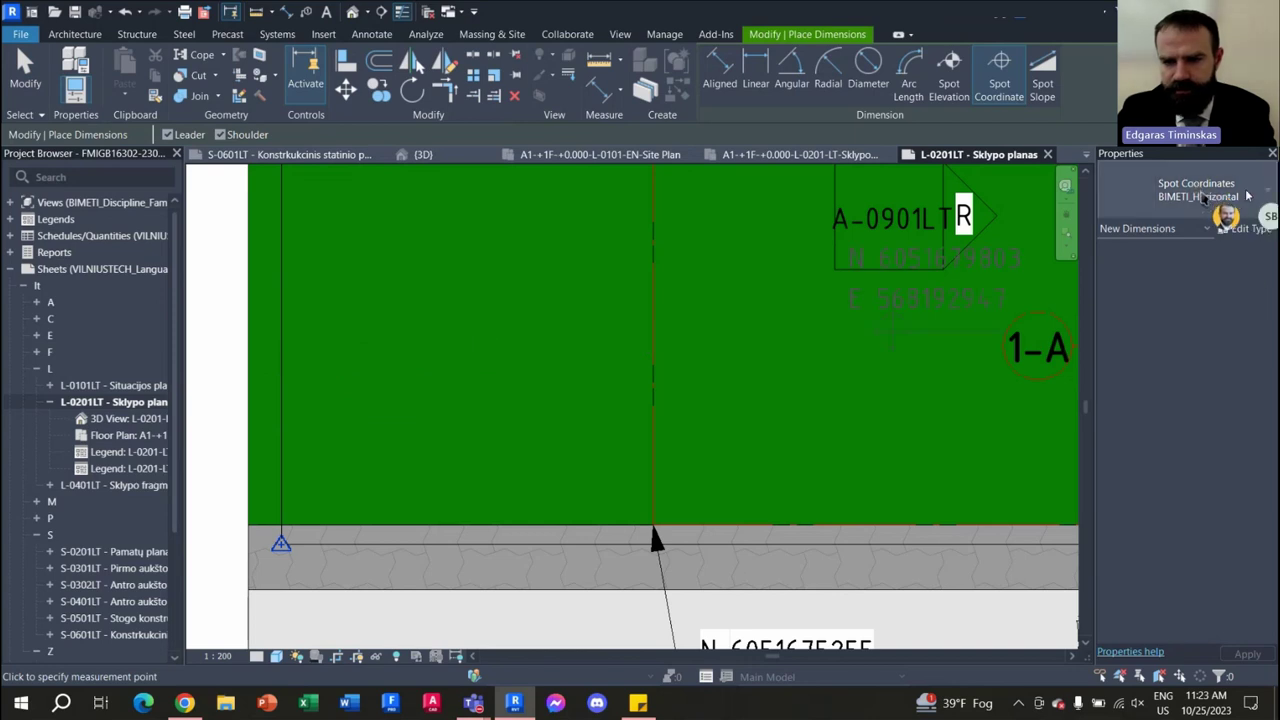
pyautogui.click(1247, 195)
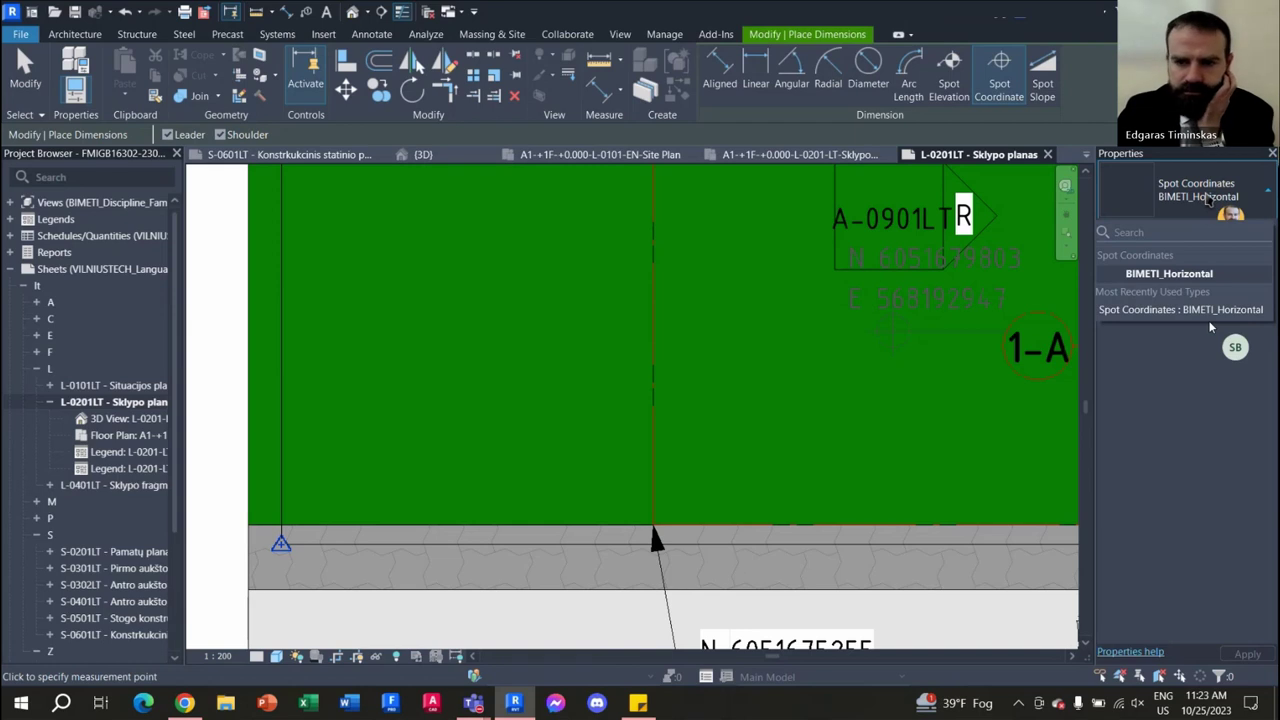
pyautogui.click(1207, 197)
# - Duplicate the BIMETI_Horizontal type and begin editing the proposed name BIMETI_Horizontal 2
pyautogui.click(1250, 228)
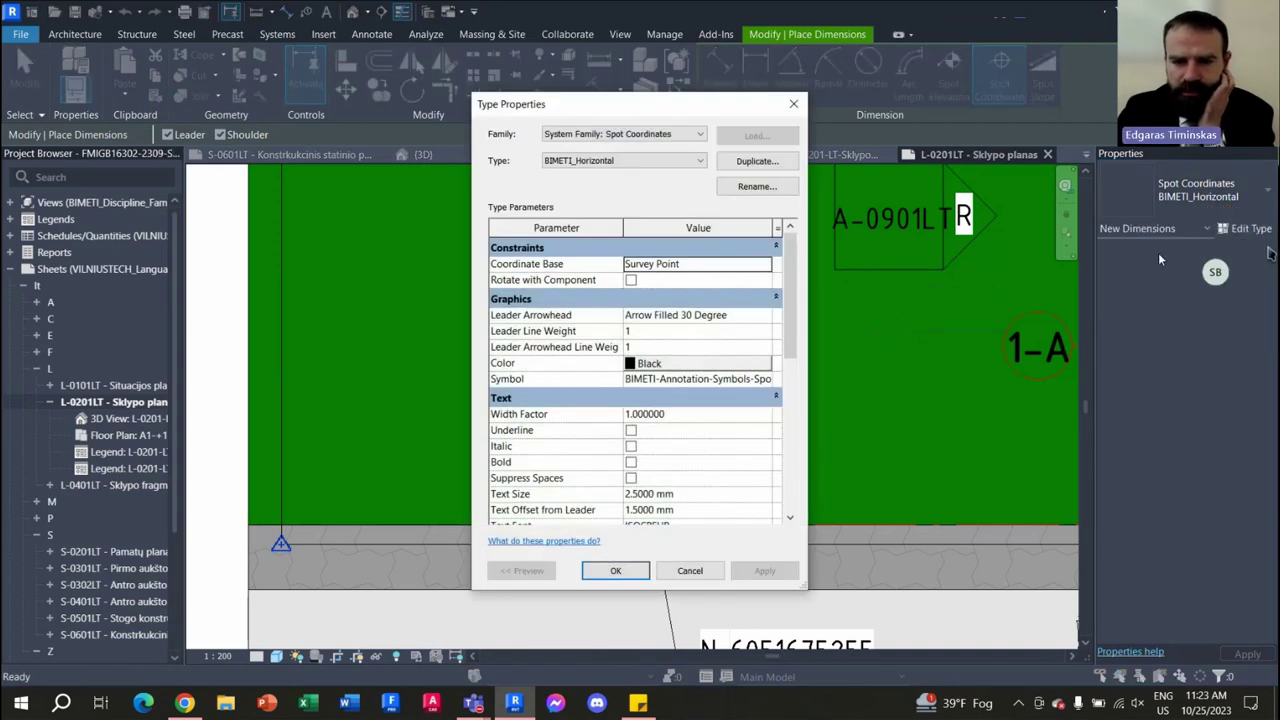
pyautogui.click(752, 162)
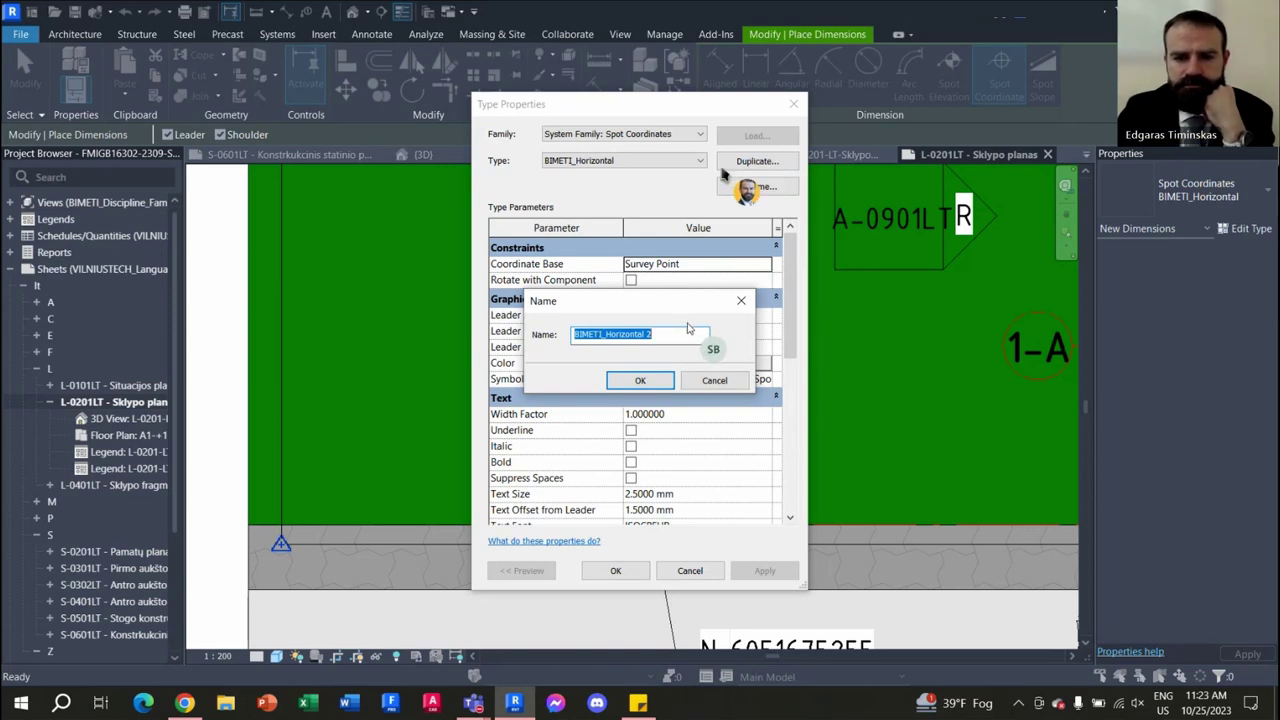
pyautogui.click(627, 333)
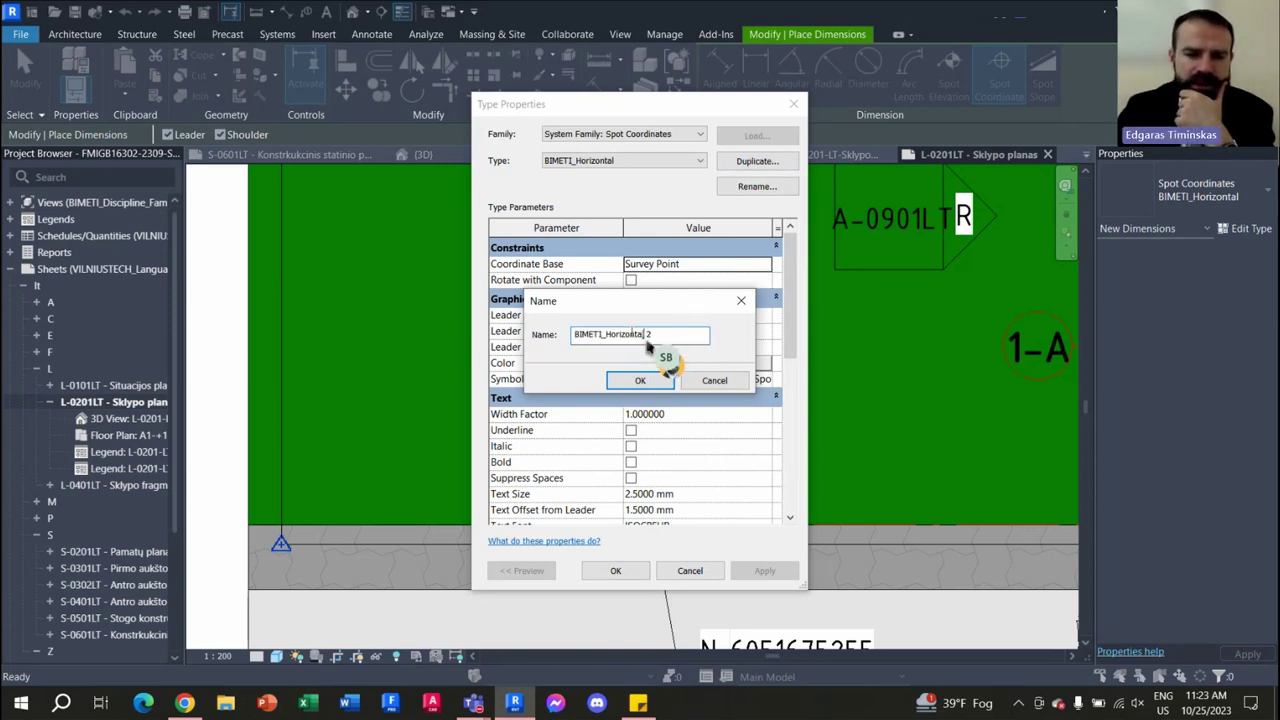
pyautogui.hotkey('shift', 'Left')
pyautogui.hotkey('shift', 'Left')
pyautogui.hotkey('shift', 'Left')
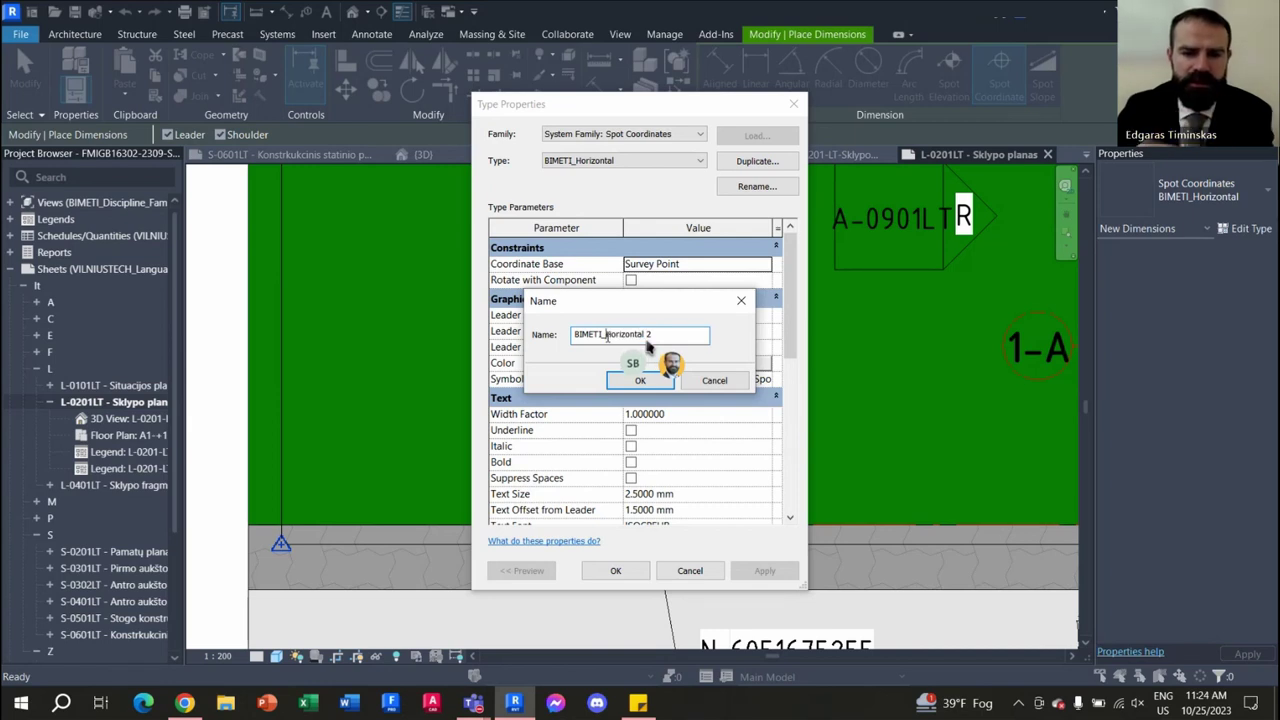
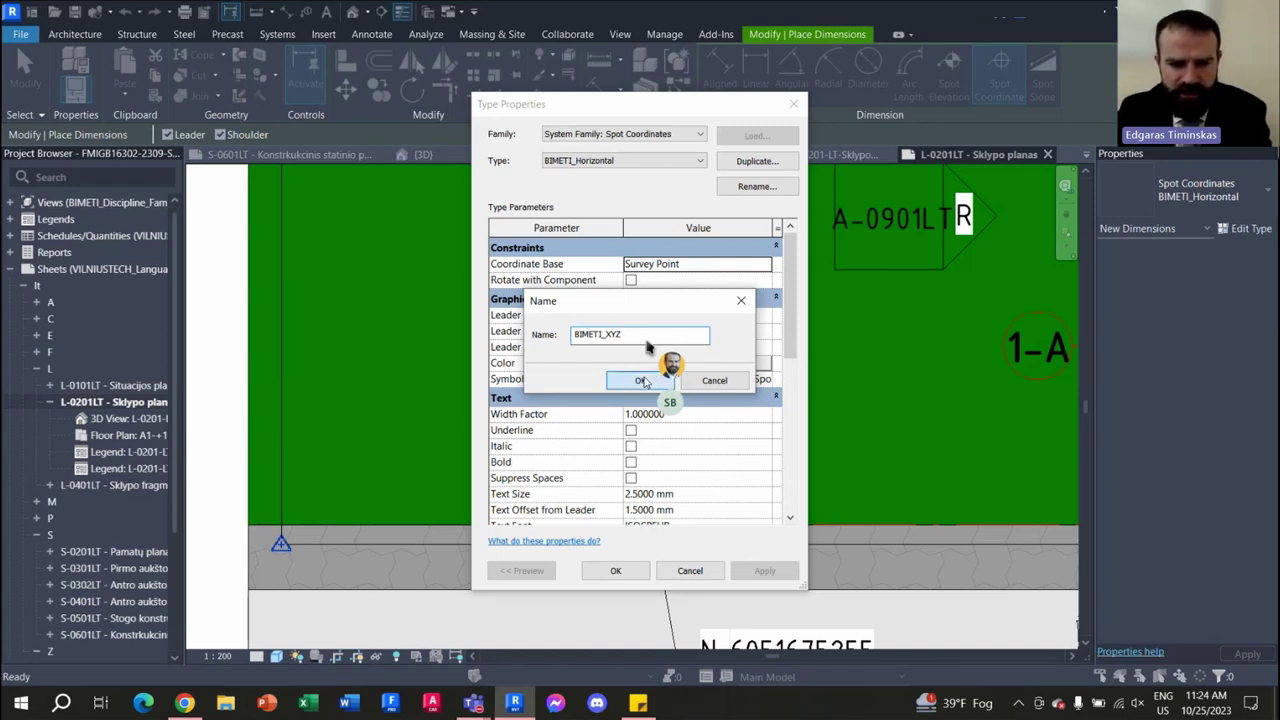
# - Name the new spot coordinate type BIMETI_XYZ, include elevation, and use Y, X, Z indicators
pyautogui.click(641, 381)
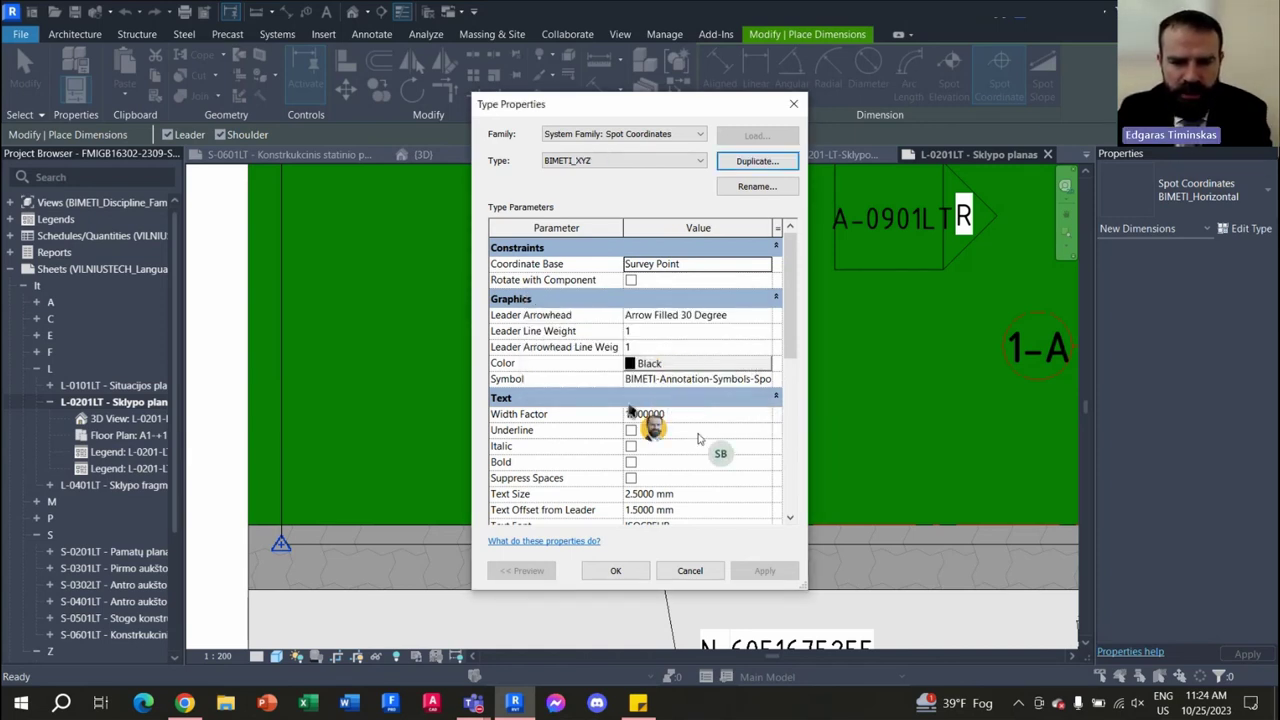
pyautogui.scroll(-10, 630, 410)
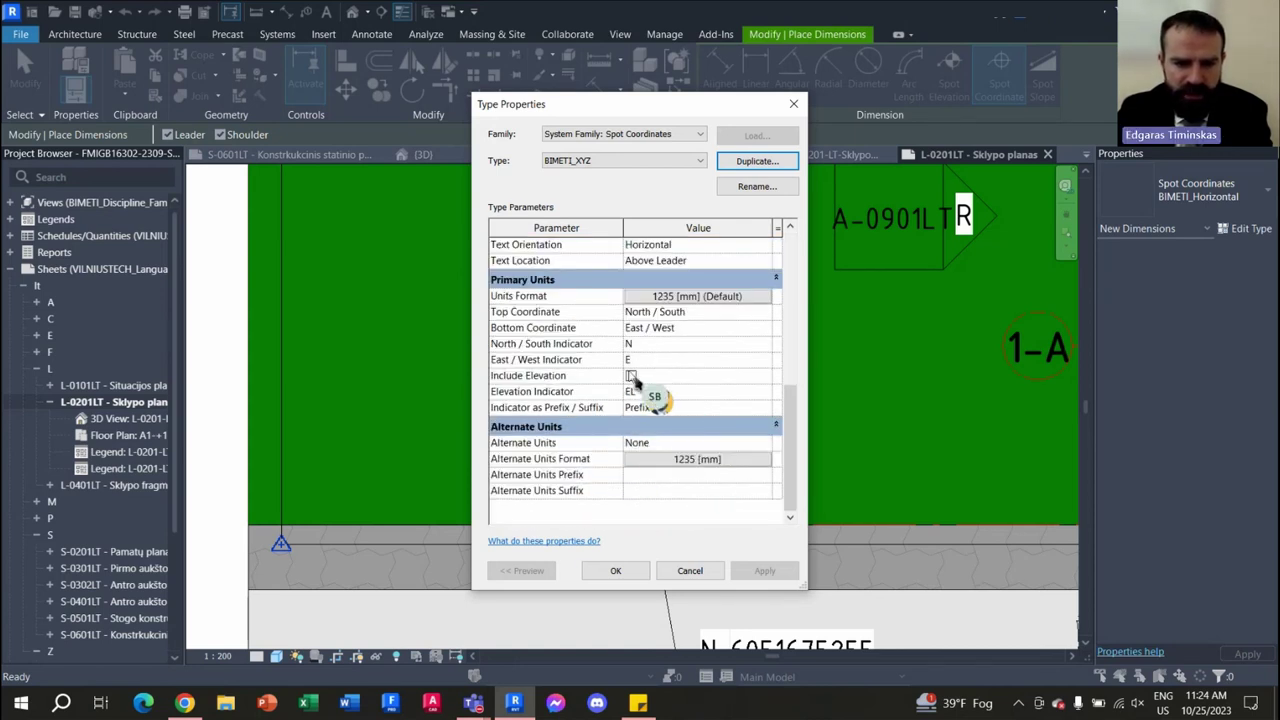
pyautogui.click(631, 376)
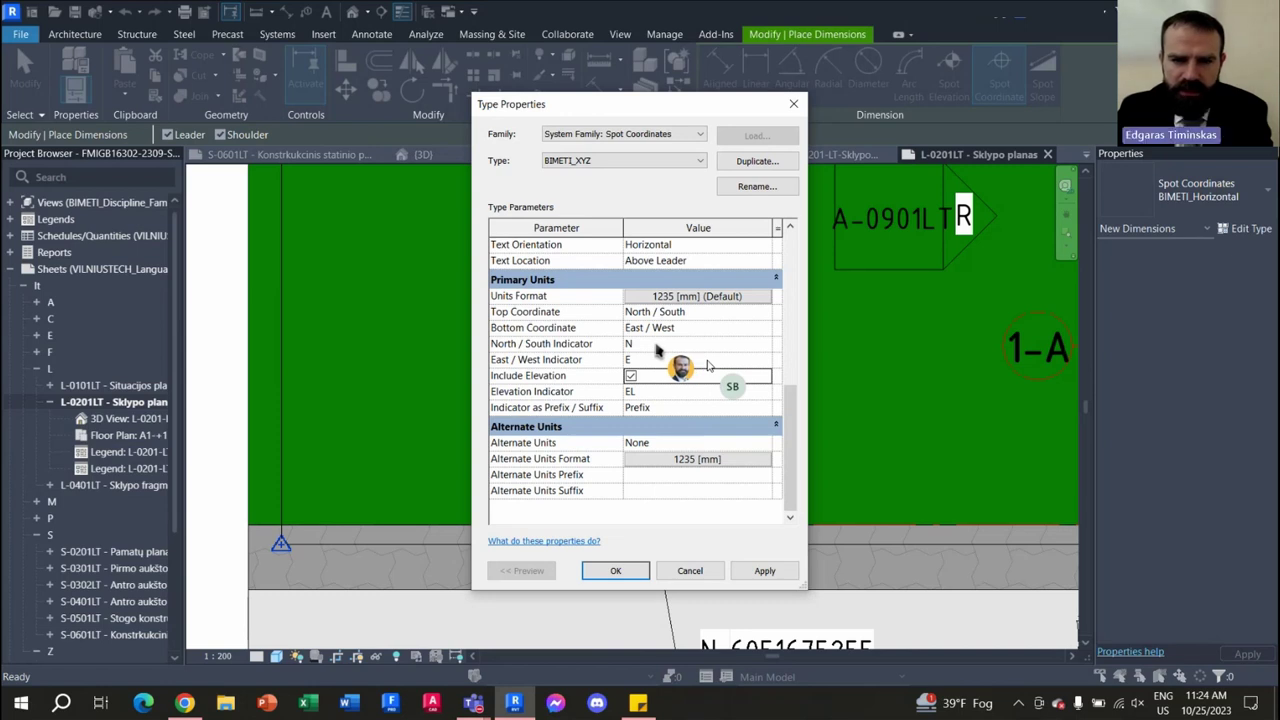
pyautogui.press('Up')
pyautogui.press('Up')
pyautogui.press('Up')
pyautogui.click(657, 345)
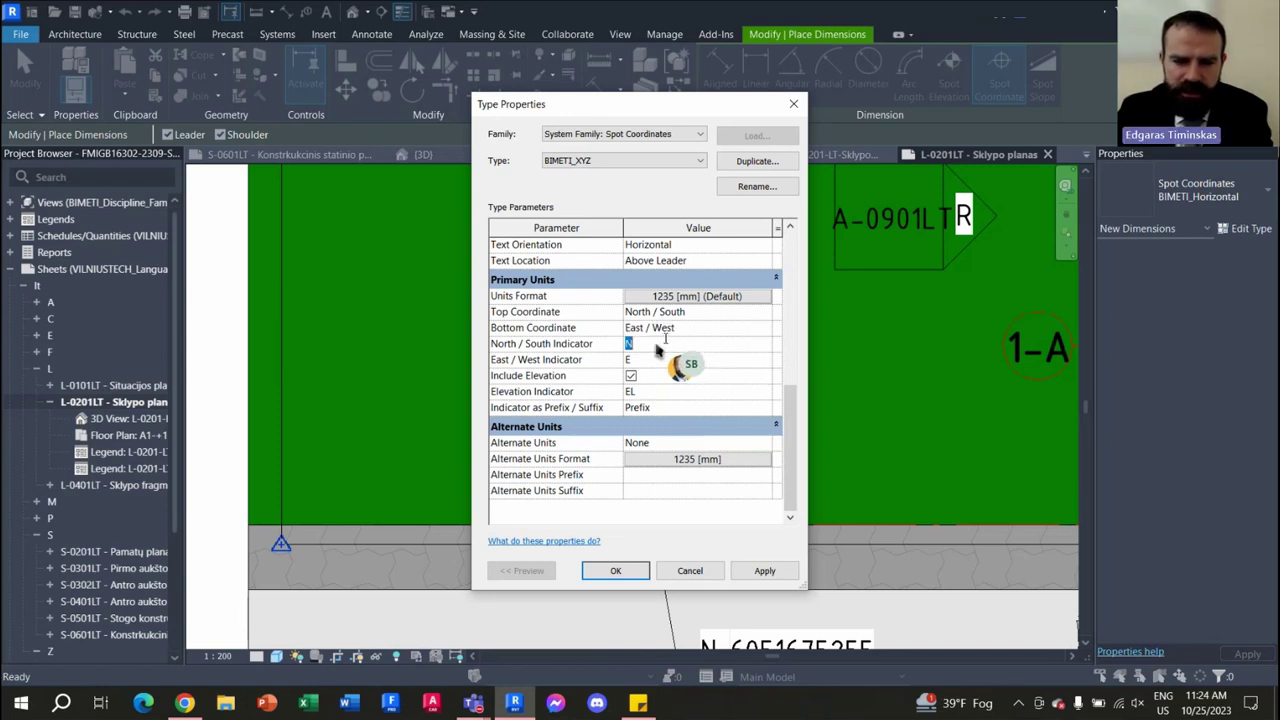
pyautogui.write('Y')
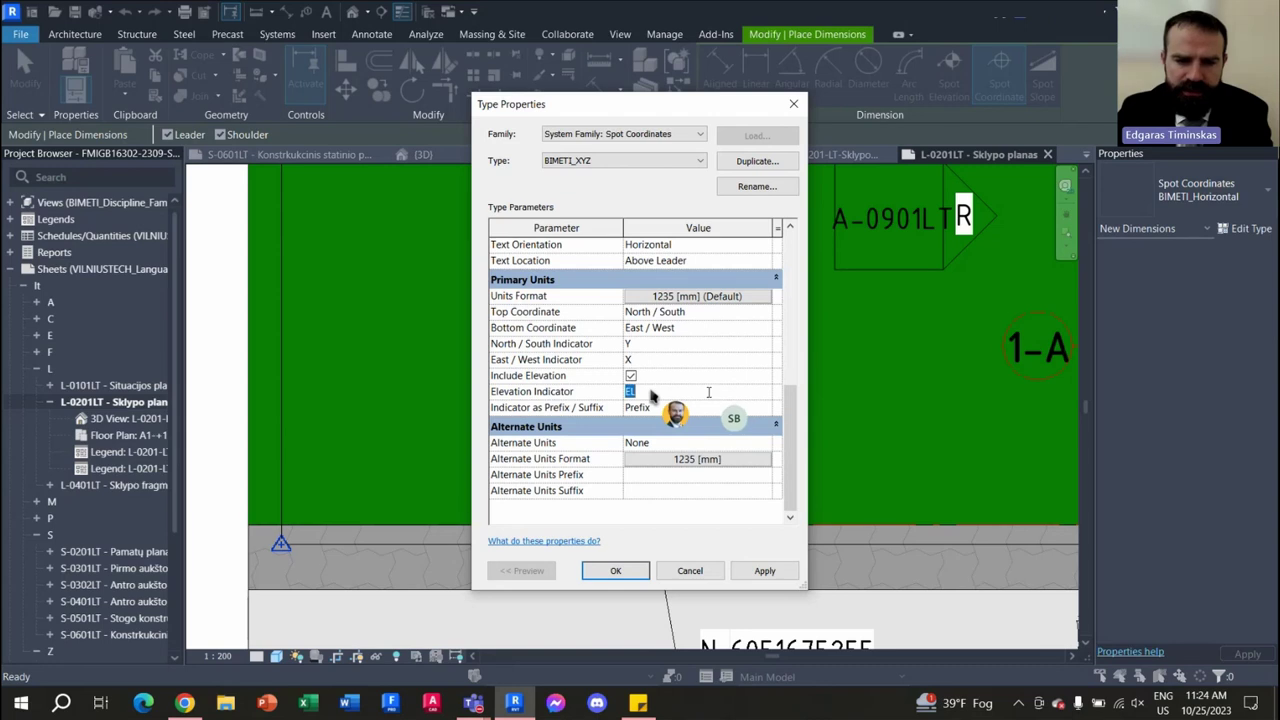
pyautogui.click(706, 388)
pyautogui.write('Z')
pyautogui.click(708, 392)
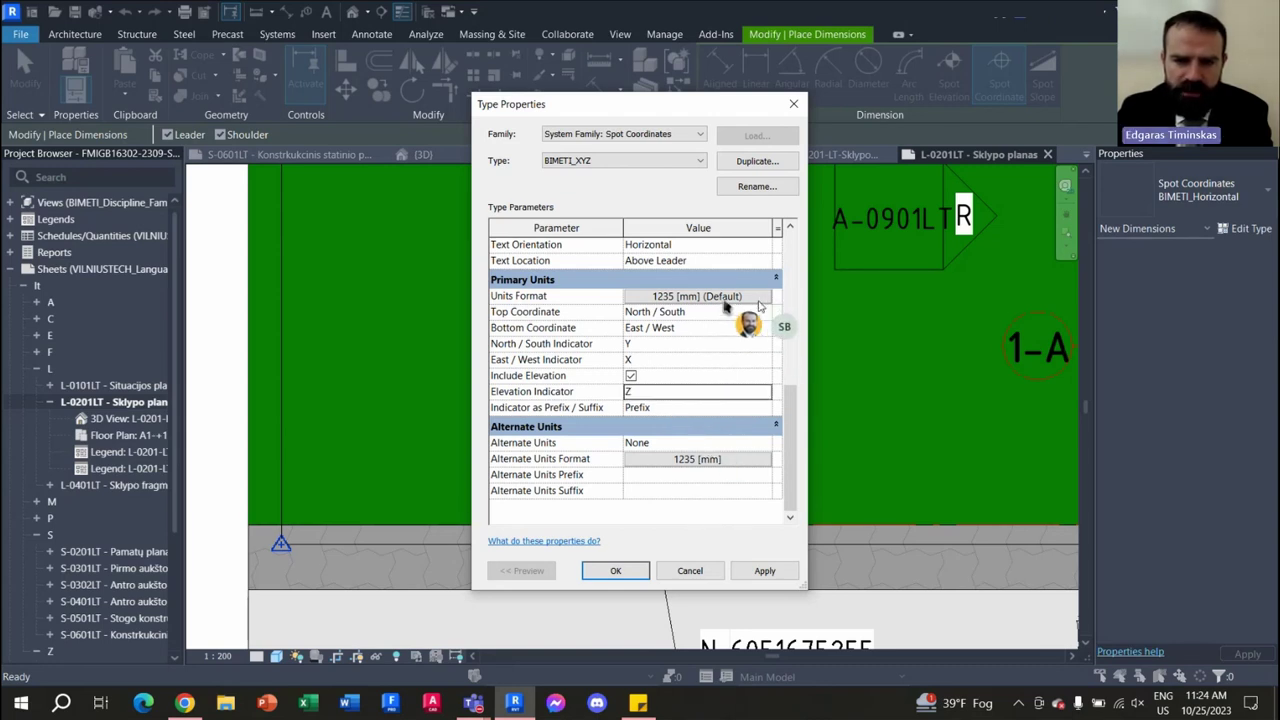
pyautogui.click(724, 299)
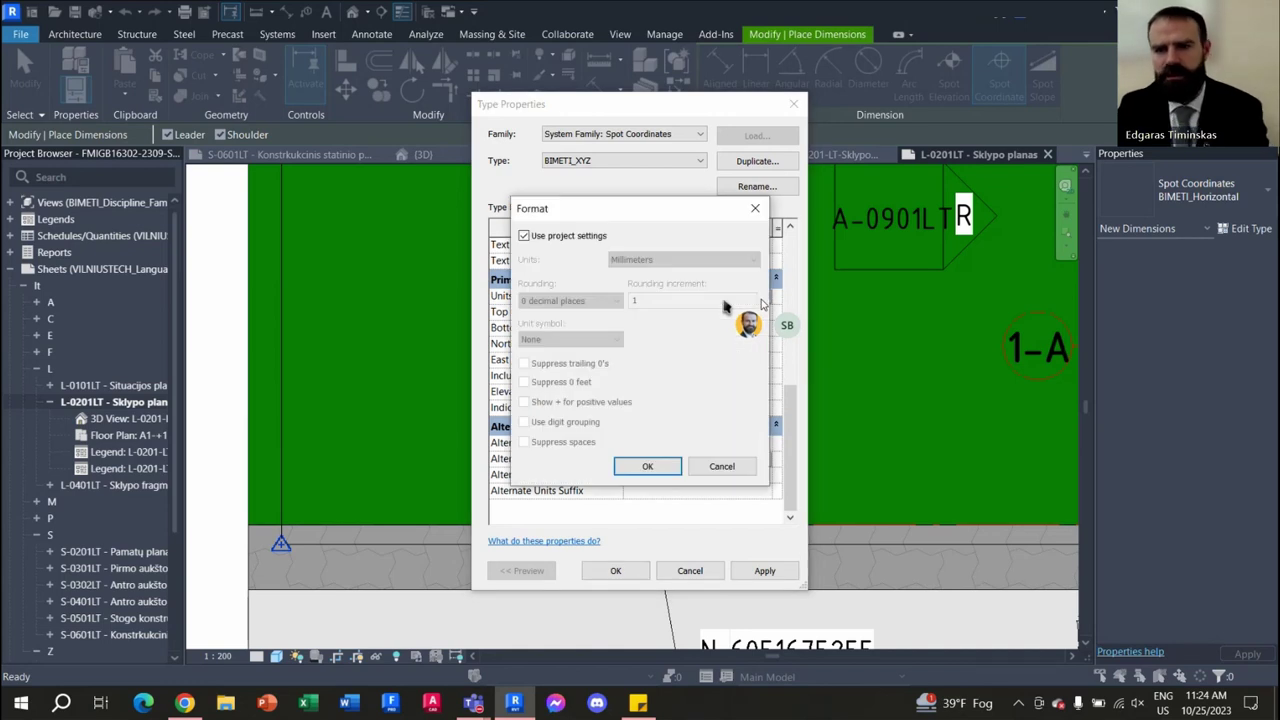
# - Override project units so coordinates show in meters, 3 decimal places, with the m symbol
pyautogui.click(524, 236)
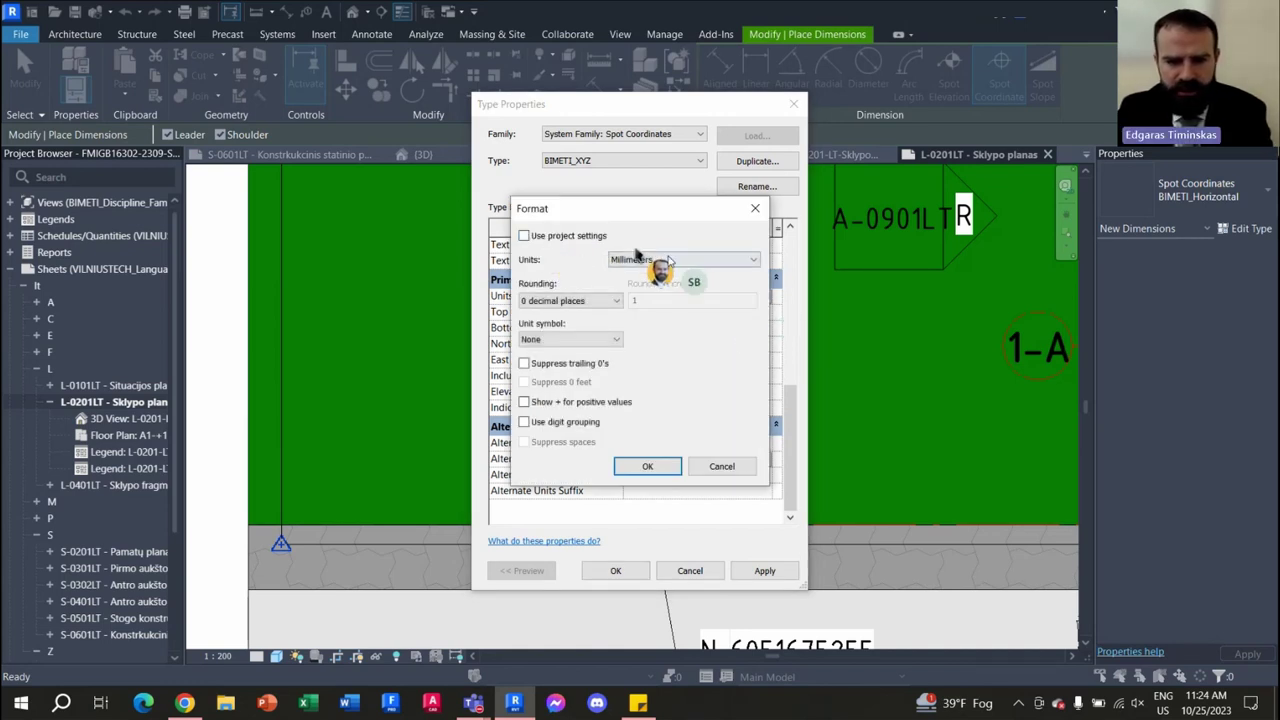
pyautogui.click(641, 258)
pyautogui.click(643, 305)
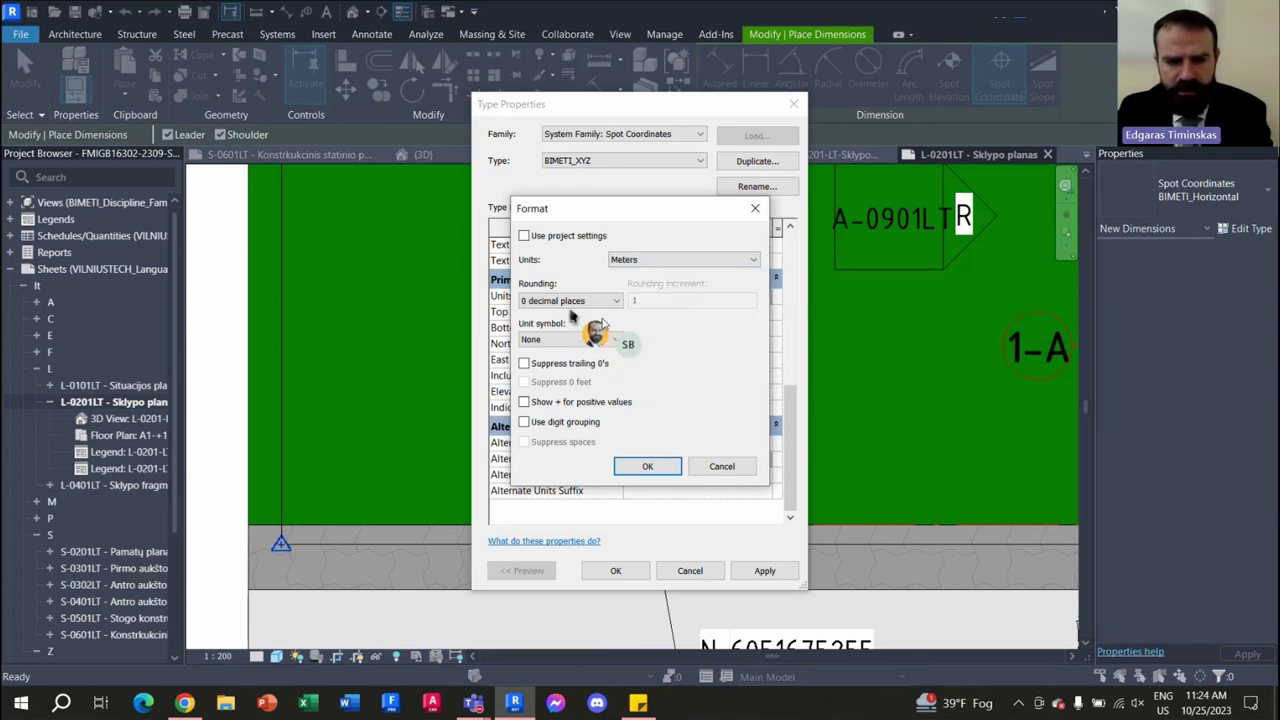
pyautogui.click(575, 301)
pyautogui.click(590, 301)
pyautogui.click(603, 302)
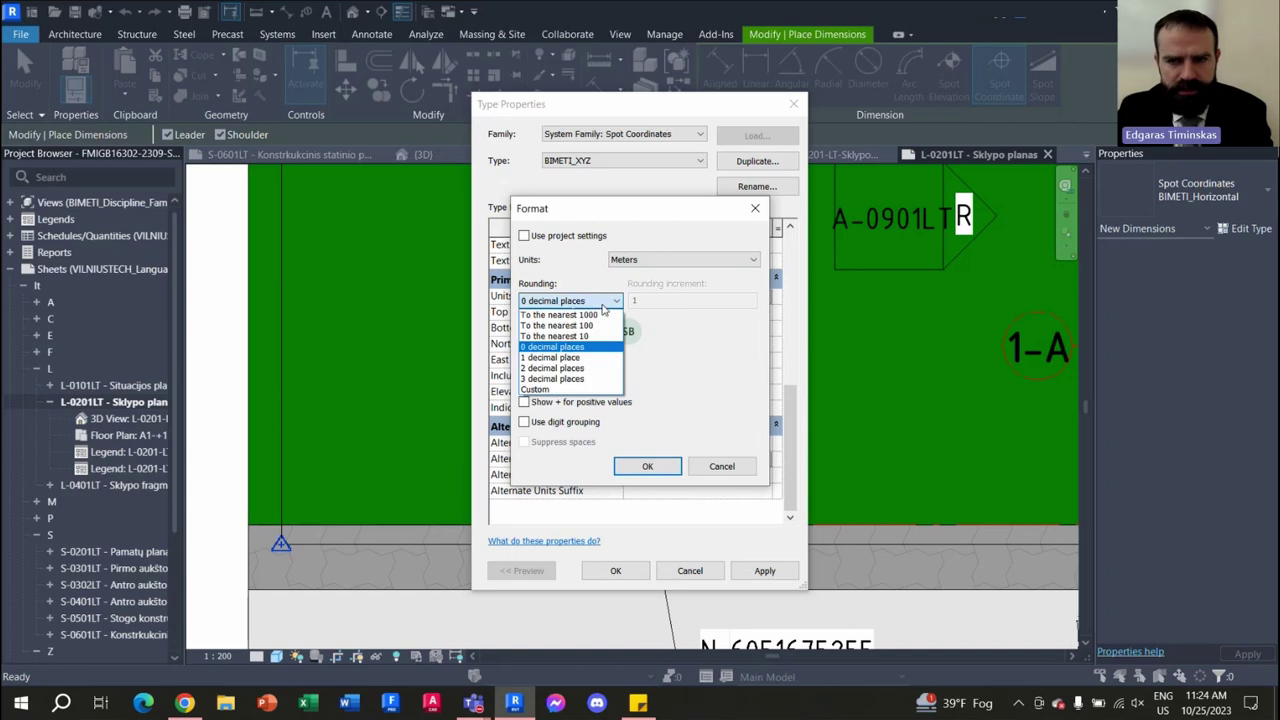
pyautogui.click(588, 379)
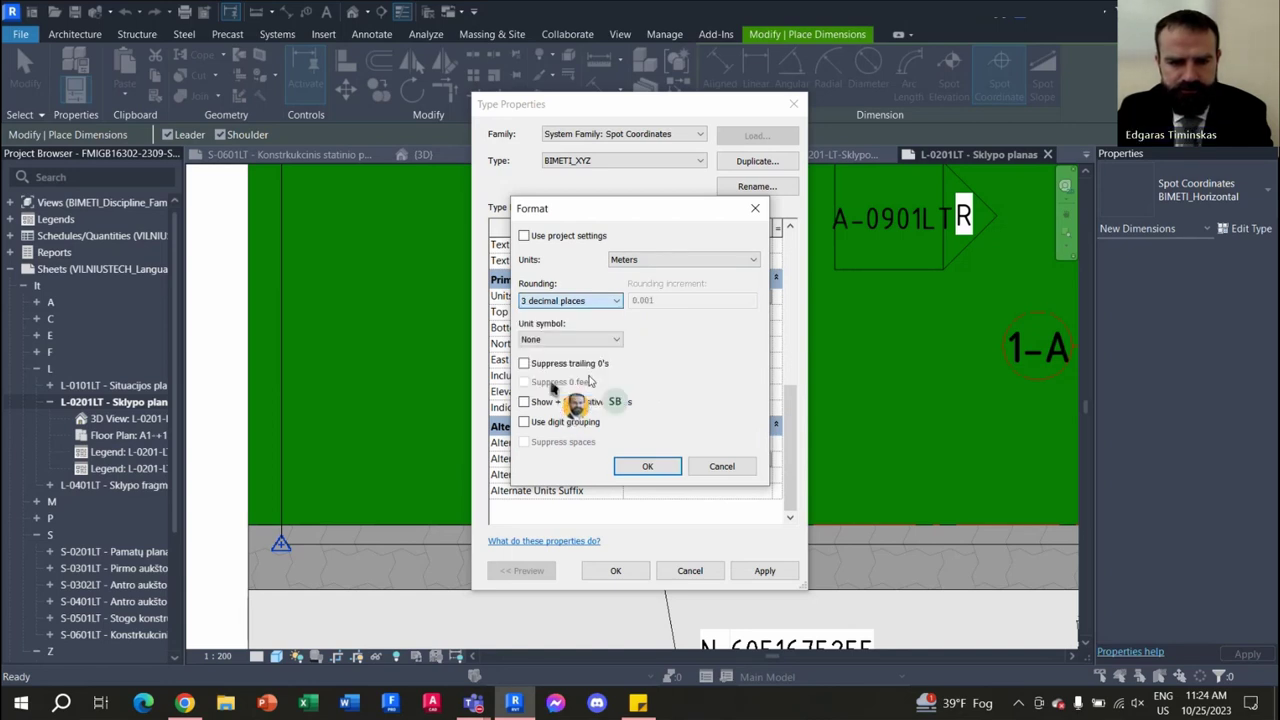
pyautogui.click(573, 341)
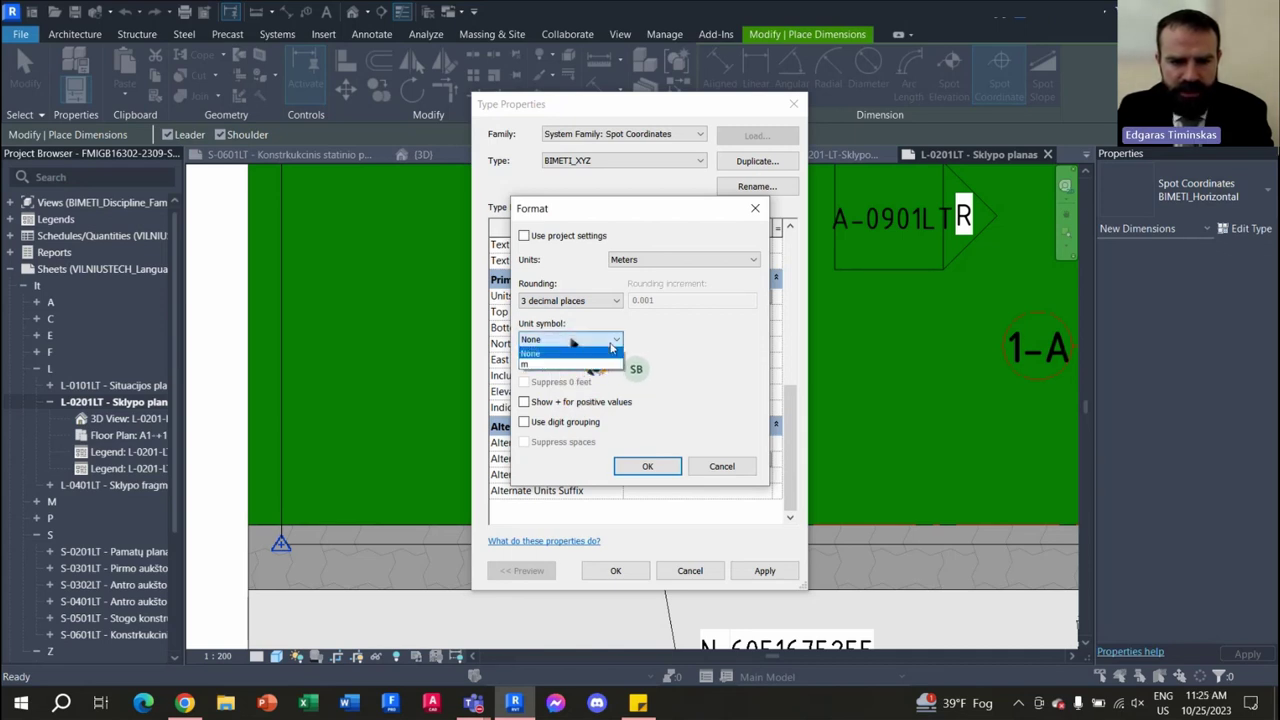
pyautogui.click(566, 365)
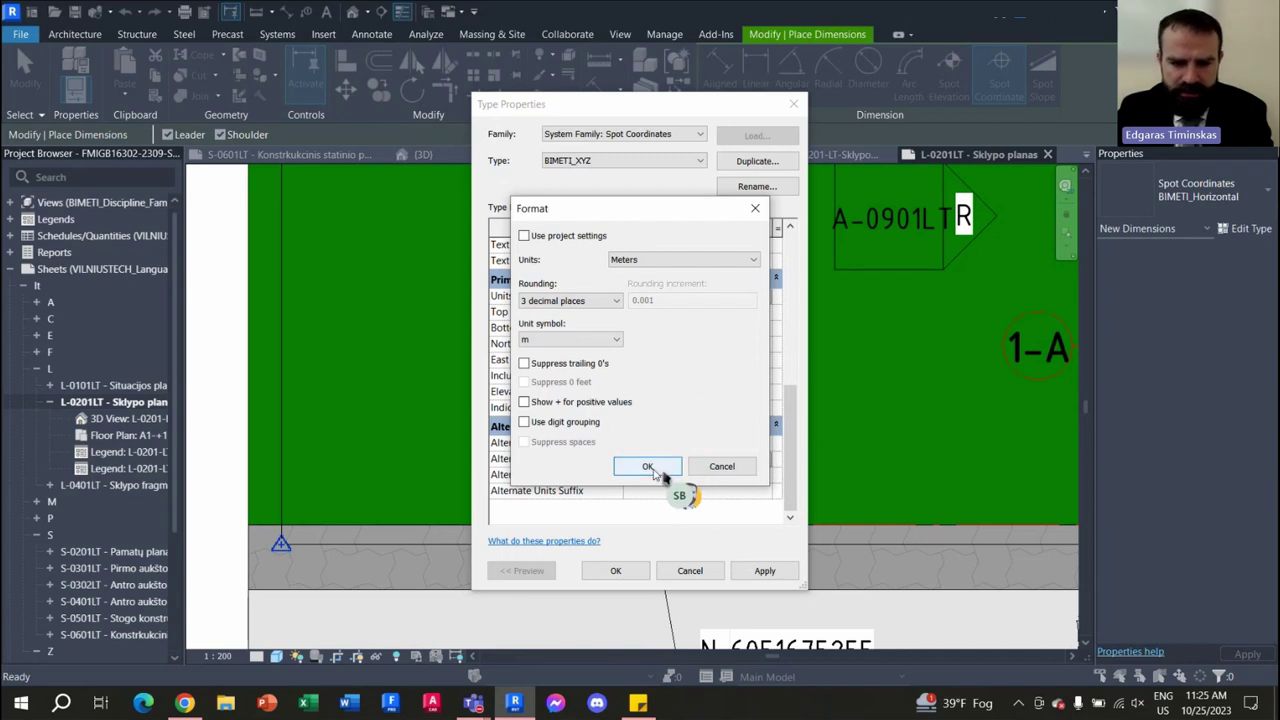
pyautogui.click(648, 468)
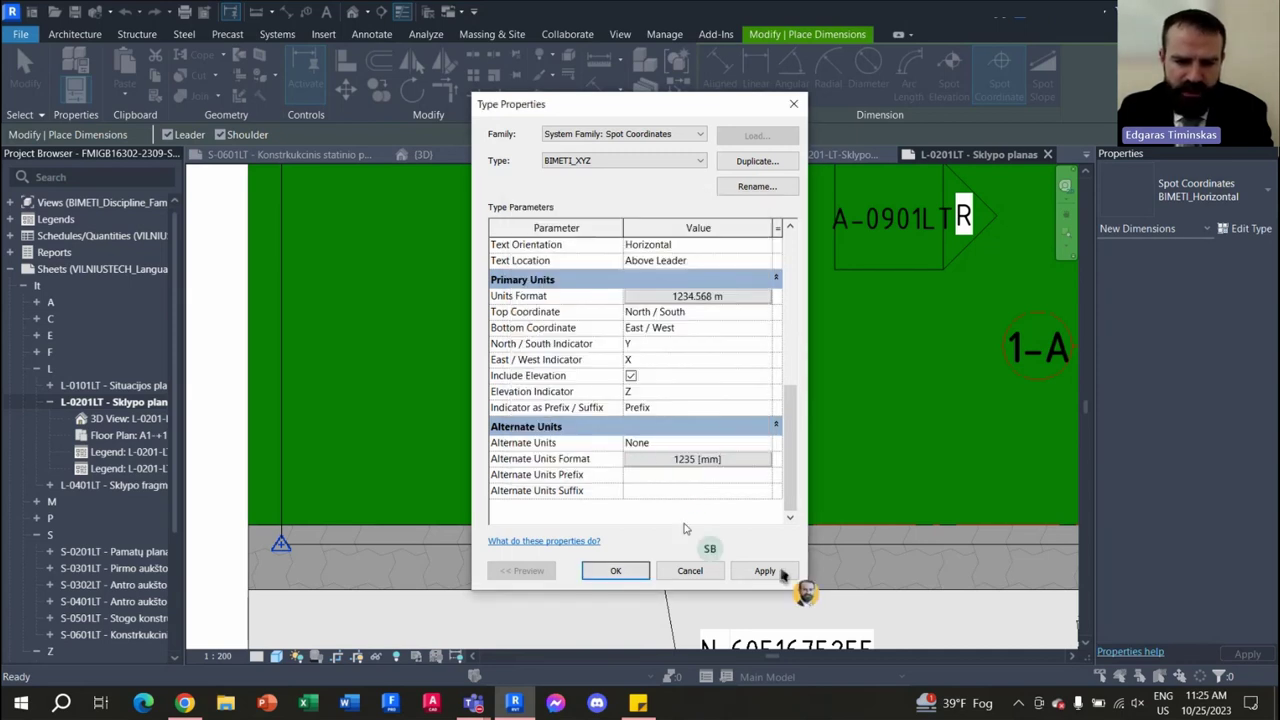
# - Apply and save the BIMETI_XYZ type changes in Type Properties
pyautogui.click(746, 575)
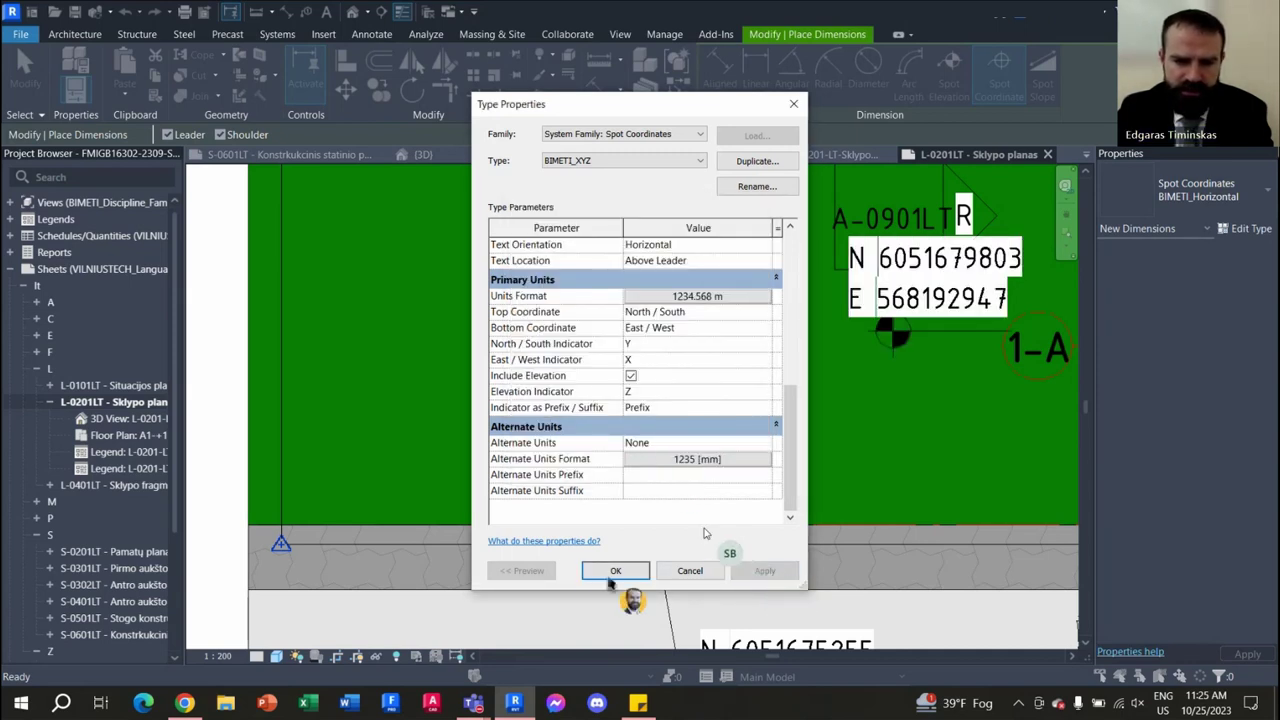
pyautogui.click(638, 570)
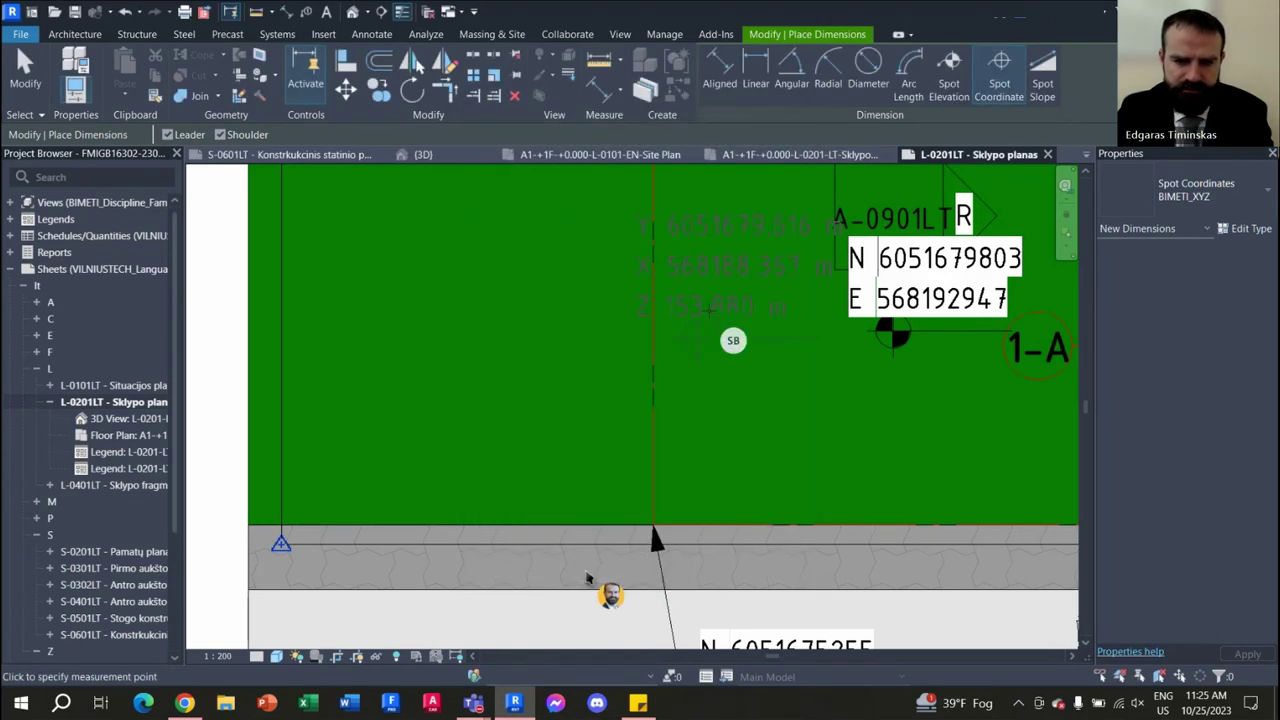
pyautogui.scroll(-2, 747, 330)
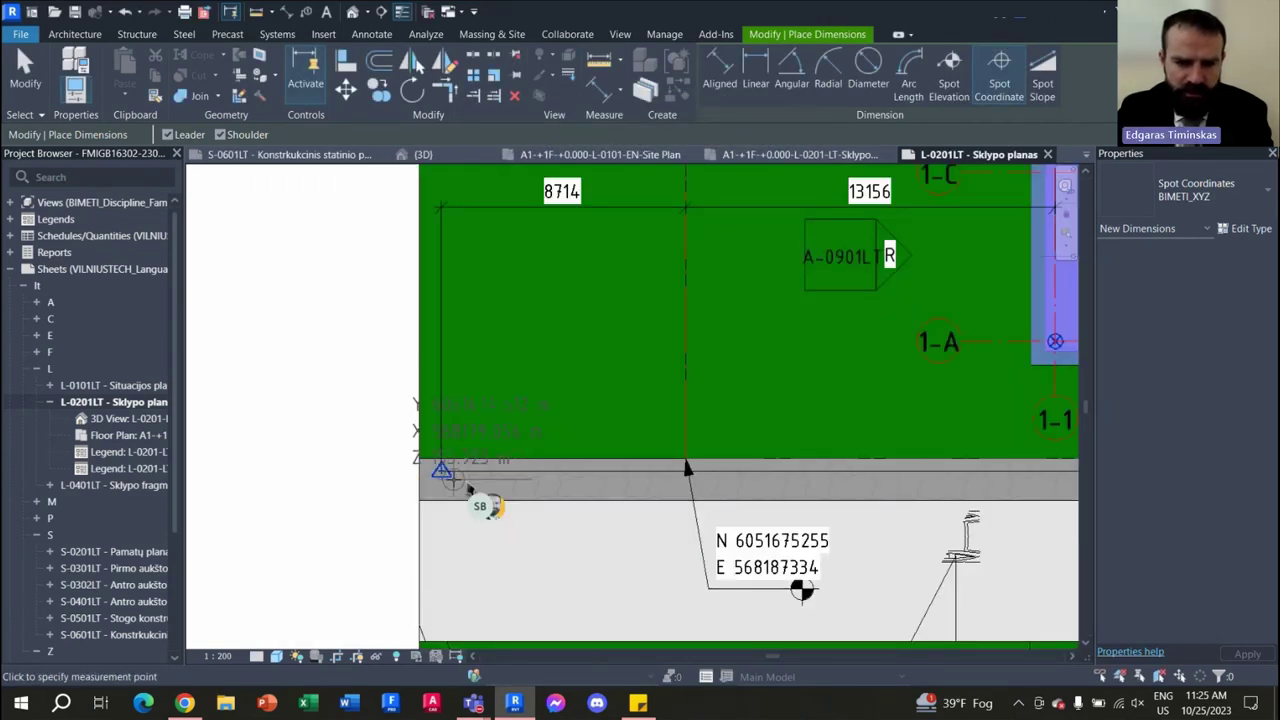
pyautogui.scroll(2, 456, 470)
pyautogui.scroll(2, 458, 468)
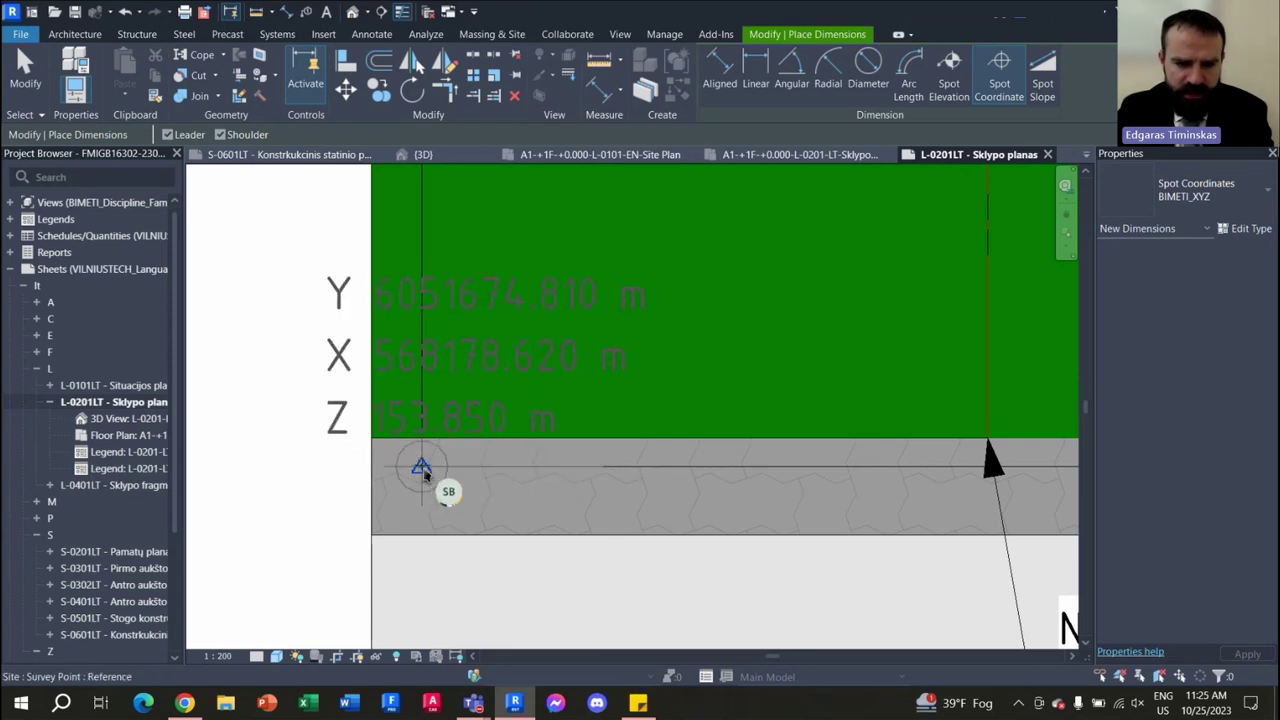
pyautogui.scroll(2, 424, 474)
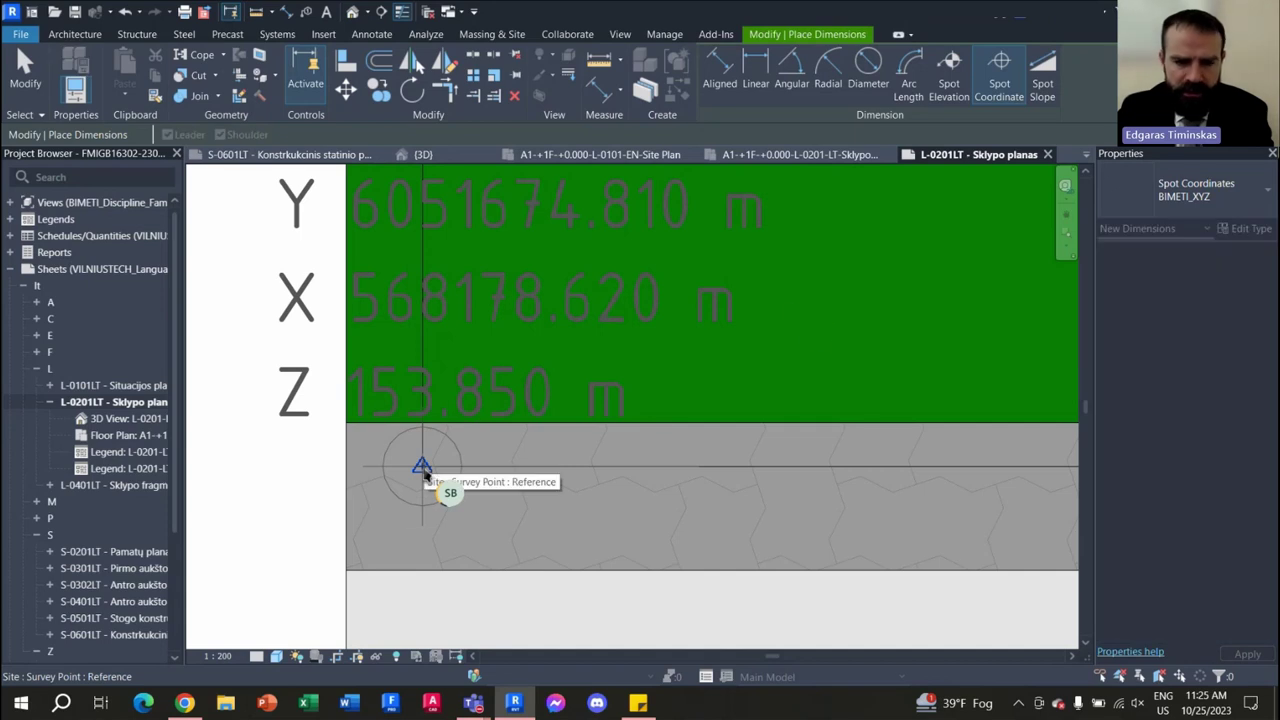
# - Place a spot coordinate on the survey point with its label above the grey strip
pyautogui.click(424, 474)
pyautogui.scroll(-2, 808, 253)
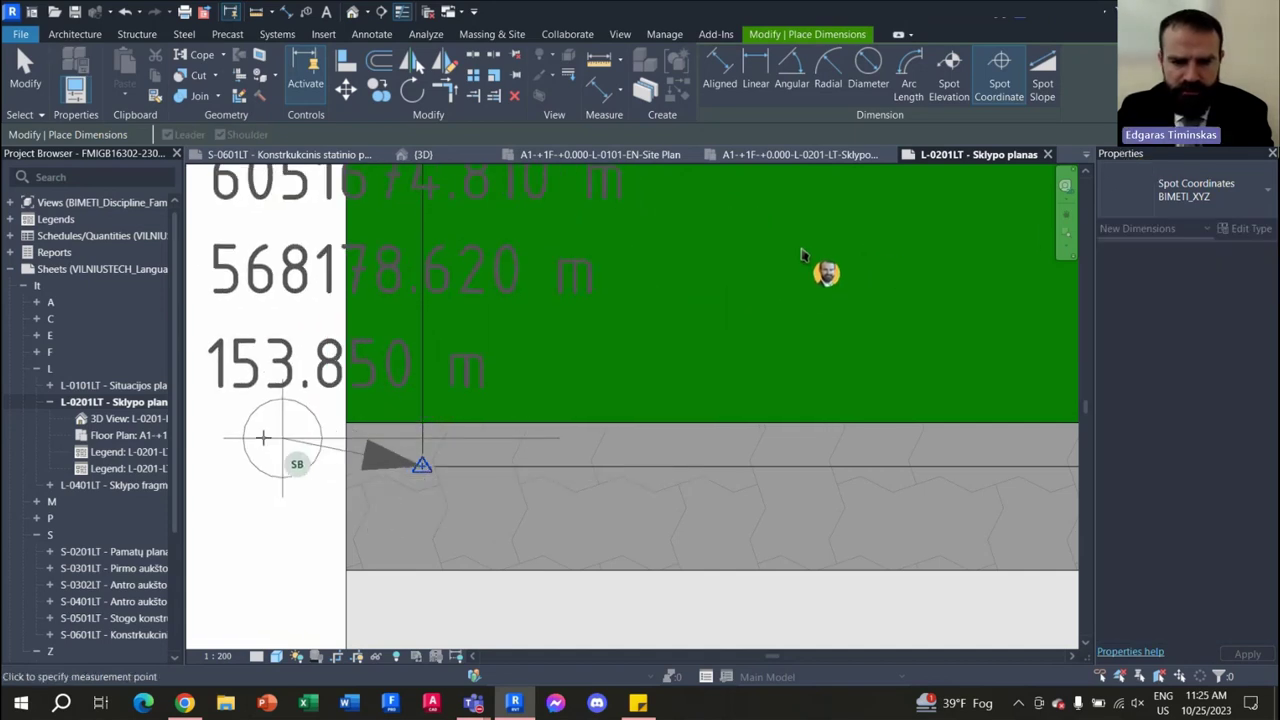
pyautogui.scroll(-2, 830, 252)
pyautogui.scroll(-5, 523, 323)
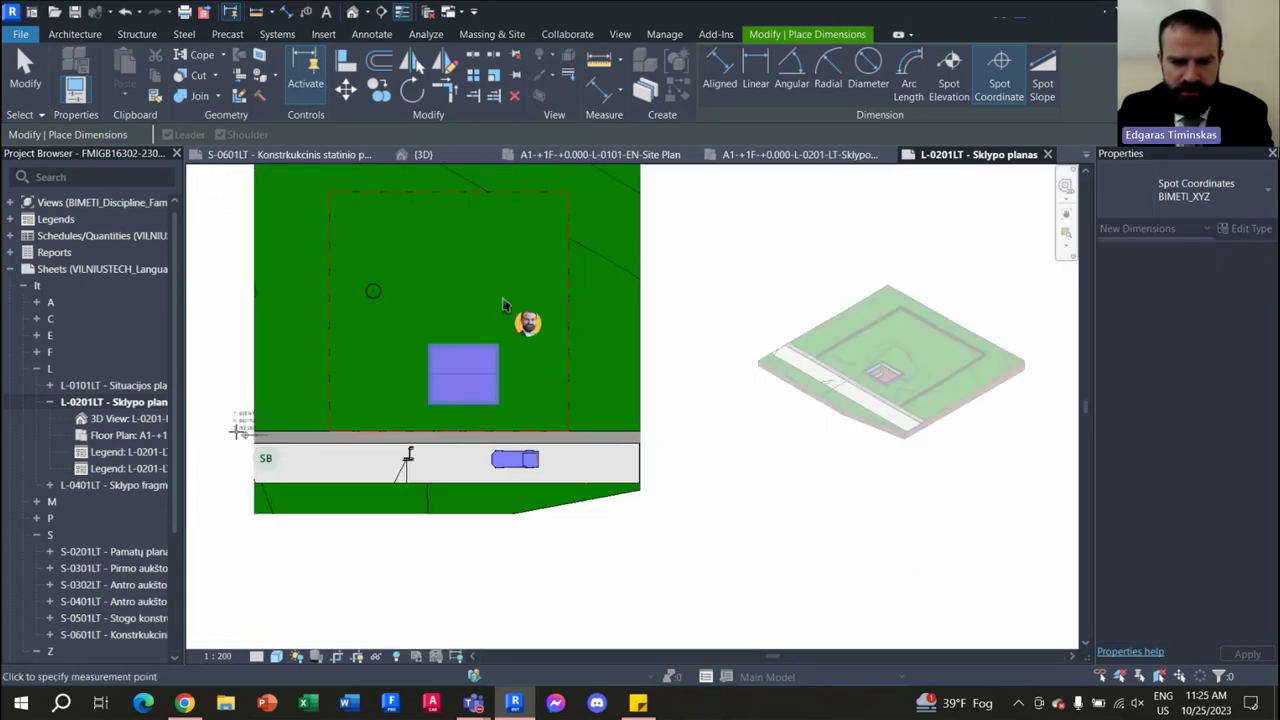
pyautogui.scroll(3, 443, 371)
pyautogui.scroll(2, 433, 384)
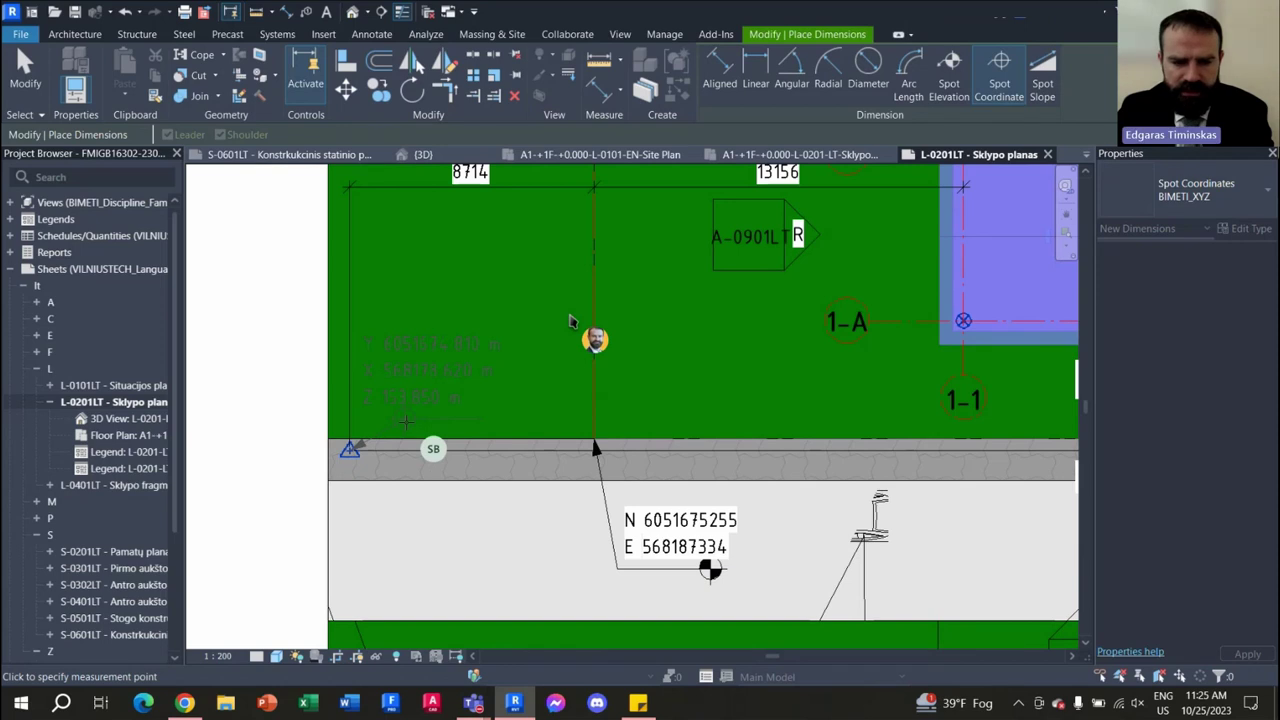
pyautogui.click(484, 418)
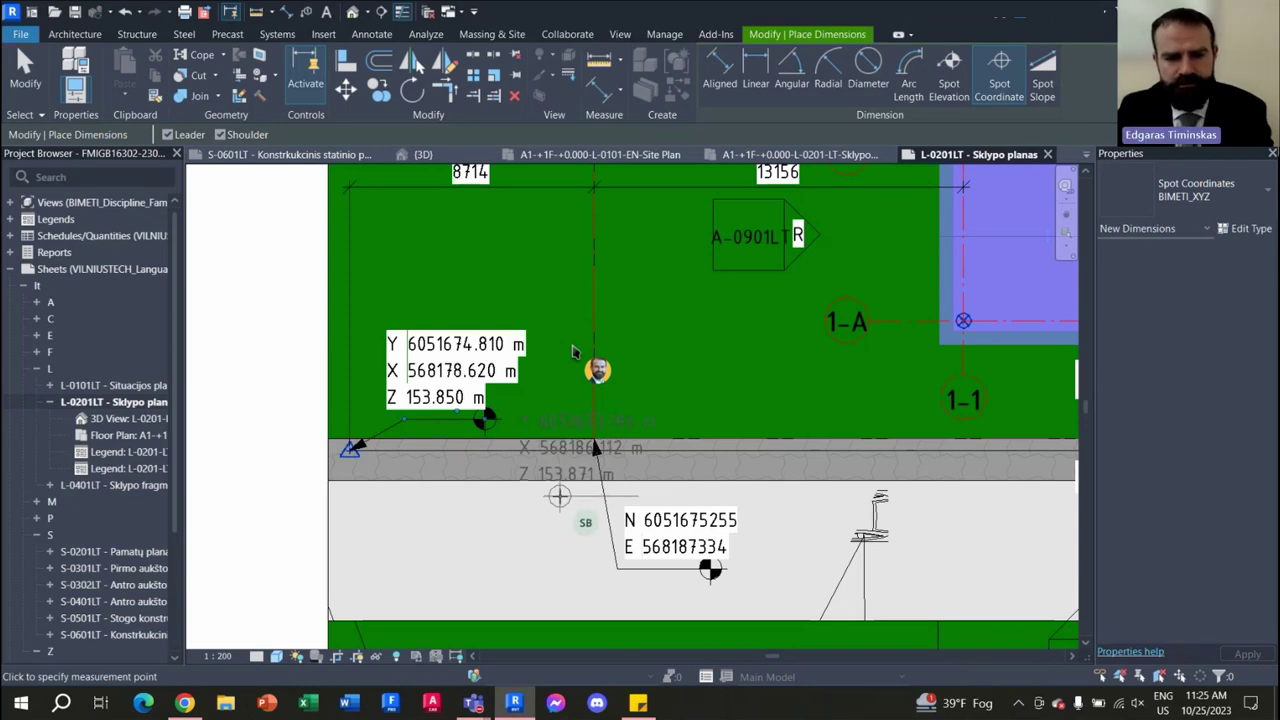
pyautogui.press('Escape')
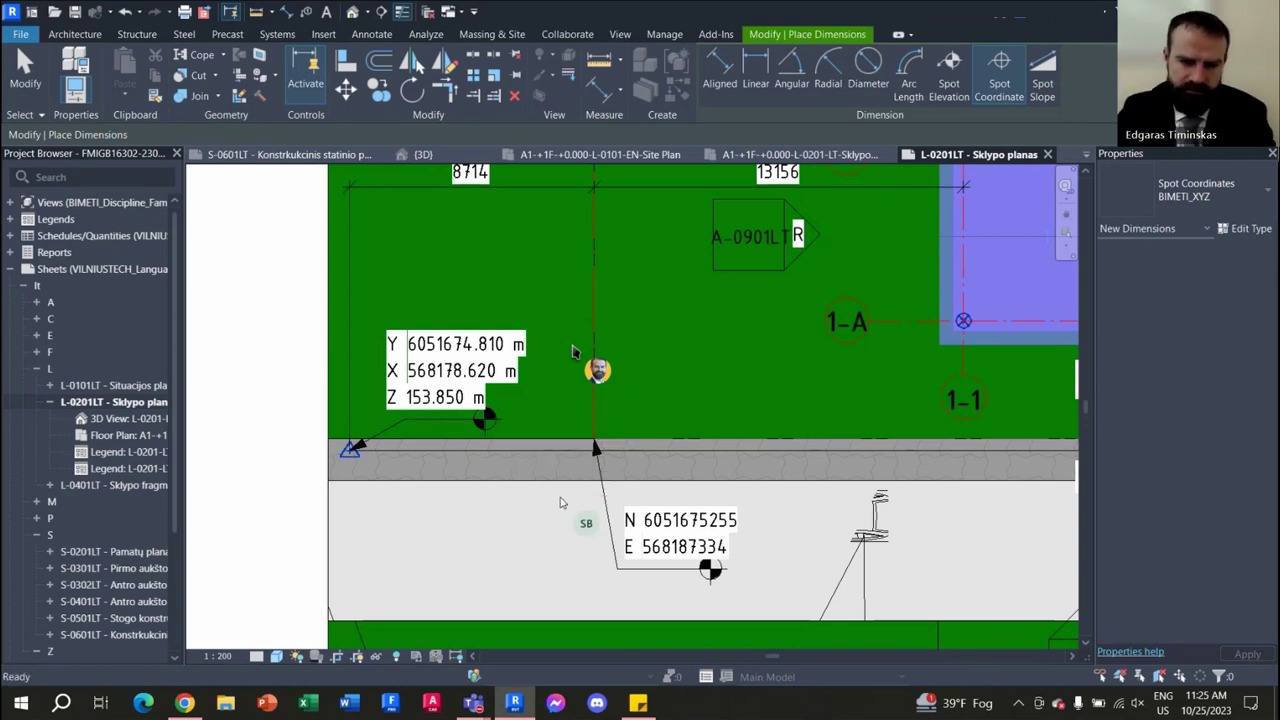
pyautogui.press('Escape')
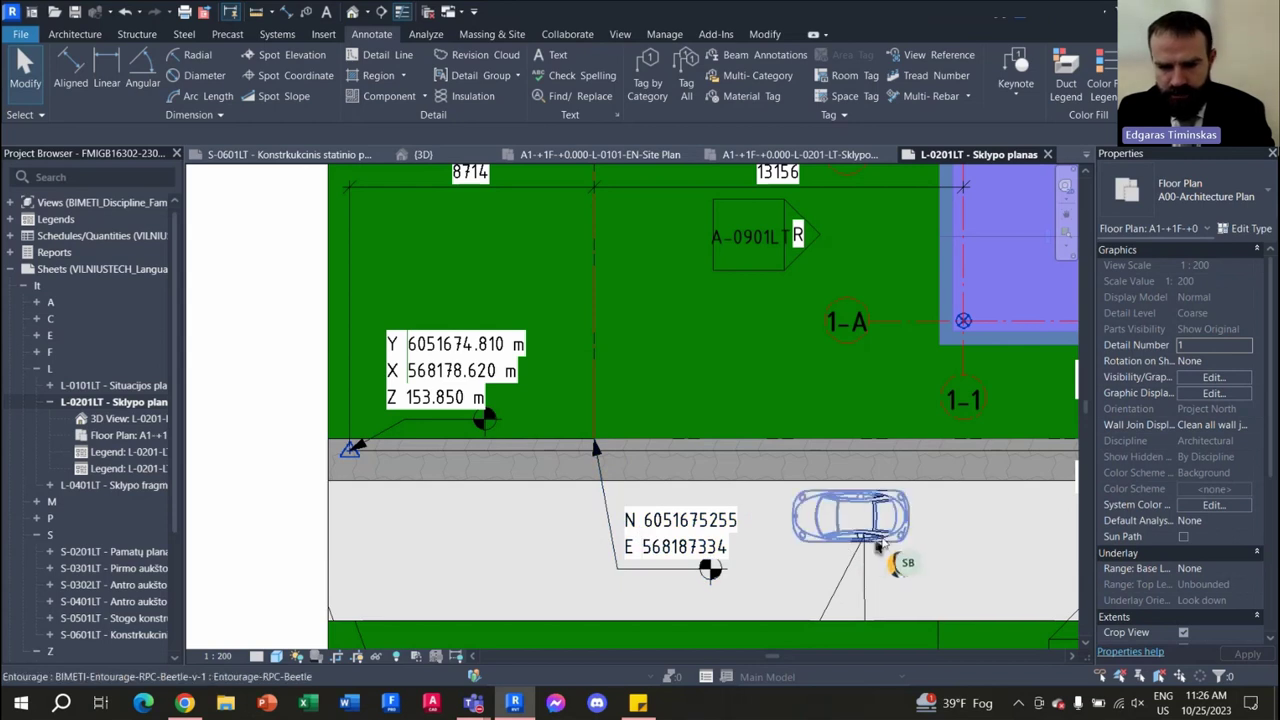
# - Delete the Beetle car from the road and open the site plan's view template settings
pyautogui.scroll(-2, 876, 546)
pyautogui.scroll(-2, 876, 546)
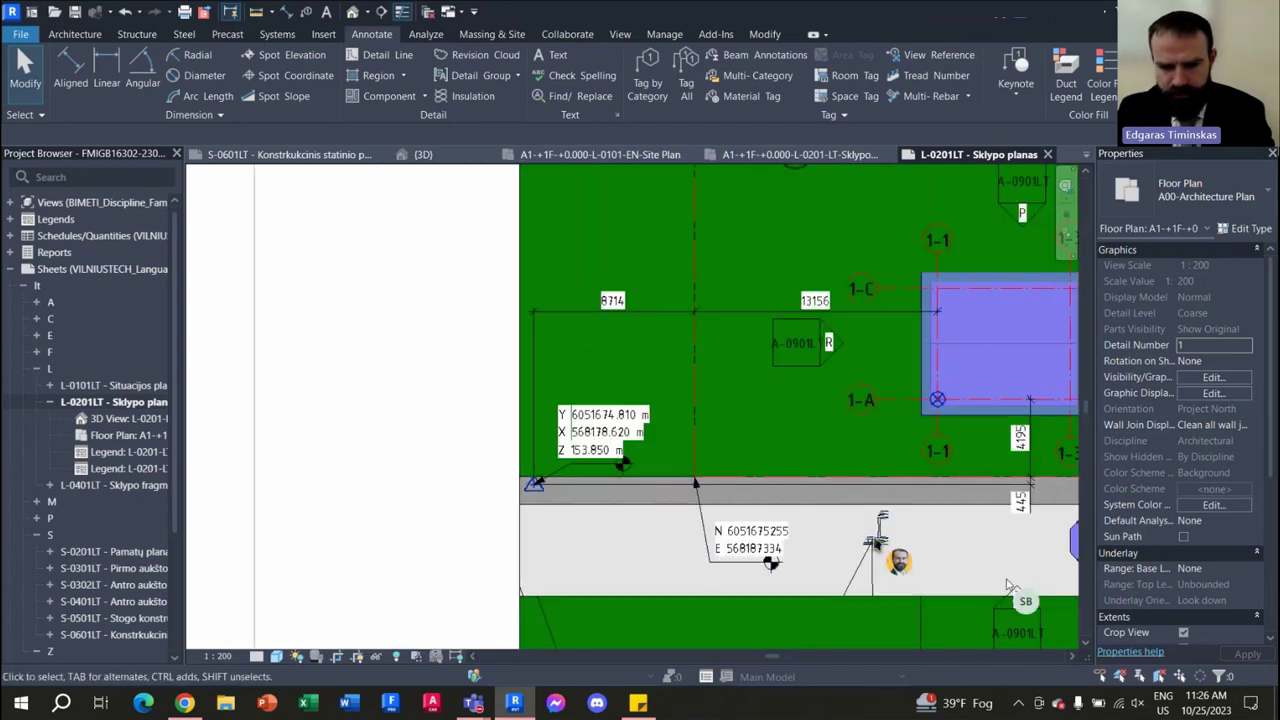
pyautogui.scroll(1, 1030, 575)
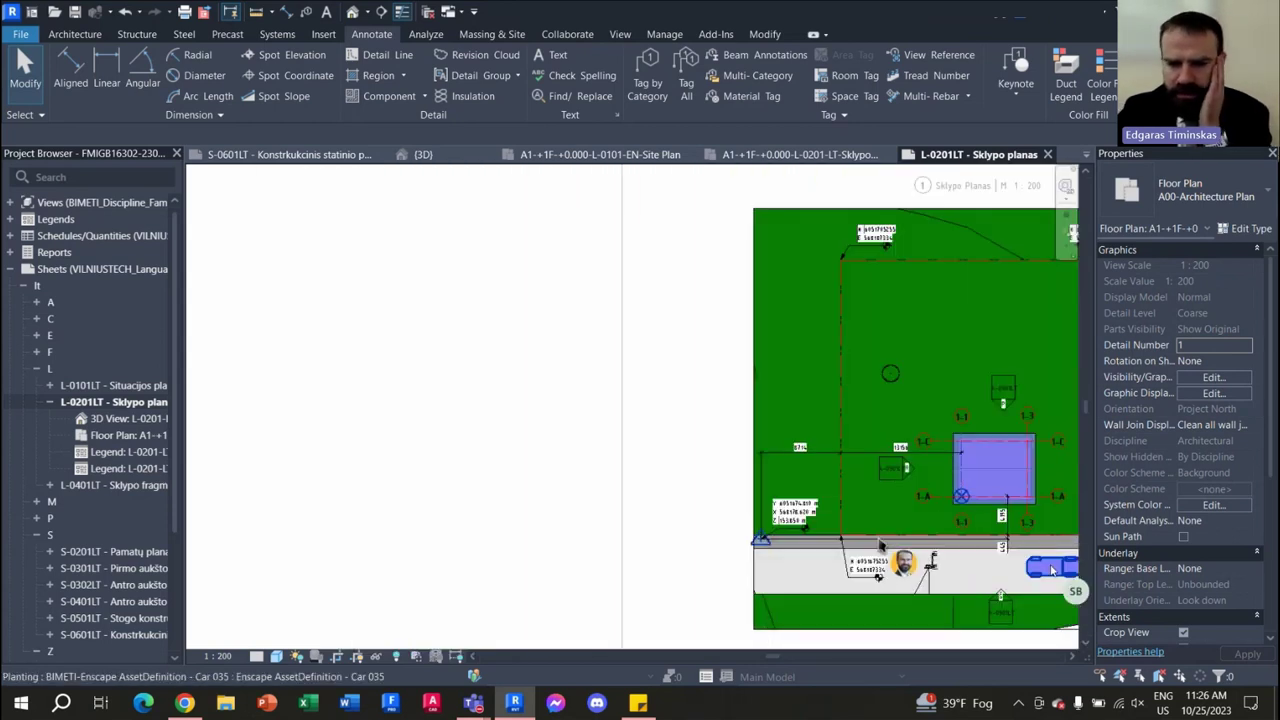
pyautogui.scroll(1, 1040, 566)
pyautogui.scroll(1, 1000, 563)
pyautogui.scroll(1, 956, 558)
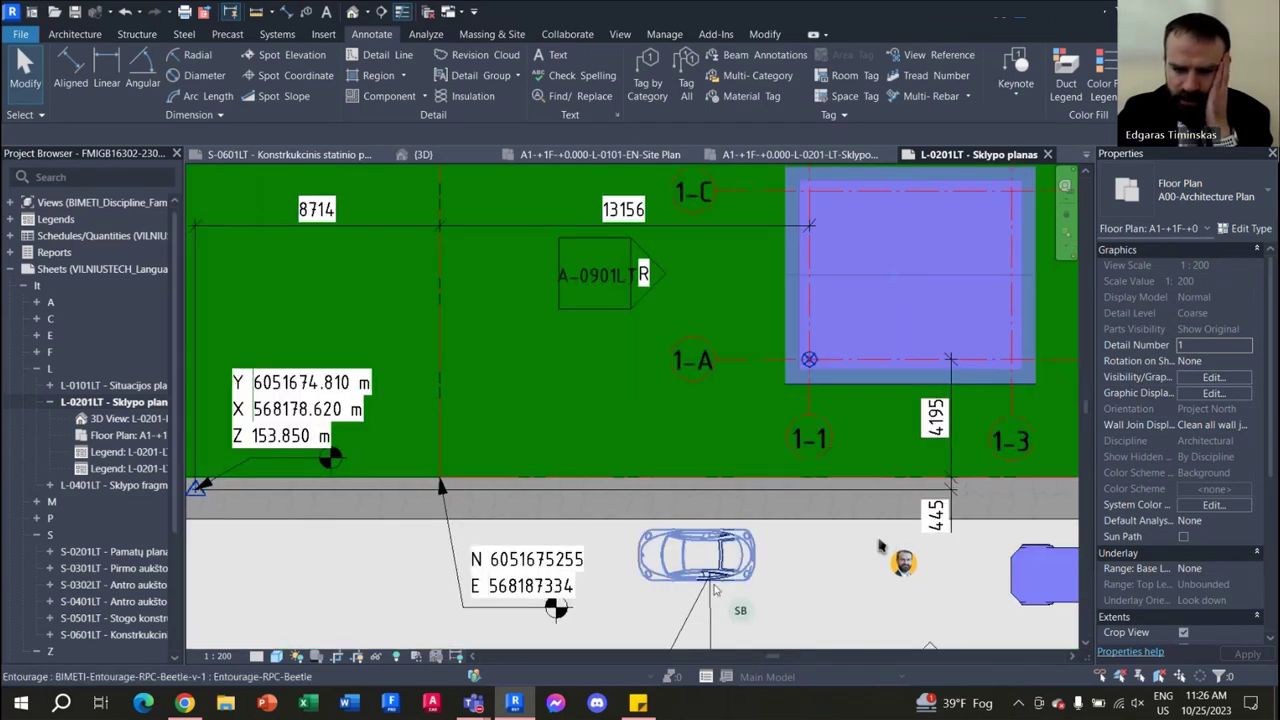
pyautogui.click(717, 590)
pyautogui.press('Delete')
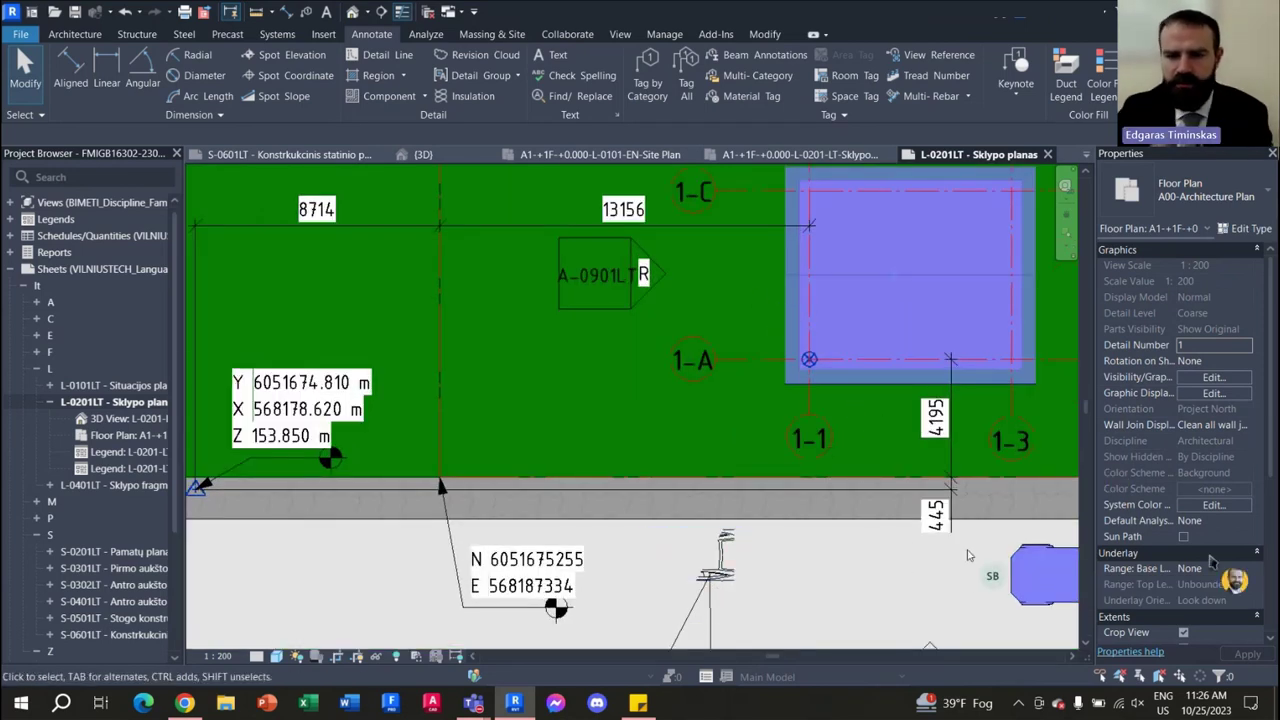
pyautogui.scroll(-3, 1186, 510)
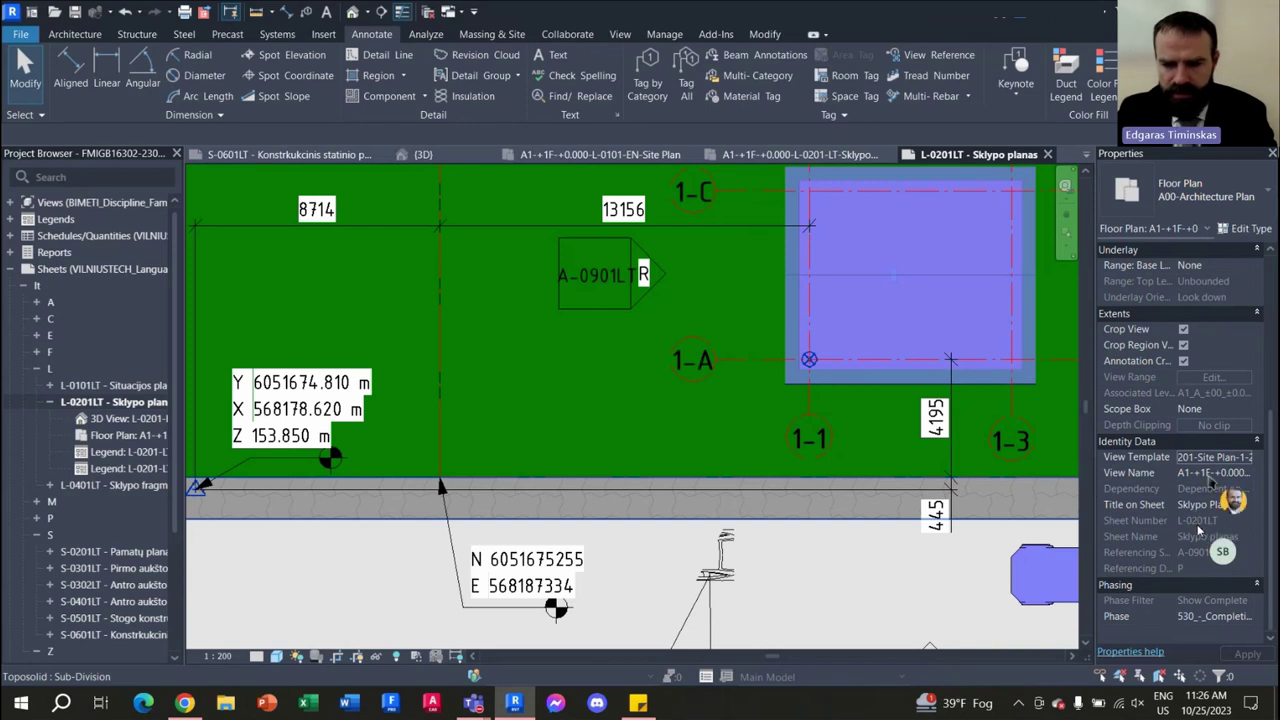
pyautogui.click(1214, 457)
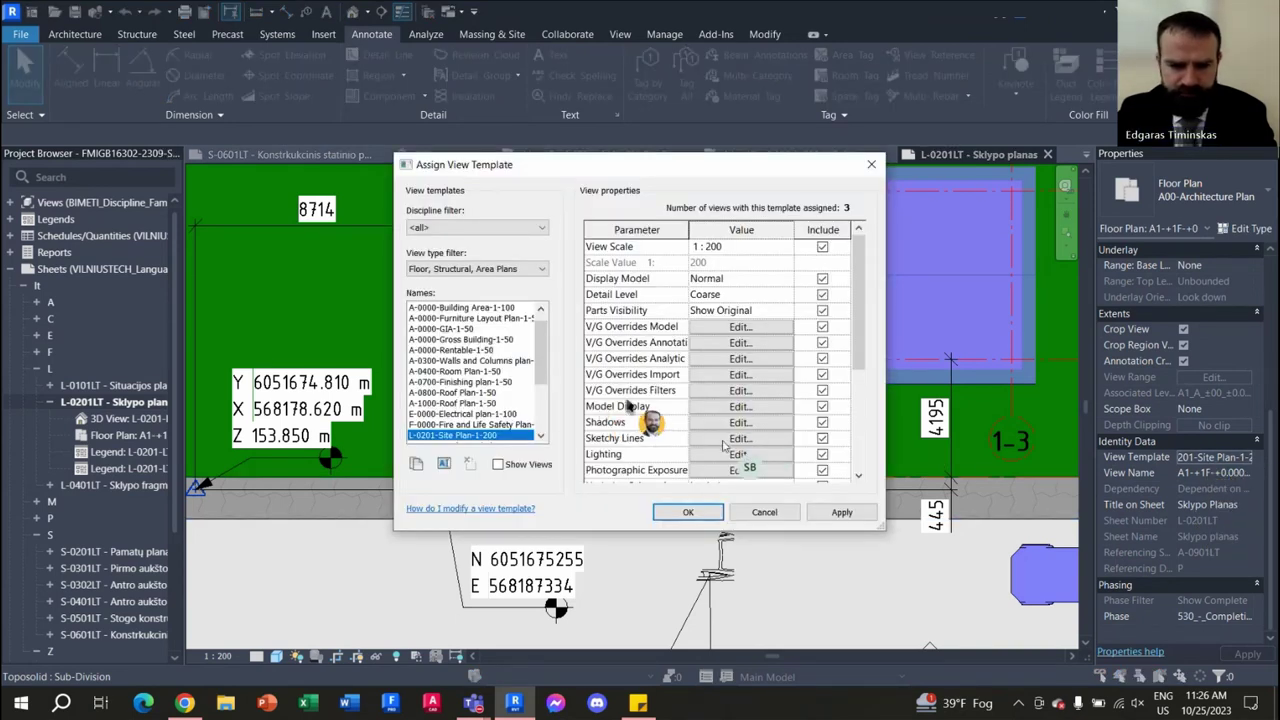
# - Set the template's view range Top, Bottom and View Depth all to Unlimited
pyautogui.scroll(-4, 784, 443)
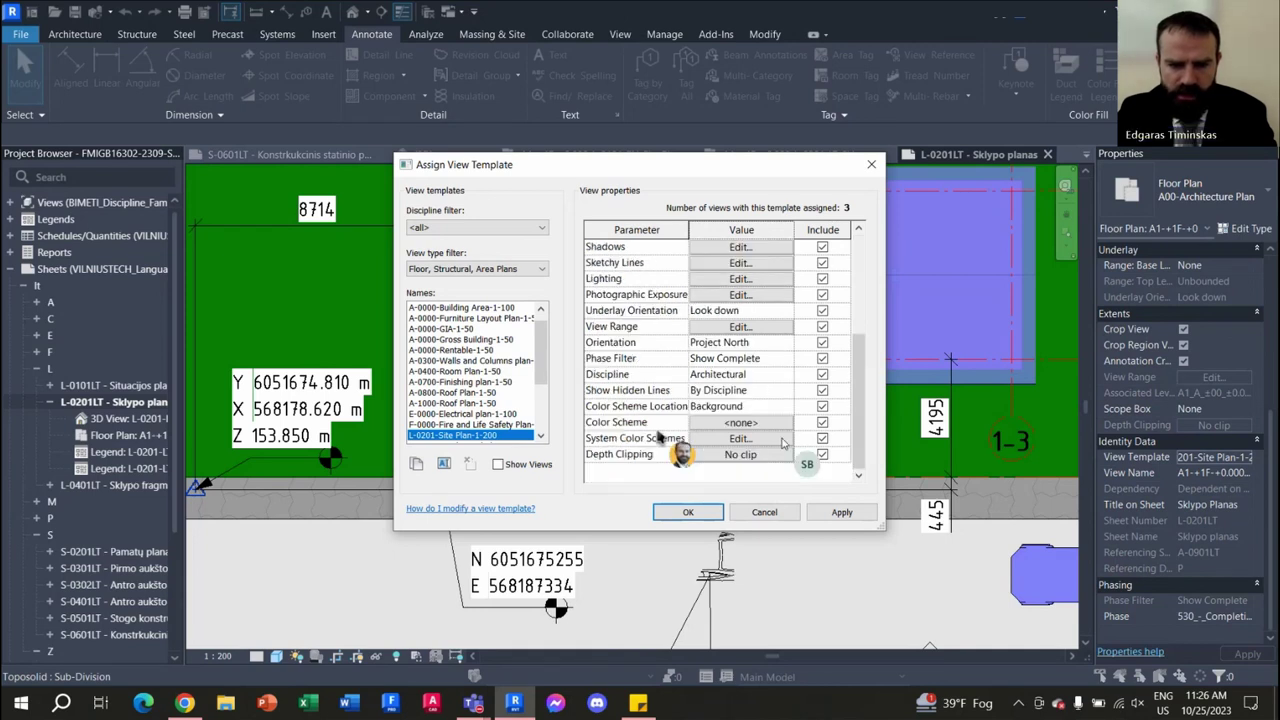
pyautogui.click(741, 327)
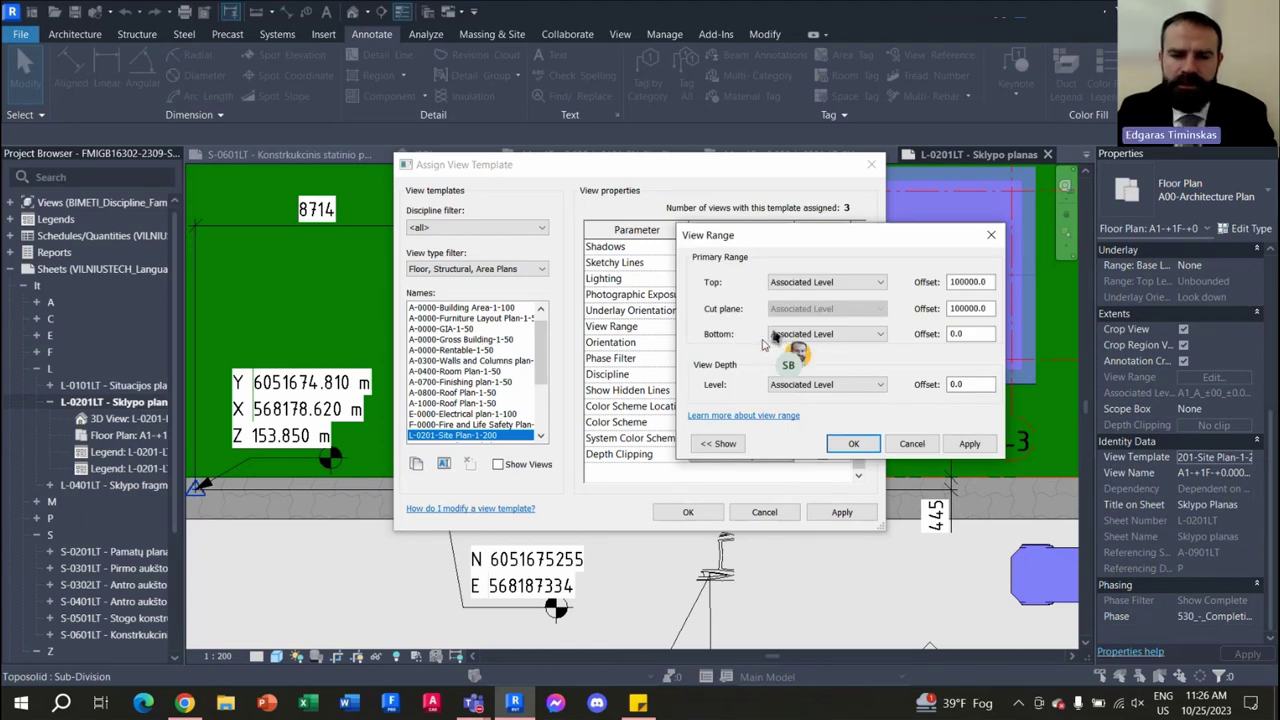
pyautogui.click(859, 339)
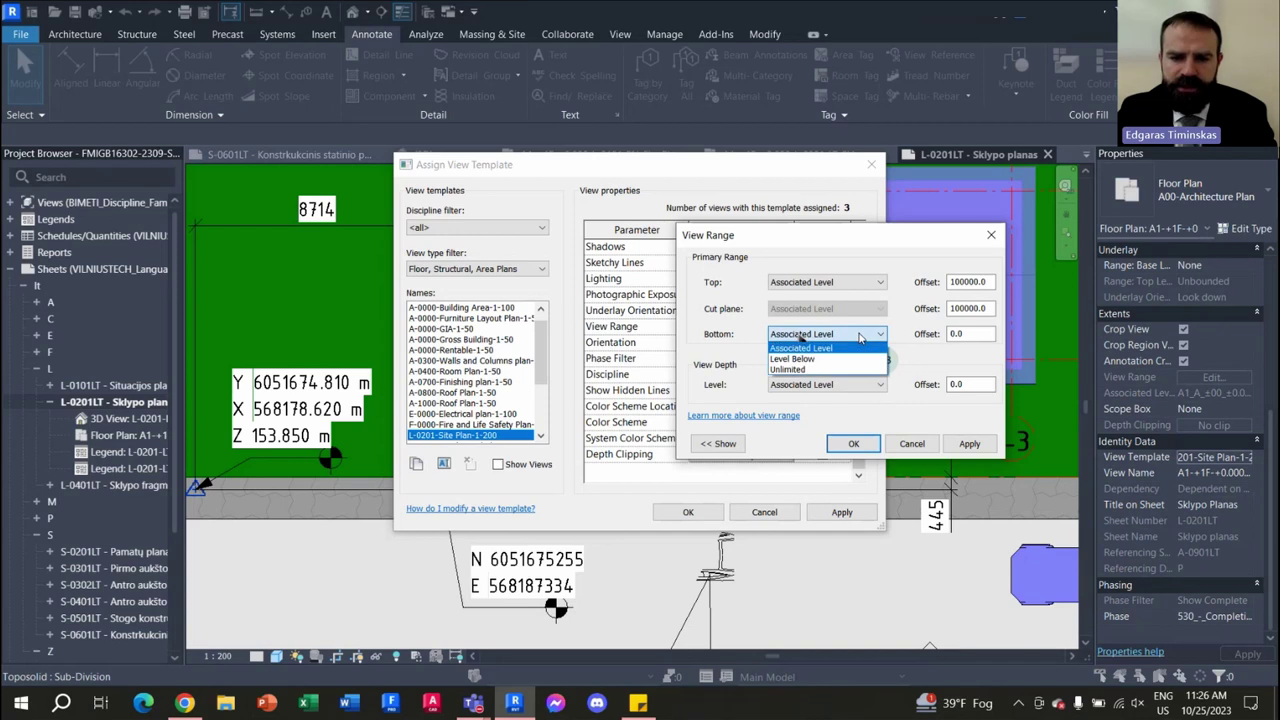
pyautogui.click(852, 369)
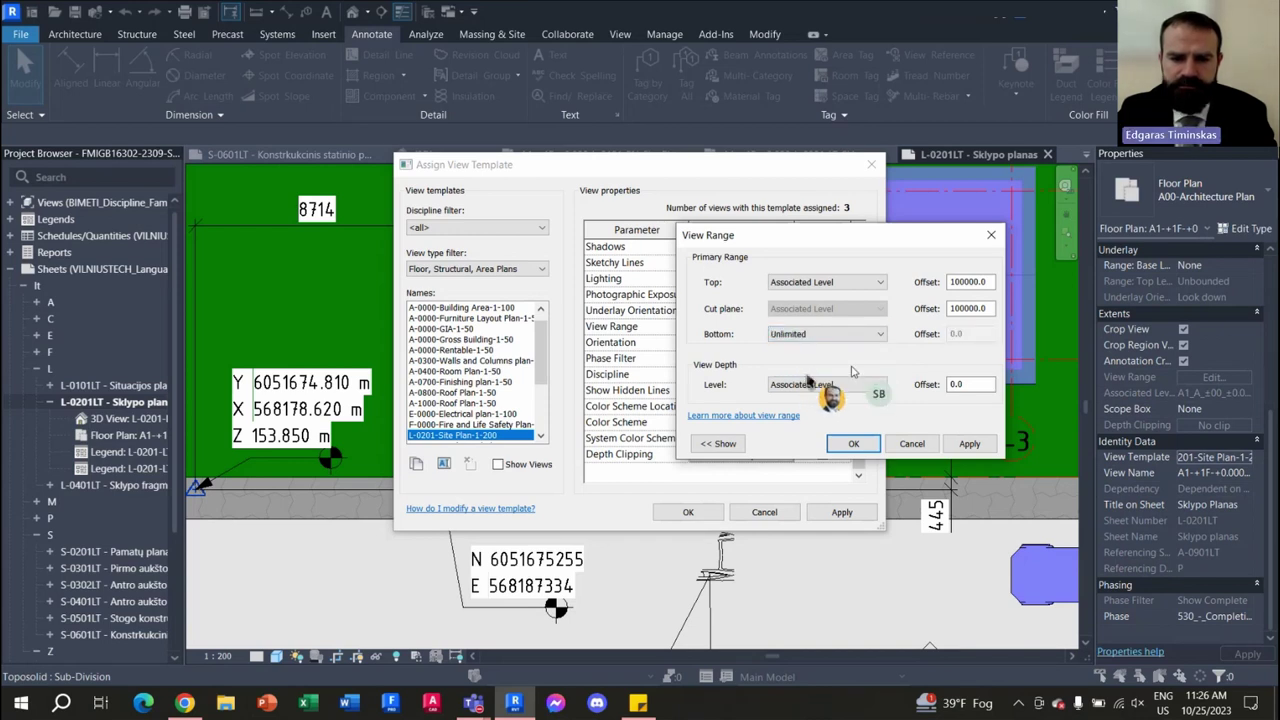
pyautogui.click(864, 386)
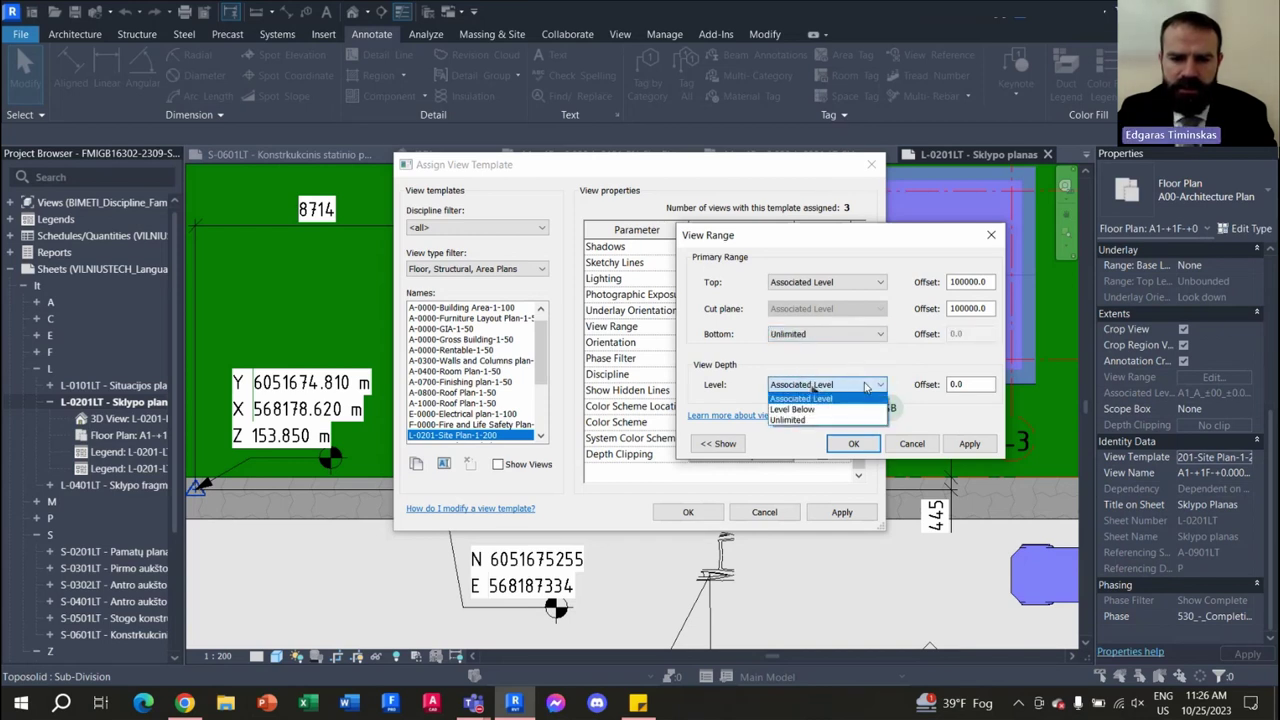
pyautogui.click(851, 419)
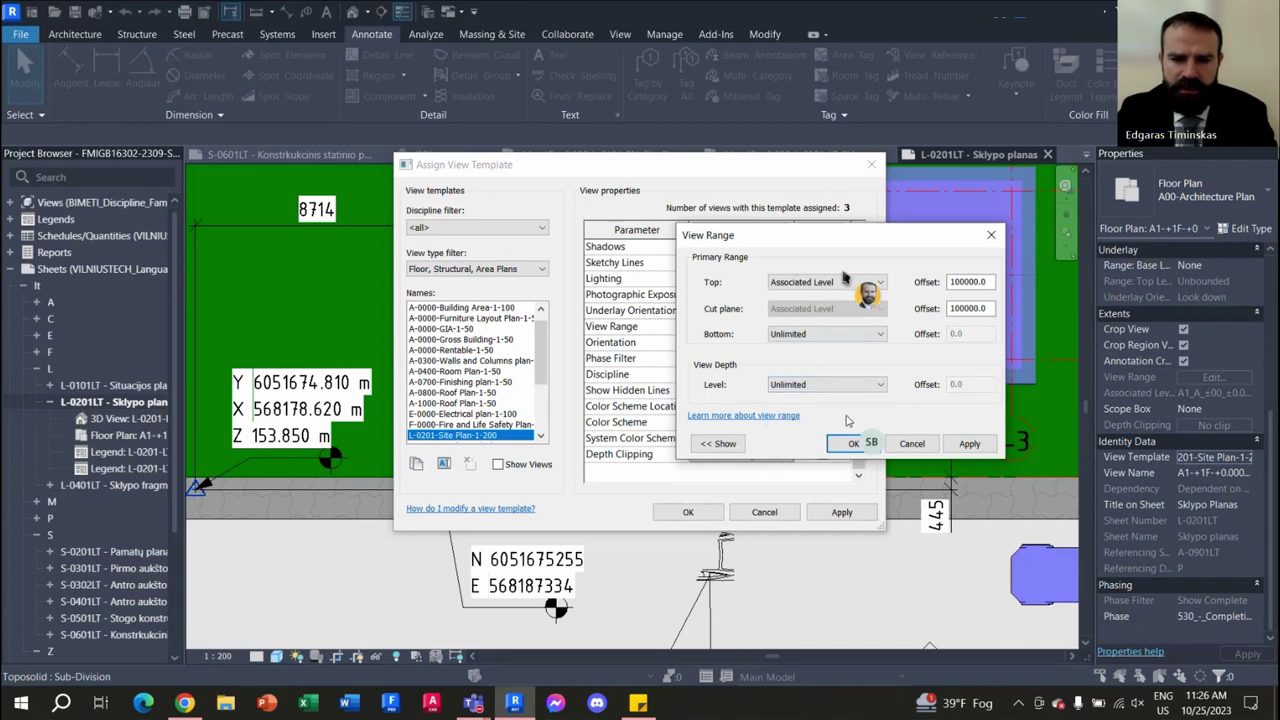
pyautogui.click(843, 284)
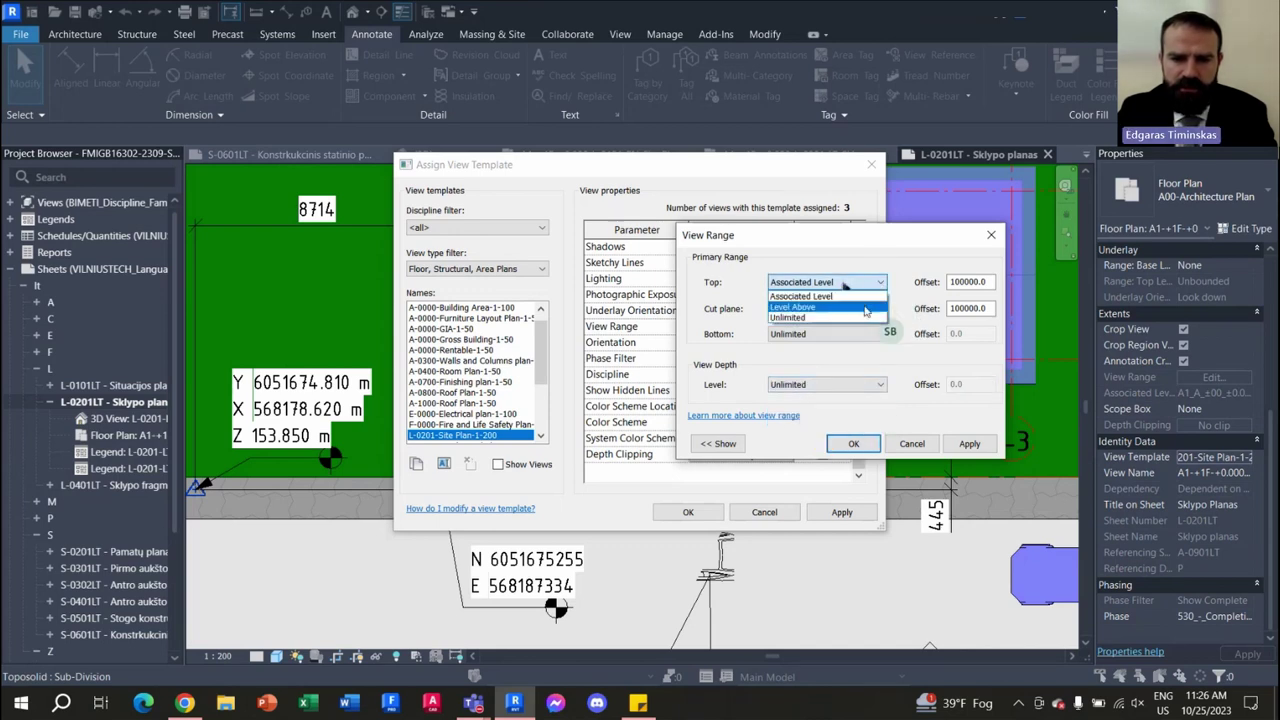
pyautogui.click(865, 312)
pyautogui.click(845, 282)
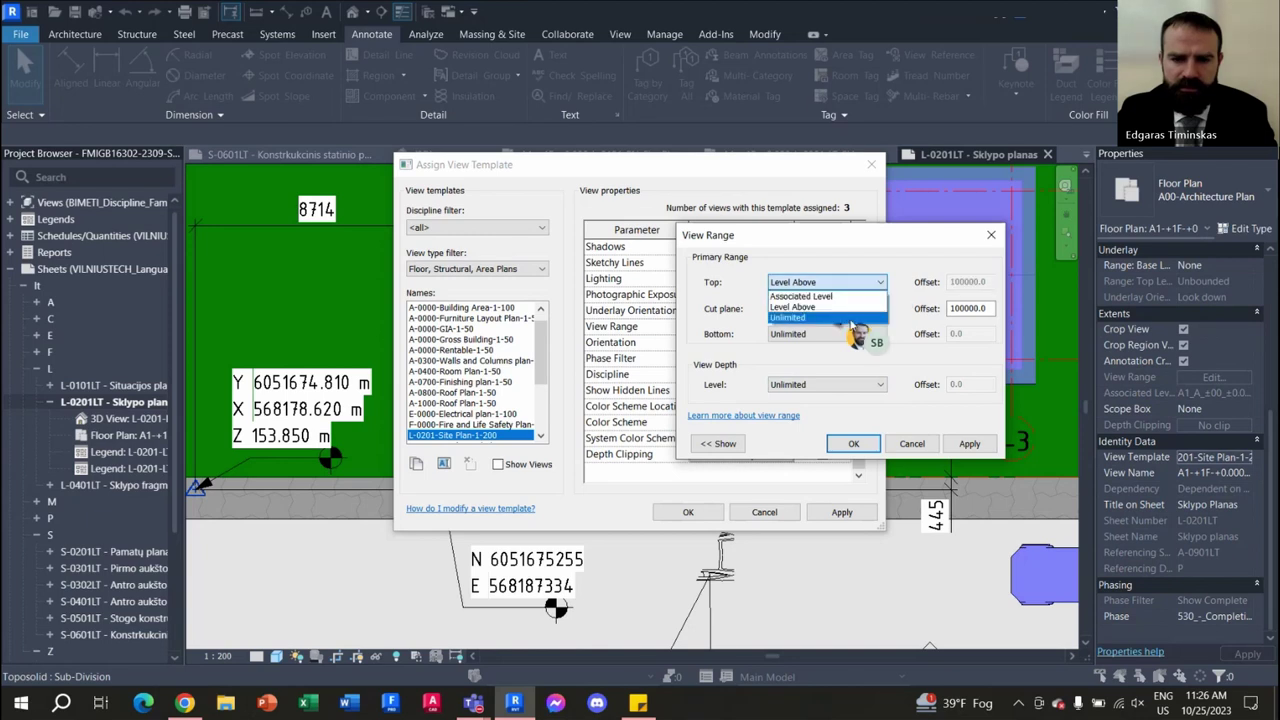
pyautogui.click(838, 317)
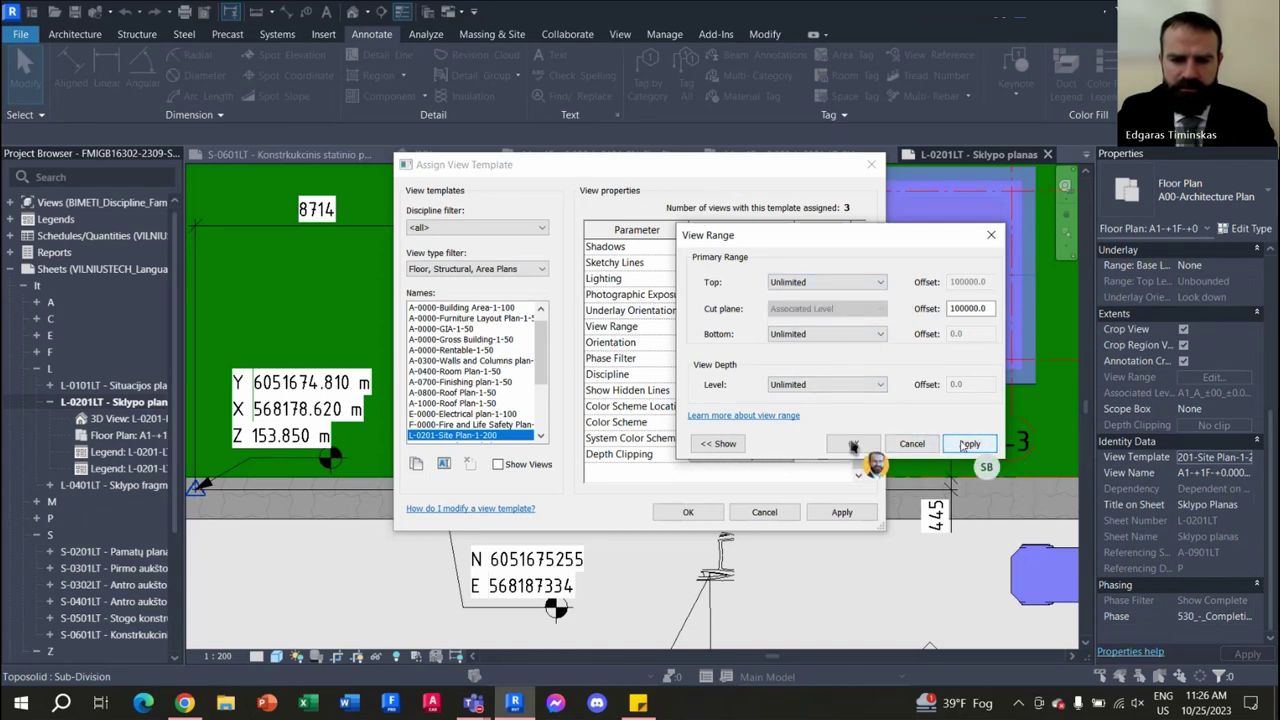
pyautogui.click(854, 445)
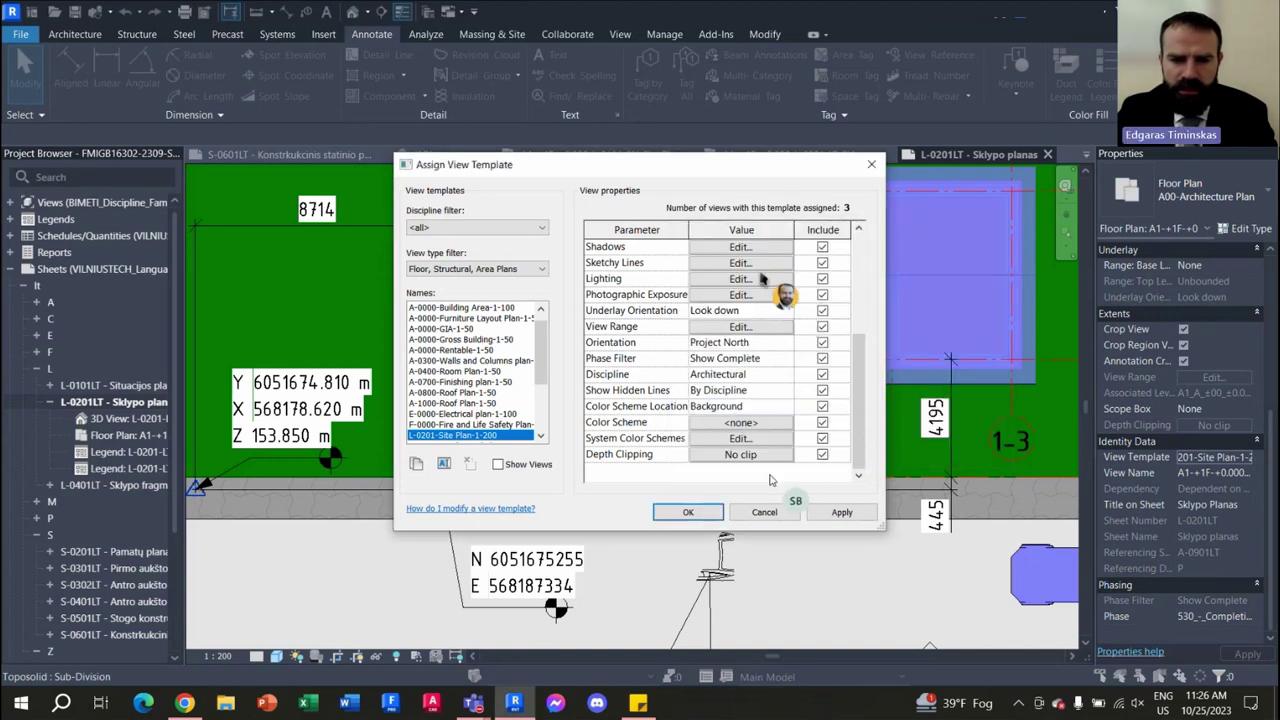
# - Review the template's imported category visibility, then apply and close the template settings
pyautogui.scroll(2, 773, 330)
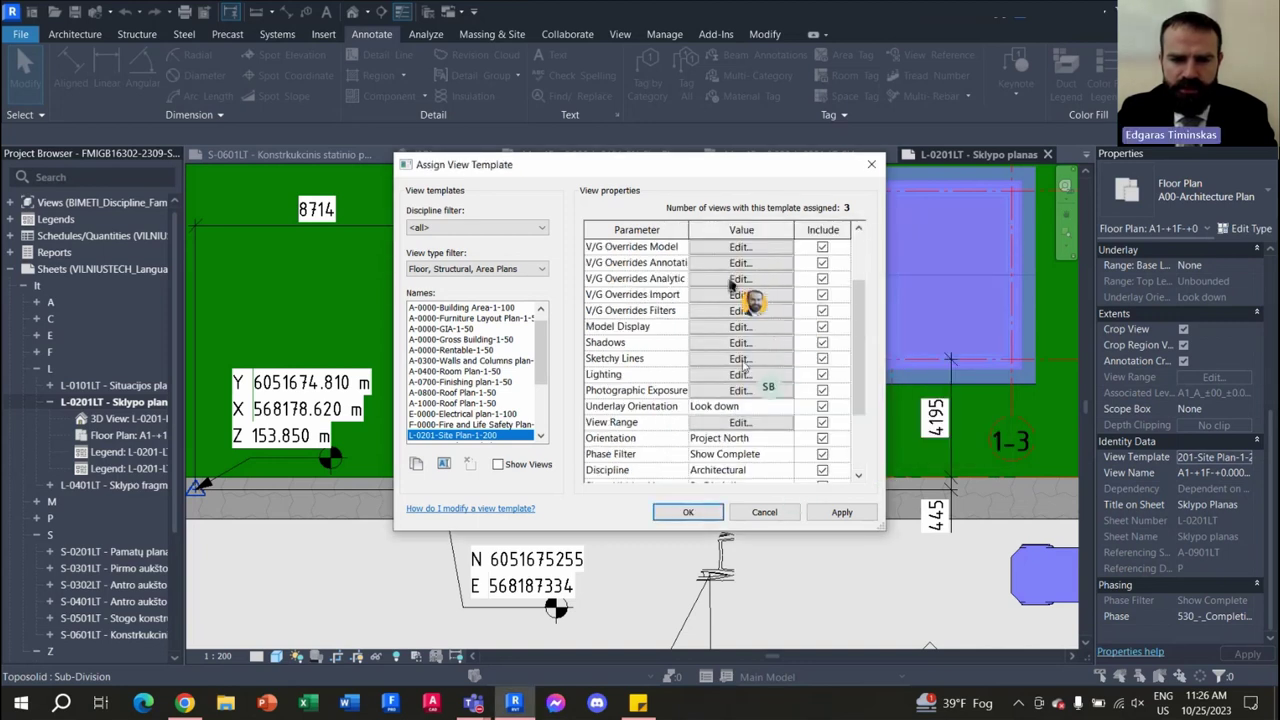
pyautogui.scroll(1, 729, 284)
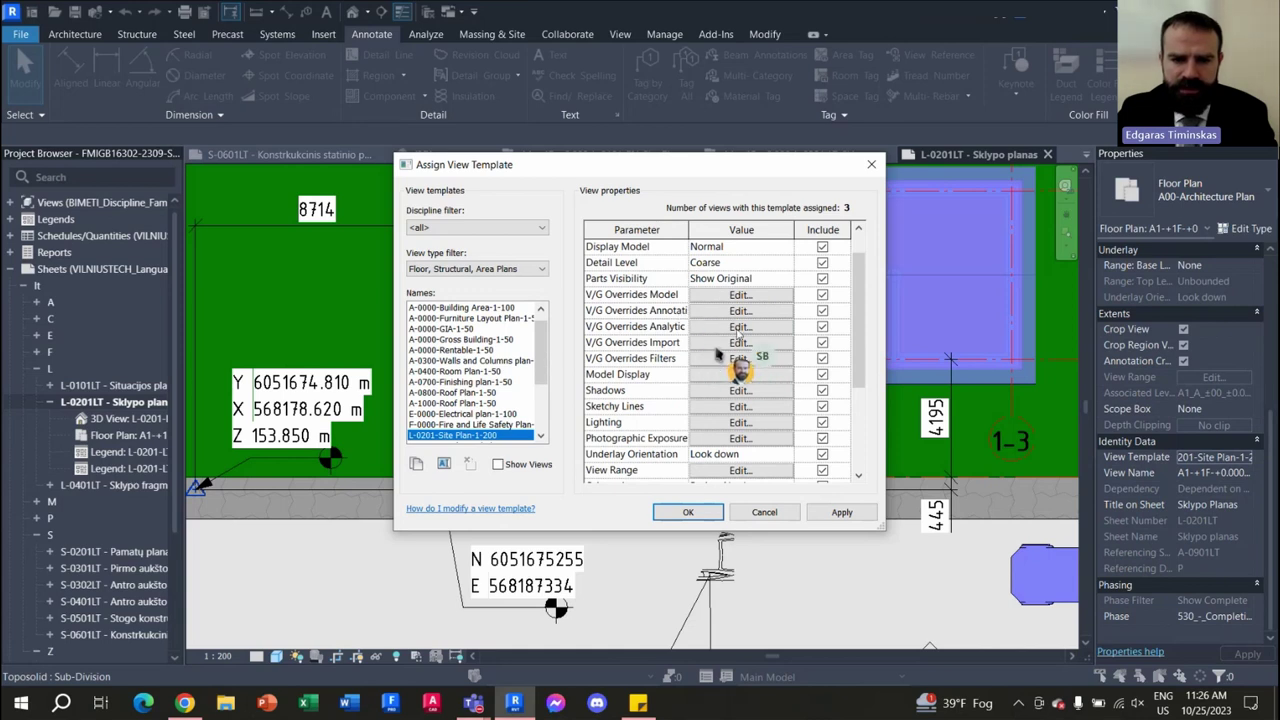
pyautogui.click(717, 344)
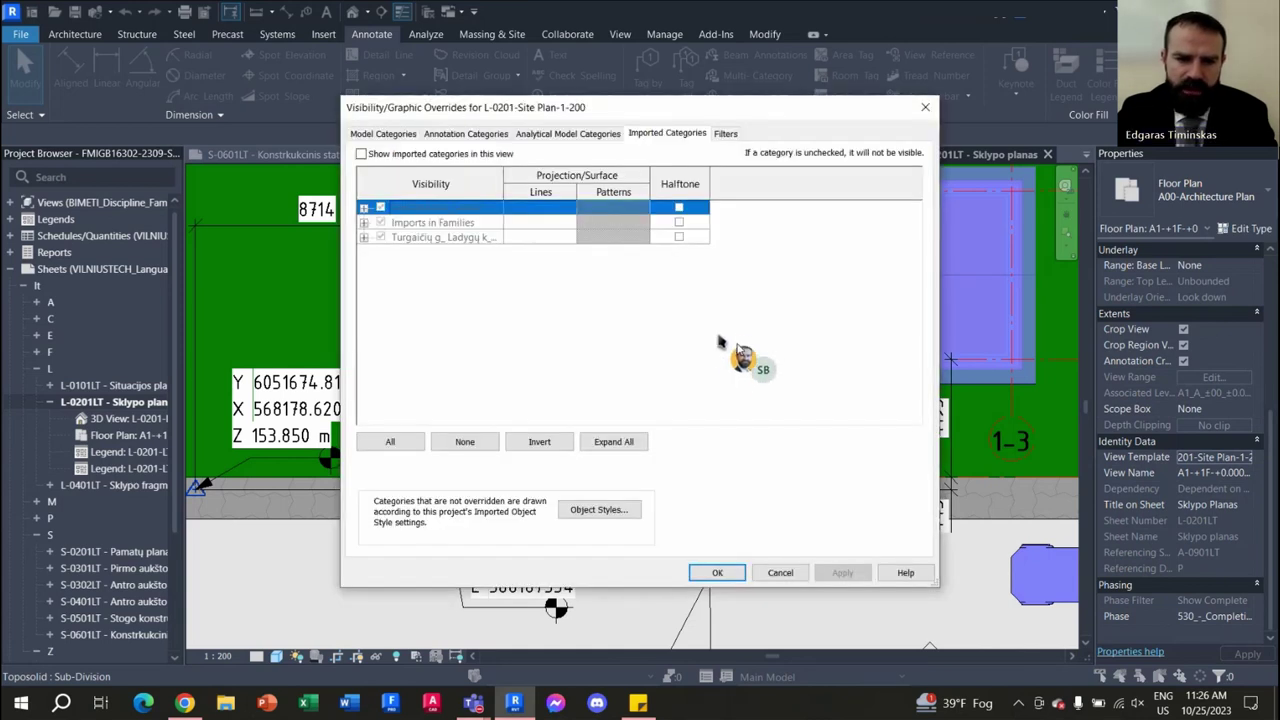
pyautogui.click(928, 110)
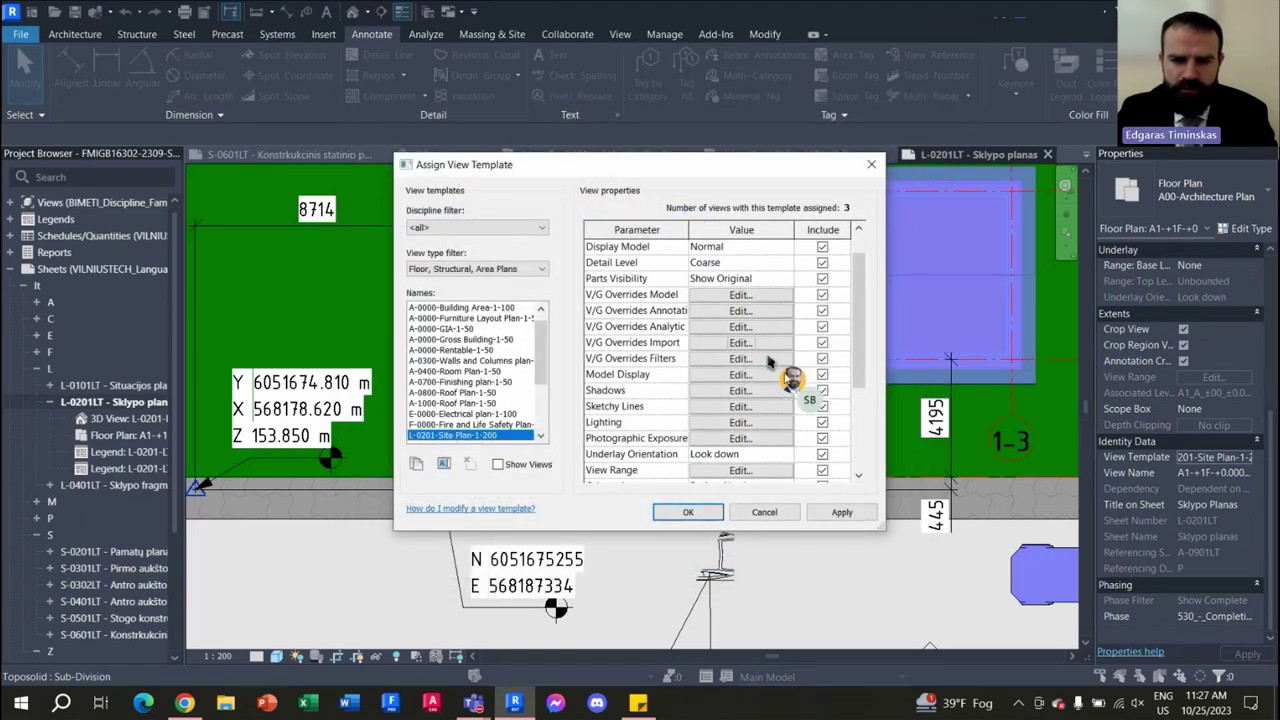
pyautogui.click(822, 512)
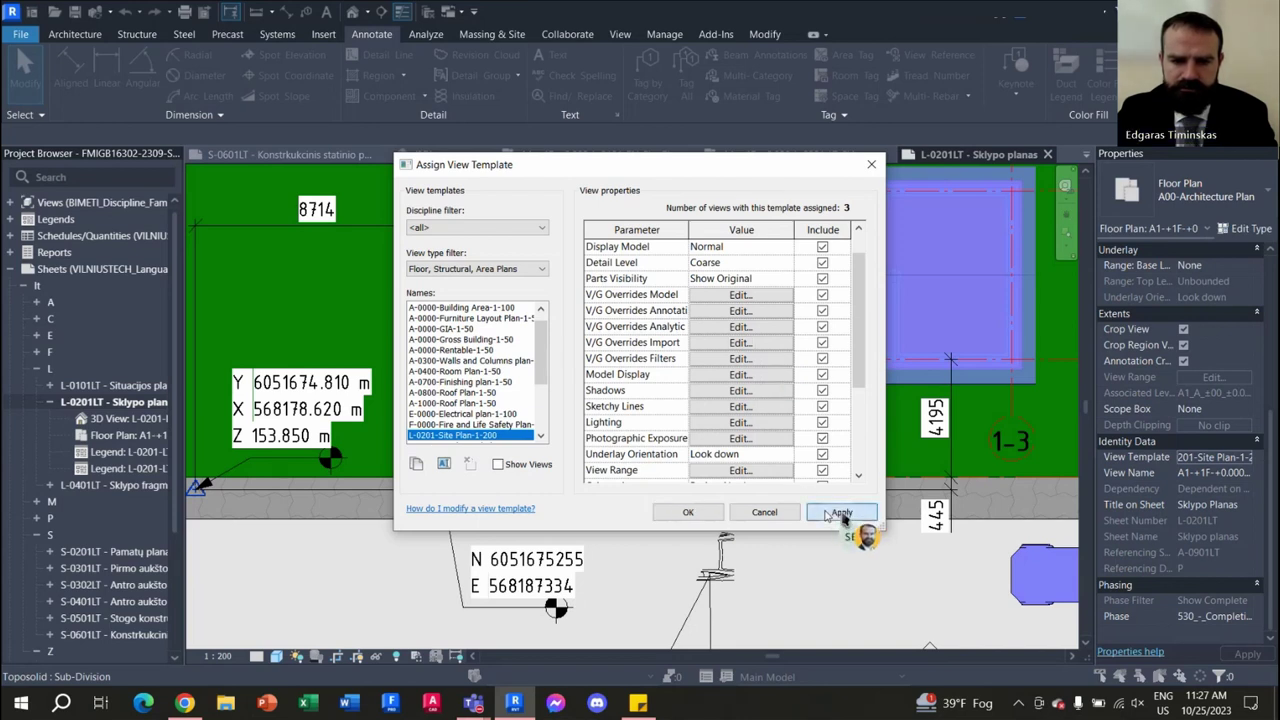
pyautogui.click(700, 514)
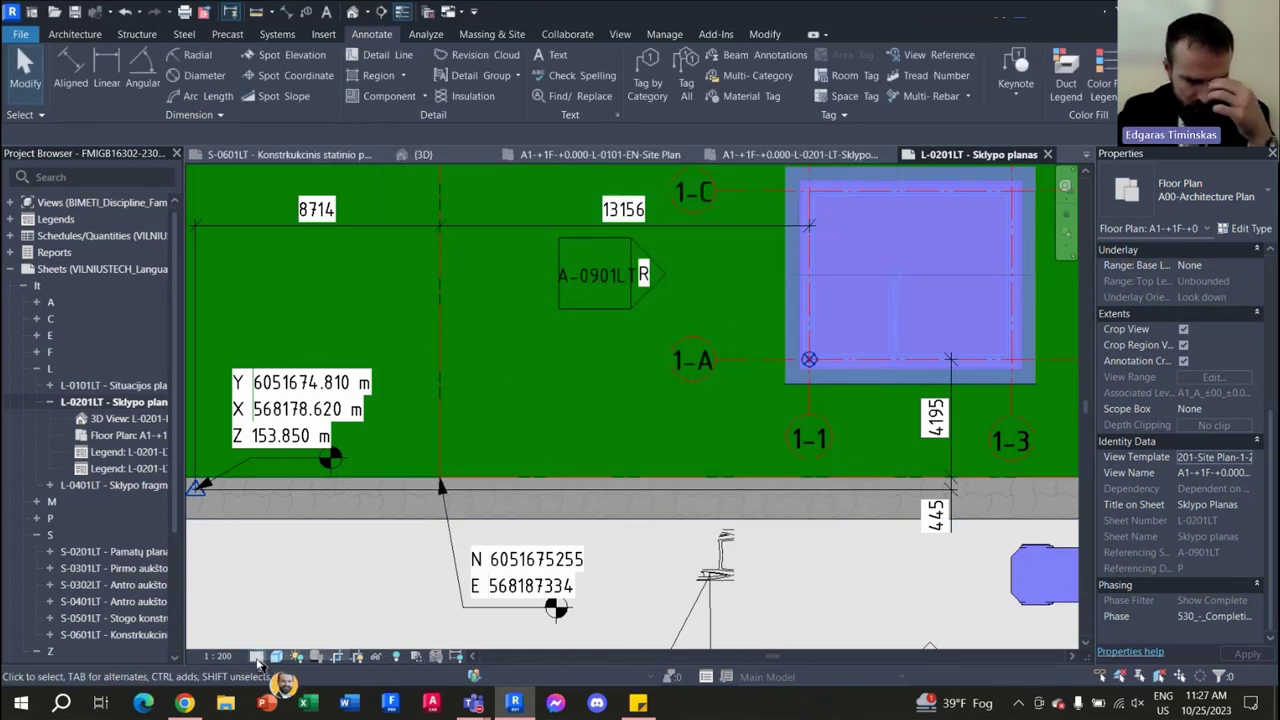
# - Close all views except L-0201LT - Sklypo planas and open the default 3D view
pyautogui.click(257, 658)
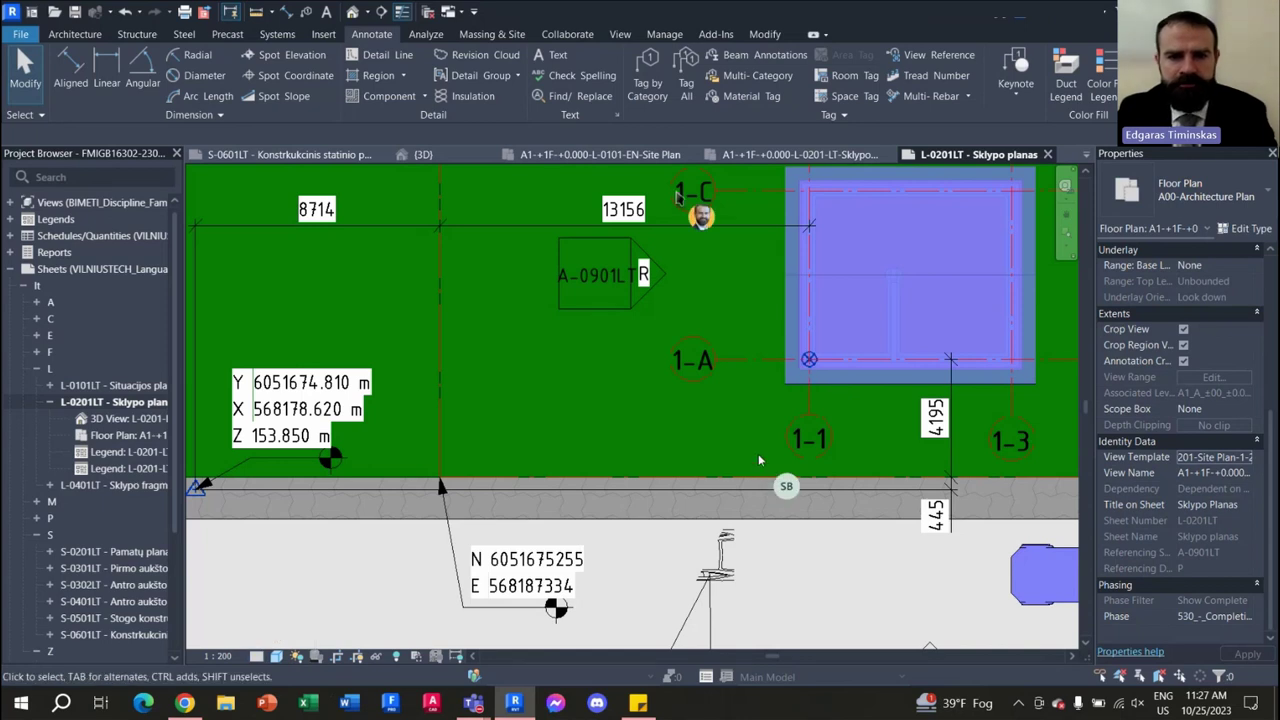
pyautogui.hotkey('ctrl', 'Tab')
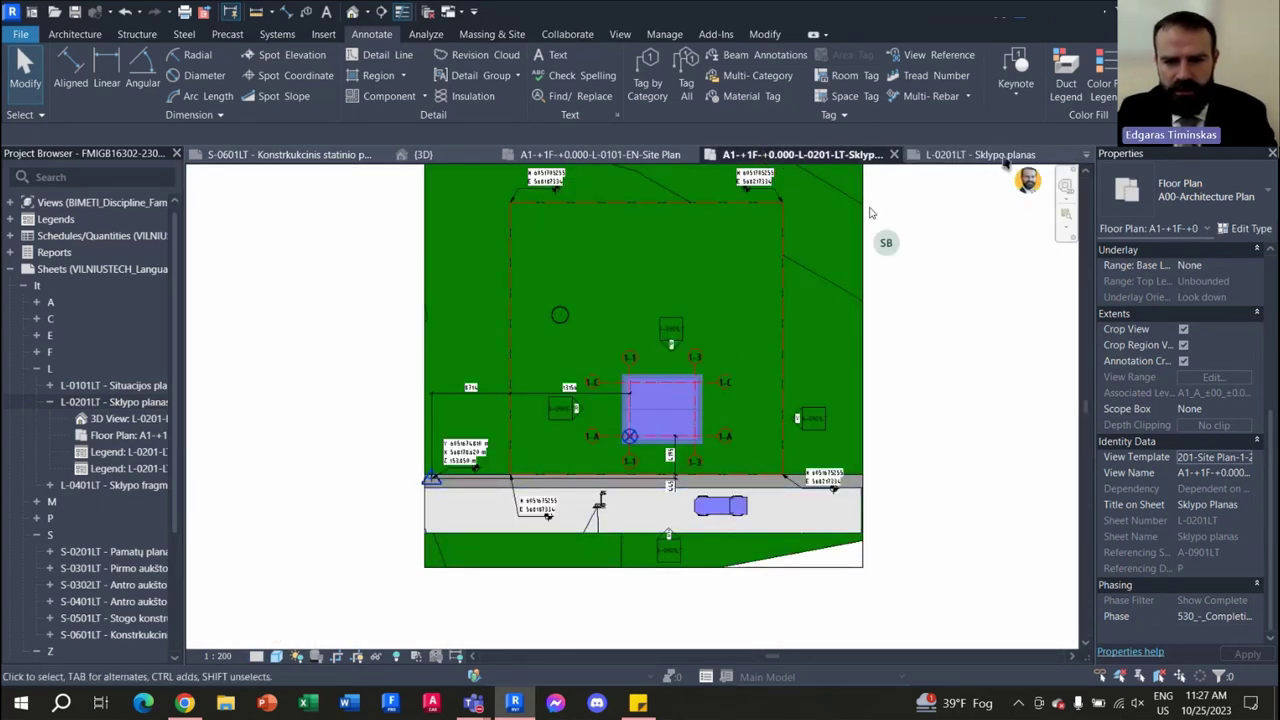
pyautogui.click(963, 158)
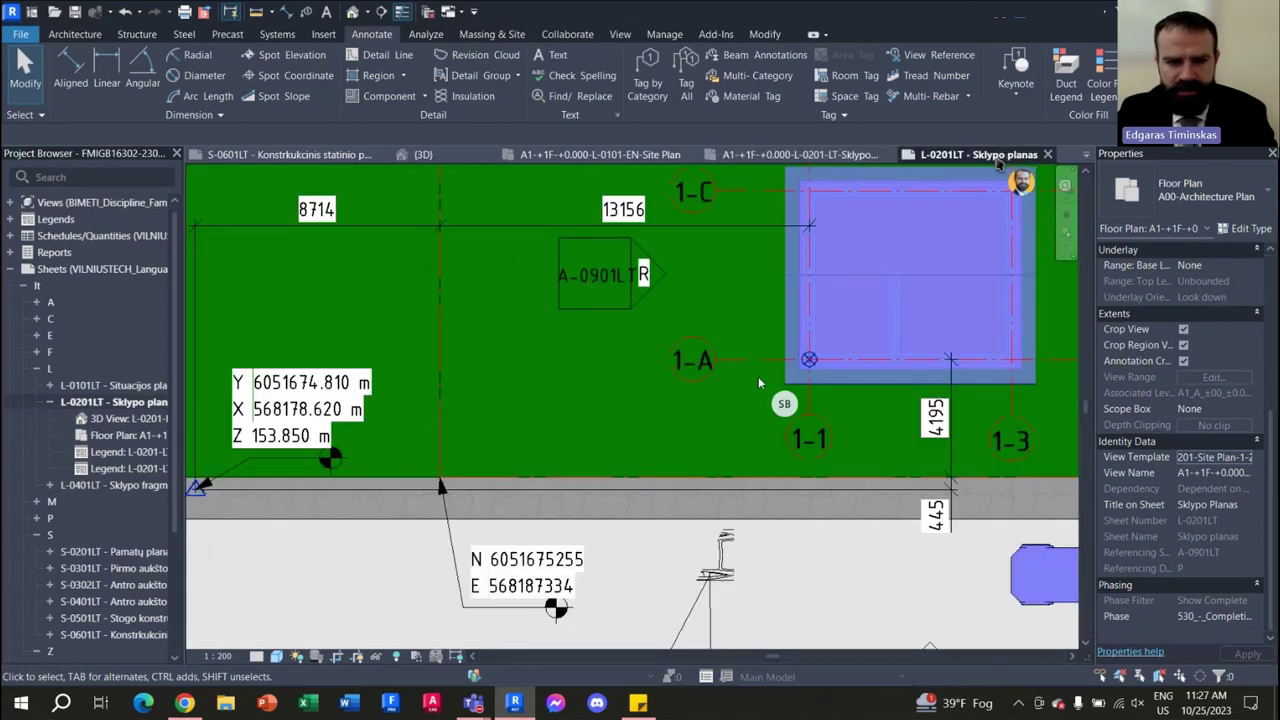
pyautogui.click(428, 13)
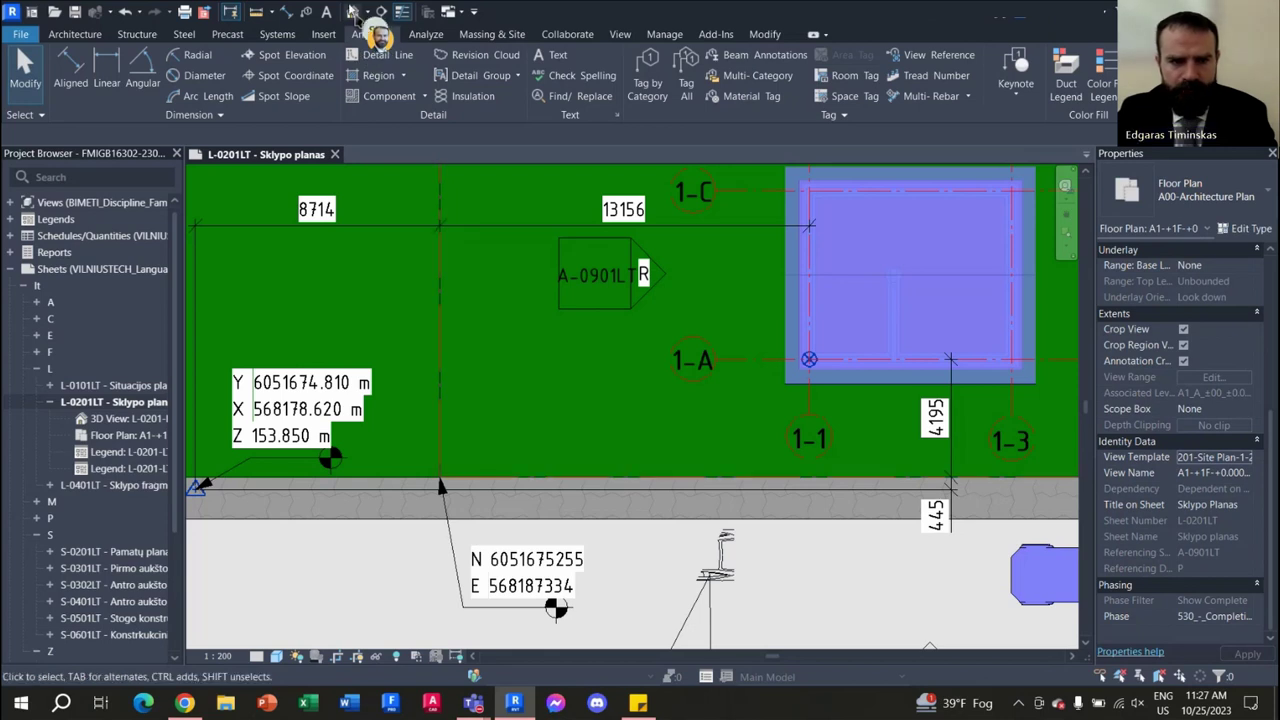
pyautogui.click(352, 11)
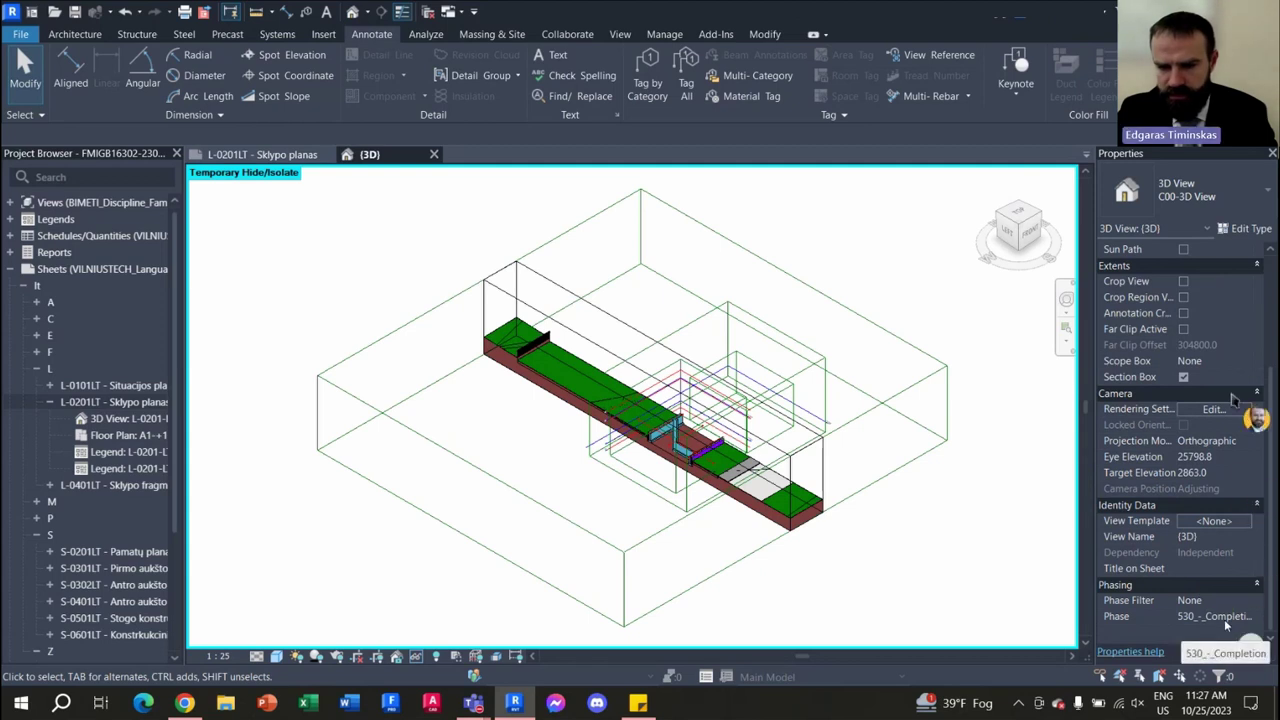
pyautogui.moveTo(1215, 361)
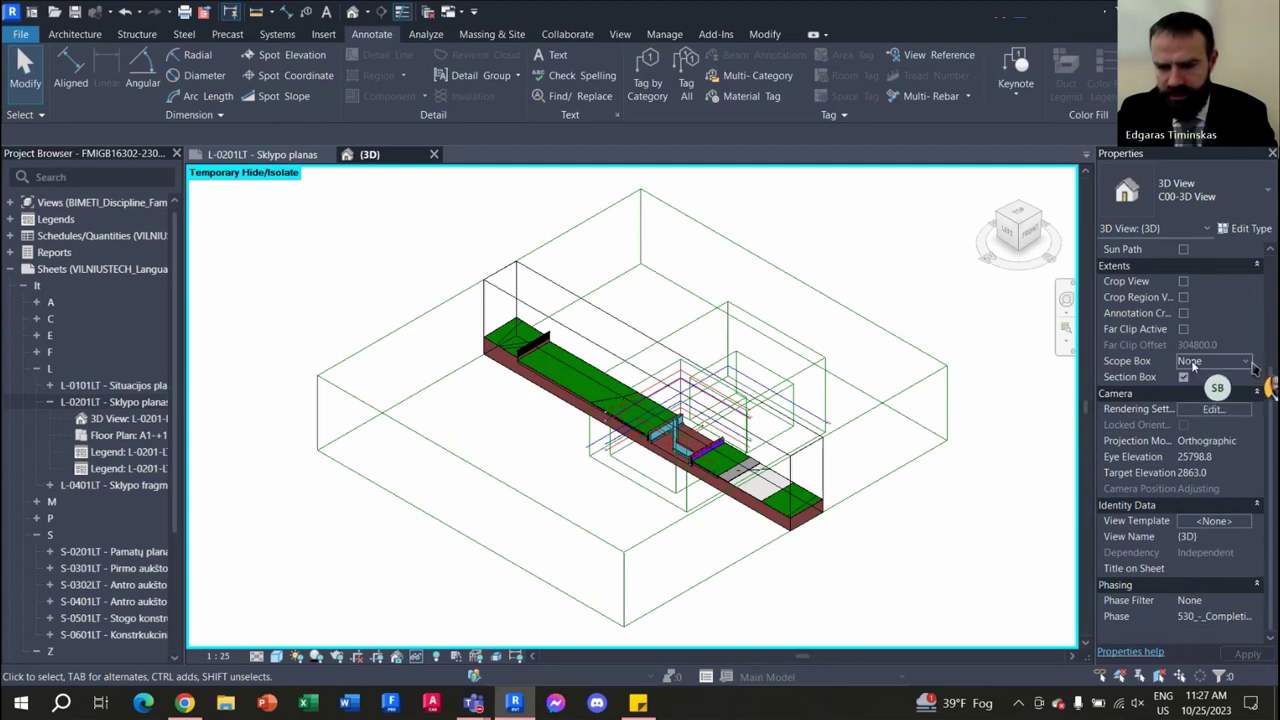
# - Set the 3D view's scope box to ZZ_Site, then return to the L-0201LT - Sklypo planas plan
pyautogui.click(1246, 361)
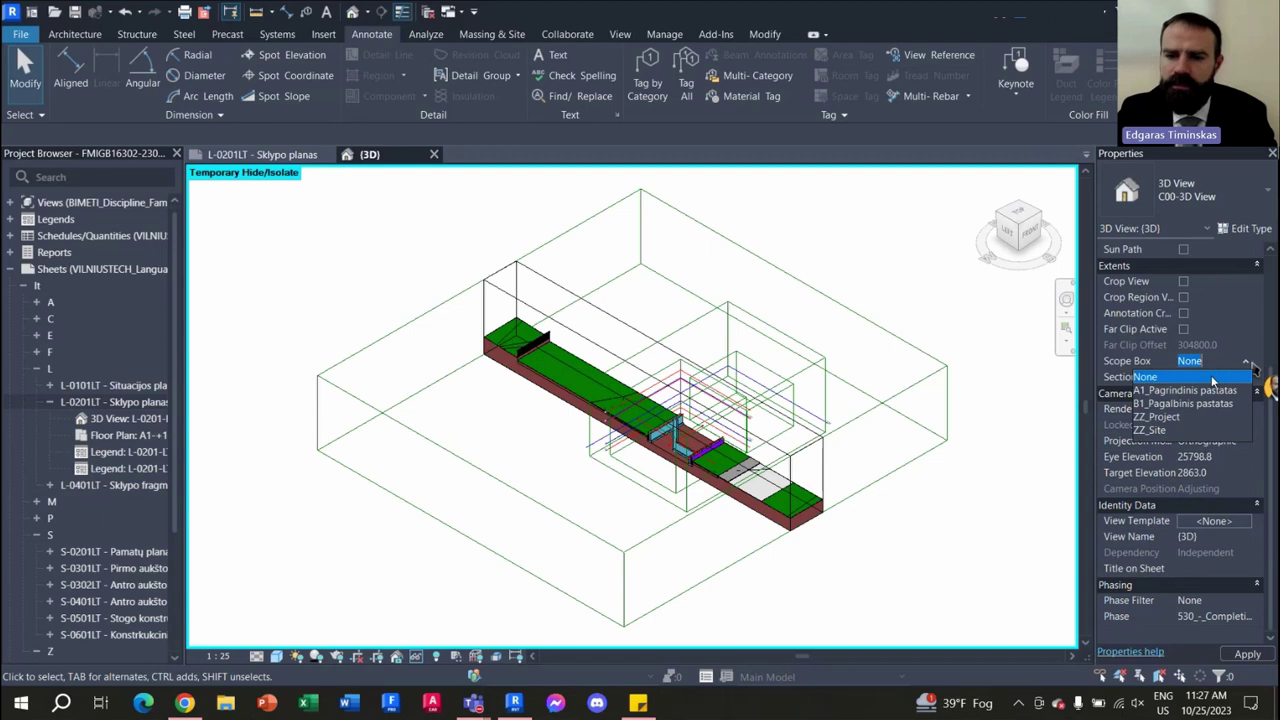
pyautogui.click(1185, 430)
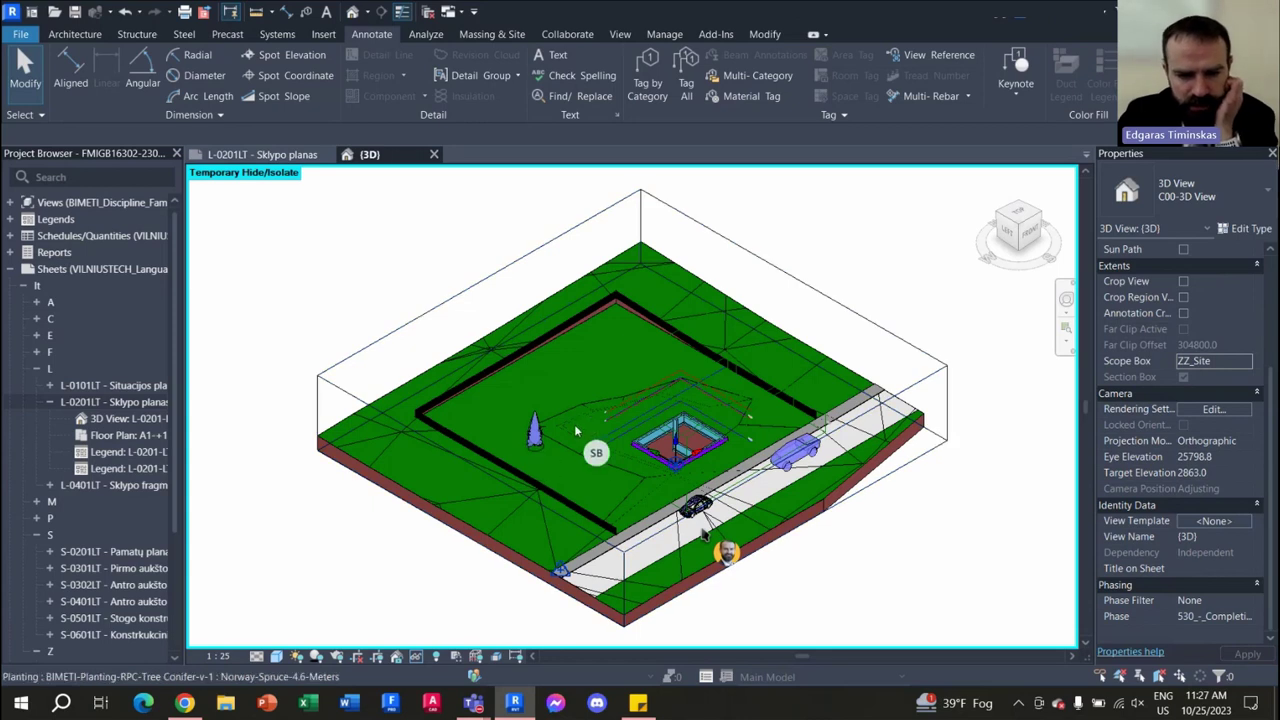
pyautogui.scroll(1, 589, 430)
pyautogui.scroll(2, 589, 430)
pyautogui.scroll(2, 757, 592)
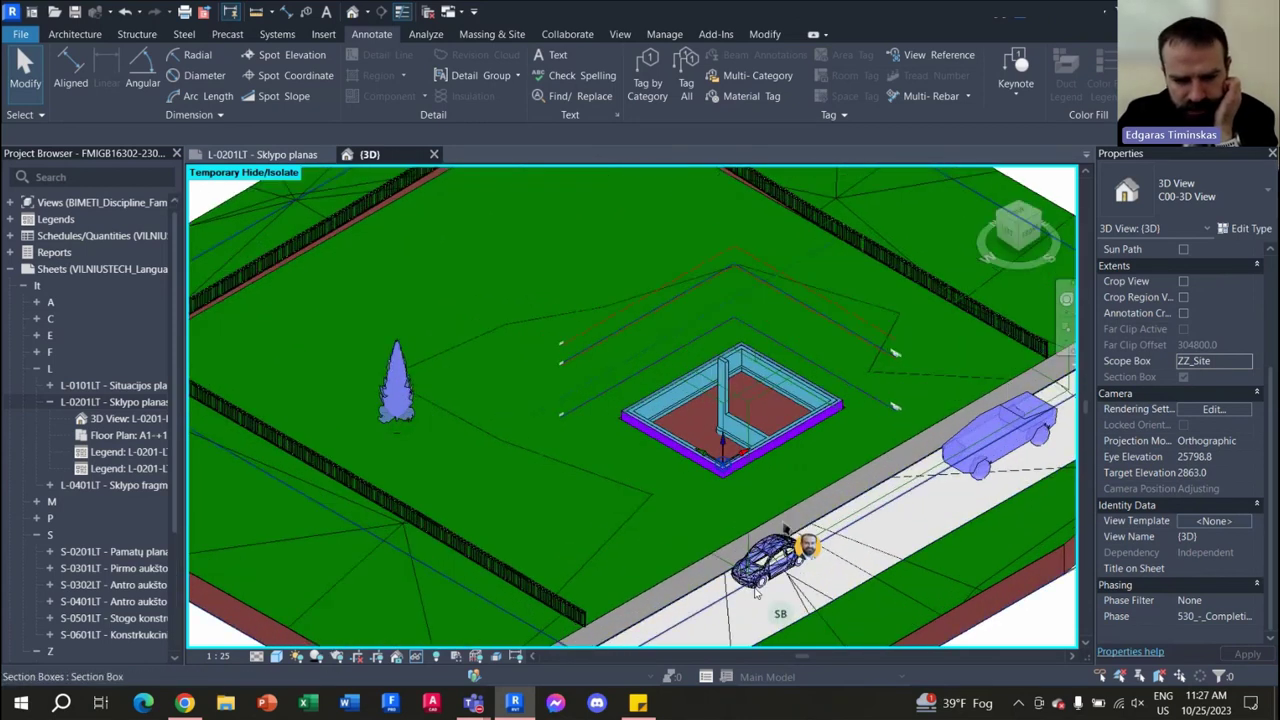
pyautogui.scroll(2, 757, 592)
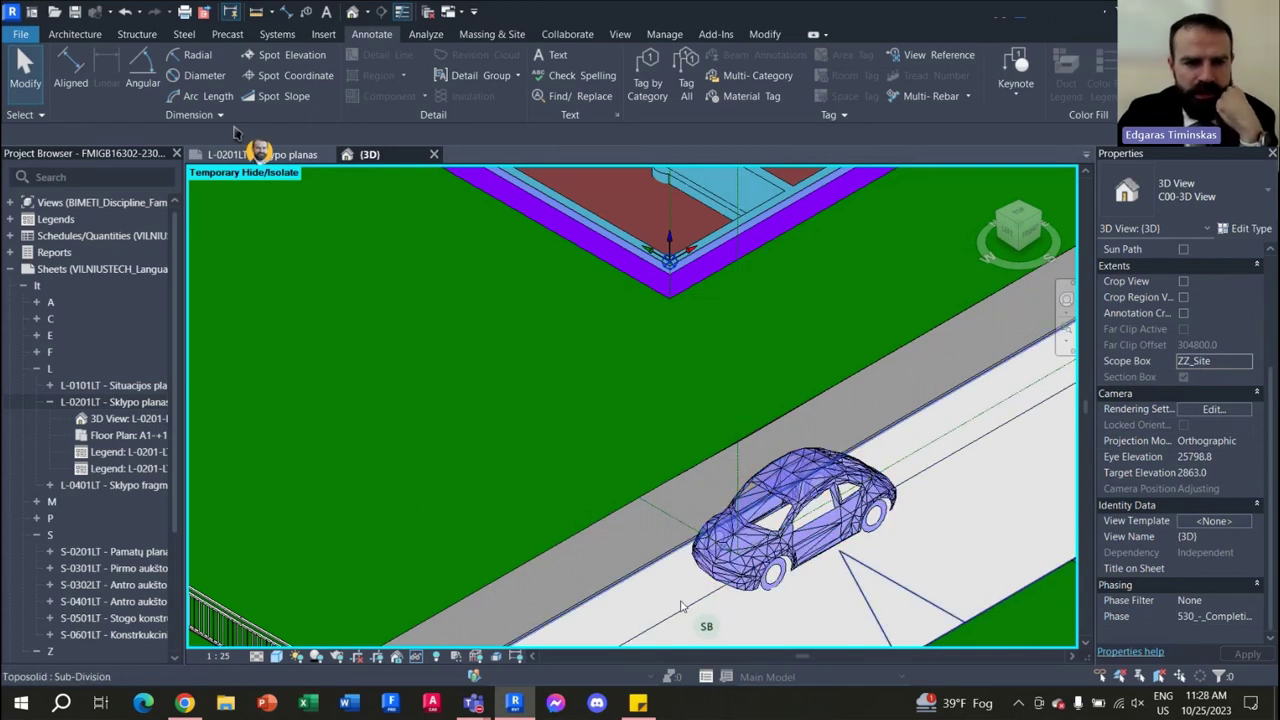
pyautogui.scroll(-2, 686, 612)
pyautogui.scroll(-1, 686, 612)
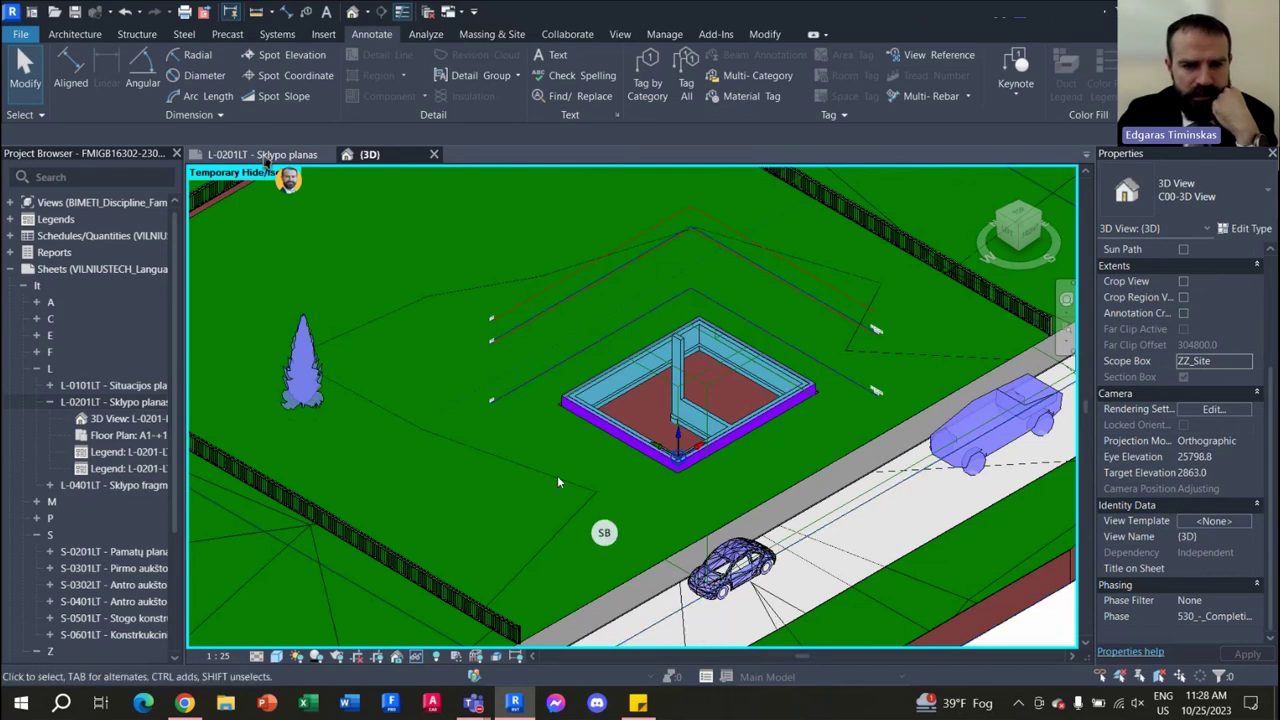
pyautogui.click(262, 155)
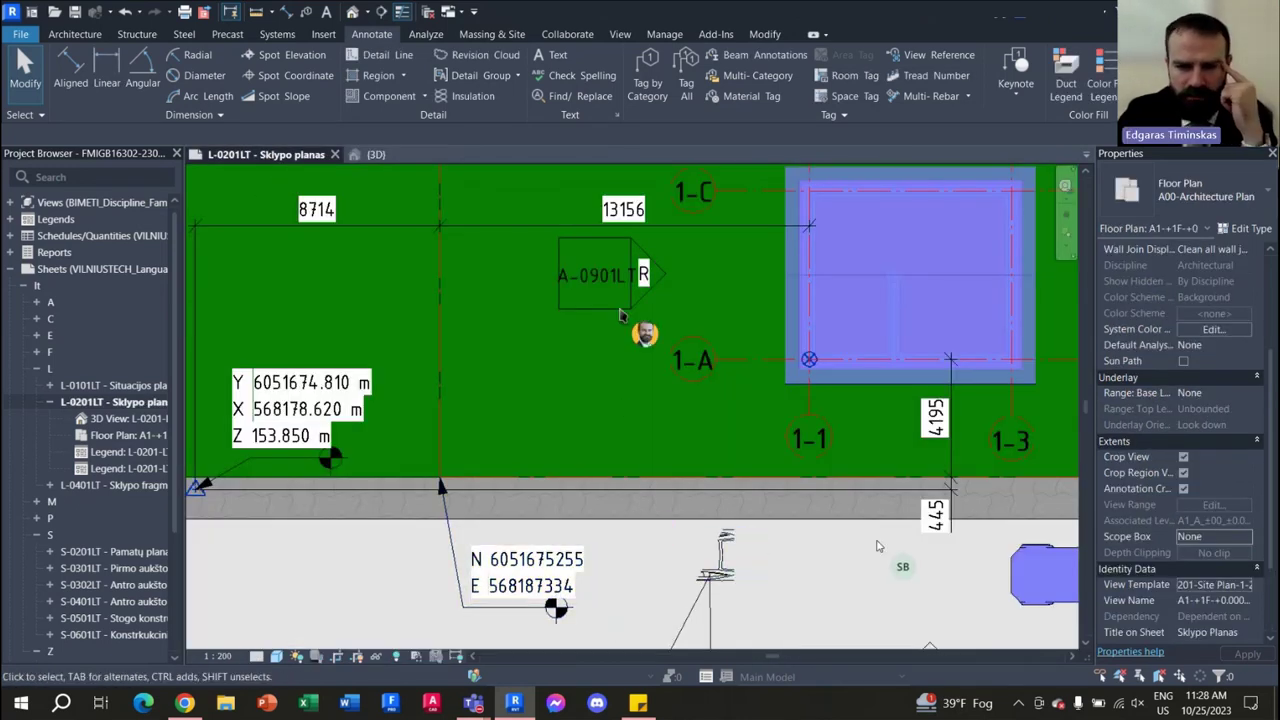
# - Tag the A1 building mass by category without a leader, placing the tag inside the building
pyautogui.scroll(-2, 847, 523)
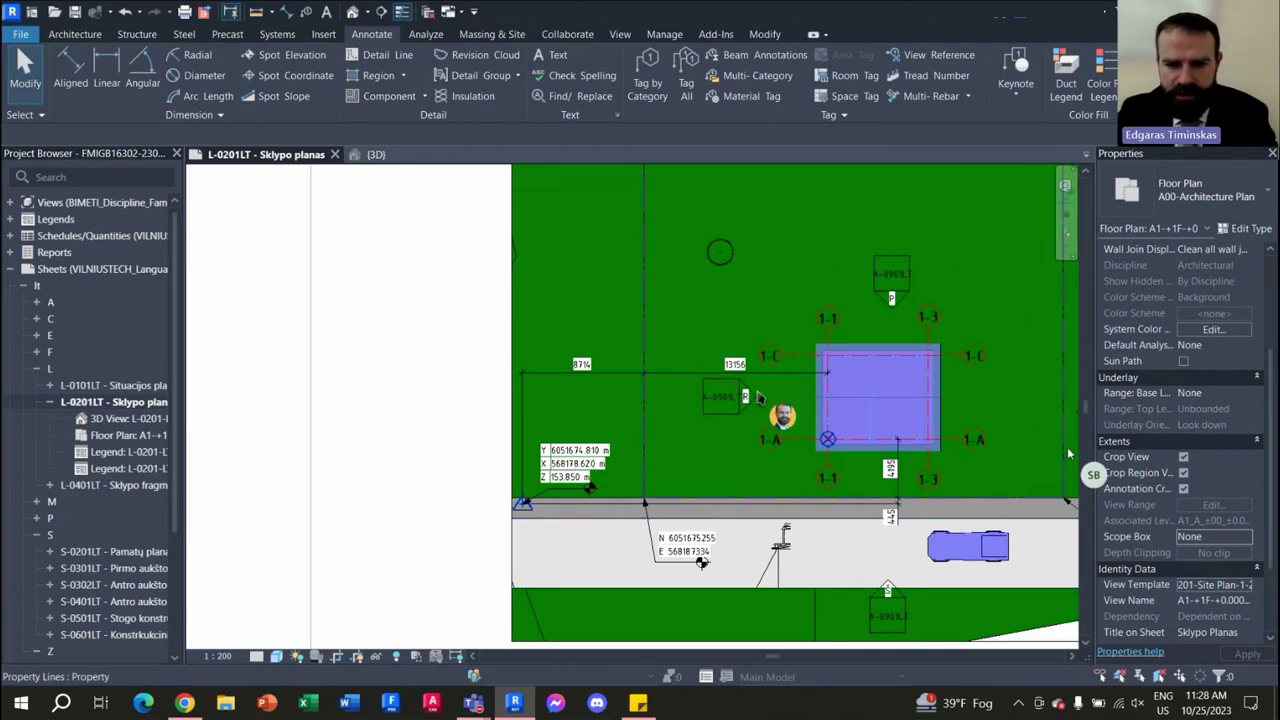
pyautogui.scroll(1, 767, 467)
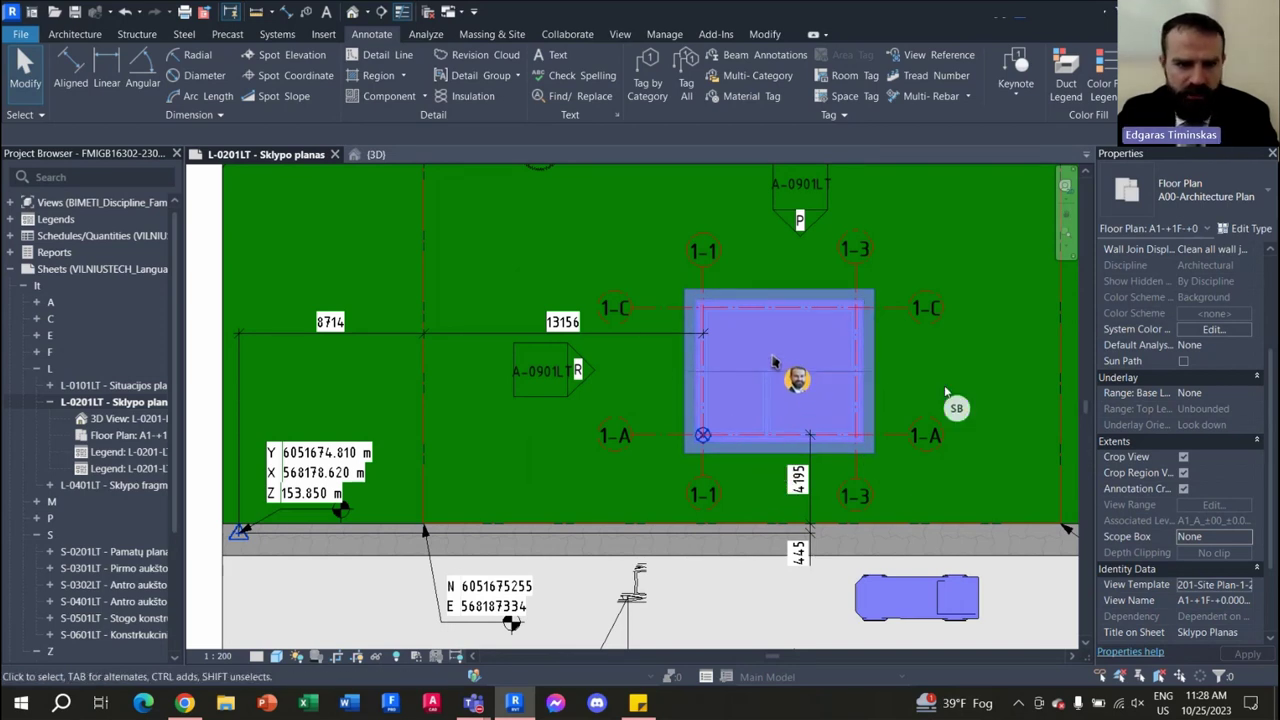
pyautogui.scroll(1, 981, 401)
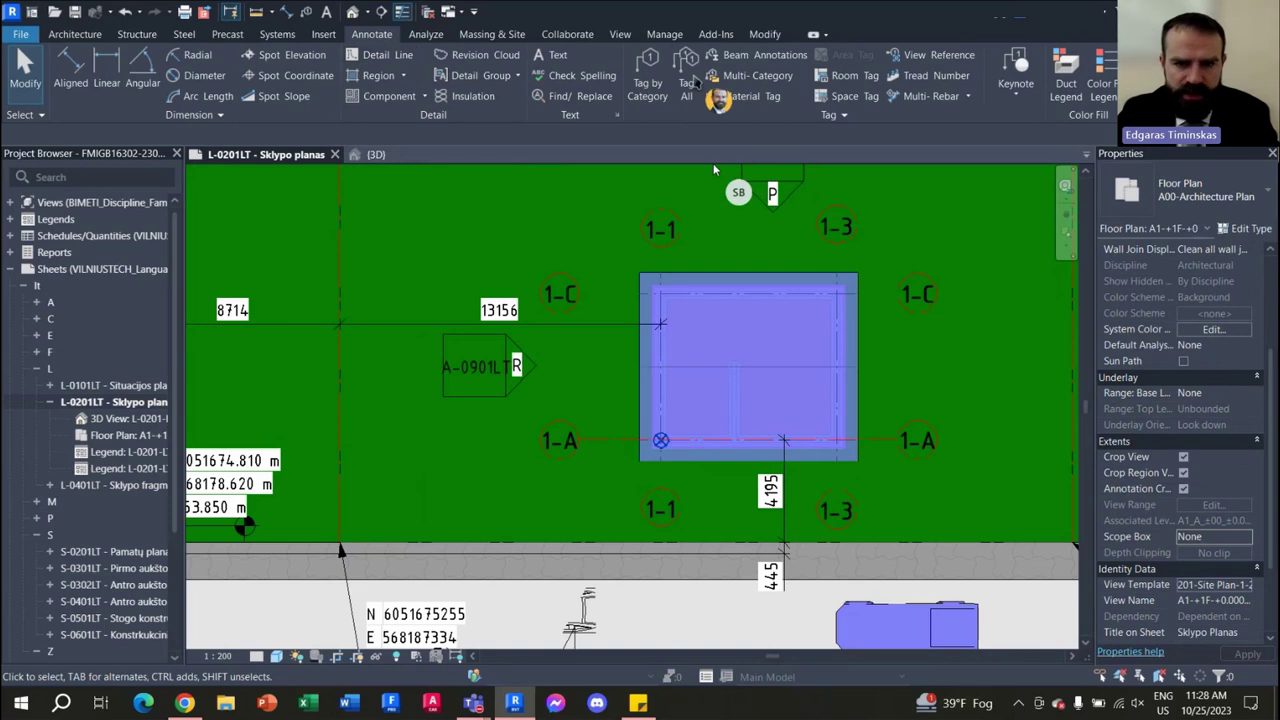
pyautogui.click(650, 86)
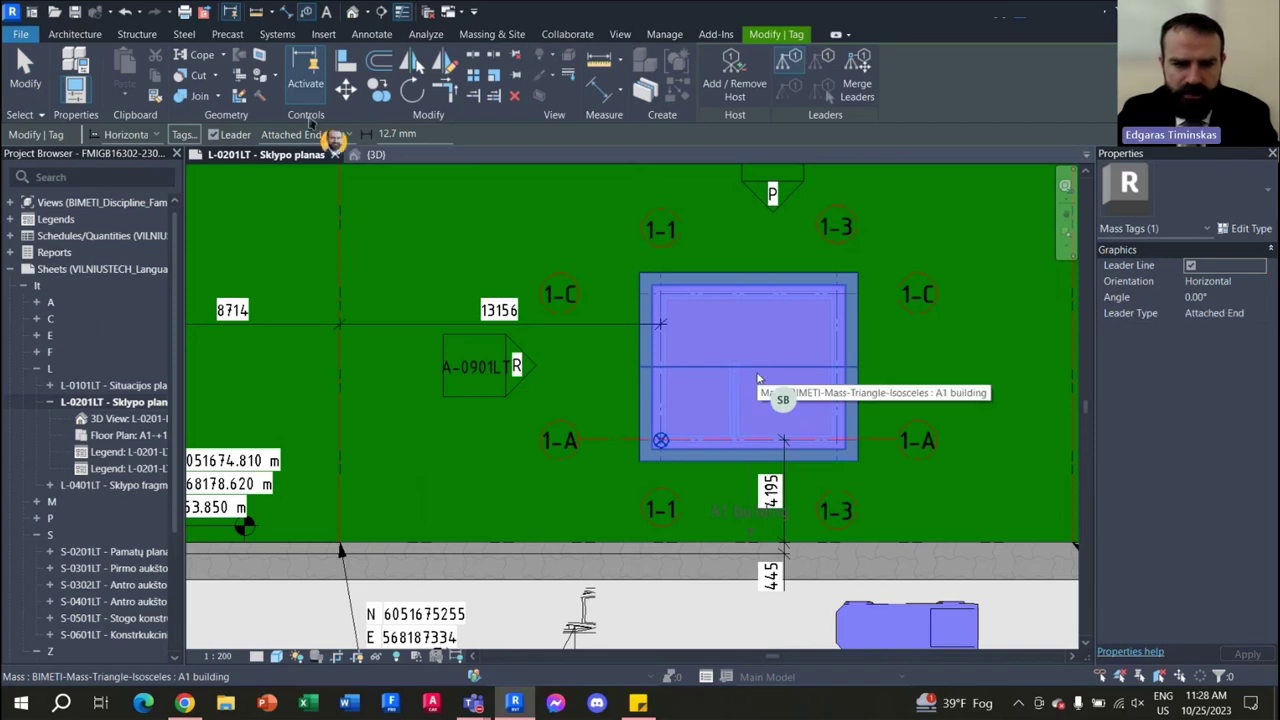
pyautogui.click(213, 134)
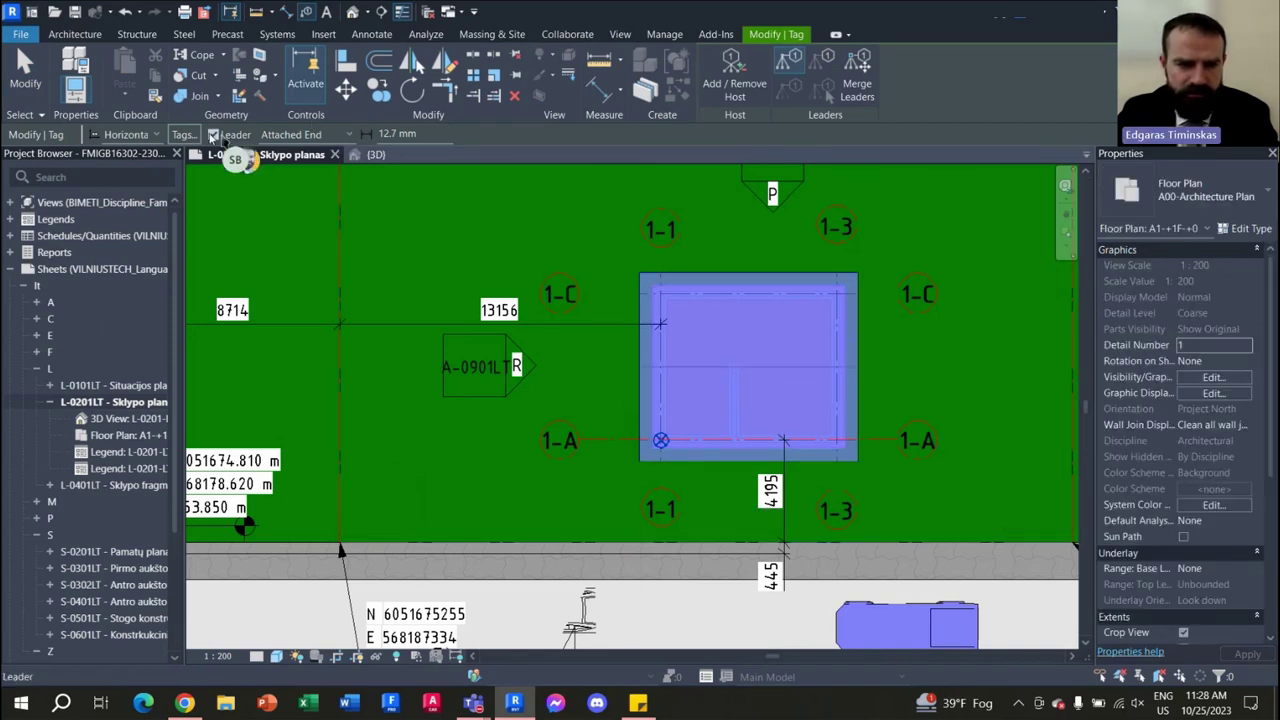
pyautogui.click(757, 370)
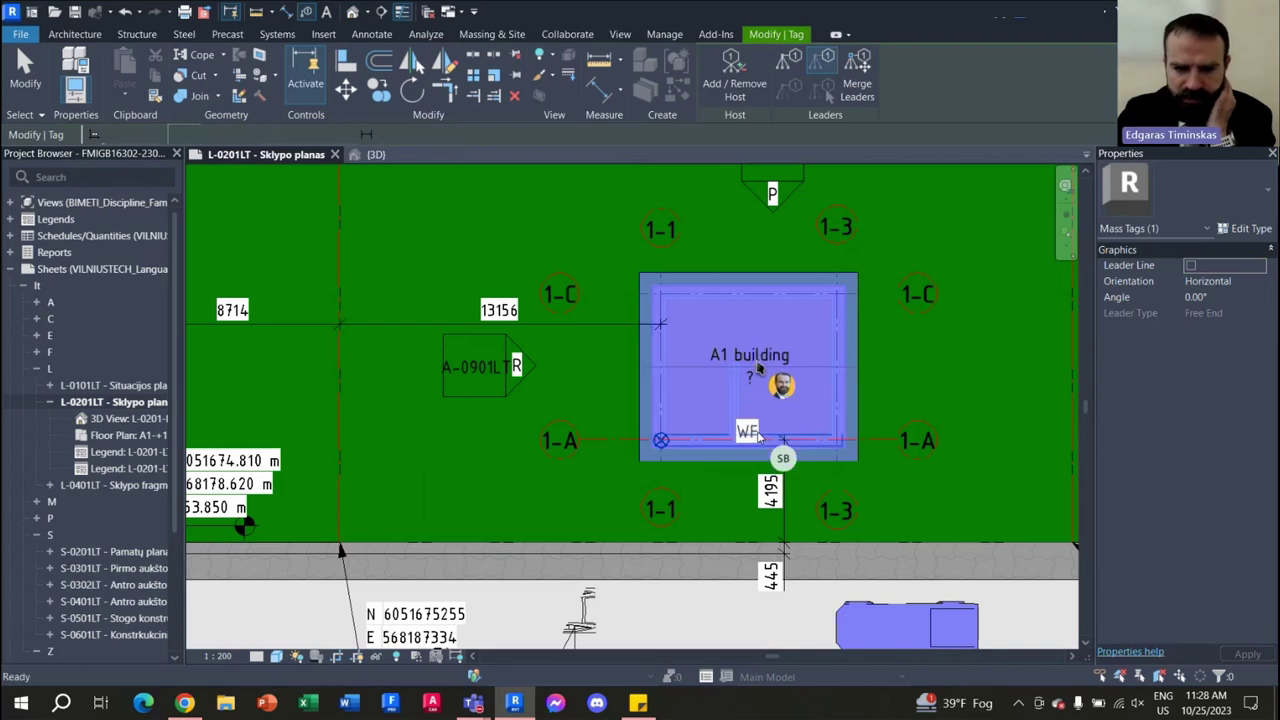
pyautogui.press('Escape')
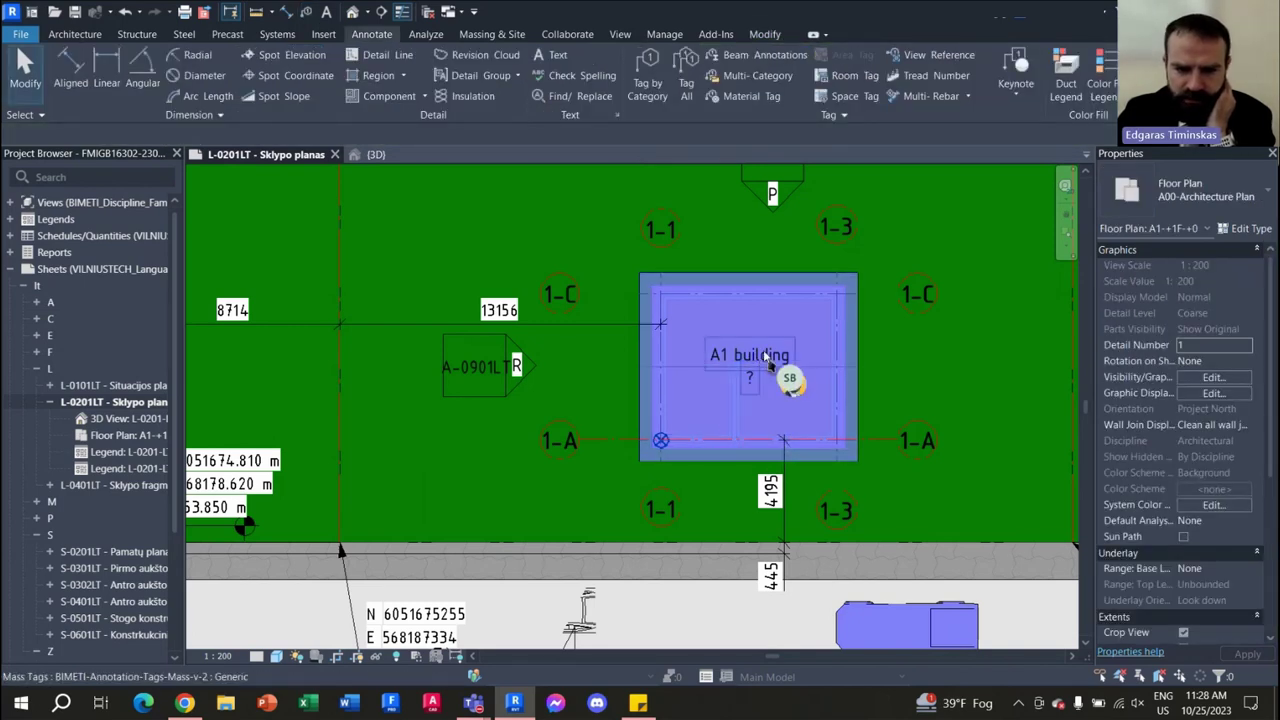
pyautogui.click(769, 360)
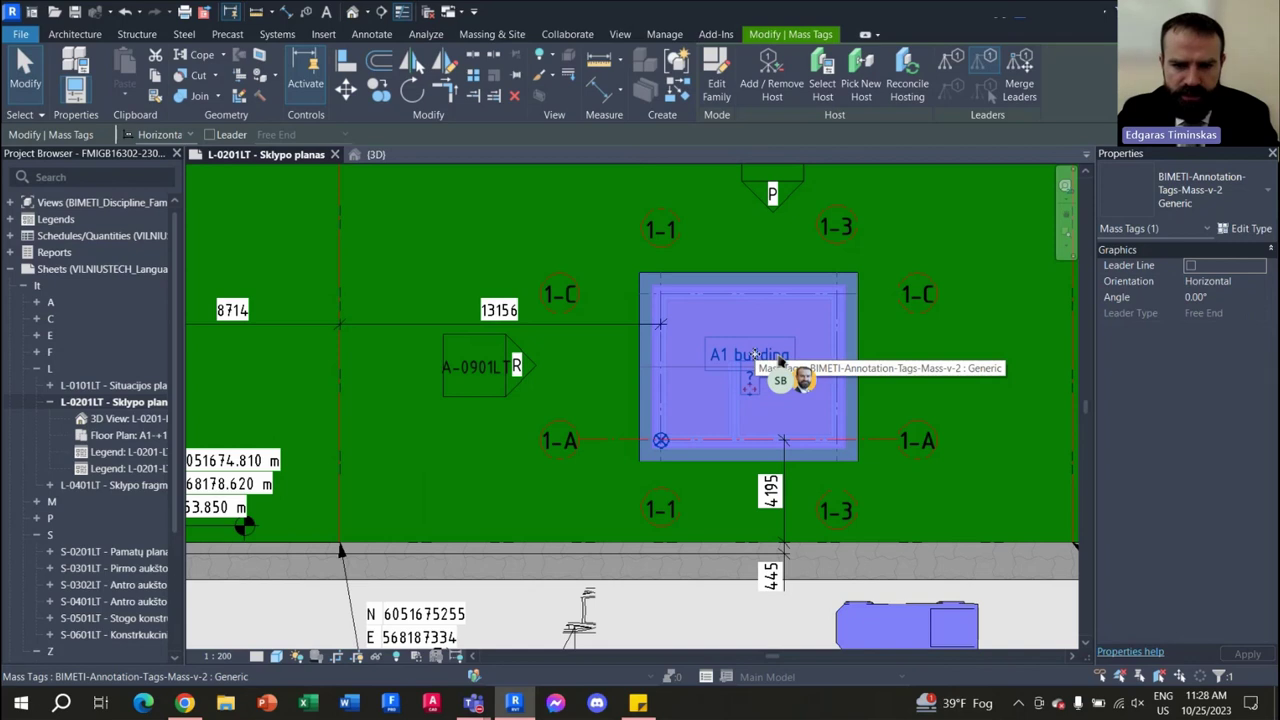
pyautogui.doubleClick(757, 358)
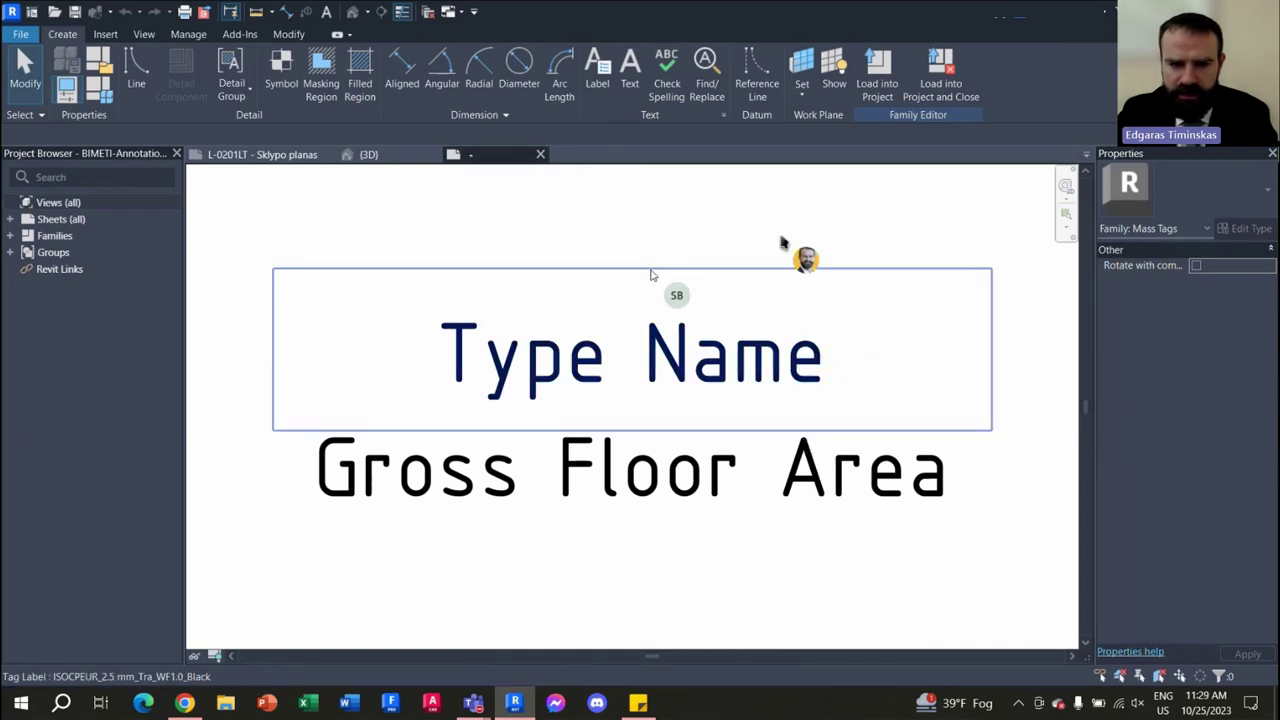
pyautogui.click(541, 156)
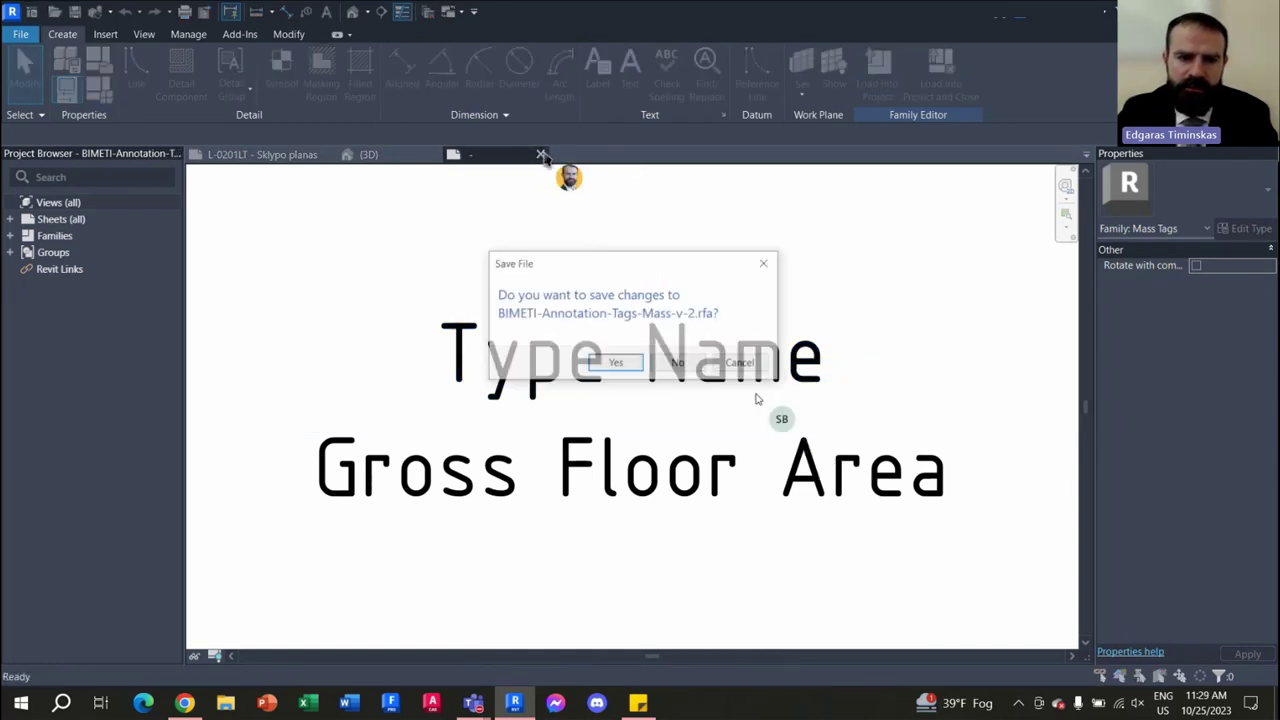
pyautogui.click(676, 364)
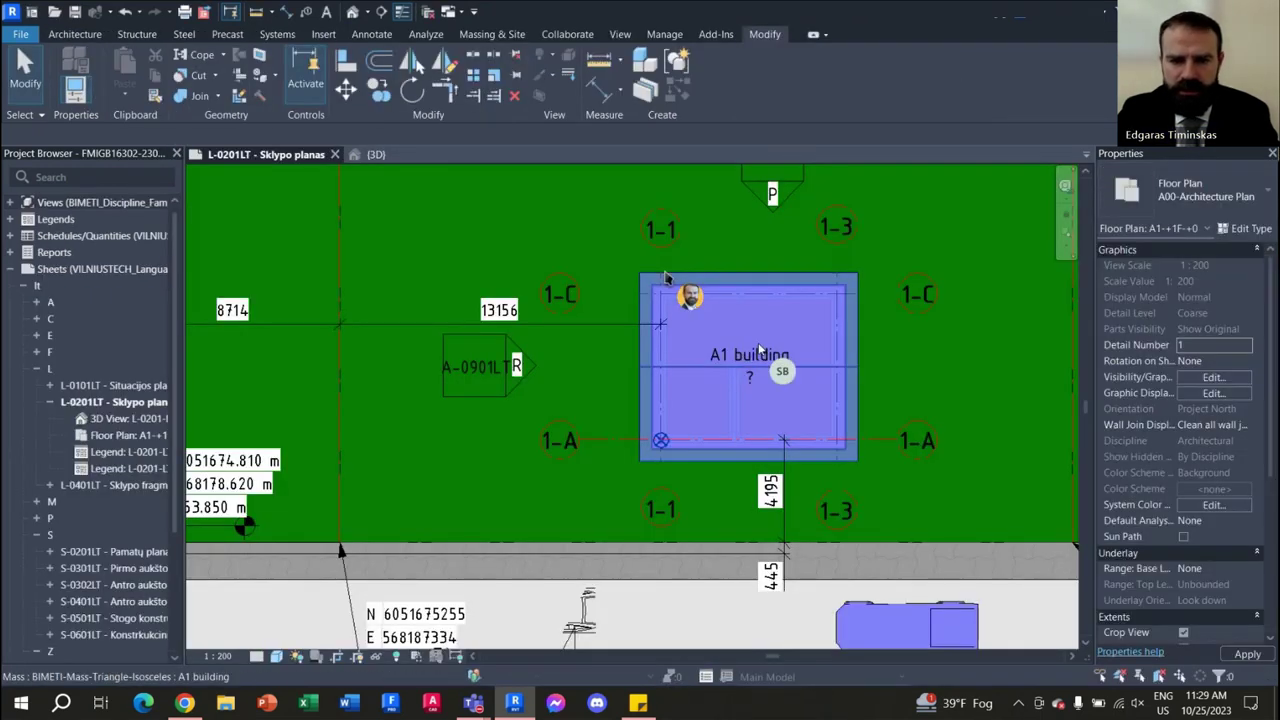
pyautogui.click(772, 352)
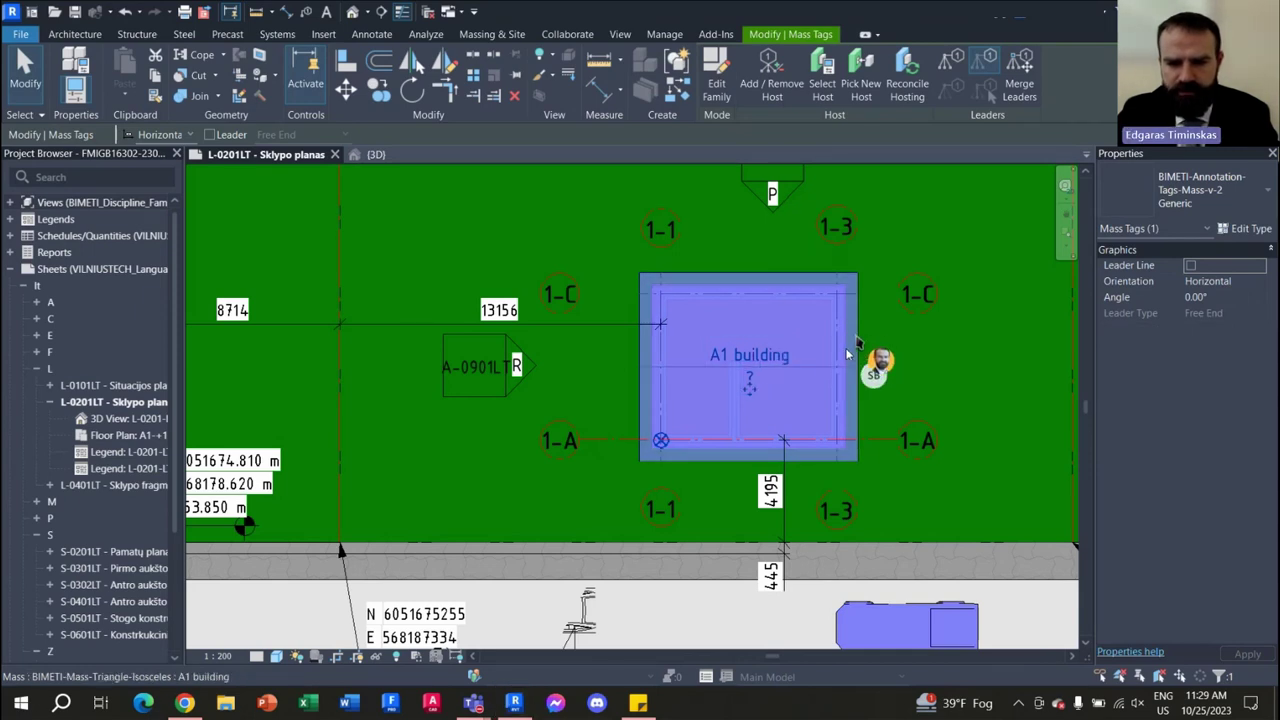
pyautogui.press('Escape')
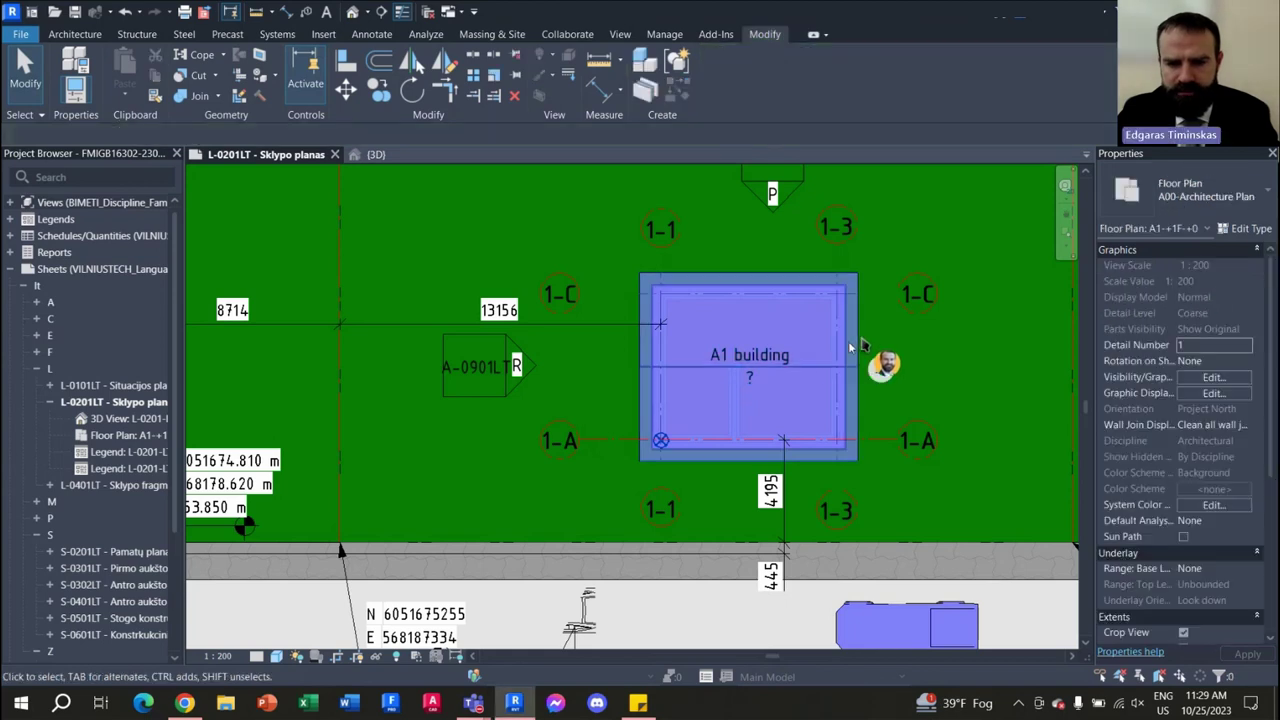
pyautogui.click(849, 345)
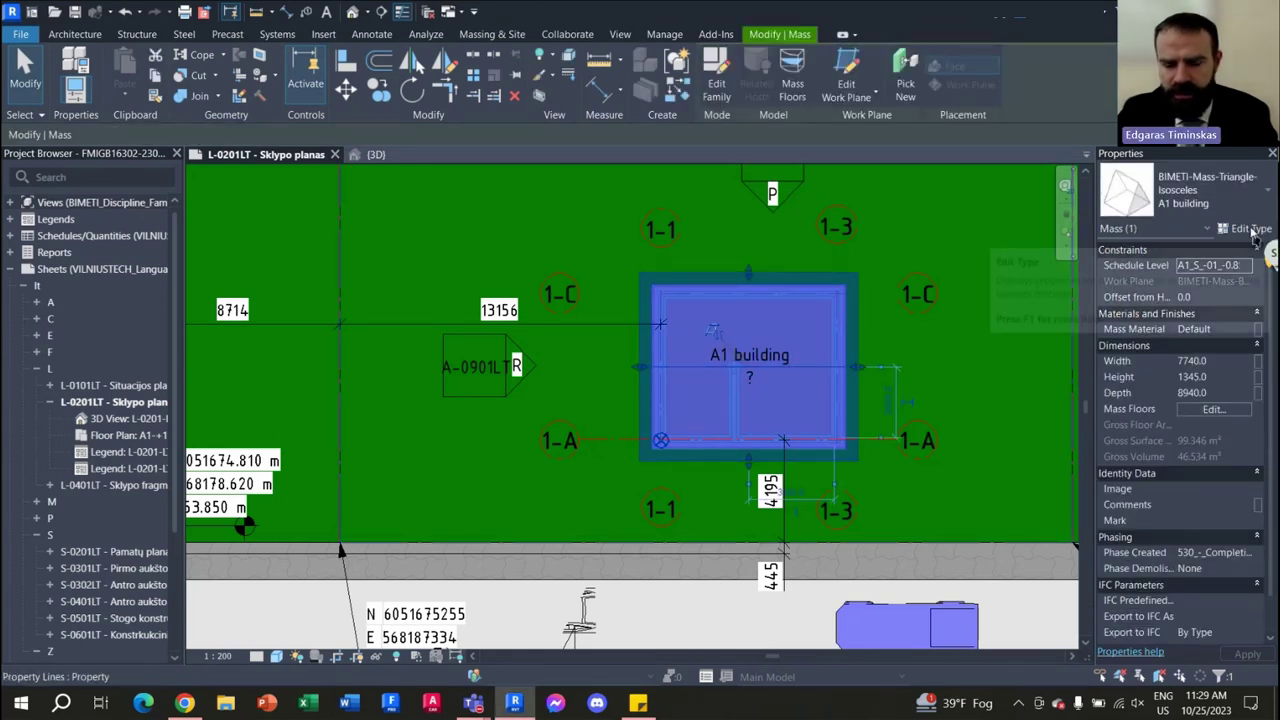
# - Rename the mass type from A1 building to A1 pagrindinis pastatas
pyautogui.click(1248, 228)
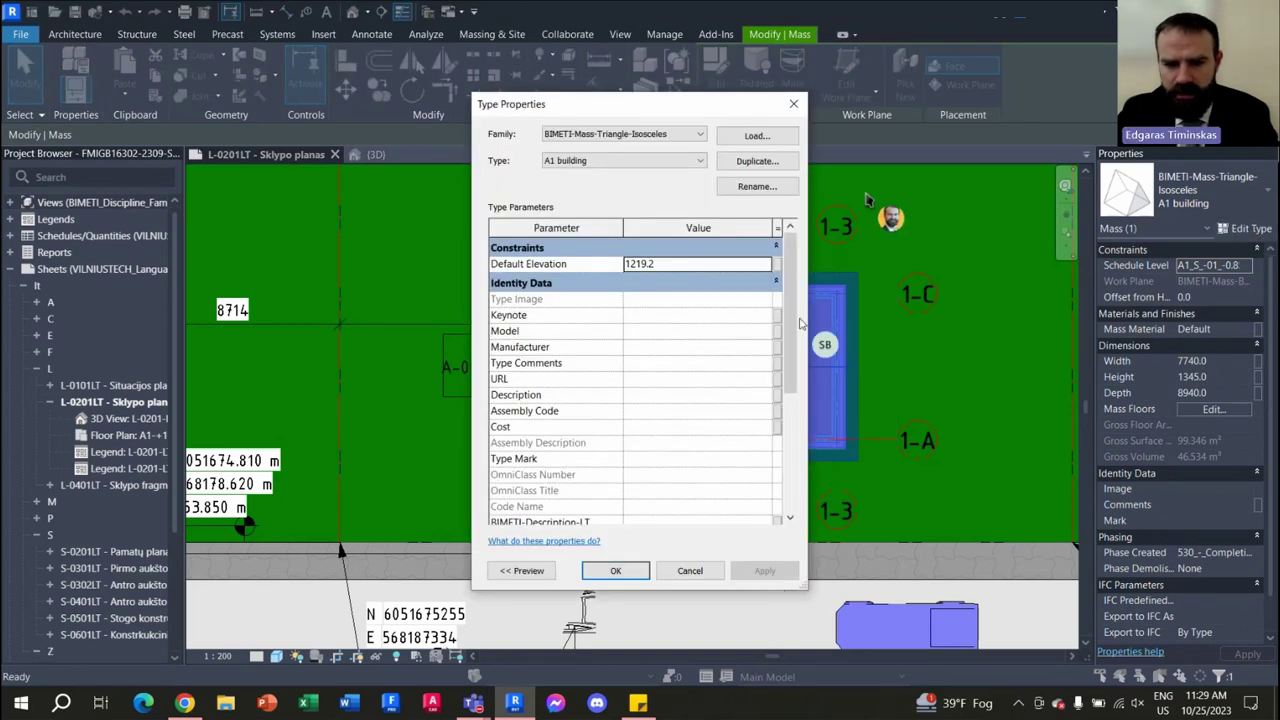
pyautogui.click(757, 187)
pyautogui.click(674, 347)
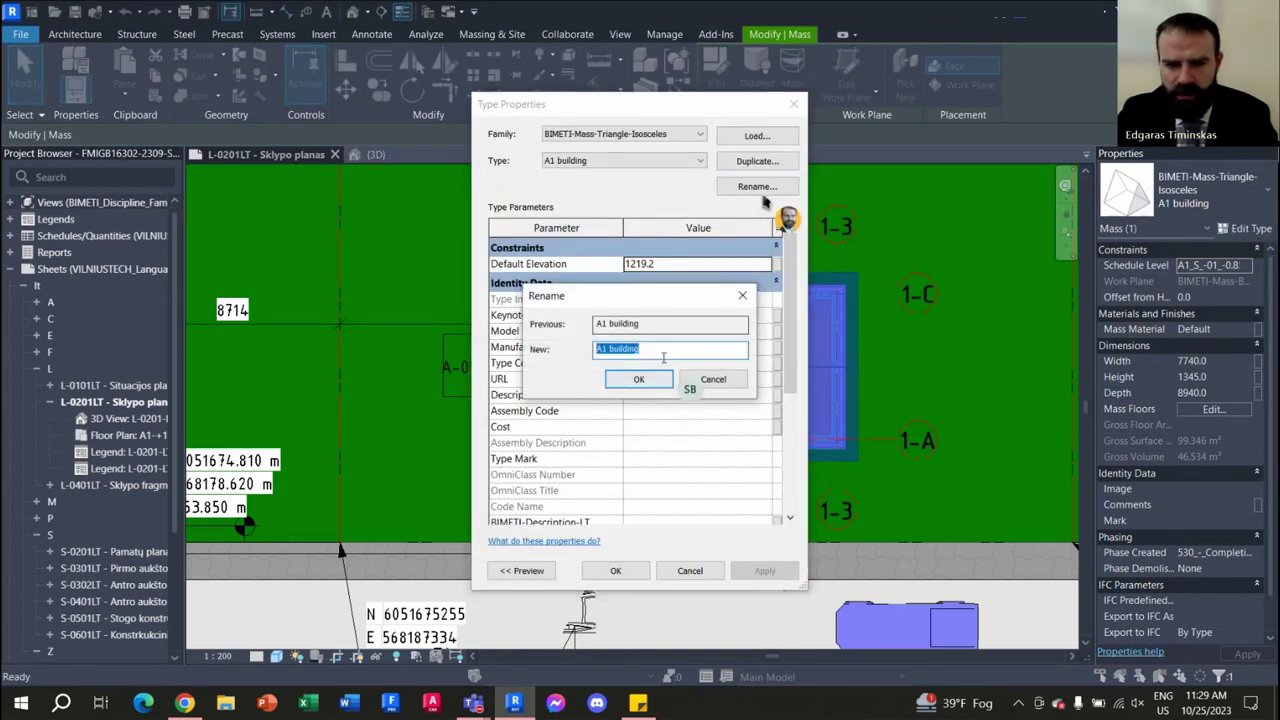
pyautogui.click(642, 346)
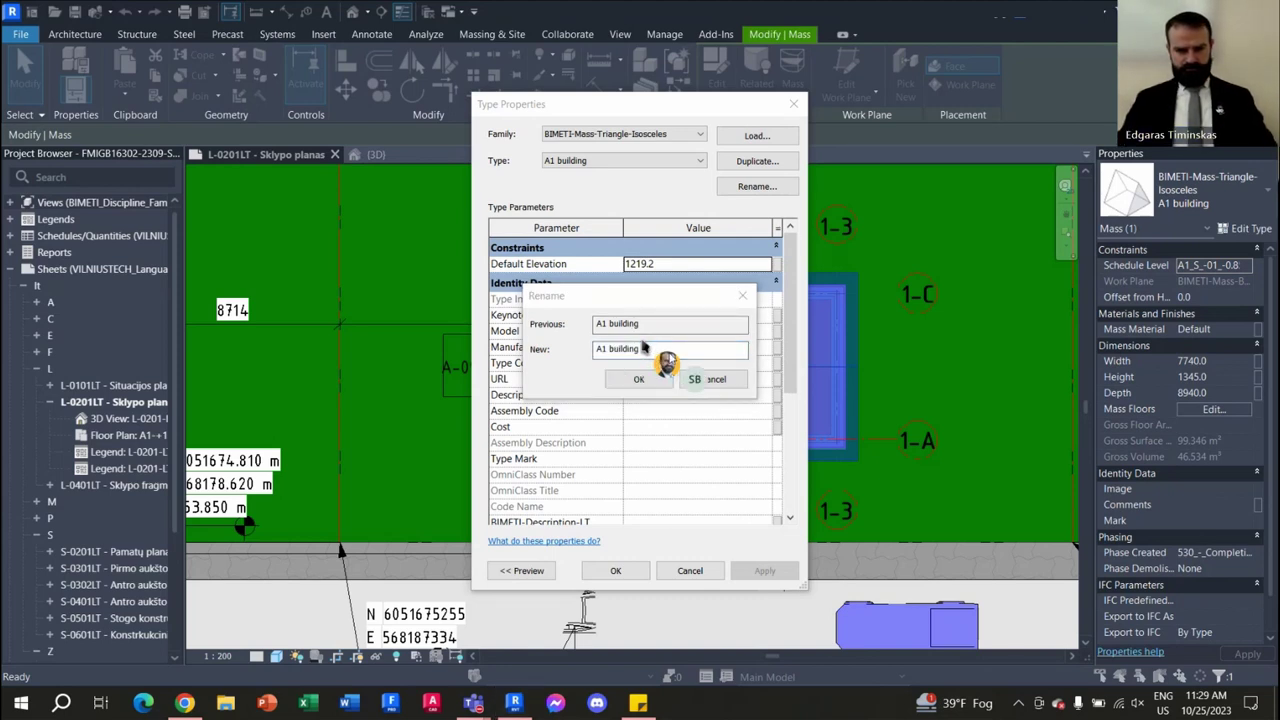
pyautogui.click(674, 348)
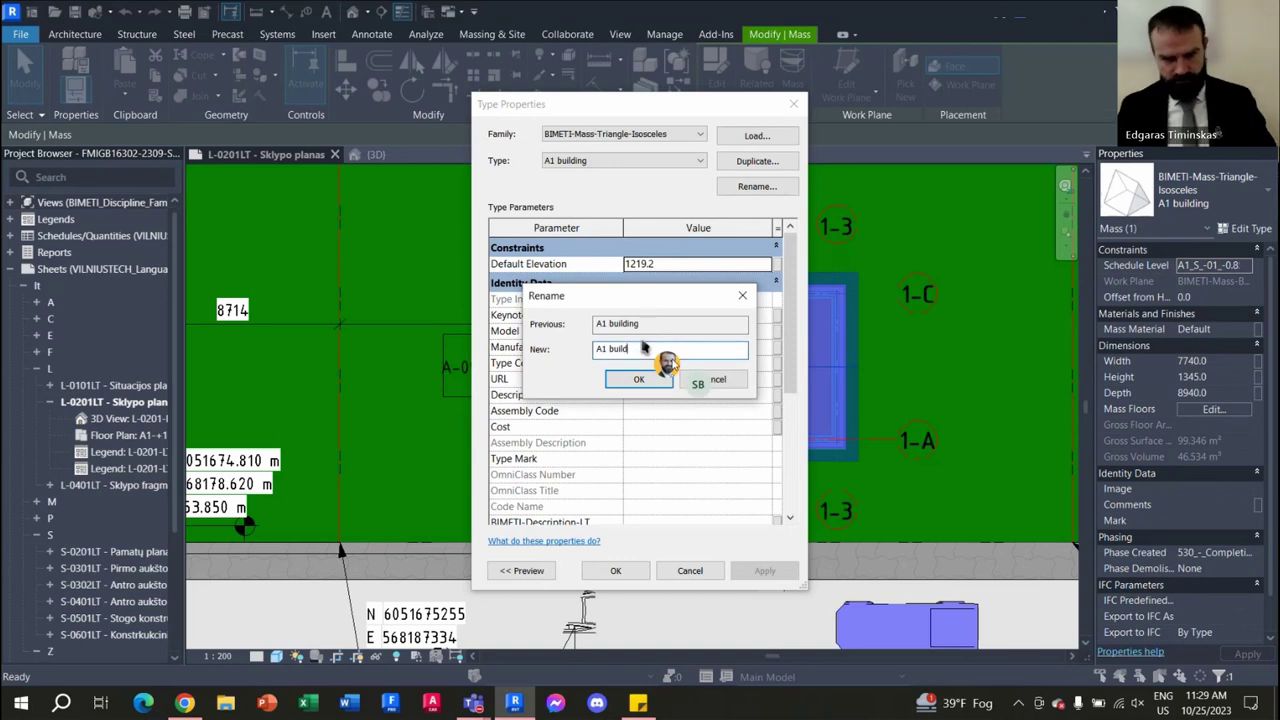
pyautogui.press('BackSpace')
pyautogui.press('BackSpace')
pyautogui.press('BackSpace')
pyautogui.write('PA')
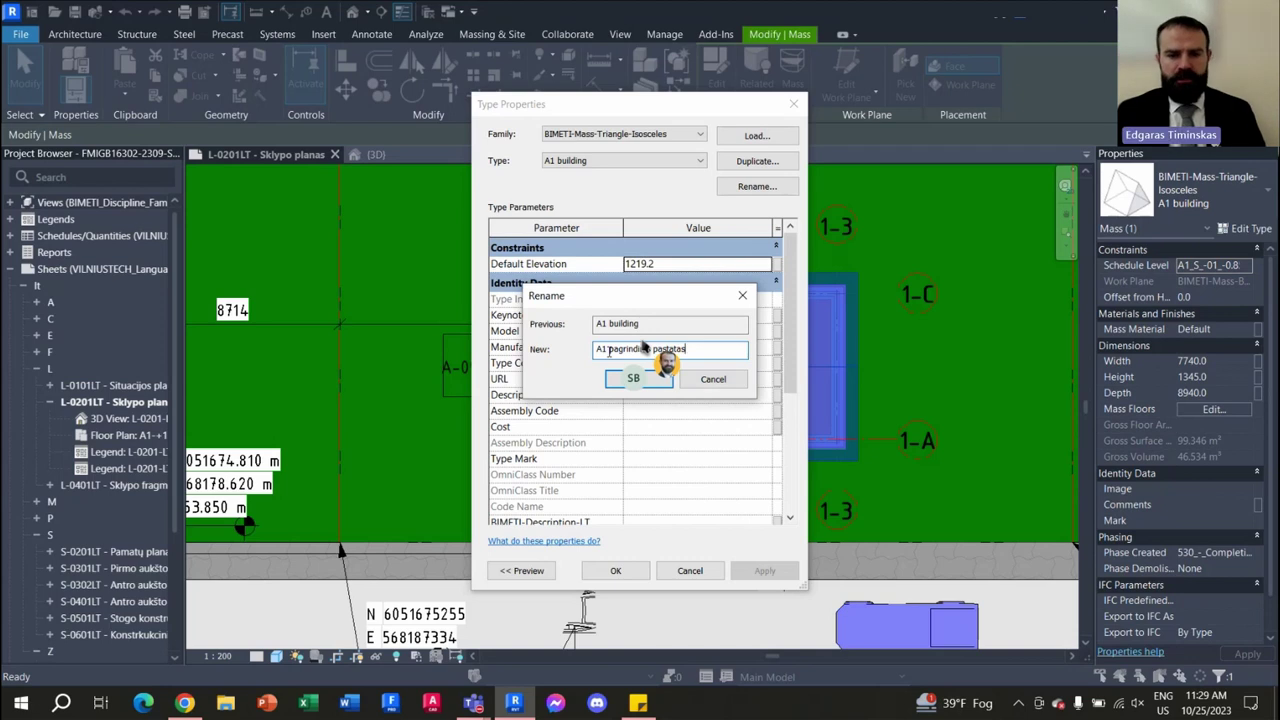
pyautogui.click(630, 380)
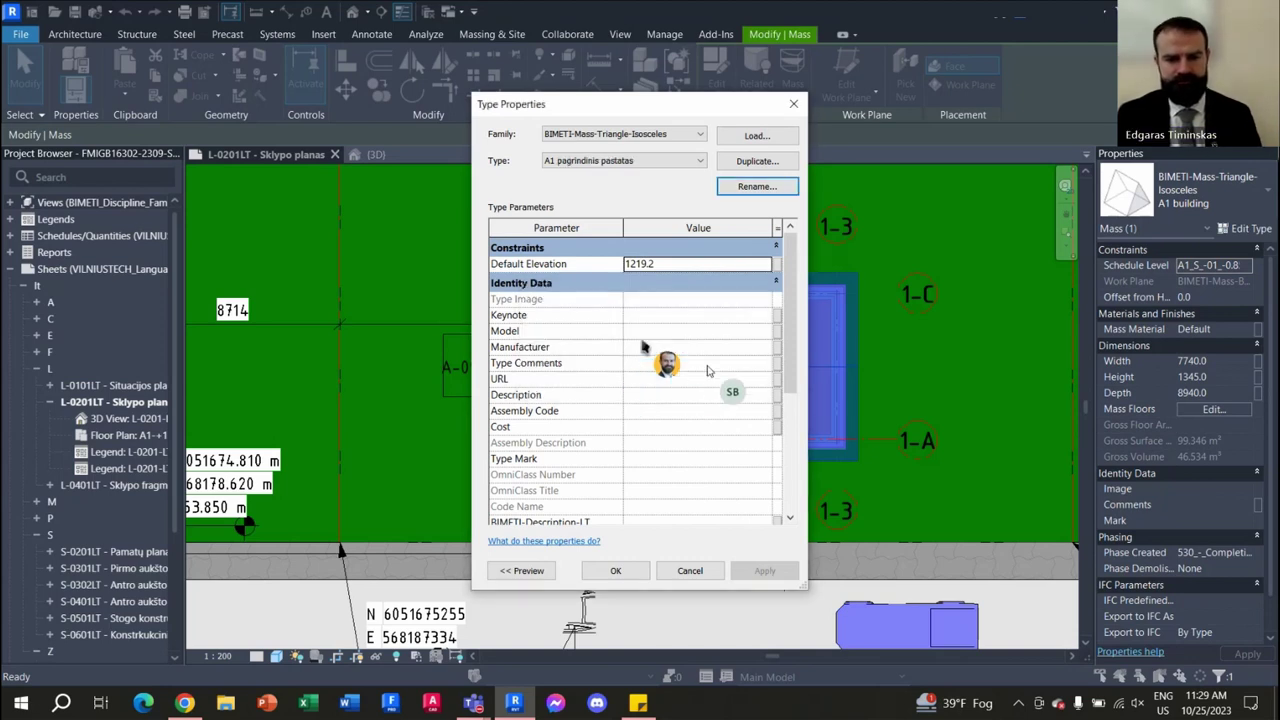
pyautogui.click(616, 571)
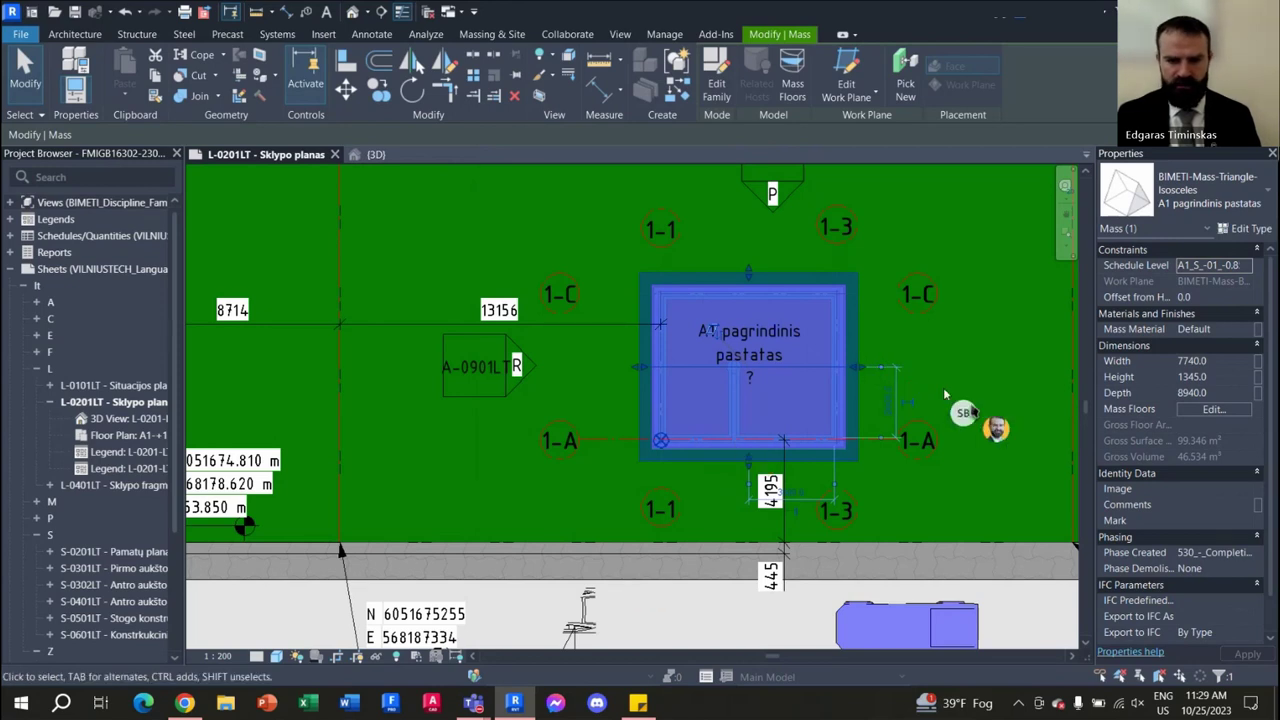
# - Check the renamed tag, deselect the mass, and start the Spot Coordinate tool with BIMETI_XYZ
pyautogui.scroll(1, 750, 360)
pyautogui.scroll(1, 750, 360)
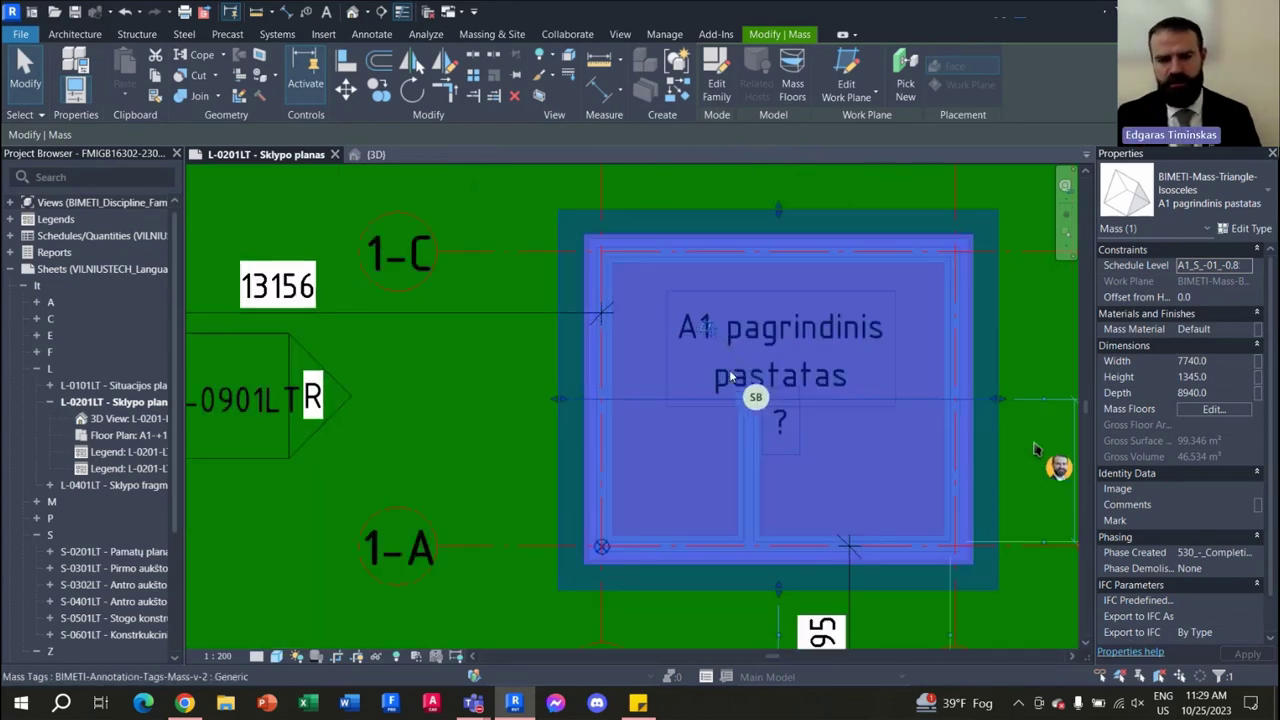
pyautogui.scroll(1, 750, 360)
pyautogui.press('Escape')
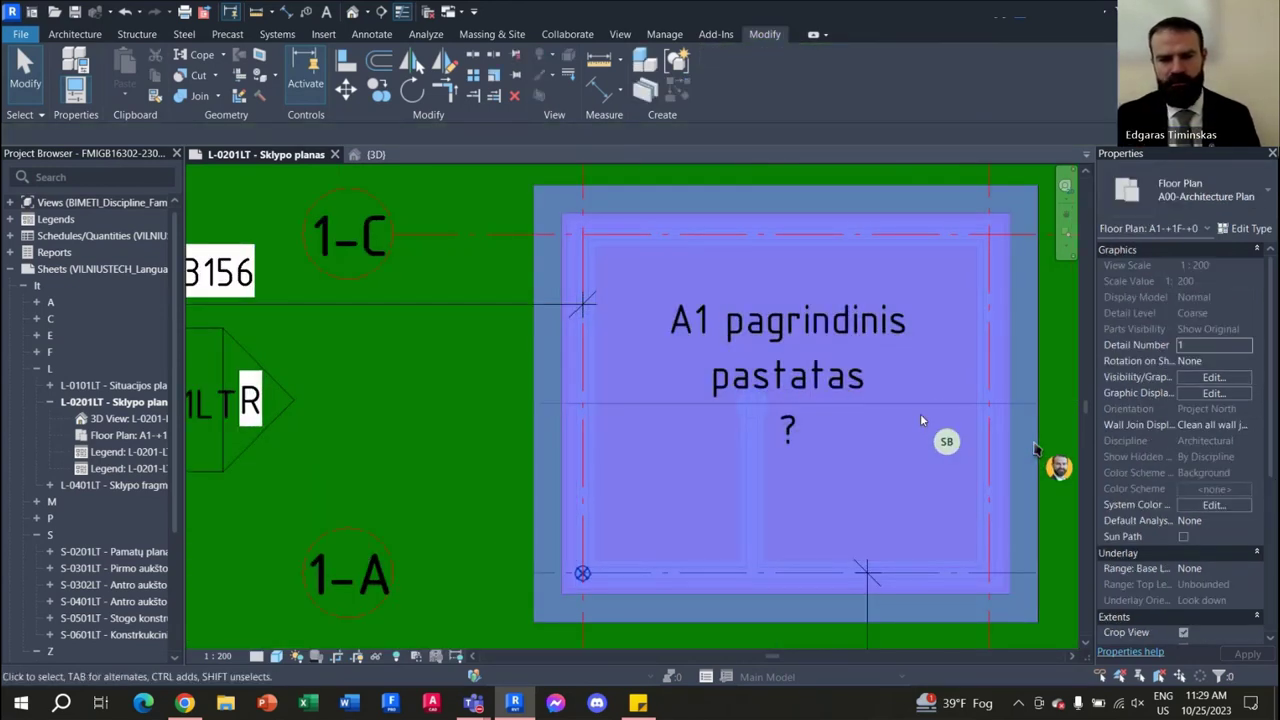
pyautogui.scroll(-2, 895, 495)
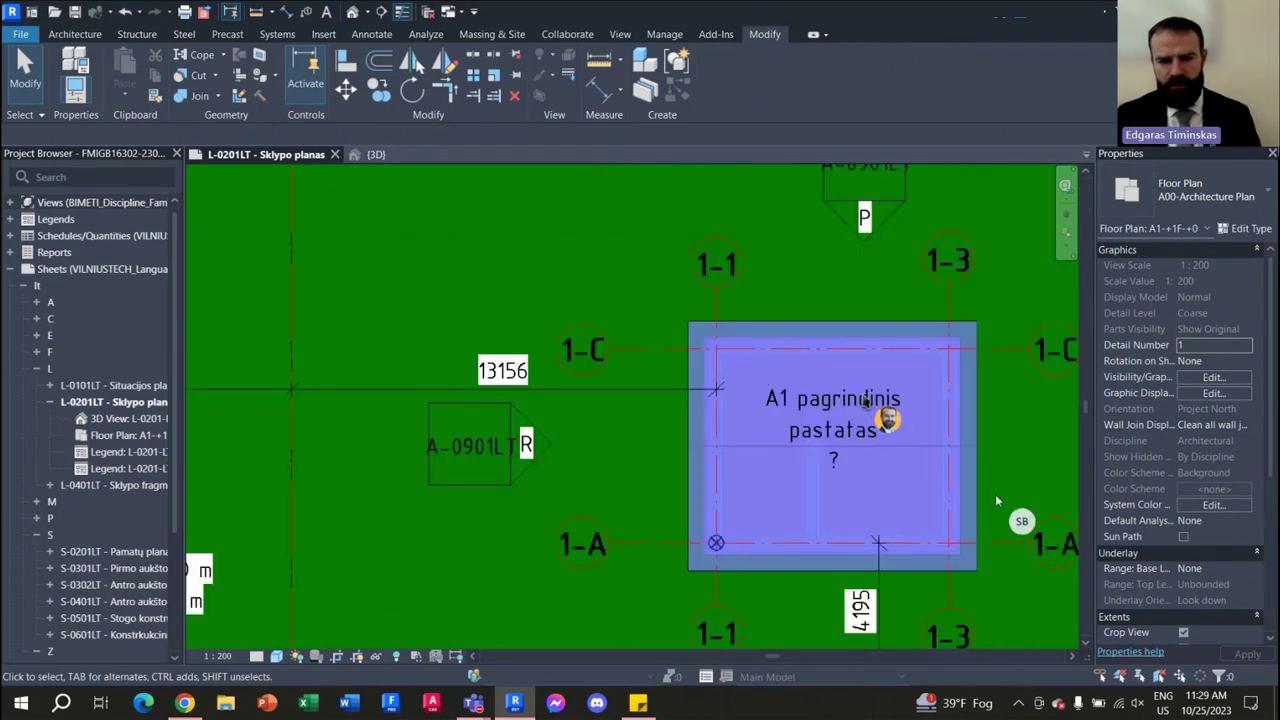
pyautogui.scroll(-2, 996, 494)
pyautogui.scroll(1, 1052, 527)
pyautogui.scroll(1, 1050, 522)
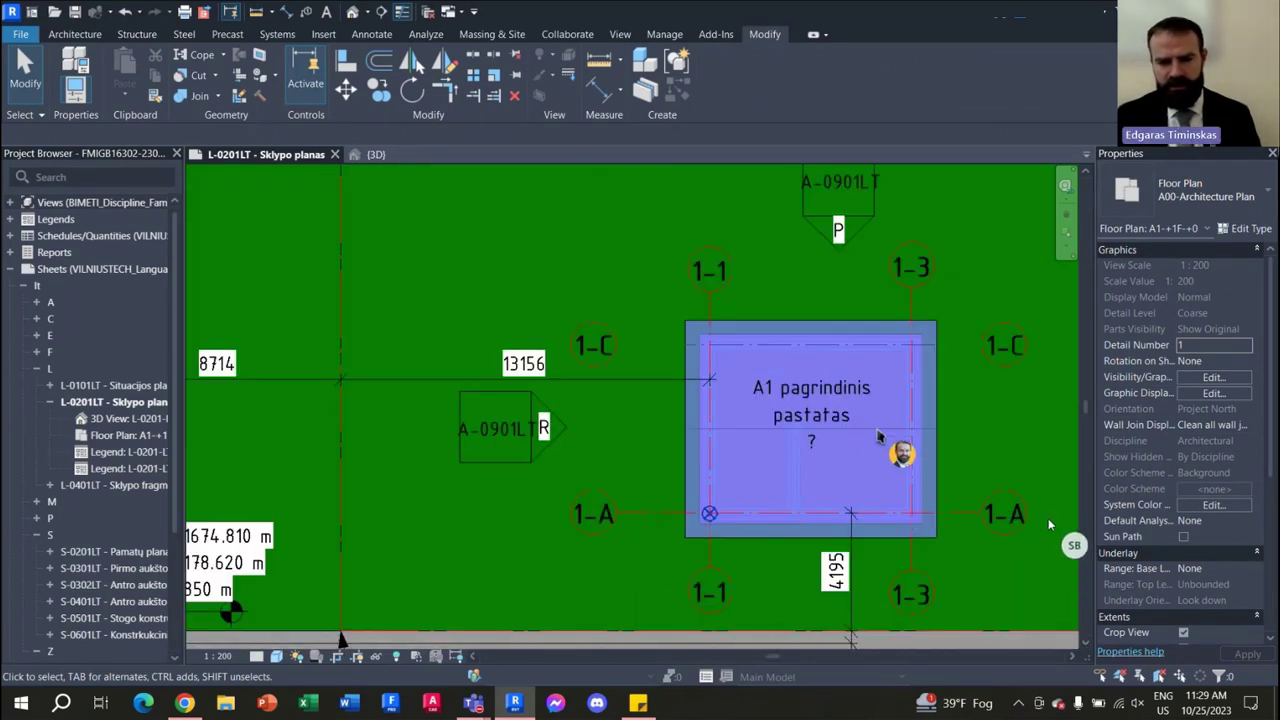
pyautogui.scroll(1, 1048, 522)
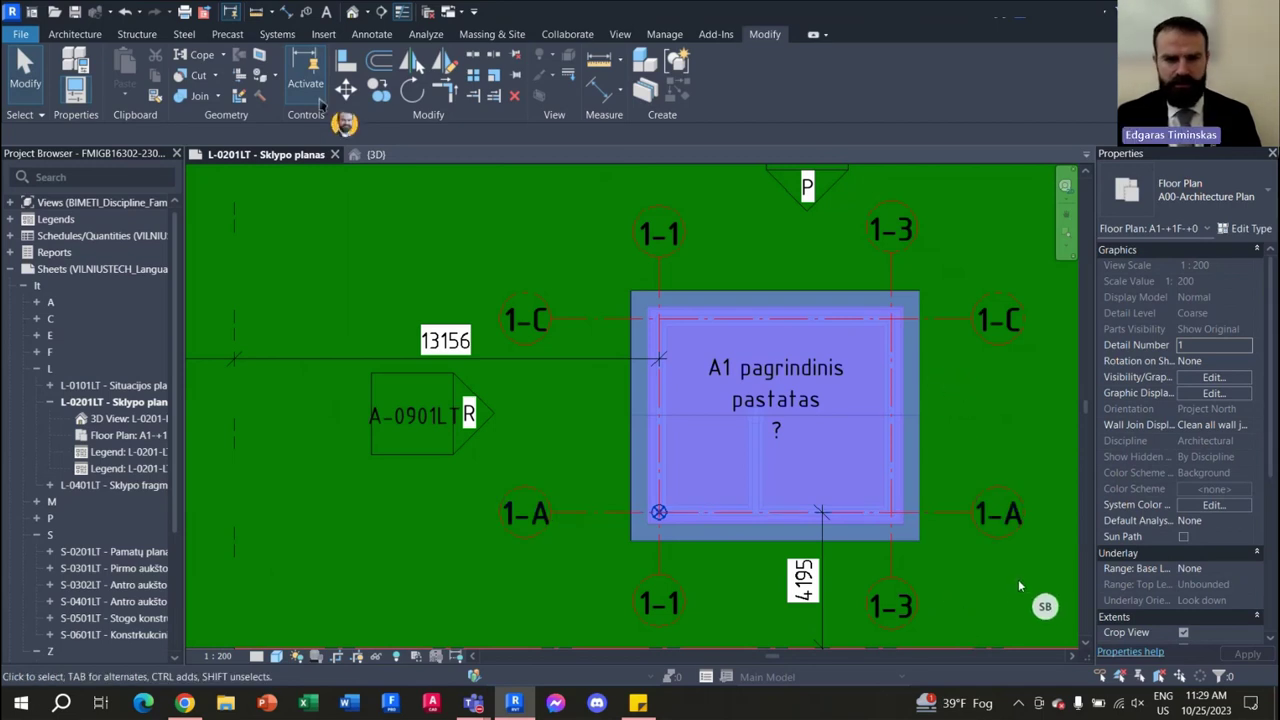
pyautogui.click(372, 34)
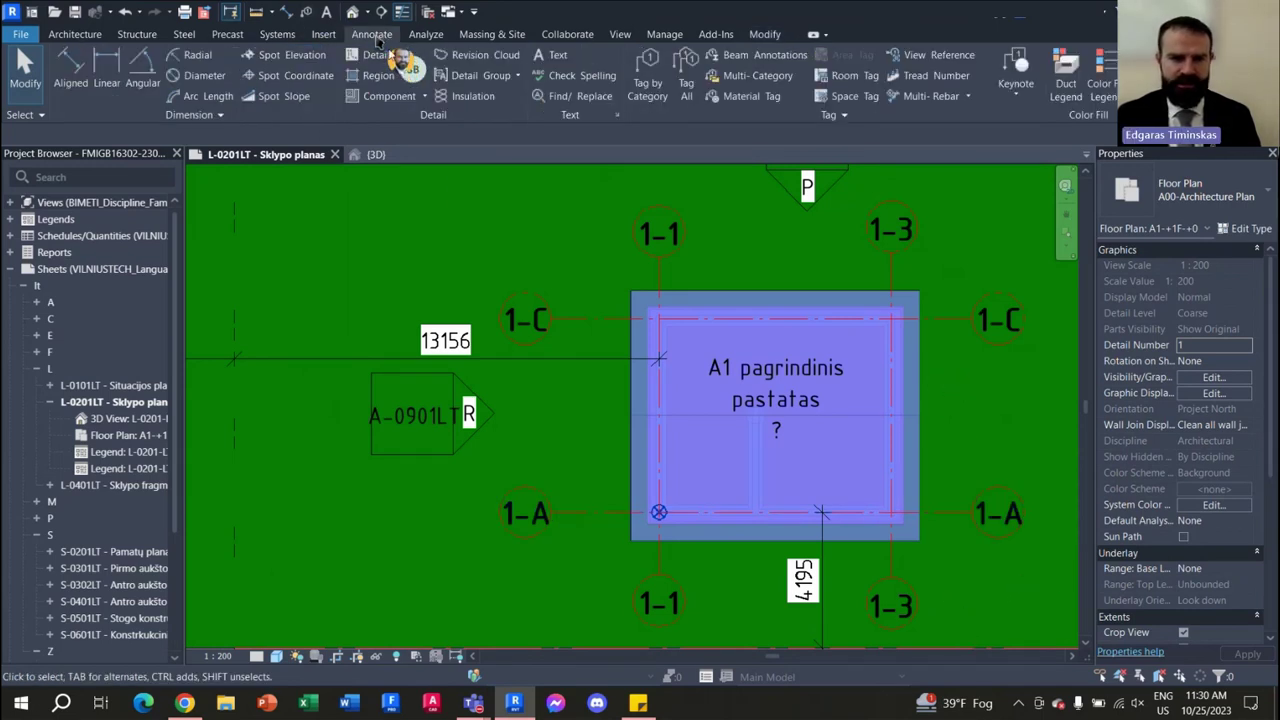
pyautogui.click(315, 78)
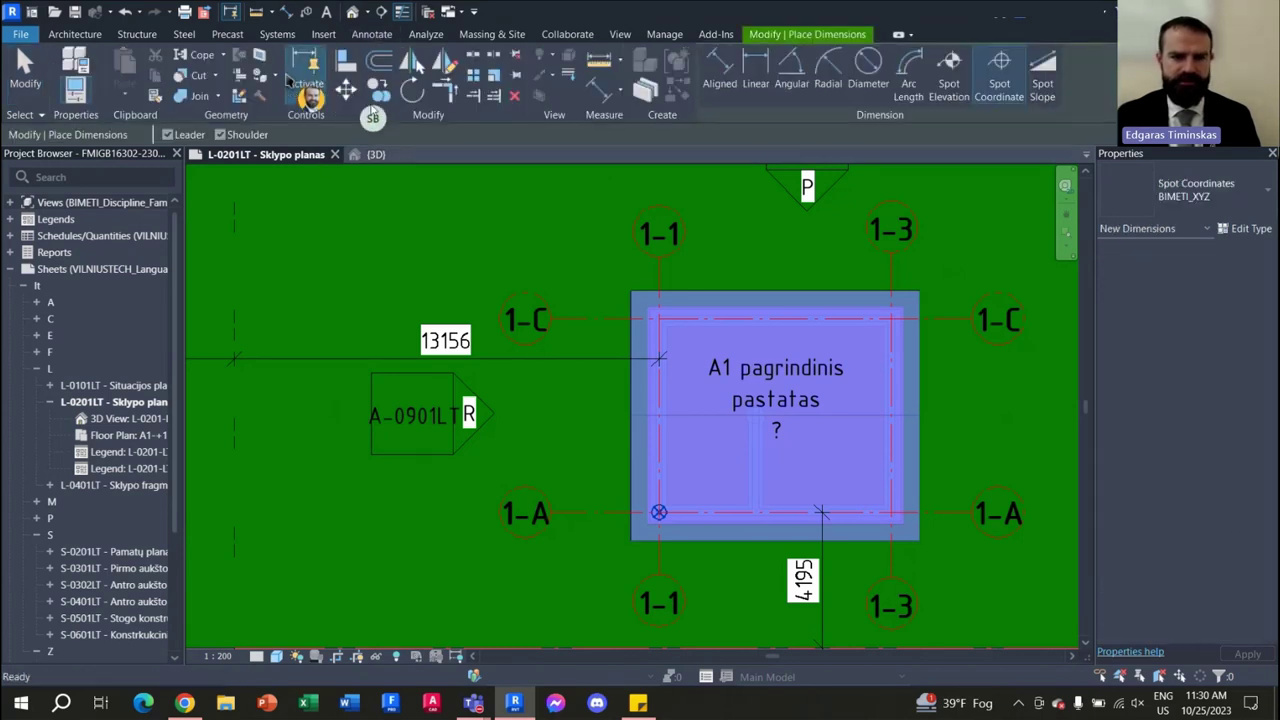
# - Switch the spot coordinate type to BIMETI_Horizontal
pyautogui.click(1207, 192)
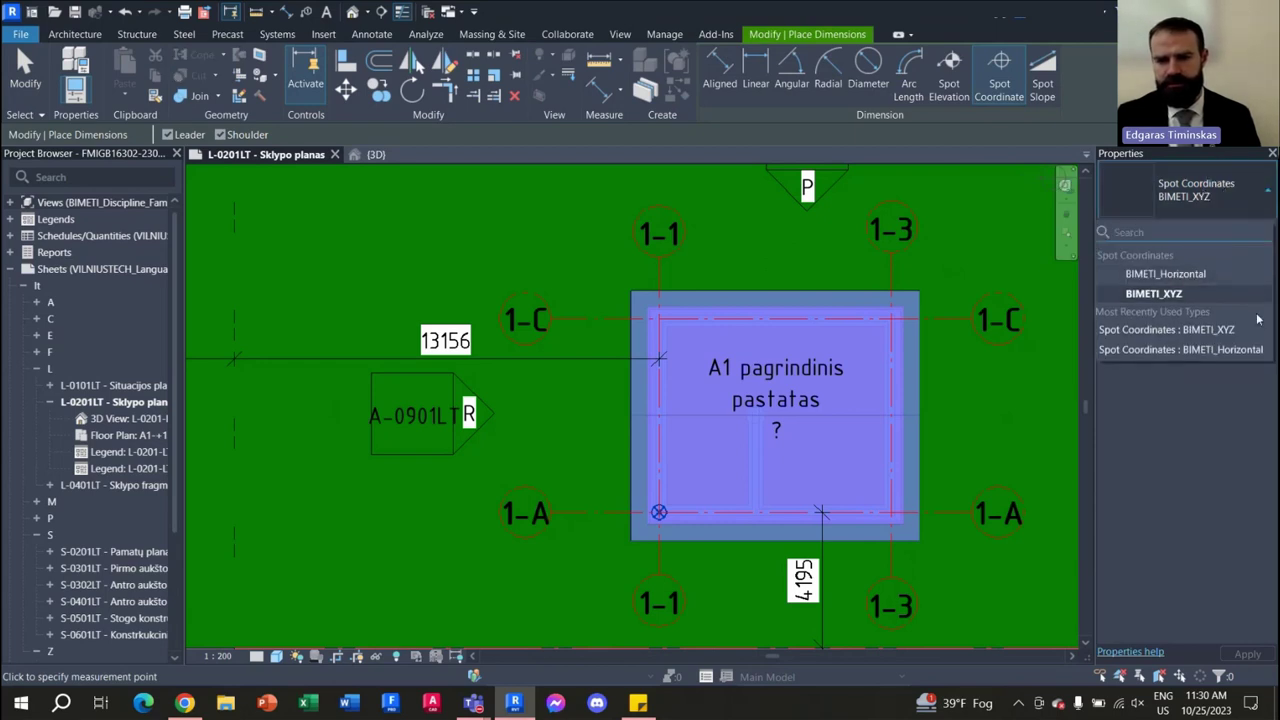
pyautogui.click(1250, 348)
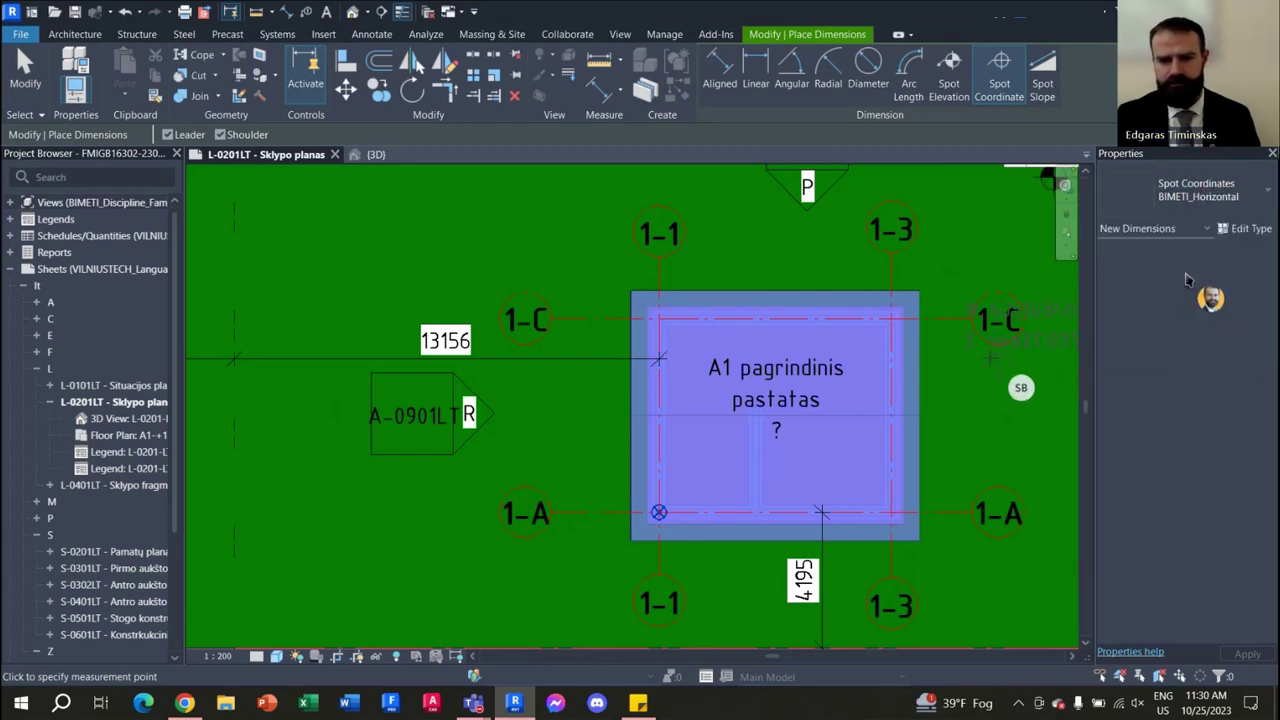
pyautogui.scroll(-2, 865, 330)
pyautogui.scroll(2, 905, 345)
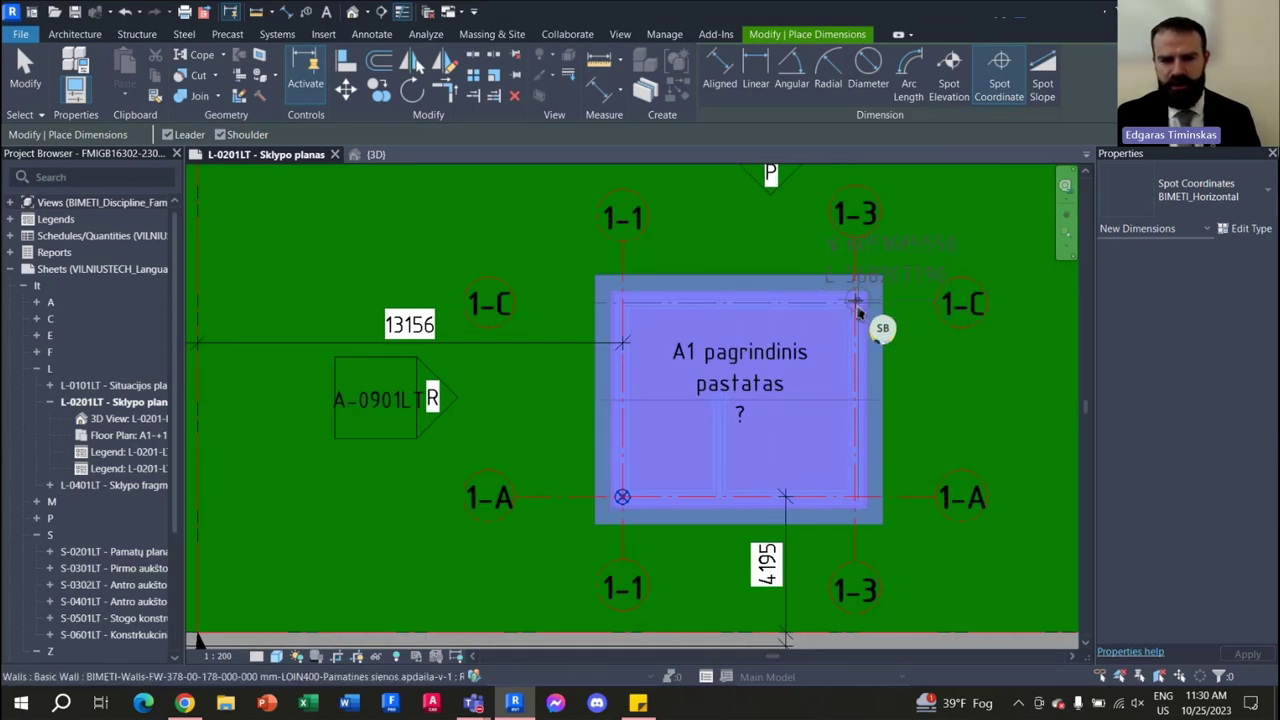
# - Exit the Spot Coordinate tool and zoom out to show the A1 building and its grids
pyautogui.scroll(1, 858, 312)
pyautogui.scroll(3, 860, 318)
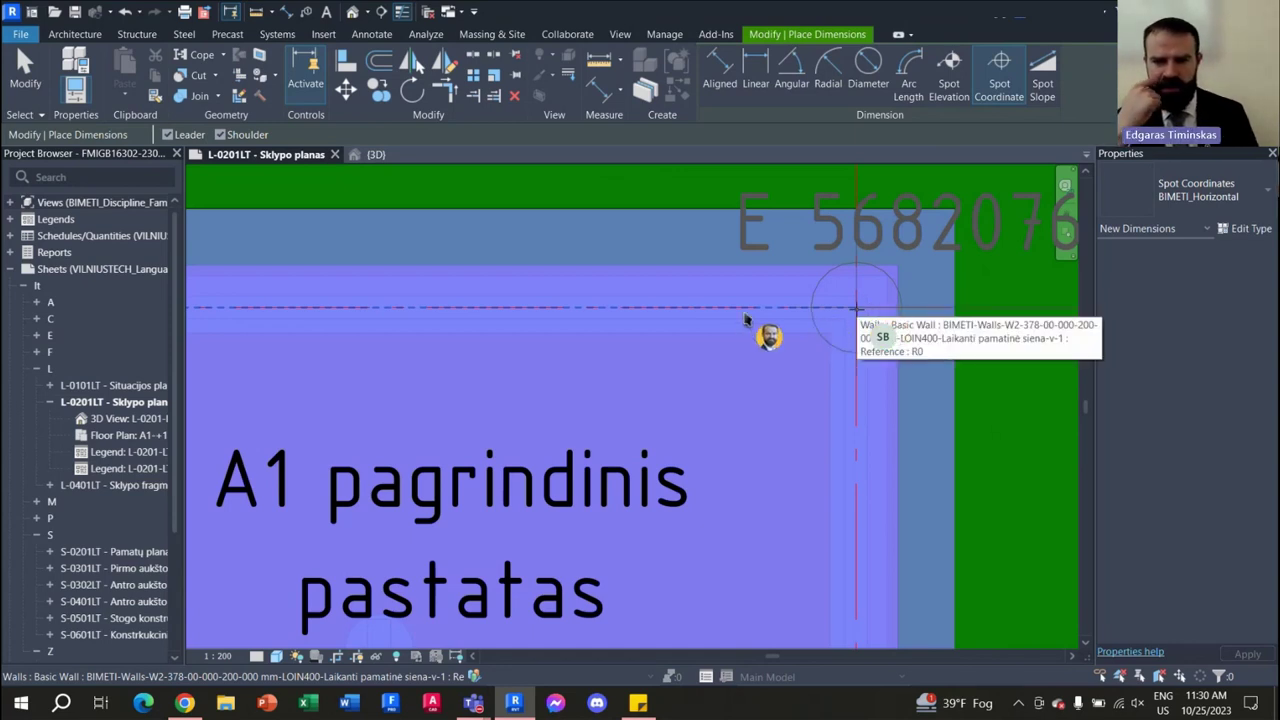
pyautogui.scroll(2, 855, 307)
pyautogui.scroll(2, 855, 307)
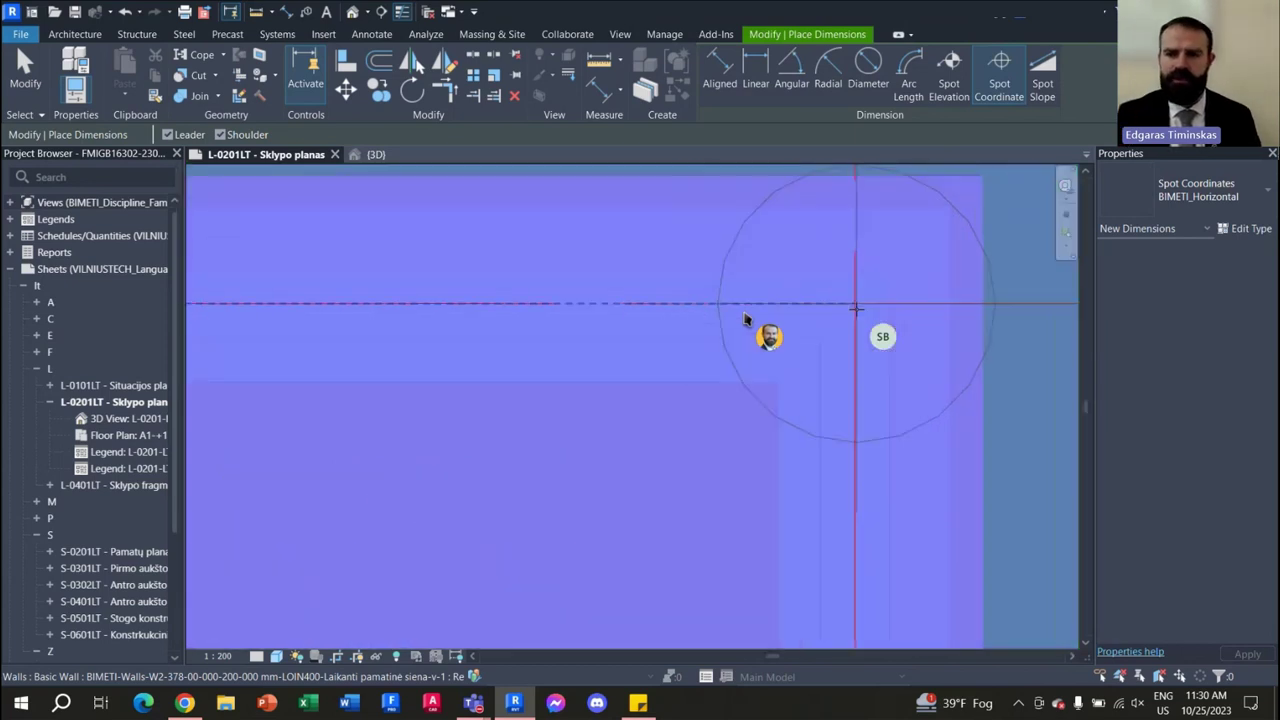
pyautogui.scroll(2, 855, 307)
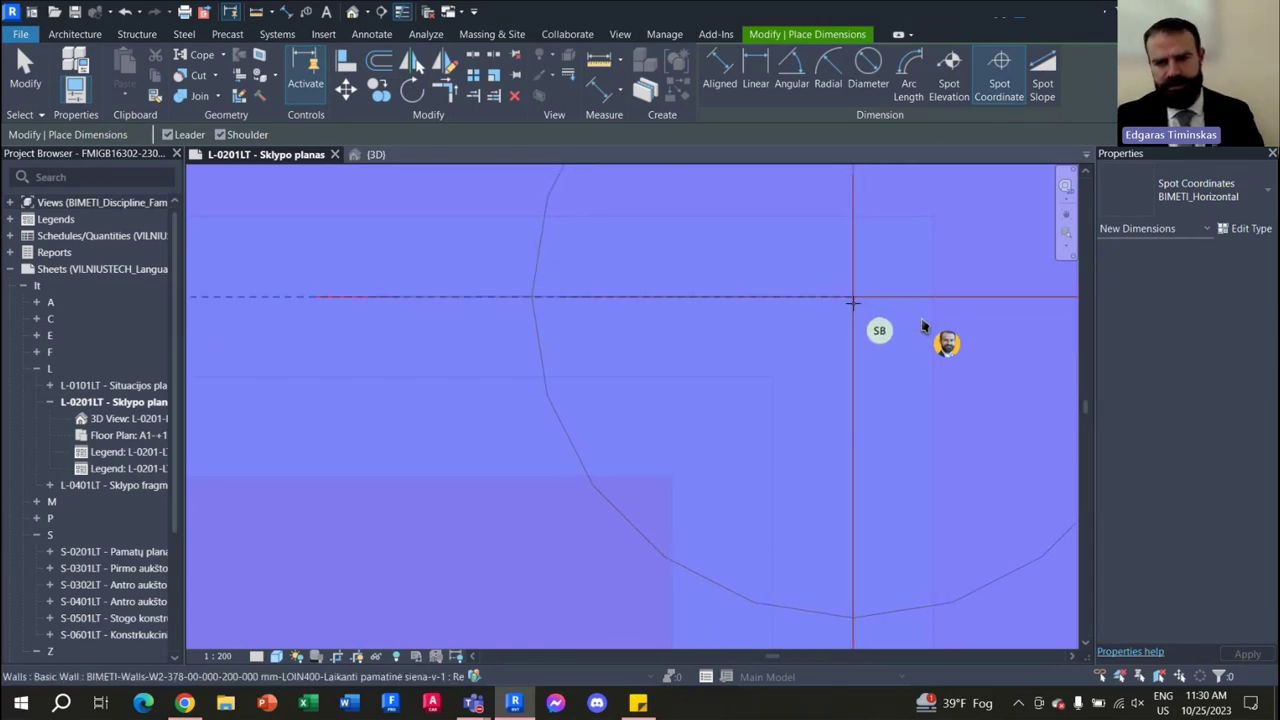
pyautogui.scroll(-3, 852, 302)
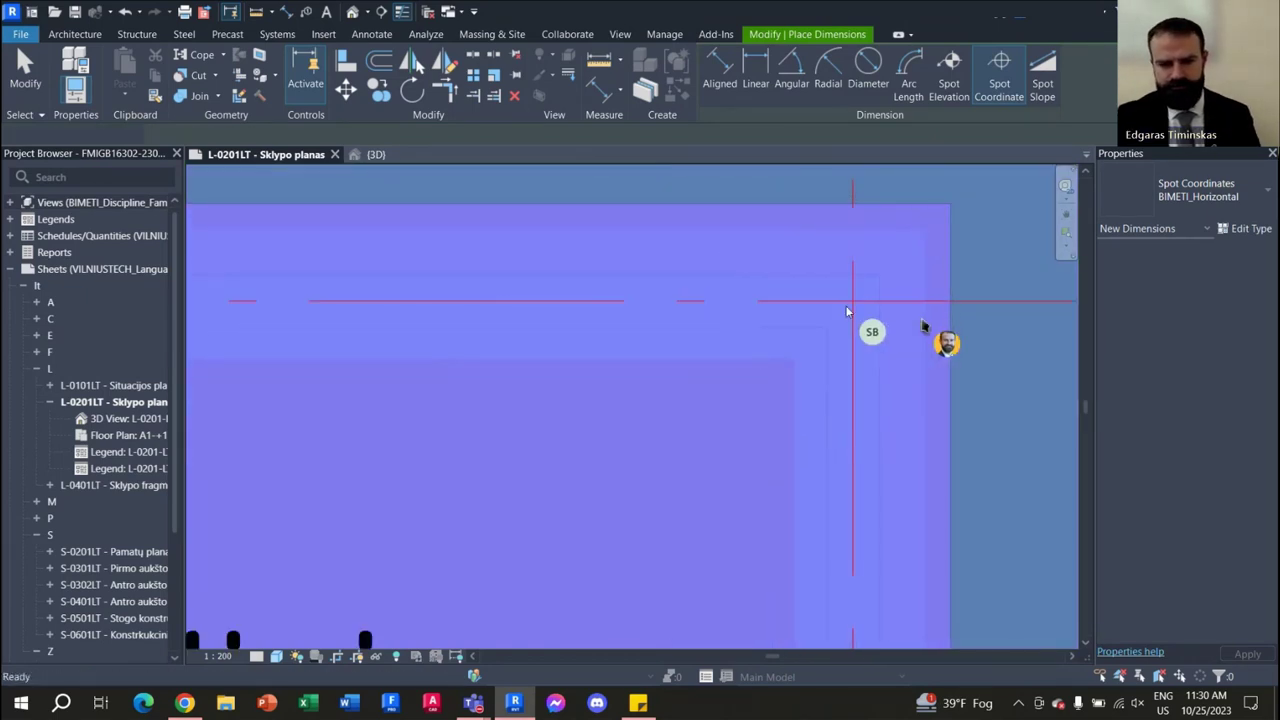
pyautogui.press('Escape')
pyautogui.press('Escape')
pyautogui.scroll(-2, 860, 310)
pyautogui.scroll(-2, 877, 314)
pyautogui.scroll(-2, 881, 314)
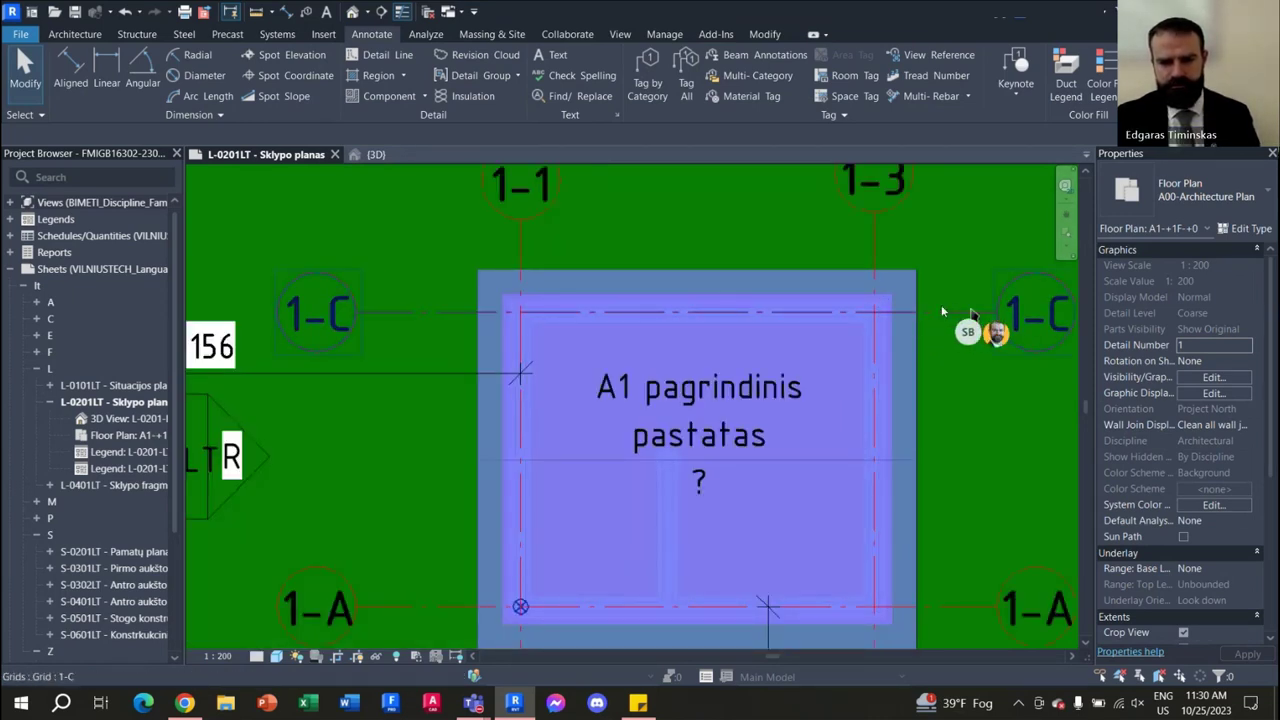
# - Select all visible grids, starting from grid 1-C, and temporarily isolate them
pyautogui.click(970, 314)
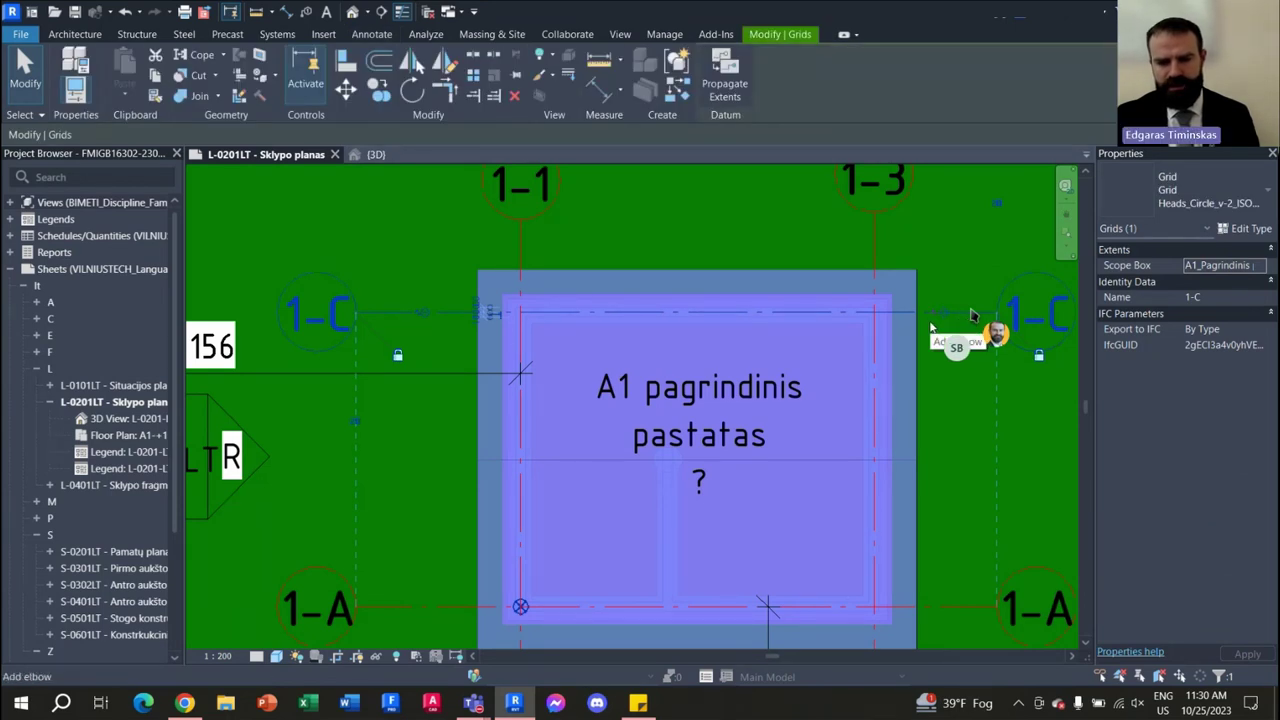
pyautogui.rightClick(929, 318)
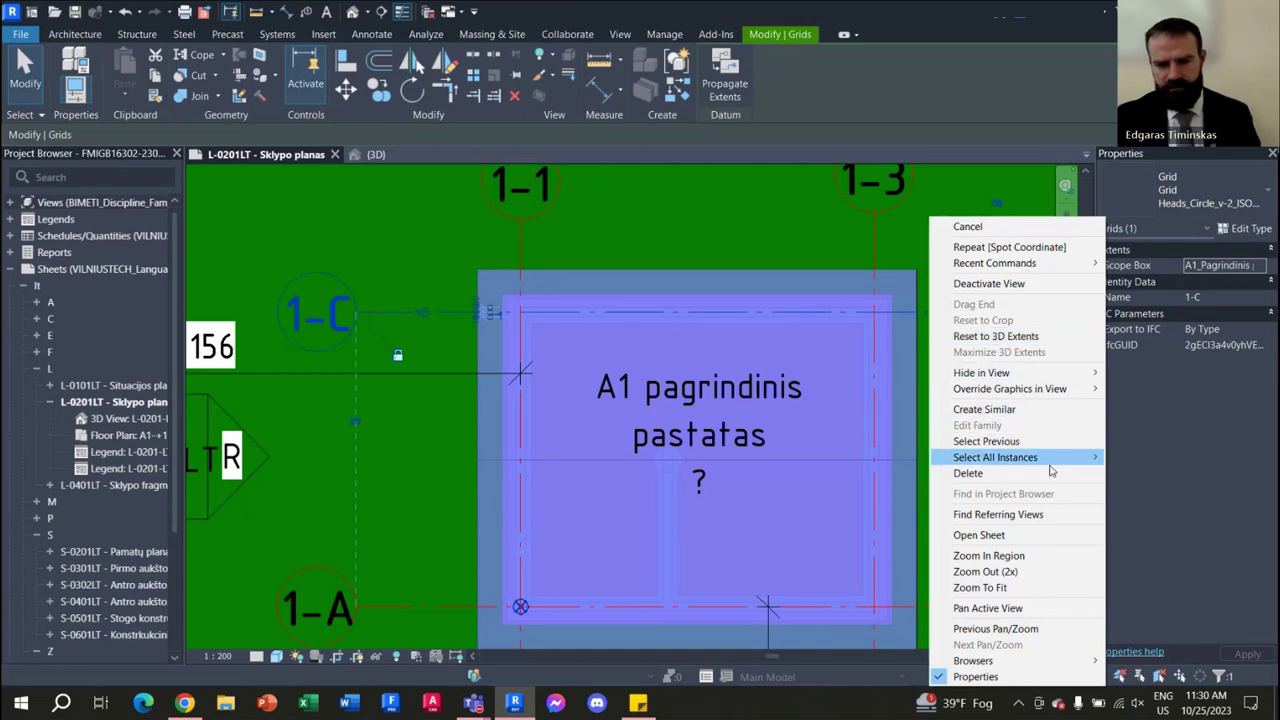
pyautogui.moveTo(995, 457)
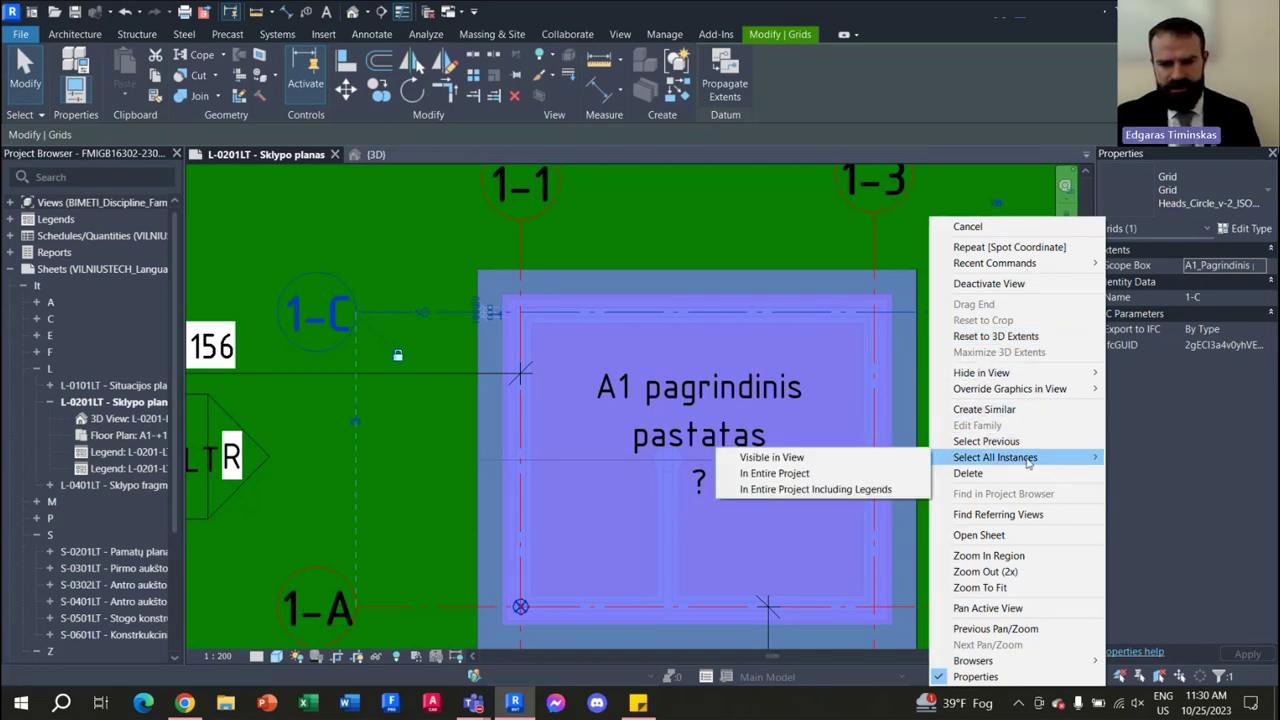
pyautogui.click(865, 467)
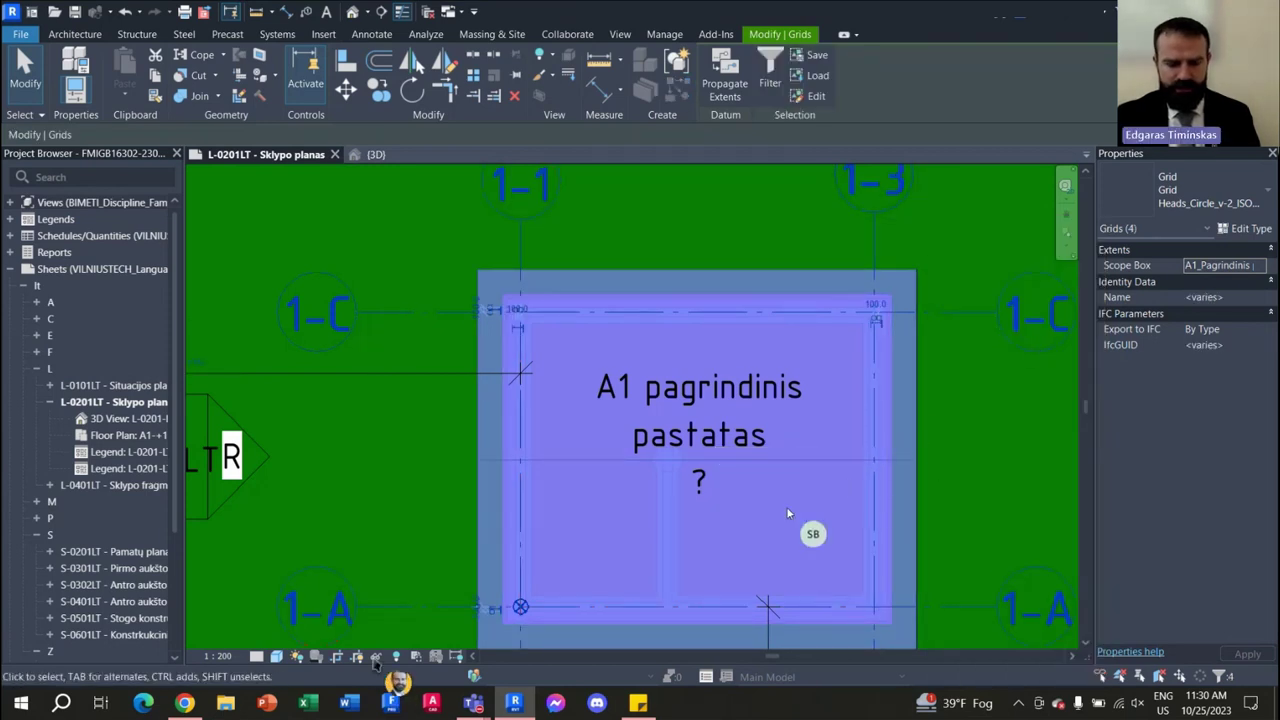
pyautogui.click(377, 656)
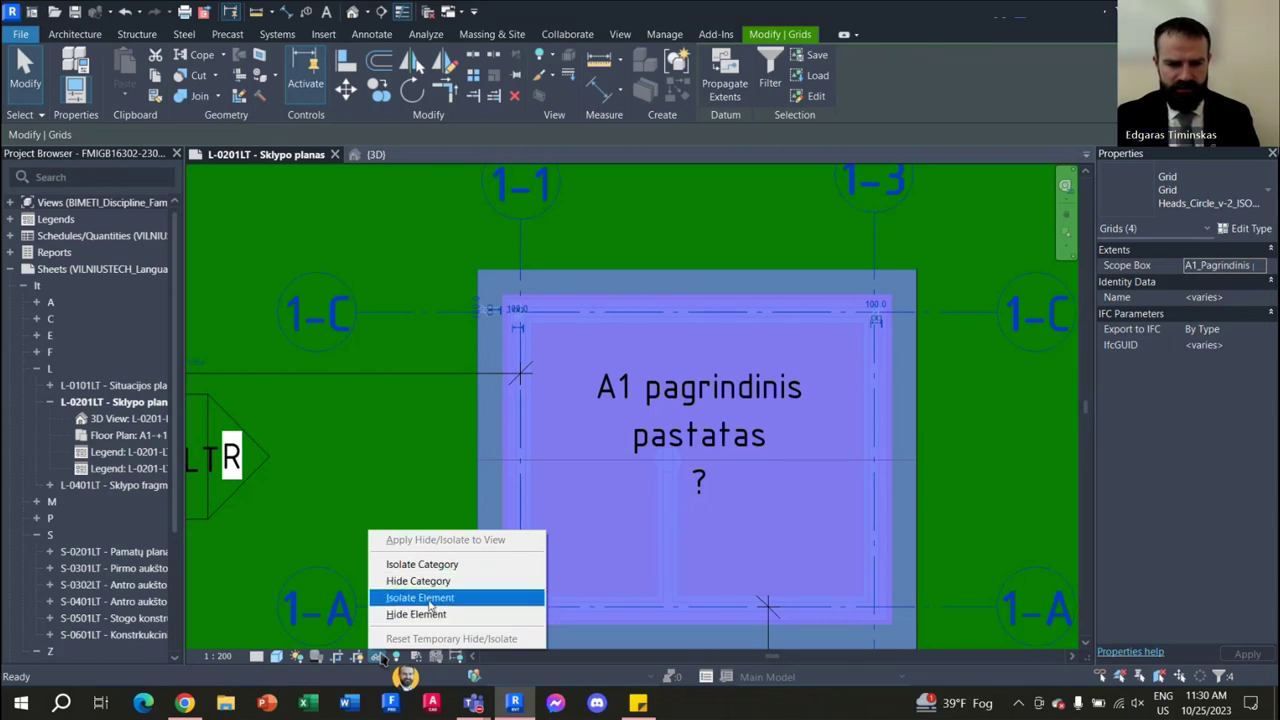
pyautogui.click(421, 565)
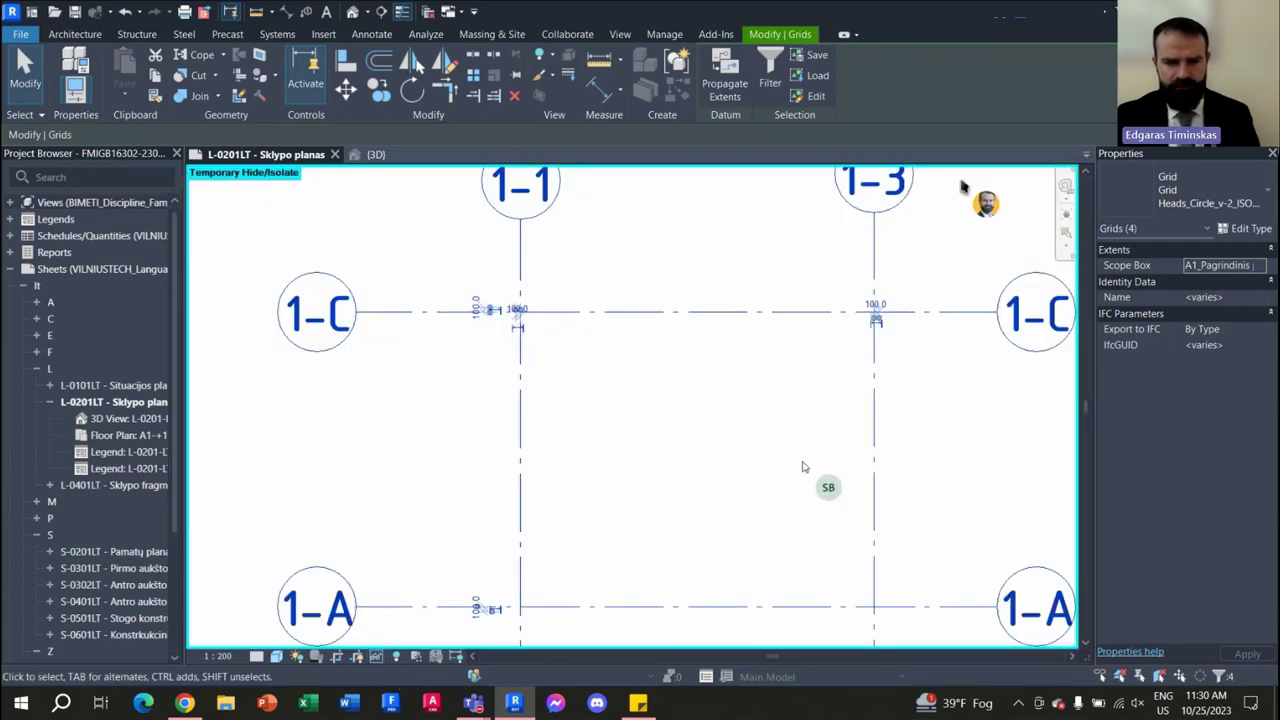
# - Clear the grid selection and zoom out to frame the four isolated grids
pyautogui.scroll(-1, 787, 477)
pyautogui.click(791, 467)
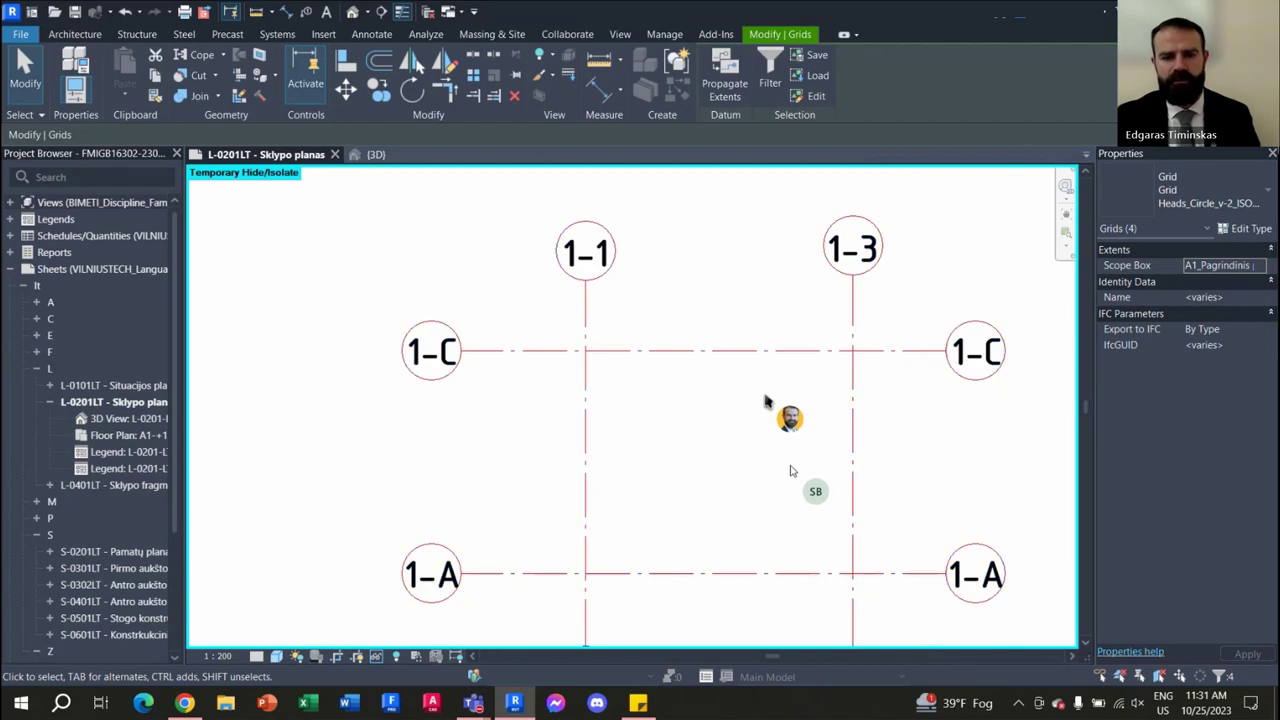
pyautogui.scroll(-1, 797, 466)
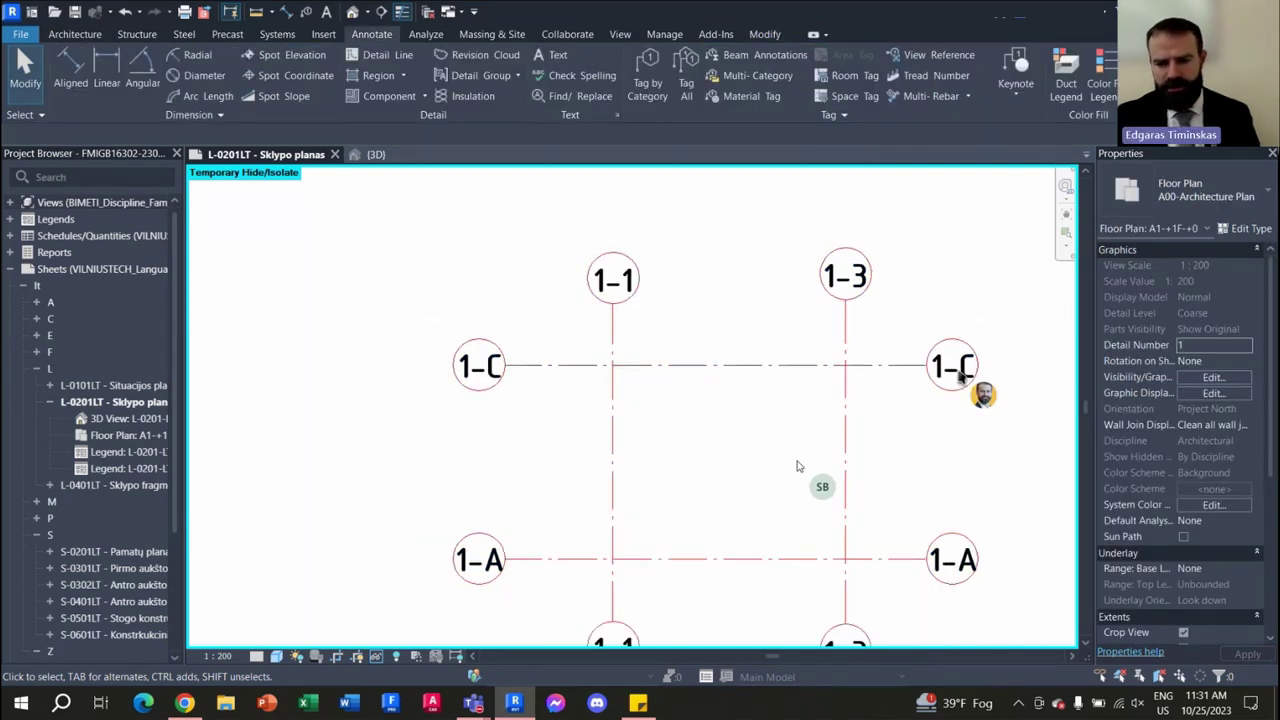
pyautogui.moveTo(798, 466); pyautogui.dragTo(761, 423, button='middle')
pyautogui.scroll(-3, 1180, 520)
pyautogui.scroll(-2, 1235, 525)
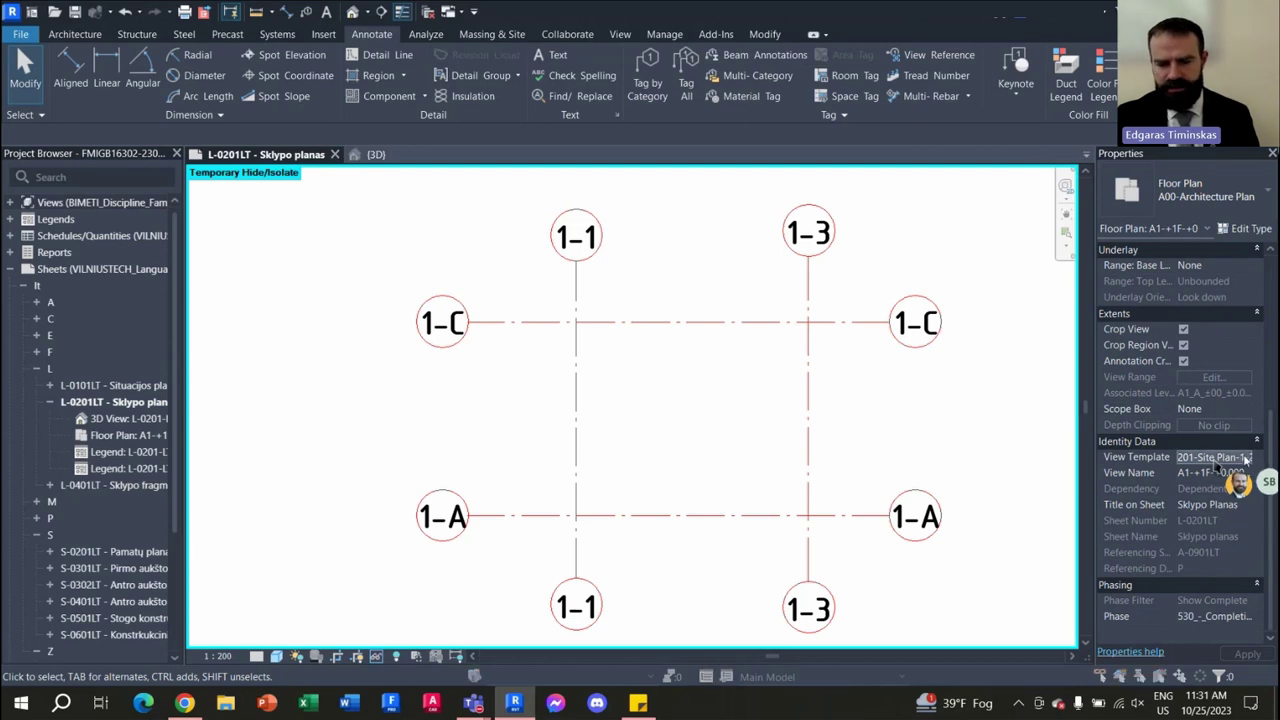
# - Turn on Reference Planes in the L-0201-Site Plan-1-200 template's annotation visibility overrides
pyautogui.click(1212, 457)
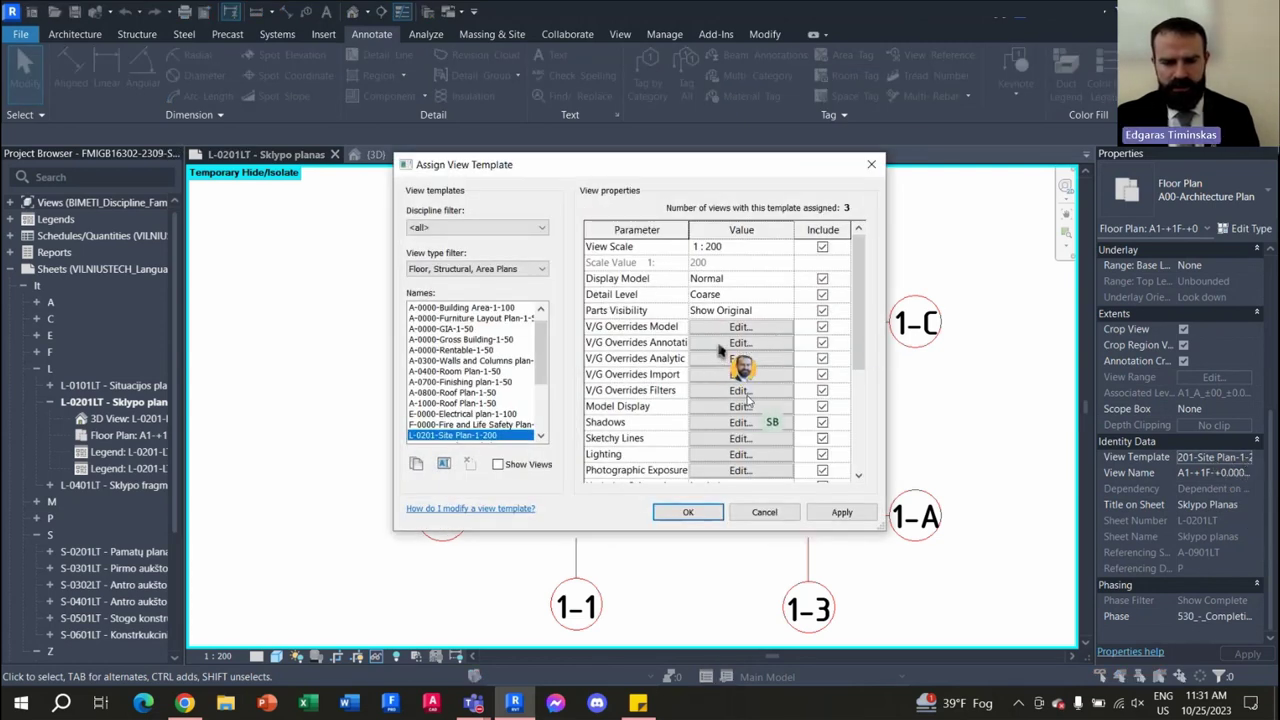
pyautogui.click(718, 344)
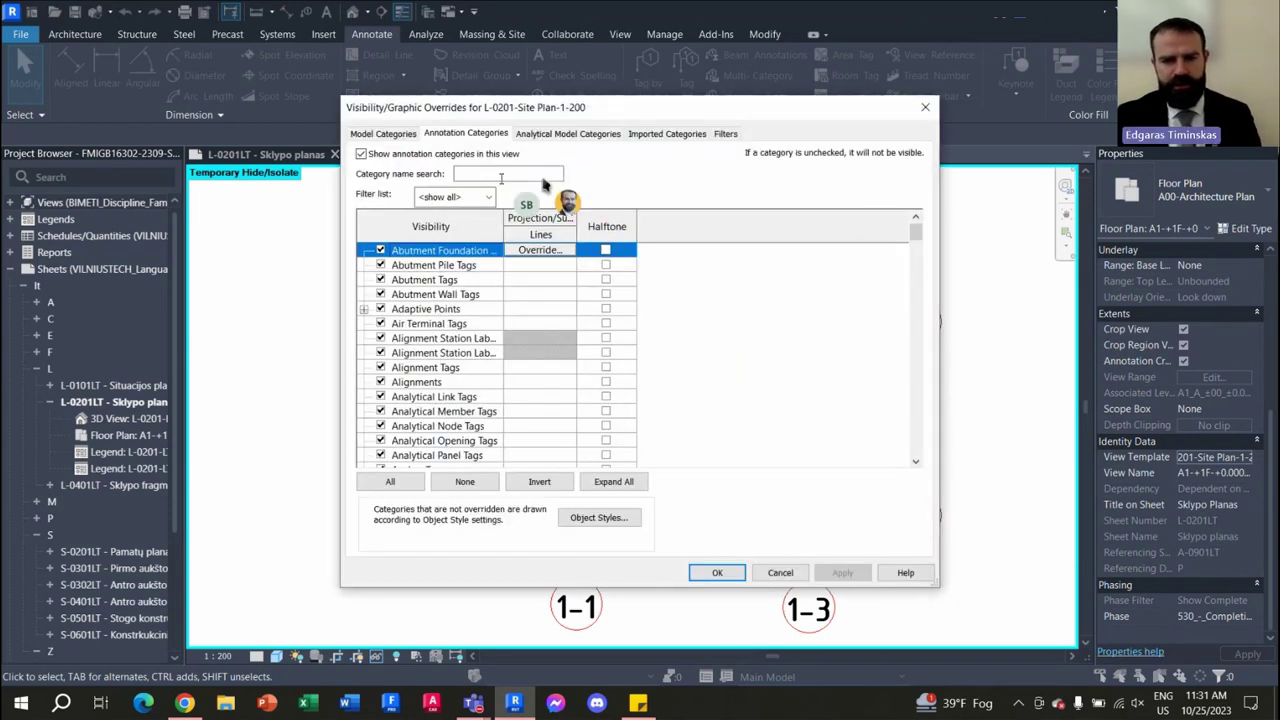
pyautogui.click(501, 177)
pyautogui.write('refer')
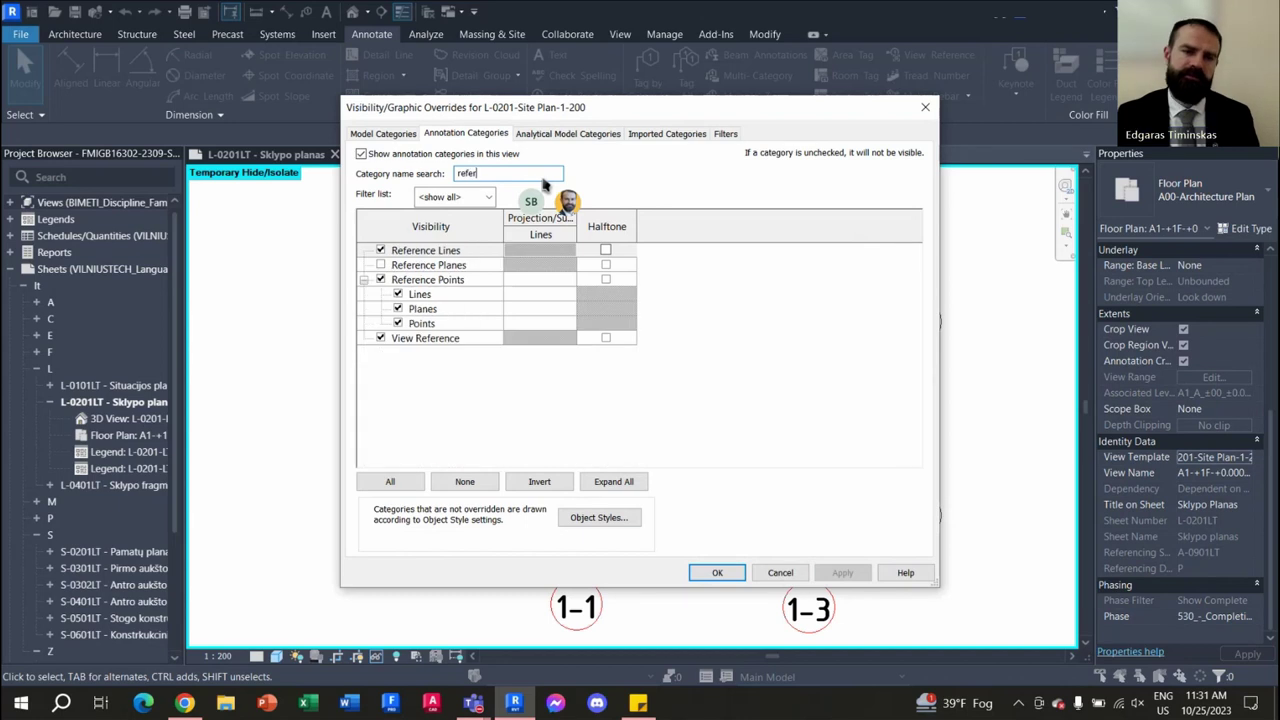
pyautogui.write('e')
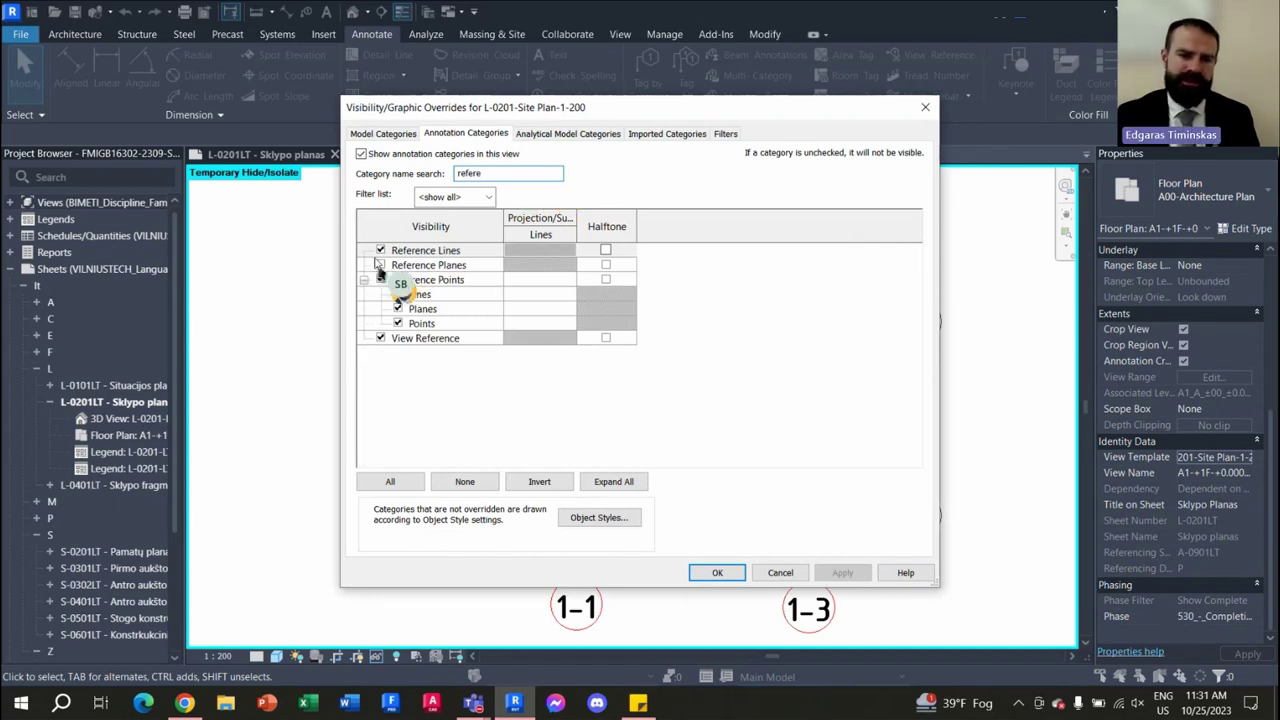
pyautogui.click(380, 265)
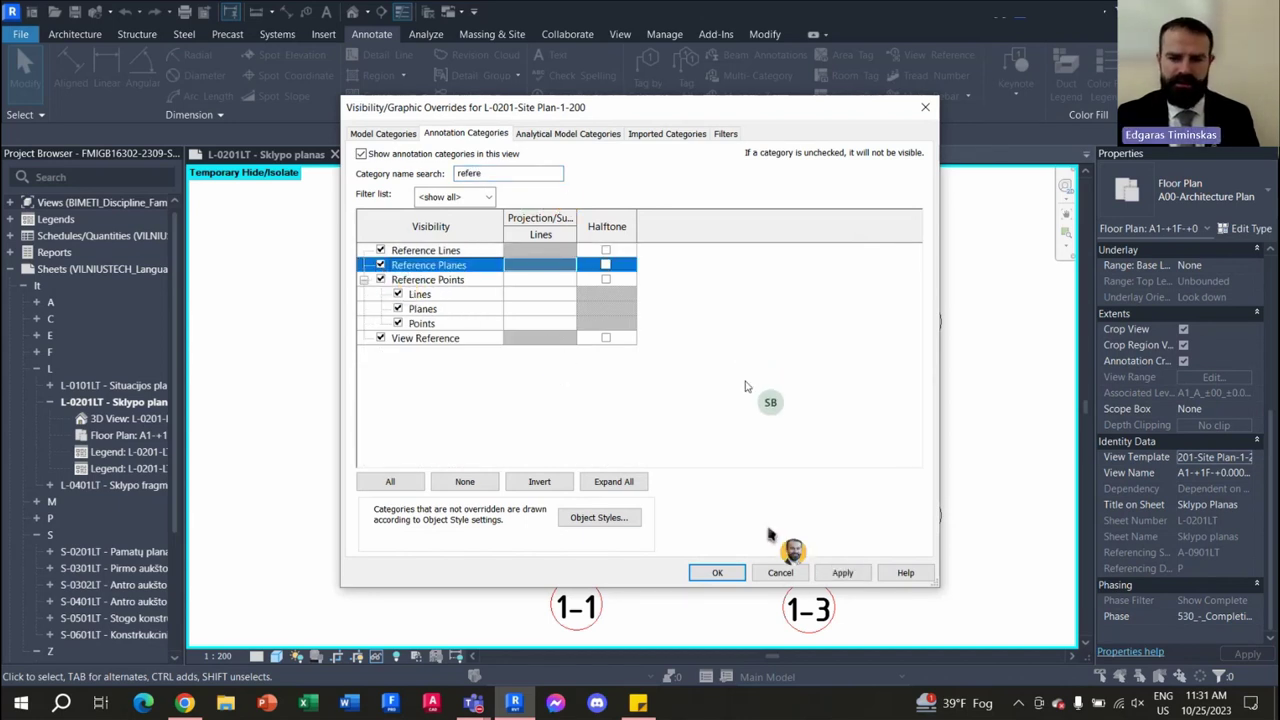
pyautogui.click(720, 574)
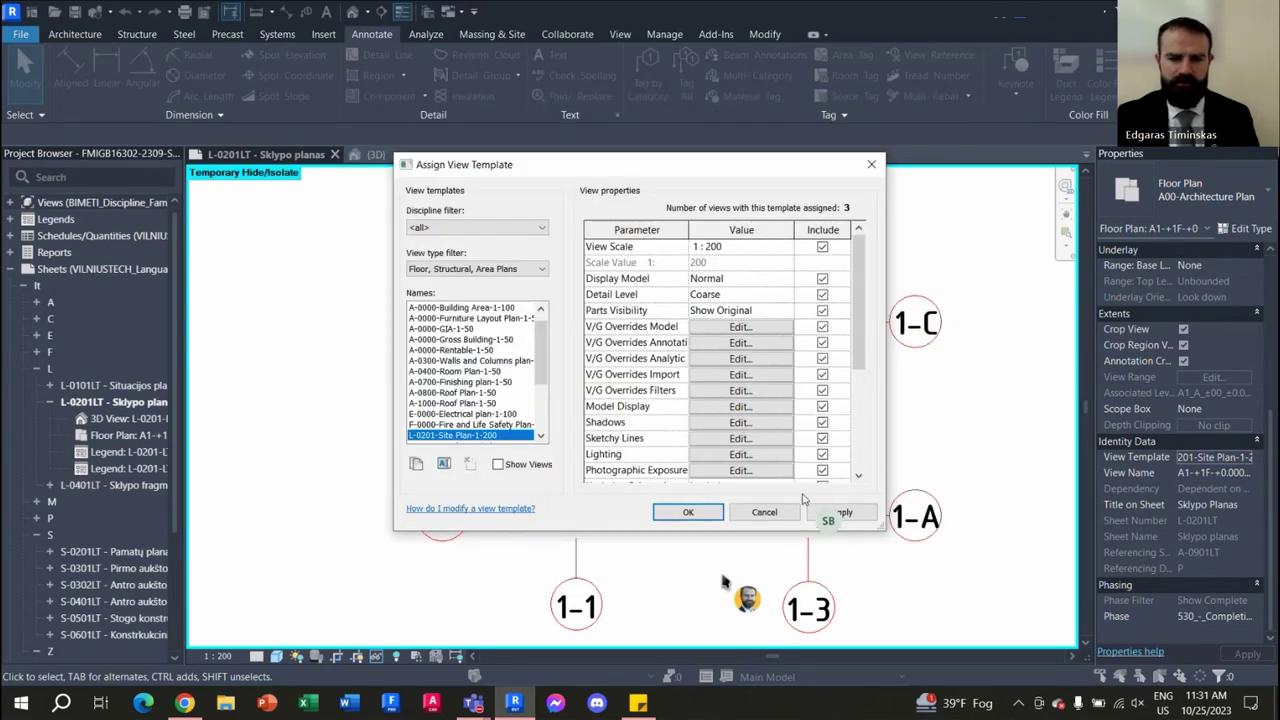
pyautogui.click(688, 514)
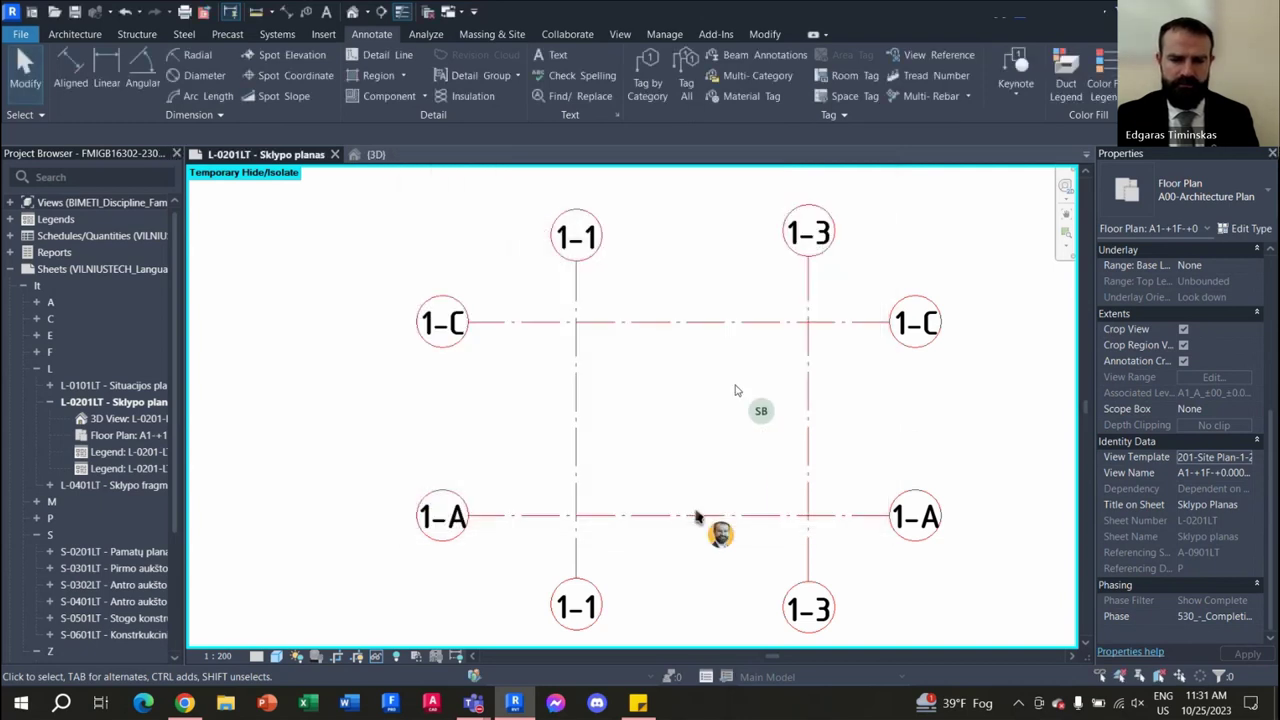
# - Draw a reference plane (RP) from the 1-3/1-C grid intersection after cancelling a first attempt
pyautogui.click(95, 35)
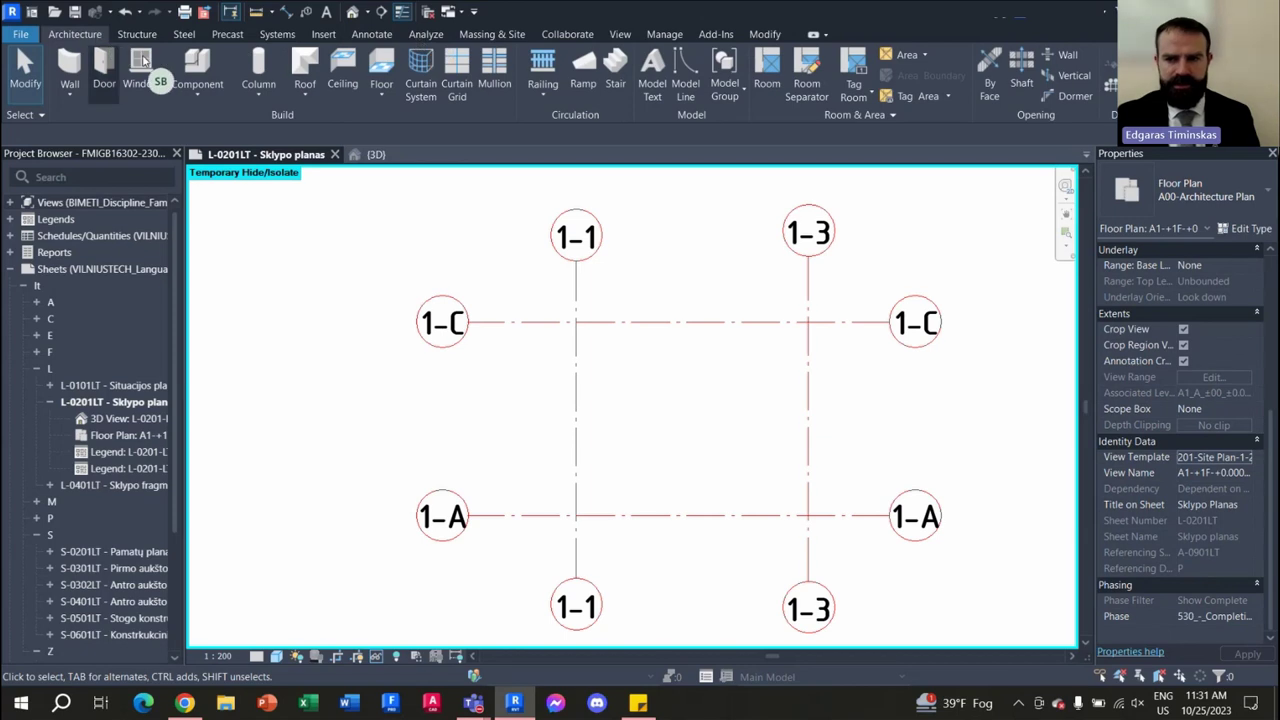
pyautogui.press('r')
pyautogui.press('p')
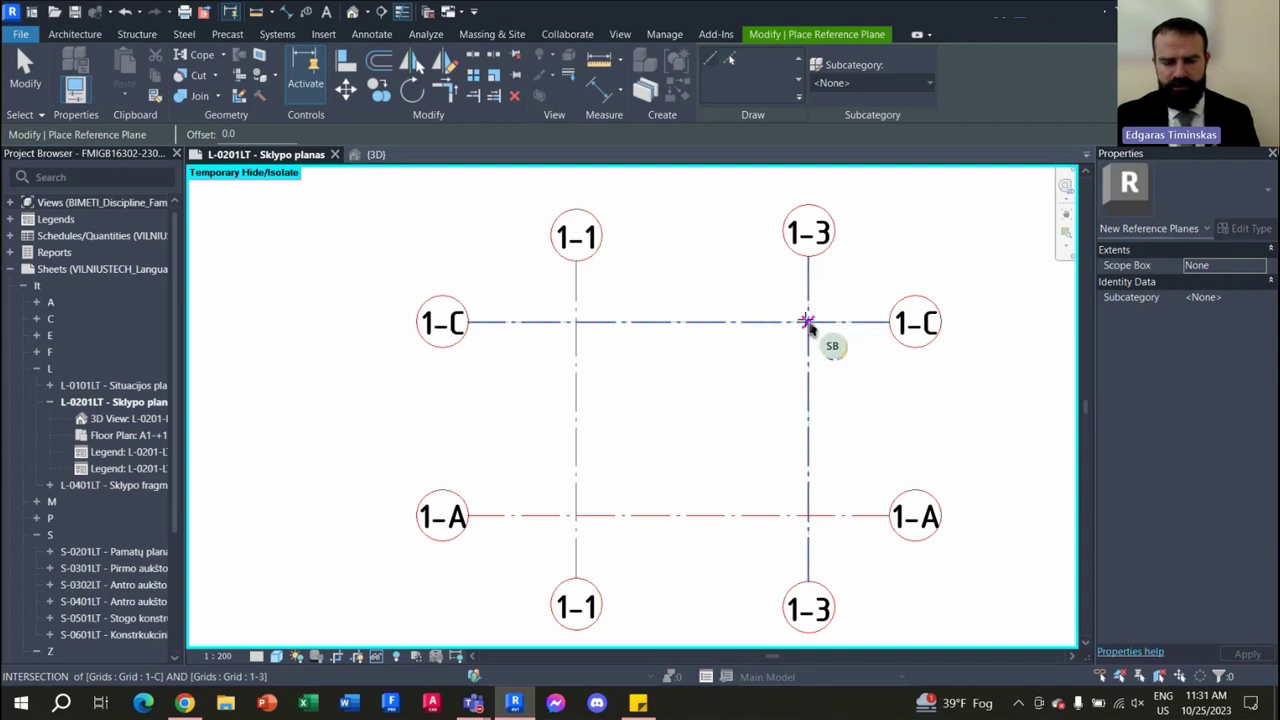
pyautogui.click(806, 322)
pyautogui.press('Escape')
pyautogui.press('Escape')
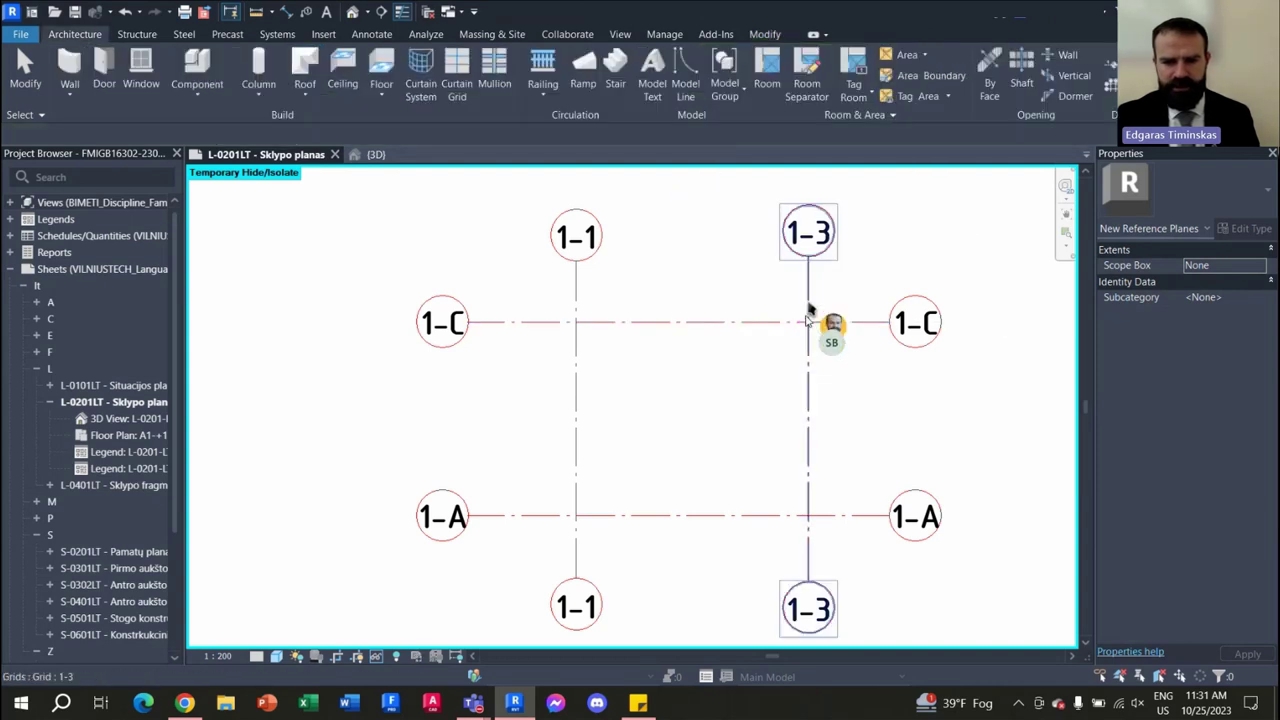
pyautogui.scroll(3, 812, 310)
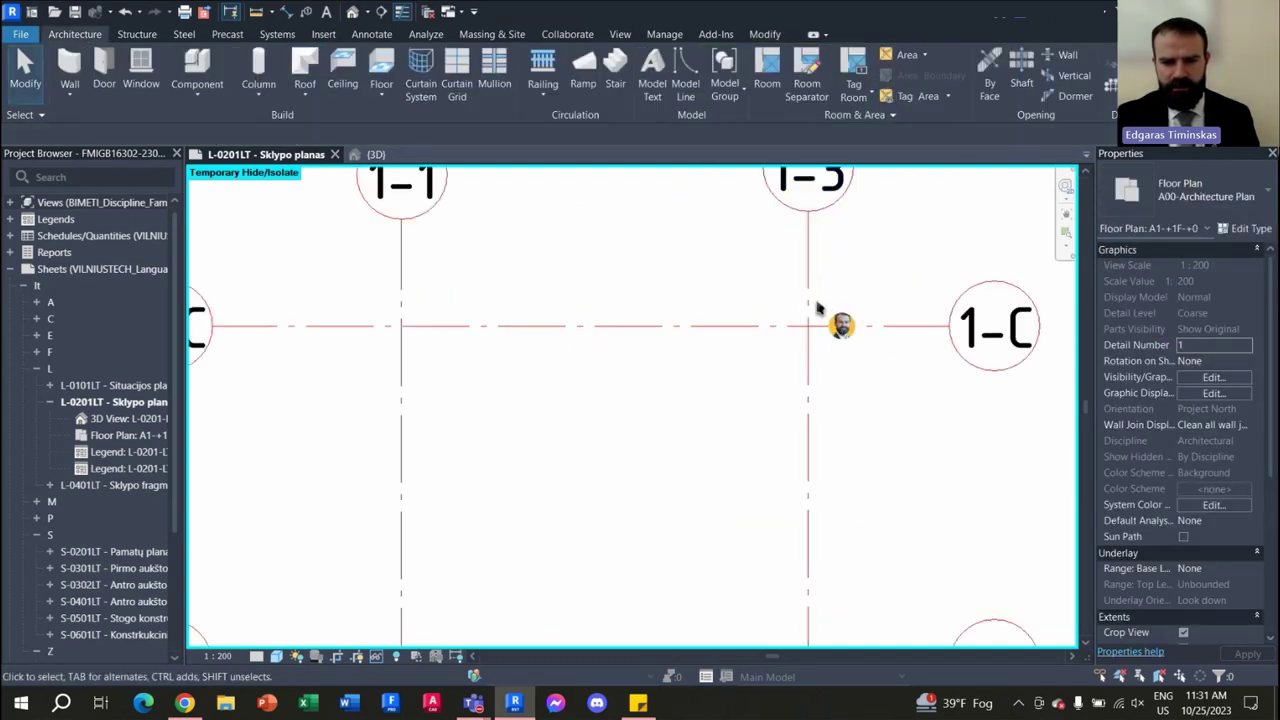
pyautogui.press('r')
pyautogui.press('p')
pyautogui.click(816, 307)
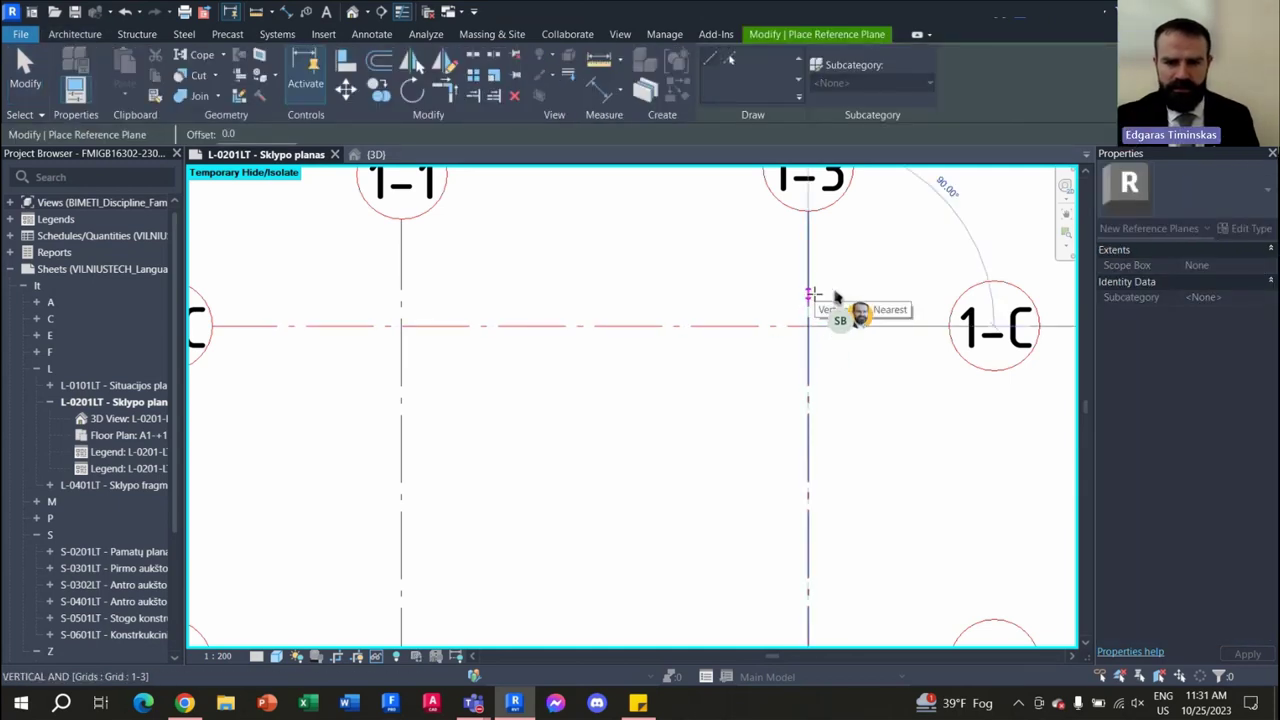
pyautogui.click(834, 296)
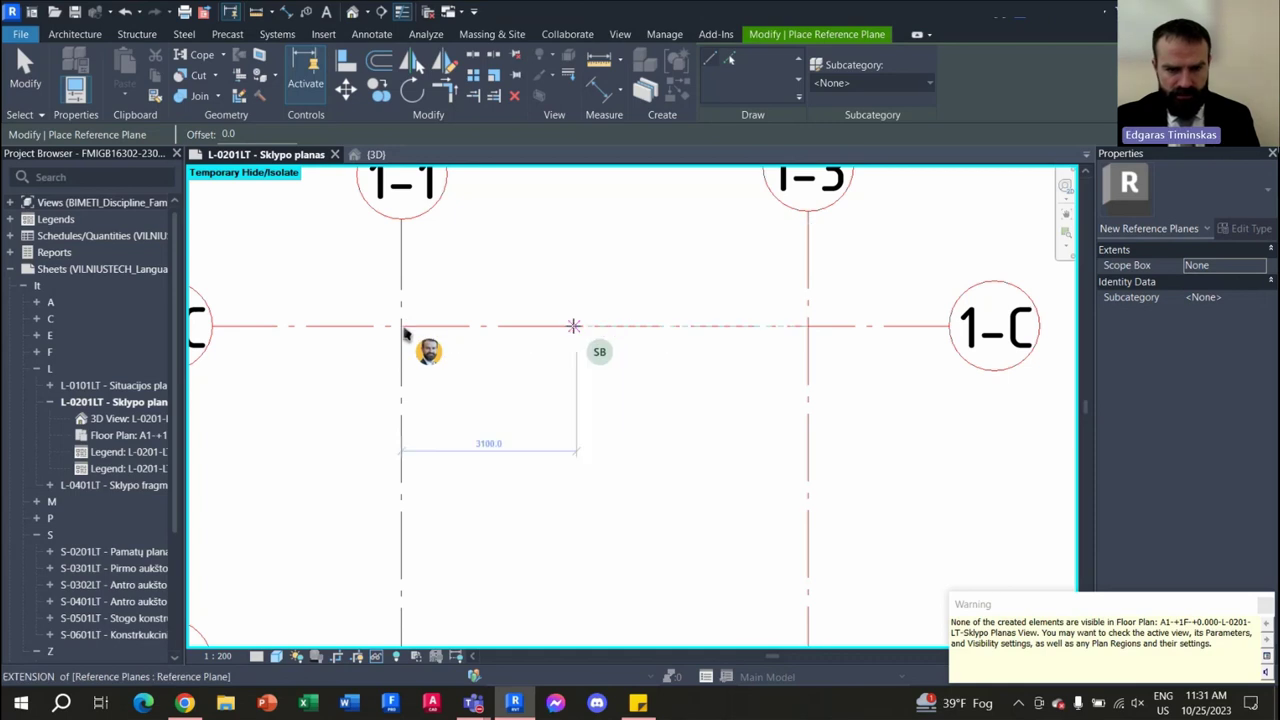
pyautogui.press('Escape')
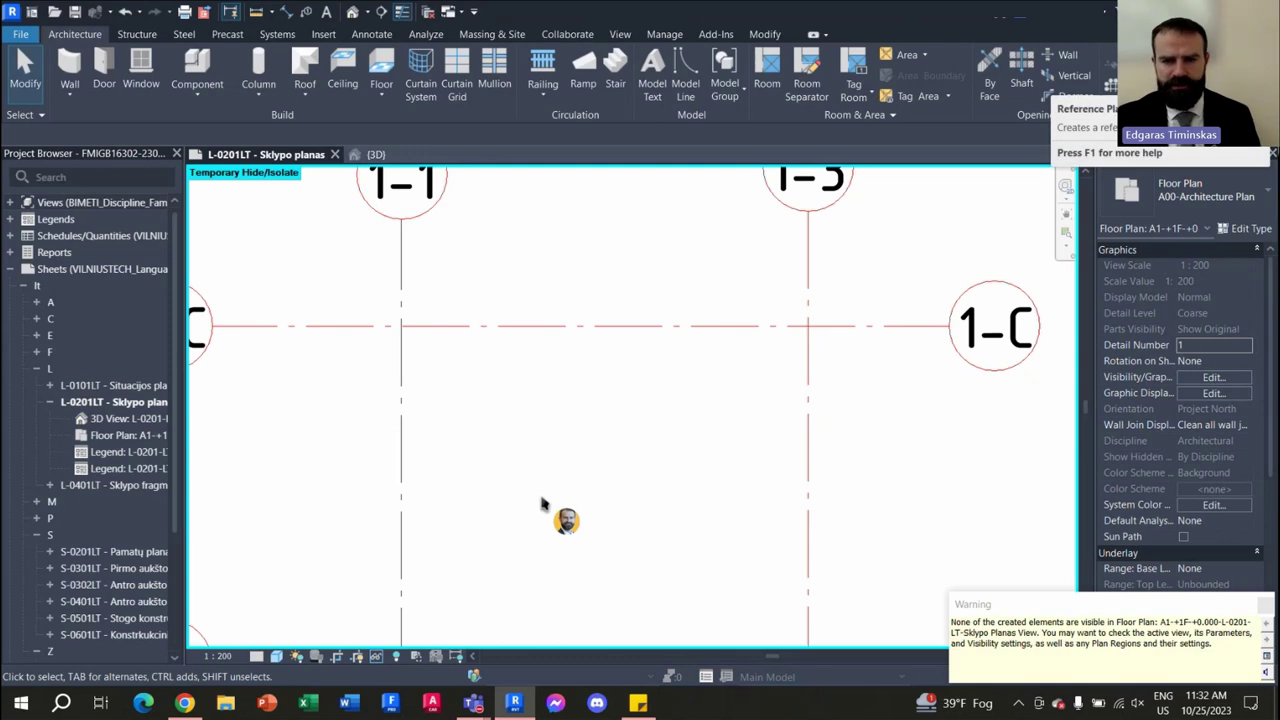
# - Draw reference planes from the 1-C/1-1 intersection toward 1-A and at a second intersection
pyautogui.click(1150, 75)
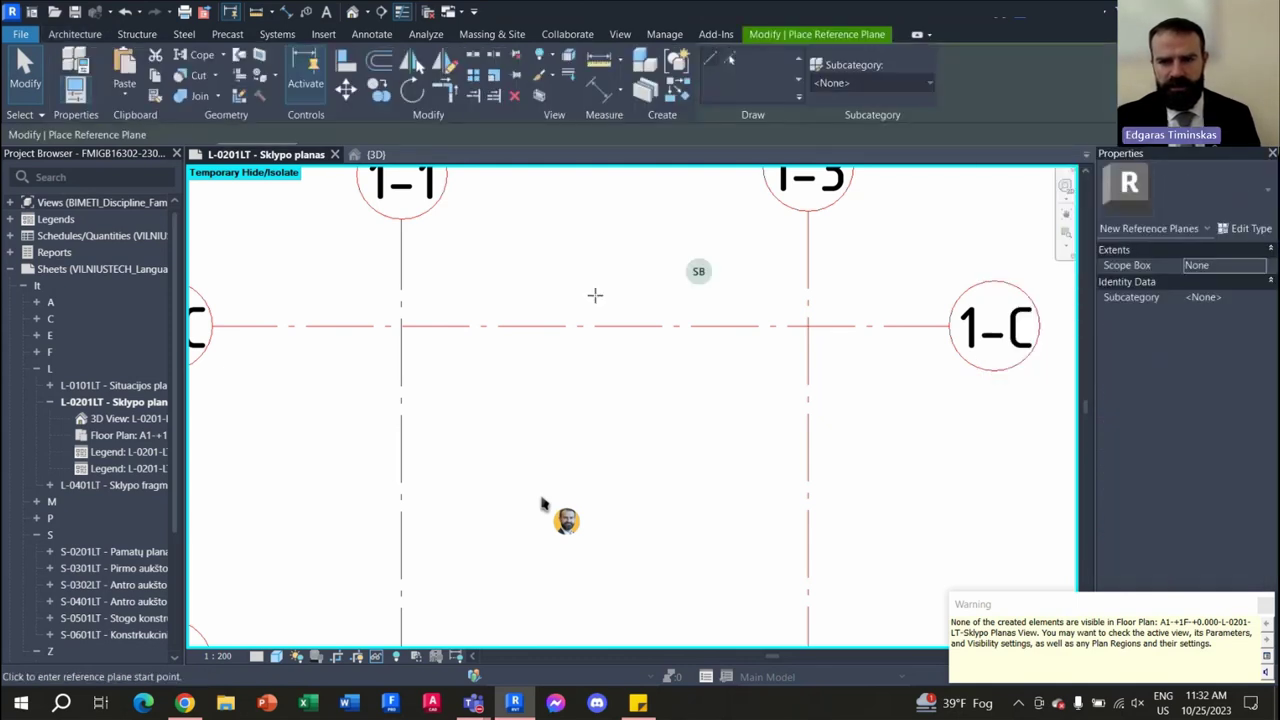
pyautogui.scroll(-2, 475, 455)
pyautogui.scroll(2, 345, 535)
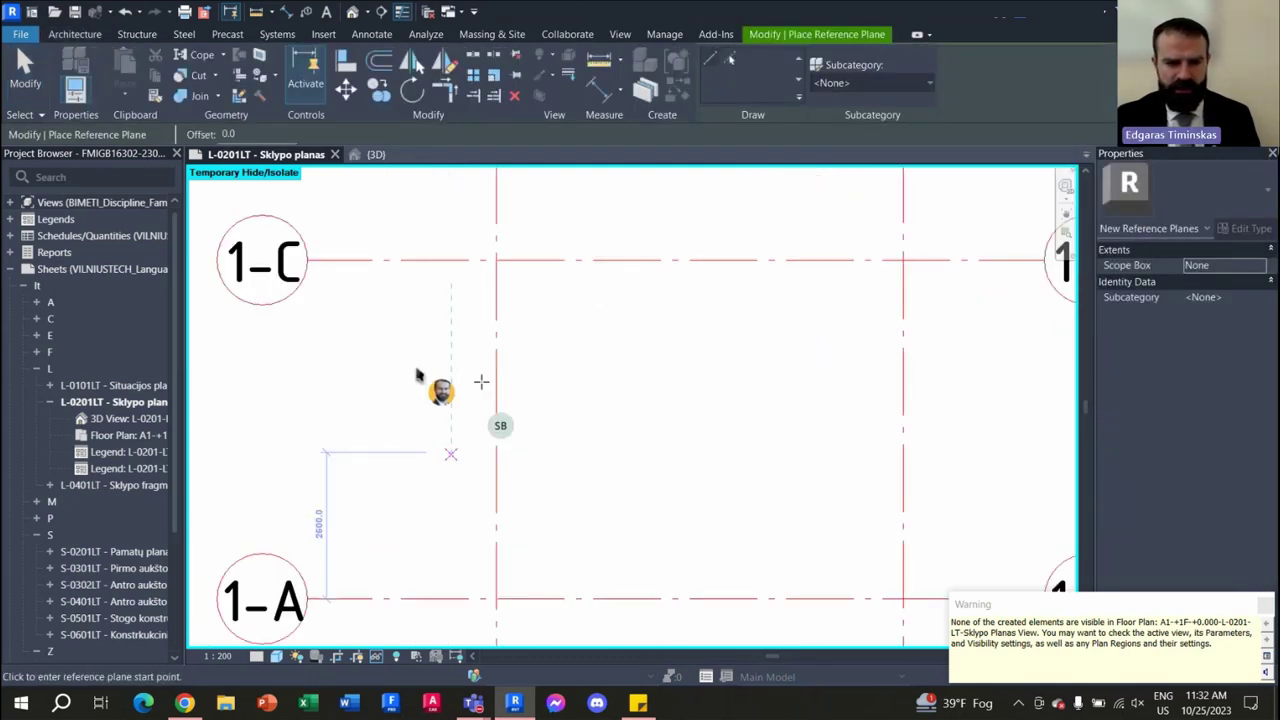
pyautogui.click(497, 261)
pyautogui.click(497, 243)
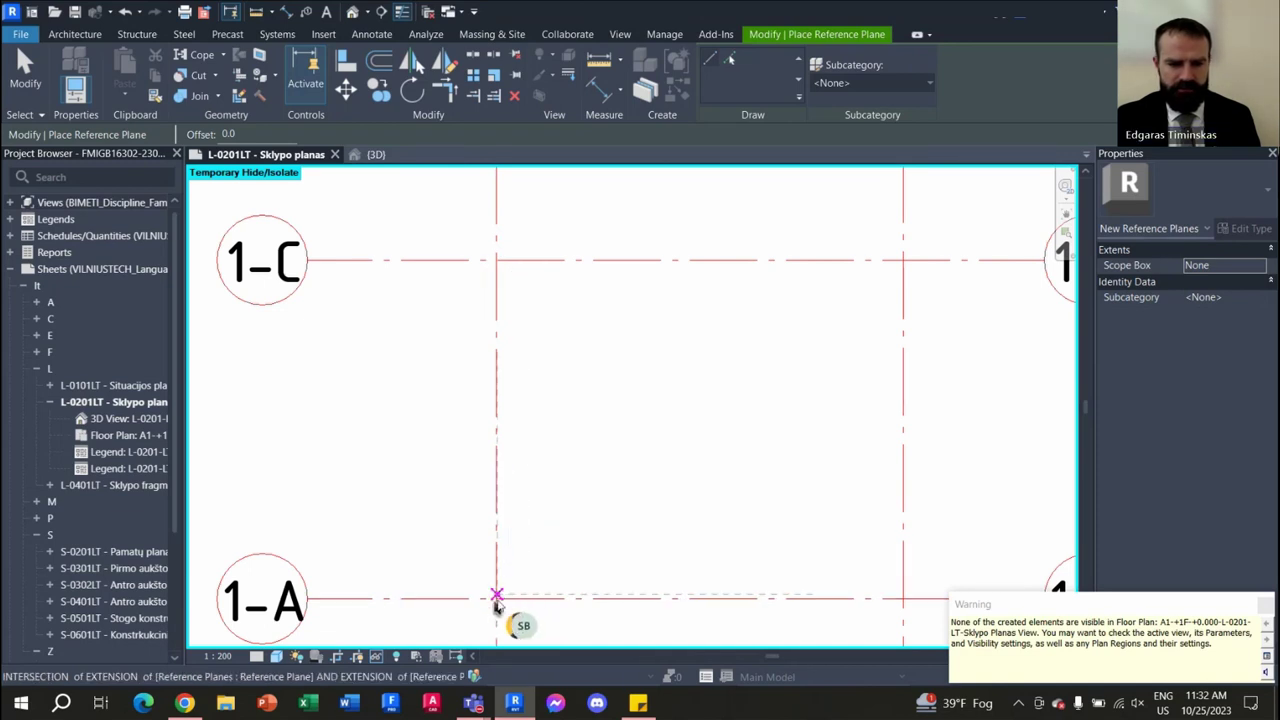
pyautogui.scroll(3, 497, 600)
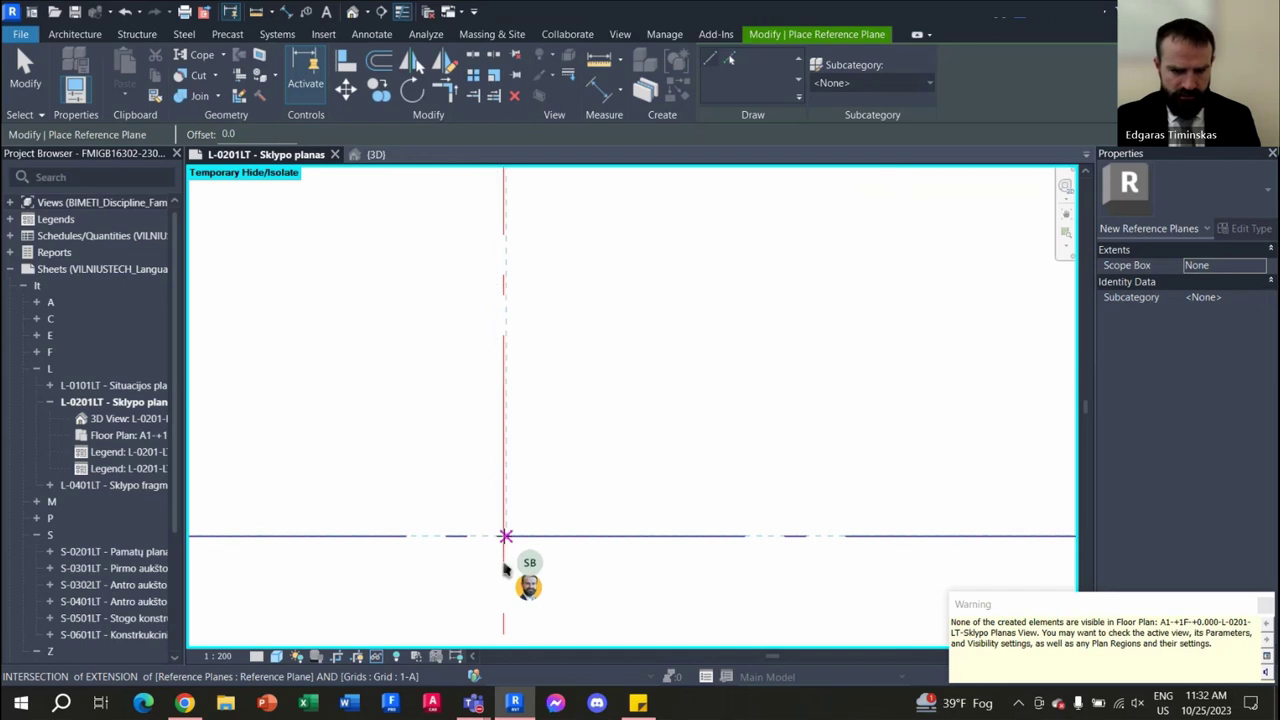
pyautogui.click(509, 551)
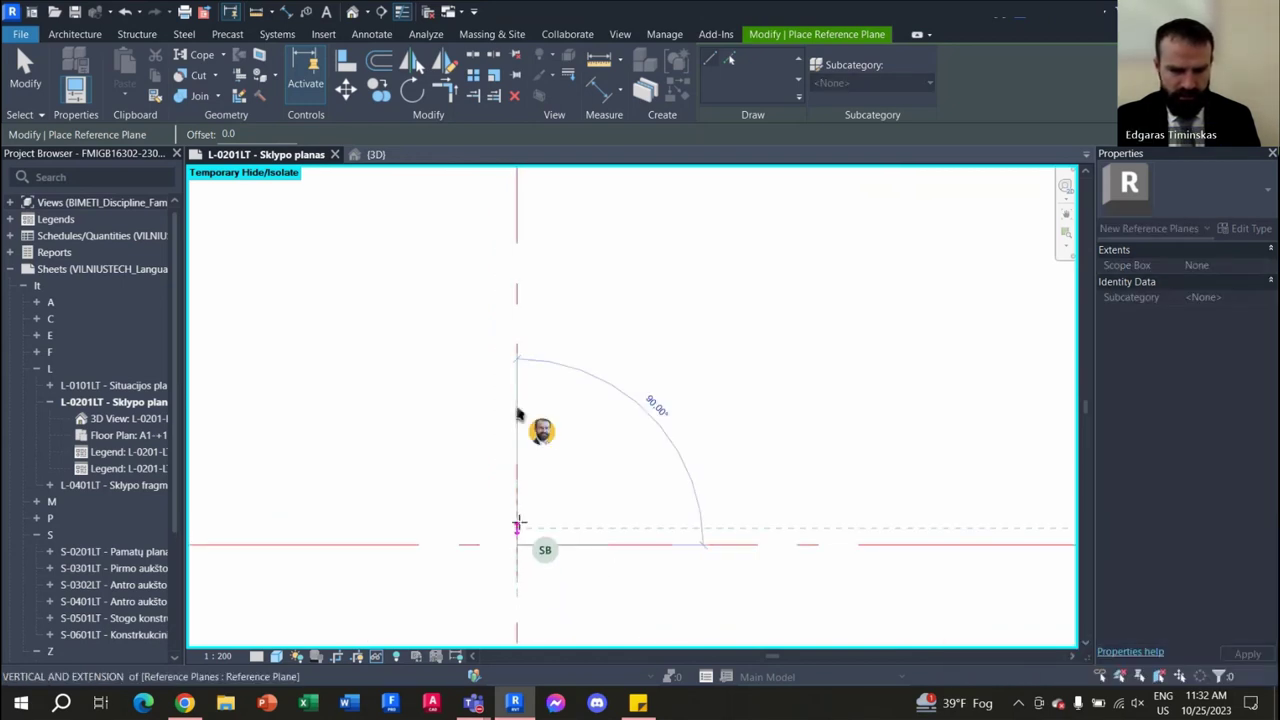
pyautogui.click(517, 517)
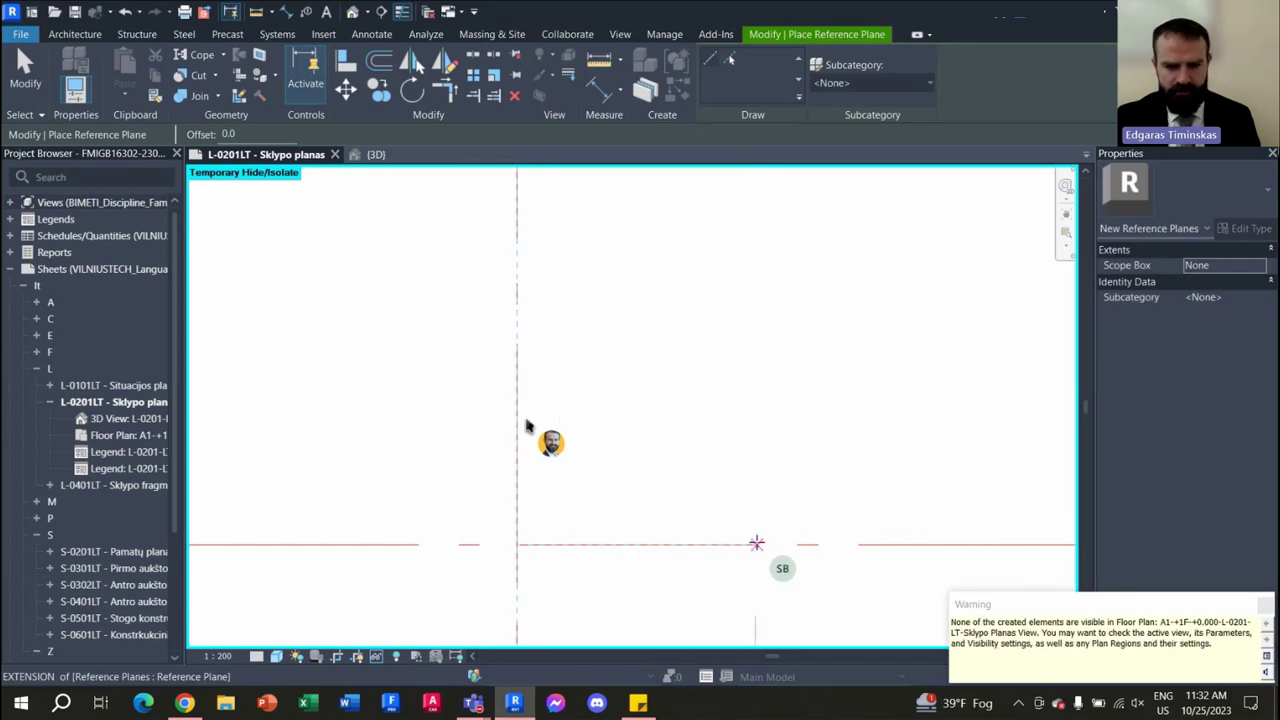
# - Add a vertical reference plane at the intersection, then reset Temporary Hide/Isolate
pyautogui.scroll(-2, 755, 543)
pyautogui.scroll(-2, 756, 542)
pyautogui.scroll(-1, 971, 534)
pyautogui.scroll(1, 966, 563)
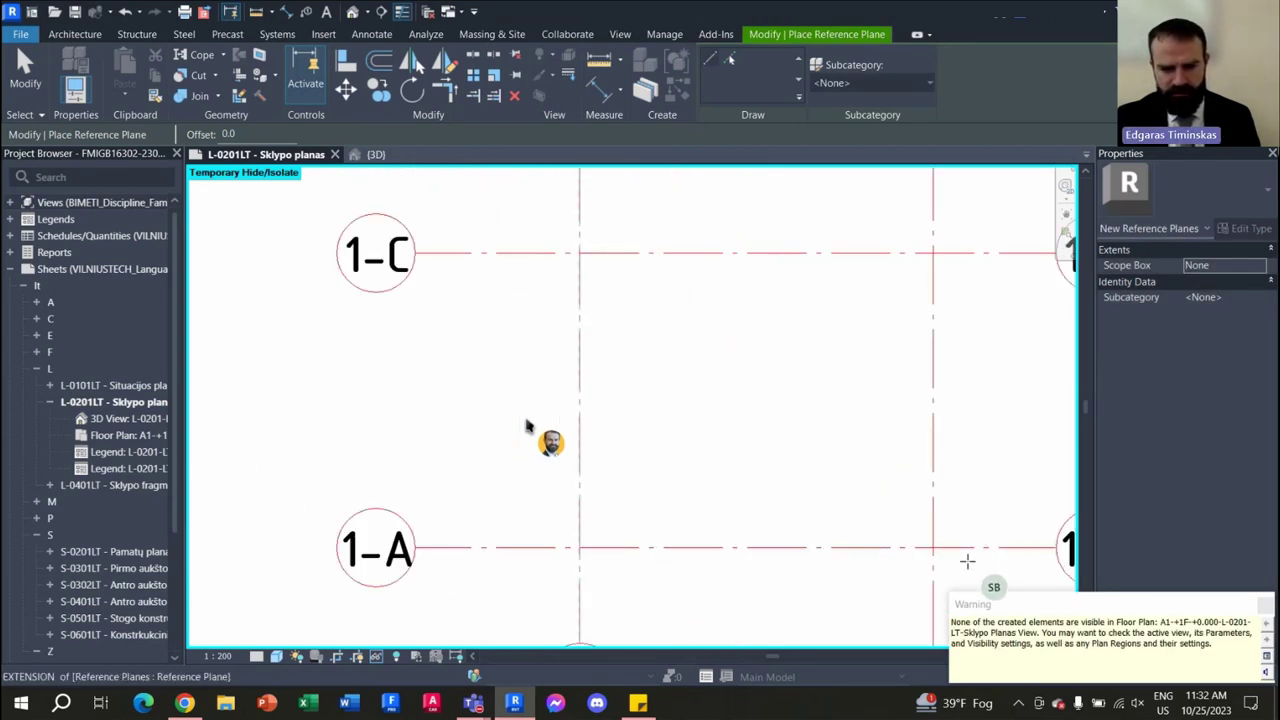
pyautogui.scroll(2, 904, 557)
pyautogui.click(839, 531)
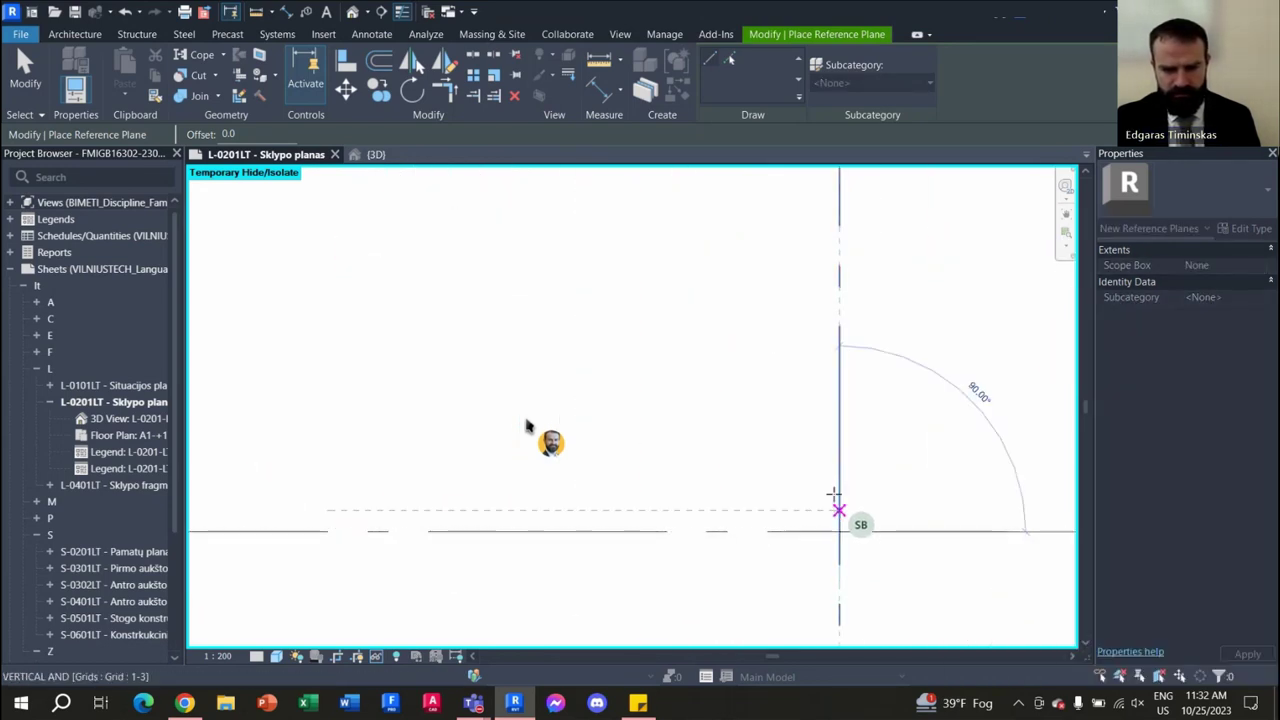
pyautogui.click(839, 466)
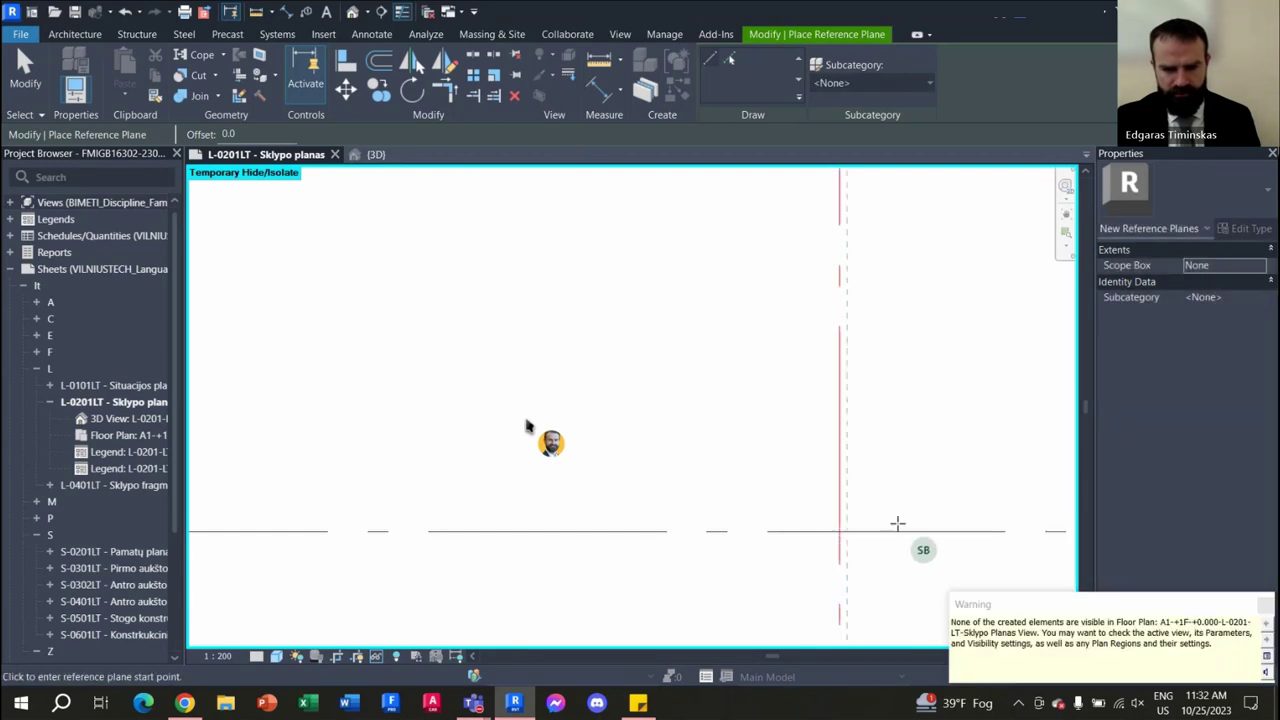
pyautogui.scroll(-2, 897, 523)
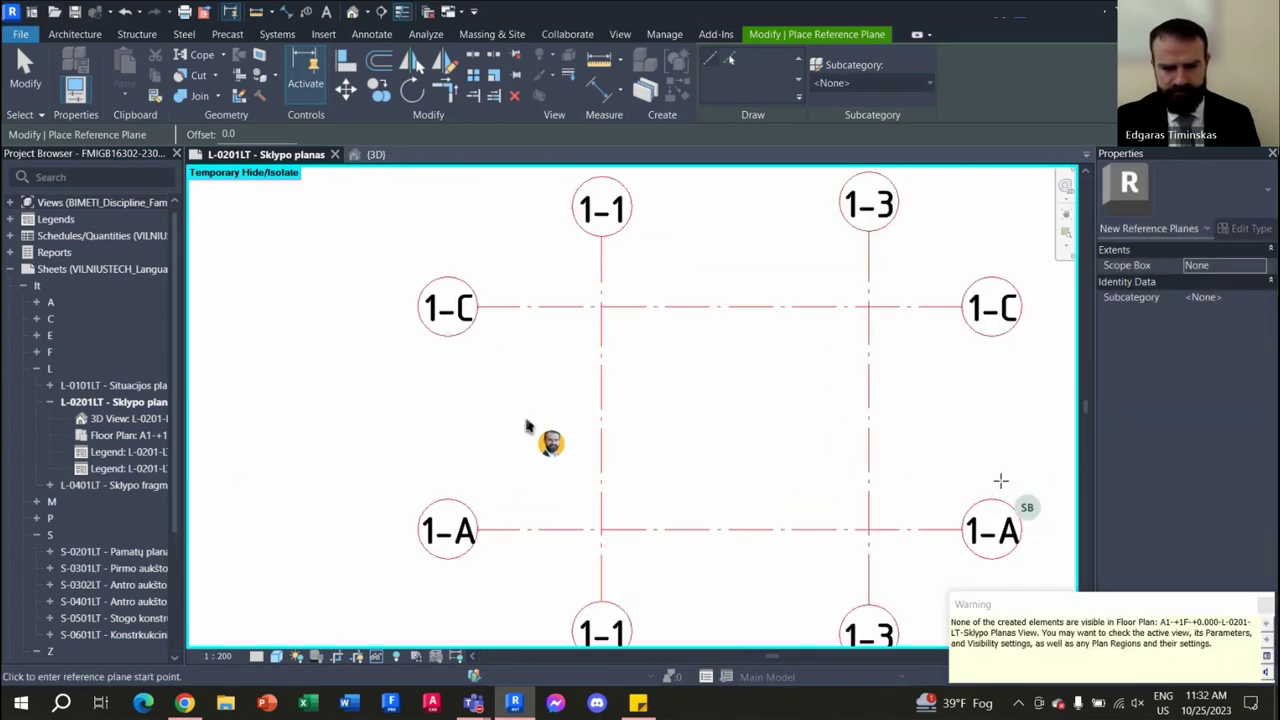
pyautogui.press('Escape')
pyautogui.press('Escape')
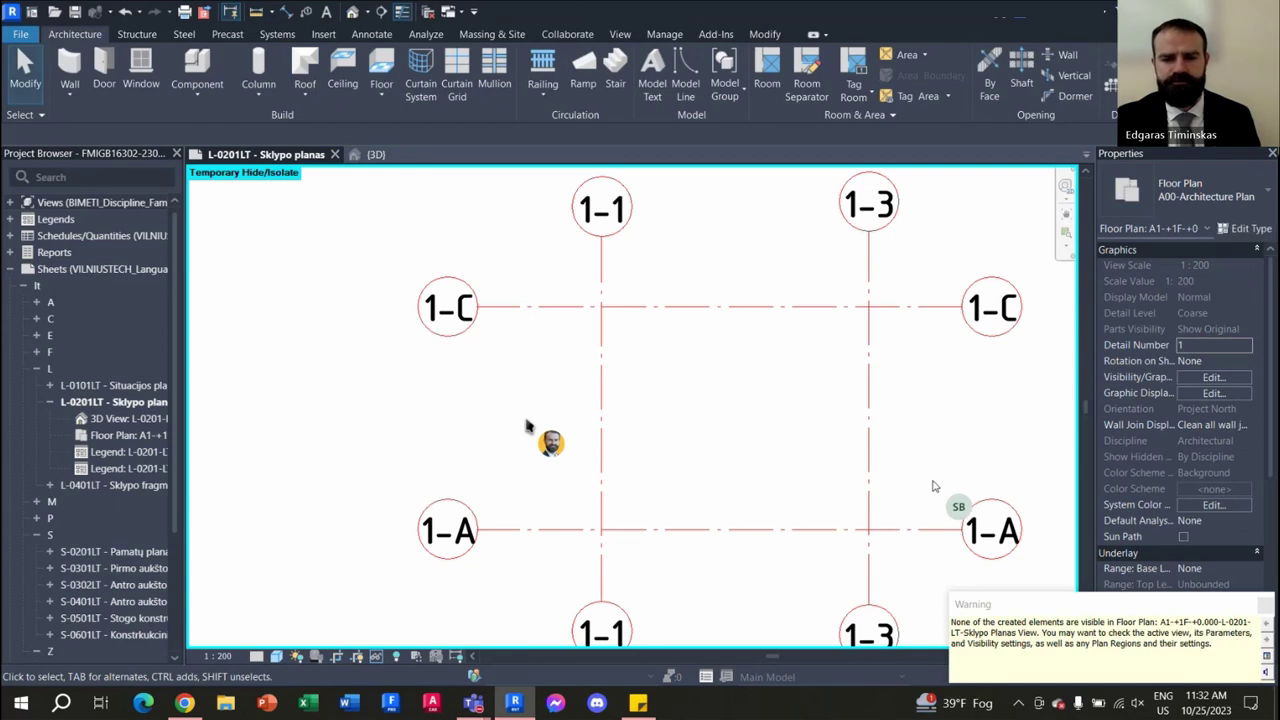
pyautogui.click(376, 657)
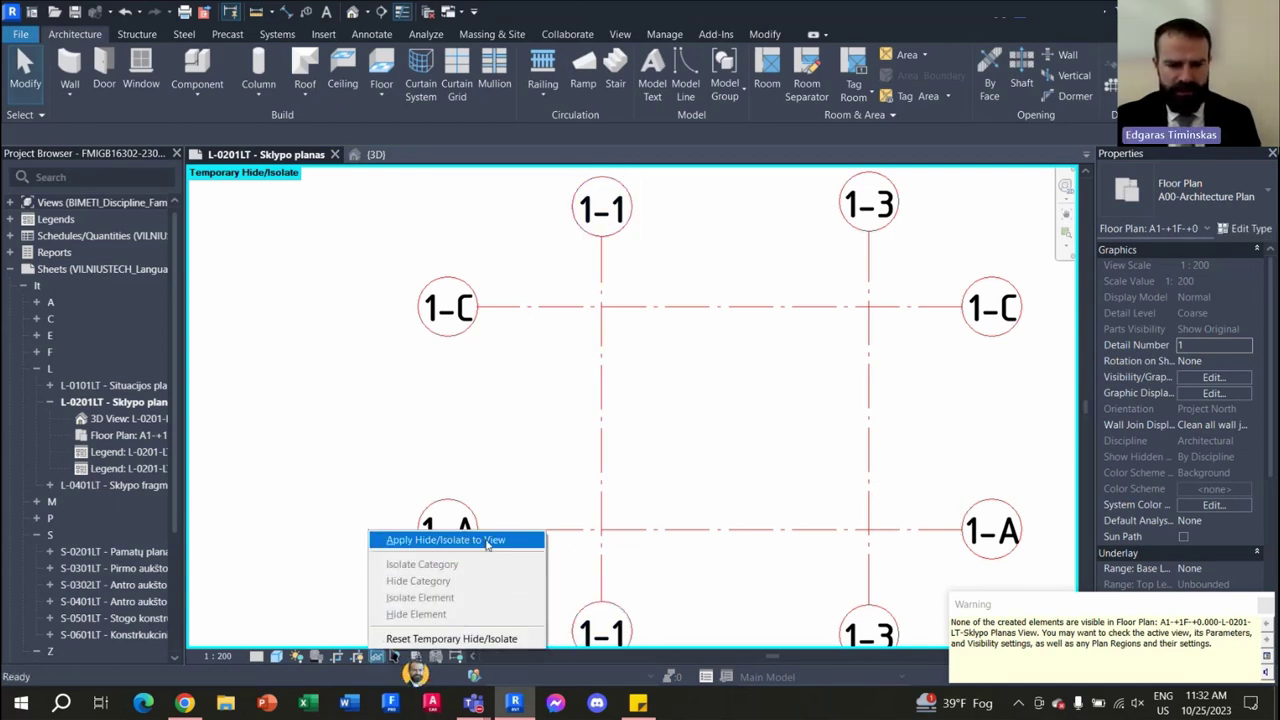
pyautogui.click(451, 638)
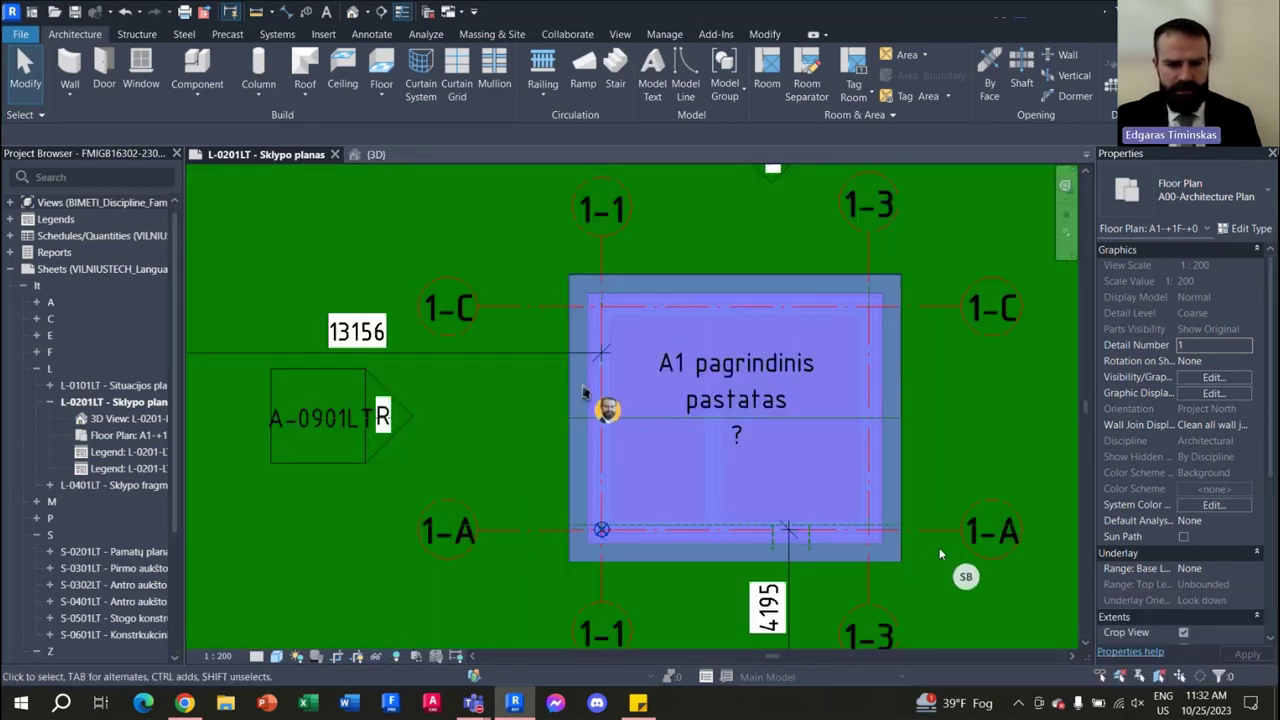
# - Enable temporary view properties and hide all model categories in Visibility/Graphics
pyautogui.click(417, 657)
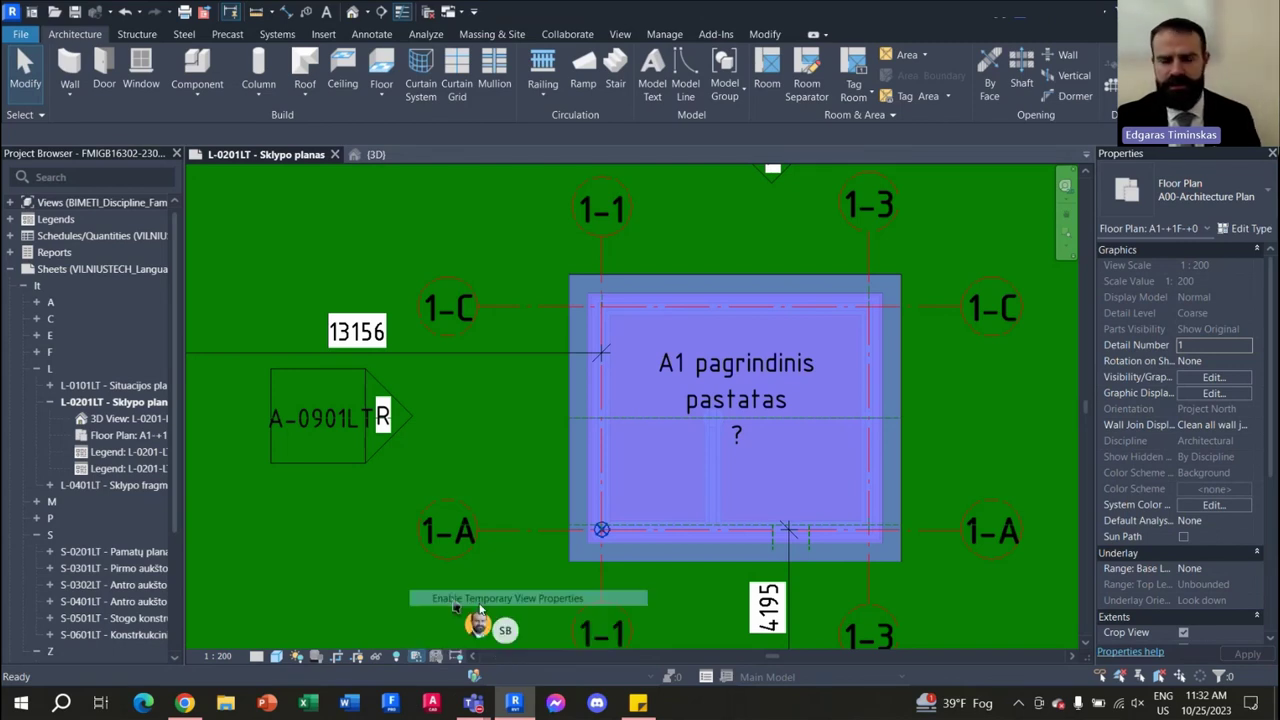
pyautogui.click(470, 598)
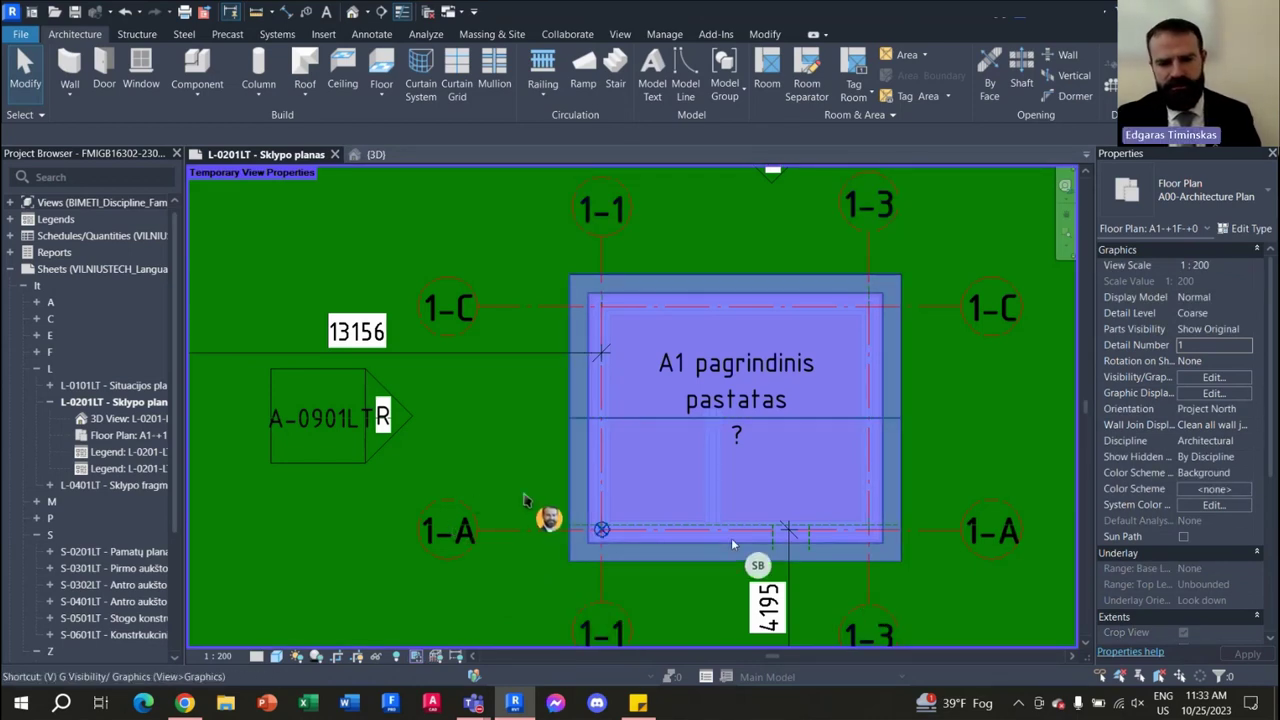
pyautogui.press('g')
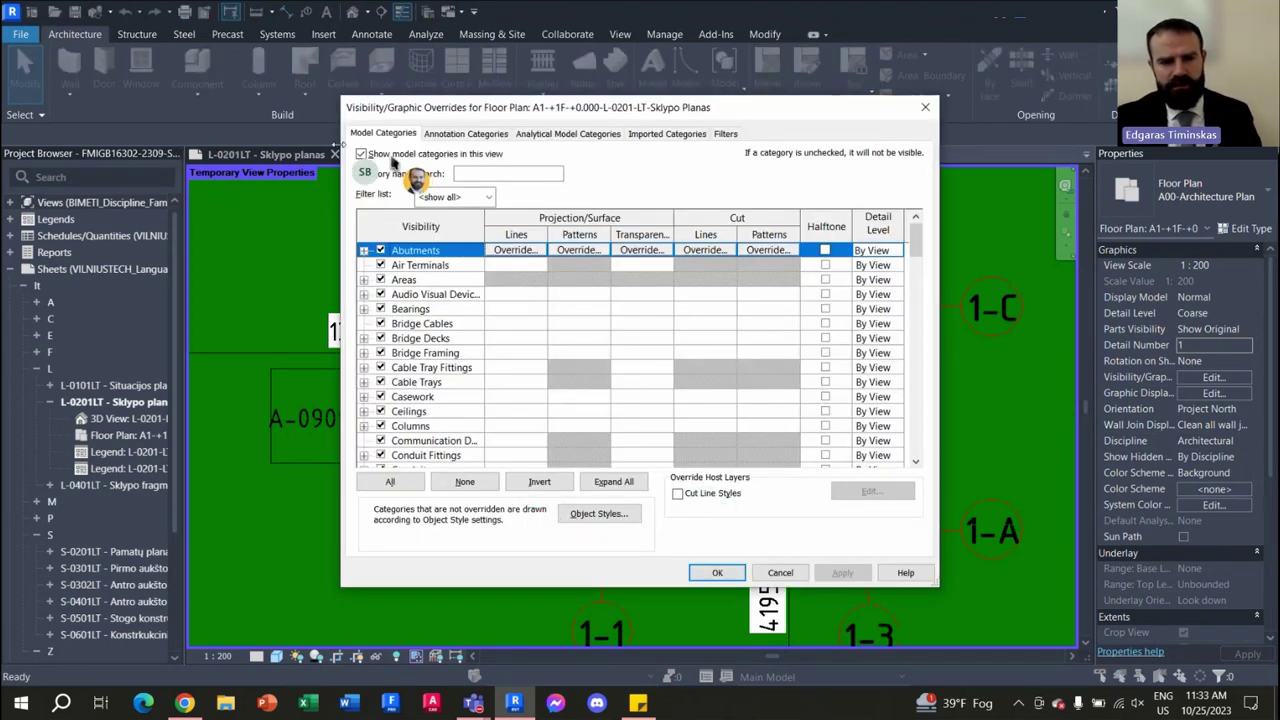
pyautogui.click(363, 155)
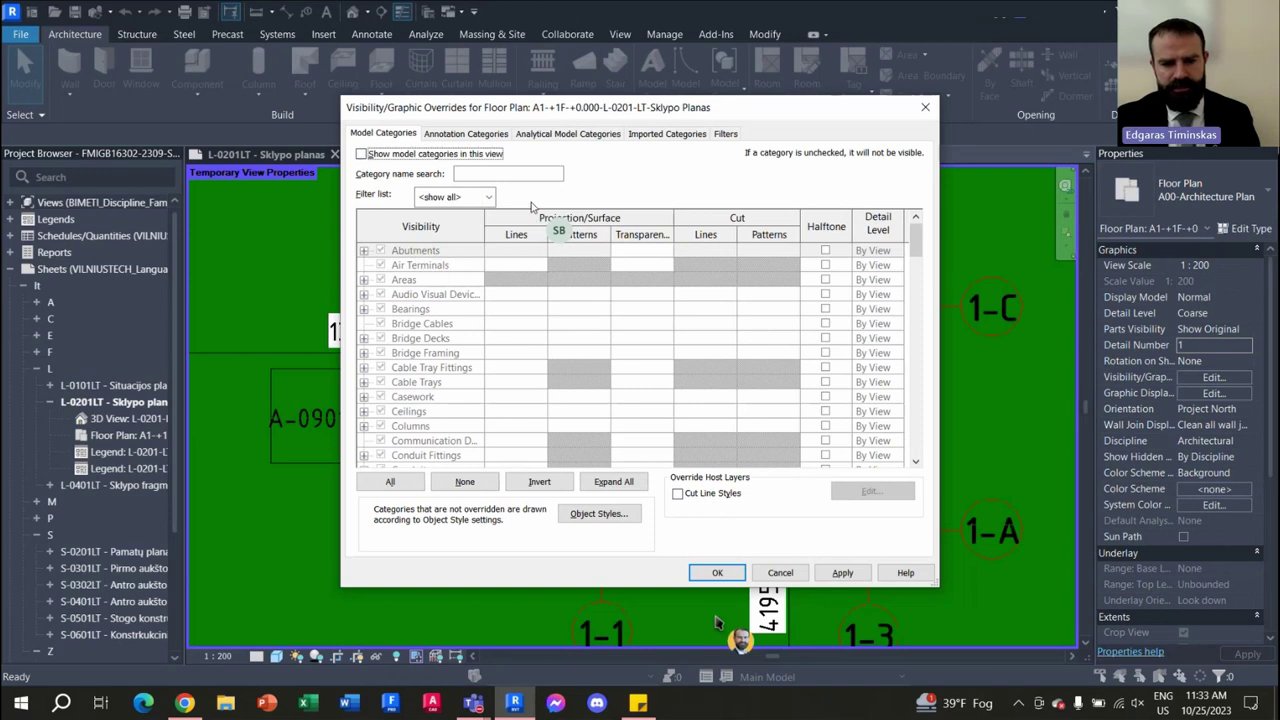
pyautogui.click(716, 574)
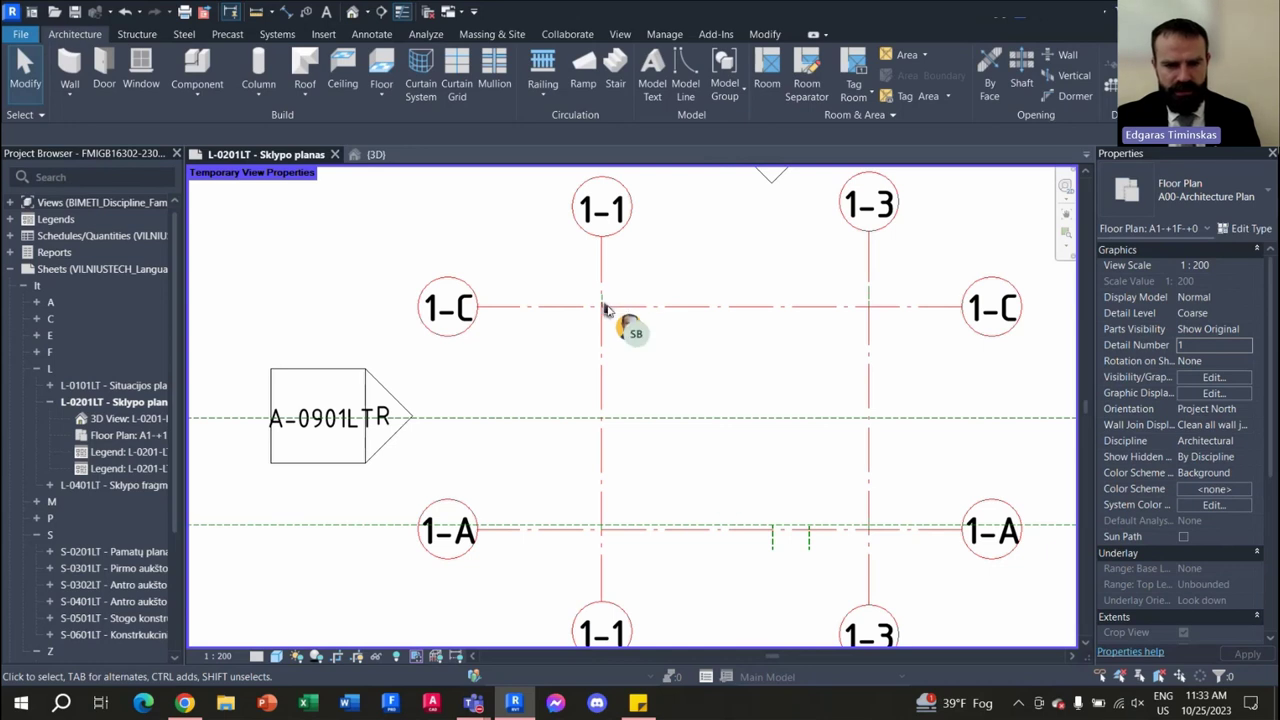
# - Align grid 1-1 and the vertical reference plane so they coincide
pyautogui.scroll(3, 595, 304)
pyautogui.scroll(2, 605, 304)
pyautogui.scroll(1, 610, 304)
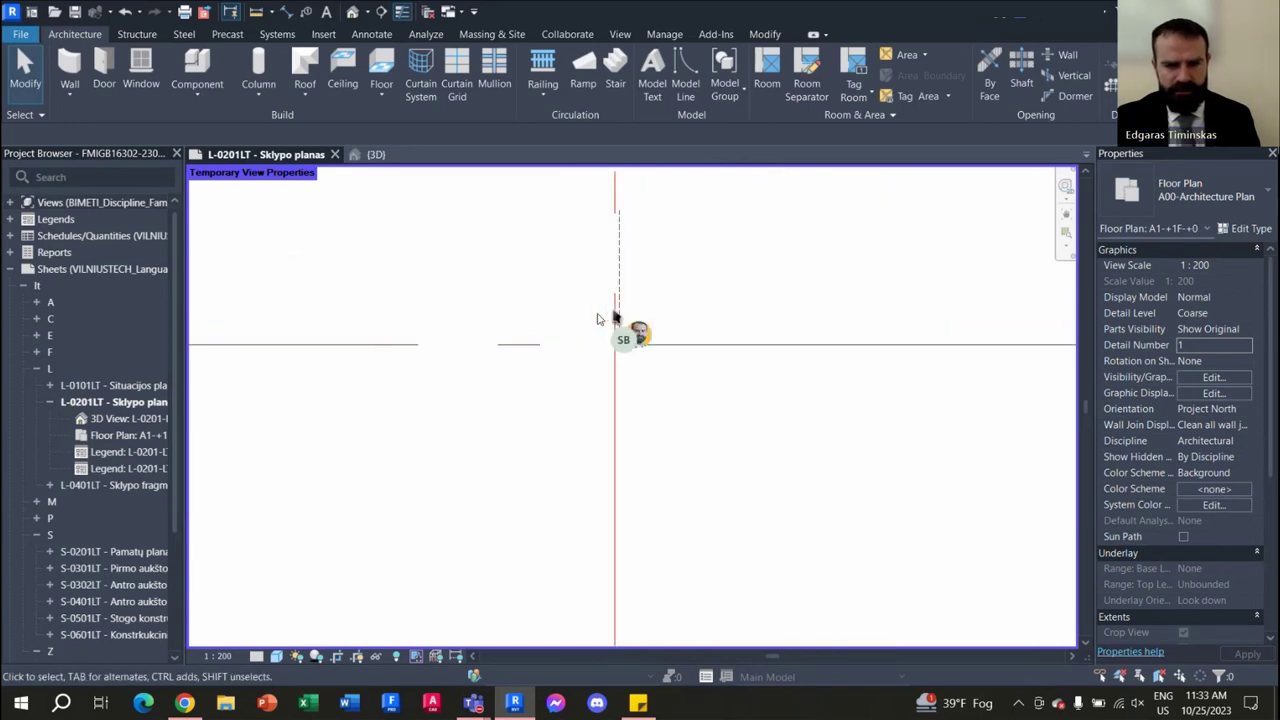
pyautogui.scroll(1, 612, 302)
pyautogui.scroll(1, 614, 303)
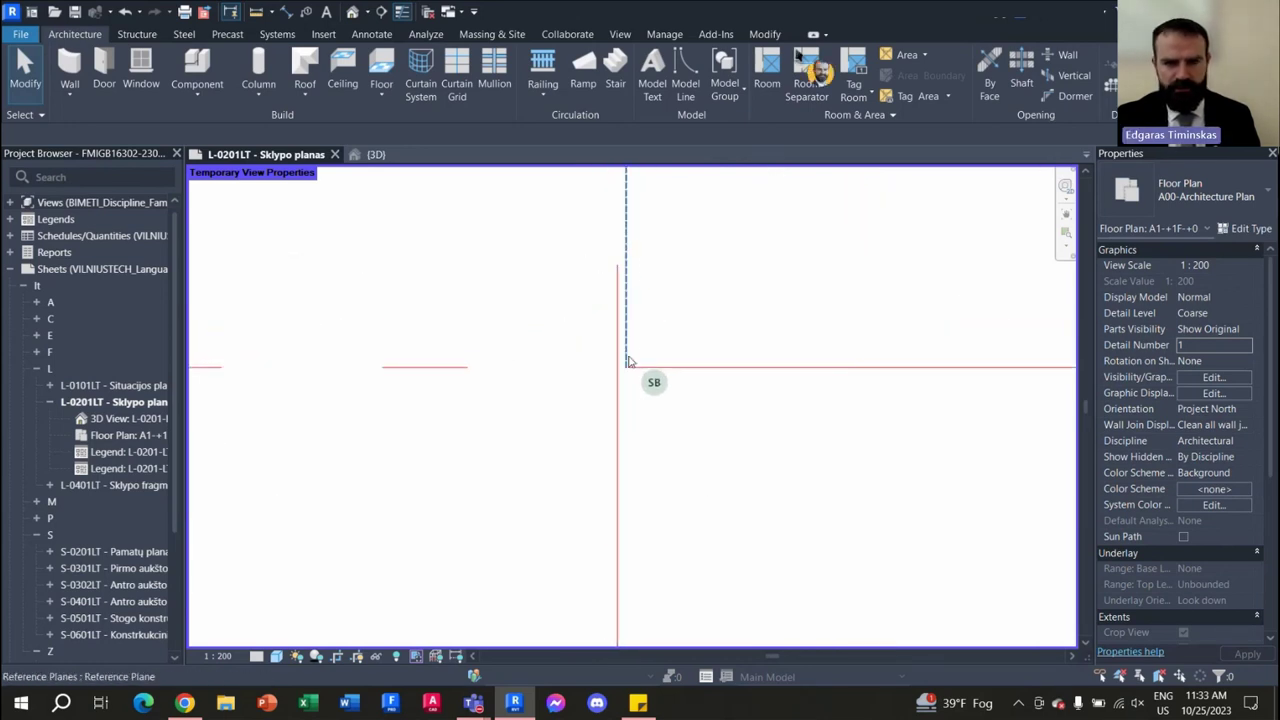
pyautogui.click(768, 36)
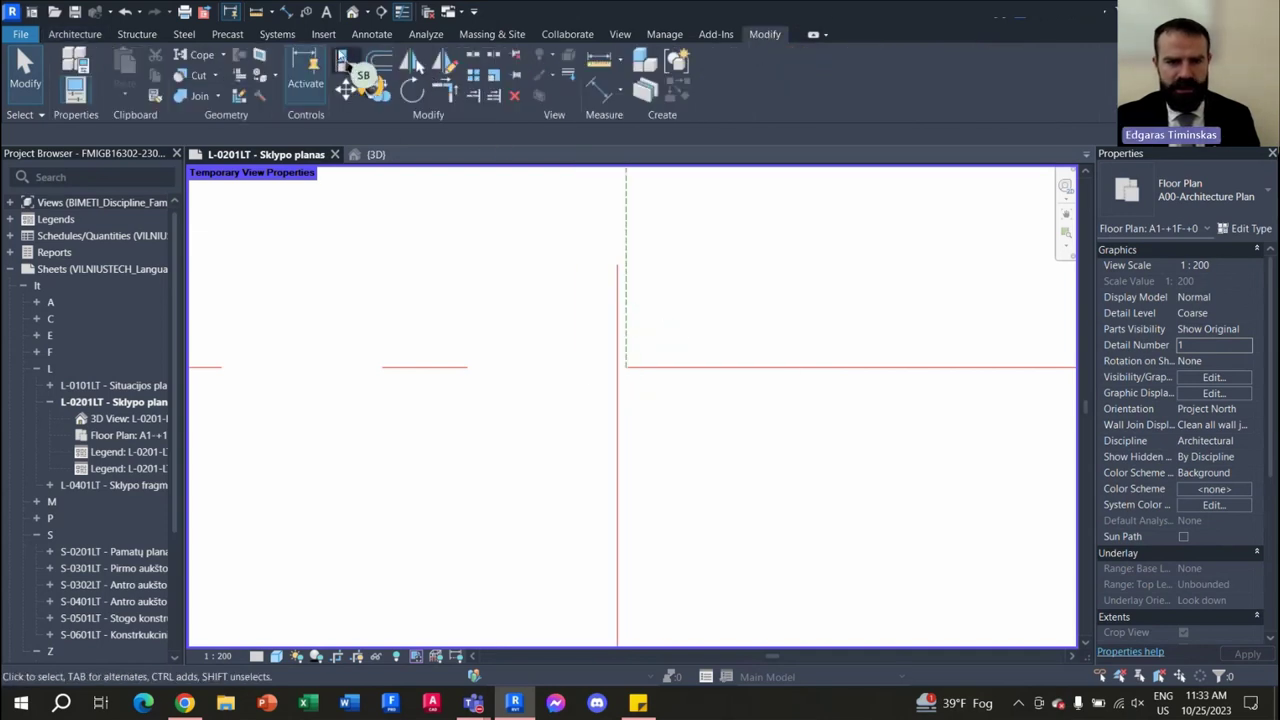
pyautogui.click(346, 62)
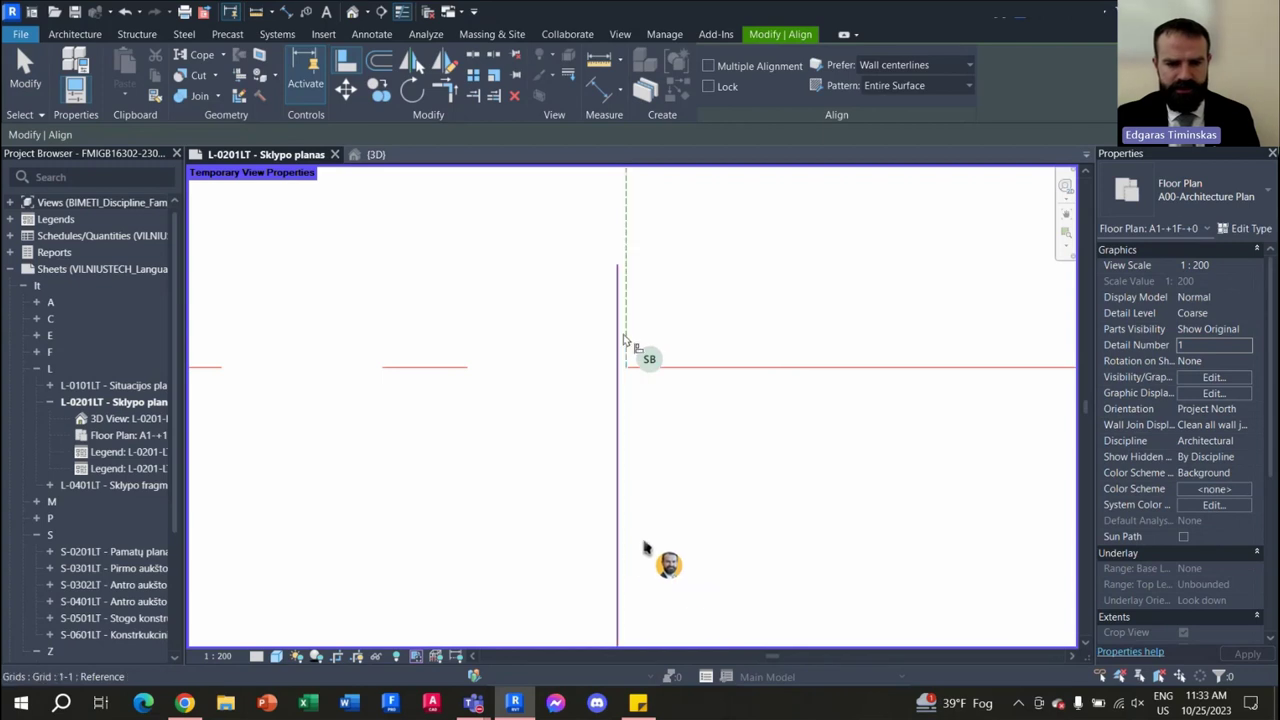
pyautogui.click(620, 345)
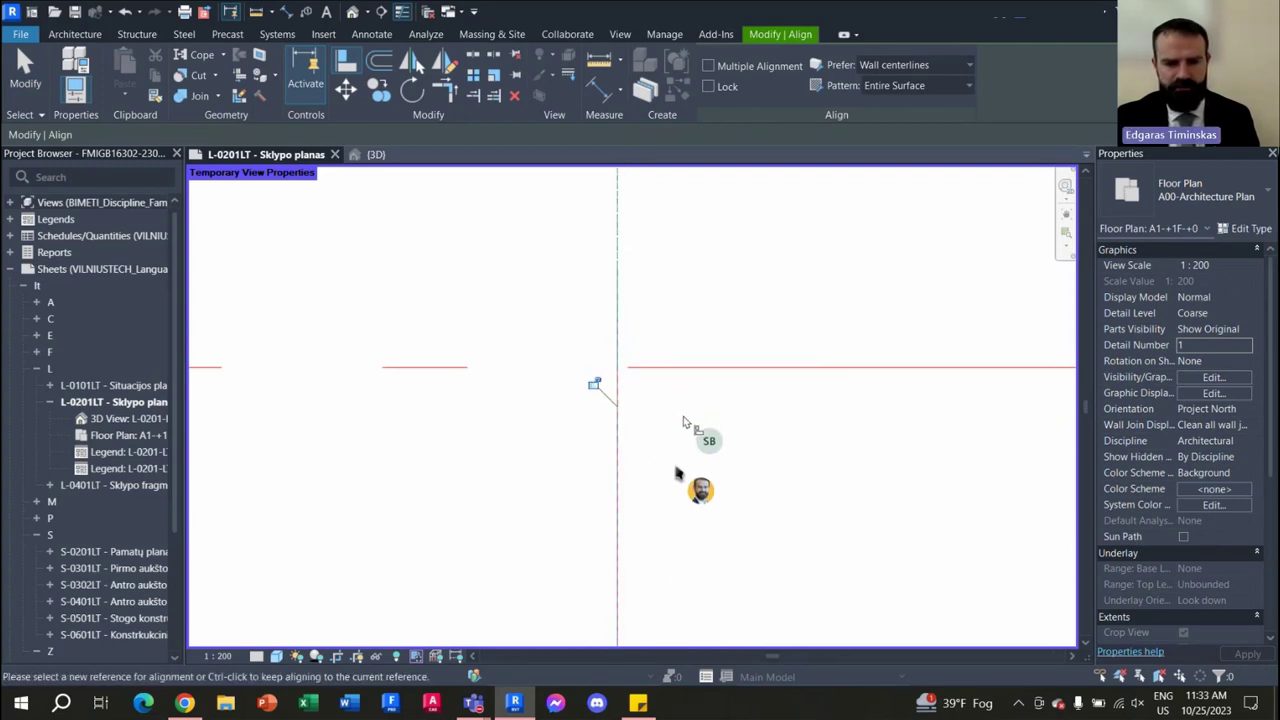
pyautogui.press('Escape')
pyautogui.press('Escape')
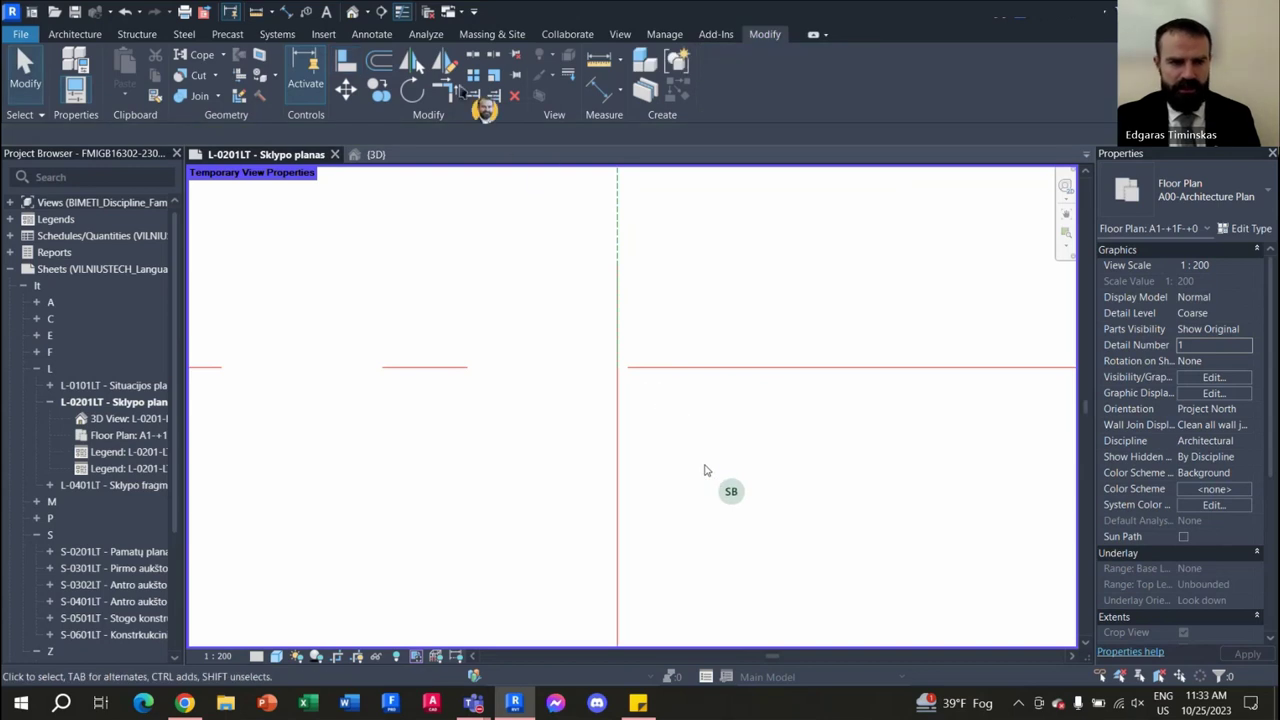
pyautogui.click(378, 38)
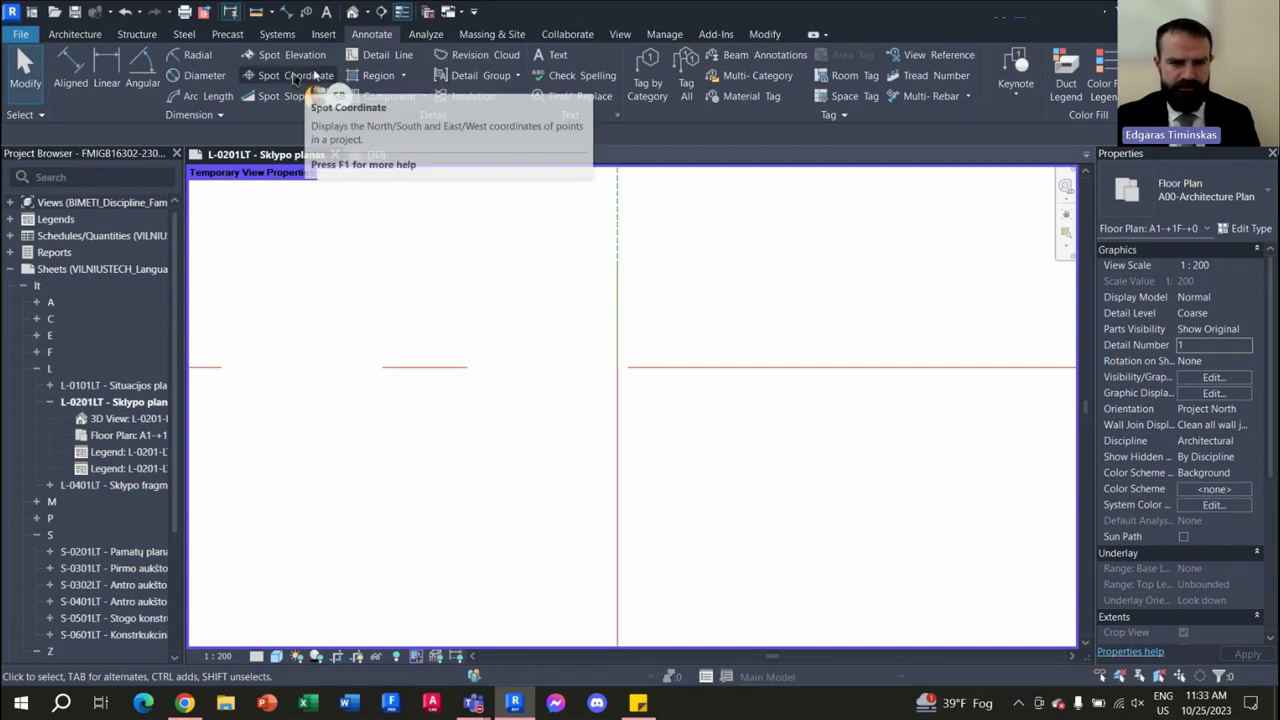
# - Place a spot coordinate at the reference-plane intersection with its label up and left
pyautogui.click(315, 75)
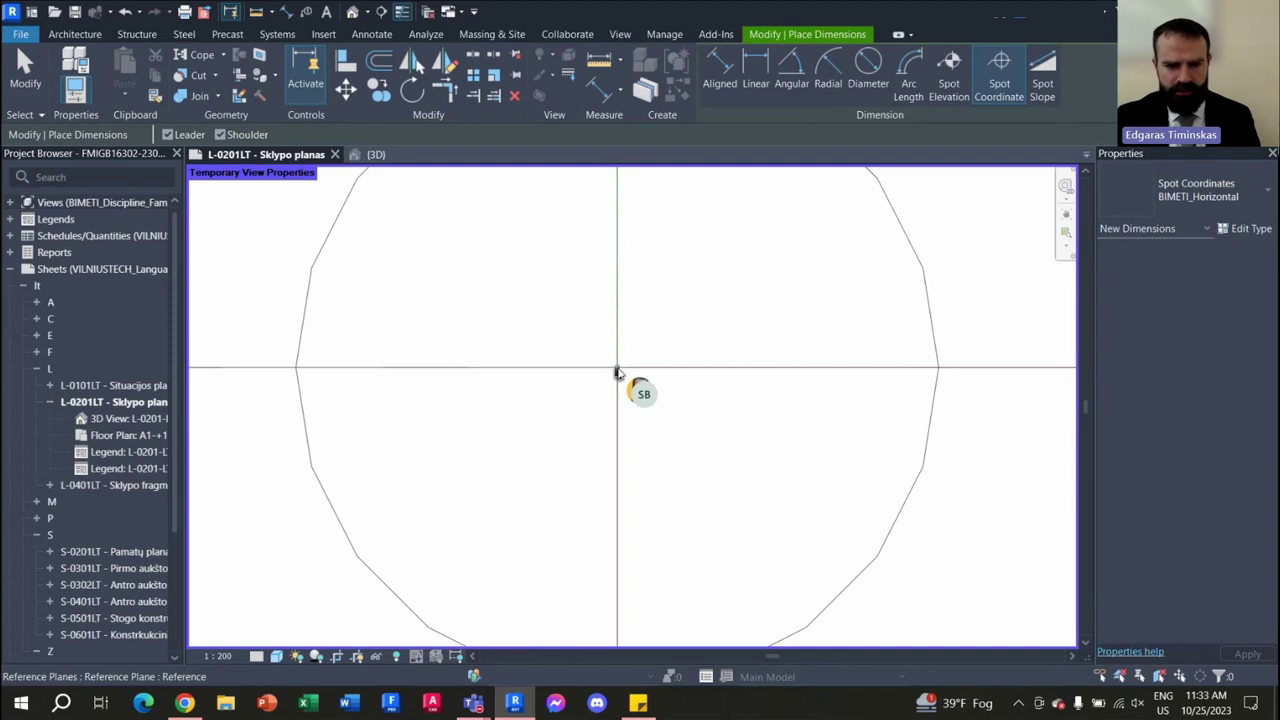
pyautogui.click(617, 368)
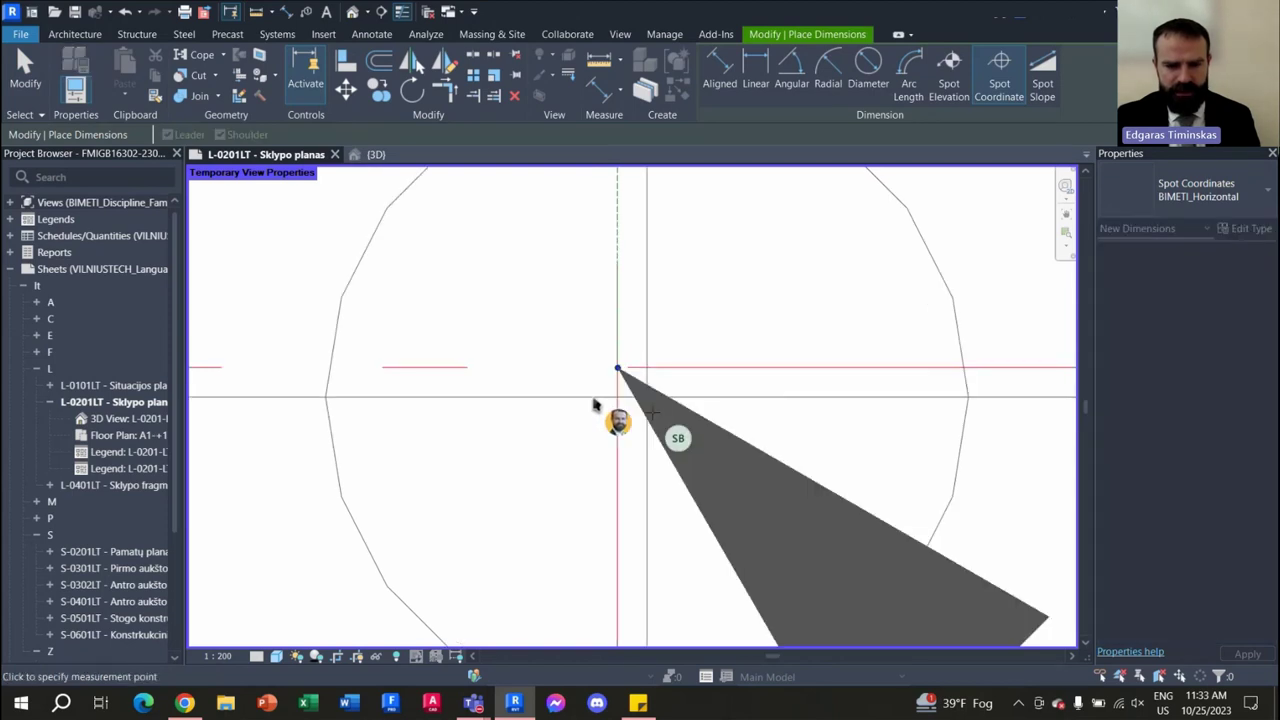
pyautogui.scroll(-2, 648, 412)
pyautogui.scroll(-2, 648, 412)
pyautogui.scroll(-2, 649, 411)
pyautogui.scroll(-1, 650, 410)
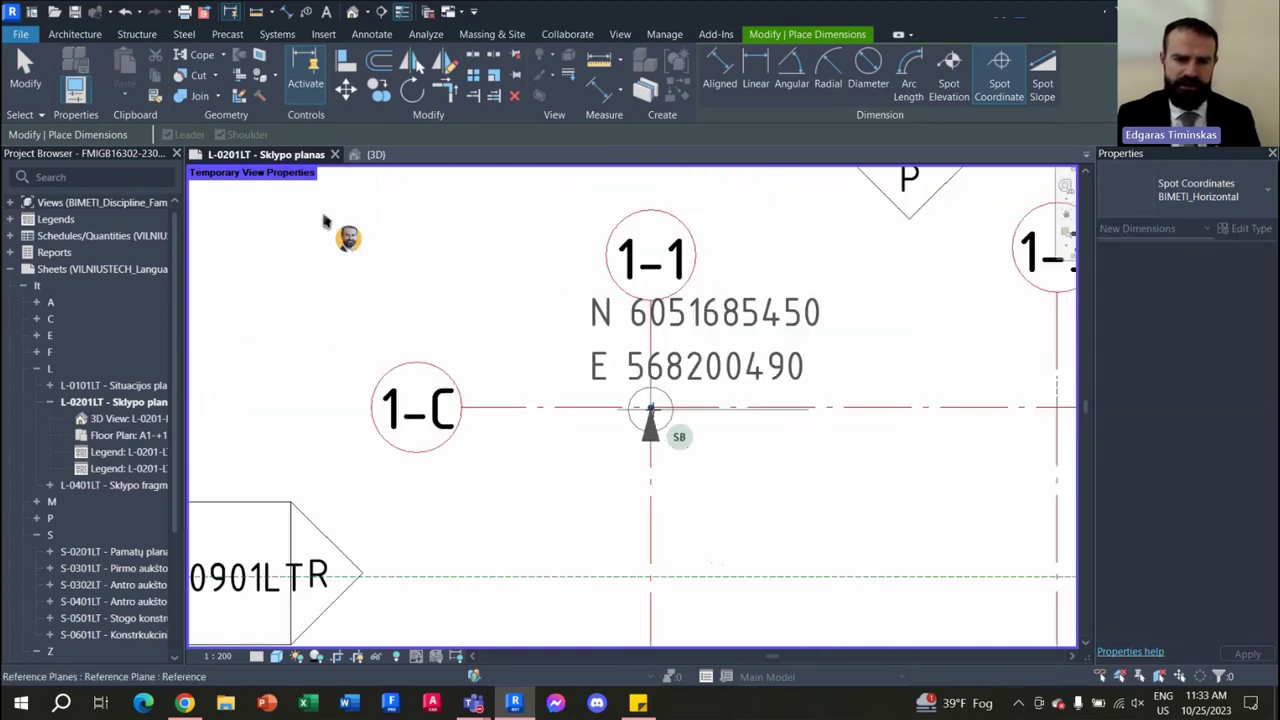
pyautogui.scroll(-2, 650, 410)
pyautogui.scroll(-1, 648, 415)
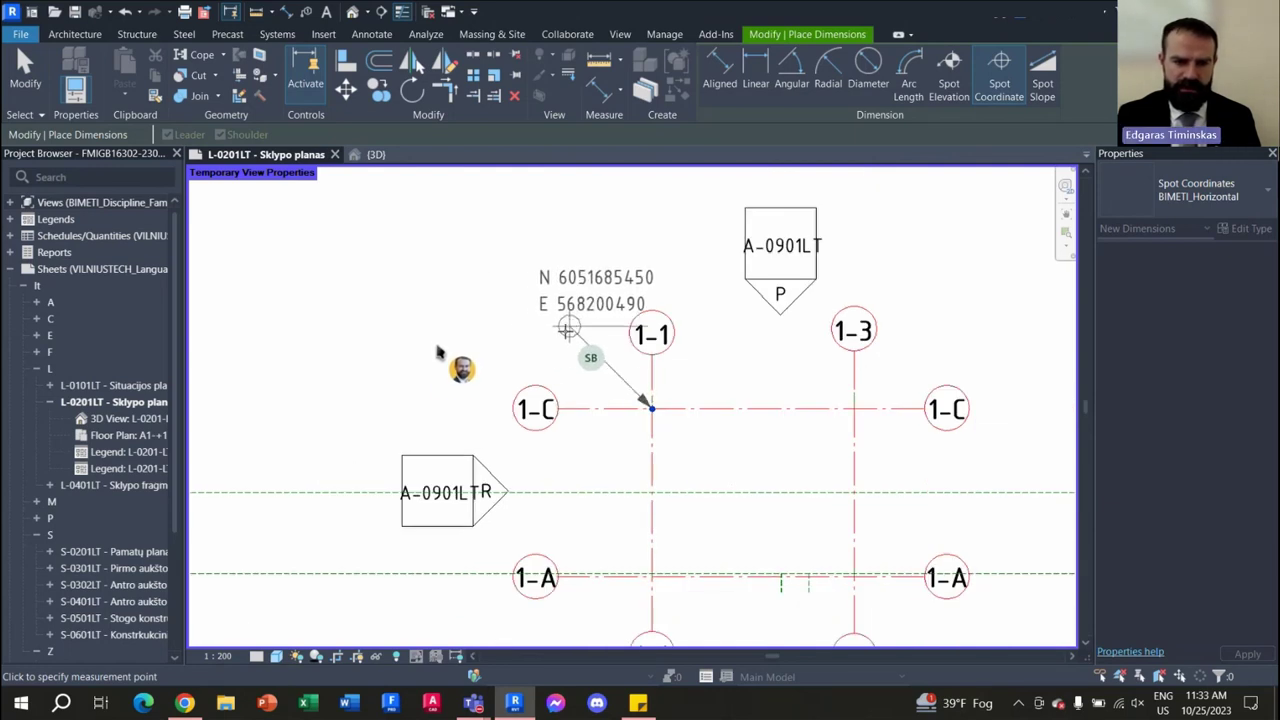
pyautogui.click(490, 328)
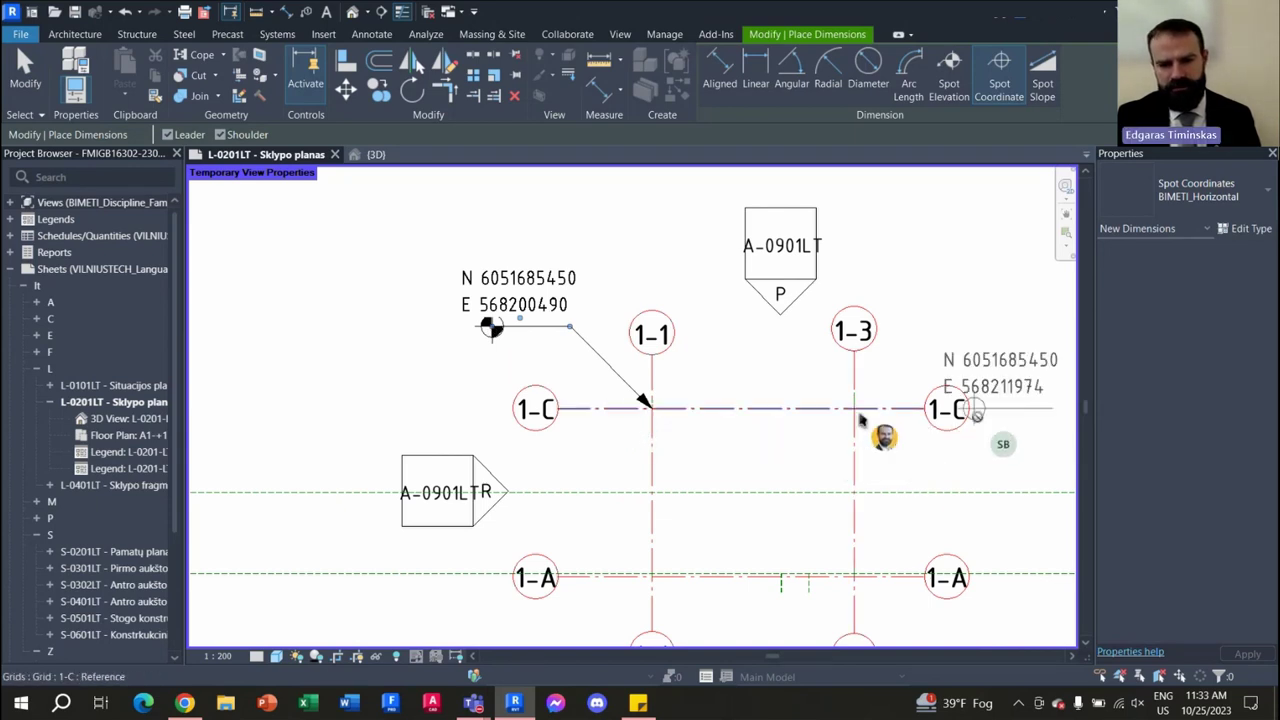
pyautogui.scroll(2, 960, 410)
pyautogui.scroll(2, 940, 400)
pyautogui.scroll(1, 743, 409)
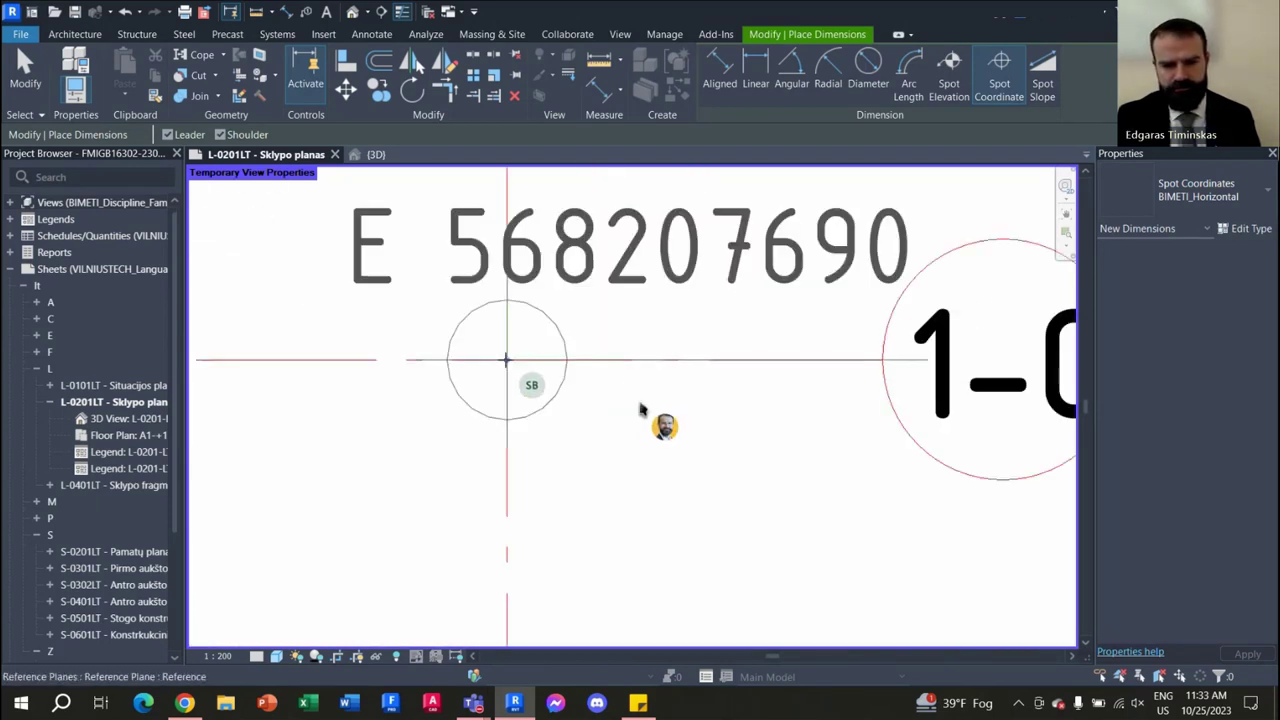
# - Pick the grid 1-3 intersection and finish placing the pending coordinate label
pyautogui.click(506, 360)
pyautogui.scroll(-2, 506, 360)
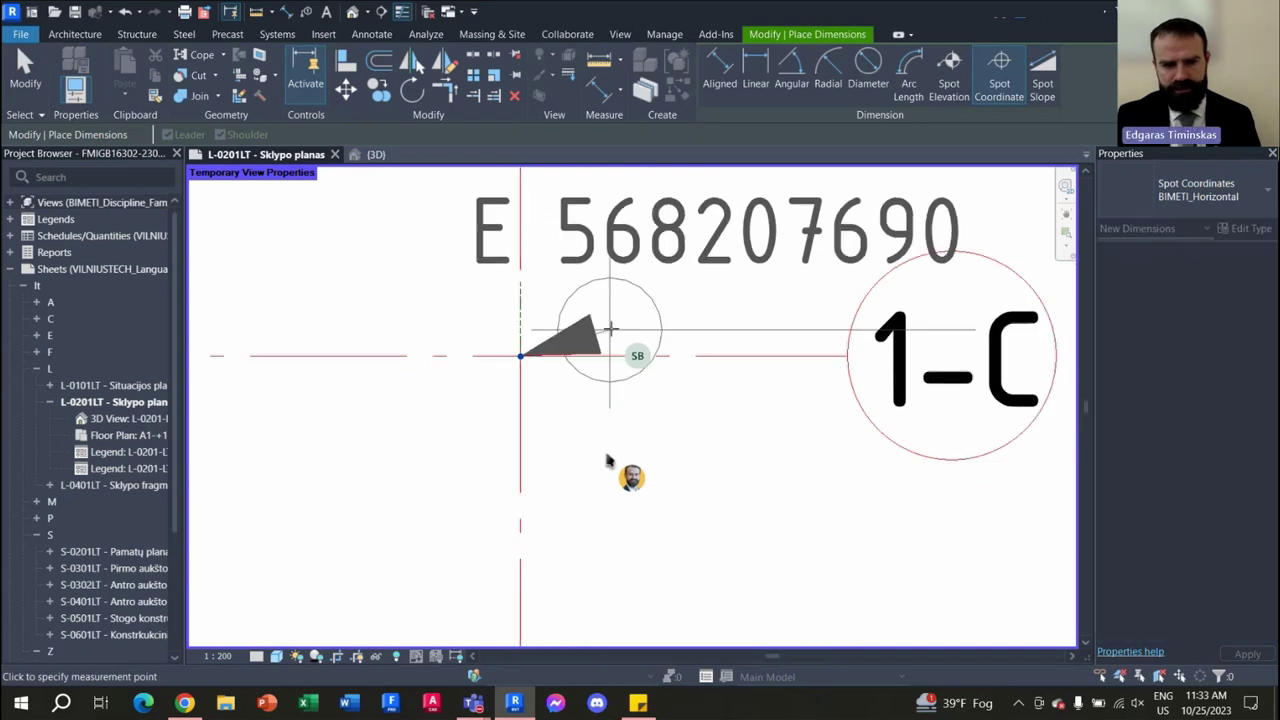
pyautogui.scroll(-1, 606, 354)
pyautogui.scroll(-2, 612, 318)
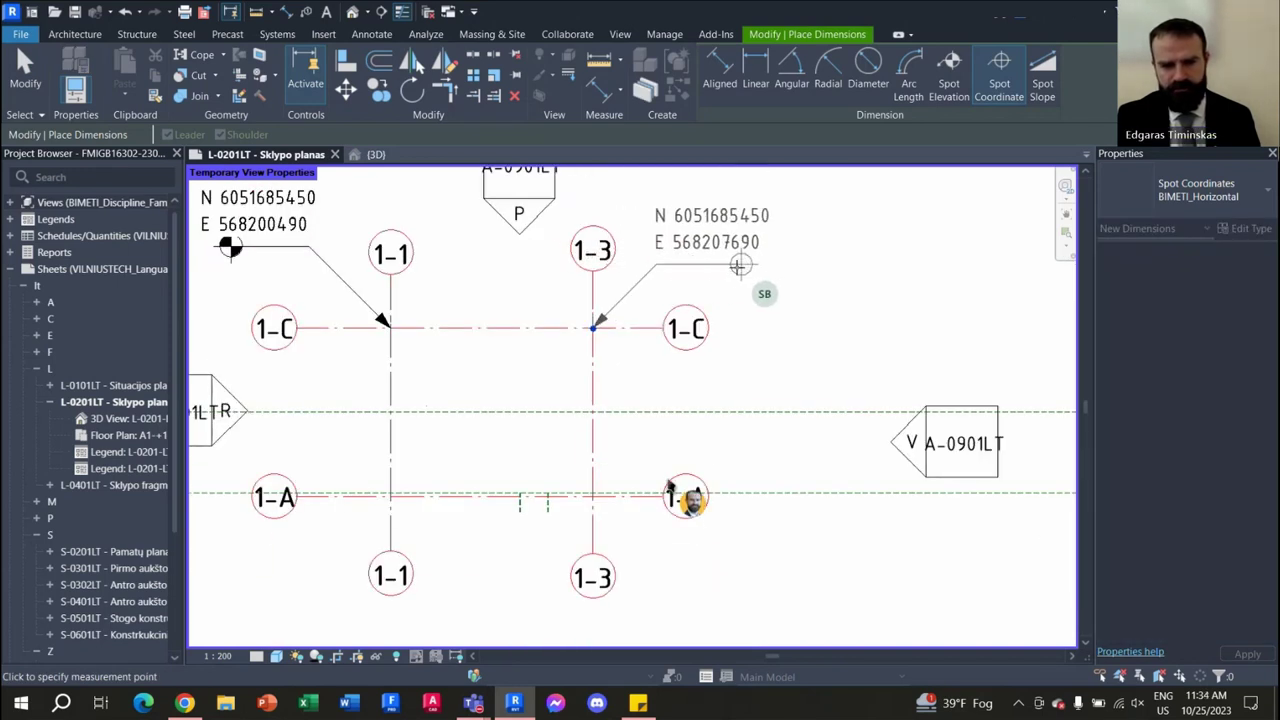
pyautogui.click(735, 263)
pyautogui.scroll(-3, 669, 486)
pyautogui.scroll(-1, 669, 486)
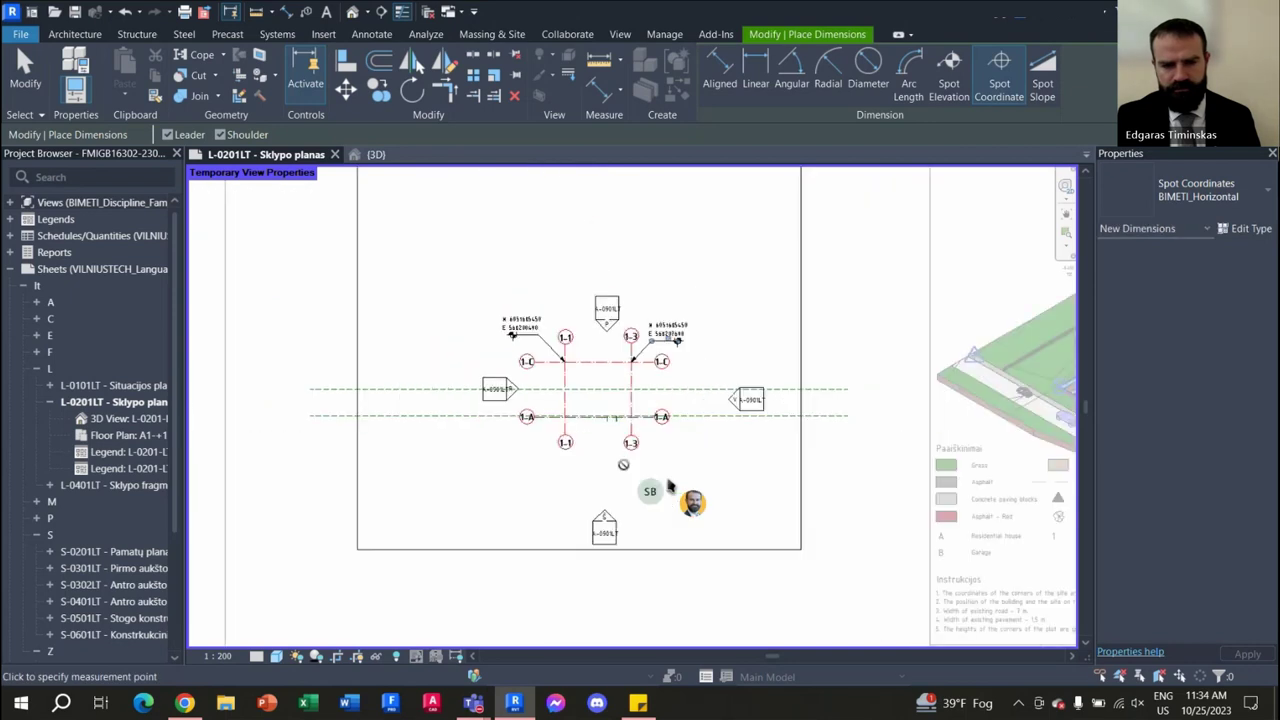
pyautogui.scroll(2, 669, 486)
pyautogui.scroll(2, 669, 486)
pyautogui.scroll(2, 669, 486)
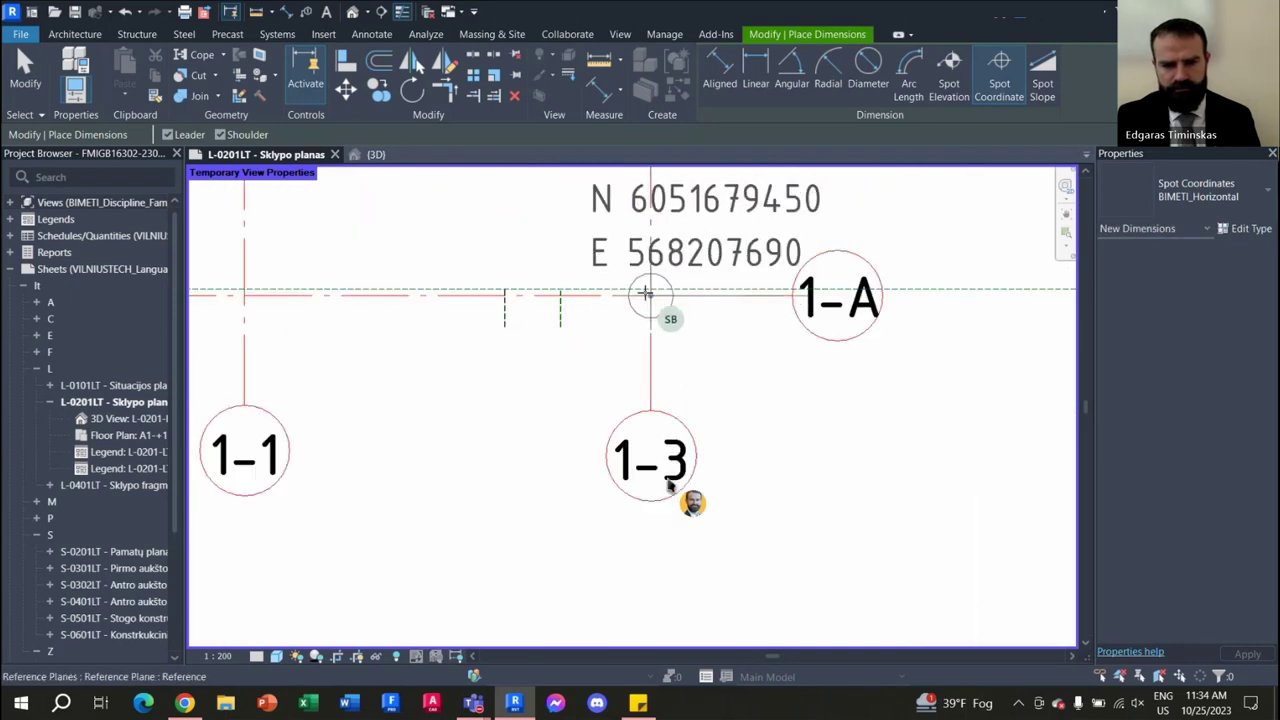
# - Place a spot coordinate at 1-3/1-A with a bent leader, label right of grid 1-3
pyautogui.click(650, 295)
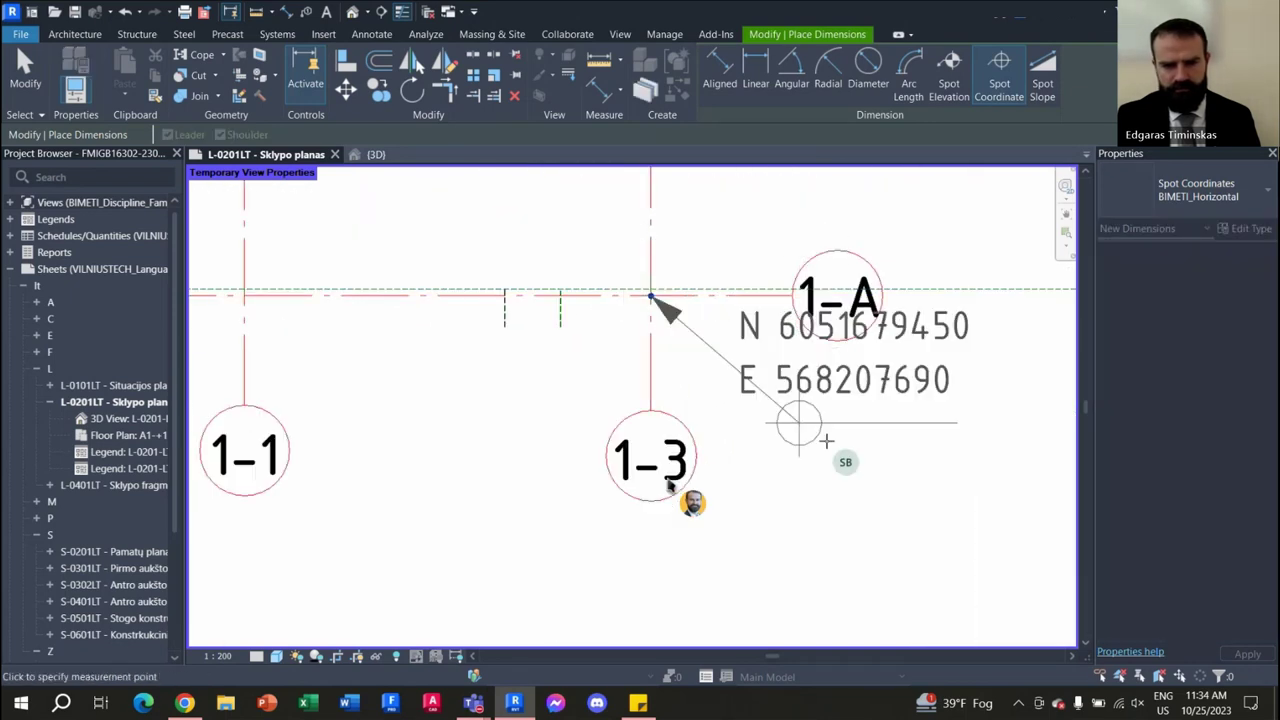
pyautogui.click(756, 471)
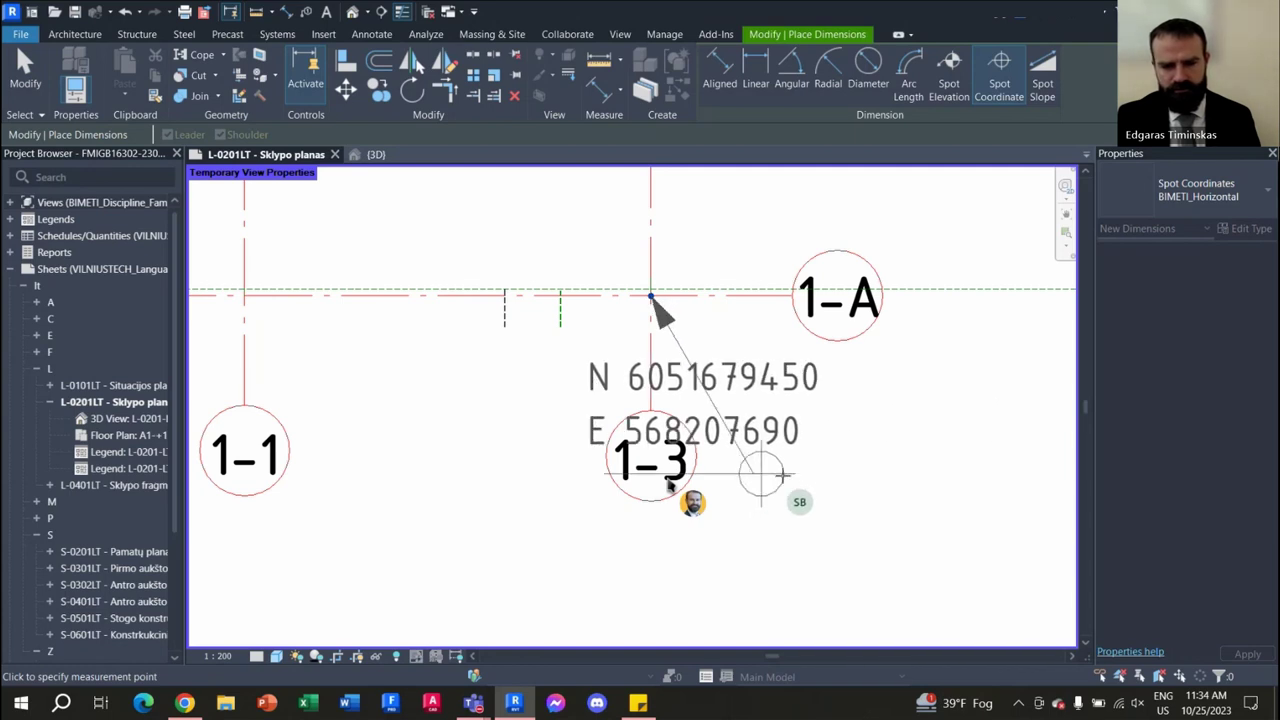
pyautogui.click(921, 472)
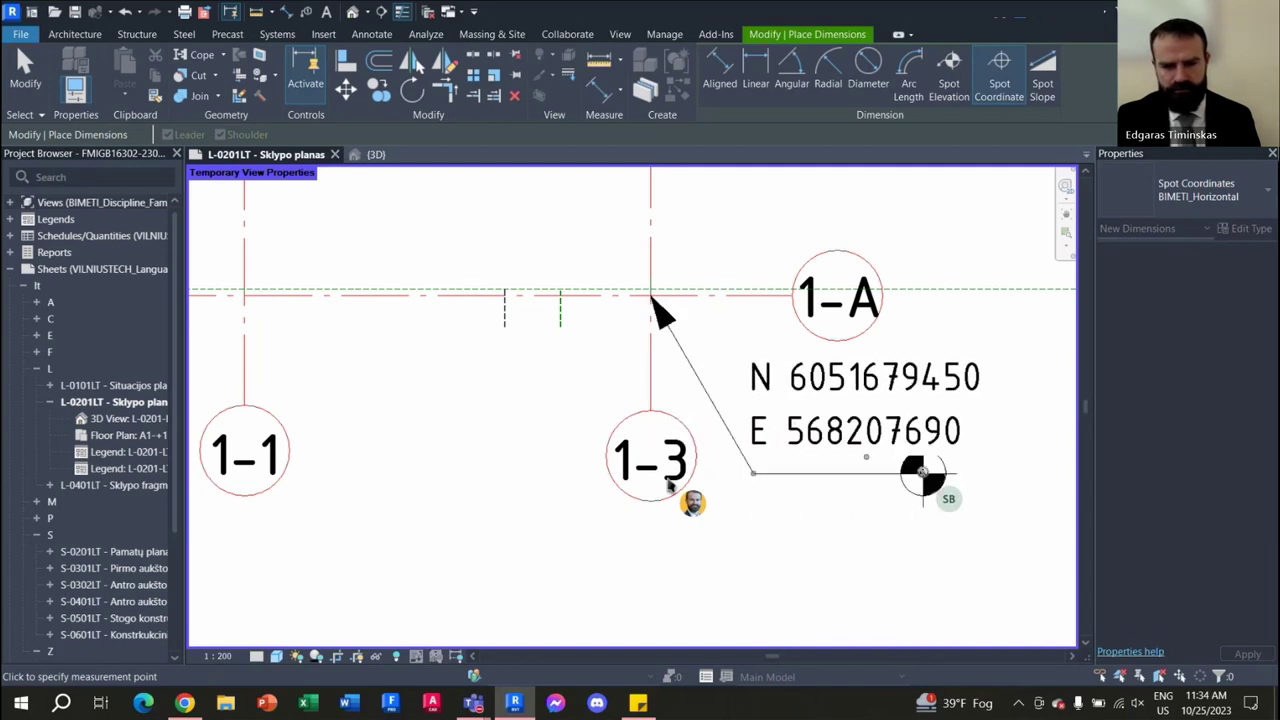
pyautogui.scroll(-3, 527, 470)
pyautogui.scroll(-2, 526, 466)
pyautogui.scroll(3, 349, 443)
pyautogui.scroll(2, 423, 466)
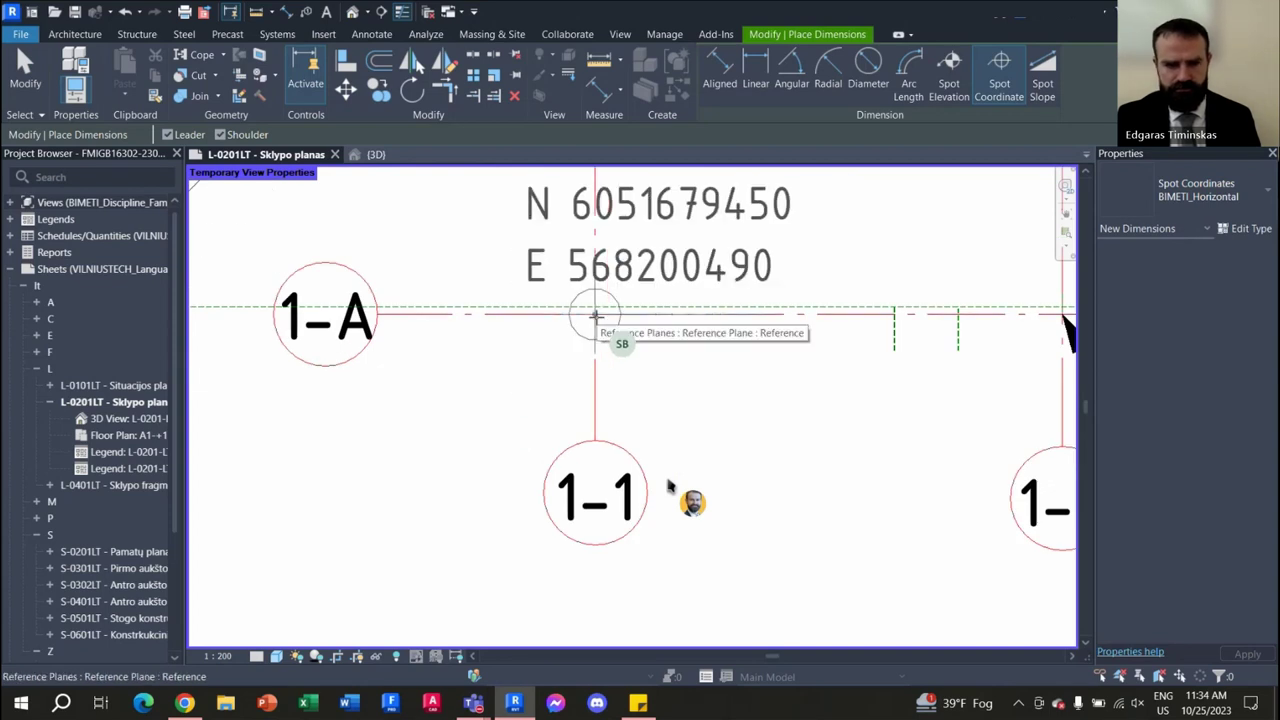
pyautogui.click(595, 316)
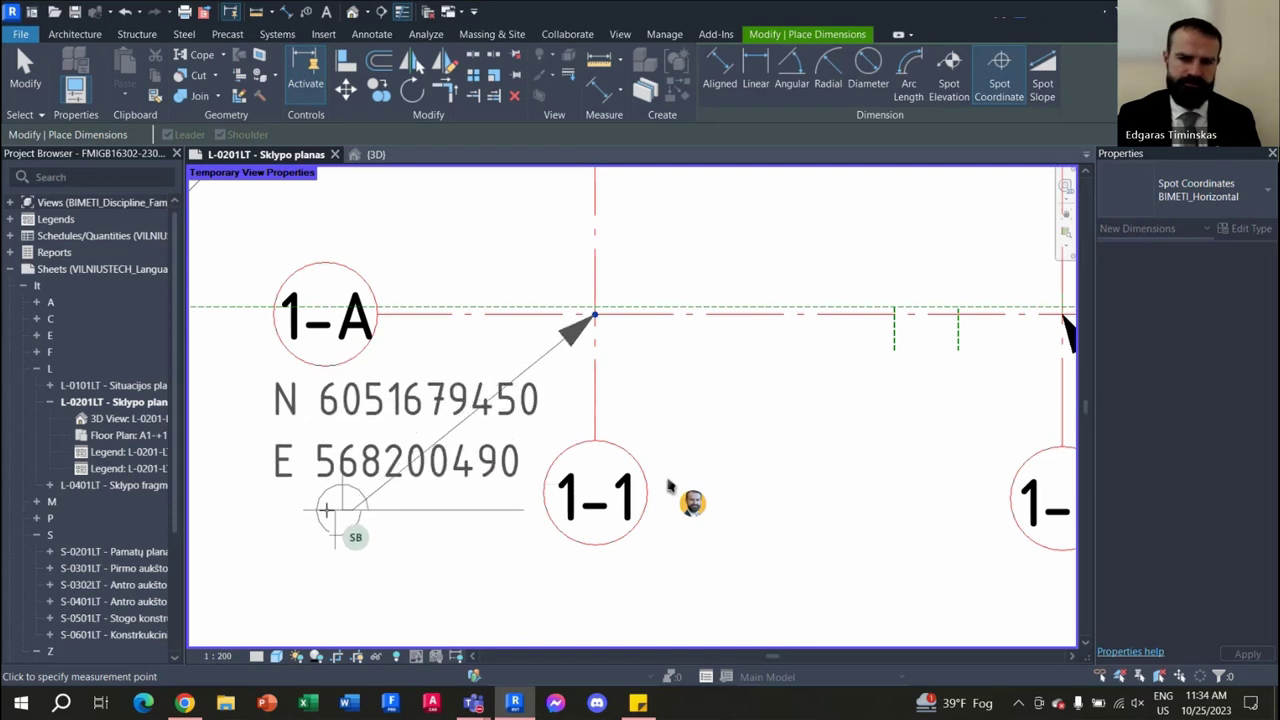
pyautogui.click(207, 510)
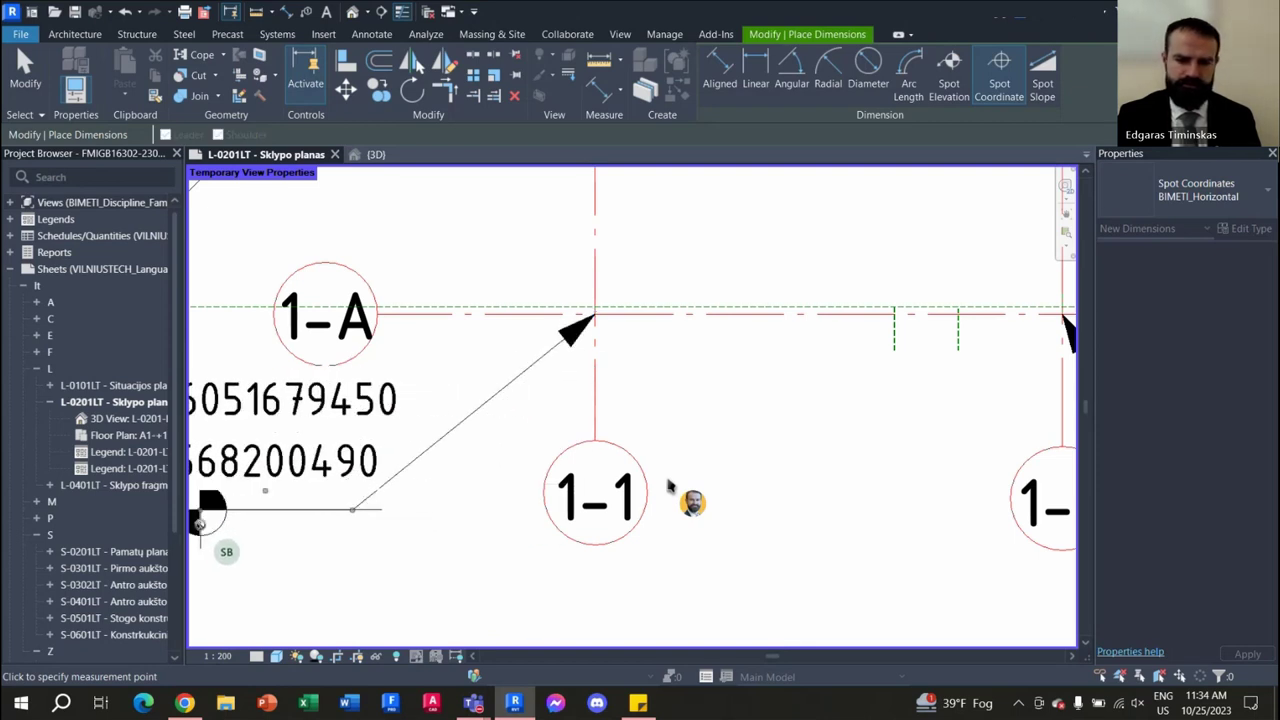
pyautogui.scroll(-2, 670, 486)
pyautogui.scroll(-5, 672, 488)
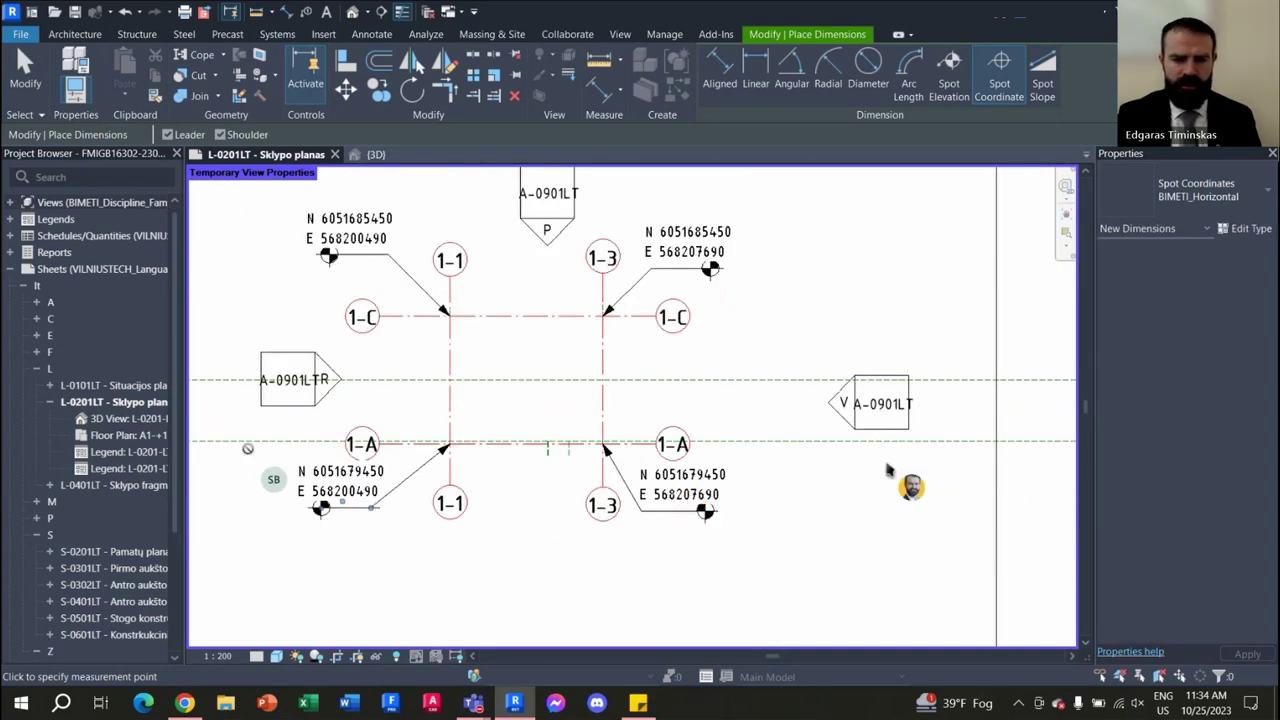
pyautogui.scroll(1, 276, 410)
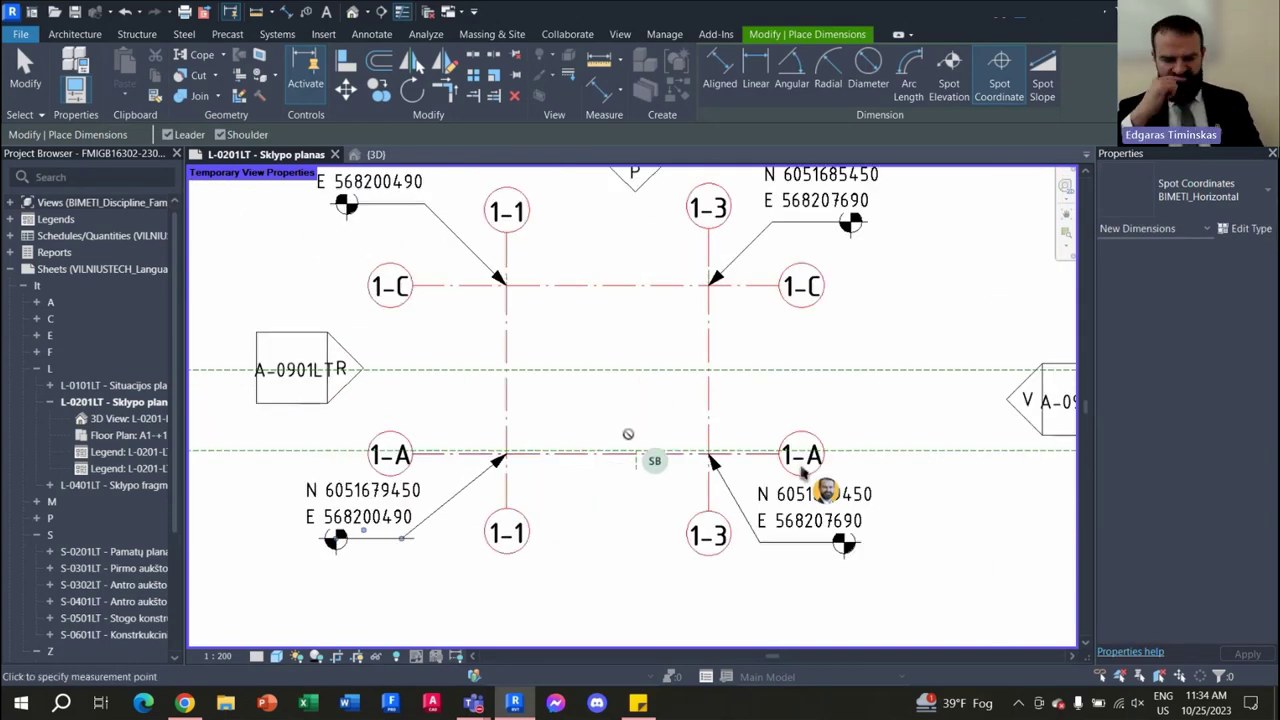
pyautogui.press('Escape')
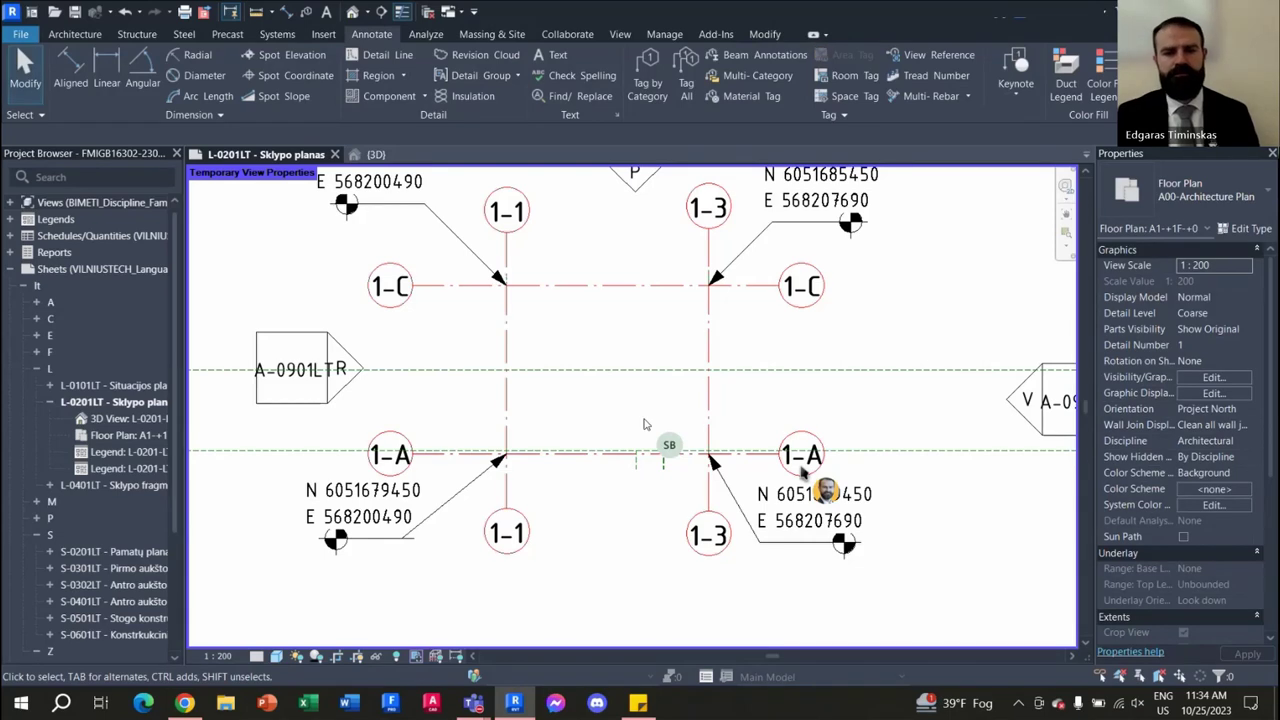
# - Restore the view properties so the coloured grass, A1 building and road reappear
pyautogui.click(416, 657)
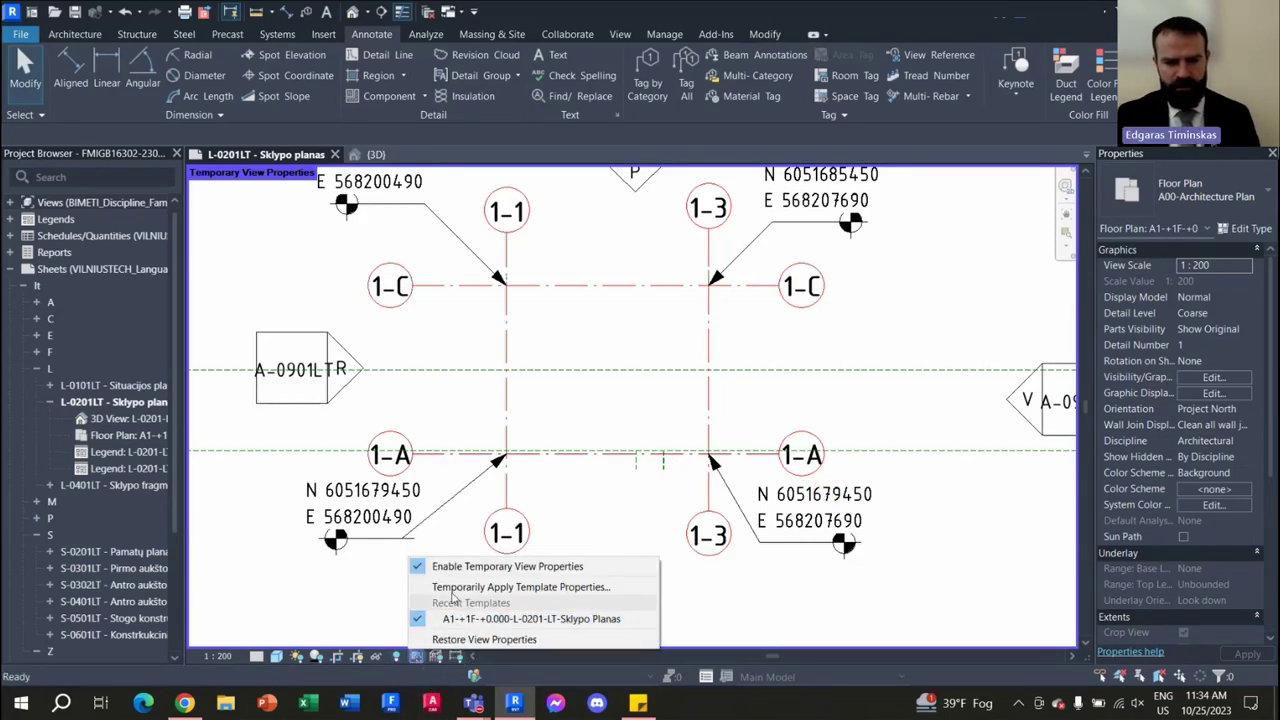
pyautogui.press('Escape')
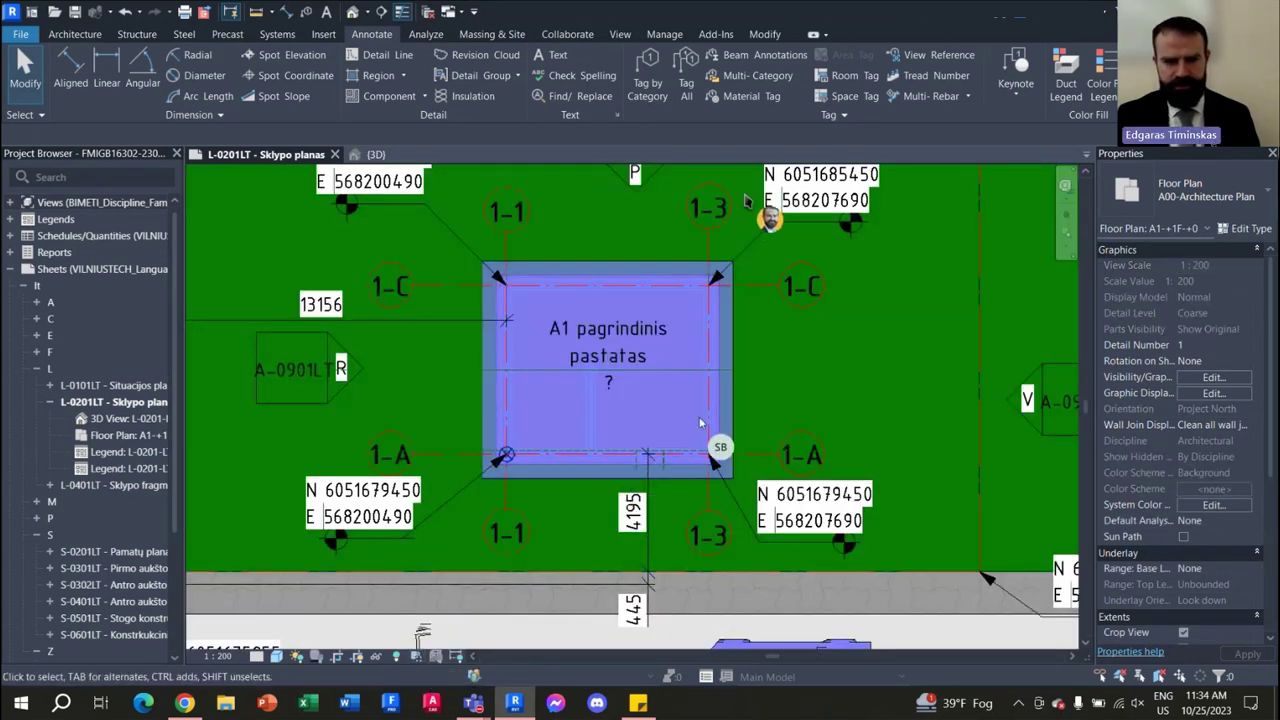
pyautogui.scroll(-2, 735, 393)
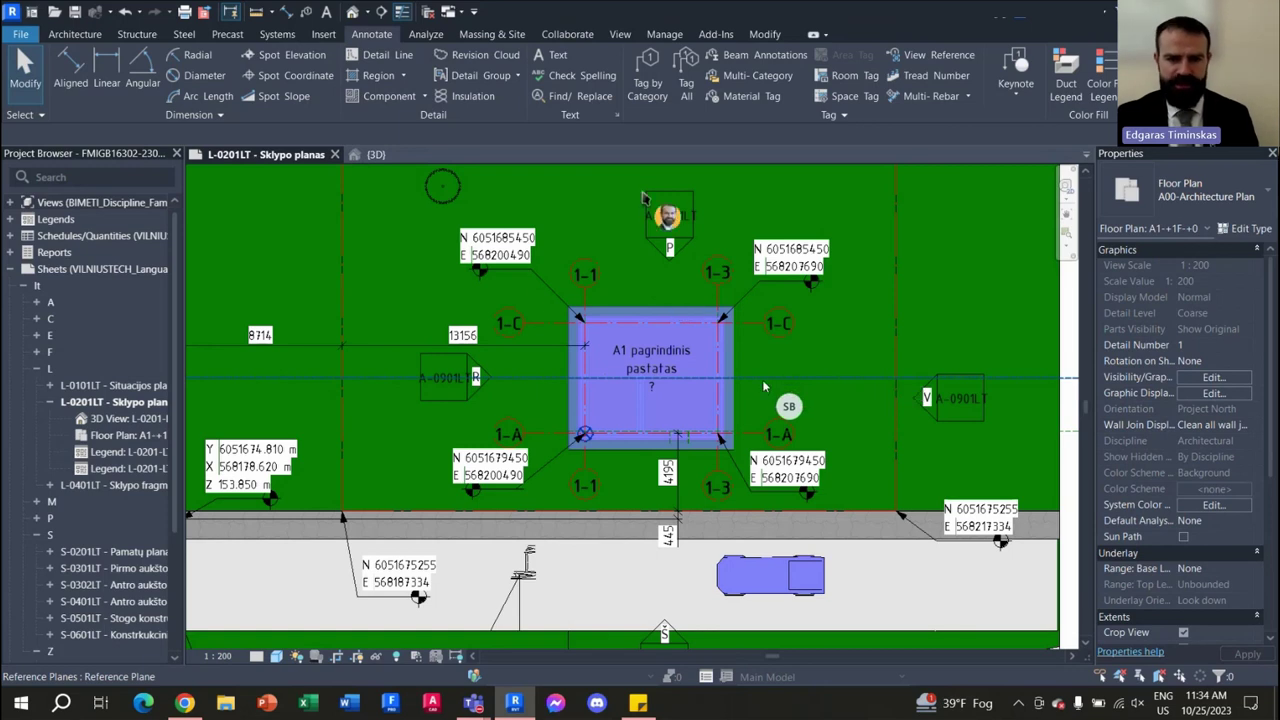
pyautogui.click(688, 72)
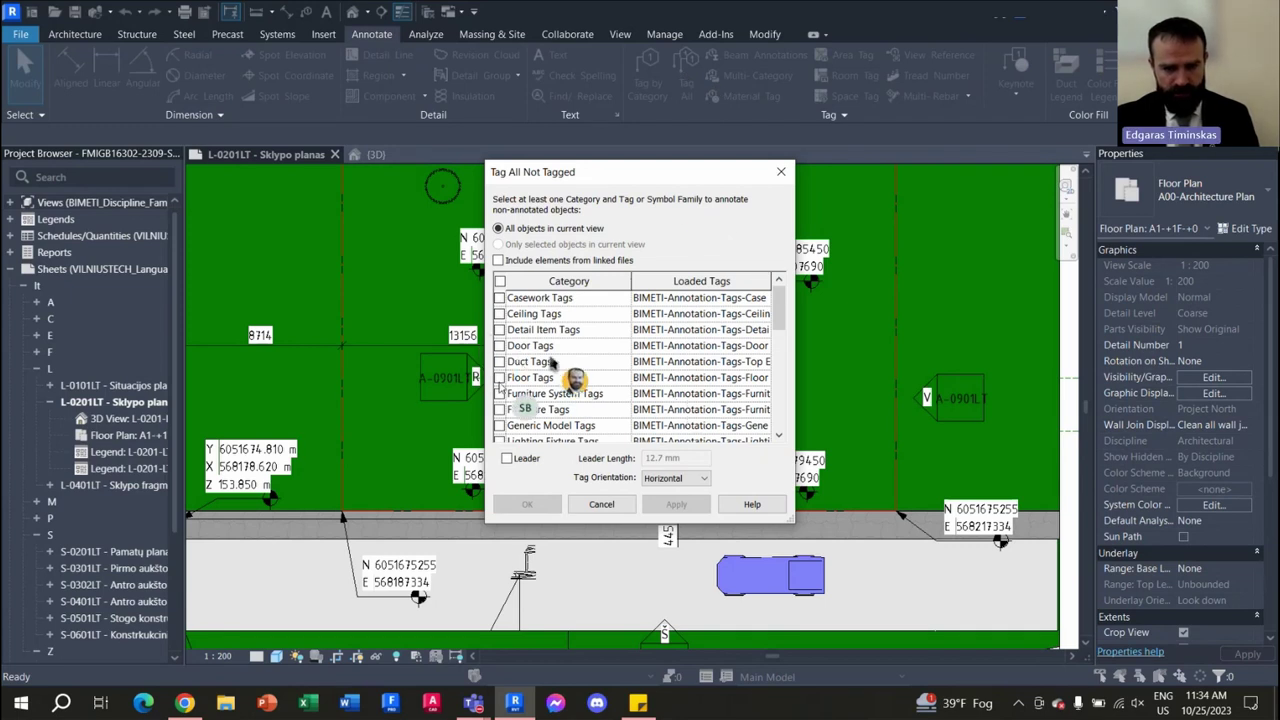
pyautogui.scroll(-5, 551, 369)
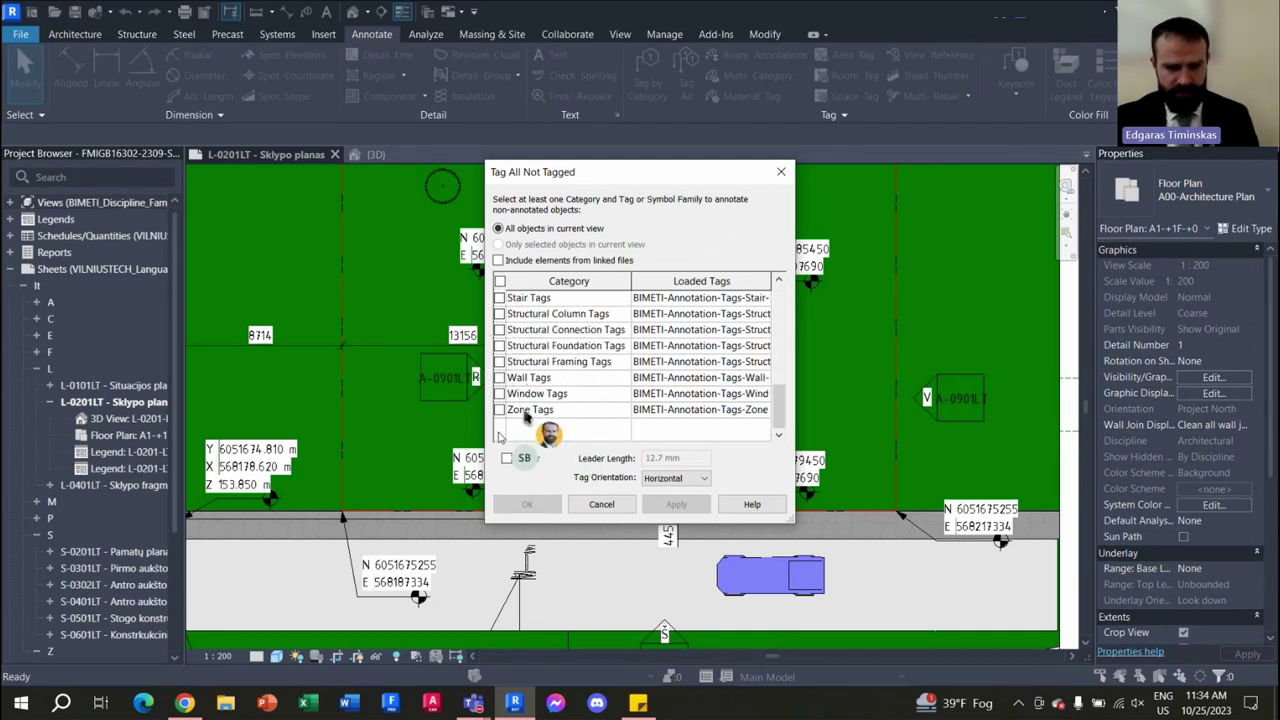
pyautogui.scroll(1, 500, 370)
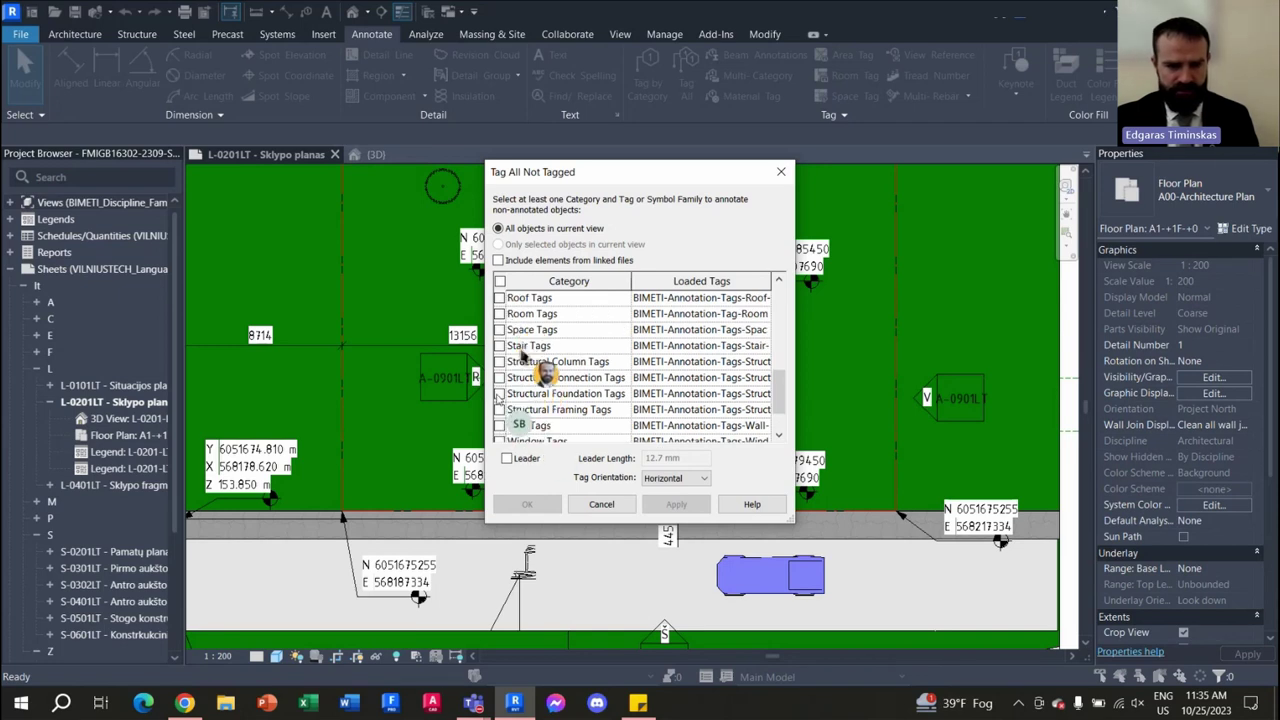
pyautogui.scroll(1, 562, 341)
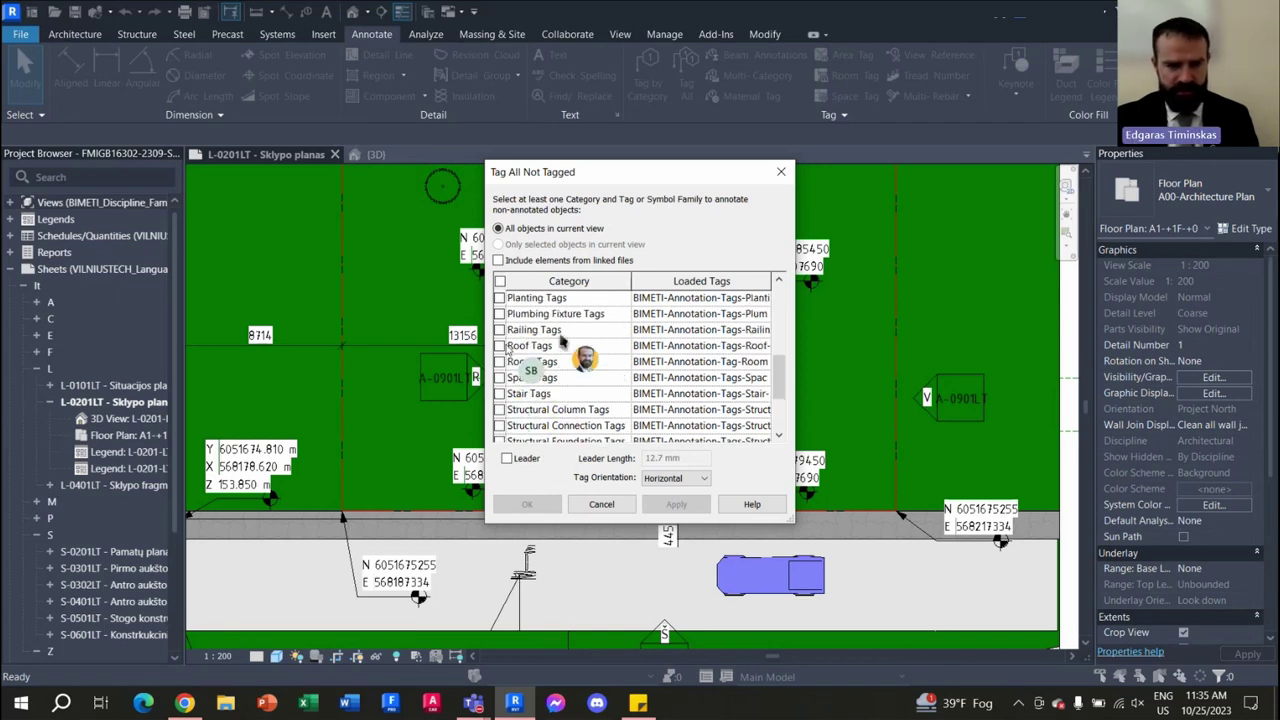
pyautogui.scroll(2, 562, 341)
pyautogui.scroll(1, 562, 341)
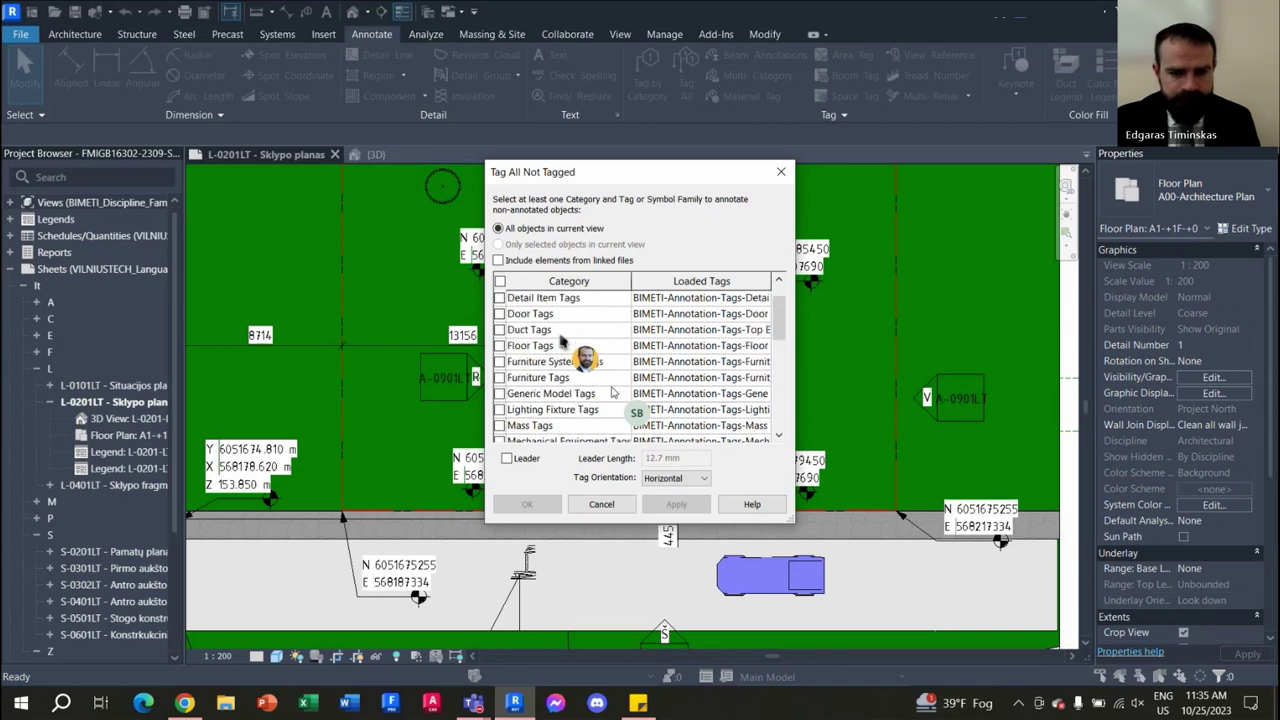
pyautogui.scroll(2, 566, 343)
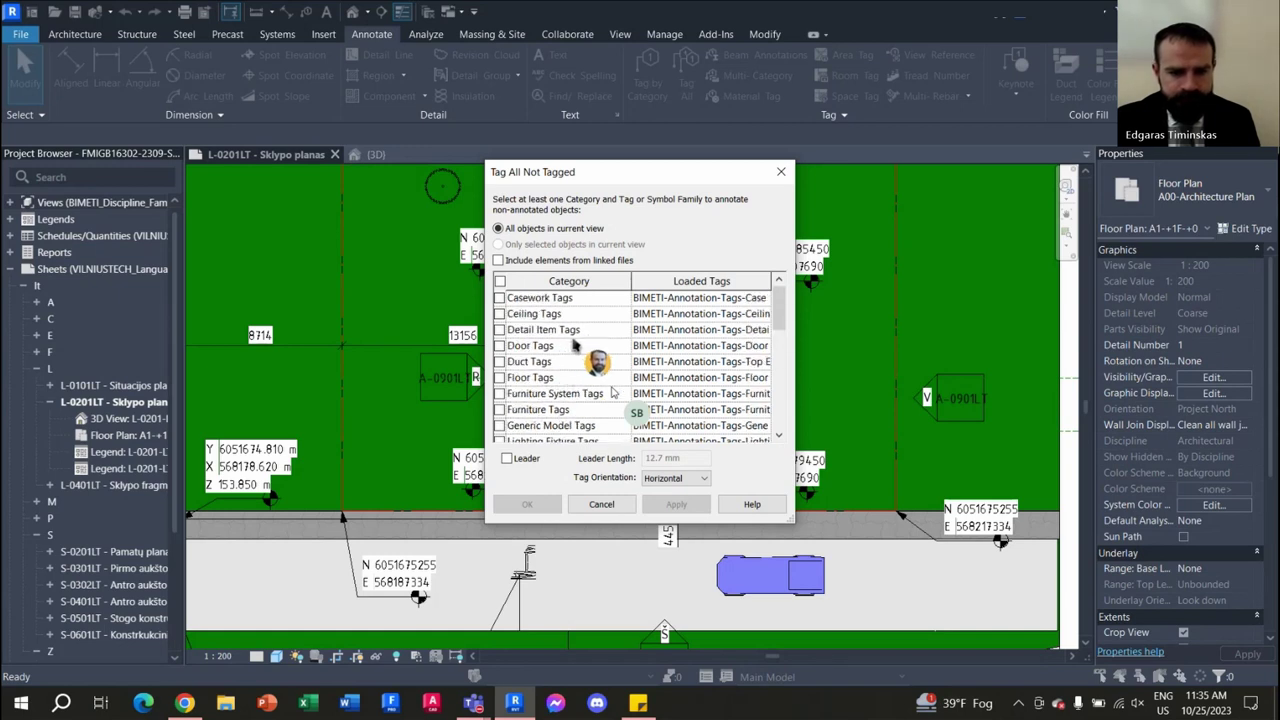
pyautogui.scroll(-1, 603, 386)
pyautogui.scroll(-1, 603, 386)
pyautogui.scroll(-3, 600, 390)
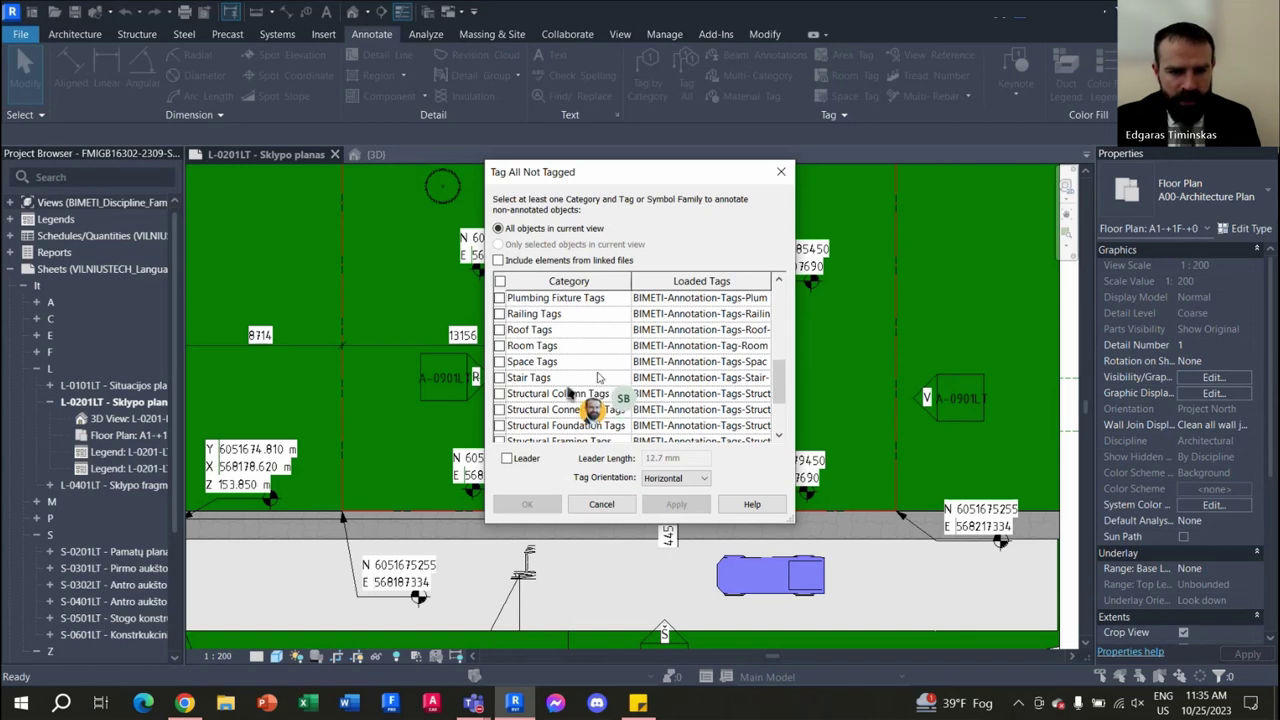
pyautogui.scroll(-1, 567, 393)
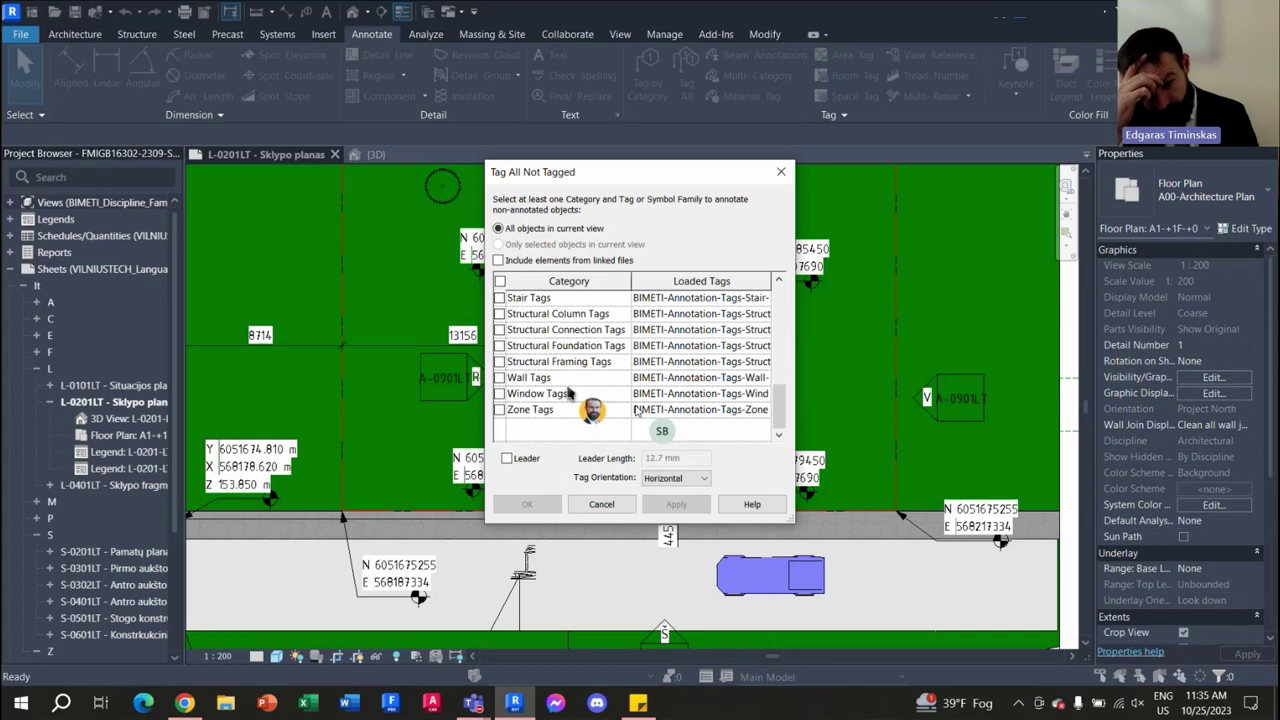
pyautogui.scroll(1, 570, 393)
pyautogui.scroll(1, 575, 393)
pyautogui.scroll(2, 590, 395)
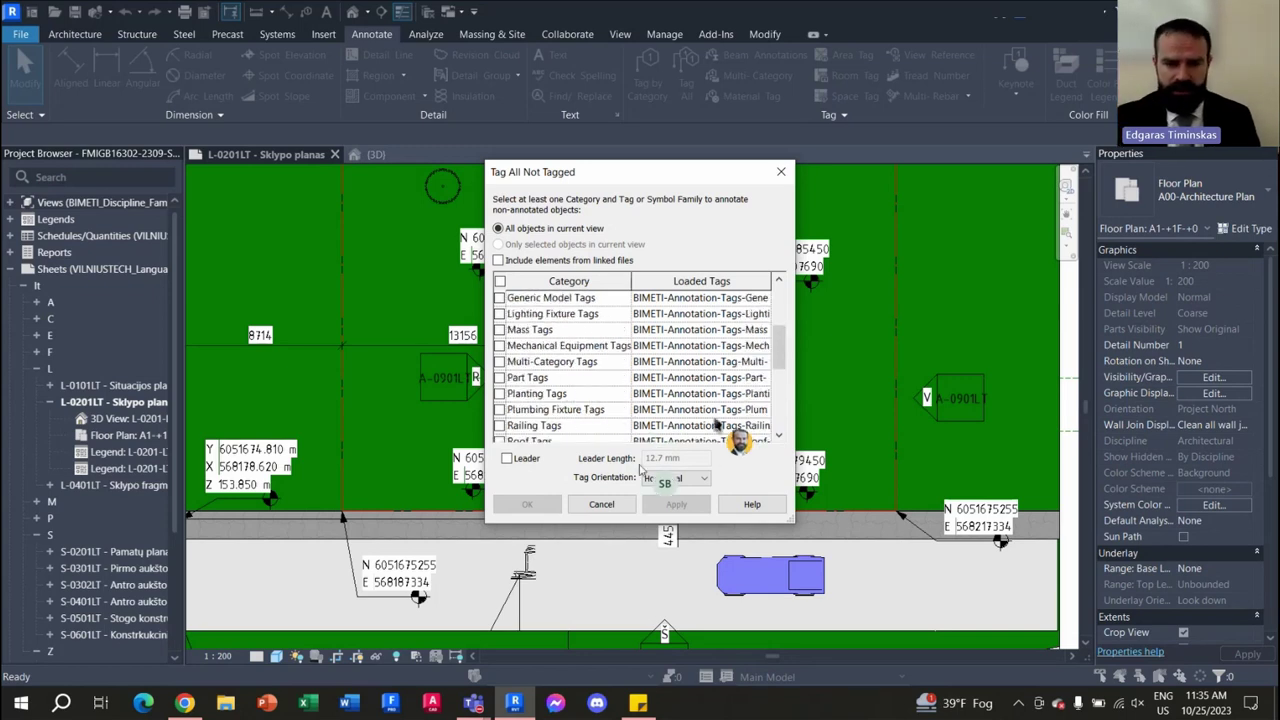
pyautogui.click(783, 177)
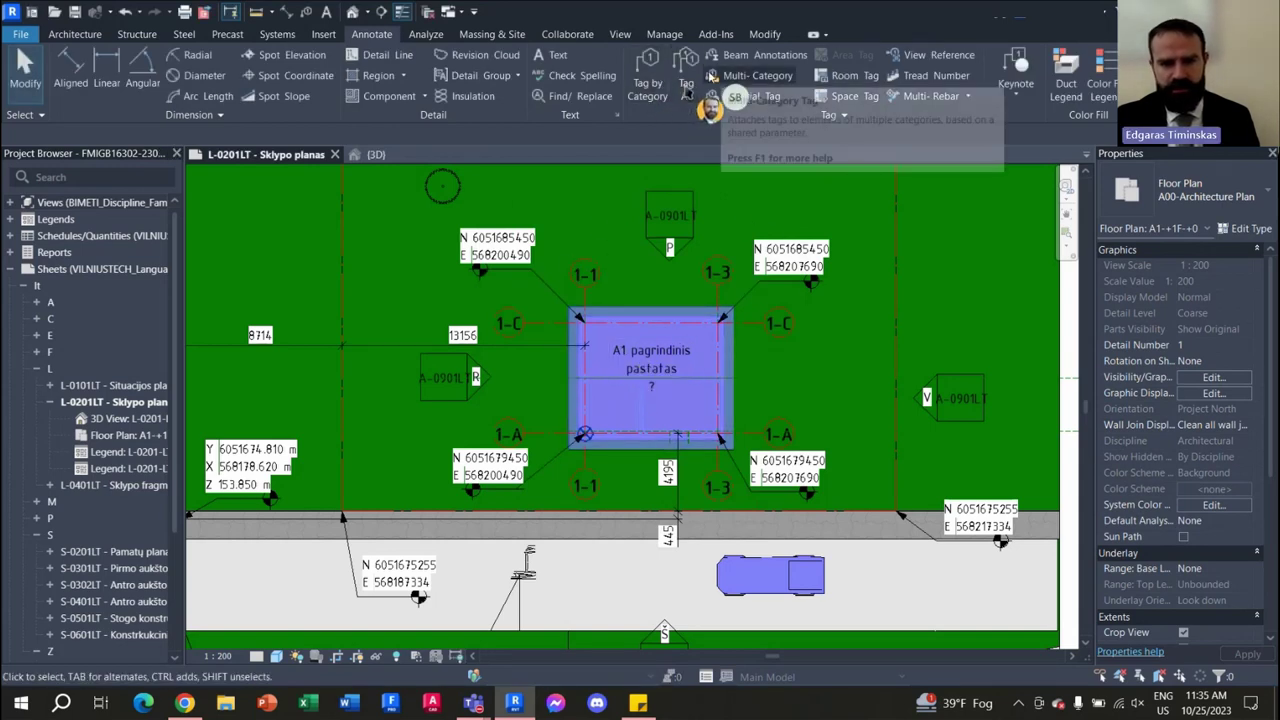
pyautogui.click(686, 88)
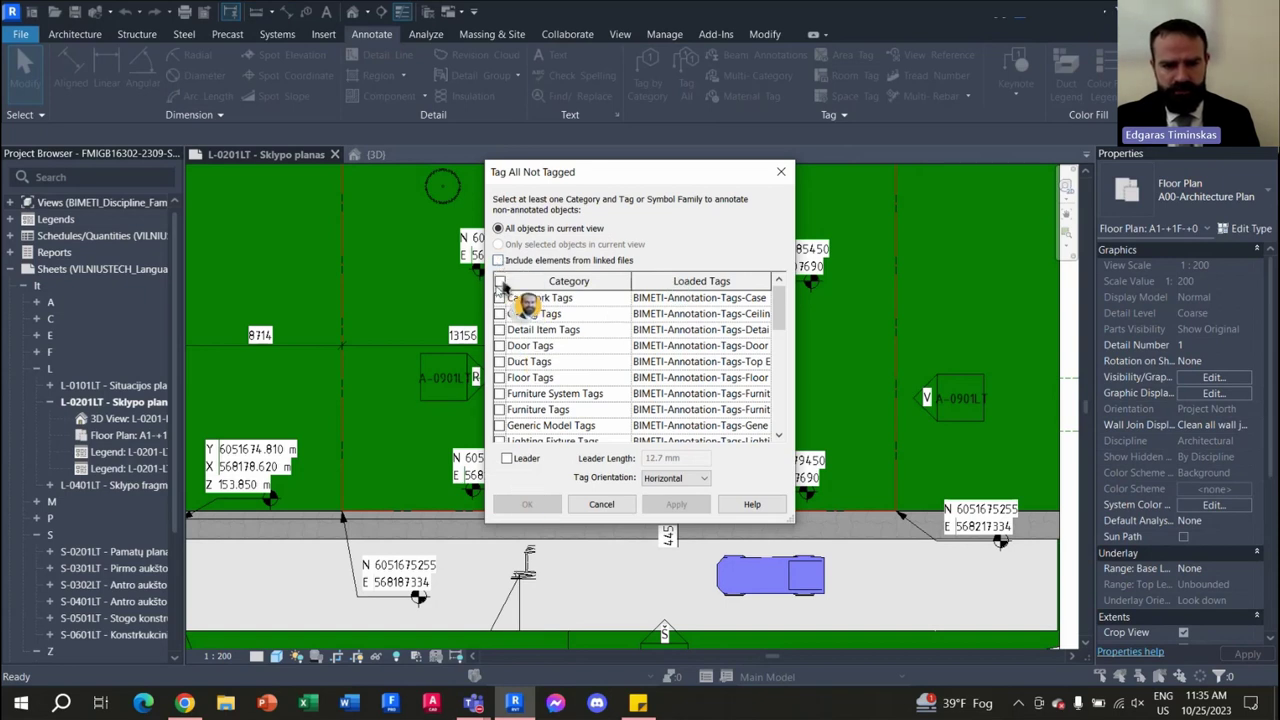
pyautogui.click(499, 281)
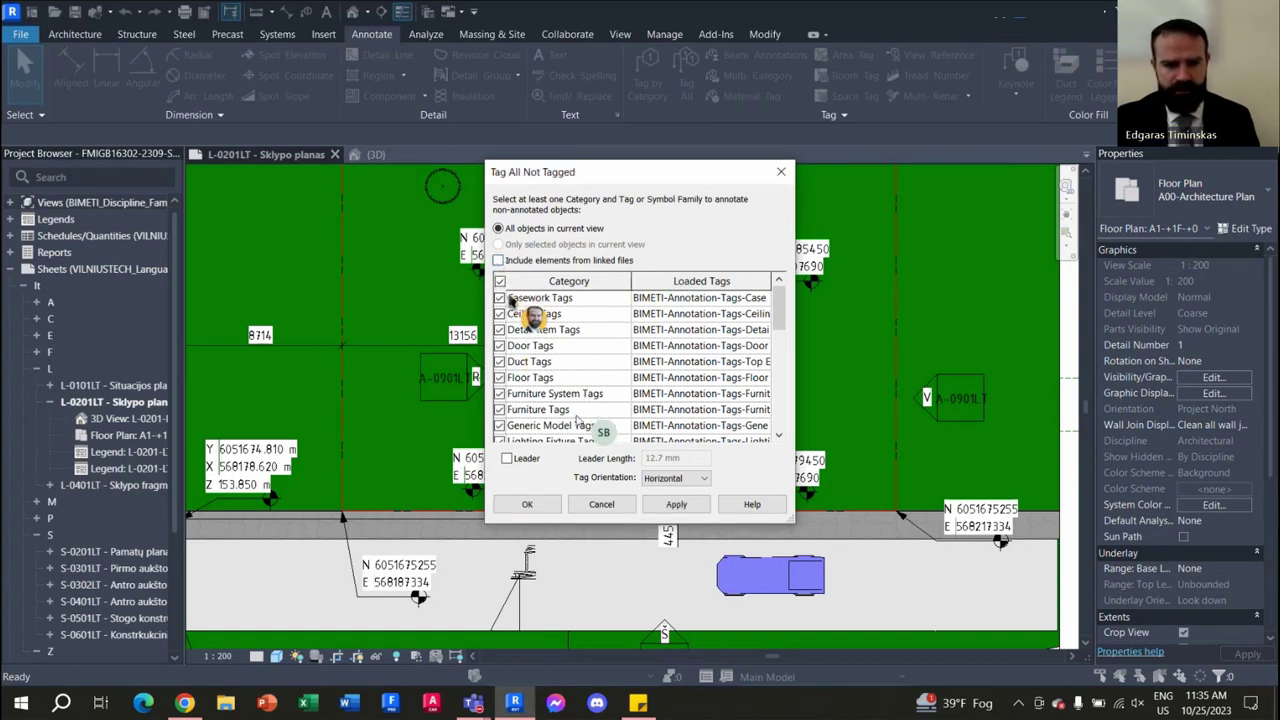
pyautogui.click(663, 507)
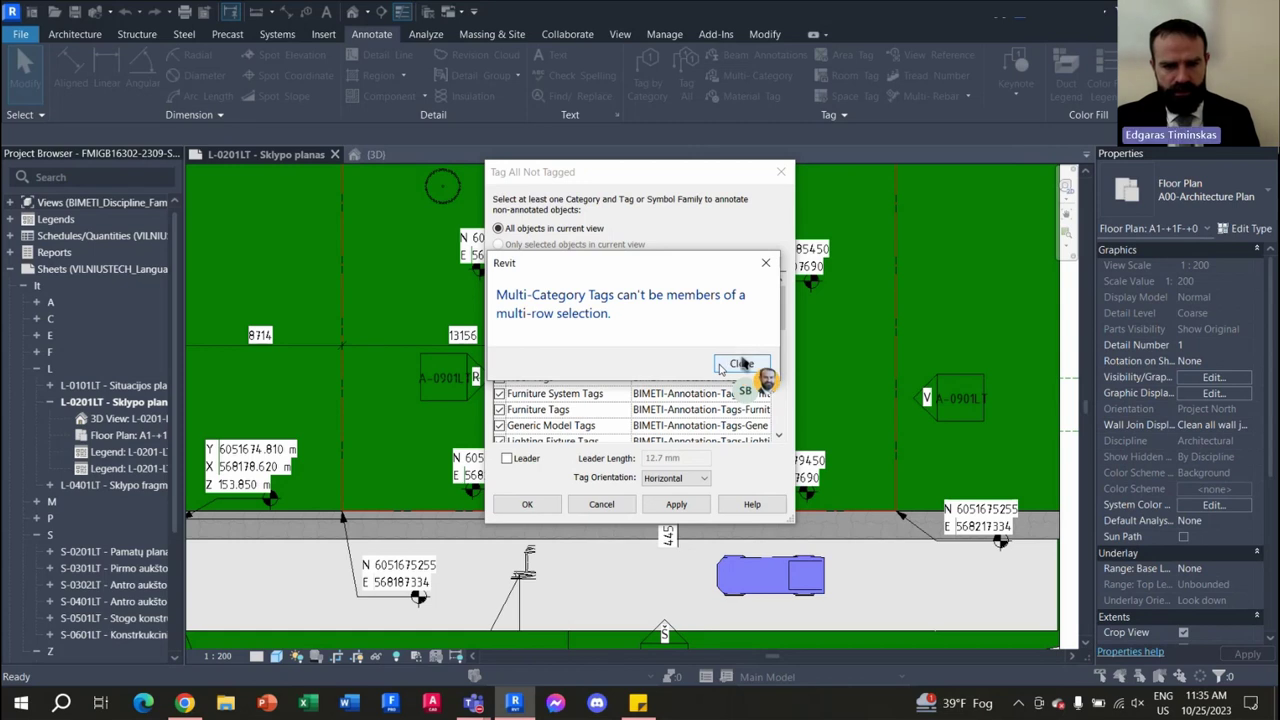
pyautogui.click(741, 364)
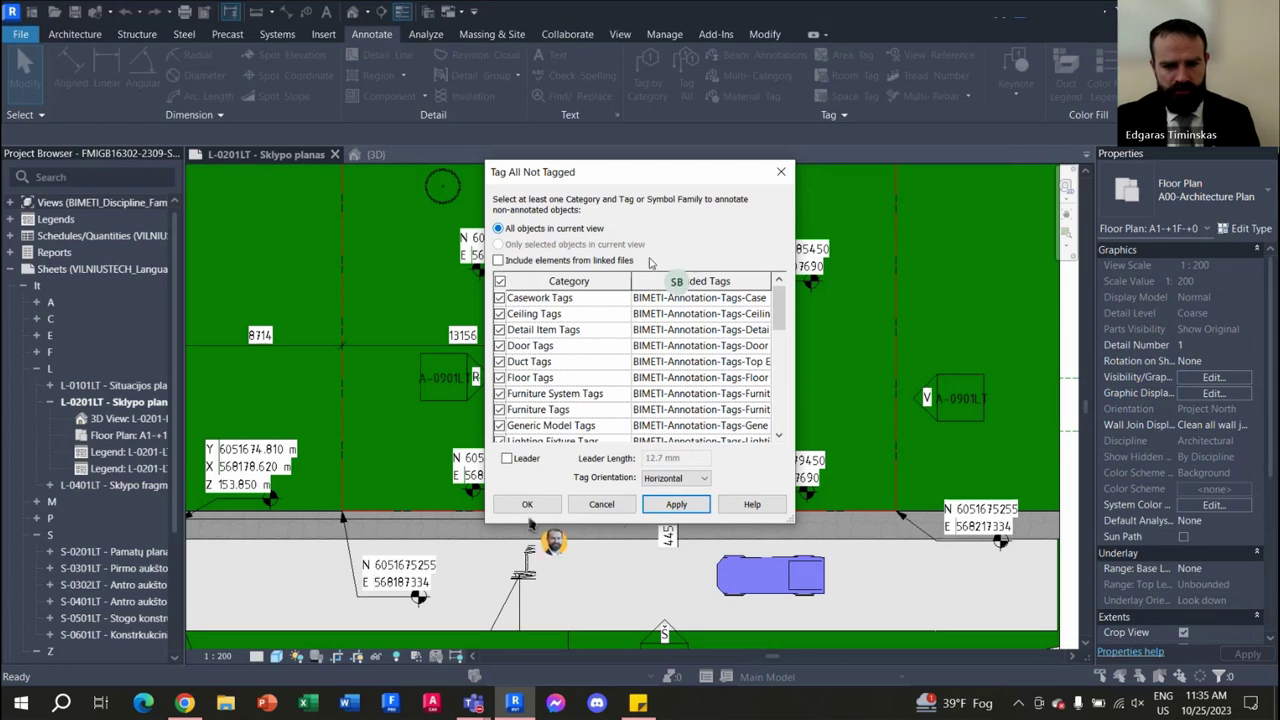
pyautogui.click(781, 174)
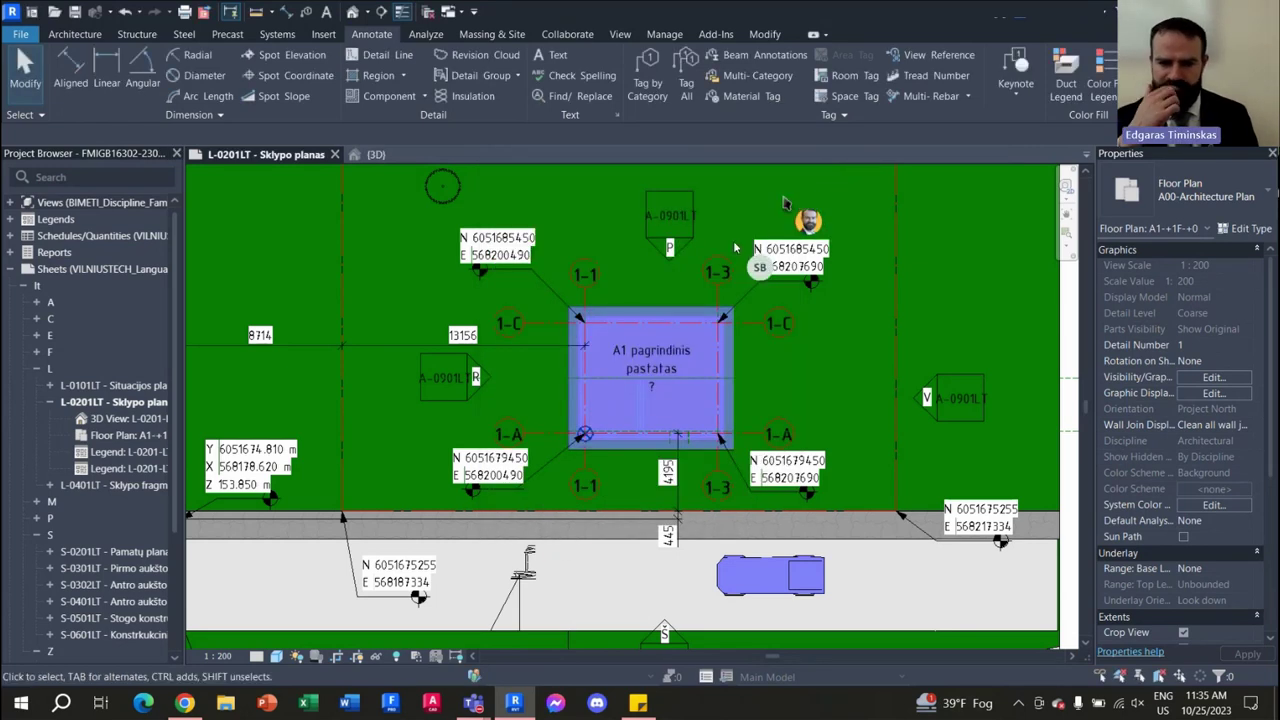
# - Tag the Norway spruce at the top-left with planting tag P1 using Tag by Category
pyautogui.click(648, 90)
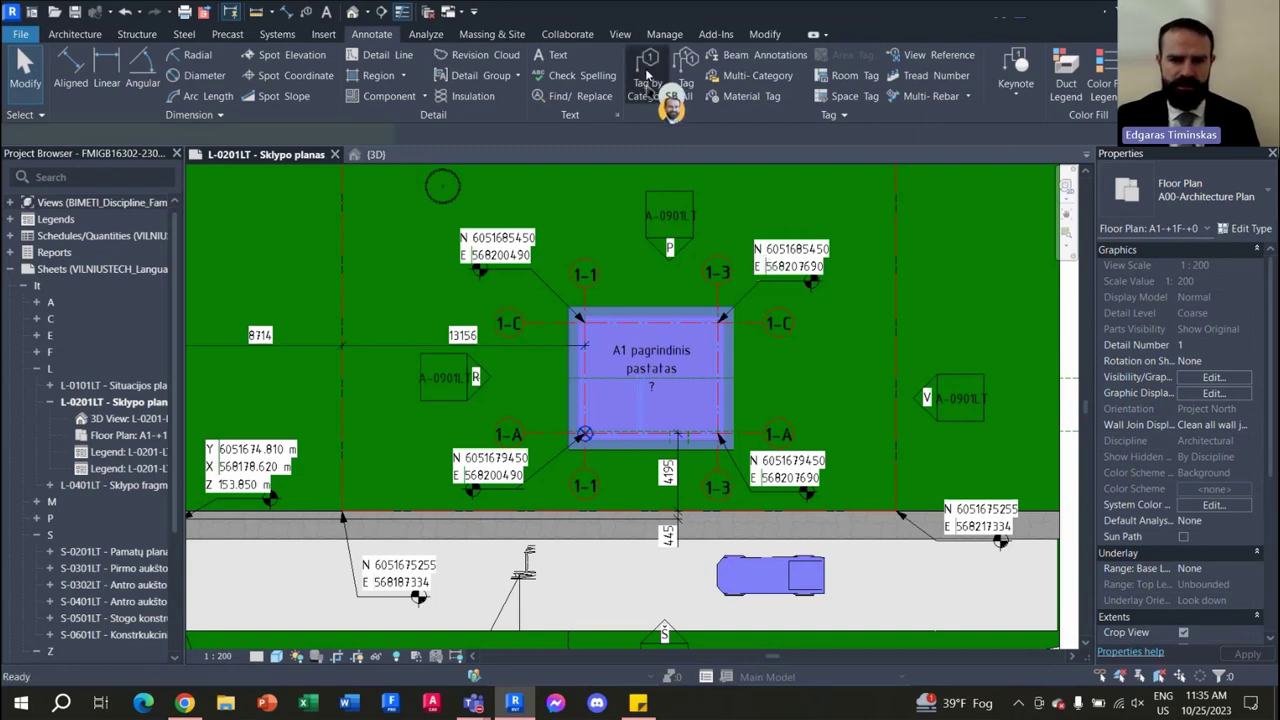
pyautogui.click(483, 181)
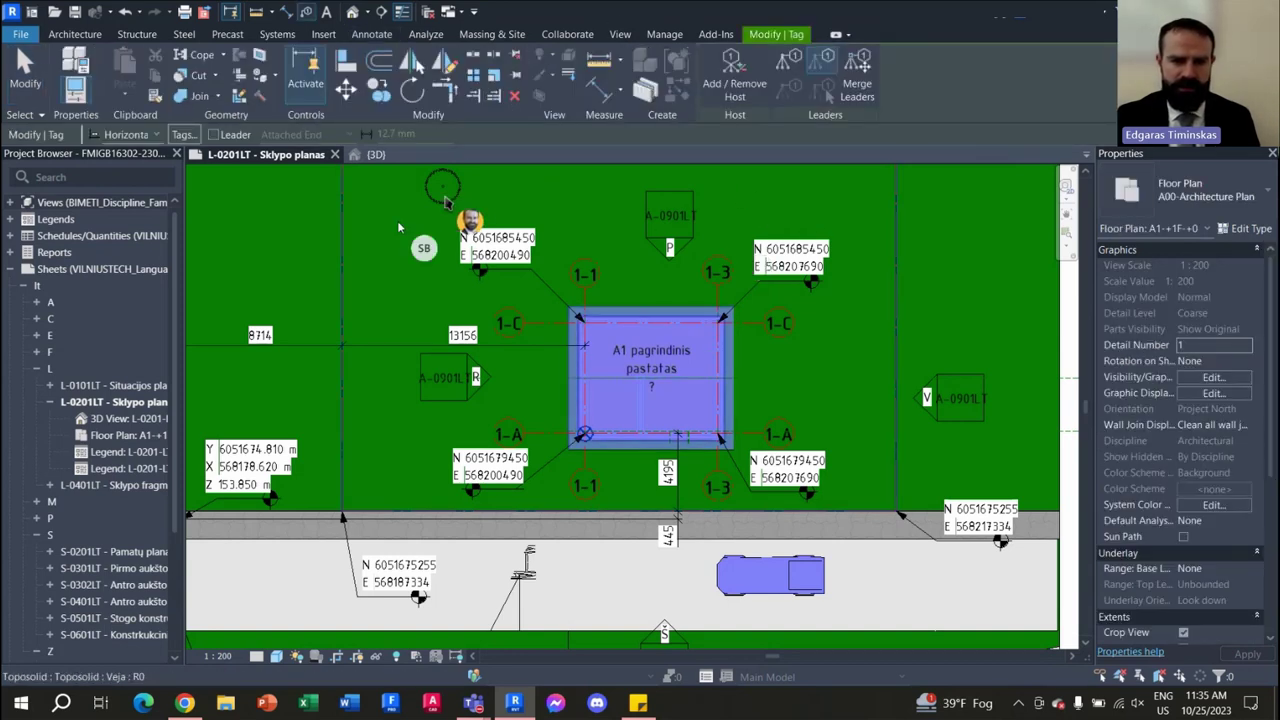
pyautogui.click(443, 188)
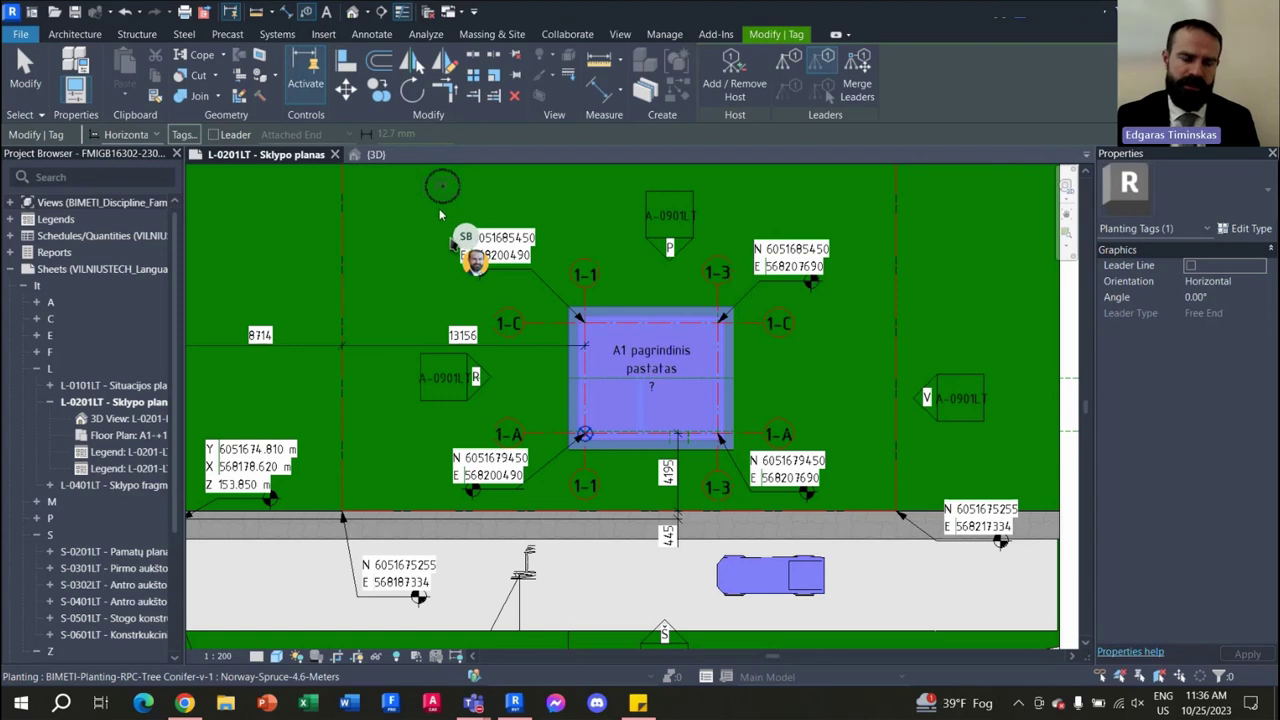
pyautogui.scroll(-3, 439, 200)
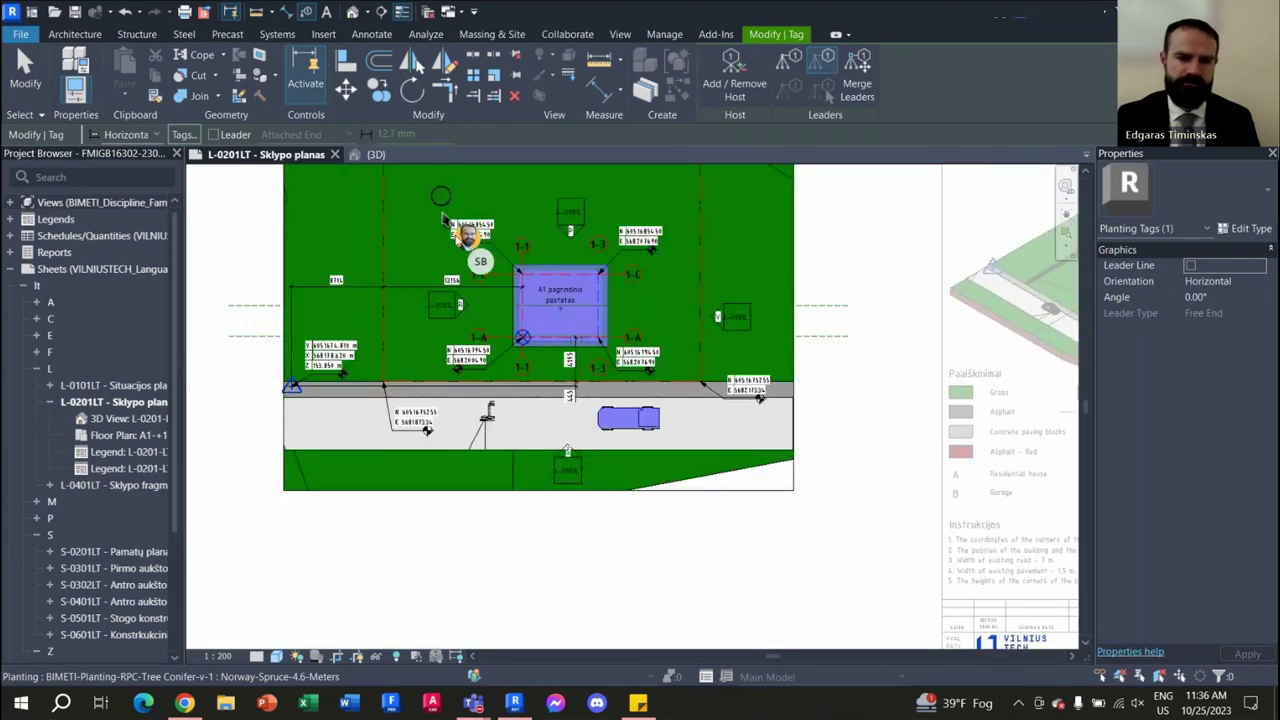
pyautogui.scroll(-2, 432, 179)
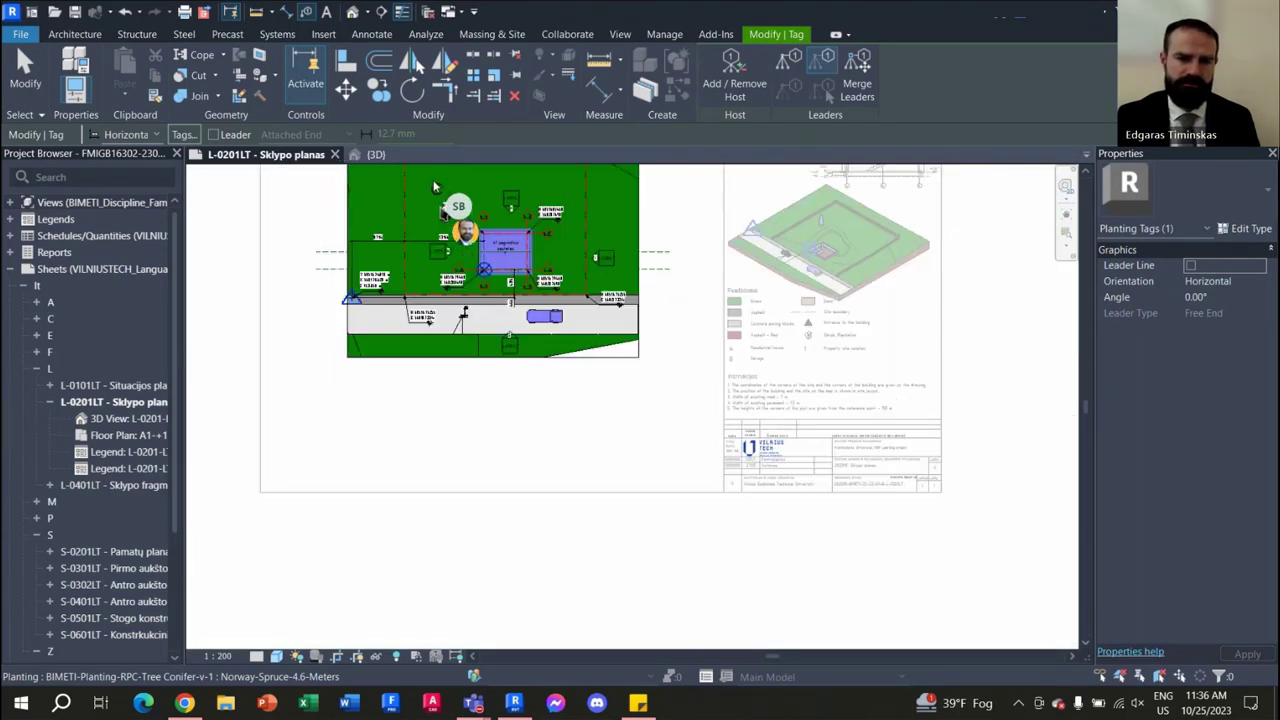
pyautogui.scroll(1, 432, 179)
pyautogui.scroll(3, 432, 181)
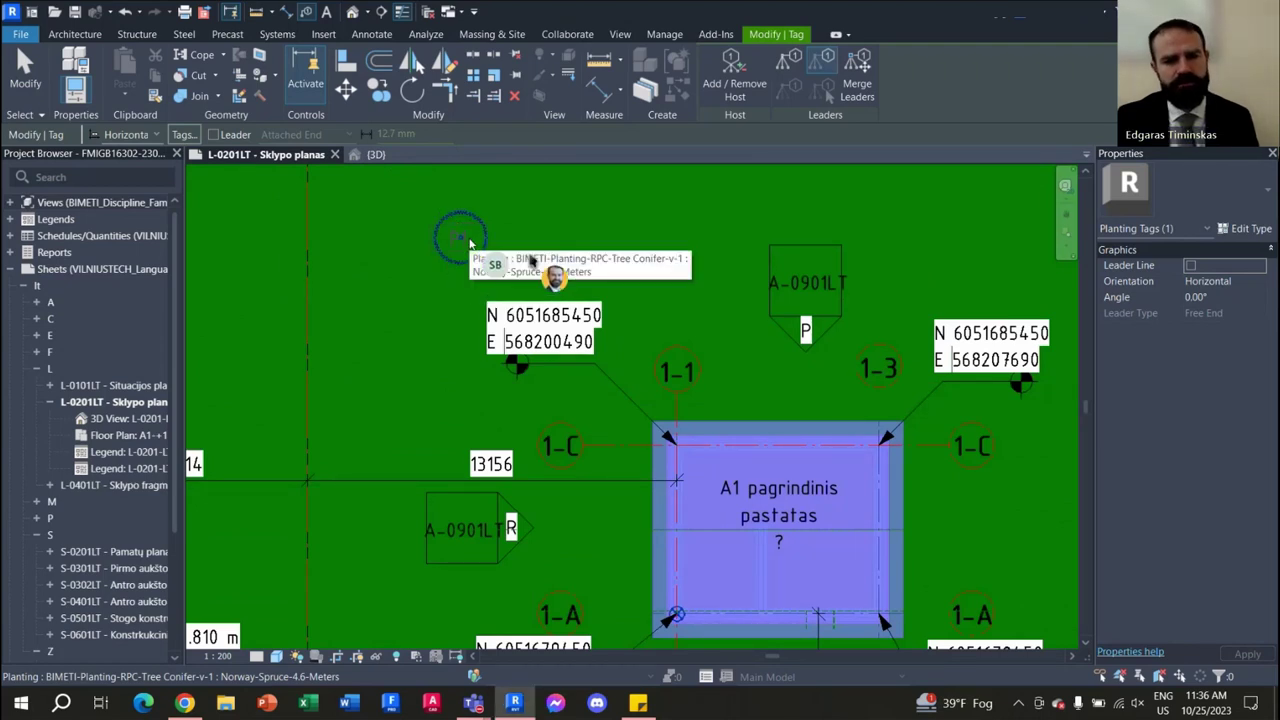
pyautogui.press('Escape')
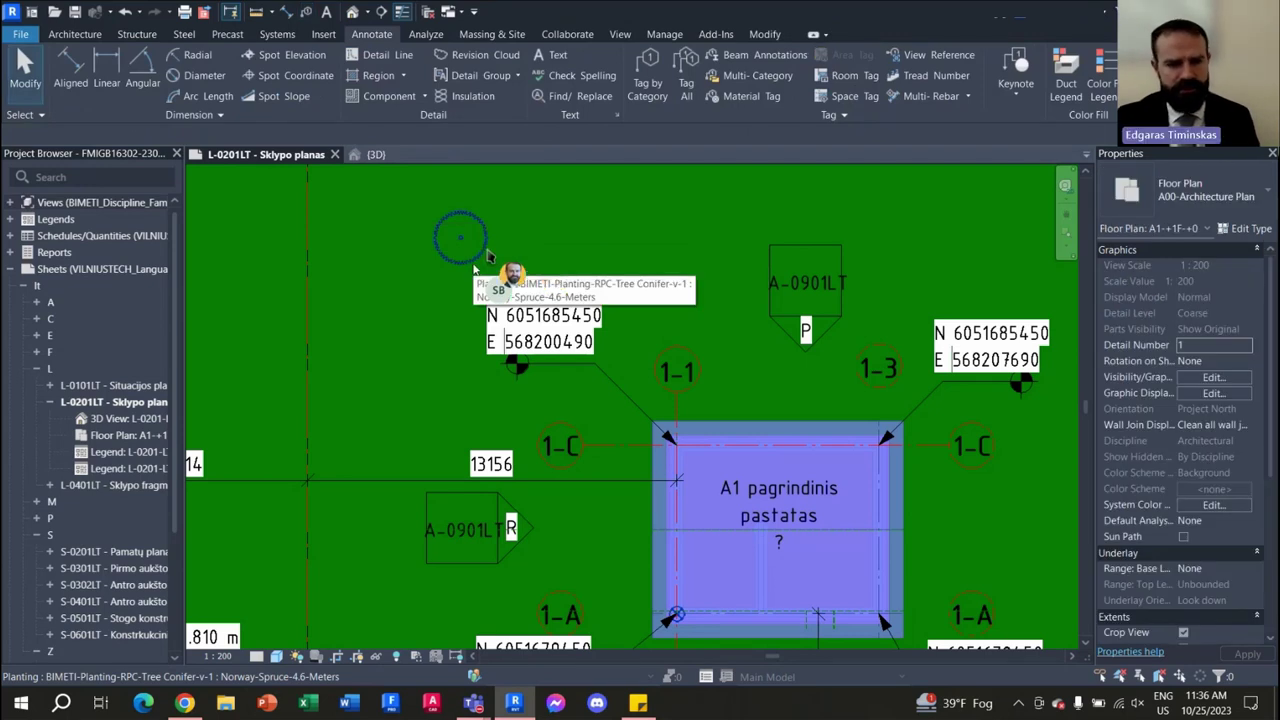
pyautogui.click(648, 85)
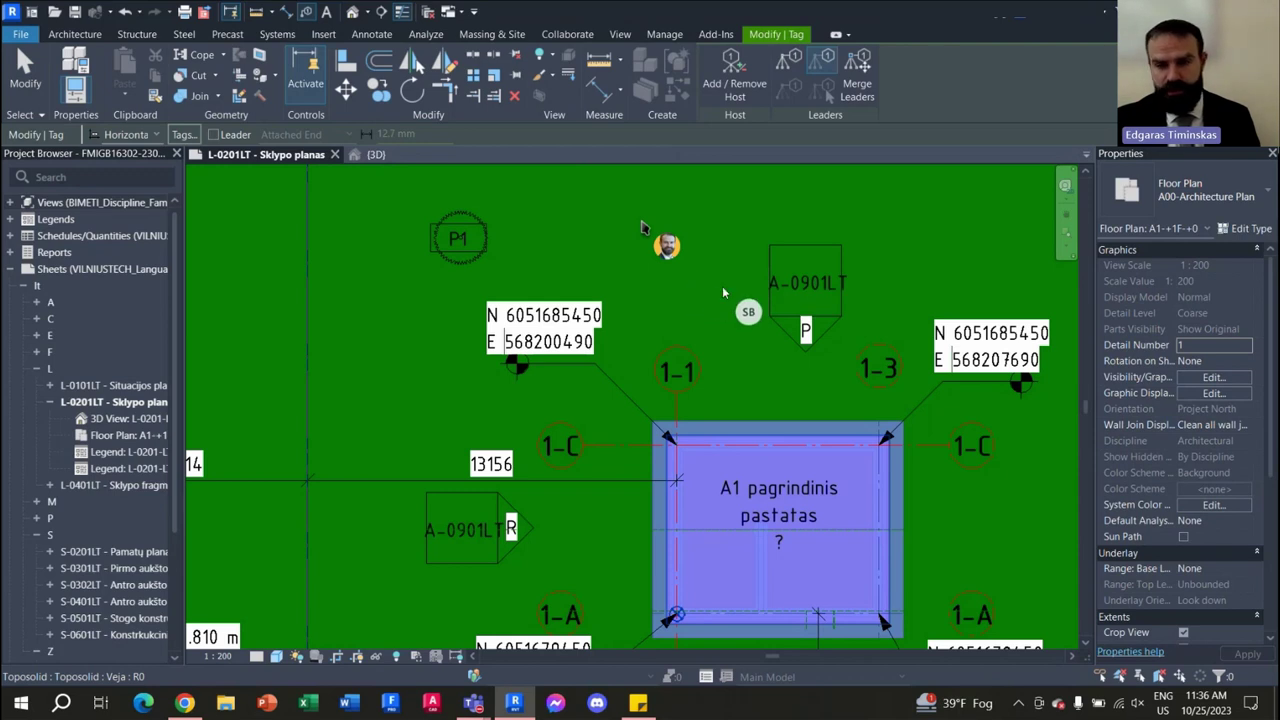
pyautogui.scroll(-5, 742, 324)
pyautogui.scroll(5, 627, 455)
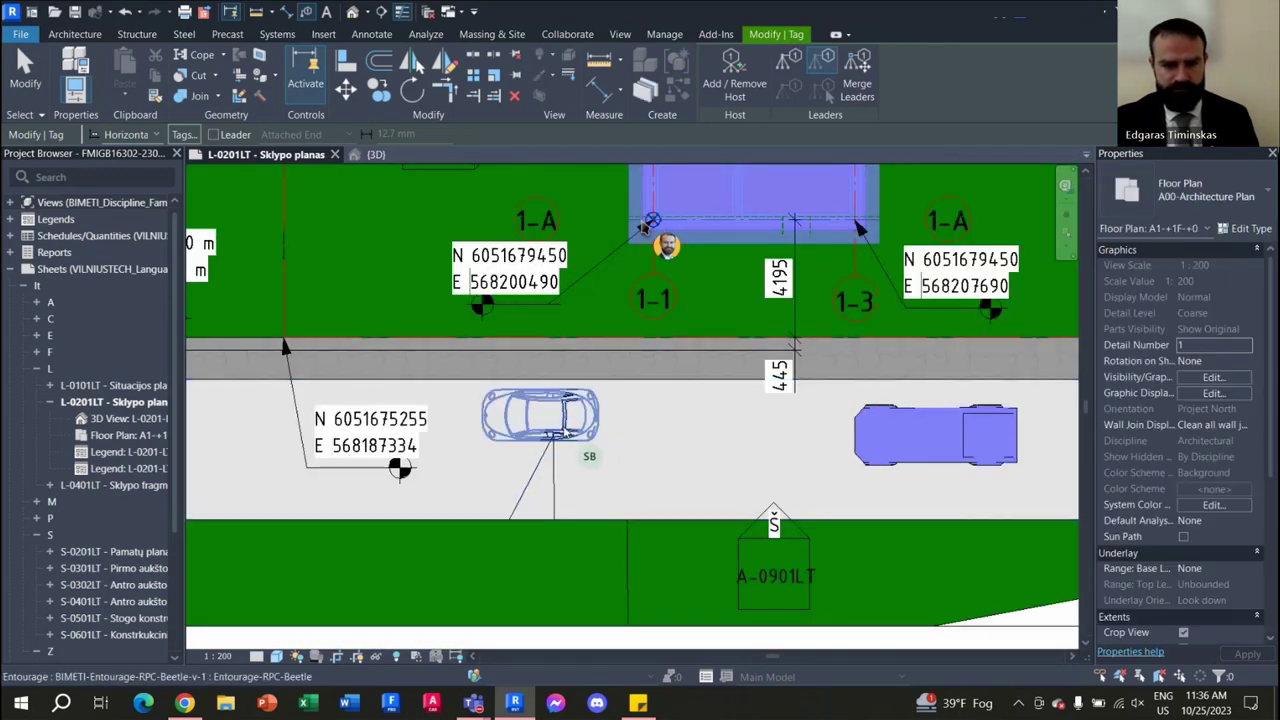
pyautogui.click(566, 416)
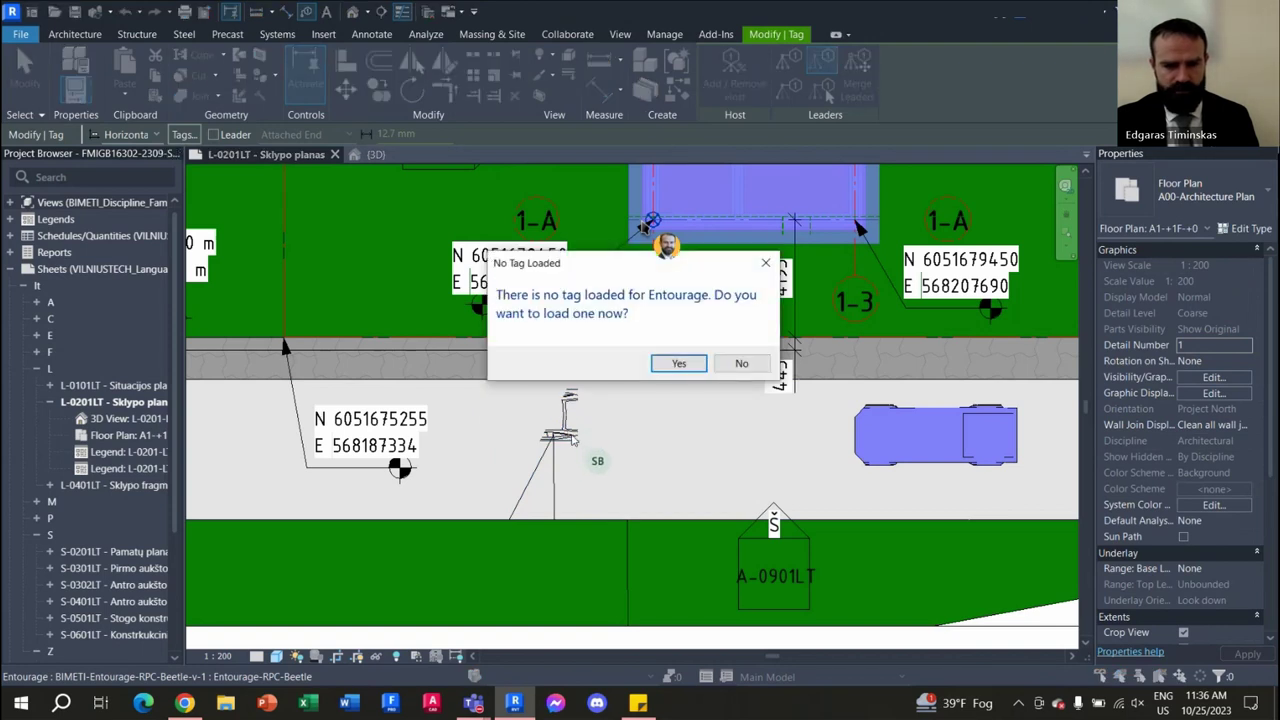
pyautogui.click(757, 369)
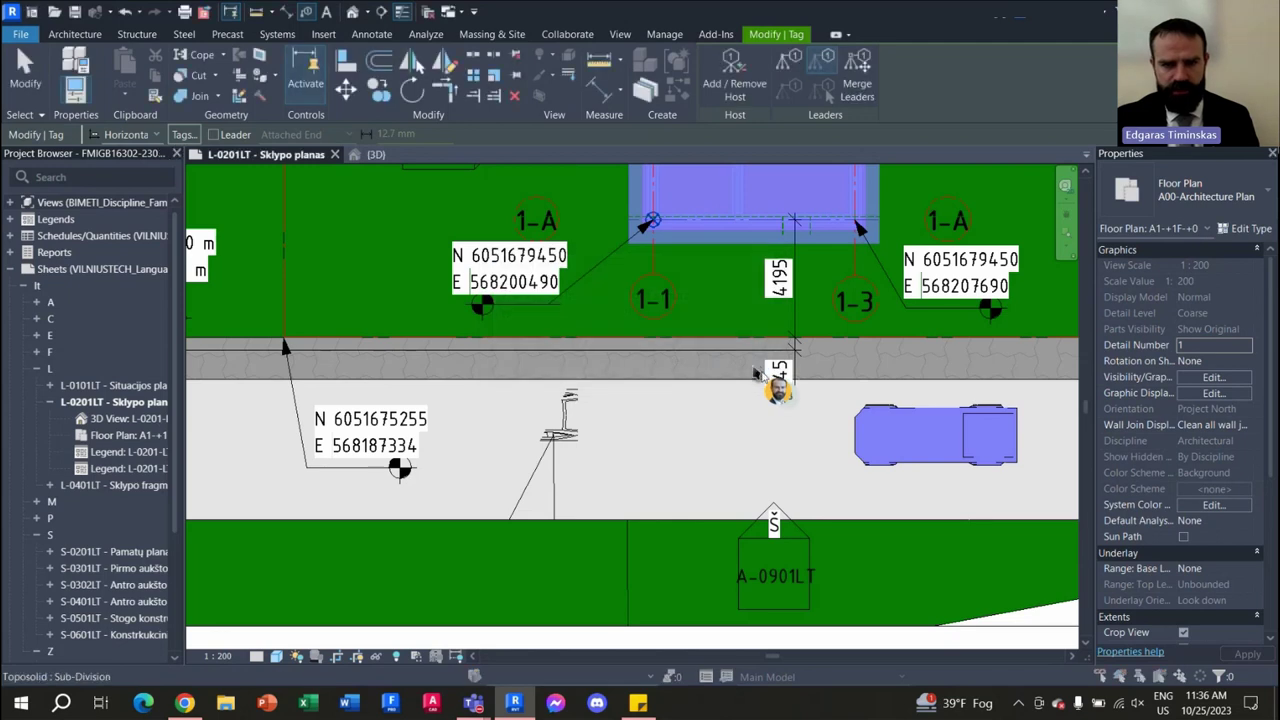
pyautogui.click(772, 372)
pyautogui.click(748, 366)
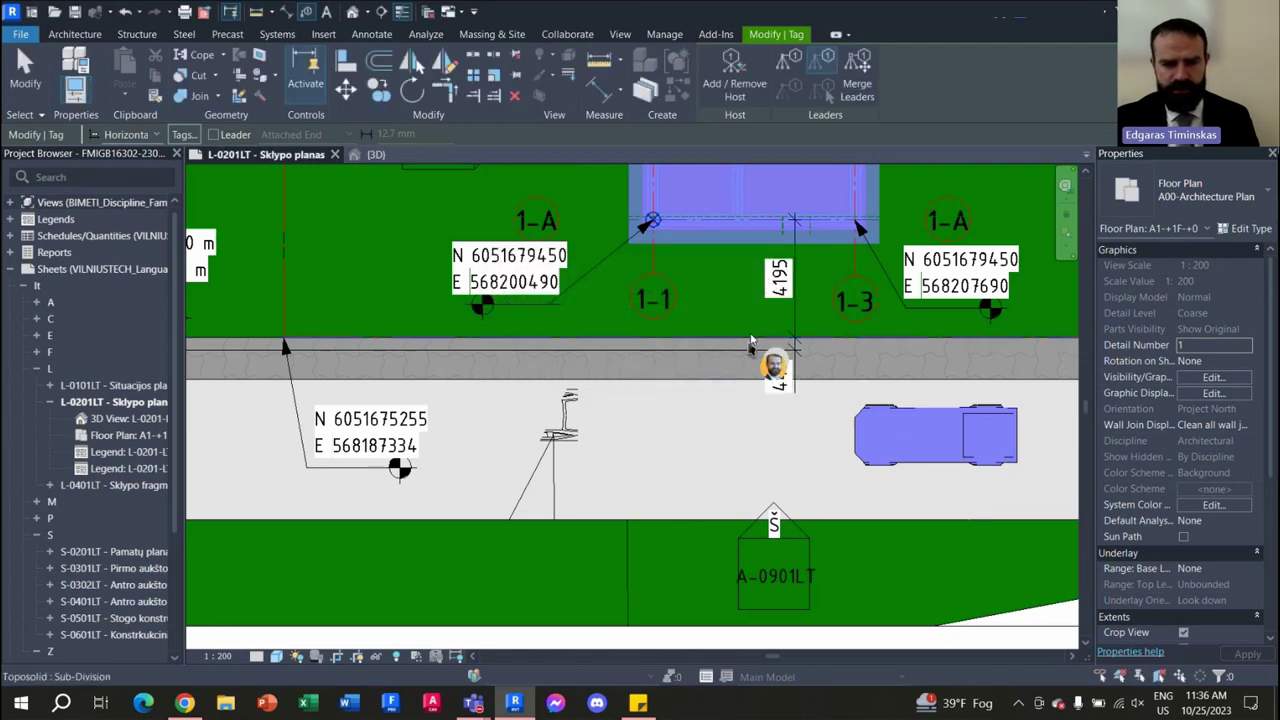
pyautogui.scroll(-2, 835, 368)
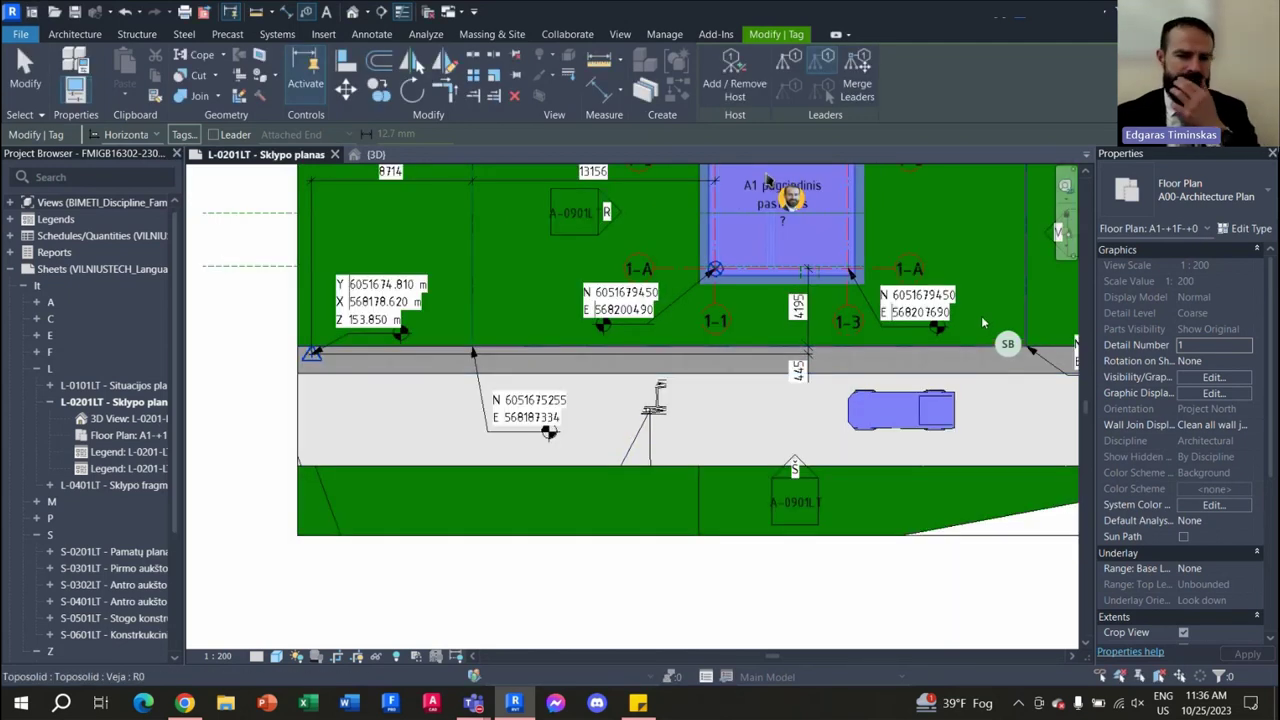
pyautogui.scroll(2, 981, 315)
pyautogui.press('Escape')
pyautogui.press('Escape')
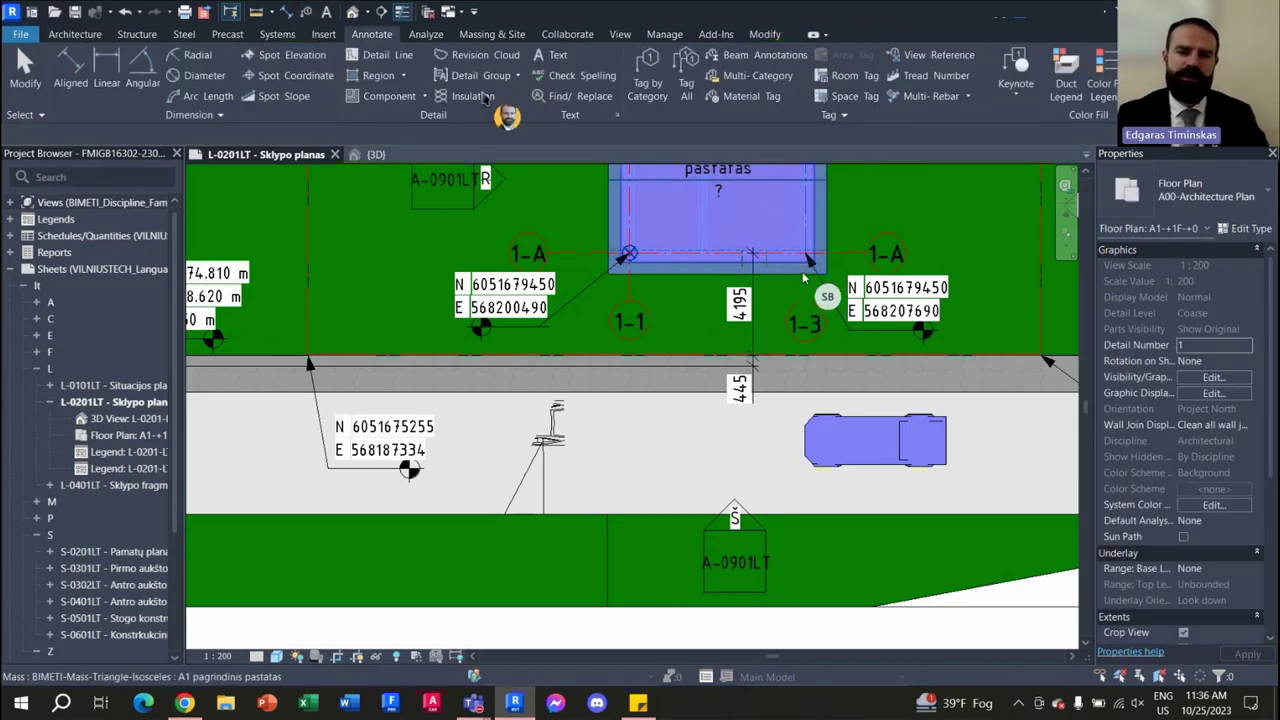
# - Place multi-category tags on the Beetle by the street lamp and on the blue car
pyautogui.click(760, 76)
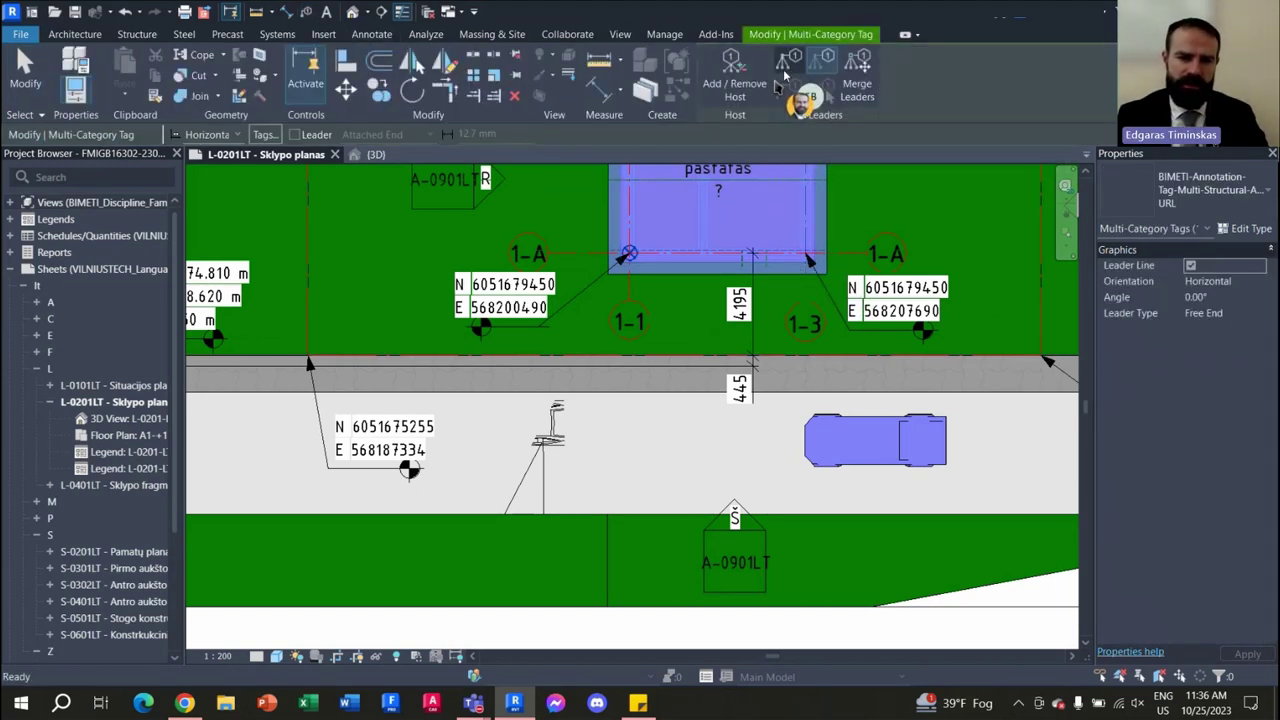
pyautogui.click(555, 427)
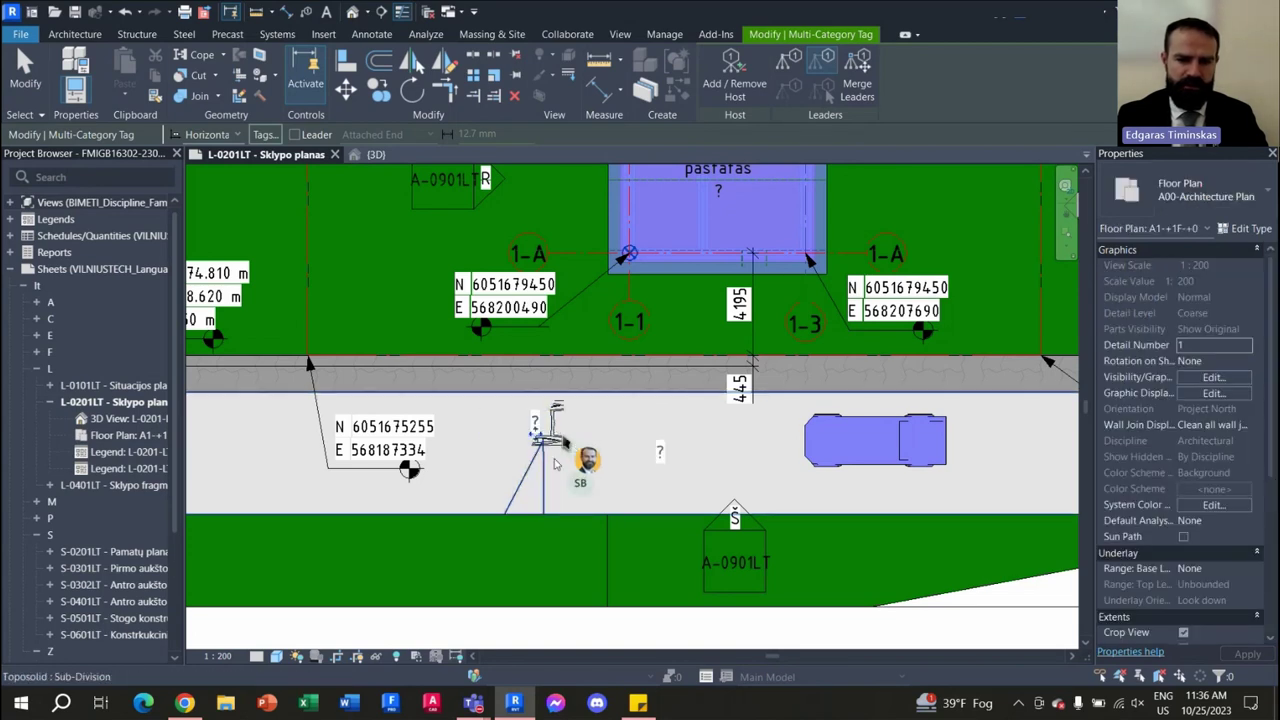
pyautogui.click(888, 454)
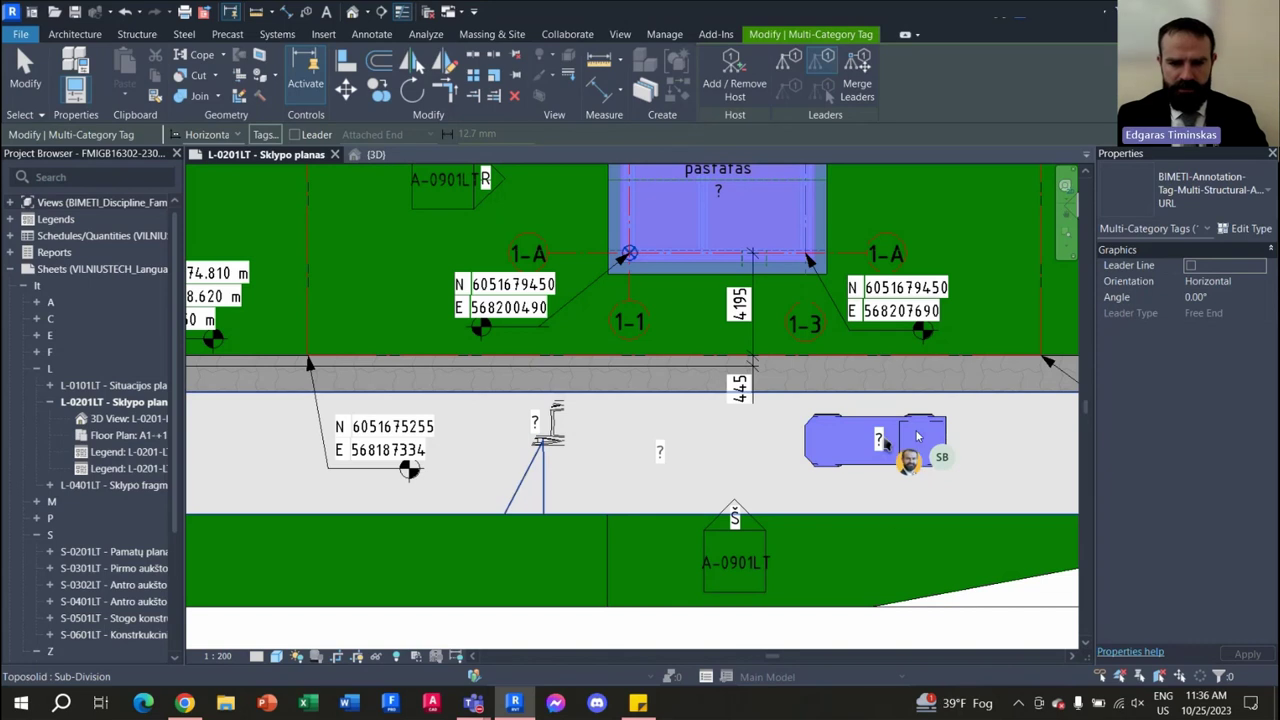
pyautogui.press('Escape')
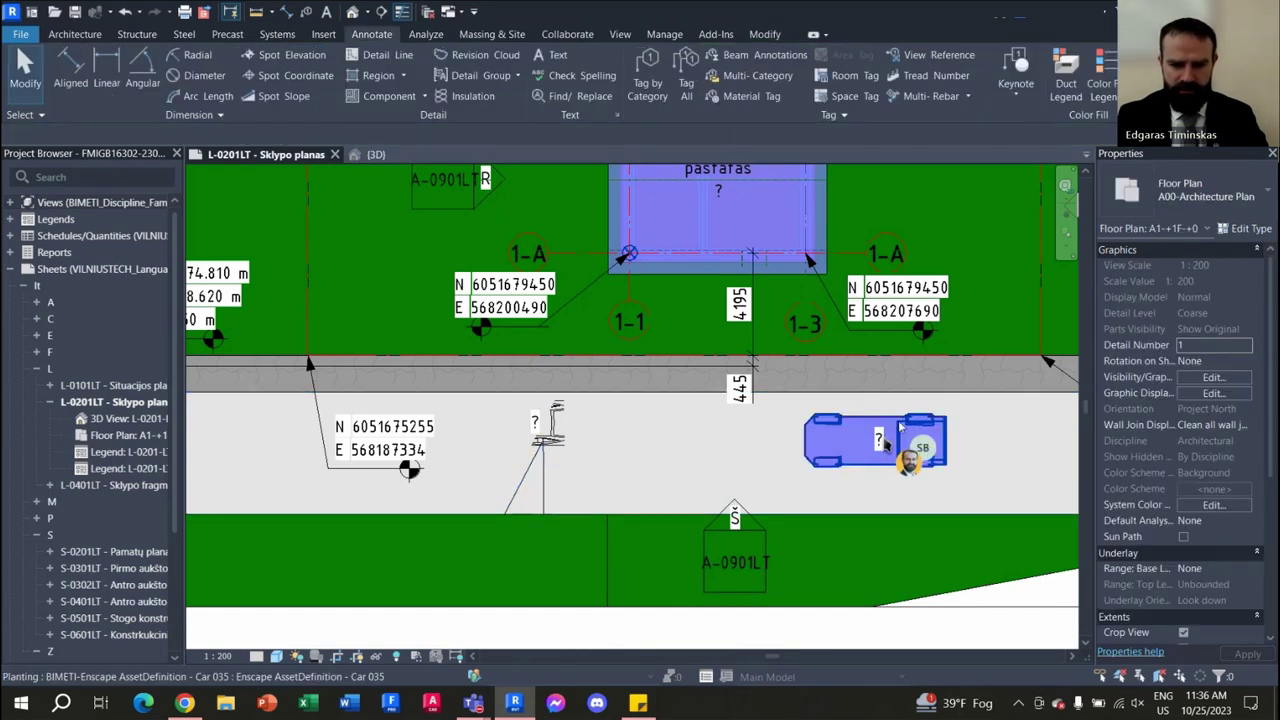
# - Label the blue car's question-mark tag AU1 and accept the type parameter change
pyautogui.click(880, 444)
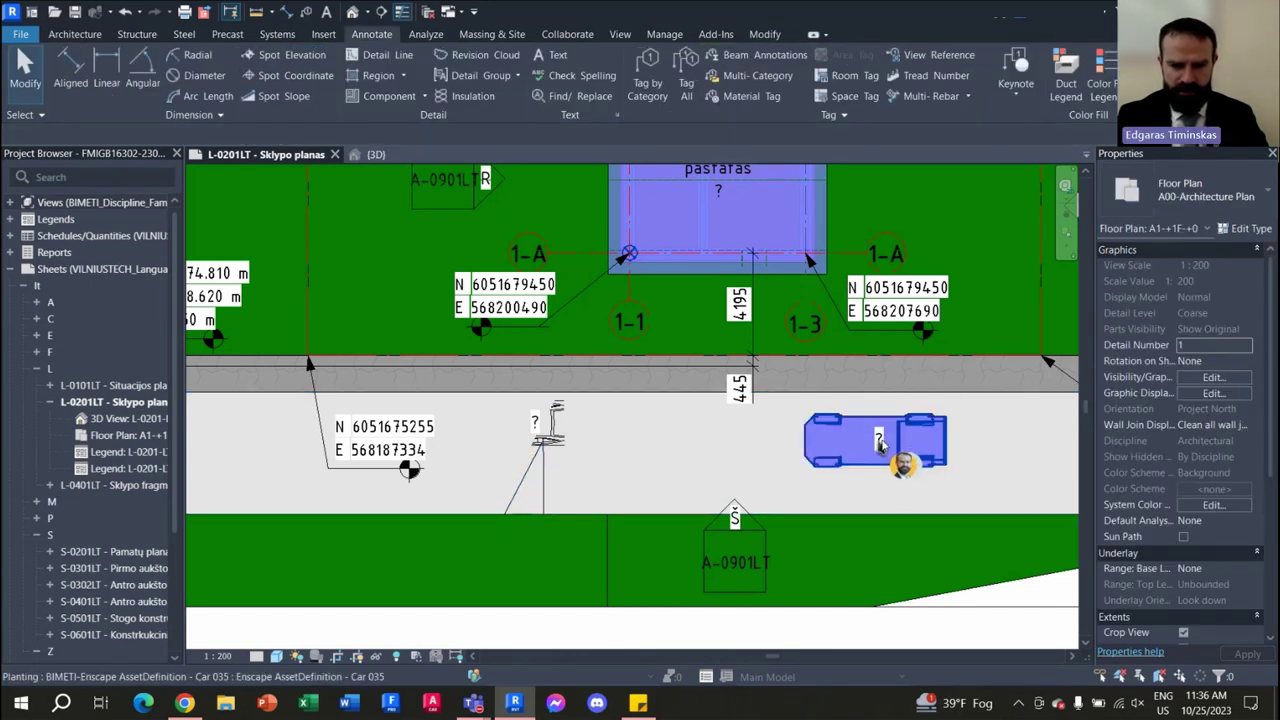
pyautogui.click(880, 444)
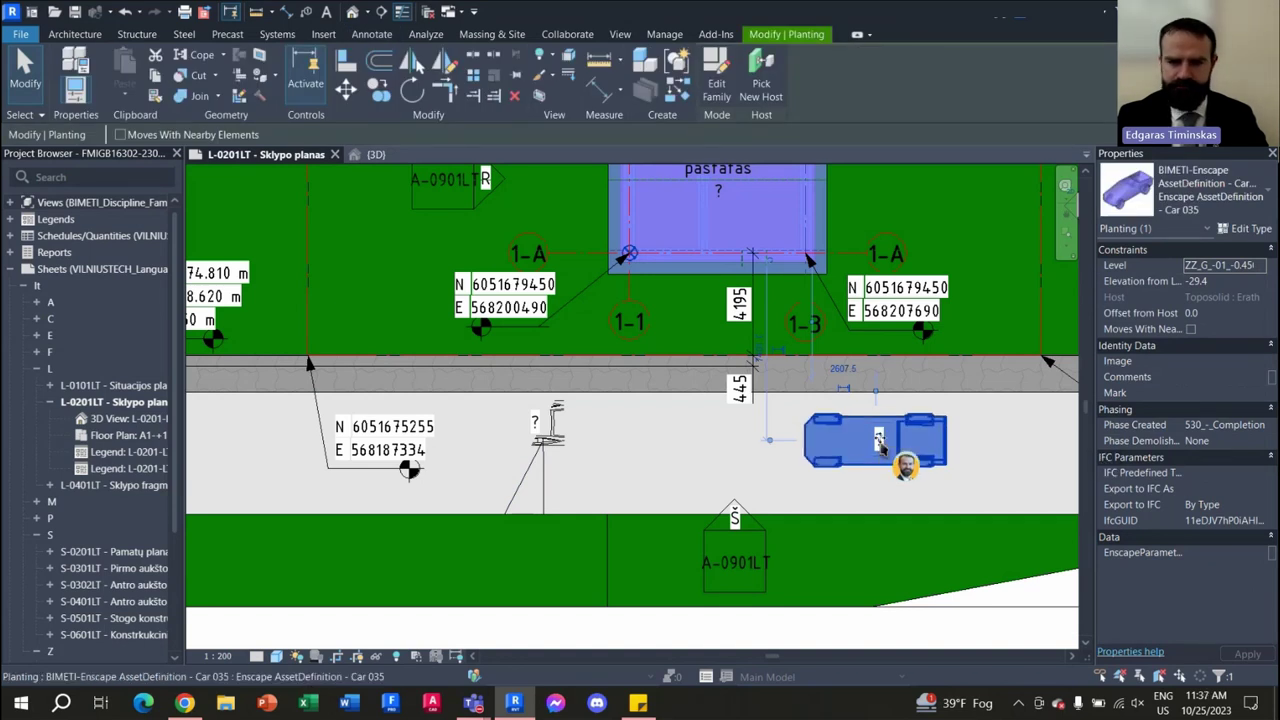
pyautogui.scroll(2, 880, 444)
pyautogui.scroll(3, 885, 440)
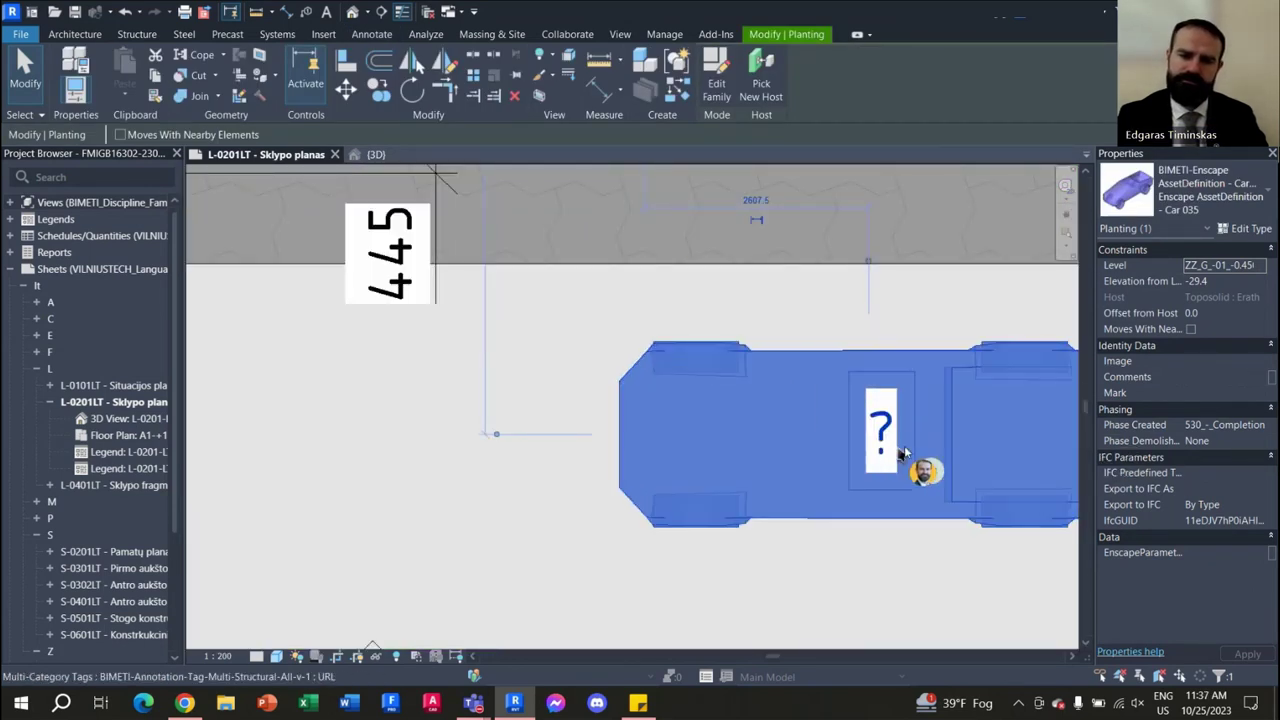
pyautogui.click(883, 433)
pyautogui.write('AU')
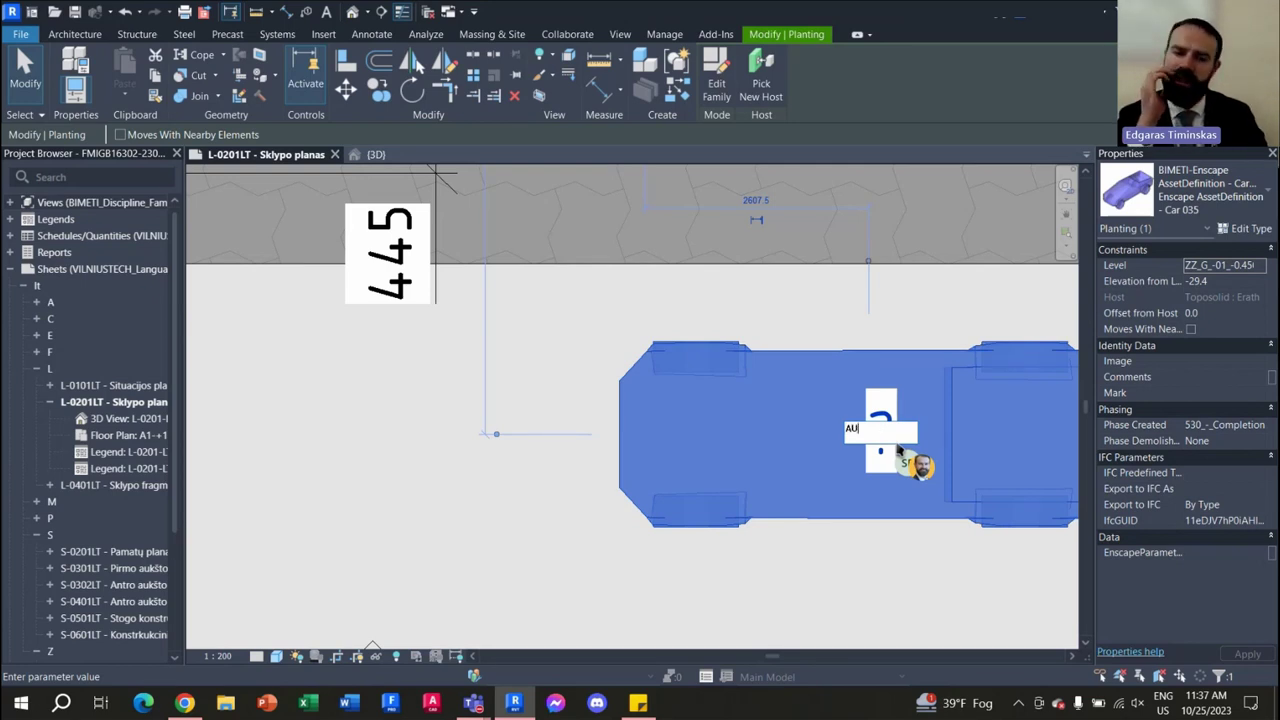
pyautogui.write('1')
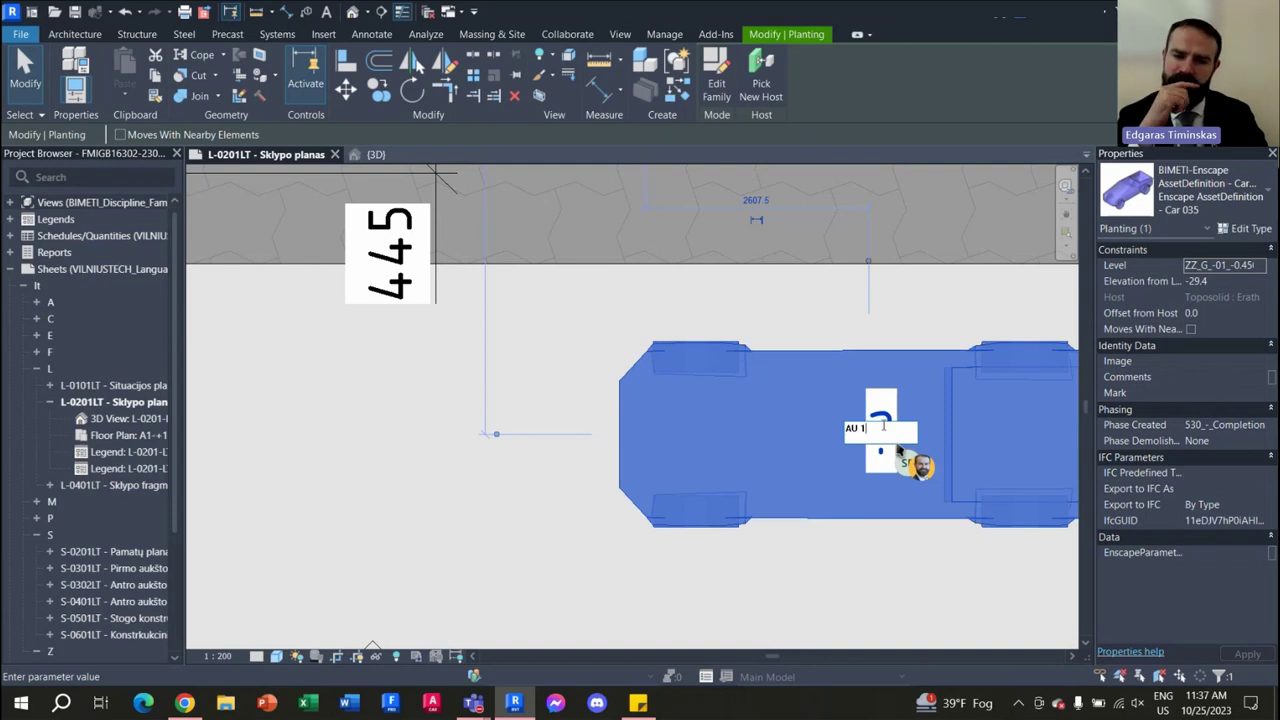
pyautogui.press('BackSpace')
pyautogui.press('BackSpace')
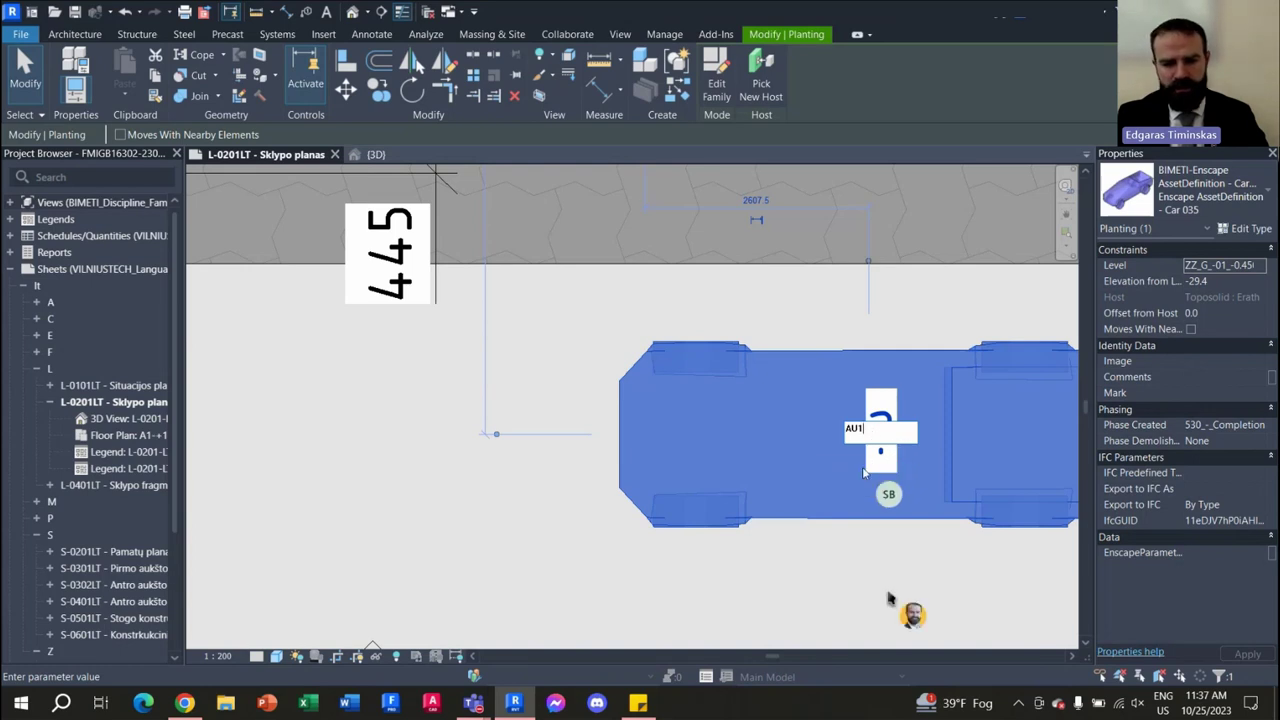
pyautogui.press('Return')
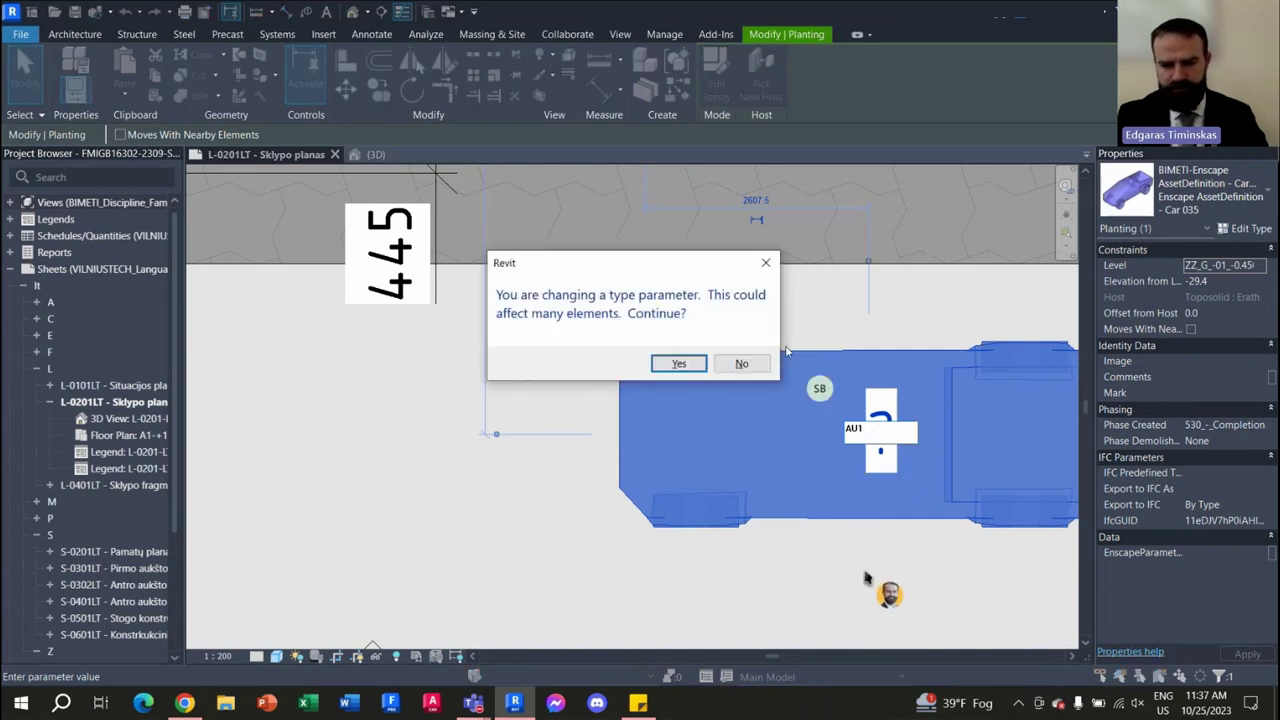
pyautogui.click(679, 363)
pyautogui.scroll(-2, 620, 418)
pyautogui.scroll(-2, 620, 418)
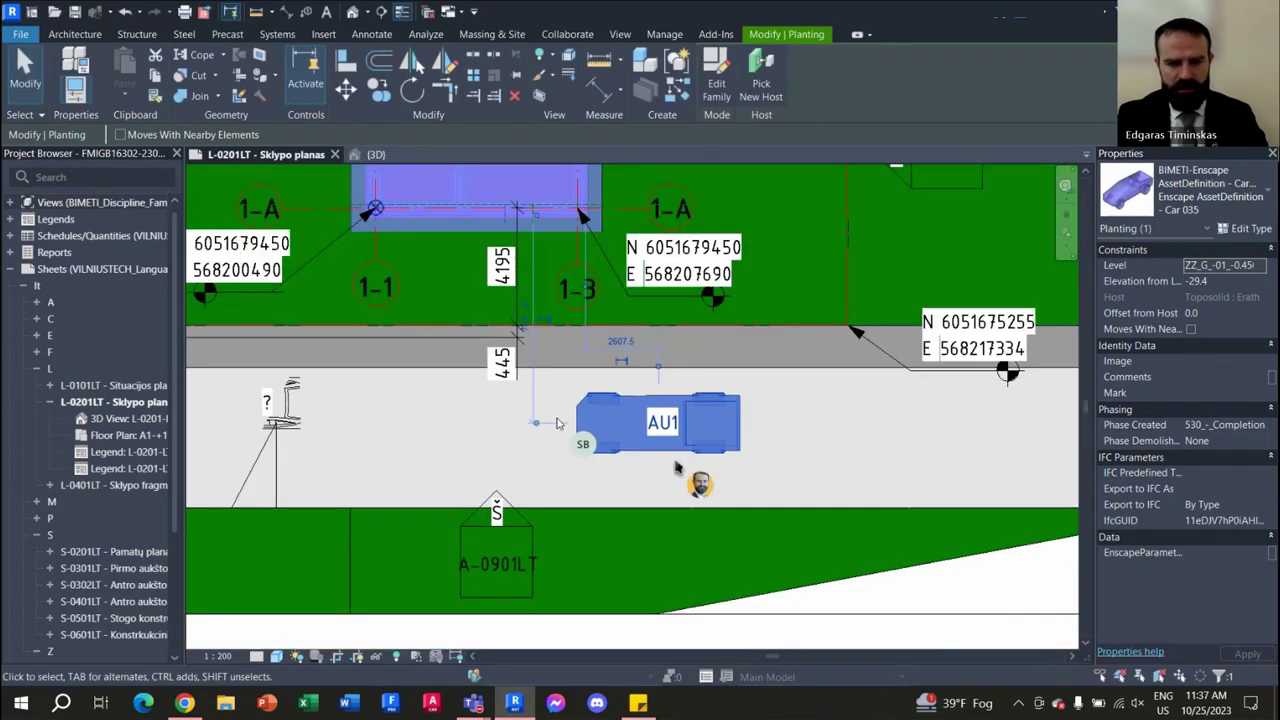
pyautogui.scroll(-2, 620, 418)
pyautogui.scroll(3, 372, 421)
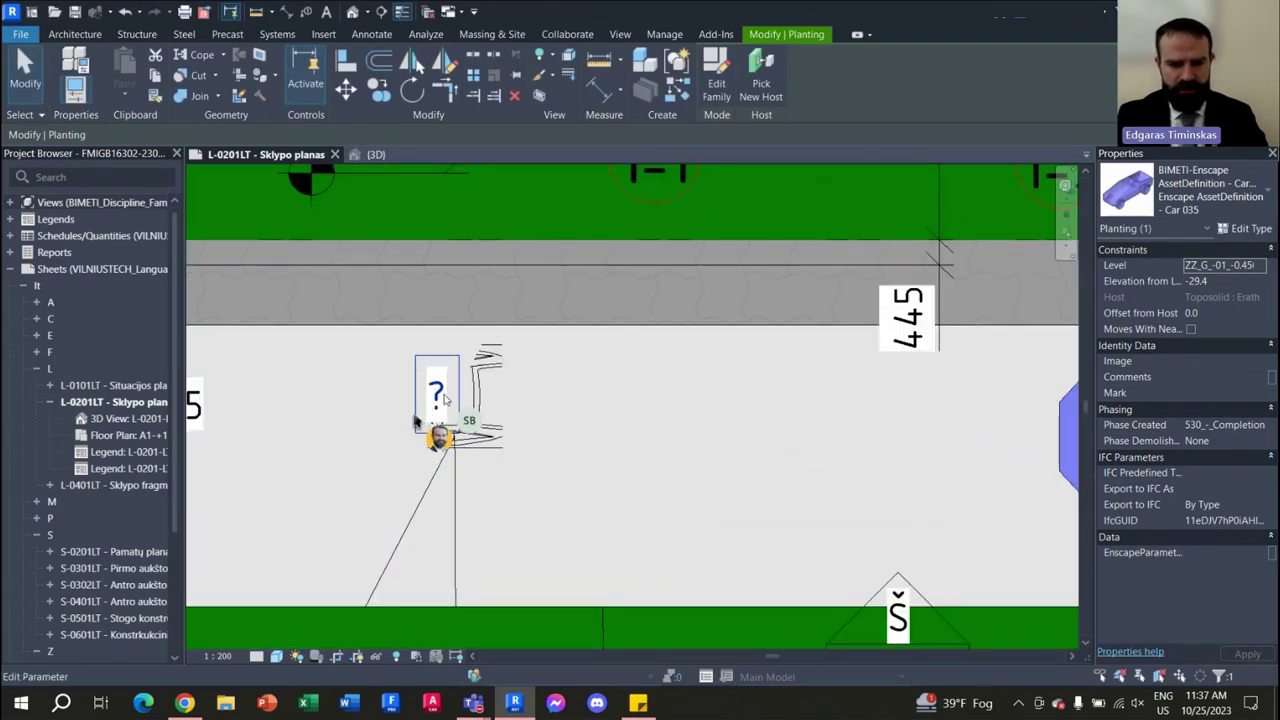
# - Change the Beetle's question-mark tag to AU2, confirming the type parameter change
pyautogui.click(436, 390)
pyautogui.click(437, 392)
pyautogui.write('AU2')
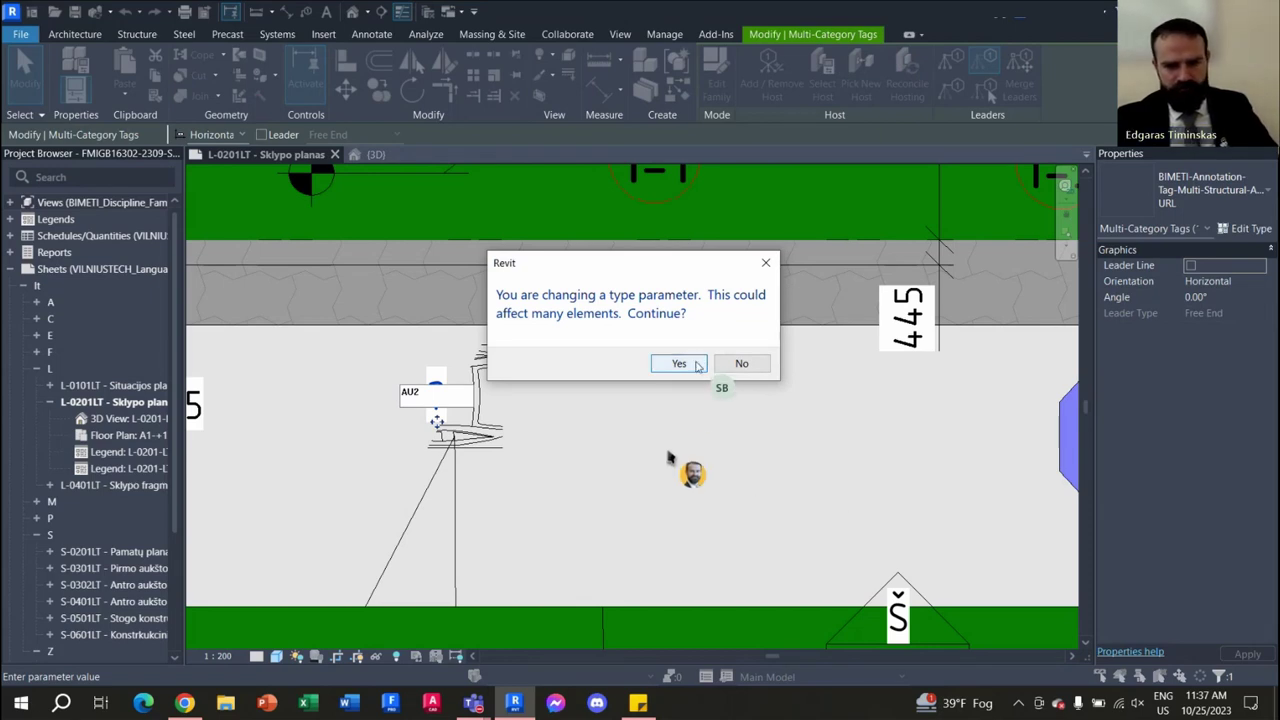
pyautogui.click(679, 363)
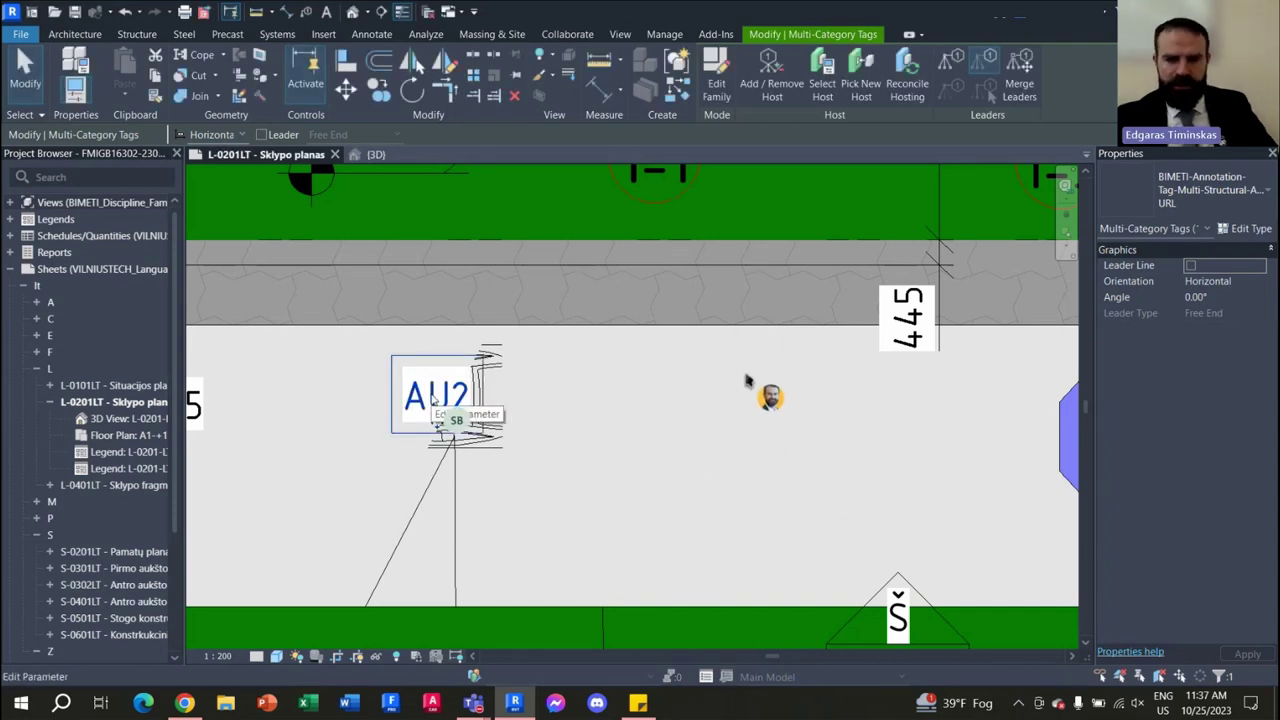
# - Deselect the car tag, run Tag by Category and click the Veja lawn toposolid
pyautogui.scroll(-3, 583, 400)
pyautogui.scroll(-3, 583, 400)
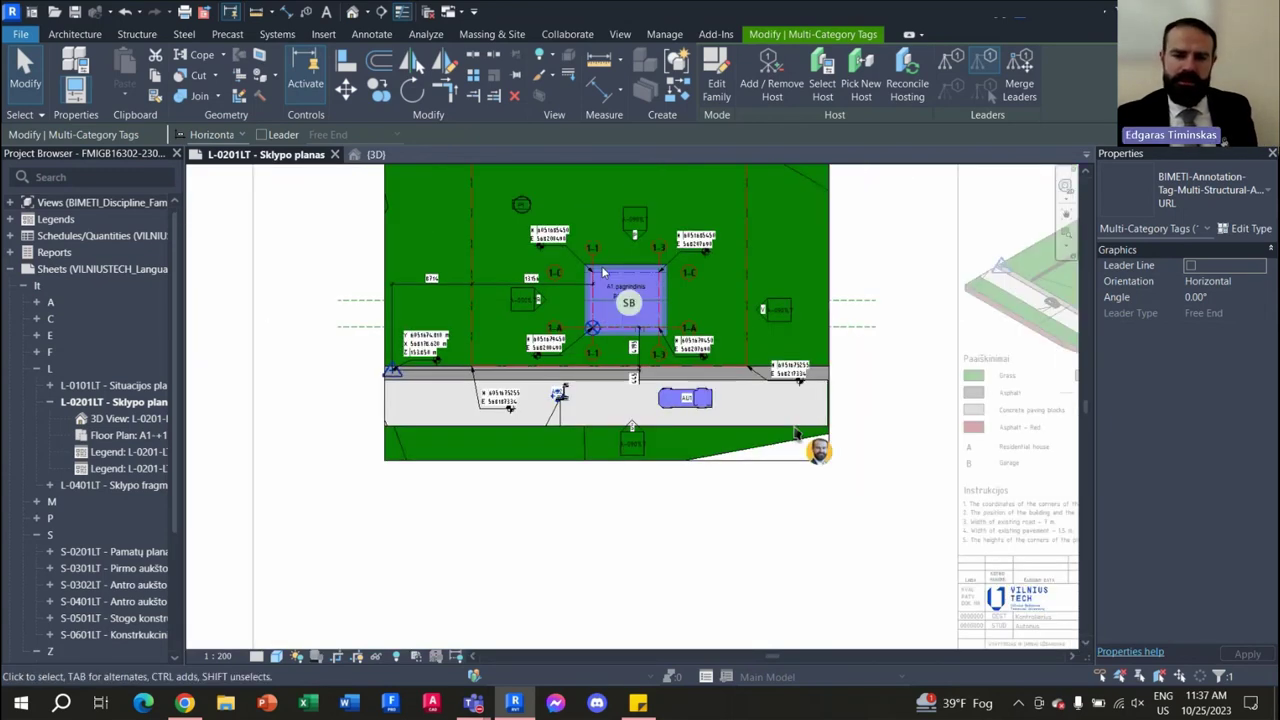
pyautogui.scroll(-2, 603, 272)
pyautogui.scroll(2, 642, 201)
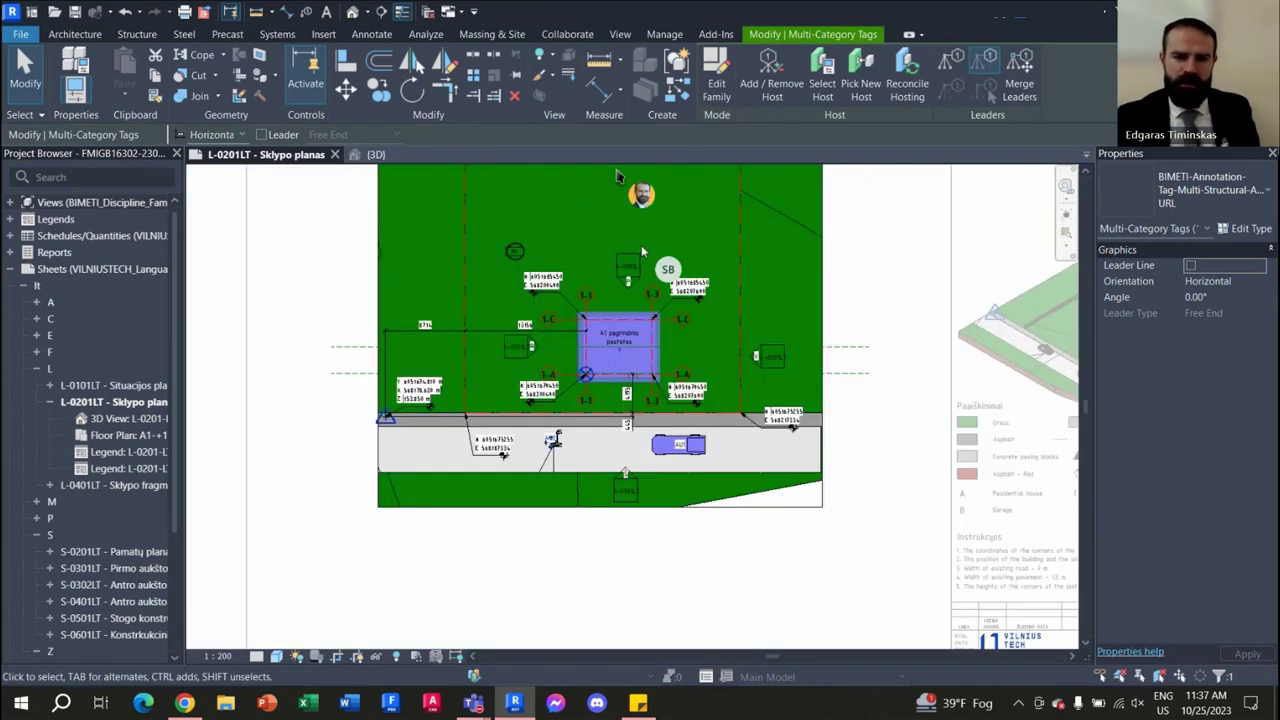
pyautogui.scroll(-1, 635, 270)
pyautogui.scroll(-1, 635, 270)
pyautogui.scroll(-1, 635, 270)
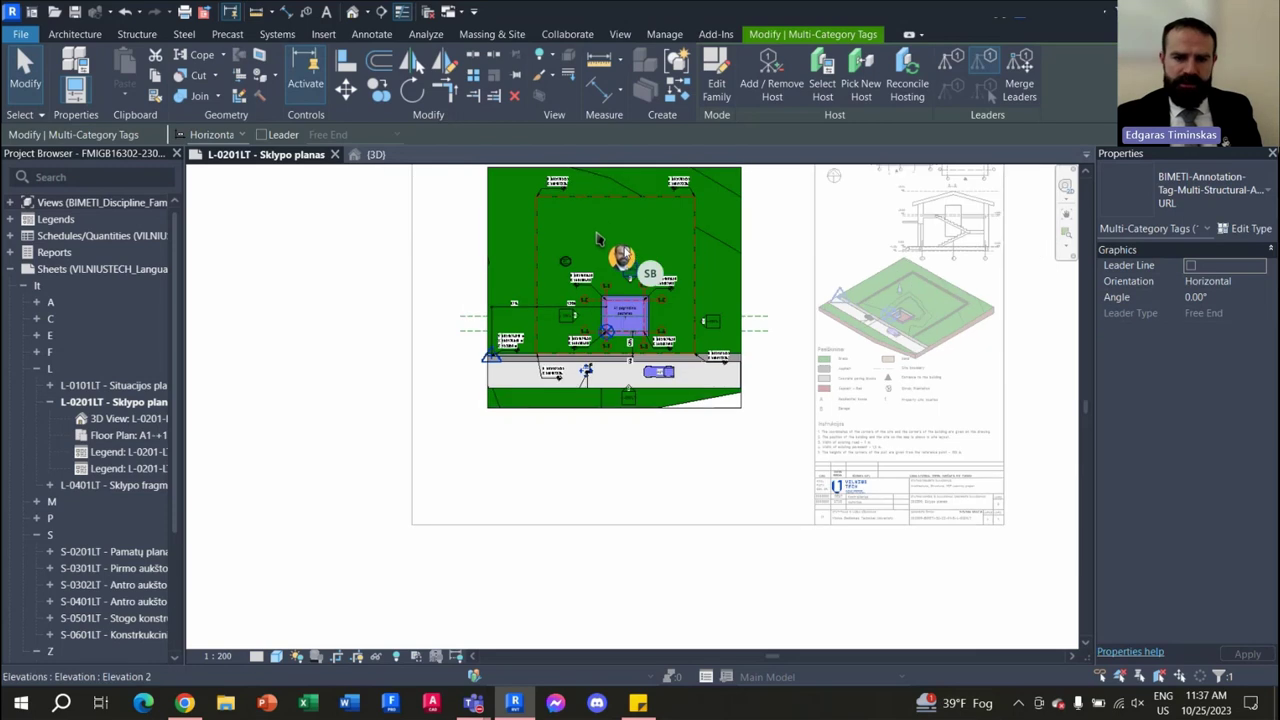
pyautogui.scroll(1, 622, 210)
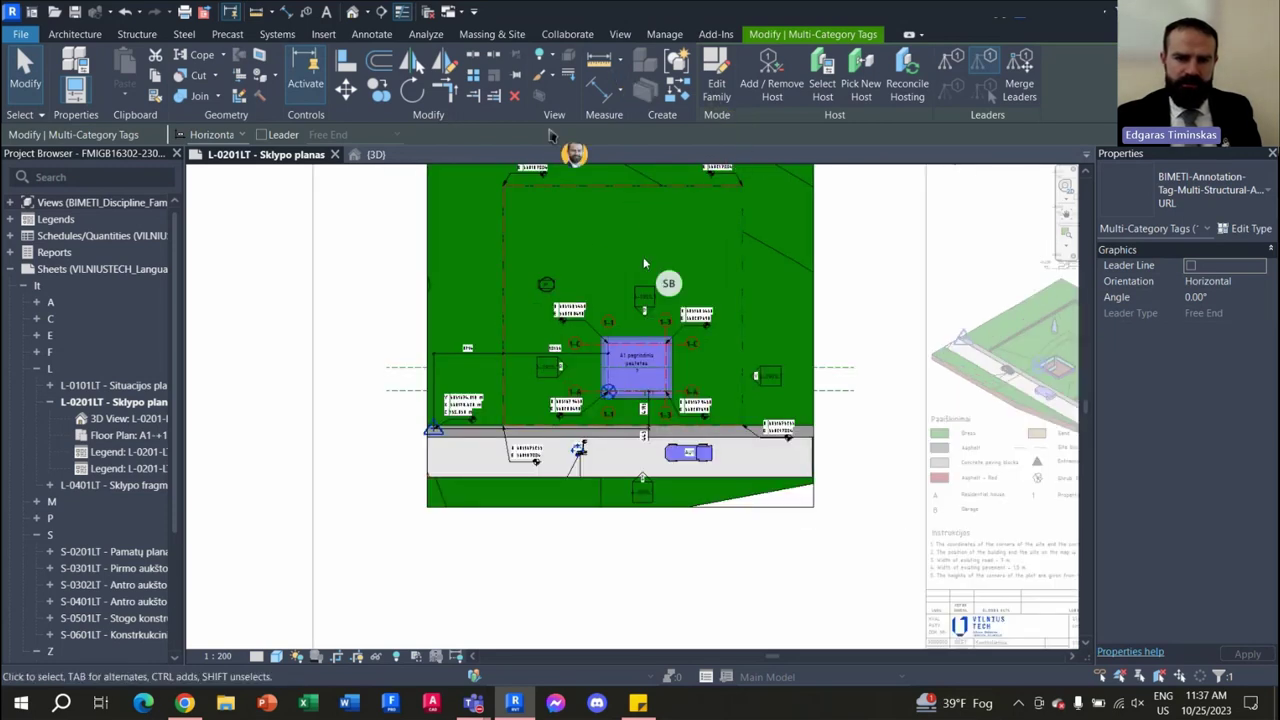
pyautogui.scroll(2, 645, 233)
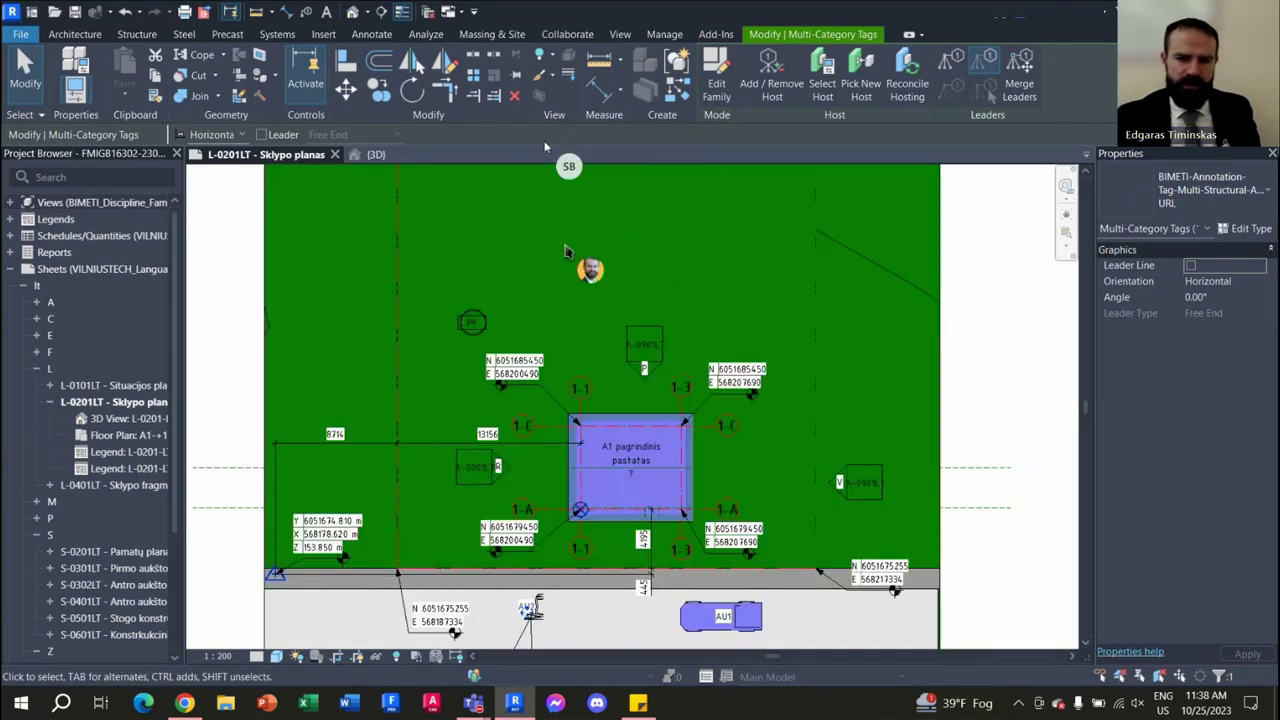
pyautogui.click(614, 230)
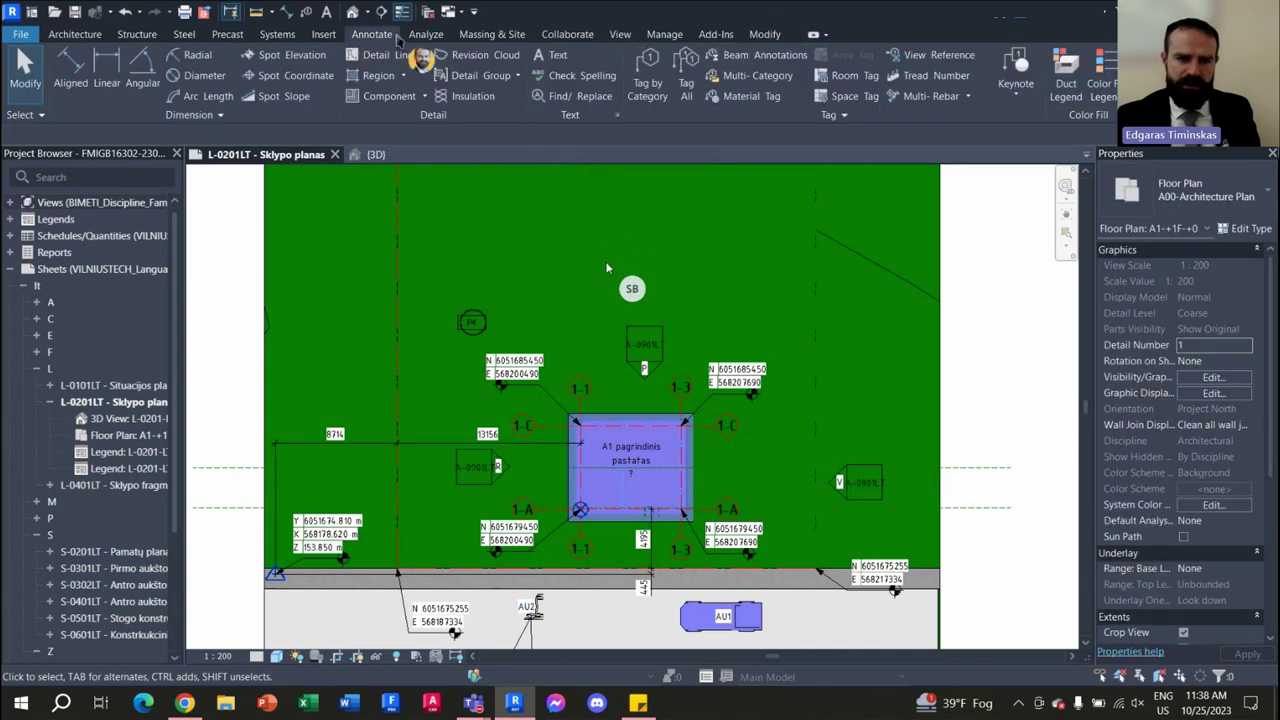
pyautogui.click(643, 100)
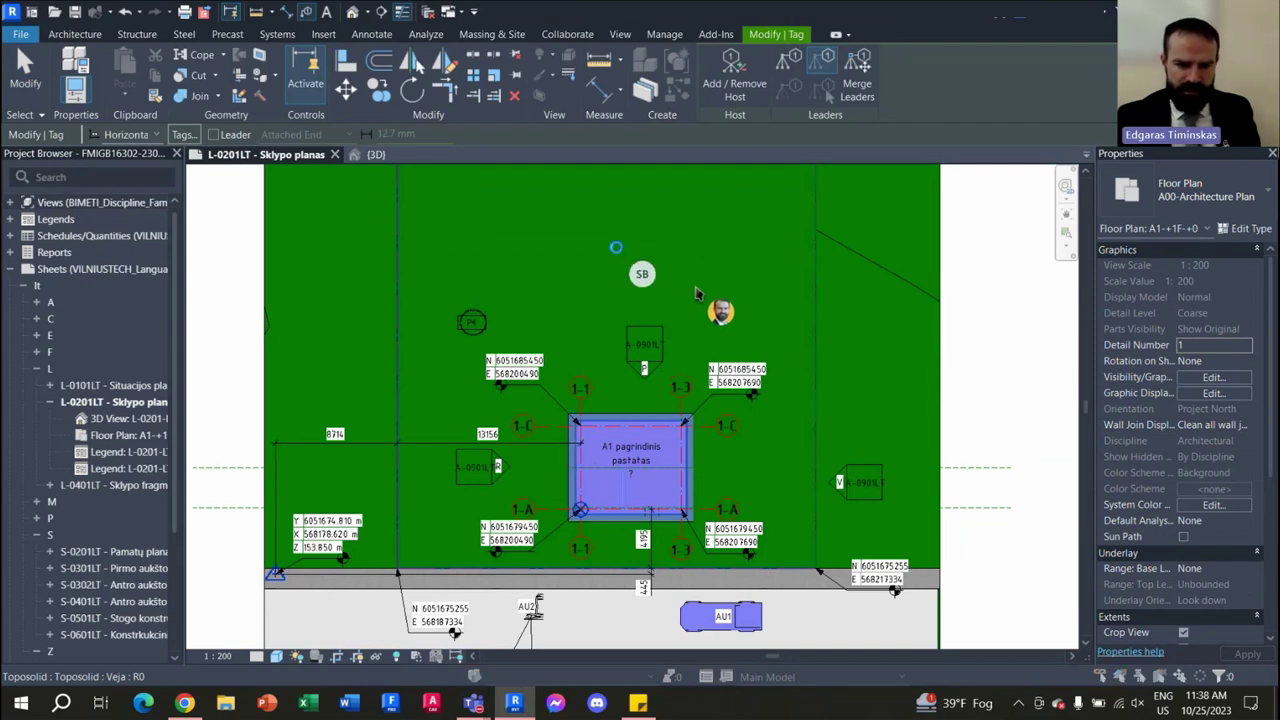
pyautogui.click(616, 246)
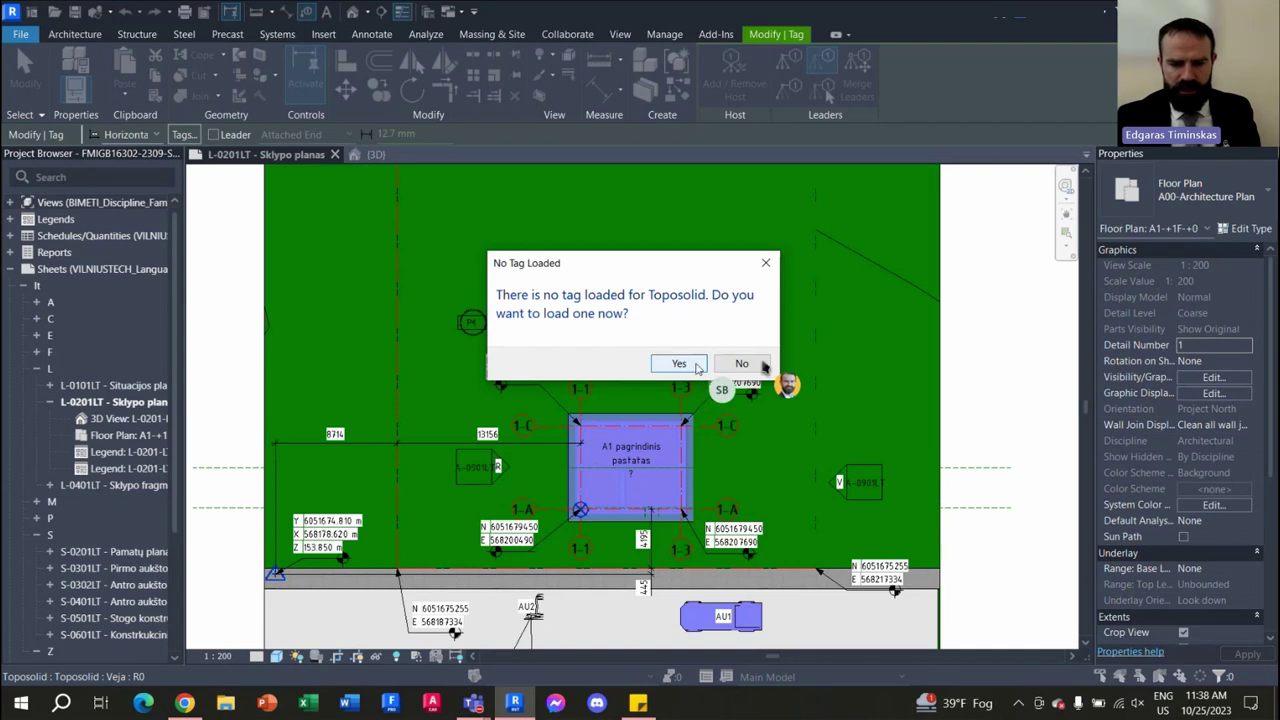
# - Decline loading a toposolid tag and tag the lawn with a multi-category tag showing its zaliastotele.lt address
pyautogui.click(741, 364)
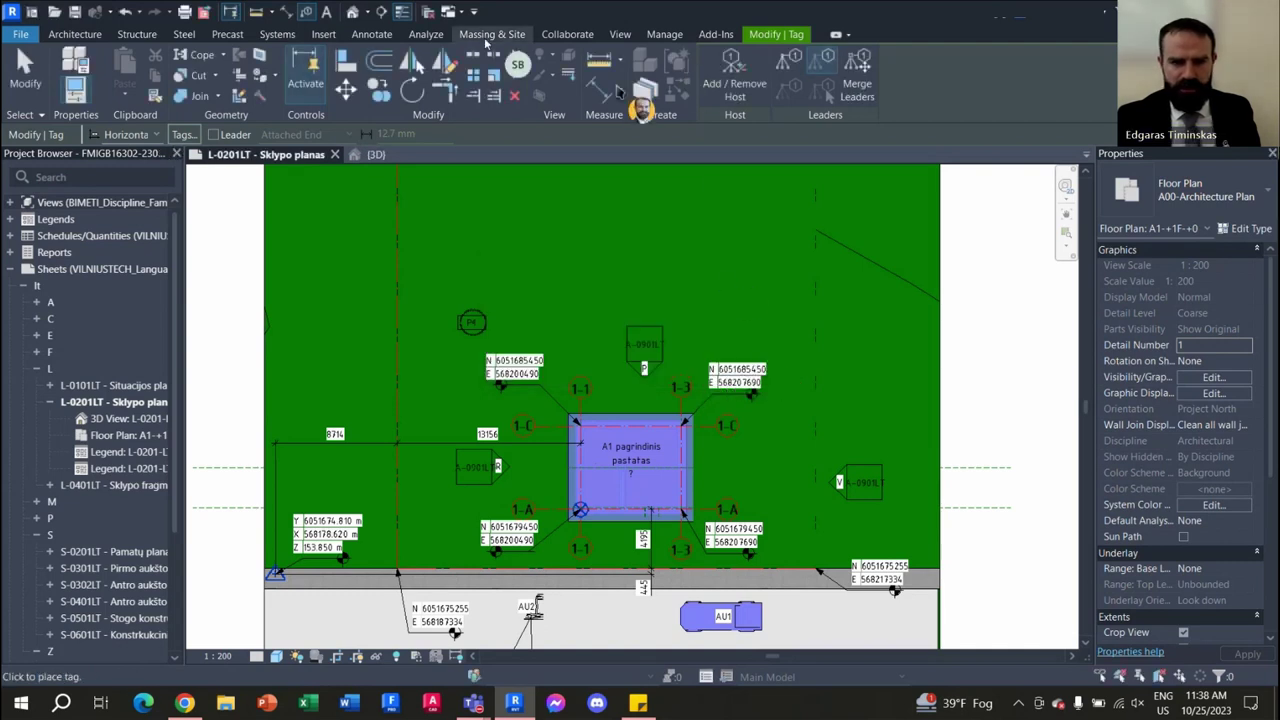
pyautogui.press('Escape')
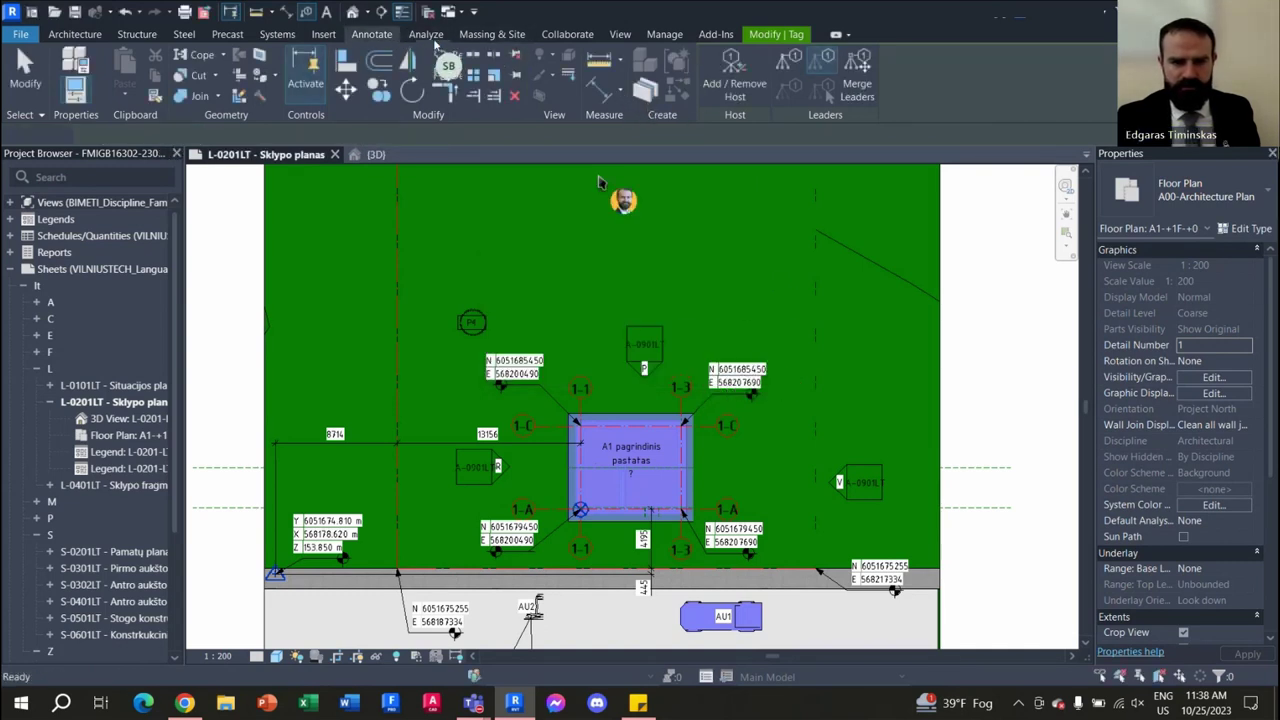
pyautogui.click(371, 34)
pyautogui.click(755, 88)
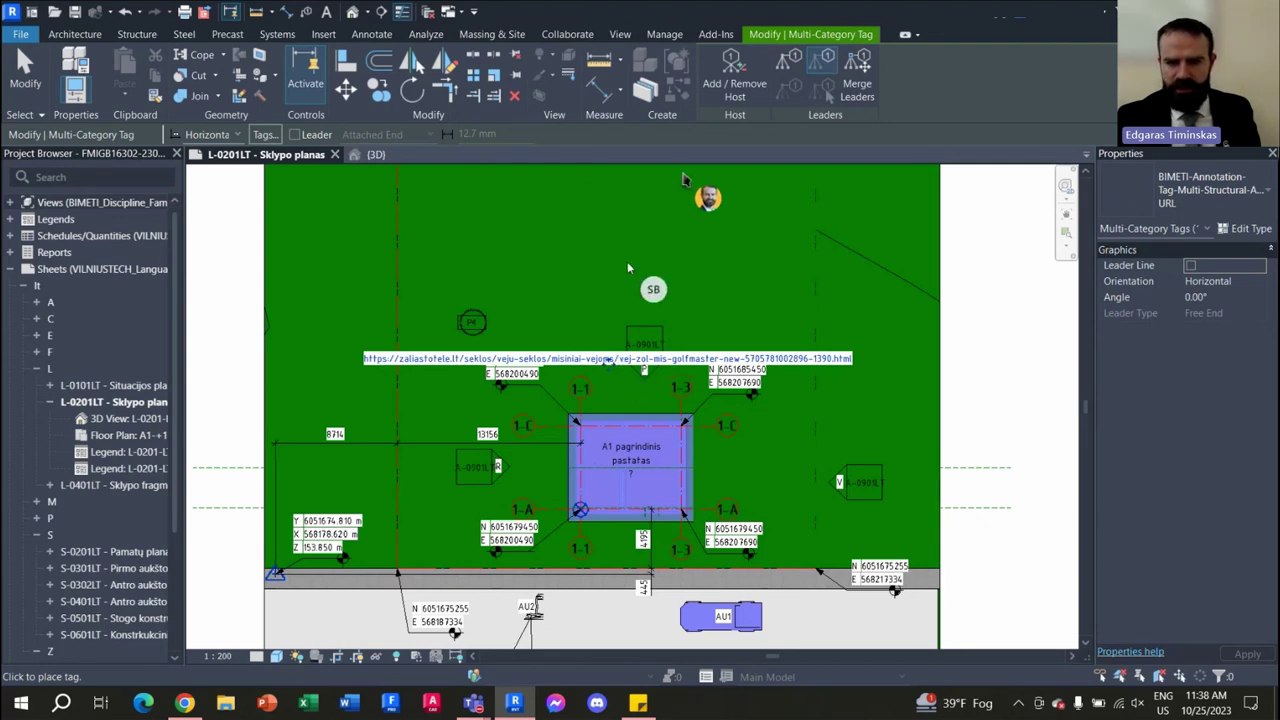
pyautogui.click(1190, 265)
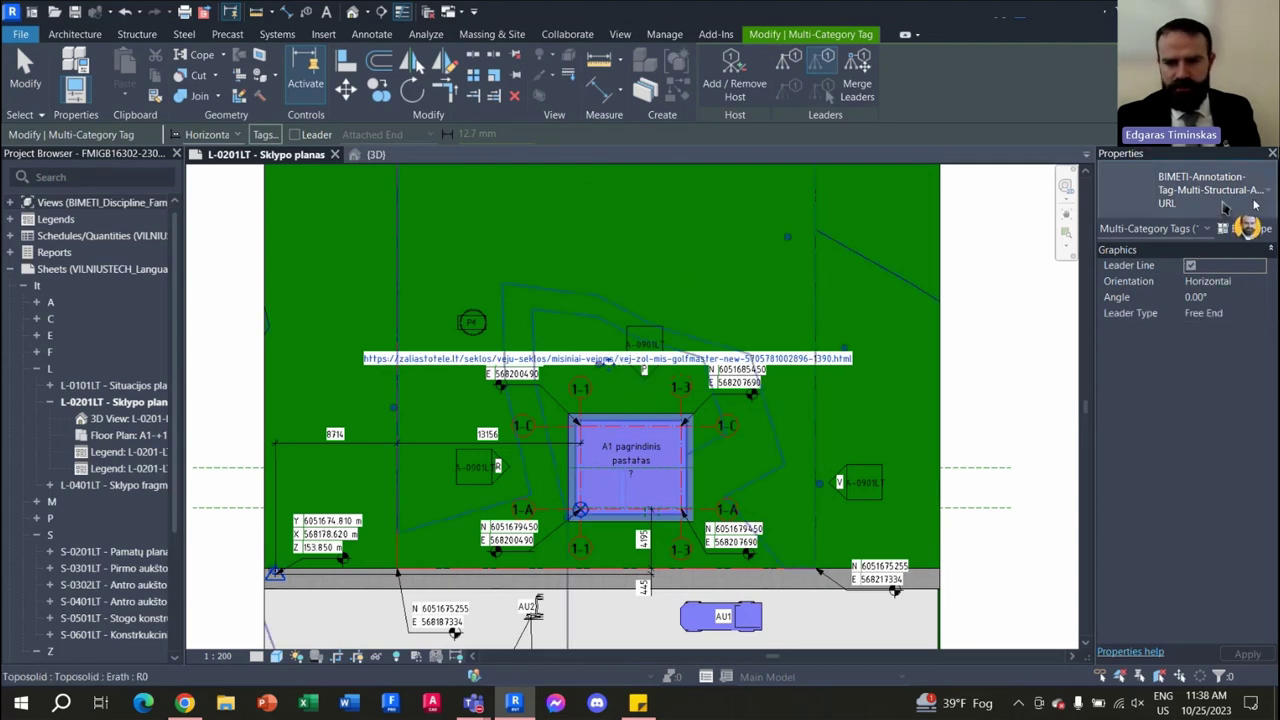
pyautogui.click(1224, 207)
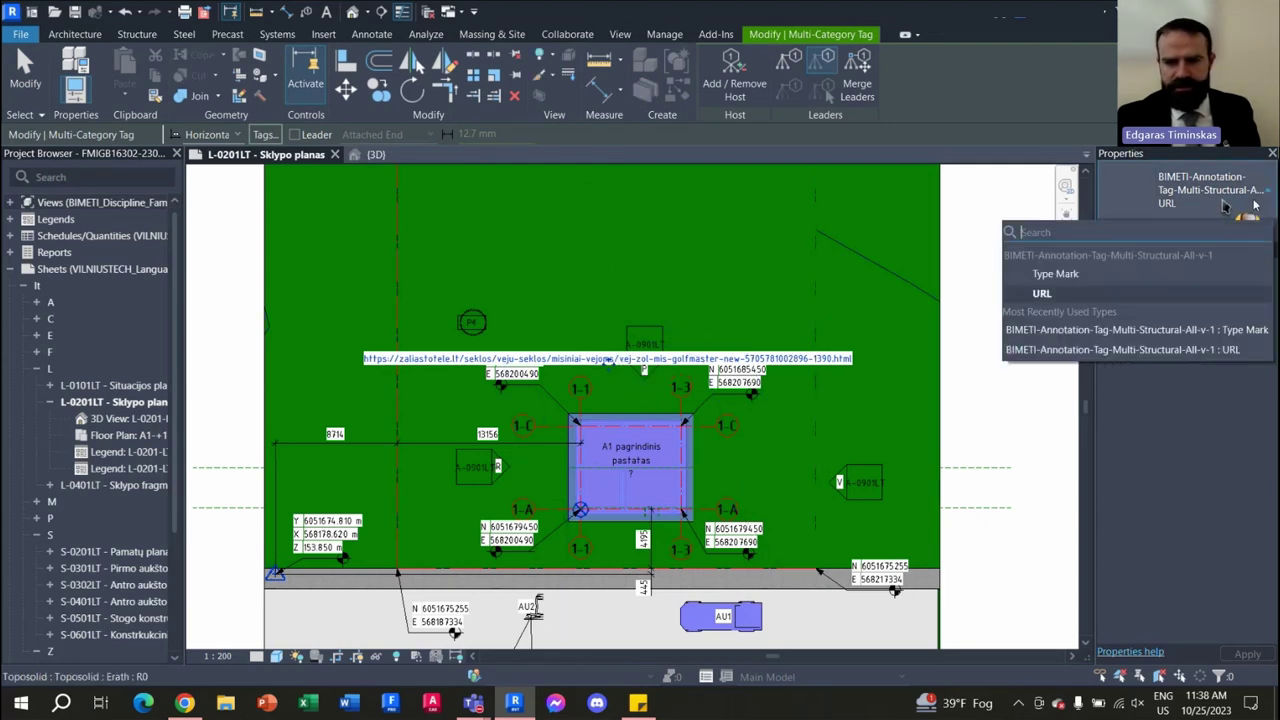
pyautogui.click(1209, 276)
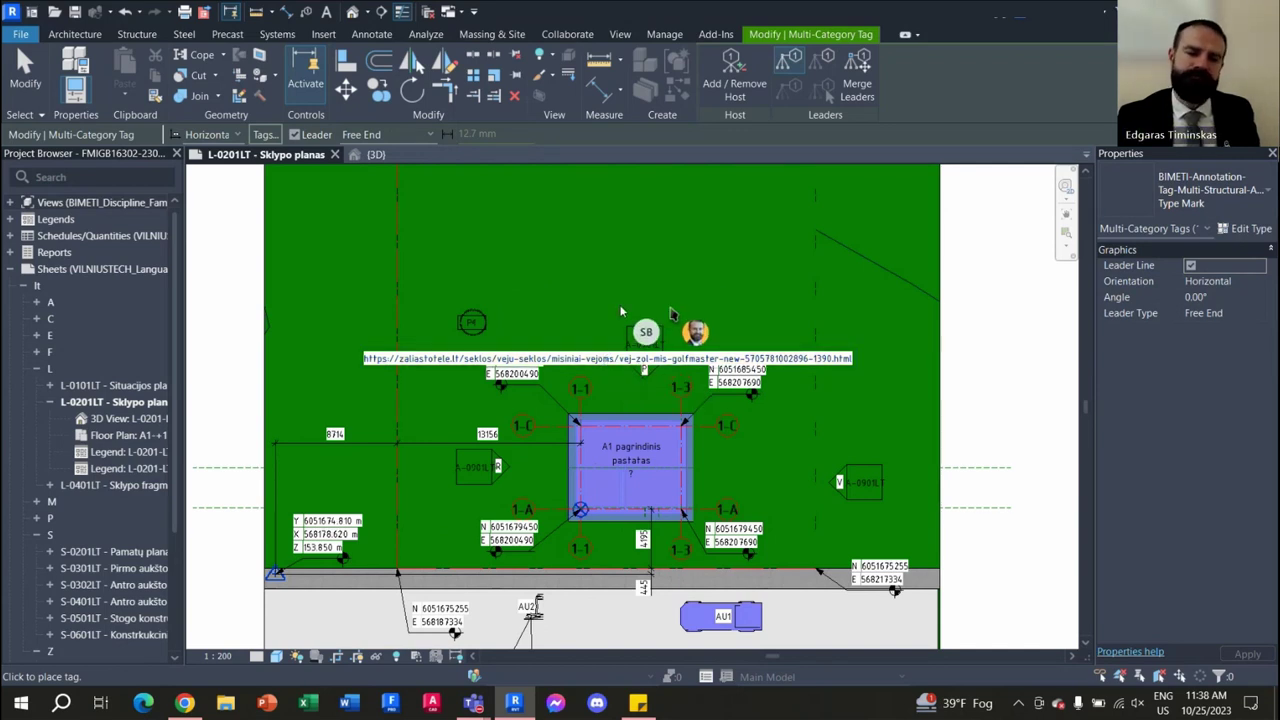
pyautogui.press('Escape')
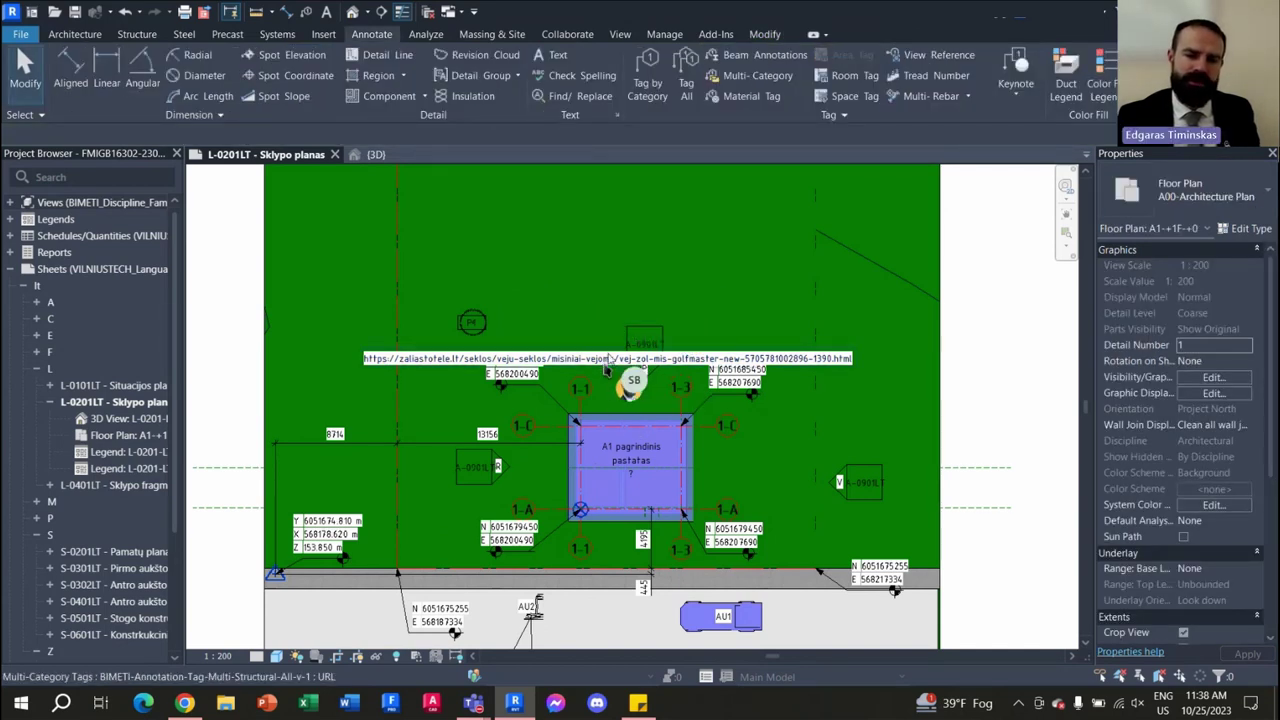
# - Switch the lawn's web-address tag to the Type Mark type so it reads V1
pyautogui.click(606, 362)
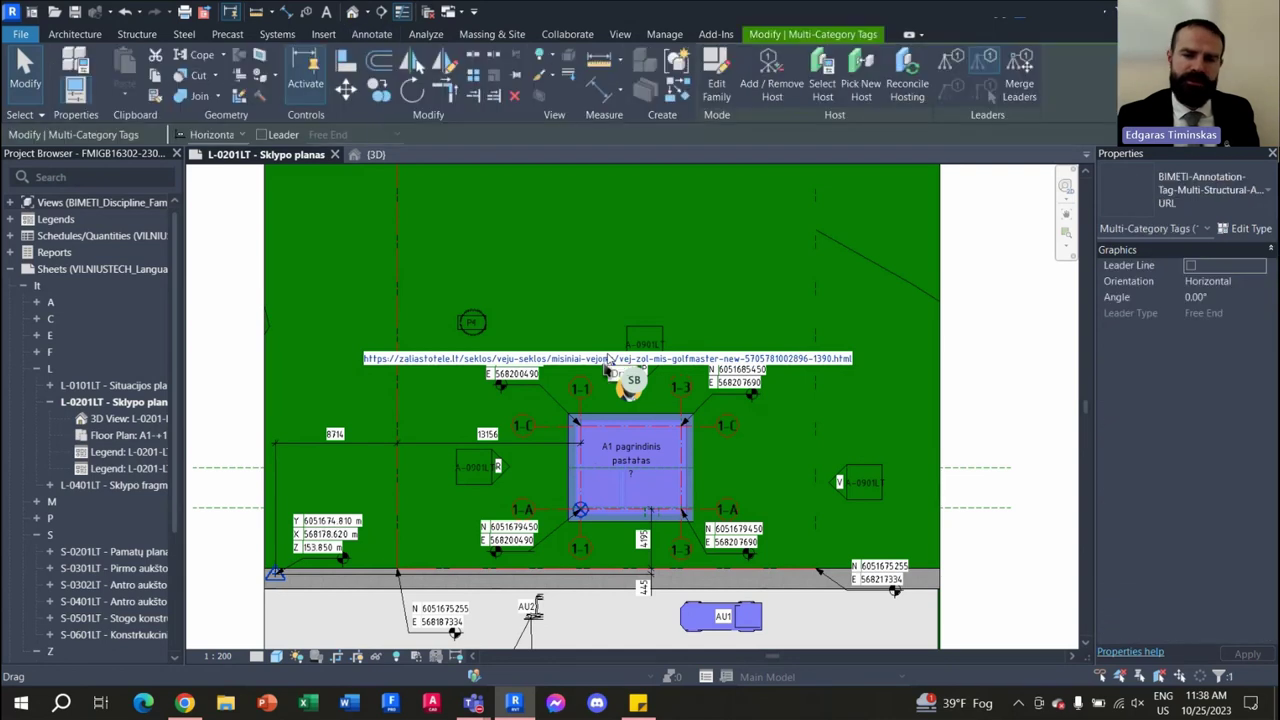
pyautogui.click(1189, 196)
pyautogui.click(1160, 278)
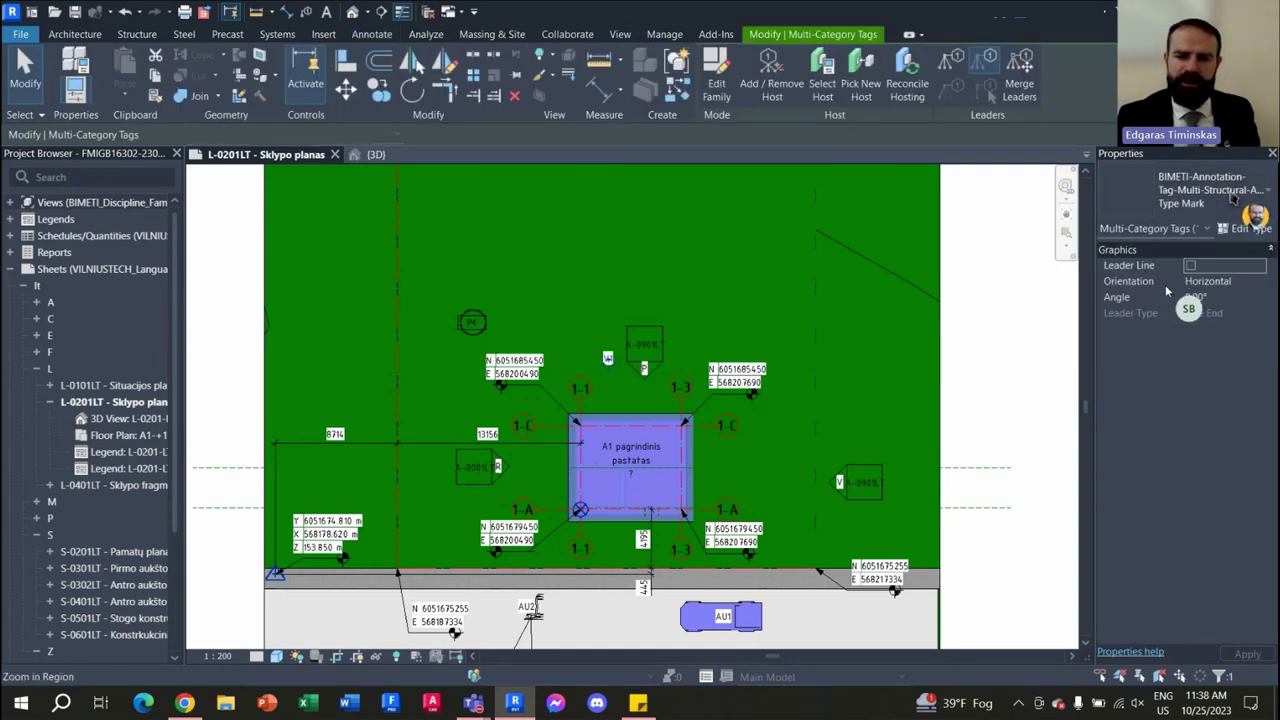
pyautogui.scroll(2, 612, 362)
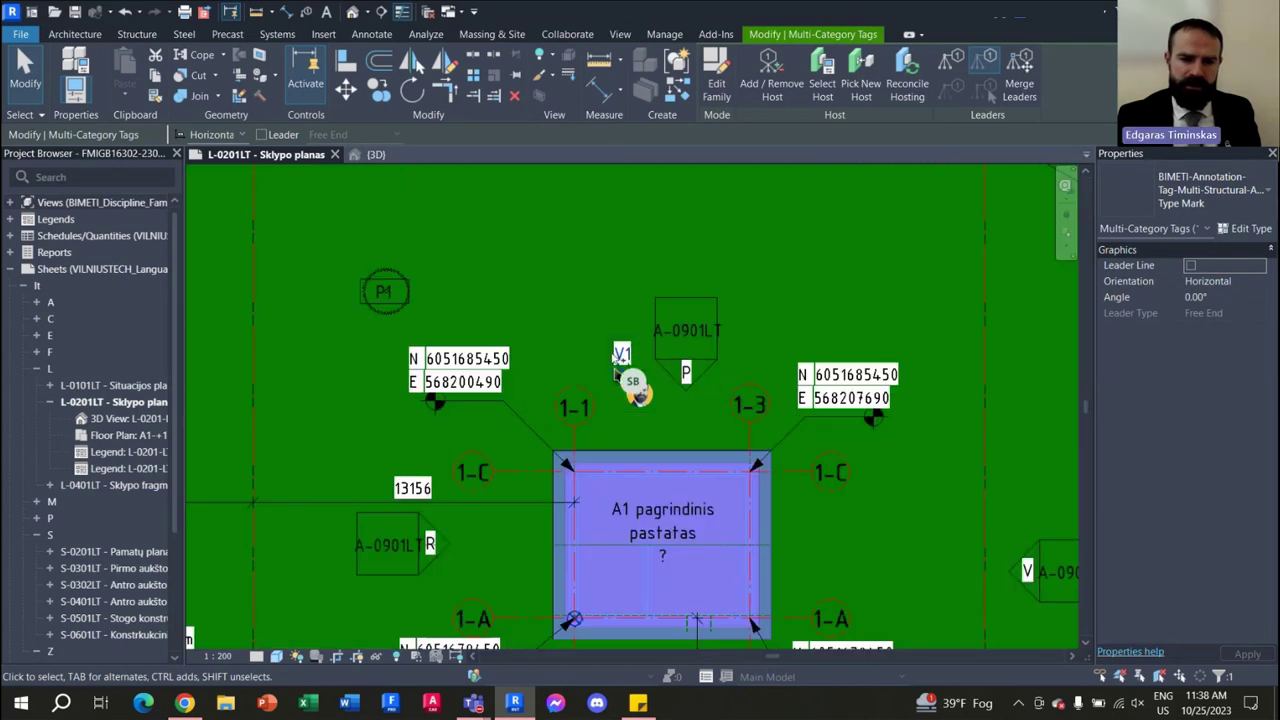
pyautogui.scroll(2, 612, 362)
pyautogui.click(617, 360)
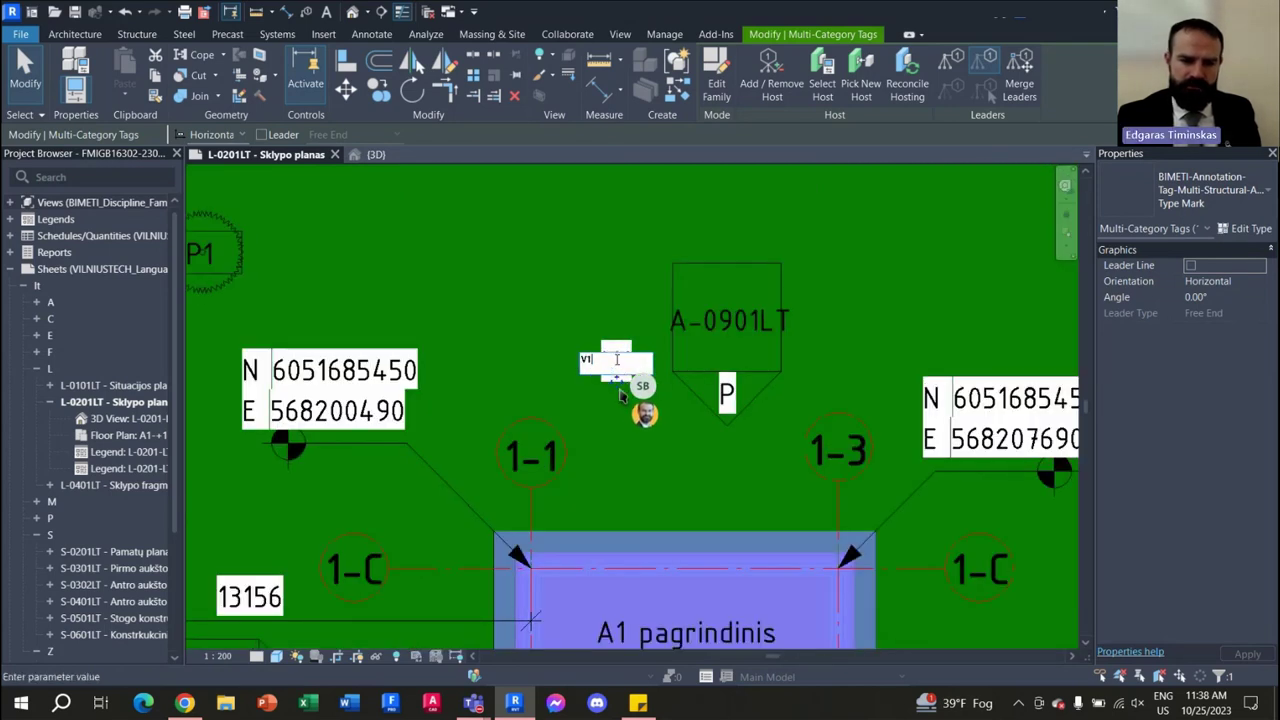
pyautogui.press('Return')
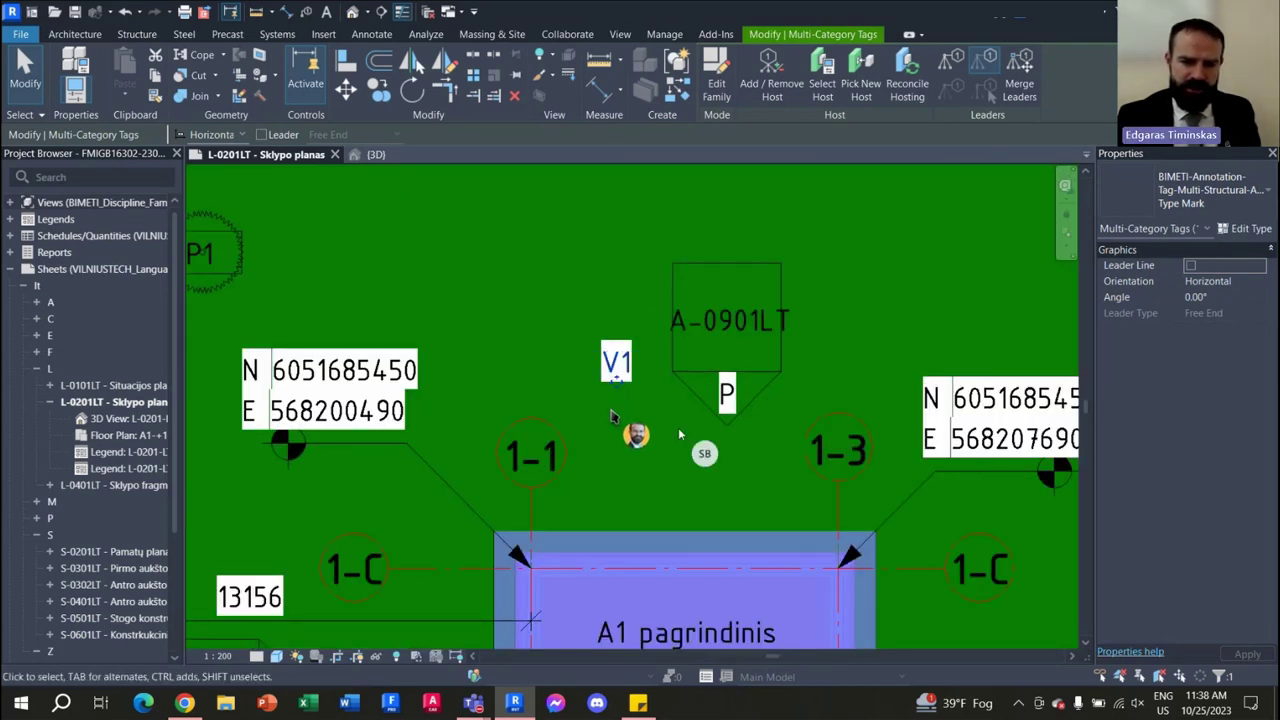
pyautogui.press('Escape')
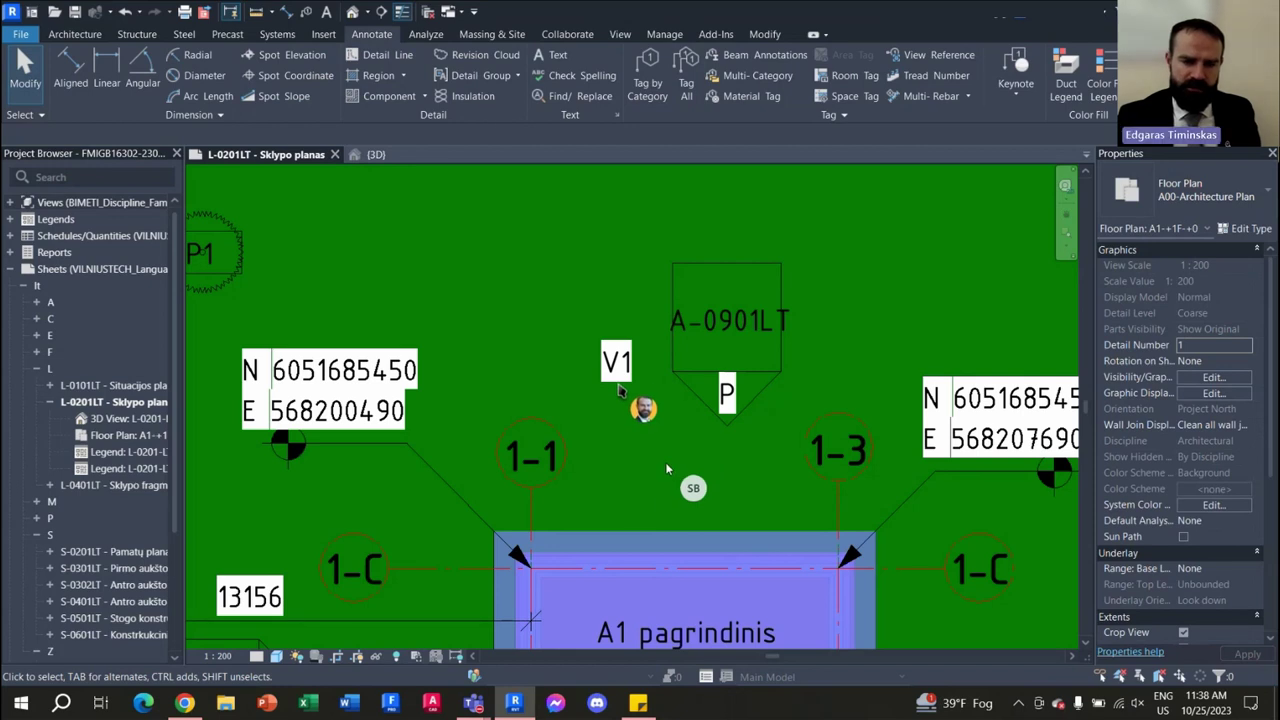
# - Drag the V1 tag higher up the lawn, above the A-0901LT callout
pyautogui.click(619, 366)
pyautogui.click(619, 362)
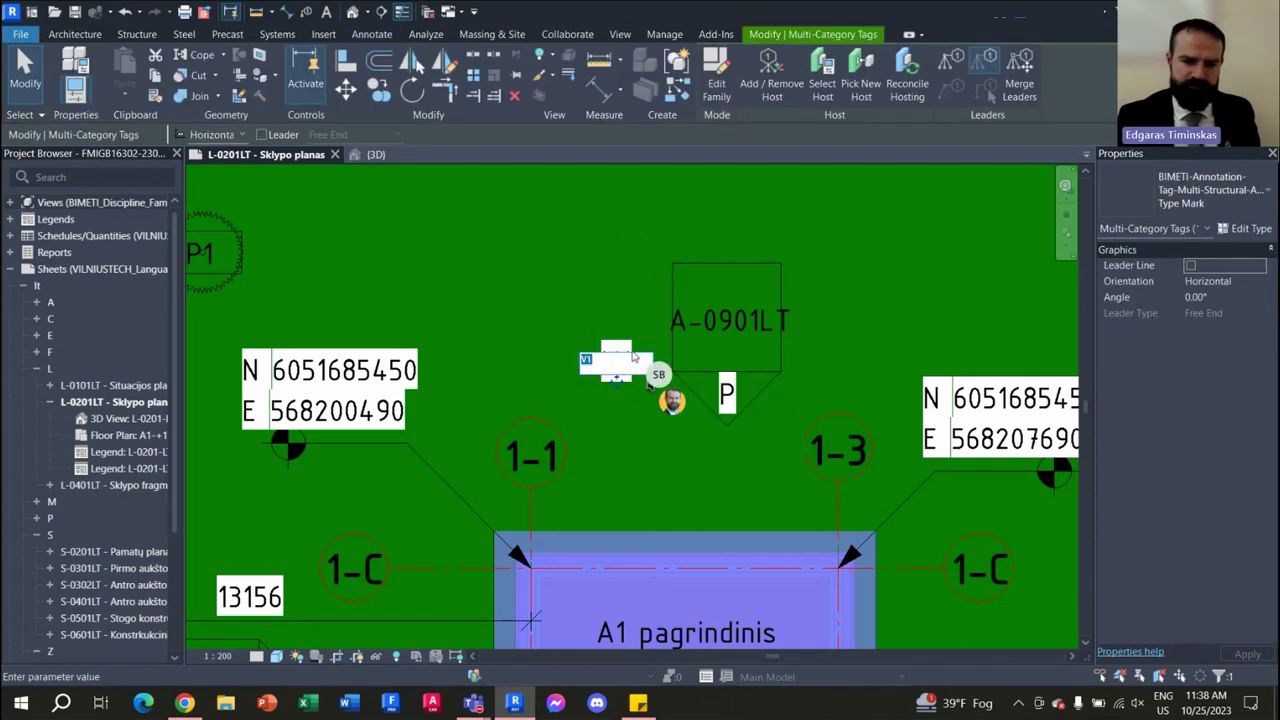
pyautogui.press('Return')
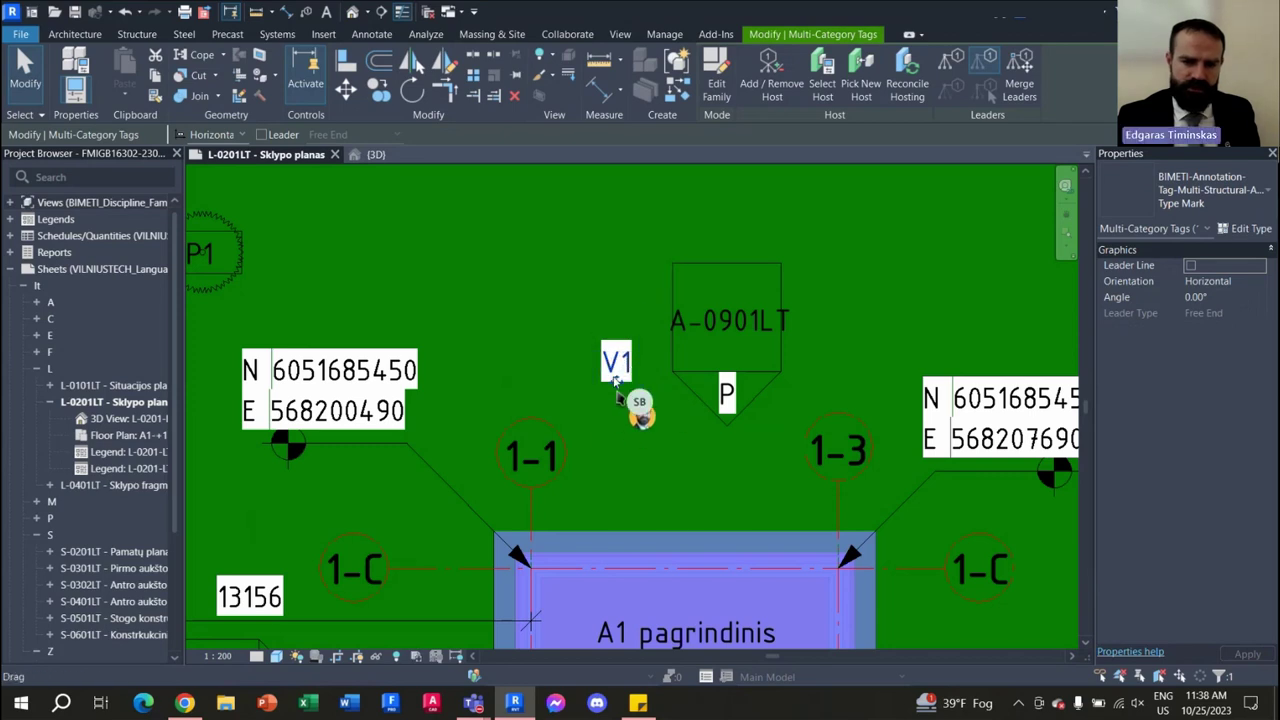
pyautogui.moveTo(620, 395); pyautogui.dragTo(621, 200)
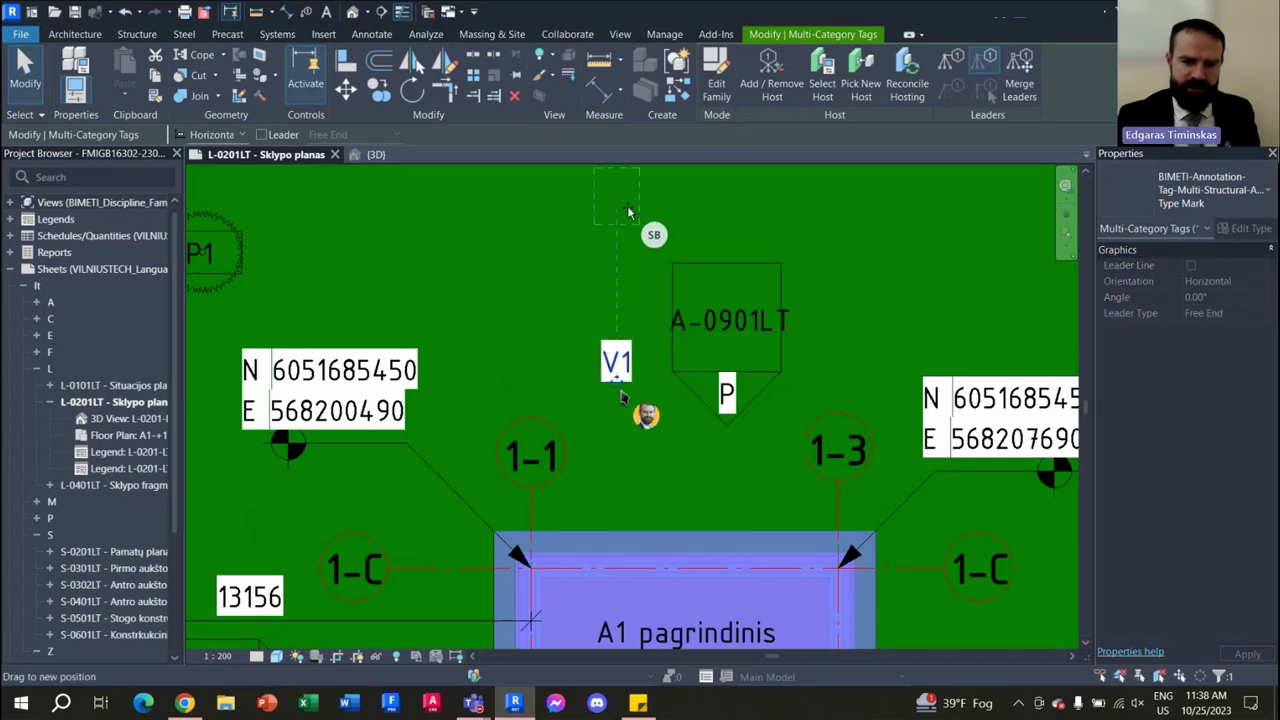
pyautogui.scroll(-2, 655, 278)
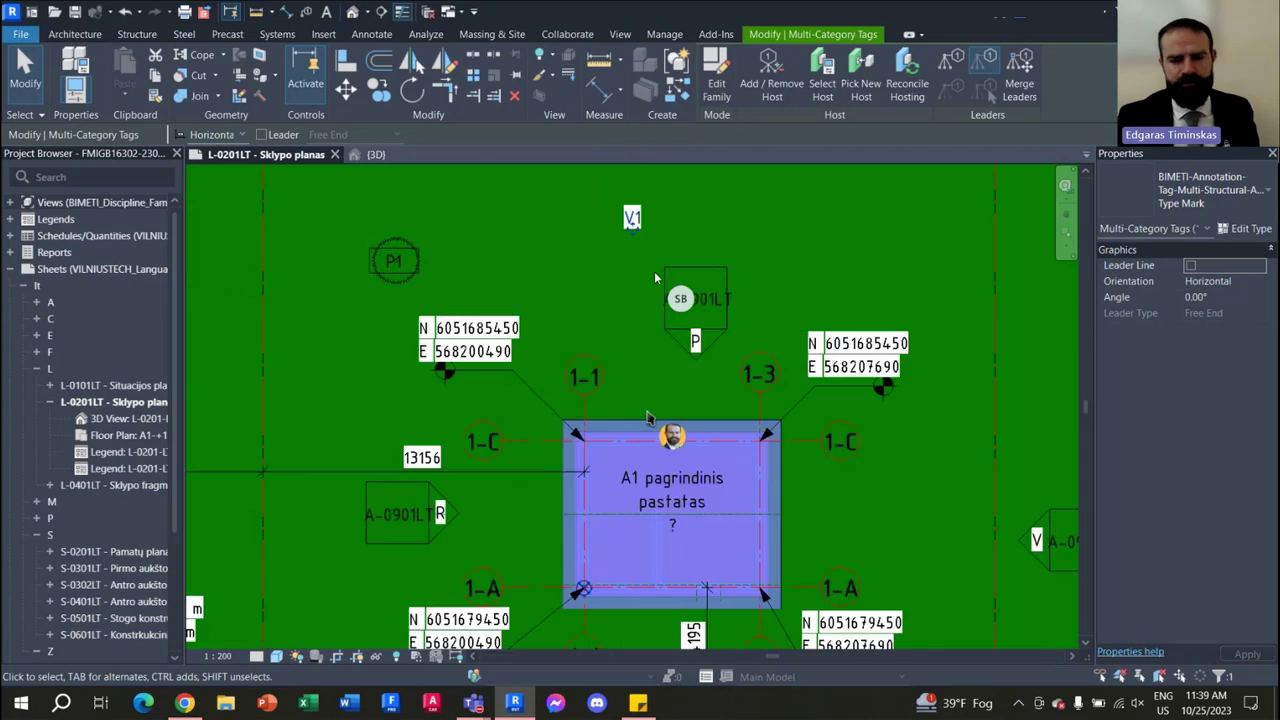
pyautogui.scroll(-2, 655, 278)
pyautogui.scroll(-2, 655, 278)
pyautogui.scroll(1, 655, 290)
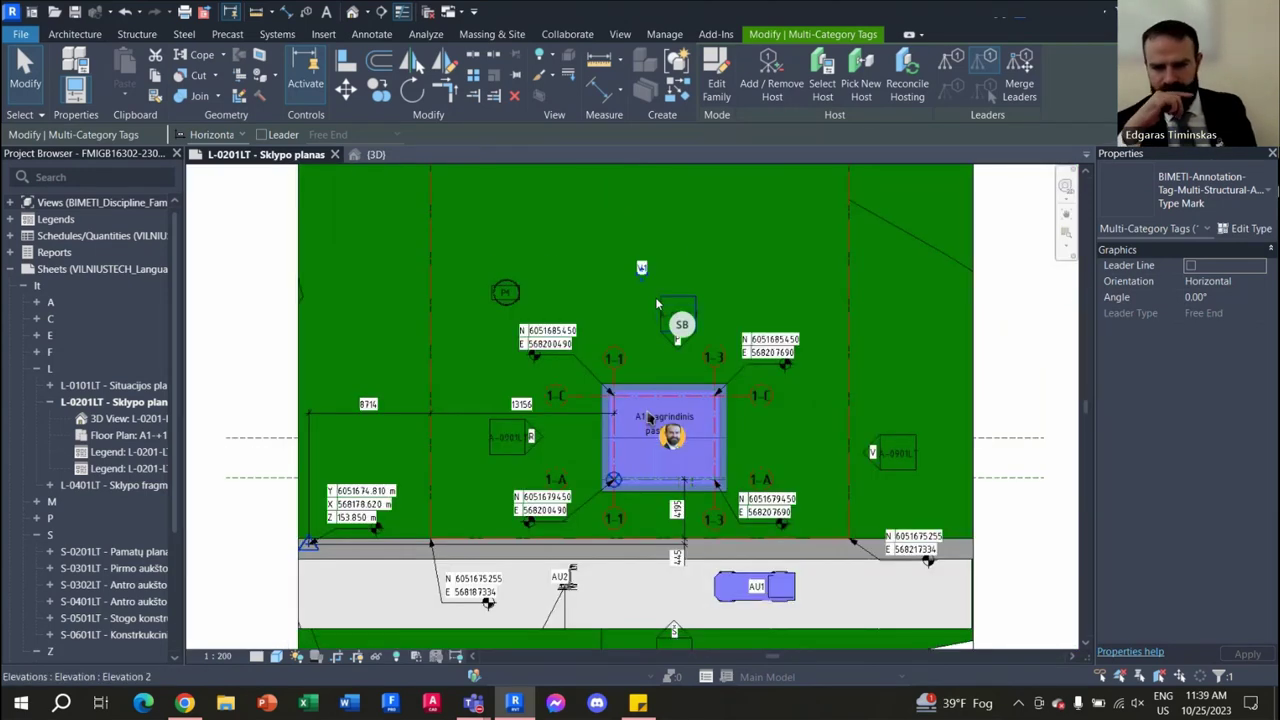
# - Deactivate the site plan viewport and activate the Paaiškinimai legend viewport on sheet L-0201LT
pyautogui.press('Escape')
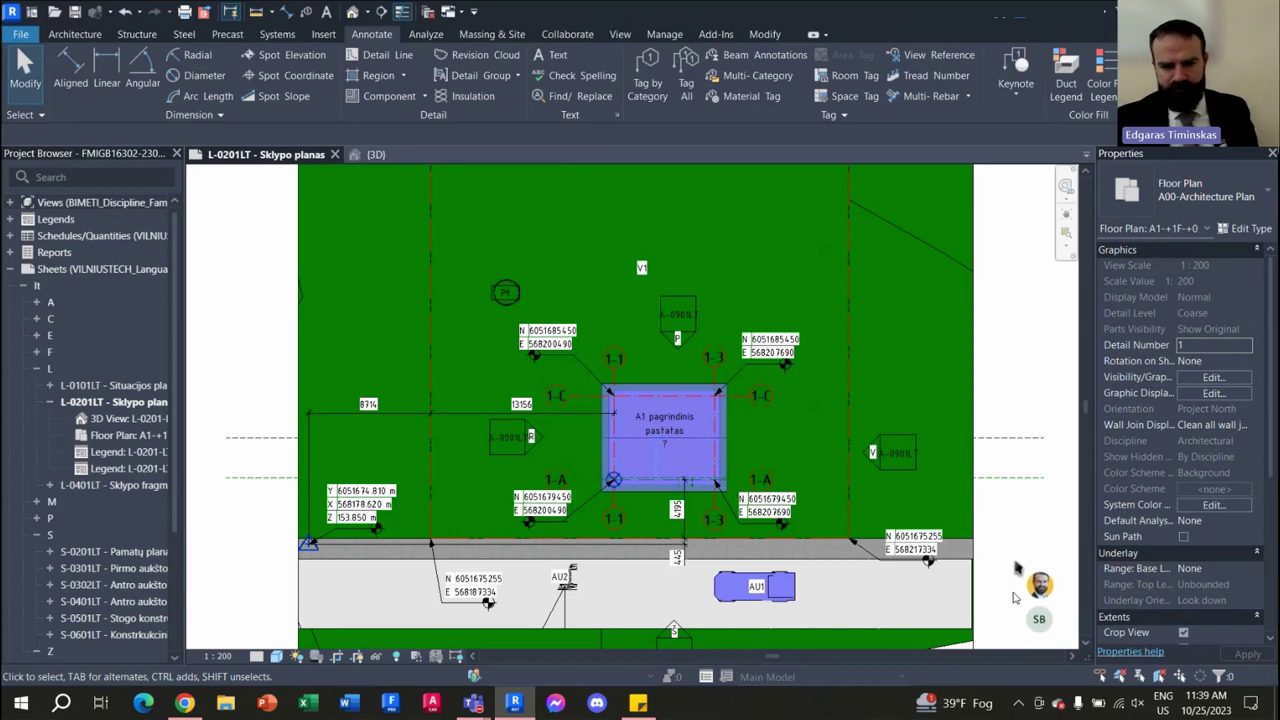
pyautogui.scroll(-2, 860, 555)
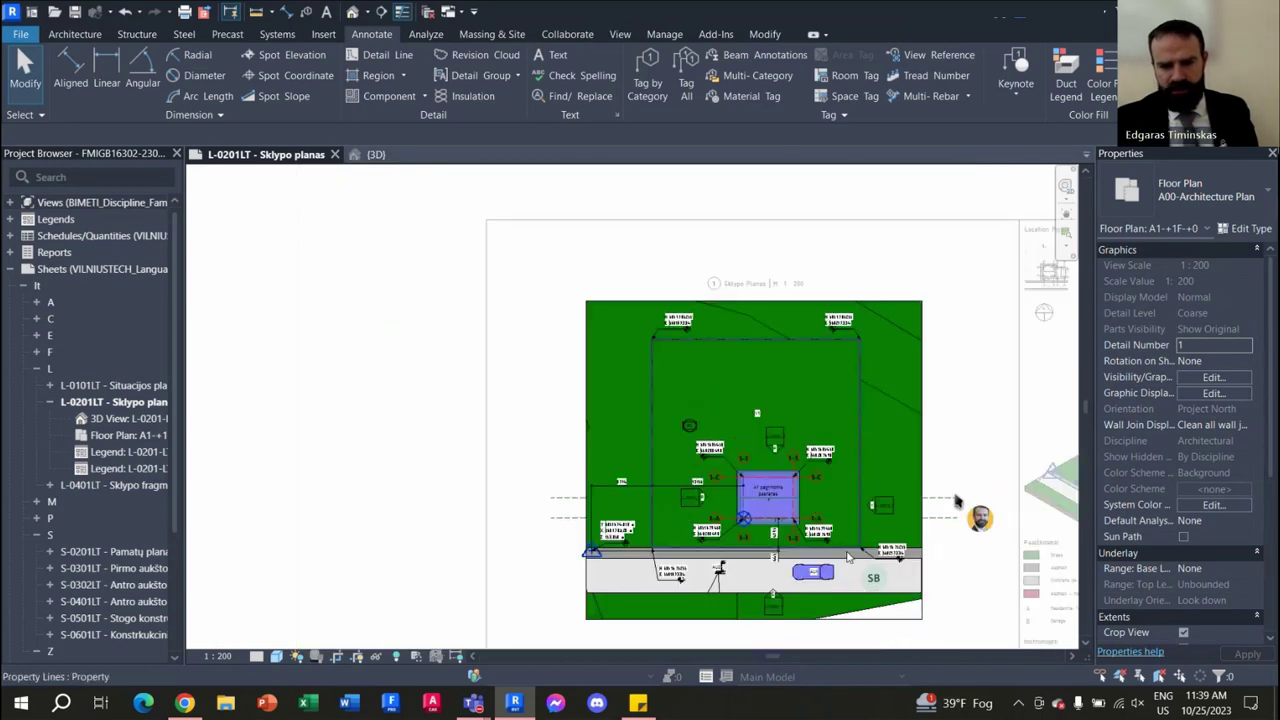
pyautogui.scroll(-2, 848, 557)
pyautogui.scroll(1, 1008, 580)
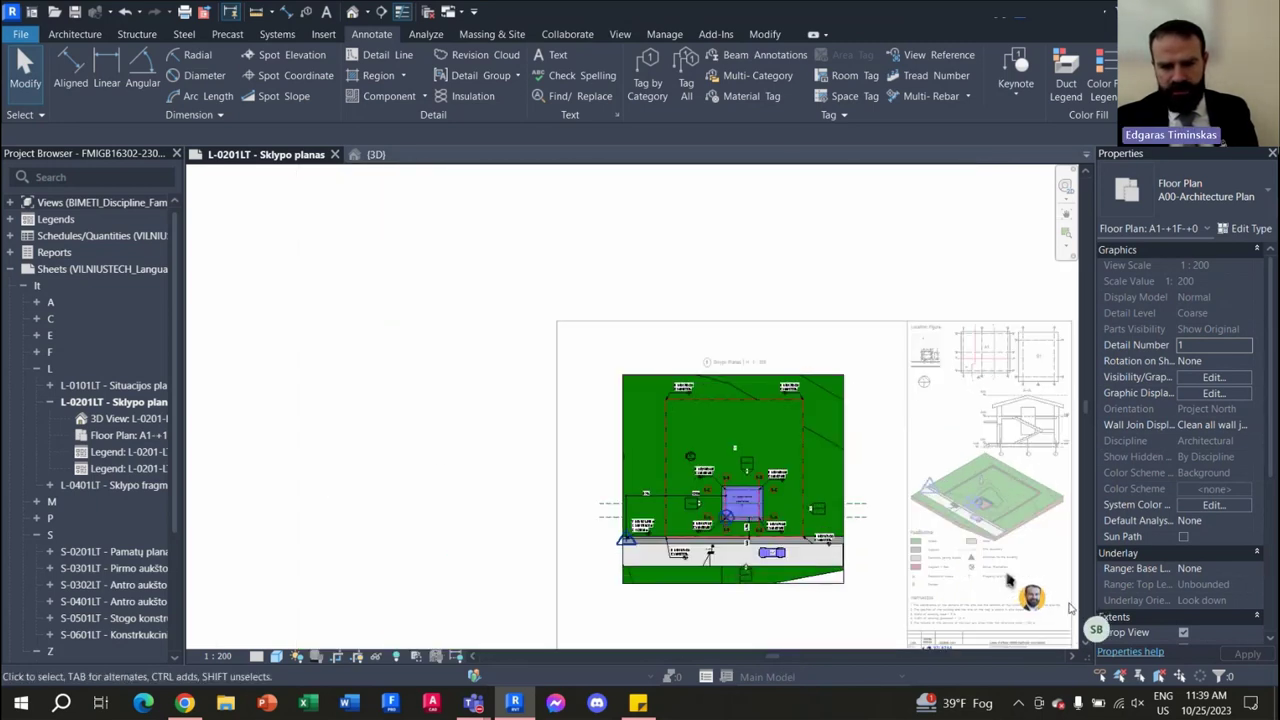
pyautogui.scroll(3, 1070, 607)
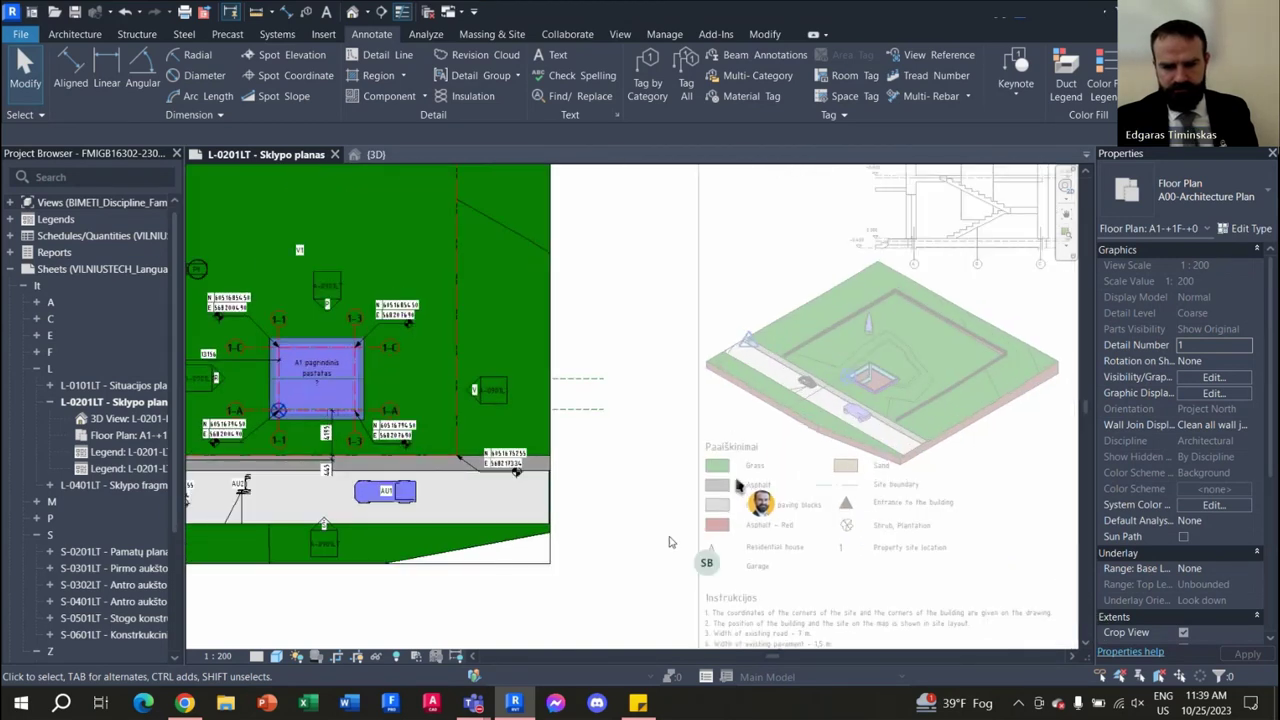
pyautogui.scroll(1, 1034, 536)
pyautogui.scroll(2, 1035, 540)
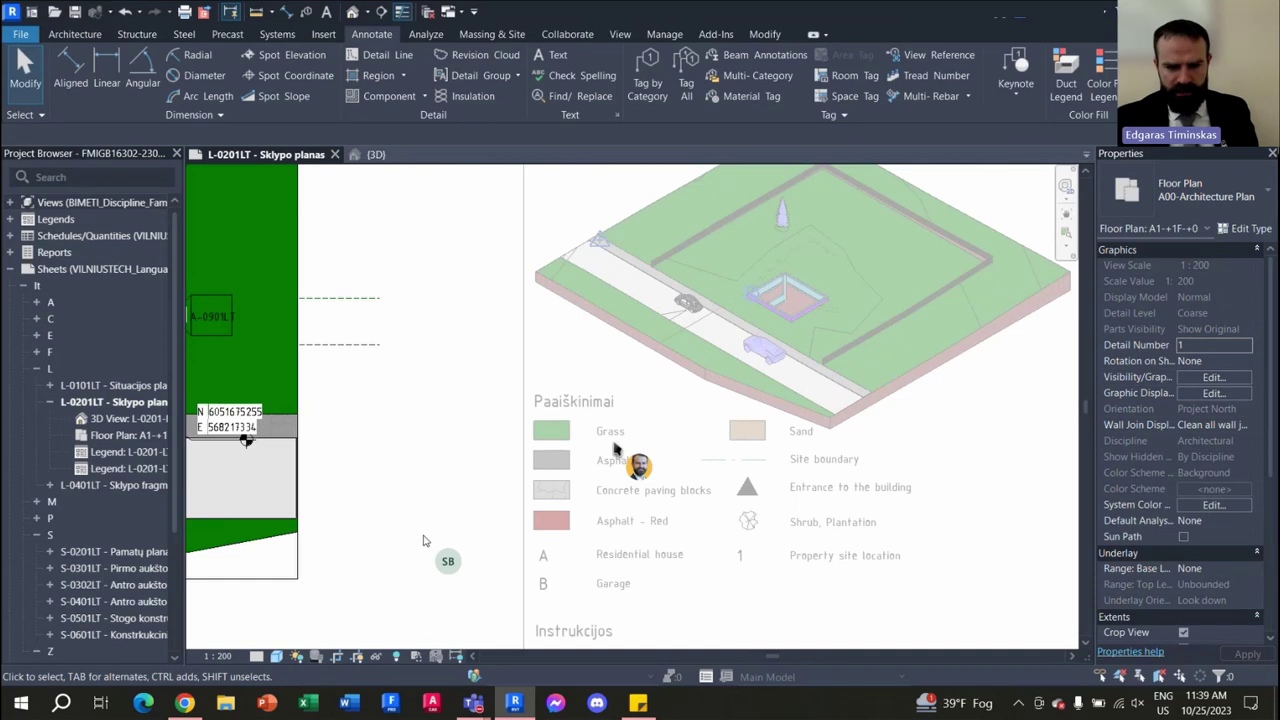
pyautogui.doubleClick(673, 472)
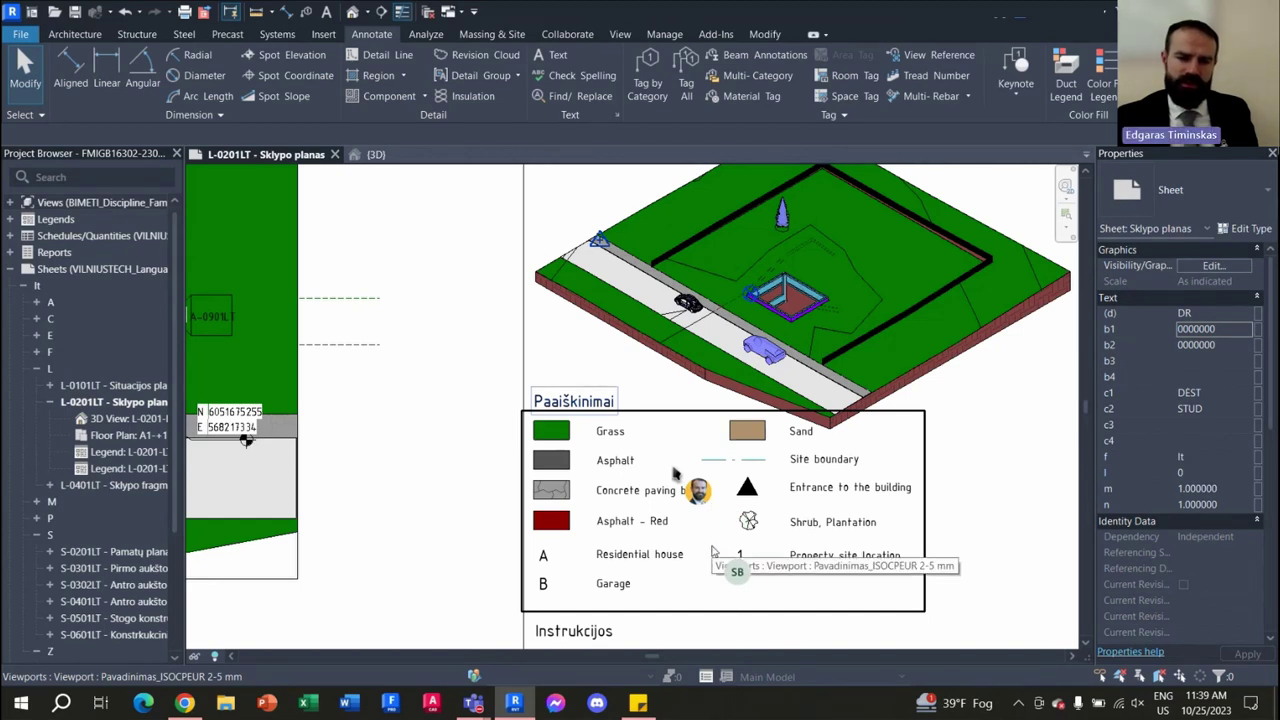
pyautogui.doubleClick(711, 545)
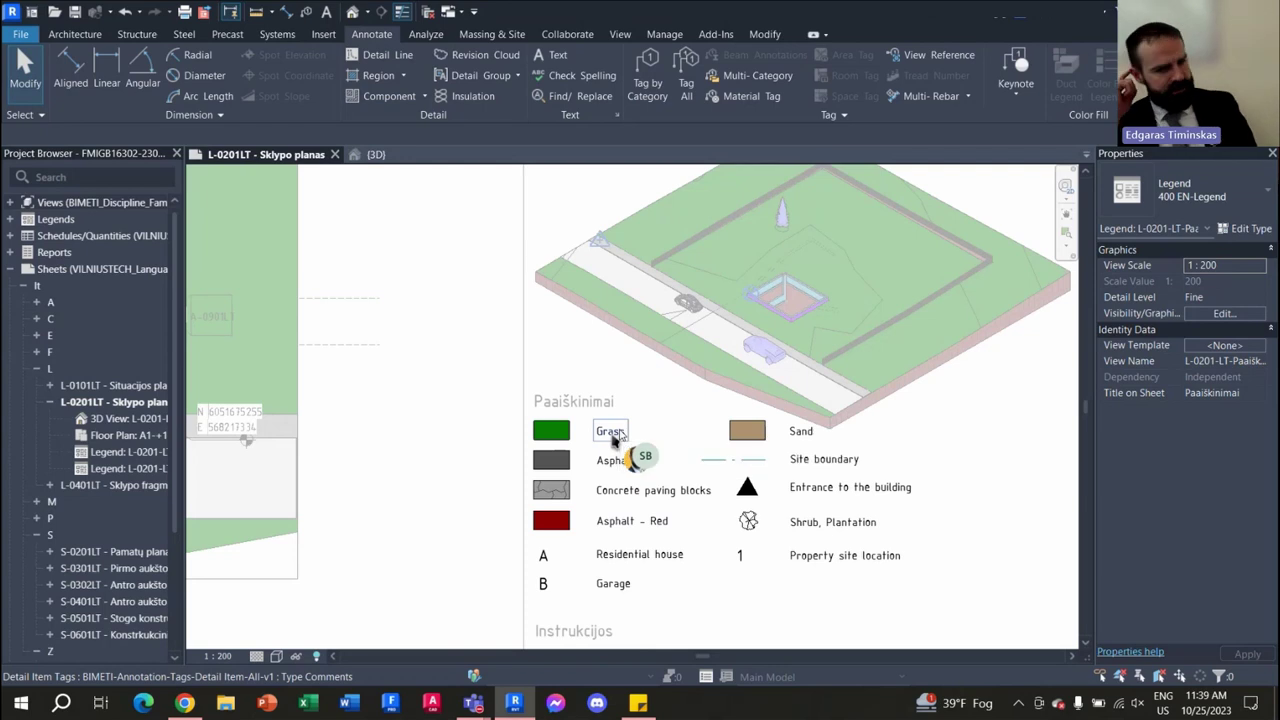
# - Change the Grass legend label to Veja, accepting the type parameter change
pyautogui.doubleClick(613, 437)
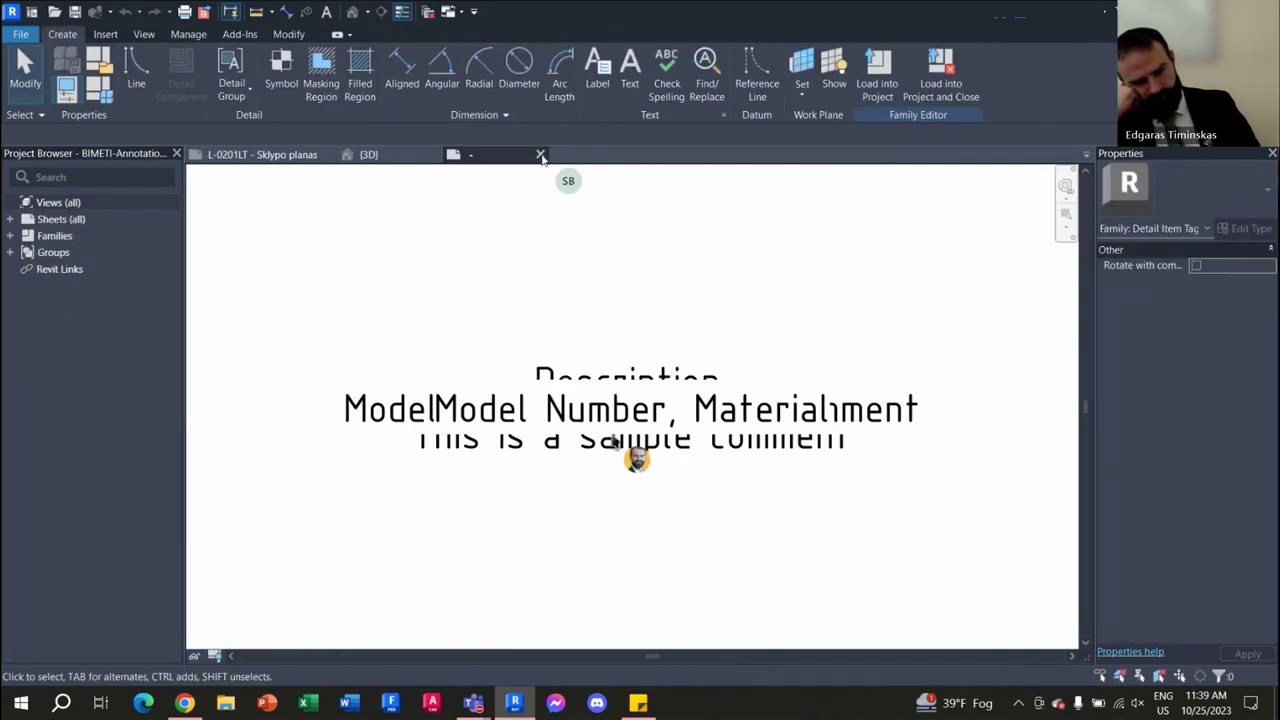
pyautogui.click(539, 154)
pyautogui.click(681, 362)
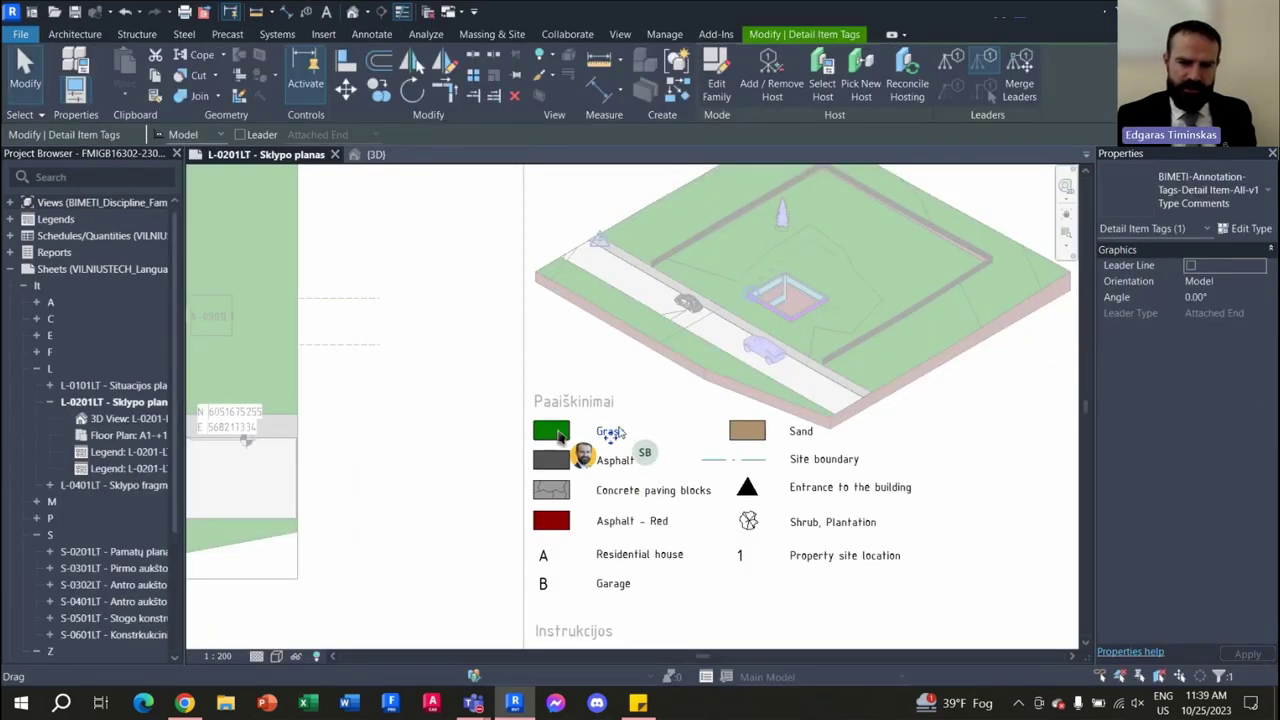
pyautogui.click(627, 436)
pyautogui.write('Veja')
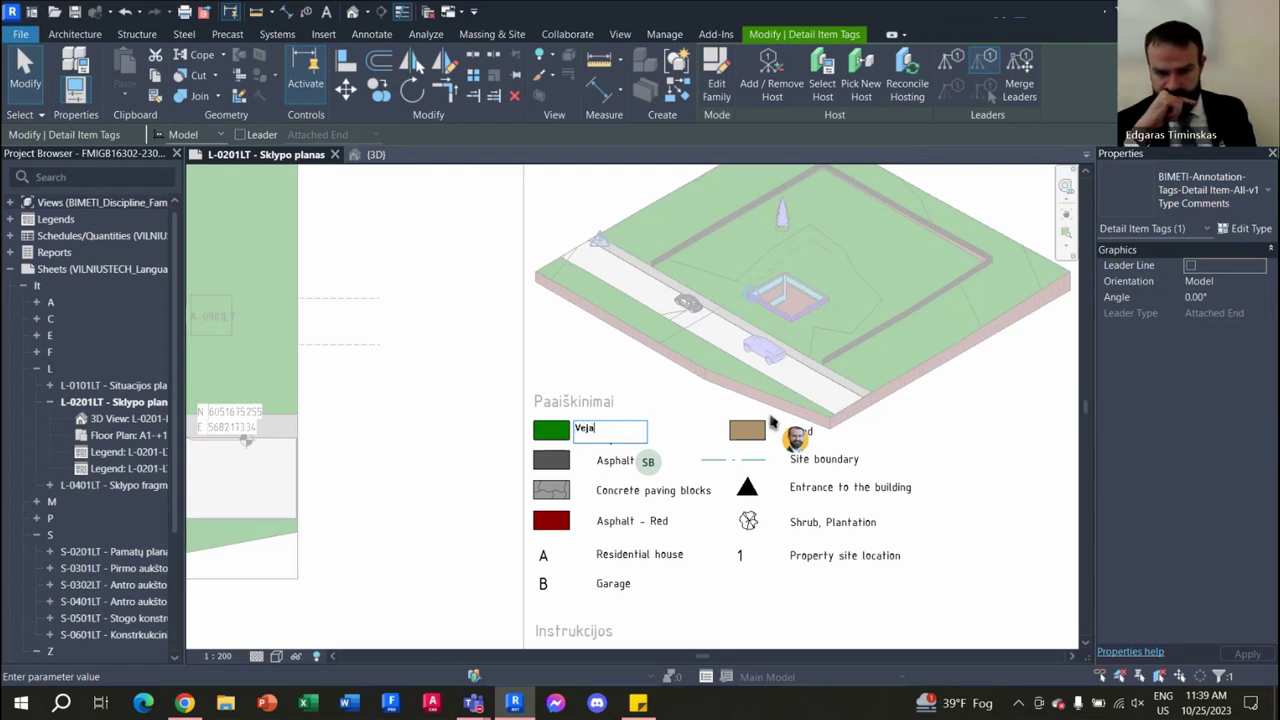
pyautogui.click(446, 422)
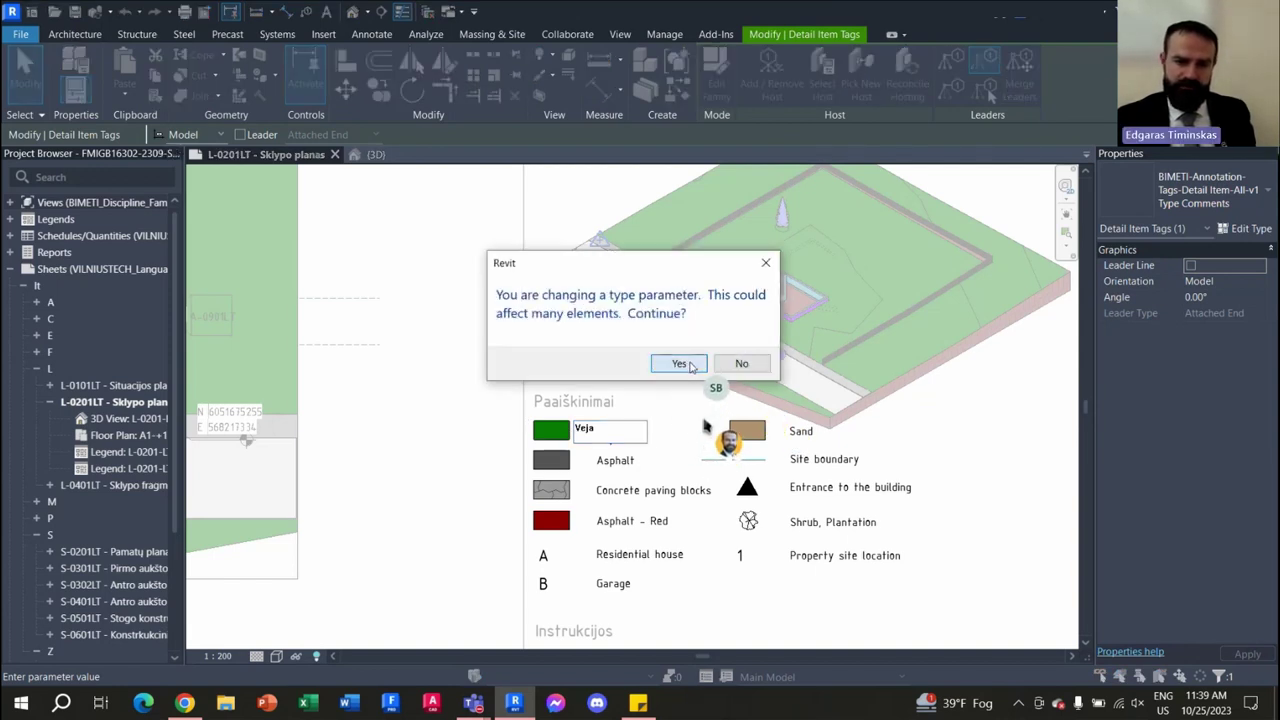
pyautogui.click(689, 365)
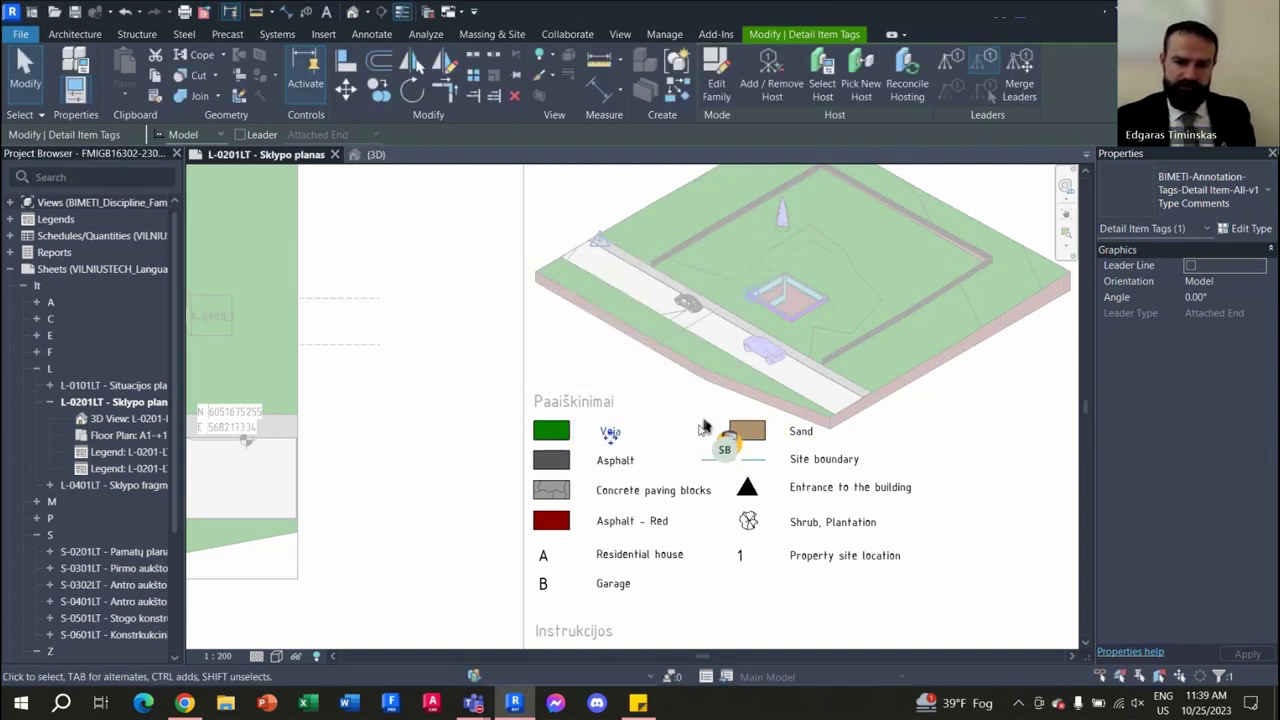
pyautogui.click(615, 464)
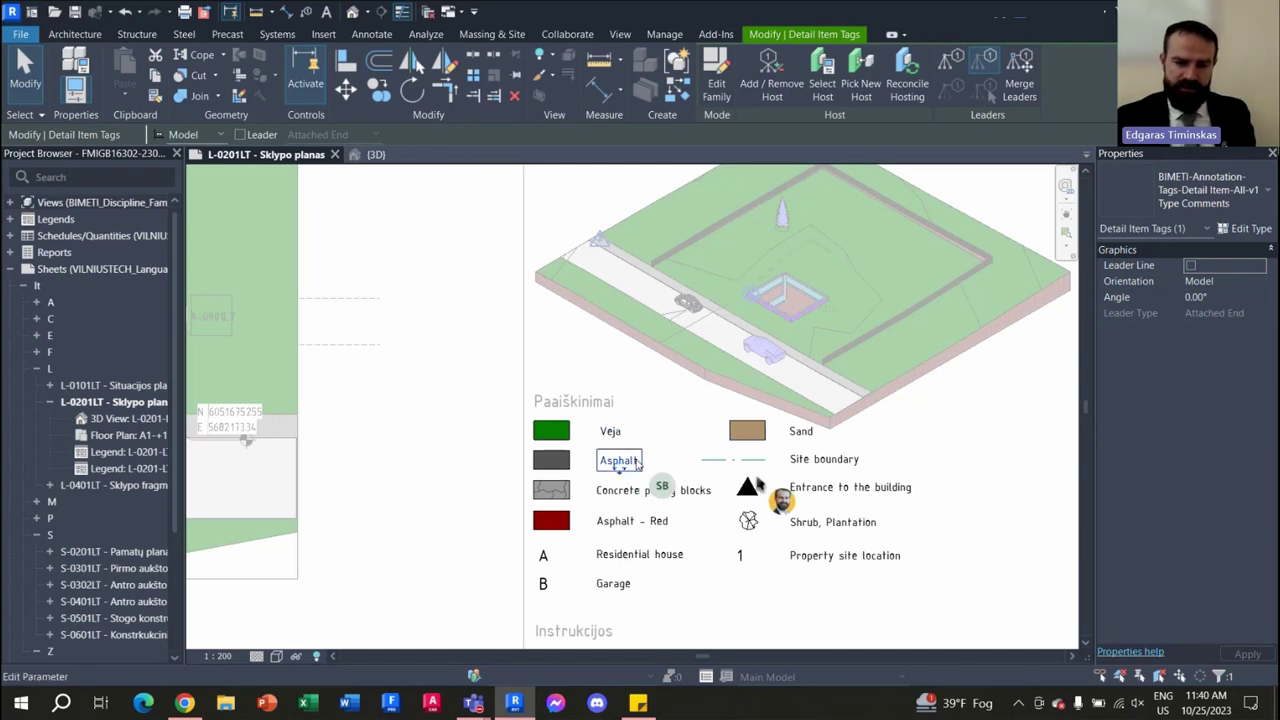
pyautogui.click(636, 463)
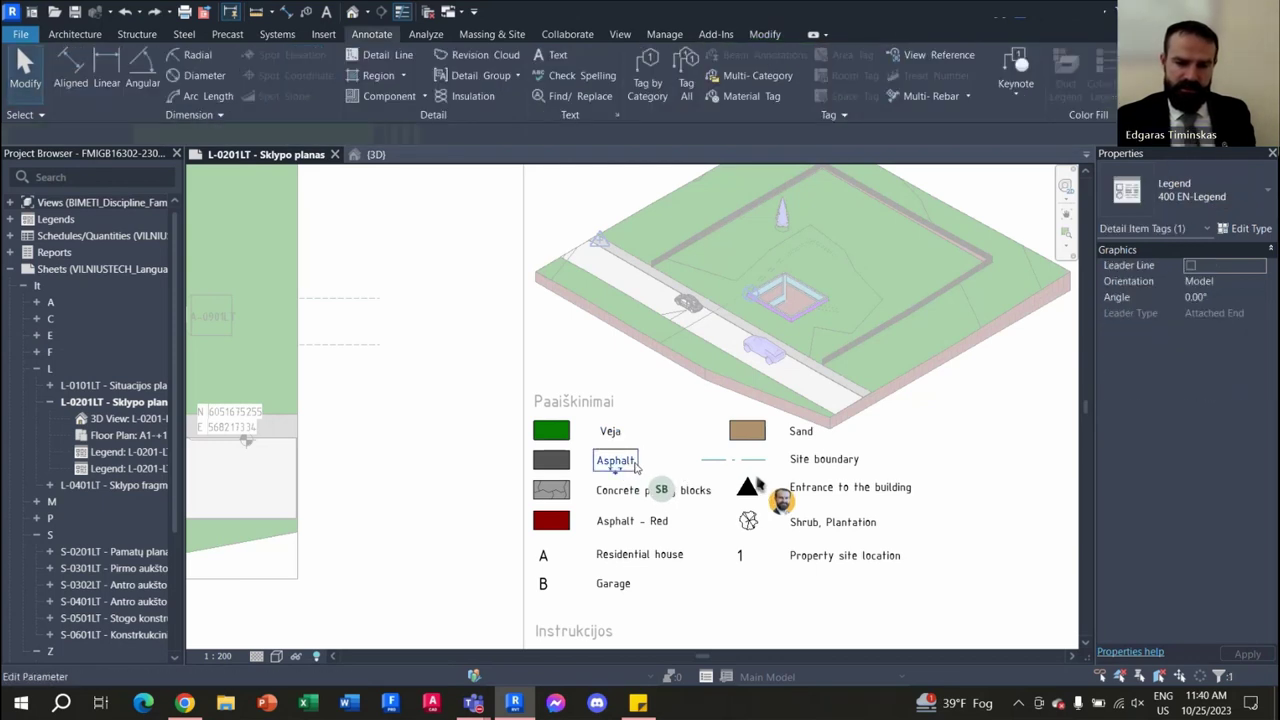
# - Rename the Asphalt and Concrete paving blocks labels to Asfaltas and Saligatvio trinkeles
pyautogui.write('A')
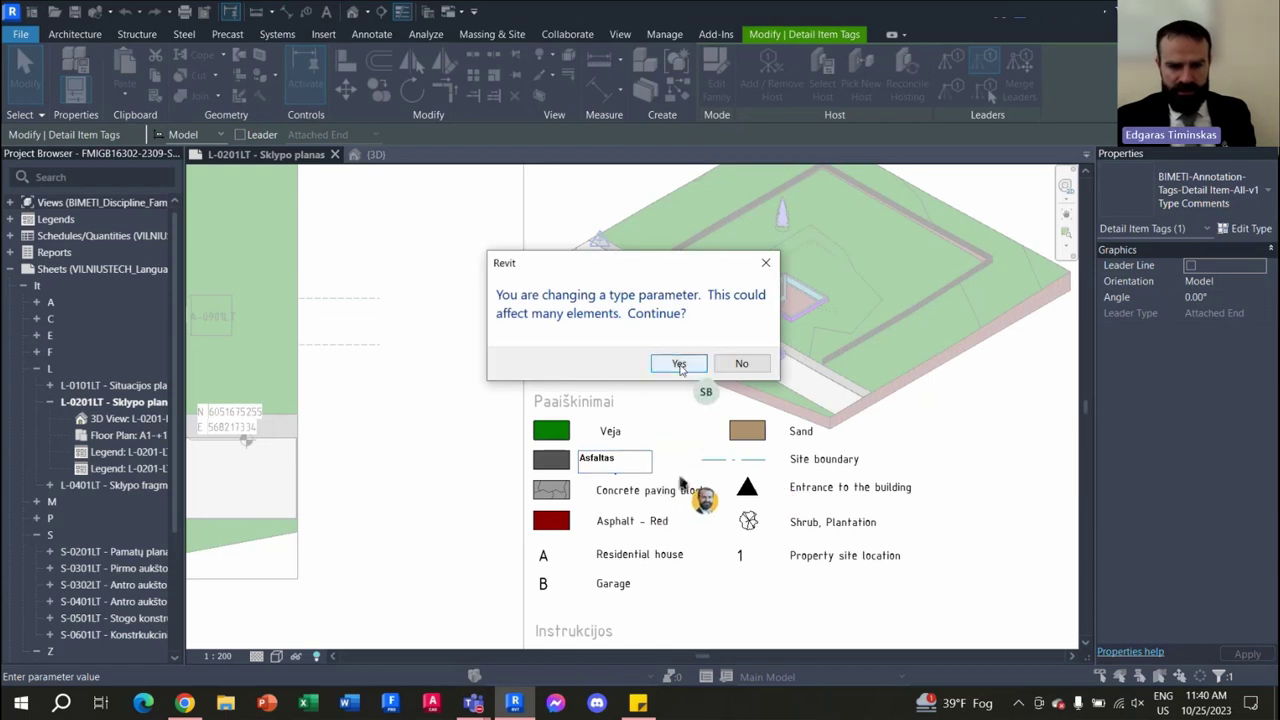
pyautogui.press('Return')
pyautogui.click(681, 514)
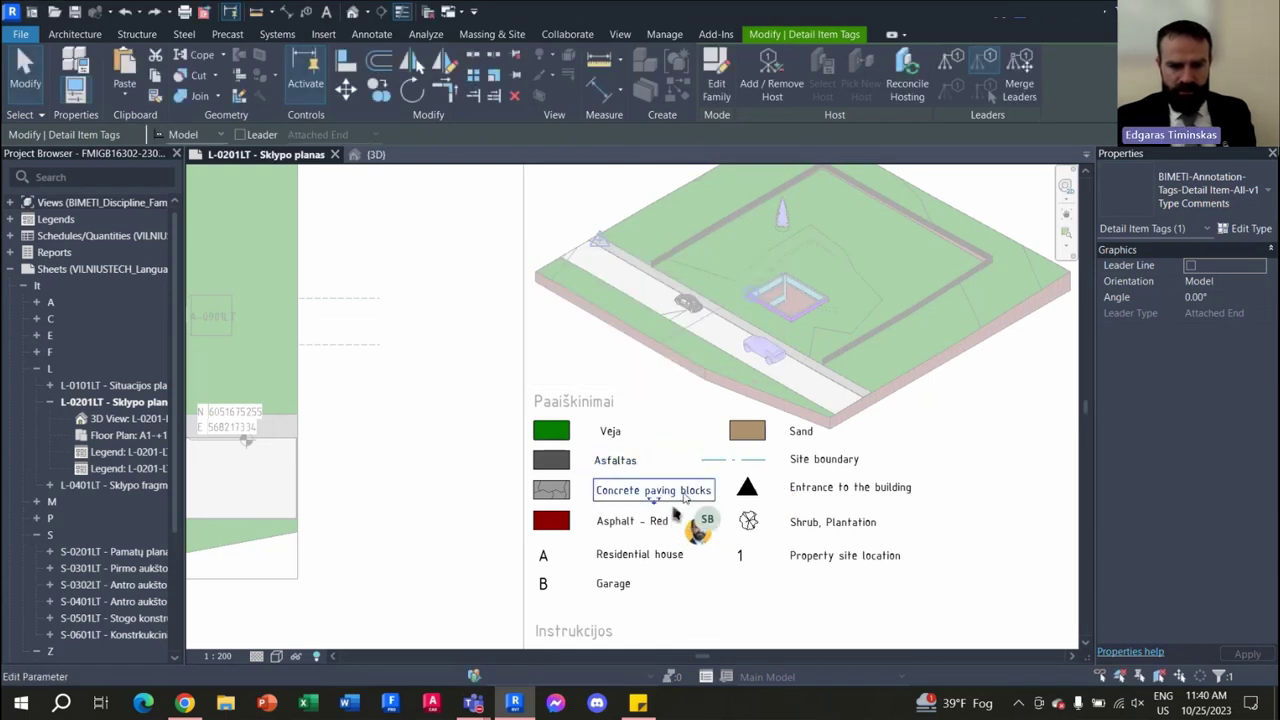
pyautogui.click(681, 516)
pyautogui.doubleClick(694, 489)
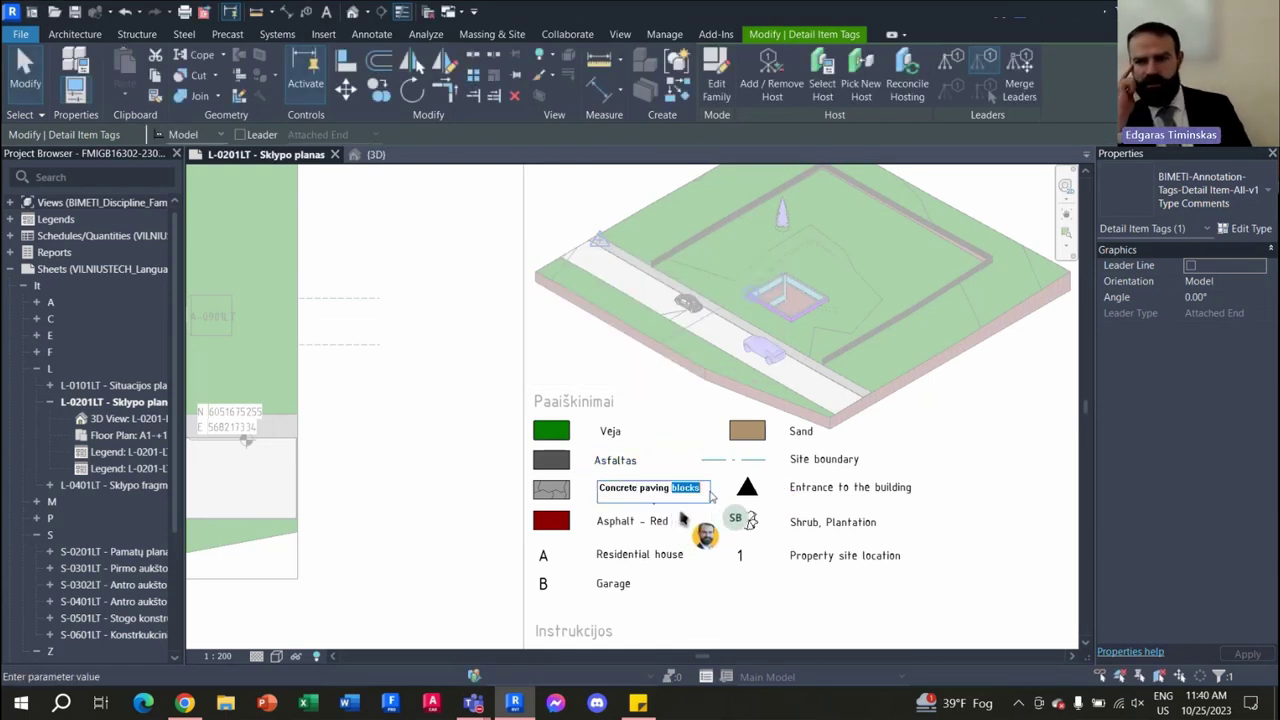
pyautogui.moveTo(704, 487); pyautogui.dragTo(600, 487)
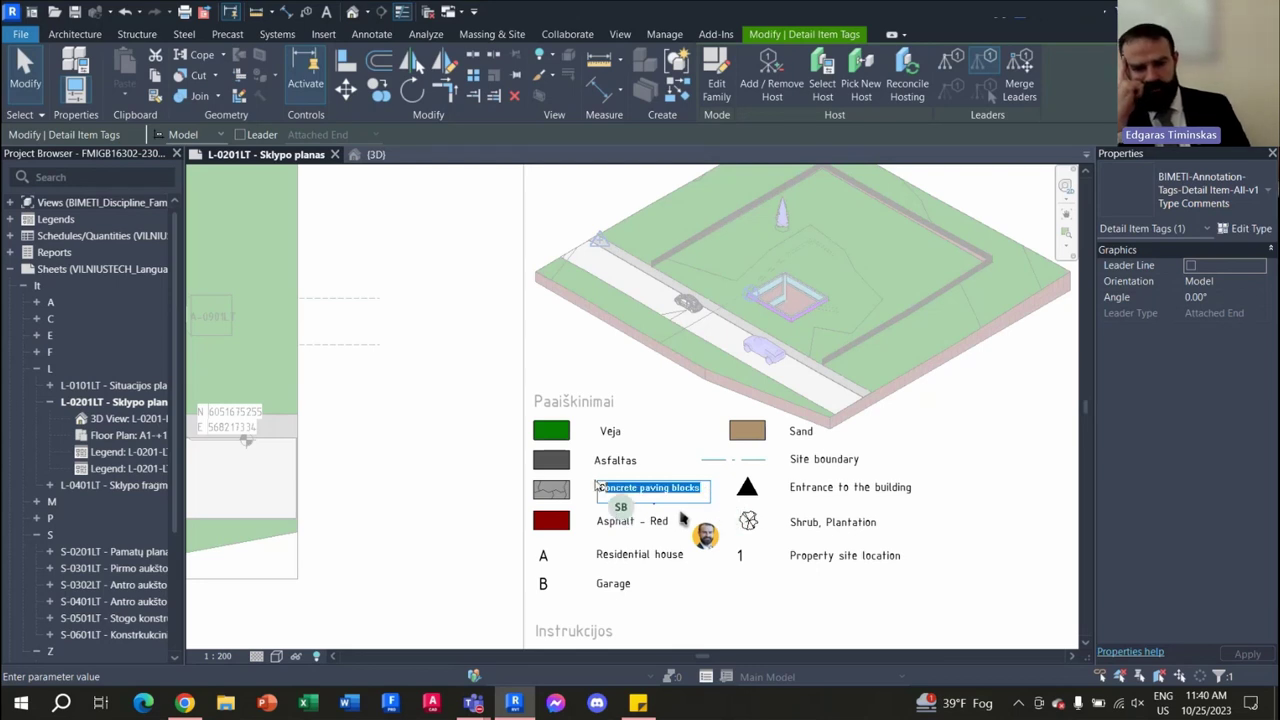
pyautogui.press('BackSpace')
pyautogui.write('Saligatvio trinkeles')
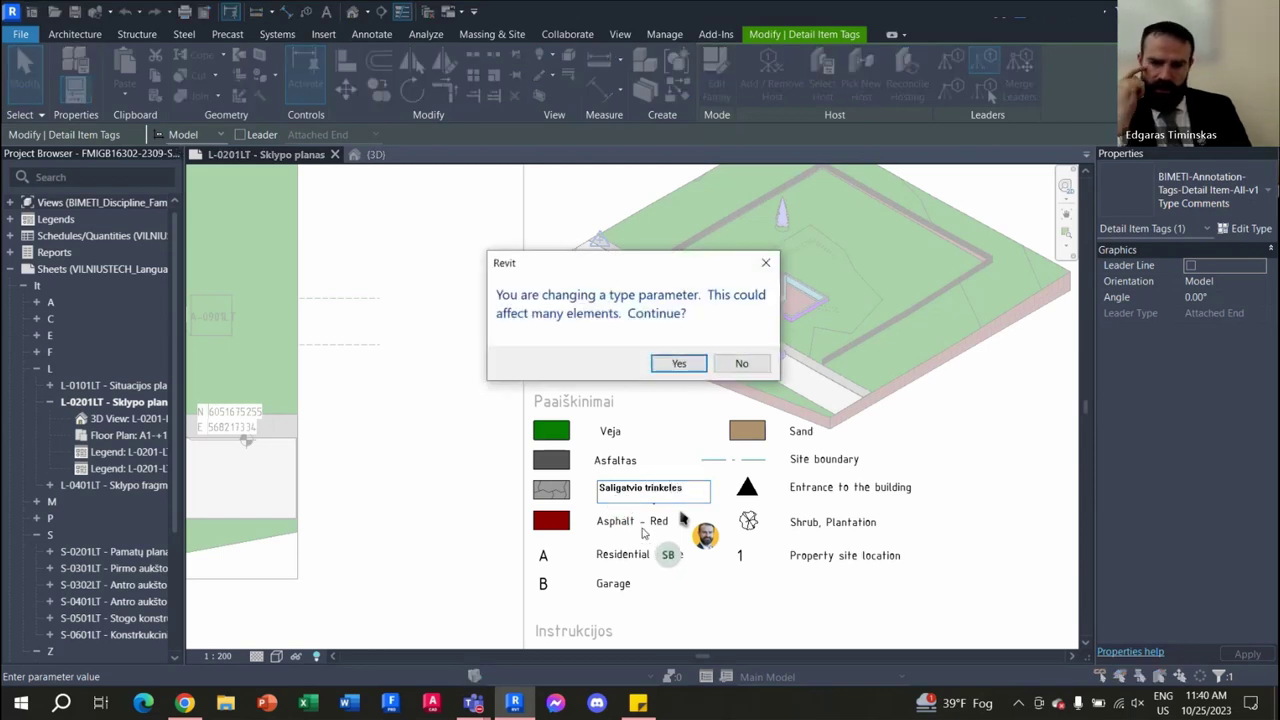
pyautogui.click(670, 368)
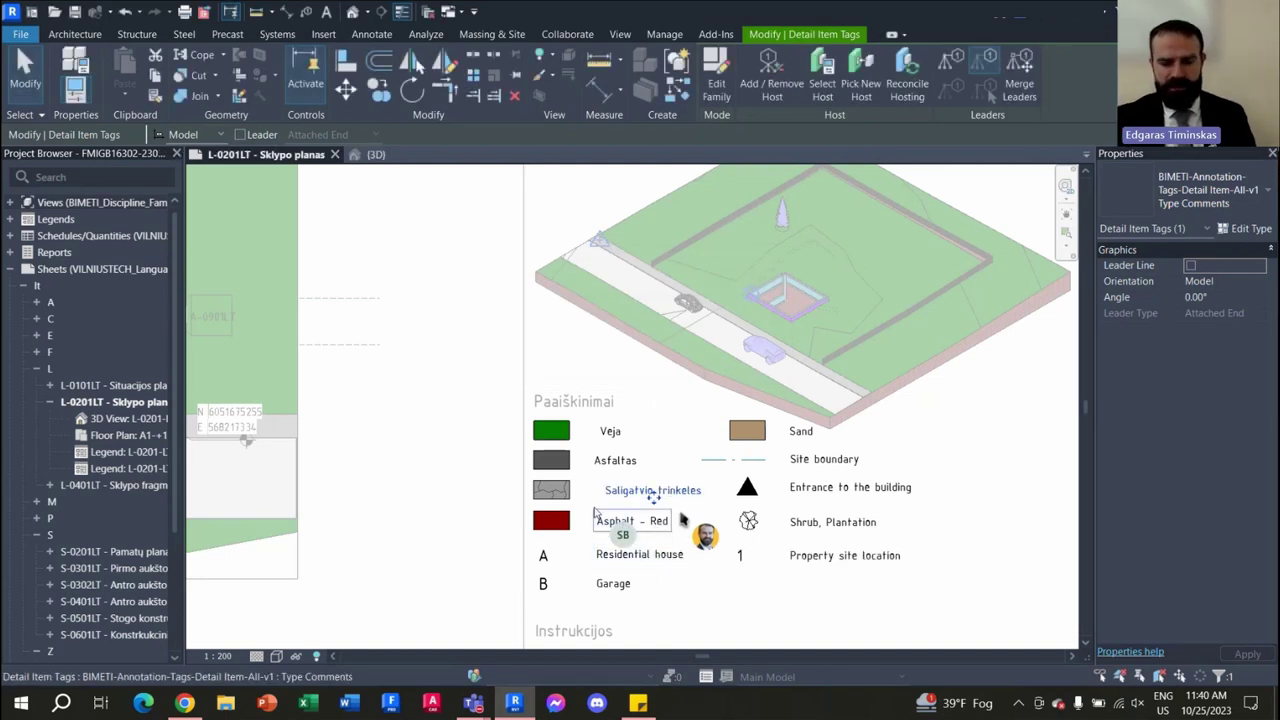
# - Delete the Asphalt - Red tag with its swatch and the B and Garage texts
pyautogui.click(540, 540)
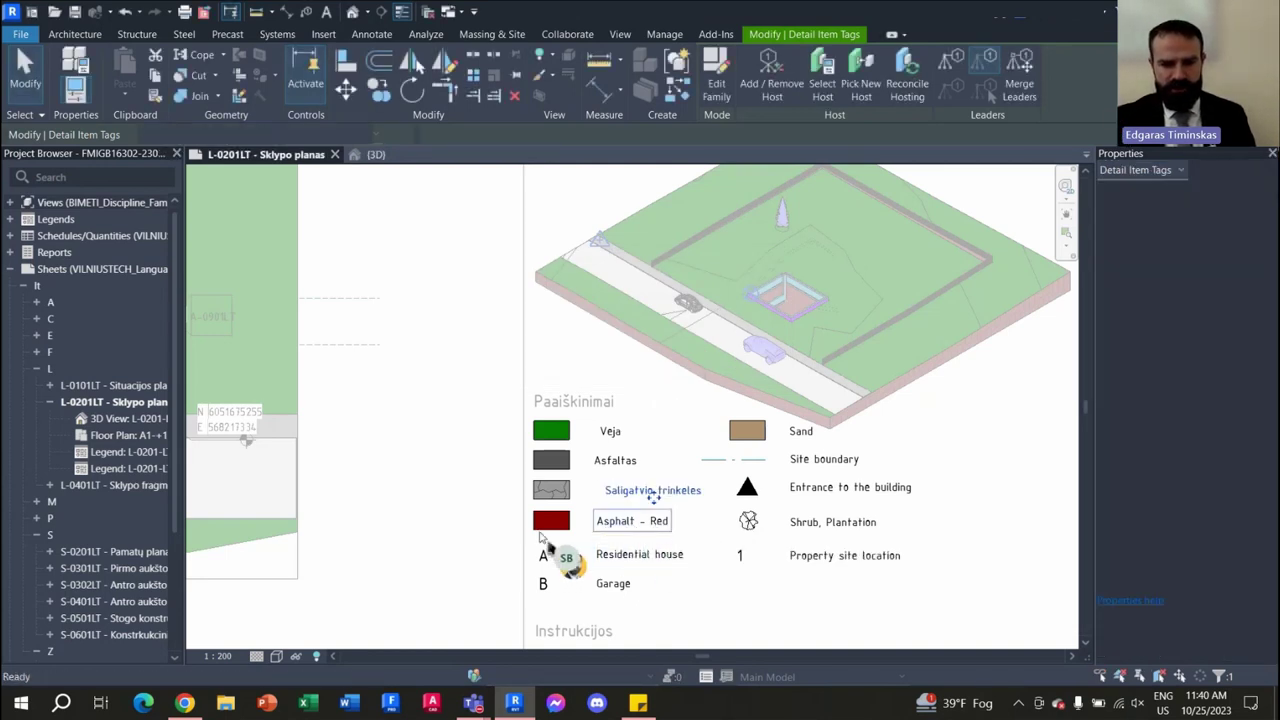
pyautogui.doubleClick(541, 538)
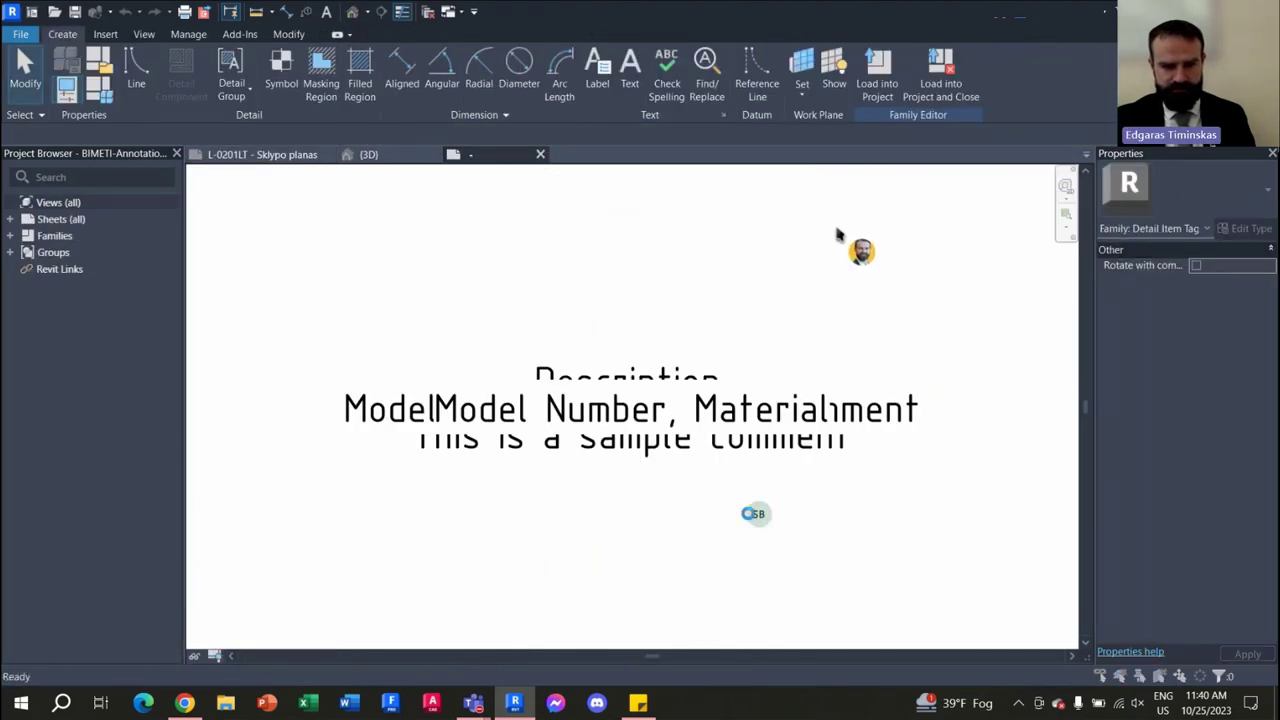
pyautogui.hotkey('ctrl', 'F4')
pyautogui.click(674, 363)
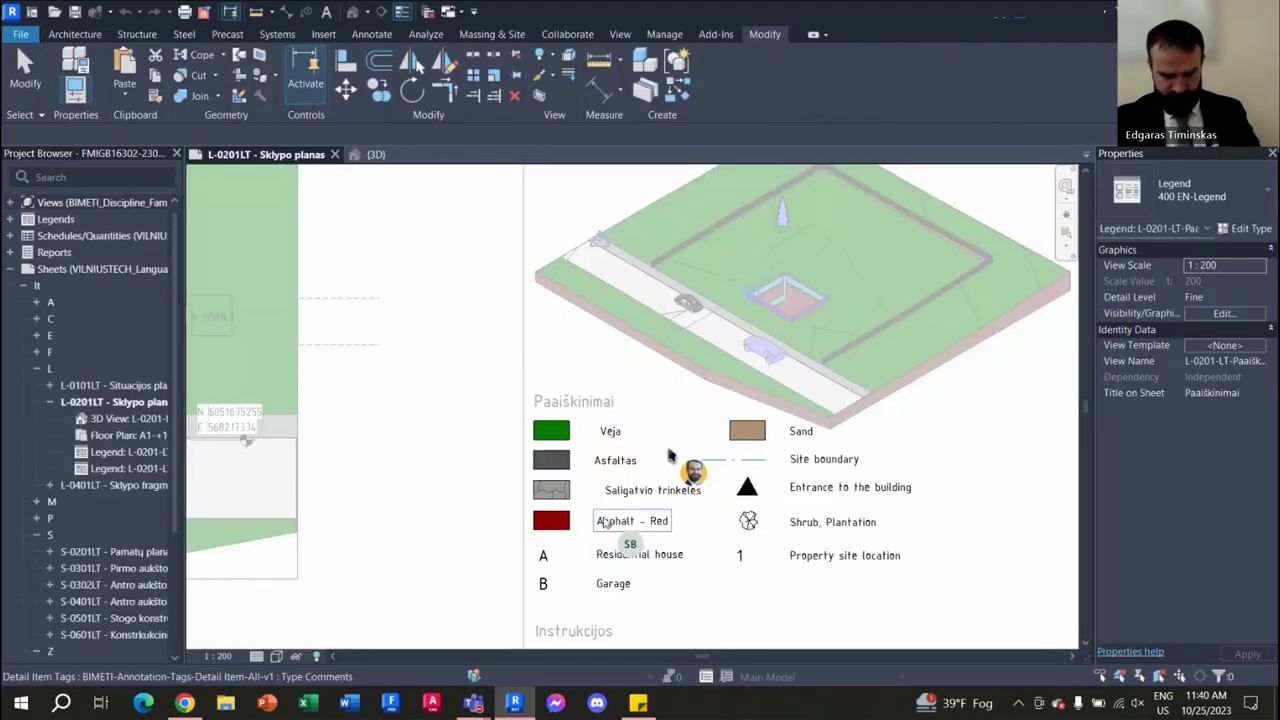
pyautogui.click(603, 521)
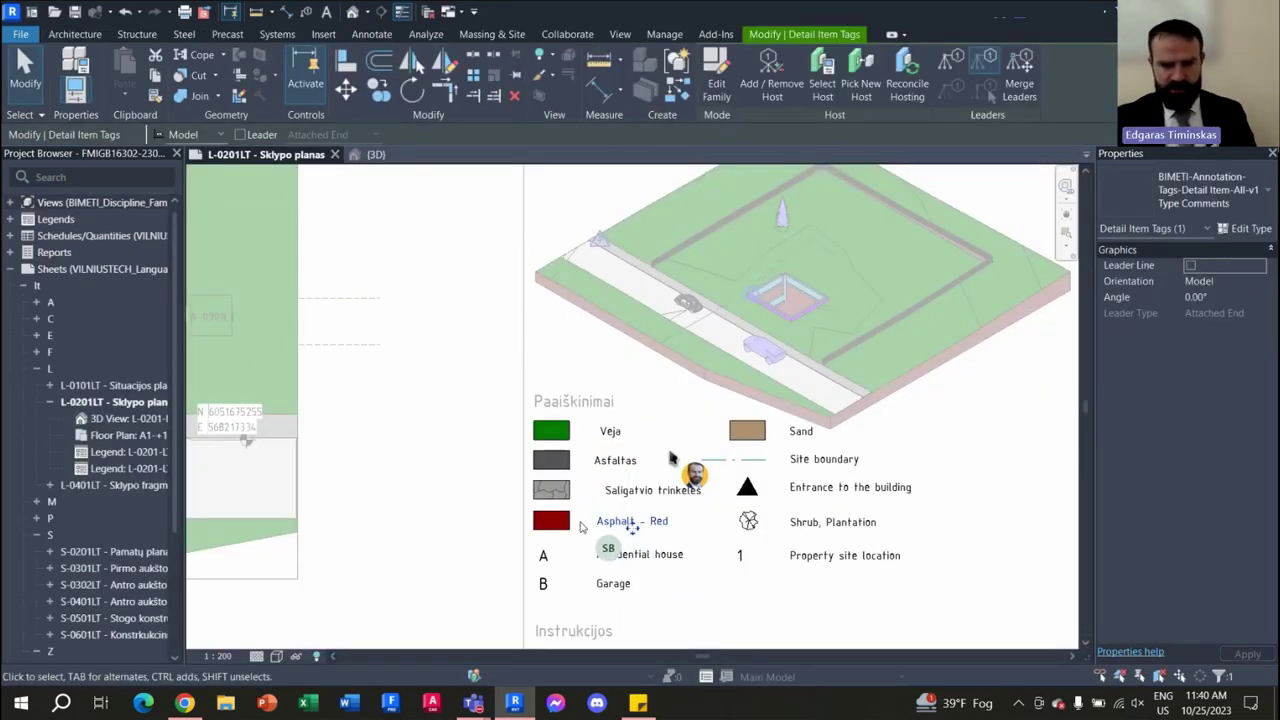
pyautogui.press('Delete')
pyautogui.click(578, 525)
pyautogui.press('Delete')
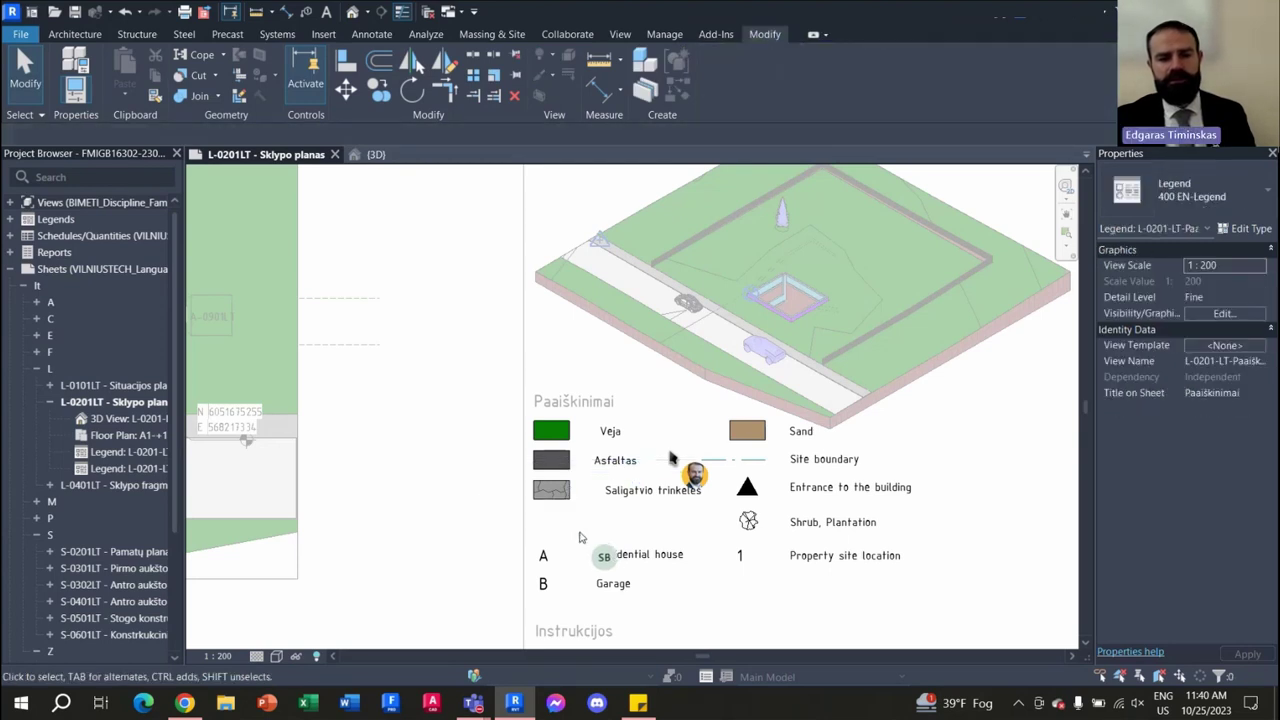
pyautogui.click(614, 583)
pyautogui.press('Delete')
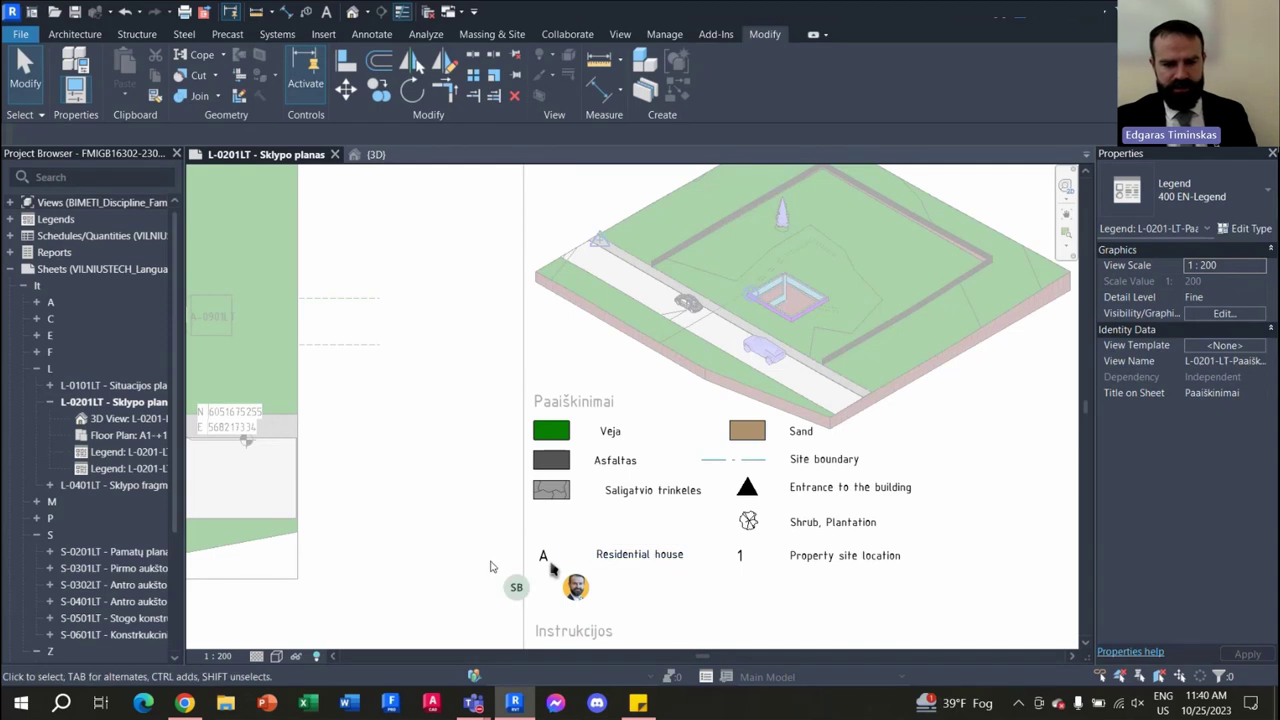
# - Change the A text note to A1
pyautogui.click(549, 564)
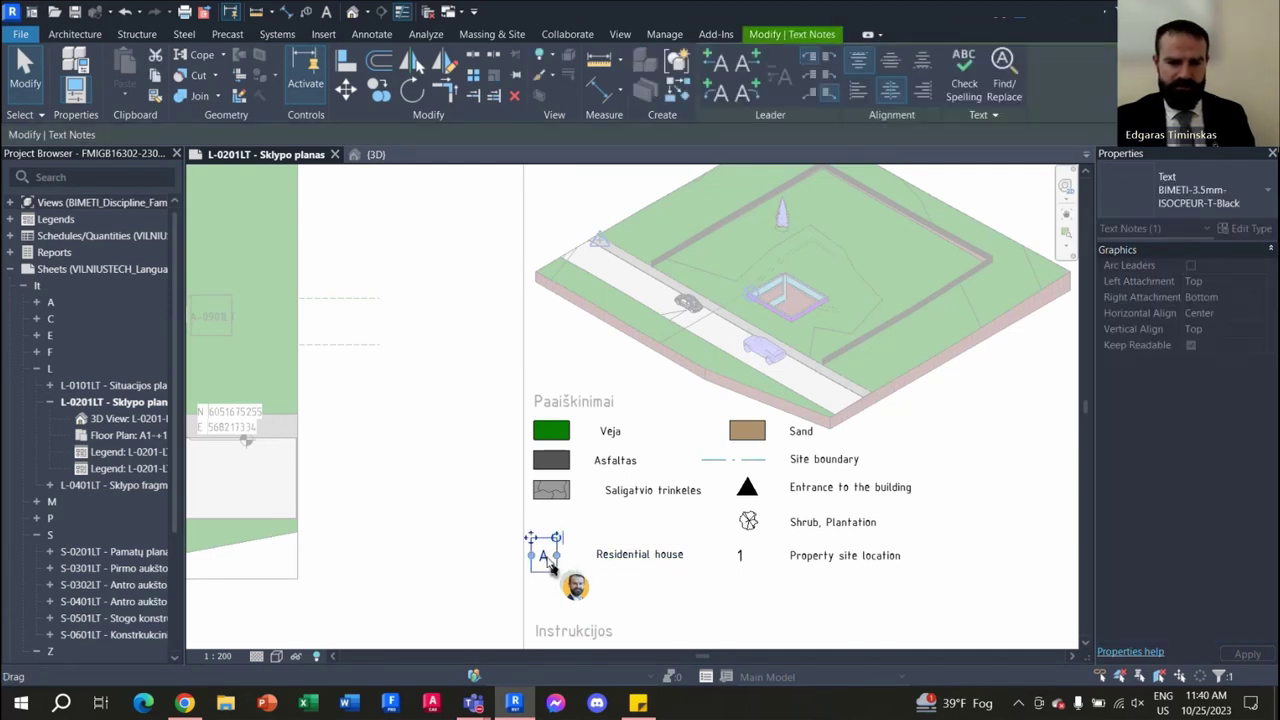
pyautogui.click(545, 556)
pyautogui.write('1')
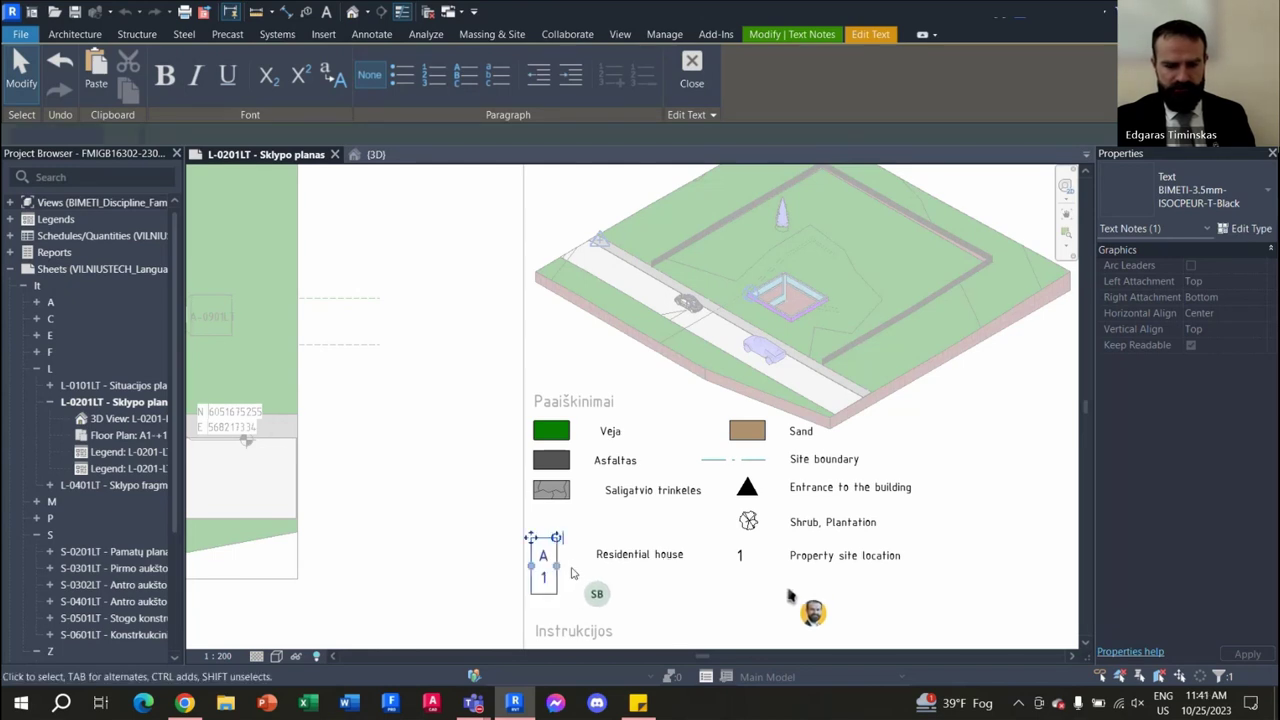
pyautogui.click(566, 570)
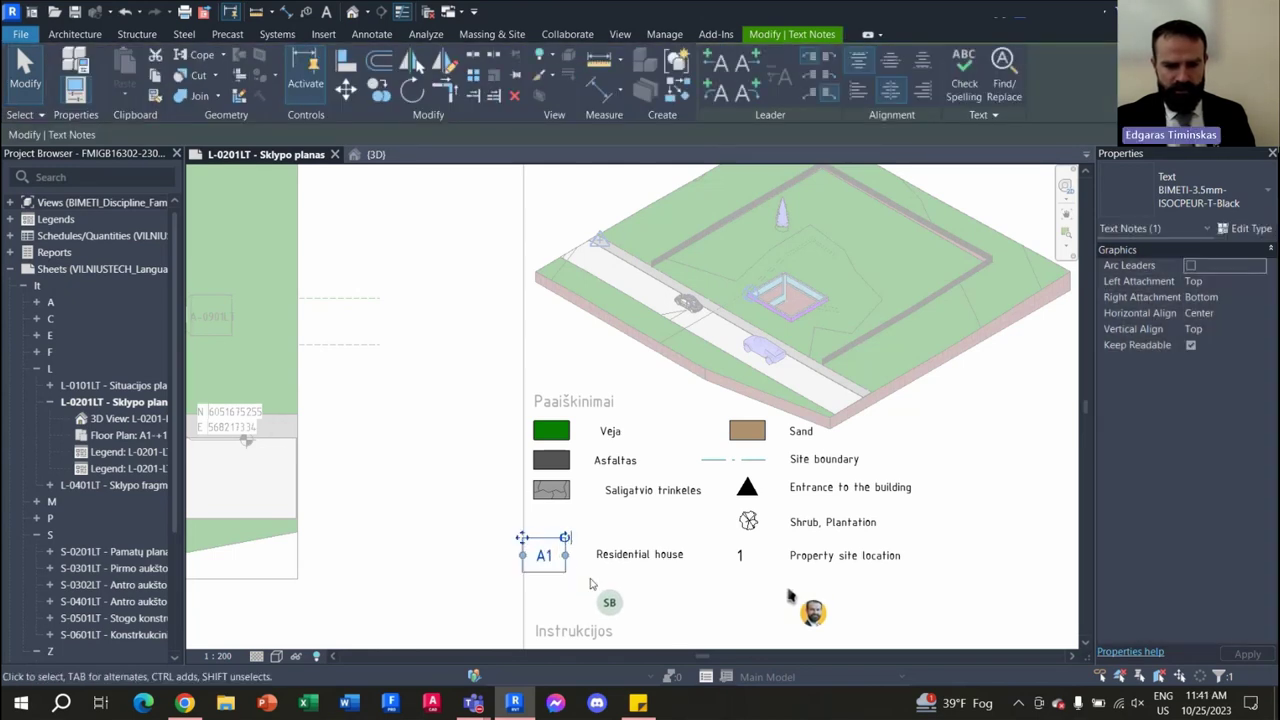
pyautogui.click(733, 587)
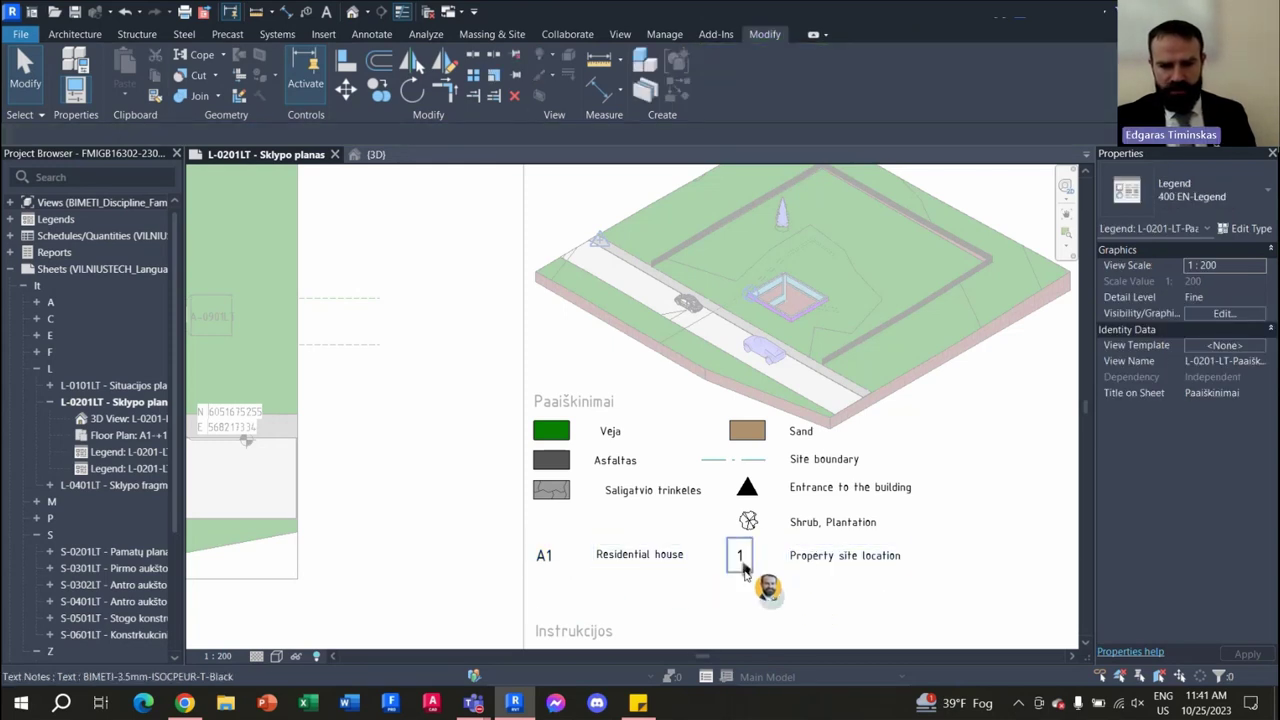
# - Replace the Residential house note with Gyvenamasis pastatas and select it together with A1
pyautogui.doubleClick(630, 556)
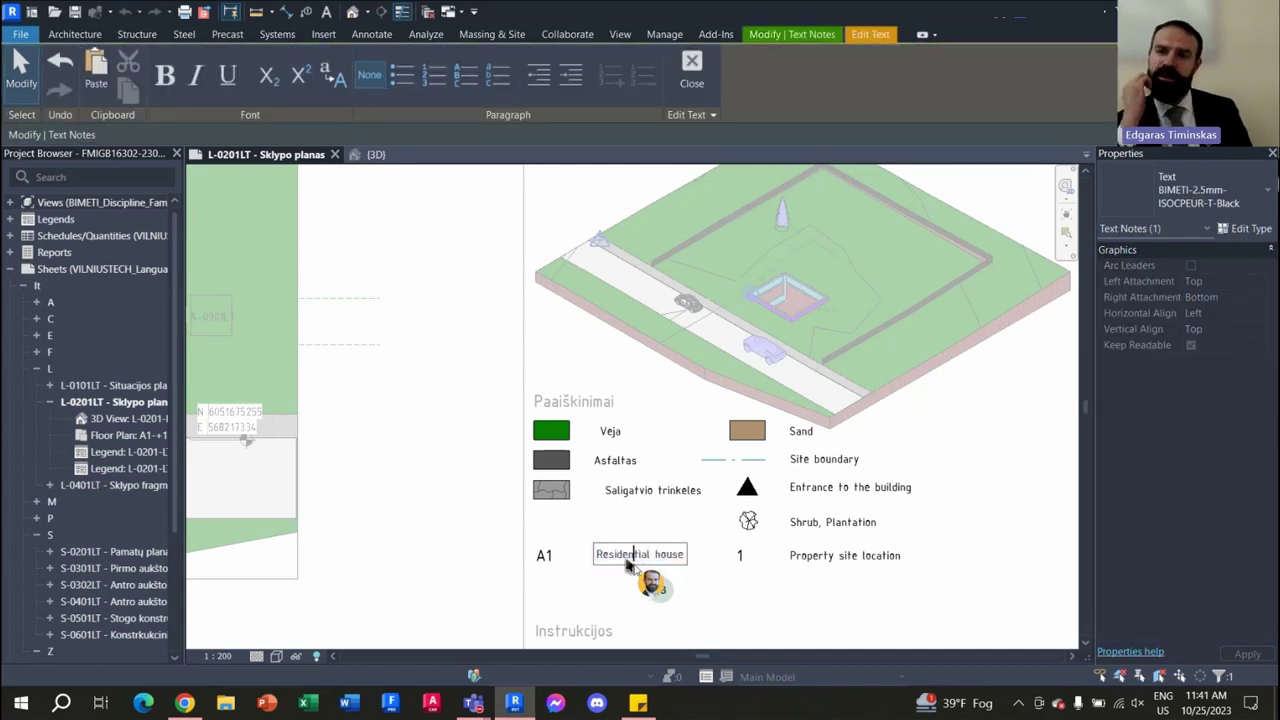
pyautogui.click(644, 556)
pyautogui.tripleClick(650, 558)
pyautogui.press('Delete')
pyautogui.write('Gyvenamasis pas')
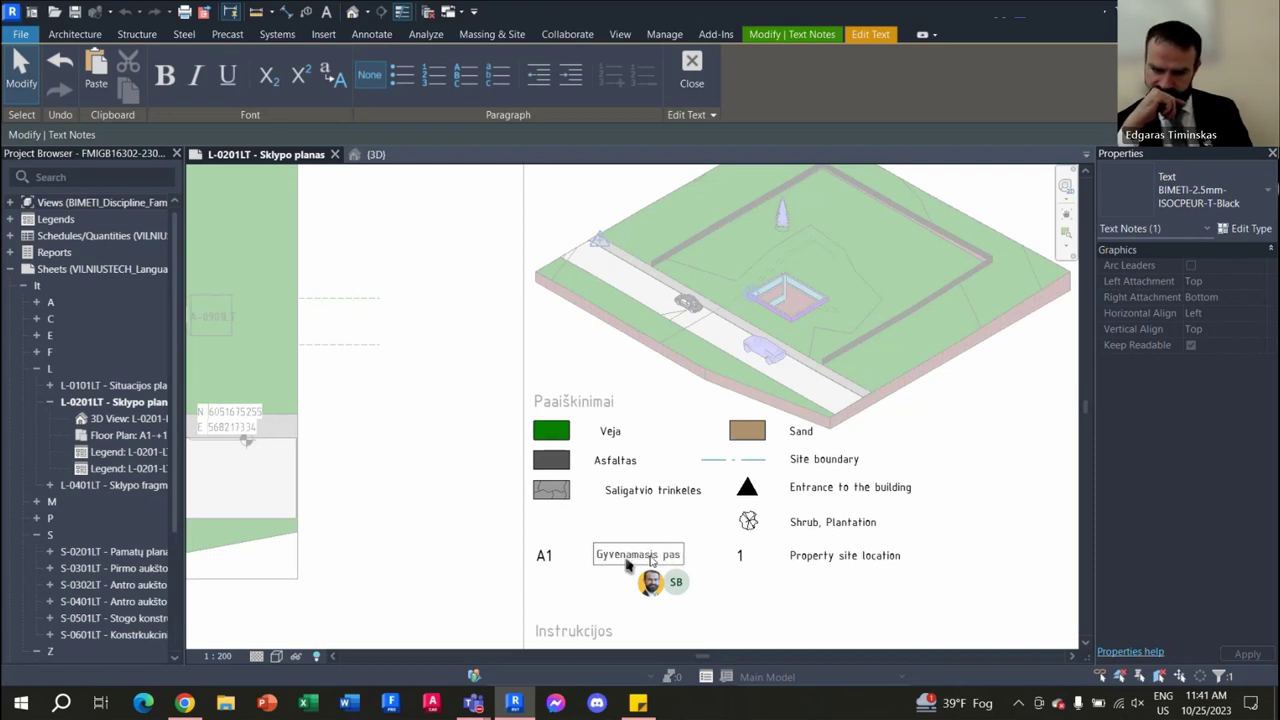
pyautogui.write('tatas')
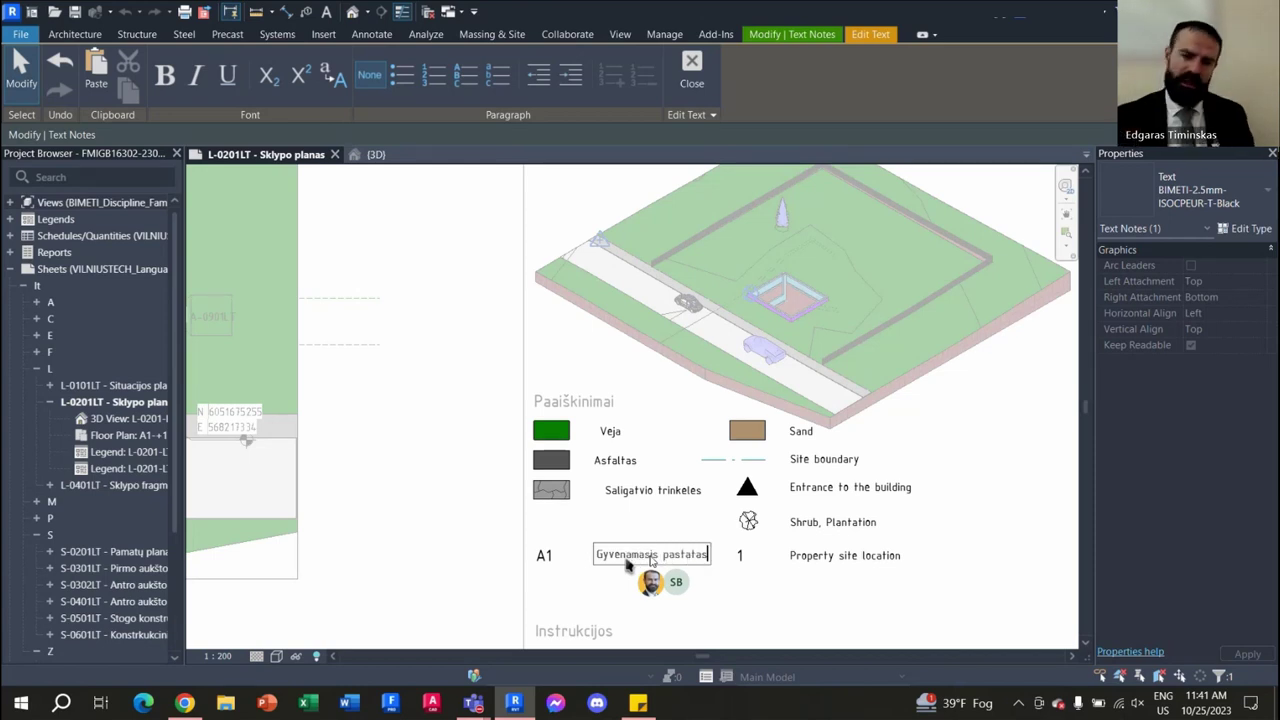
pyautogui.click(614, 593)
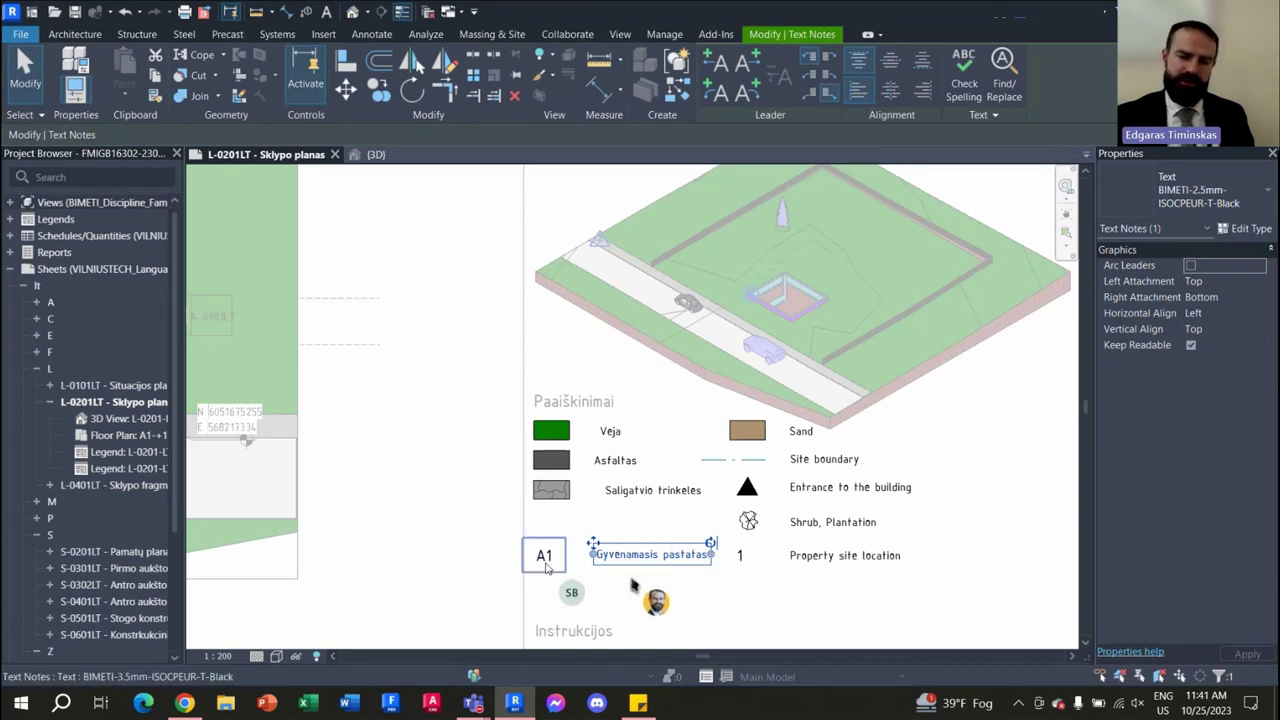
pyautogui.moveTo(677, 536); pyautogui.dragTo(680, 535)
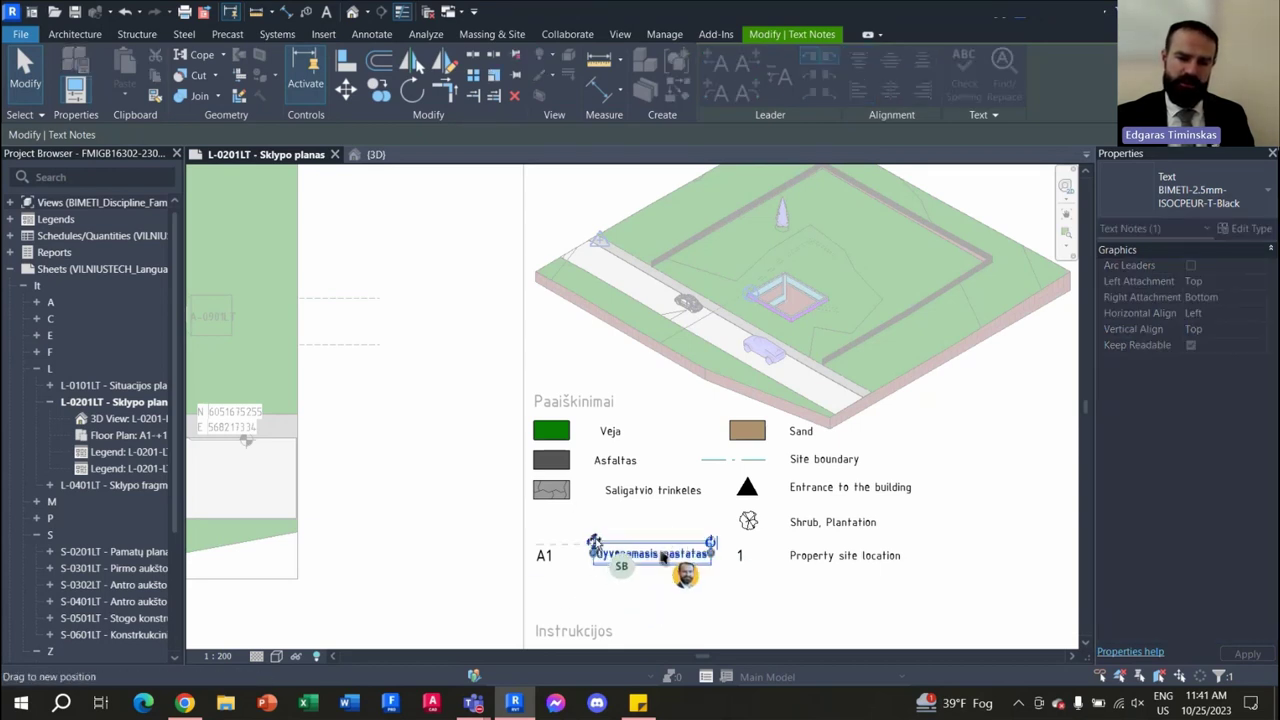
pyautogui.moveTo(604, 618); pyautogui.dragTo(548, 560)
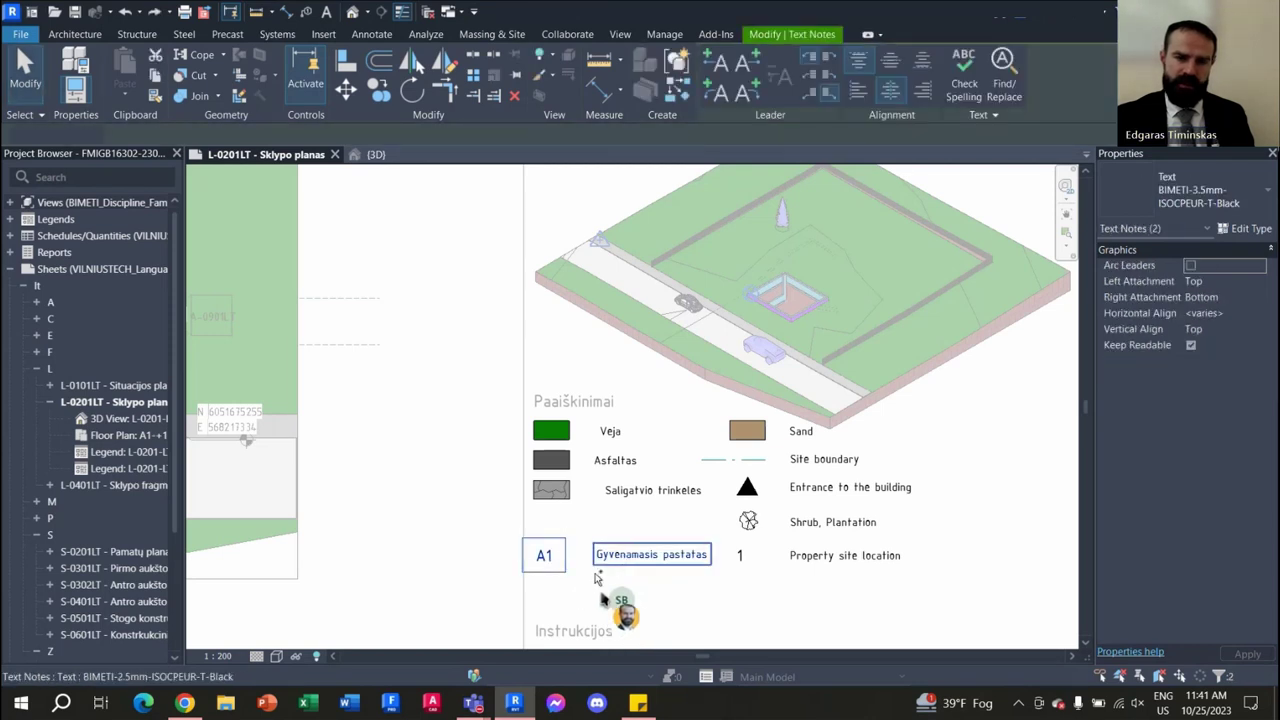
# - Select the A1 and Gyvenamasis pastatas notes and move them with MV by a typed distance
pyautogui.keyDown('ctrl'); pyautogui.click(603, 598); pyautogui.keyUp('ctrl')
pyautogui.click(345, 88)
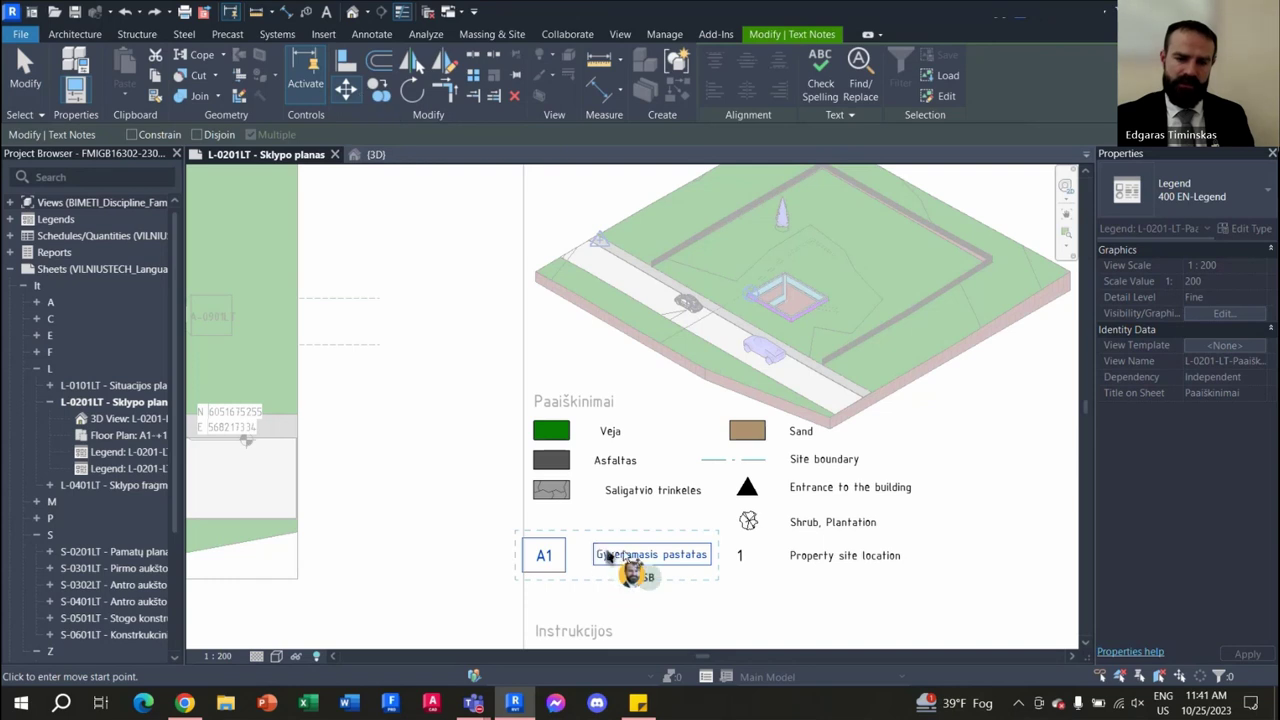
pyautogui.press('Escape')
pyautogui.click(606, 556)
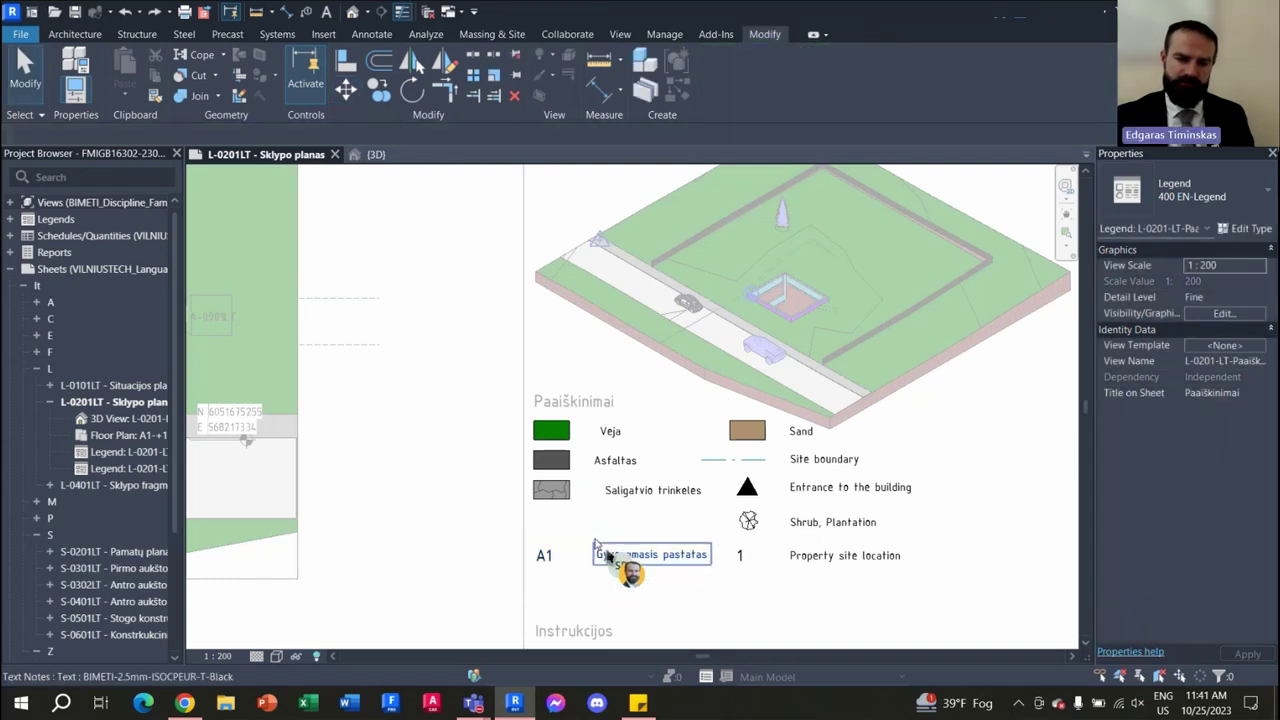
pyautogui.keyDown('ctrl'); pyautogui.click(555, 566); pyautogui.keyUp('ctrl')
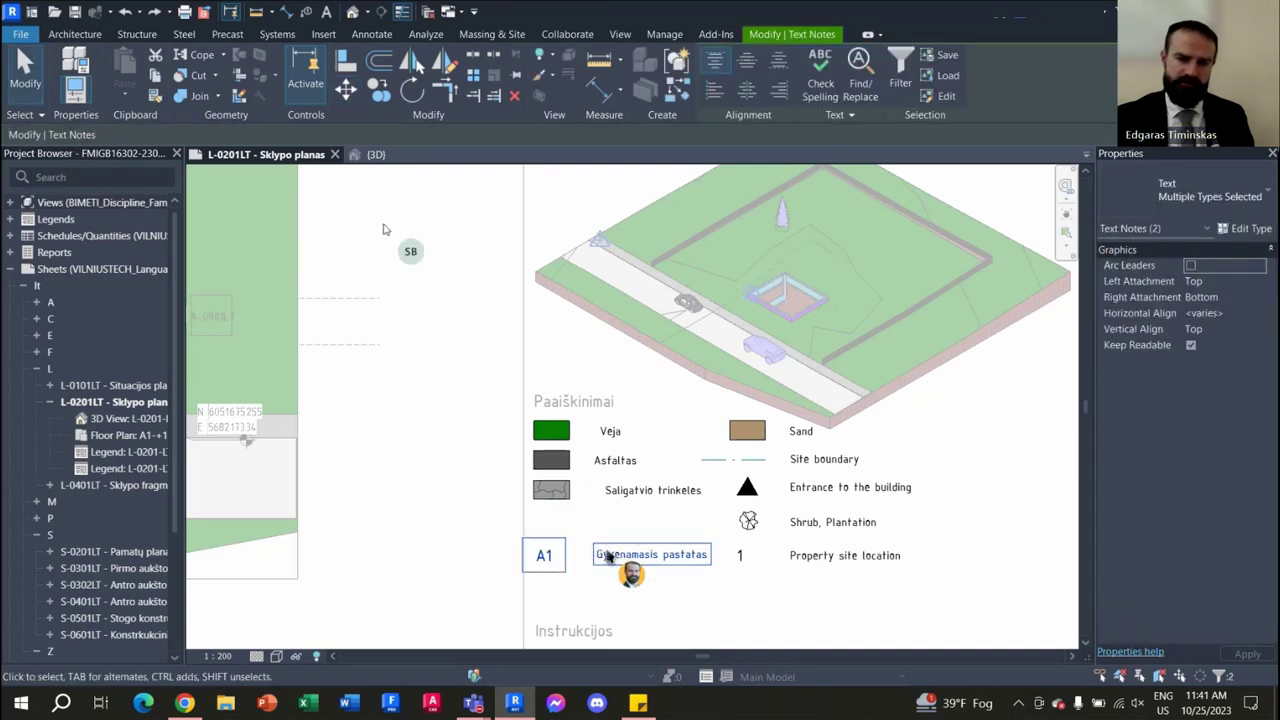
pyautogui.press('m')
pyautogui.press('v')
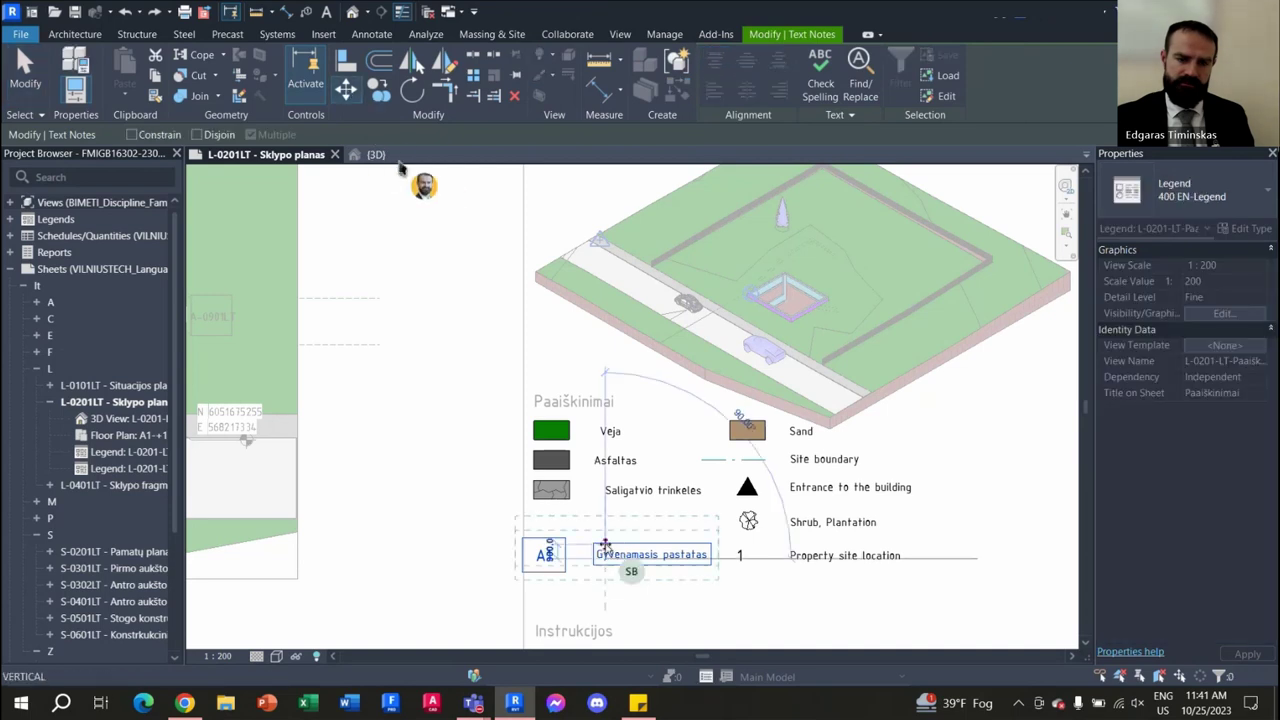
pyautogui.write('5')
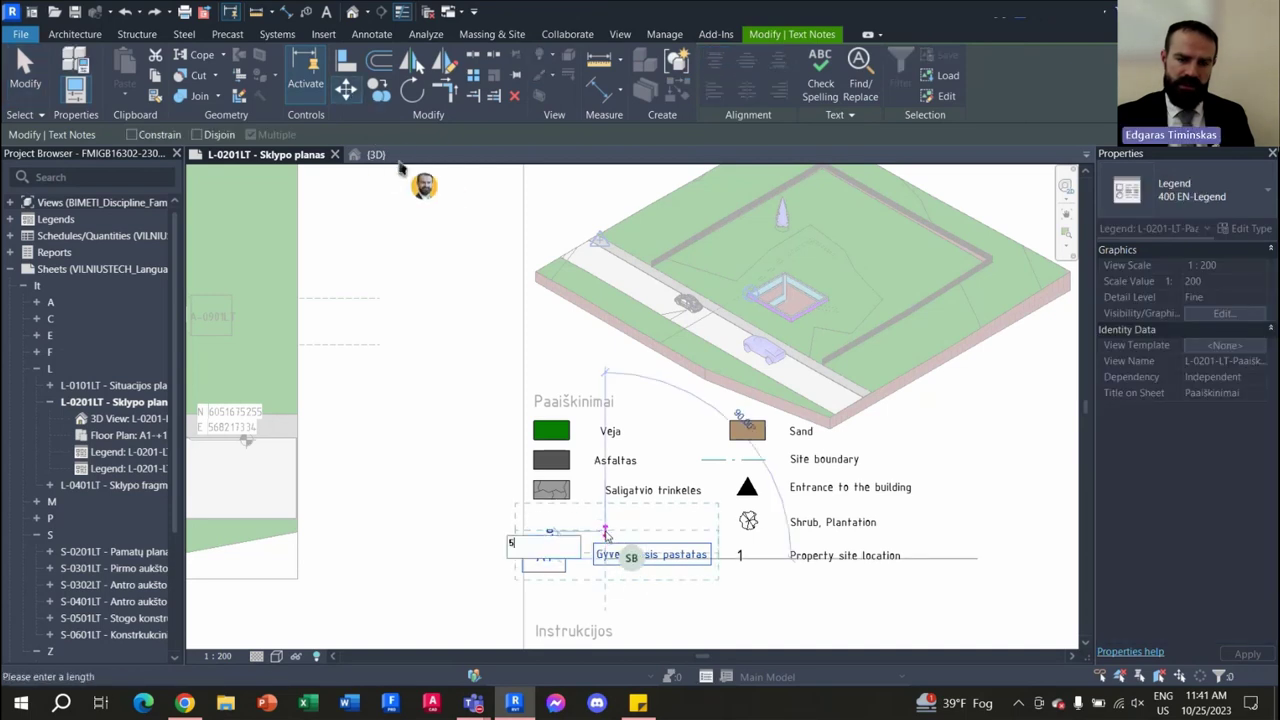
pyautogui.press('BackSpace')
pyautogui.write('1')
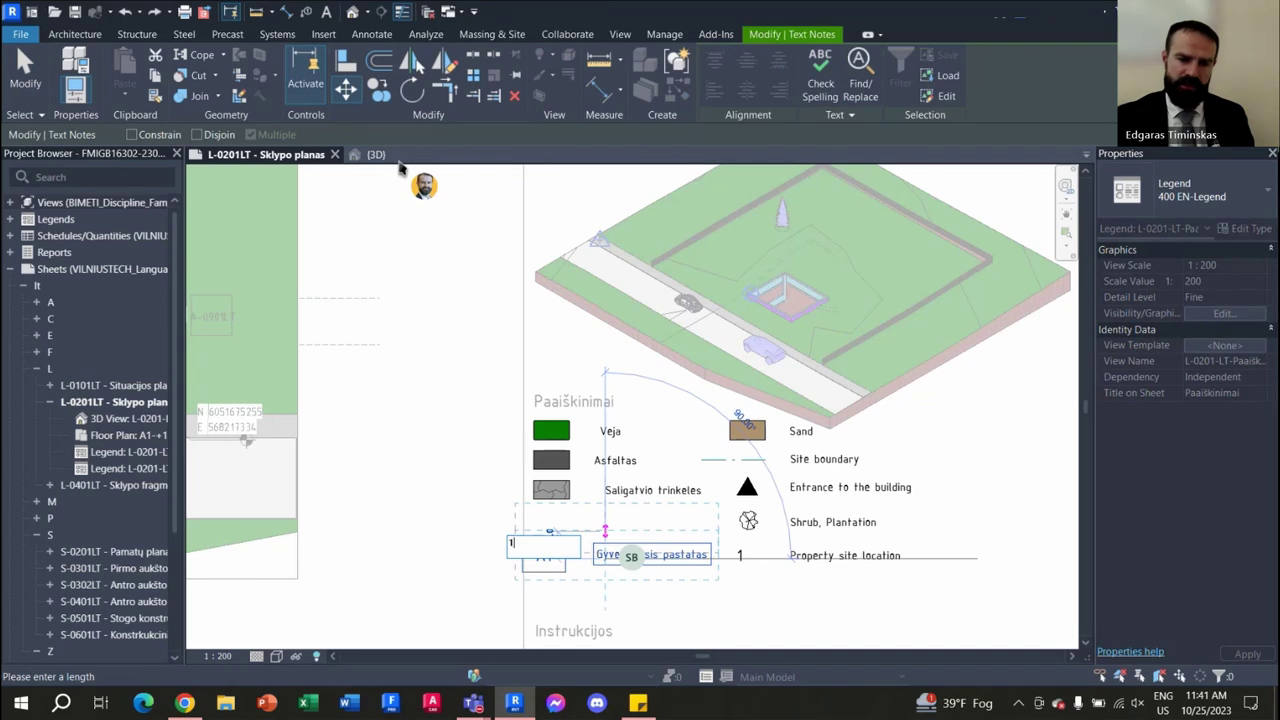
pyautogui.write('0')
pyautogui.press('Return')
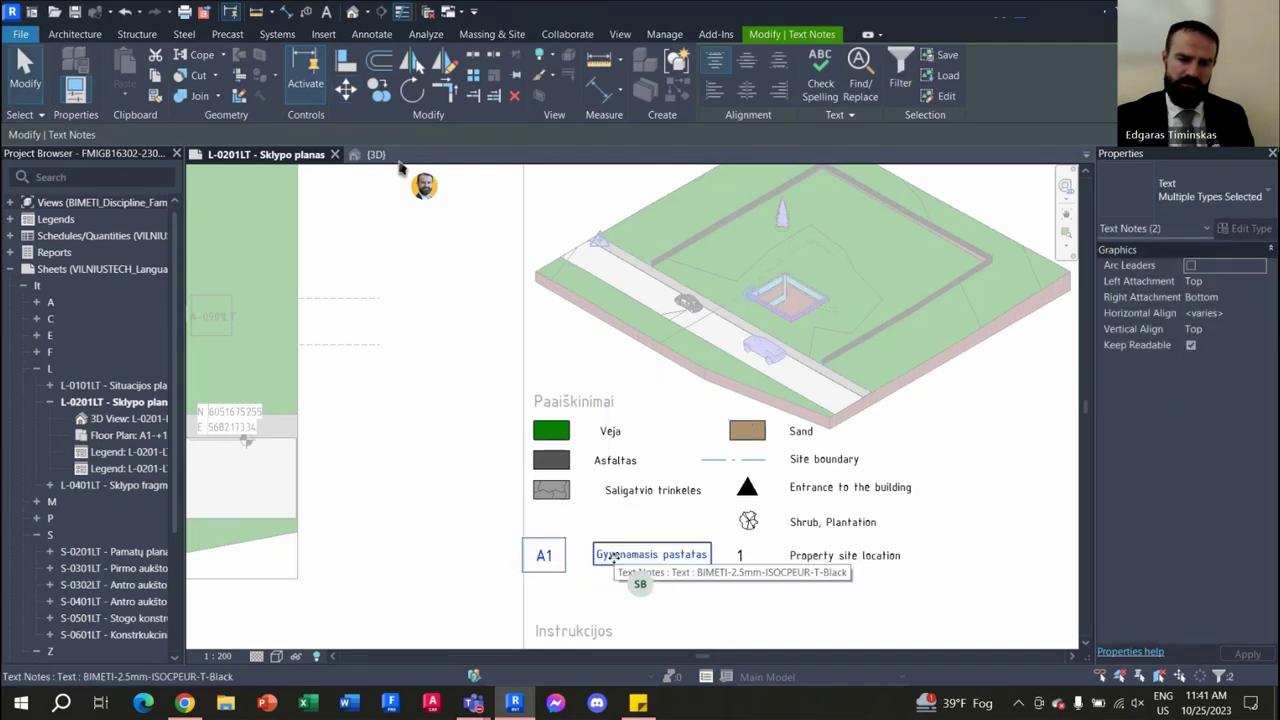
# - Move the A1 Gyvenamasis pastatas row up level with Shrub, Plantation
pyautogui.click(351, 97)
pyautogui.click(608, 560)
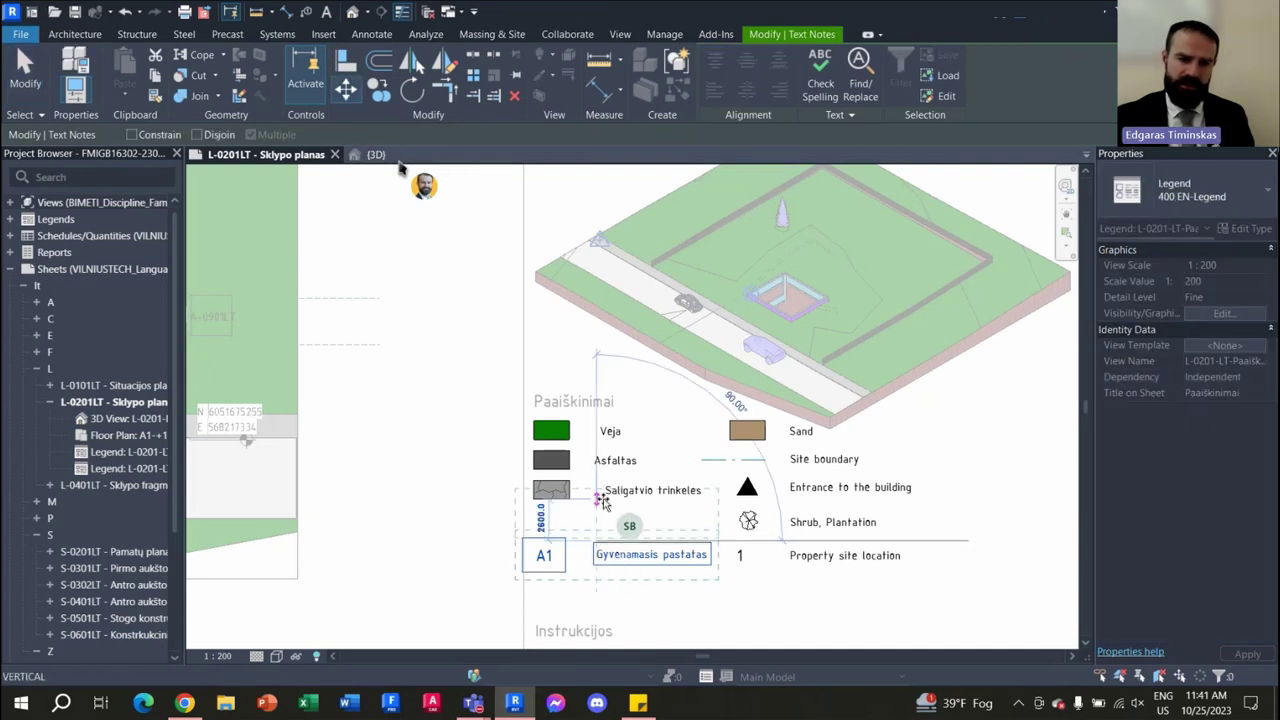
pyautogui.click(601, 516)
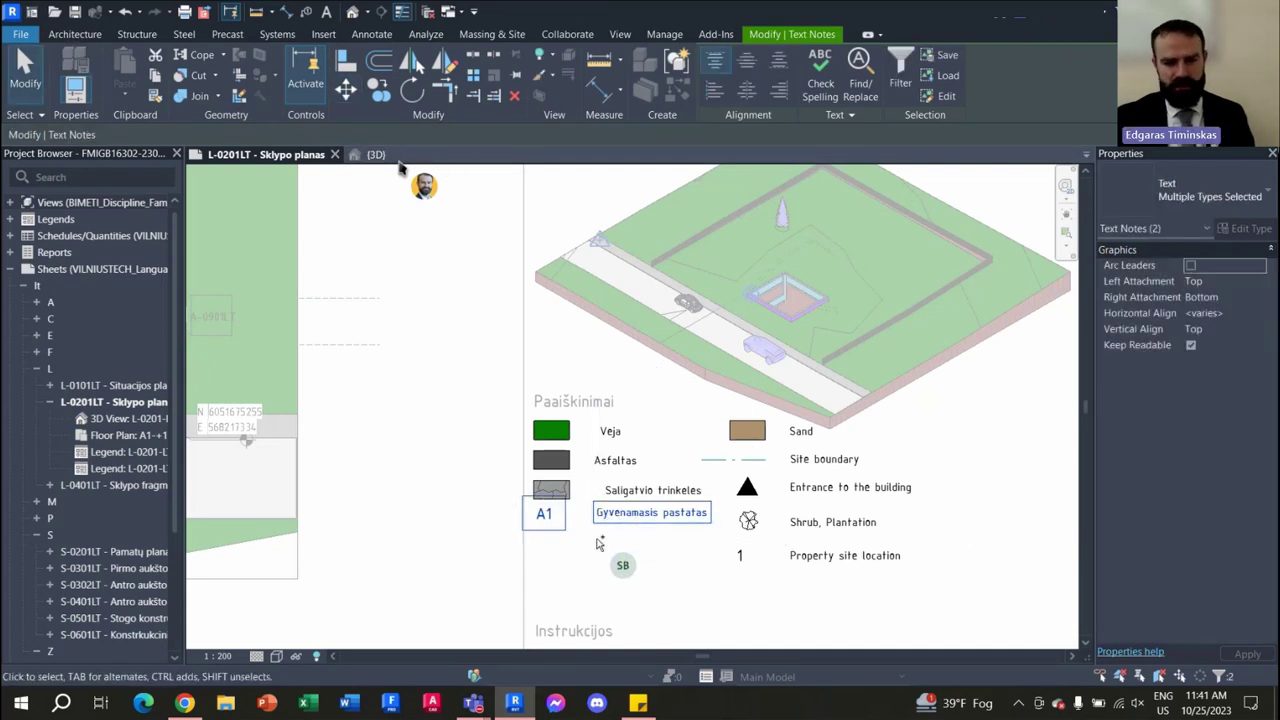
pyautogui.hotkey('ctrl', 'z')
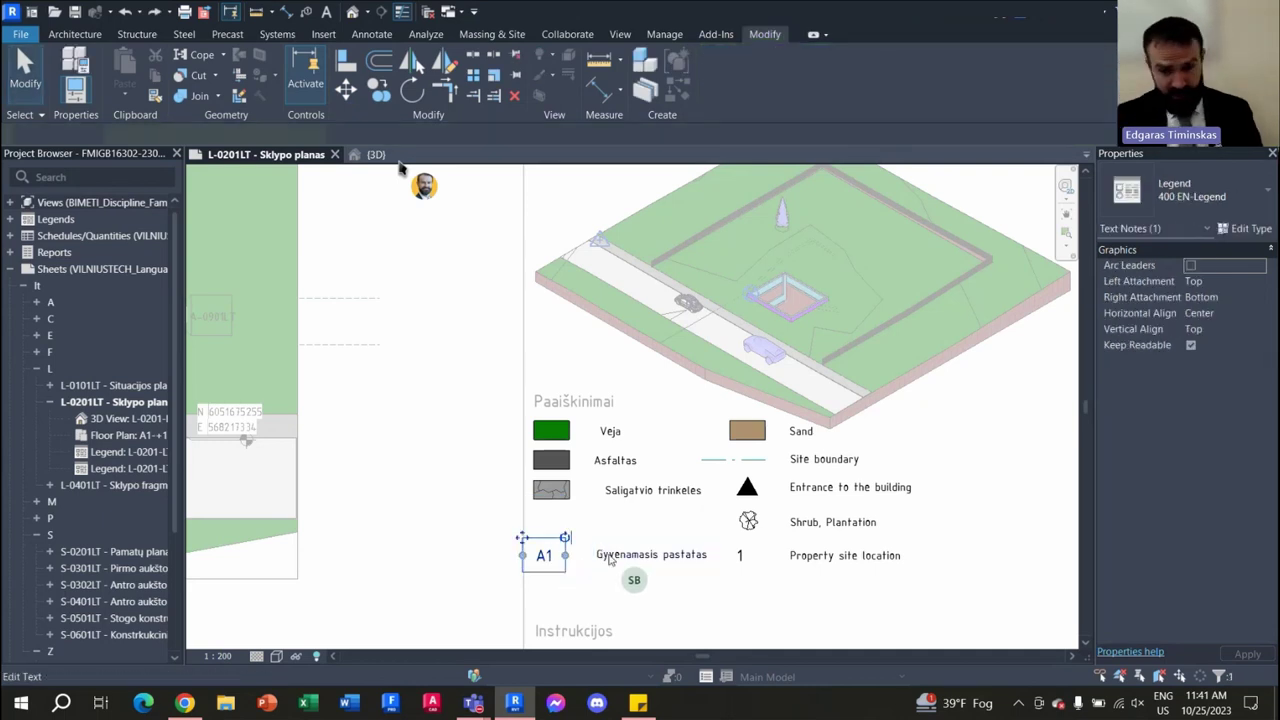
pyautogui.keyDown('ctrl'); pyautogui.click(610, 556); pyautogui.keyUp('ctrl')
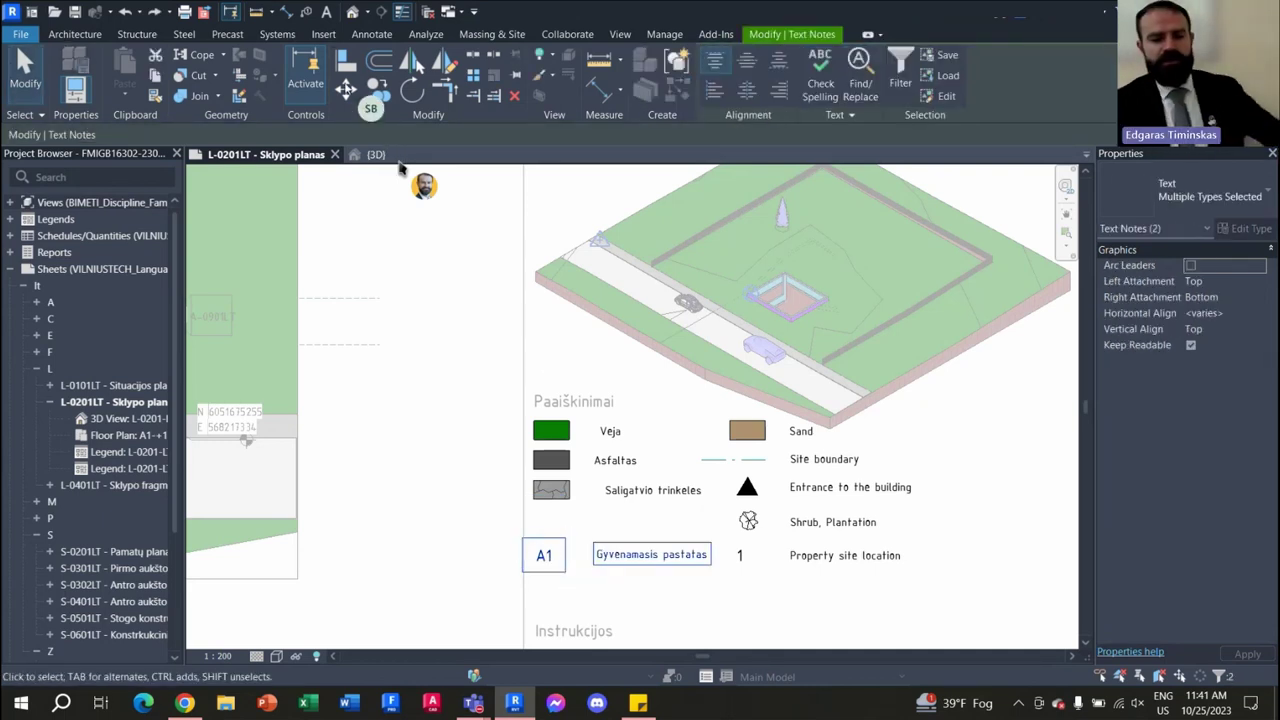
pyautogui.click(347, 89)
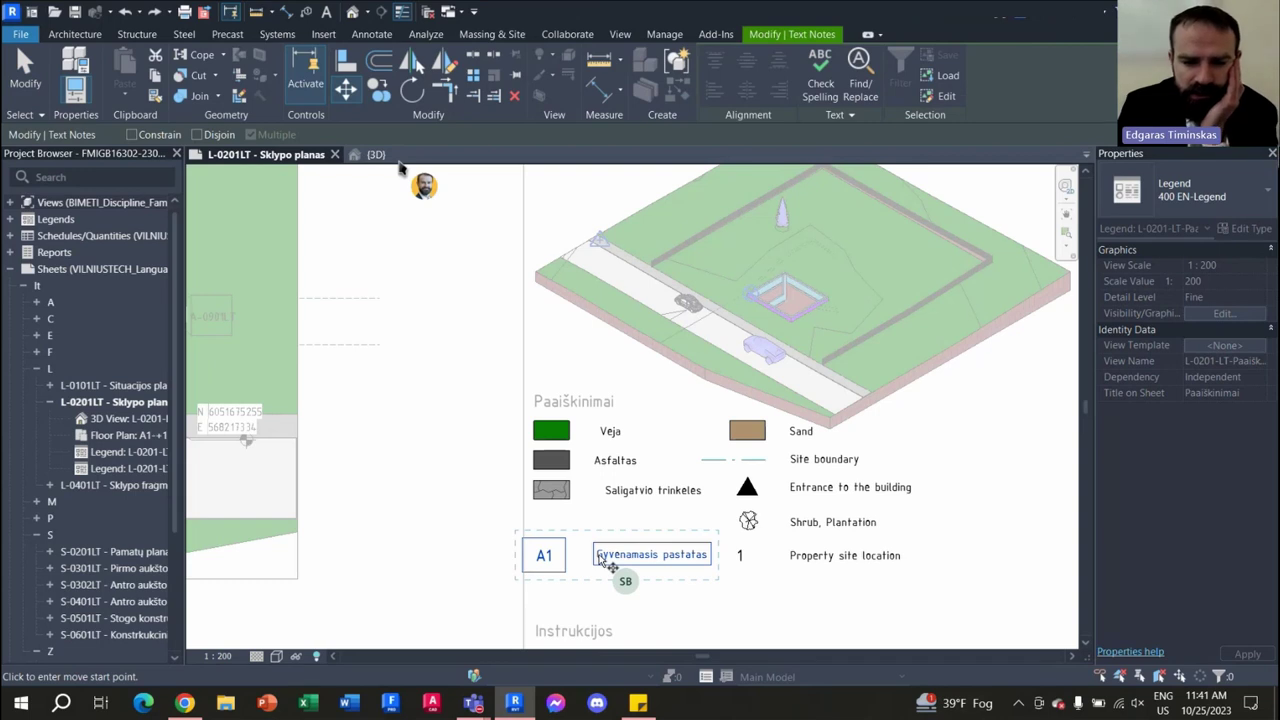
pyautogui.click(603, 562)
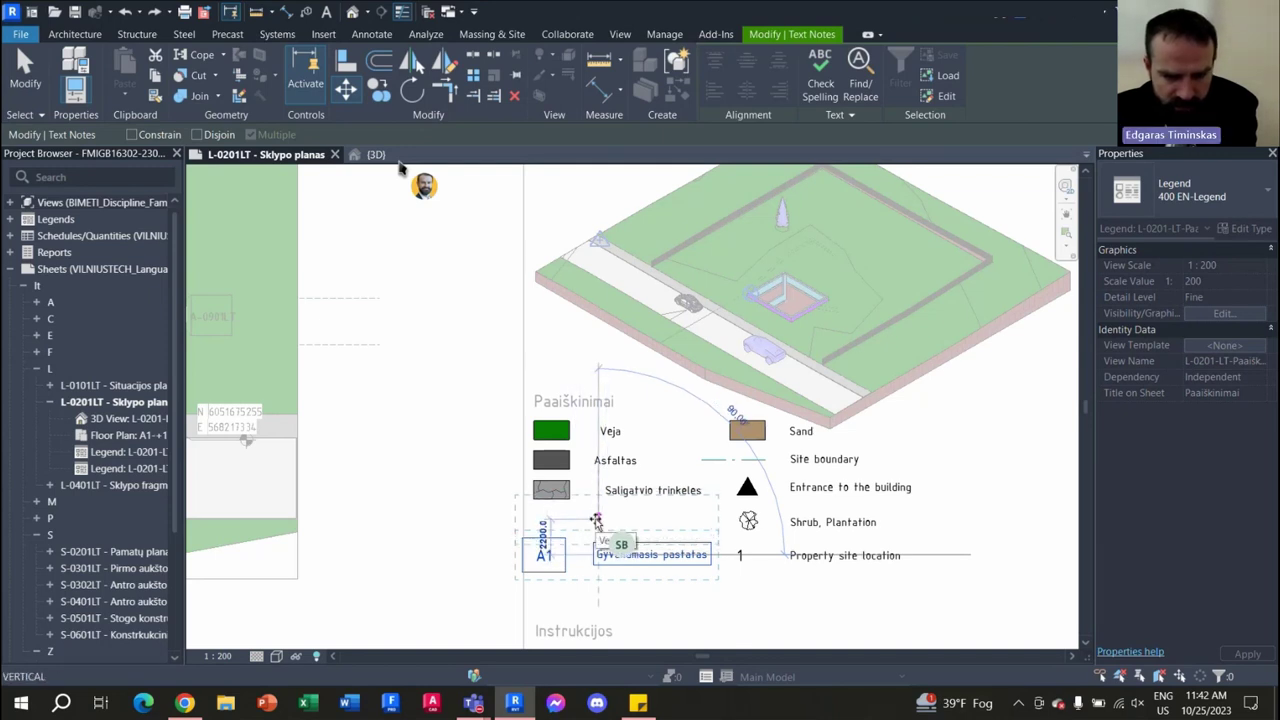
pyautogui.click(596, 521)
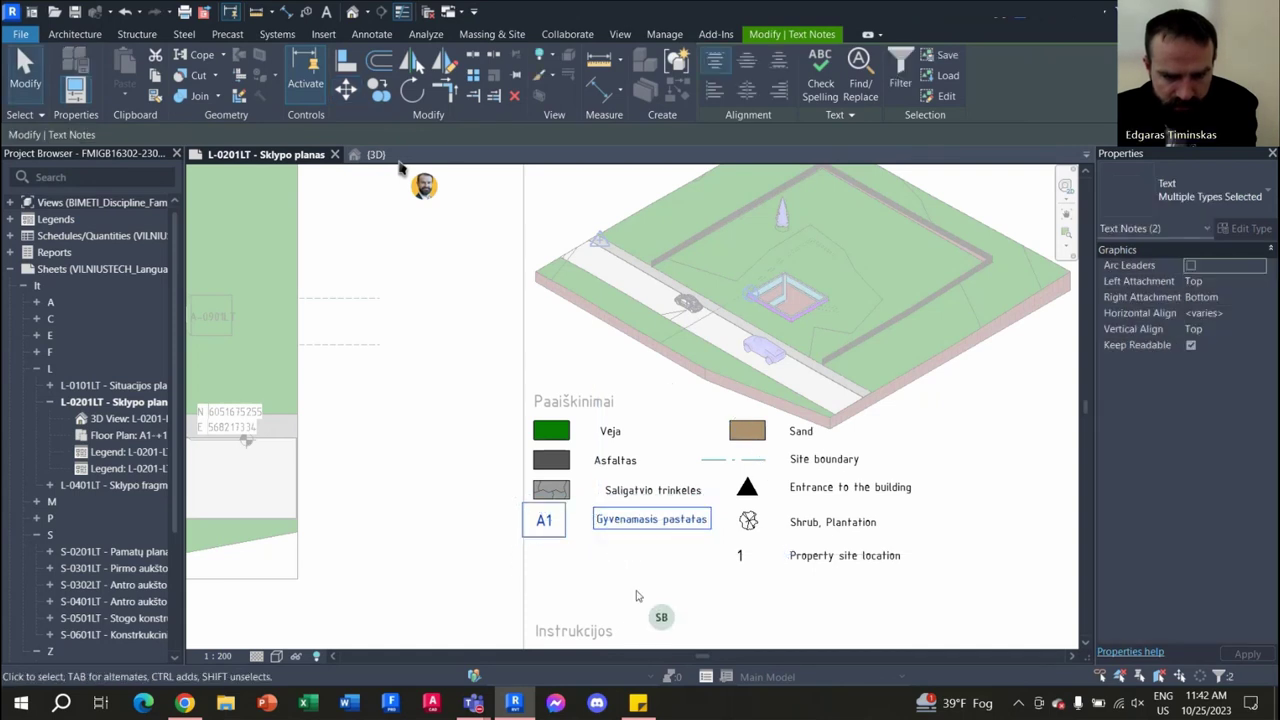
pyautogui.click(636, 594)
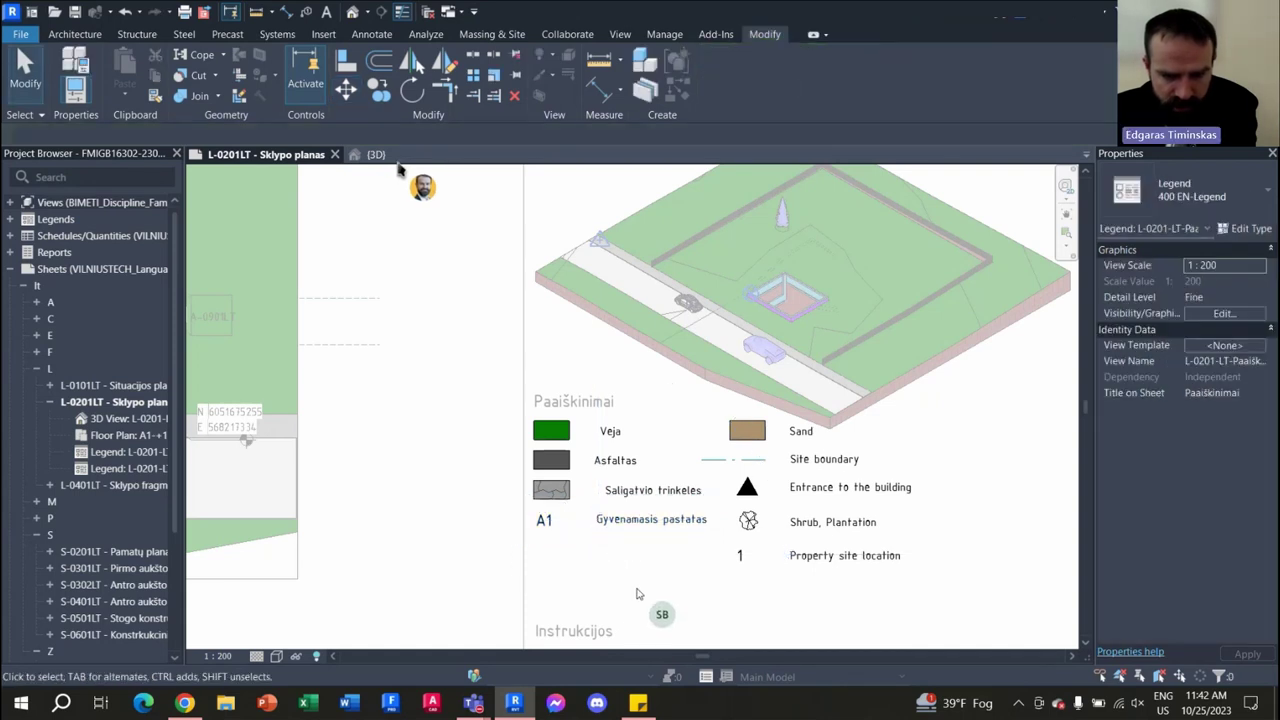
# - Select the Sand tag label and its filled region swatch
pyautogui.doubleClick(806, 430)
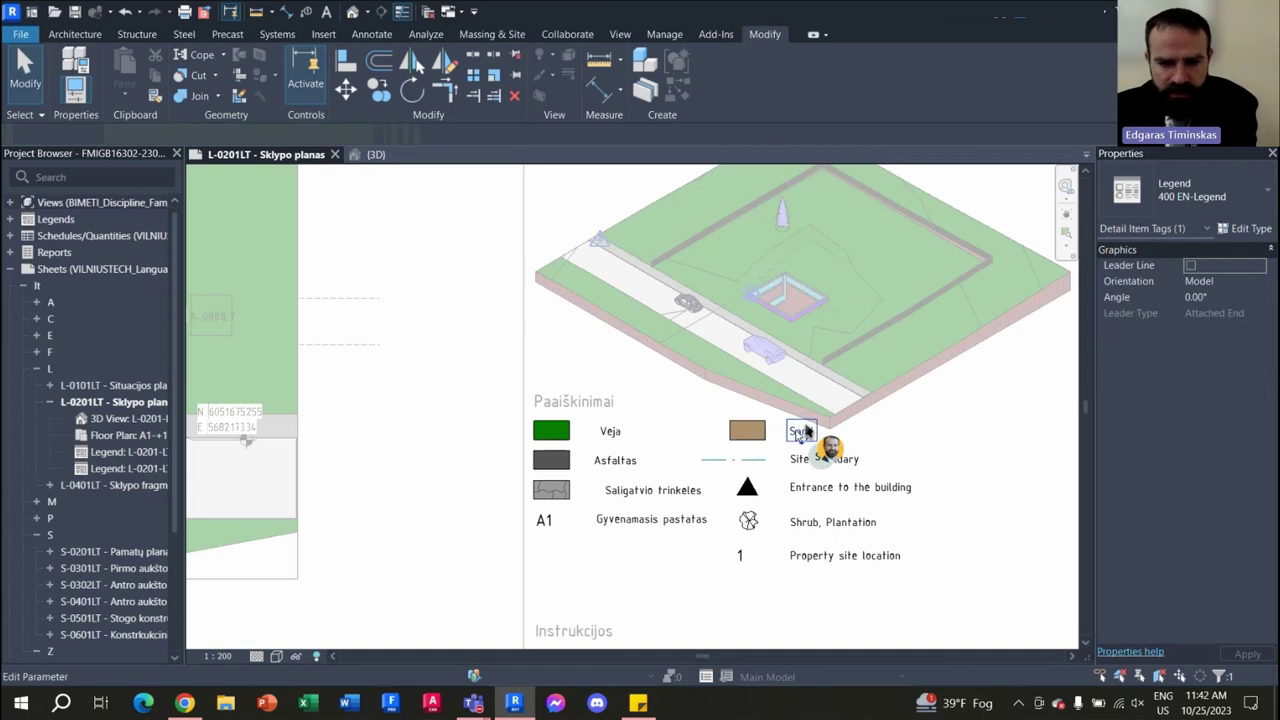
pyautogui.click(878, 433)
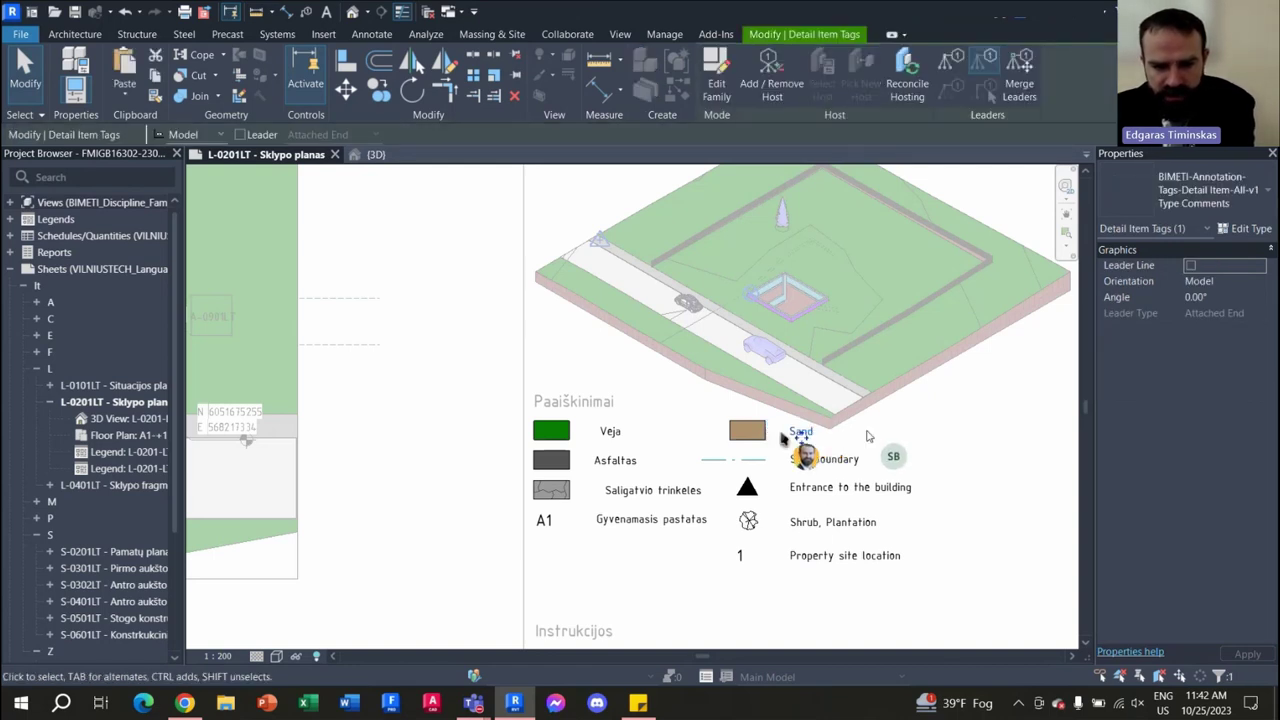
pyautogui.click(760, 433)
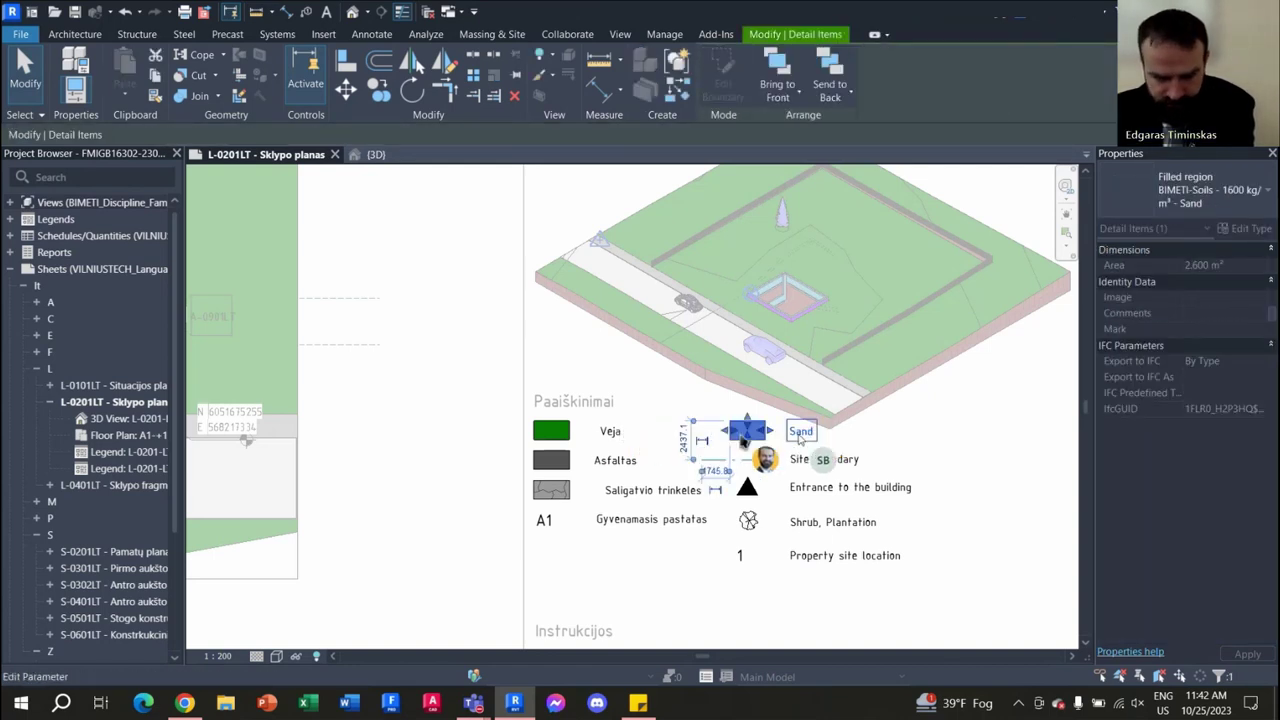
pyautogui.click(790, 429)
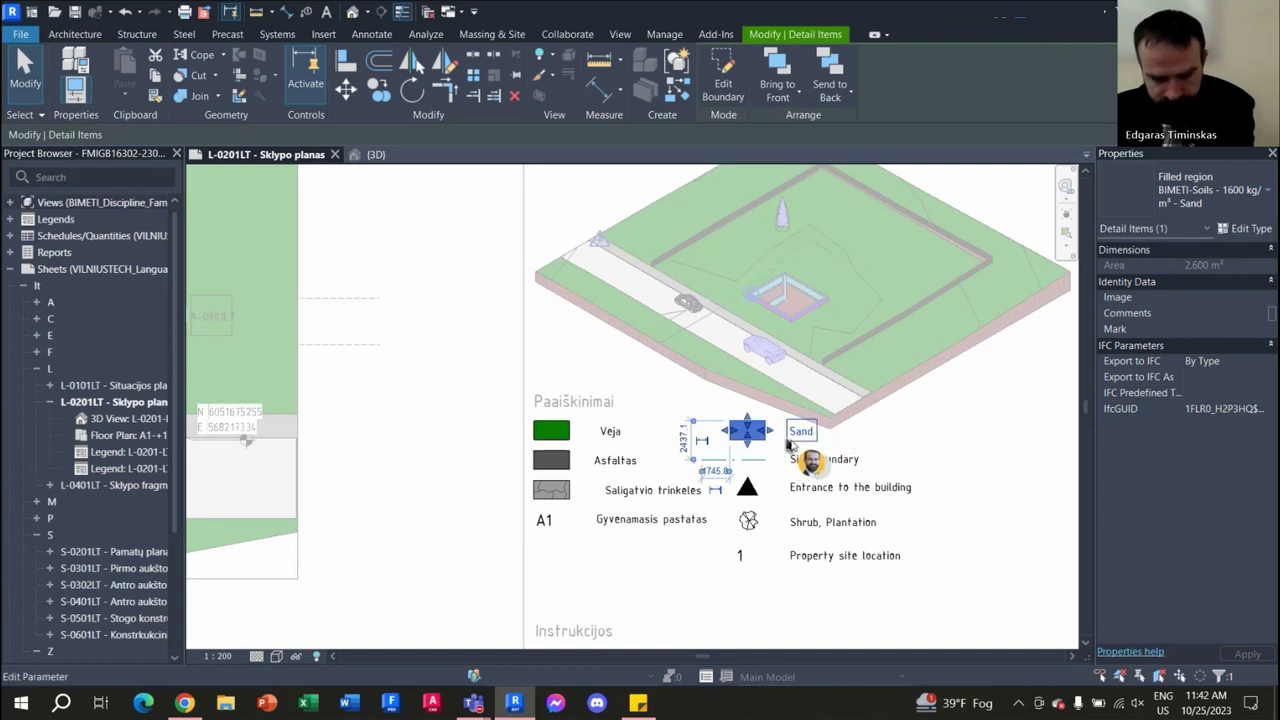
pyautogui.click(912, 445)
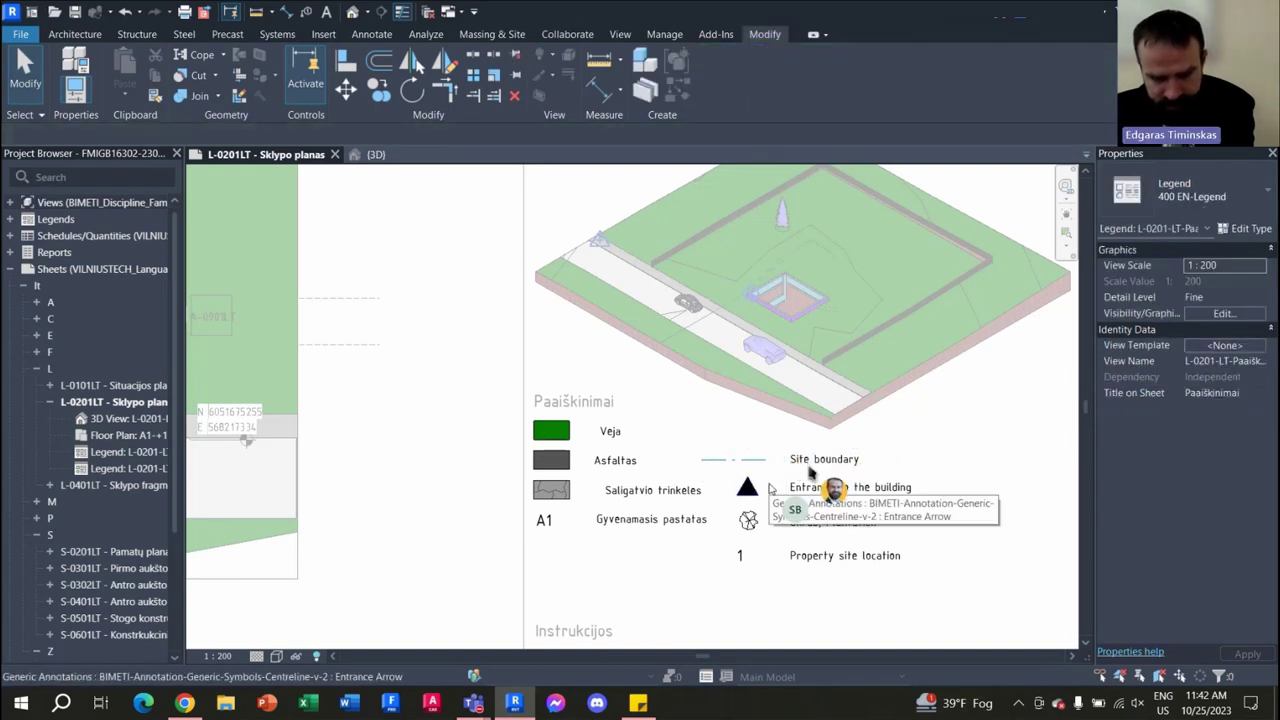
# - Select the dashed site boundary line and open Visibility/Graphic Overrides with VG
pyautogui.click(820, 462)
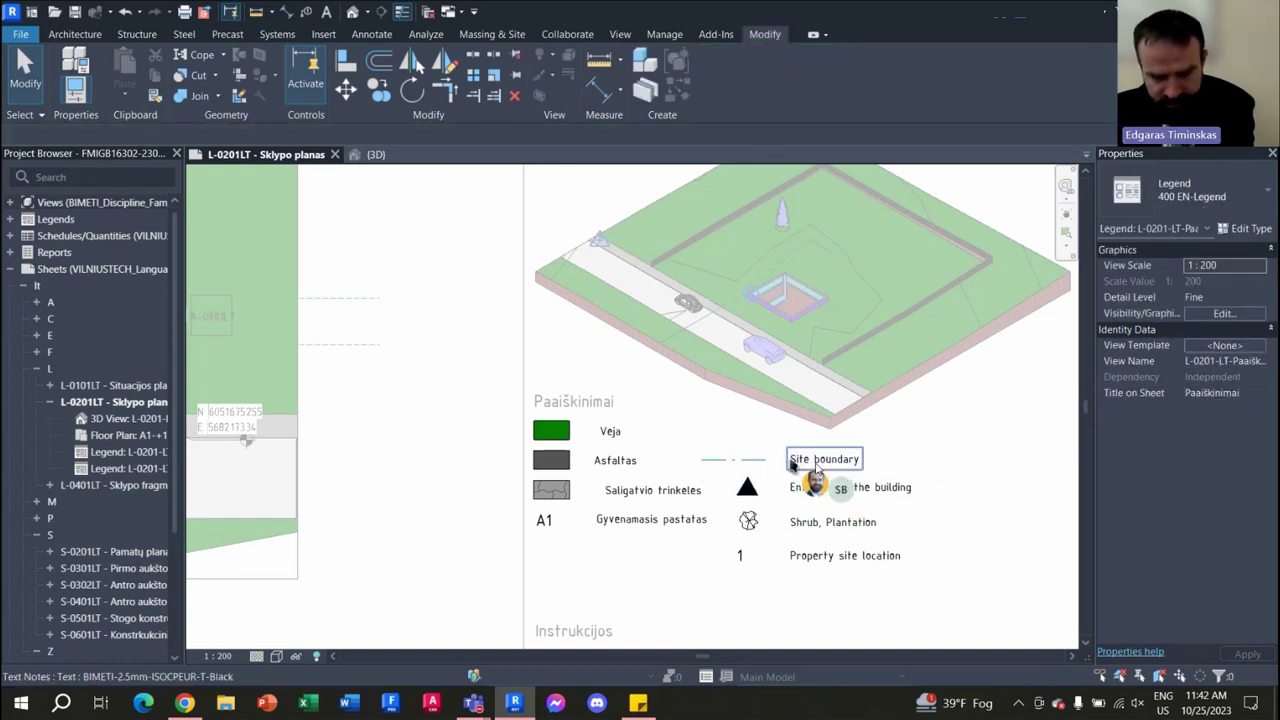
pyautogui.click(742, 460)
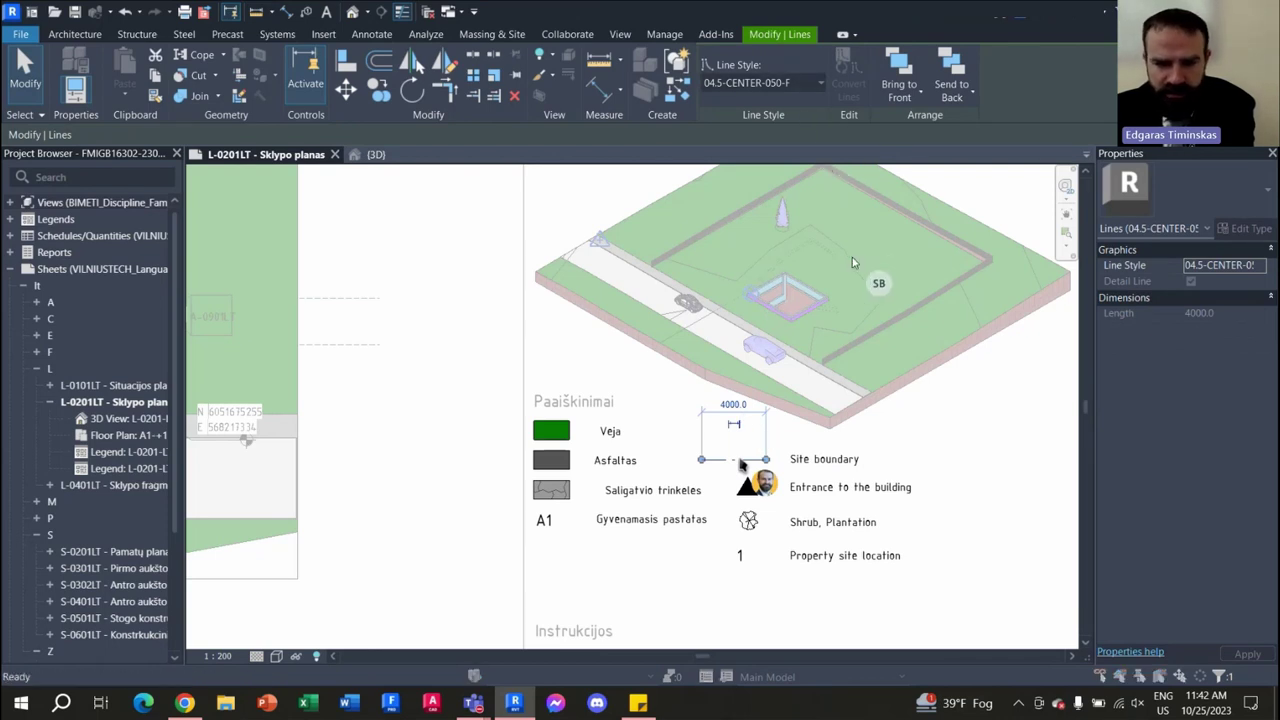
pyautogui.press('v')
pyautogui.press('g')
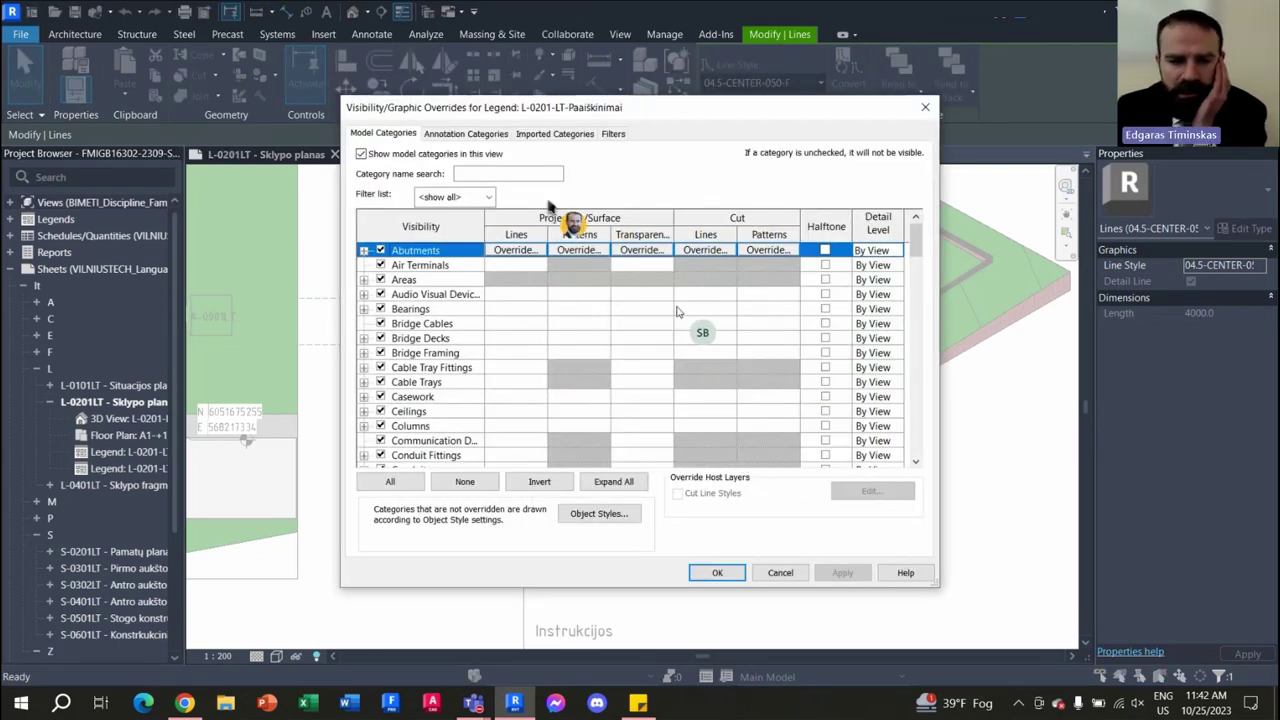
# - Open Object Styles, scroll the model categories, and search the category names for Property Lines
pyautogui.click(615, 514)
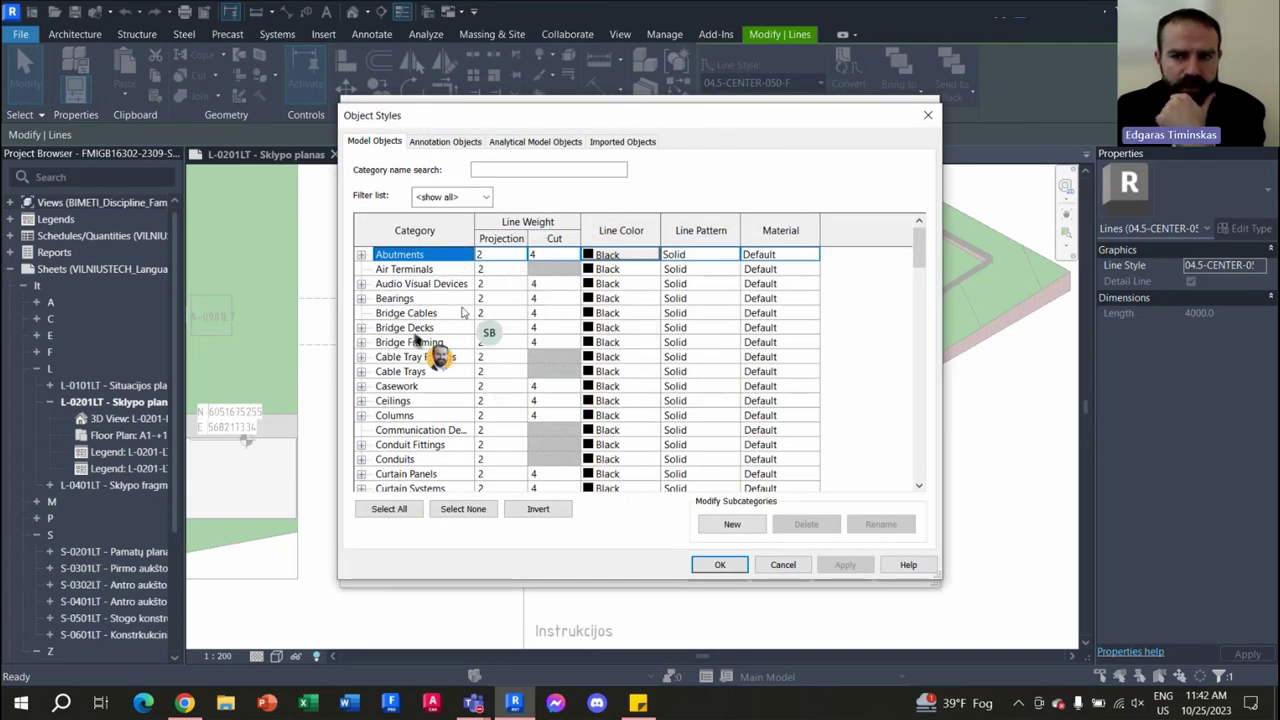
pyautogui.scroll(-1, 414, 320)
pyautogui.scroll(-1, 415, 350)
pyautogui.scroll(-2, 416, 390)
pyautogui.scroll(-1, 416, 394)
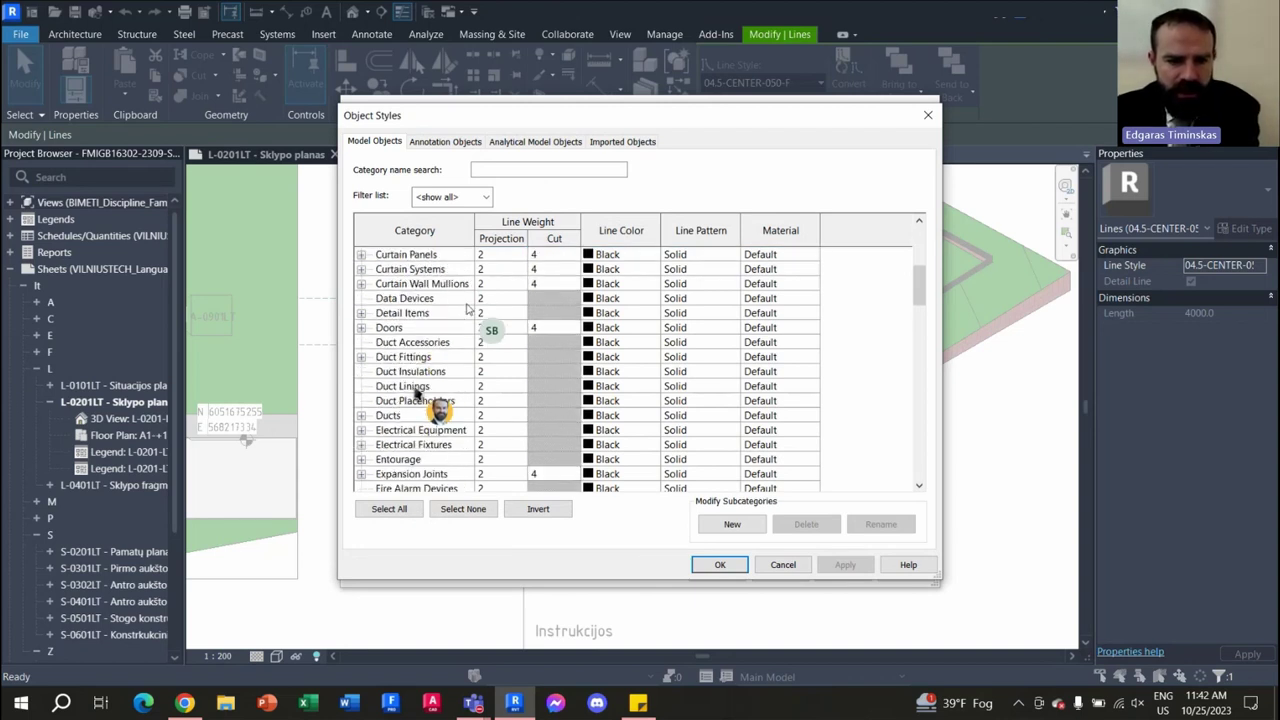
pyautogui.scroll(-1, 418, 398)
pyautogui.scroll(-1, 420, 403)
pyautogui.scroll(-3, 423, 410)
pyautogui.scroll(-2, 423, 430)
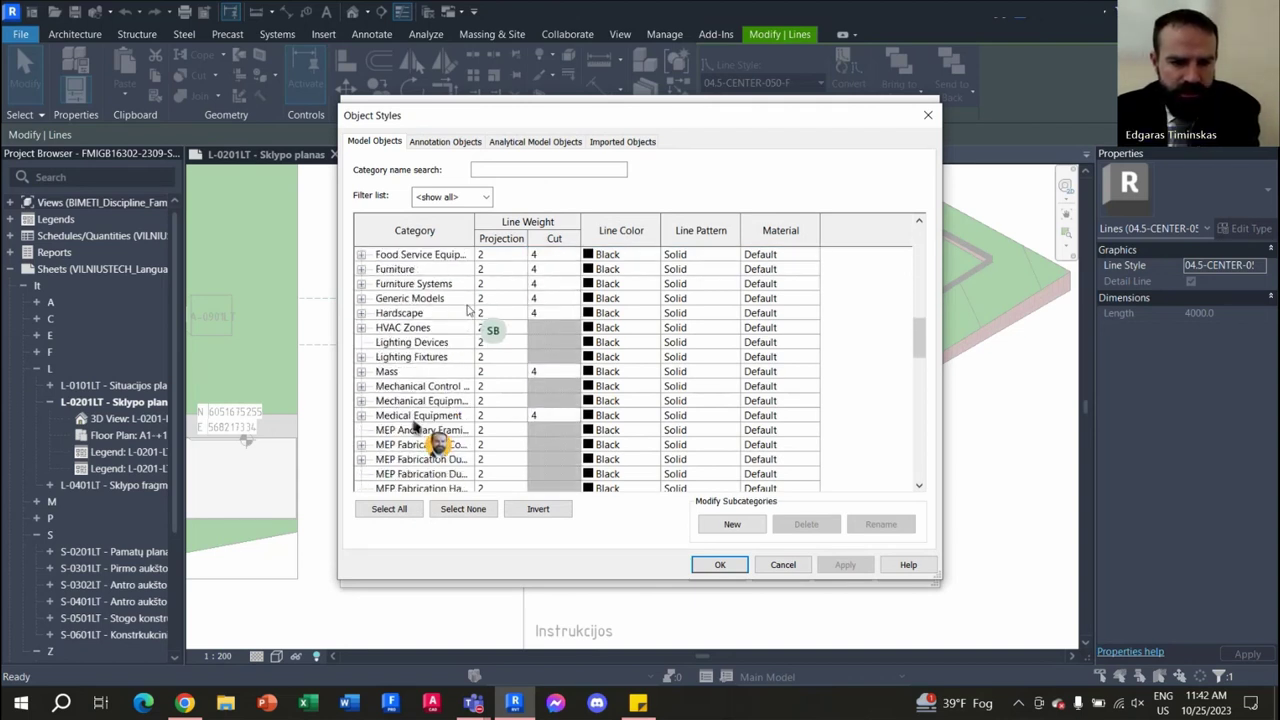
pyautogui.scroll(-1, 423, 440)
pyautogui.scroll(-1, 423, 410)
pyautogui.scroll(-1, 423, 400)
pyautogui.scroll(-1, 466, 312)
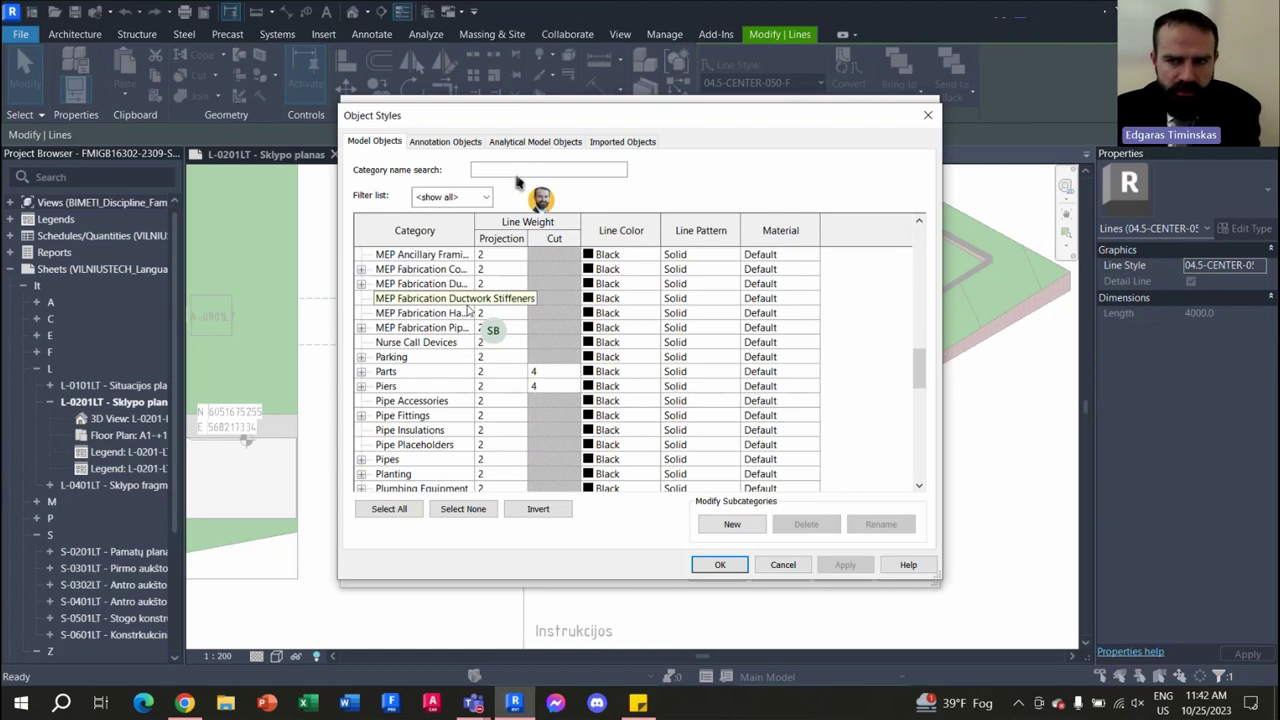
pyautogui.scroll(-2, 466, 312)
pyautogui.scroll(-1, 466, 312)
pyautogui.scroll(-1, 466, 312)
pyautogui.click(521, 172)
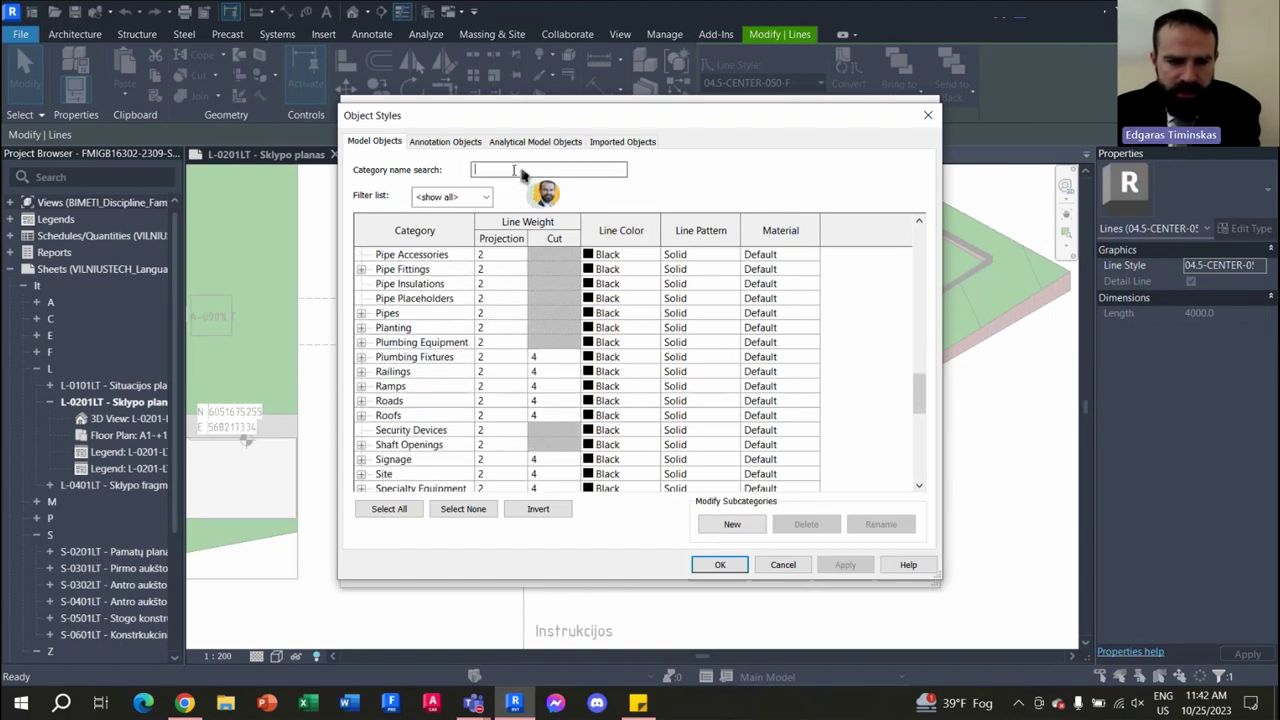
pyautogui.write('l')
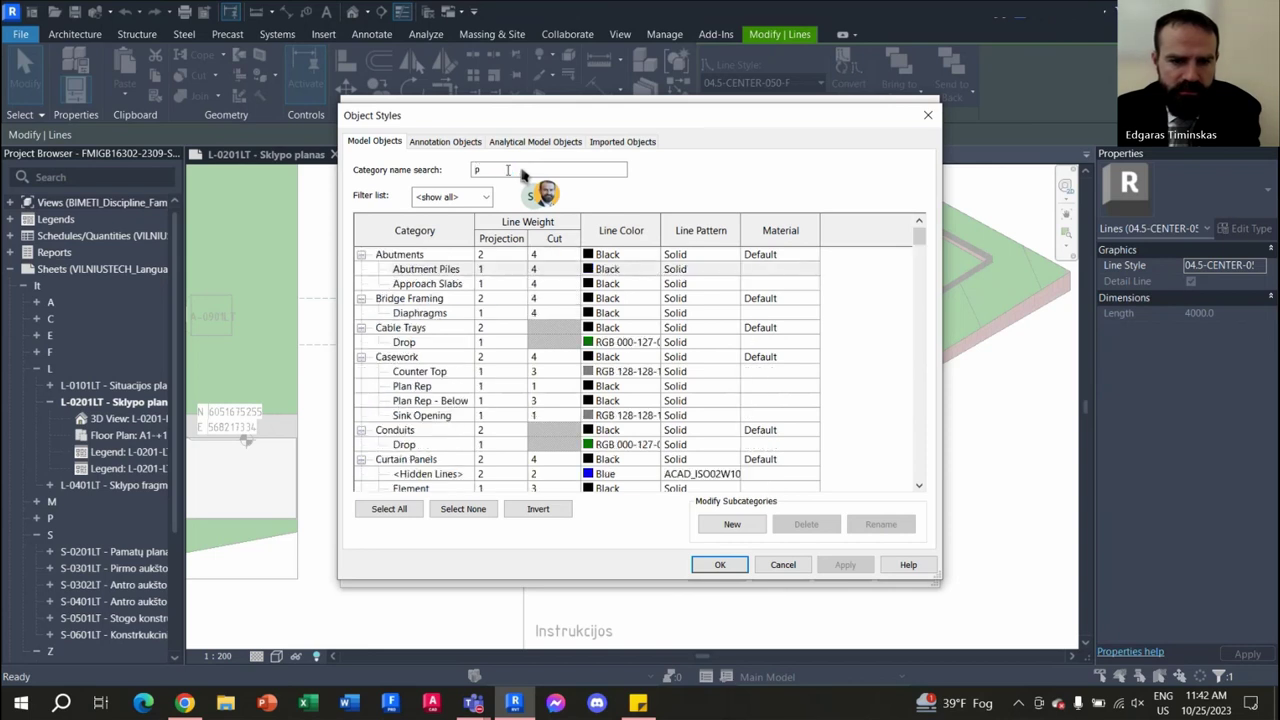
pyautogui.write('ro')
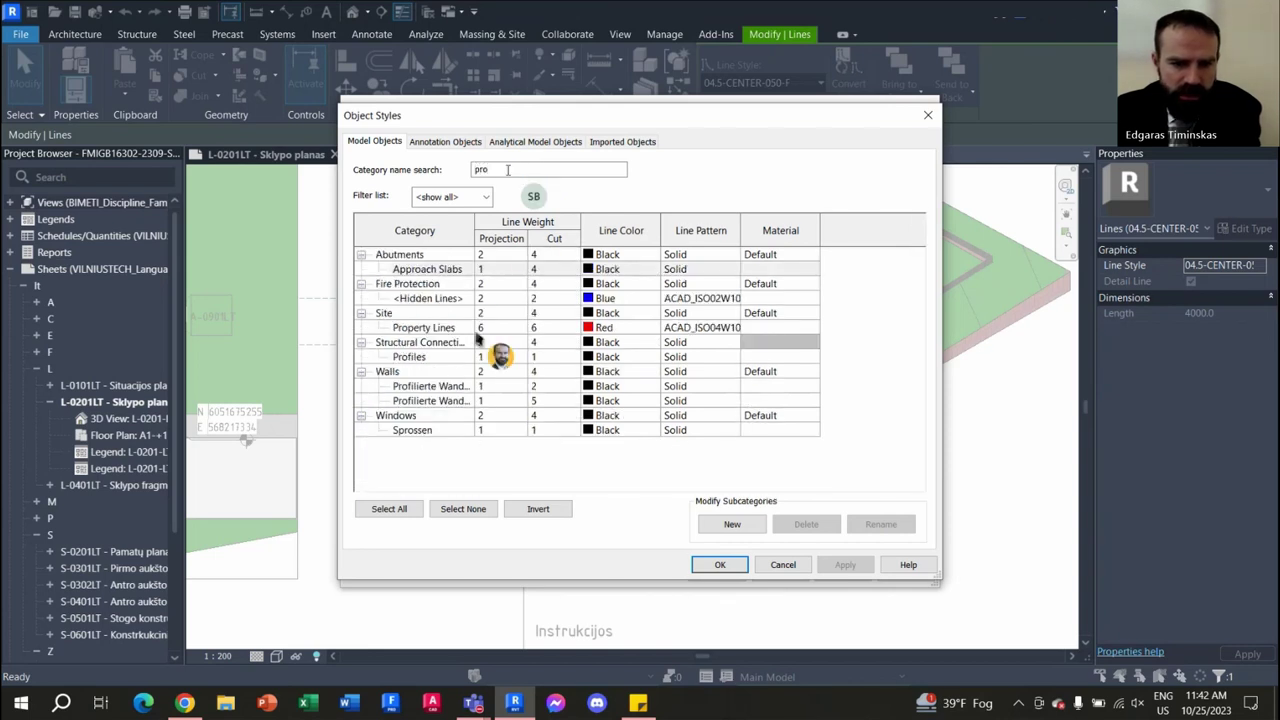
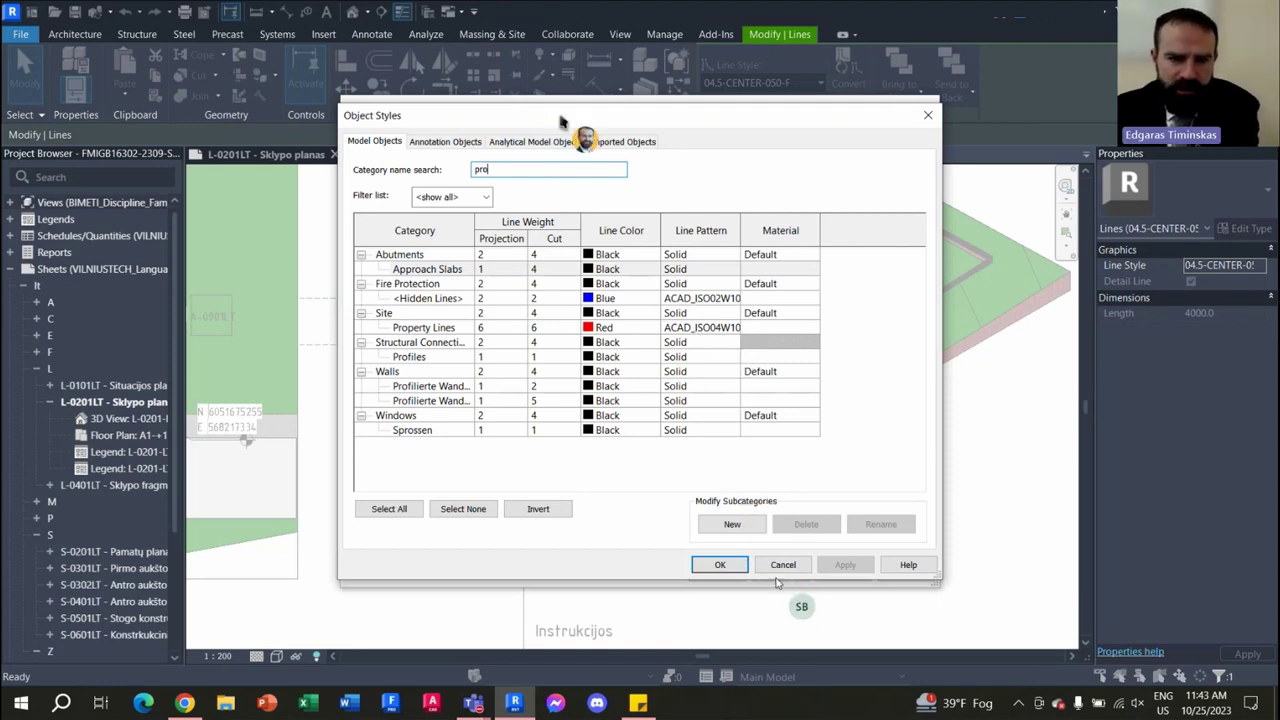
# - Review the imported and analytical object categories, then close Object Styles and the legend's visibility overrides unchanged
pyautogui.click(628, 143)
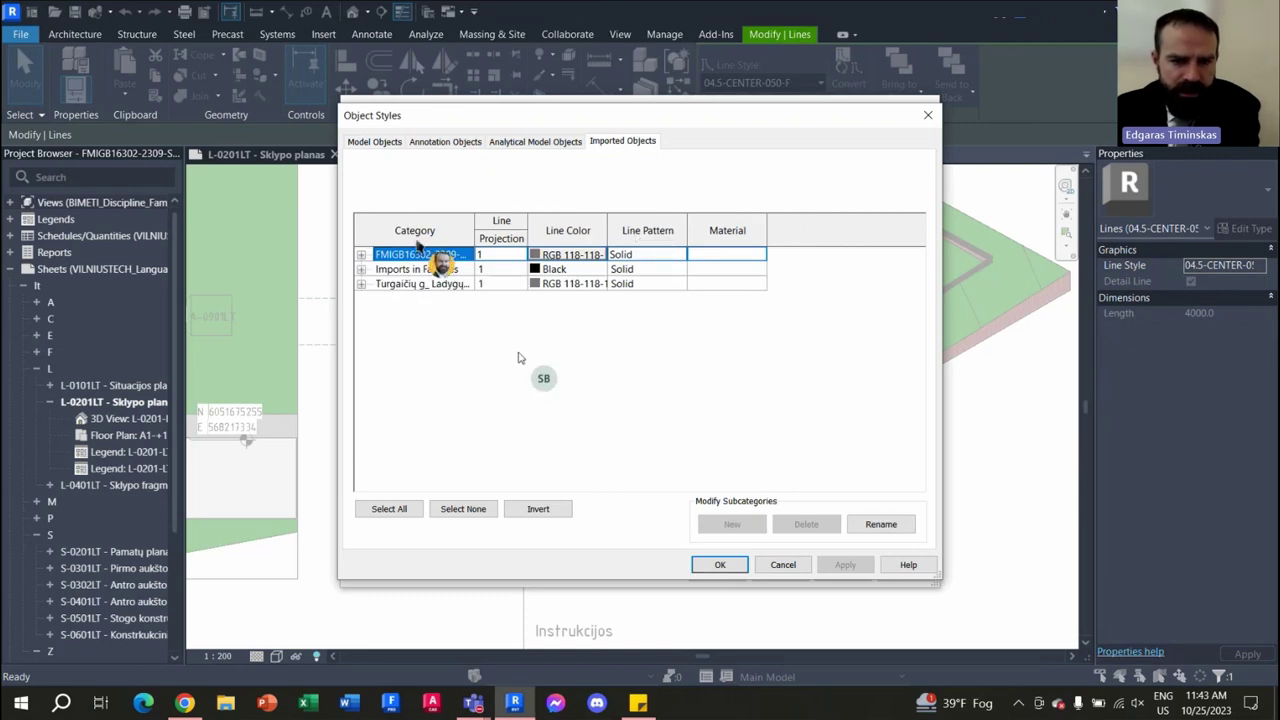
pyautogui.click(535, 141)
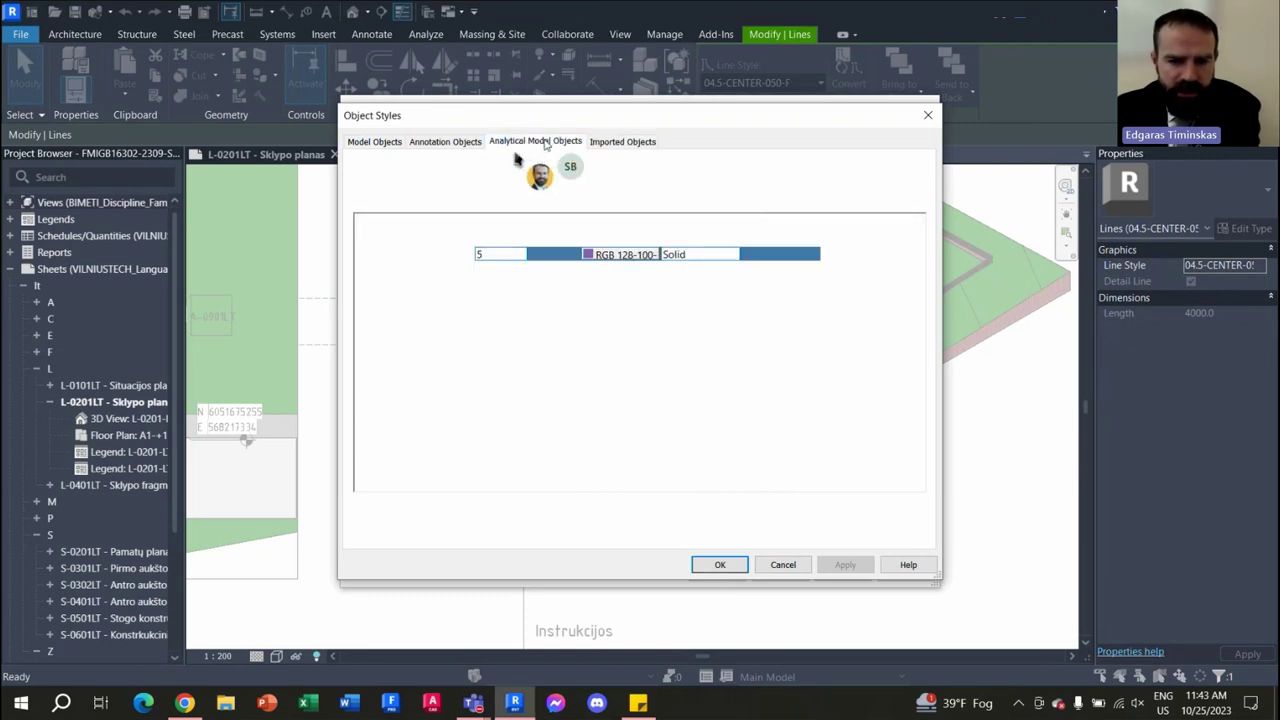
pyautogui.click(810, 567)
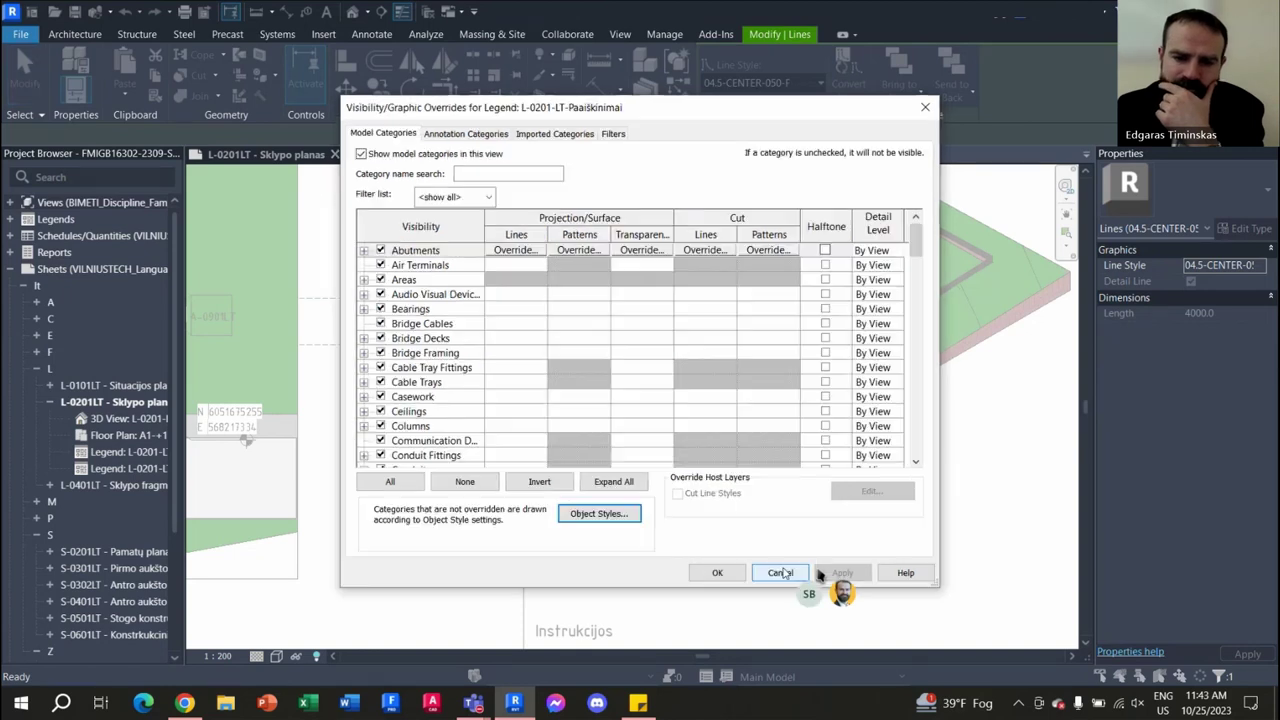
pyautogui.click(790, 572)
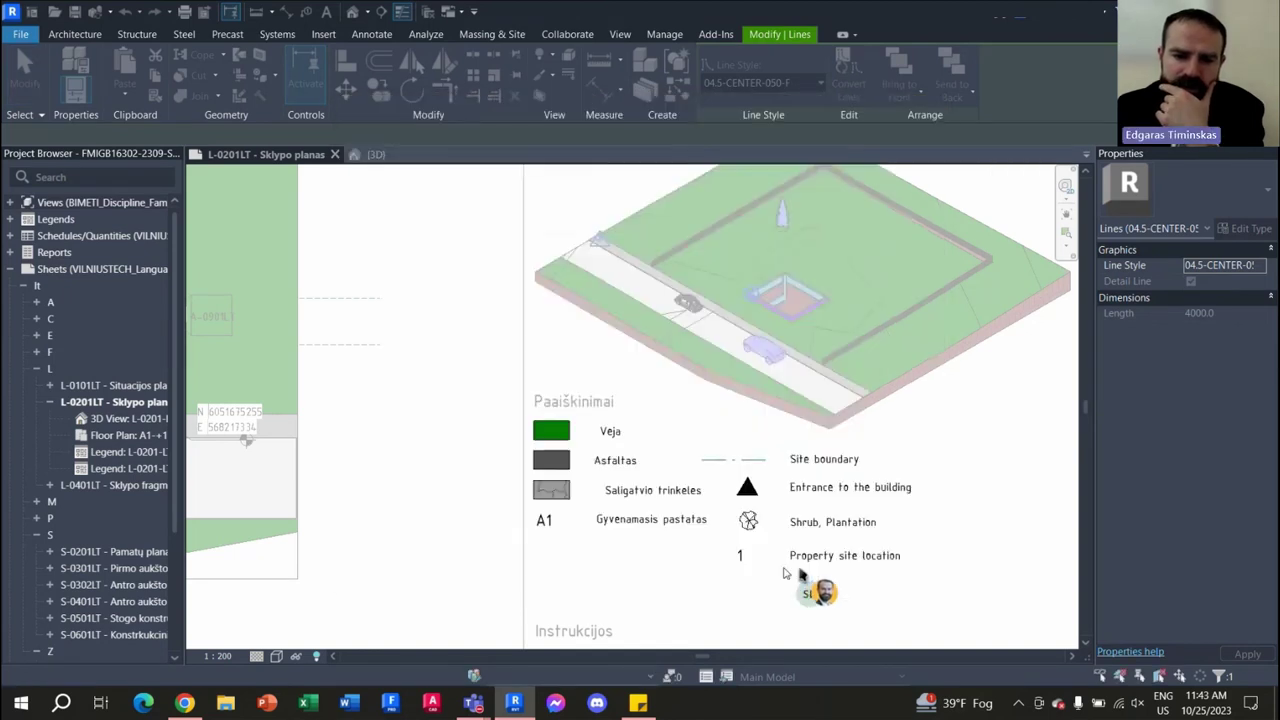
# - Select the site boundary line and open the Additional Settings list on the Manage tab
pyautogui.click(757, 460)
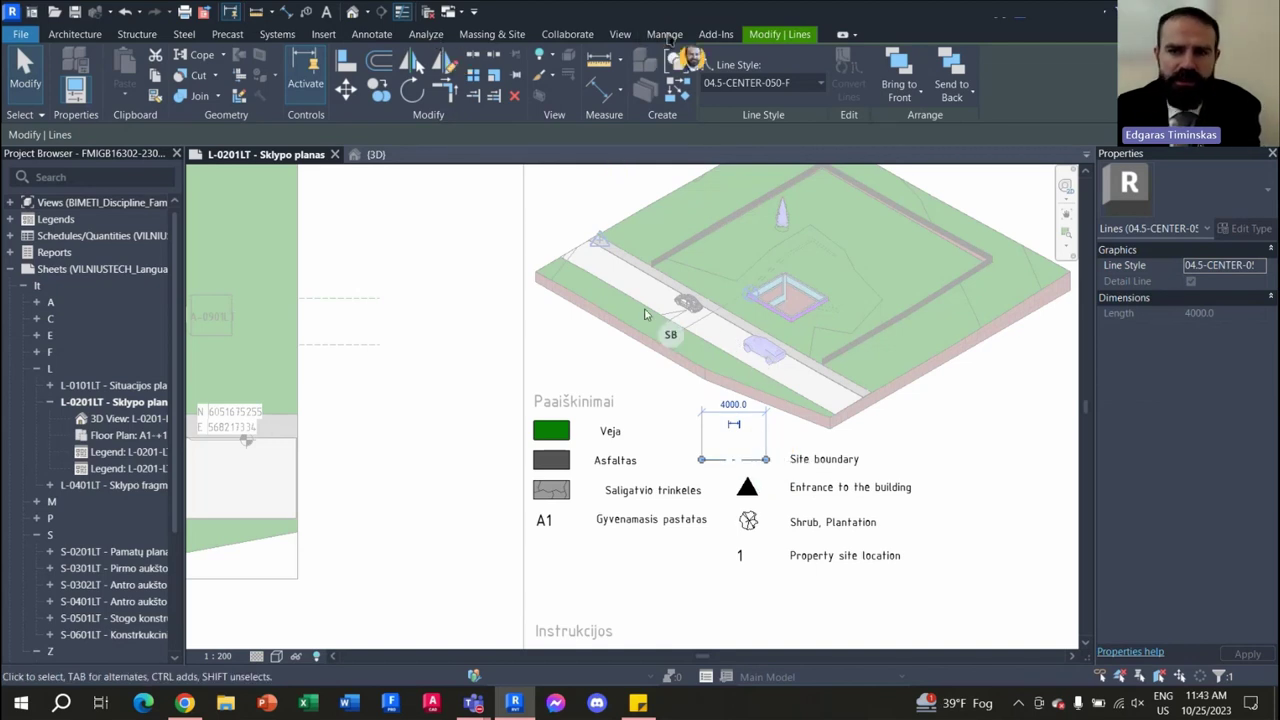
pyautogui.click(662, 35)
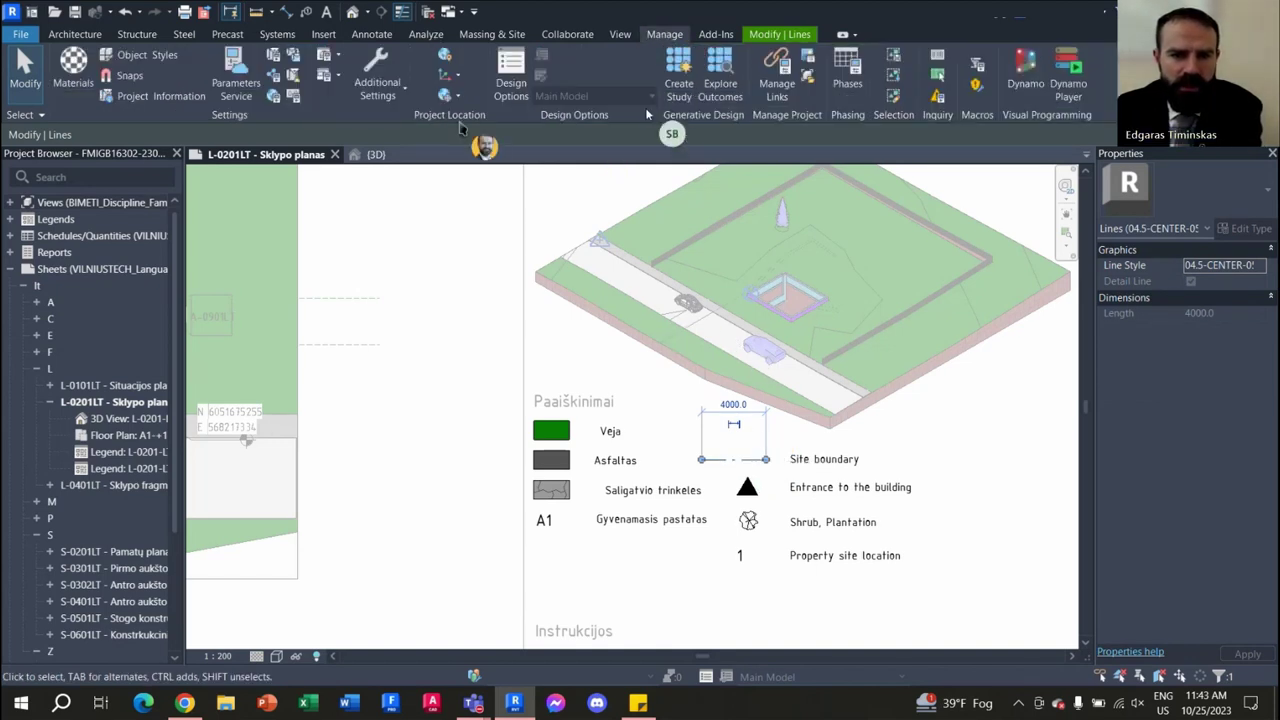
pyautogui.click(397, 78)
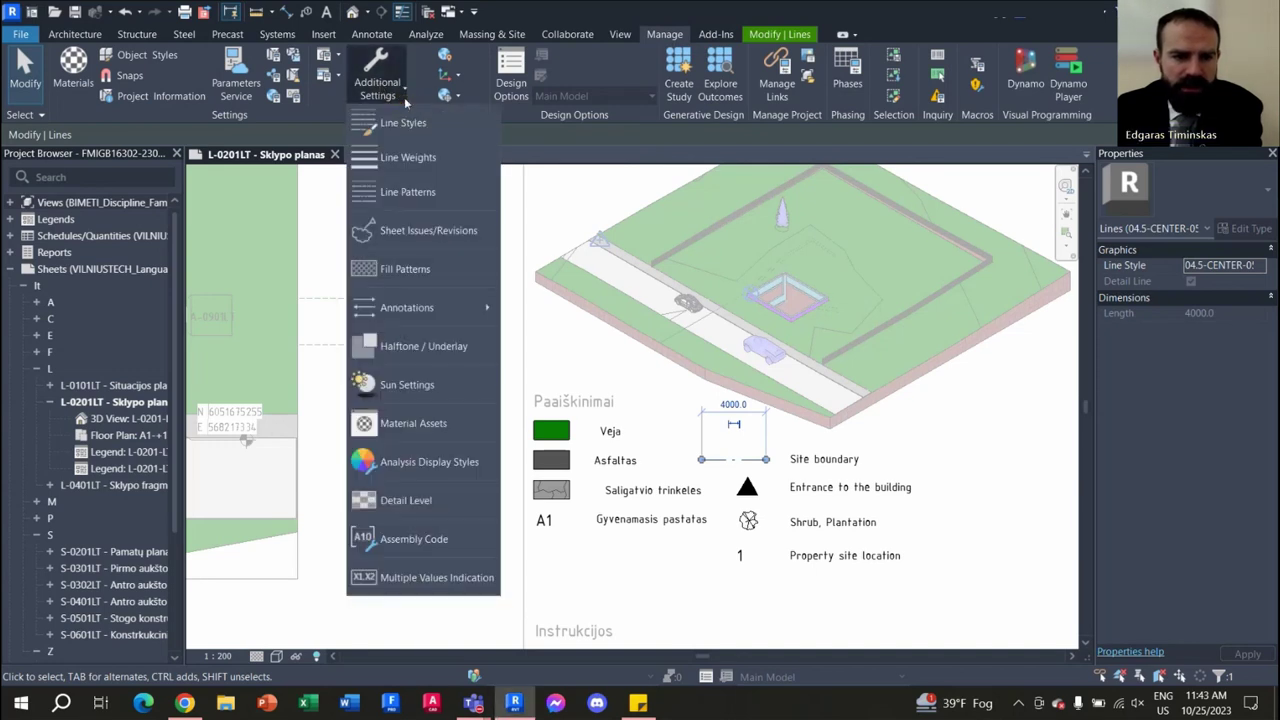
# - Open Line Styles, expand Lines and widen the category column to find 04.5-CENTER-050-F
pyautogui.click(442, 126)
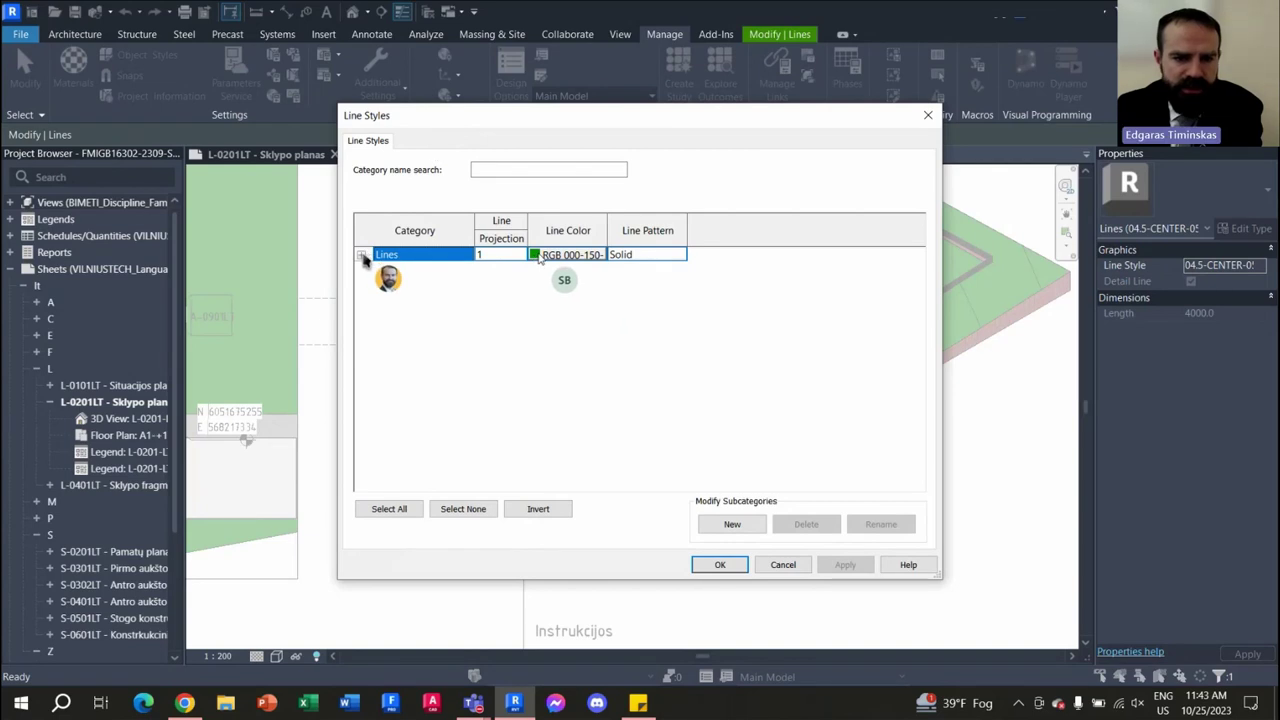
pyautogui.click(361, 256)
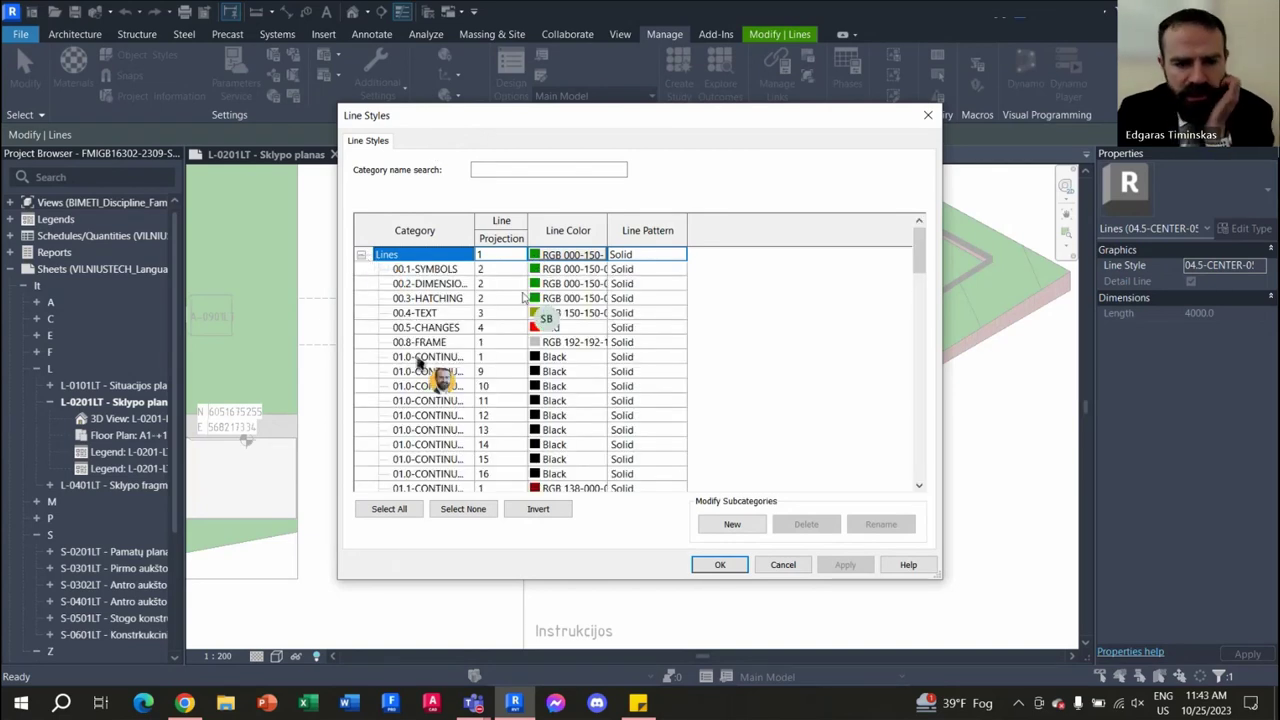
pyautogui.scroll(-1, 503, 420)
pyautogui.scroll(-1, 500, 415)
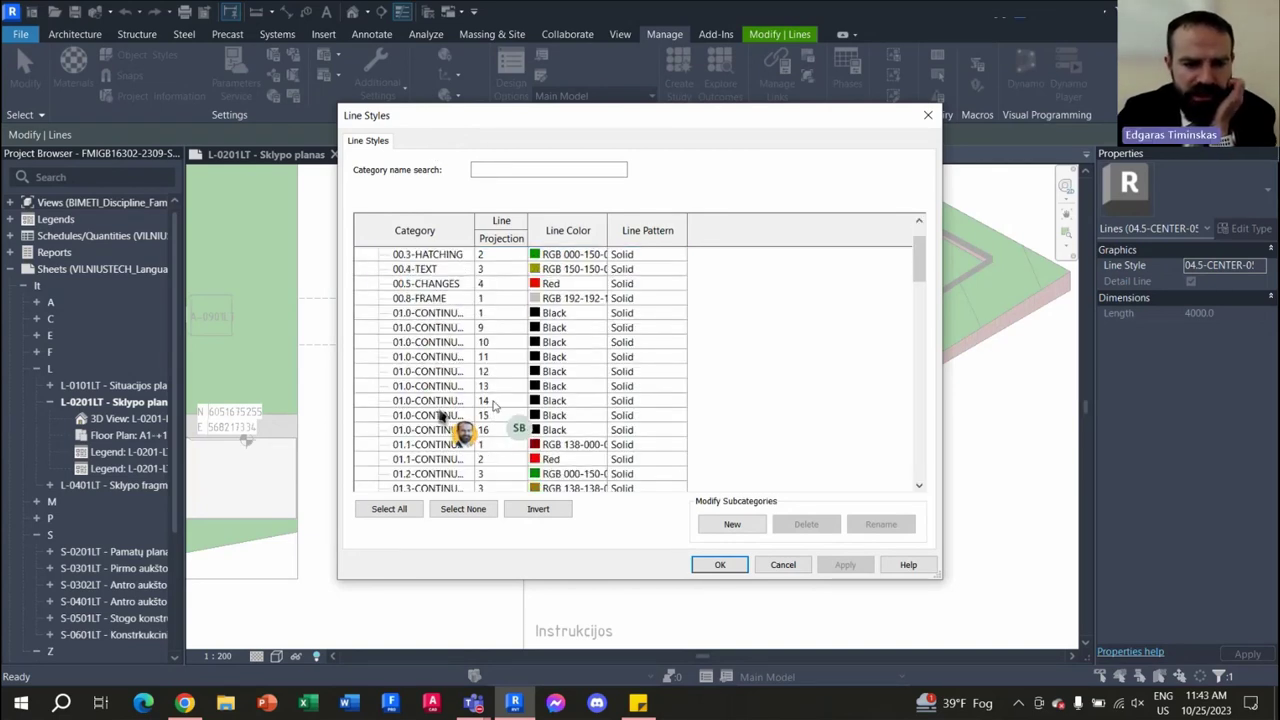
pyautogui.scroll(-2, 497, 408)
pyautogui.scroll(-2, 493, 401)
pyautogui.scroll(-1, 492, 400)
pyautogui.scroll(-1, 492, 400)
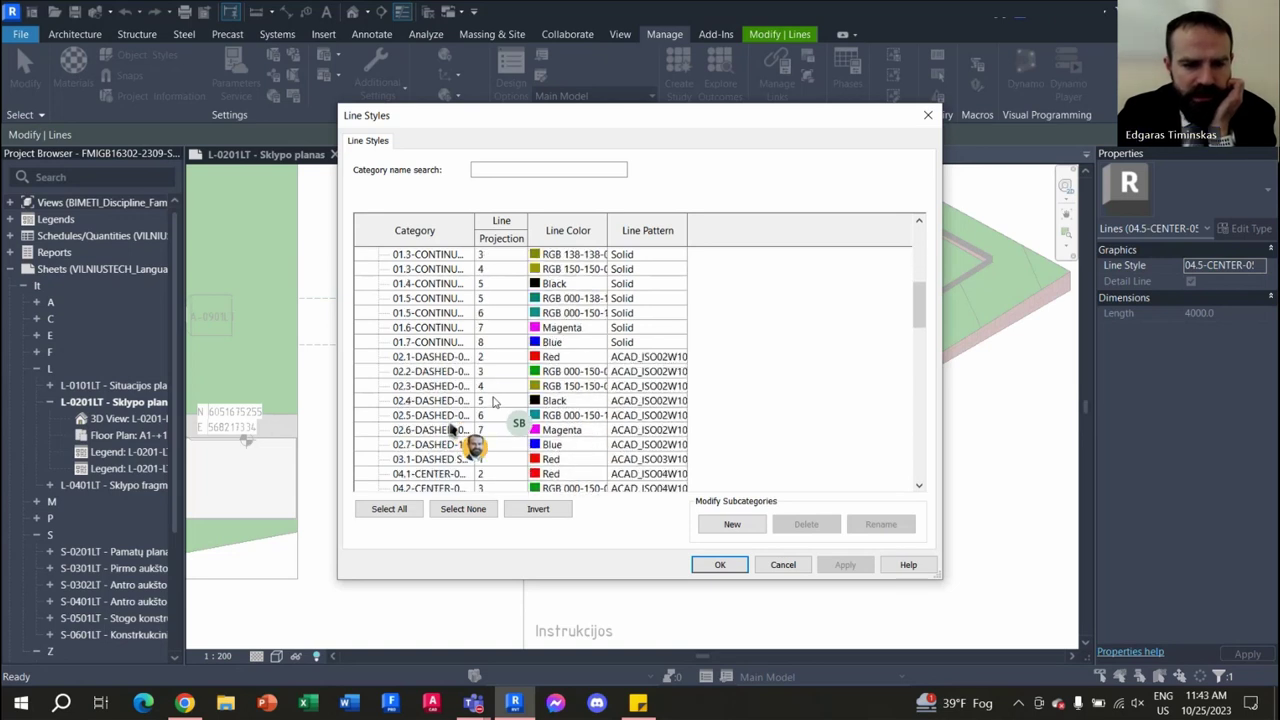
pyautogui.scroll(-1, 492, 400)
pyautogui.scroll(-1, 492, 400)
pyautogui.scroll(-2, 492, 400)
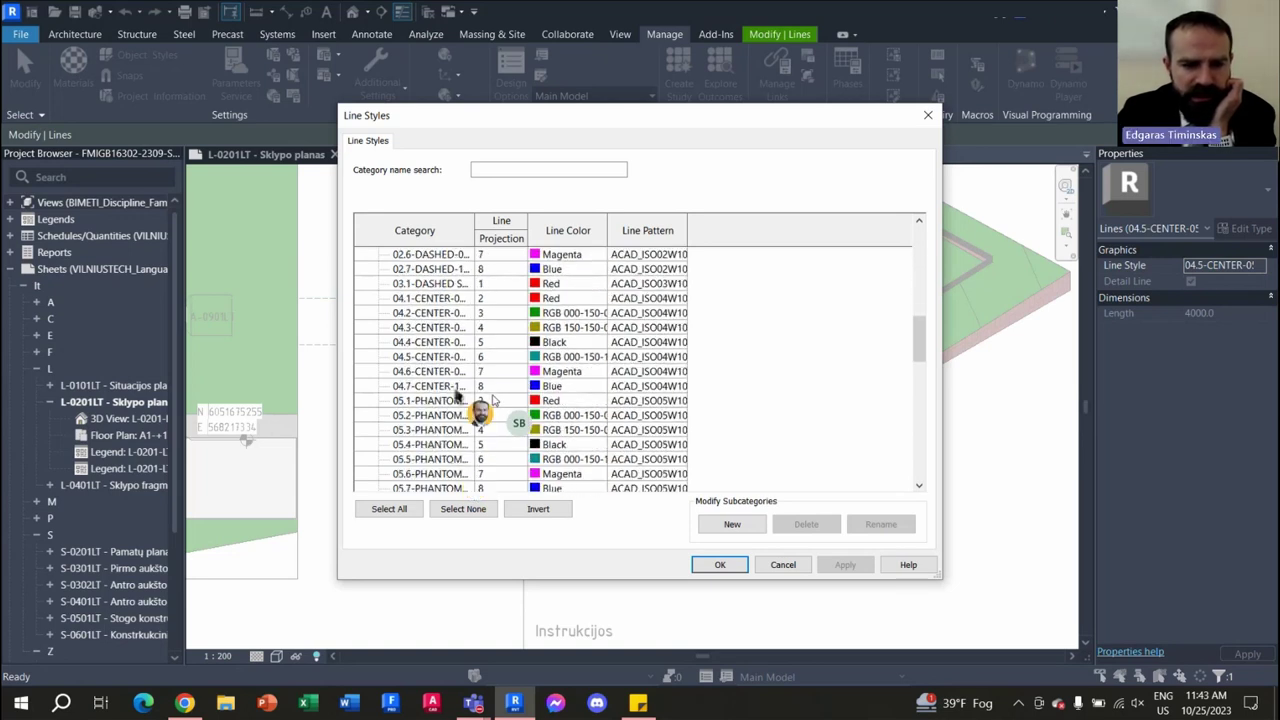
pyautogui.moveTo(474, 230); pyautogui.dragTo(549, 230)
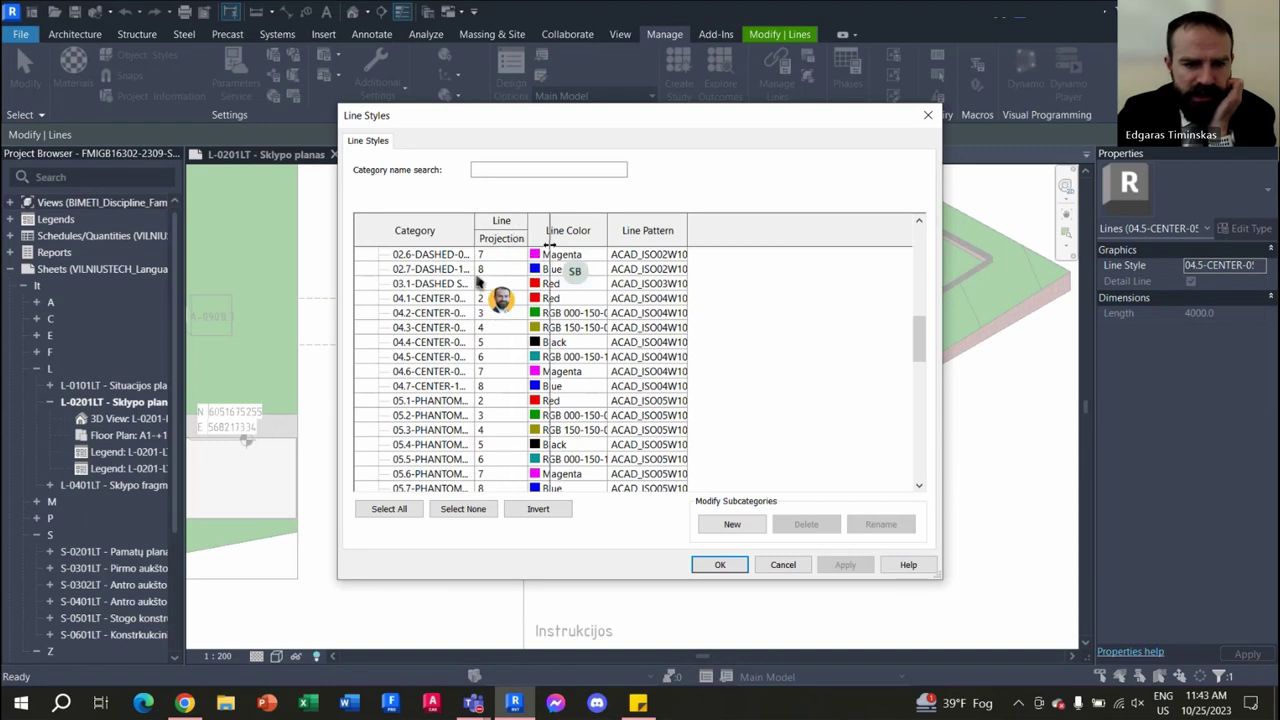
pyautogui.scroll(1, 516, 372)
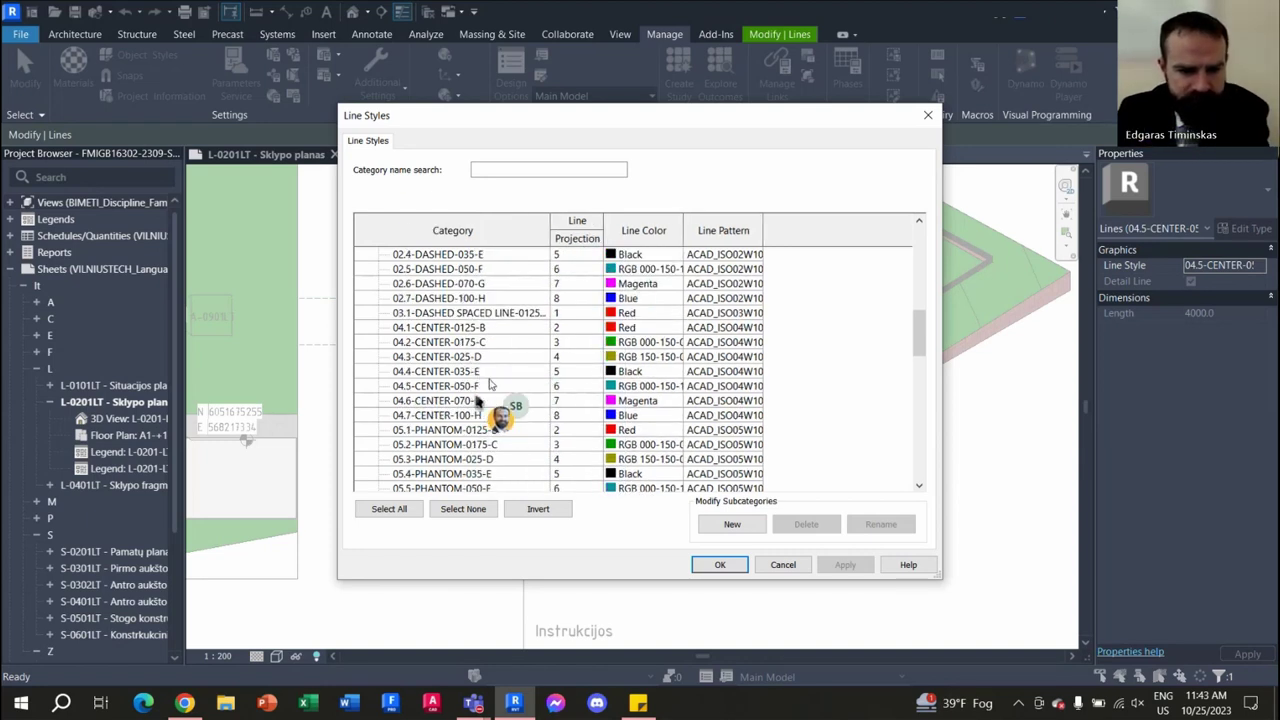
# - Set the 04.5-CENTER-050-F line colour to Red and apply the change
pyautogui.click(480, 386)
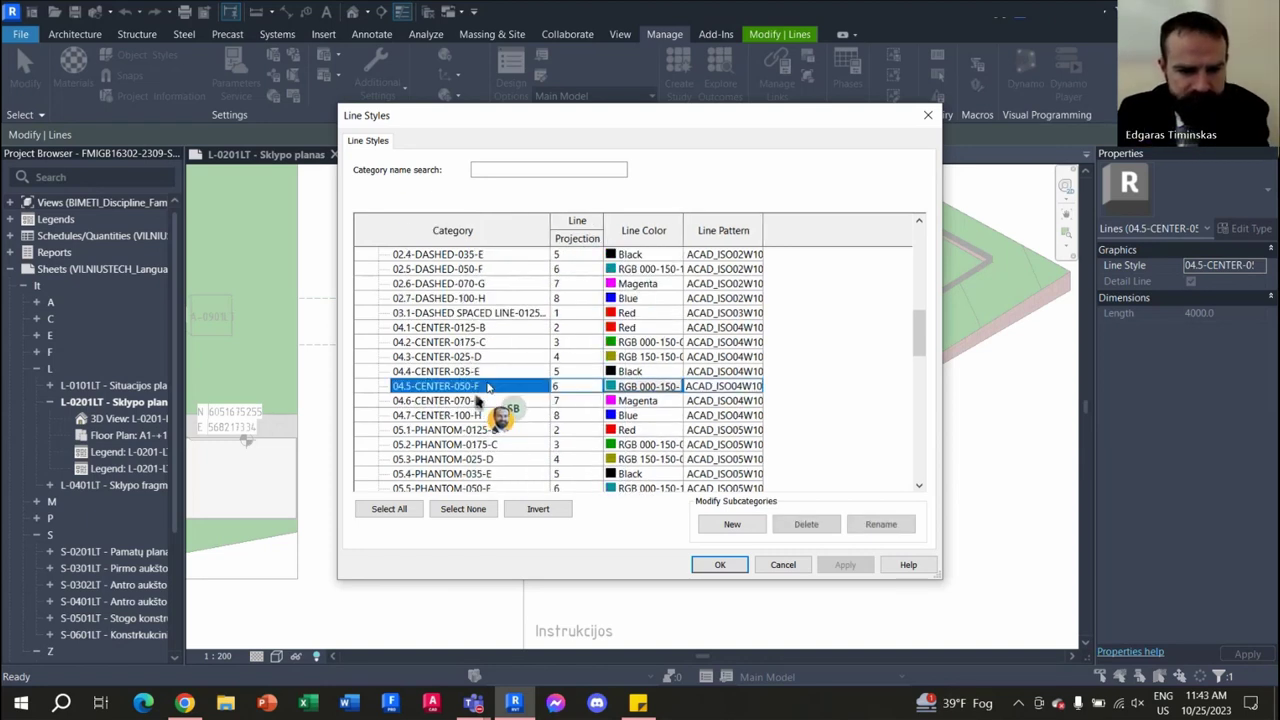
pyautogui.click(655, 391)
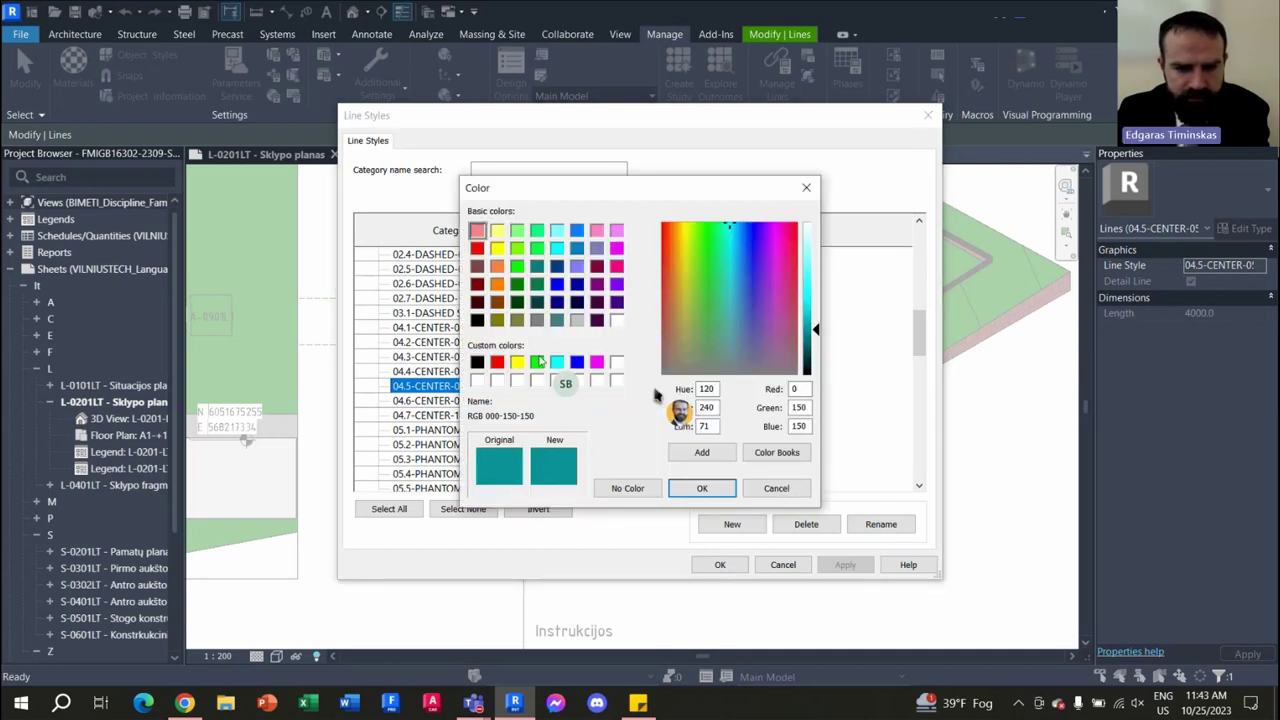
pyautogui.click(497, 361)
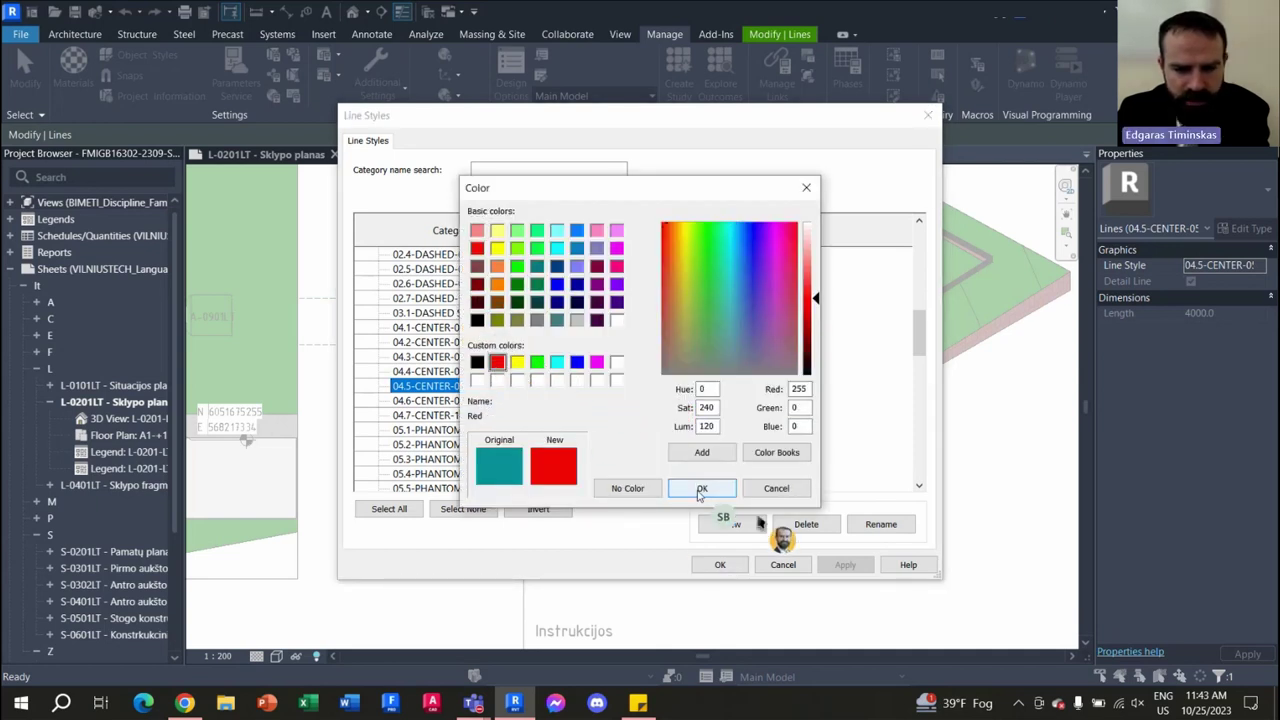
pyautogui.click(701, 489)
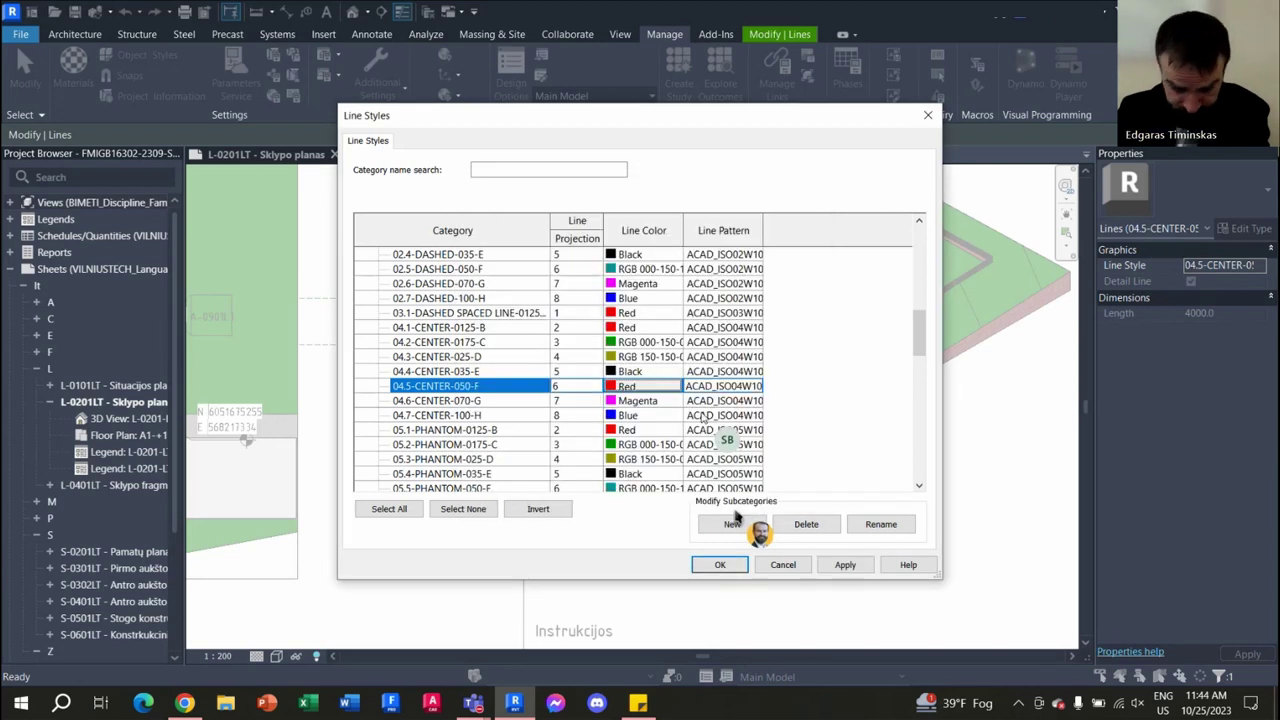
pyautogui.click(845, 564)
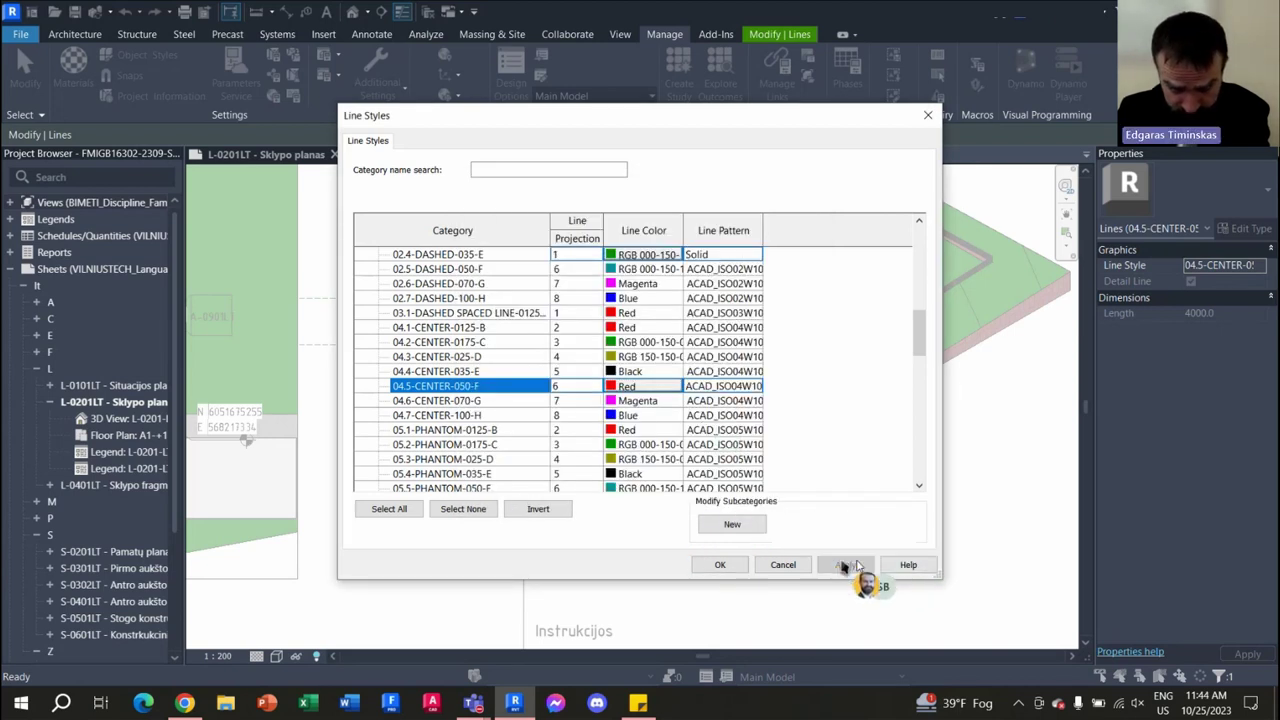
pyautogui.click(721, 565)
pyautogui.click(742, 578)
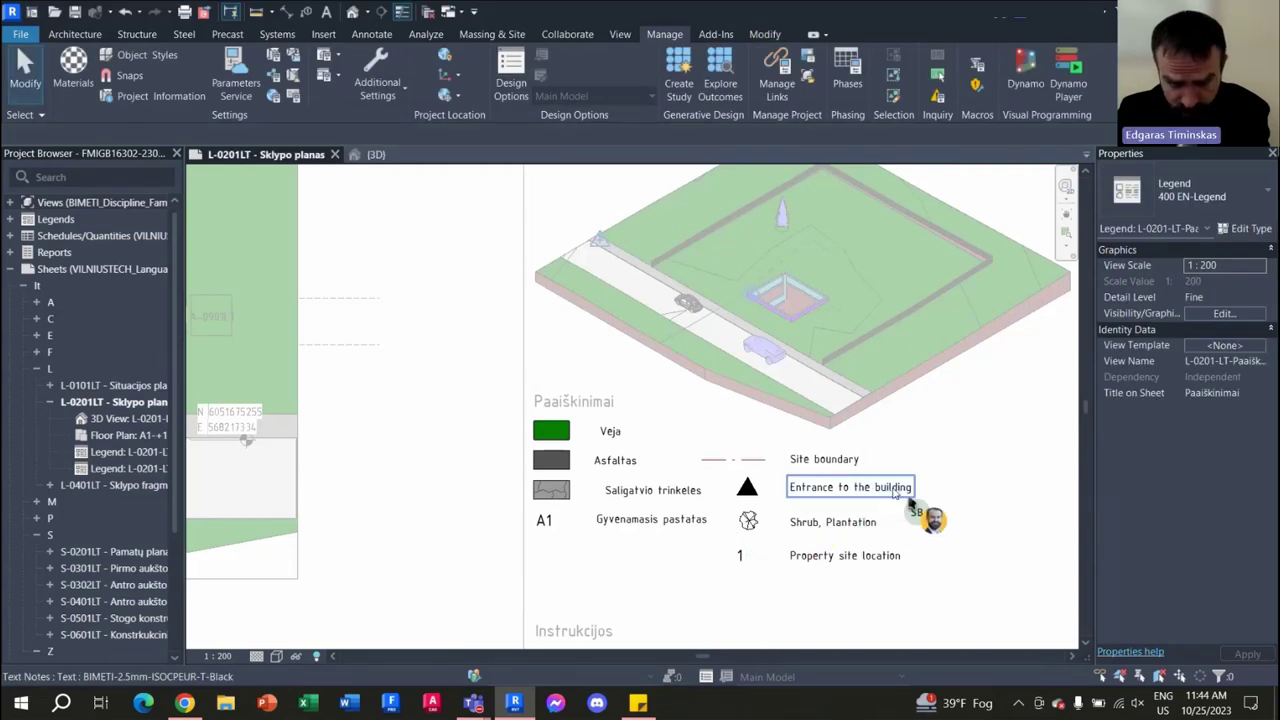
# - Edit the Entrance to the building label with its translated text
pyautogui.click(812, 489)
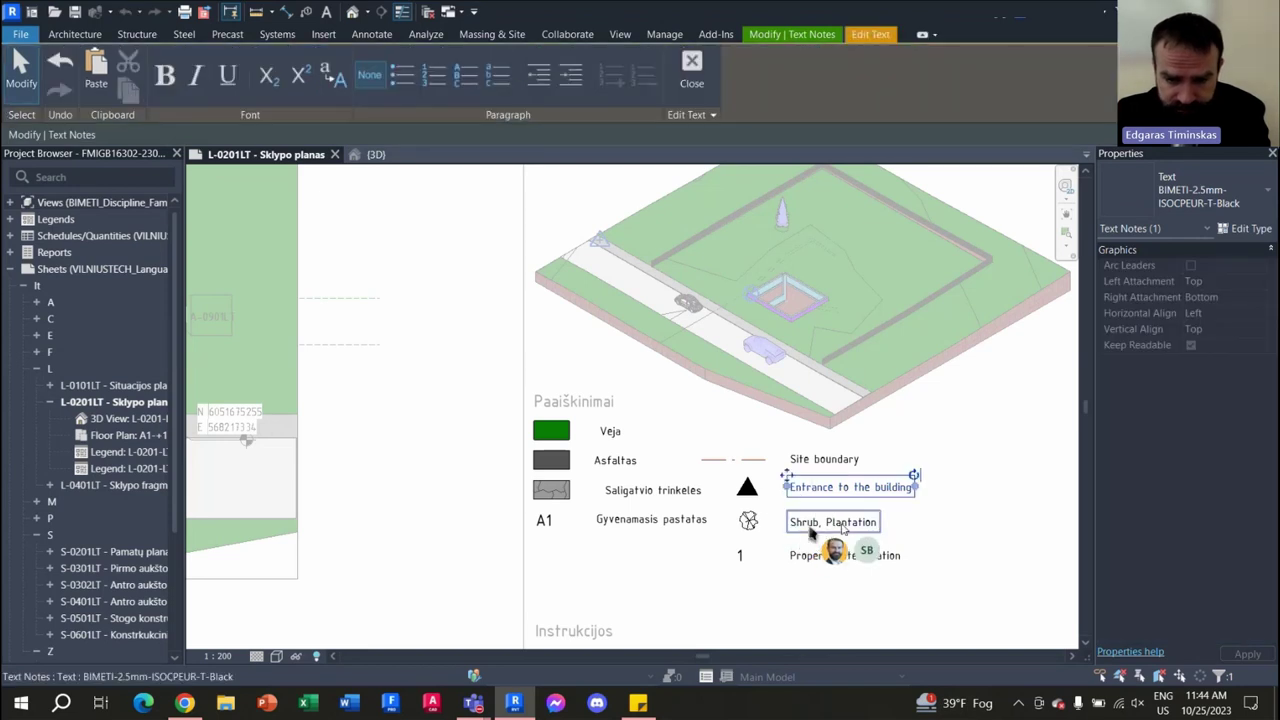
pyautogui.click(828, 537)
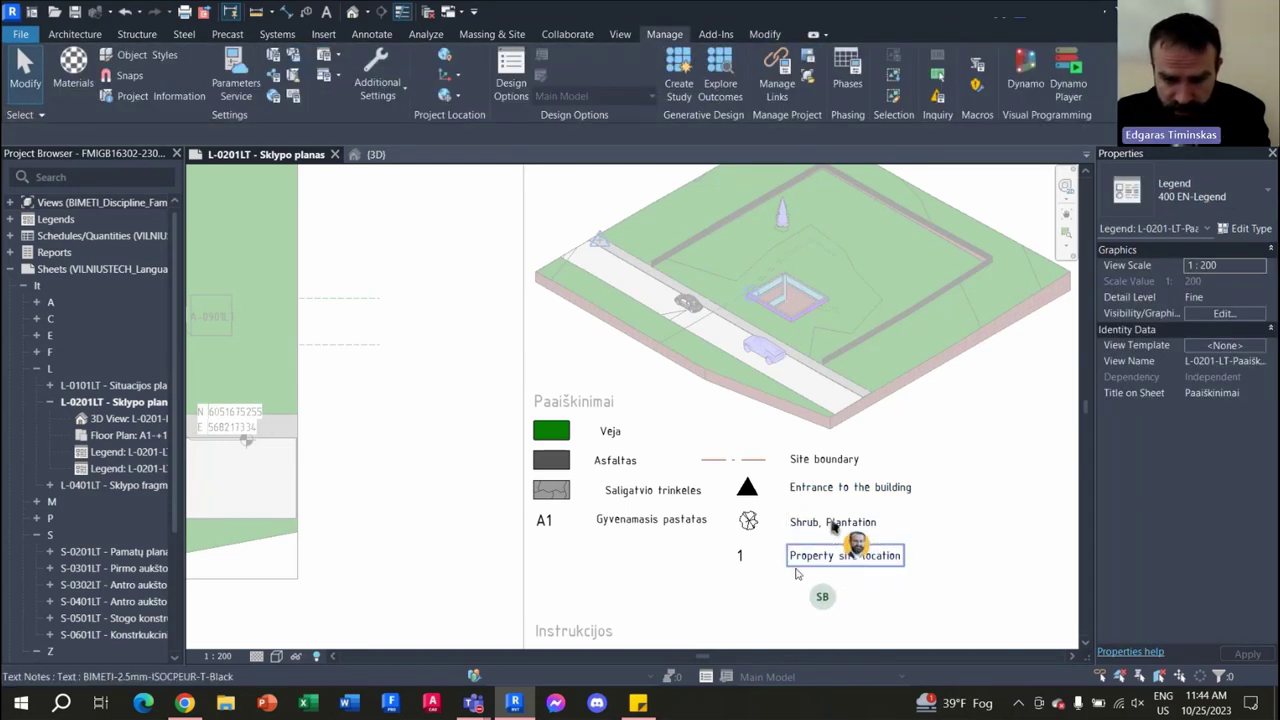
pyautogui.click(823, 490)
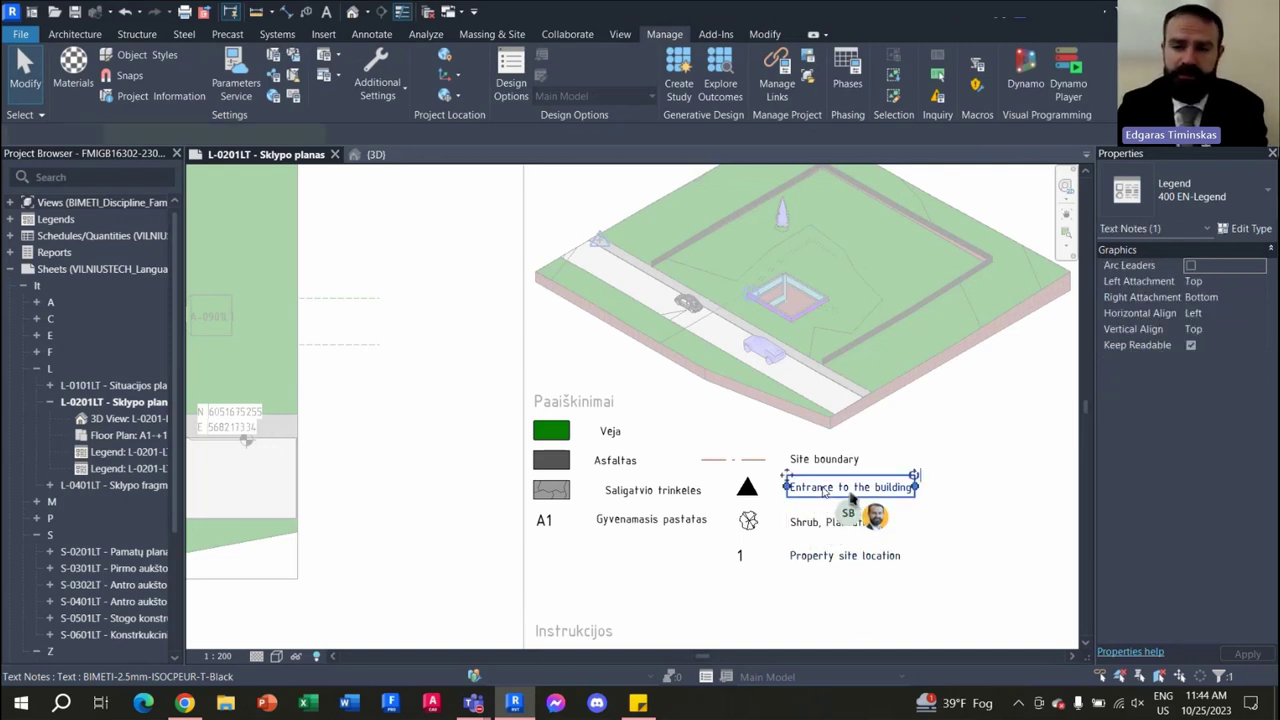
pyautogui.click(823, 490)
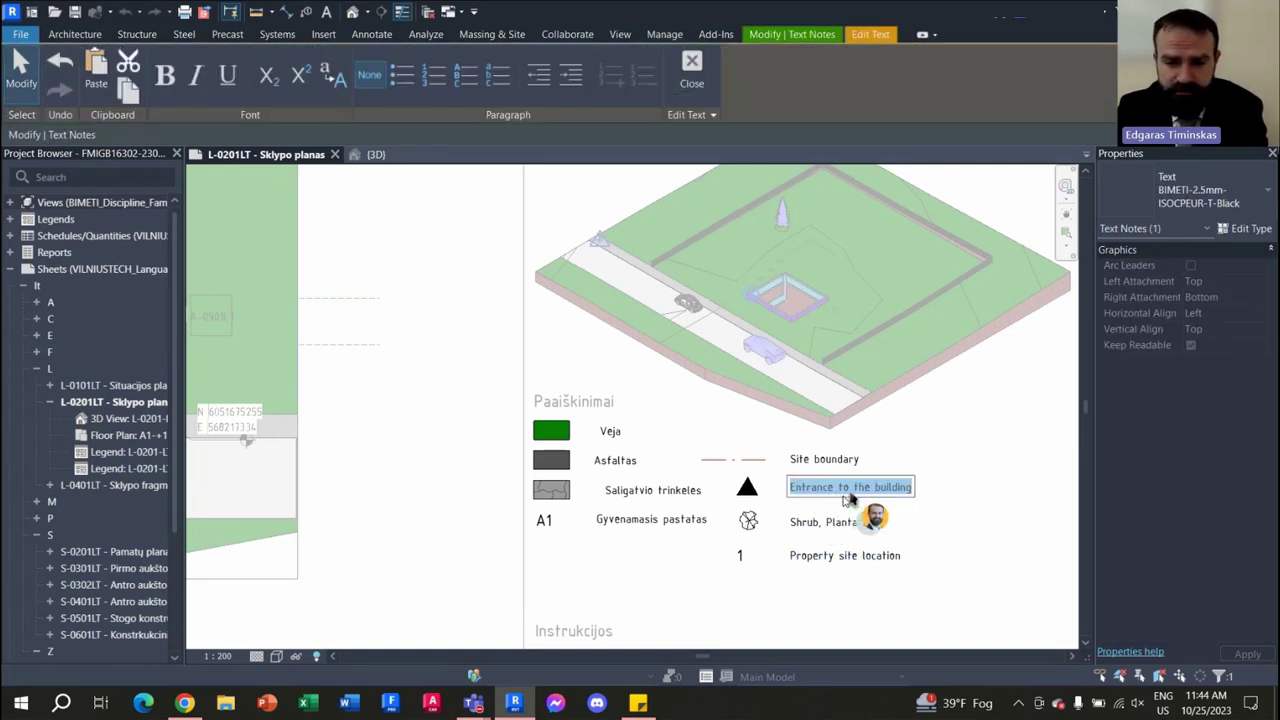
pyautogui.write('S')
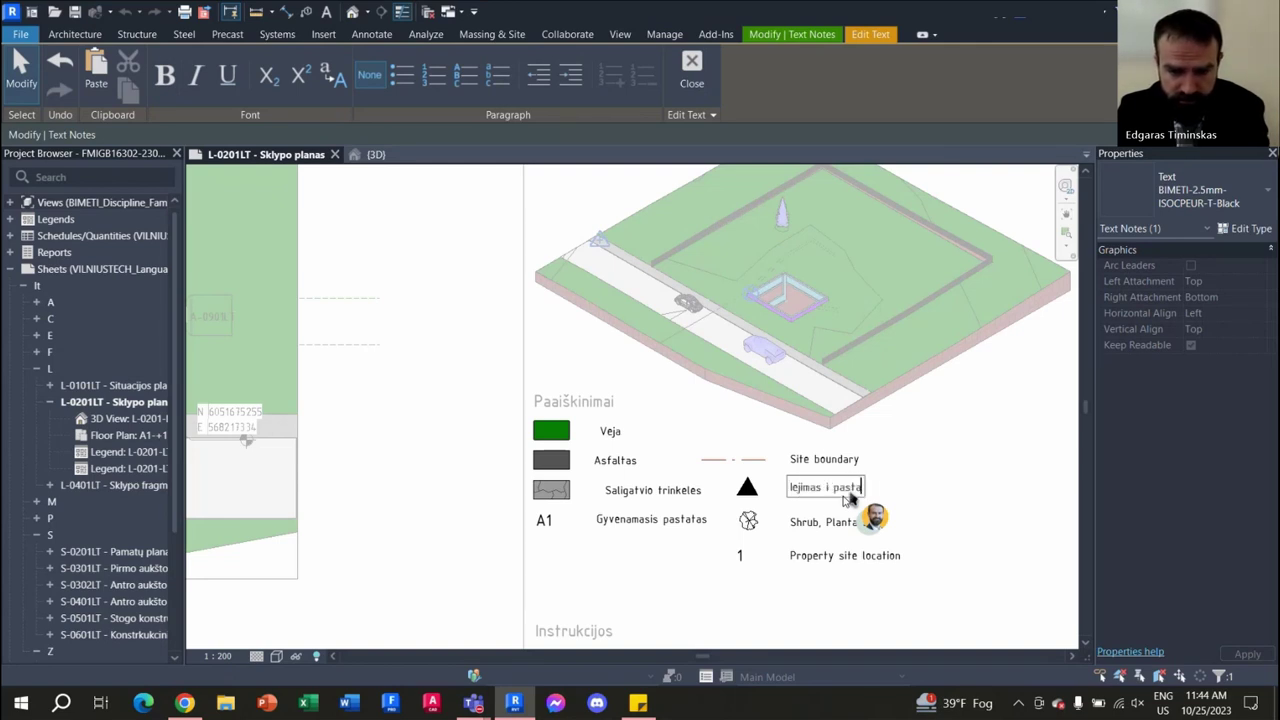
pyautogui.click(850, 500)
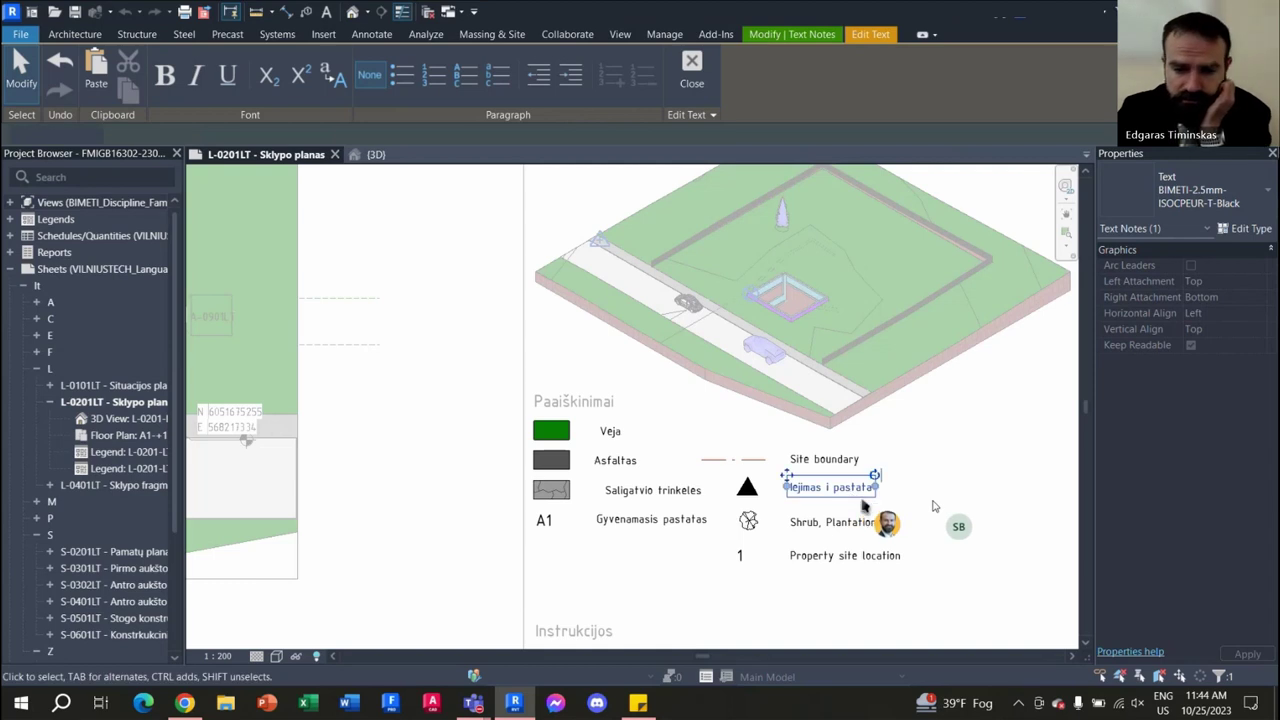
pyautogui.press('Escape')
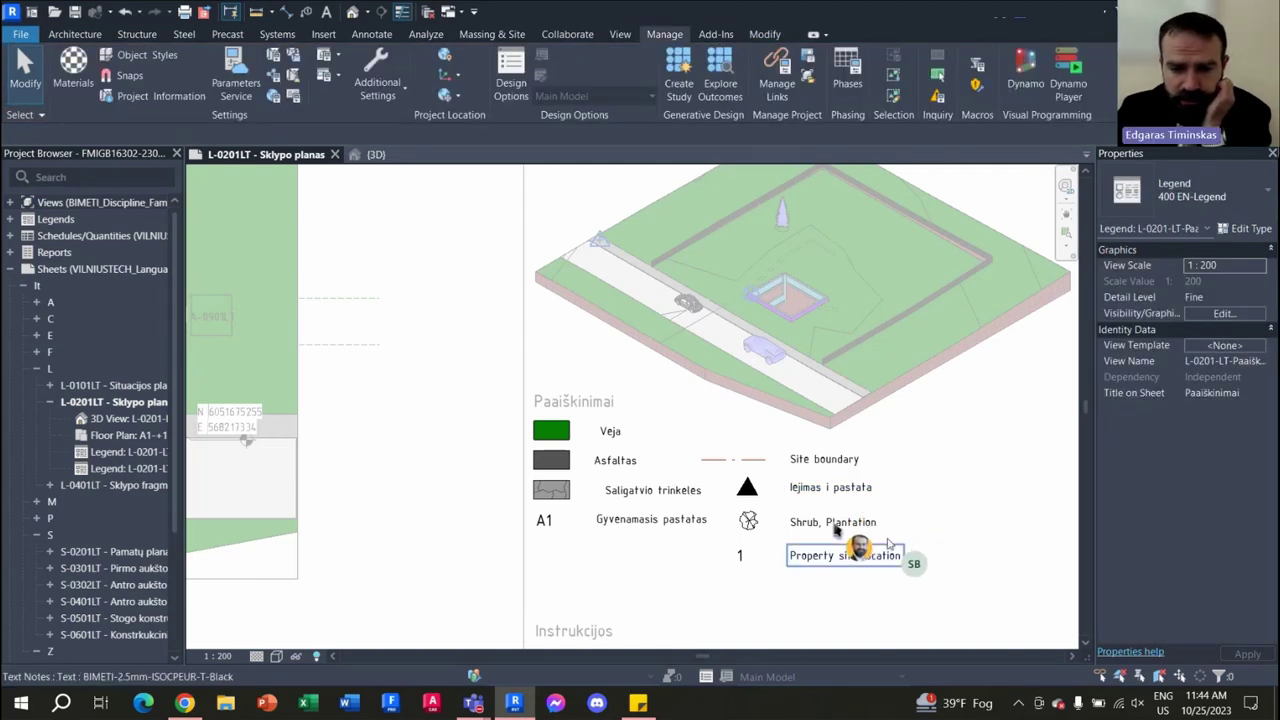
# - Replace the Shrub, Plantation label text with 'Augalai, medziai'
pyautogui.click(838, 528)
pyautogui.click(837, 529)
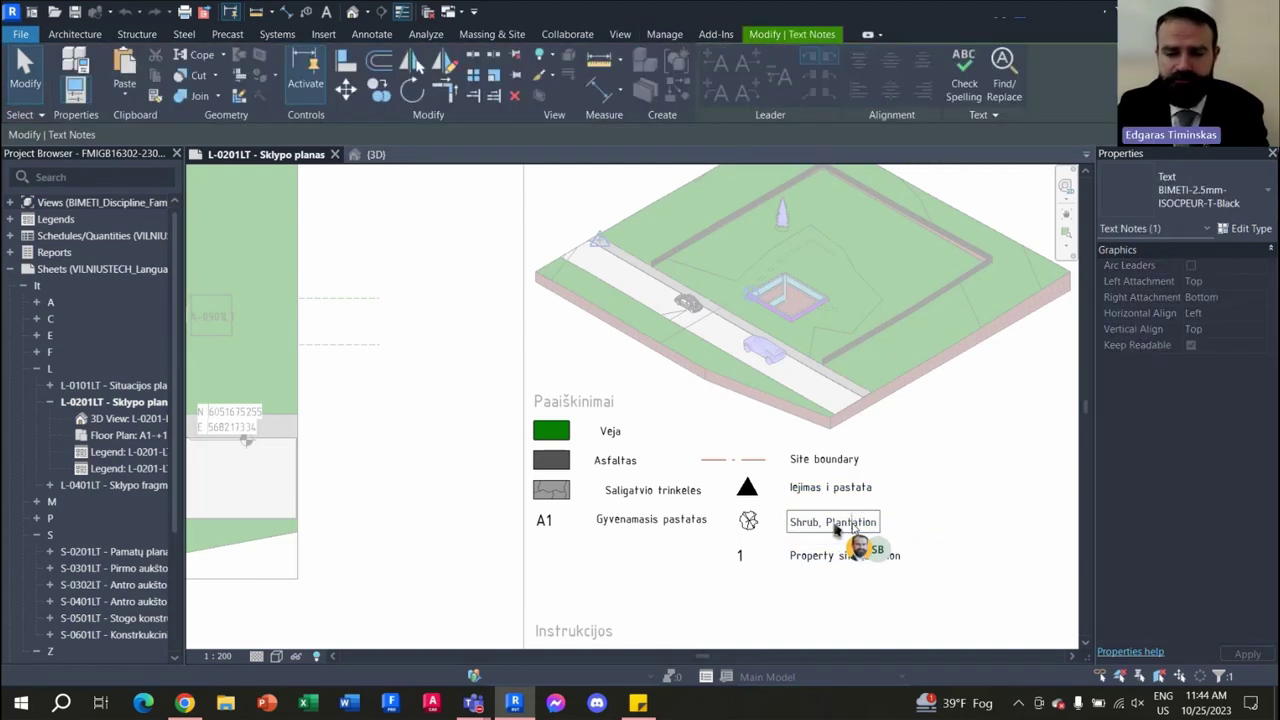
pyautogui.hotkey('ctrl', 'a')
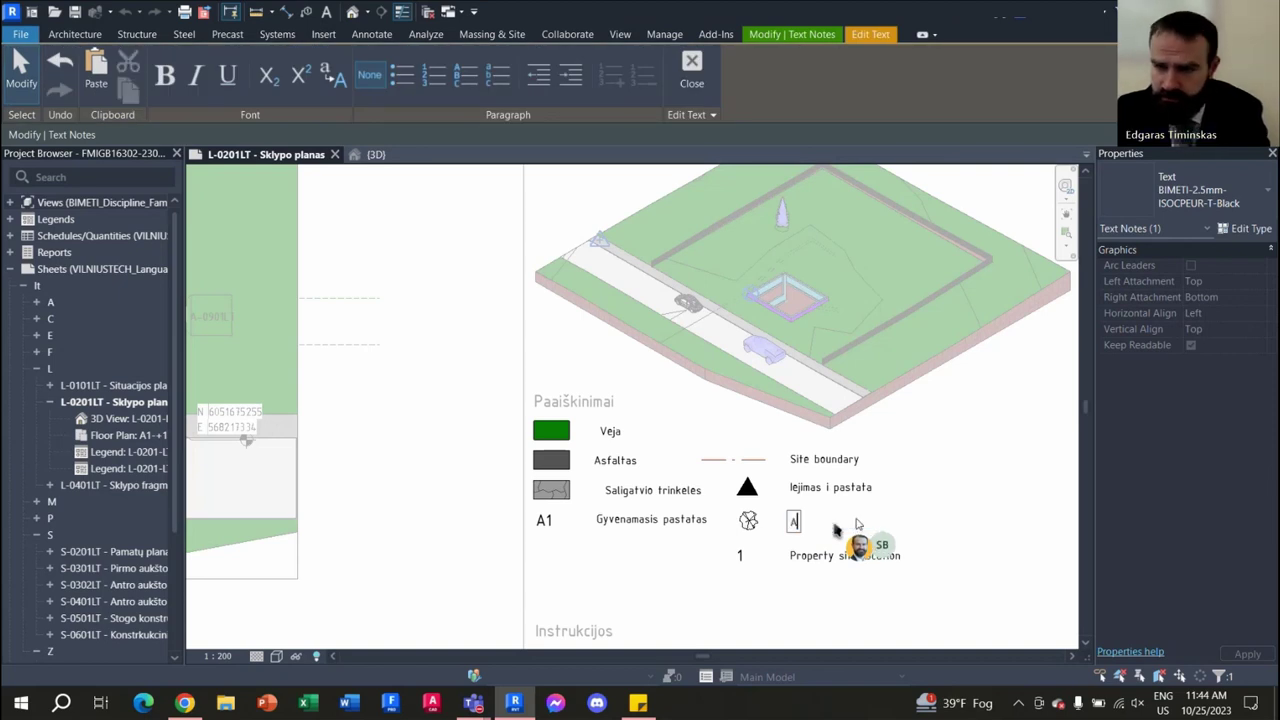
pyautogui.write('galai')
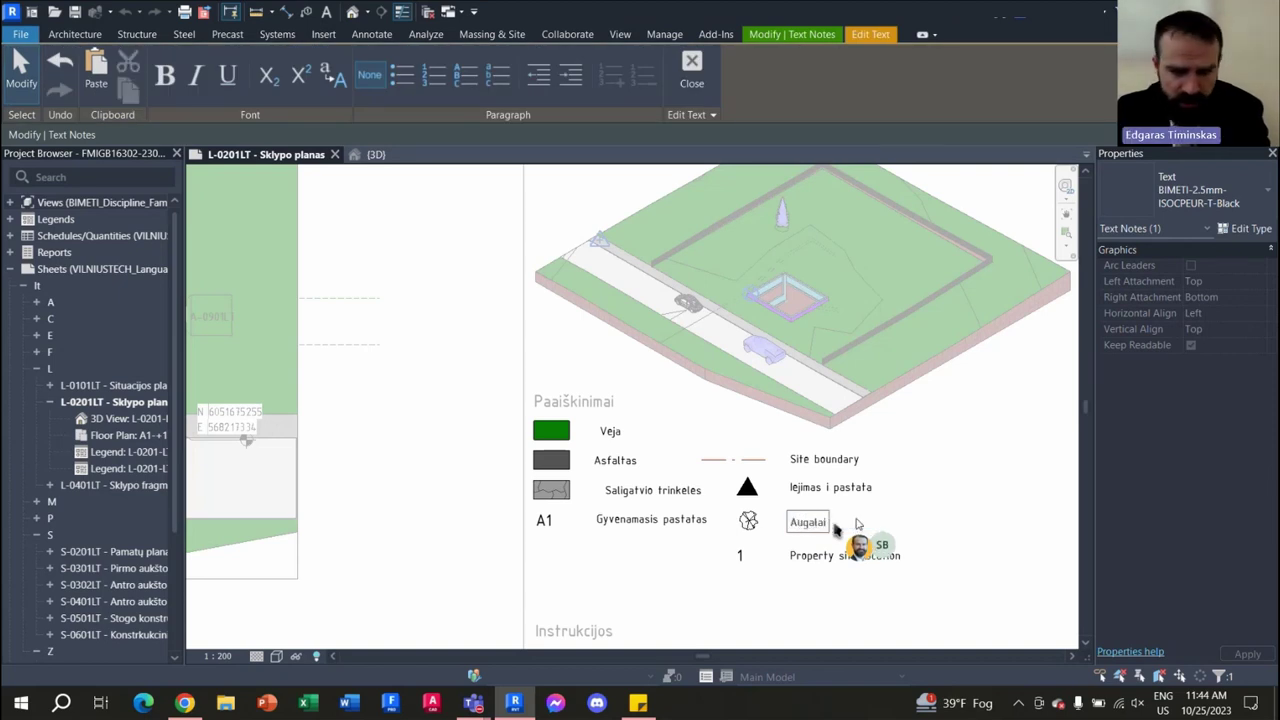
pyautogui.click(858, 527)
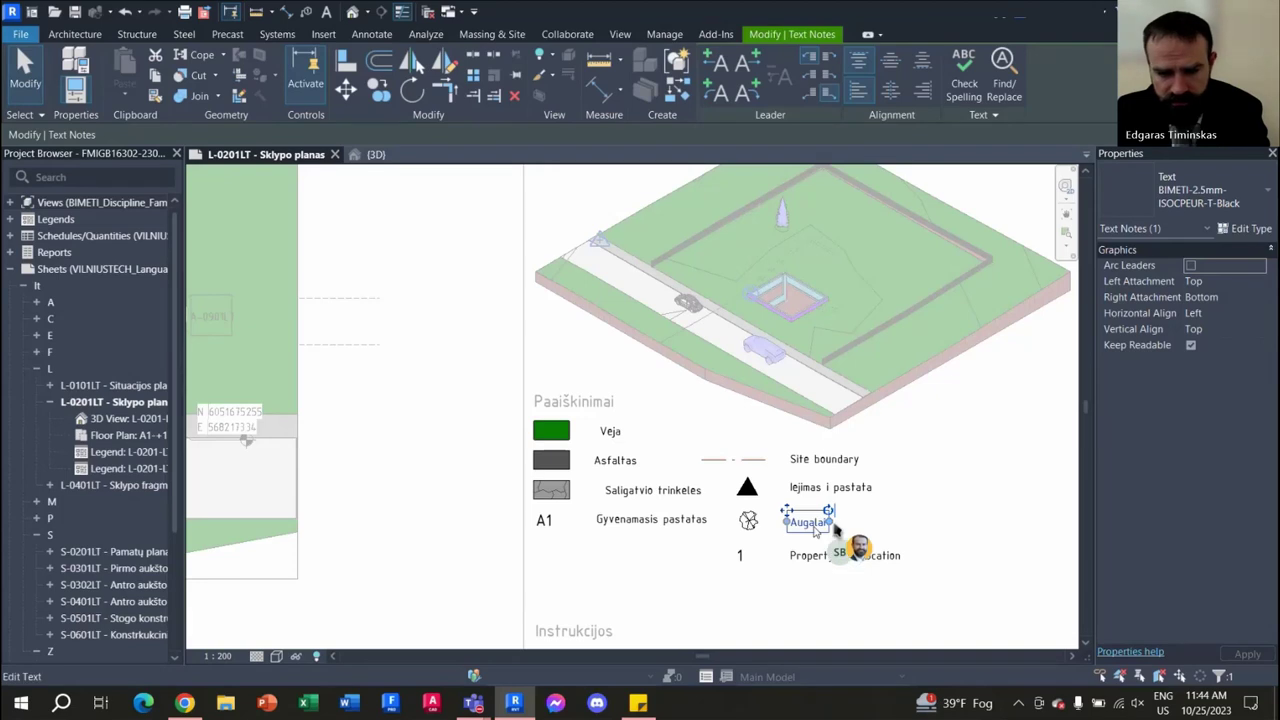
pyautogui.doubleClick(831, 527)
pyautogui.write(', medziai')
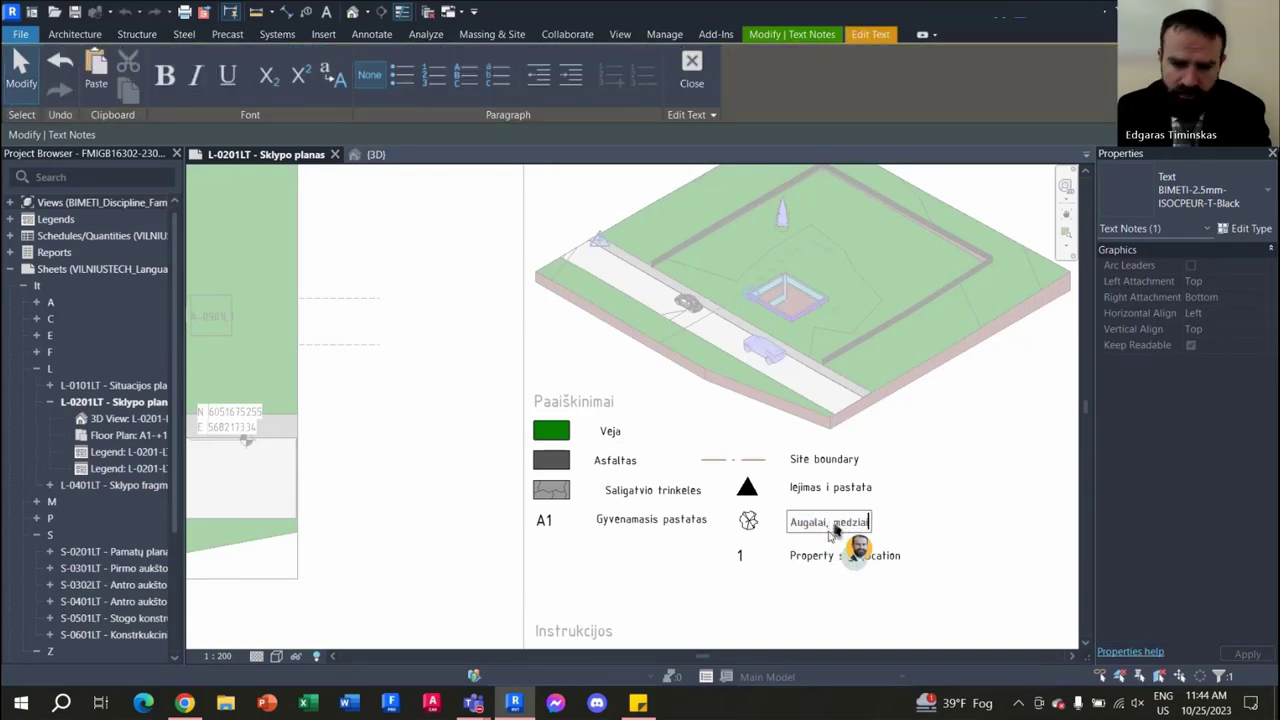
pyautogui.click(815, 568)
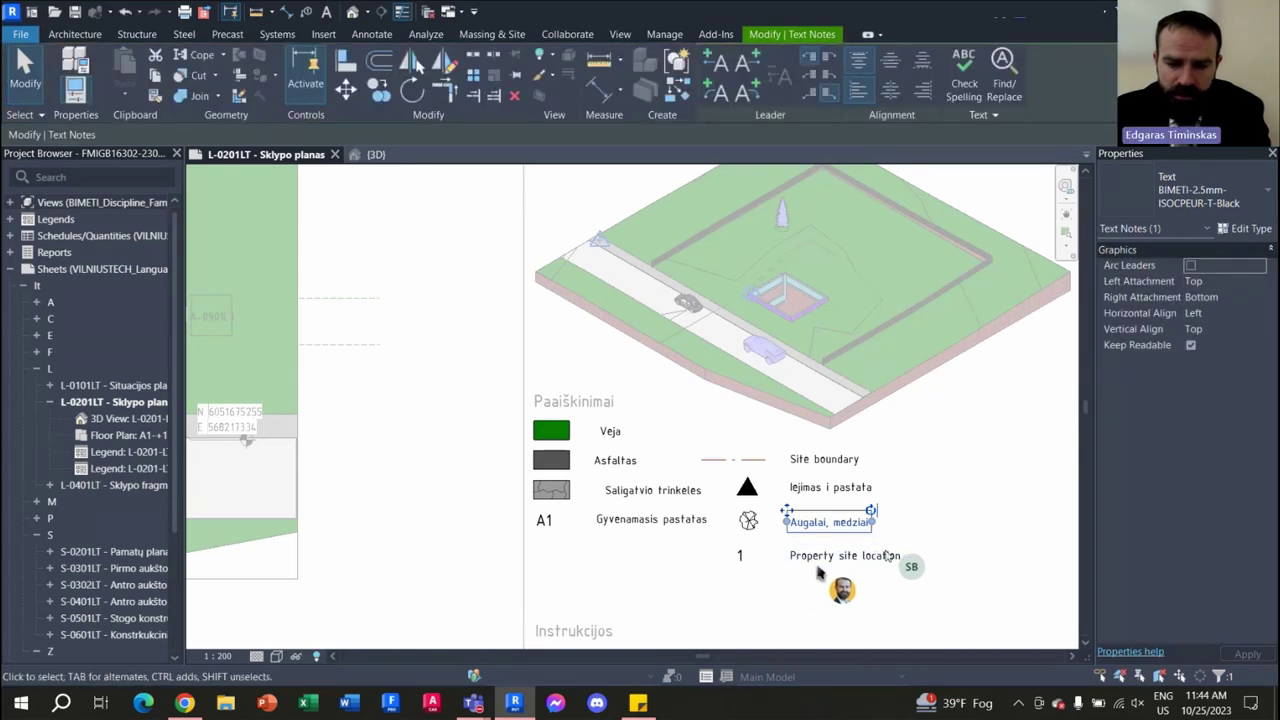
pyautogui.click(818, 572)
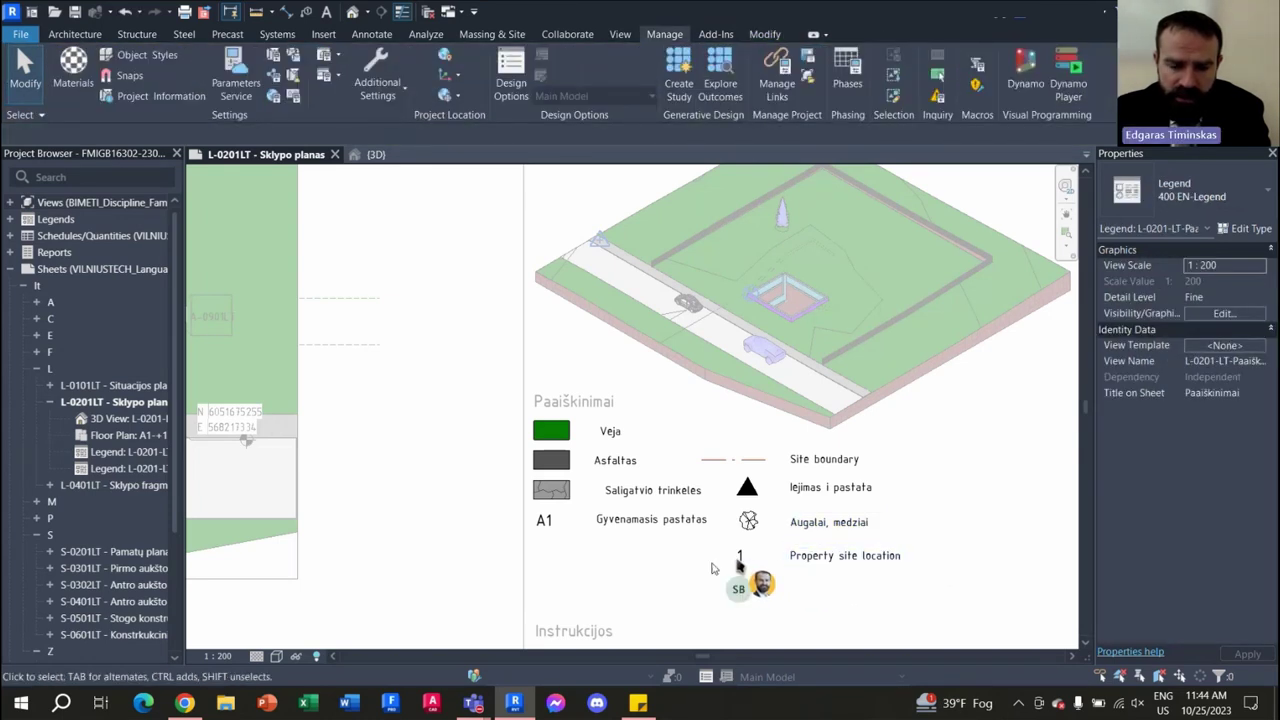
# - Change the '1' symbol note to V1 and the Property site location label to 'Veja'
pyautogui.click(740, 563)
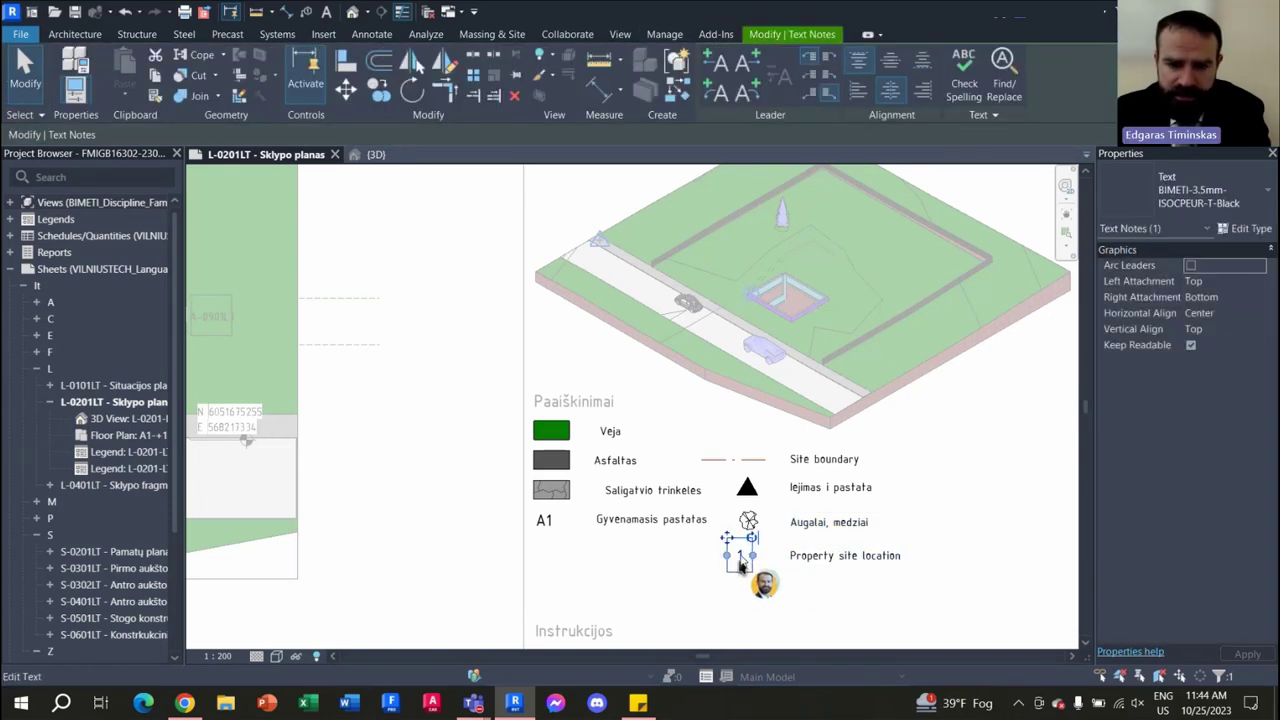
pyautogui.click(740, 563)
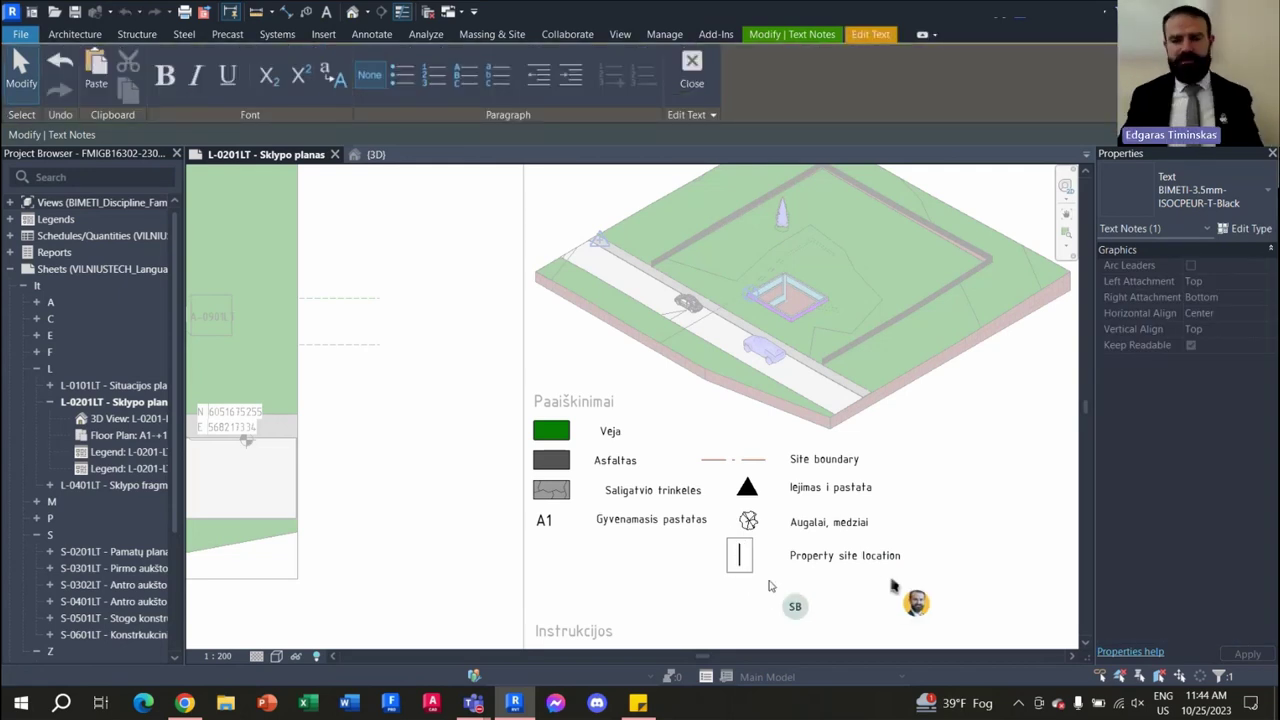
pyautogui.write('V')
pyautogui.press('Return')
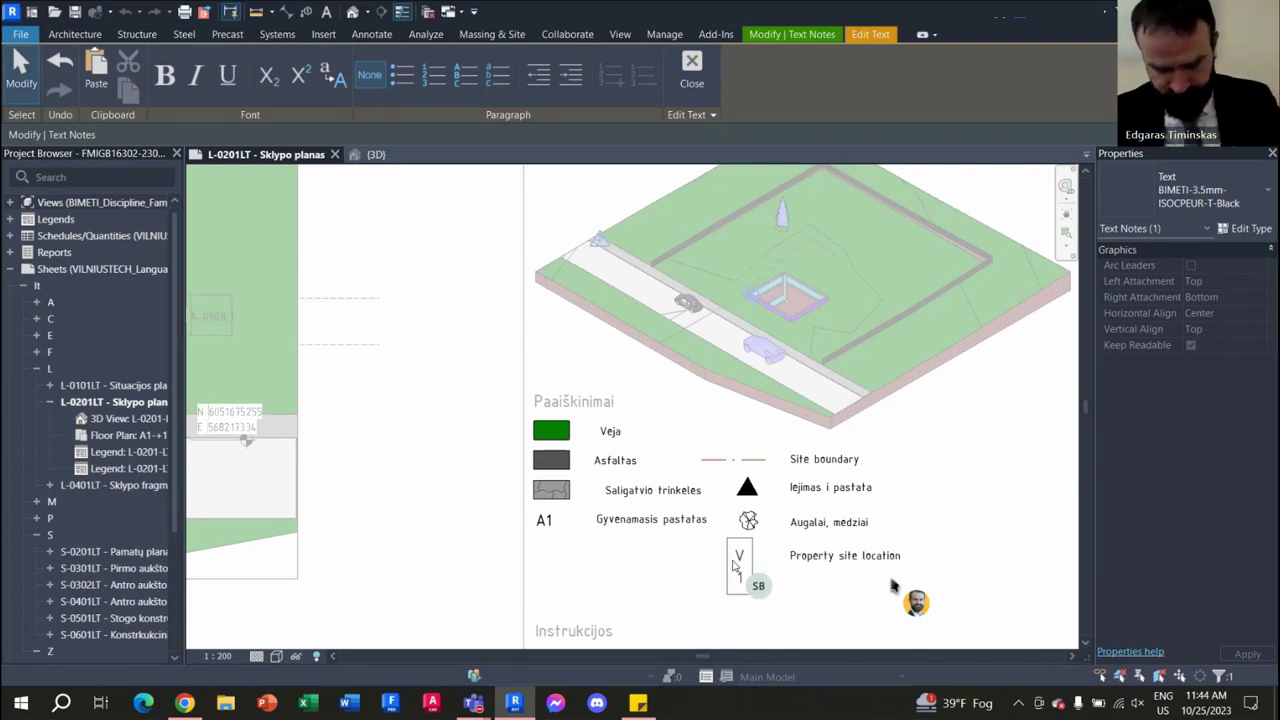
pyautogui.press('Escape')
pyautogui.press('Escape')
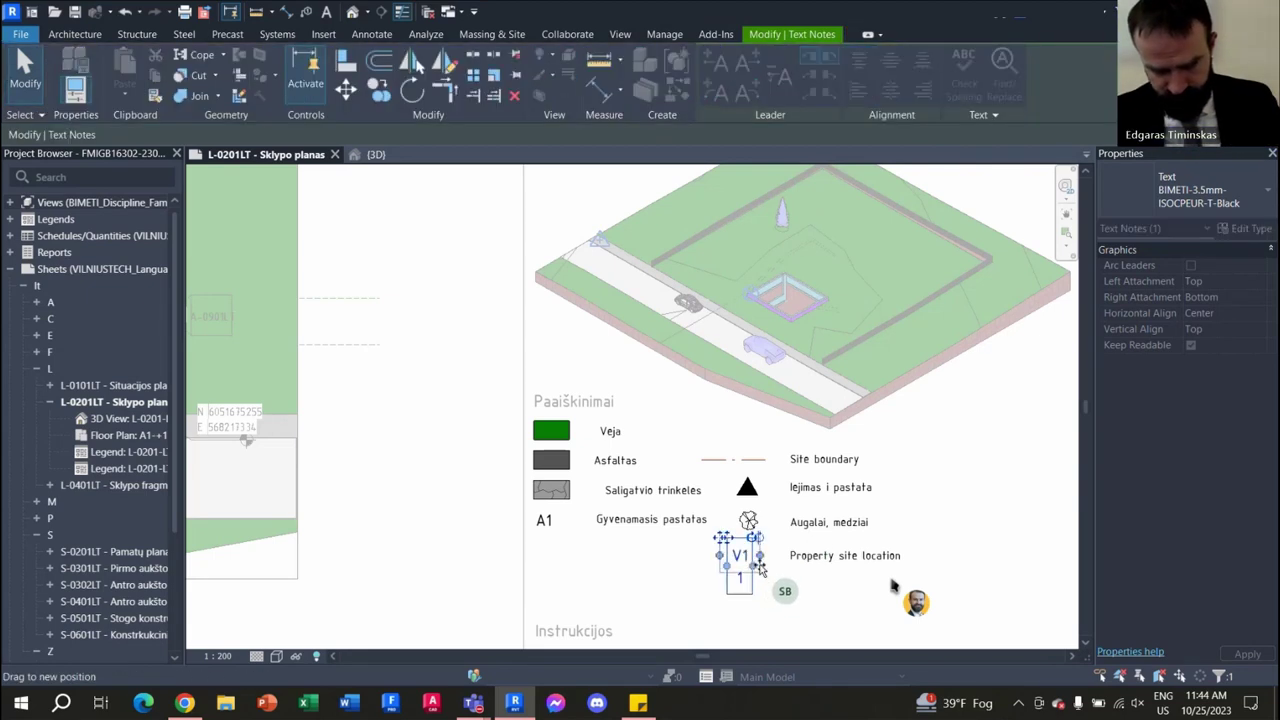
pyautogui.click(850, 557)
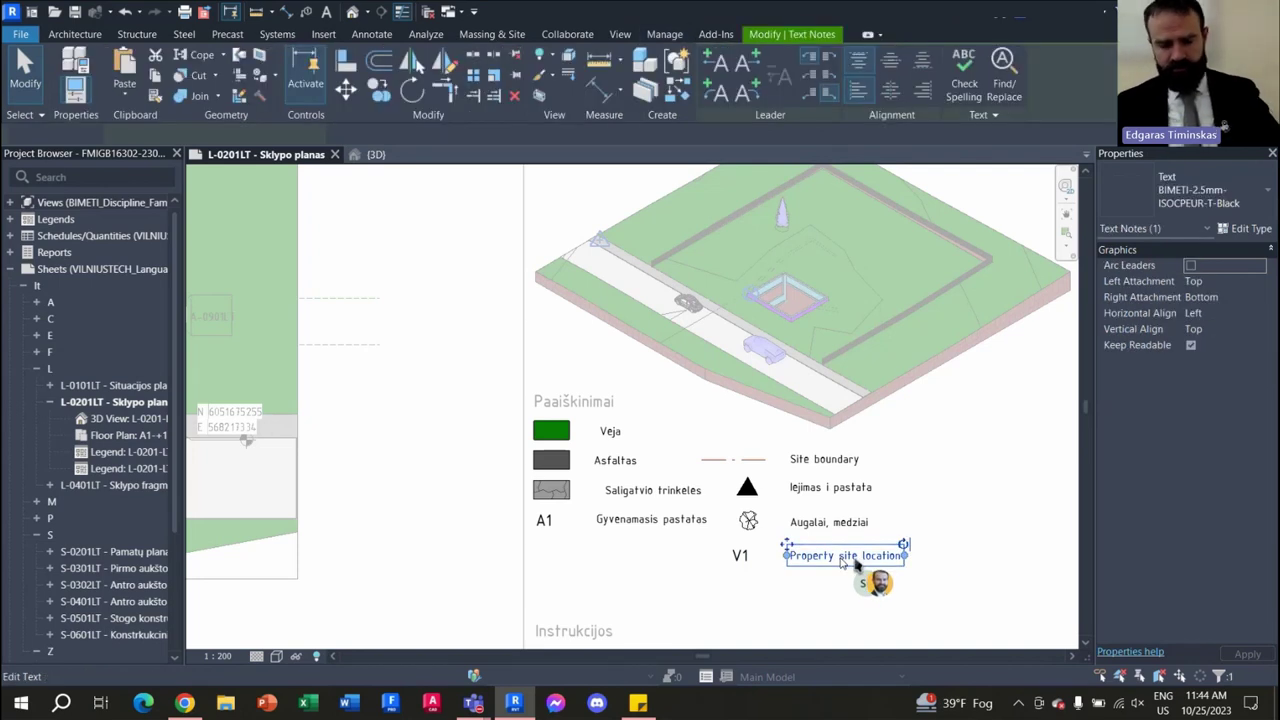
pyautogui.doubleClick(851, 557)
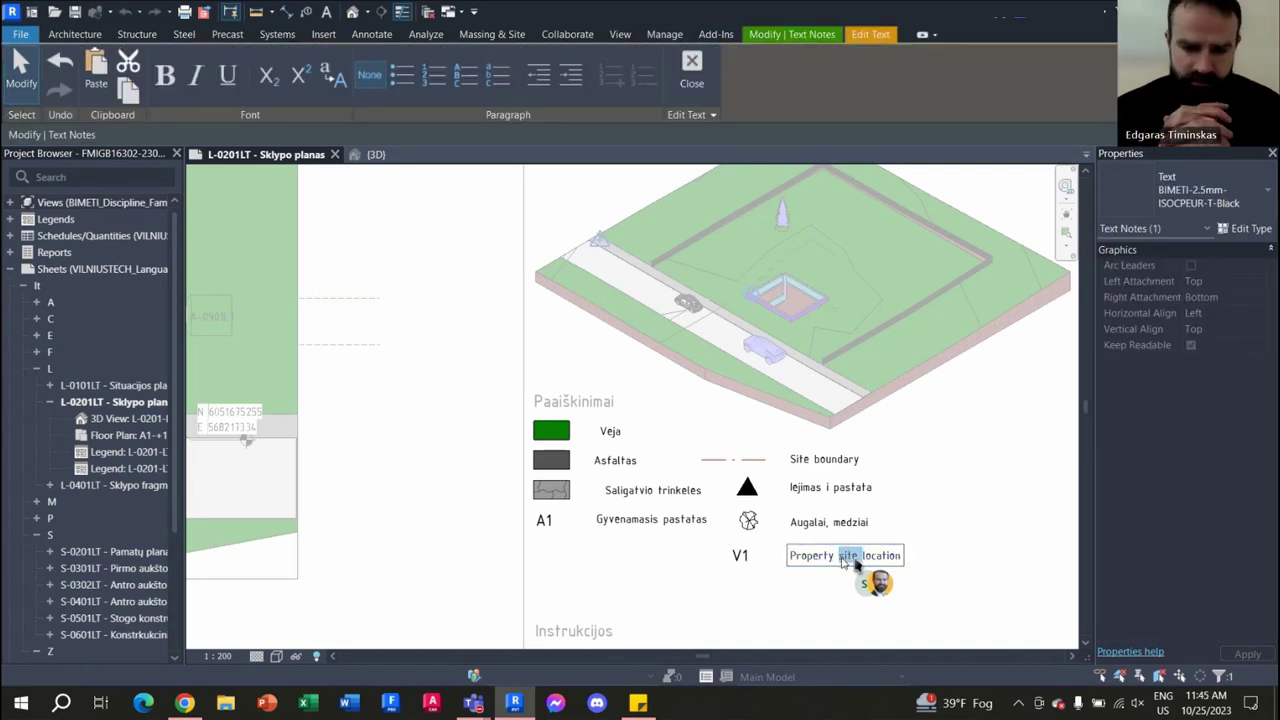
pyautogui.hotkey('ctrl', 'a')
pyautogui.write('V')
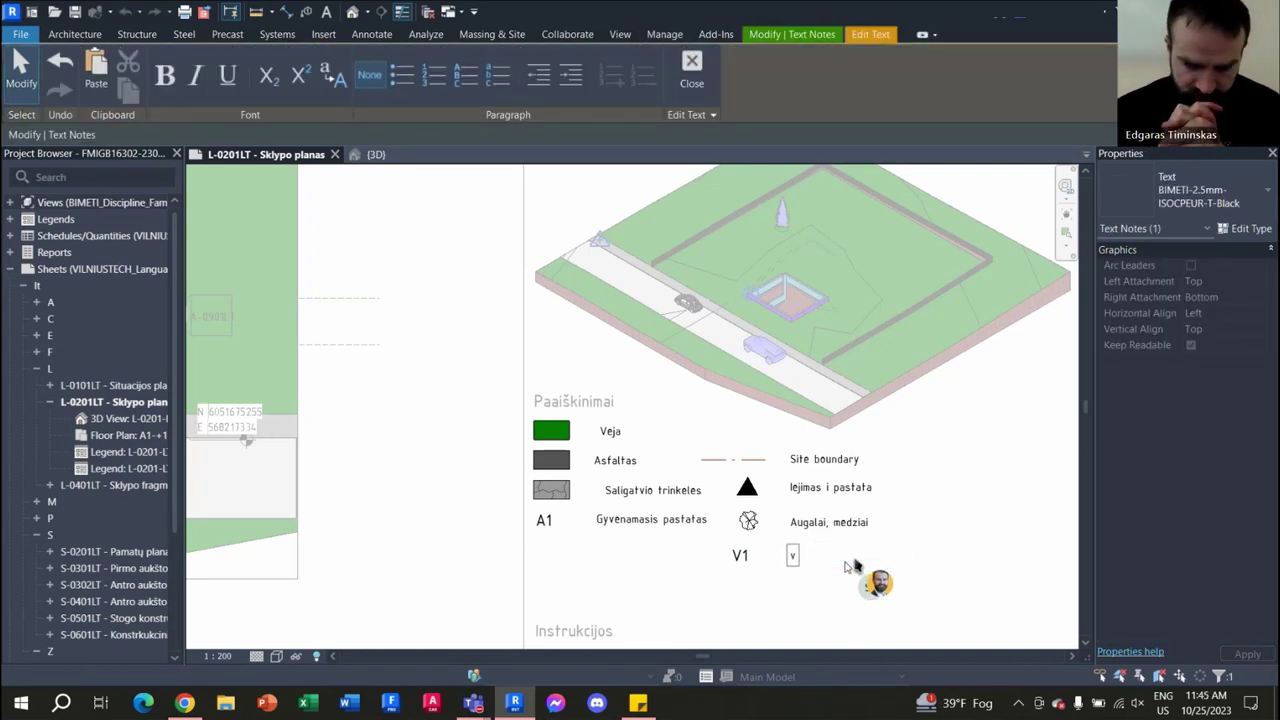
pyautogui.write('eja')
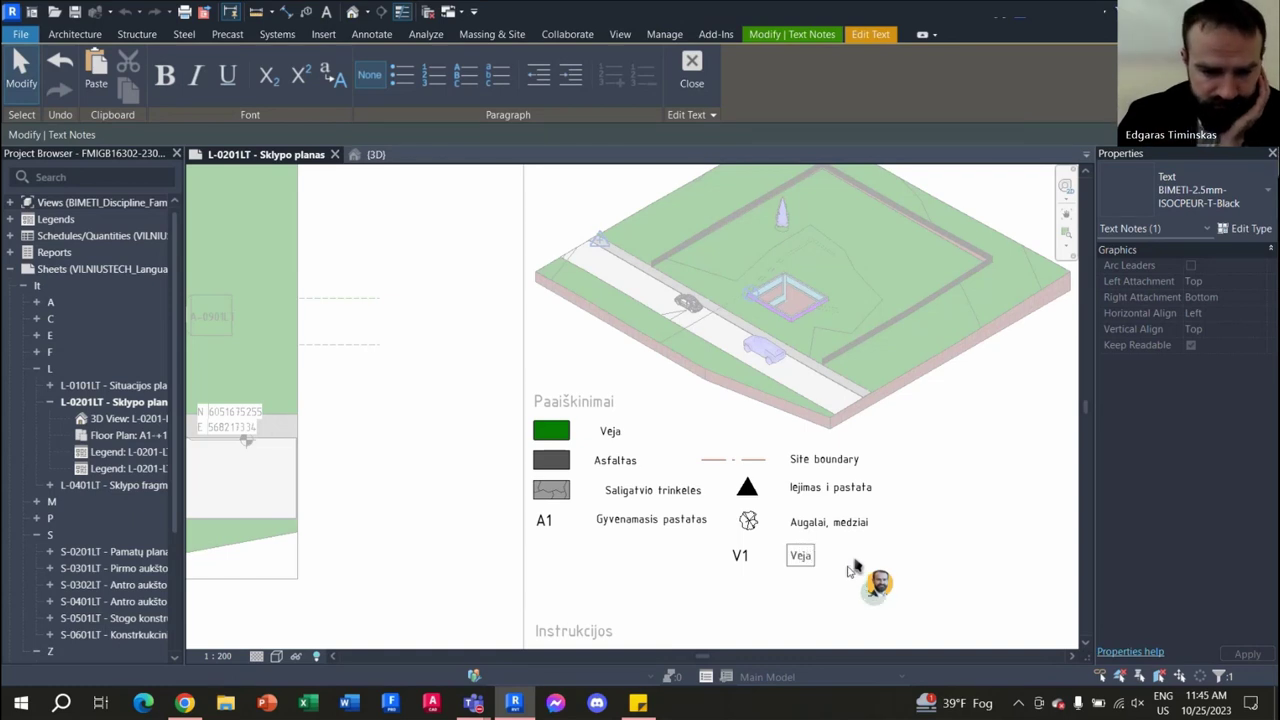
pyautogui.click(850, 568)
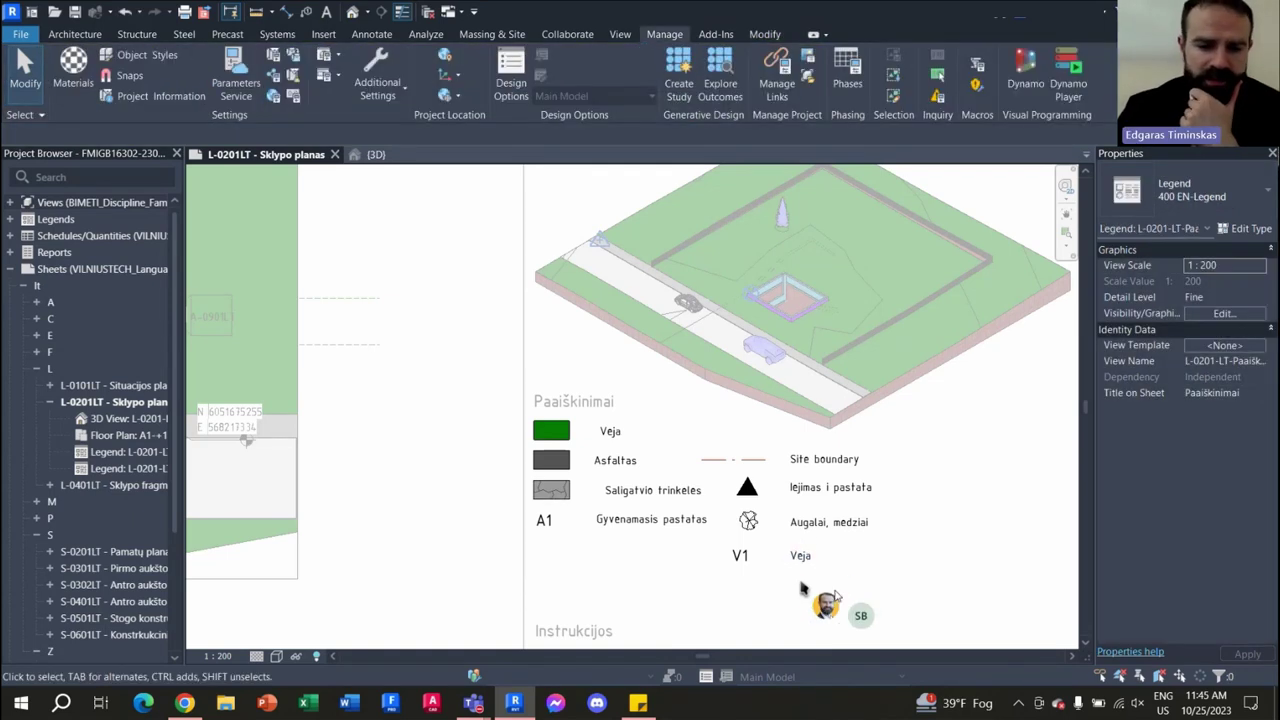
# - Move the V1 and Veja notes together under the A1 entry
pyautogui.click(740, 557)
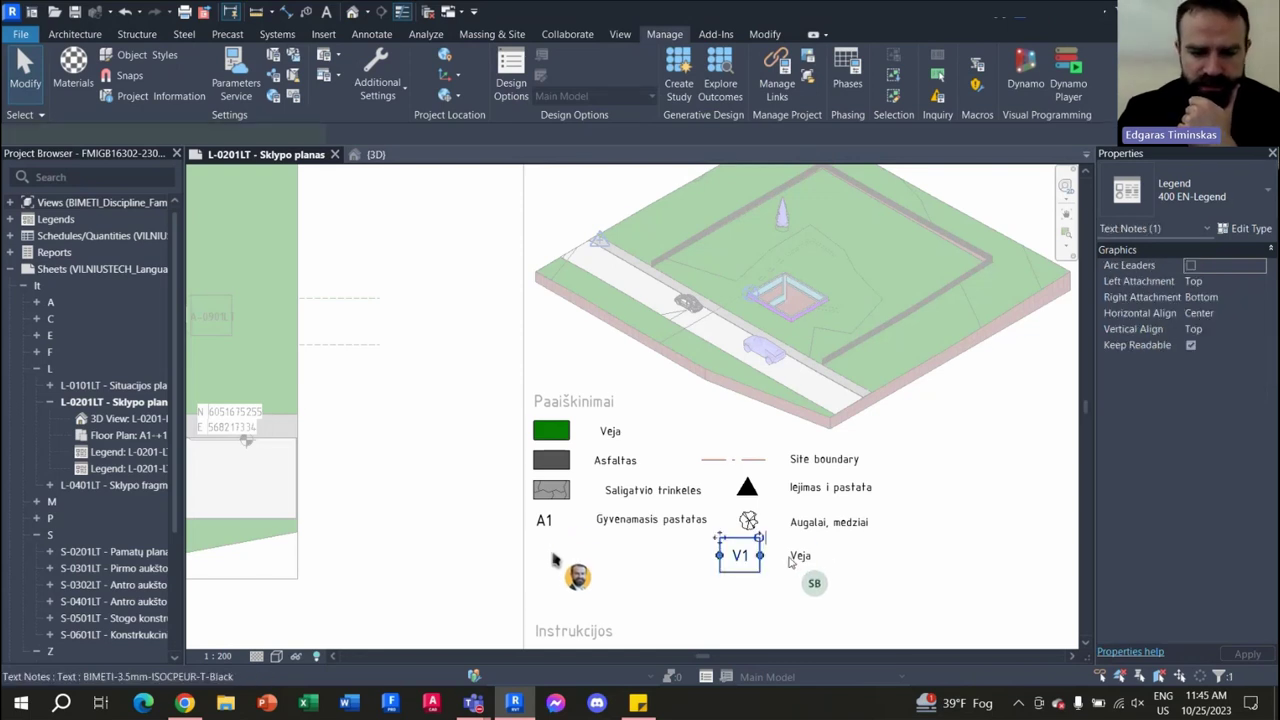
pyautogui.keyDown('ctrl'); pyautogui.click(800, 556); pyautogui.keyUp('ctrl')
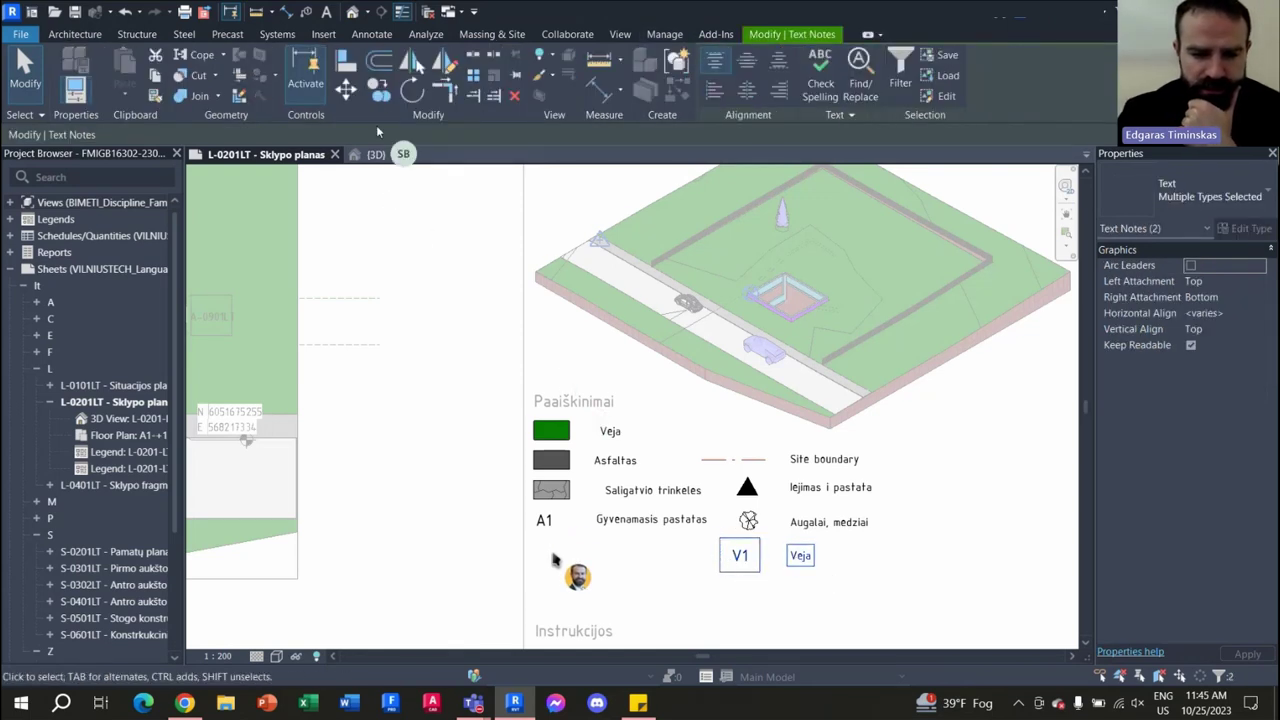
pyautogui.click(345, 88)
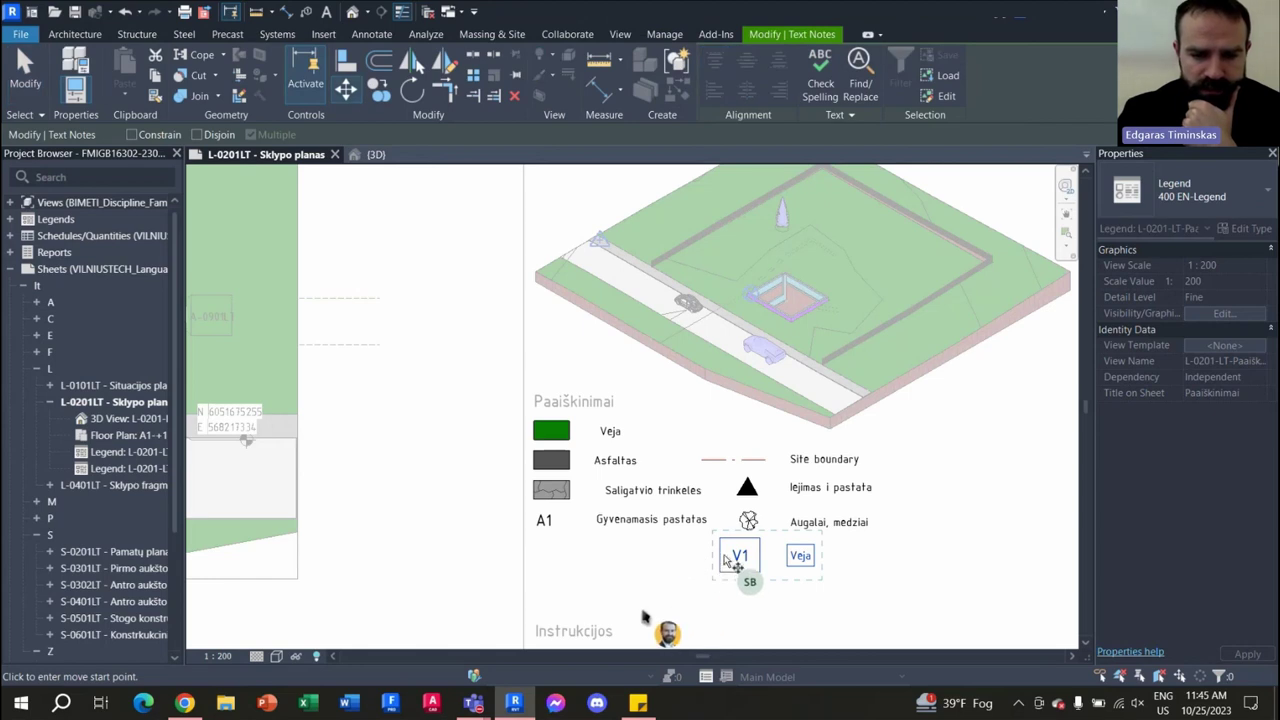
pyautogui.click(727, 560)
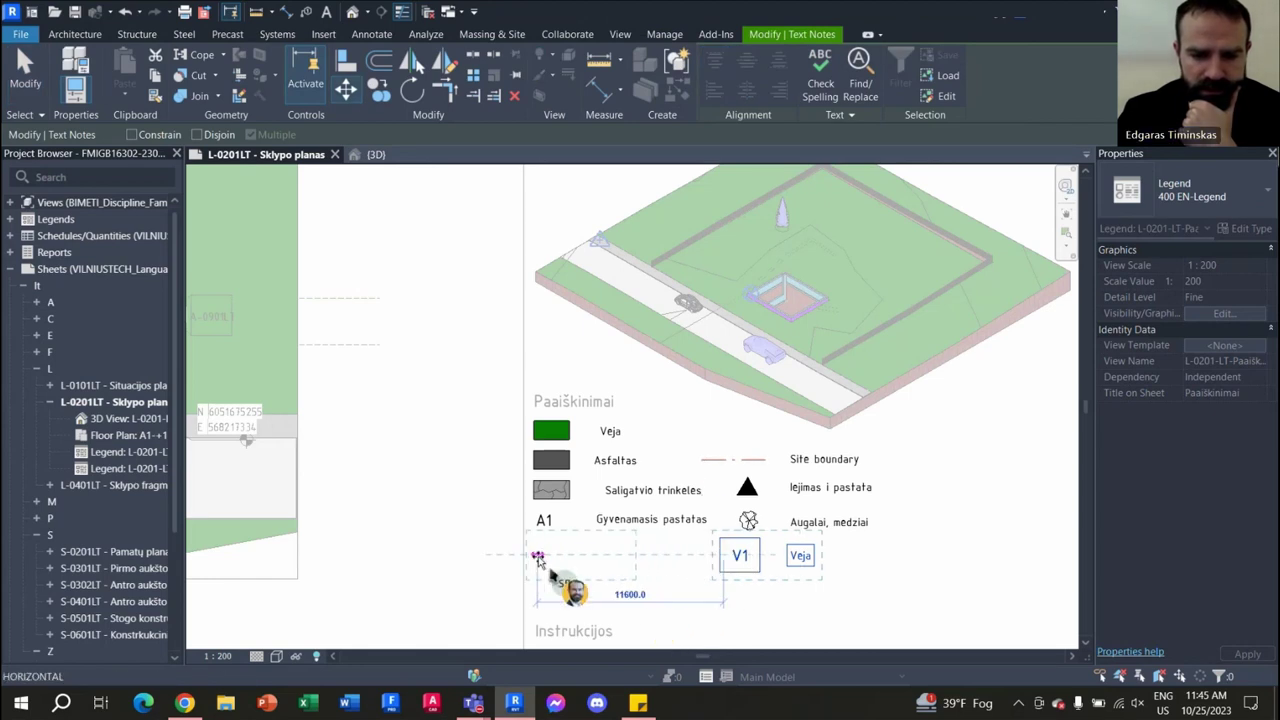
pyautogui.click(539, 560)
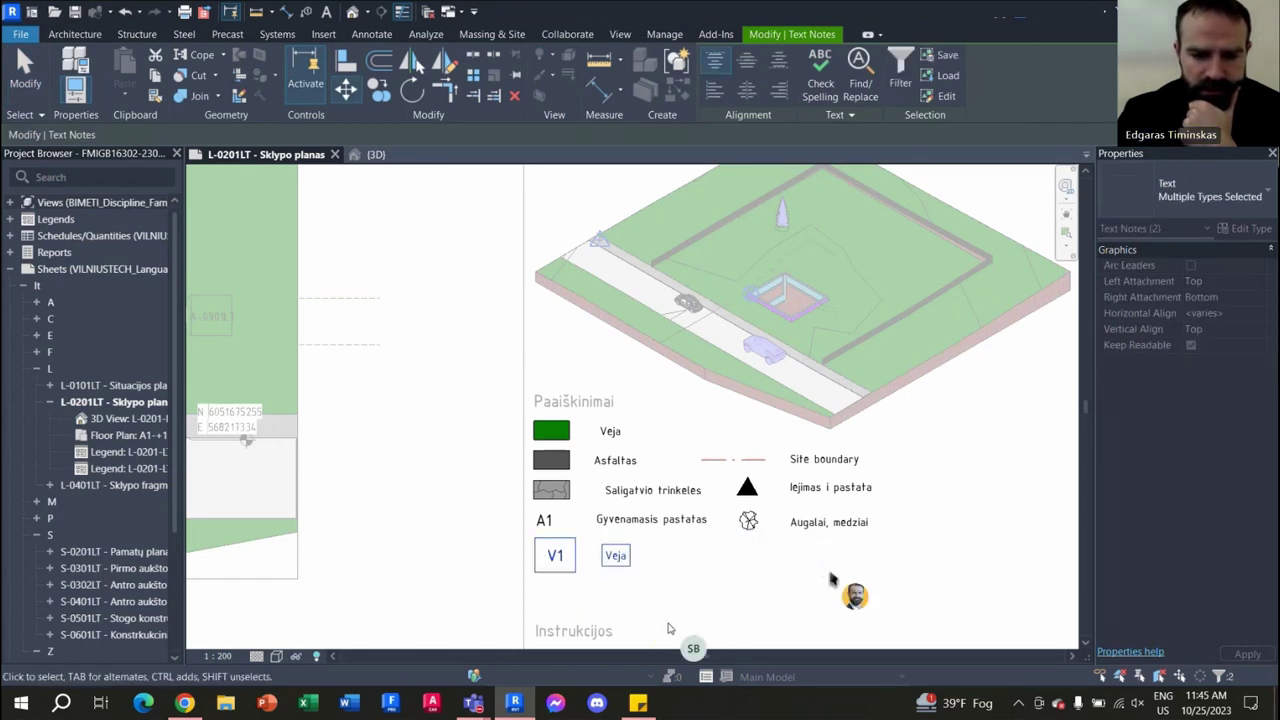
pyautogui.click(641, 593)
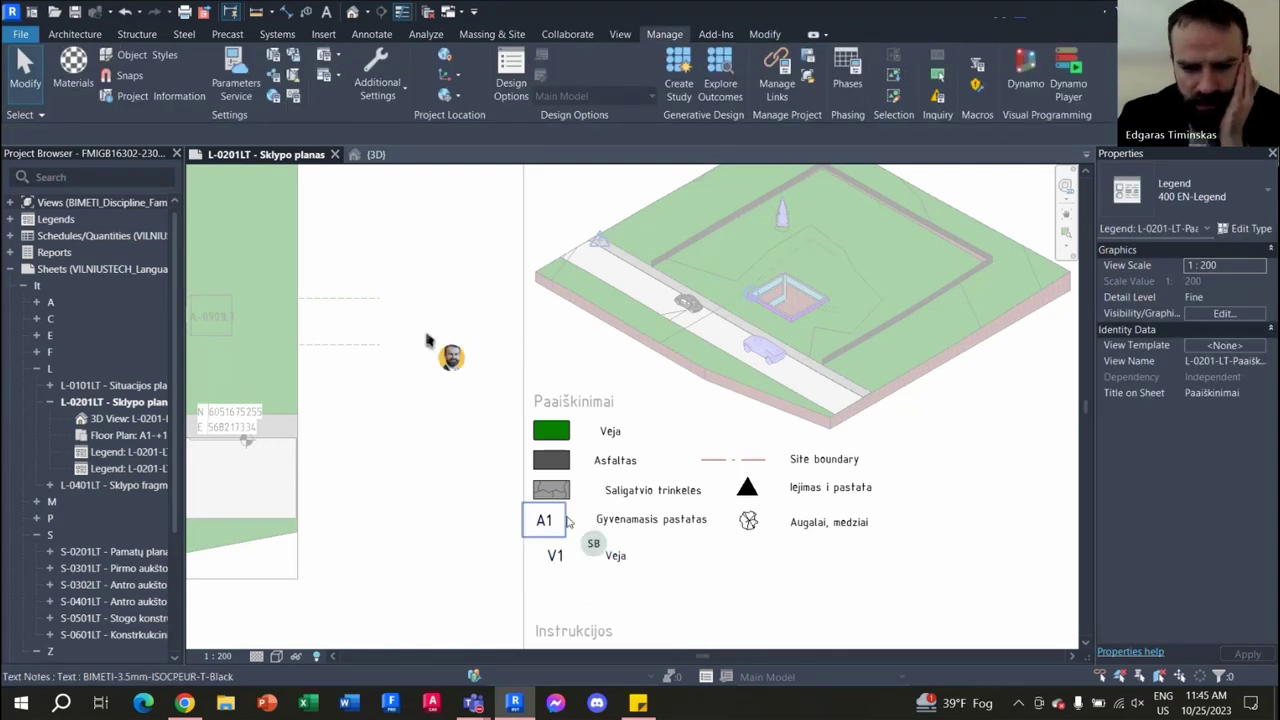
# - Rename the Site boundary label to 'Sklypo ribos'
pyautogui.click(836, 463)
pyautogui.doubleClick(838, 462)
pyautogui.write('Sklypo ribos')
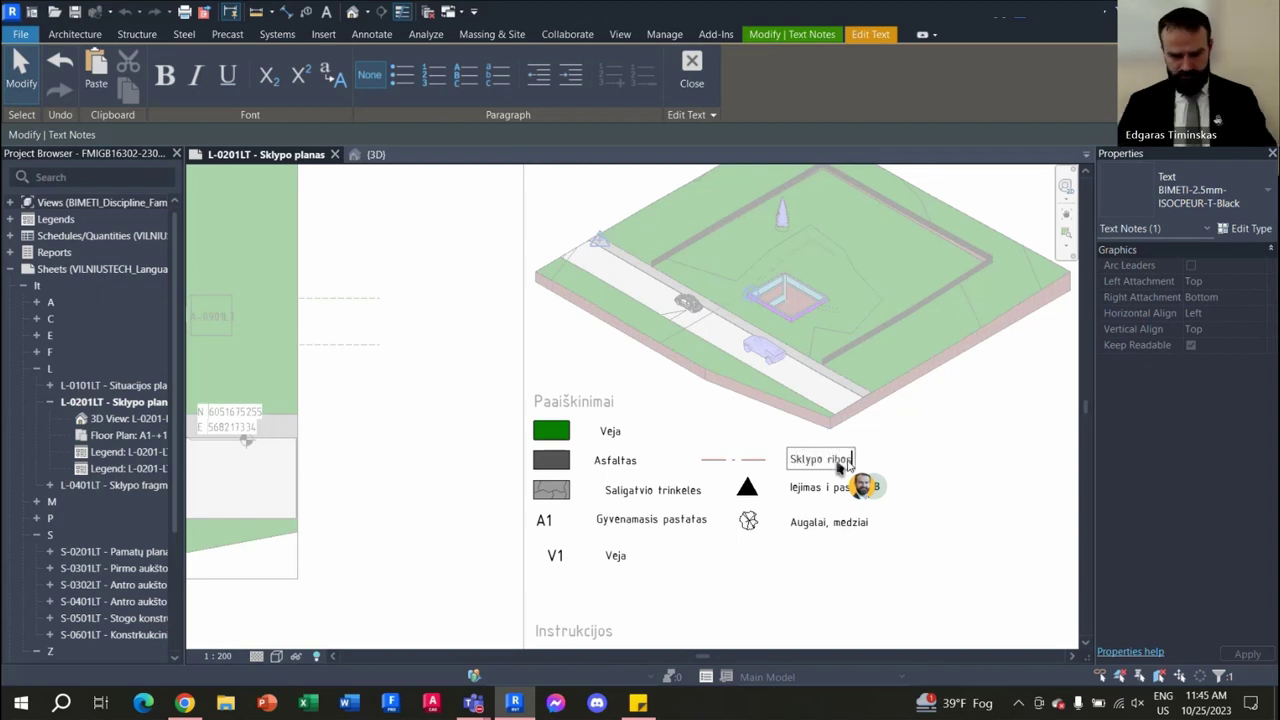
pyautogui.click(965, 481)
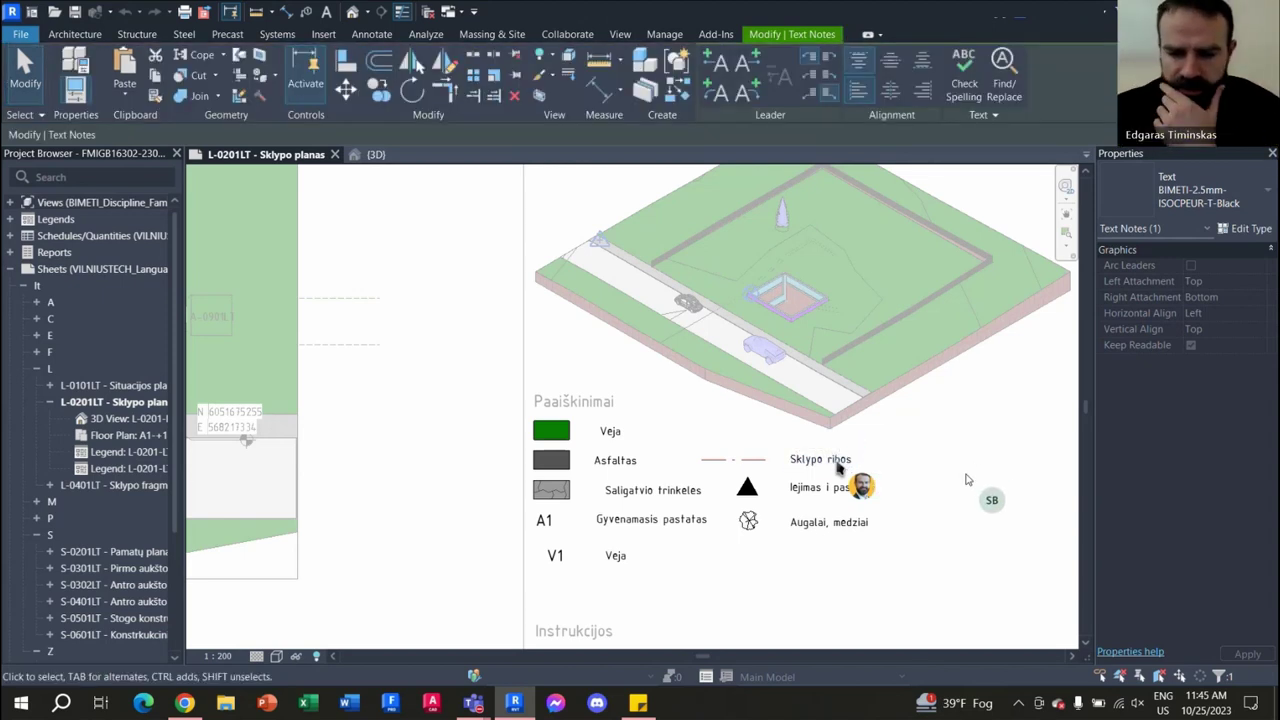
pyautogui.click(966, 480)
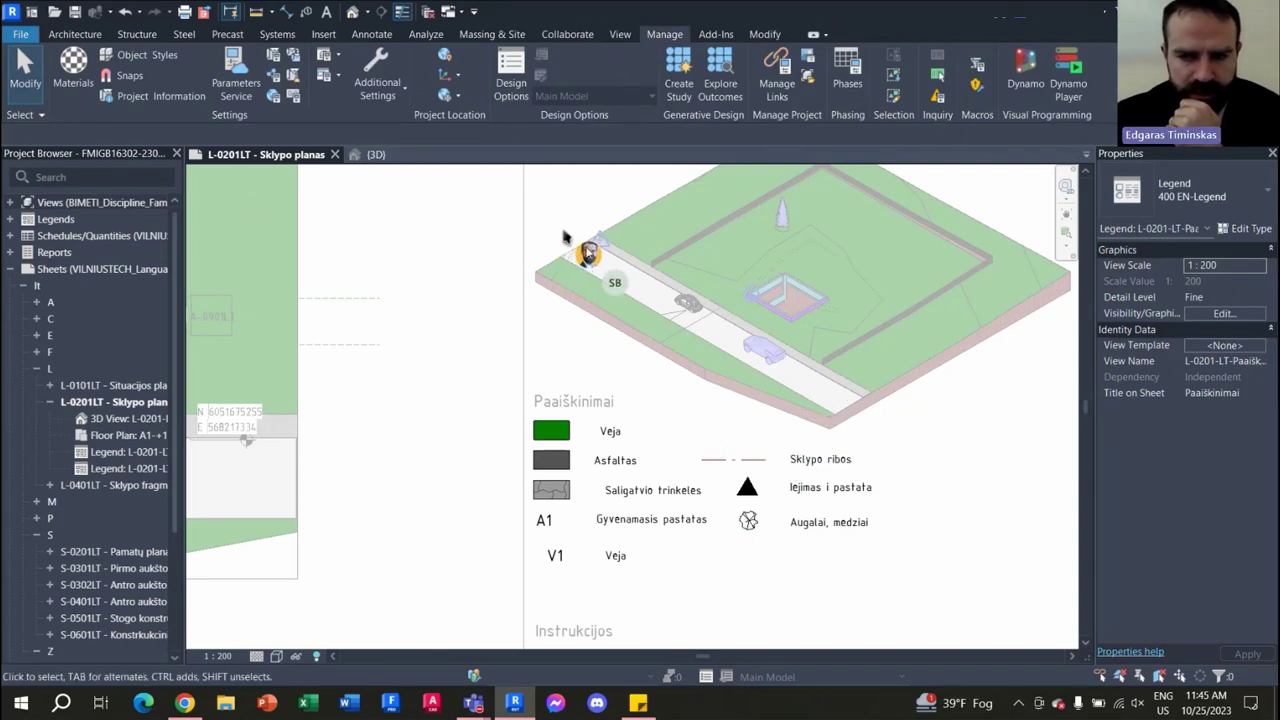
# - Zoom to the Instrukcijos viewport and activate its legend for editing
pyautogui.press('Escape')
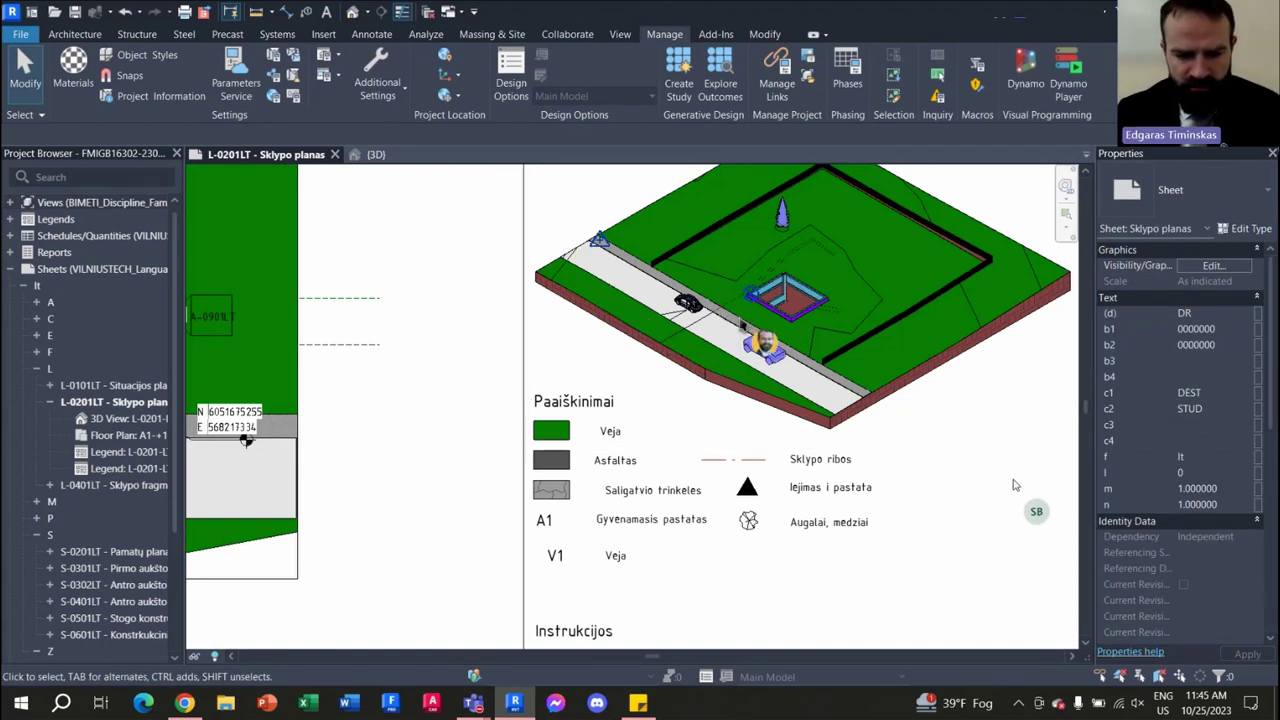
pyautogui.scroll(-2, 1017, 476)
pyautogui.scroll(-2, 1017, 476)
pyautogui.scroll(2, 1040, 485)
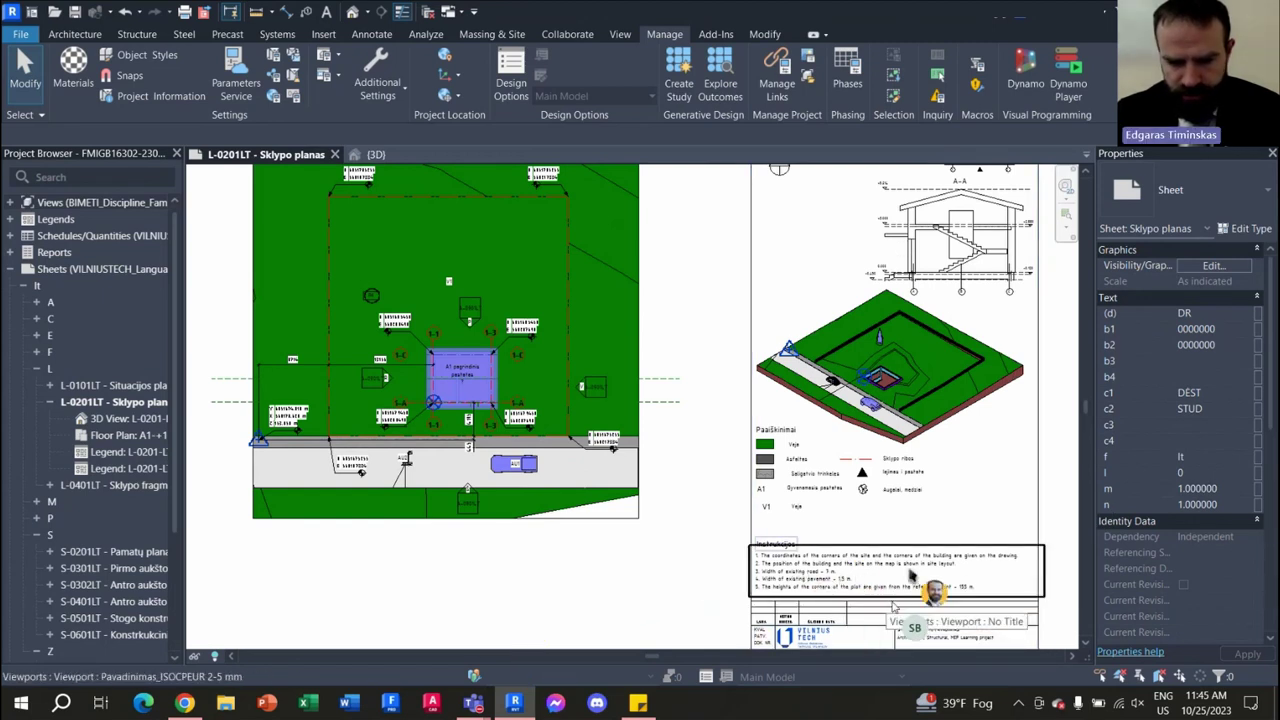
pyautogui.scroll(2, 953, 620)
pyautogui.scroll(1, 910, 575)
pyautogui.scroll(1, 905, 572)
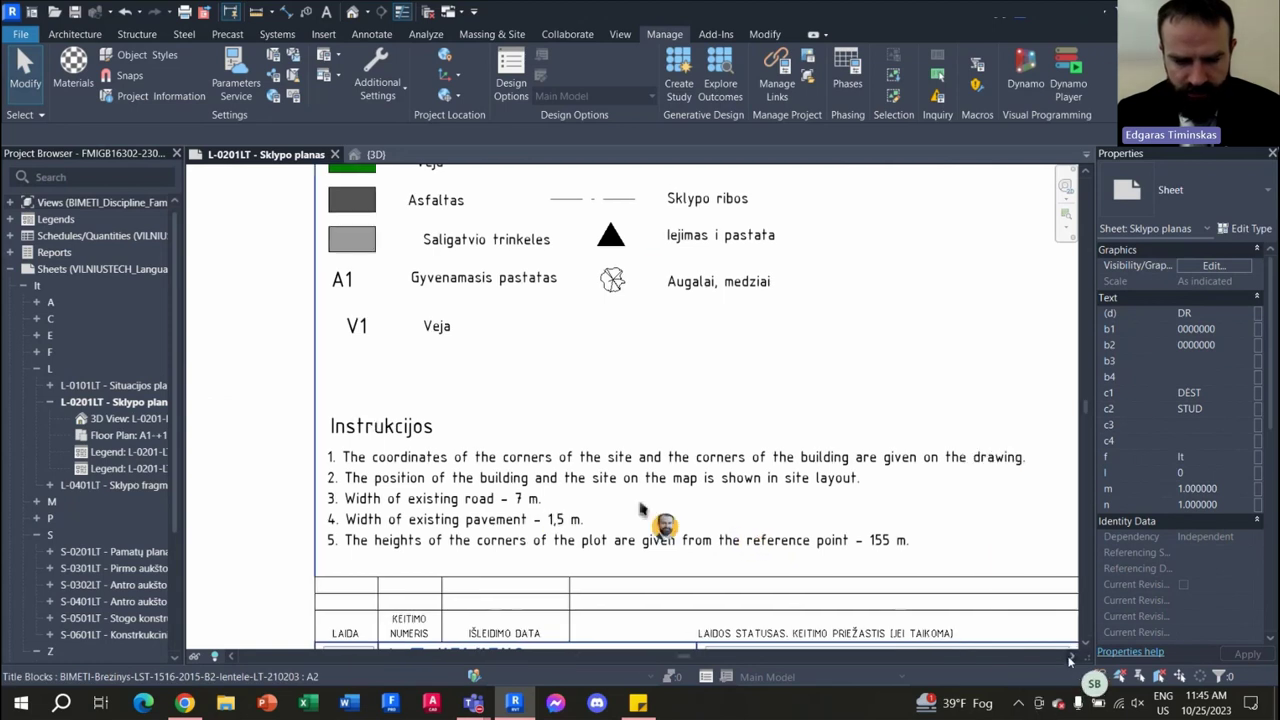
pyautogui.hscroll(2, 1066, 668)
pyautogui.click(512, 505)
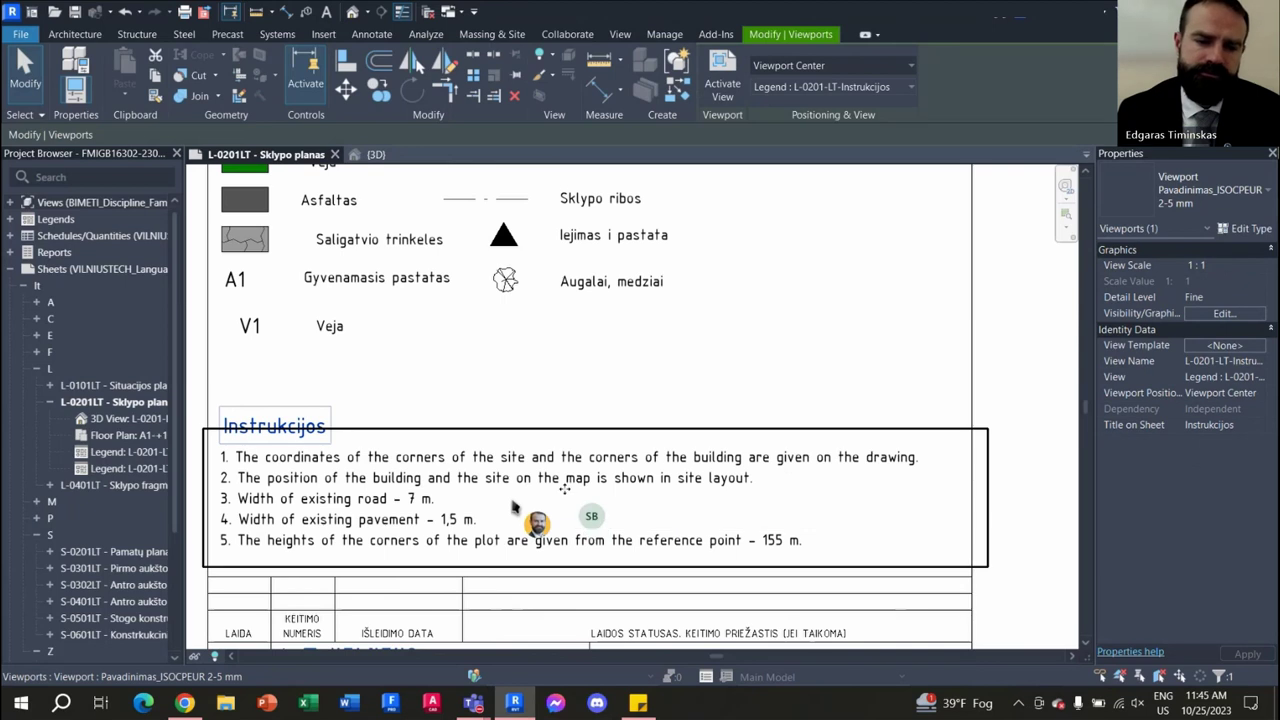
pyautogui.doubleClick(511, 502)
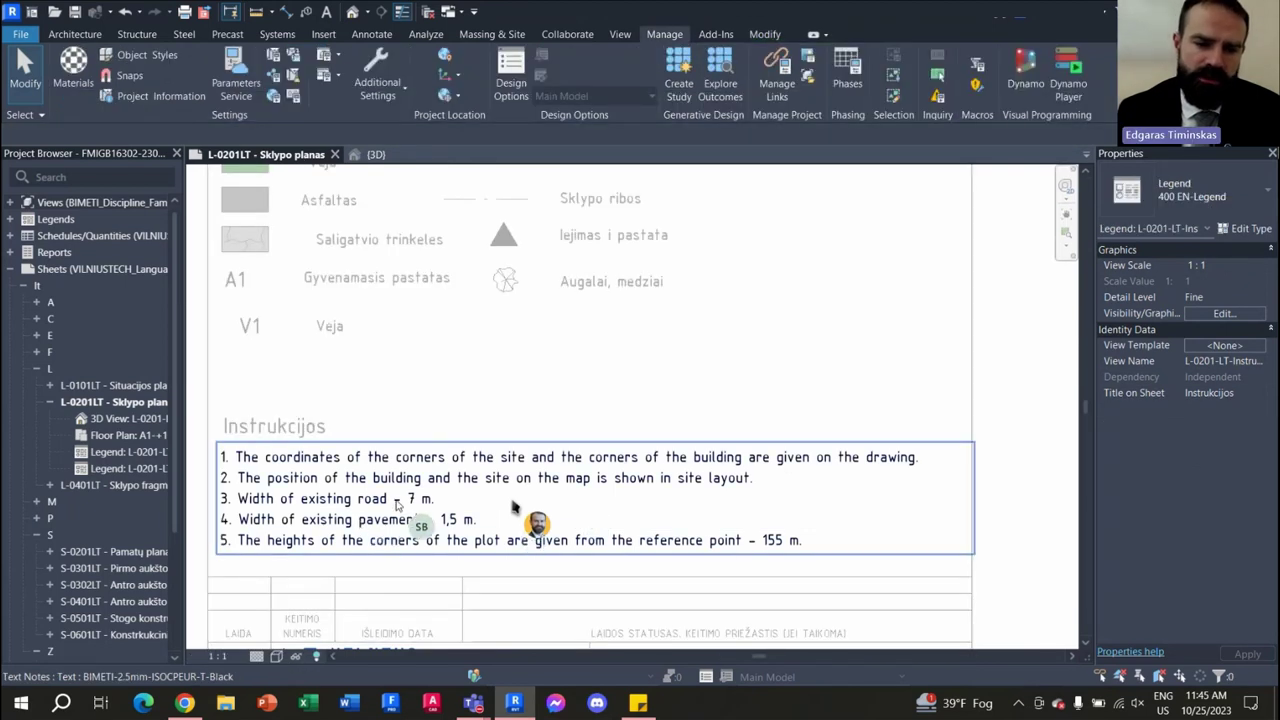
# - Select all of the instruction note text, then switch to the Trimble Connect sheet in Chrome
pyautogui.click(410, 500)
pyautogui.doubleClick(511, 505)
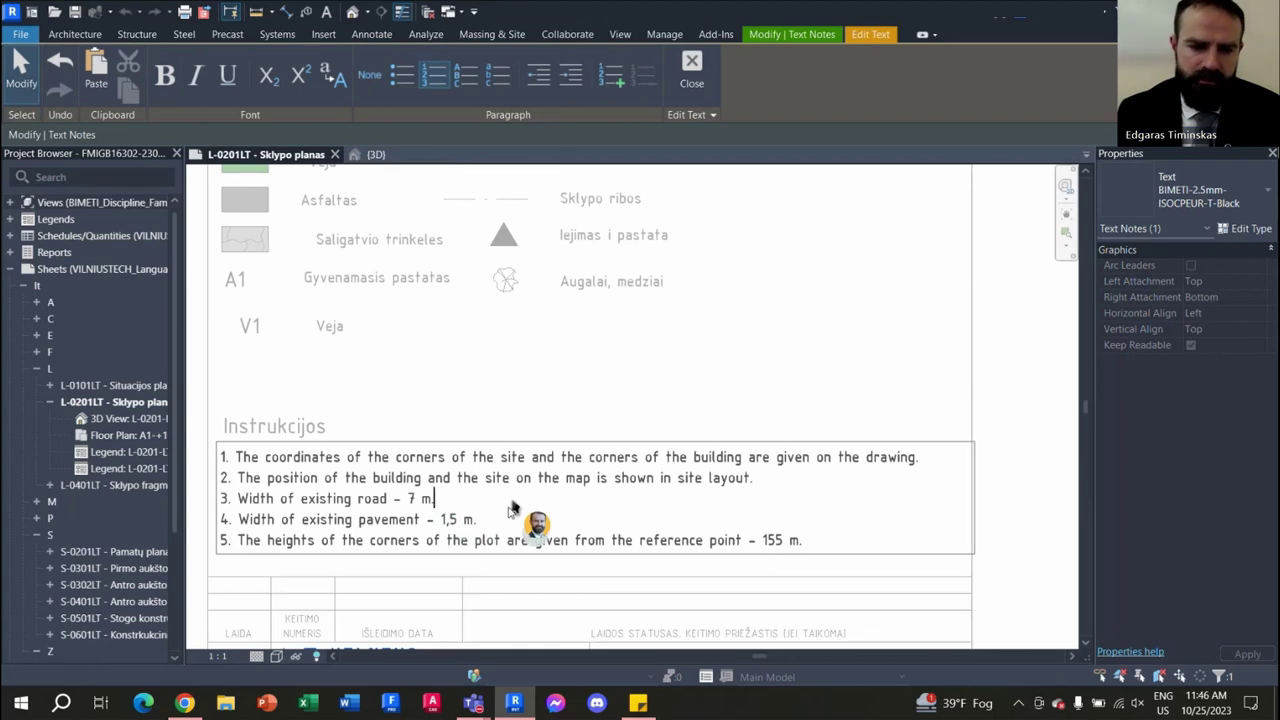
pyautogui.hotkey('ctrl', 'a')
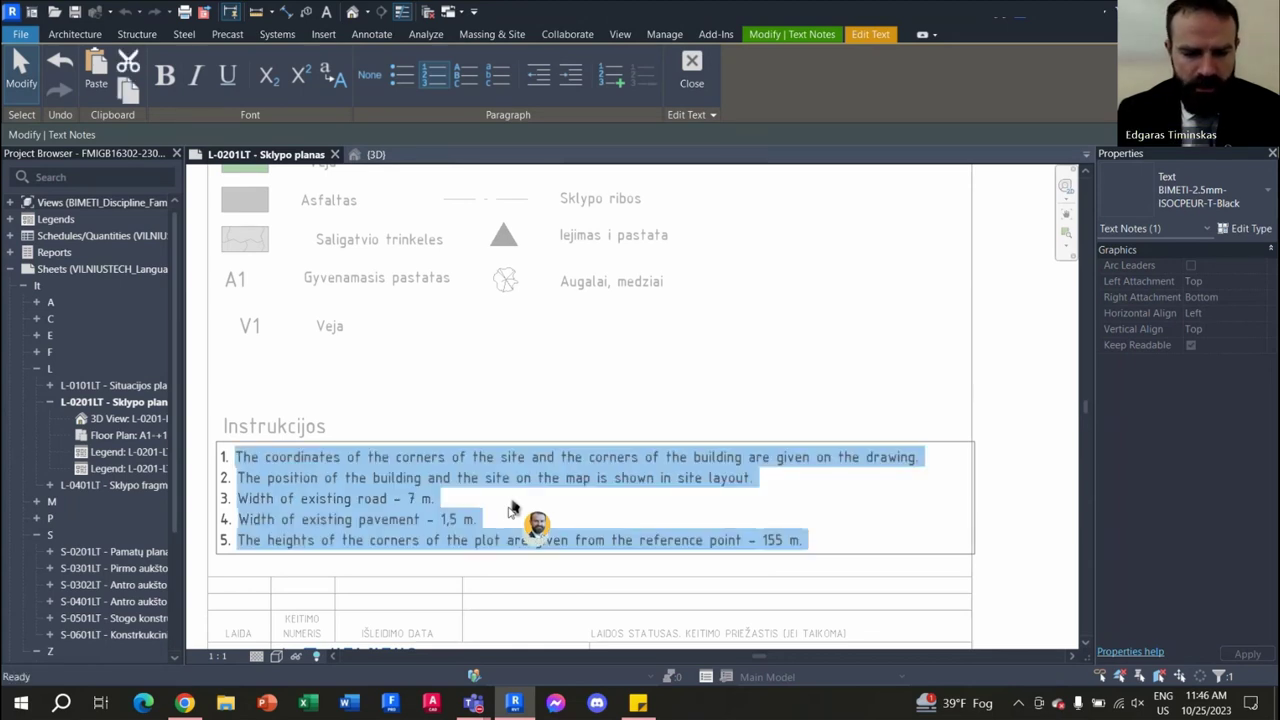
pyautogui.click(510, 504)
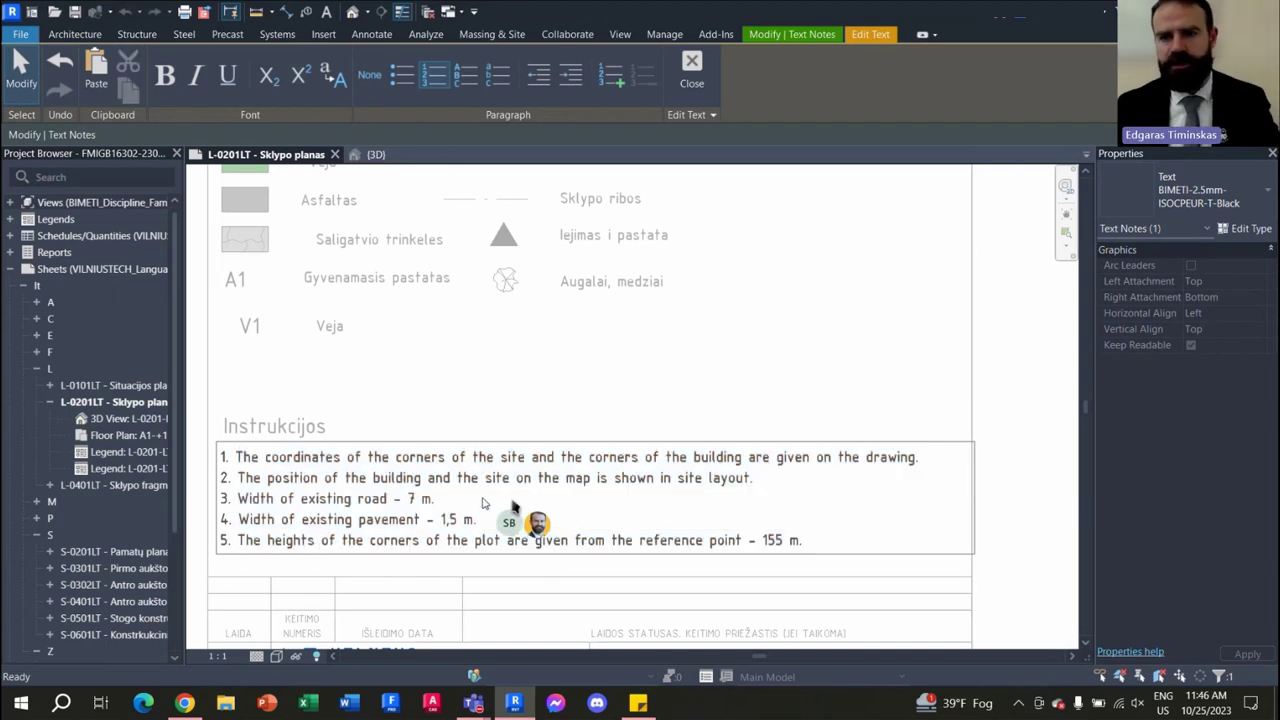
pyautogui.hotkey('alt', 'Tab')
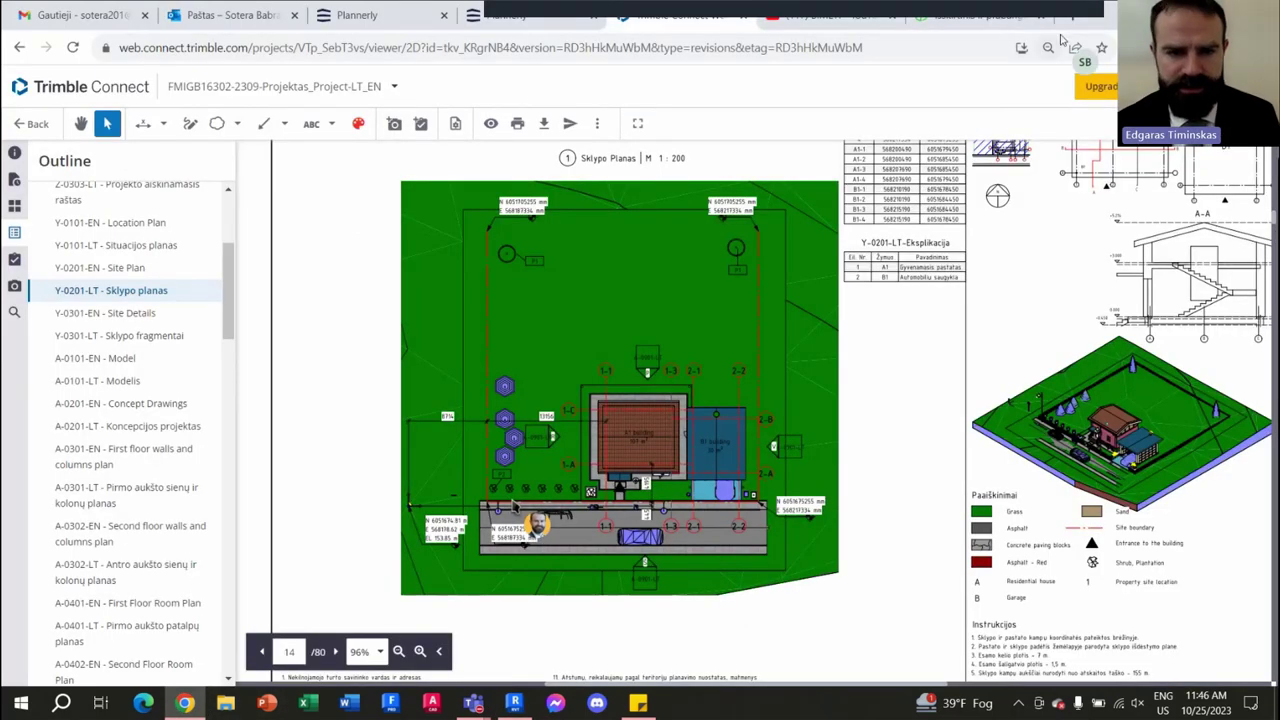
# - Run a Google search for 'deepl' from a new Chrome tab
pyautogui.click(1069, 20)
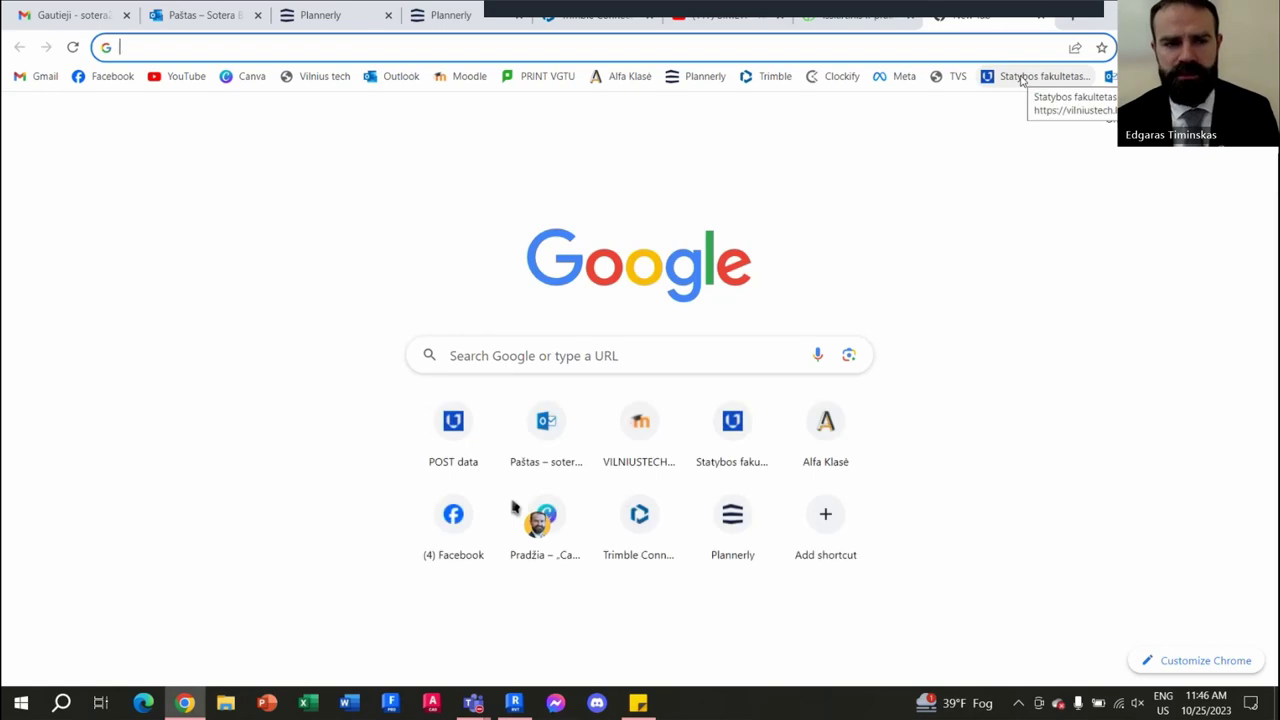
pyautogui.write('default tra')
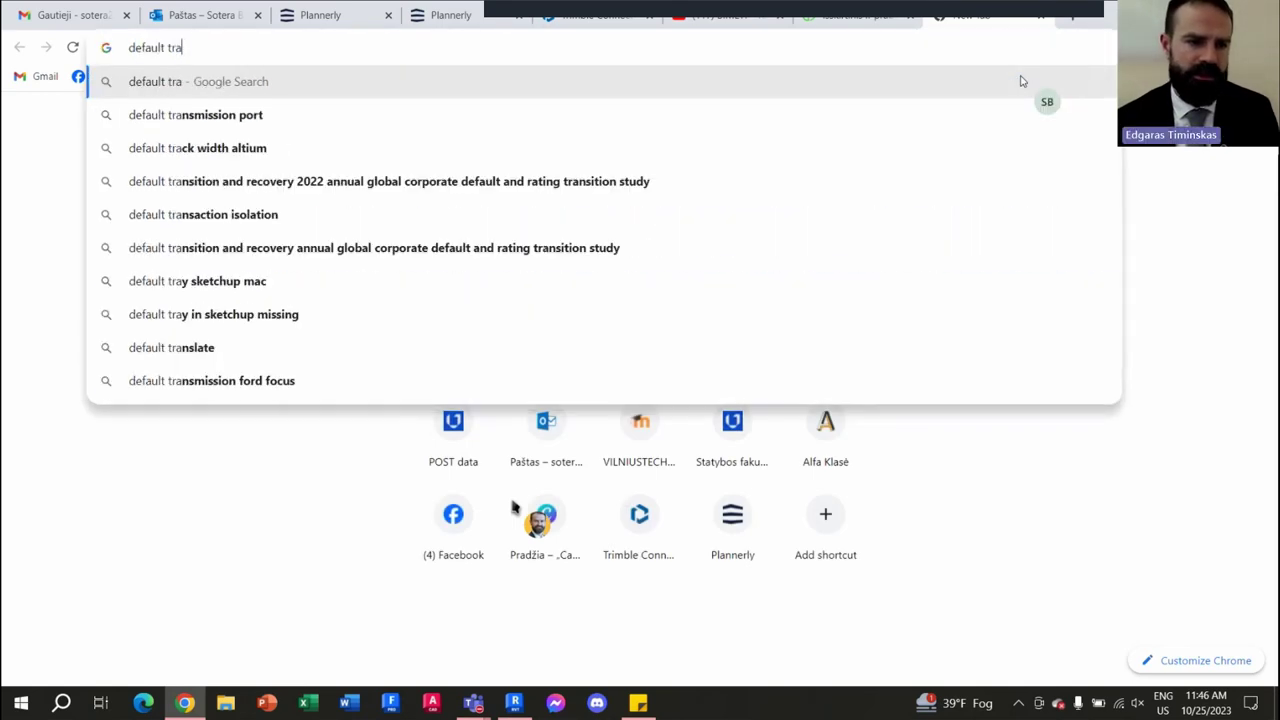
pyautogui.write('ns')
pyautogui.press('BackSpace')
pyautogui.press('BackSpace')
pyautogui.press('BackSpace')
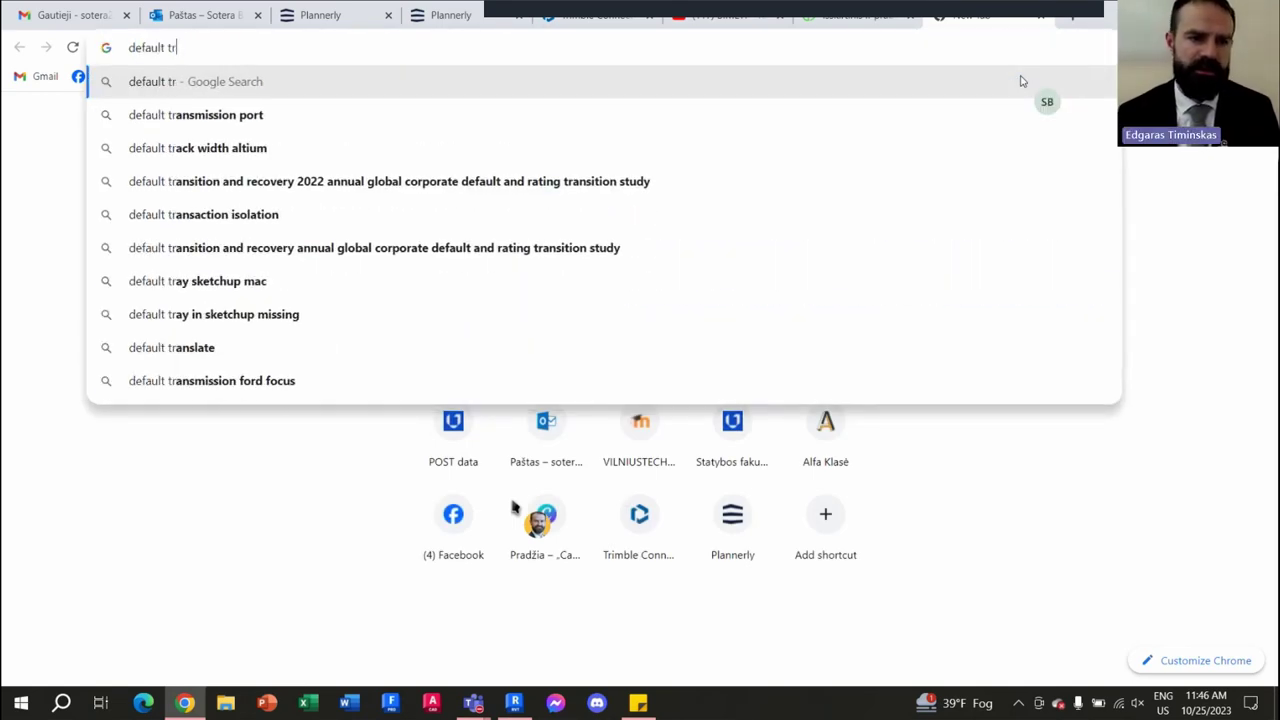
pyautogui.press('BackSpace')
pyautogui.press('BackSpace')
pyautogui.press('BackSpace')
pyautogui.press('BackSpace')
pyautogui.press('BackSpace')
pyautogui.press('BackSpace')
pyautogui.press('BackSpace')
pyautogui.write('ee')
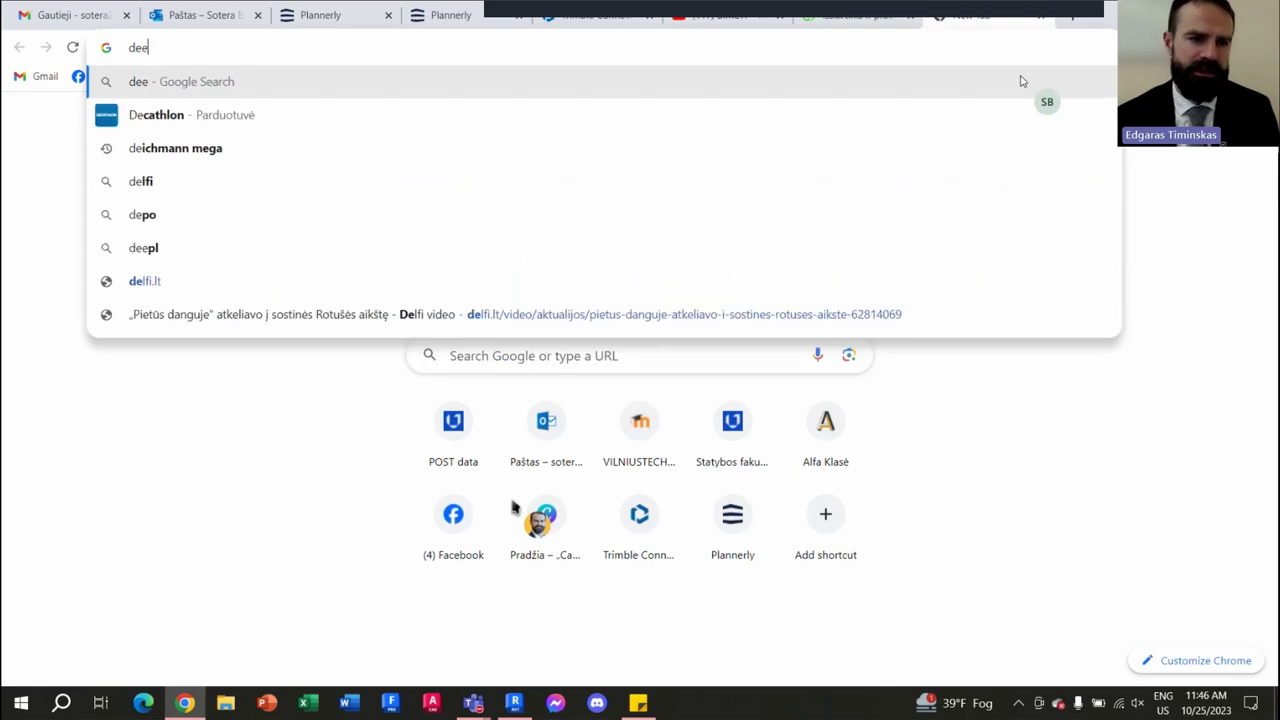
pyautogui.write('fault')
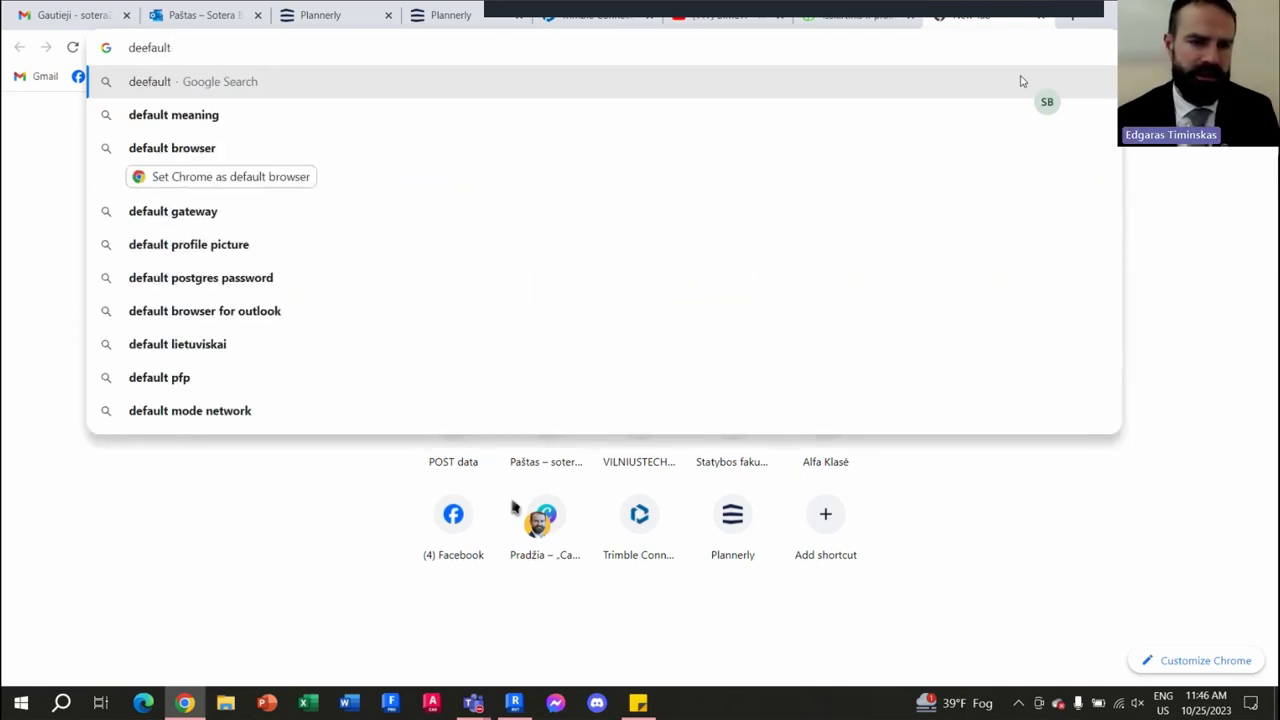
pyautogui.press('BackSpace')
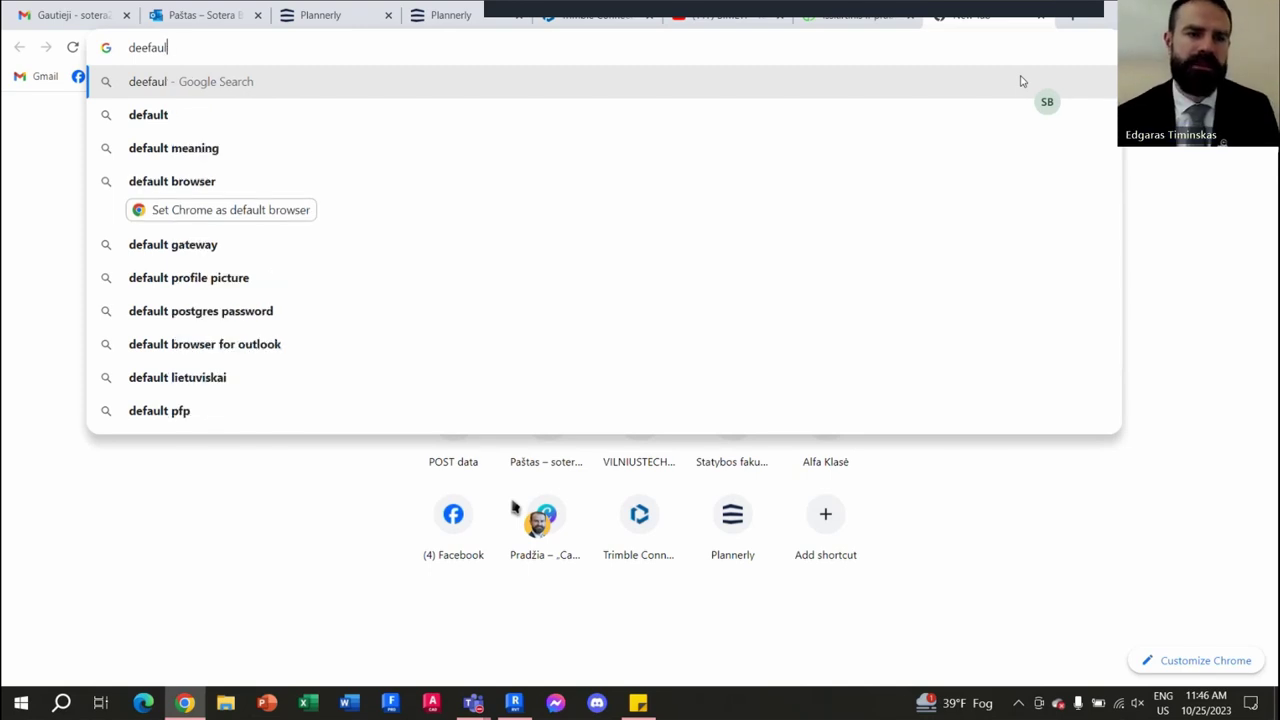
pyautogui.press('BackSpace')
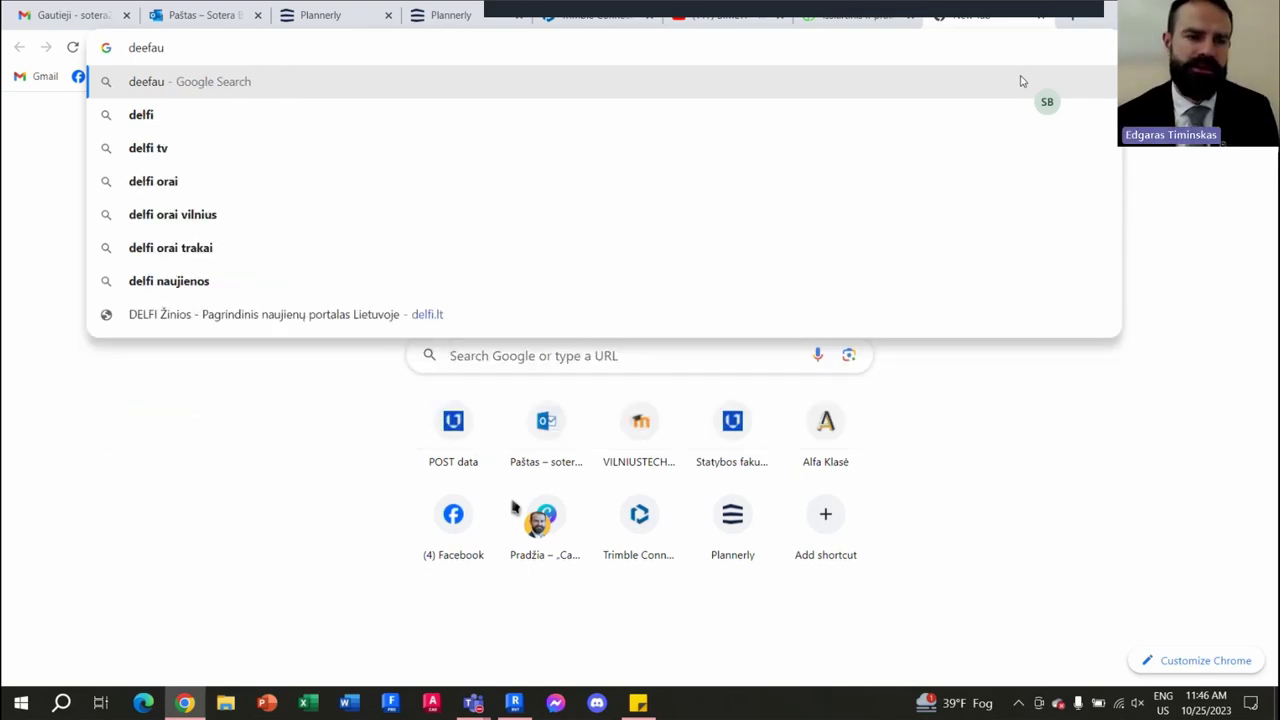
pyautogui.press('BackSpace')
pyautogui.press('BackSpace')
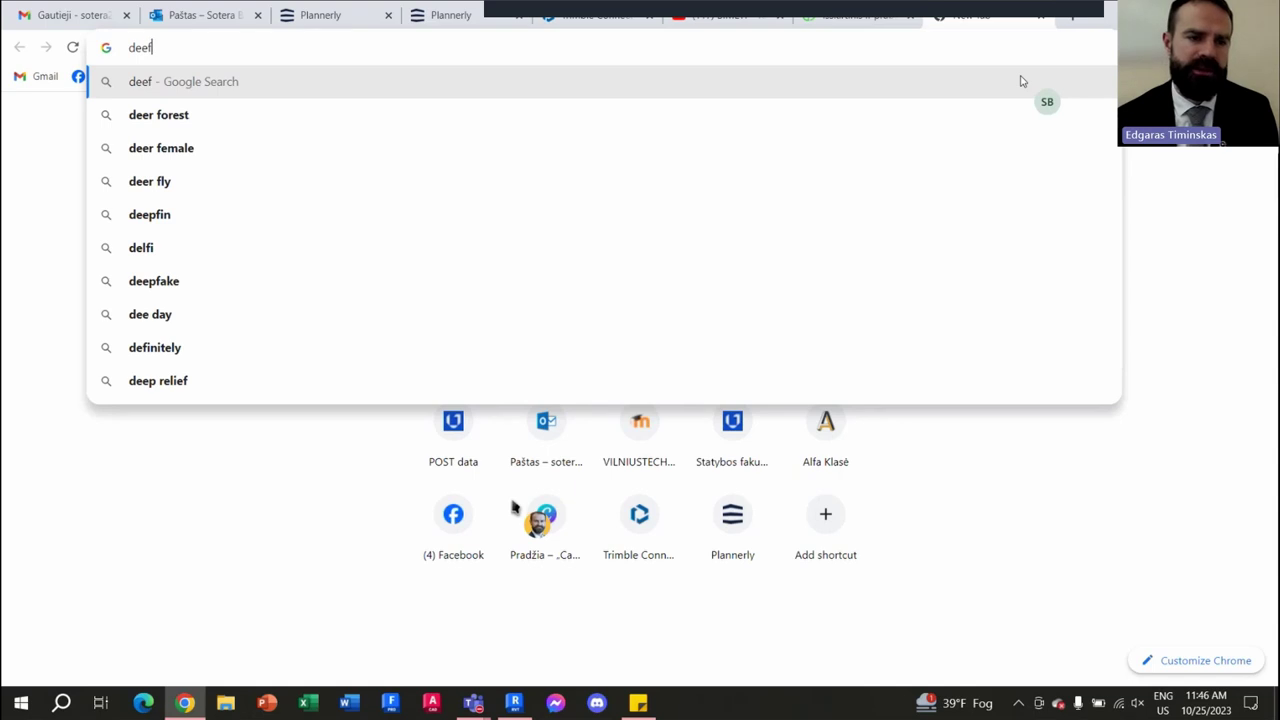
pyautogui.press('BackSpace')
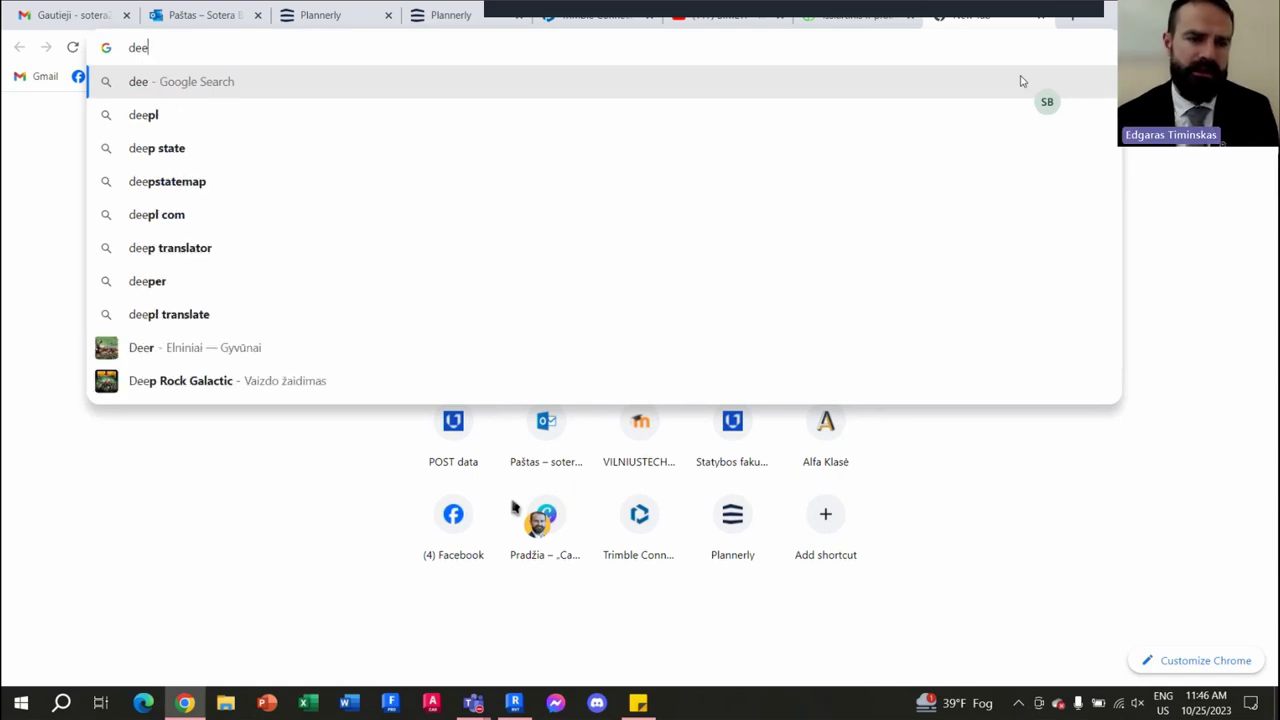
pyautogui.write('pl')
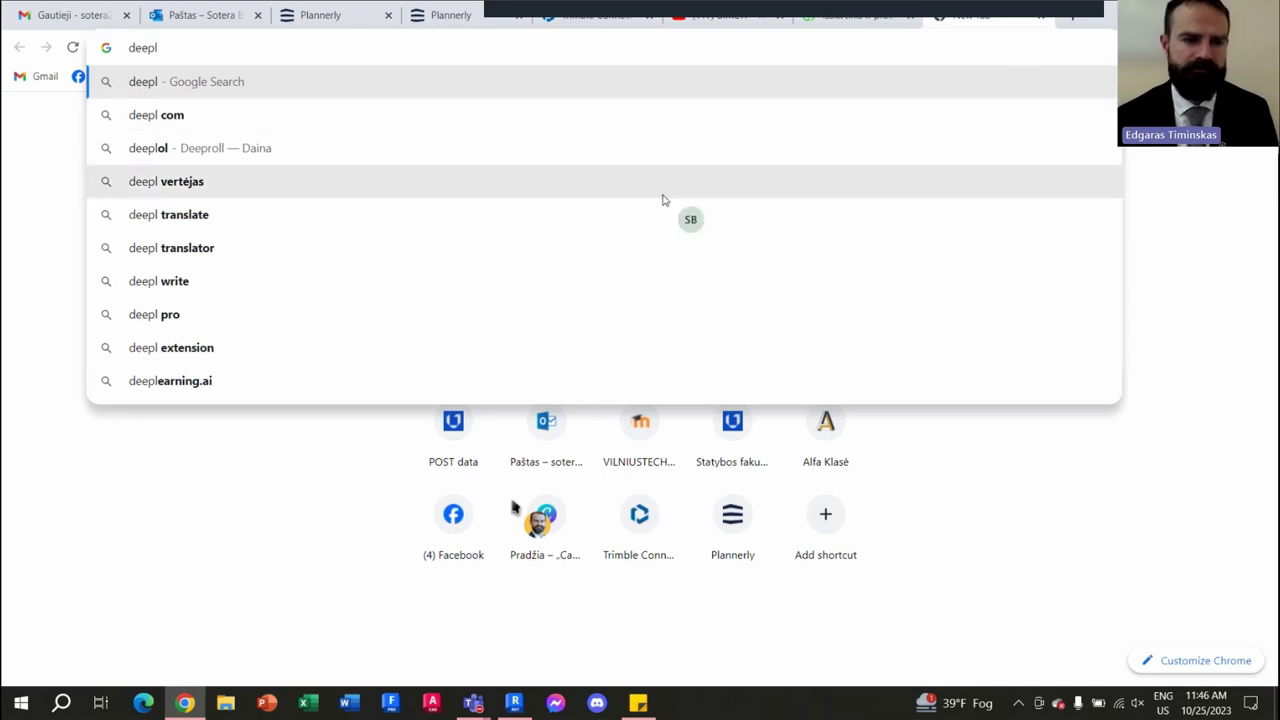
pyautogui.press('Return')
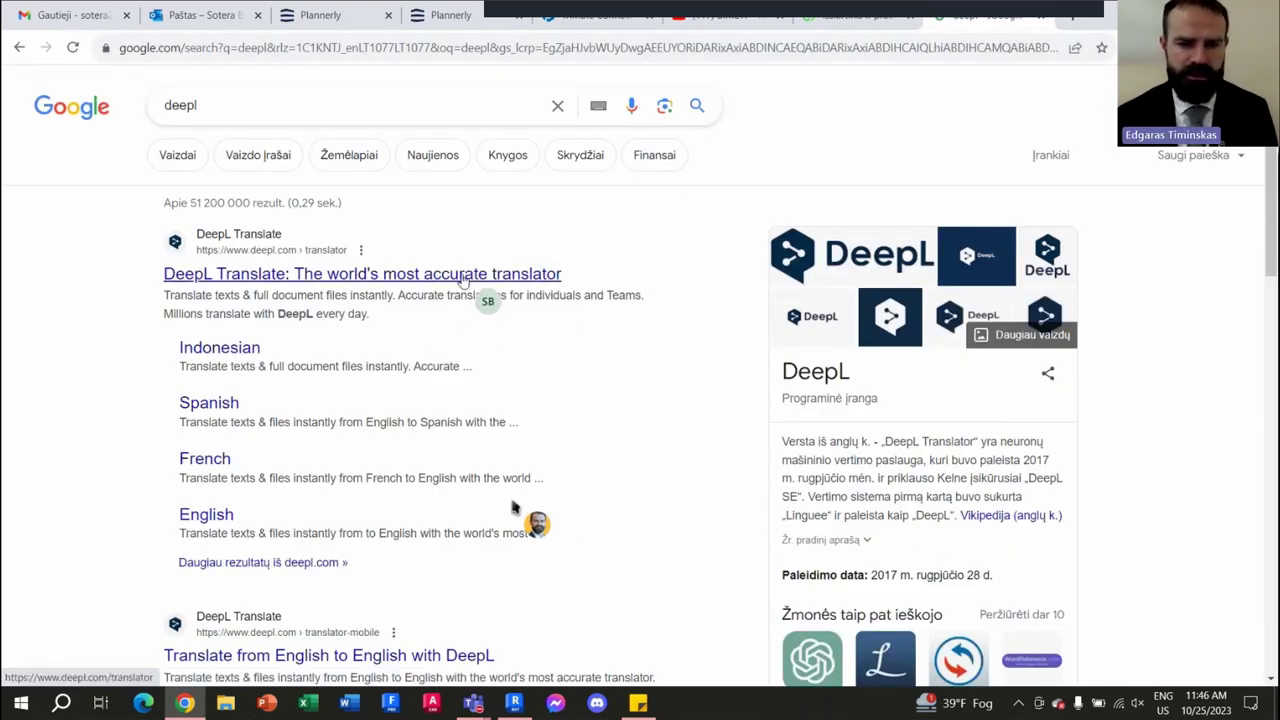
# - Paste the English site-plan notes into DeepL Translate, accept cookies, and copy the Lithuanian result
pyautogui.click(463, 276)
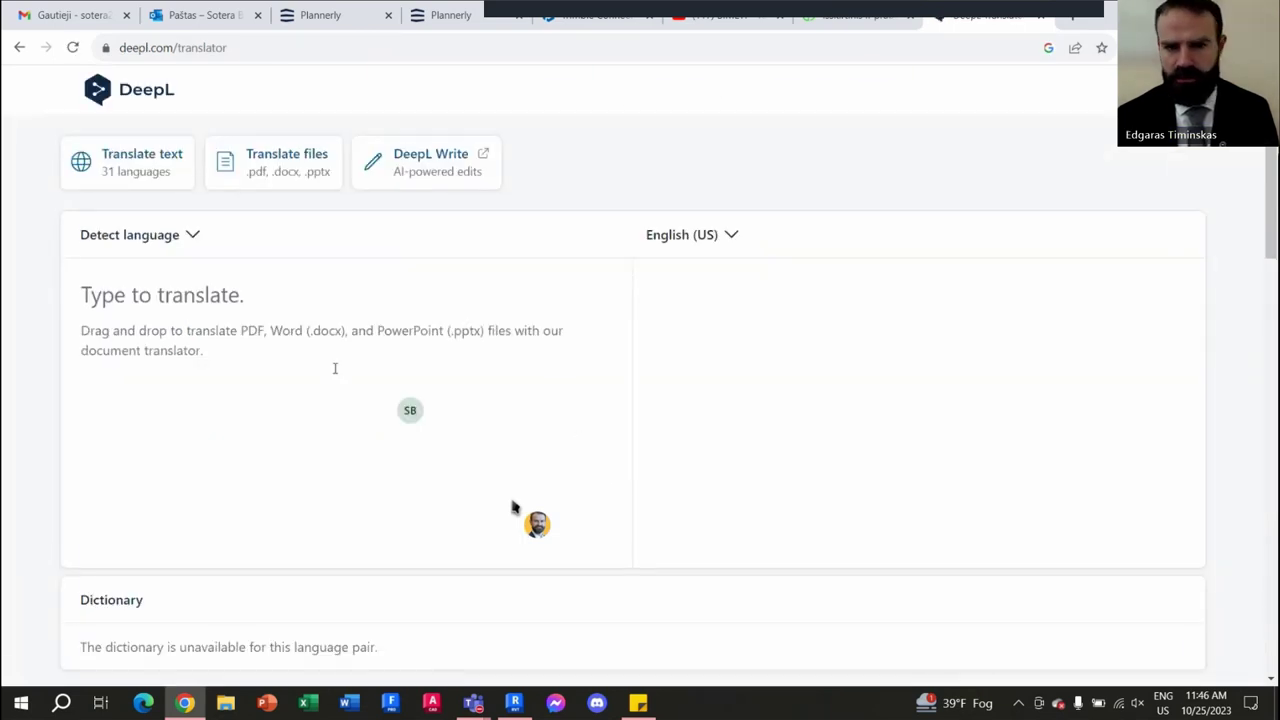
pyautogui.hotkey('ctrl', 'v')
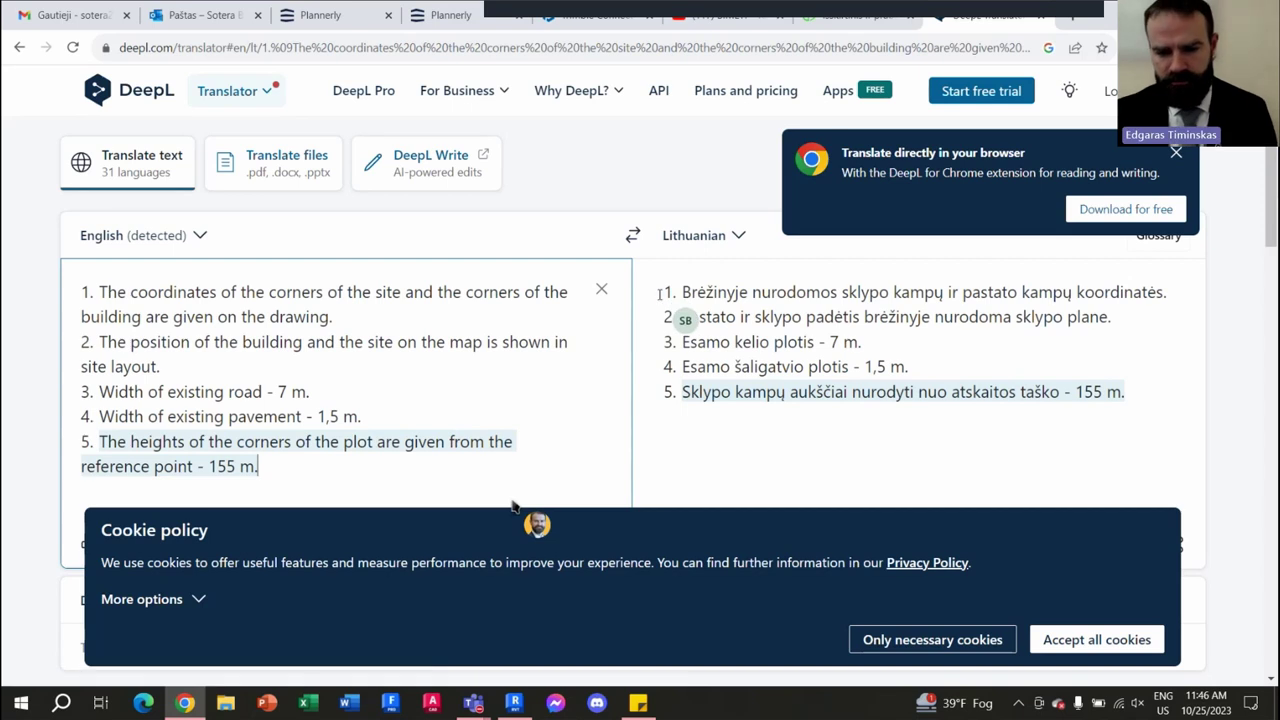
pyautogui.moveTo(657, 289); pyautogui.dragTo(1135, 605)
pyautogui.click(1125, 643)
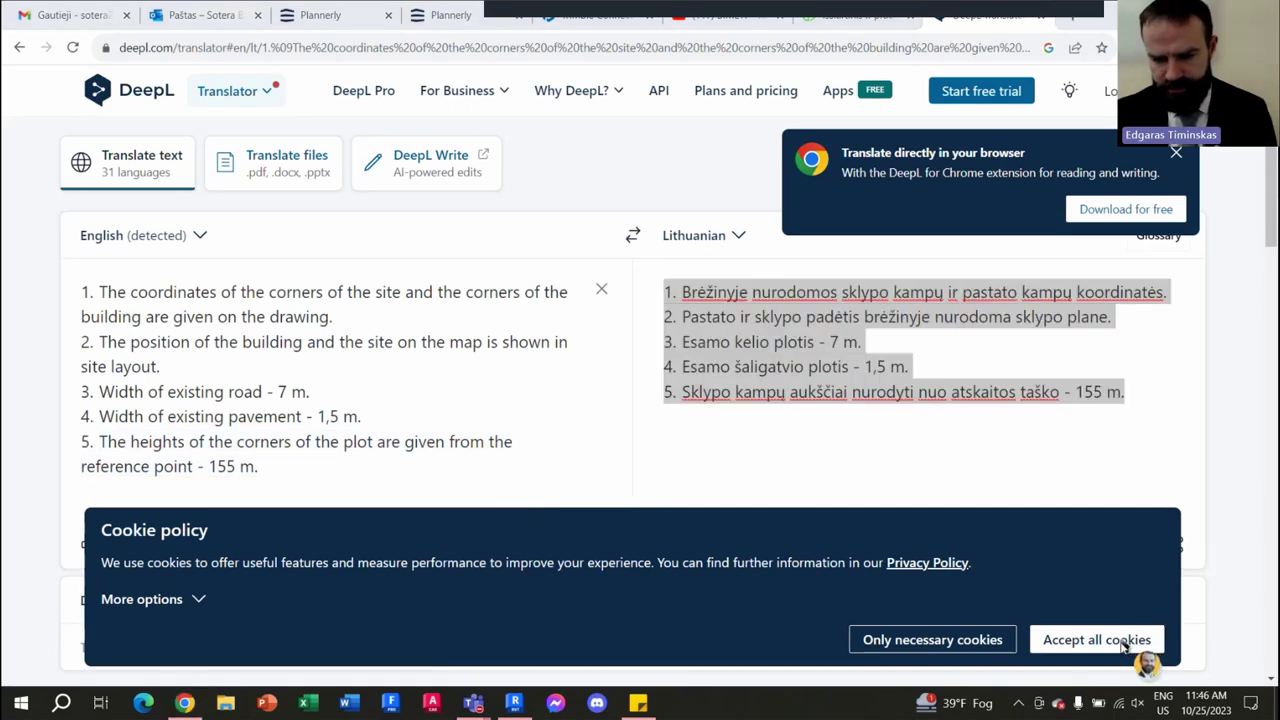
pyautogui.click(1088, 640)
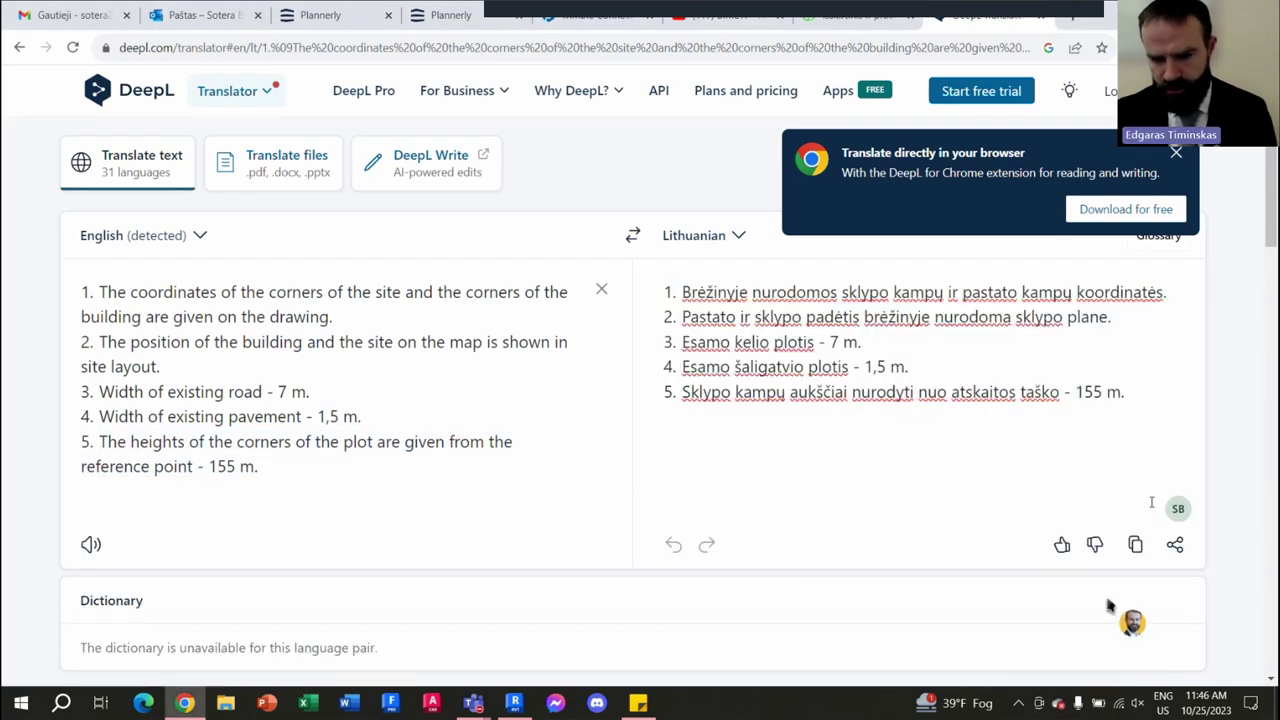
pyautogui.click(1137, 546)
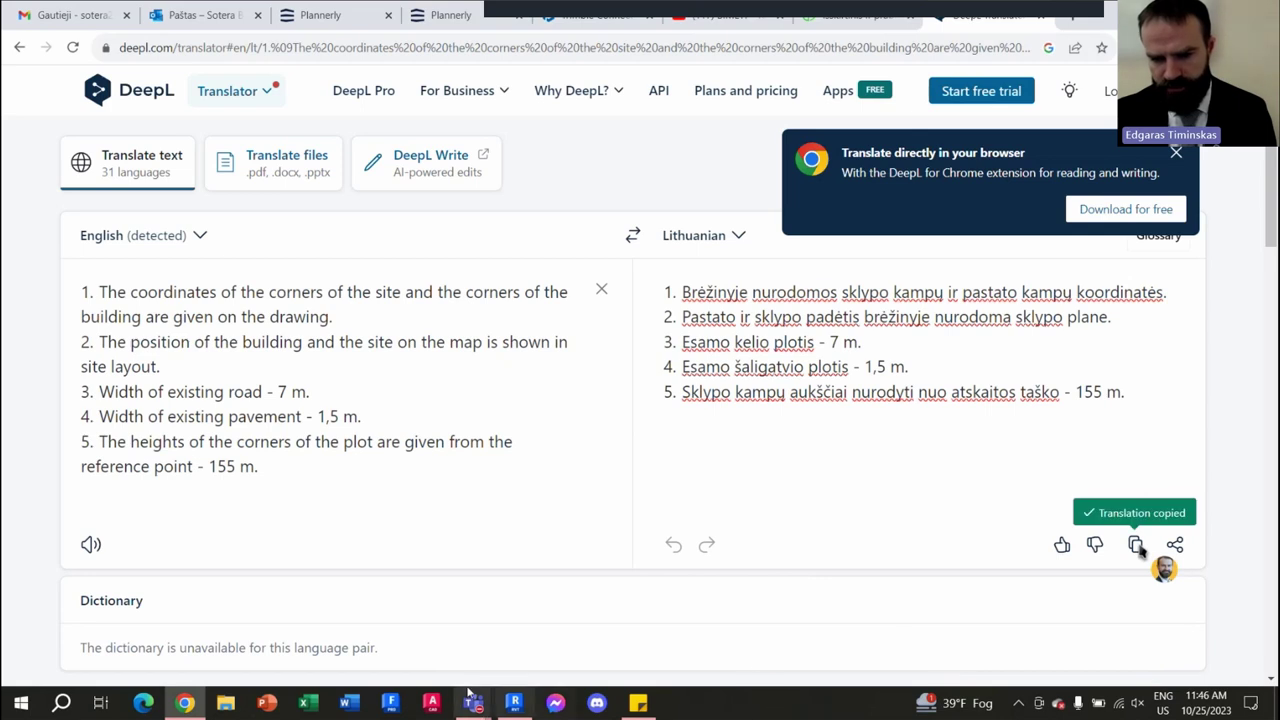
# - Replace the English instruction note with the Lithuanian translation, formatted as a numbered list
pyautogui.click(514, 703)
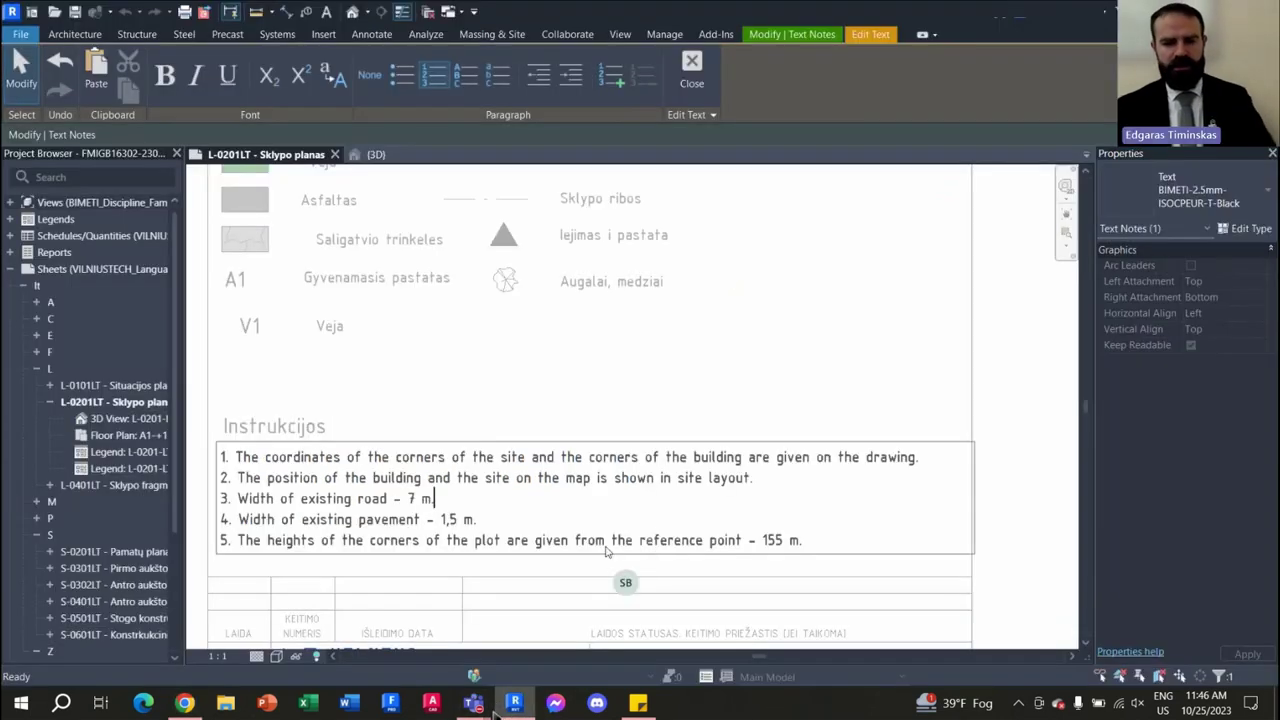
pyautogui.moveTo(808, 540)
pyautogui.mouseDown()
pyautogui.moveTo(606, 537)
pyautogui.moveTo(249, 489)
pyautogui.moveTo(200, 460)
pyautogui.mouseUp()
pyautogui.hotkey('ctrl', 'v')
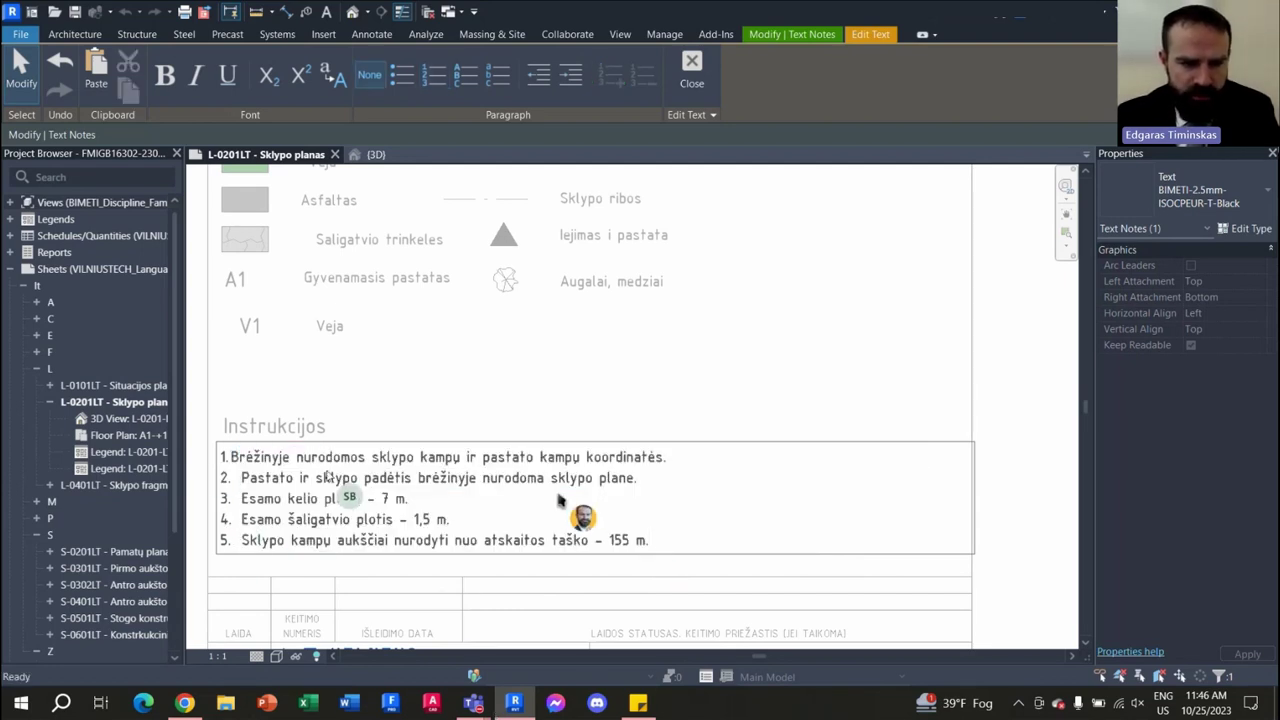
pyautogui.hotkey('ctrl', 'a')
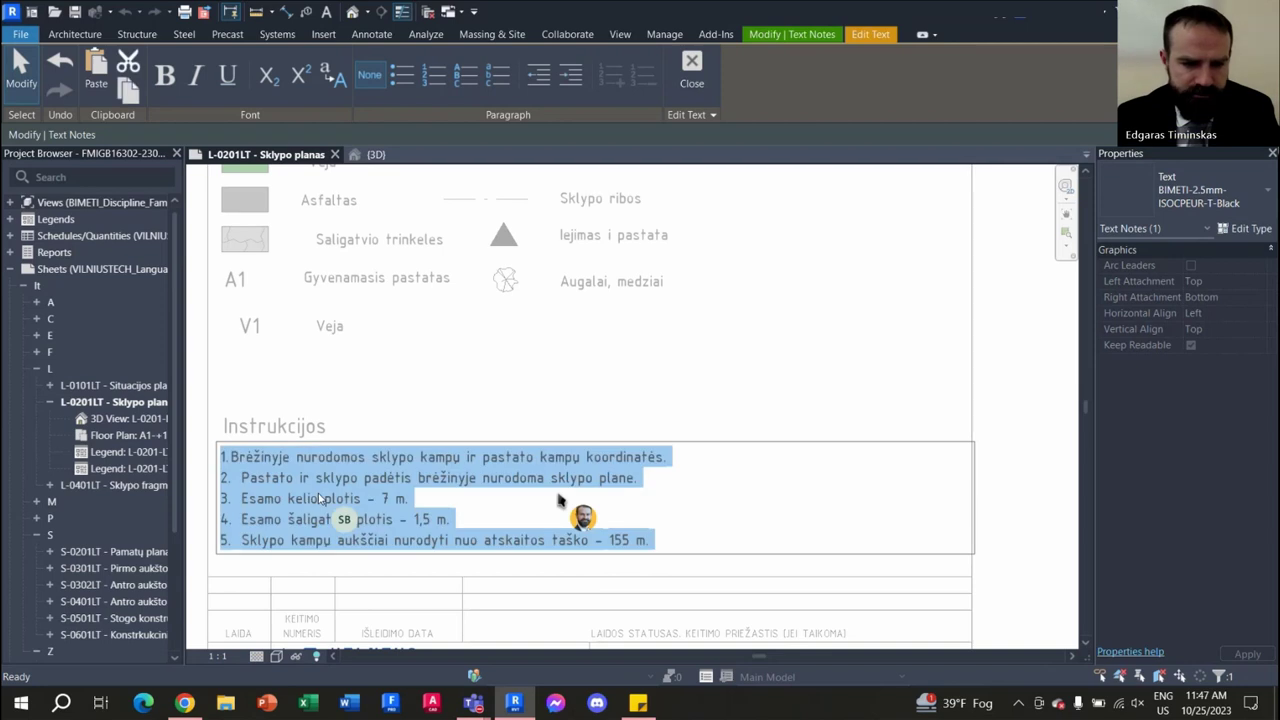
pyautogui.click(432, 78)
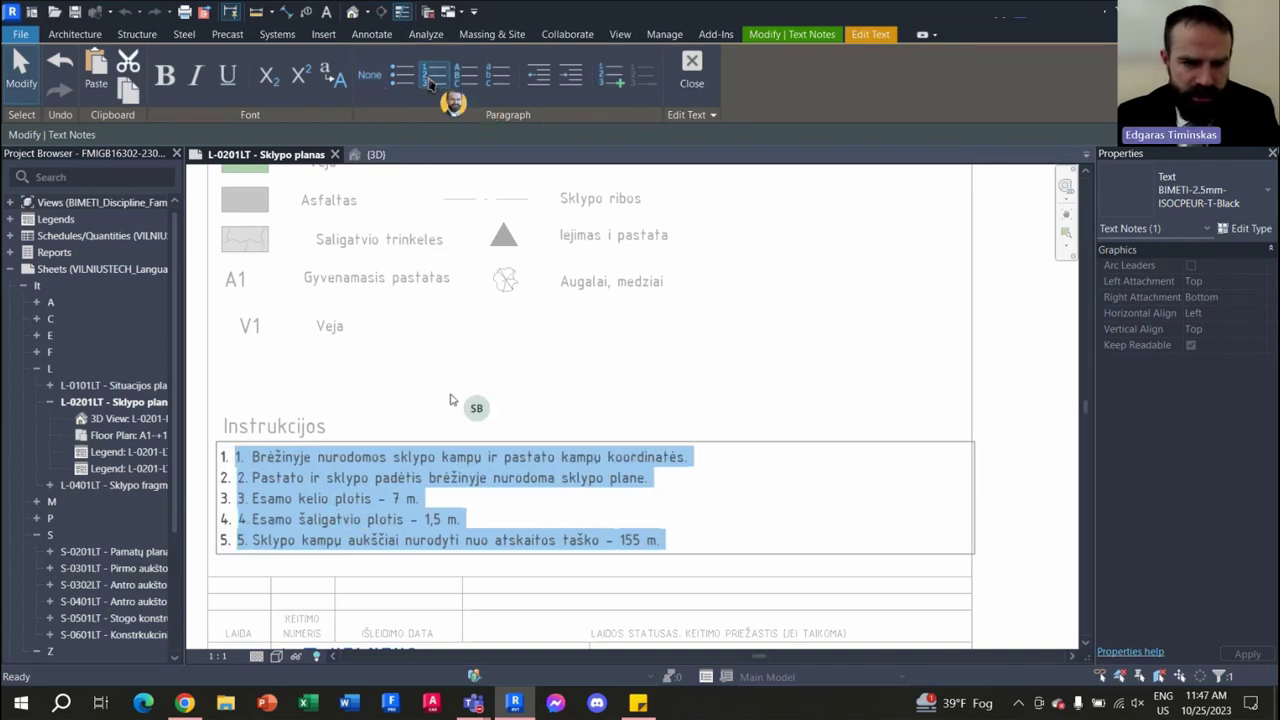
# - Remove the duplicated numbers left at the start of the note's five lines
pyautogui.click(254, 540)
pyautogui.press('BackSpace')
pyautogui.press('BackSpace')
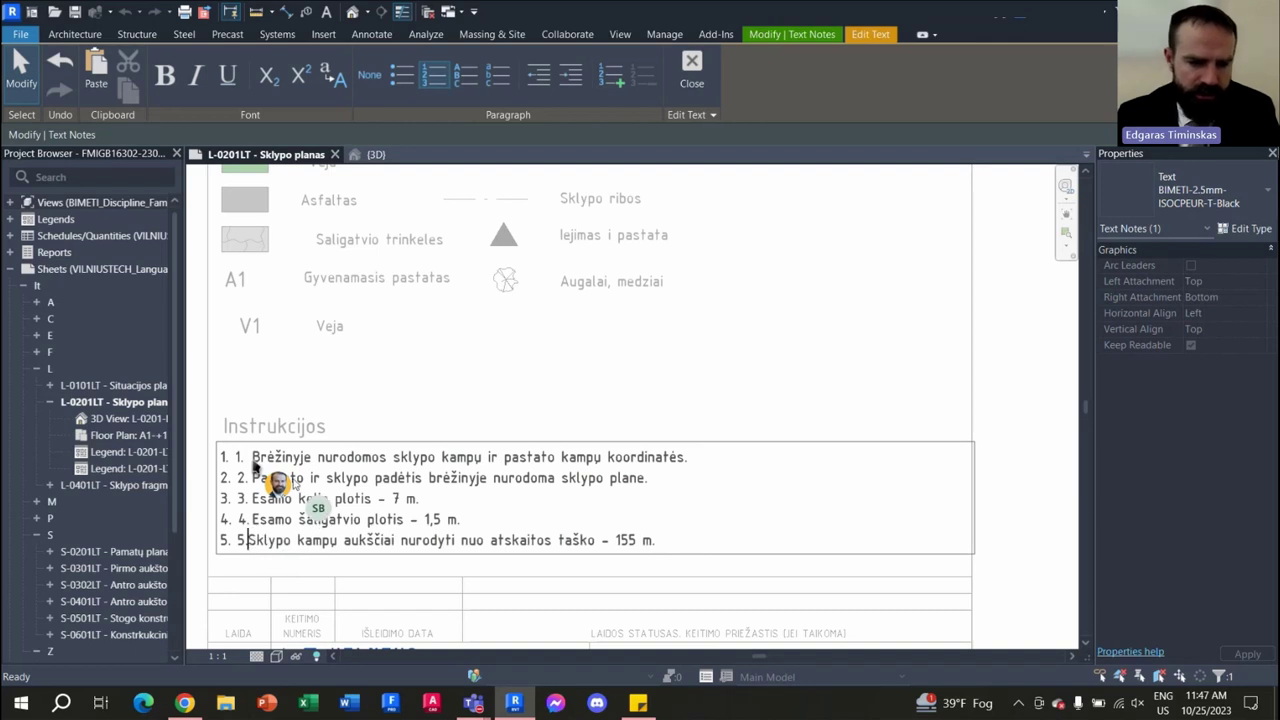
pyautogui.press('BackSpace')
pyautogui.press('BackSpace')
pyautogui.press('BackSpace')
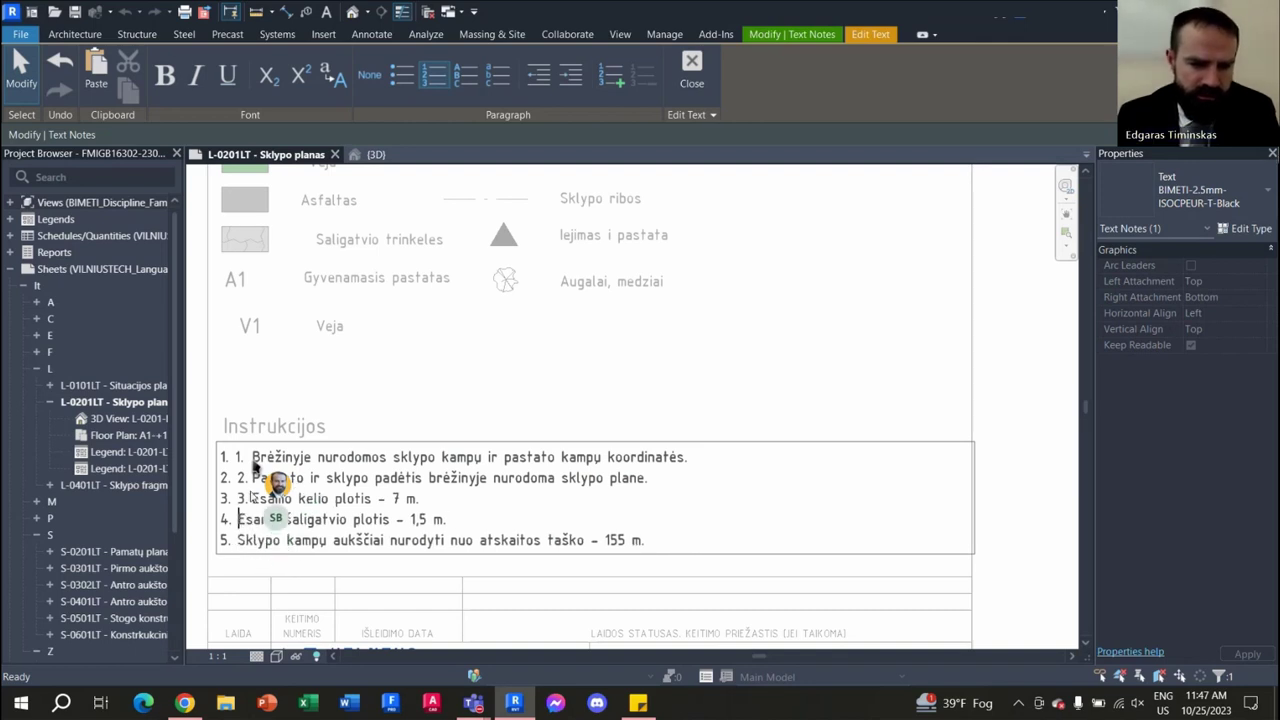
pyautogui.click(252, 498)
pyautogui.press('BackSpace')
pyautogui.press('BackSpace')
pyautogui.press('BackSpace')
pyautogui.click(254, 467)
pyautogui.press('BackSpace')
pyautogui.press('BackSpace')
pyautogui.press('BackSpace')
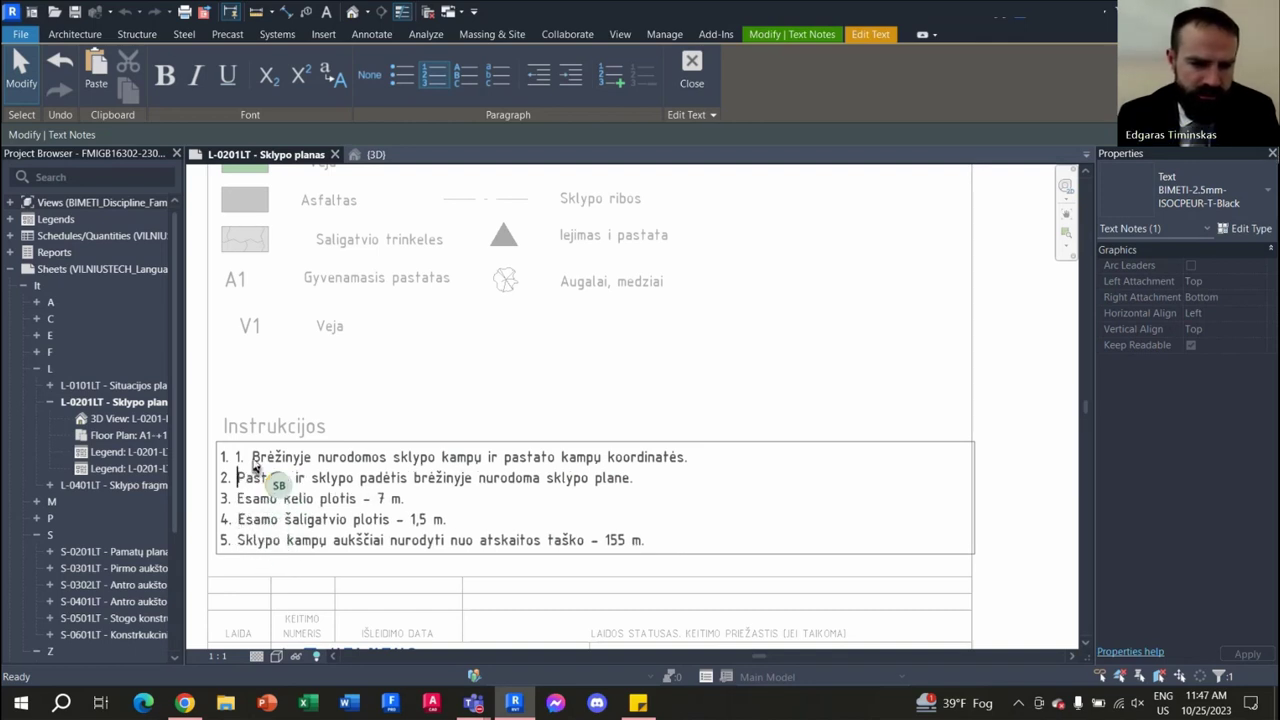
pyautogui.click(253, 460)
pyautogui.press('BackSpace')
pyautogui.press('BackSpace')
pyautogui.press('BackSpace')
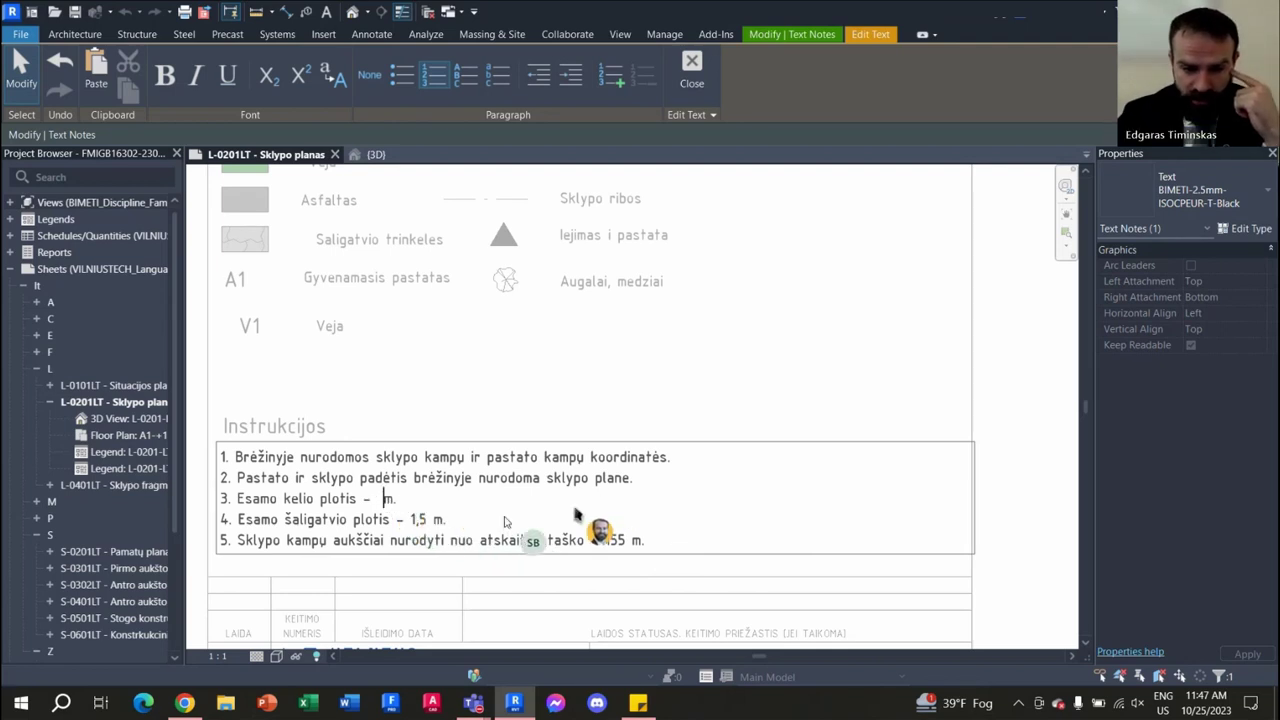
# - Fix the road and pavement width lines, entering 6 with a space before m
pyautogui.write('6')
pyautogui.click(424, 521)
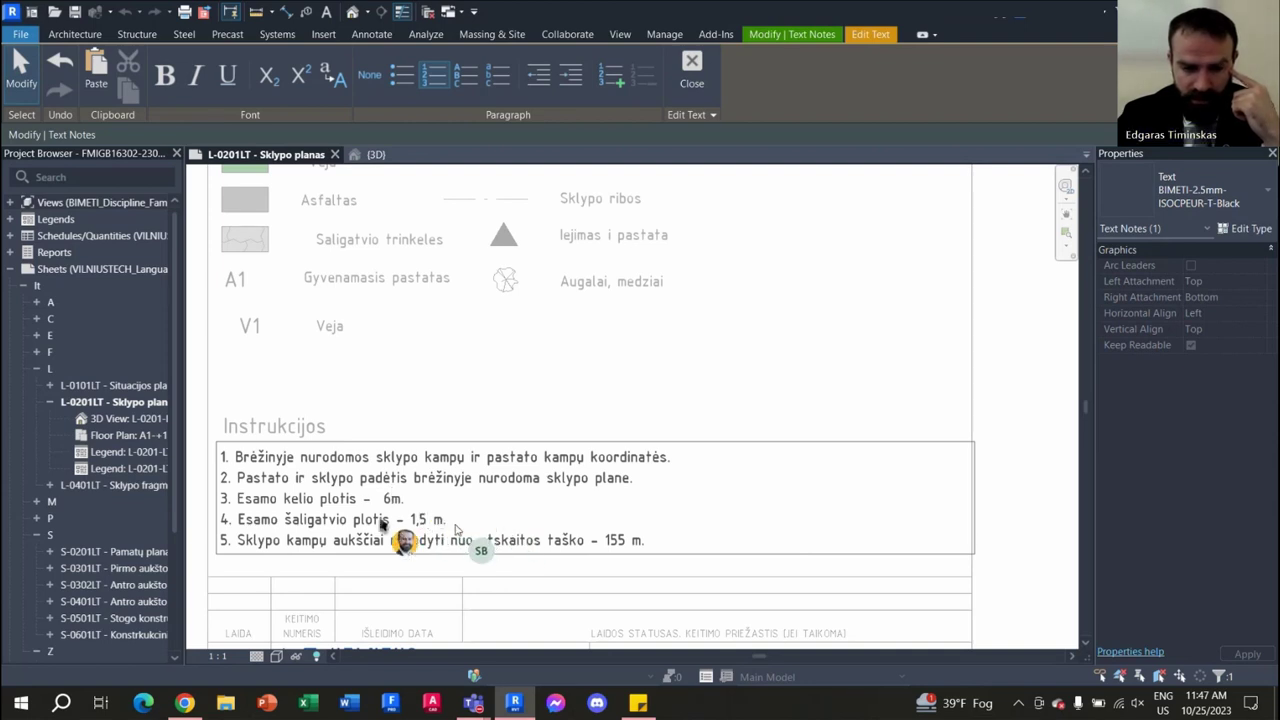
pyautogui.click(395, 499)
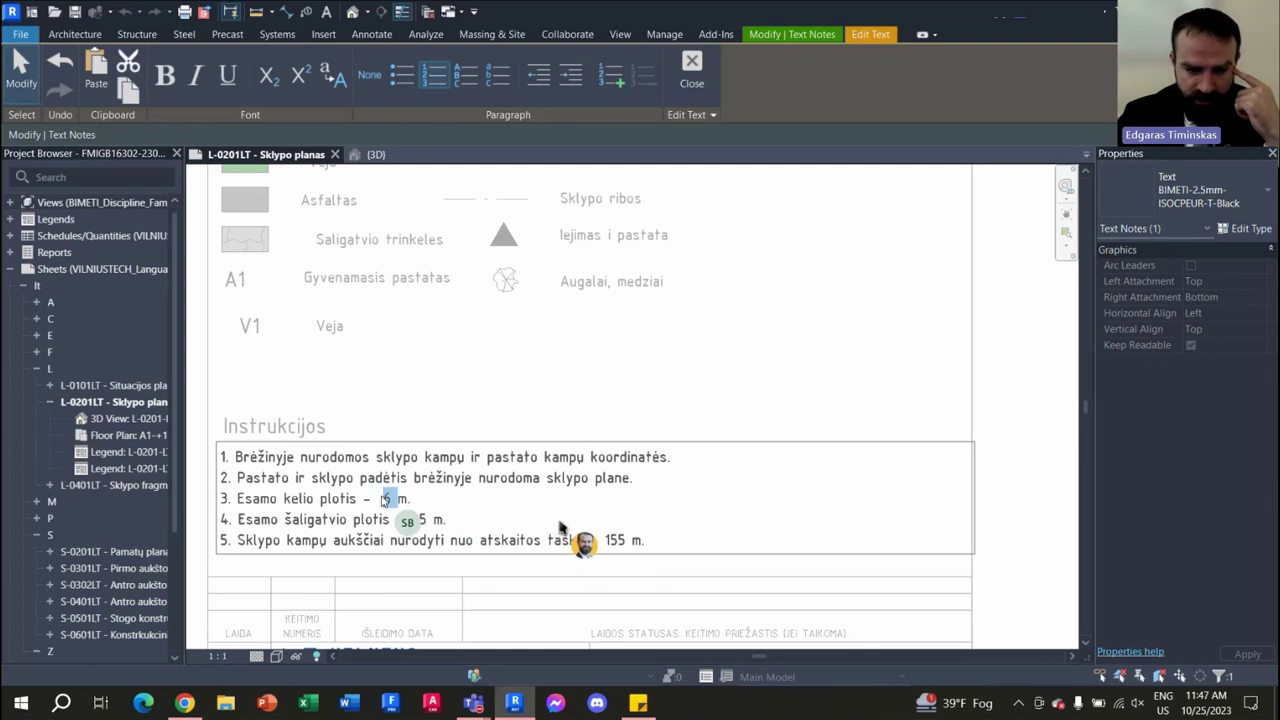
pyautogui.tripleClick(383, 505)
pyautogui.click(384, 505)
pyautogui.write('6')
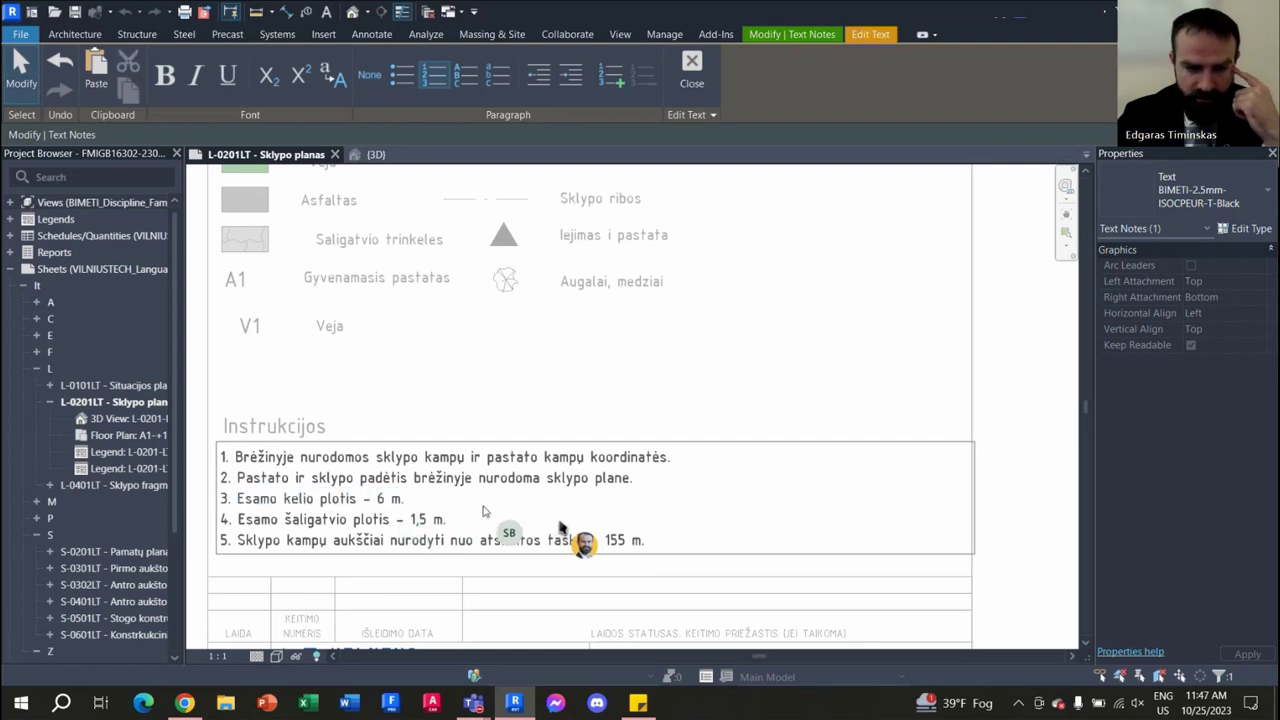
pyautogui.click(488, 519)
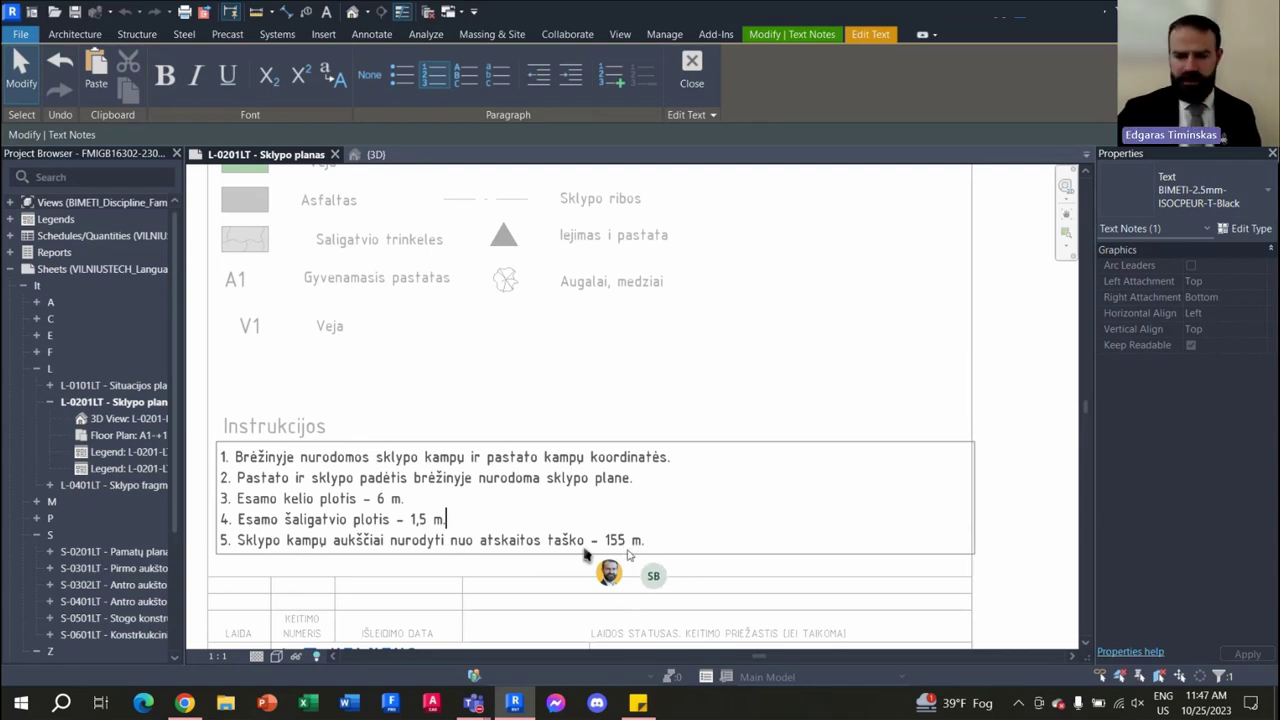
# - Finish the note, return to the sheet and zoom over the instructions and title block
pyautogui.click(627, 365)
pyautogui.doubleClick(627, 364)
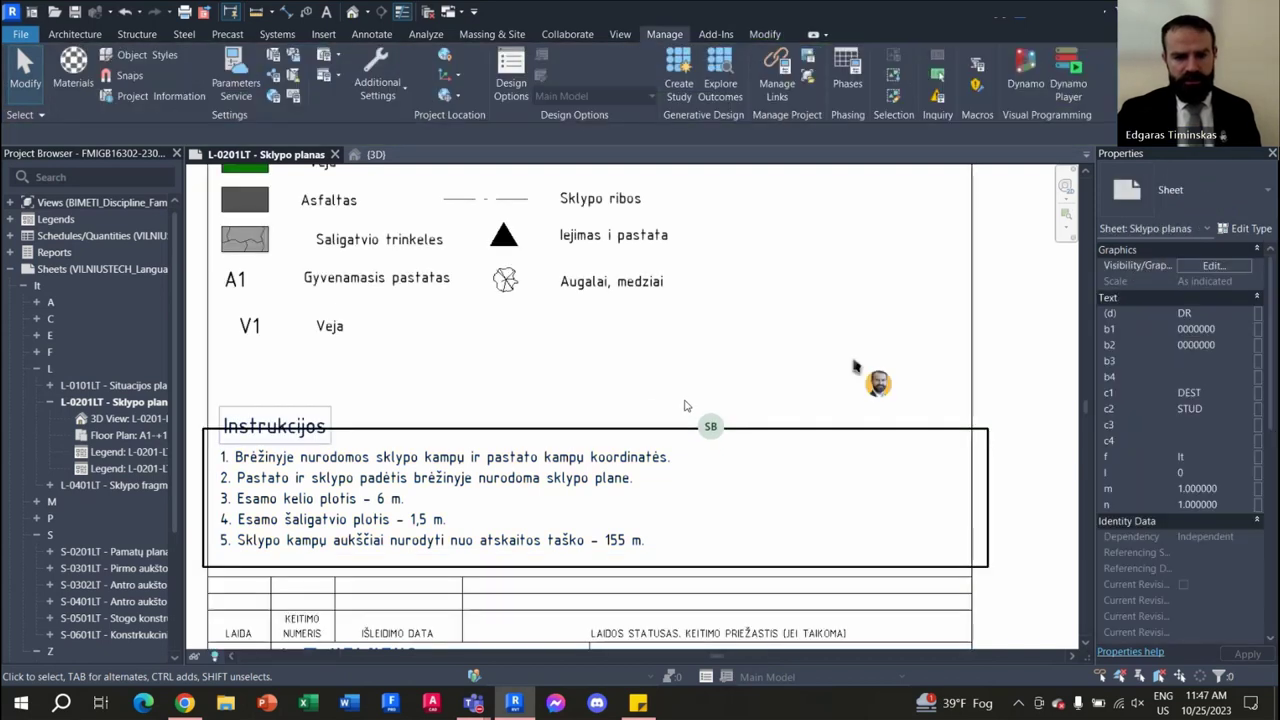
pyautogui.scroll(-1, 955, 440)
pyautogui.scroll(-1, 935, 465)
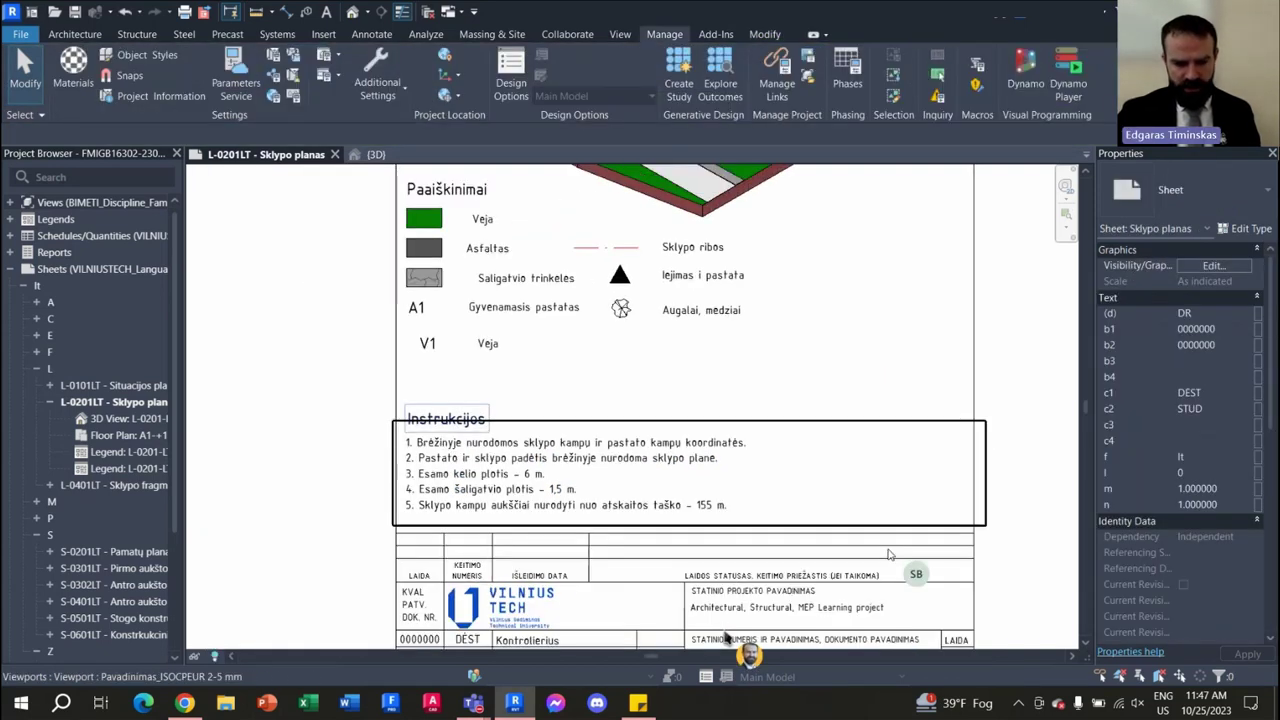
pyautogui.scroll(-1, 885, 545)
pyautogui.scroll(-2, 870, 567)
pyautogui.scroll(3, 820, 600)
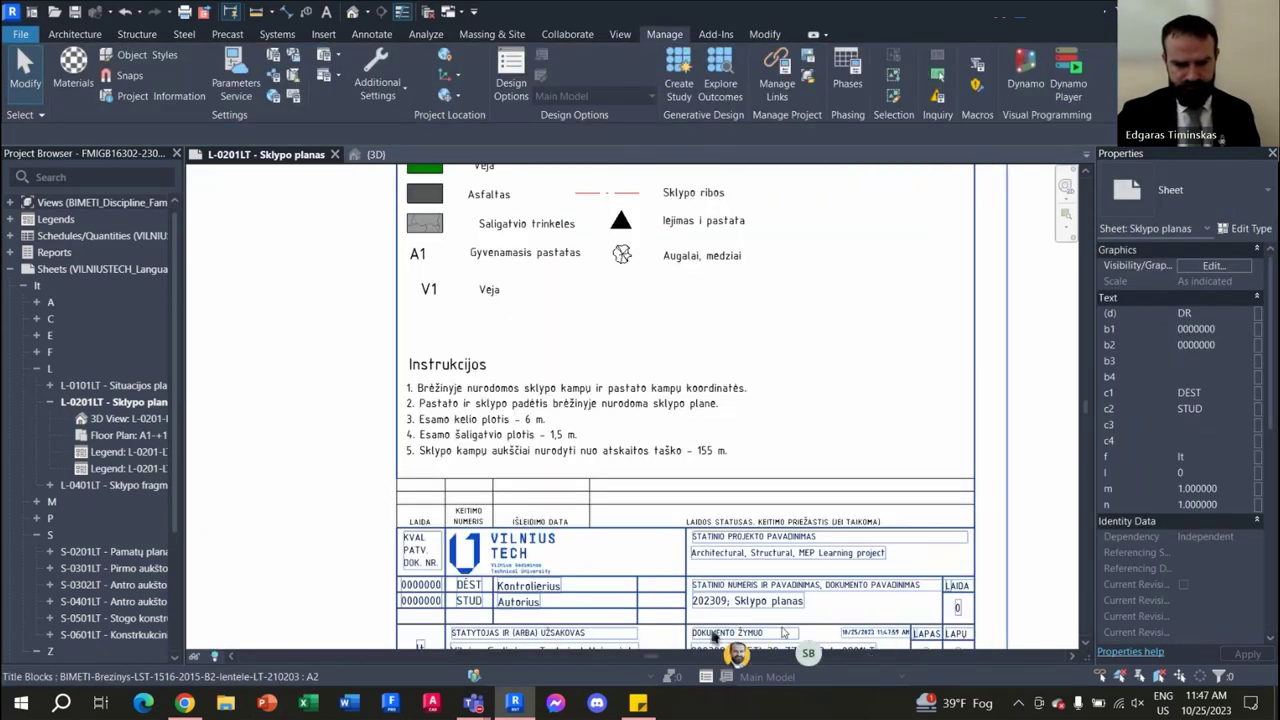
pyautogui.scroll(1, 800, 617)
pyautogui.scroll(1, 800, 617)
pyautogui.scroll(-3, 800, 612)
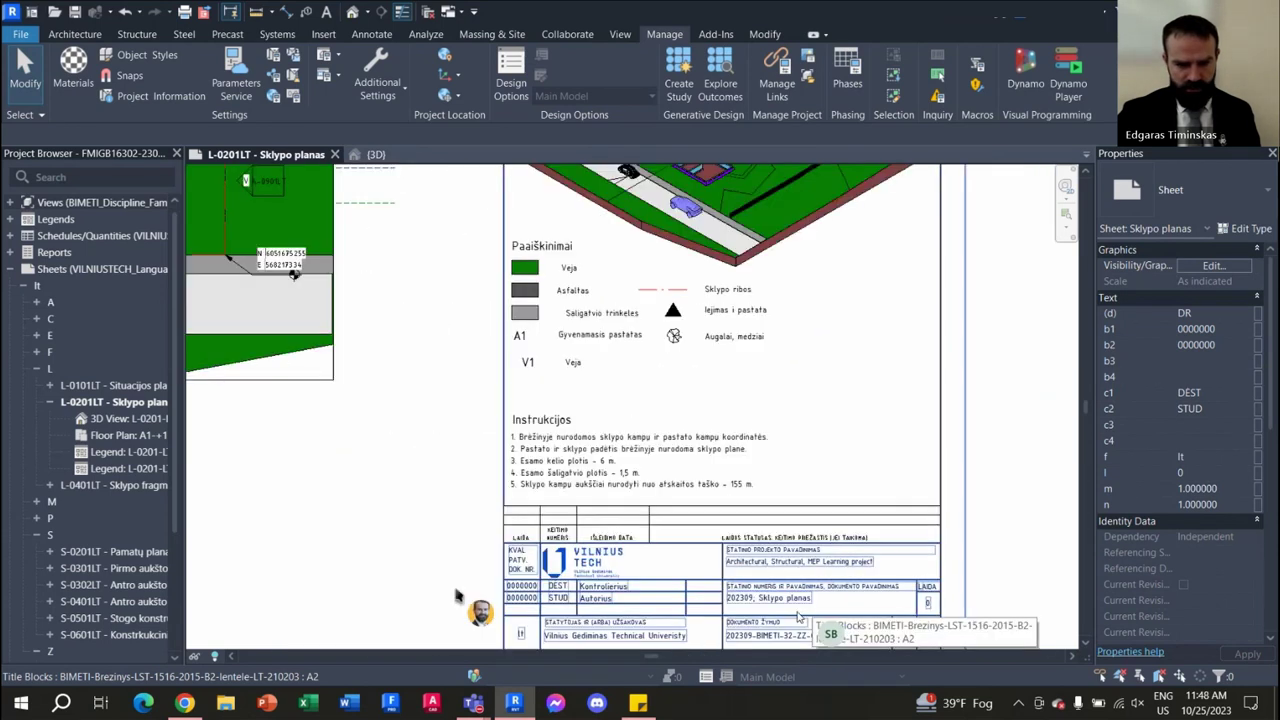
pyautogui.scroll(1, 615, 605)
# - Select the site plan title block and enter the checker's name in the Kontrolierius label
pyautogui.scroll(2, 628, 600)
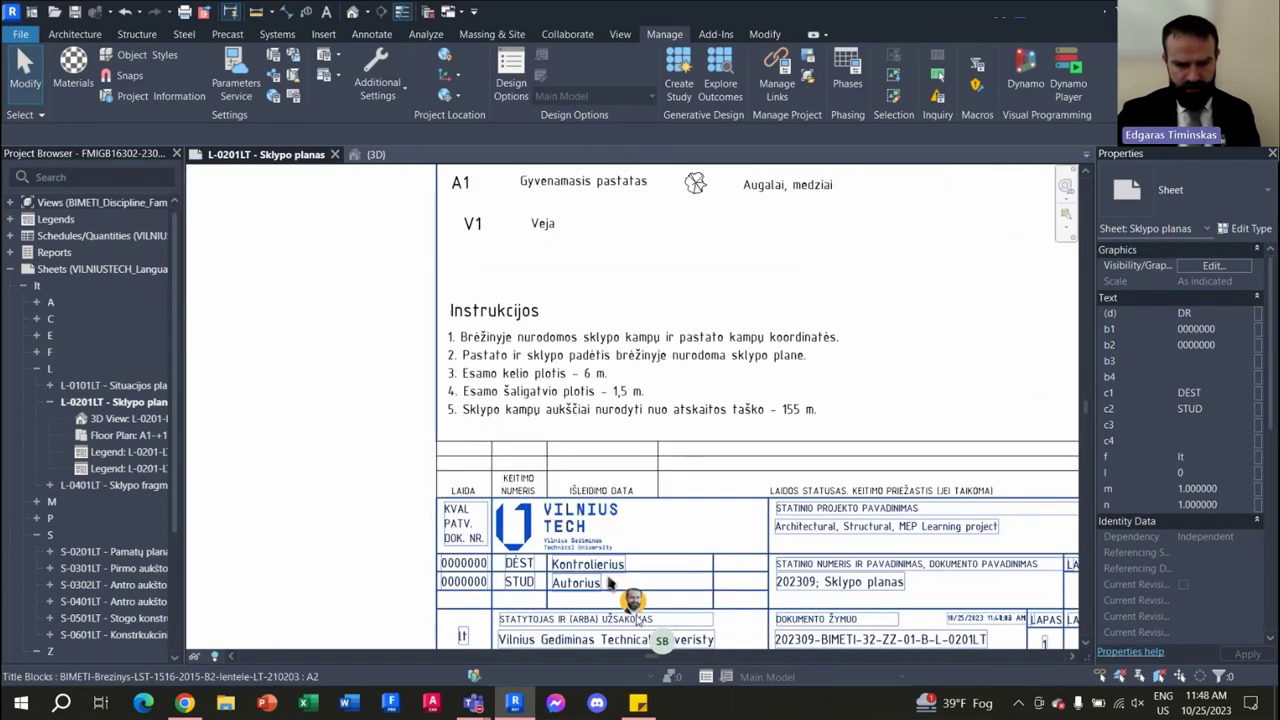
pyautogui.scroll(1, 615, 585)
pyautogui.scroll(1, 610, 580)
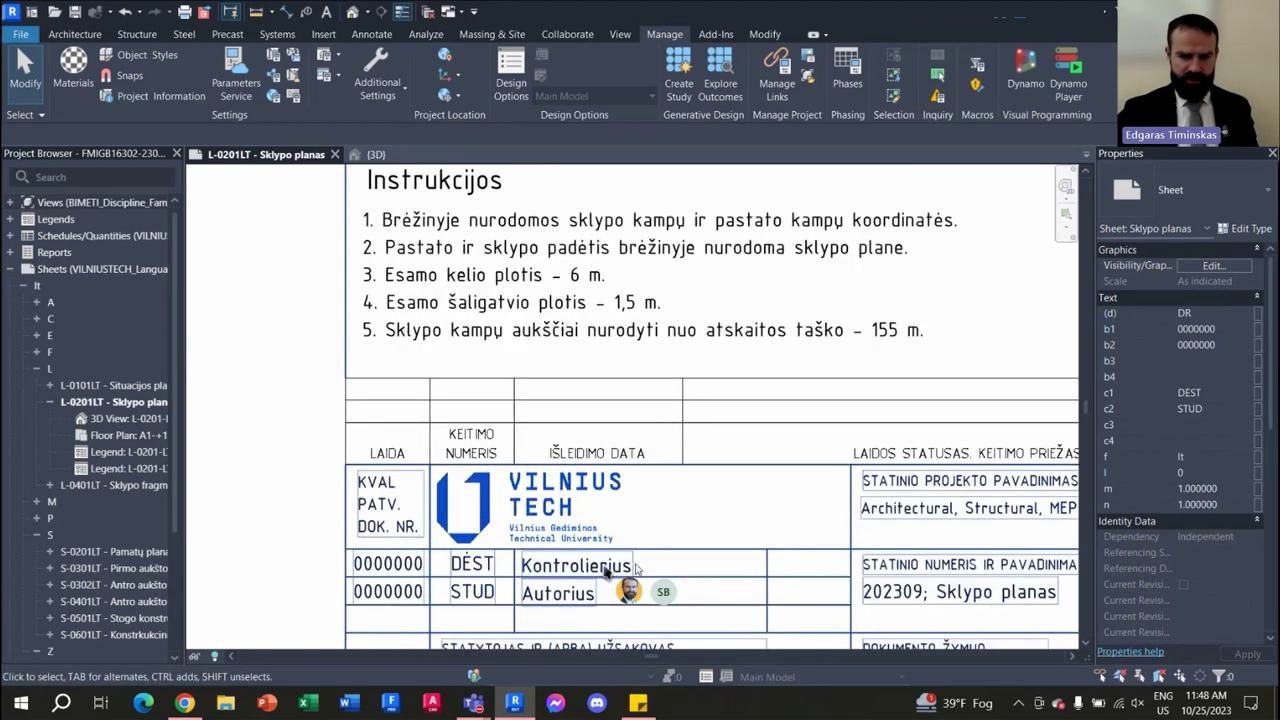
pyautogui.scroll(1, 603, 572)
pyautogui.click(600, 568)
pyautogui.click(602, 569)
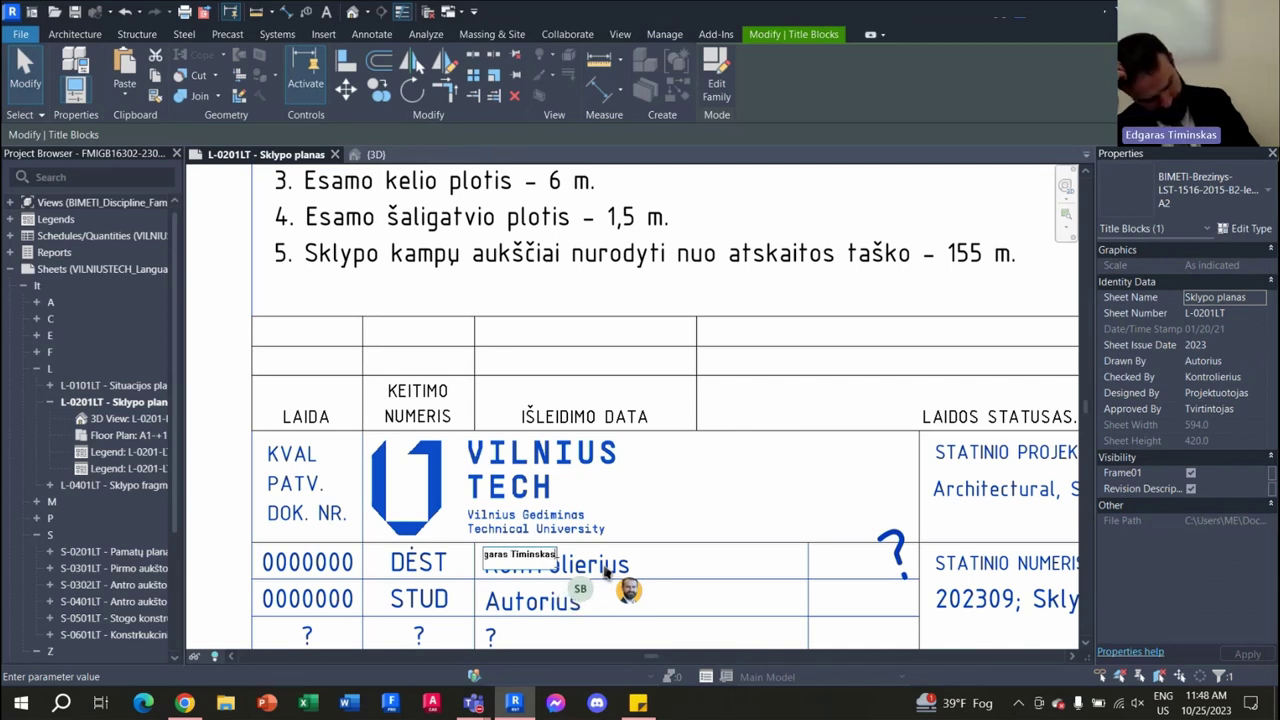
pyautogui.press('Return')
# - Enter the author's name and set the qualification document number to 1
pyautogui.click(580, 610)
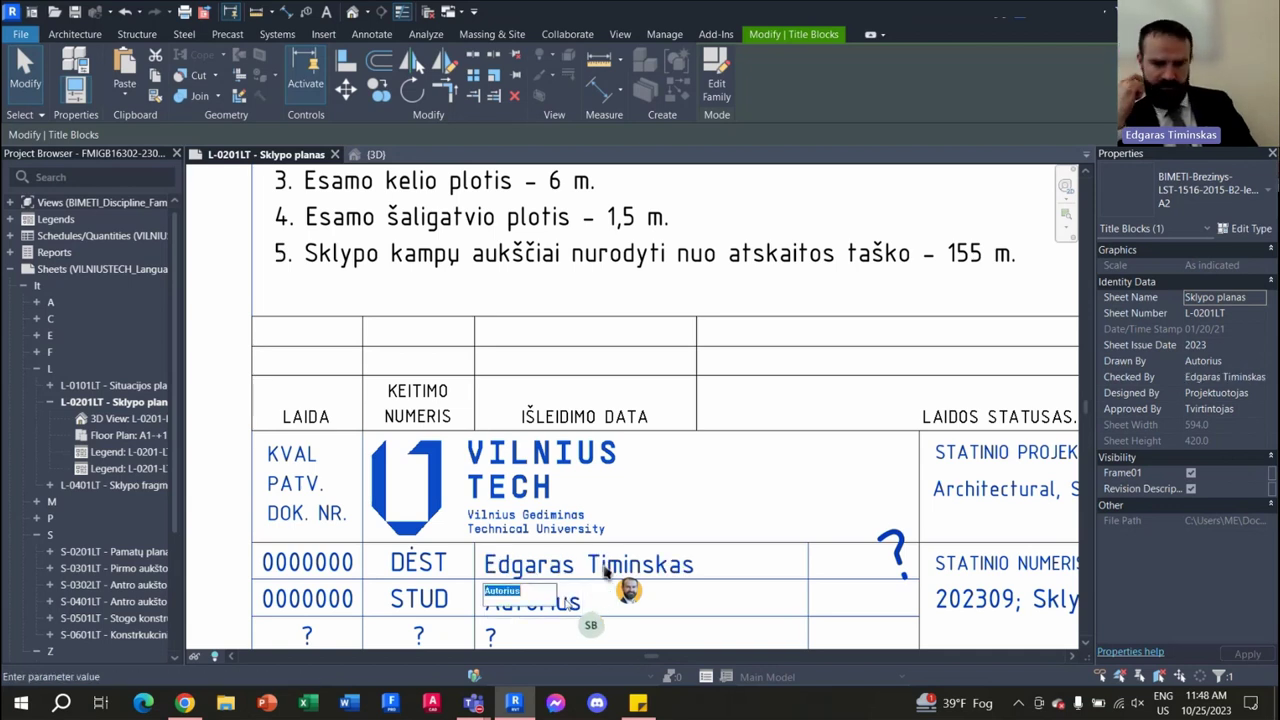
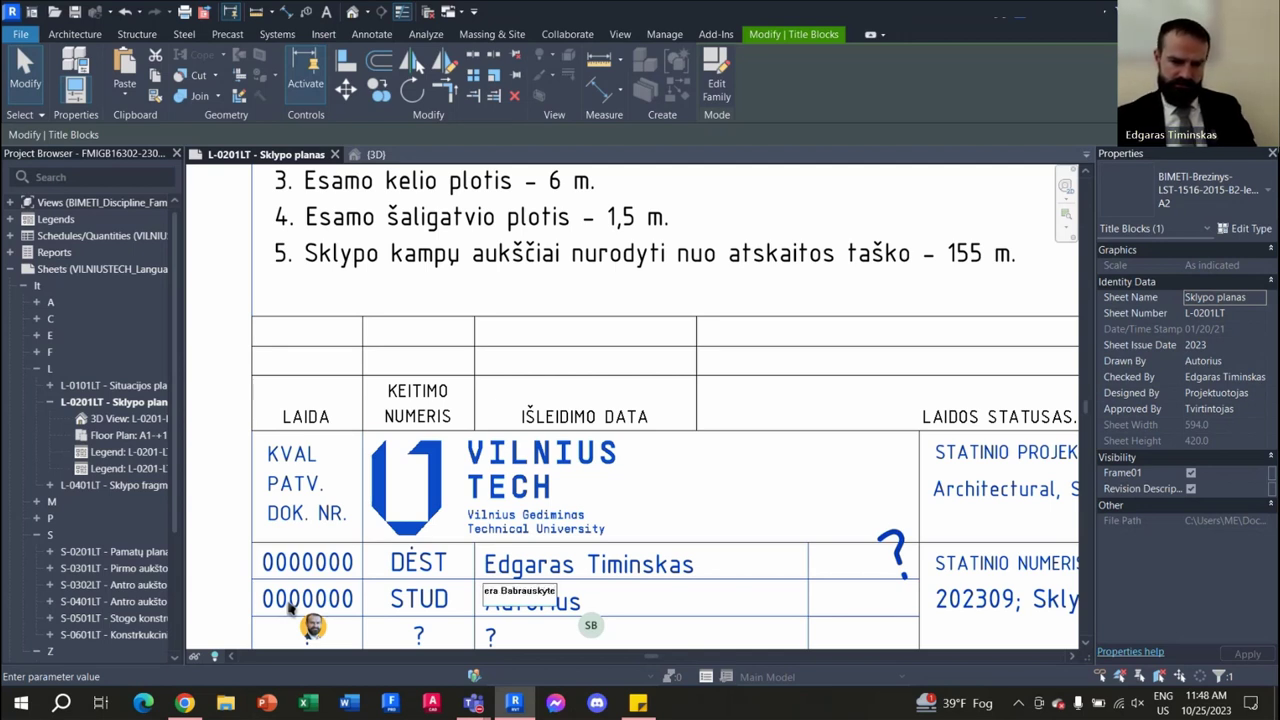
pyautogui.click(289, 604)
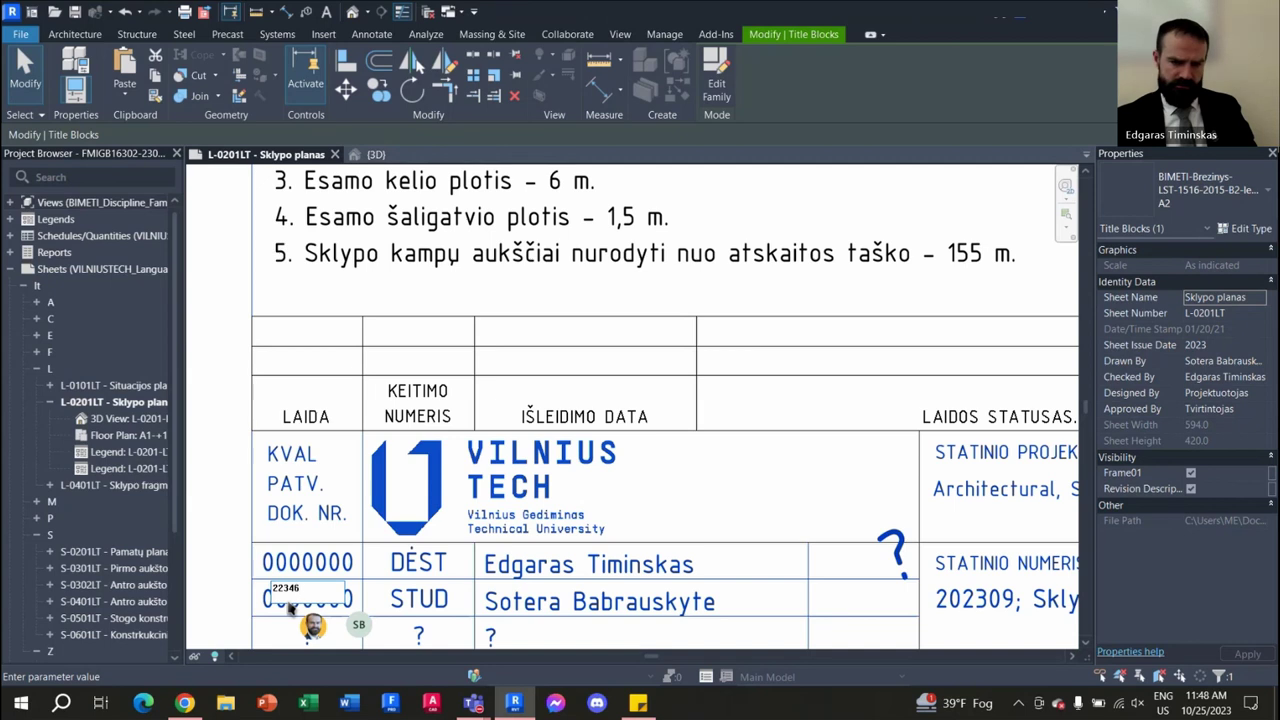
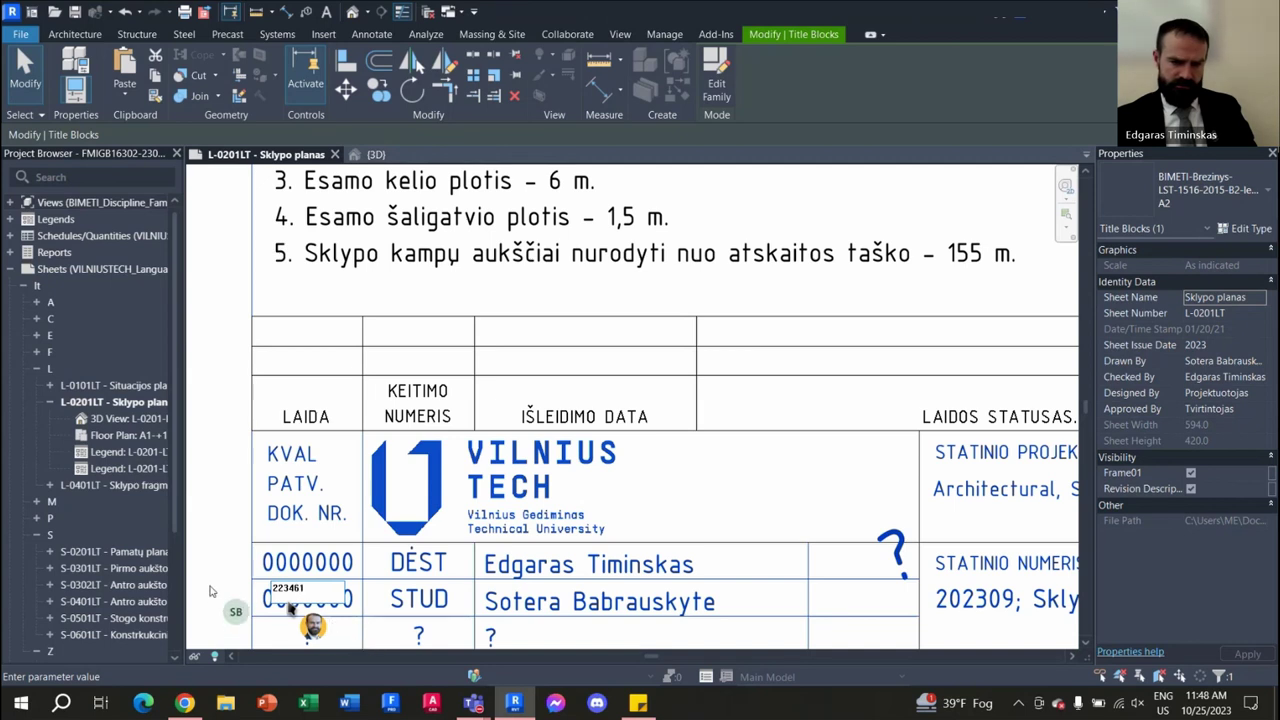
pyautogui.press('Return')
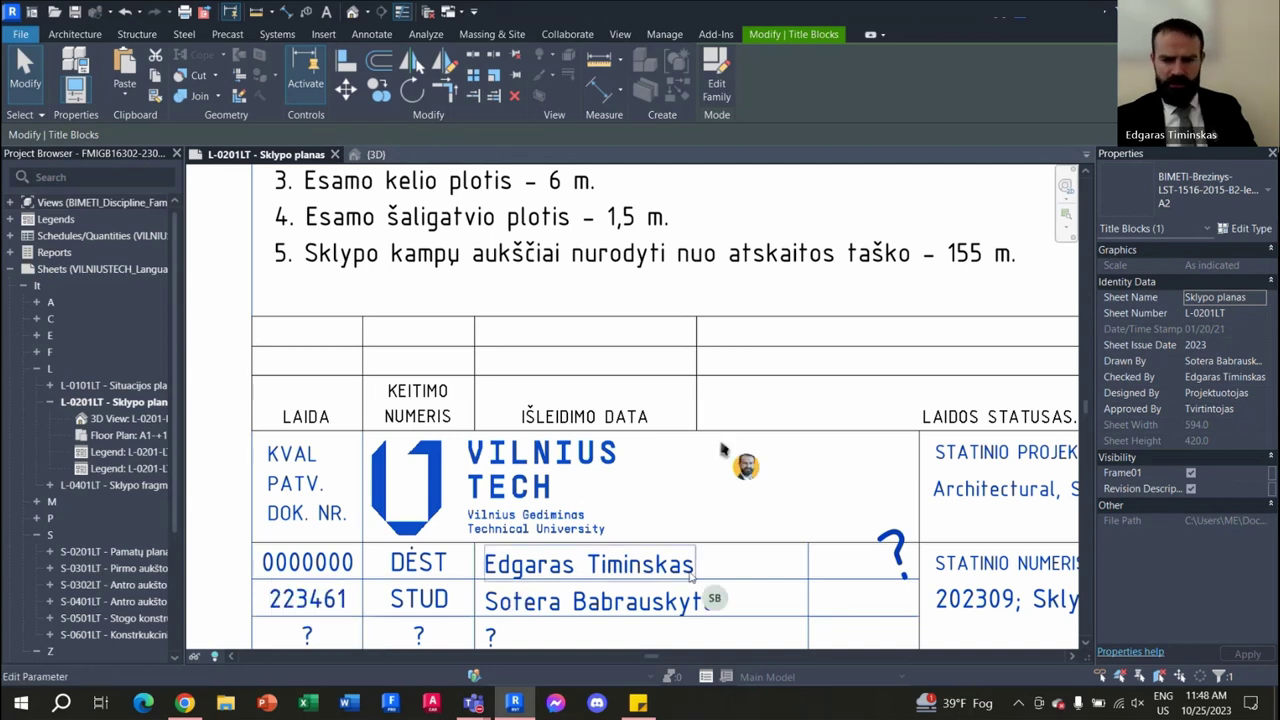
pyautogui.scroll(-1, 742, 573)
pyautogui.scroll(-1, 742, 573)
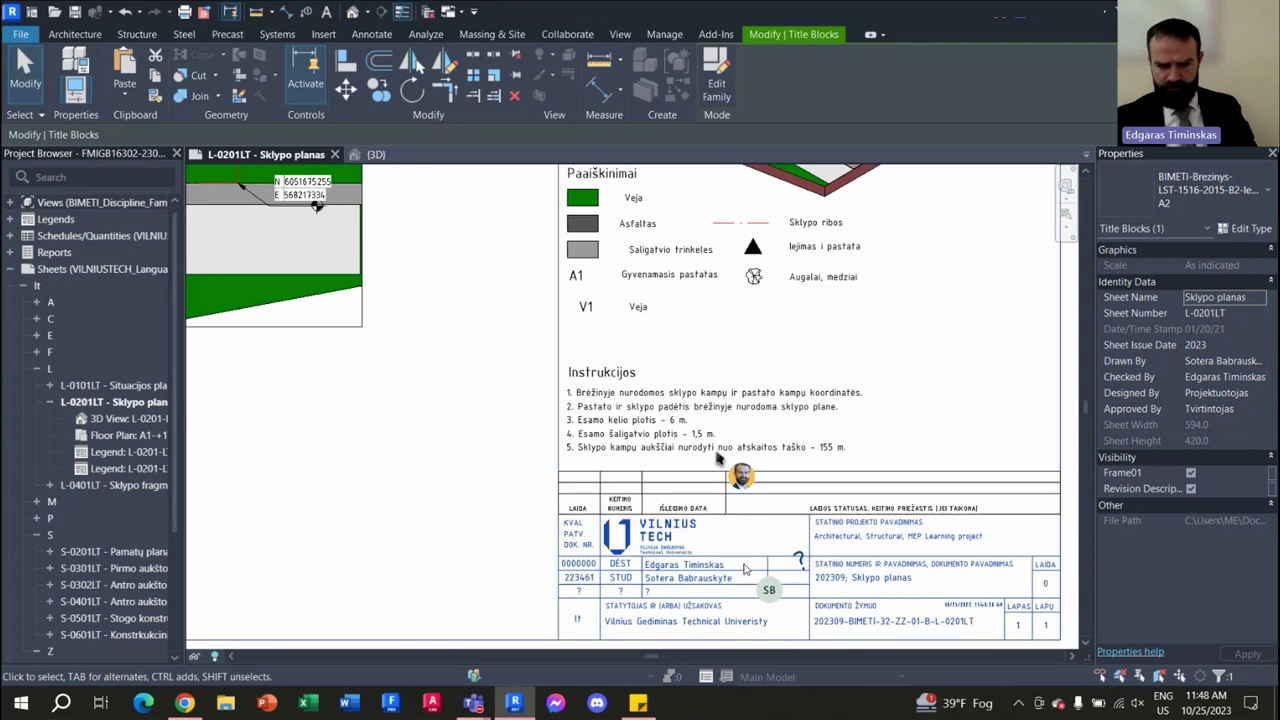
pyautogui.scroll(-1, 742, 573)
pyautogui.scroll(-1, 745, 568)
pyautogui.scroll(-1, 745, 568)
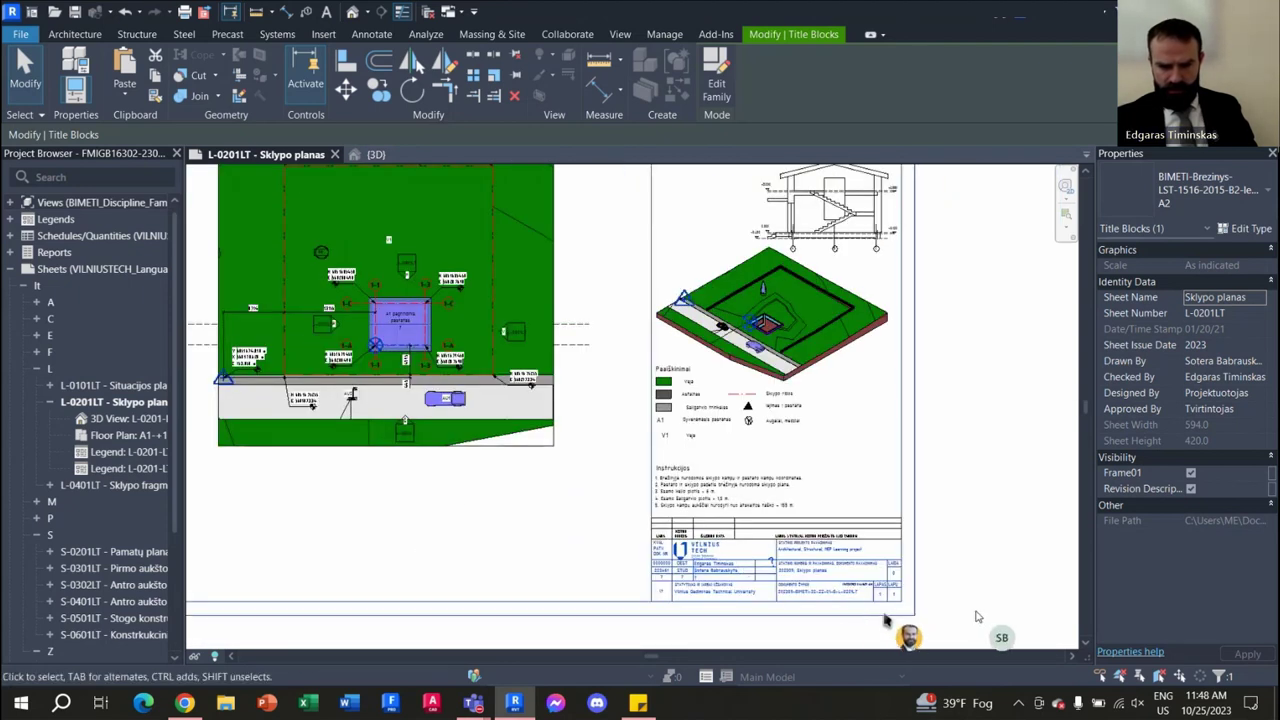
pyautogui.scroll(-2, 567, 470)
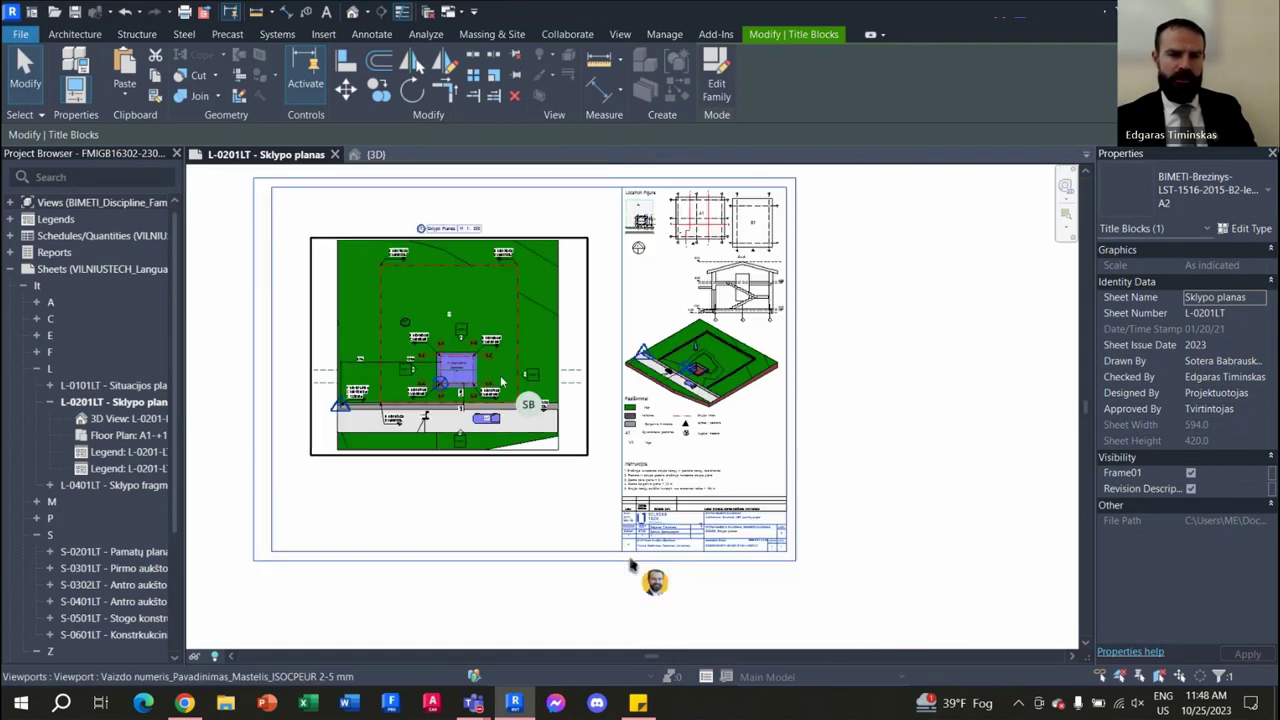
pyautogui.scroll(1, 565, 562)
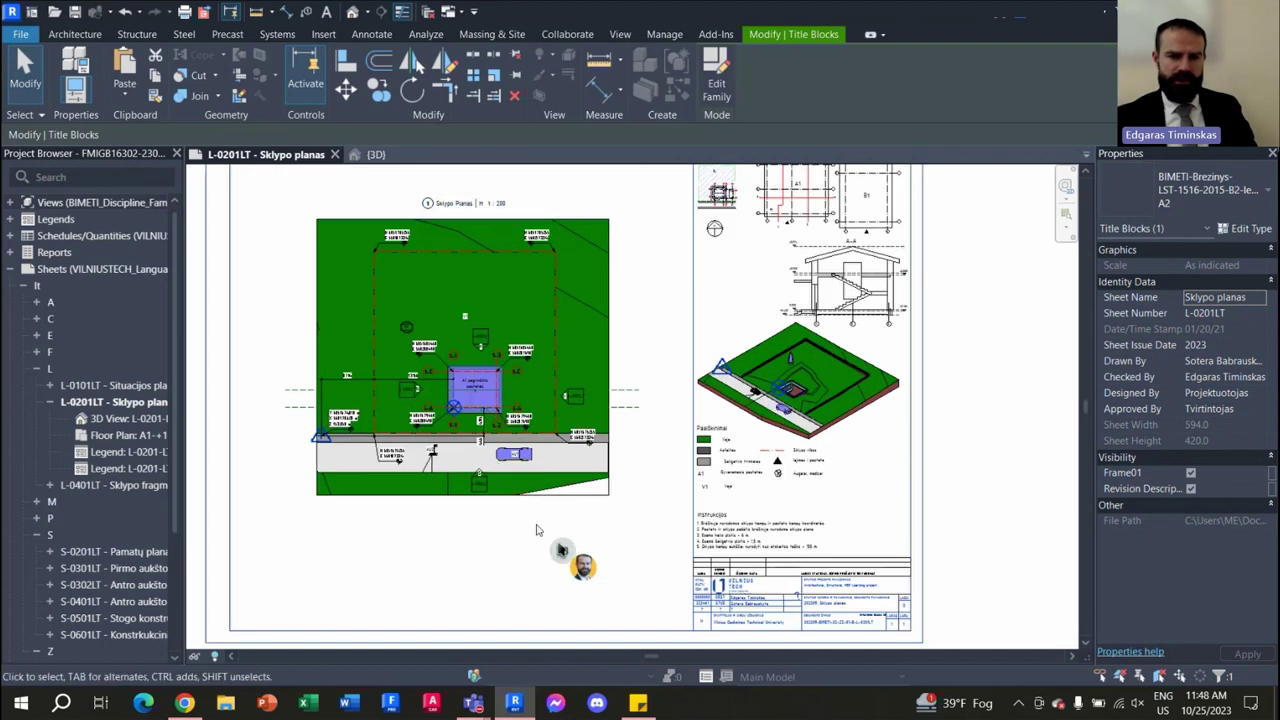
# - View the DeepL translation in Chrome, then switch to the Trimble Connect sheet viewer
pyautogui.click(184, 707)
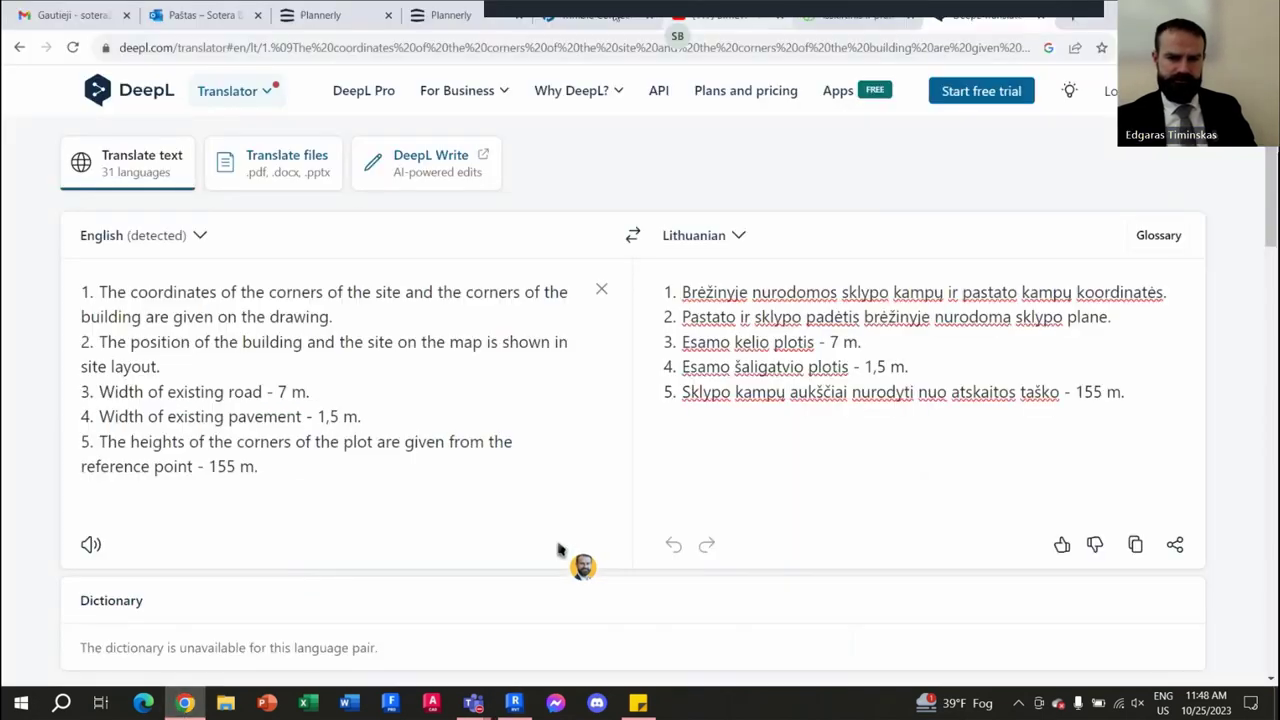
pyautogui.click(597, 15)
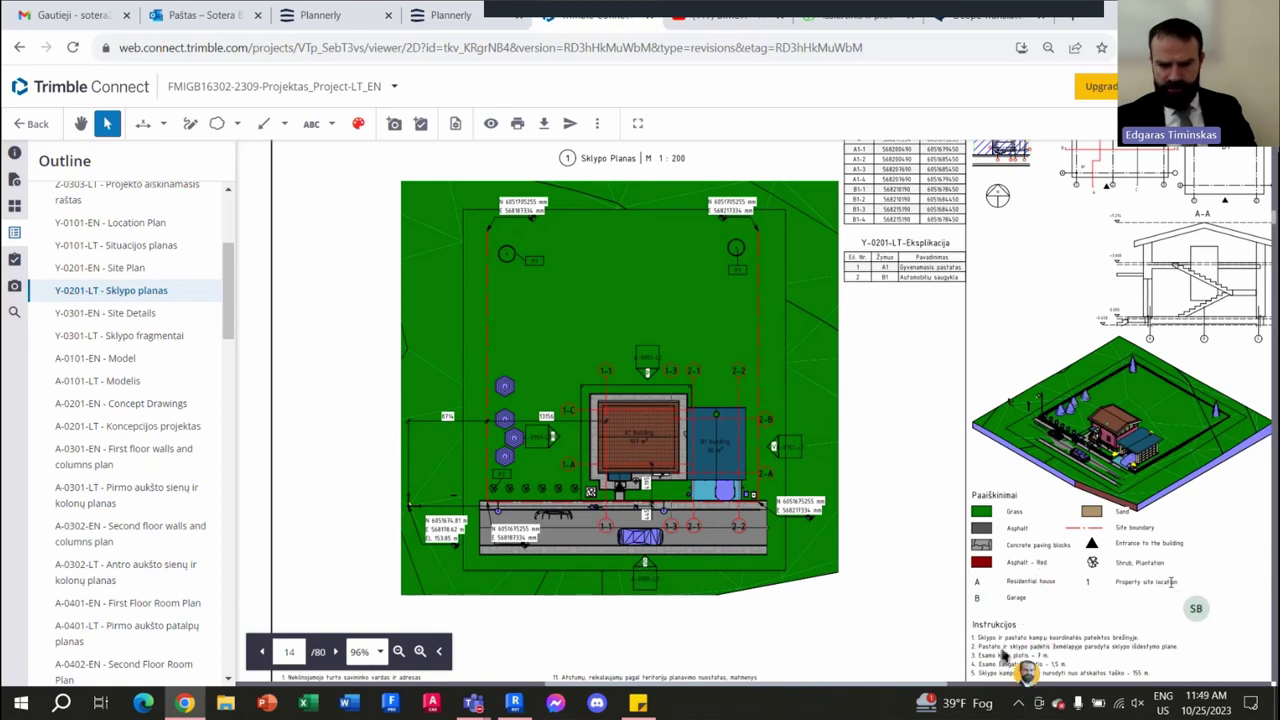
# - Scroll through the Y-0201-LT sheet in Trimble Connect, then go back to Revit
pyautogui.scroll(-3, 1010, 668)
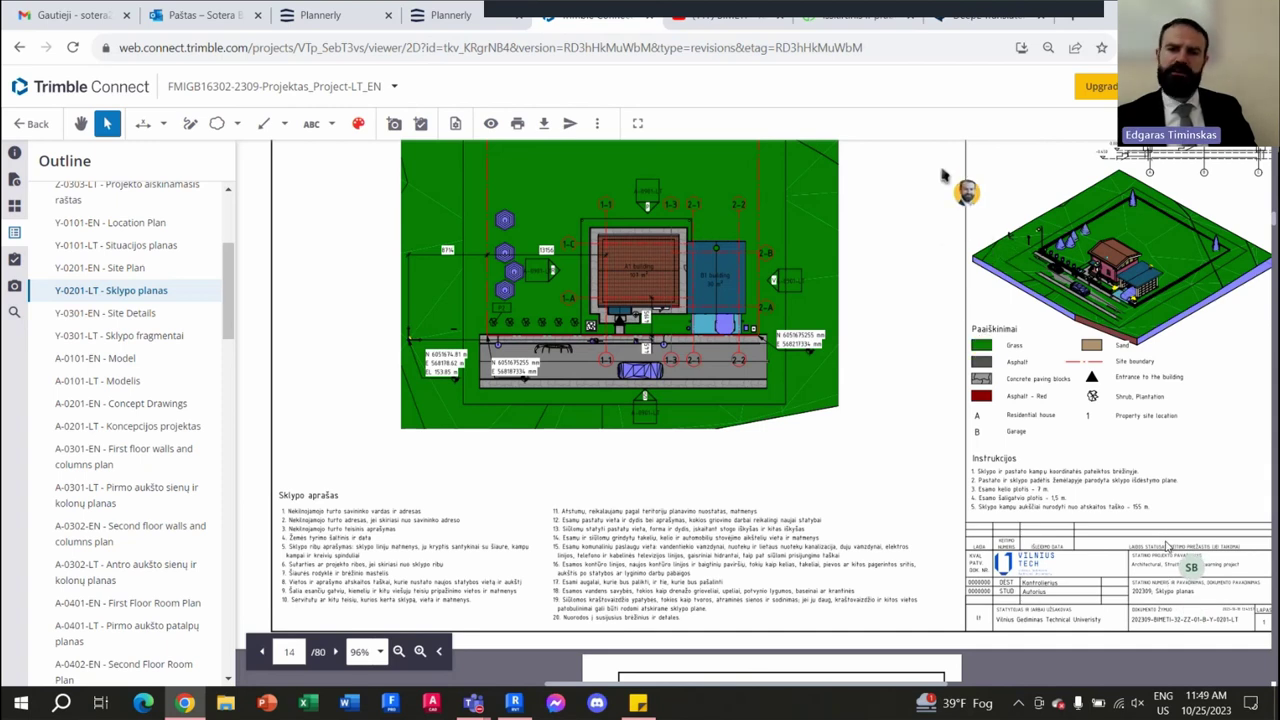
pyautogui.scroll(5, 620, 400)
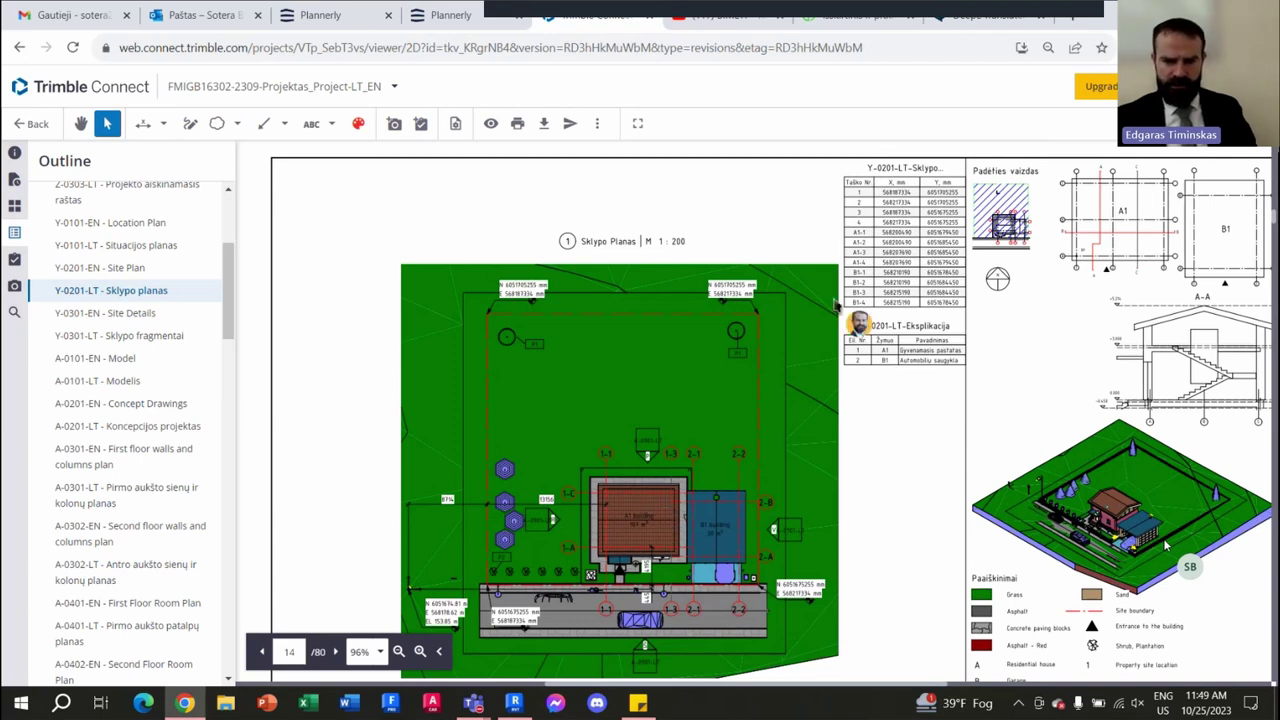
pyautogui.scroll(-1, 1164, 543)
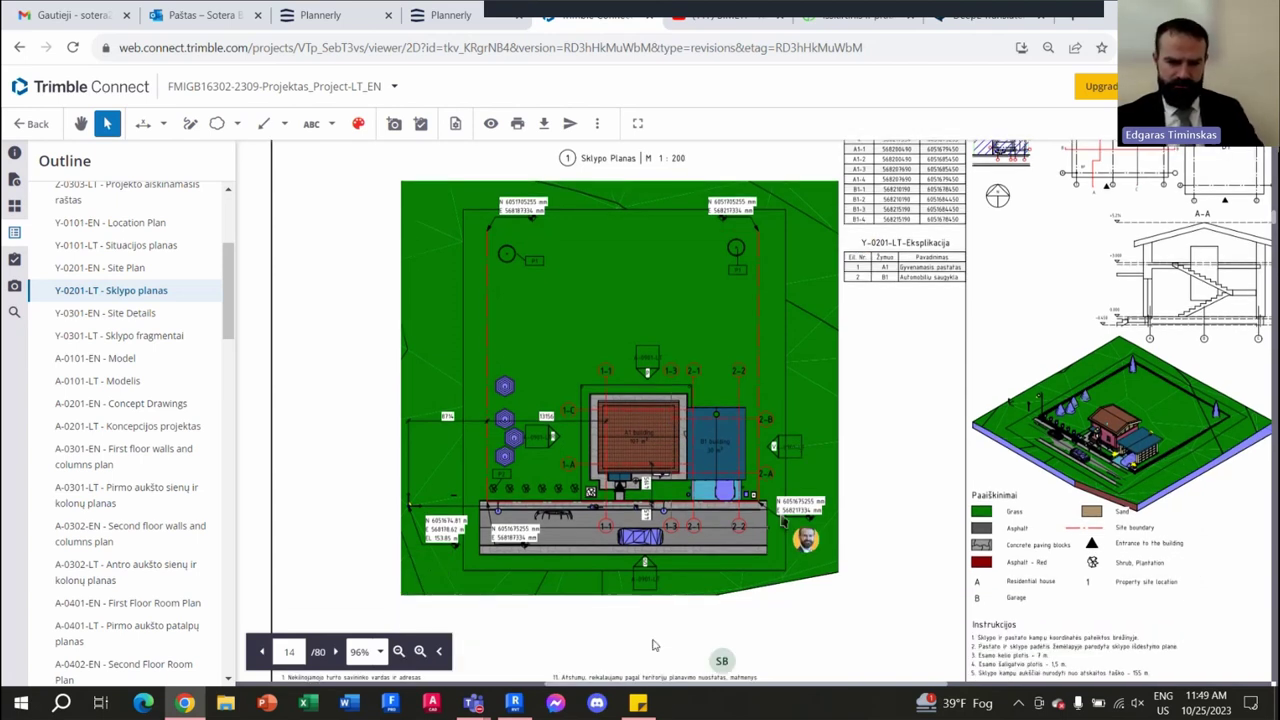
pyautogui.click(514, 703)
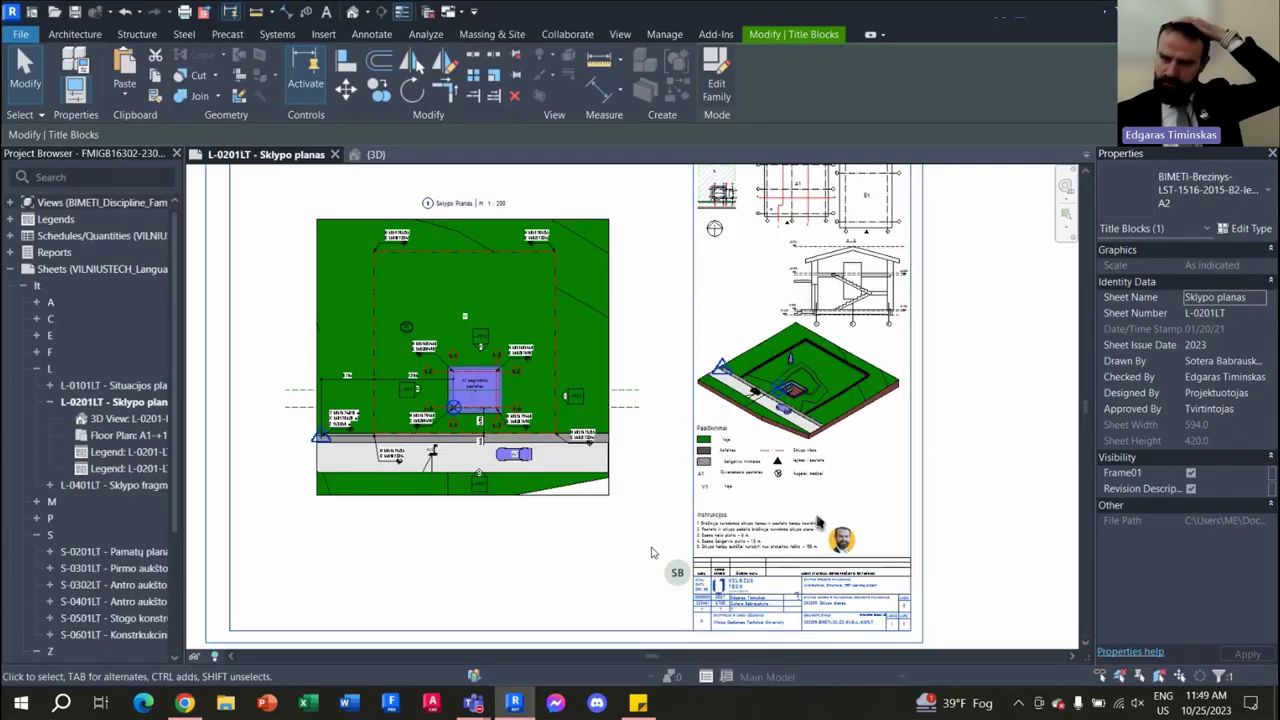
# - Deselect the title block and start a DWG export of sheet L-0201LT through Export > CAD Formats
pyautogui.press('Escape')
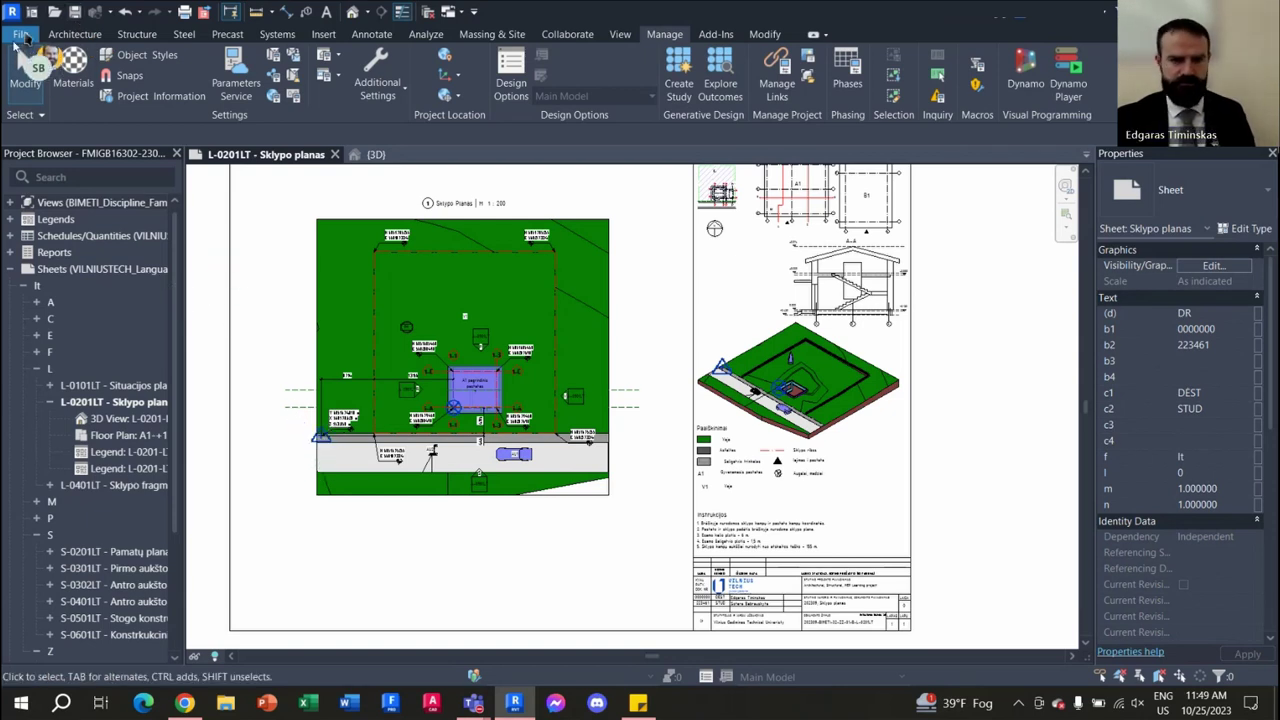
pyautogui.click(24, 36)
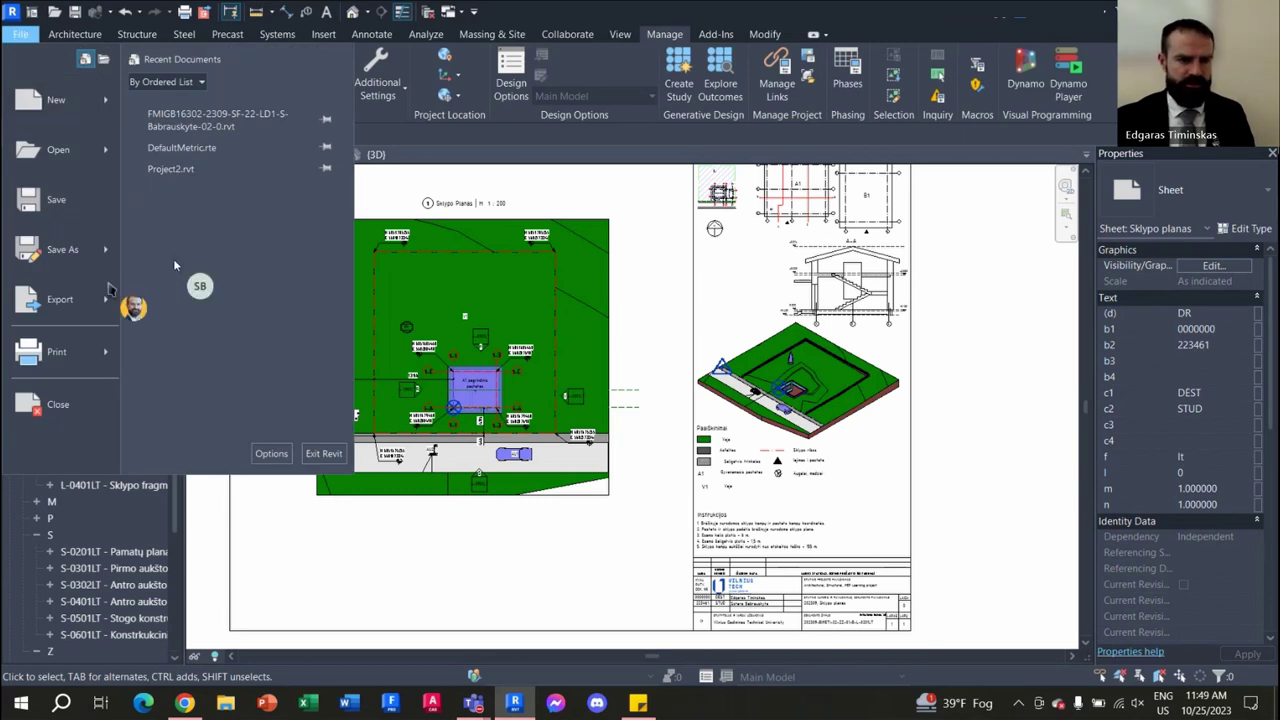
pyautogui.click(95, 298)
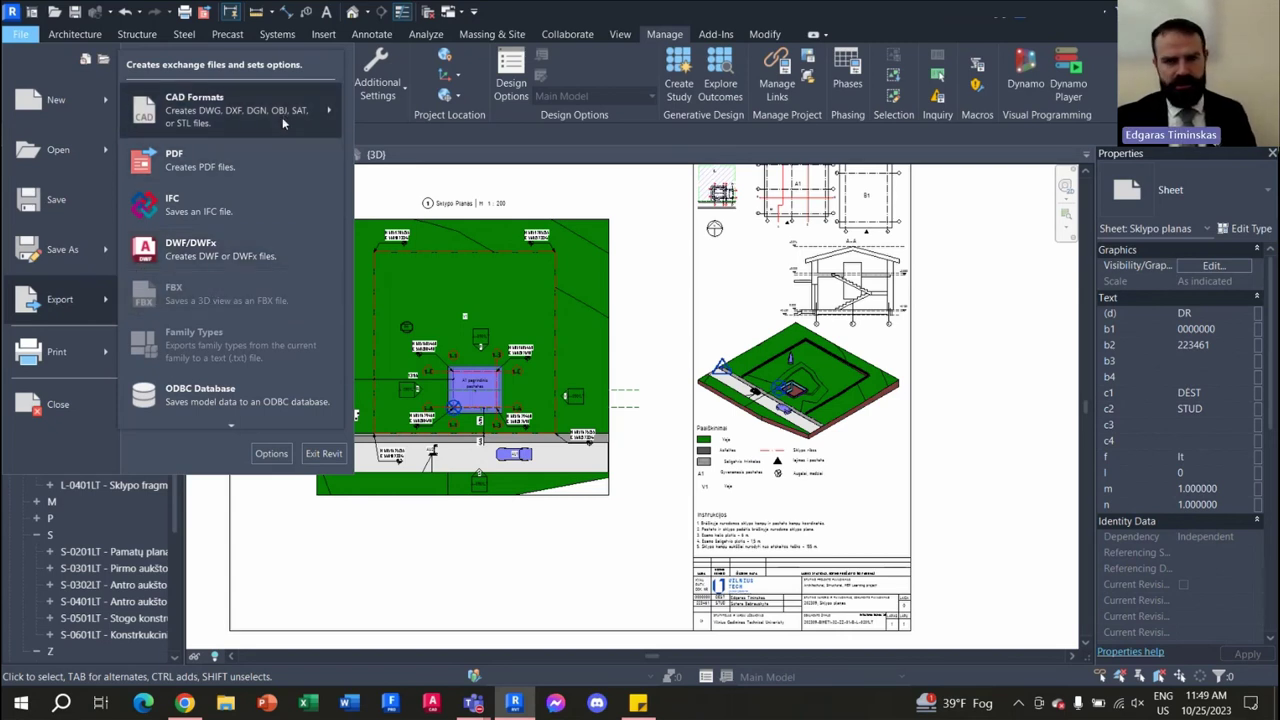
pyautogui.click(313, 116)
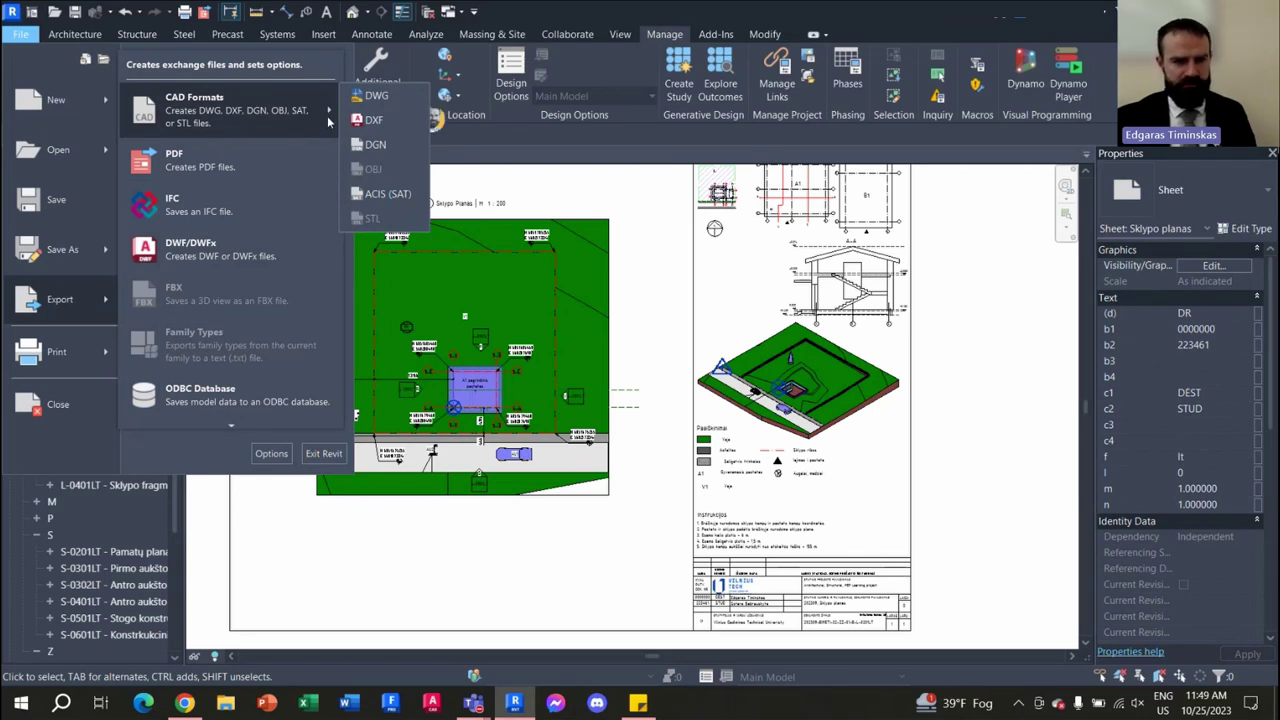
pyautogui.click(378, 104)
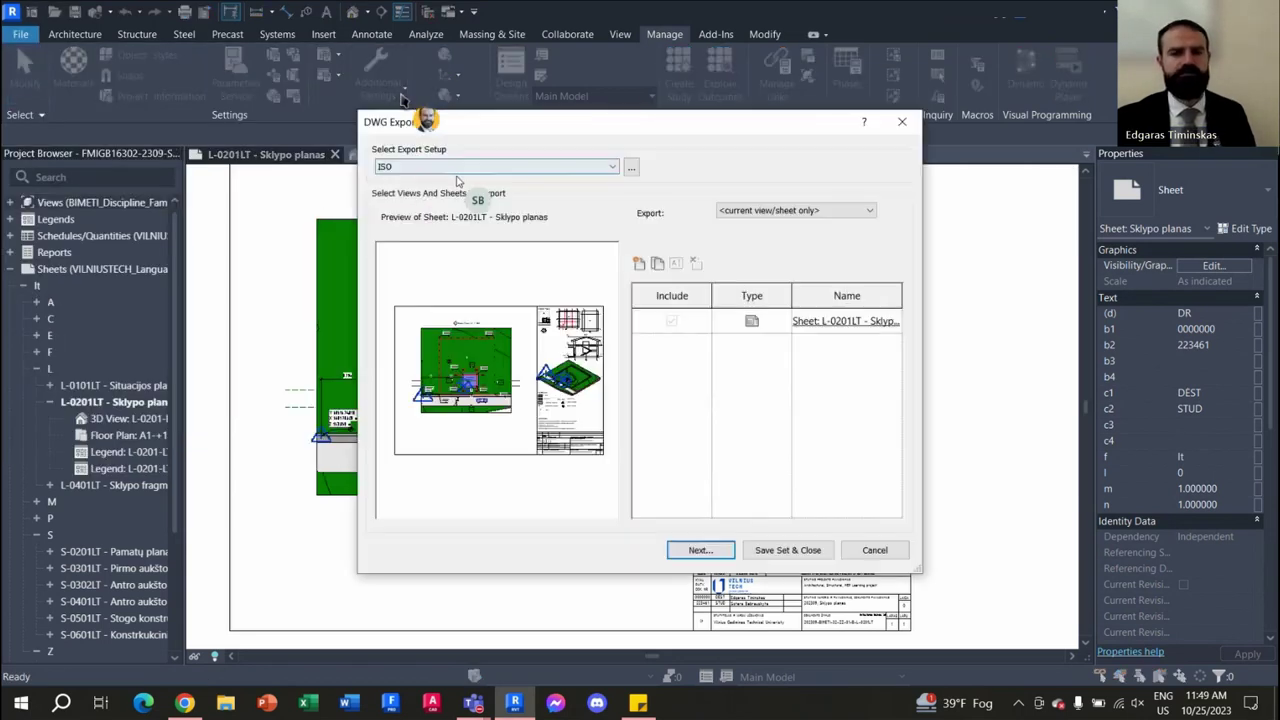
# - Open the ISO export setup and review its Lines and Patterns tabs, dismissing the file prompts
pyautogui.click(632, 168)
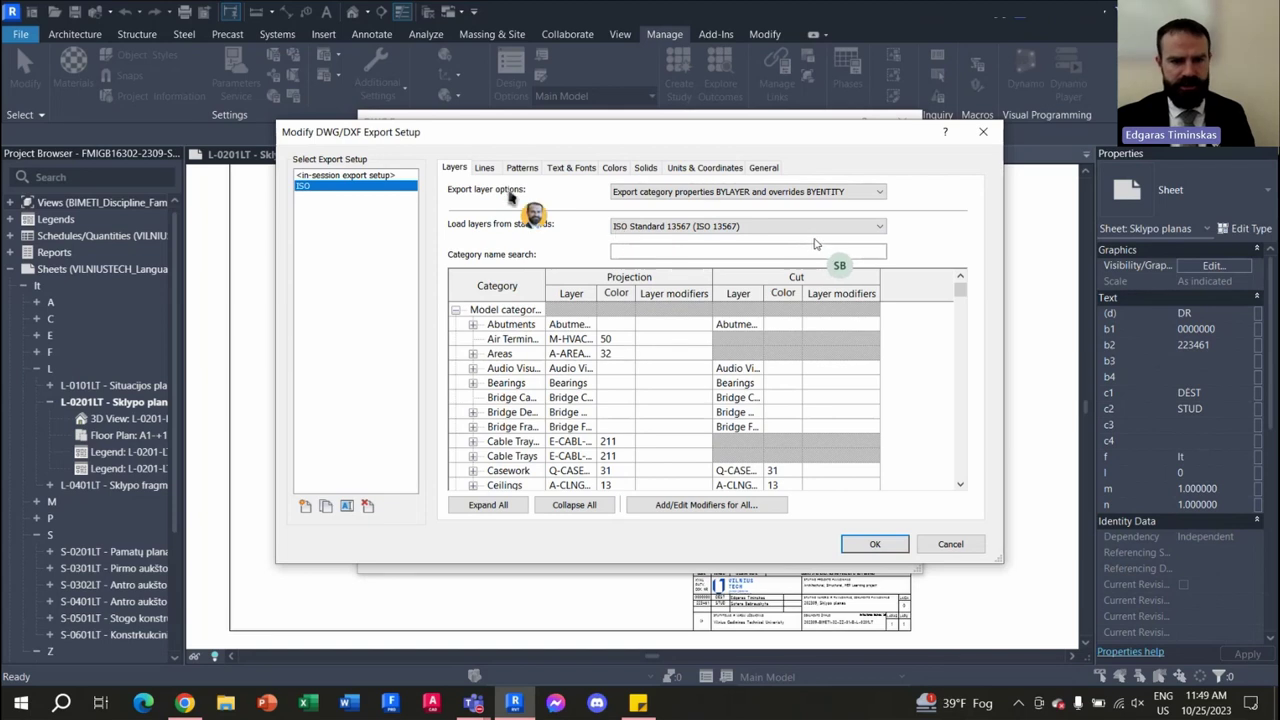
pyautogui.click(485, 168)
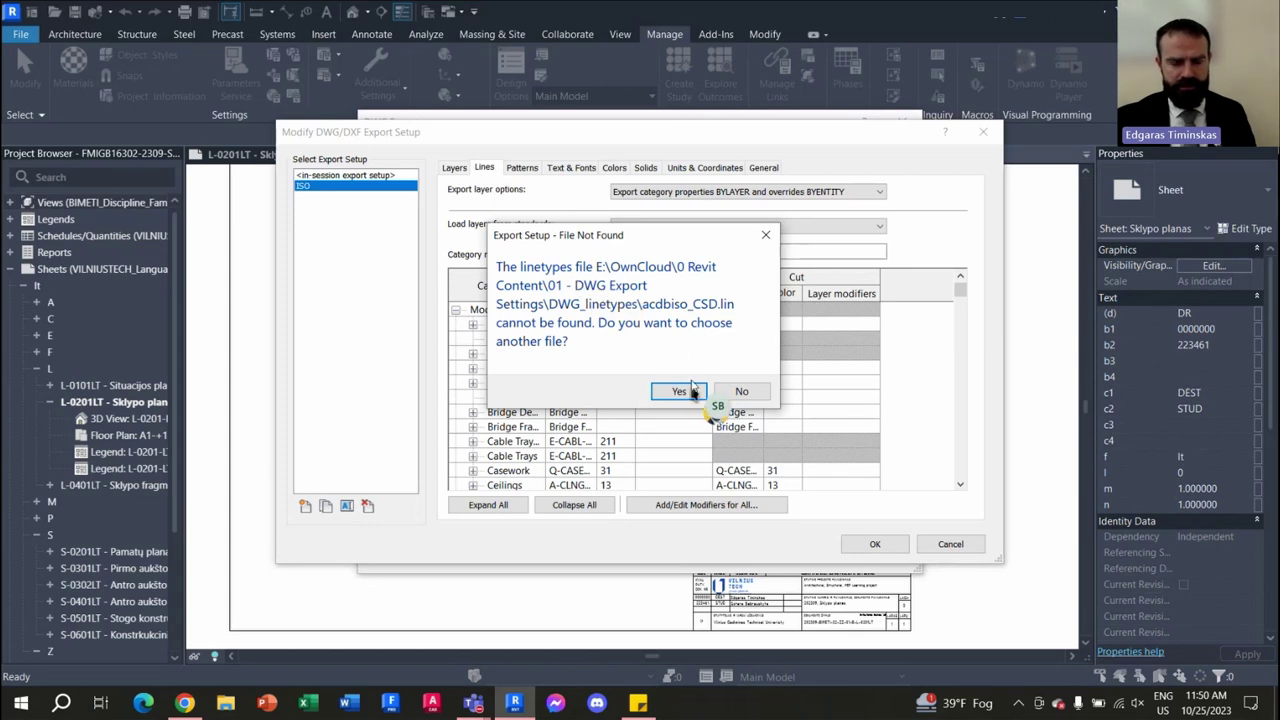
pyautogui.click(680, 392)
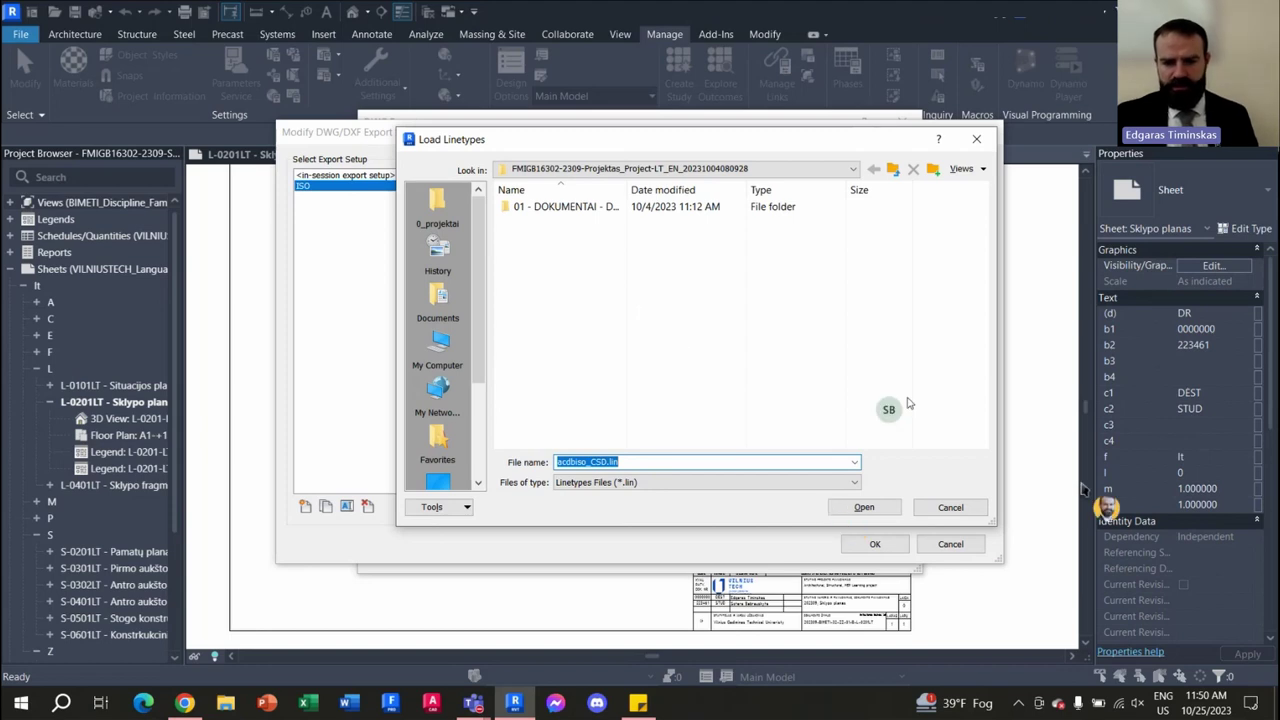
pyautogui.click(950, 507)
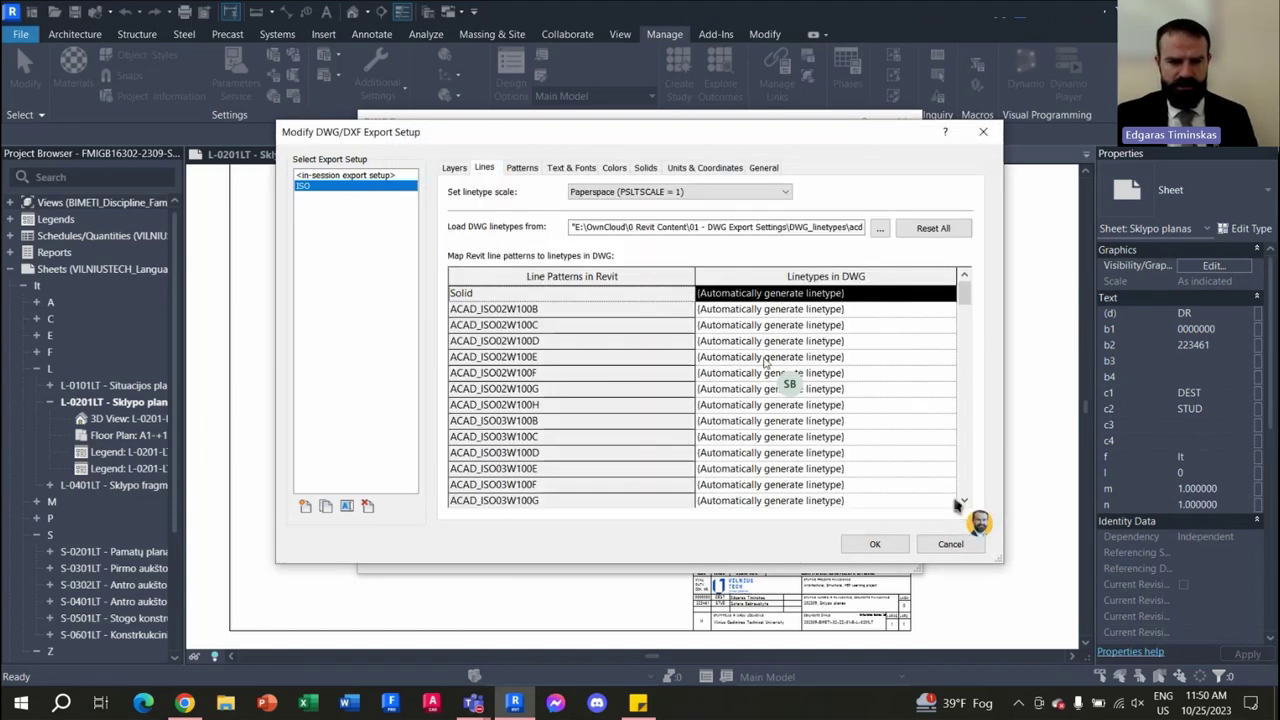
pyautogui.click(521, 167)
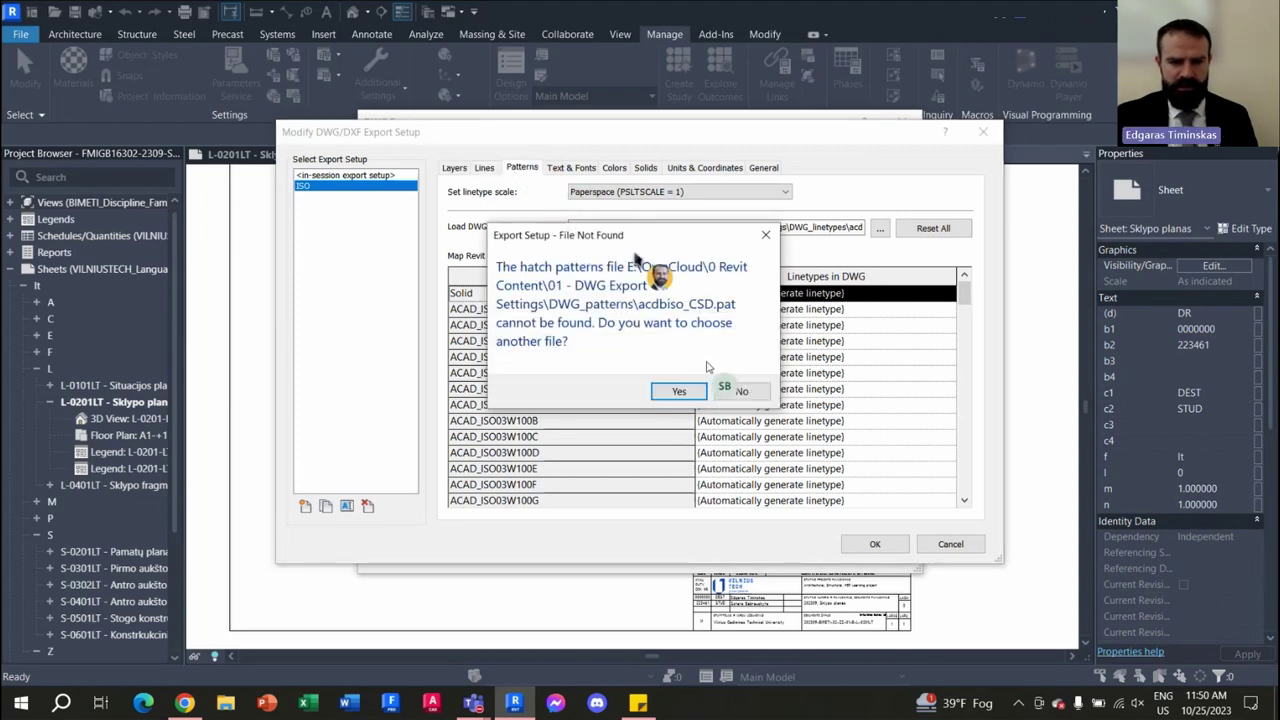
pyautogui.click(741, 391)
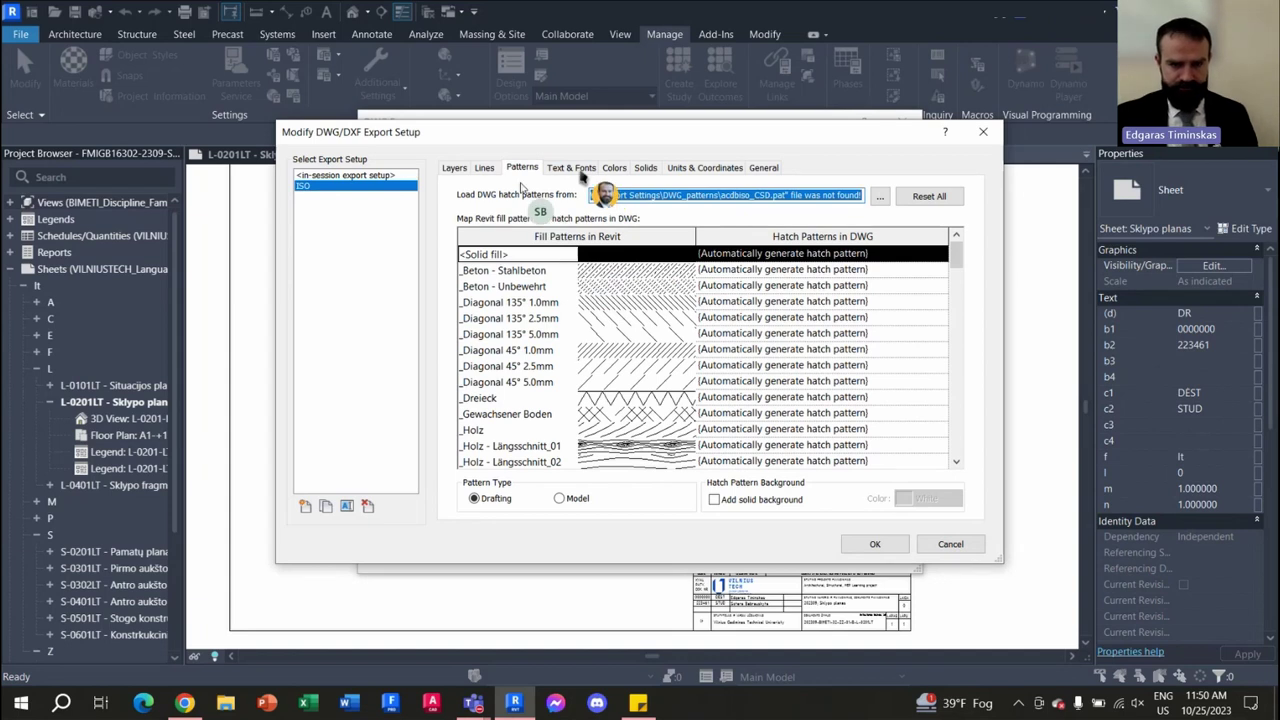
# - Check the Text & Fonts, Colors, Solids, Units & Coordinates and General tabs, then accept the setup
pyautogui.click(565, 168)
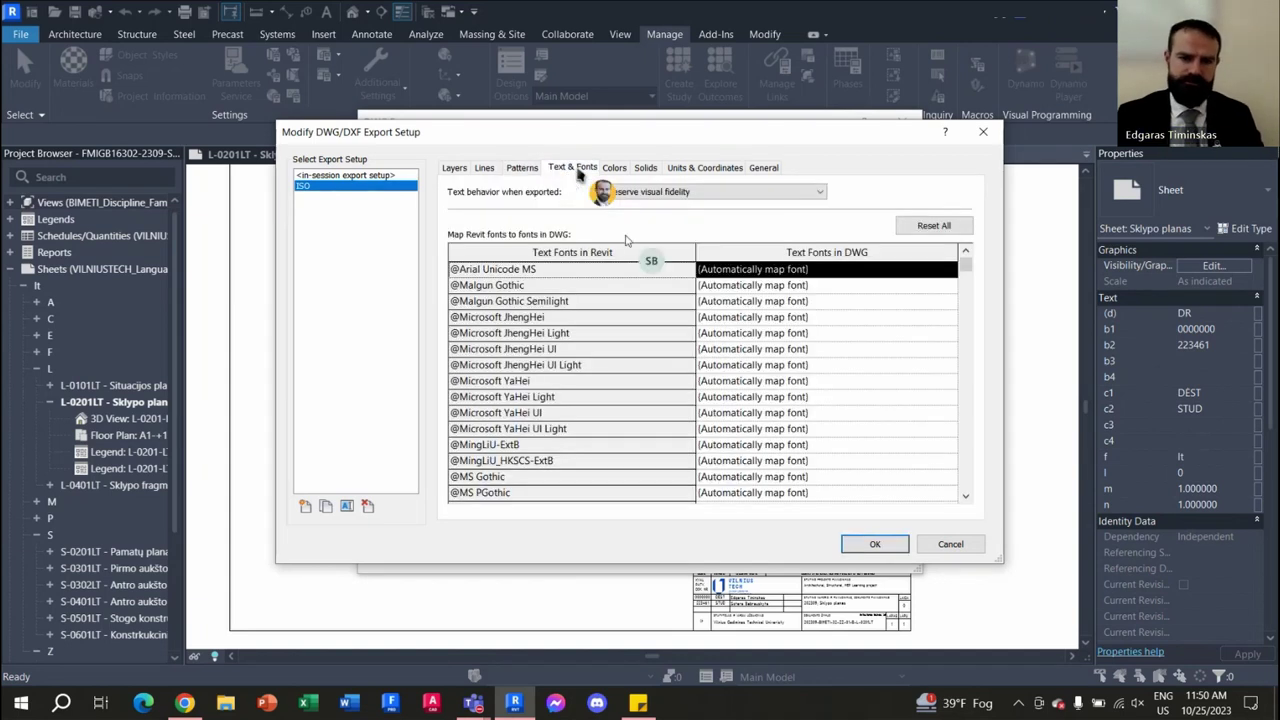
pyautogui.click(615, 169)
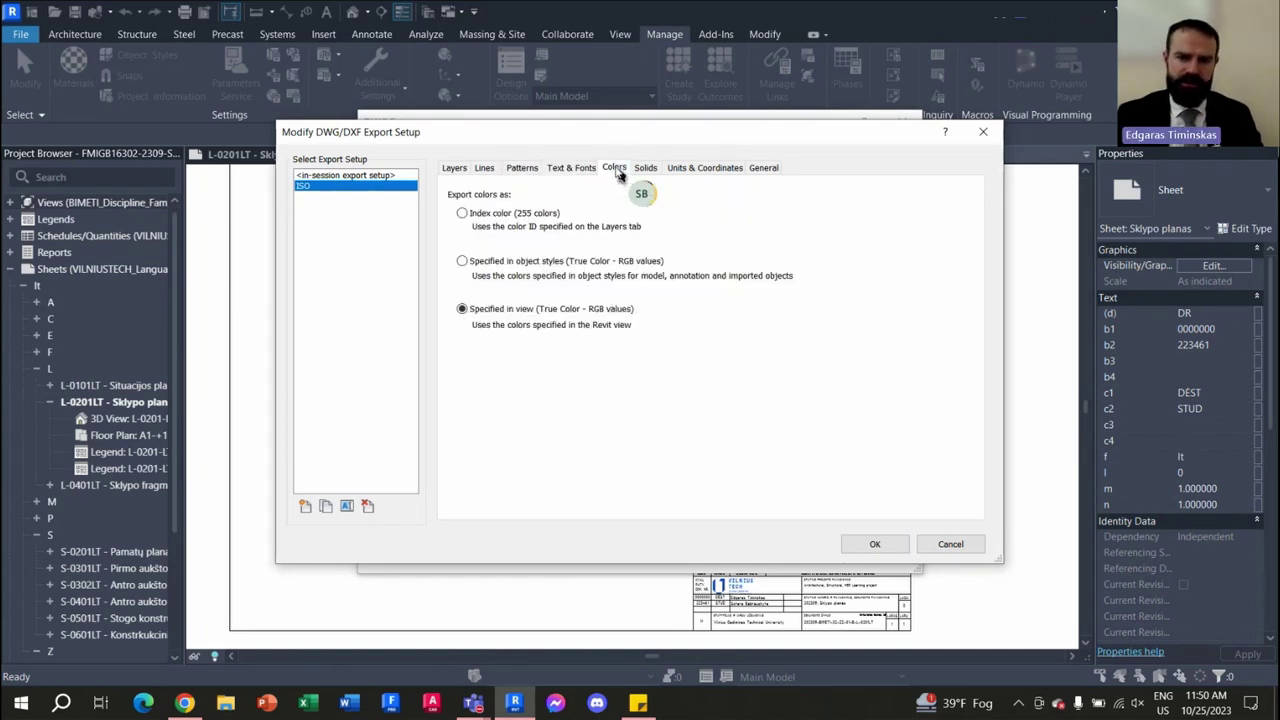
pyautogui.click(646, 169)
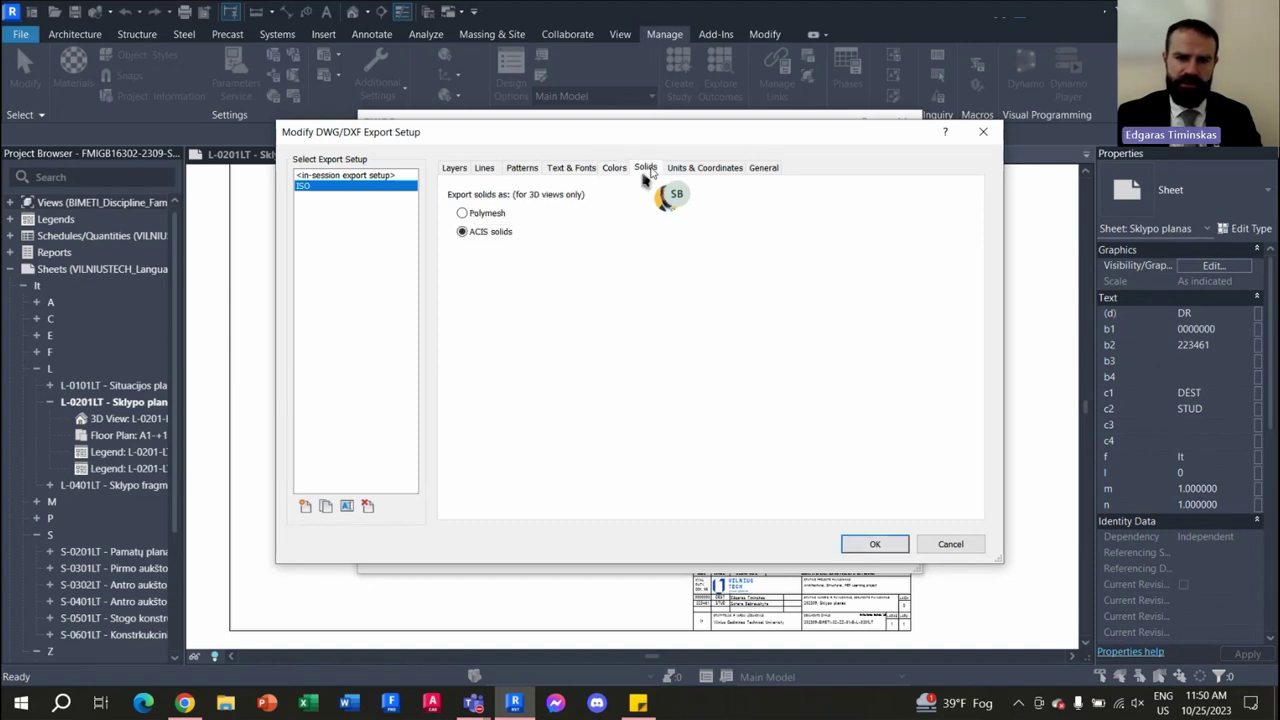
pyautogui.click(680, 170)
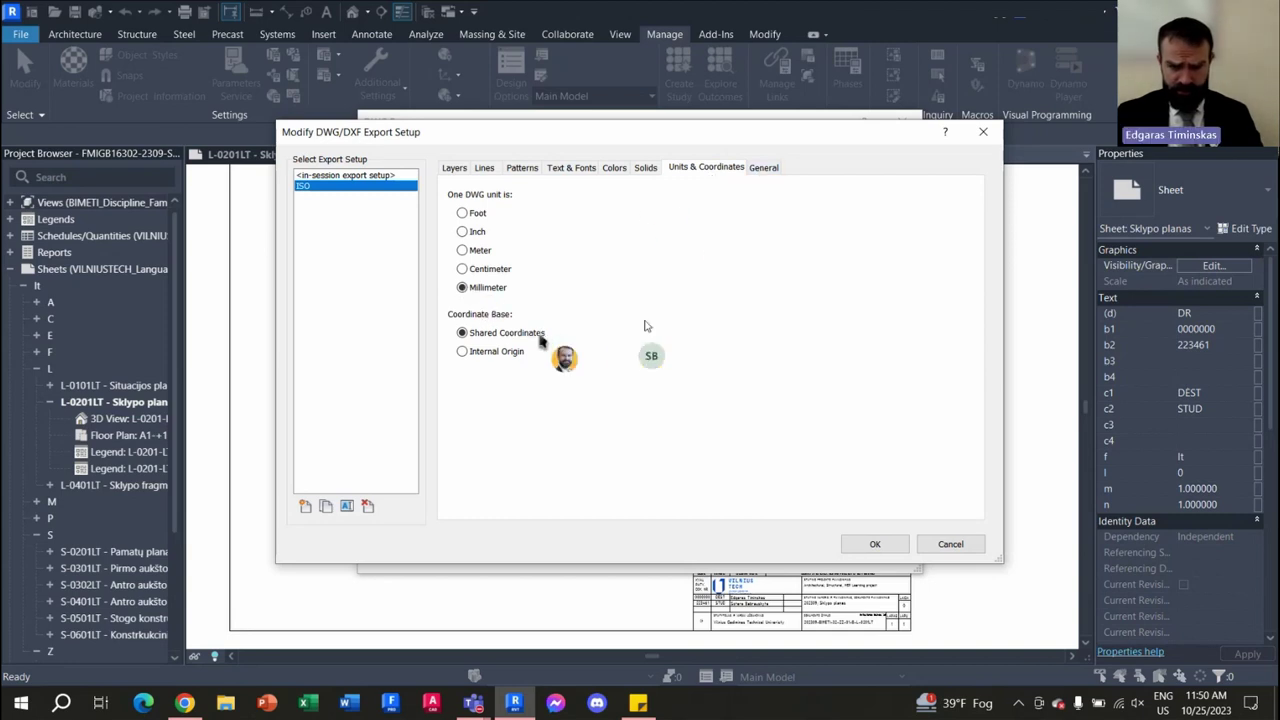
pyautogui.click(763, 167)
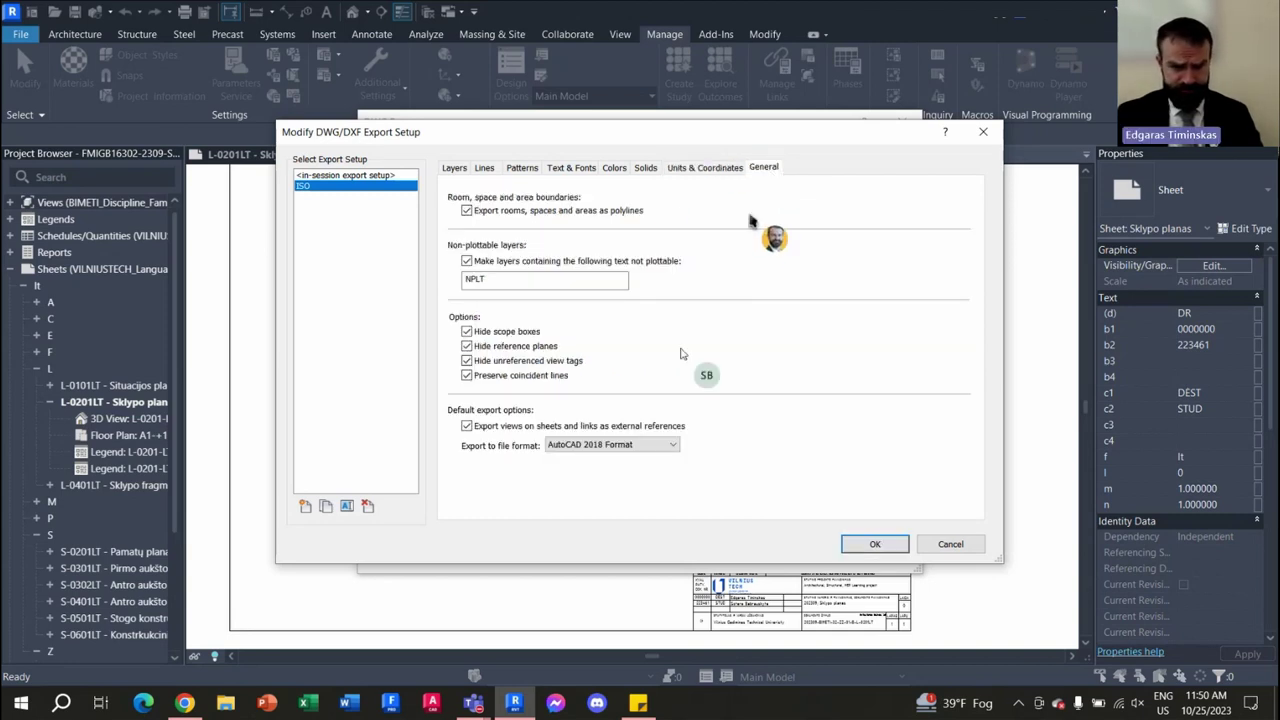
pyautogui.click(870, 546)
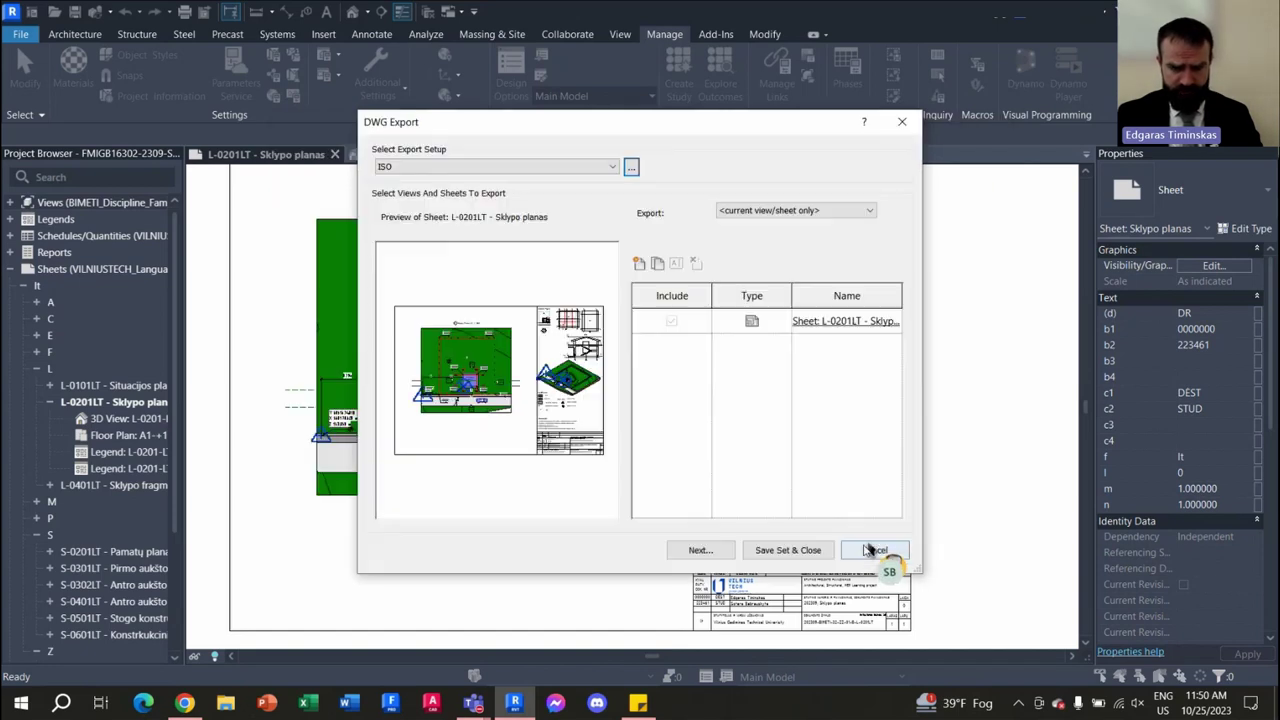
# - Create a new LD1 DWG folder as the export location and open it
pyautogui.click(700, 550)
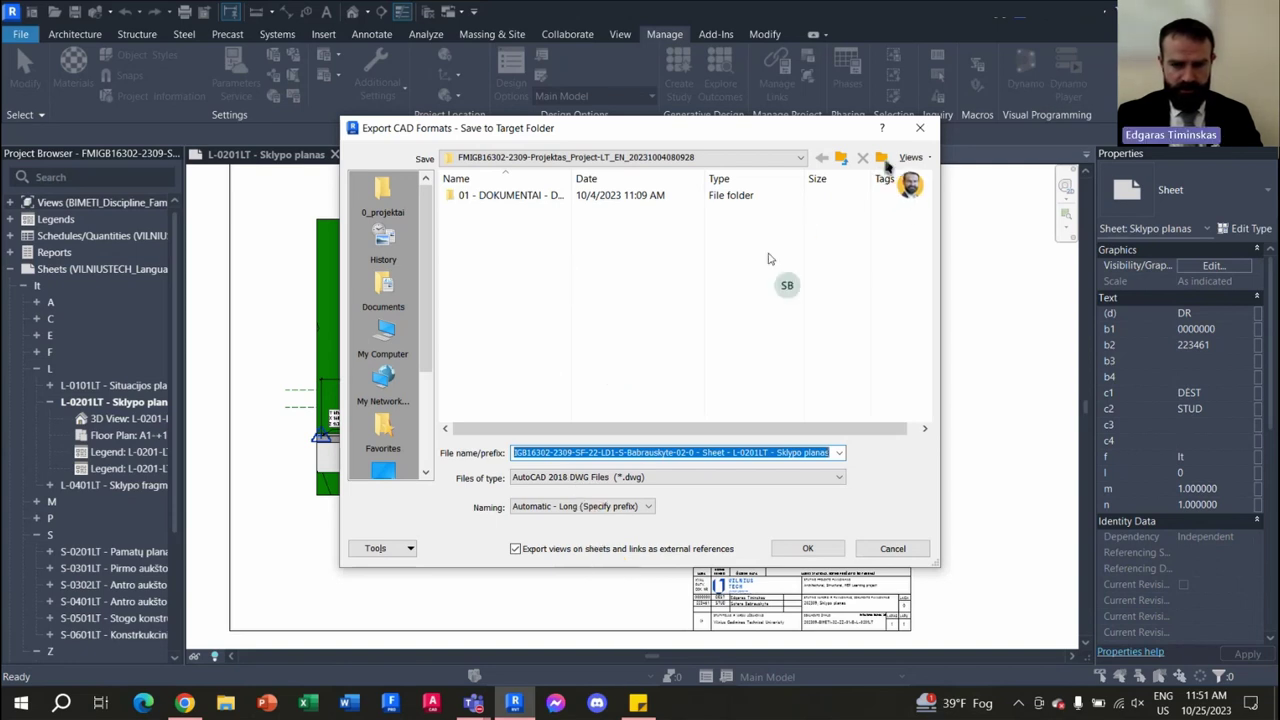
pyautogui.click(881, 160)
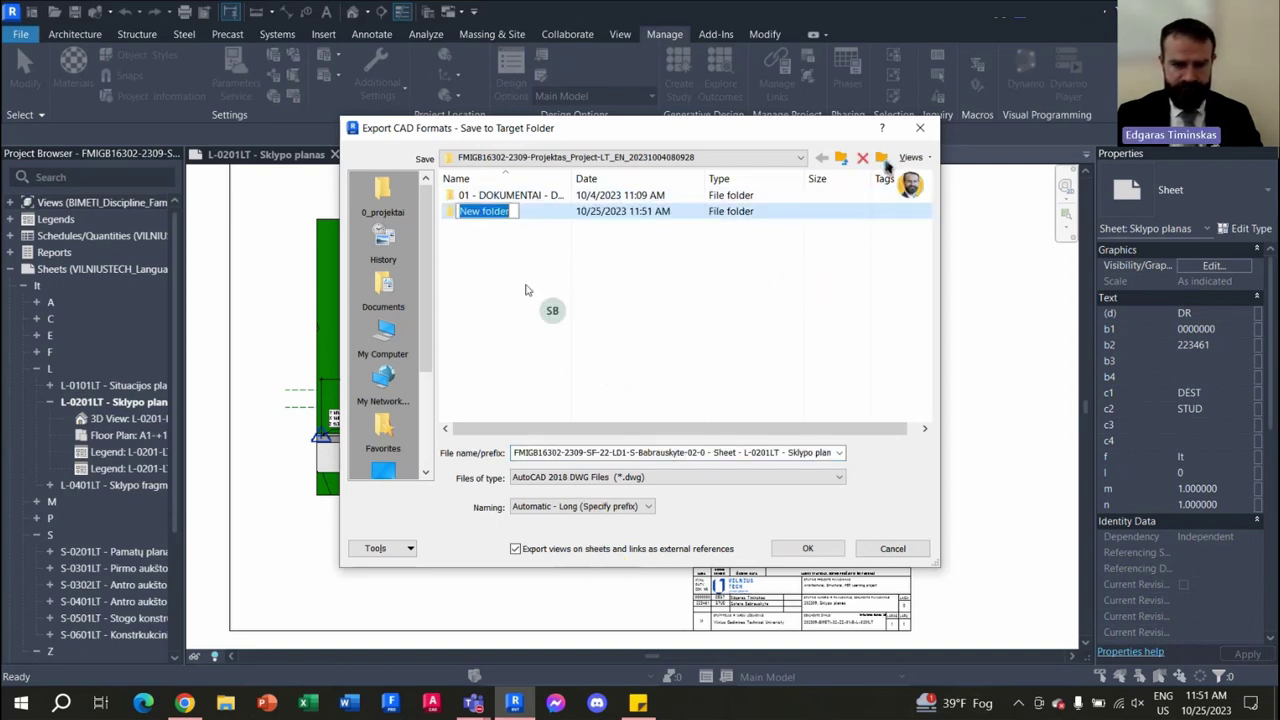
pyautogui.write('02')
pyautogui.press('Return')
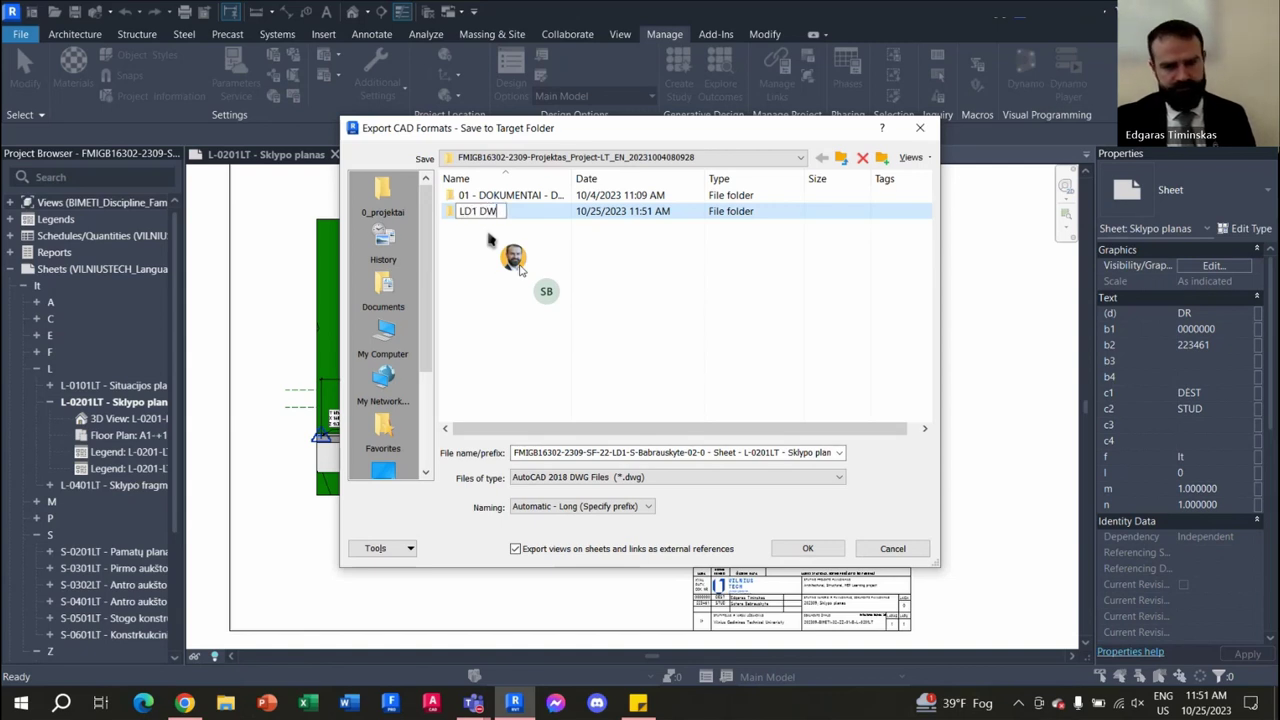
pyautogui.press('Return')
pyautogui.doubleClick(538, 216)
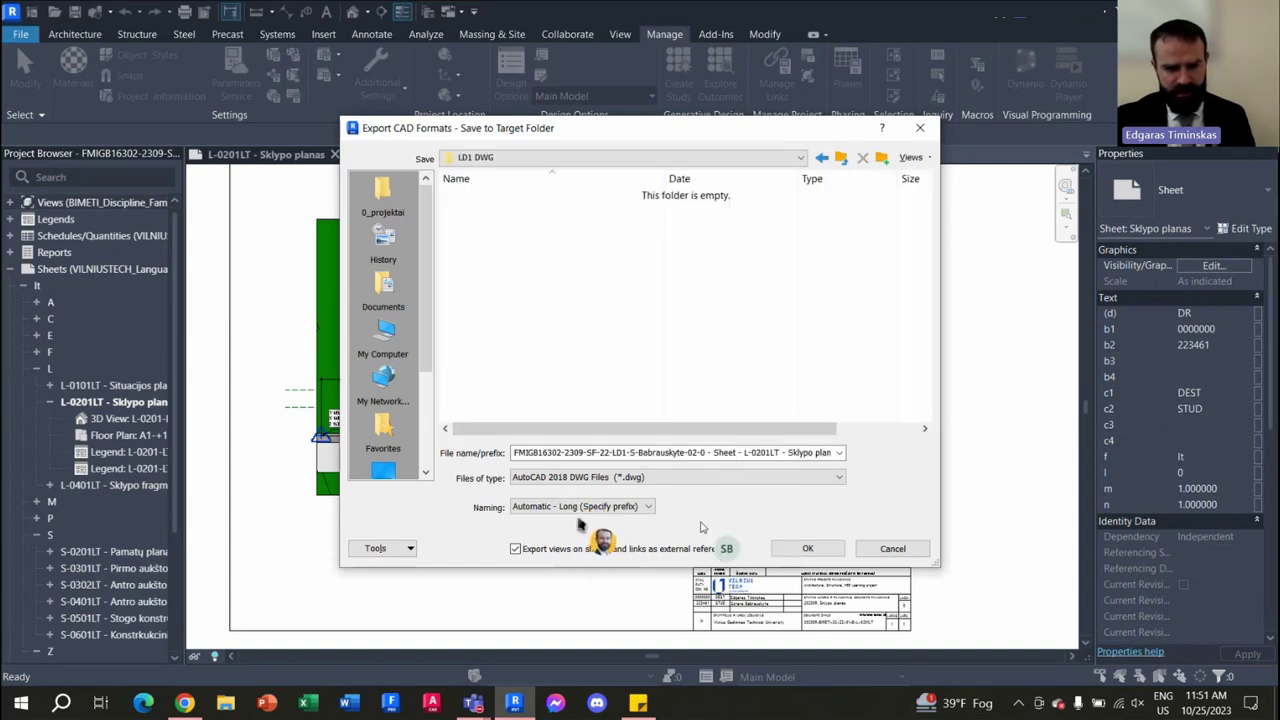
# - Set file naming to Automatic - Short and export the sheet to DWG
pyautogui.click(628, 508)
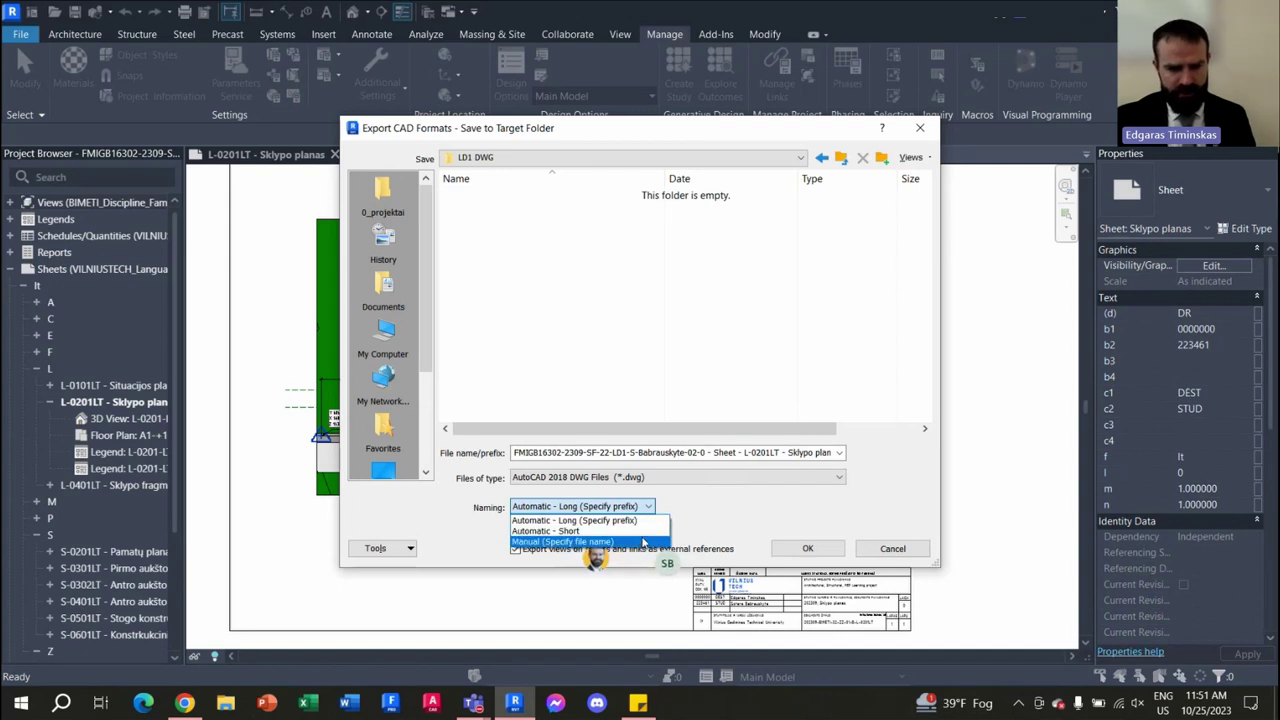
pyautogui.click(590, 531)
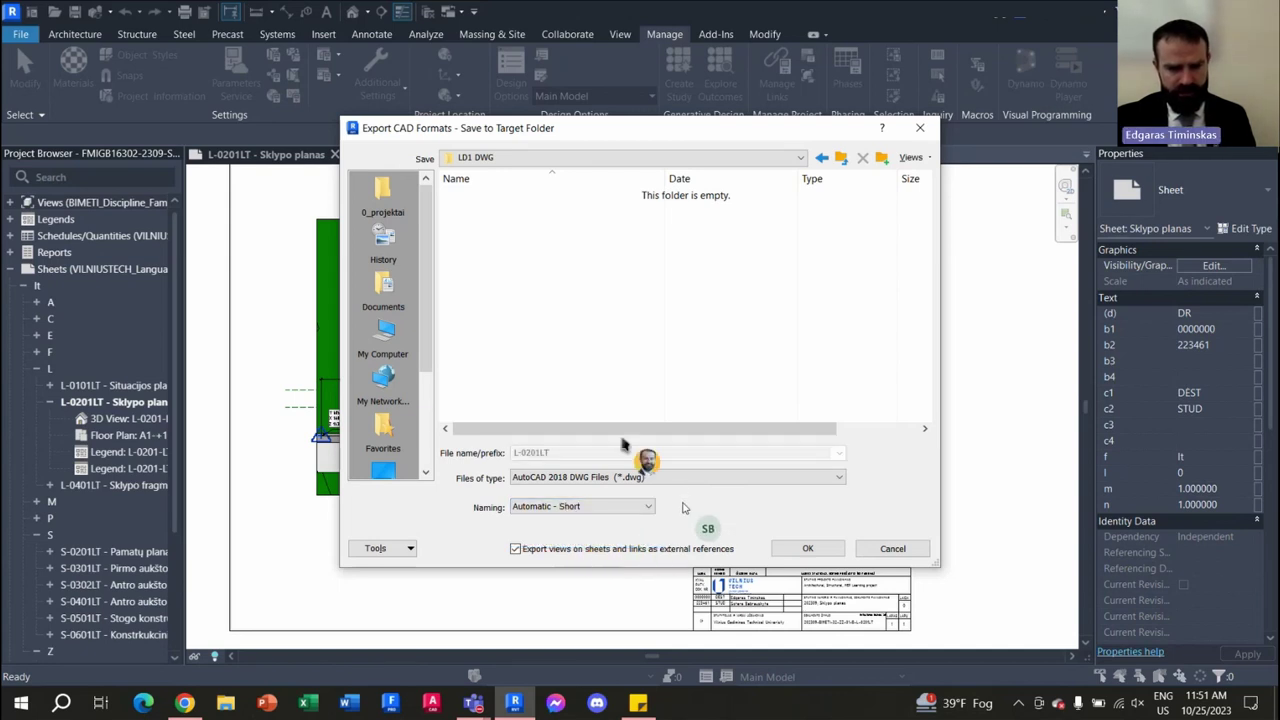
pyautogui.click(805, 549)
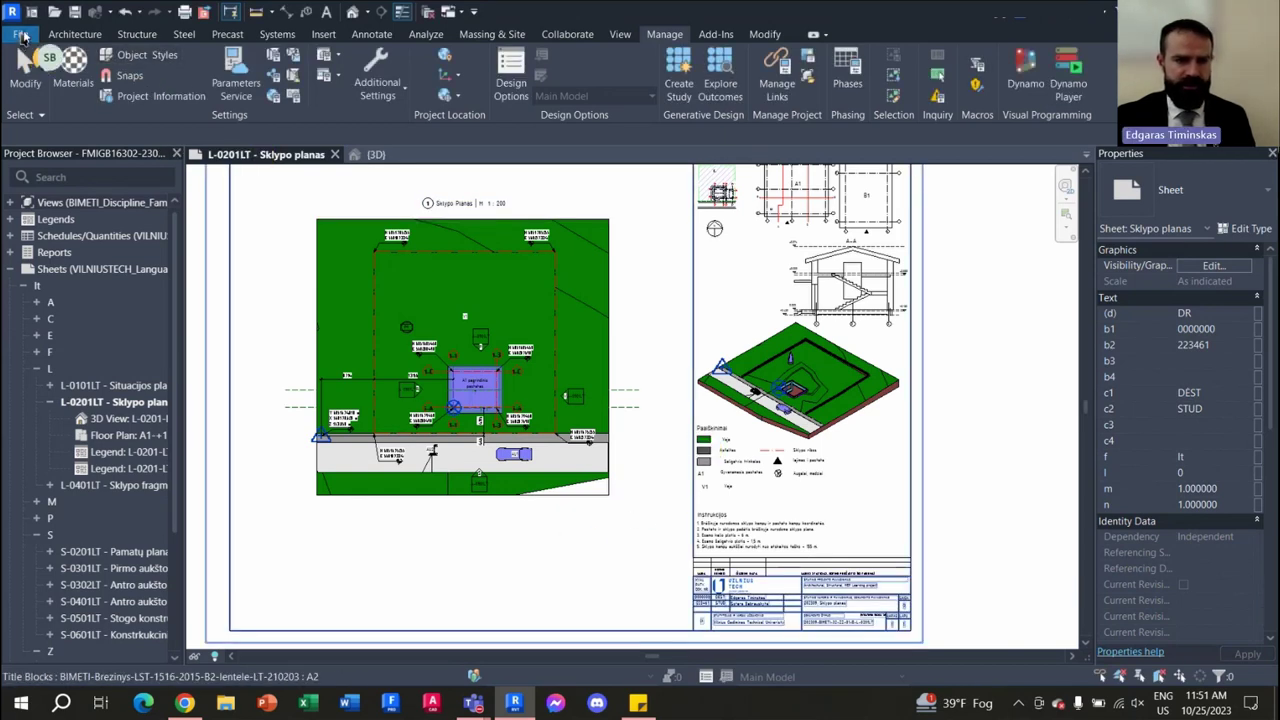
# - Start a PDF export and set its save location to the project folder inside 0_projektai
pyautogui.click(20, 34)
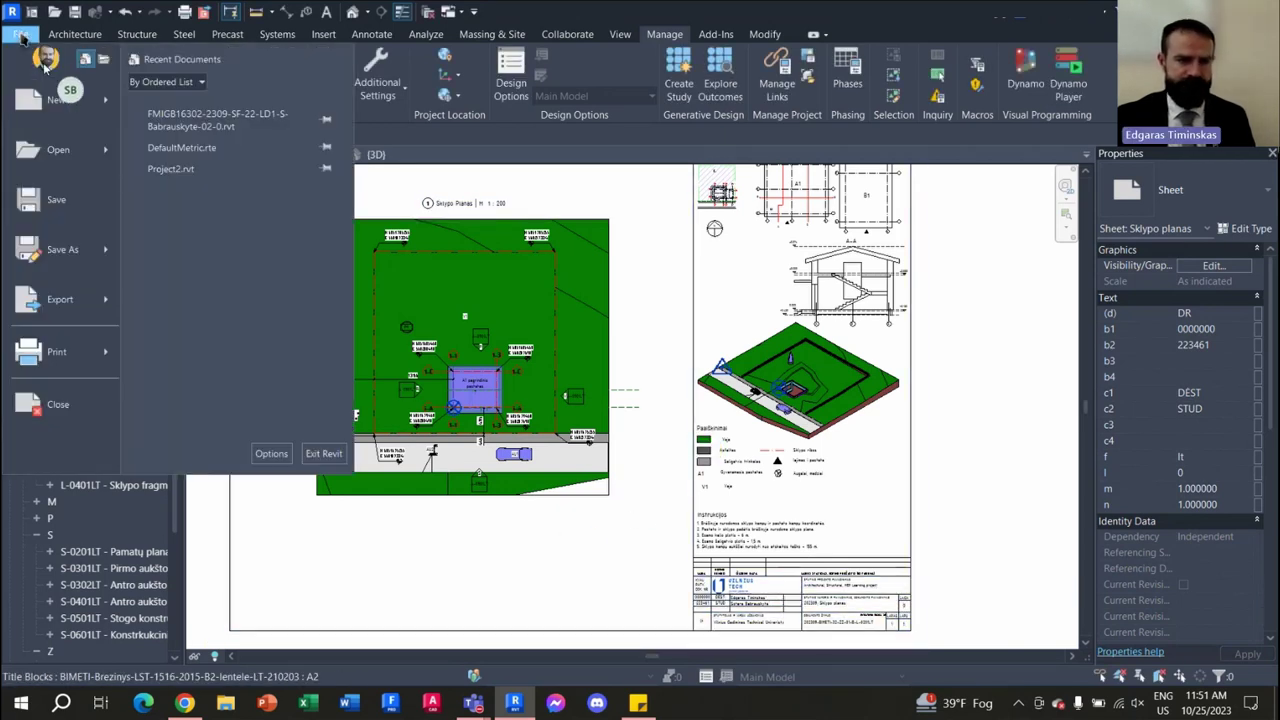
pyautogui.click(101, 301)
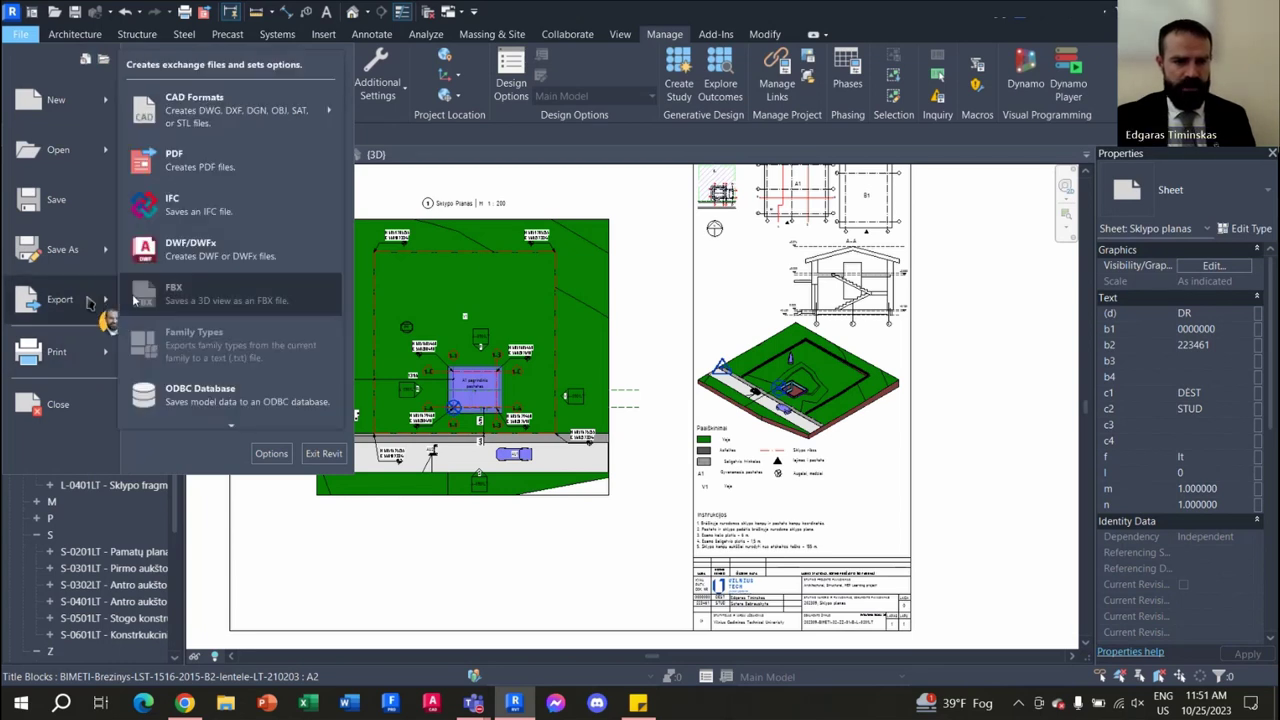
pyautogui.moveTo(230, 109)
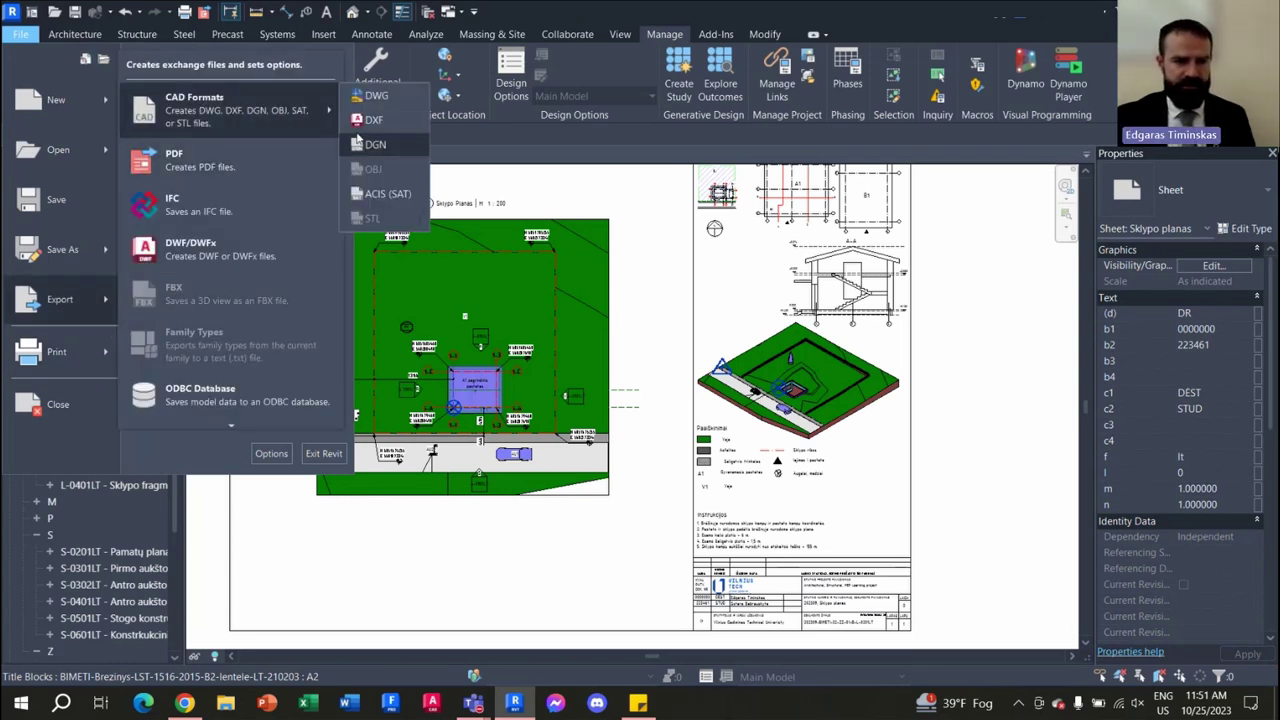
pyautogui.click(245, 163)
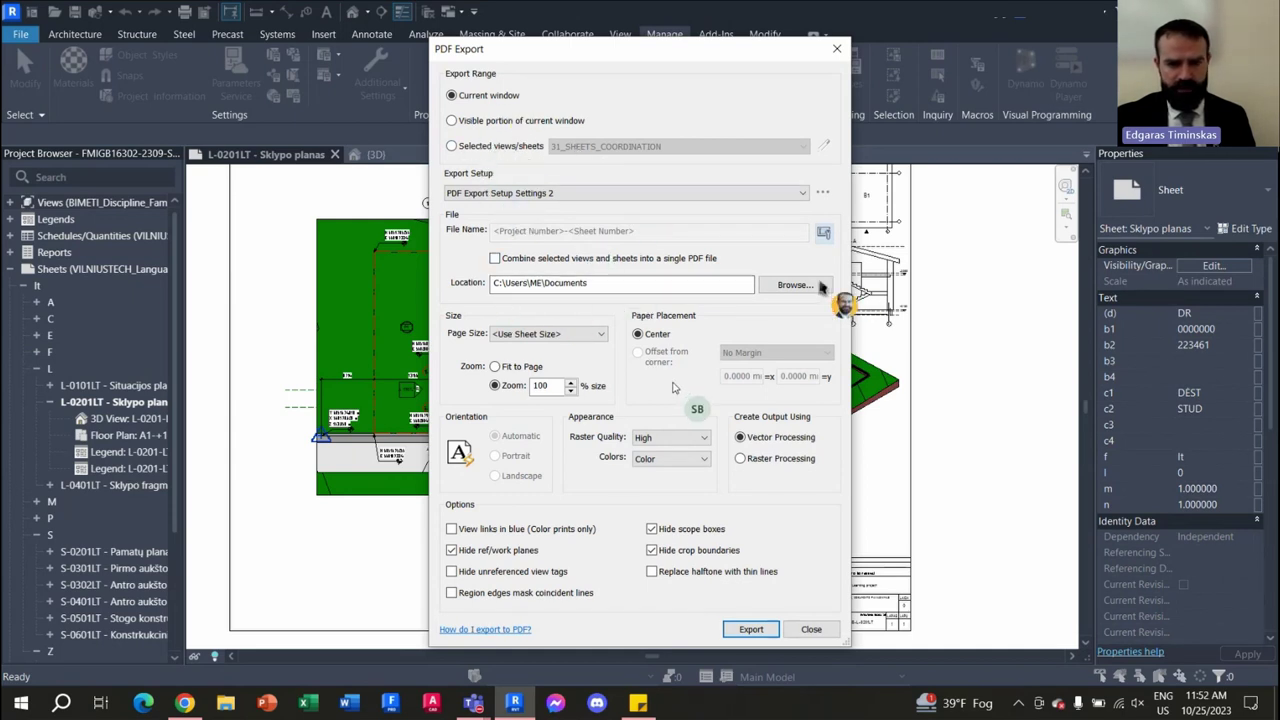
pyautogui.click(788, 286)
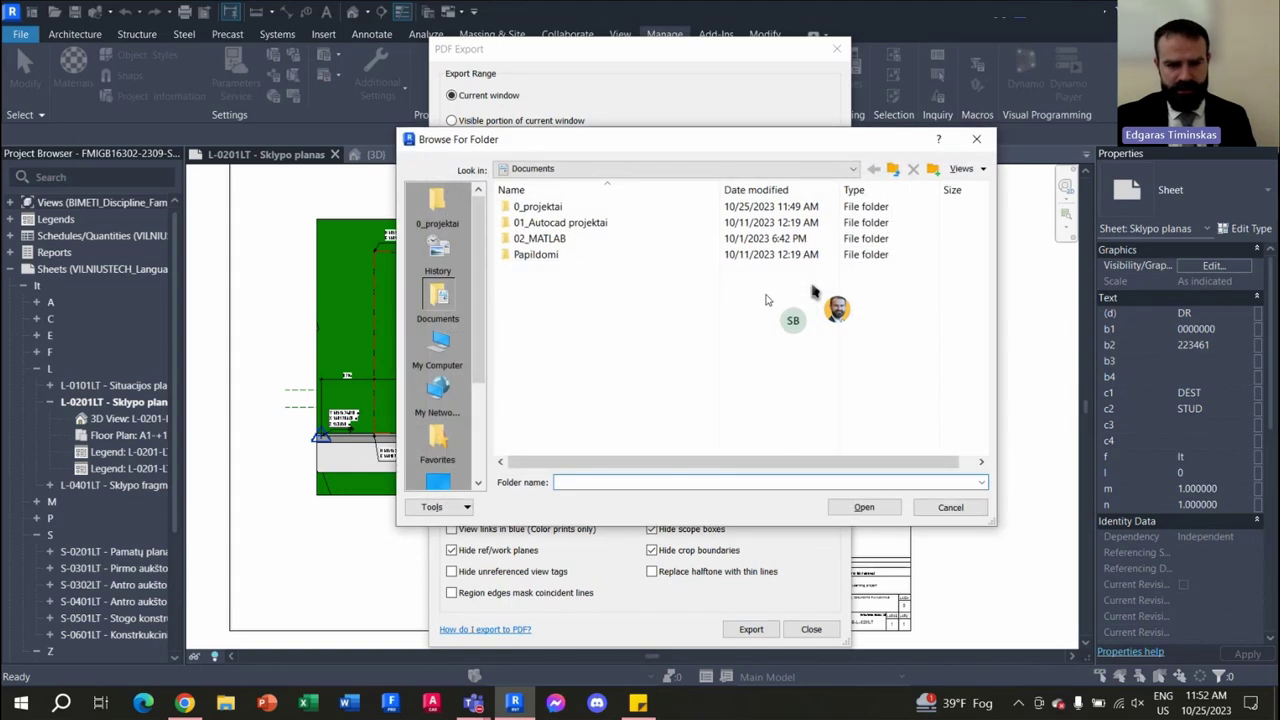
pyautogui.doubleClick(525, 206)
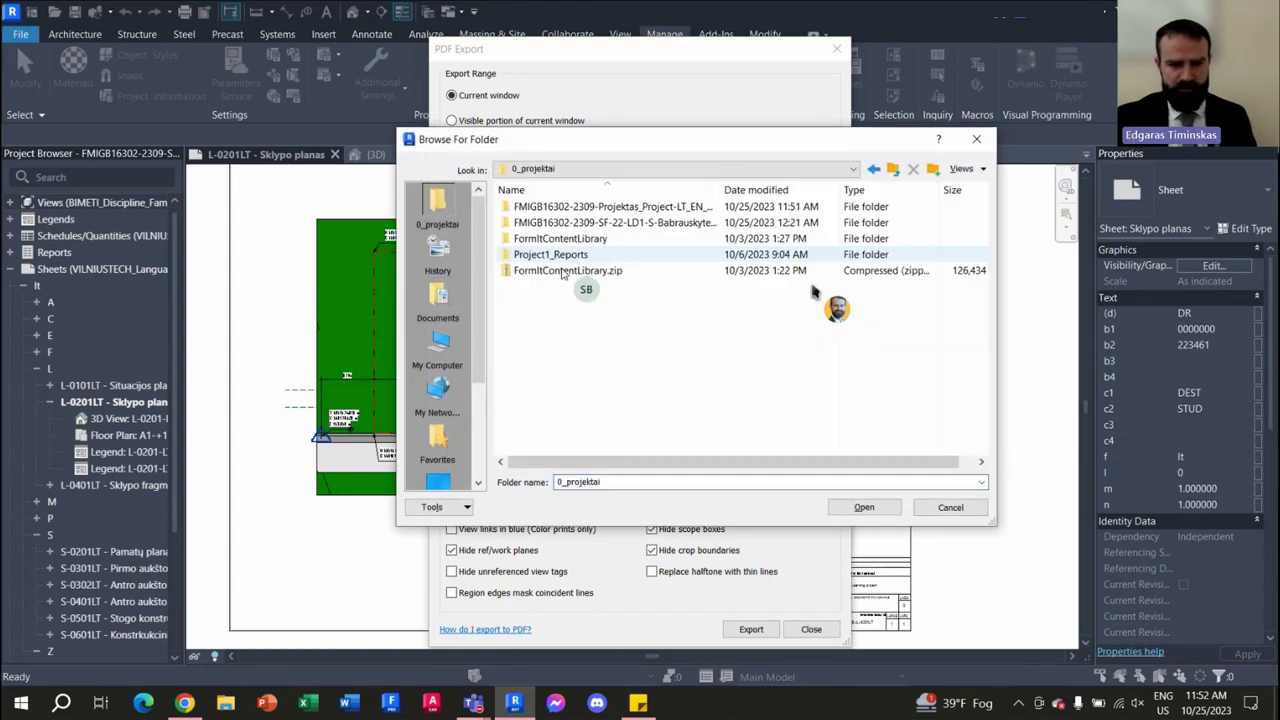
pyautogui.click(608, 206)
pyautogui.doubleClick(608, 206)
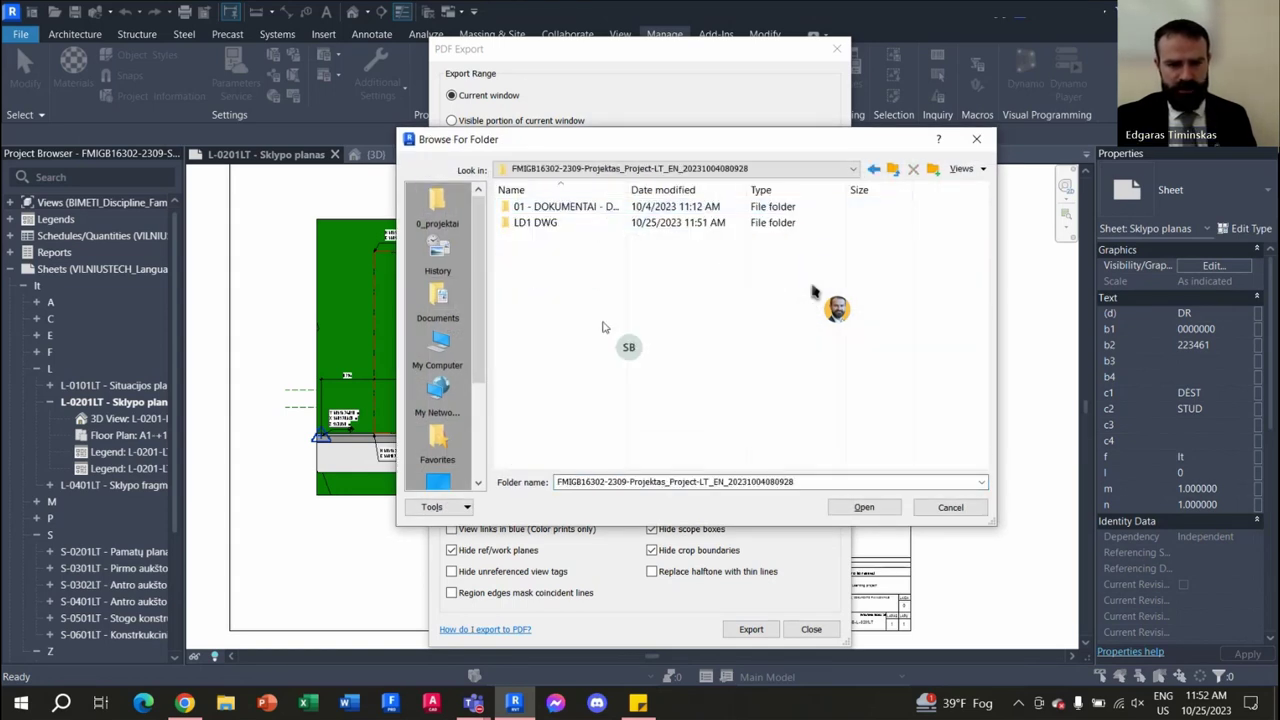
pyautogui.click(864, 508)
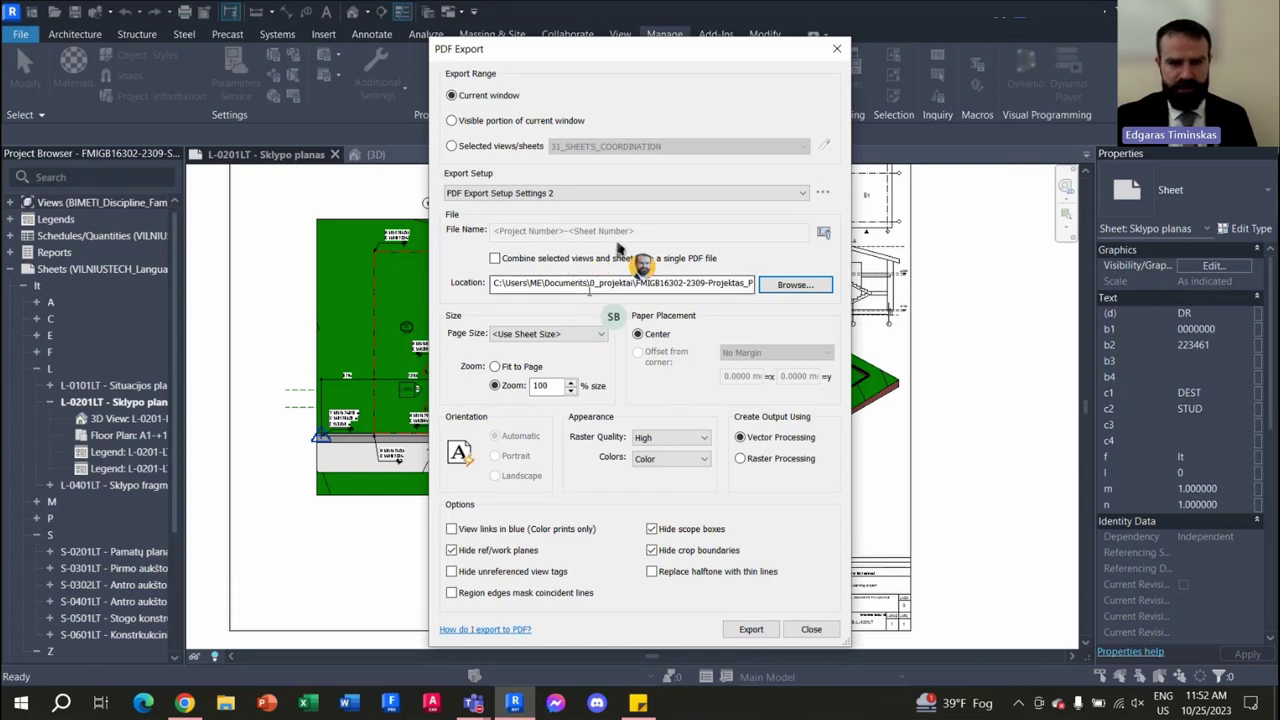
# - Keep <Use Sheet Size> and export, filling missing file-name values with parameter names
pyautogui.click(580, 335)
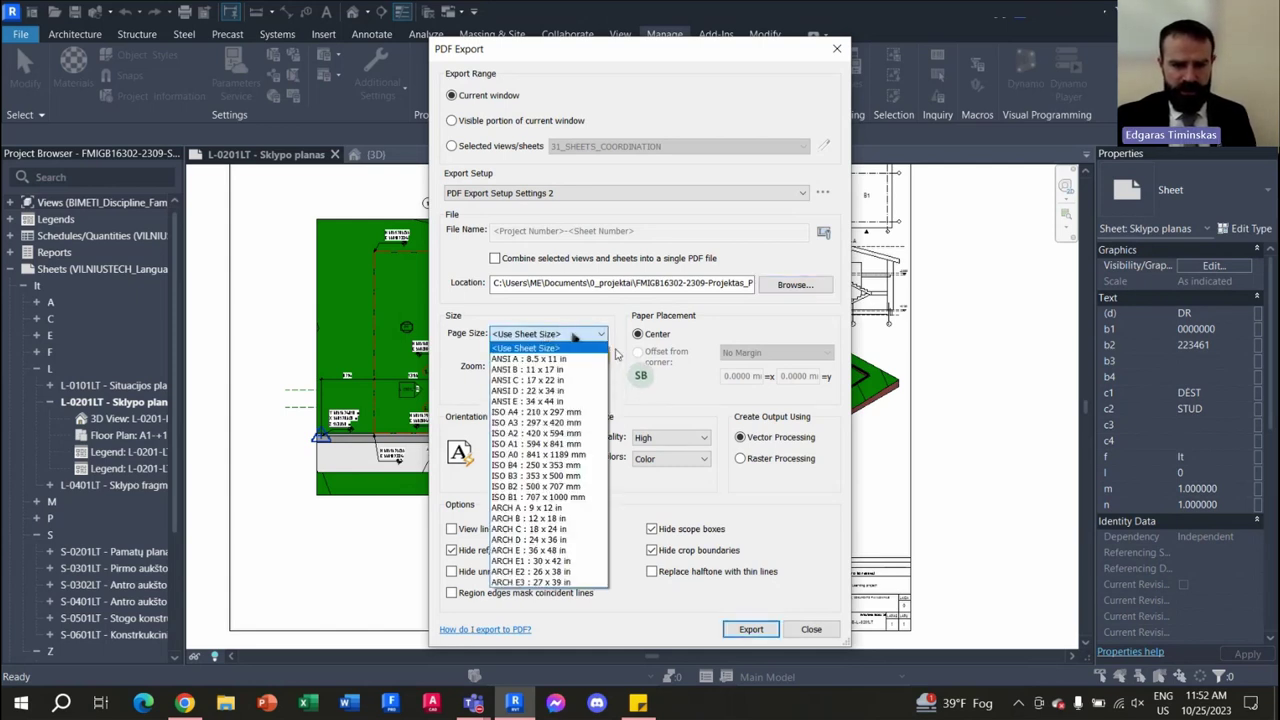
pyautogui.click(575, 338)
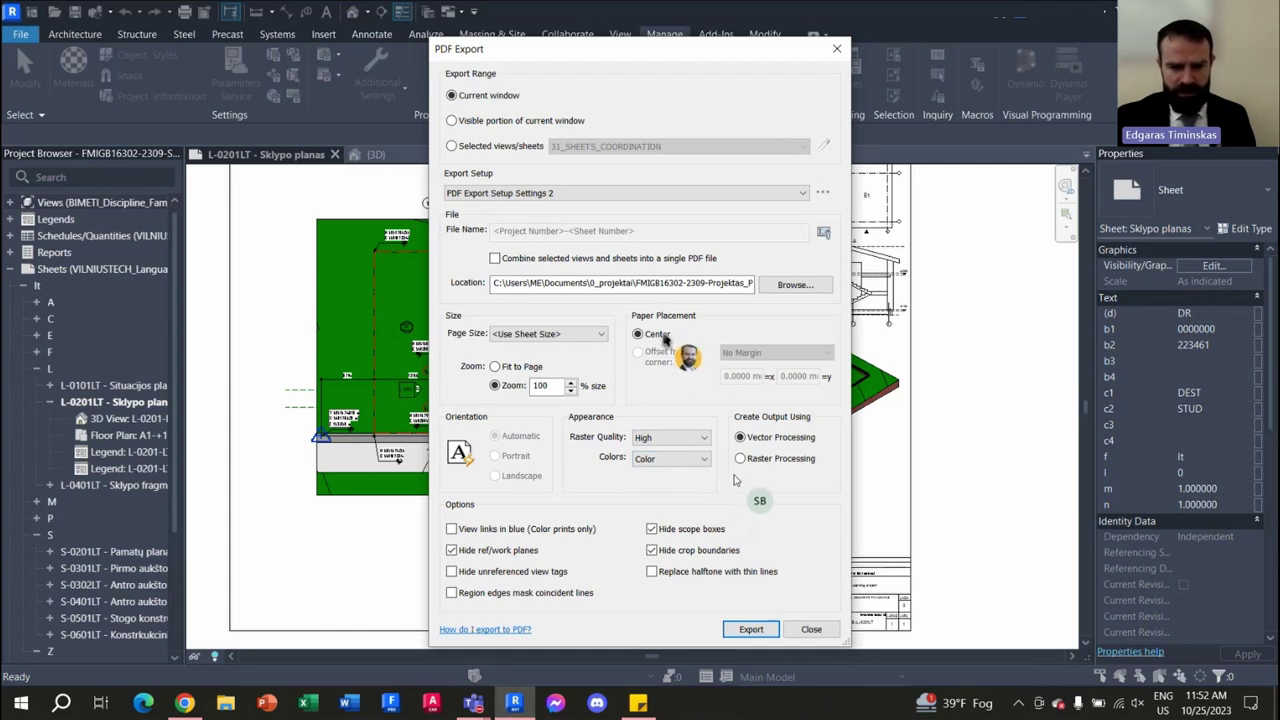
pyautogui.click(752, 630)
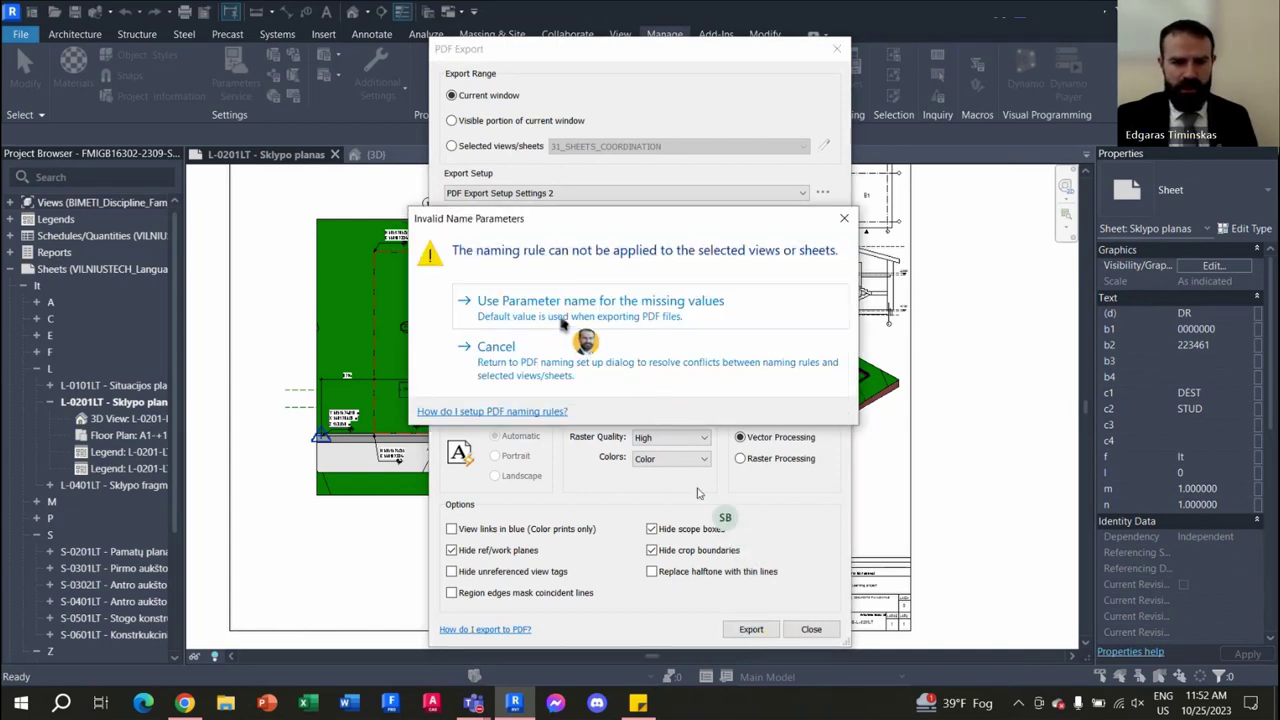
pyautogui.click(757, 311)
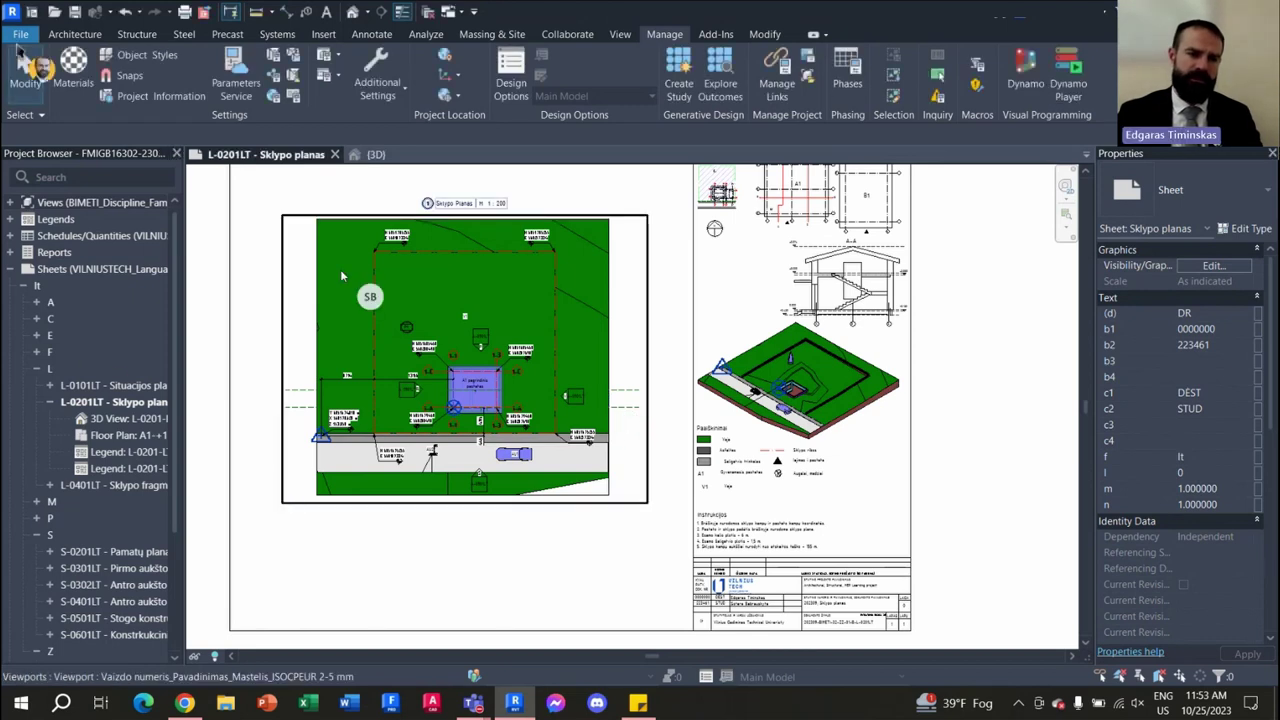
# - Start an IFC export with the IFC4 Reference View [Architecture] 1 setup, review its settings, then cancel
pyautogui.click(22, 34)
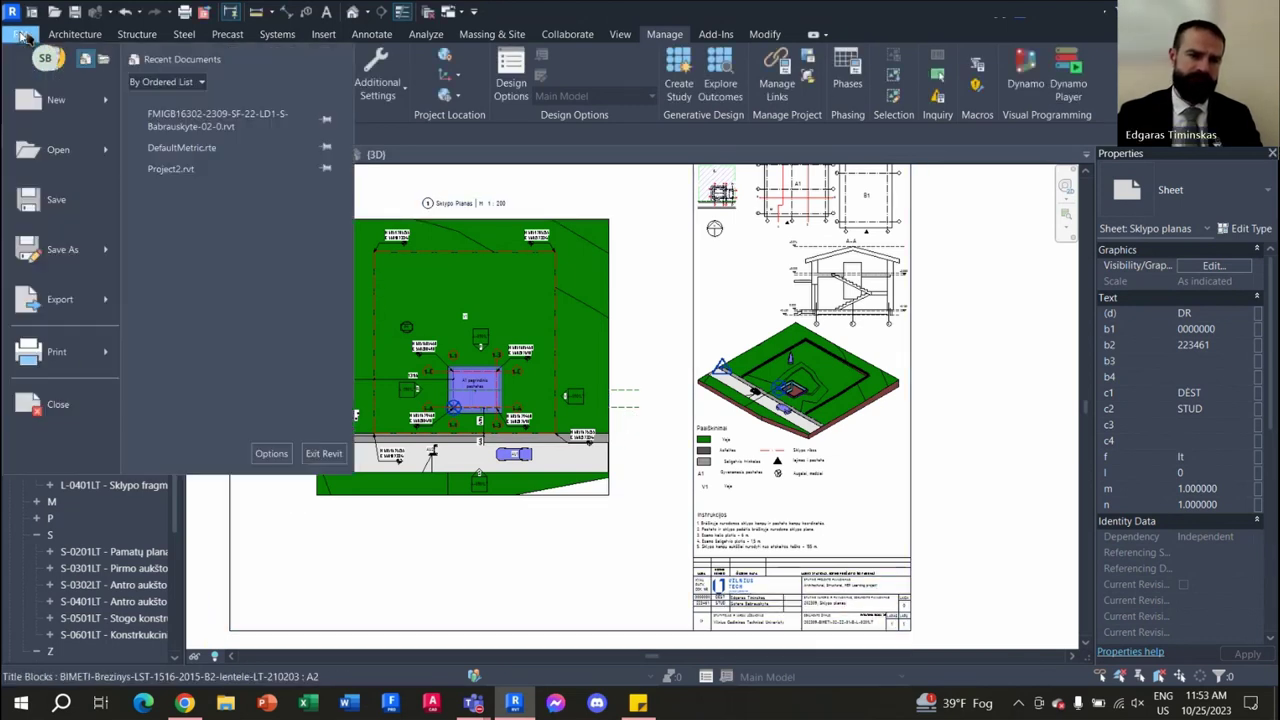
pyautogui.moveTo(60, 299)
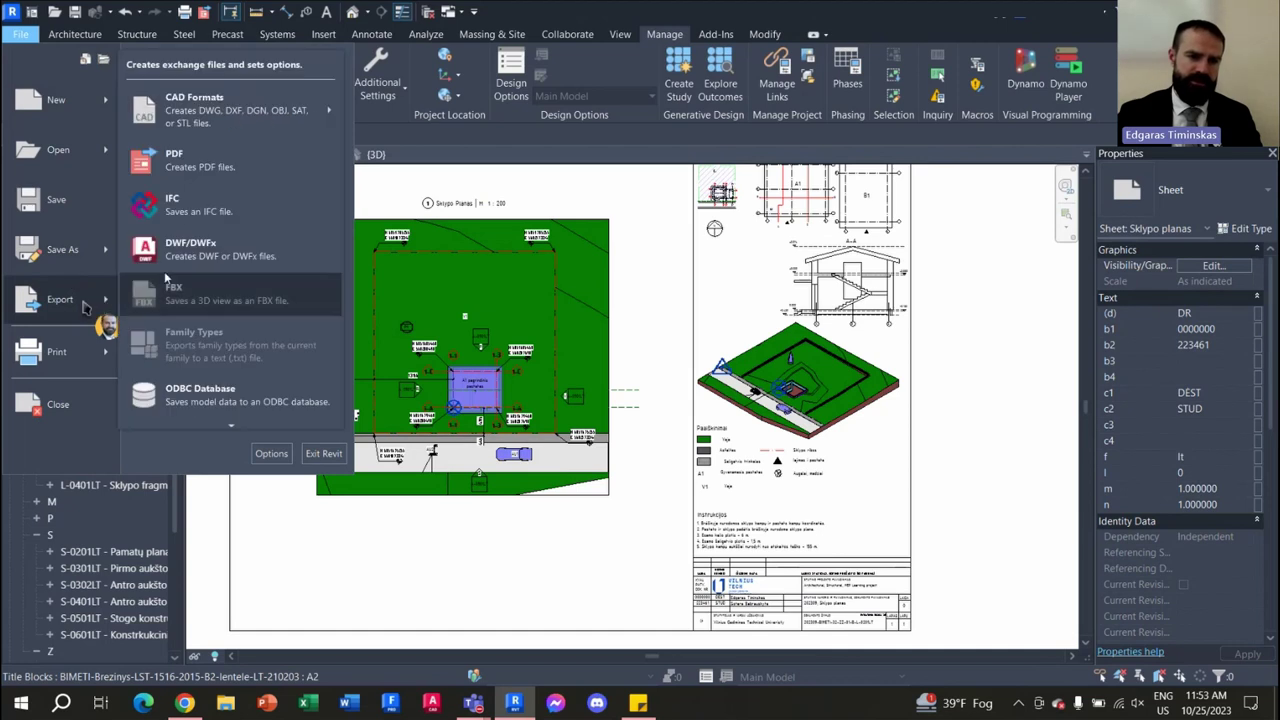
pyautogui.click(268, 217)
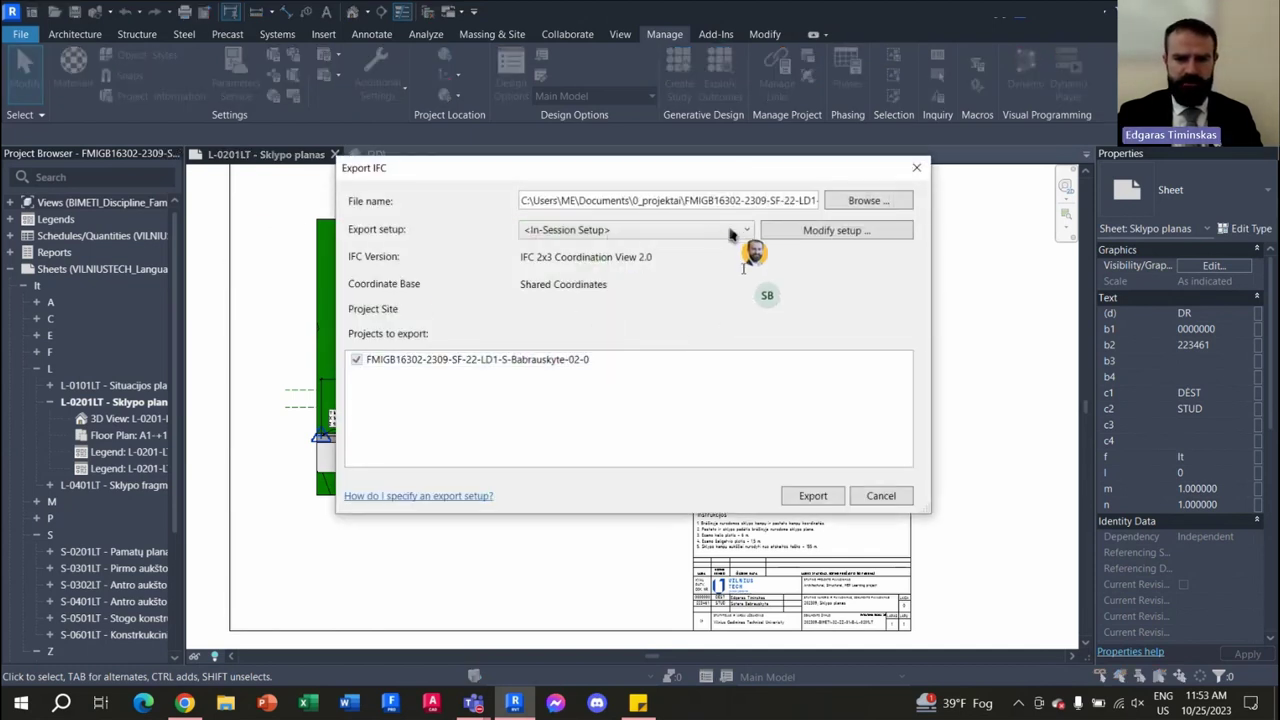
pyautogui.click(743, 236)
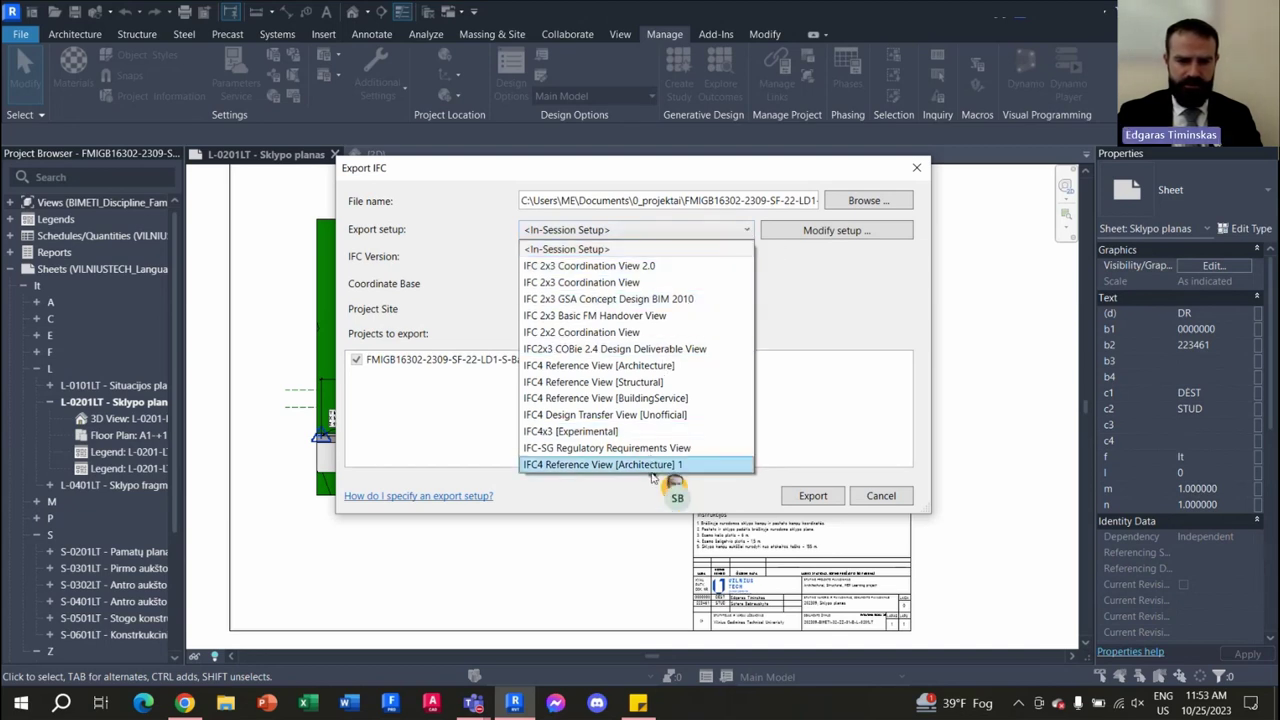
pyautogui.click(650, 468)
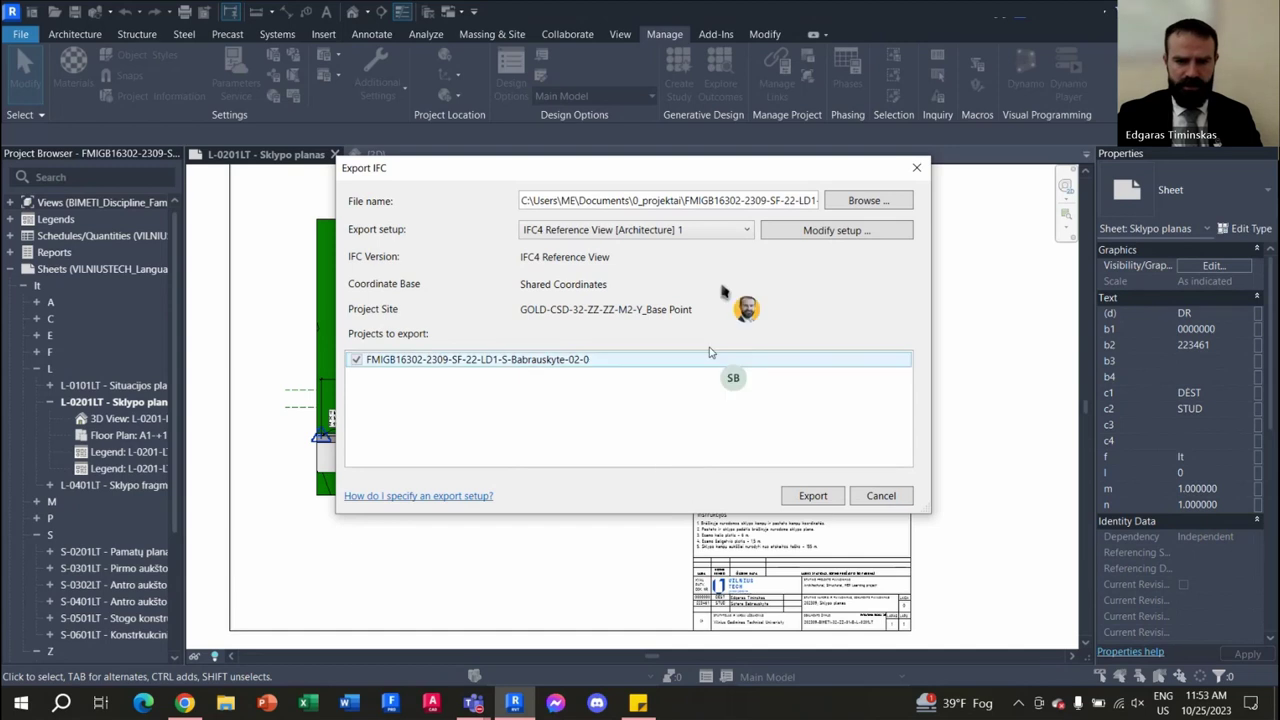
pyautogui.click(835, 232)
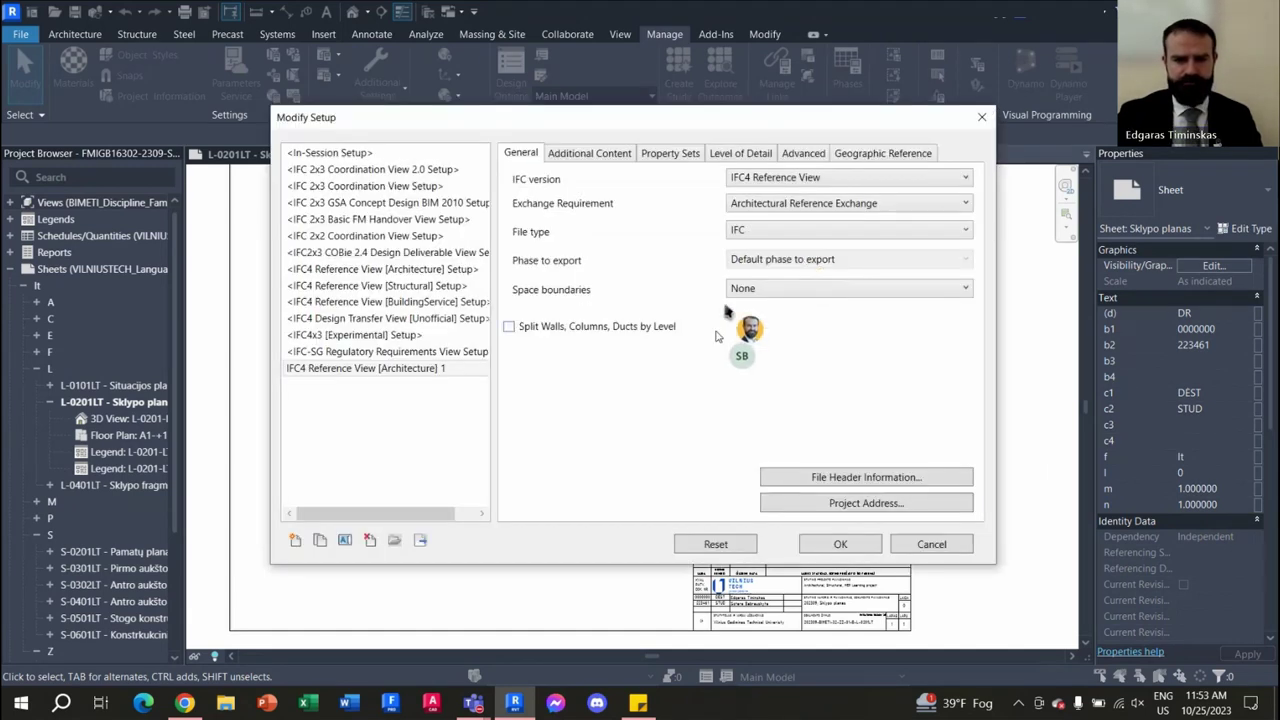
pyautogui.click(608, 156)
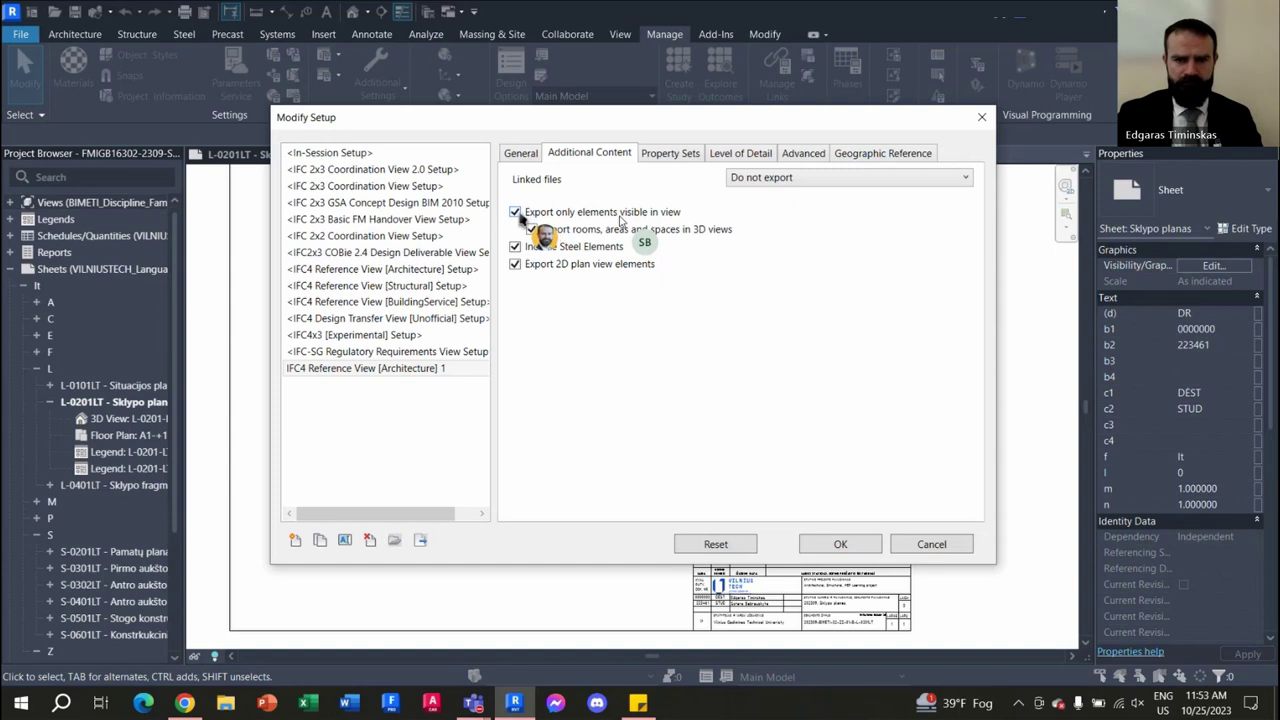
pyautogui.click(957, 548)
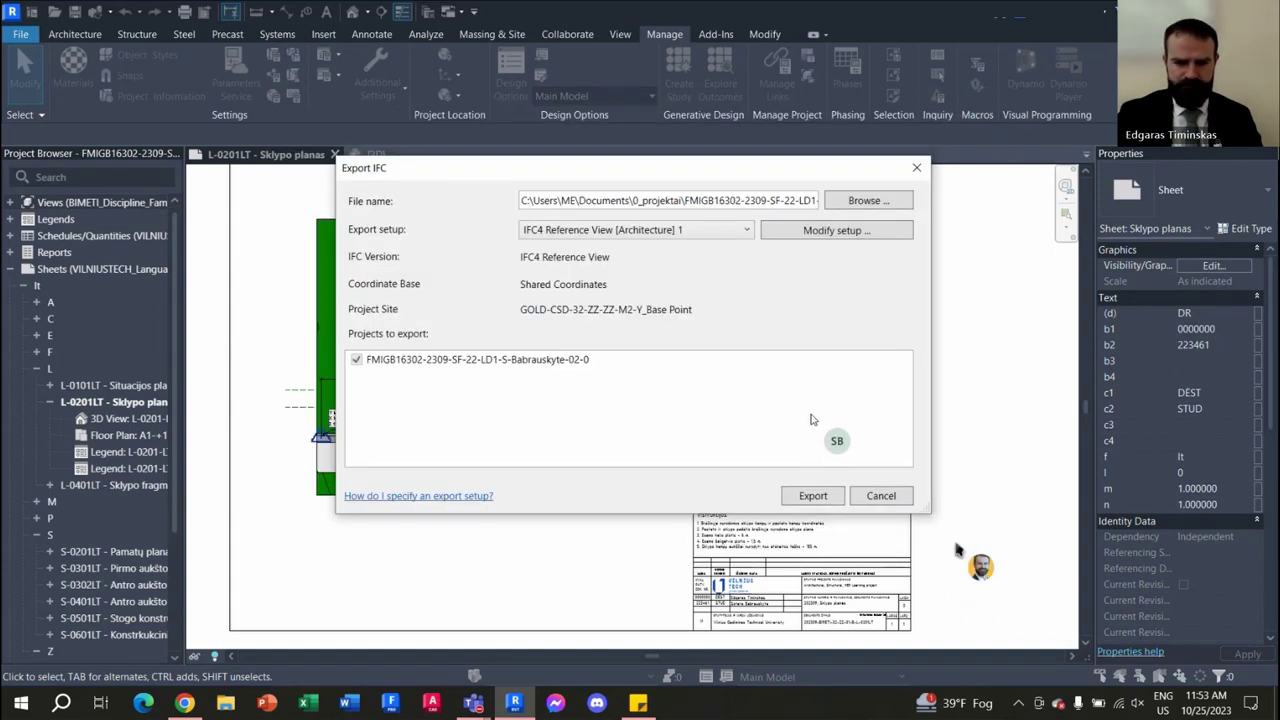
pyautogui.click(916, 168)
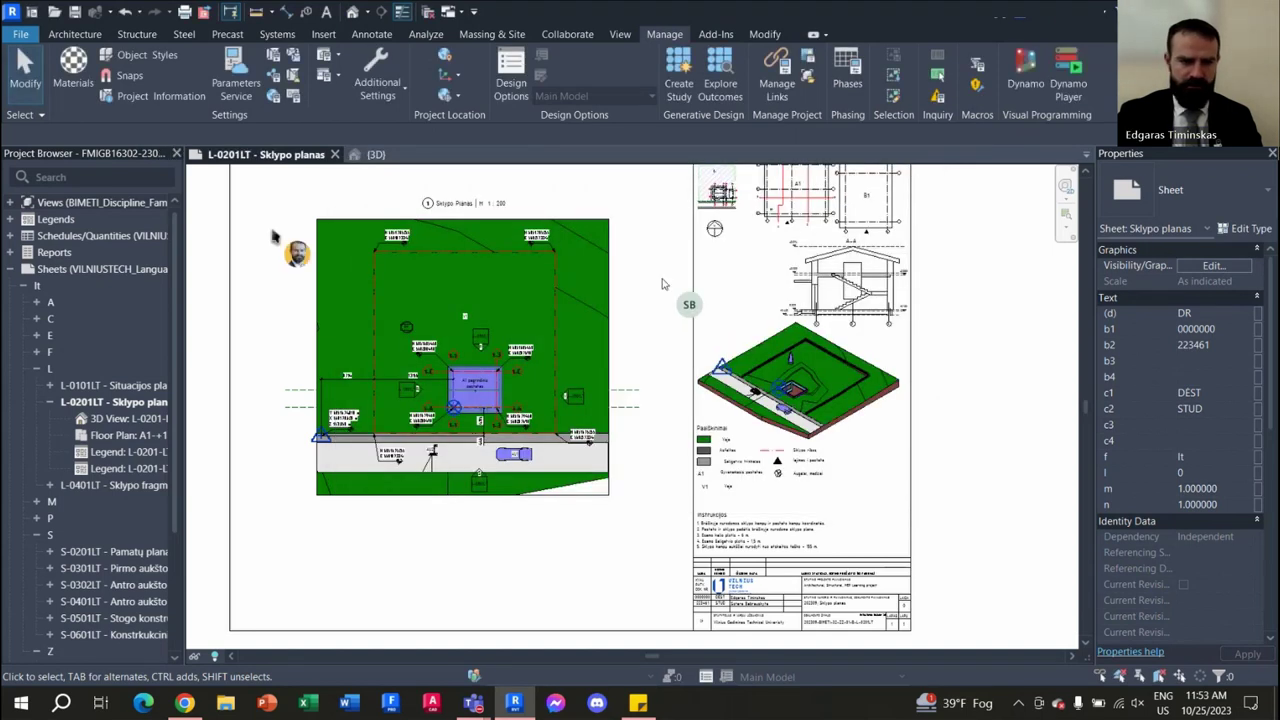
# - Filter the Project Browser by 'IFC' and open the Z-0000-EN-3D-Model-IFC-Navis 3D view
pyautogui.click(68, 177)
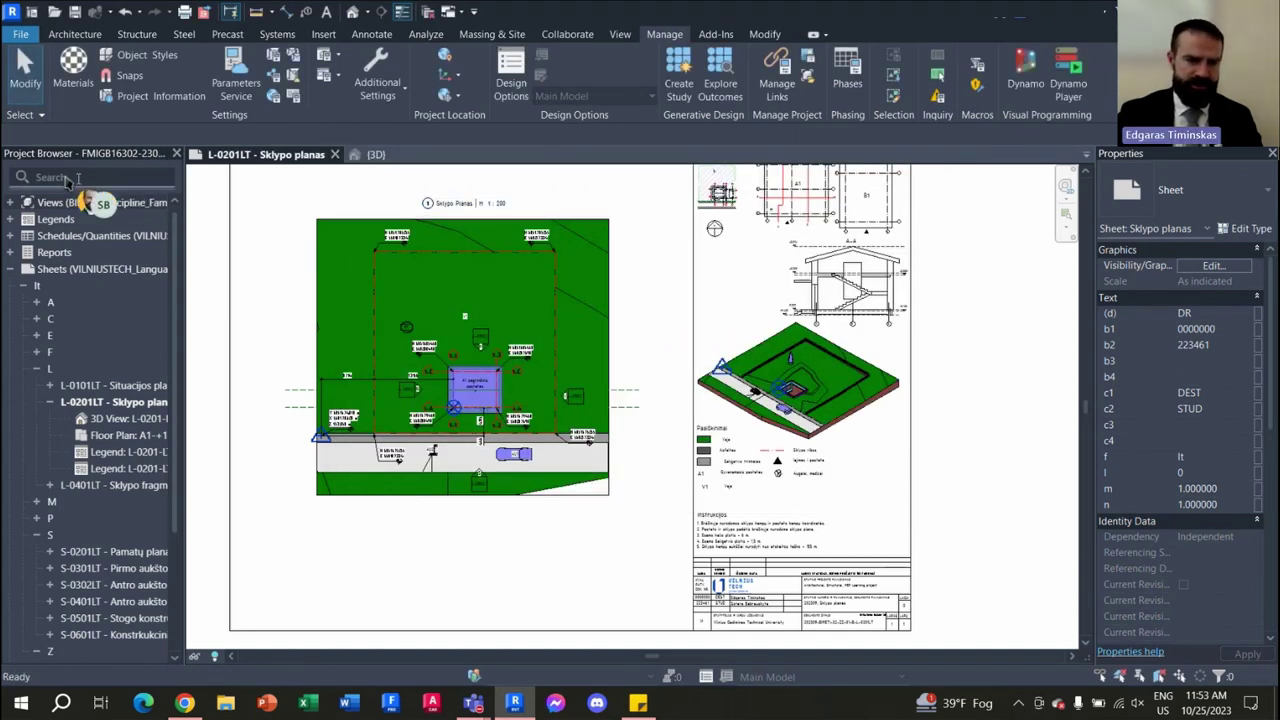
pyautogui.write('I')
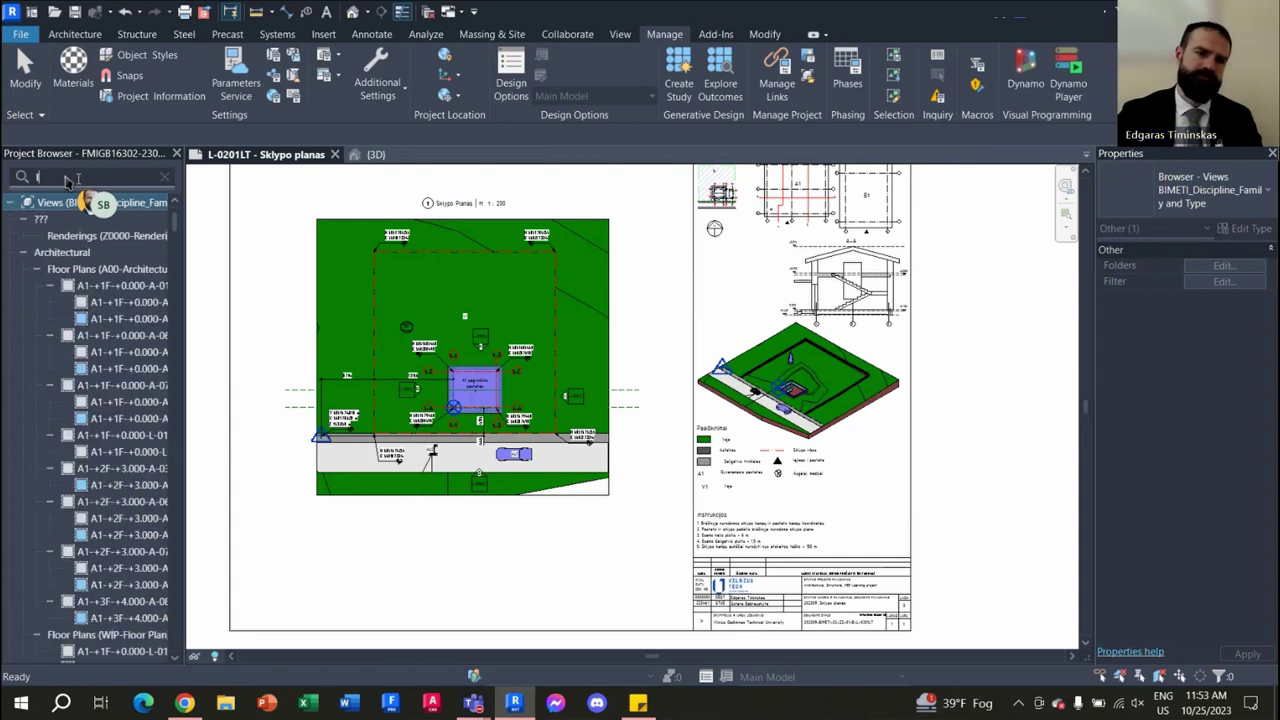
pyautogui.write('FC')
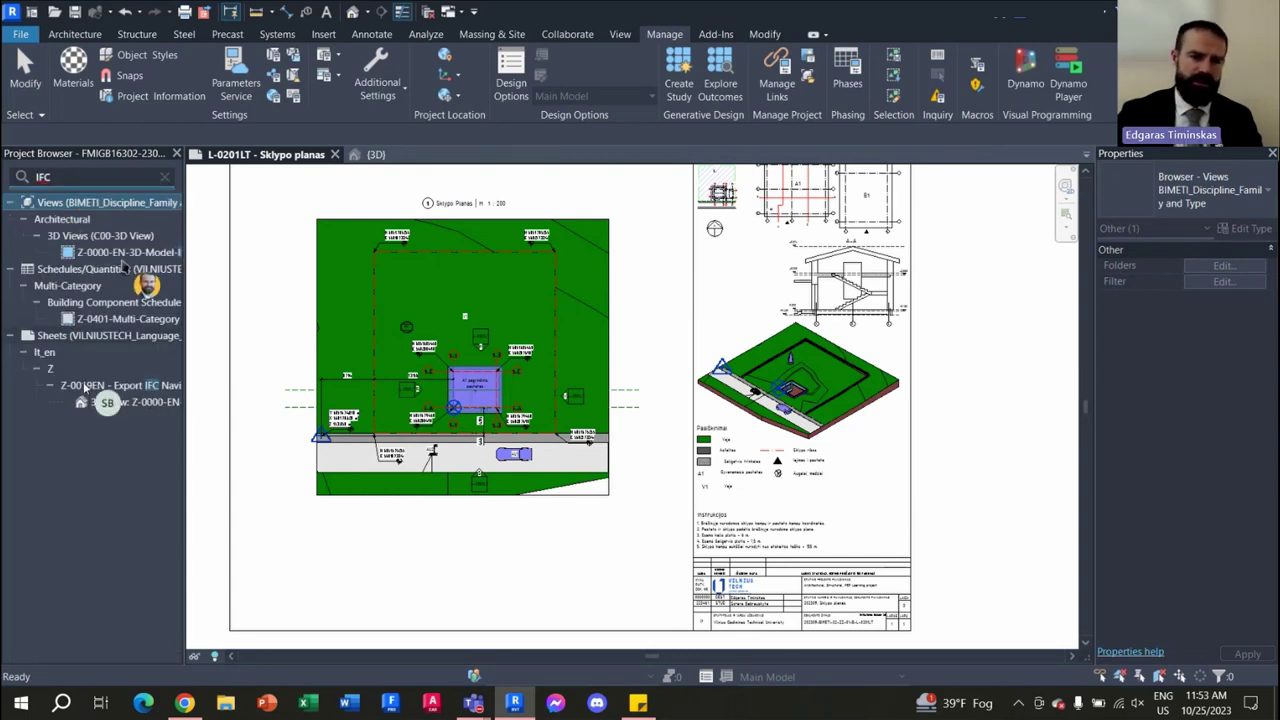
pyautogui.doubleClick(135, 253)
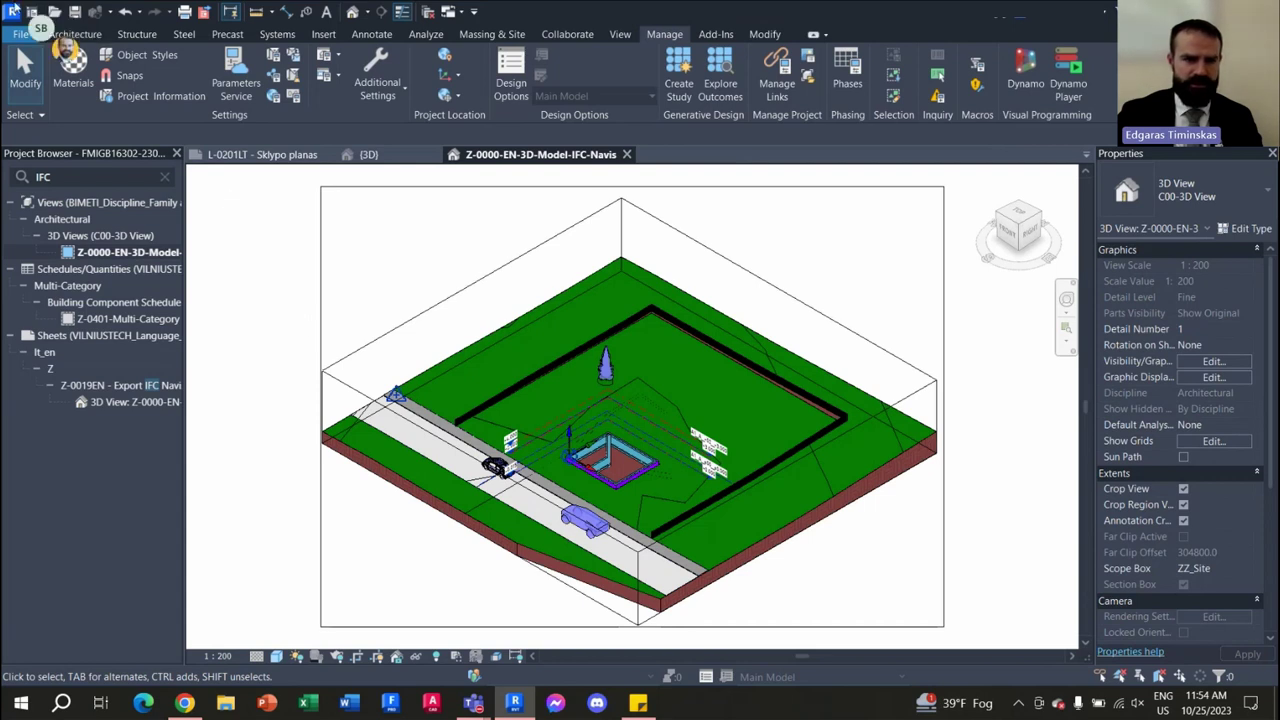
pyautogui.click(20, 34)
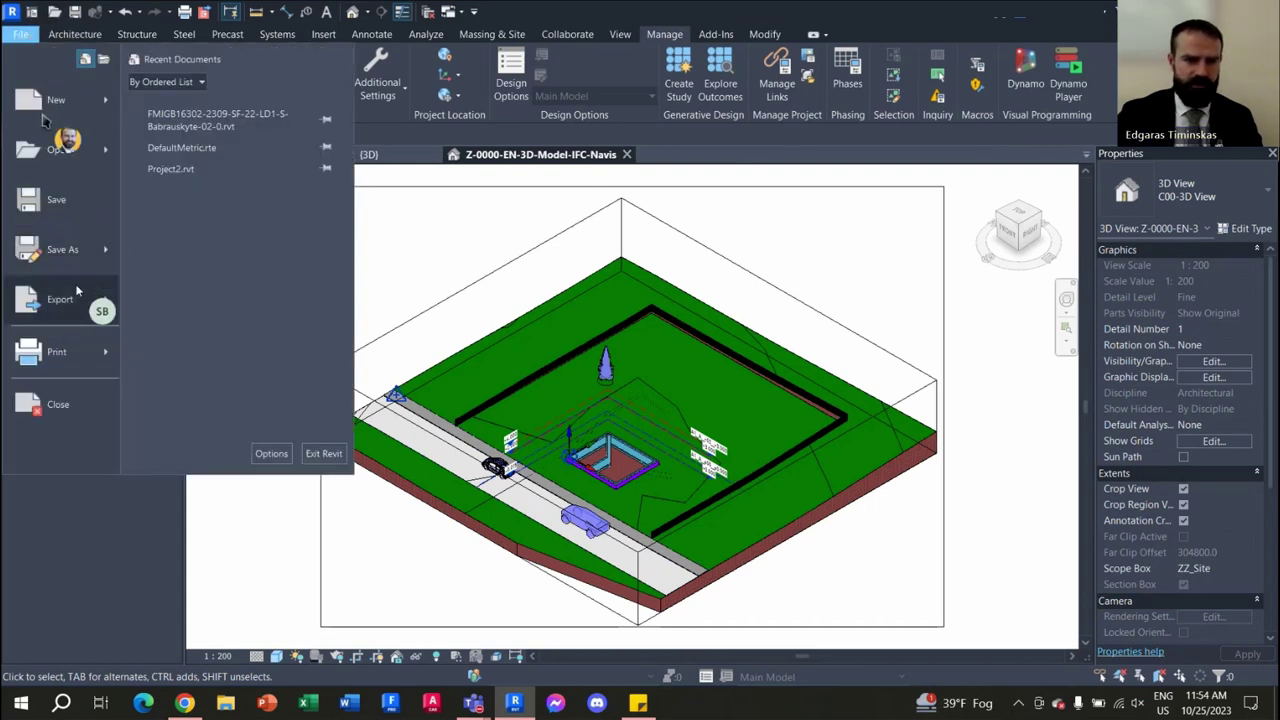
pyautogui.moveTo(60, 299)
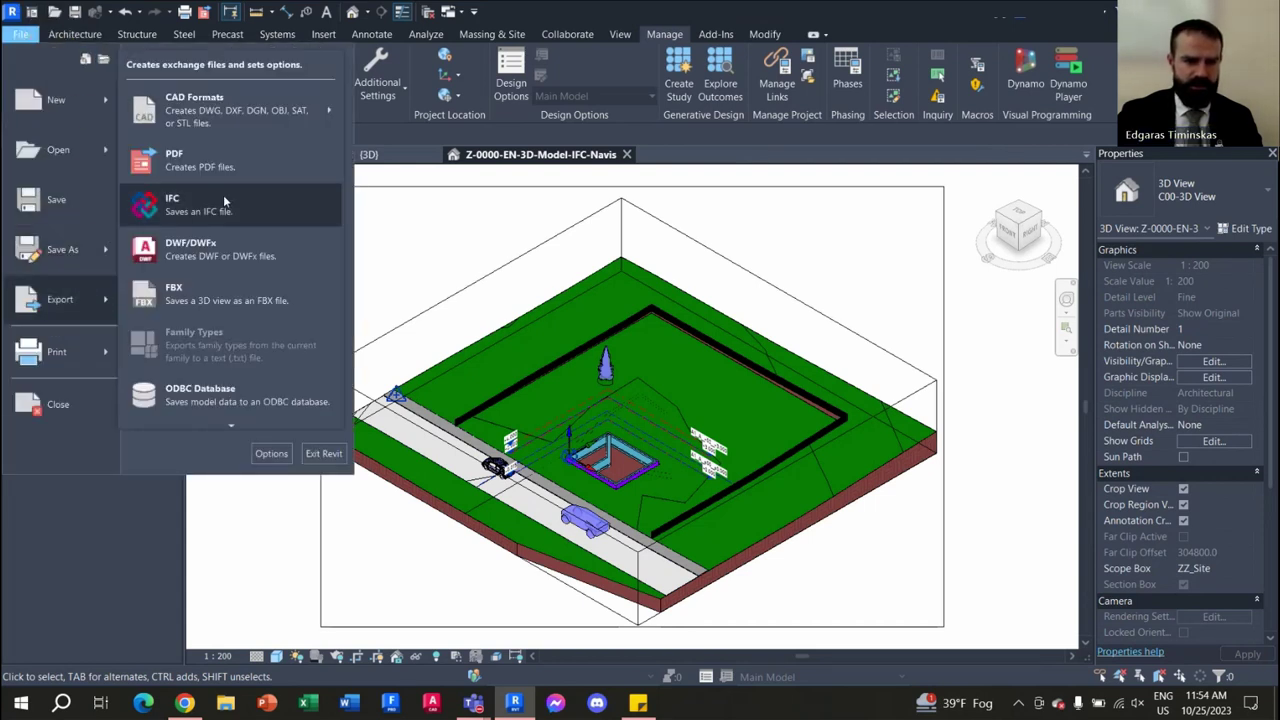
# - Export the 3D view to IFC in the project folder using IFC4 Reference View [Architecture] 1, accepting the origin warning
pyautogui.click(225, 202)
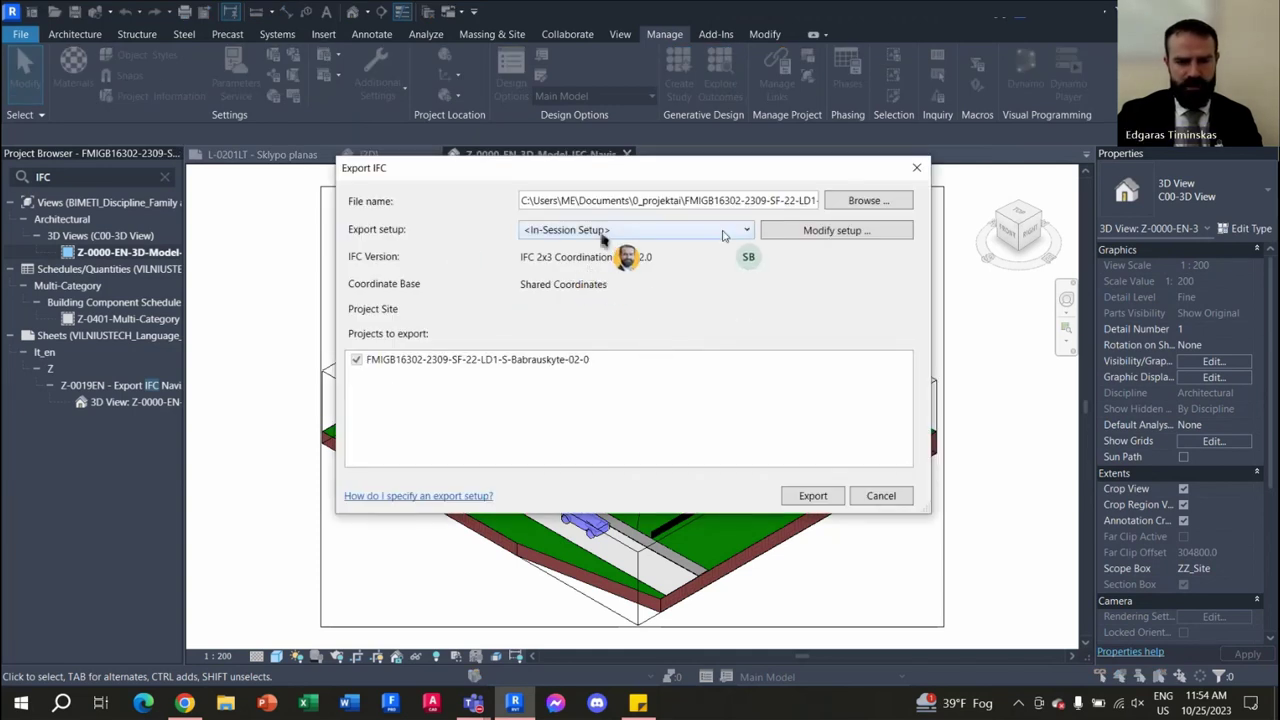
pyautogui.click(603, 234)
pyautogui.click(604, 466)
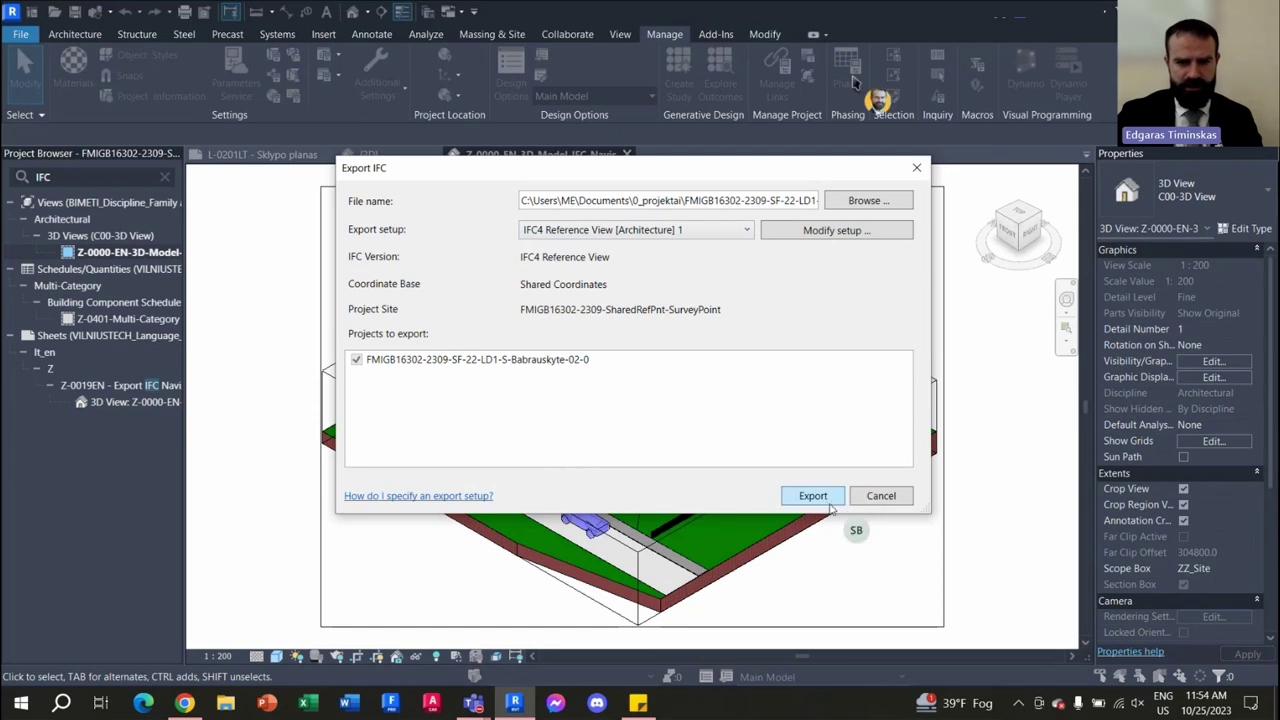
pyautogui.click(876, 202)
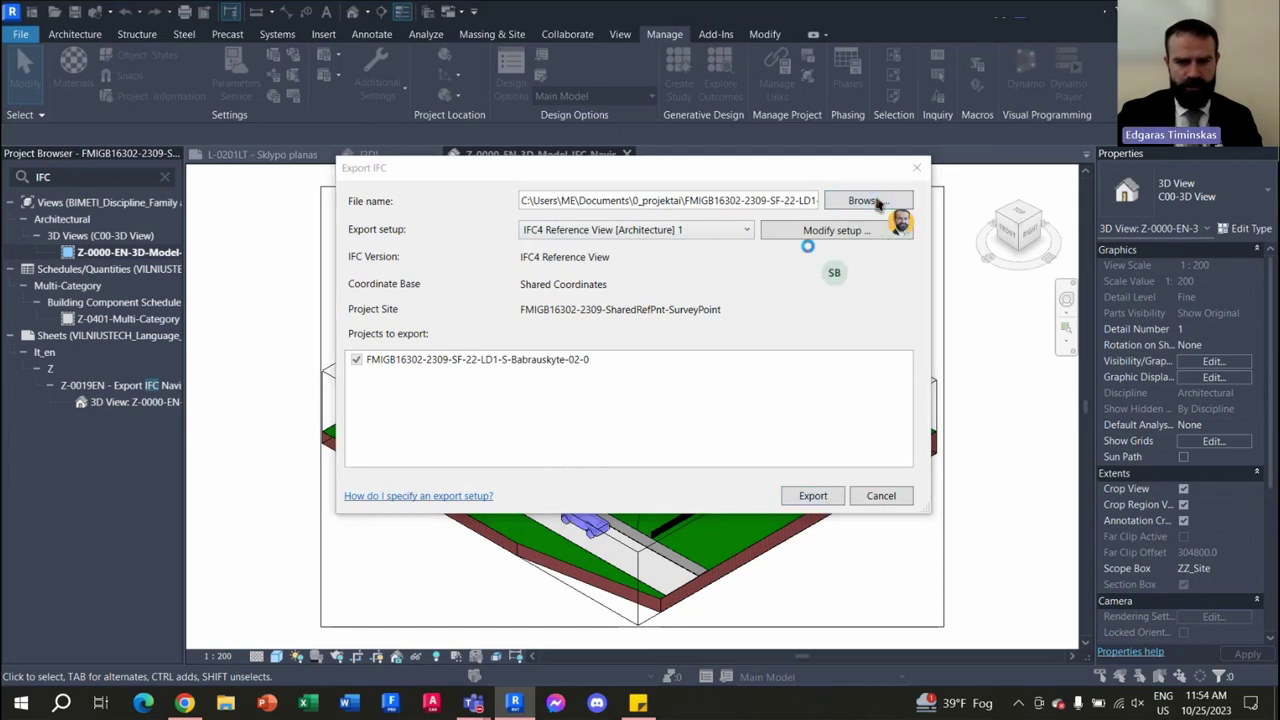
pyautogui.doubleClick(840, 293)
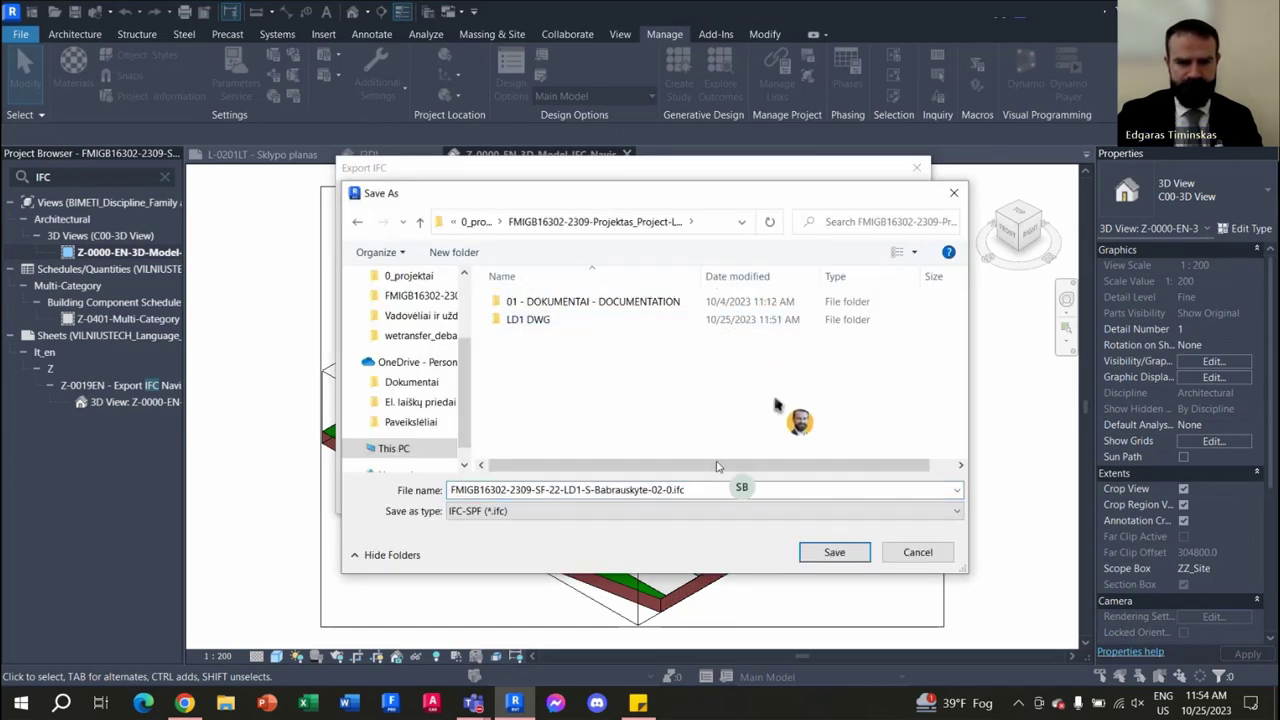
pyautogui.click(815, 552)
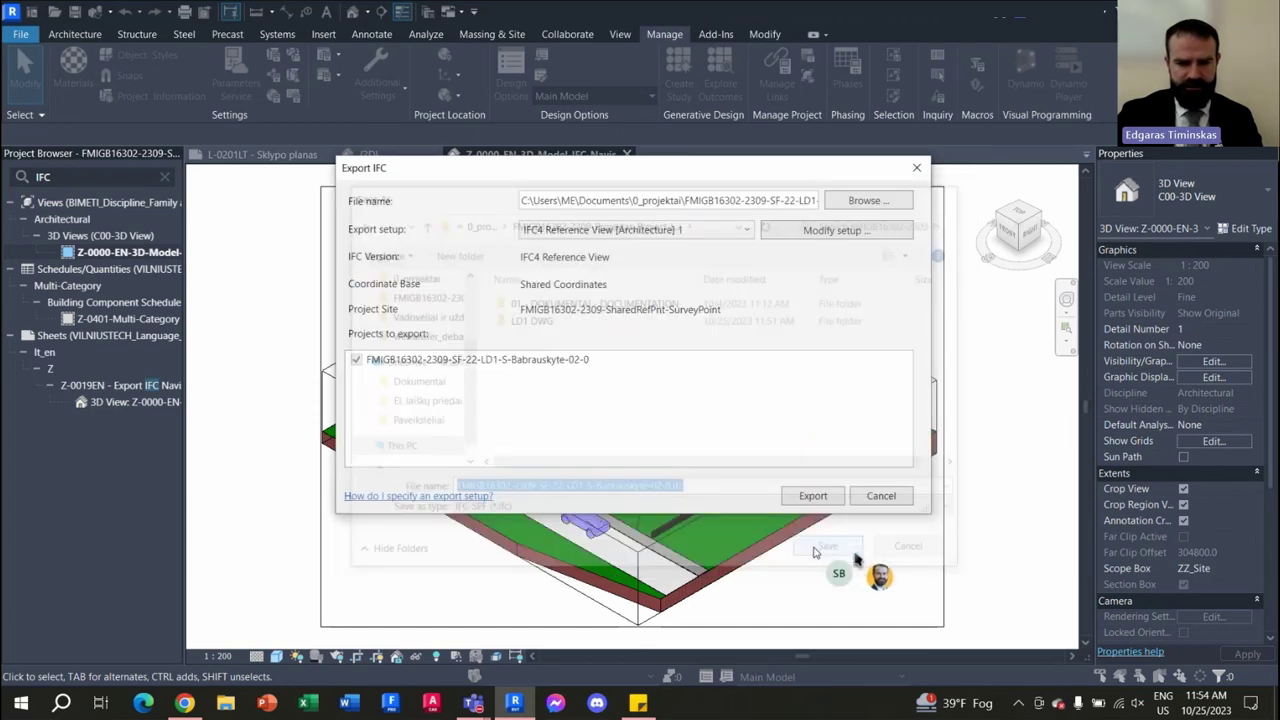
pyautogui.click(825, 502)
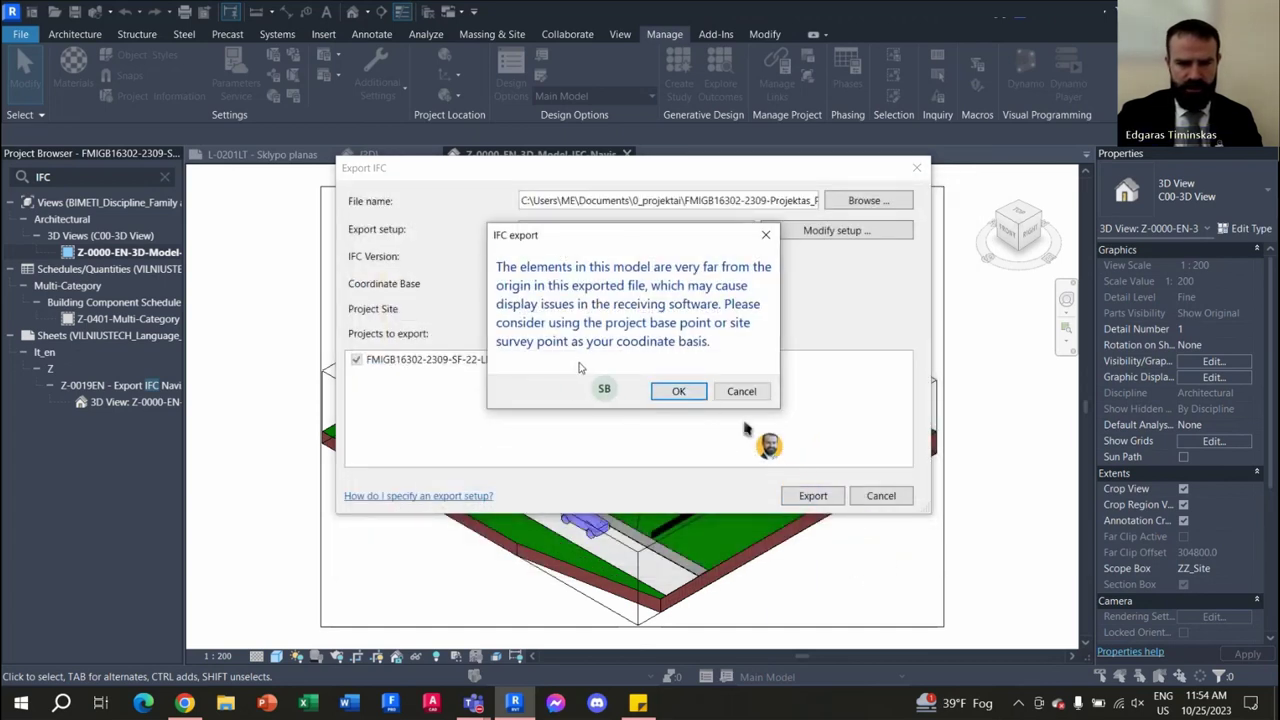
pyautogui.click(680, 394)
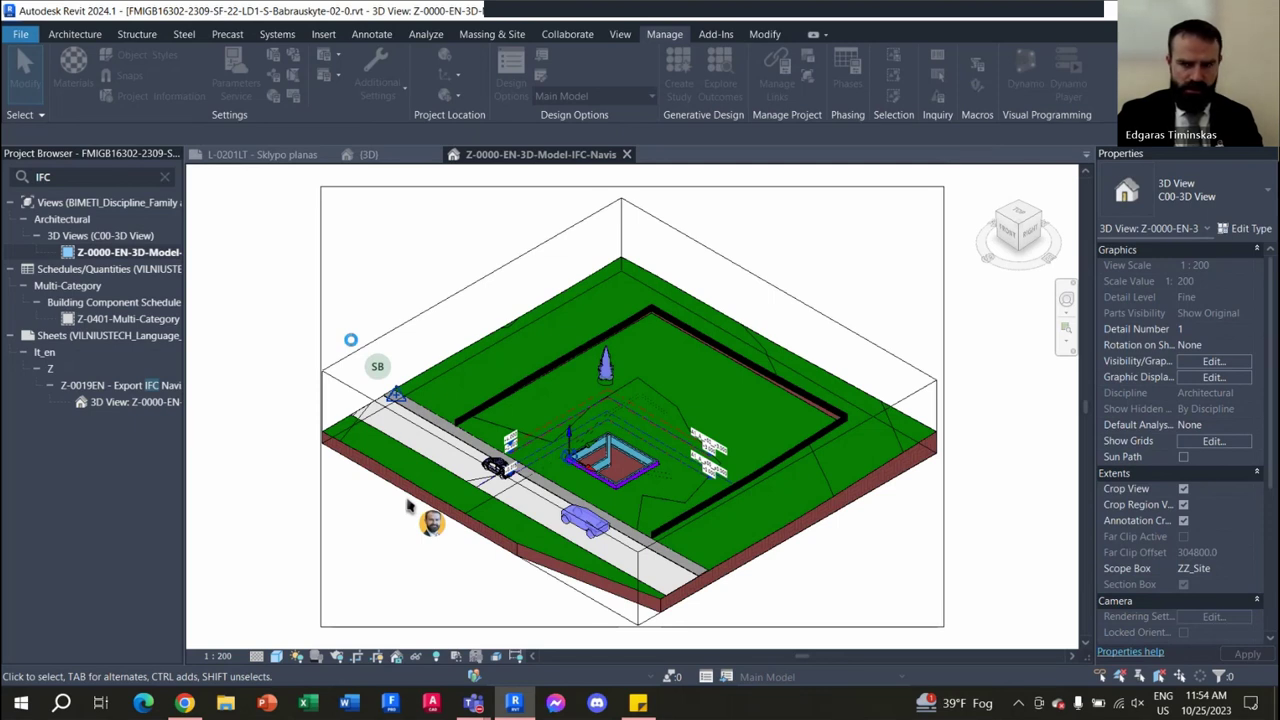
# - Cancel the DWF/DWFx export of the 3D view and return to the L-0201LT - Sklypo planas sheet
pyautogui.click(20, 34)
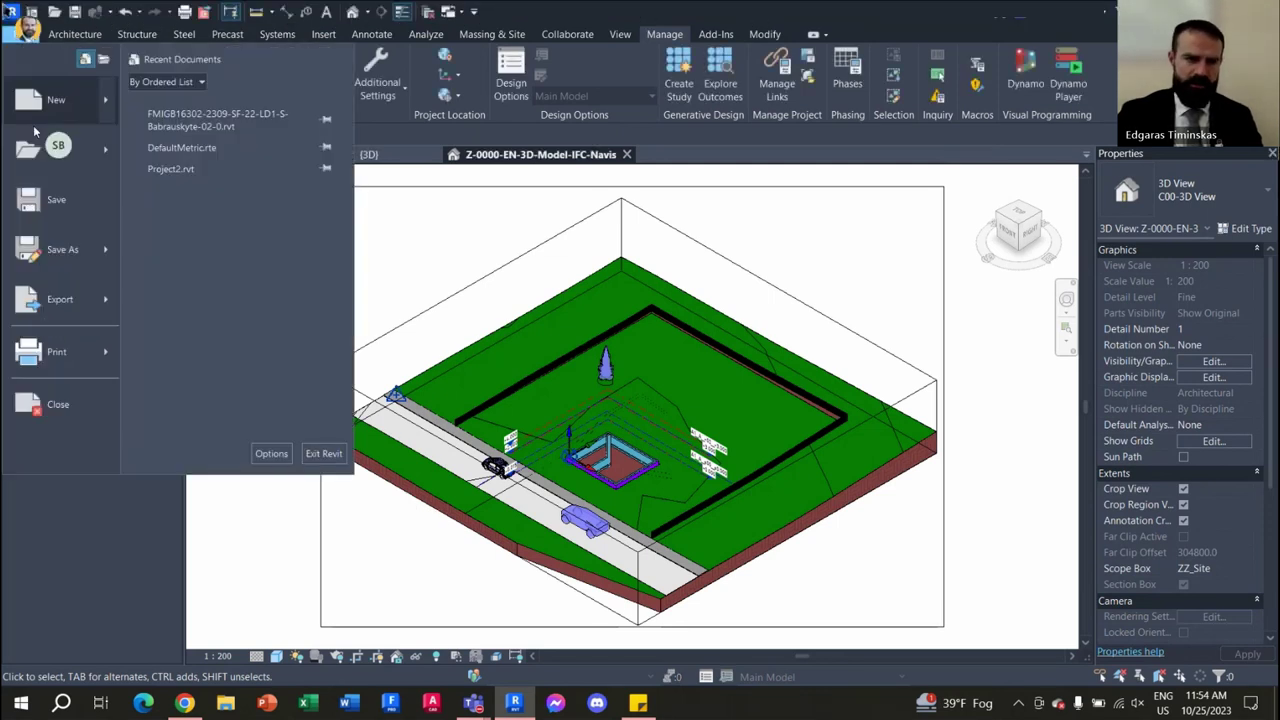
pyautogui.moveTo(60, 299)
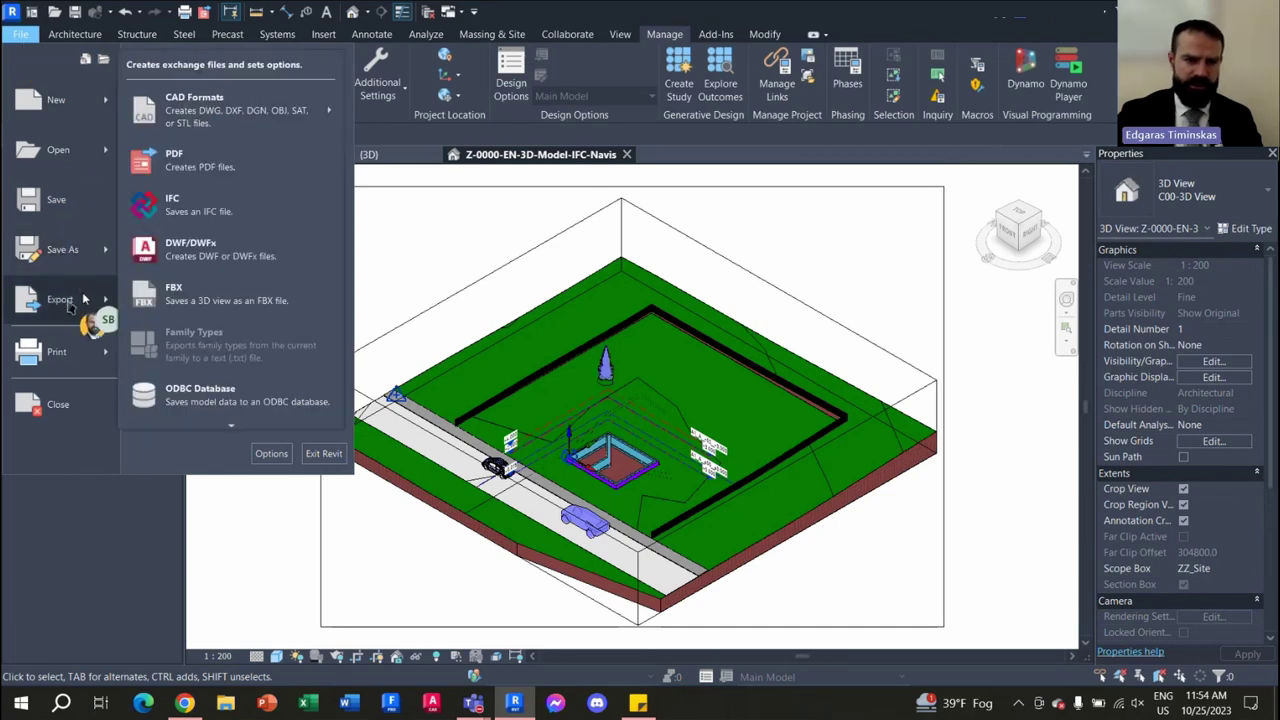
pyautogui.click(249, 257)
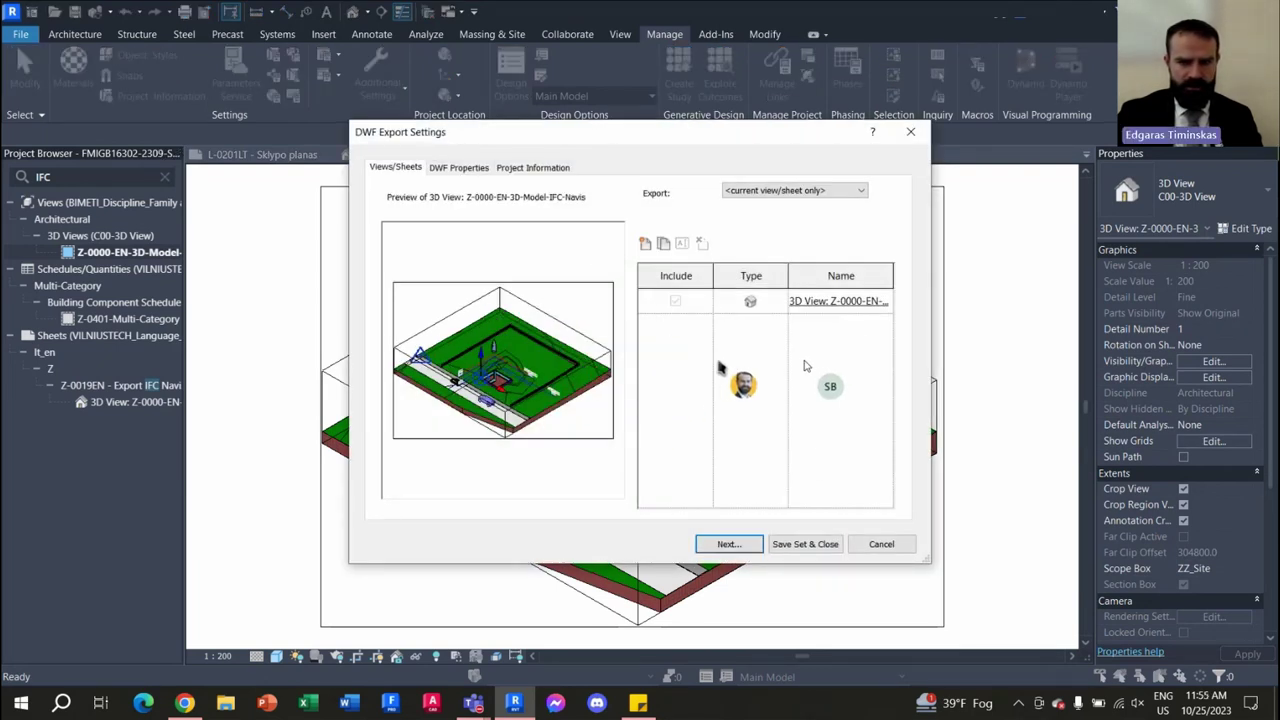
pyautogui.click(840, 194)
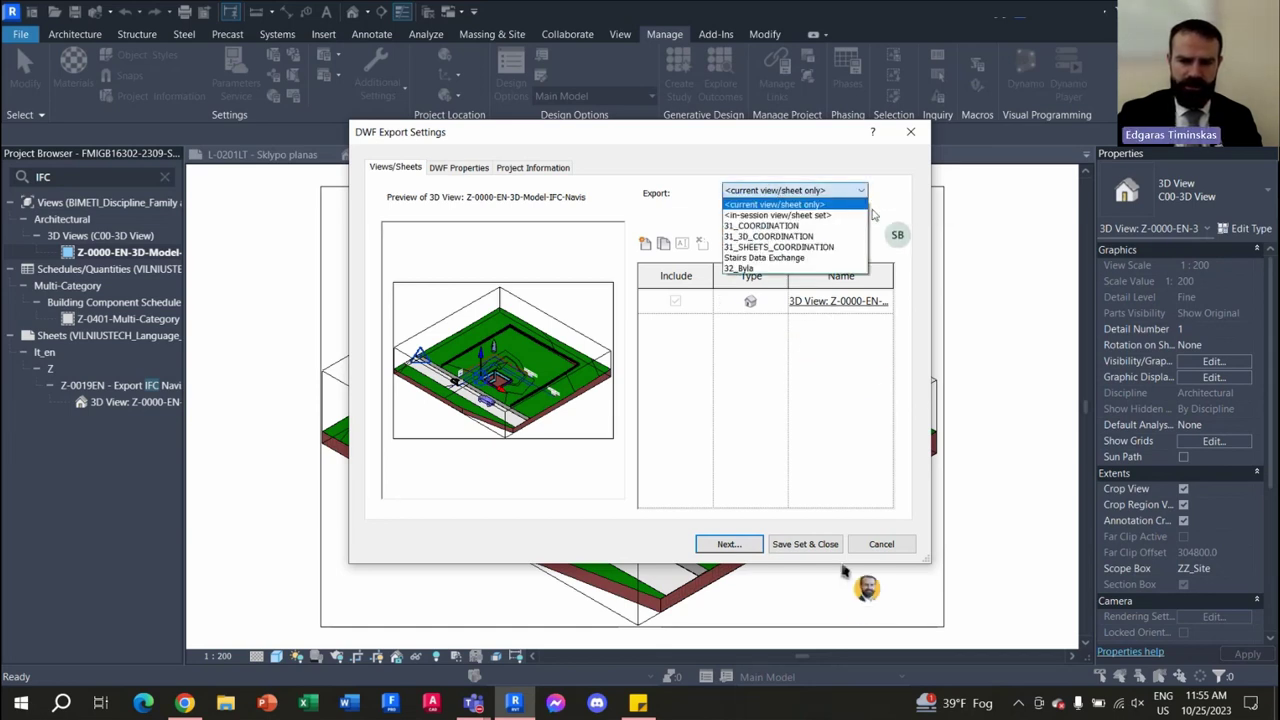
pyautogui.click(893, 560)
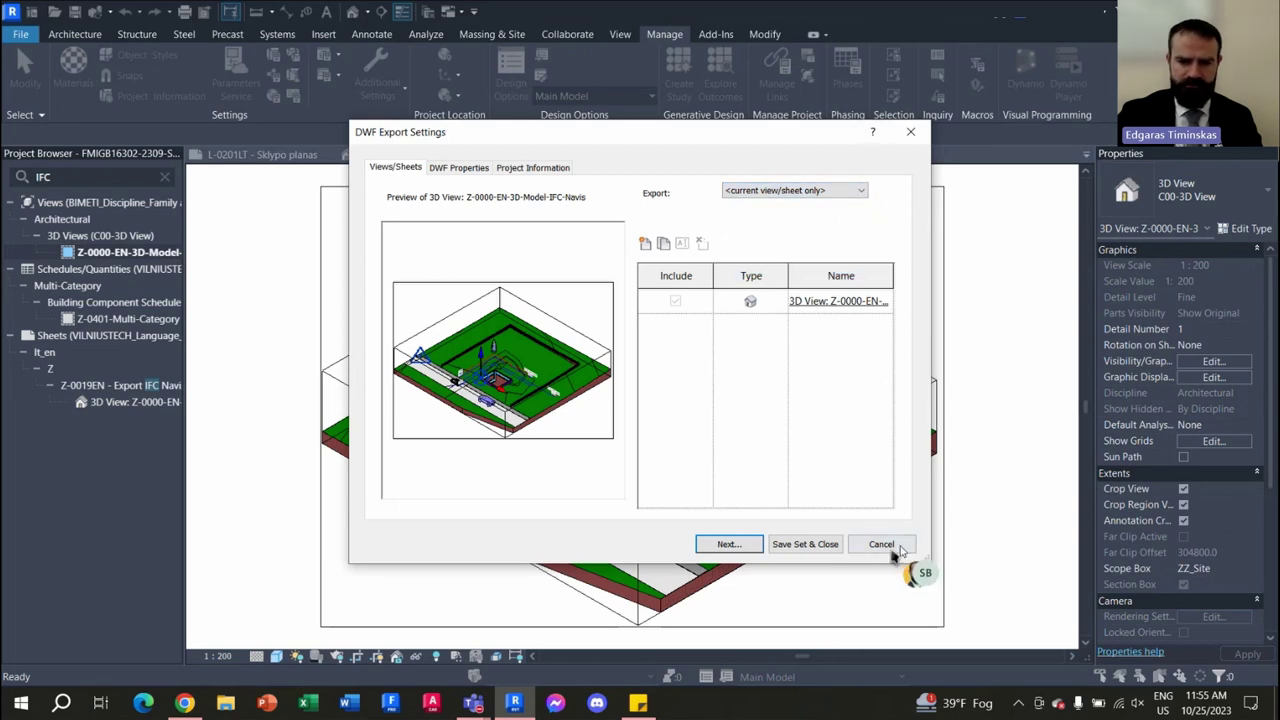
pyautogui.click(896, 548)
pyautogui.click(252, 157)
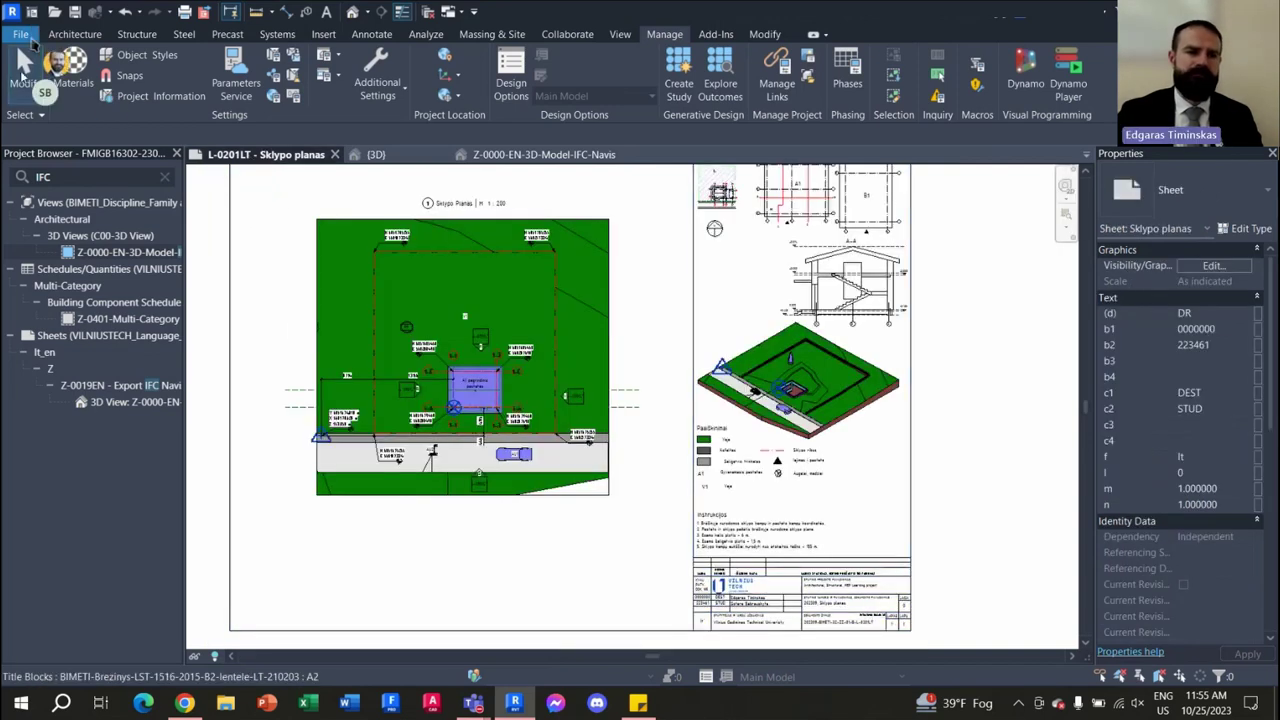
# - Export sheet L-0201LT - Sklypo planas to DWFx in the project folder
pyautogui.click(31, 40)
pyautogui.moveTo(58, 300)
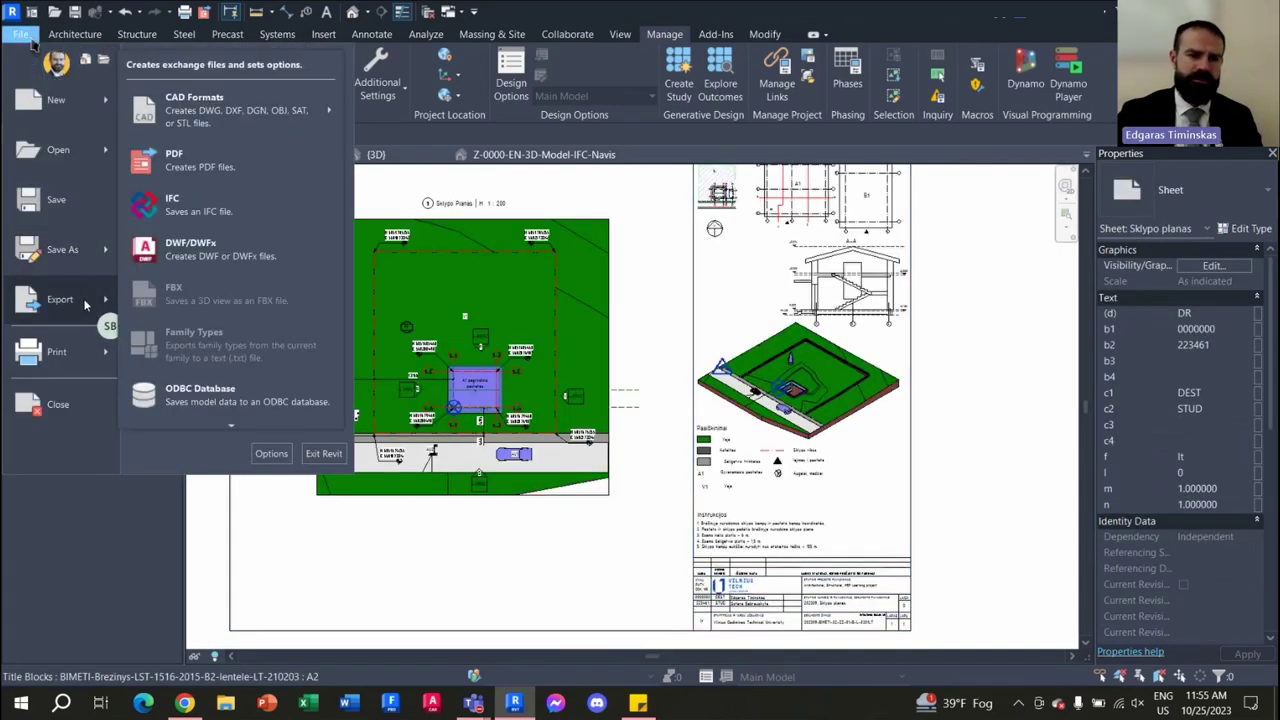
pyautogui.click(213, 253)
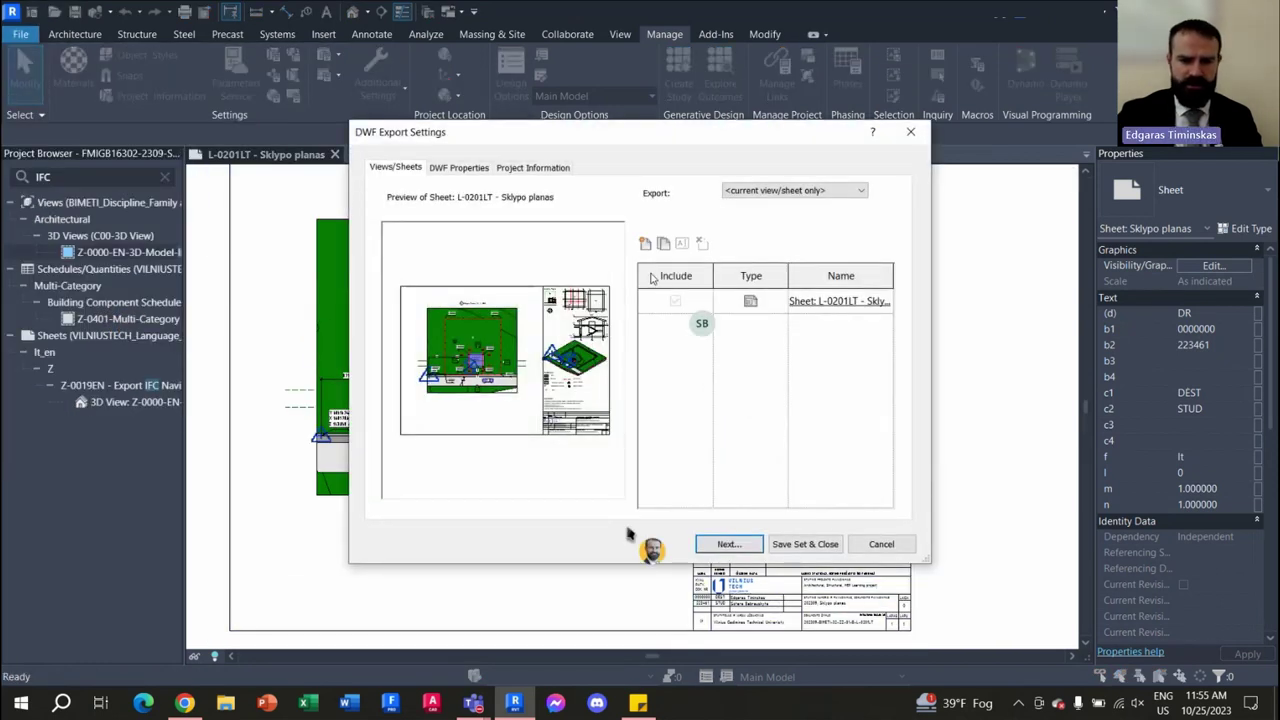
pyautogui.click(725, 544)
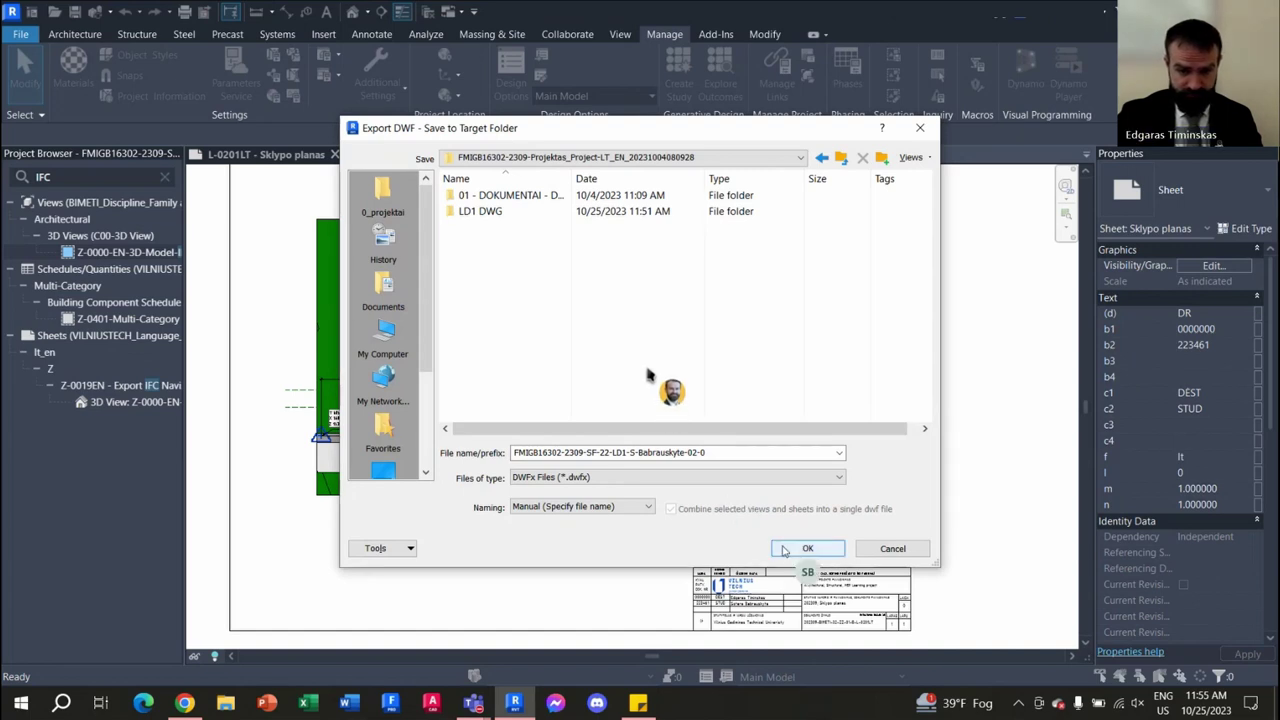
pyautogui.click(807, 548)
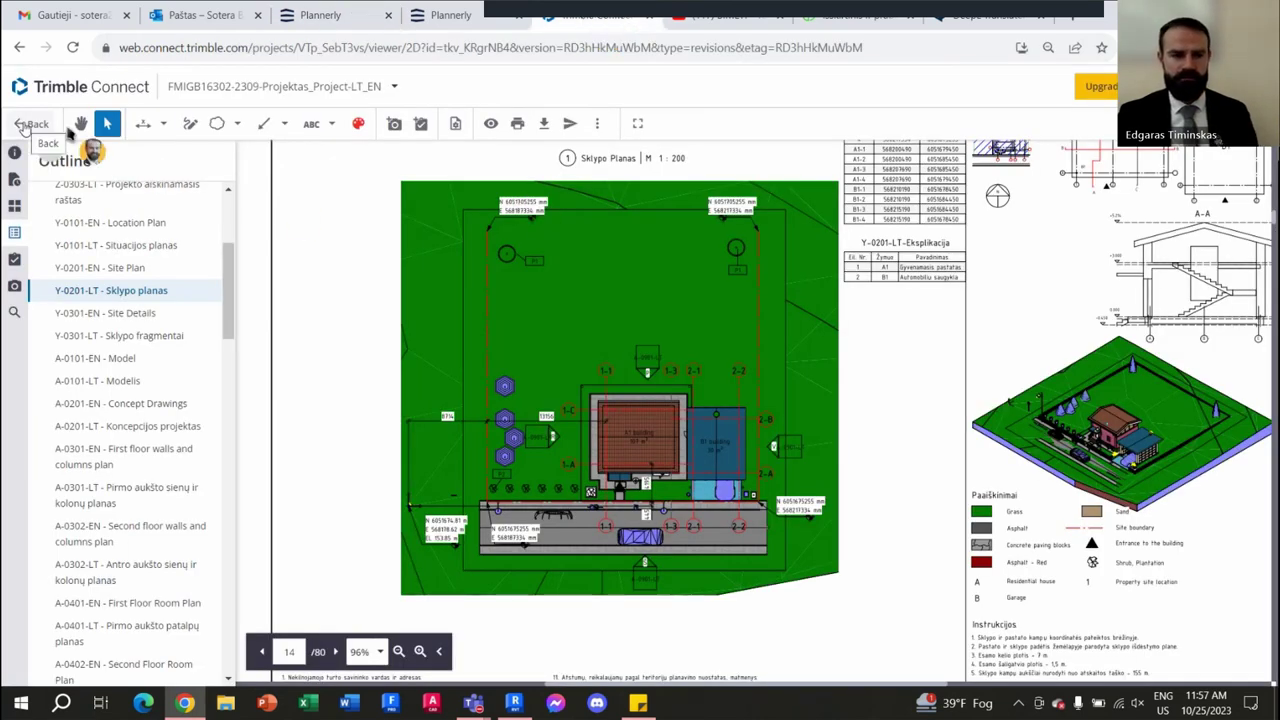
# - Go from the drawing viewer up to the project's top-level folders, open the empty 04 - PASKELBTA - PUBLISHED folder, and dismiss the Add menu
pyautogui.click(24, 128)
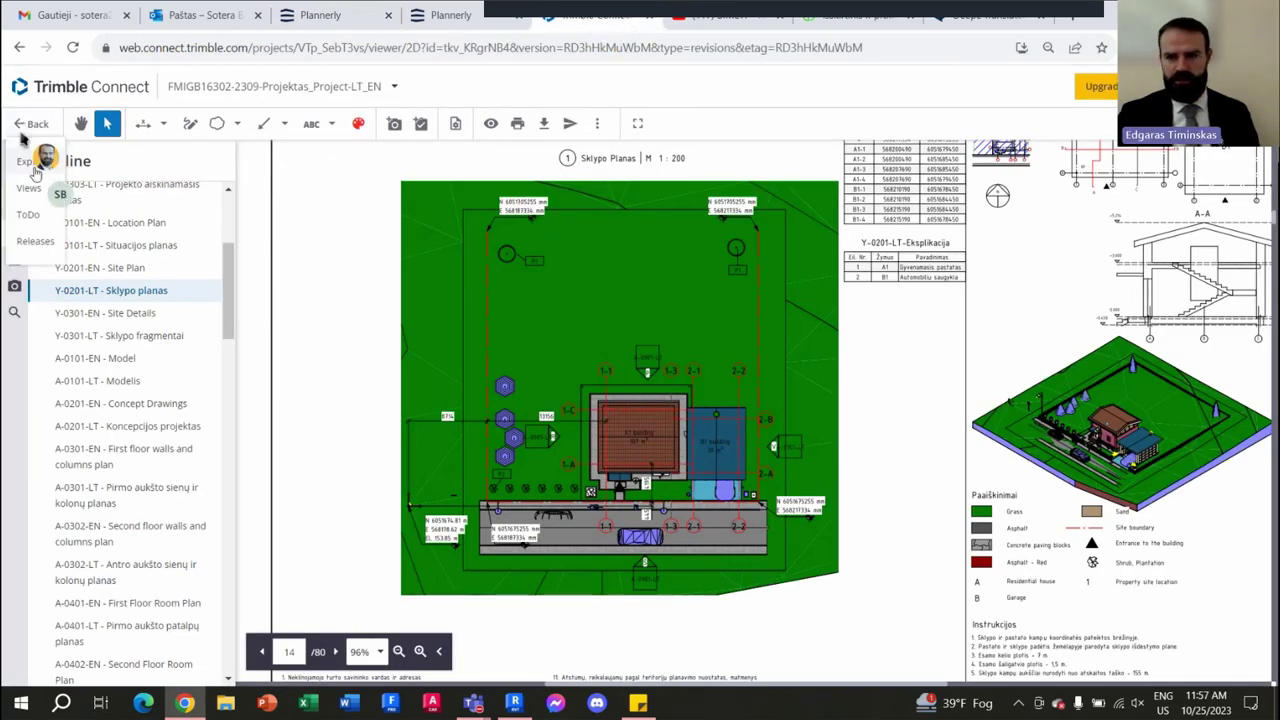
pyautogui.click(24, 137)
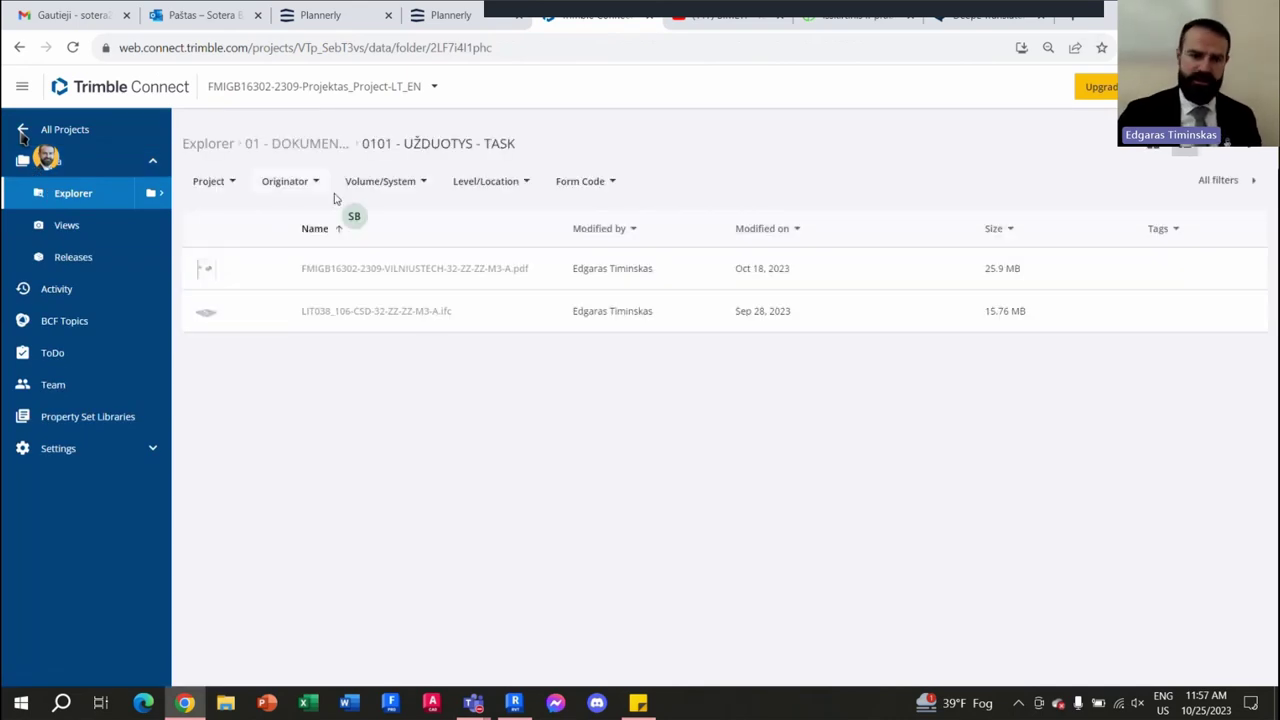
pyautogui.click(300, 143)
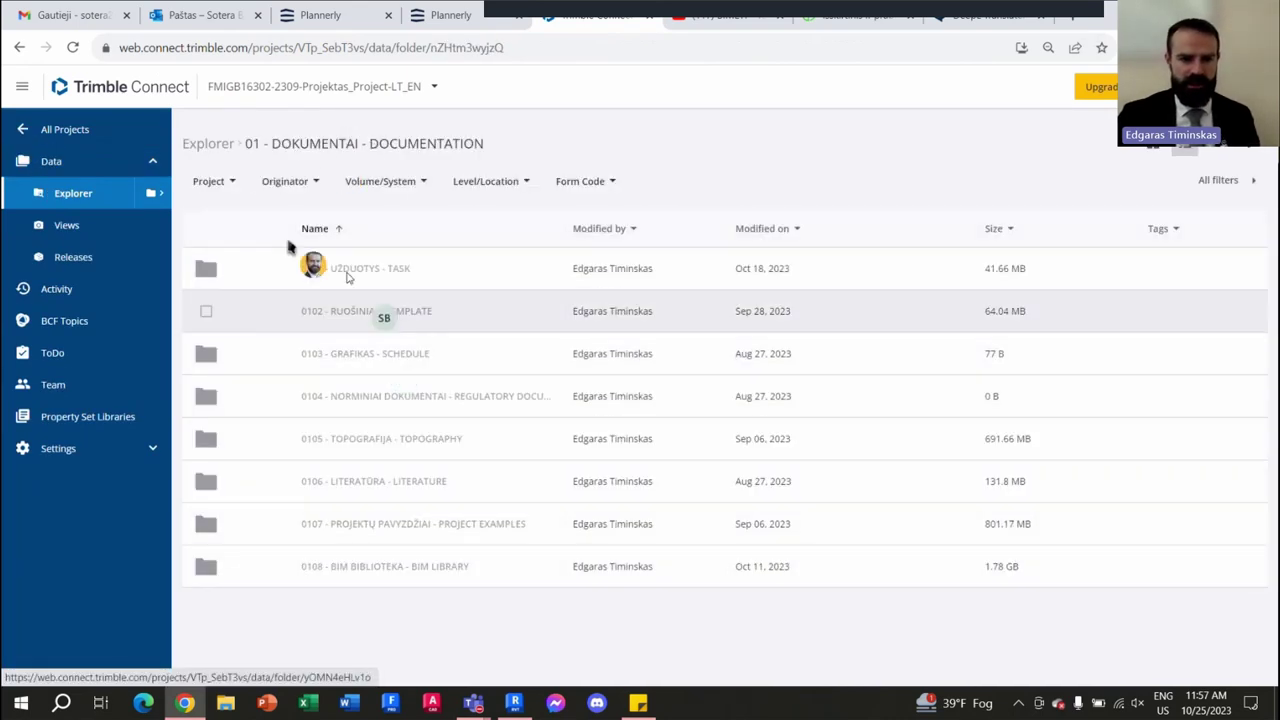
pyautogui.click(232, 145)
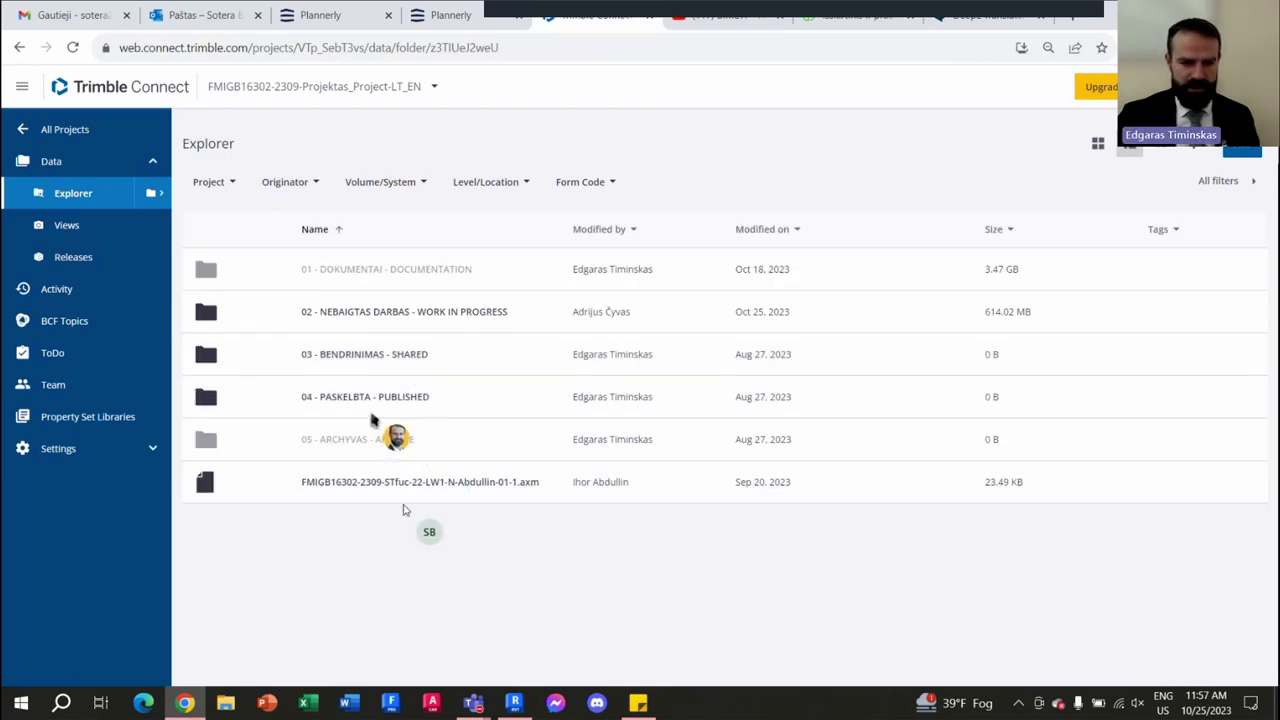
pyautogui.click(380, 398)
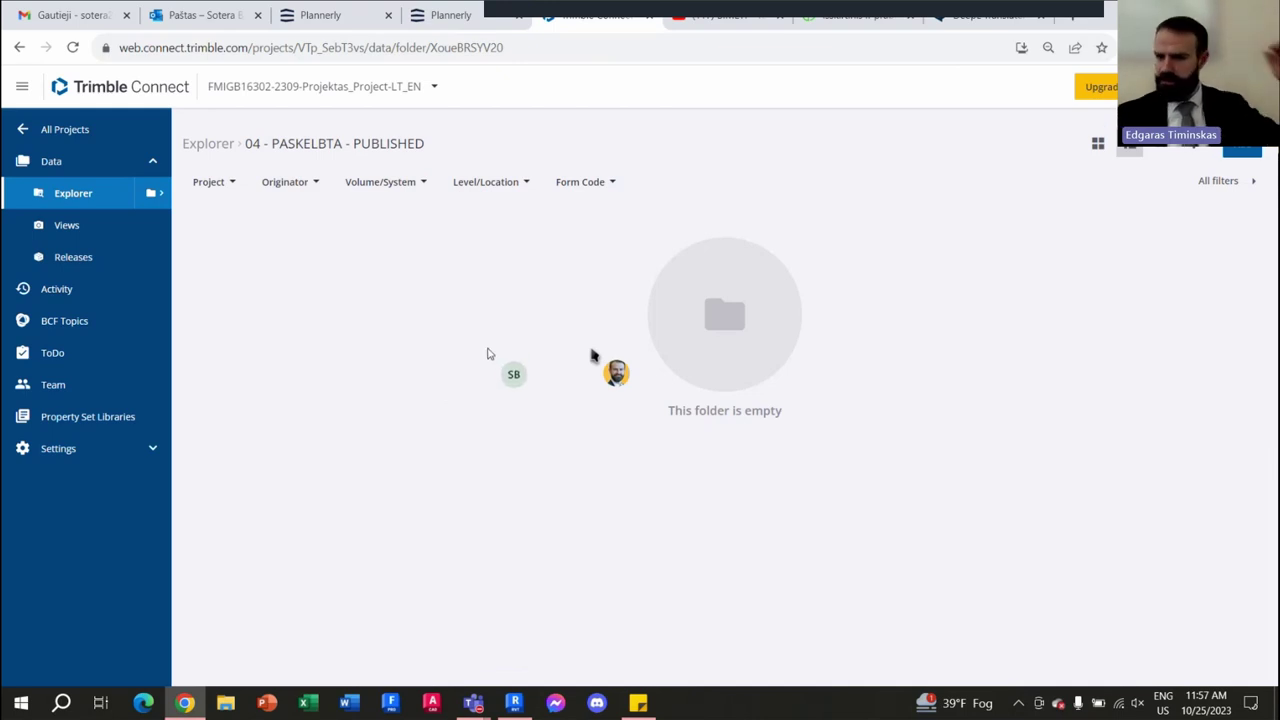
pyautogui.click(1238, 154)
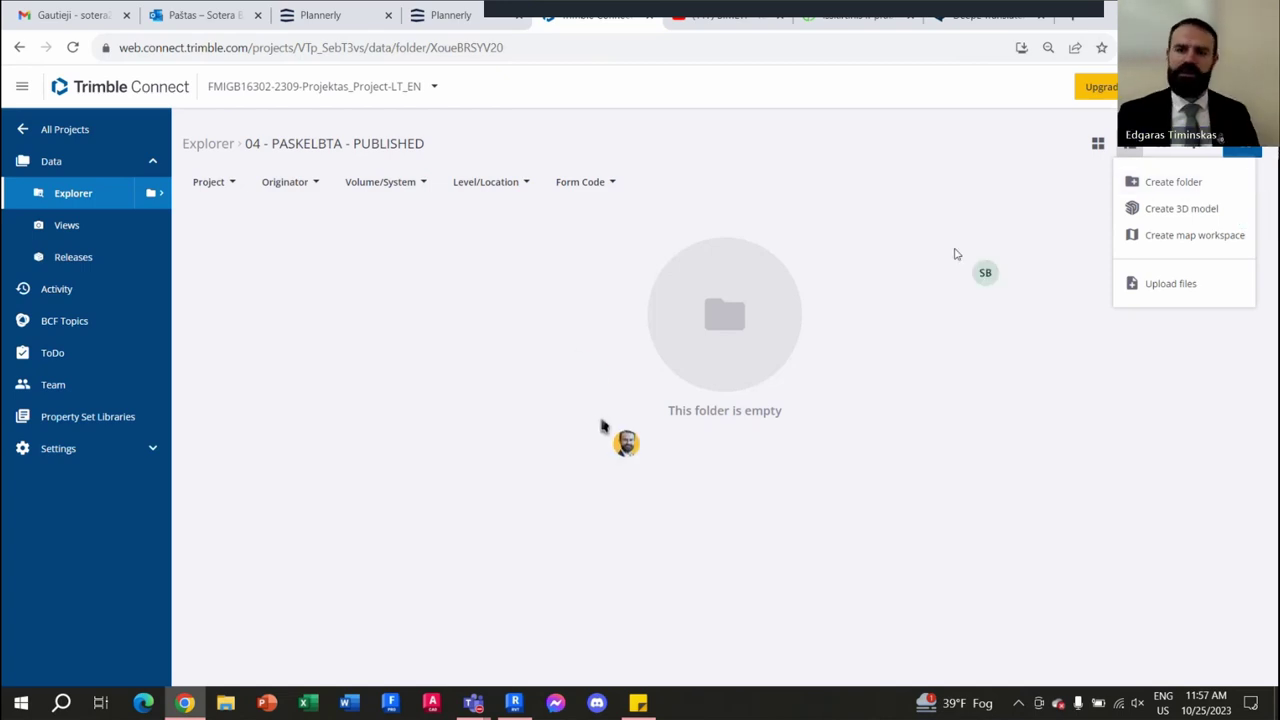
pyautogui.click(940, 255)
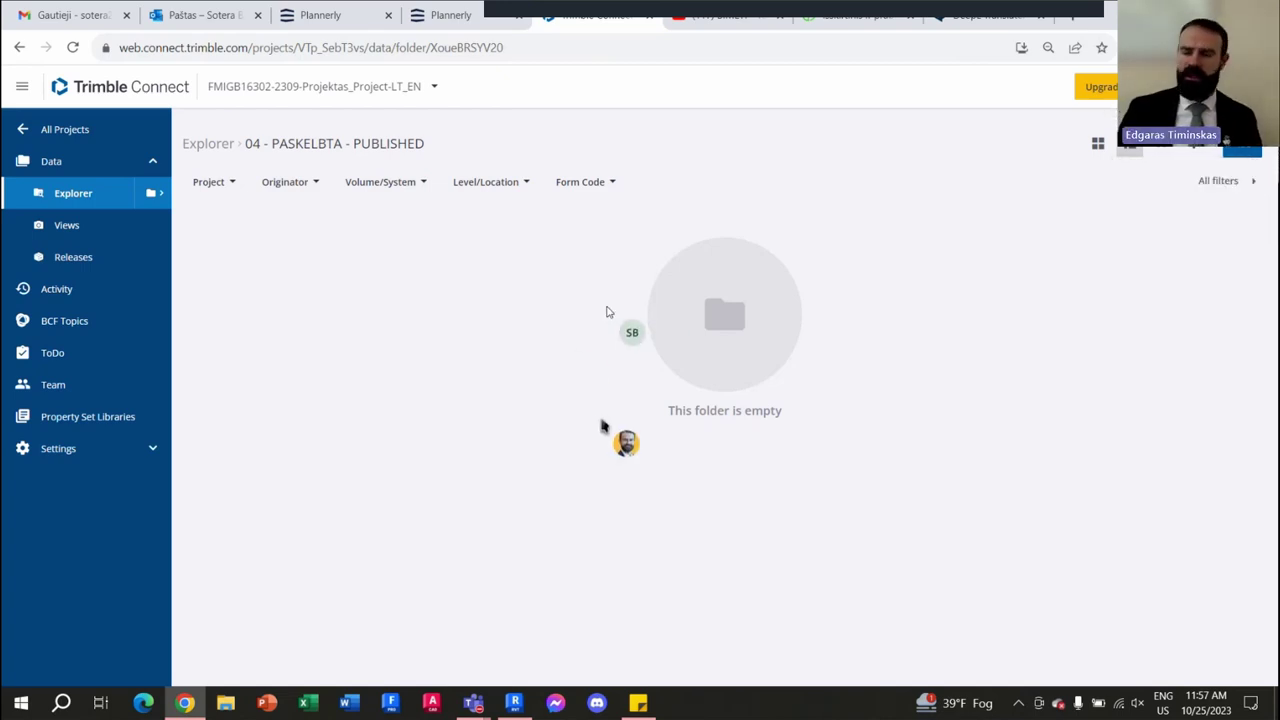